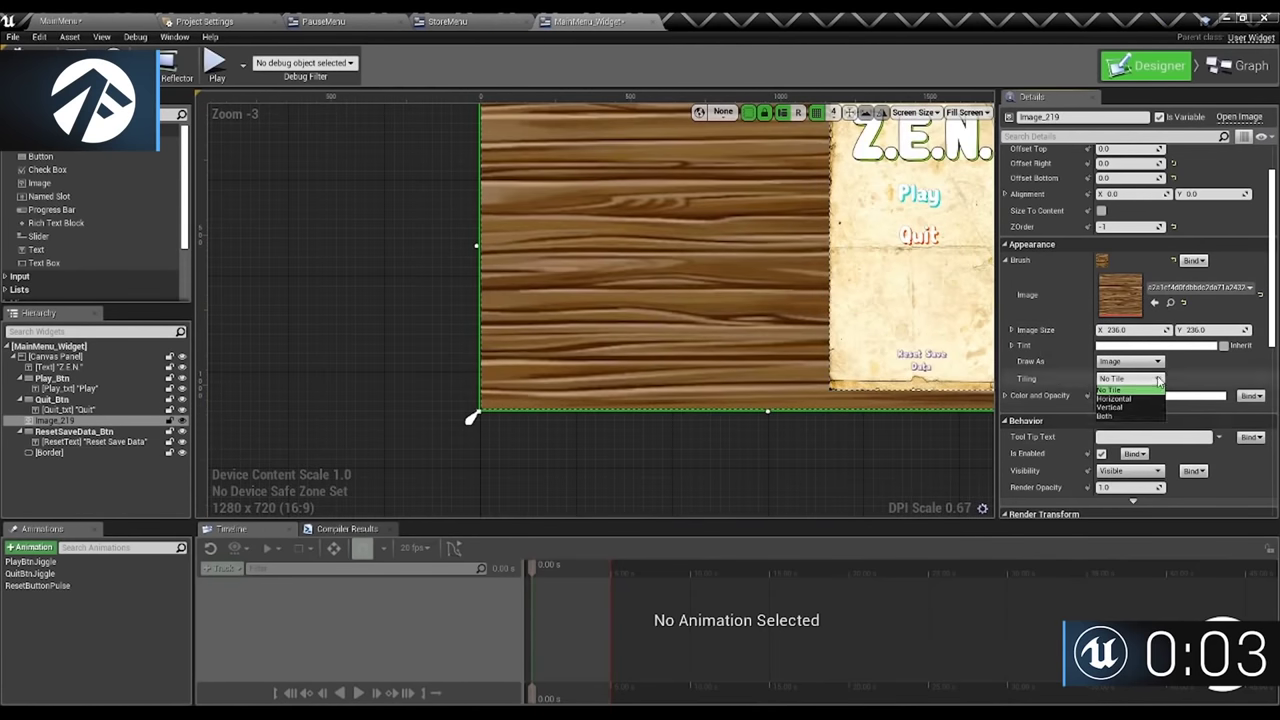
pyautogui.click(1140, 415)
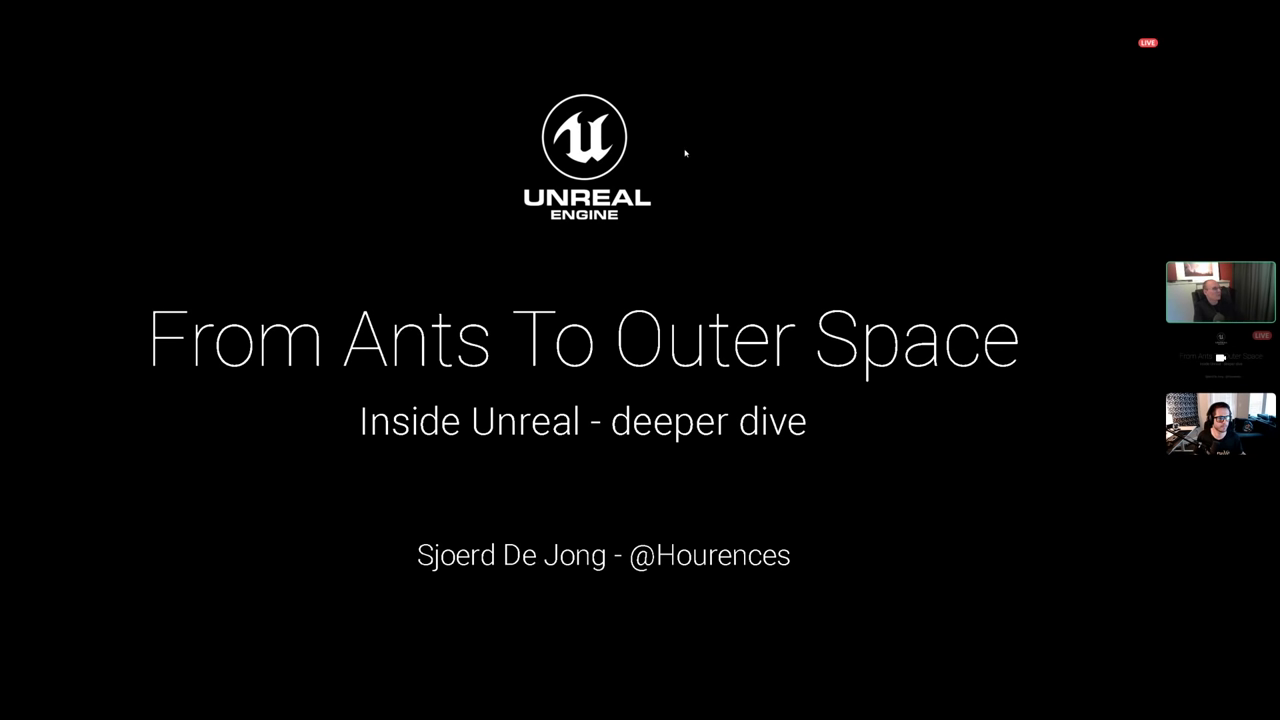
pyautogui.press('Right')
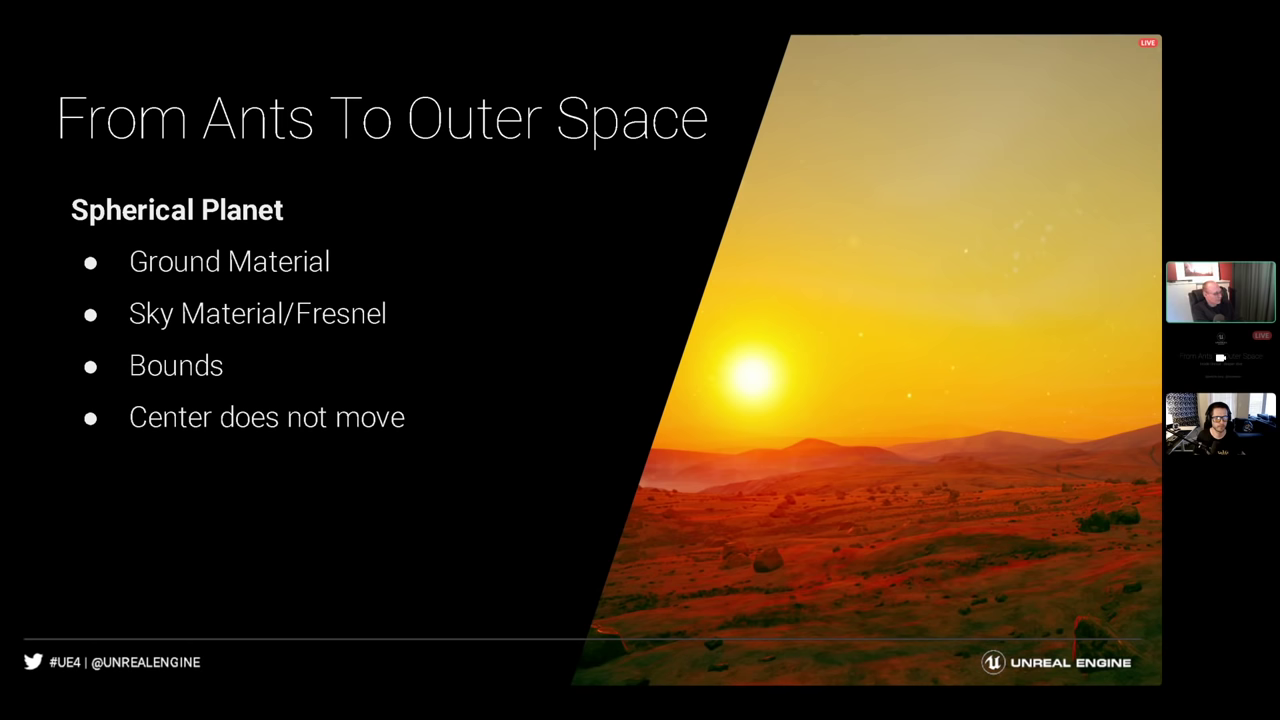
pyautogui.press('Right')
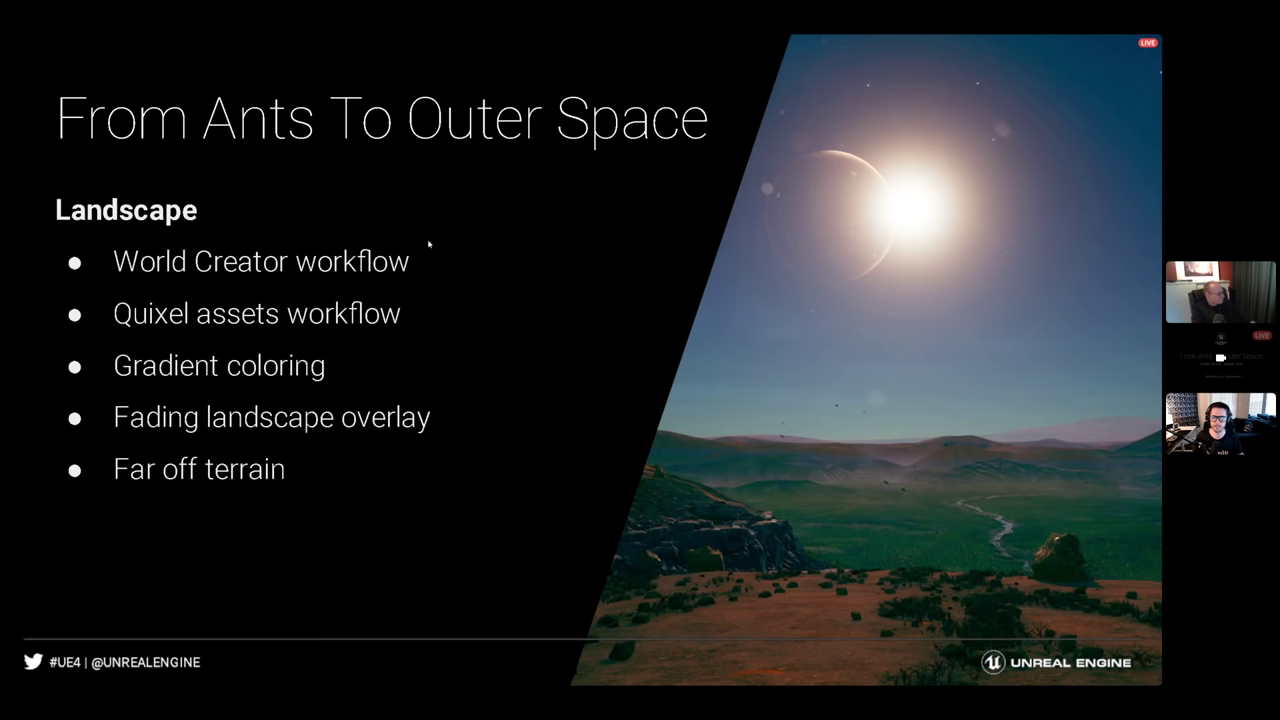
# Switch from the slides to Unreal Editor and look through the open SkyAtmo, GDCSky and UnrealTraining projects
pyautogui.hotkey('alt', 'Tab')
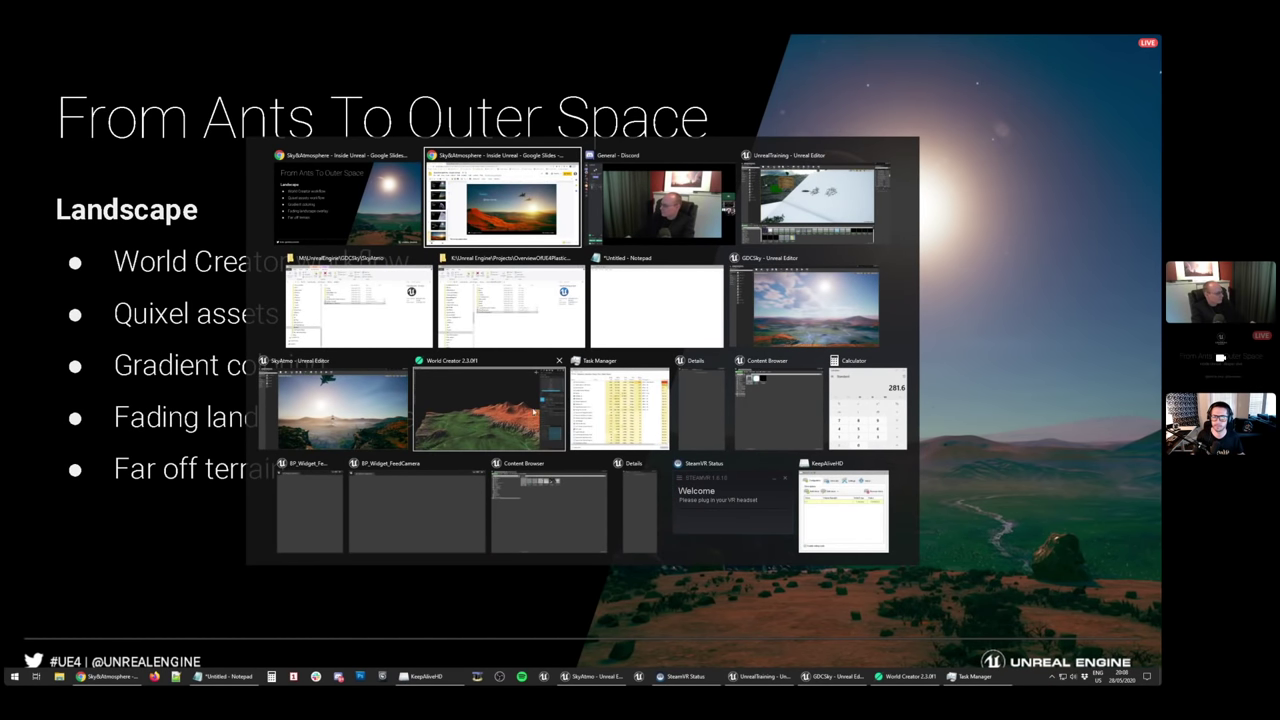
pyautogui.click(354, 417)
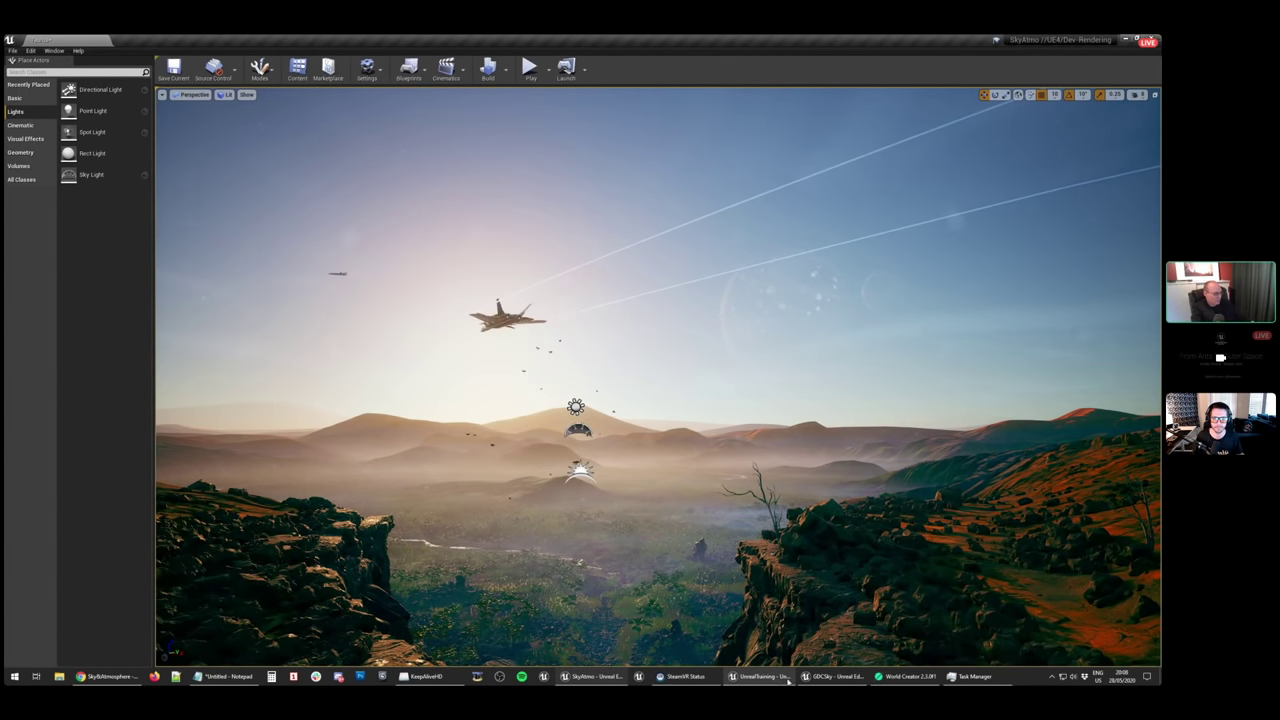
pyautogui.click(826, 677)
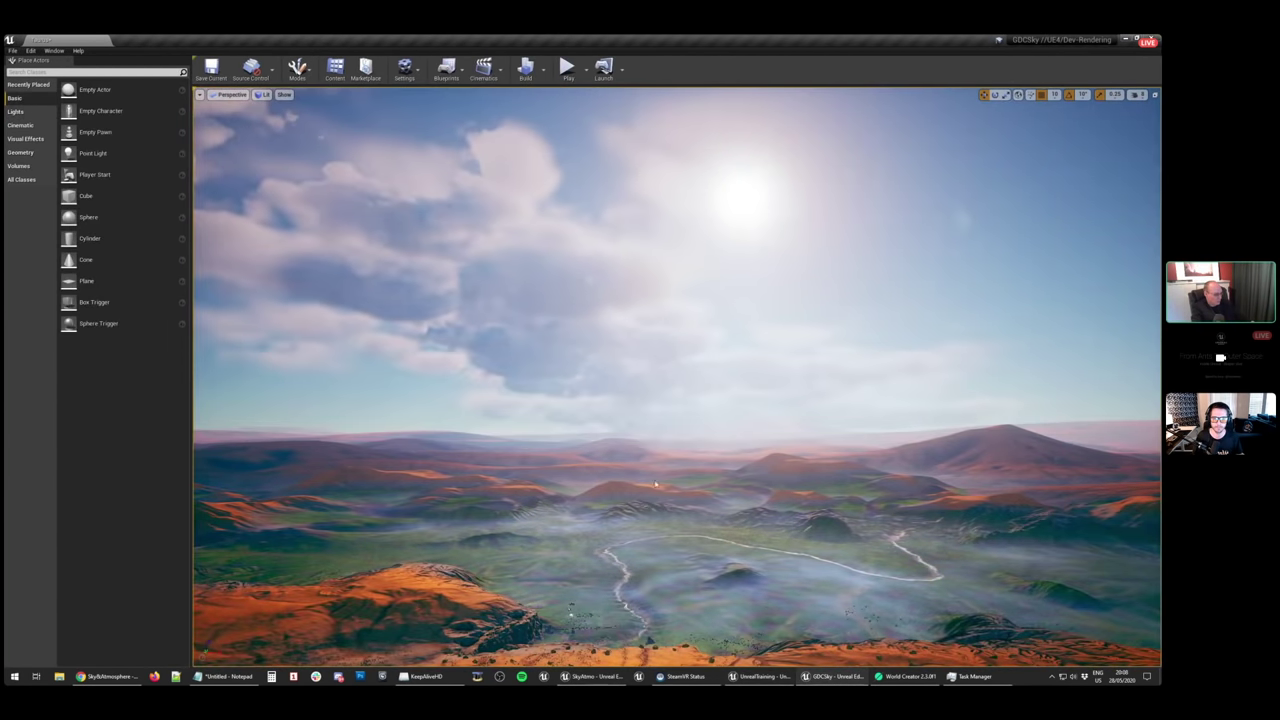
pyautogui.click(592, 677)
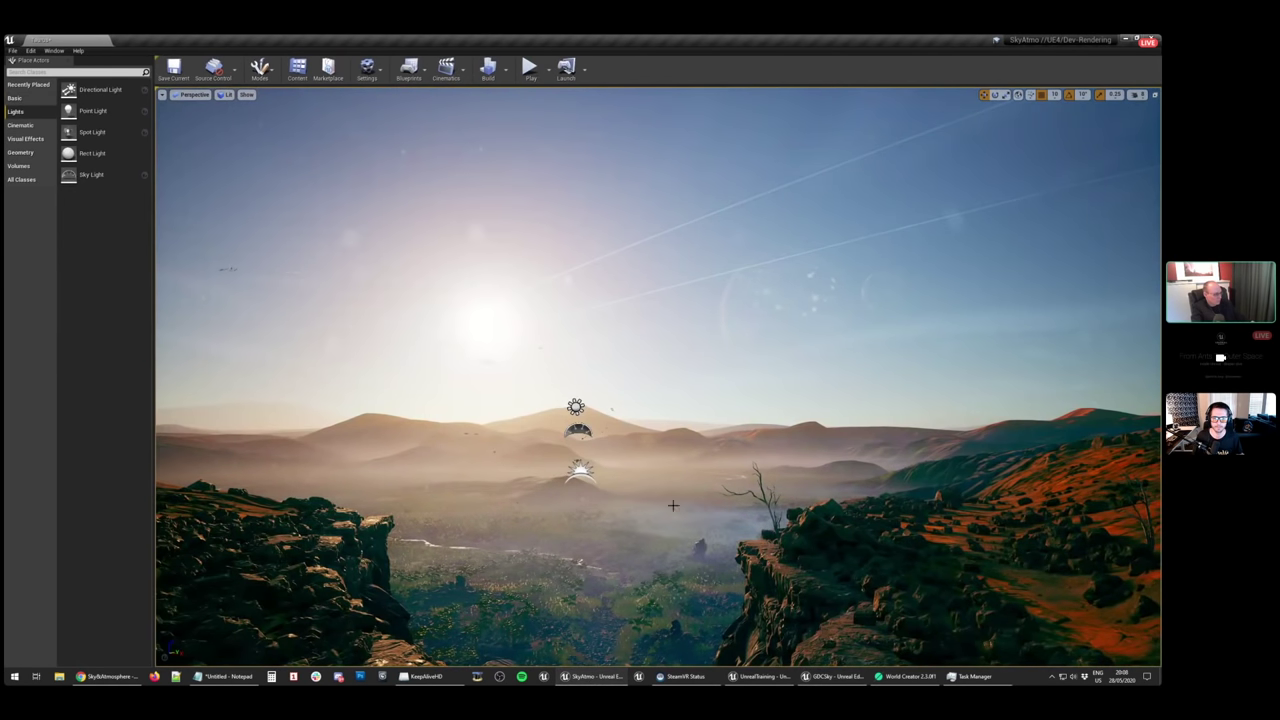
pyautogui.click(758, 677)
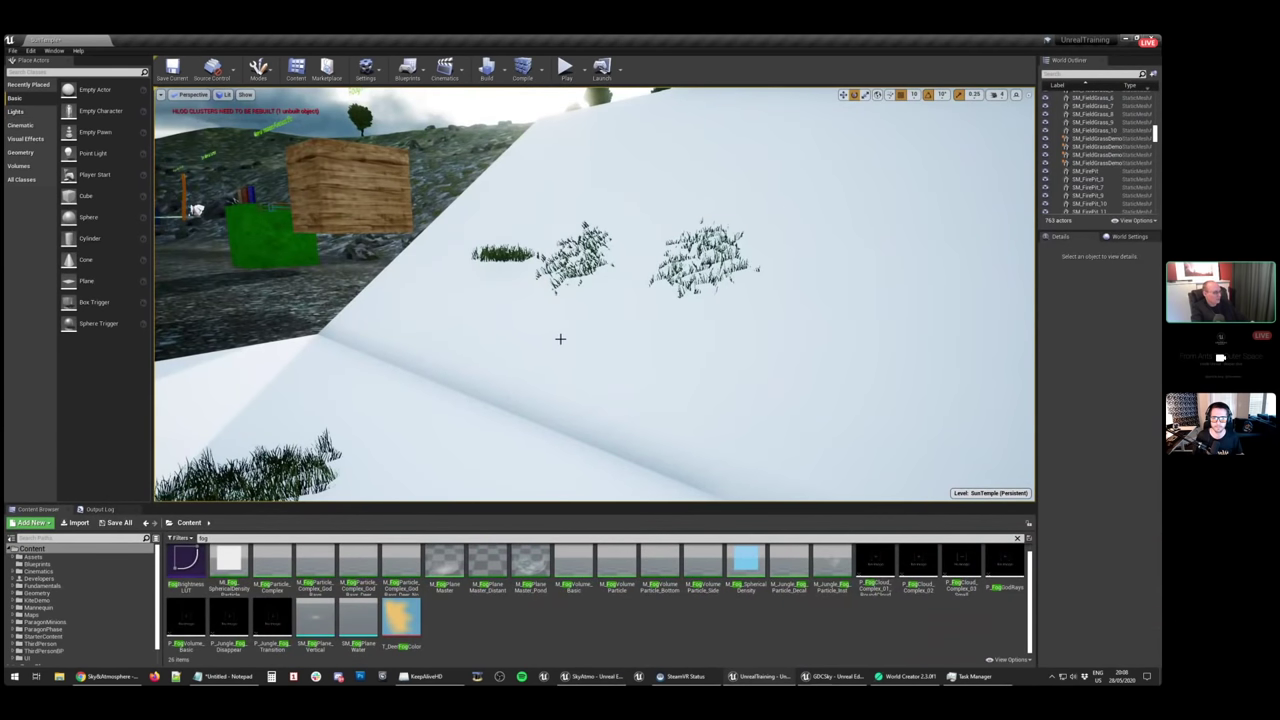
pyautogui.moveTo(560, 340); pyautogui.dragTo(445, 340, button='right')
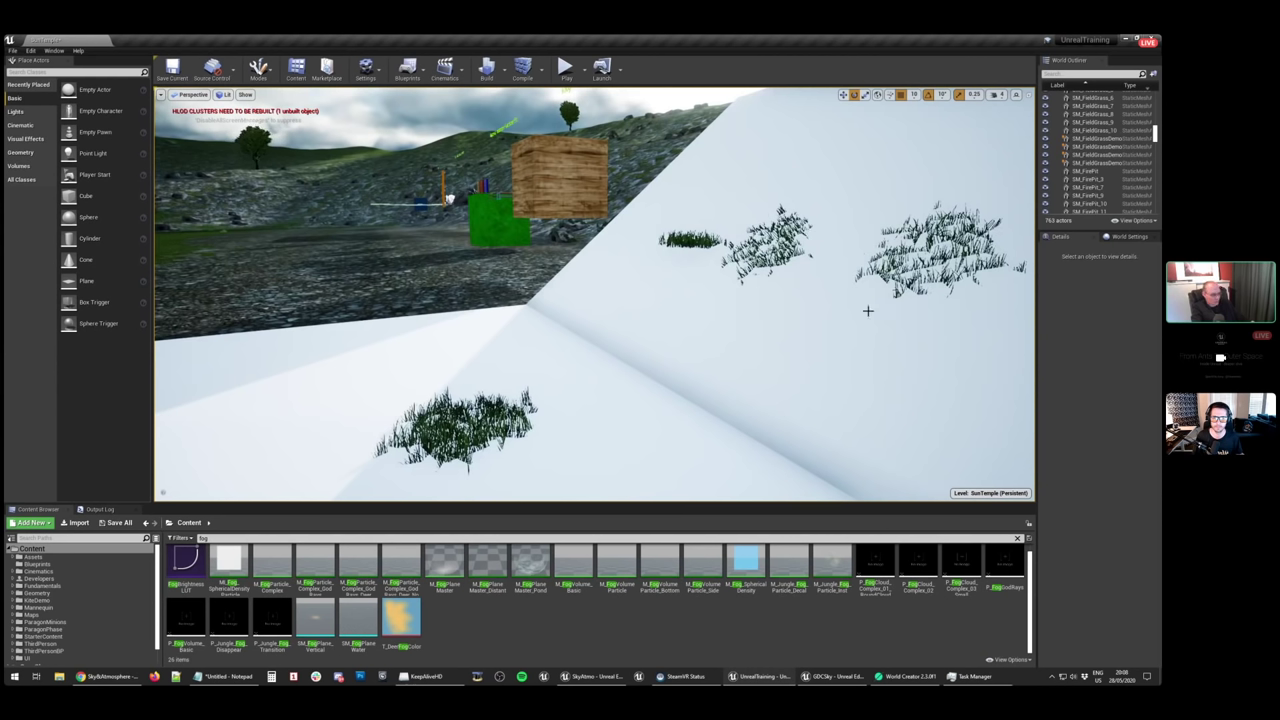
# Return to the SkyAtmo project and examine its valley, orange plateau and distant mountains from the air
pyautogui.click(598, 677)
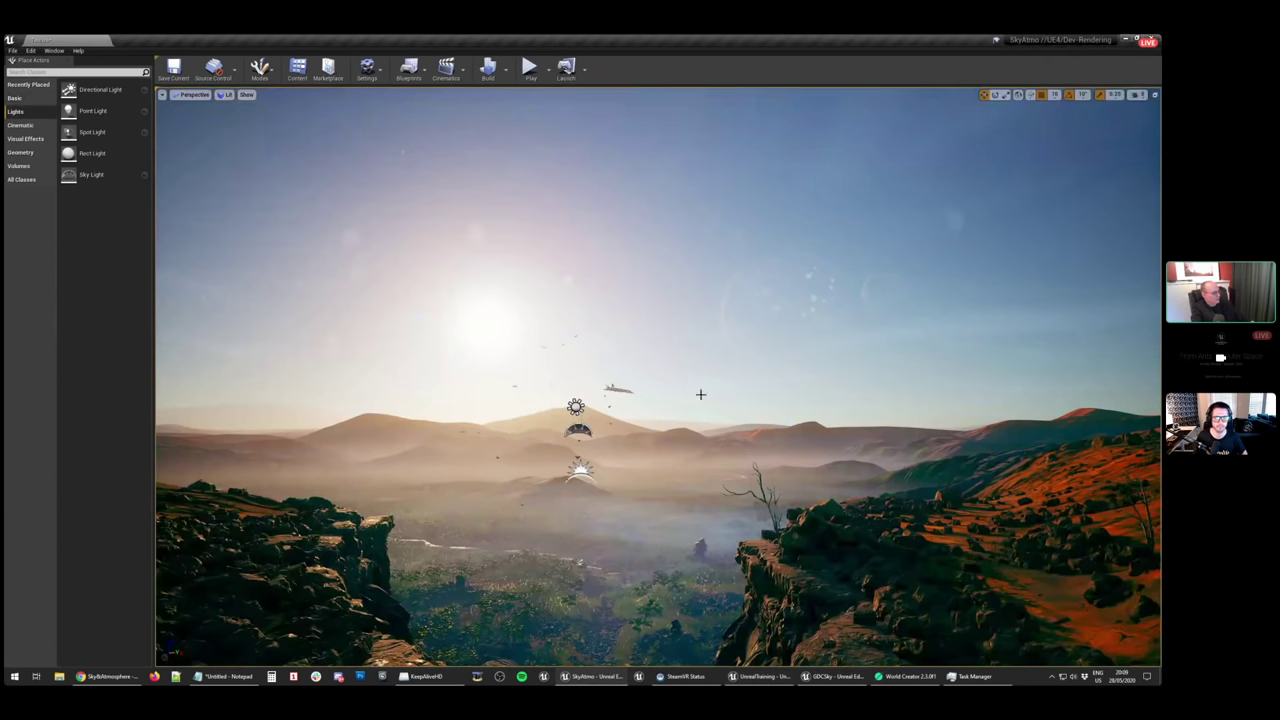
pyautogui.moveTo(658, 376); pyautogui.dragTo(340, 460, button='right')
pyautogui.press('w')
pyautogui.moveTo(580, 400); pyautogui.dragTo(400, 485, button='right')
pyautogui.press('w')
pyautogui.press('w')
pyautogui.moveTo(658, 376); pyautogui.dragTo(940, 430, button='right')
pyautogui.press('e')
pyautogui.moveTo(720, 394); pyautogui.dragTo(725, 445, button='right')
pyautogui.press('1')
pyautogui.press('e')
pyautogui.moveTo(658, 376); pyautogui.dragTo(435, 244, button='right')
pyautogui.moveTo(742, 386); pyautogui.dragTo(700, 386, button='right')
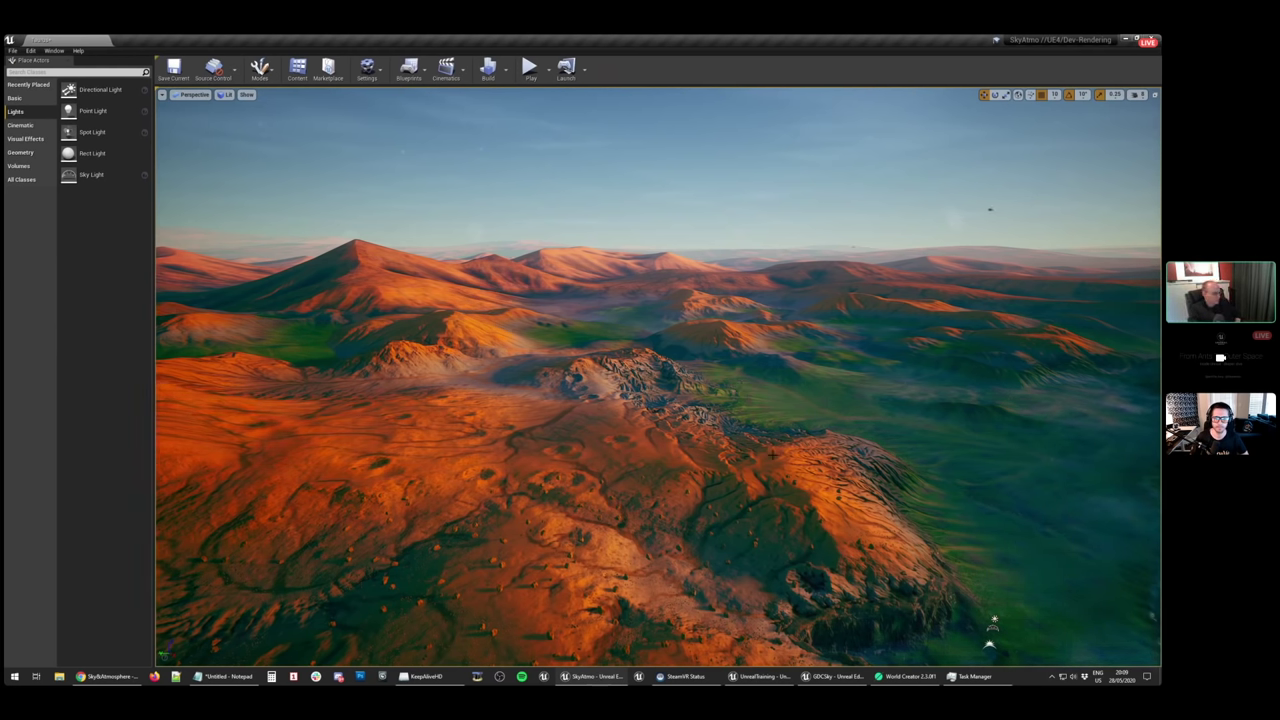
# Switch to World Creator and examine the source terrain around the river valley, cliffs and mountains
pyautogui.click(906, 679)
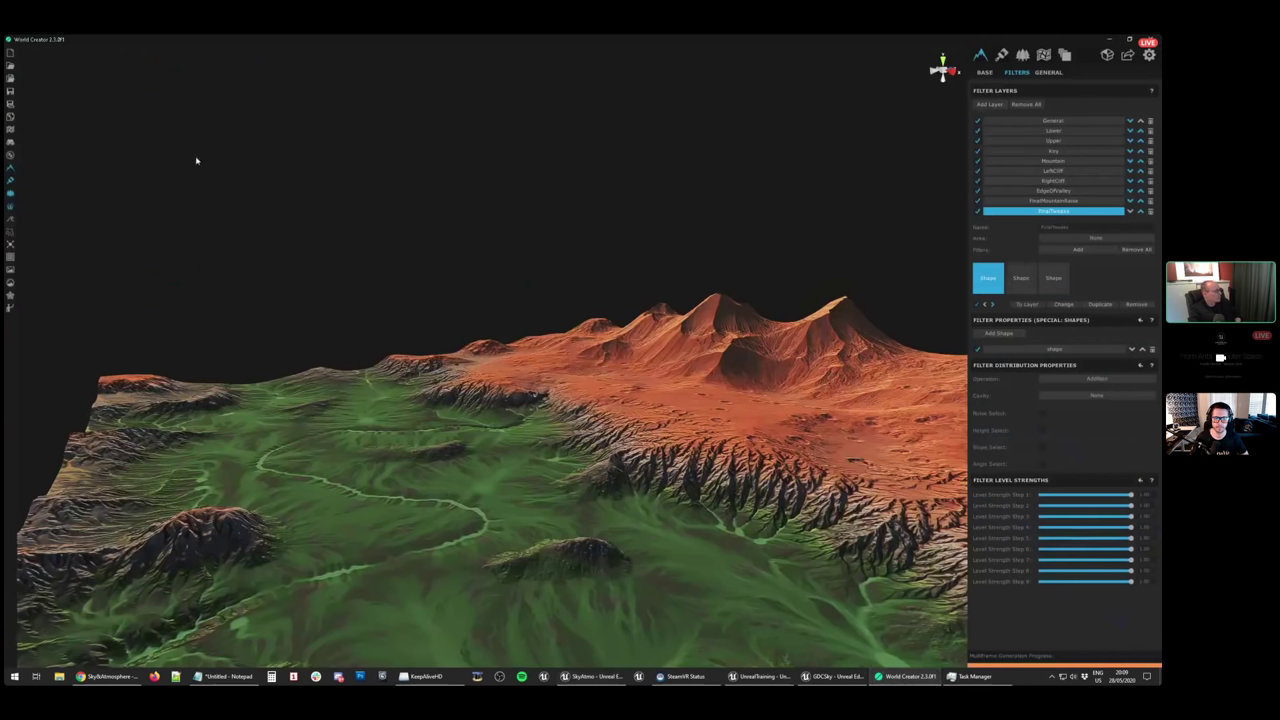
pyautogui.moveTo(566, 378)
pyautogui.mouseDown(button='right')
pyautogui.moveTo(605, 396)
pyautogui.moveTo(537, 374)
pyautogui.moveTo(571, 374)
pyautogui.mouseUp(button='right')
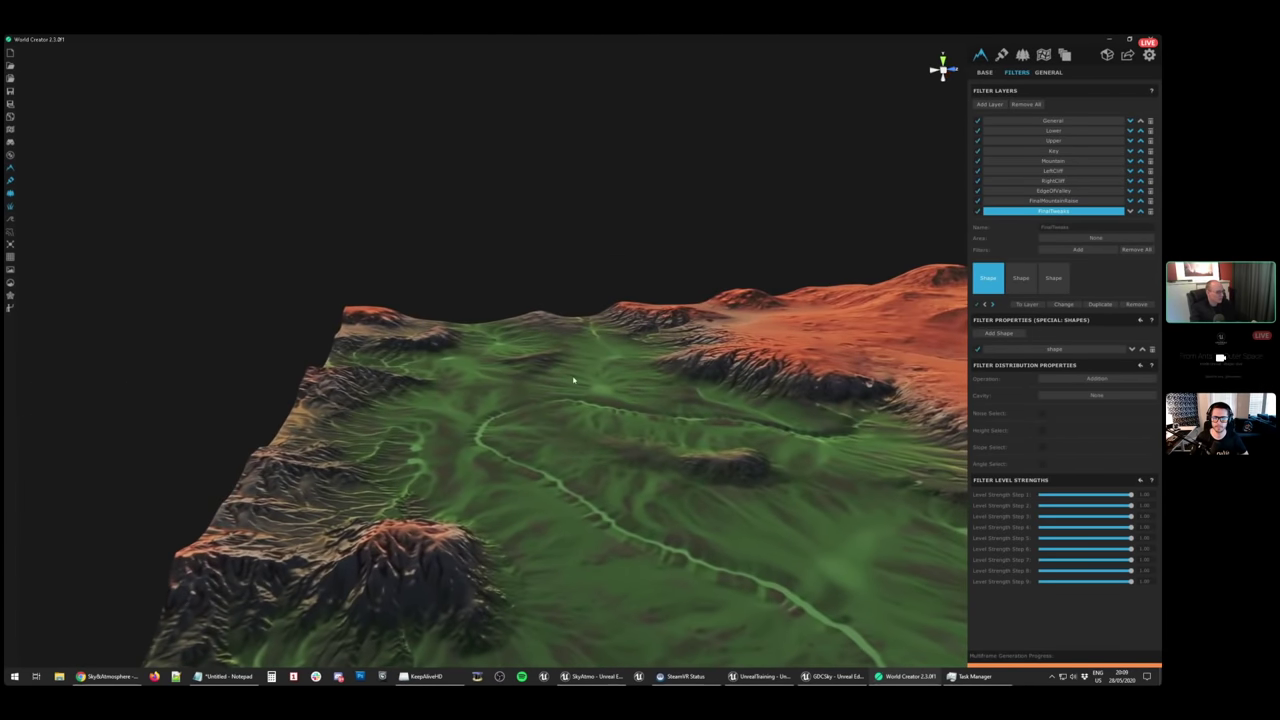
pyautogui.moveTo(685, 366); pyautogui.dragTo(631, 376, button='right')
pyautogui.press('w')
pyautogui.press('w')
pyautogui.press('w')
pyautogui.press('s')
pyautogui.press('s')
pyautogui.moveTo(632, 377); pyautogui.dragTo(713, 403)
pyautogui.scroll(5, 576, 410)
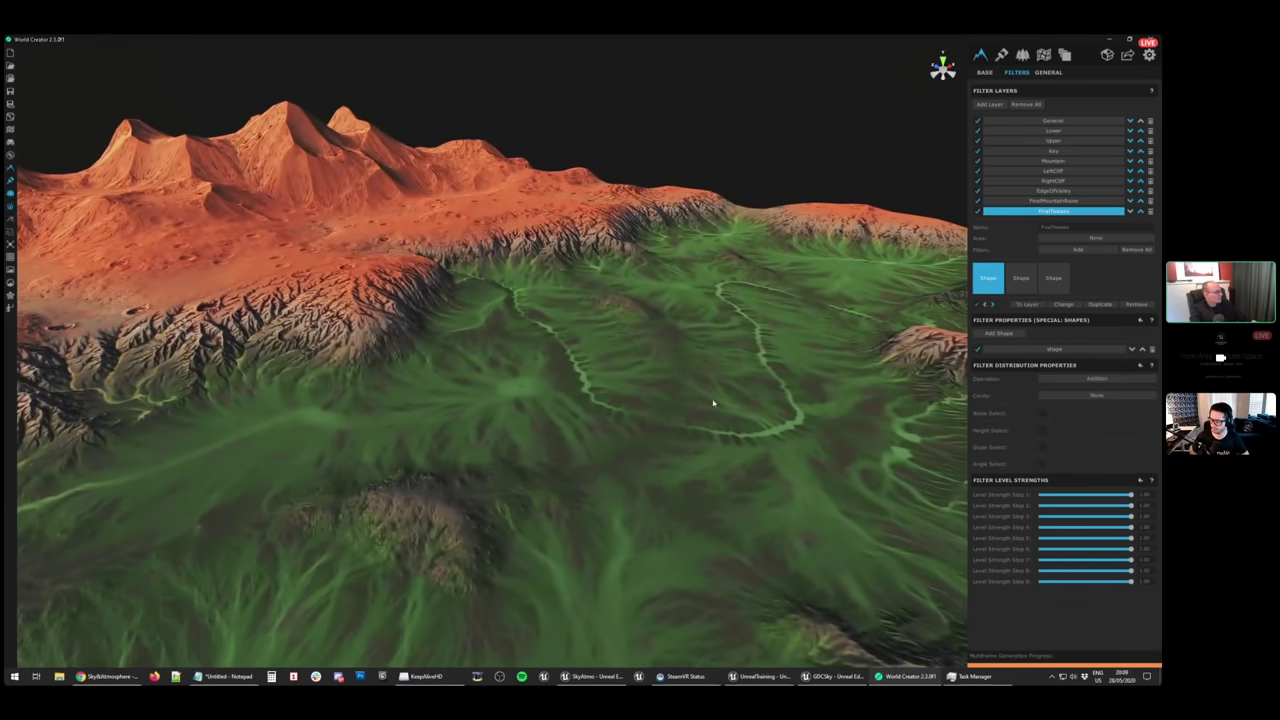
# Start editing the terrain's custom base shape and raise the control point on the small hill beside the river valley
pyautogui.click(986, 72)
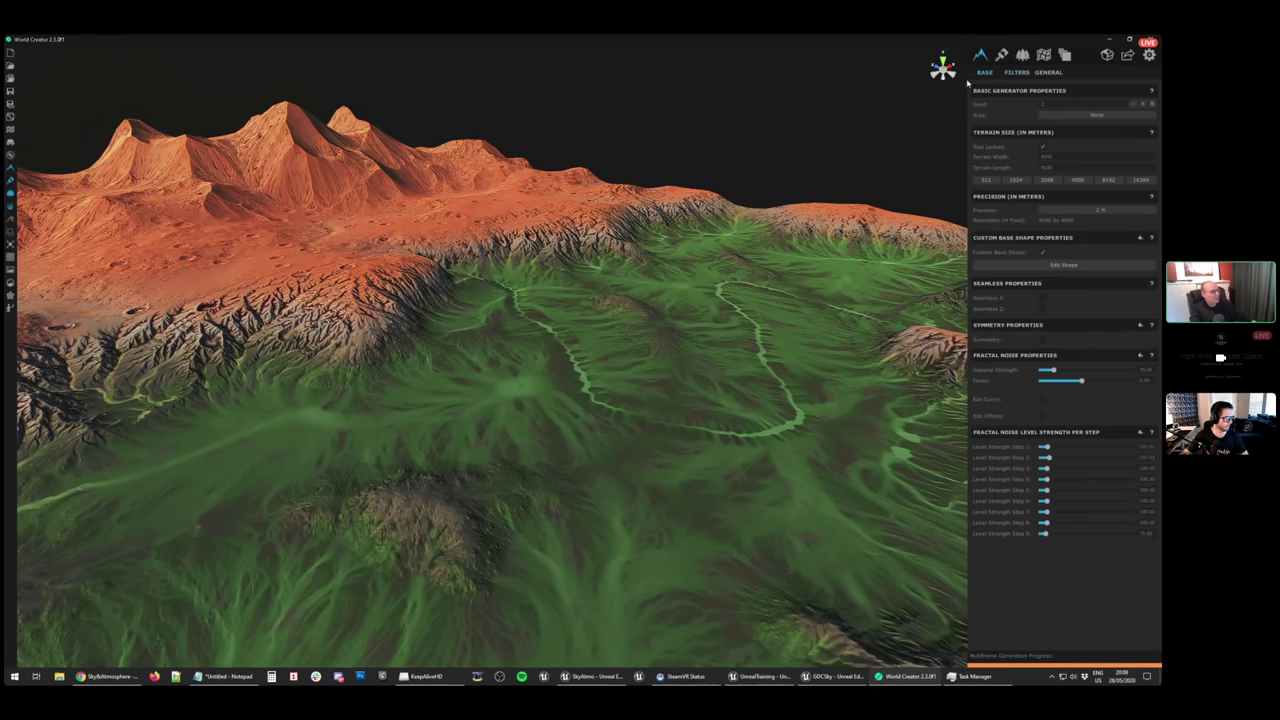
pyautogui.click(1031, 266)
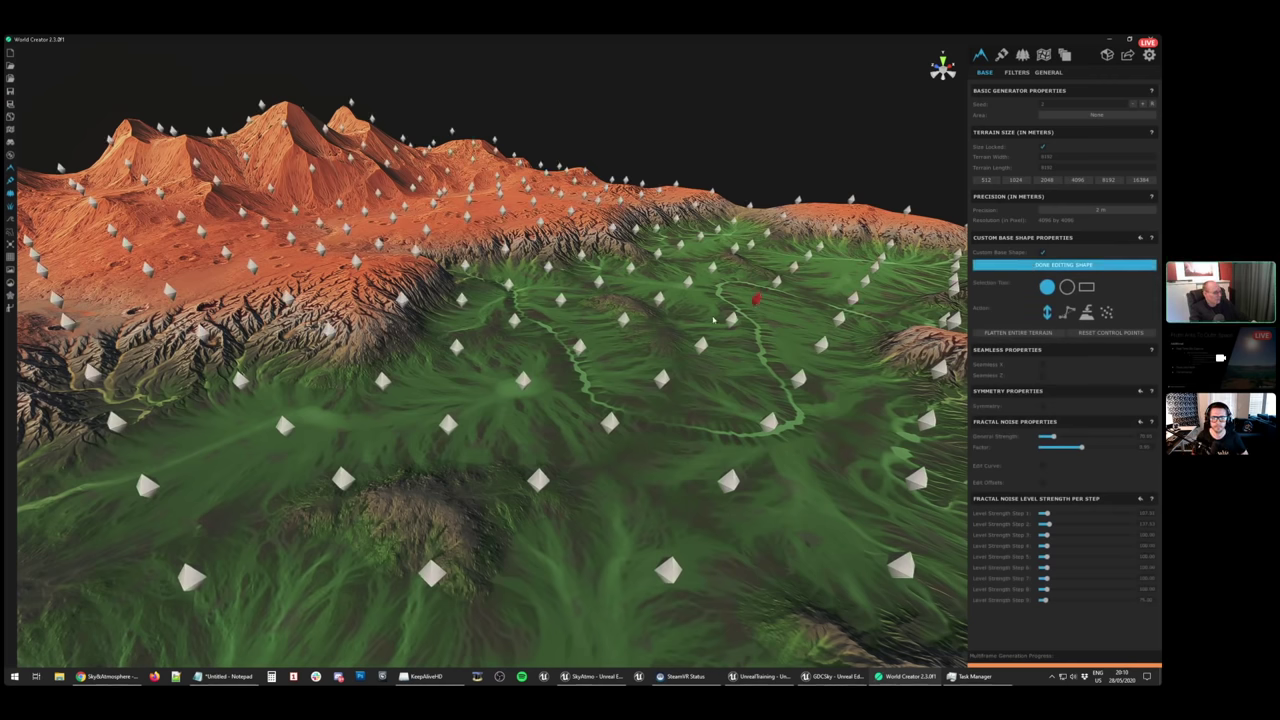
pyautogui.moveTo(713, 320); pyautogui.dragTo(745, 324, button='right')
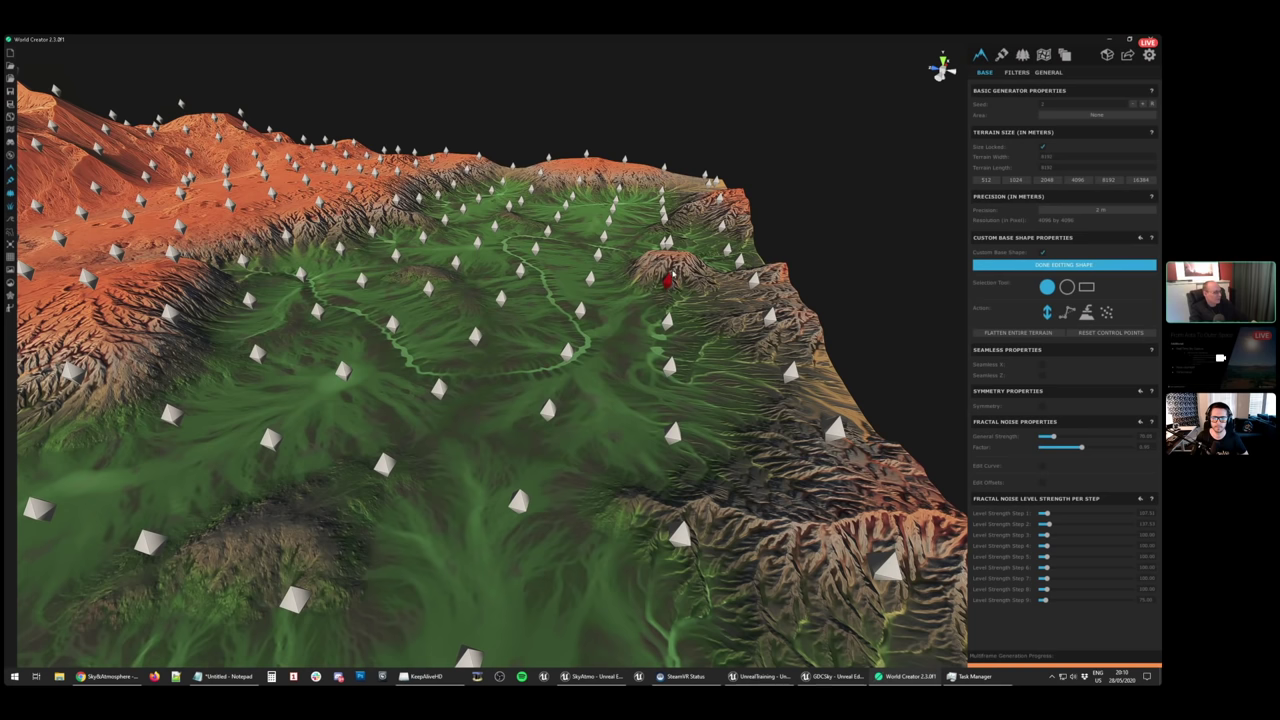
pyautogui.moveTo(673, 274); pyautogui.dragTo(676, 238)
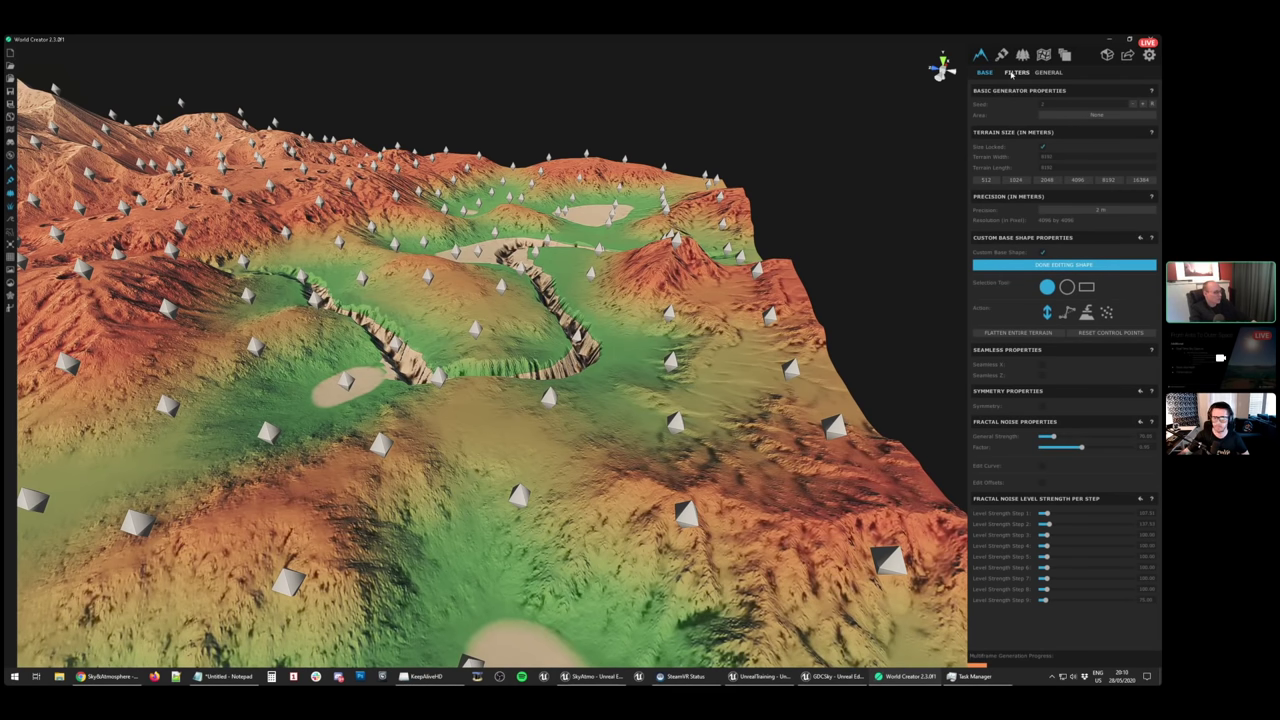
# Turn off the terrain's filter layers from FinalTweaks up through Mountain and Key
pyautogui.click(1015, 73)
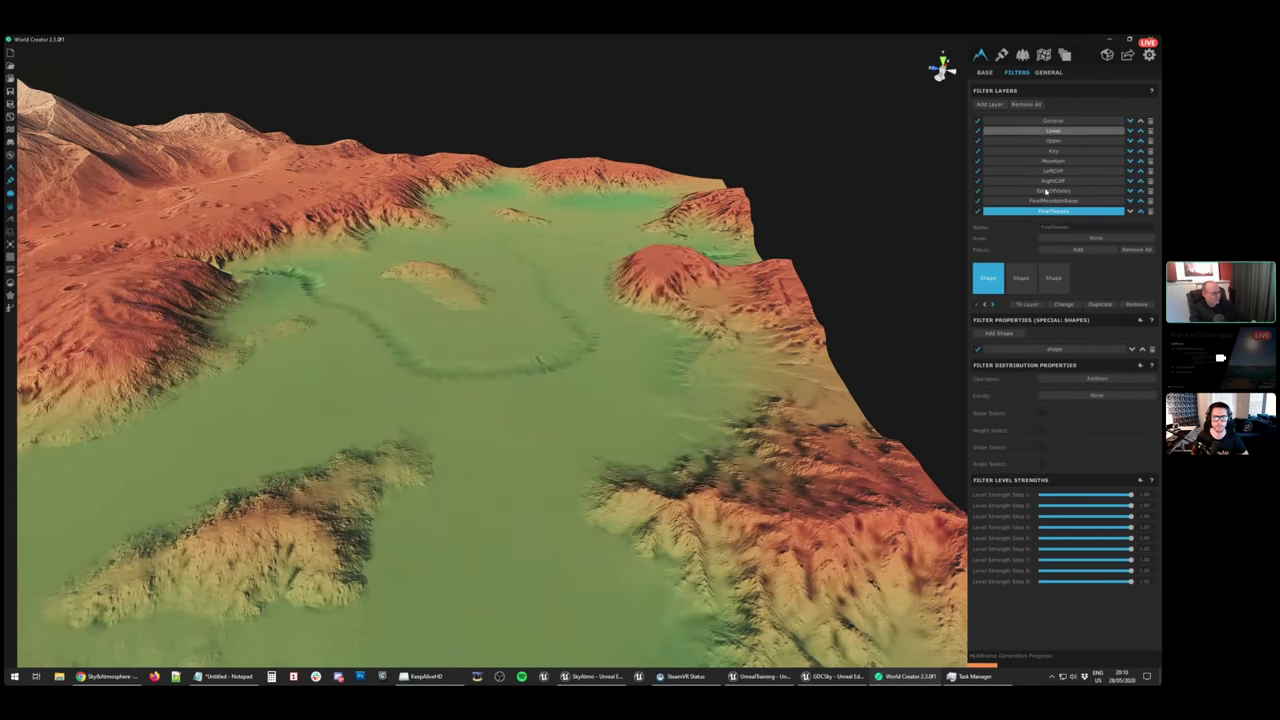
pyautogui.click(979, 211)
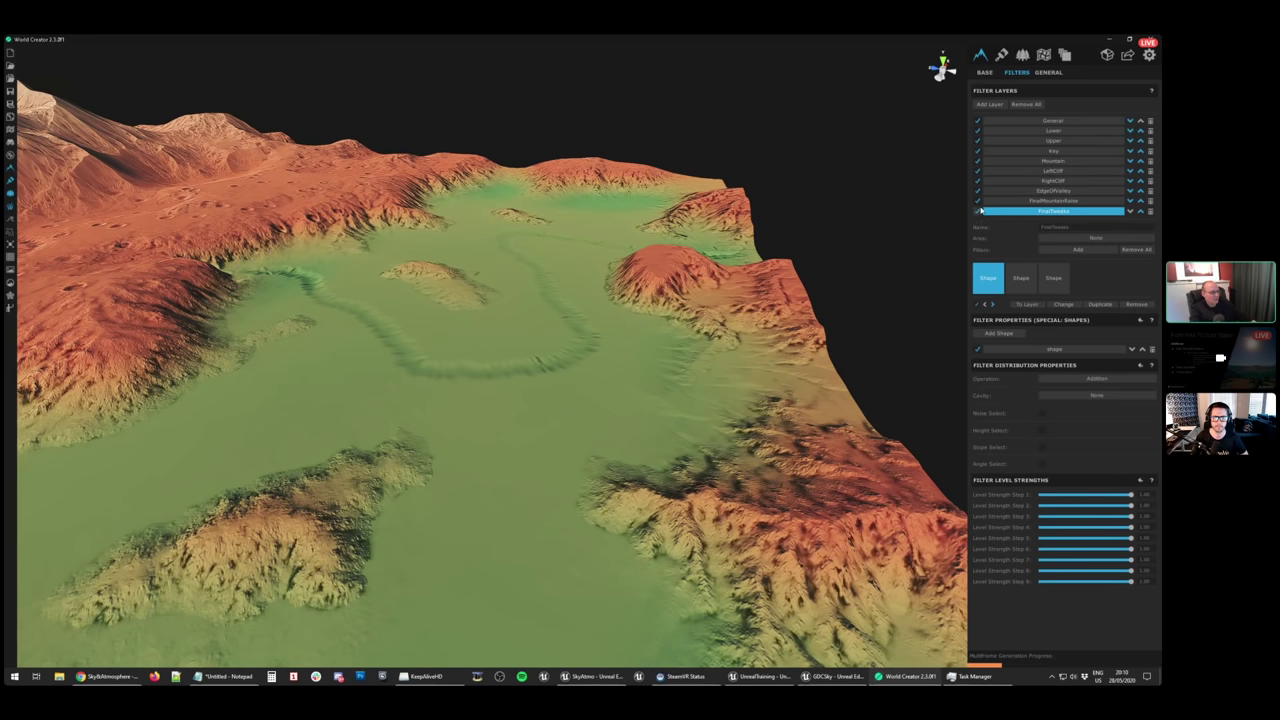
pyautogui.click(979, 201)
pyautogui.click(979, 191)
pyautogui.click(979, 181)
pyautogui.click(978, 171)
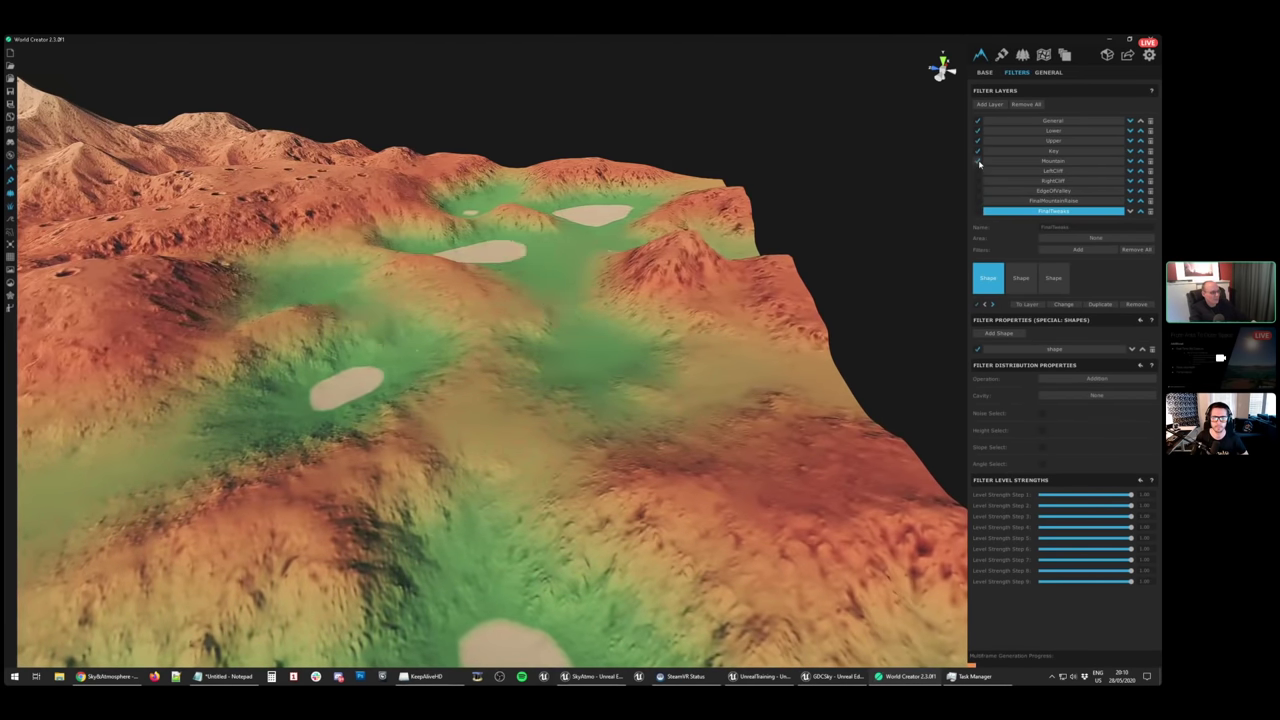
pyautogui.click(978, 161)
pyautogui.click(978, 151)
# Begin adding an Erosion Soft filter to the Upper layer and lower its general strength
pyautogui.click(995, 141)
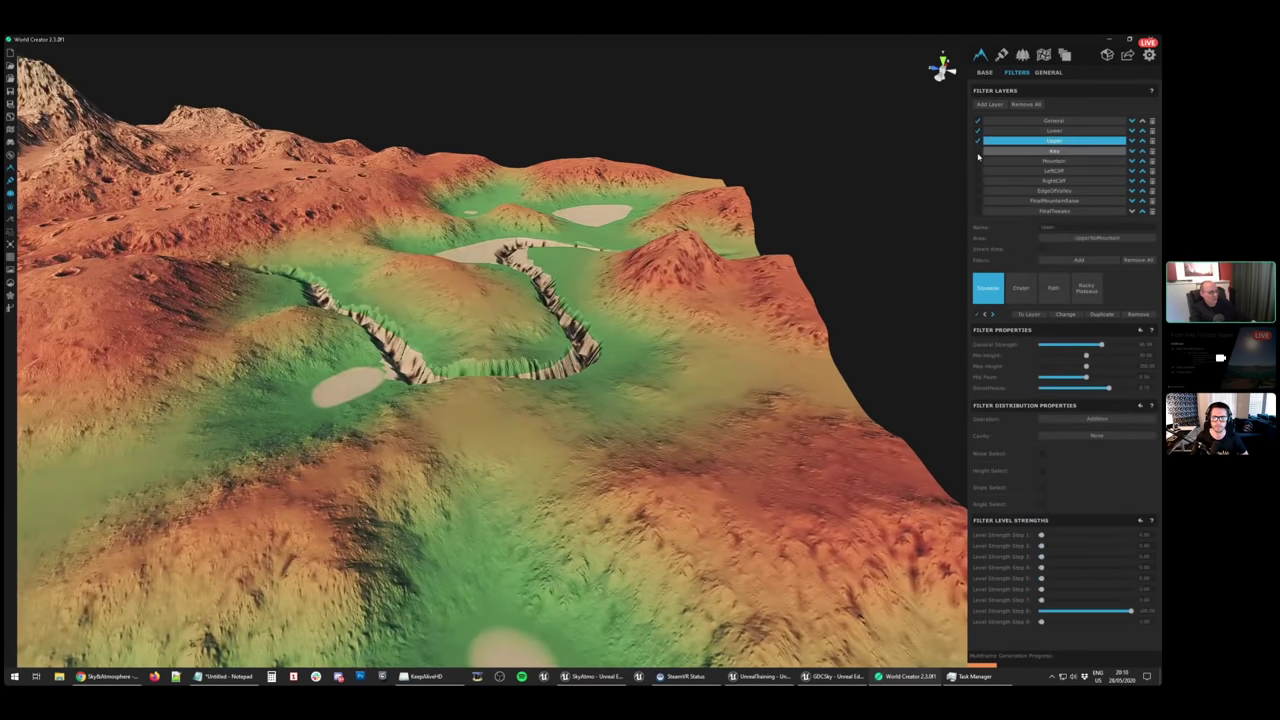
pyautogui.click(1080, 261)
pyautogui.click(1026, 176)
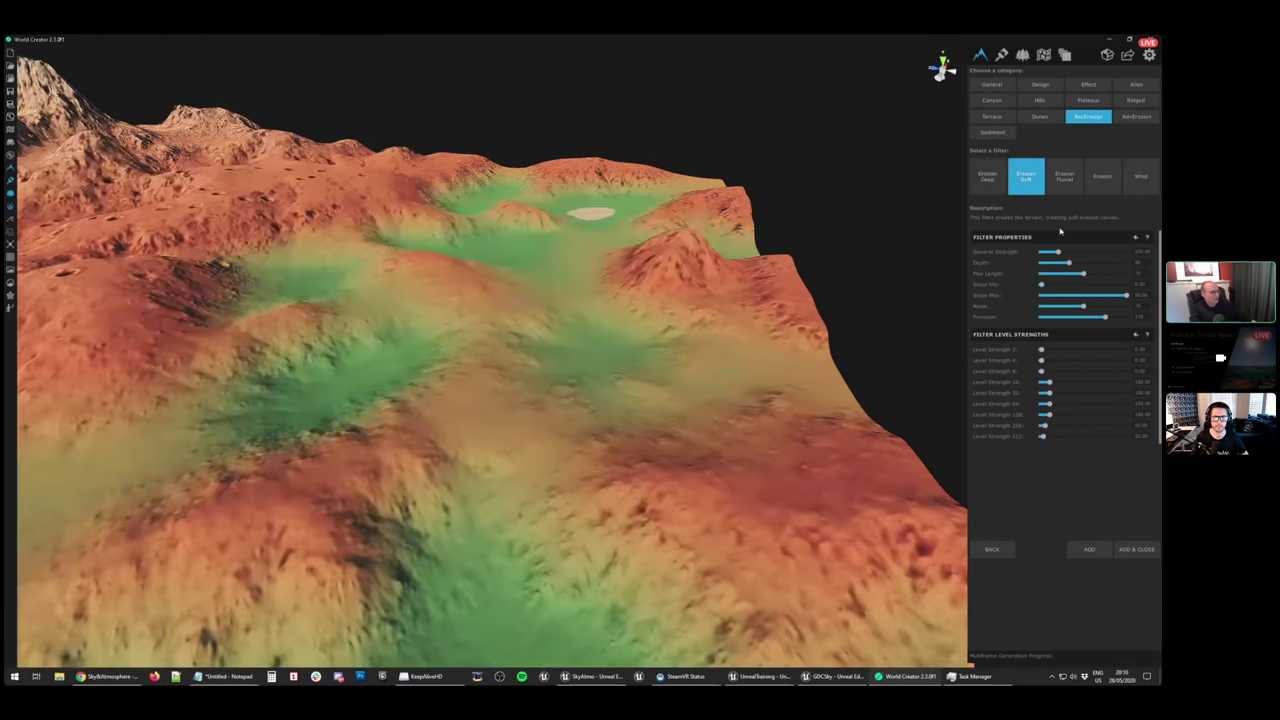
pyautogui.click(1103, 254)
pyautogui.moveTo(1103, 254); pyautogui.dragTo(1043, 252)
# Examine the erosion detail along the river, the valley floor and the plateau's cliffs up close
pyautogui.moveTo(900, 240); pyautogui.dragTo(775, 315, button='right')
pyautogui.scroll(3, 691, 217)
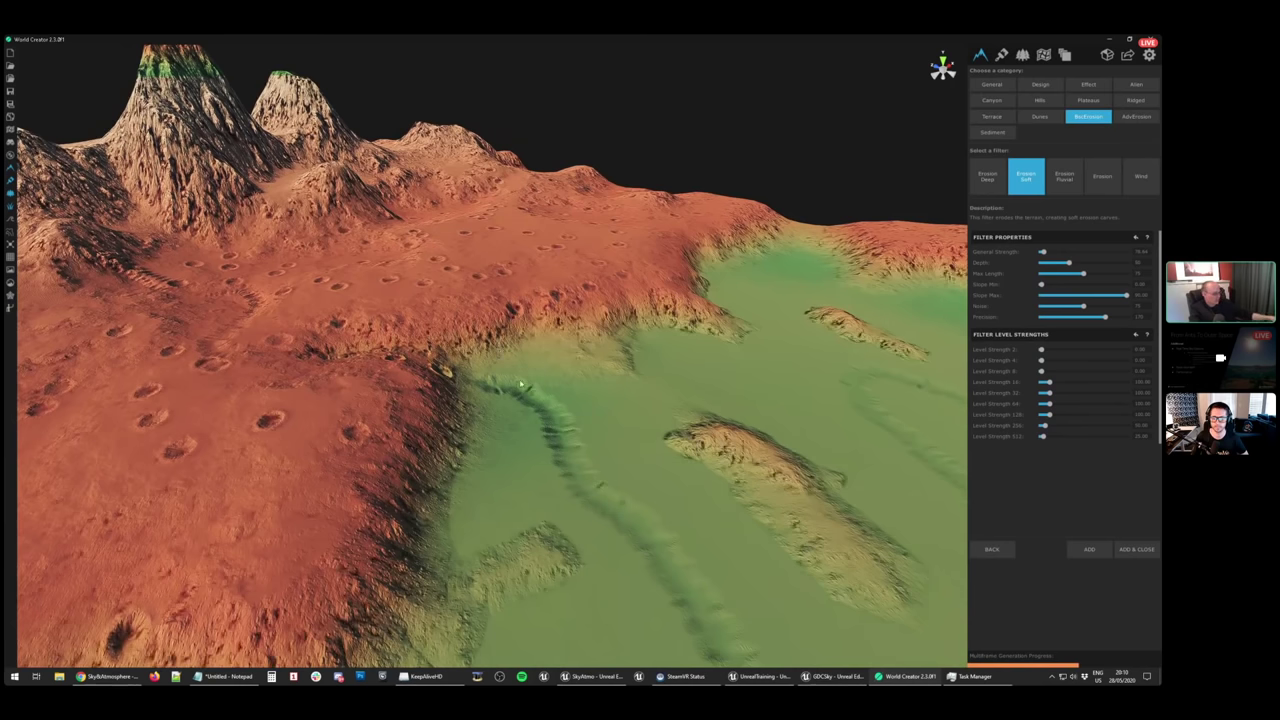
pyautogui.moveTo(520, 384)
pyautogui.mouseDown(button='right')
pyautogui.moveTo(504, 414)
pyautogui.moveTo(554, 430)
pyautogui.moveTo(546, 451)
pyautogui.moveTo(614, 431)
pyautogui.mouseUp(button='right')
pyautogui.moveTo(517, 377)
pyautogui.mouseDown(button='right')
pyautogui.moveTo(551, 446)
pyautogui.moveTo(539, 431)
pyautogui.mouseUp(button='right')
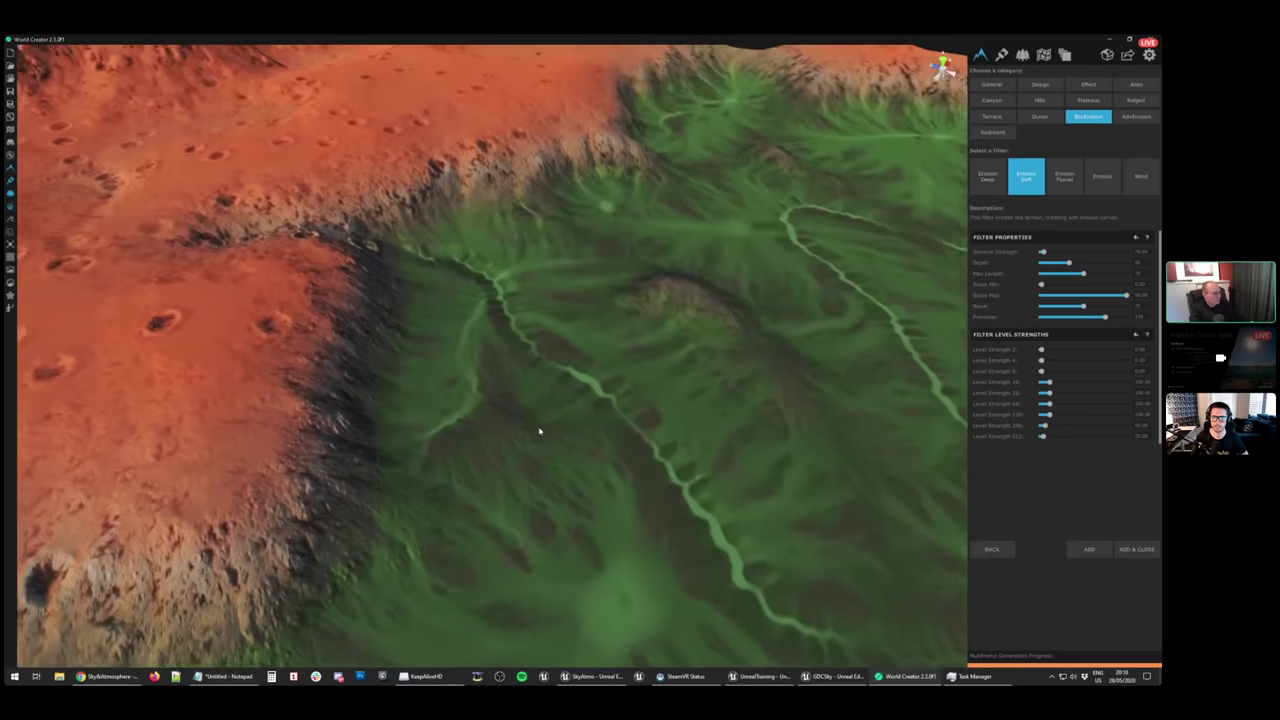
pyautogui.scroll(8, 530, 428)
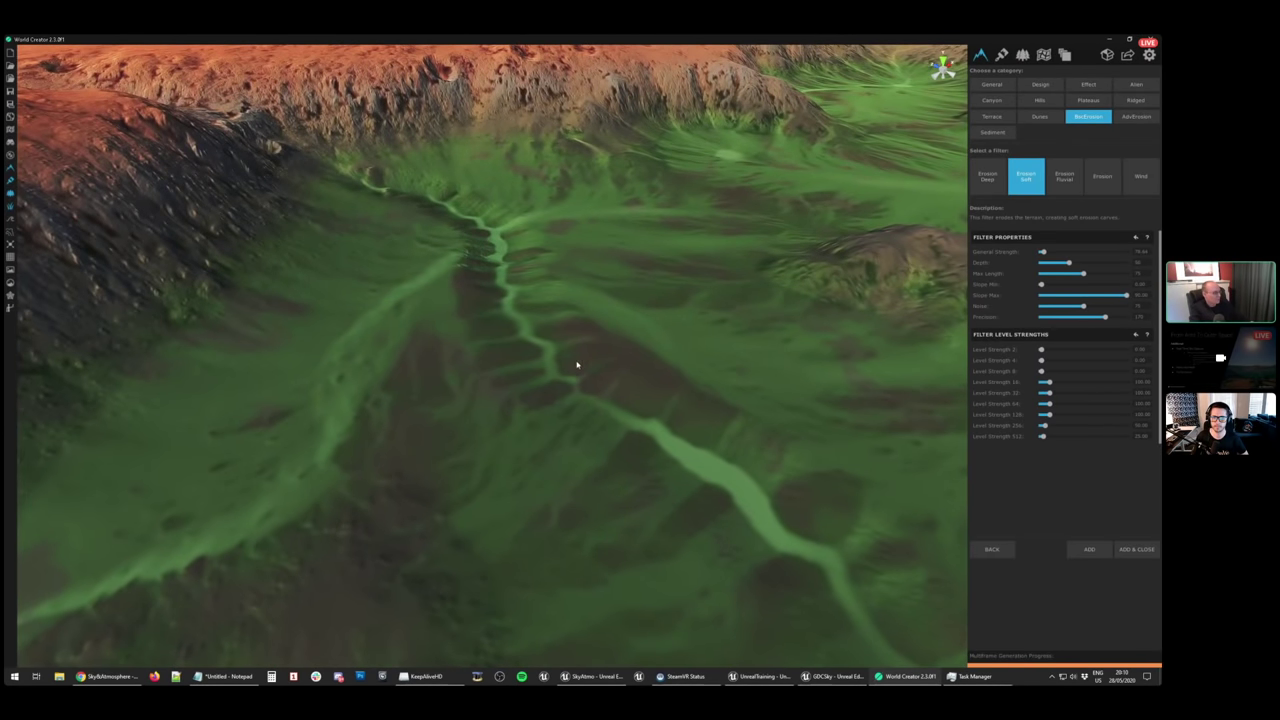
pyautogui.moveTo(577, 365); pyautogui.dragTo(551, 351, button='right')
pyautogui.scroll(-4, 563, 349)
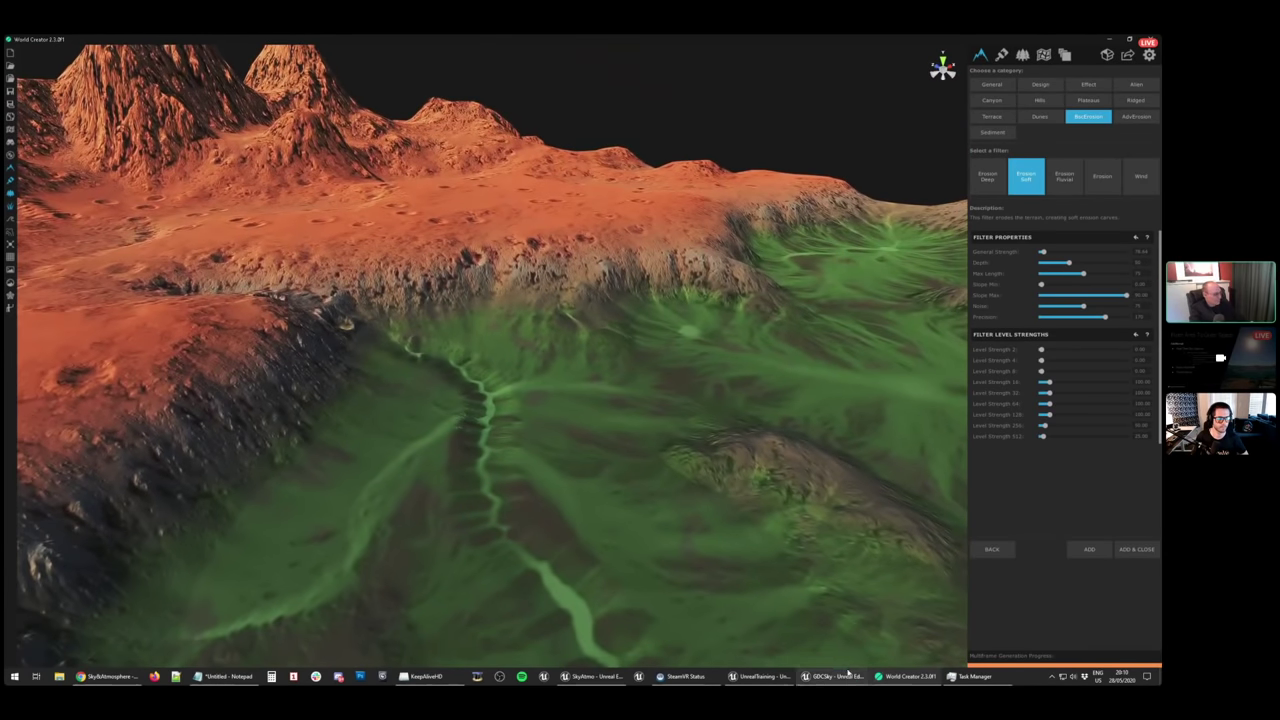
# Switch to the SkyAtmo project in Unreal Editor and view the level from its saved camera positions and above the orange ridge
pyautogui.moveTo(841, 682)
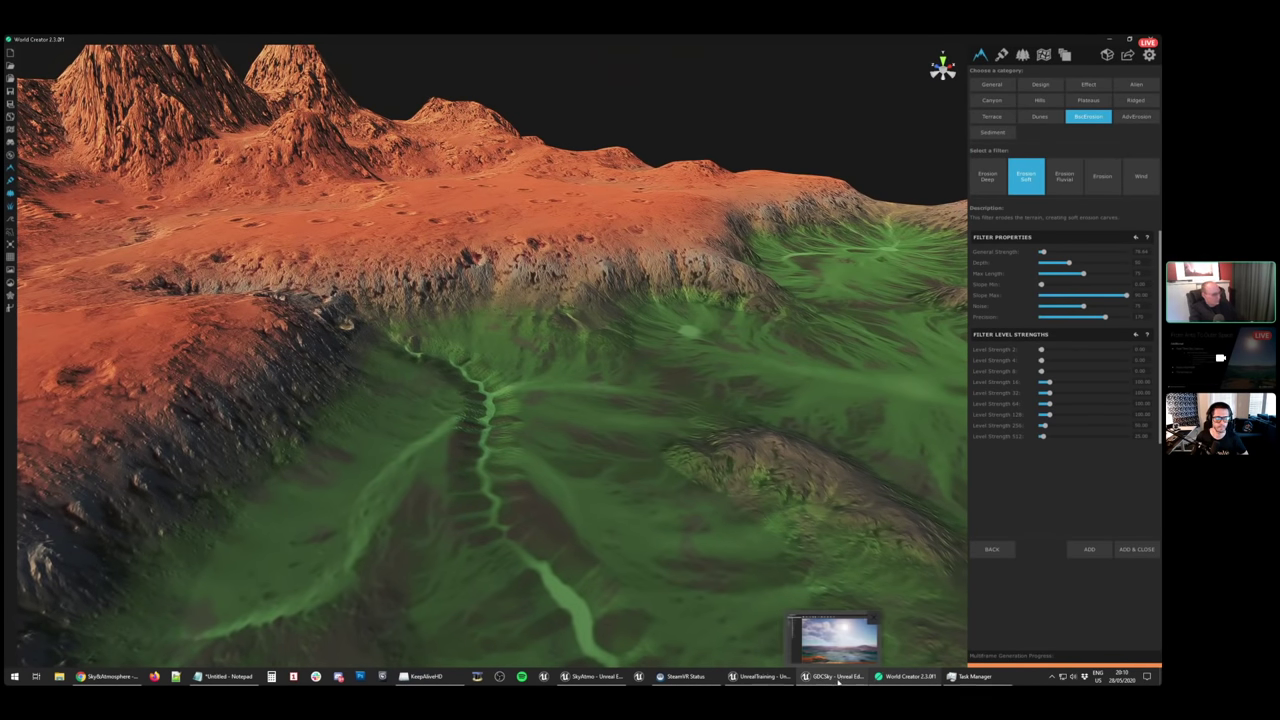
pyautogui.click(592, 677)
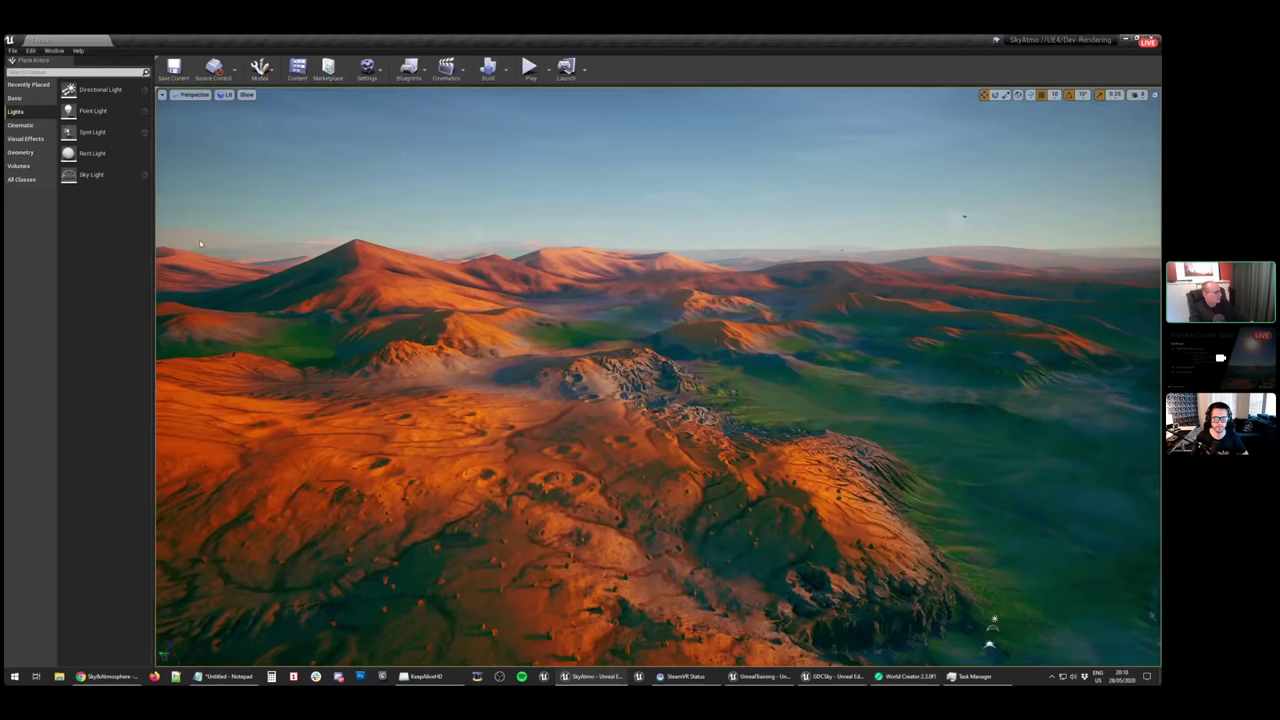
pyautogui.press('2')
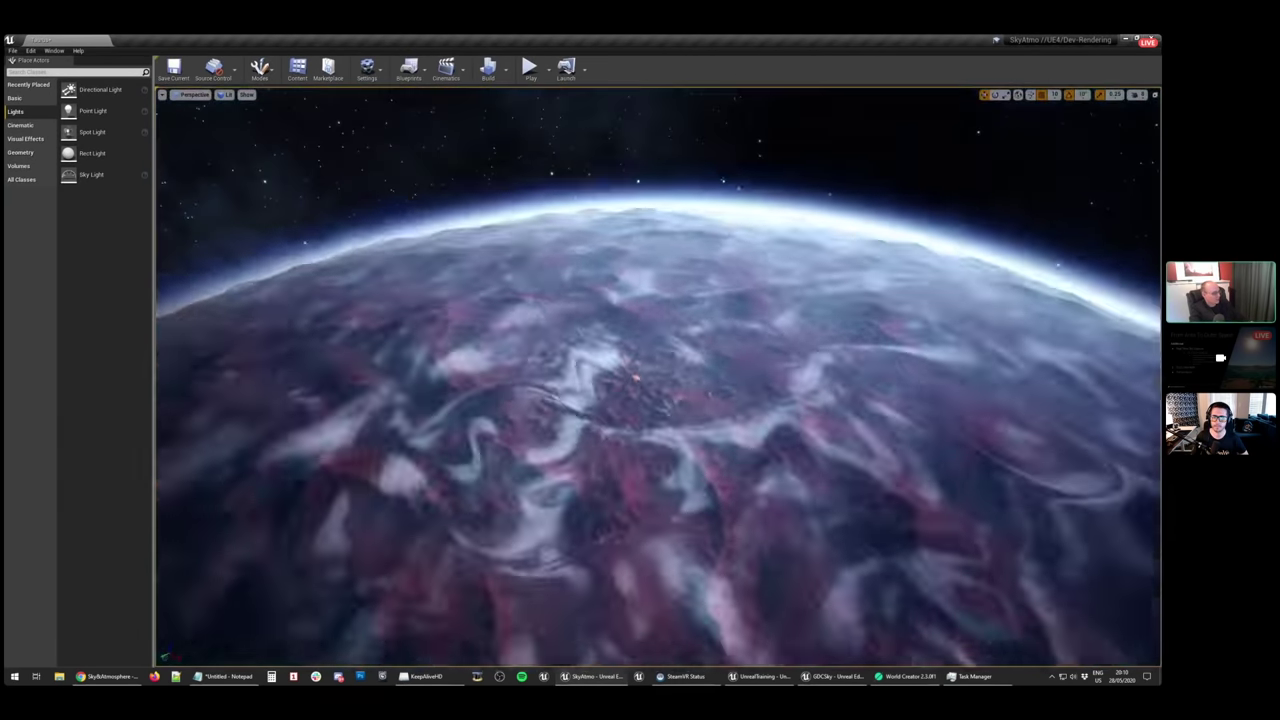
pyautogui.press('3')
pyautogui.press('4')
pyautogui.press('5')
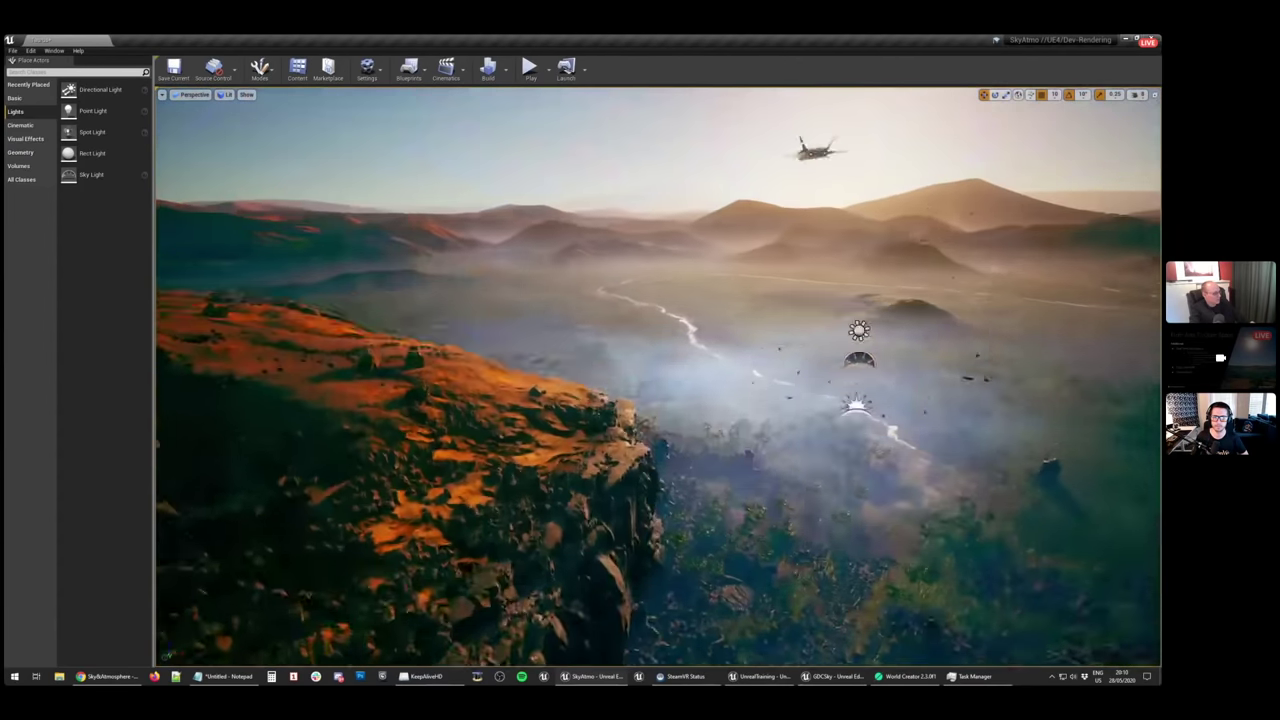
pyautogui.moveTo(528, 309); pyautogui.dragTo(410, 400, button='right')
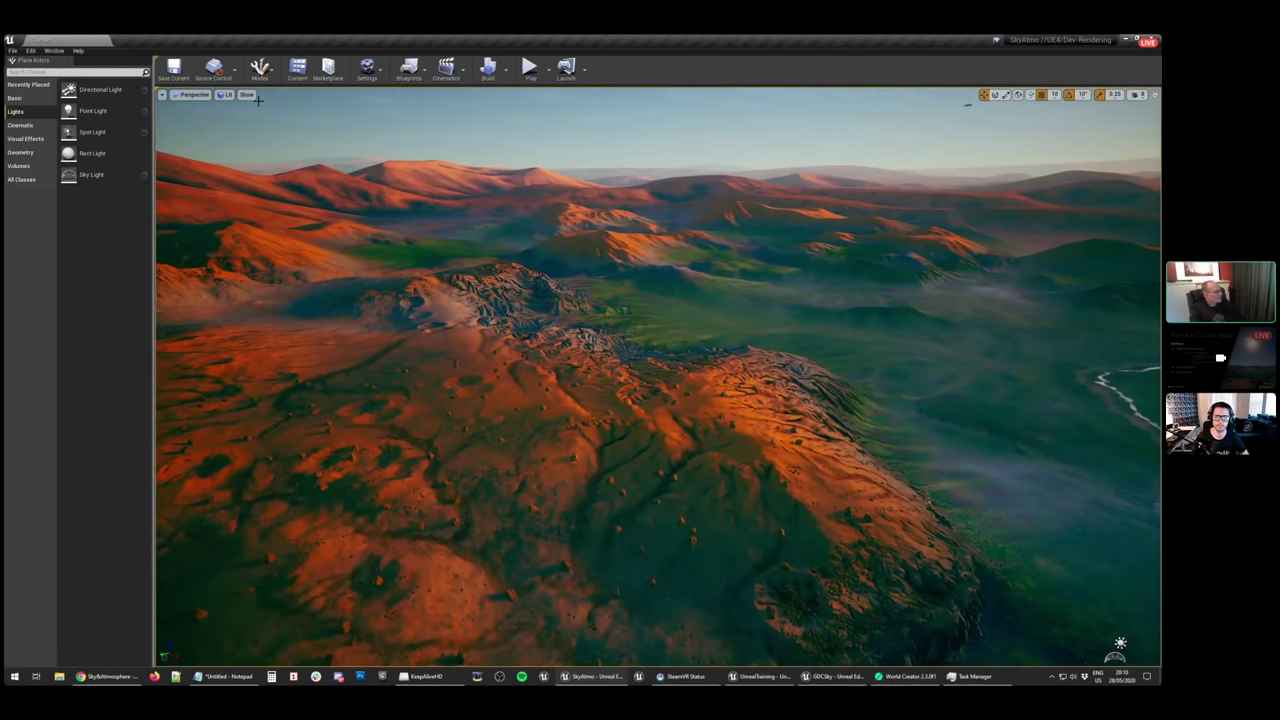
# Hide the static meshes in the viewport and inspect the bare landscape along the river
pyautogui.click(246, 94)
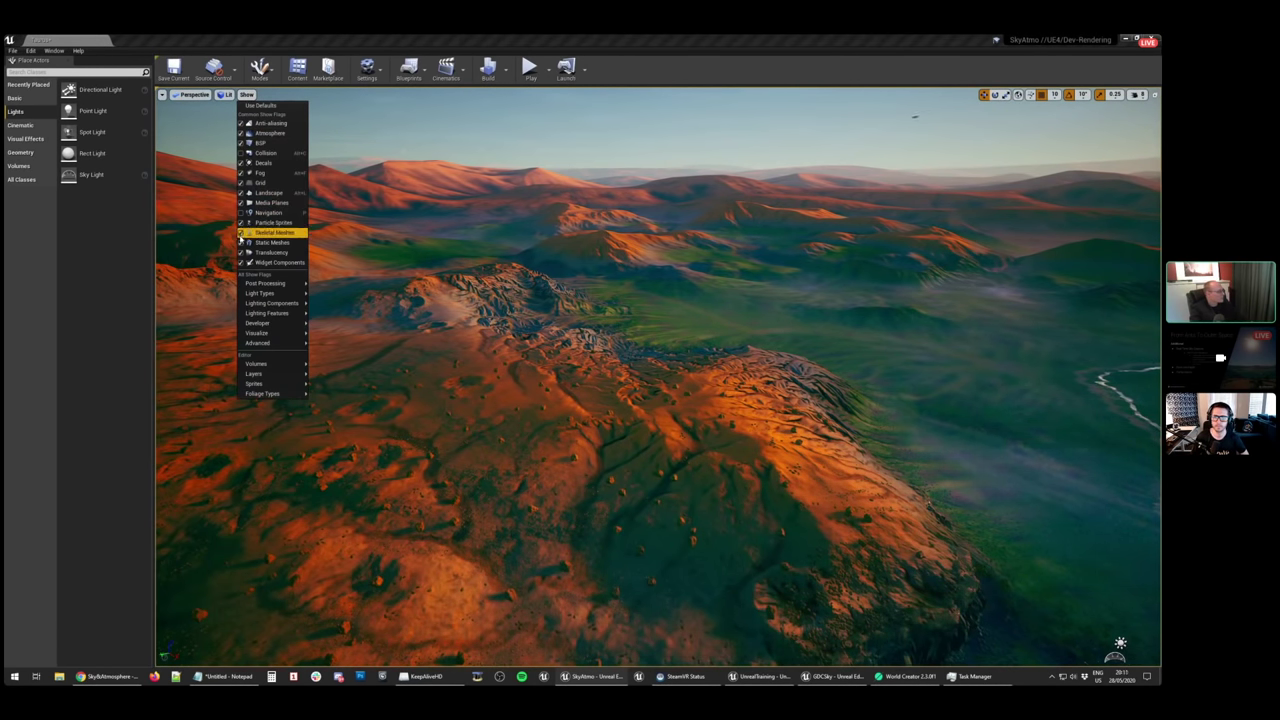
pyautogui.moveTo(612, 320); pyautogui.dragTo(1040, 370, button='right')
pyautogui.moveTo(494, 266); pyautogui.dragTo(752, 331, button='right')
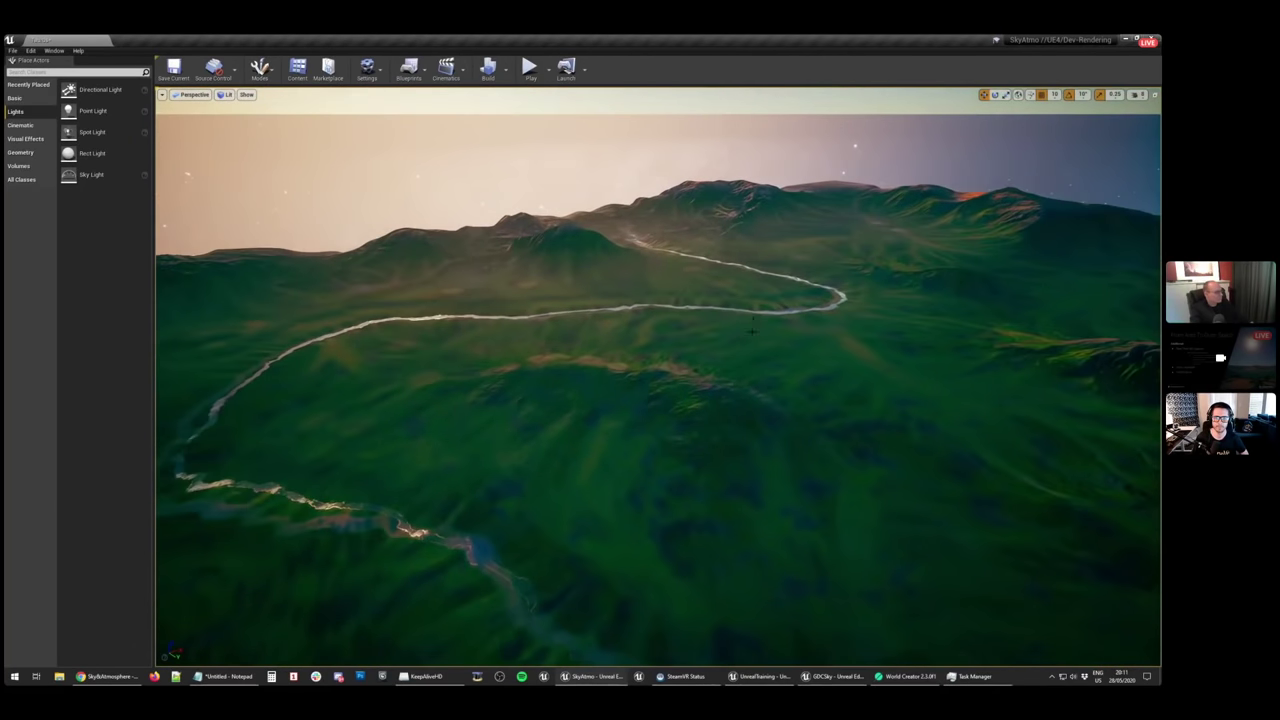
# Inspect the bare landscape along the orange ridge, and turn the static meshes back on in the viewport
pyautogui.click(245, 95)
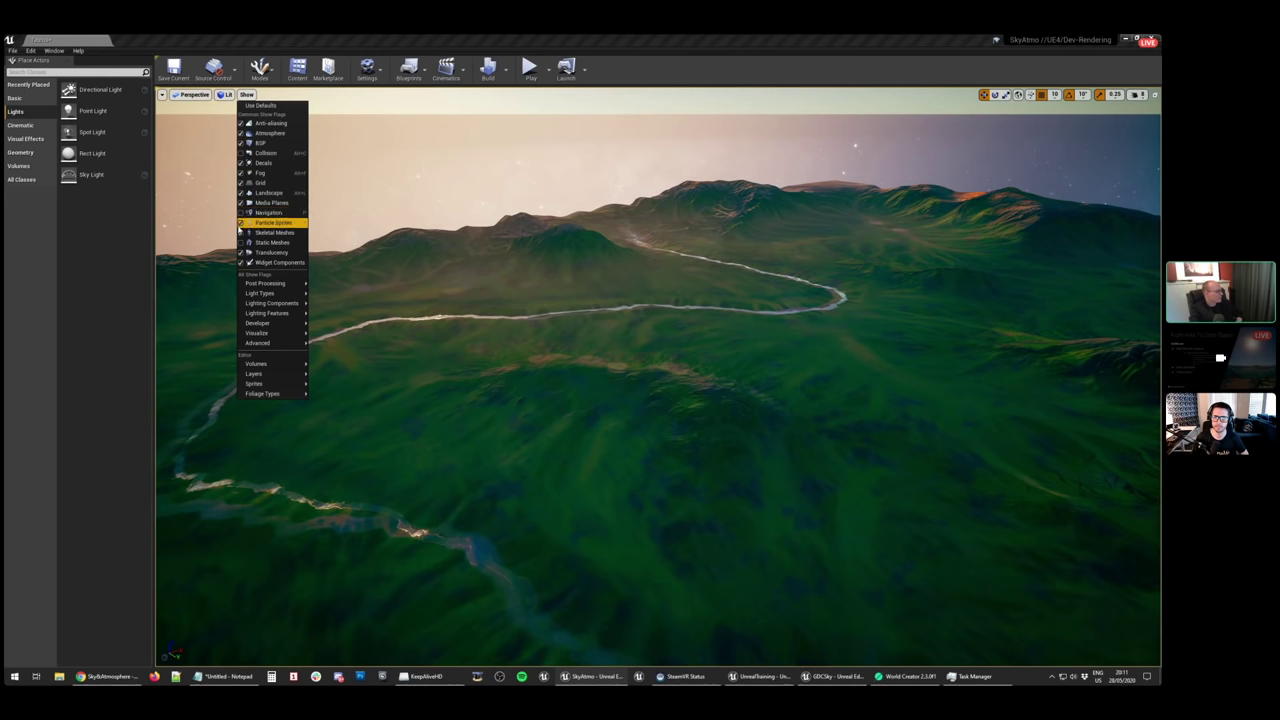
pyautogui.moveTo(640, 330); pyautogui.dragTo(765, 355, button='right')
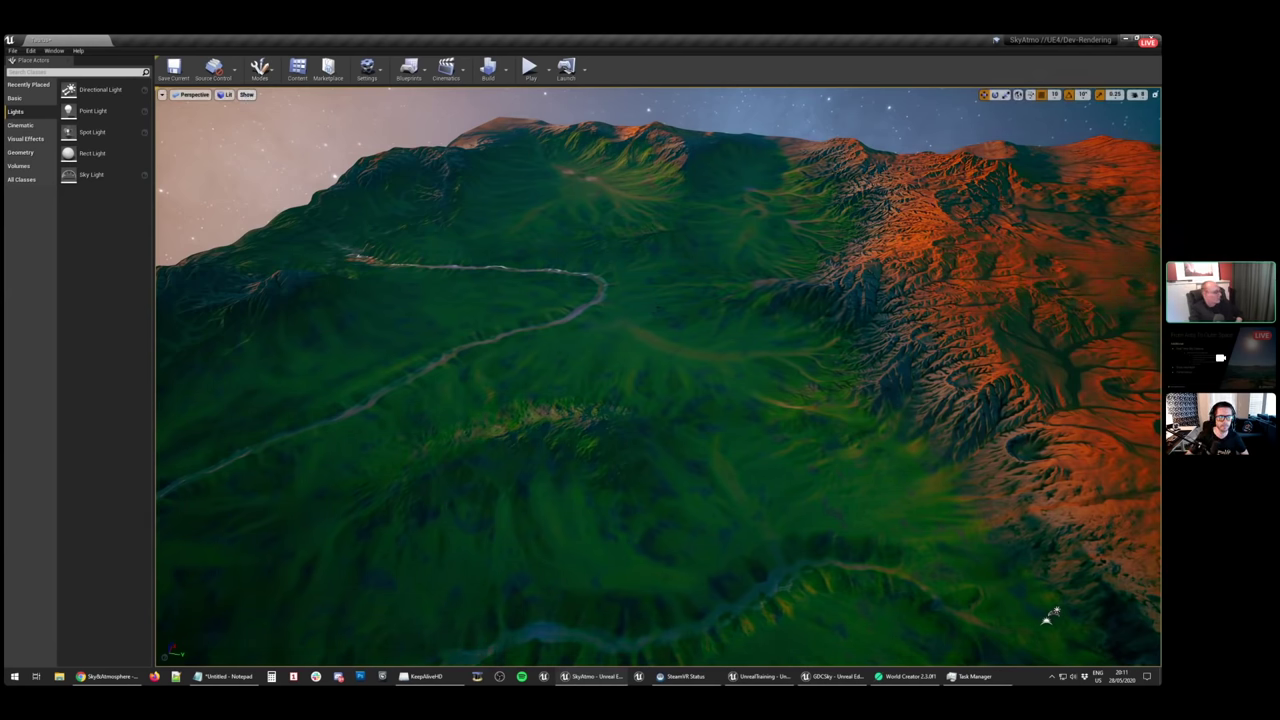
pyautogui.moveTo(503, 248); pyautogui.dragTo(680, 195, button='right')
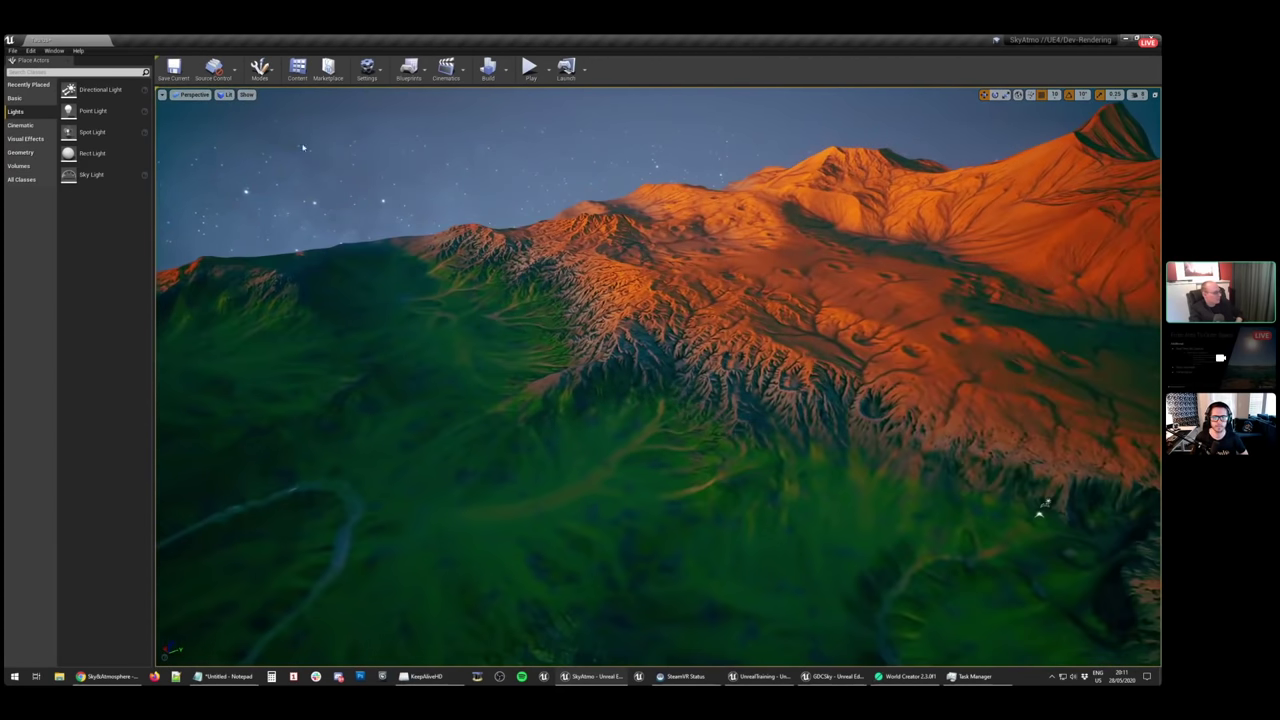
pyautogui.click(246, 95)
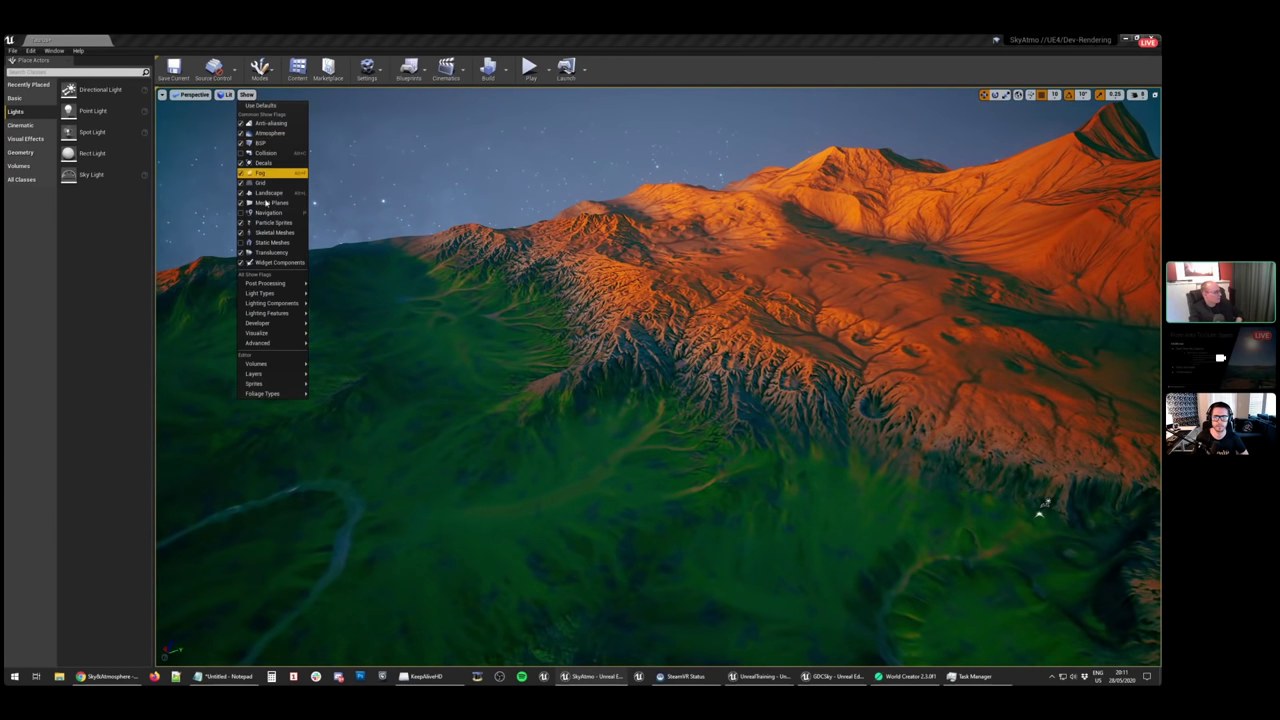
pyautogui.click(241, 243)
pyautogui.moveTo(351, 246); pyautogui.dragTo(205, 250, button='right')
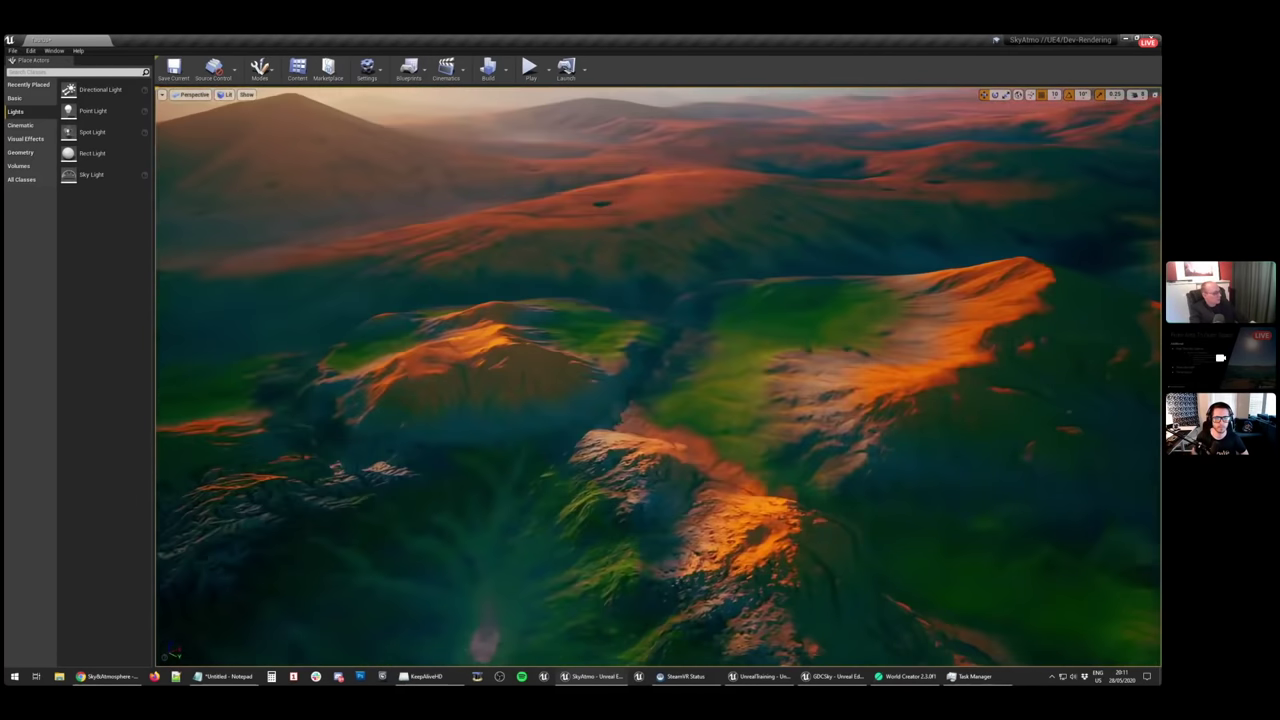
# Select the large mountain mesh at the landscape's edge and open it in a maximized static mesh editor
pyautogui.click(791, 352)
pyautogui.moveTo(791, 352); pyautogui.dragTo(783, 346, button='right')
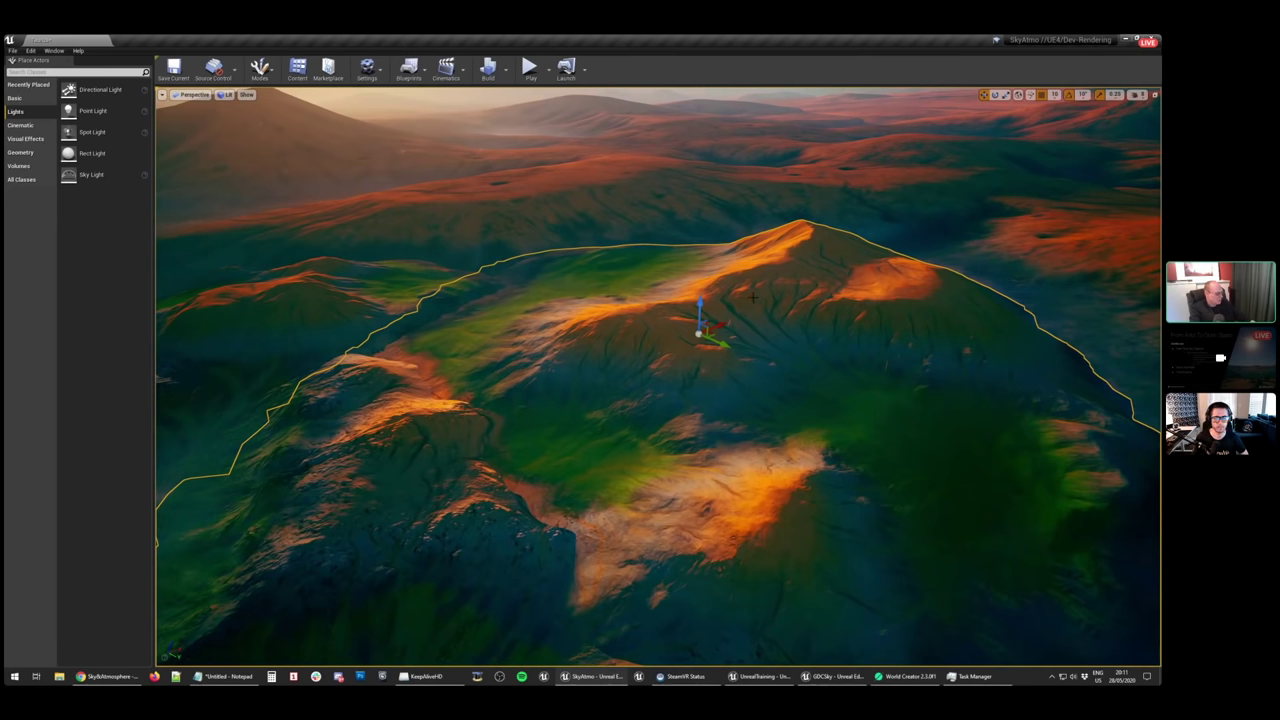
pyautogui.hotkey('ctrl', 'e')
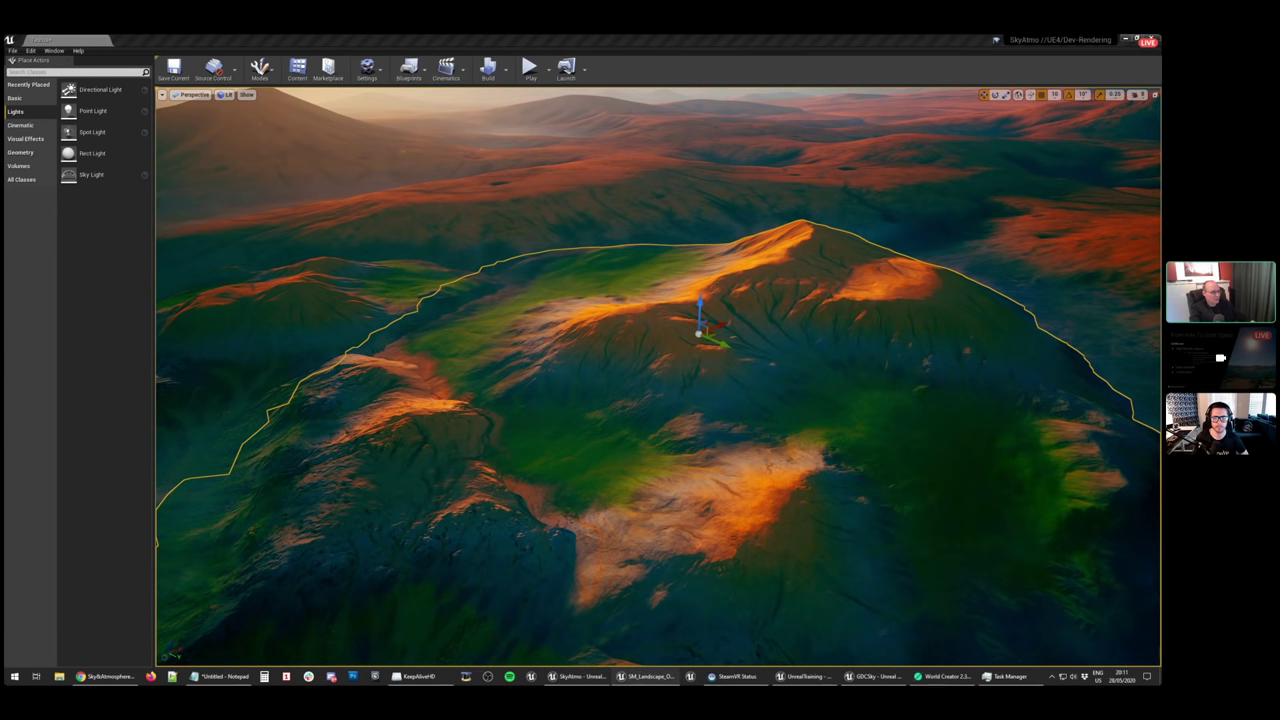
pyautogui.moveTo(987, 220); pyautogui.dragTo(514, 206)
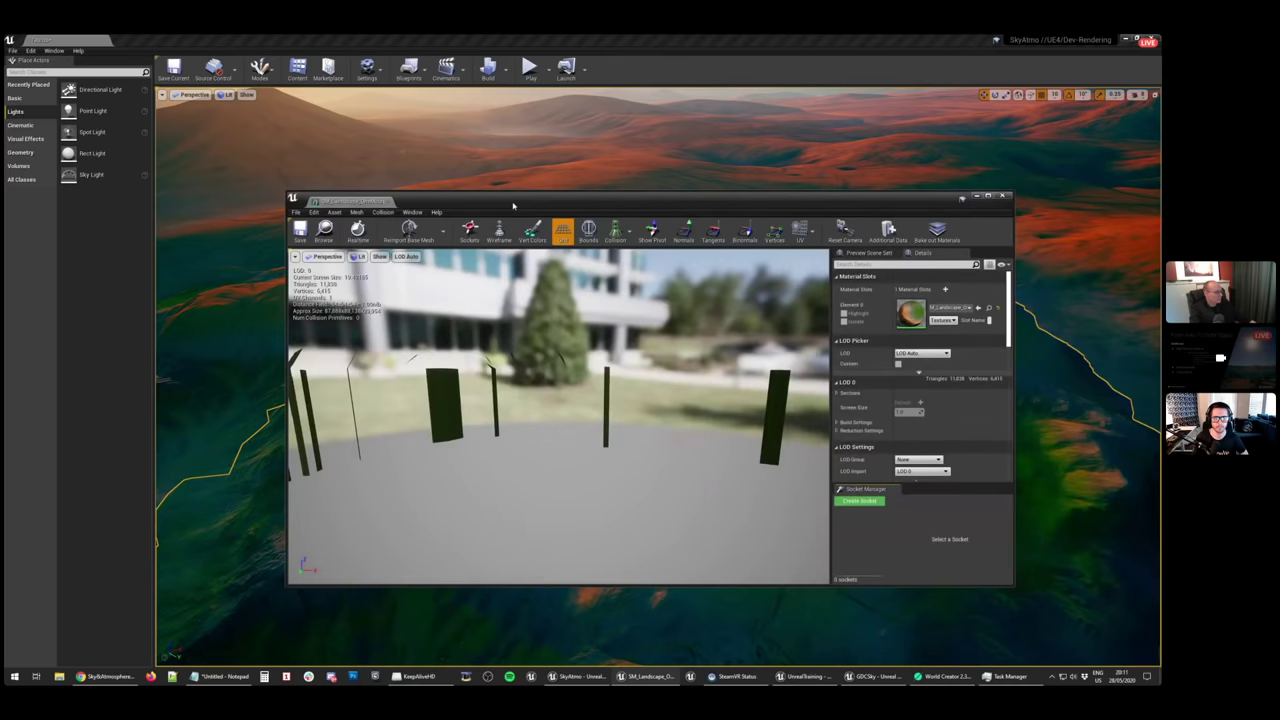
pyautogui.doubleClick(514, 206)
# Examine the mountain mesh from several sides and compare it briefly with the terrain in World Creator
pyautogui.moveTo(514, 206); pyautogui.dragTo(430, 285, button='right')
pyautogui.press('e')
pyautogui.press('s')
pyautogui.press('w')
pyautogui.press('s')
pyautogui.click(943, 676)
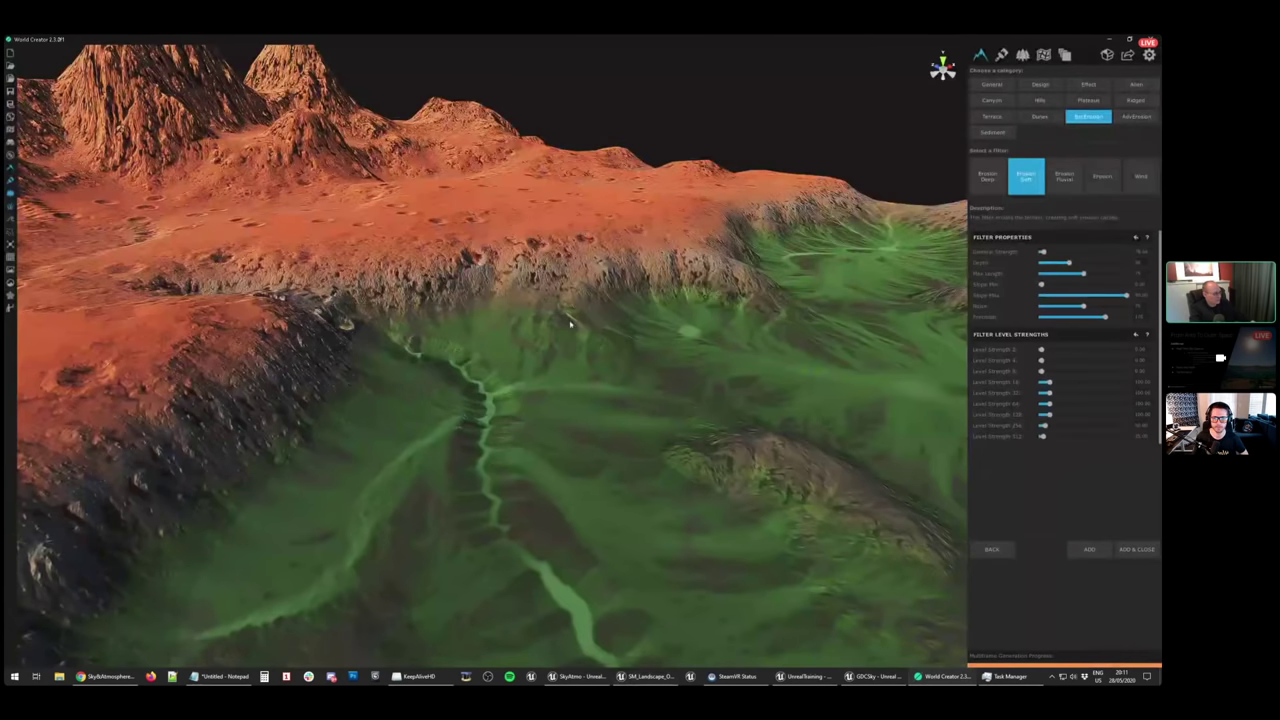
pyautogui.click(941, 677)
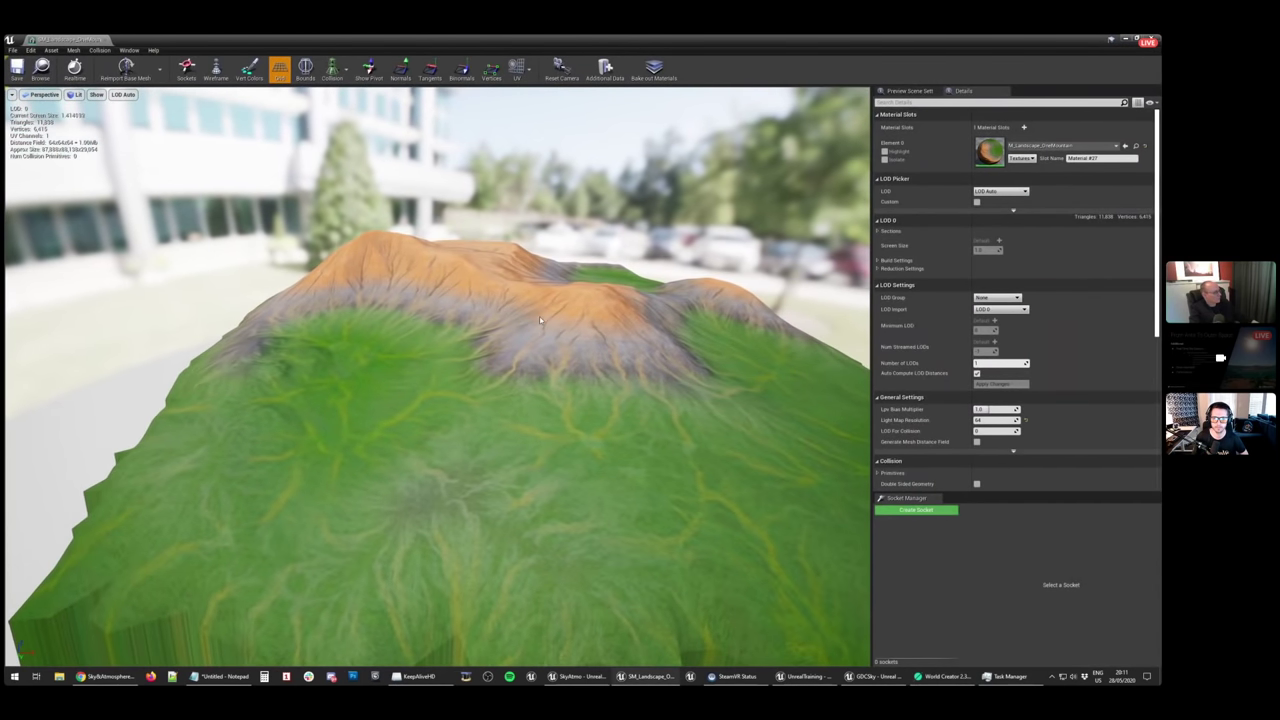
# Inspect the mountain mesh's triangle density in Brush Wireframe view
pyautogui.hotkey('alt', '2')
pyautogui.moveTo(522, 290)
pyautogui.mouseDown(button='right')
pyautogui.moveTo(400, 325)
pyautogui.moveTo(480, 310)
pyautogui.mouseUp(button='right')
pyautogui.moveTo(600, 322); pyautogui.dragTo(604, 331)
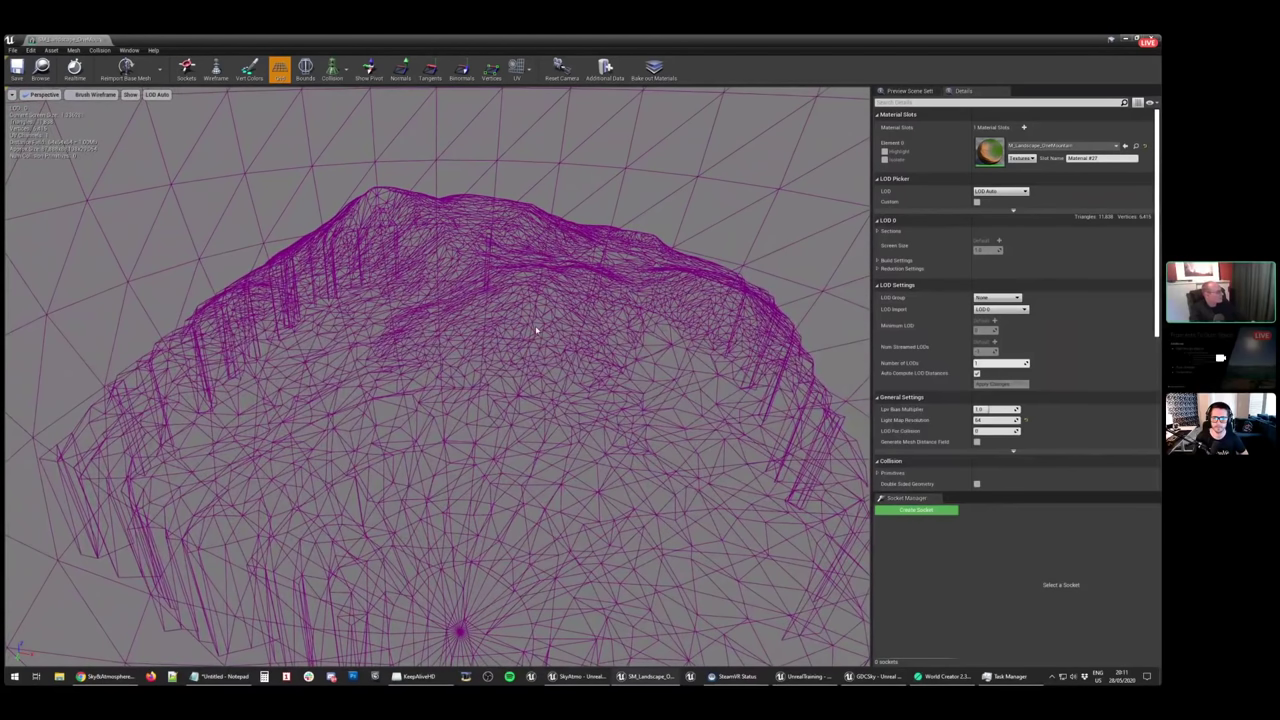
pyautogui.moveTo(538, 321); pyautogui.dragTo(541, 319, button='right')
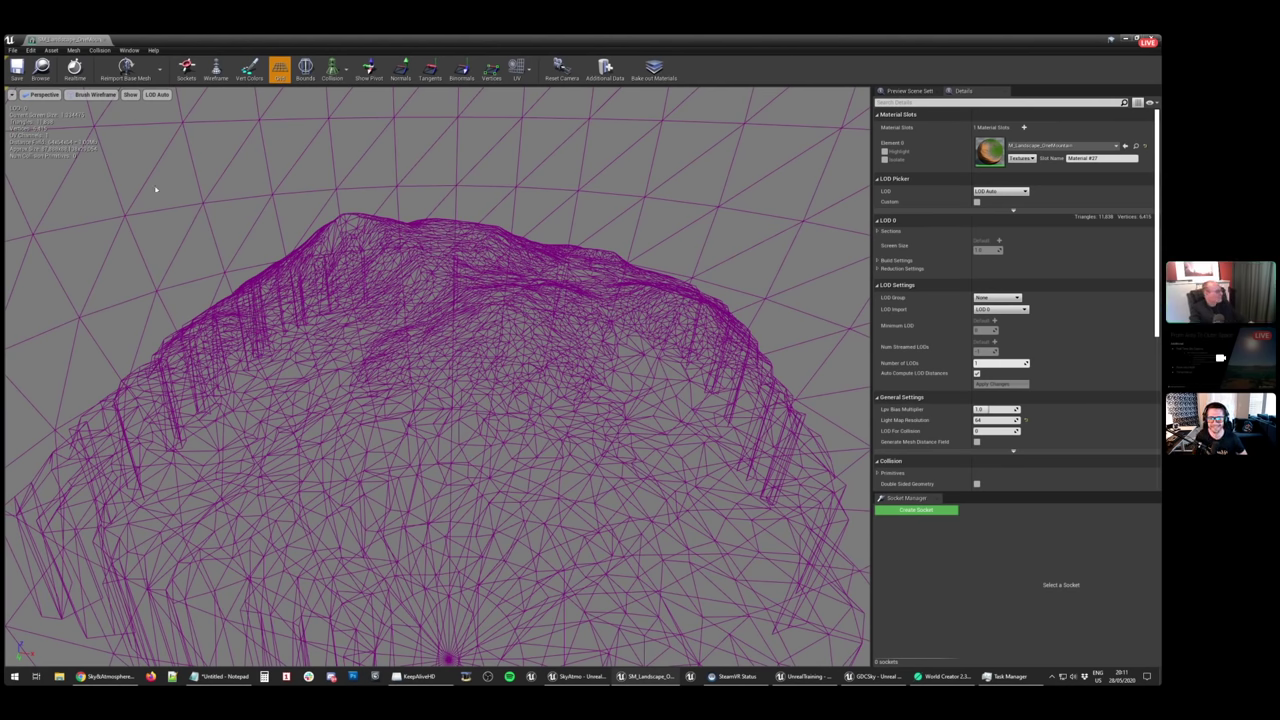
# Return the mountain mesh preview to Lit view and close its editor
pyautogui.click(104, 95)
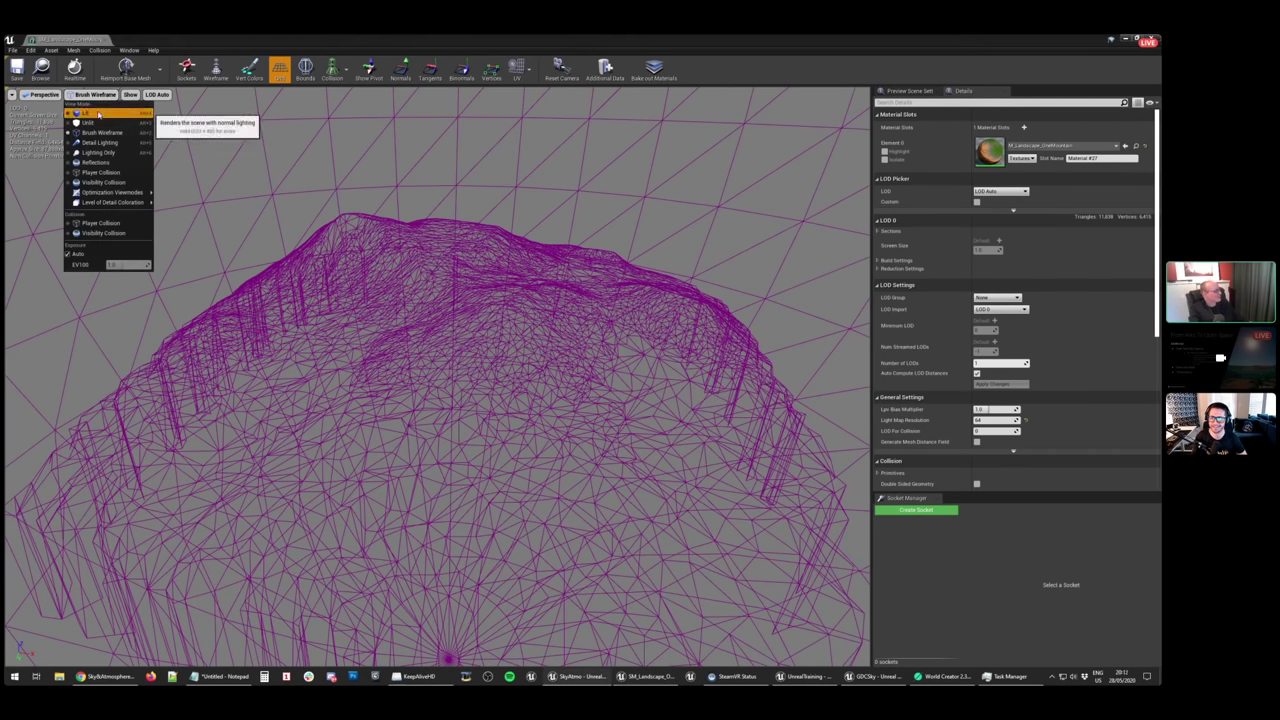
pyautogui.click(98, 114)
pyautogui.moveTo(506, 242); pyautogui.dragTo(496, 320, button='right')
pyautogui.click(56, 39)
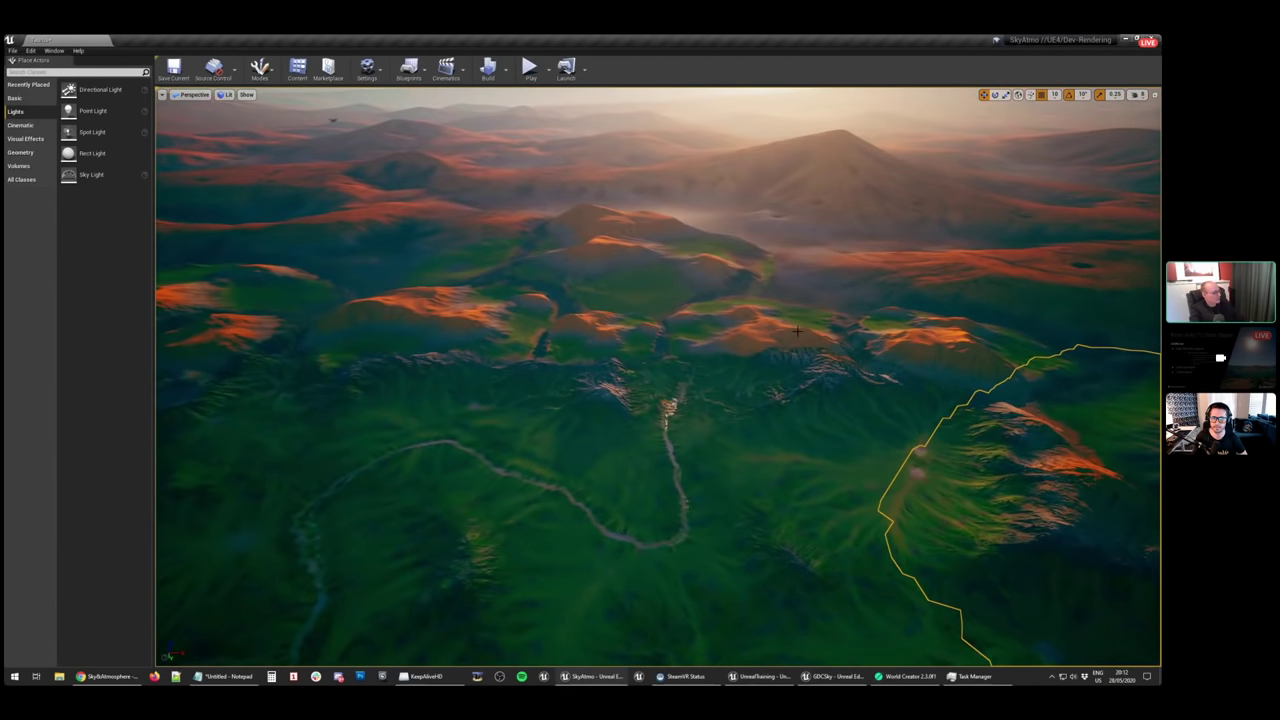
# Select the mountain mesh behind the river's end and view how the surrounding mountains frame the valley
pyautogui.click(640, 400)
pyautogui.click(632, 240)
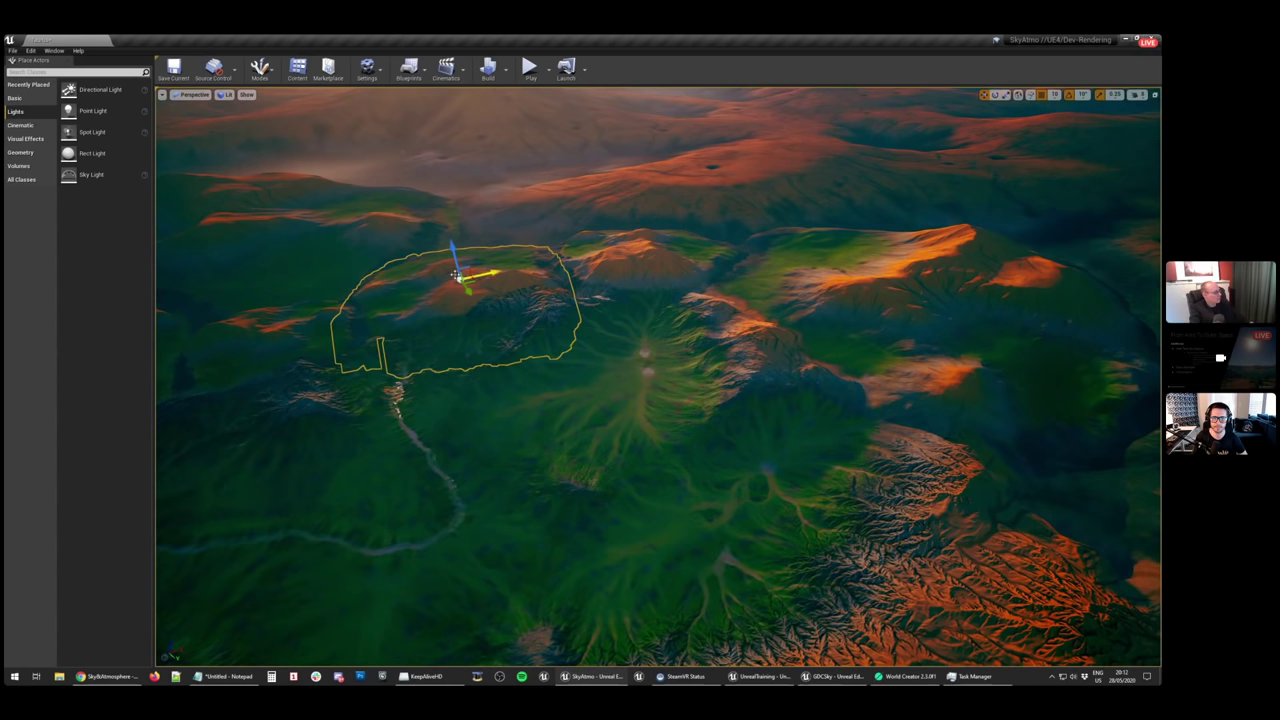
pyautogui.moveTo(301, 268); pyautogui.dragTo(617, 305, button='right')
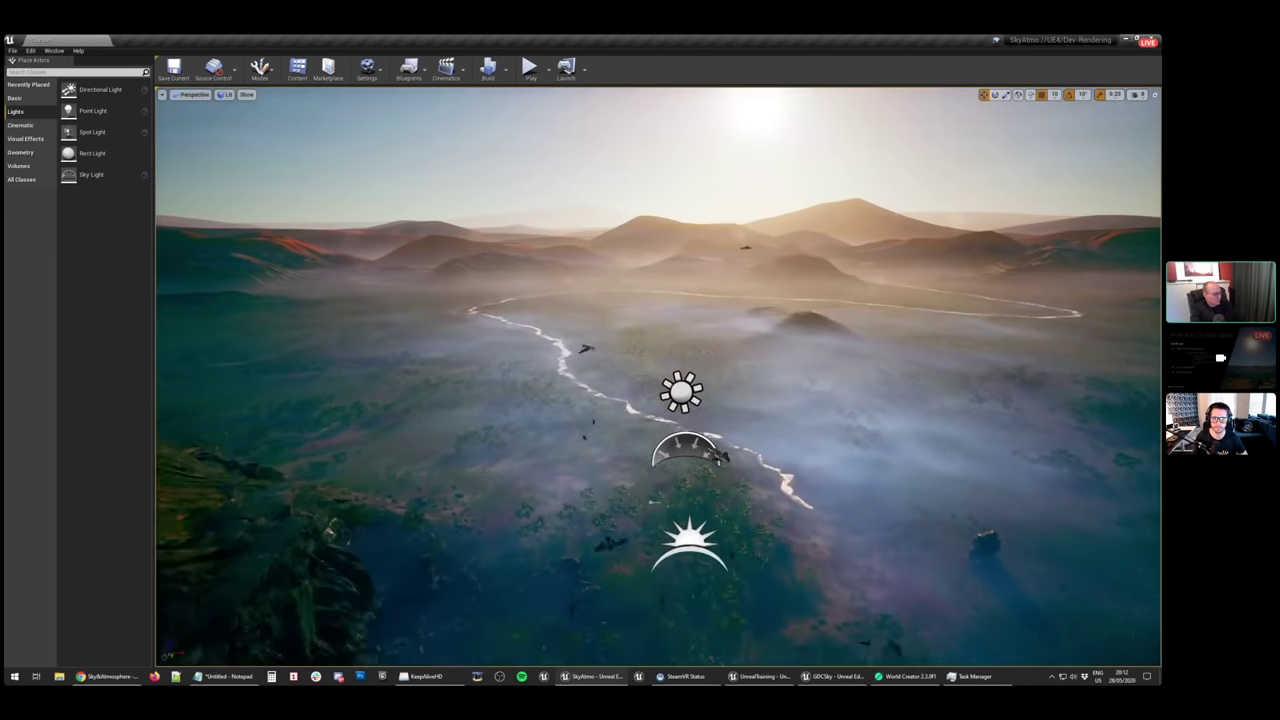
# Open the distant landscape mesh beyond the mountains in its mesh editor and view its terrain from above
pyautogui.moveTo(795, 407); pyautogui.dragTo(715, 427, button='right')
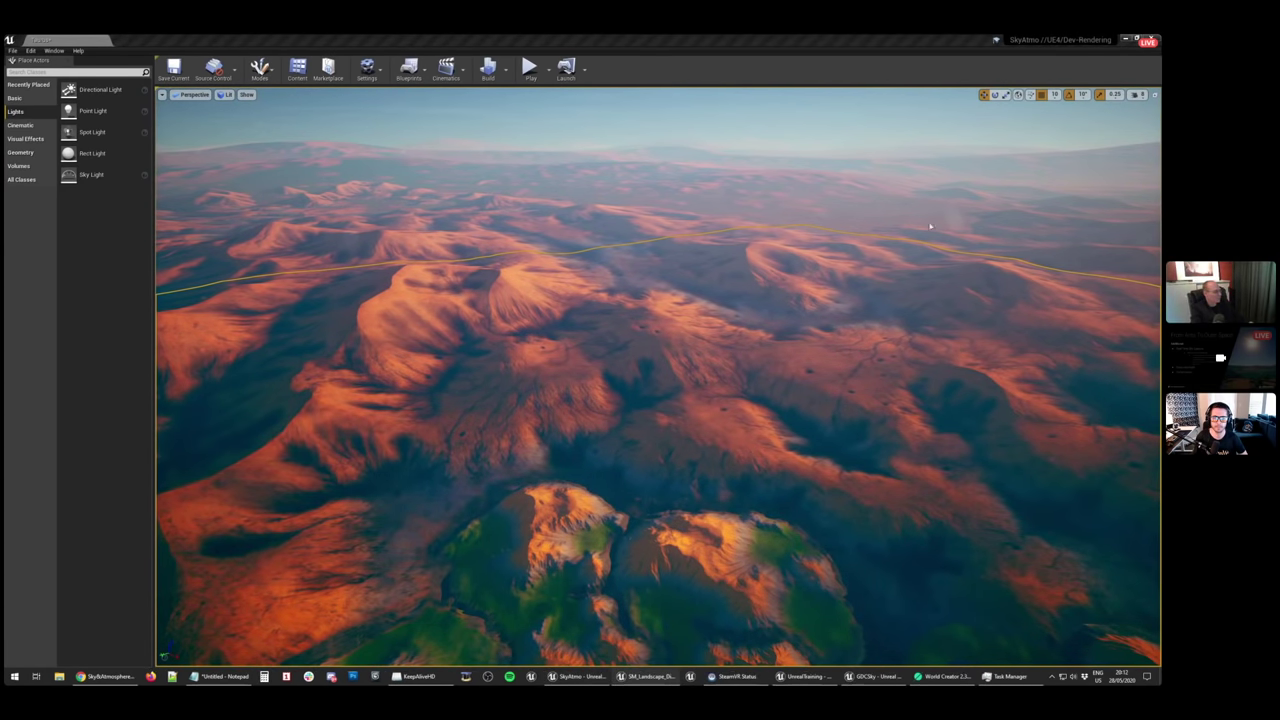
pyautogui.hotkey('alt', 'Tab')
pyautogui.moveTo(437, 376); pyautogui.dragTo(290, 215, button='right')
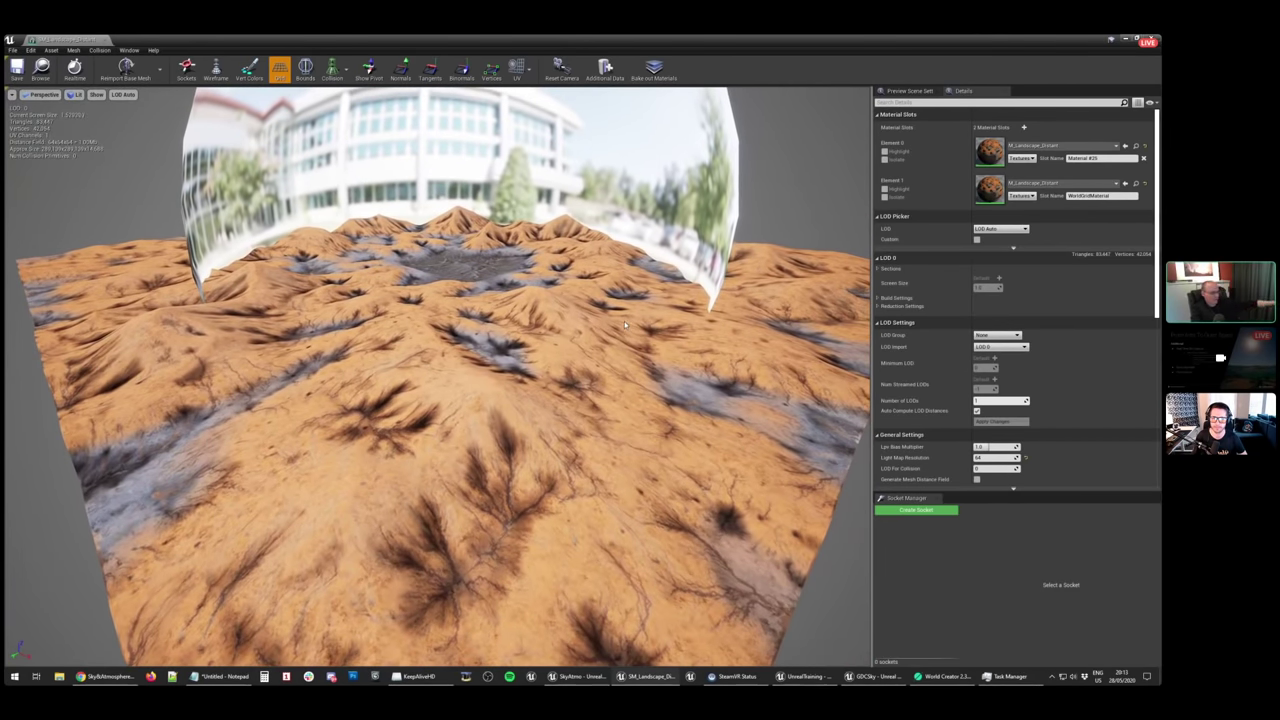
# Inspect the distant landscape mesh in Unlit and Brush Wireframe views
pyautogui.hotkey('alt', '3')
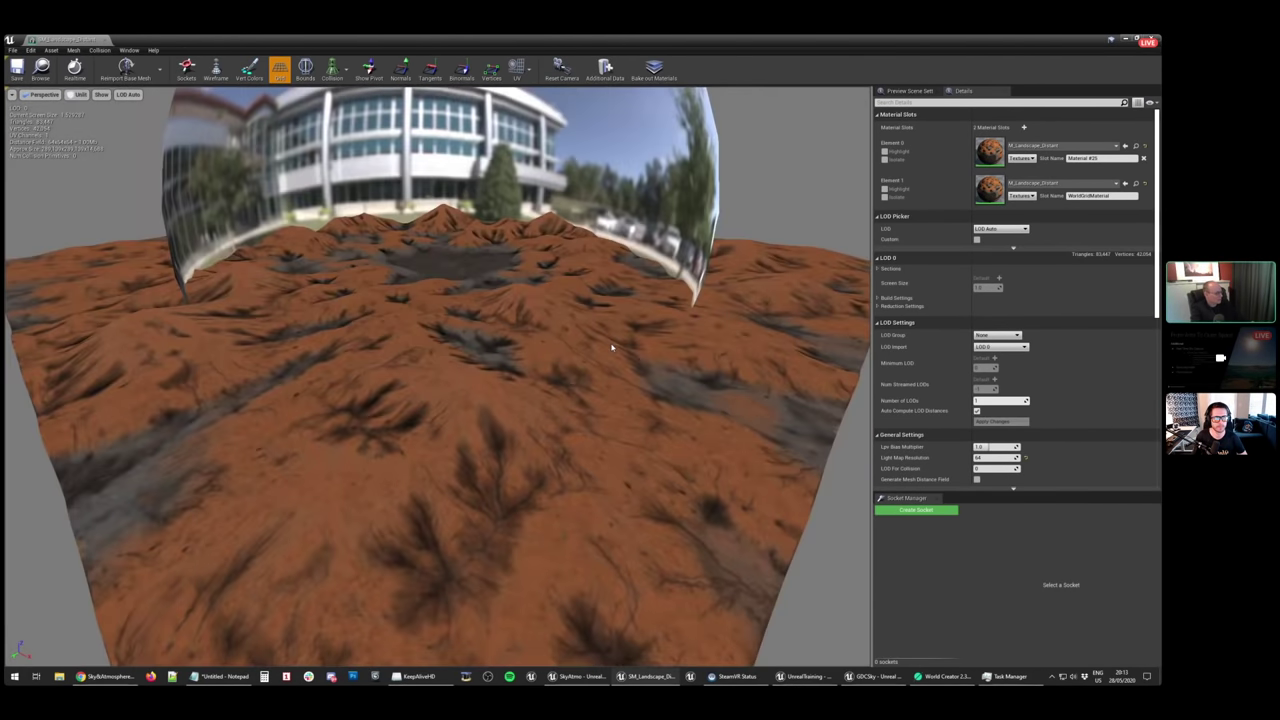
pyautogui.hotkey('alt', '2')
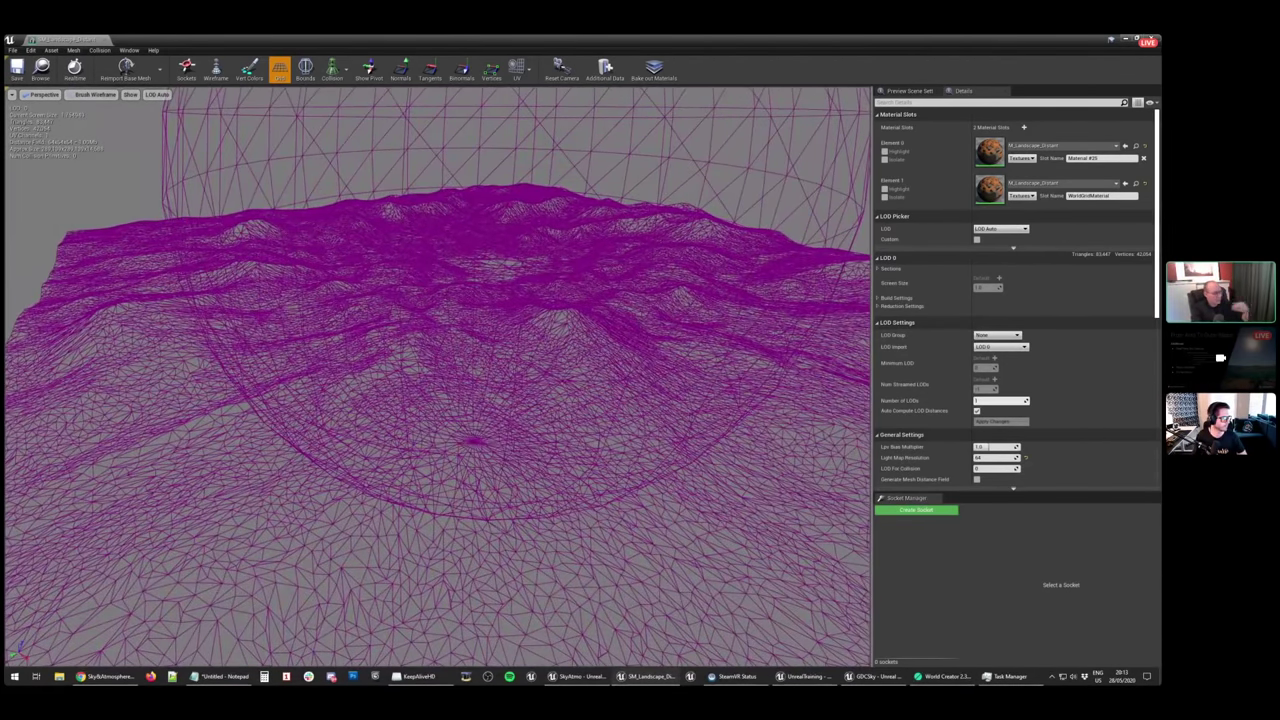
pyautogui.moveTo(676, 364); pyautogui.dragTo(748, 352, button='right')
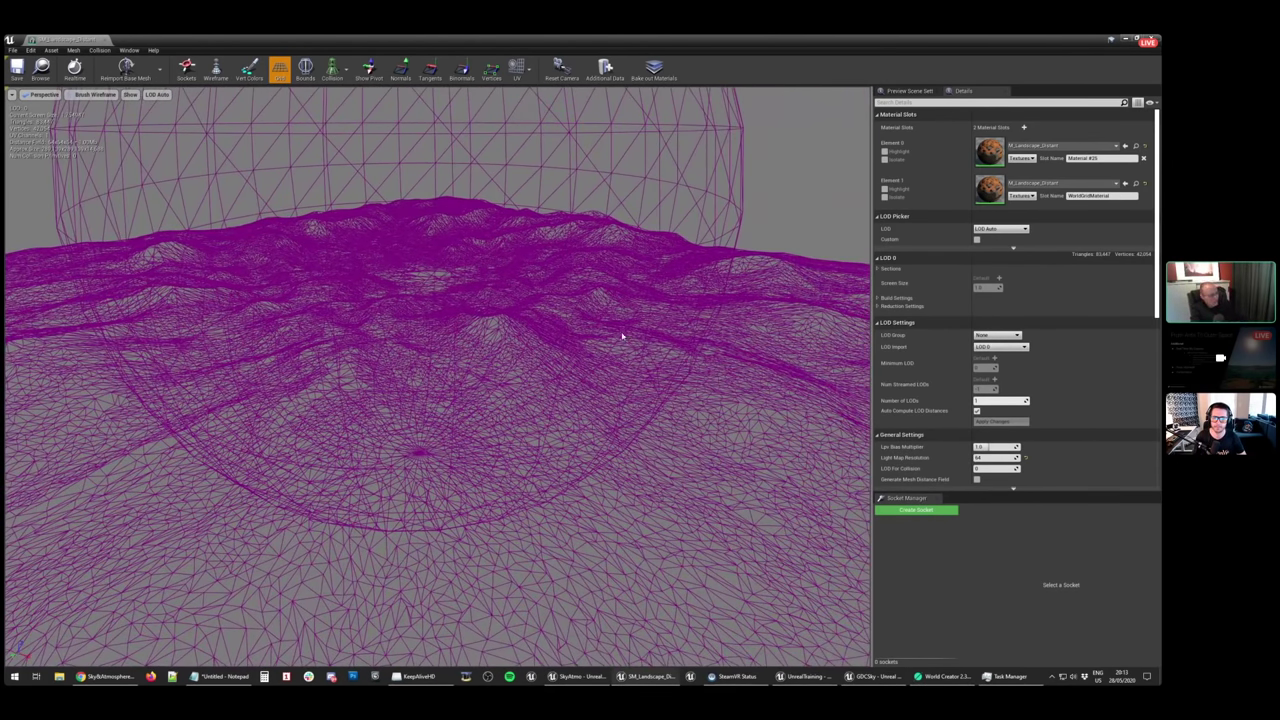
# Restore Lit view for the distant landscape mesh, look it over and return to the level
pyautogui.click(104, 94)
pyautogui.click(85, 110)
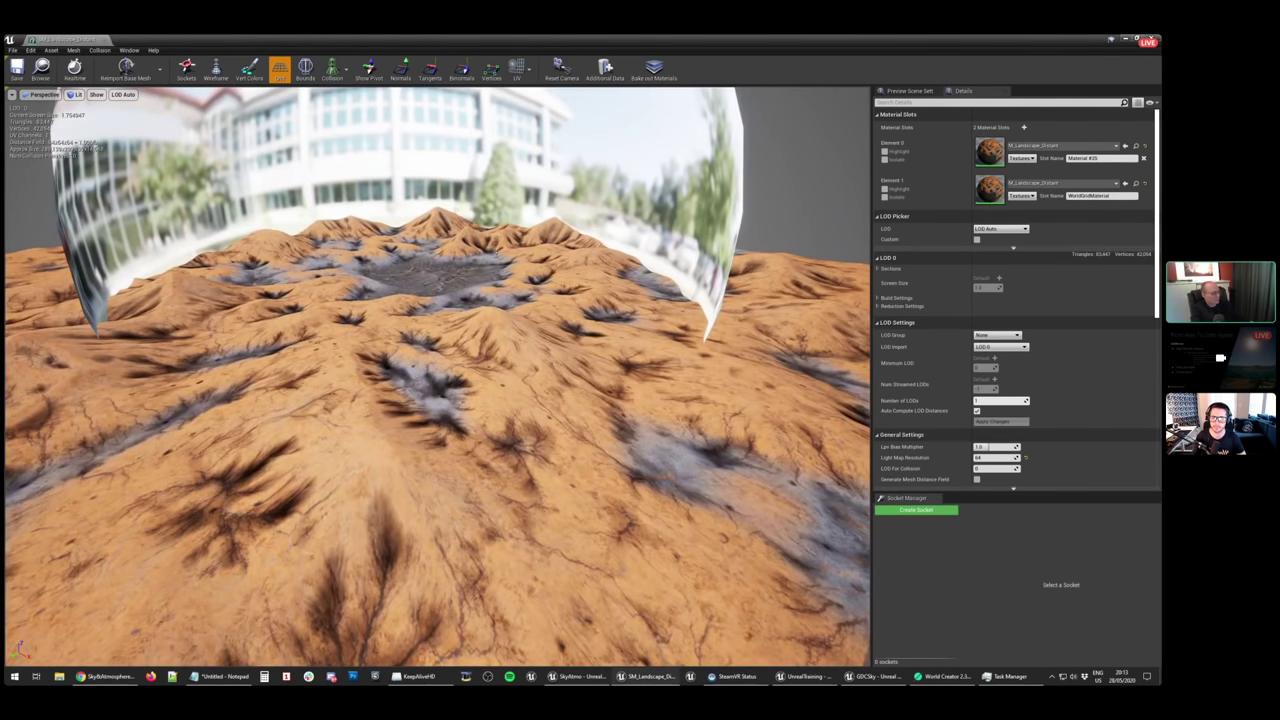
pyautogui.moveTo(437, 376); pyautogui.dragTo(380, 374, button='right')
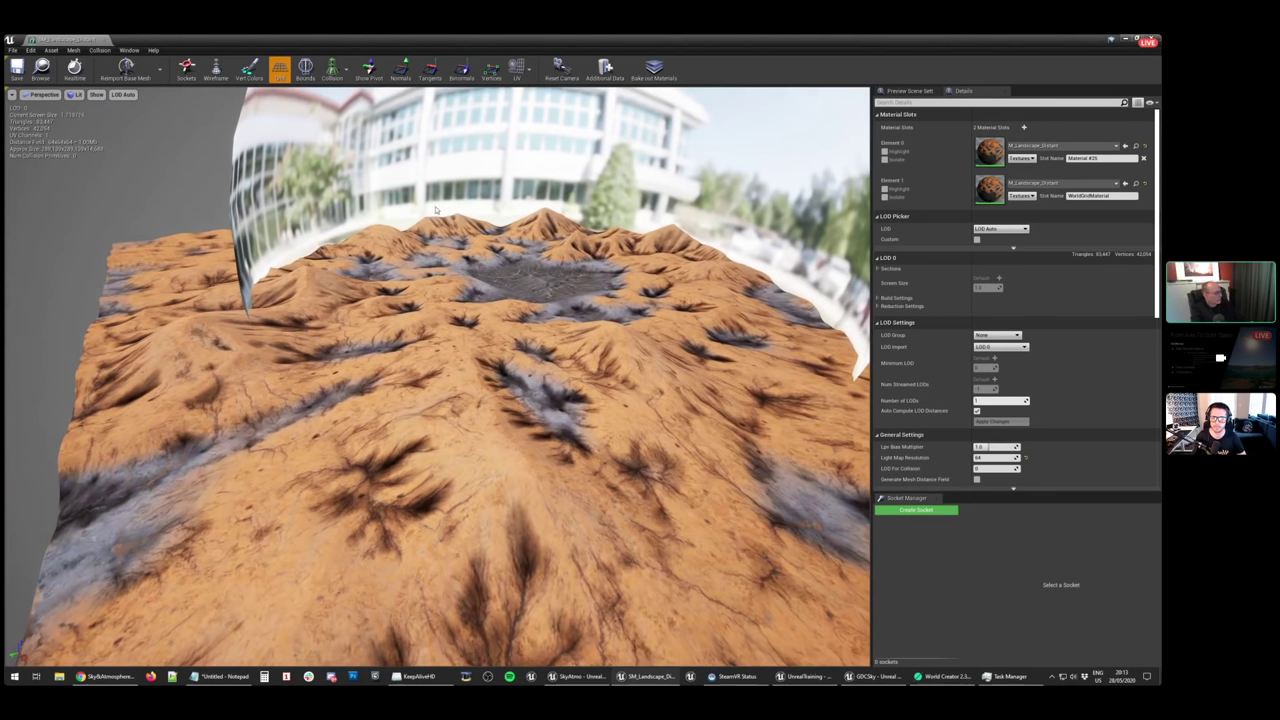
pyautogui.click(104, 40)
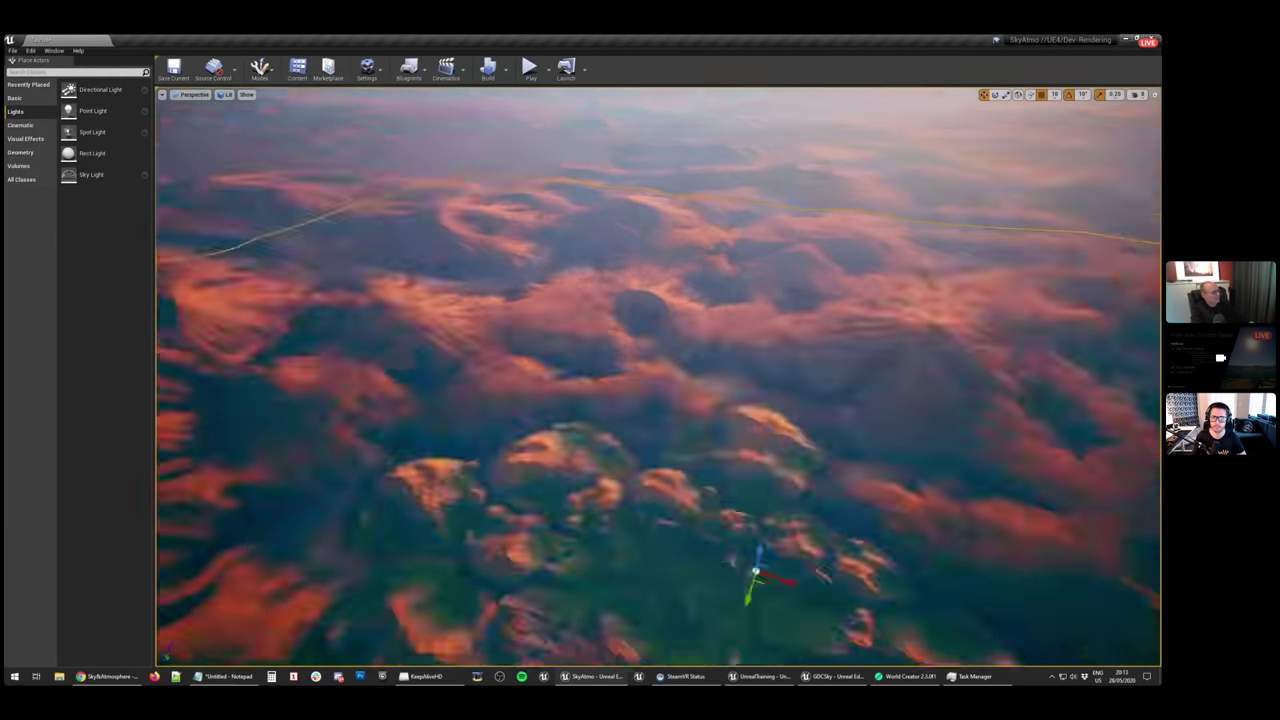
# View the planet from high above the clouds and select the larger landscape mesh surrounding the distant terrain
pyautogui.press('s')
pyautogui.moveTo(546, 295); pyautogui.dragTo(582, 332, button='right')
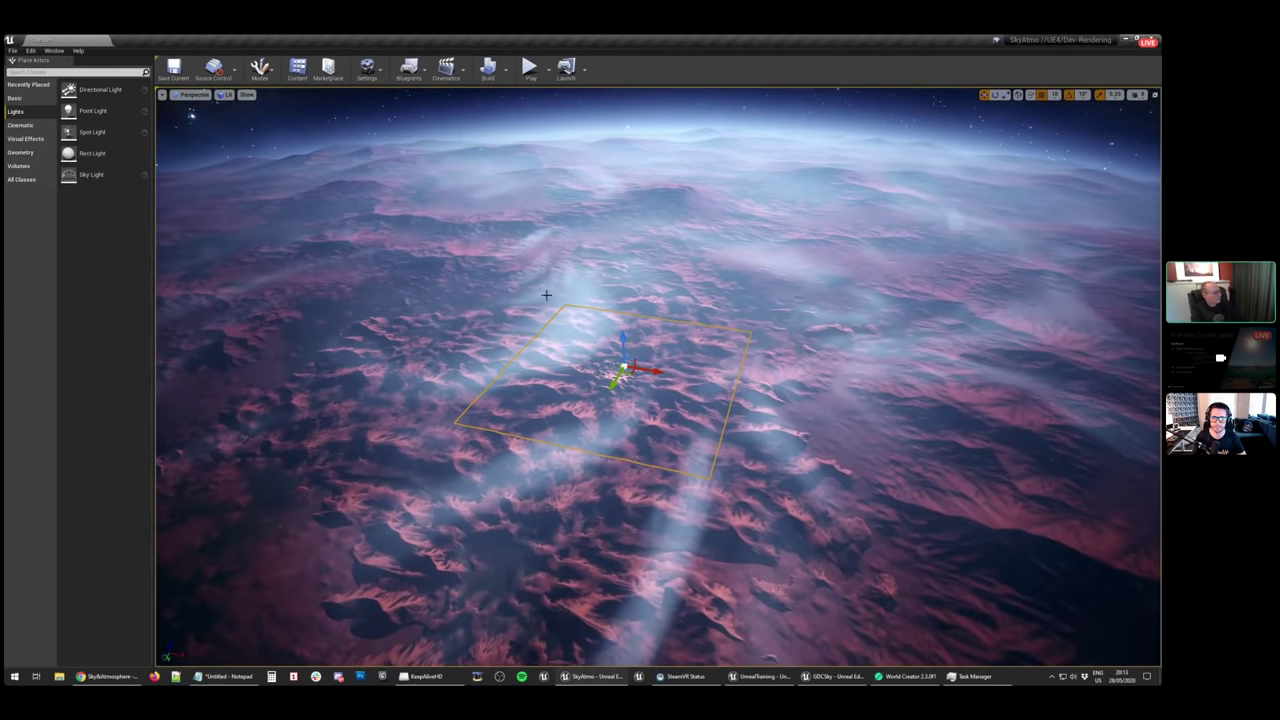
pyautogui.click(345, 273)
pyautogui.moveTo(539, 228); pyautogui.dragTo(490, 238, button='right')
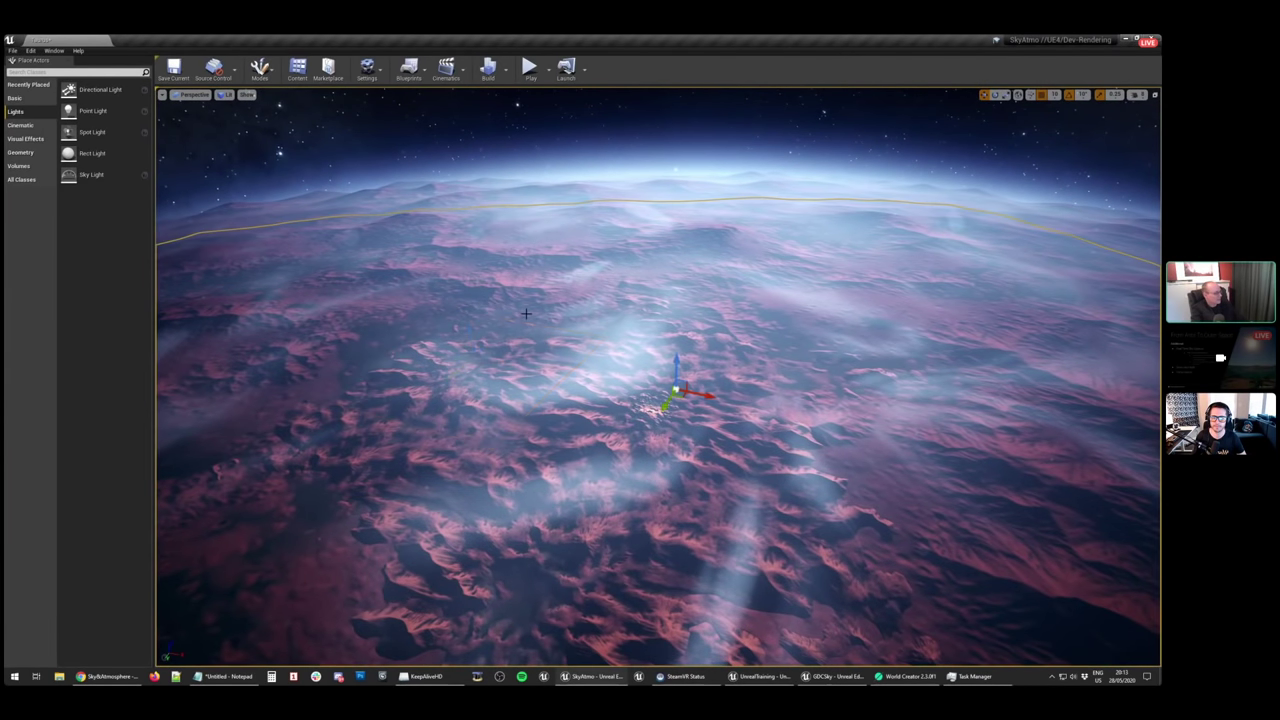
# Reselect the distant landscape mesh and inspect its border with the surrounding terrain up close, adjusting the camera speed
pyautogui.click(617, 349)
pyautogui.press('w')
pyautogui.moveTo(617, 349); pyautogui.dragTo(535, 335, button='right')
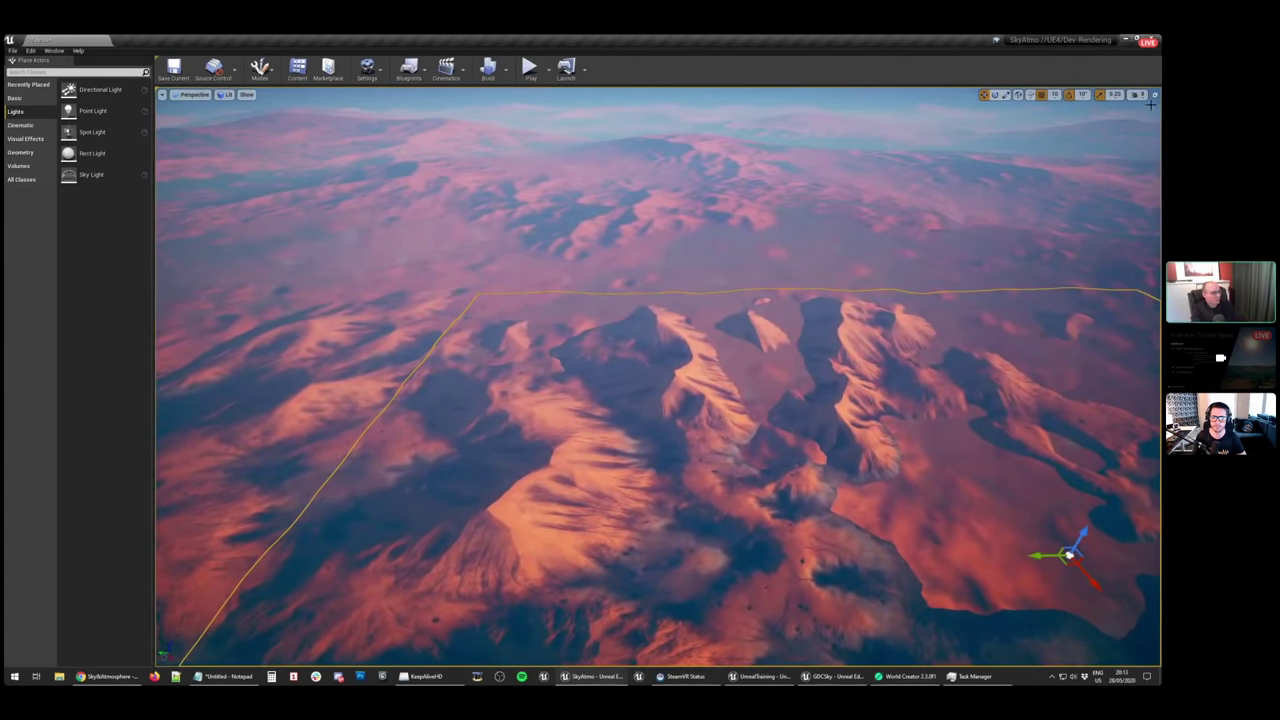
pyautogui.click(1138, 94)
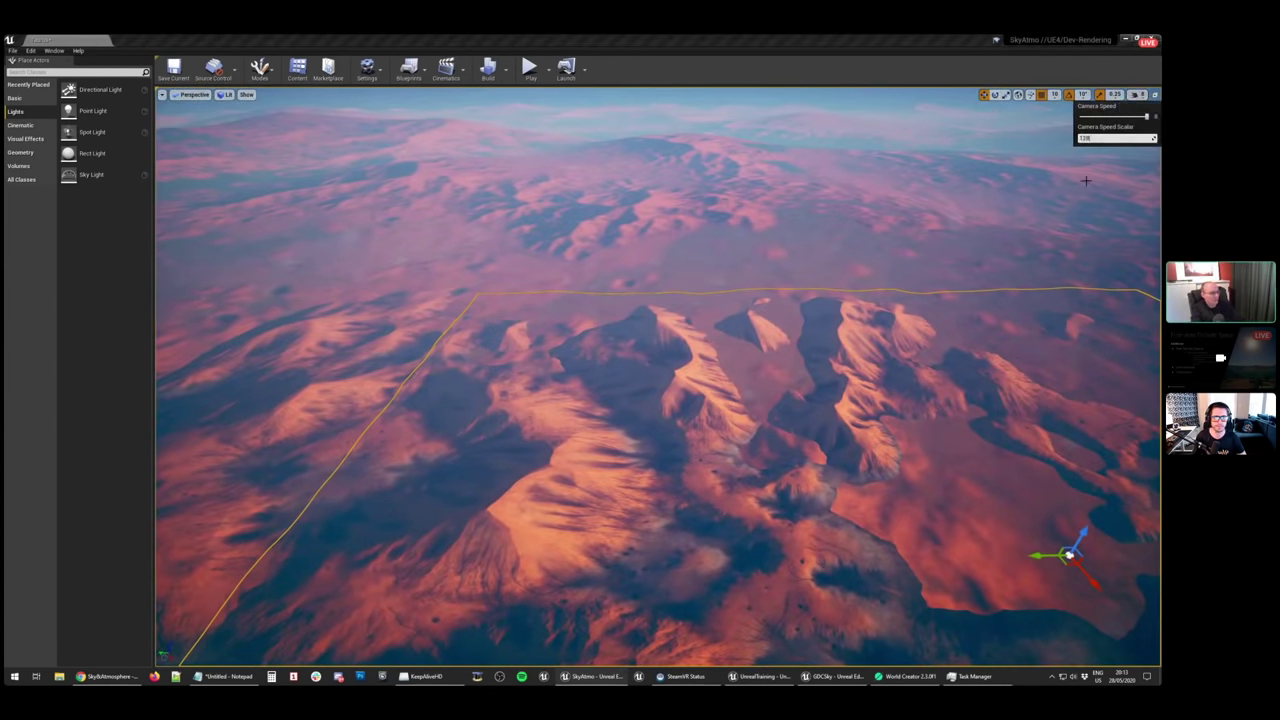
pyautogui.moveTo(846, 376); pyautogui.dragTo(614, 500, button='right')
pyautogui.click(1137, 95)
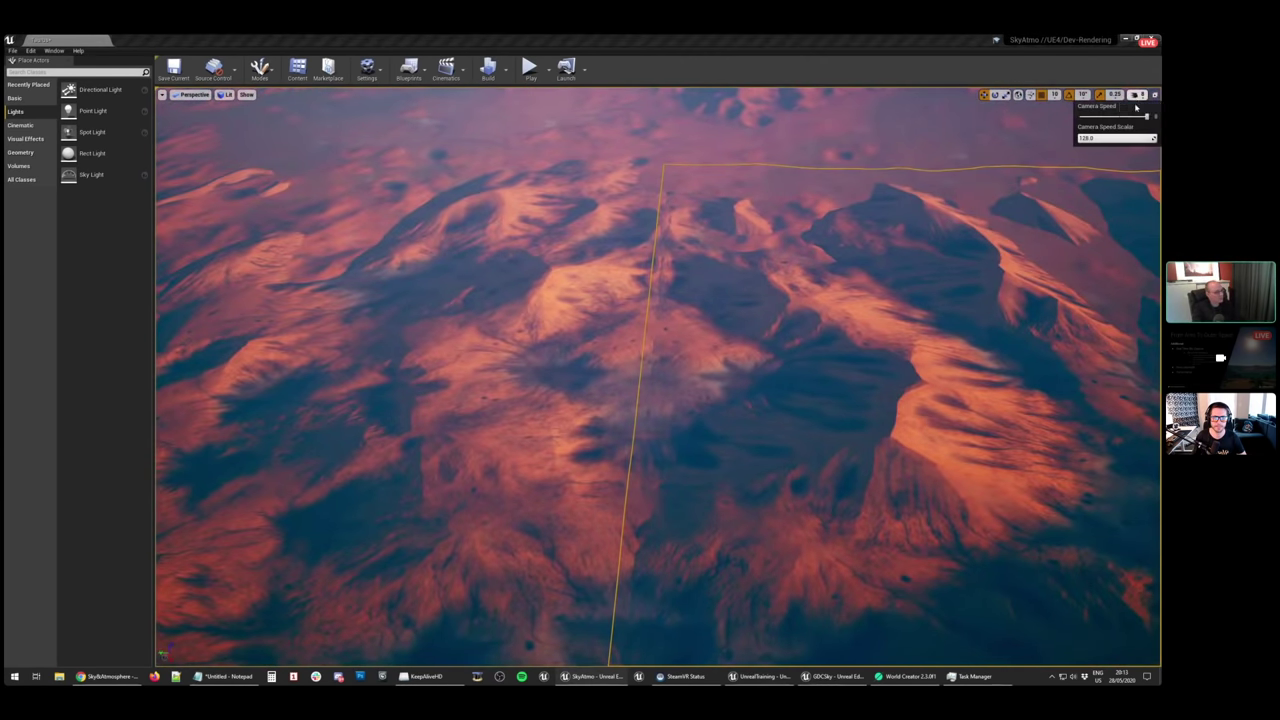
pyautogui.moveTo(1016, 210); pyautogui.dragTo(1008, 238, button='right')
pyautogui.click(1137, 95)
pyautogui.moveTo(750, 302); pyautogui.dragTo(750, 302, button='right')
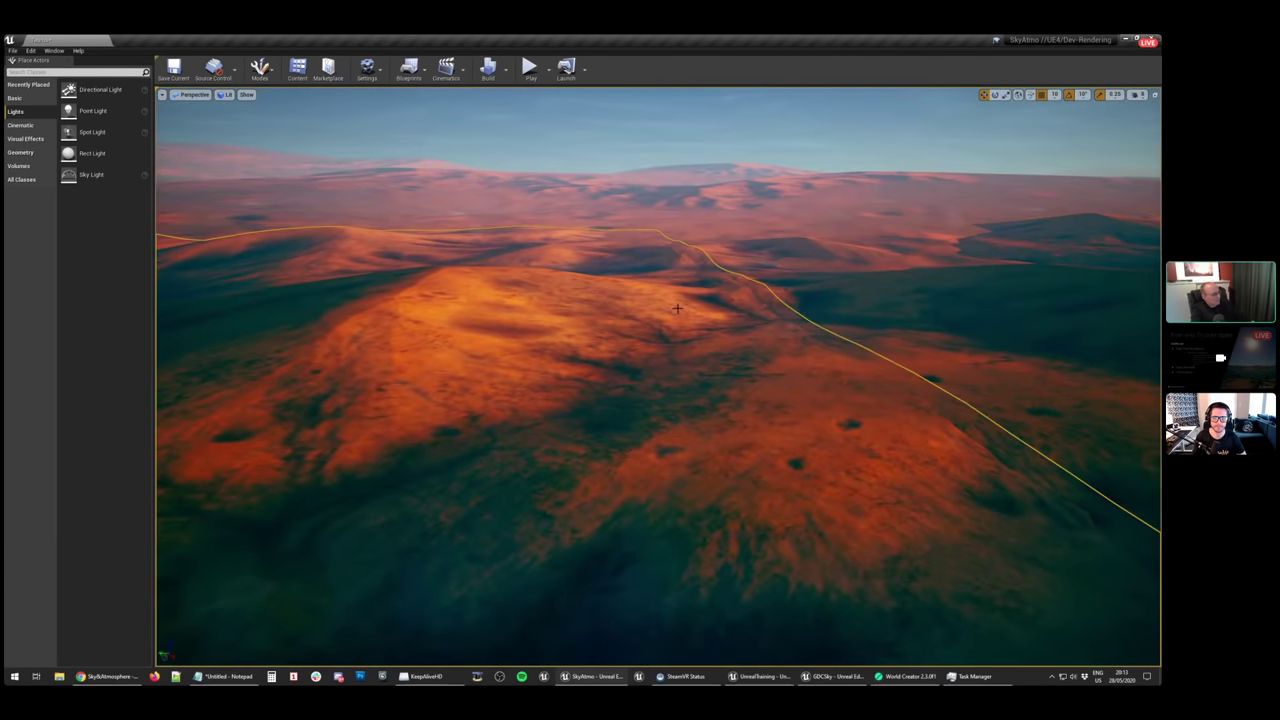
# Compare the border between the two landscape meshes in Lit and Unlit views
pyautogui.hotkey('alt', '3')
pyautogui.hotkey('alt', '4')
pyautogui.hotkey('alt', '3')
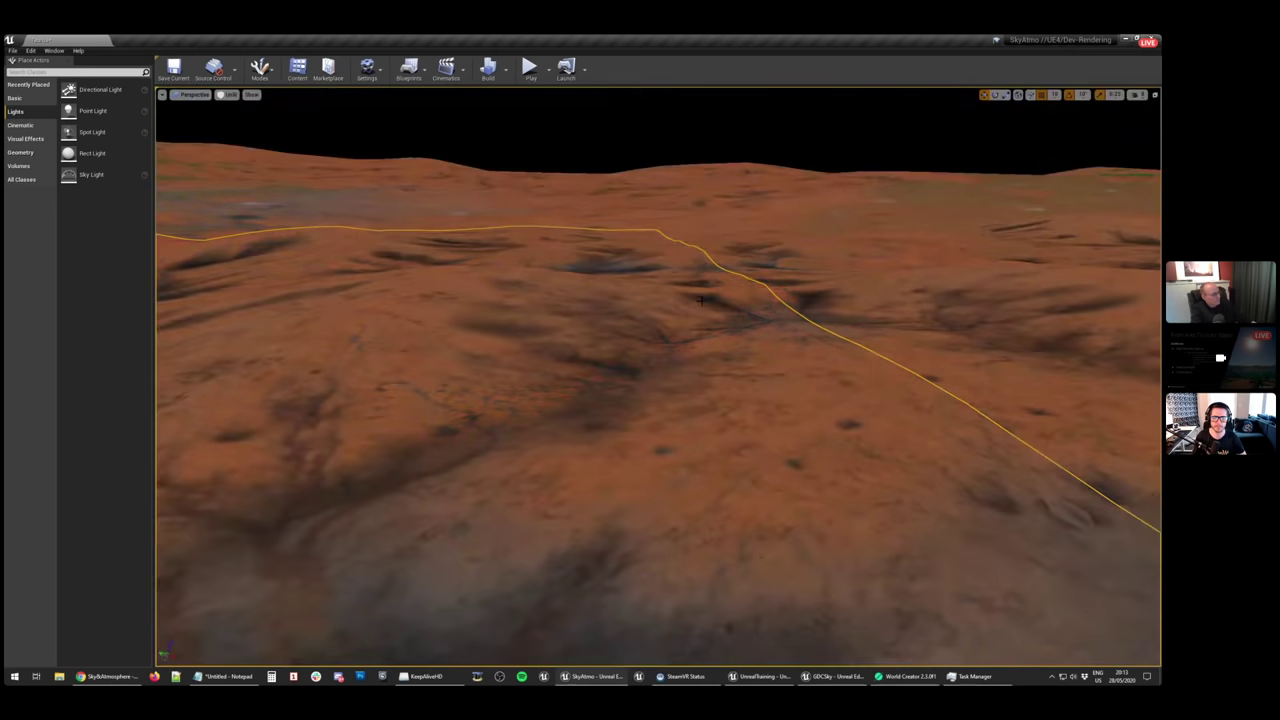
# Inspect the nested landscape meshes from above in Brush Wireframe view, select the outer mesh and restore Lit view
pyautogui.hotkey('alt', '2')
pyautogui.moveTo(750, 302); pyautogui.dragTo(750, 302, button='right')
pyautogui.click(750, 302)
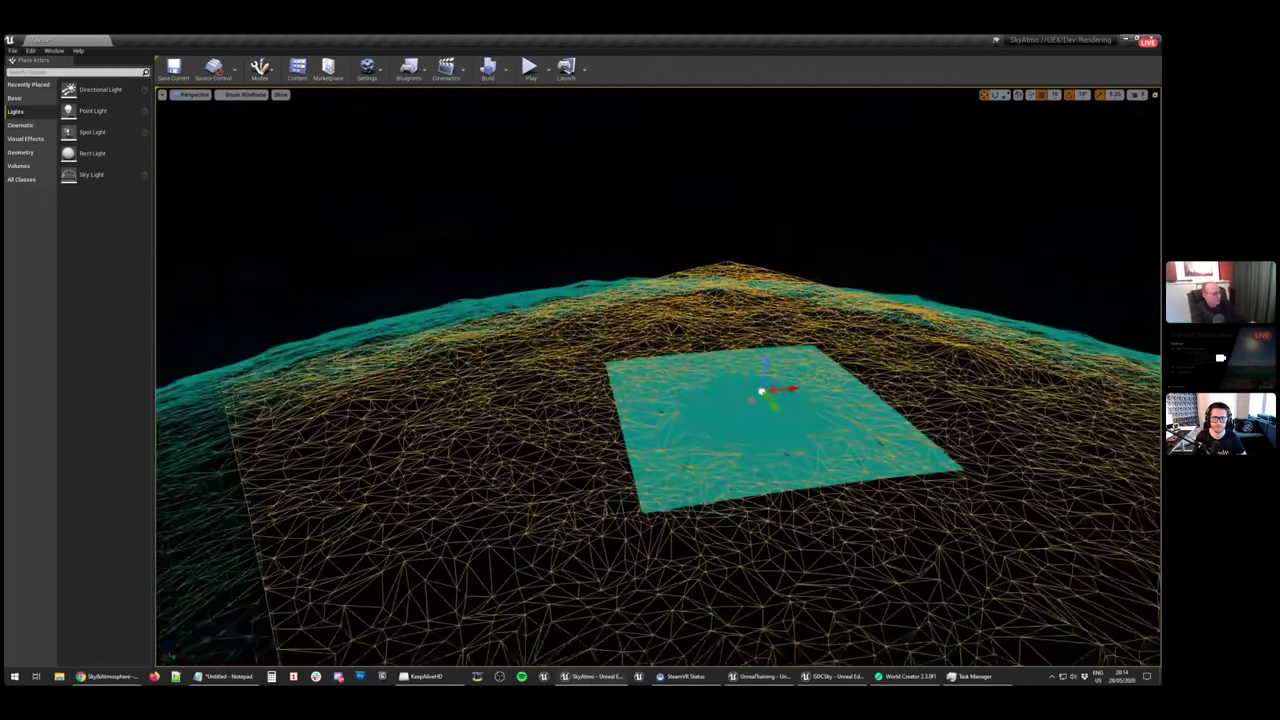
pyautogui.moveTo(750, 302); pyautogui.dragTo(750, 302, button='right')
pyautogui.hotkey('alt', '4')
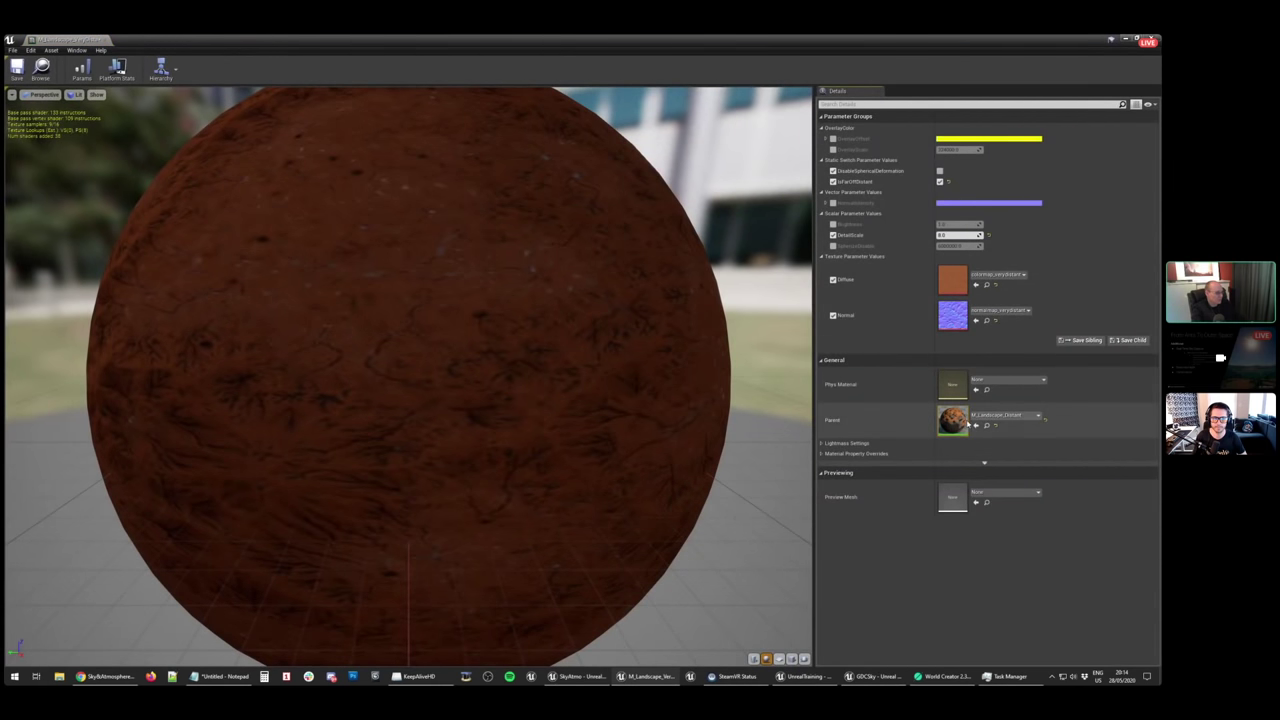
# Open the parent material M_Landscape_Distant and examine the DisableSphericalDeformation nodes feeding World Position Offset
pyautogui.doubleClick(959, 423)
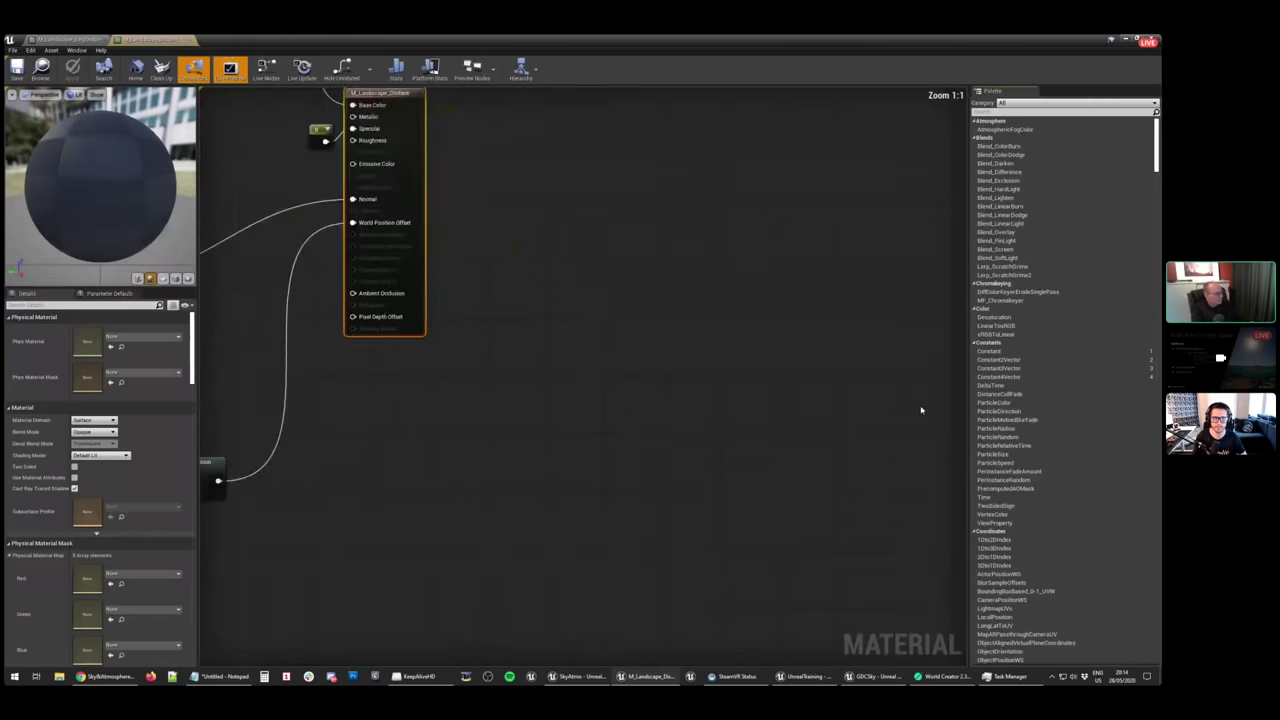
pyautogui.moveTo(209, 343); pyautogui.dragTo(657, 323, button='right')
pyautogui.moveTo(330, 460); pyautogui.dragTo(366, 450, button='right')
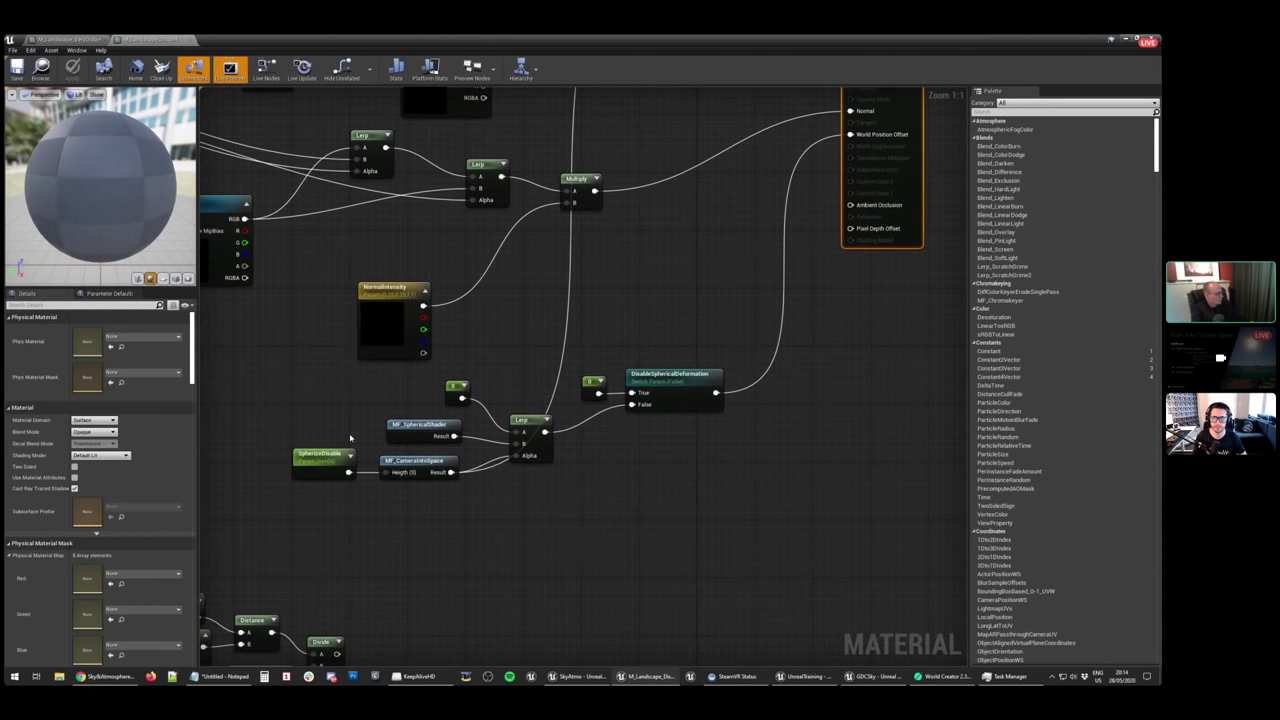
# Check the MF_SphericalShader and DisableSphericalDeformation nodes and enable DisableSphericalDeformation in the M_Landscape_VeryDistant instance
pyautogui.click(415, 432)
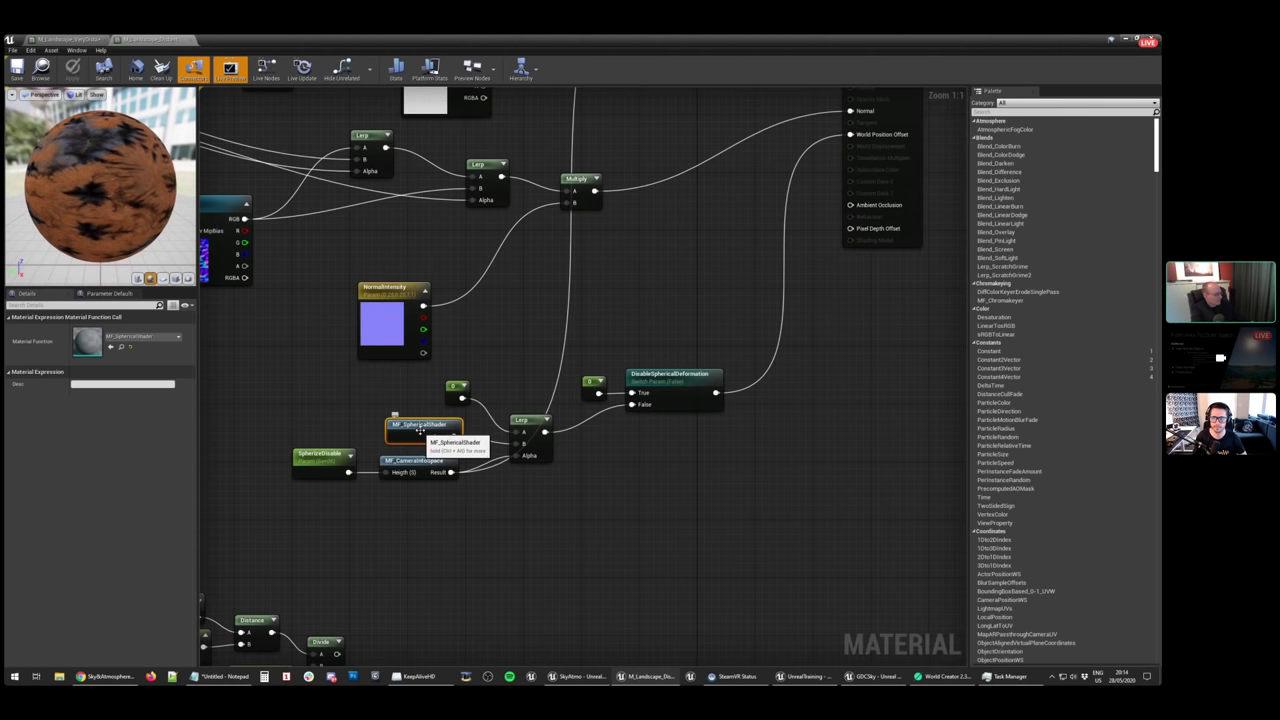
pyautogui.click(670, 390)
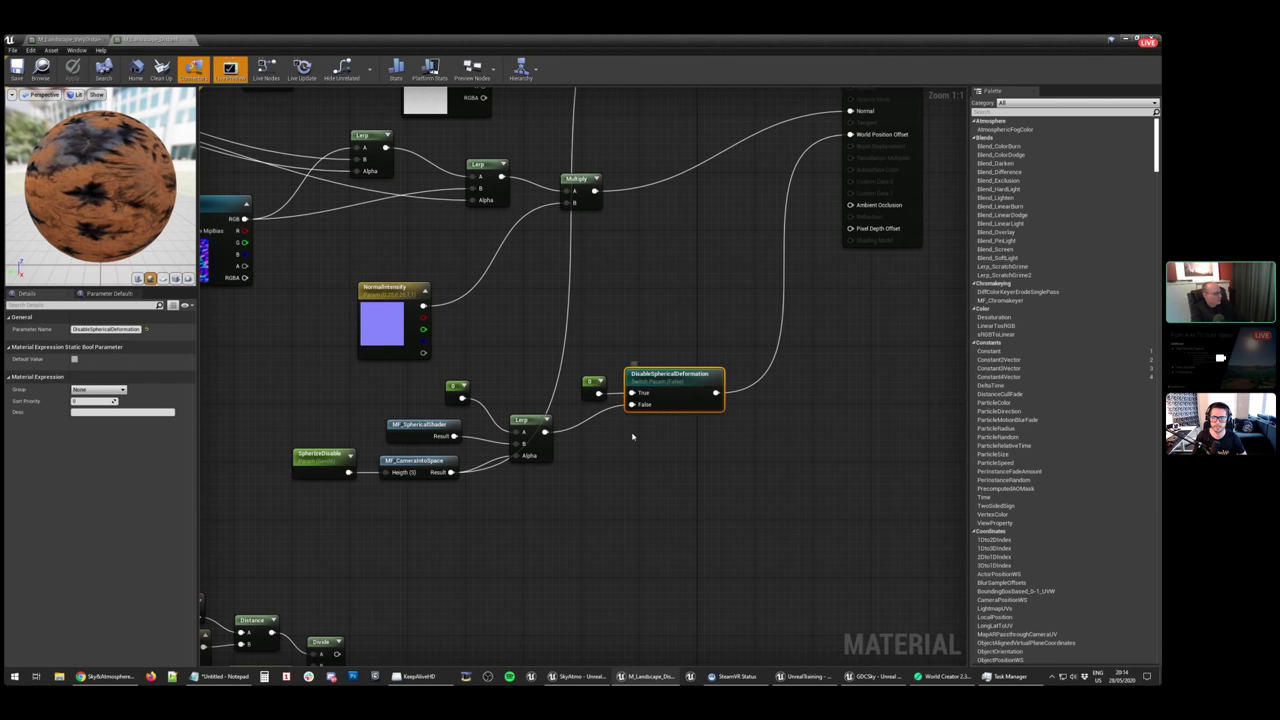
pyautogui.click(99, 37)
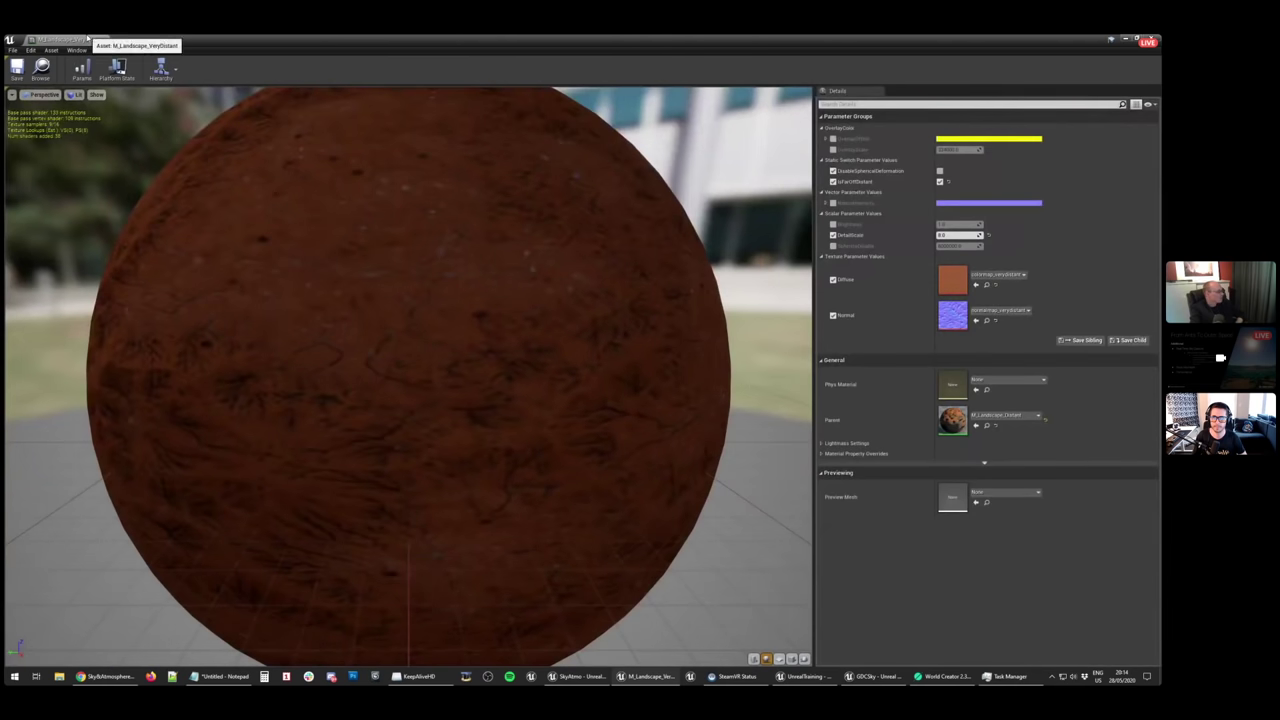
pyautogui.click(939, 171)
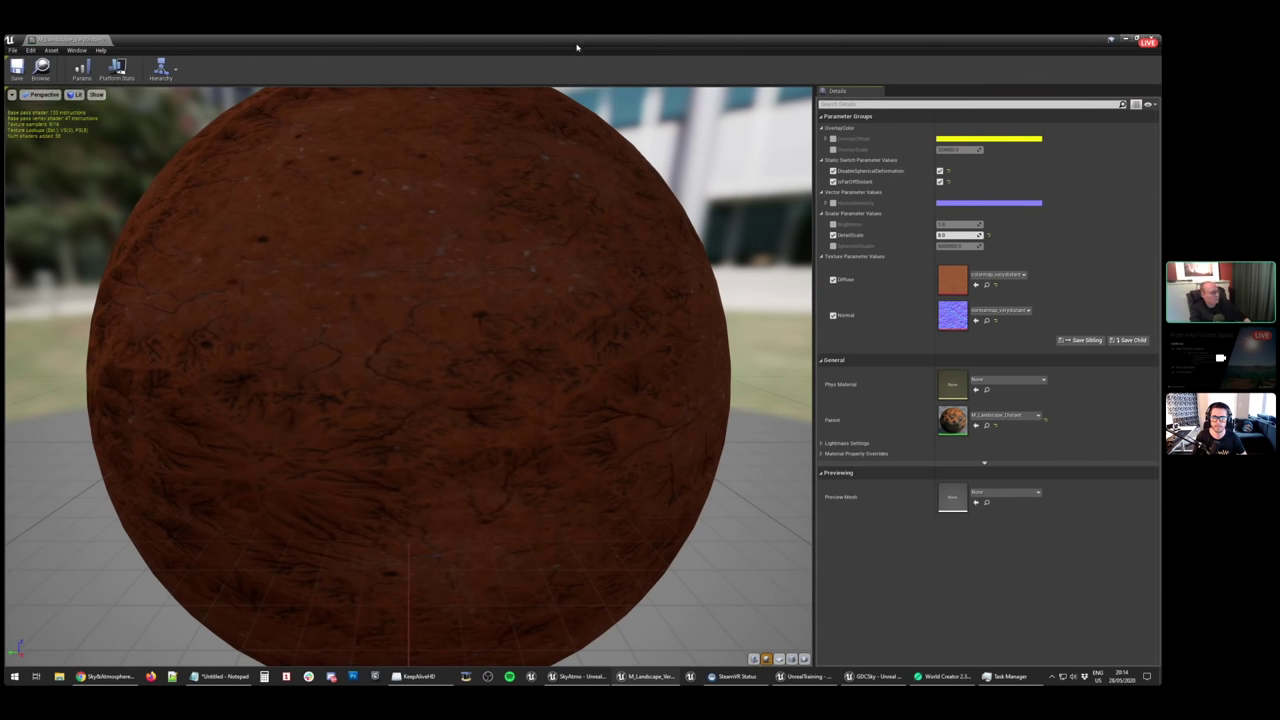
pyautogui.doubleClick(544, 42)
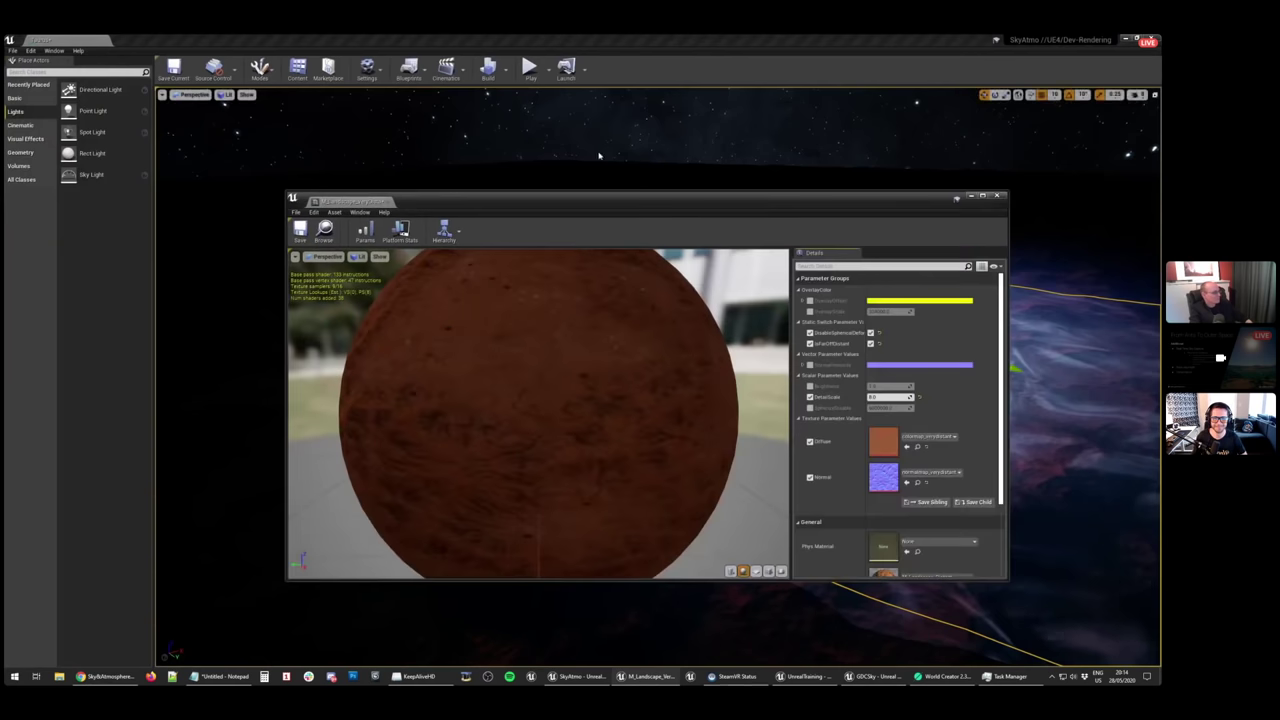
pyautogui.click(971, 196)
# View the flattened landscape from a distance in Unlit mode and select individual terrain tiles to examine their layout
pyautogui.moveTo(886, 309); pyautogui.dragTo(800, 281, button='right')
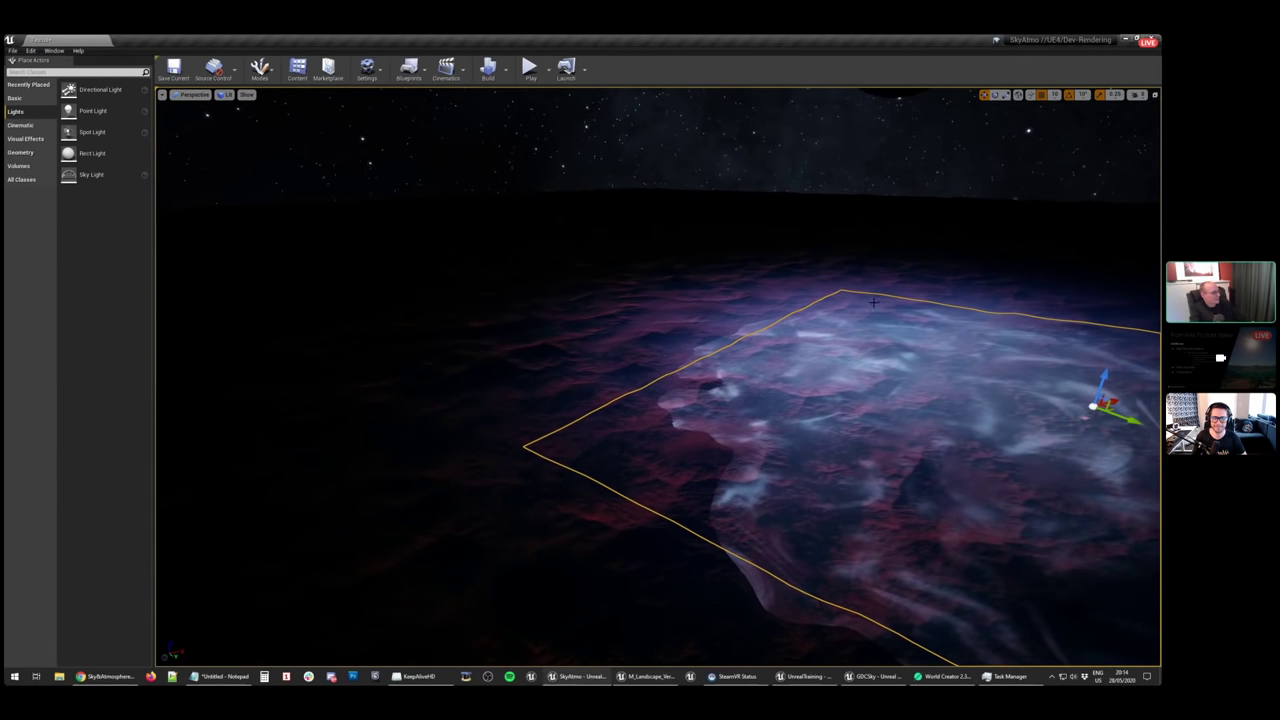
pyautogui.hotkey('alt', '3')
pyautogui.moveTo(873, 301); pyautogui.dragTo(1072, 294, button='right')
pyautogui.press('s')
pyautogui.press('s')
pyautogui.press('a')
pyautogui.moveTo(657, 376); pyautogui.dragTo(545, 347, button='right')
pyautogui.press('d')
pyautogui.press('w')
pyautogui.press('w')
pyautogui.click(723, 406)
pyautogui.click(560, 386)
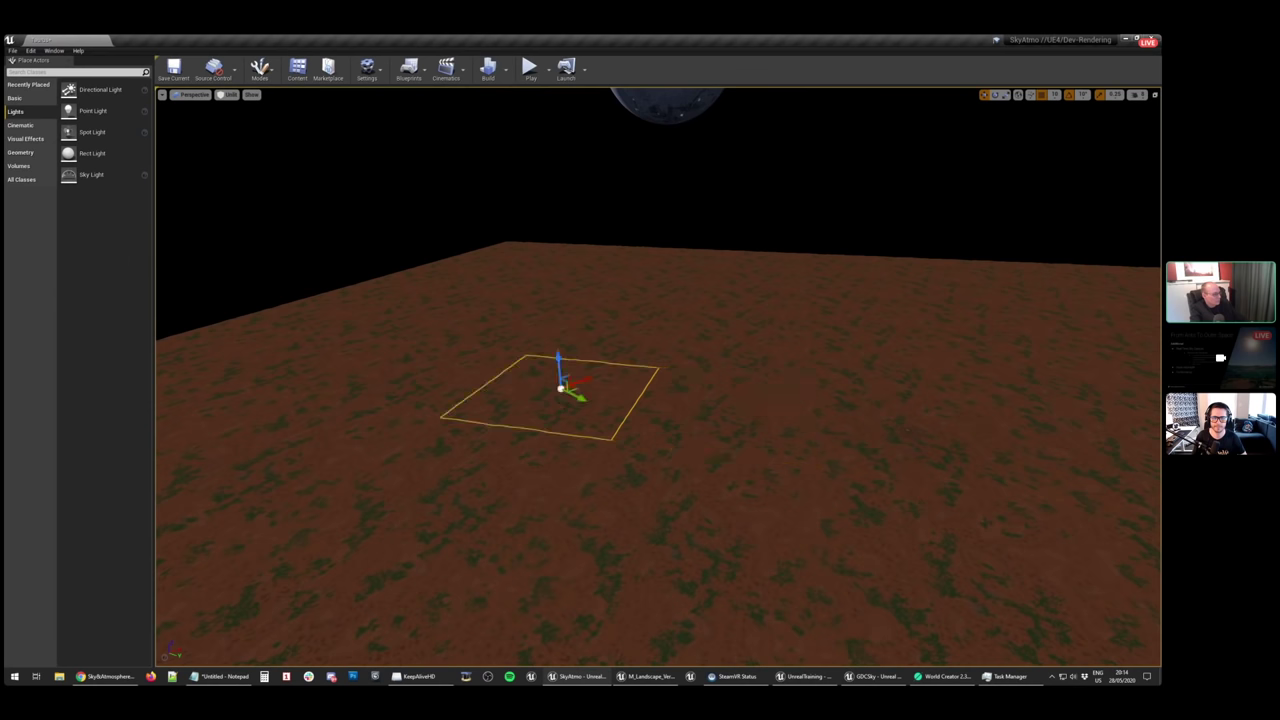
pyautogui.click(422, 373)
pyautogui.click(560, 388)
# Examine the selected very distant tile and the denser mesh nested inside it in Brush Wireframe view
pyautogui.hotkey('alt', '2')
pyautogui.moveTo(560, 388)
pyautogui.mouseDown(button='right')
pyautogui.moveTo(480, 414)
pyautogui.moveTo(395, 414)
pyautogui.mouseUp(button='right')
pyautogui.press('d')
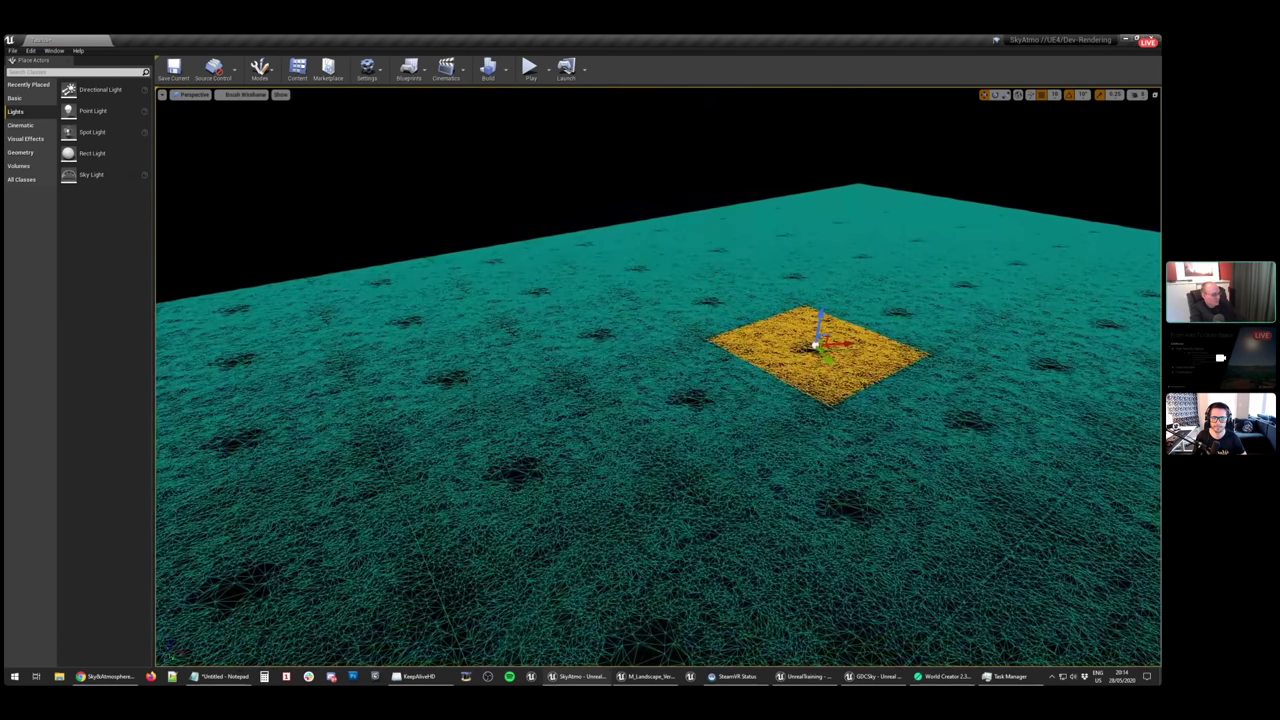
pyautogui.moveTo(610, 380); pyautogui.dragTo(633, 431, button='right')
pyautogui.press('w')
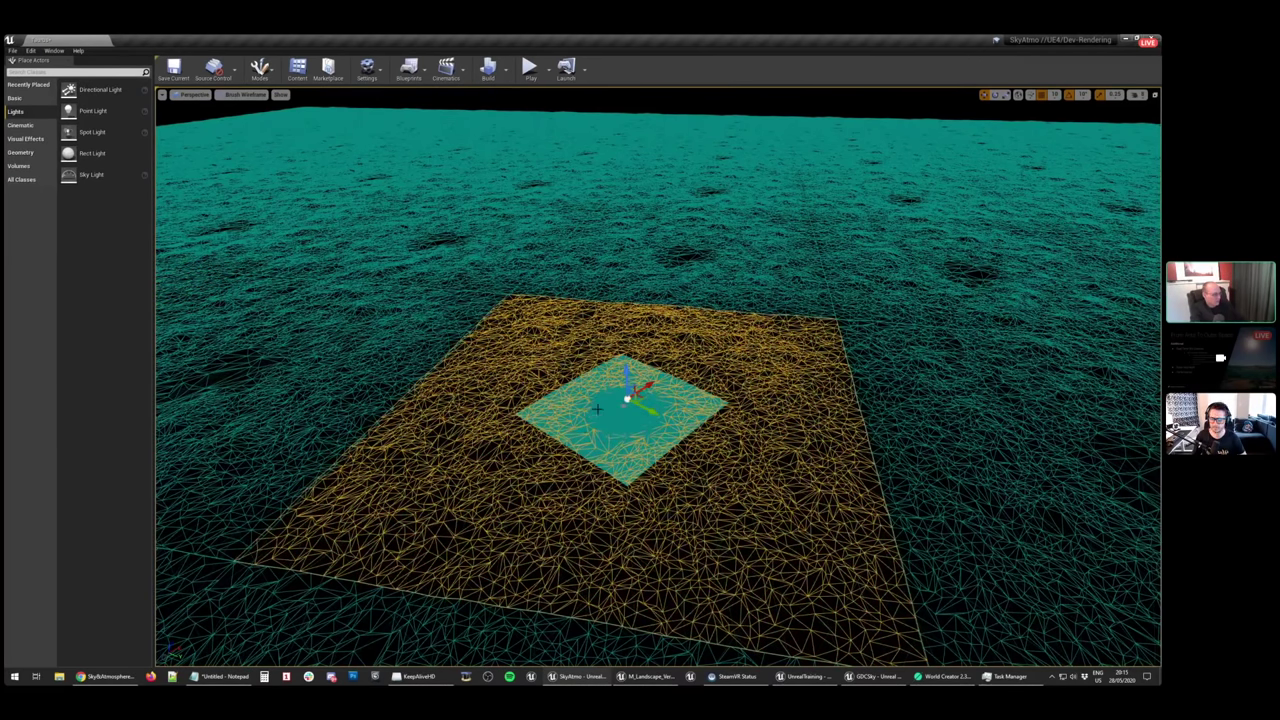
pyautogui.moveTo(627, 393); pyautogui.dragTo(706, 442, button='right')
pyautogui.press('w')
pyautogui.press('s')
pyautogui.press('w')
pyautogui.press('s')
pyautogui.press('s')
pyautogui.press('s')
pyautogui.press('a')
# Open the SM_Landscape_VeryDistant mesh to check its triangle and vertex counts, and close the mesh and material editors
pyautogui.rightClick(437, 298)
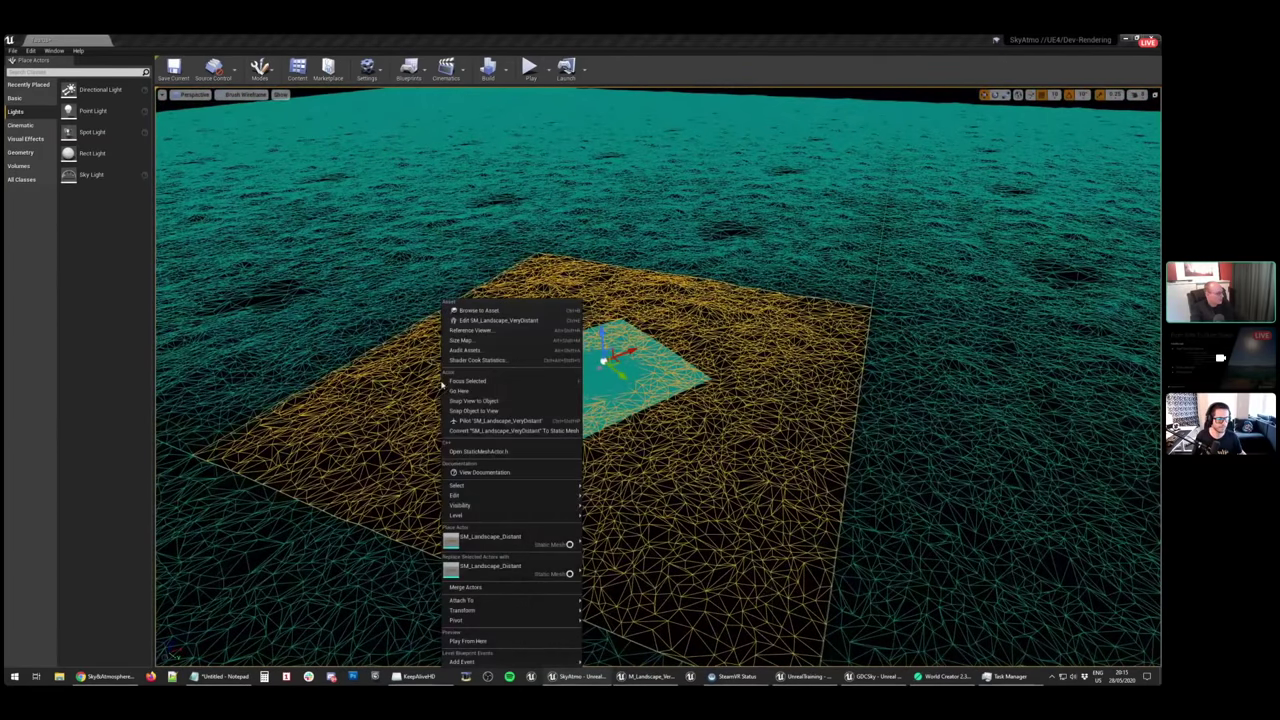
pyautogui.click(474, 319)
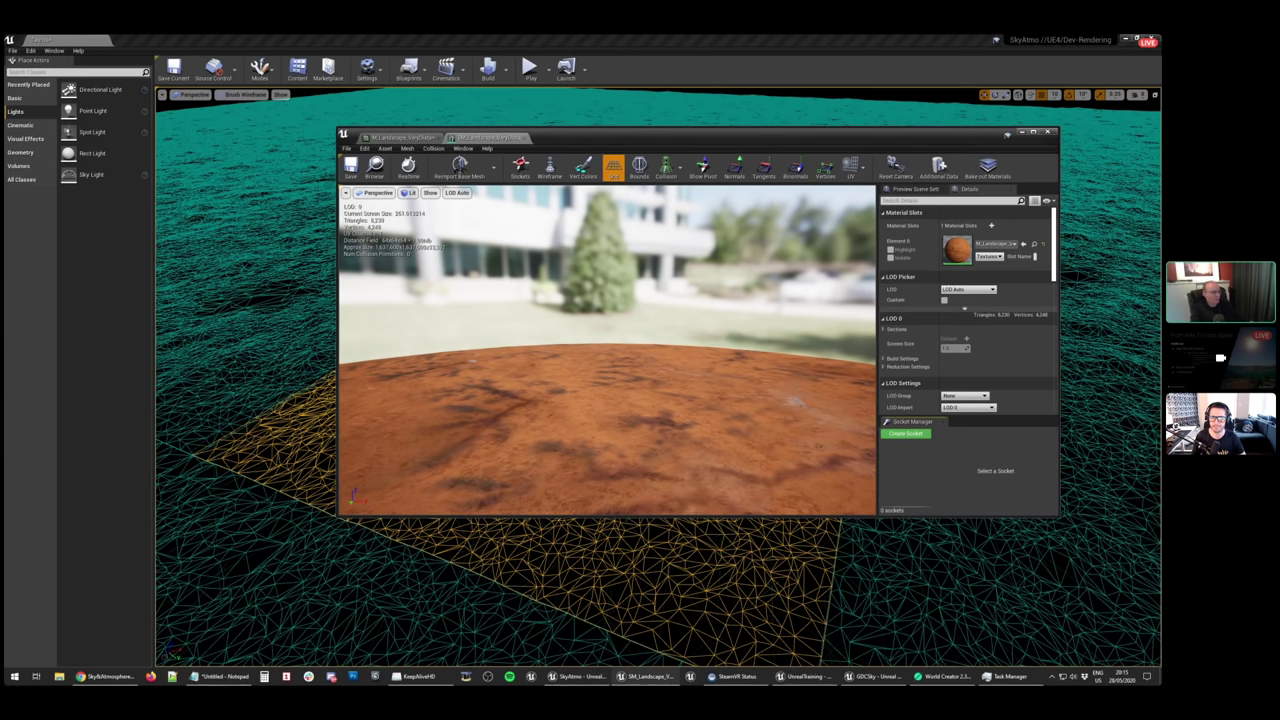
pyautogui.hotkey('alt', 'Tab')
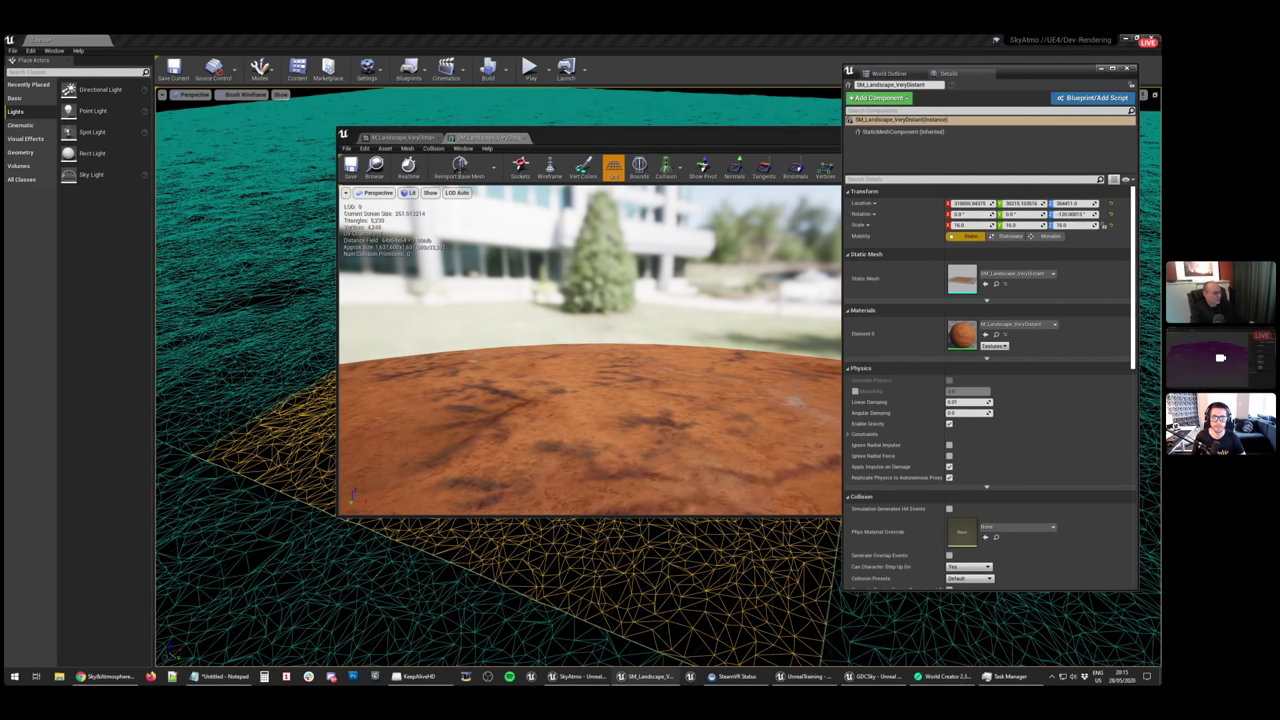
pyautogui.hotkey('alt', 'Tab')
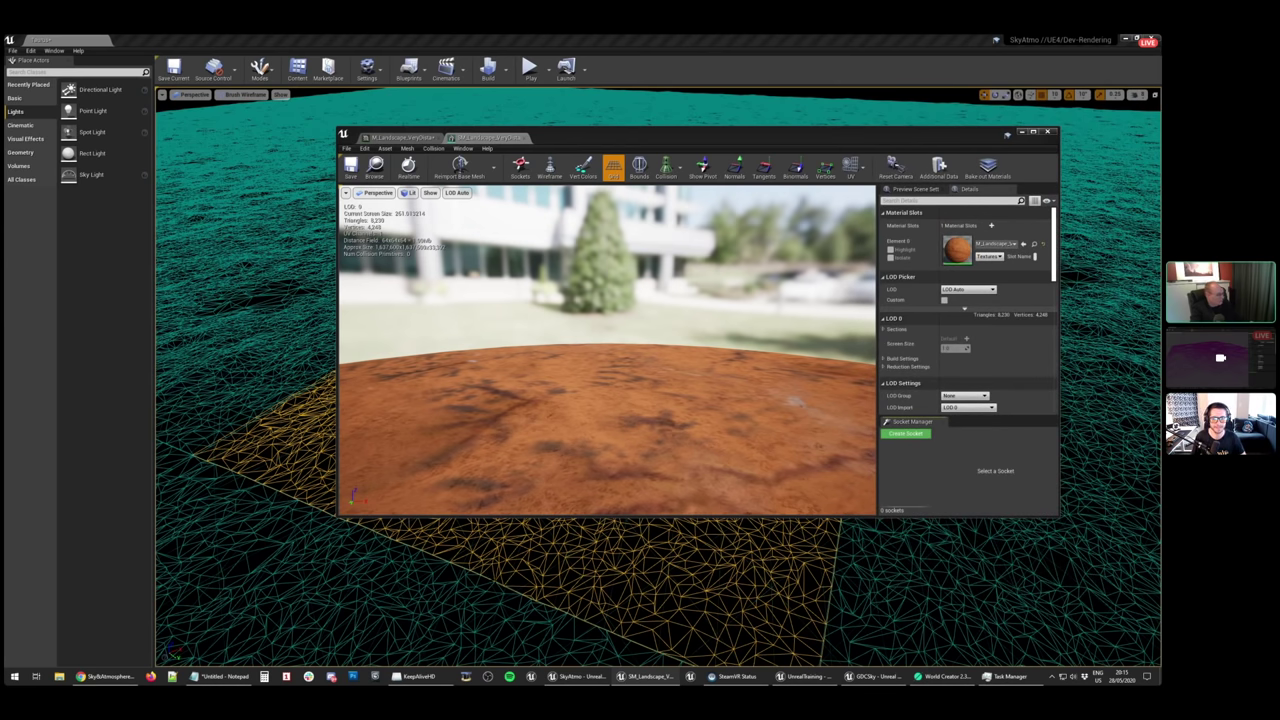
pyautogui.middleClick(508, 142)
pyautogui.middleClick(420, 140)
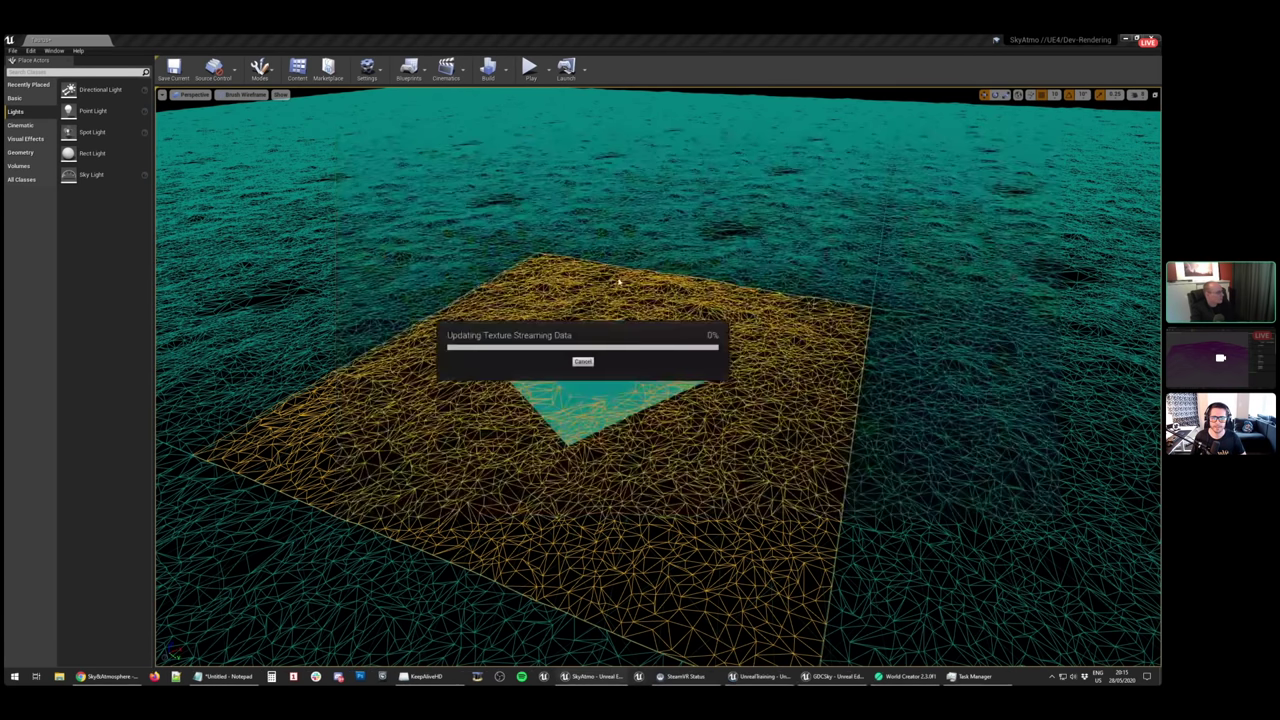
# Select several neighbouring very distant landscape tiles one after another in the wireframe grid
pyautogui.moveTo(586, 279); pyautogui.dragTo(444, 226, button='right')
pyautogui.press('s')
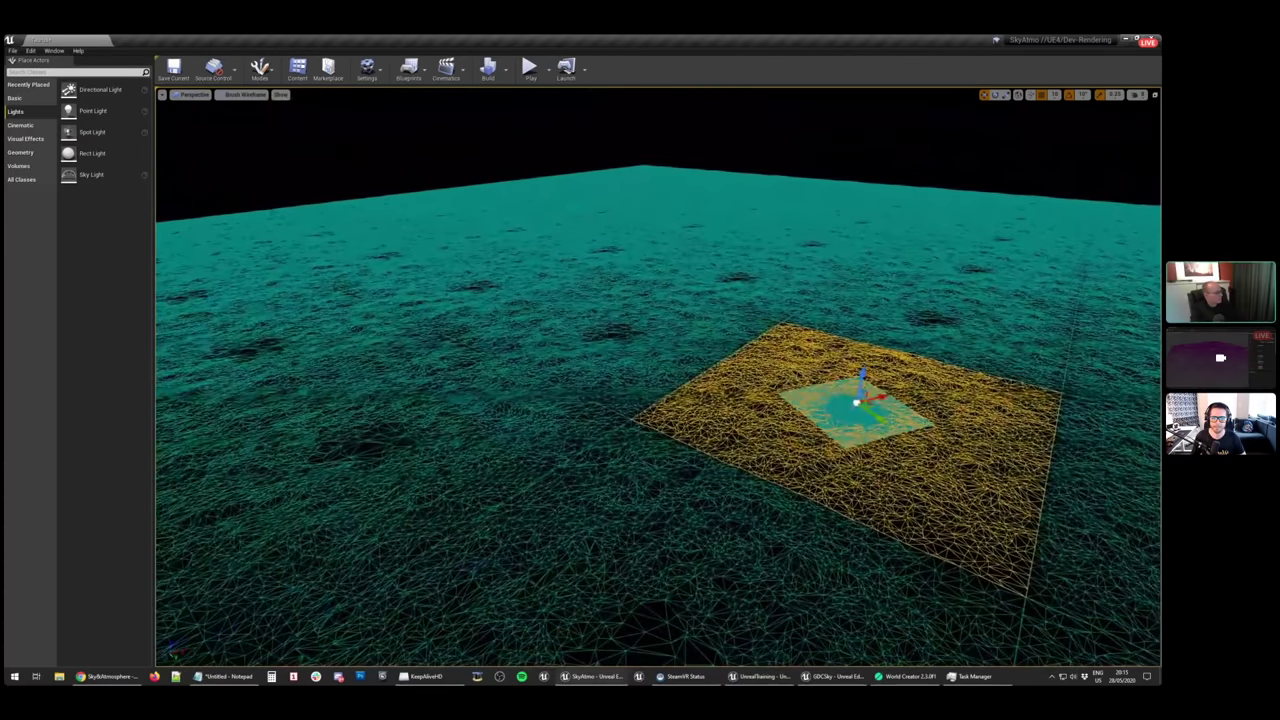
pyautogui.click(291, 219)
pyautogui.click(350, 240)
pyautogui.click(392, 262)
pyautogui.click(462, 298)
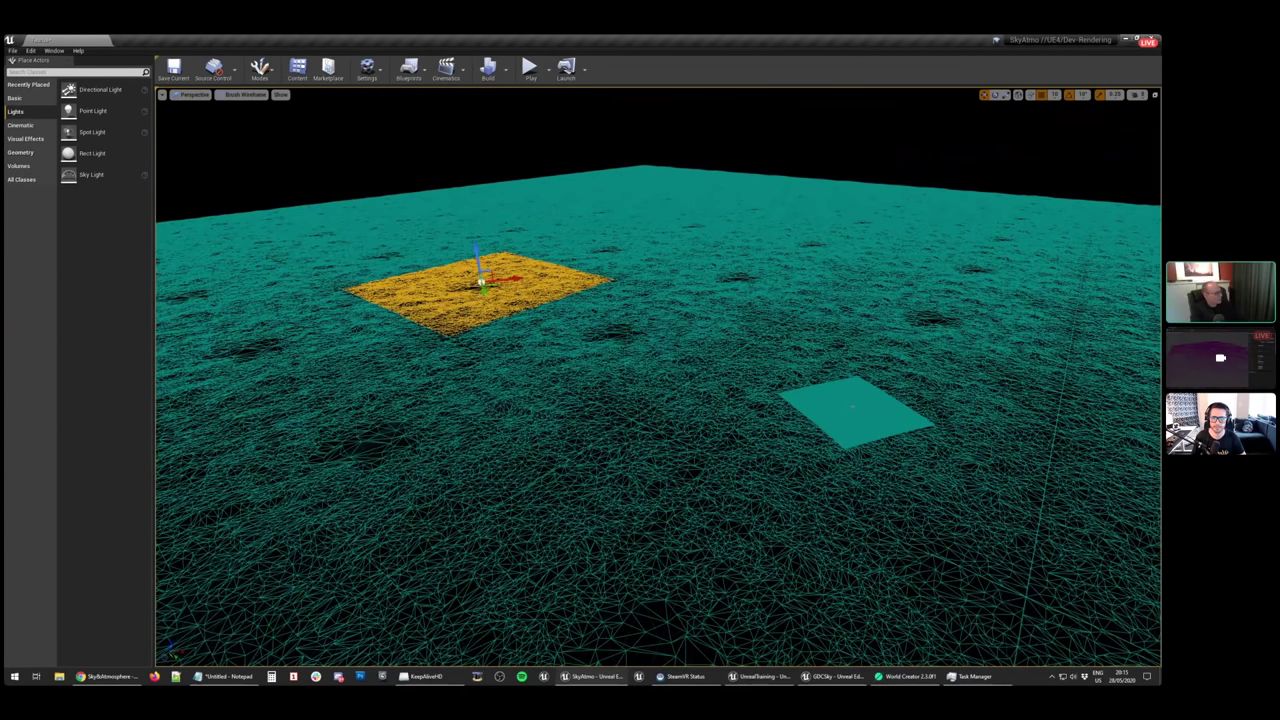
pyautogui.click(564, 340)
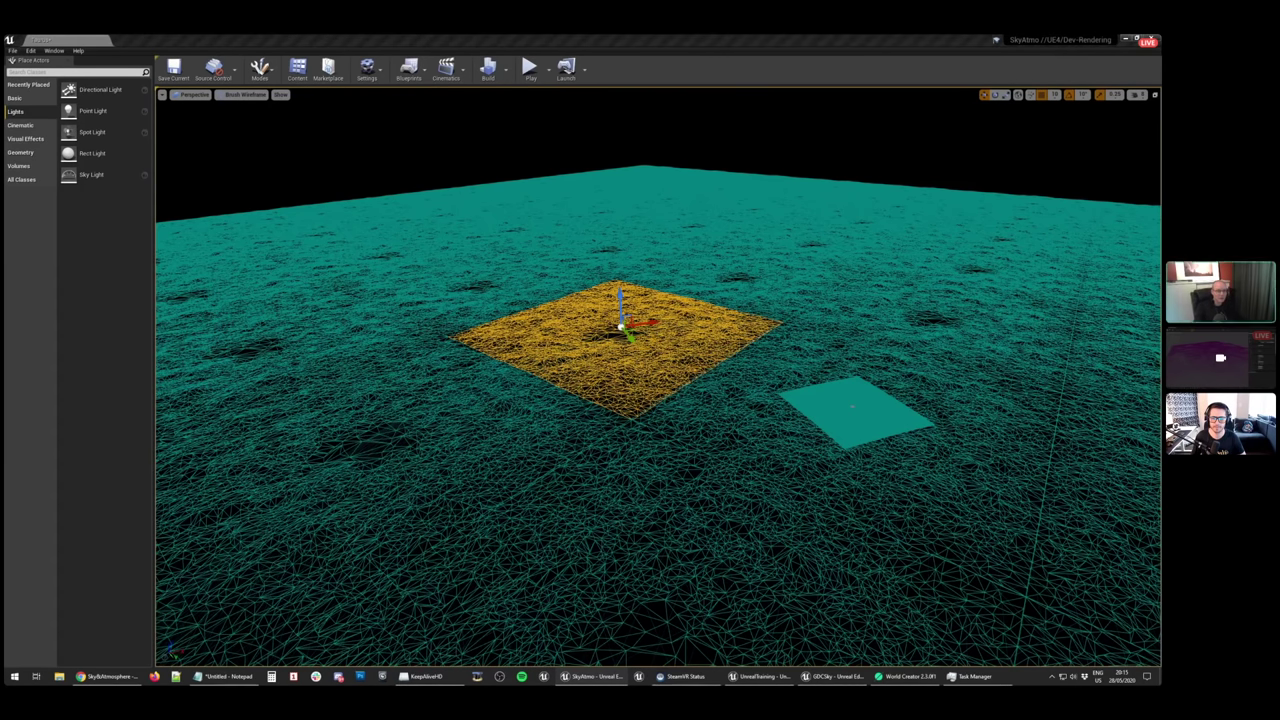
# Check the figure in the calculator and compare the small central mesh with the full wireframe tile grid
pyautogui.moveTo(868, 180); pyautogui.dragTo(690, 182)
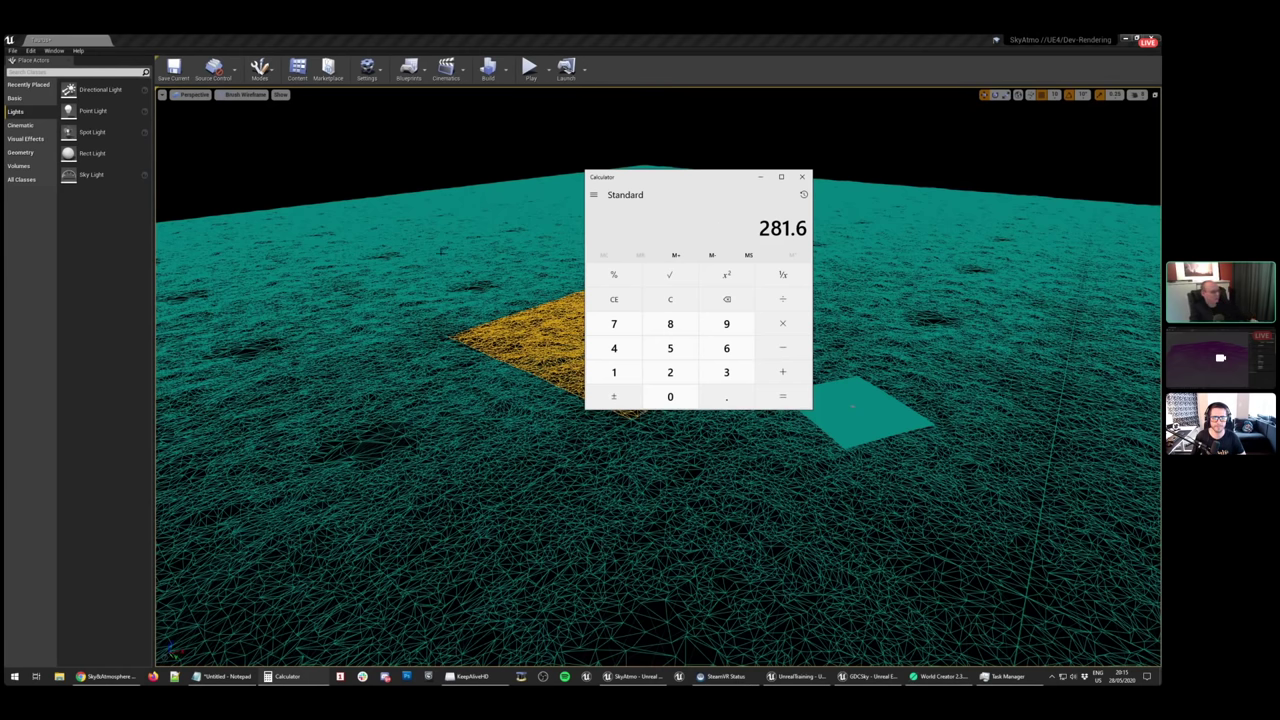
pyautogui.moveTo(441, 251); pyautogui.dragTo(410, 180, button='right')
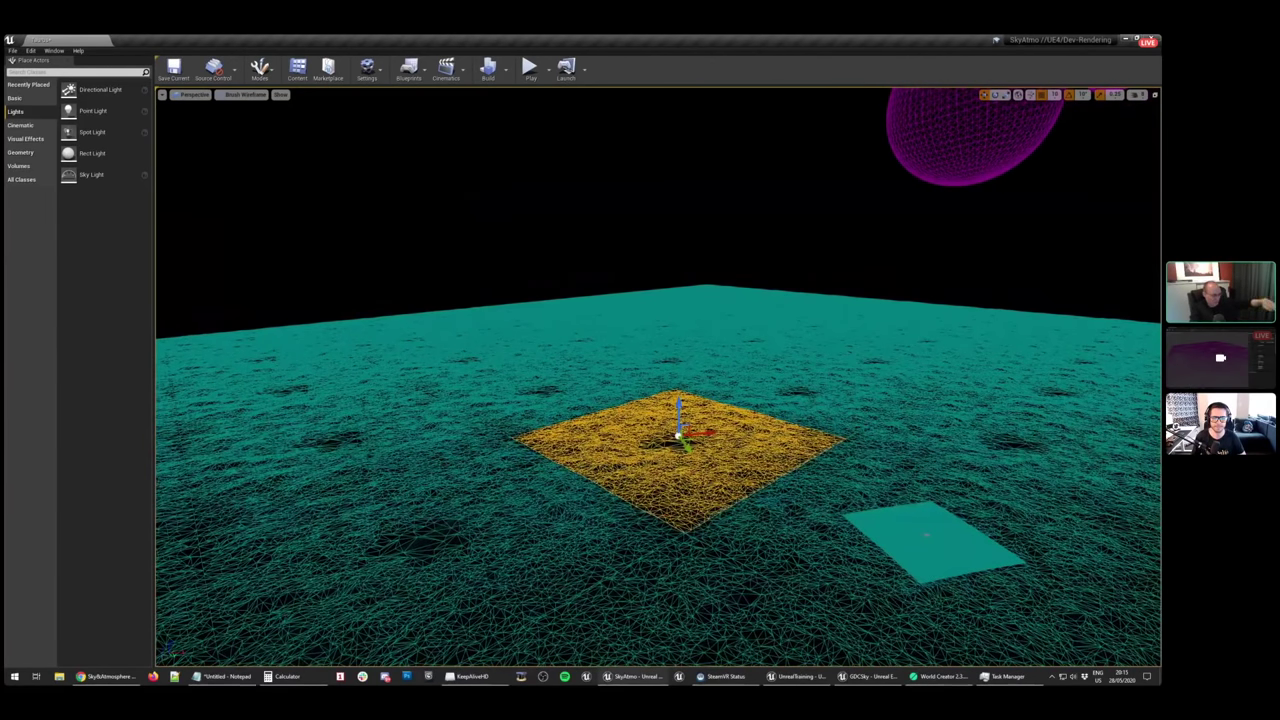
pyautogui.moveTo(419, 242); pyautogui.dragTo(488, 327, button='right')
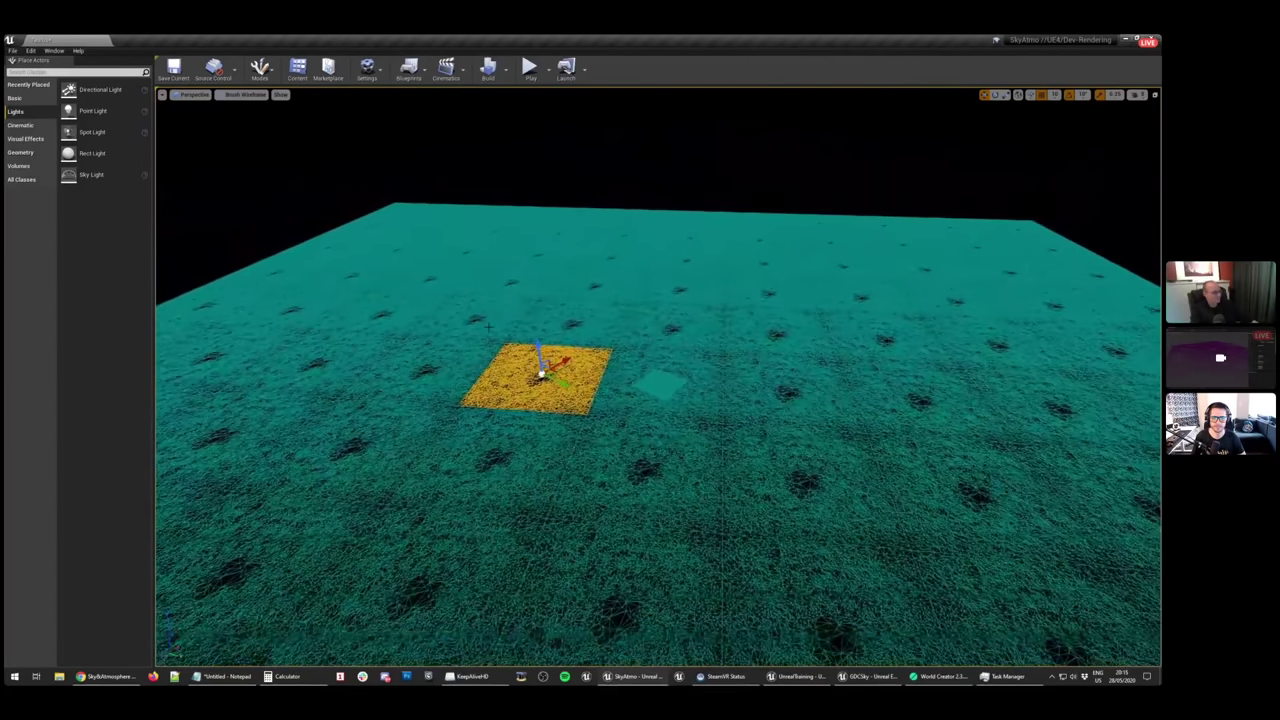
pyautogui.moveTo(658, 377); pyautogui.dragTo(658, 388, button='right')
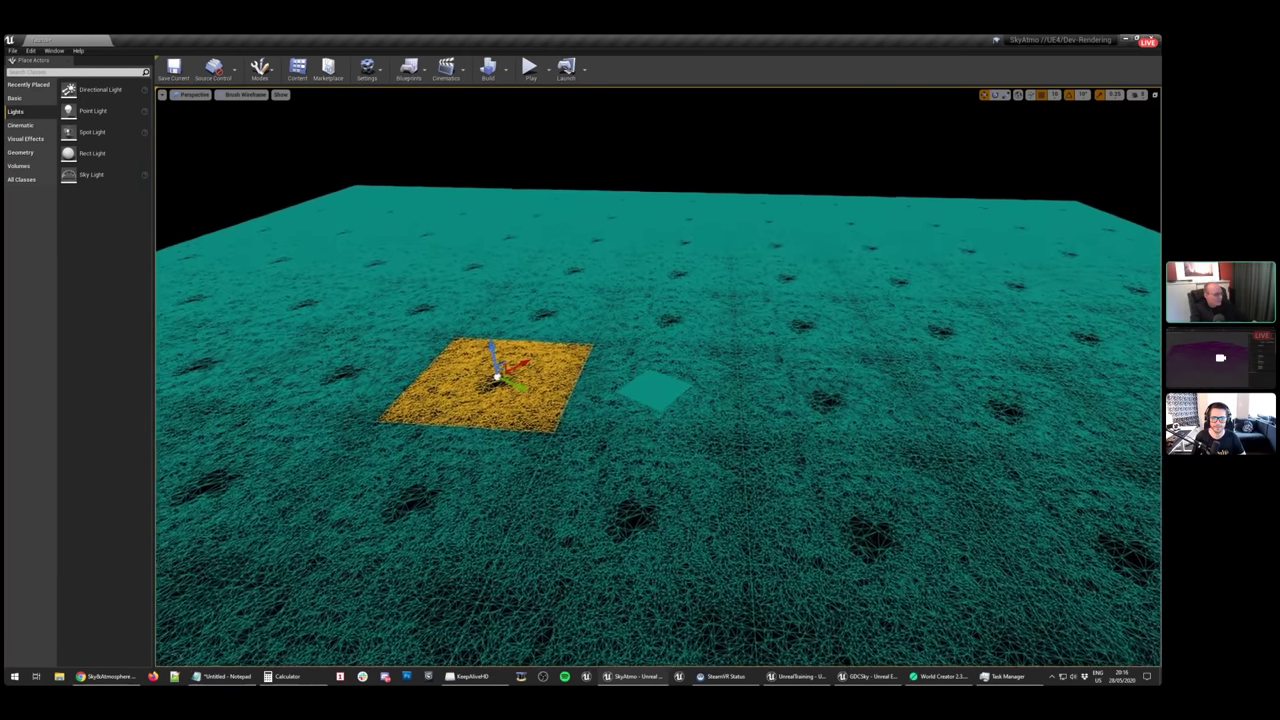
pyautogui.moveTo(658, 388); pyautogui.dragTo(590, 384, button='right')
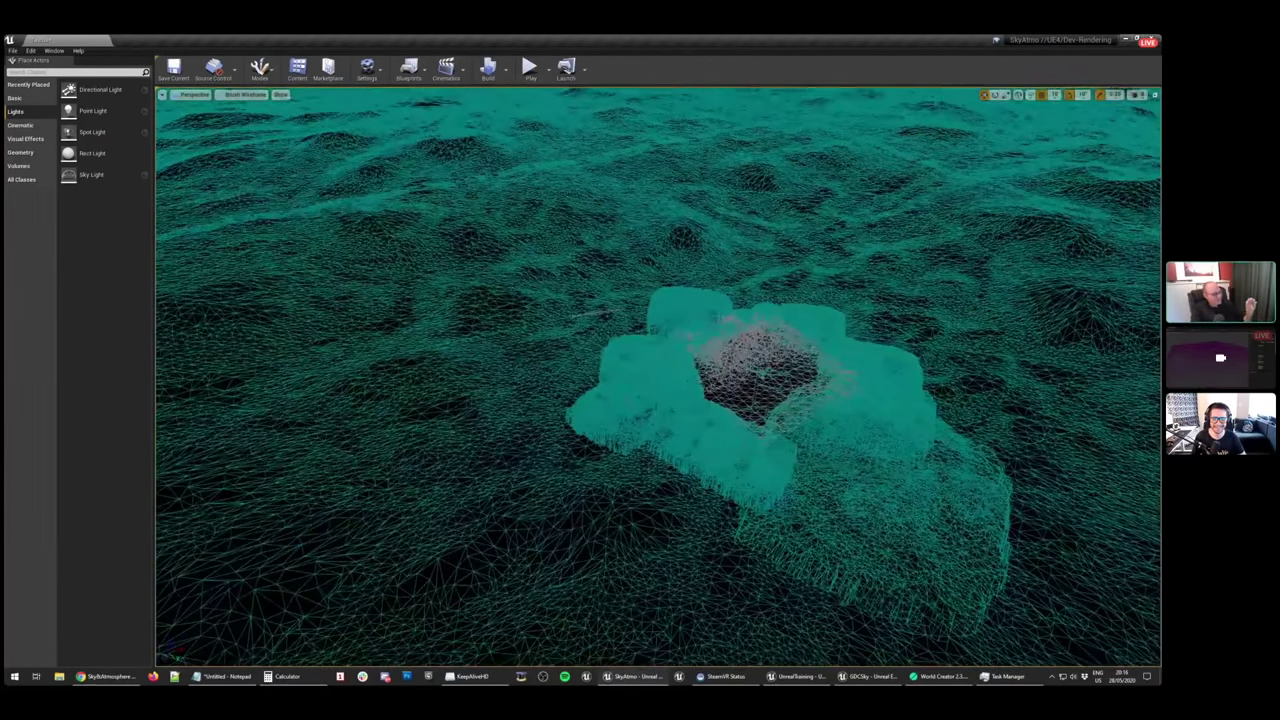
pyautogui.moveTo(761, 374); pyautogui.dragTo(788, 398, button='right')
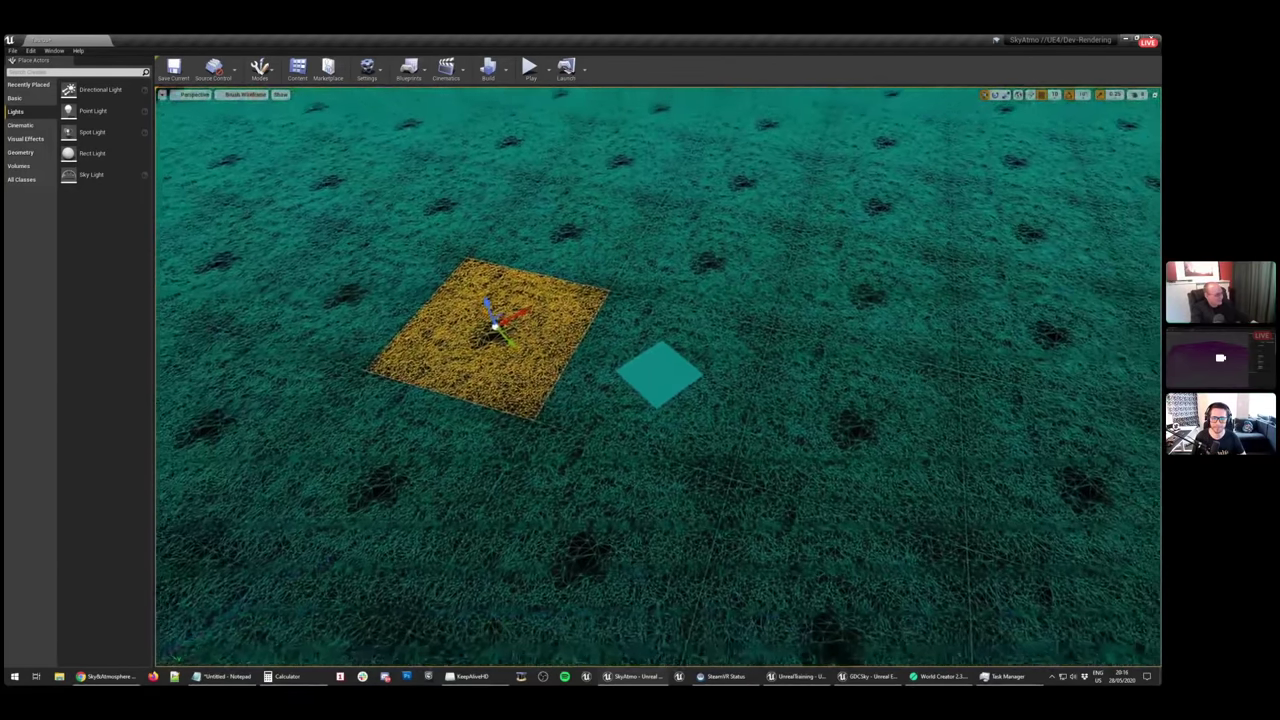
pyautogui.scroll(-10, 659, 368)
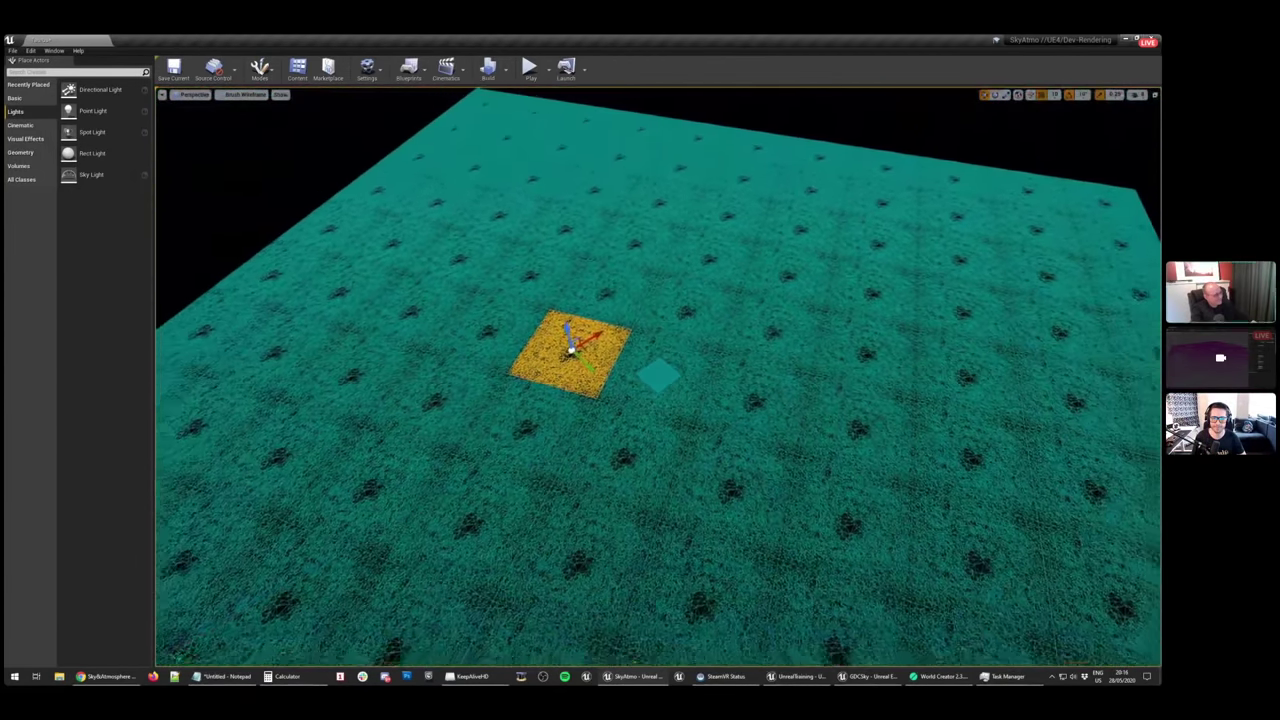
# Go through camera bookmarks 1 to 5 and show the insect close-up in Lit view
pyautogui.press('1')
pyautogui.press('2')
pyautogui.press('3')
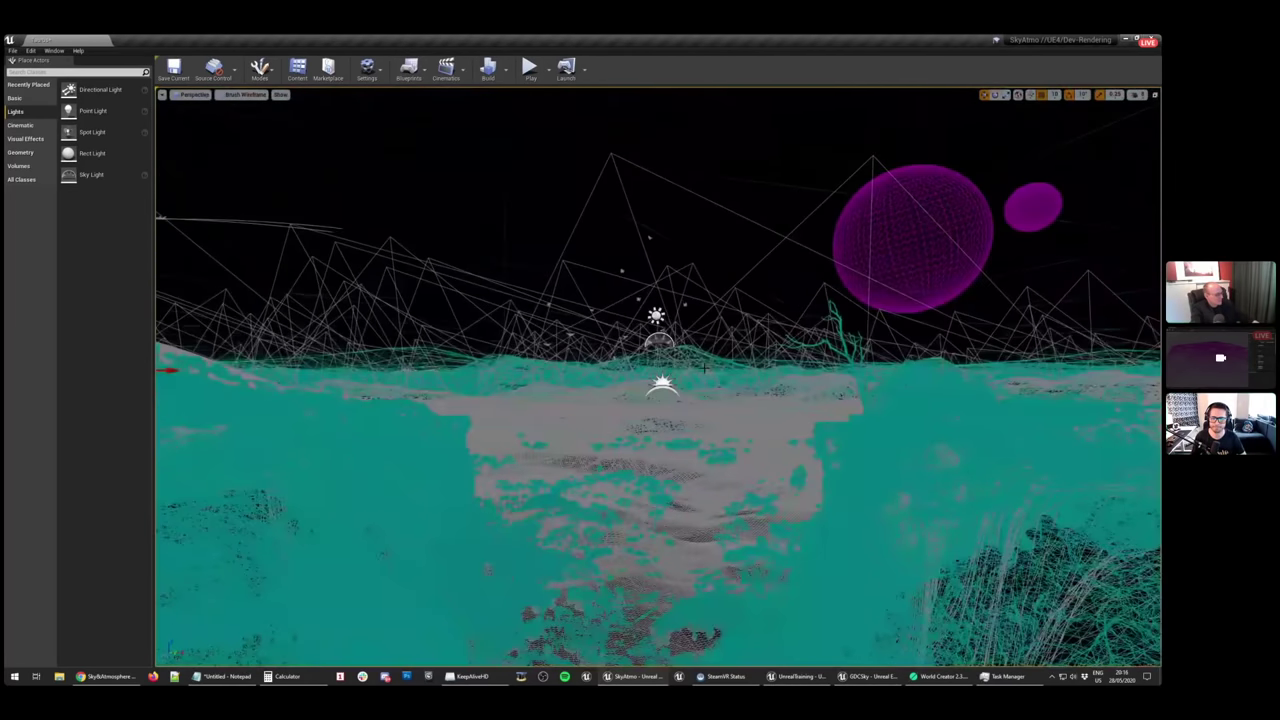
pyautogui.press('4')
pyautogui.press('5')
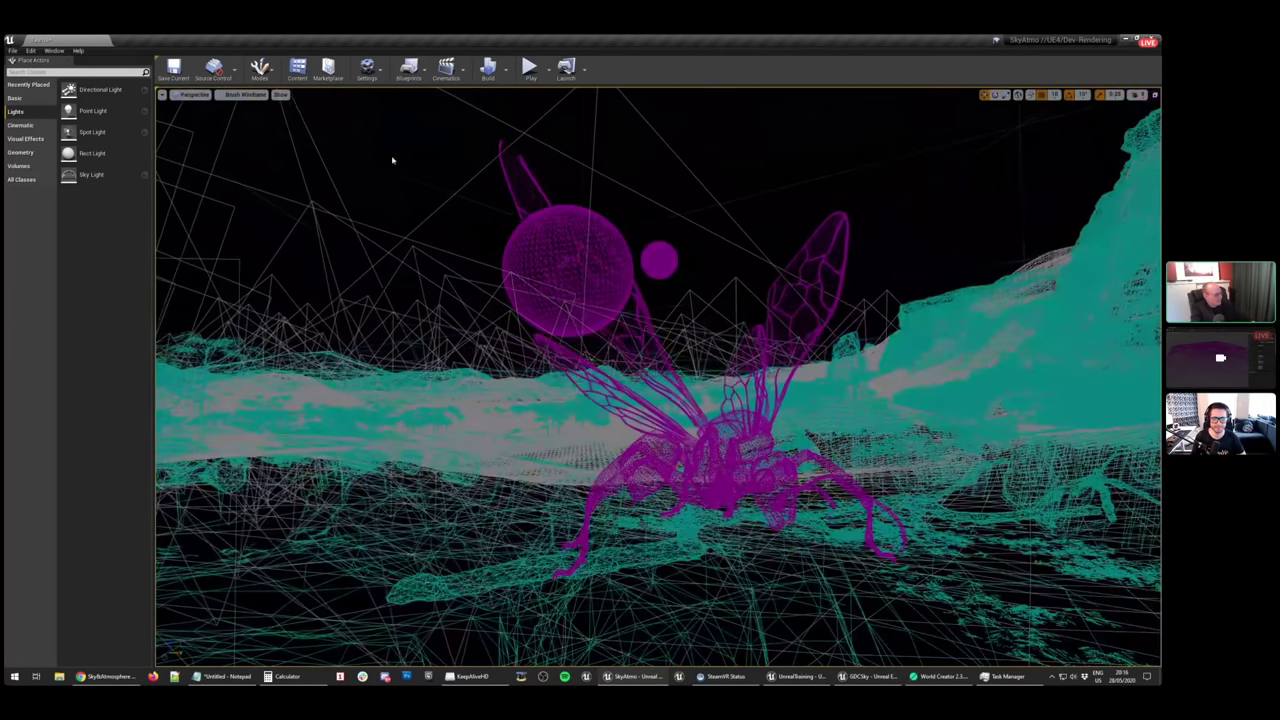
pyautogui.click(245, 94)
pyautogui.click(250, 109)
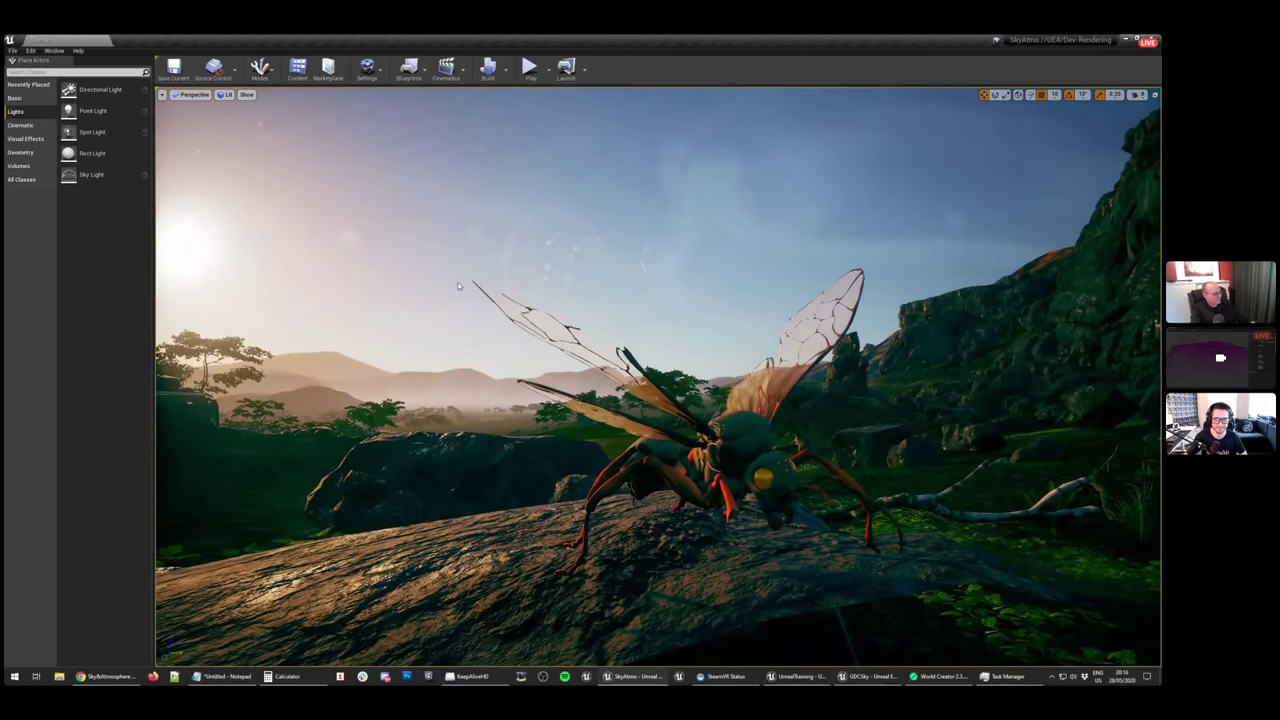
# Examine the insect's surroundings in Brush Wireframe view and recall camera bookmarks 1 and 2
pyautogui.moveTo(459, 286)
pyautogui.mouseDown(button='right')
pyautogui.moveTo(480, 600)
pyautogui.moveTo(472, 495)
pyautogui.mouseUp(button='right')
pyautogui.press('s')
pyautogui.hotkey('alt', '2')
pyautogui.press('s')
pyautogui.press('w')
pyautogui.moveTo(691, 347); pyautogui.dragTo(640, 400, button='right')
pyautogui.press('1')
pyautogui.press('2')
# Select the insect, compare its scale with the whole landscape from far away, and focus the camera on it
pyautogui.click(671, 407)
pyautogui.press('s')
pyautogui.press('s')
pyautogui.press('s')
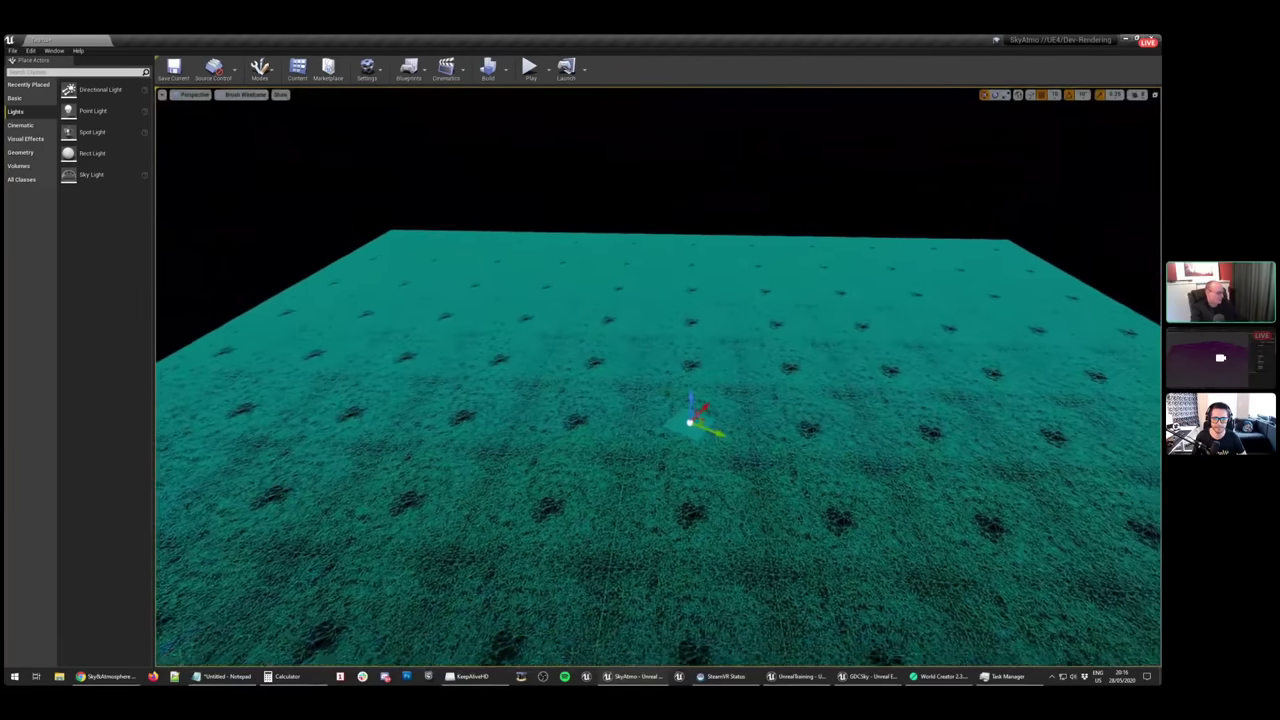
pyautogui.press('f')
pyautogui.press('f')
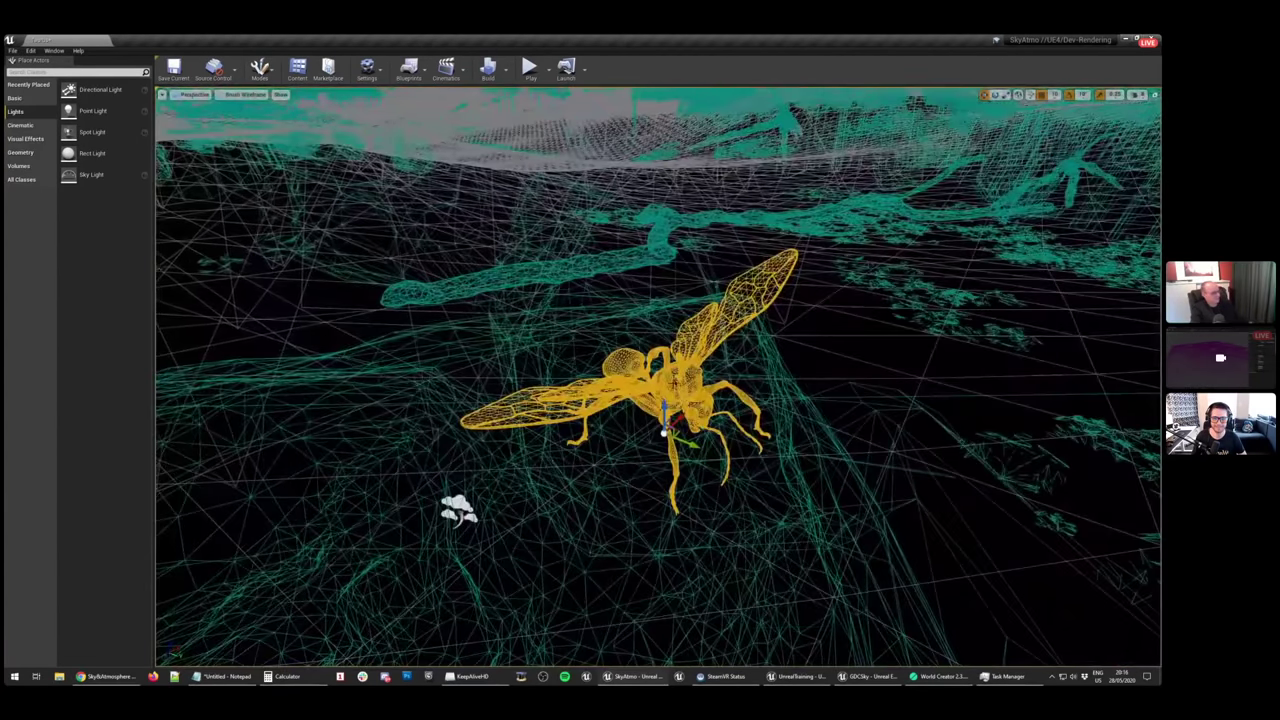
# Restore Lit view, select a very distant landscape tile and turn off DisableSphericalDeformation in its material instance
pyautogui.click(245, 94)
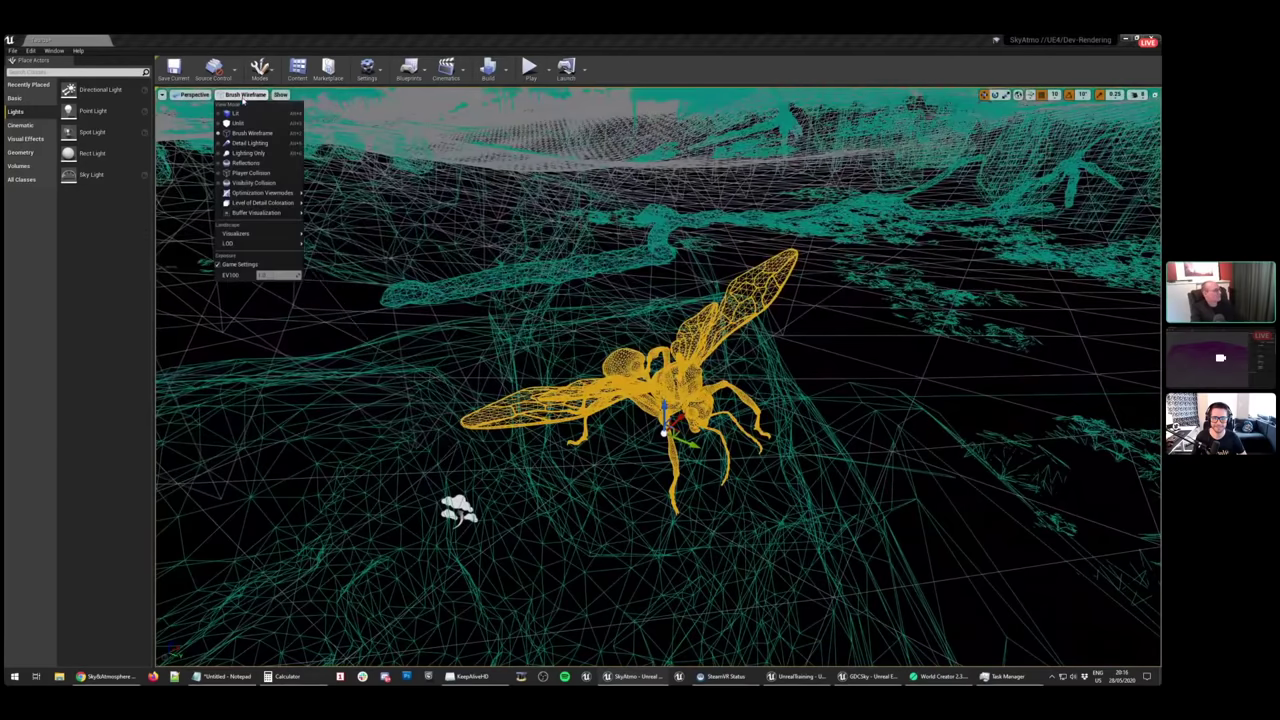
pyautogui.click(240, 113)
pyautogui.scroll(-10, 665, 431)
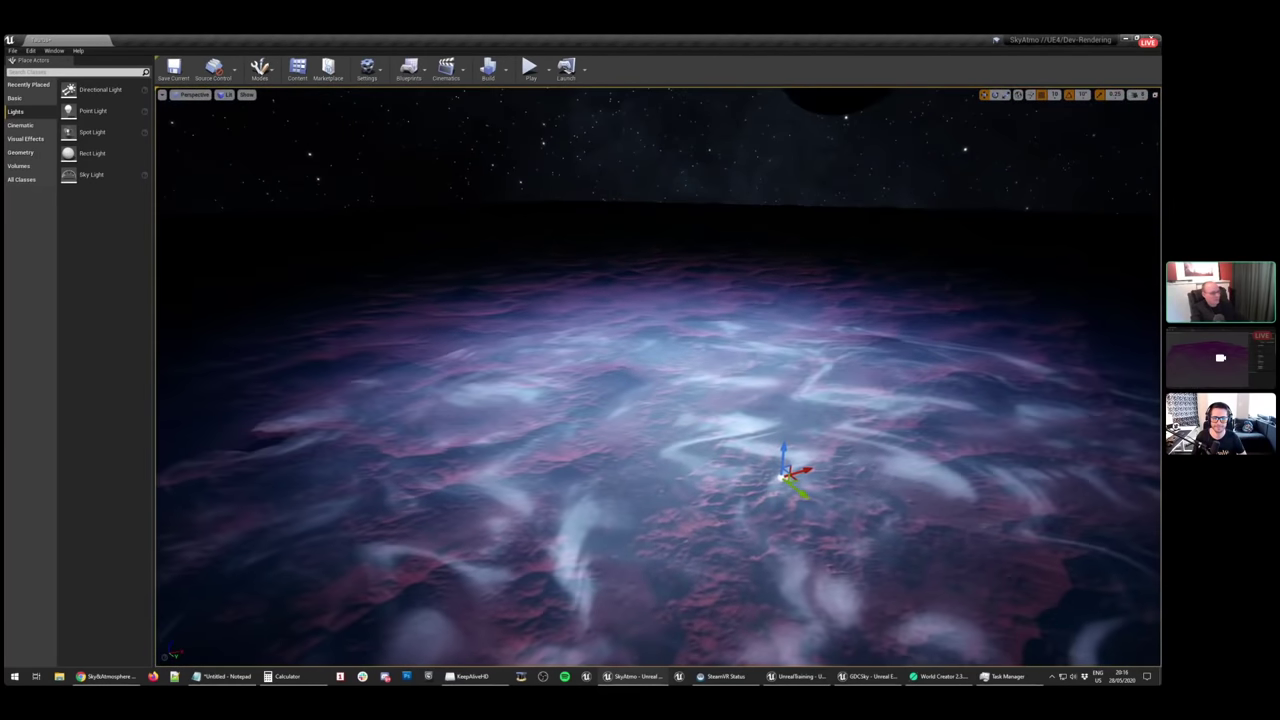
pyautogui.click(740, 236)
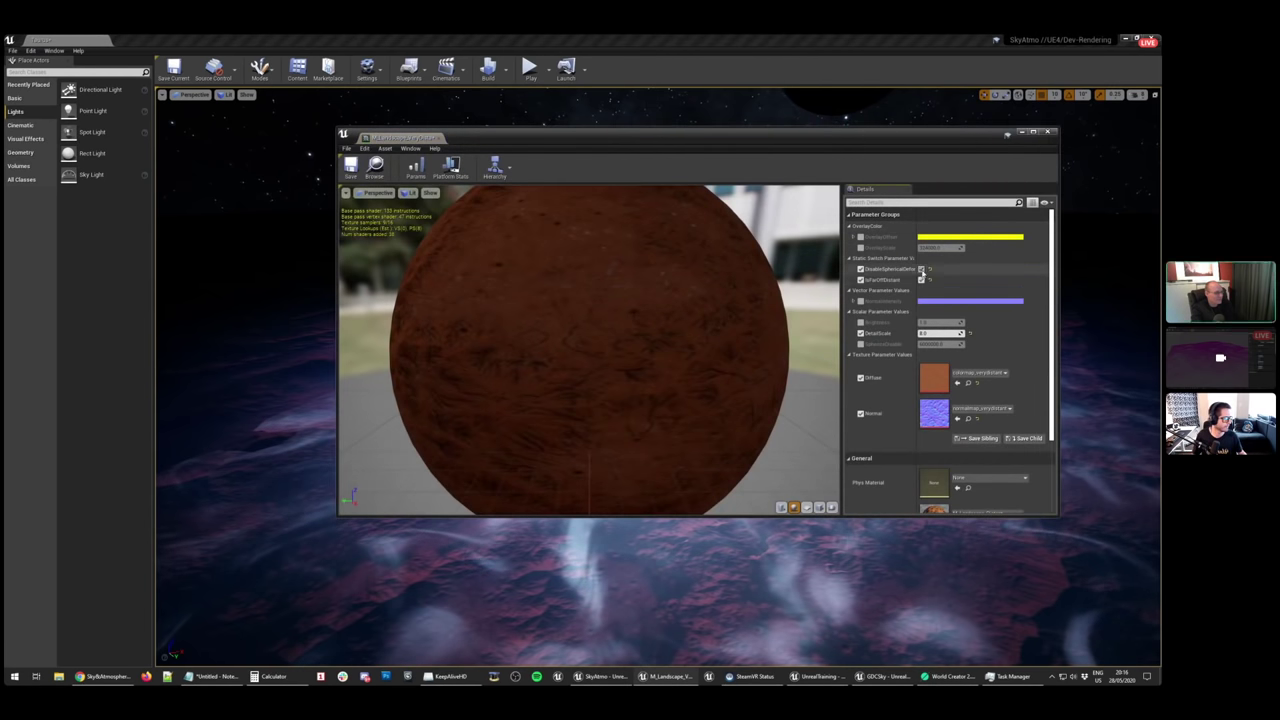
pyautogui.click(921, 269)
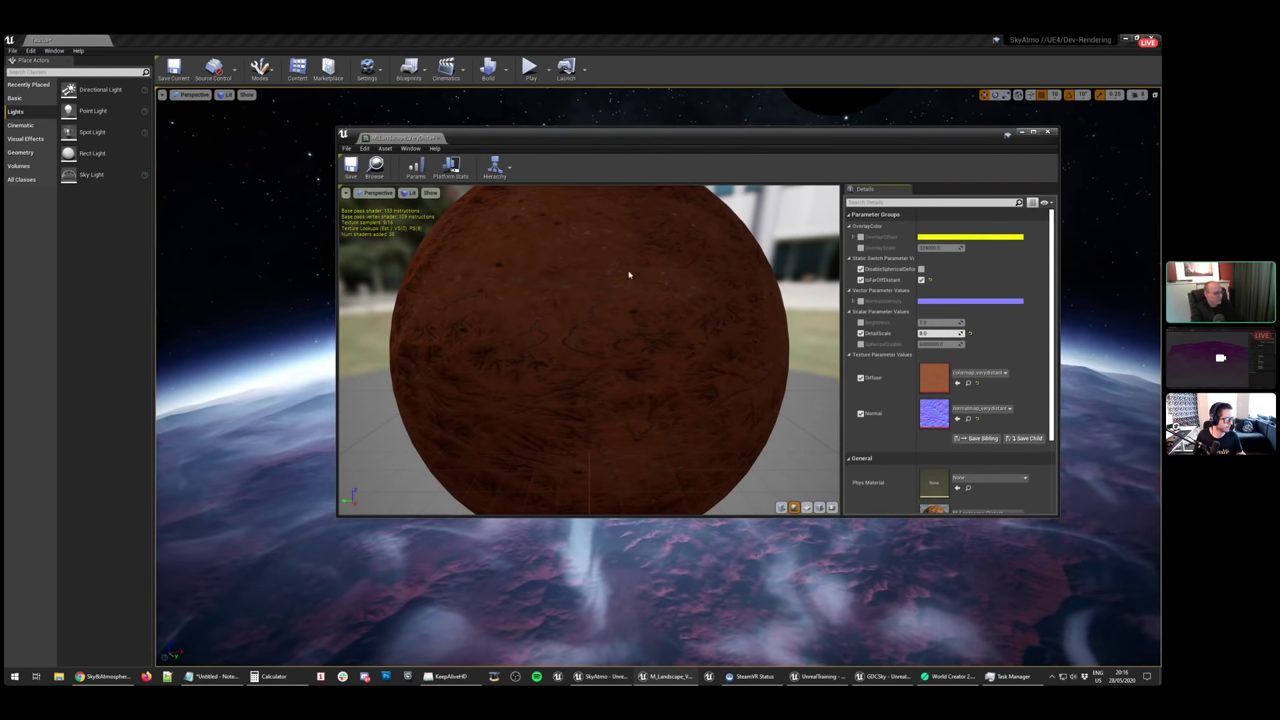
pyautogui.middleClick(402, 141)
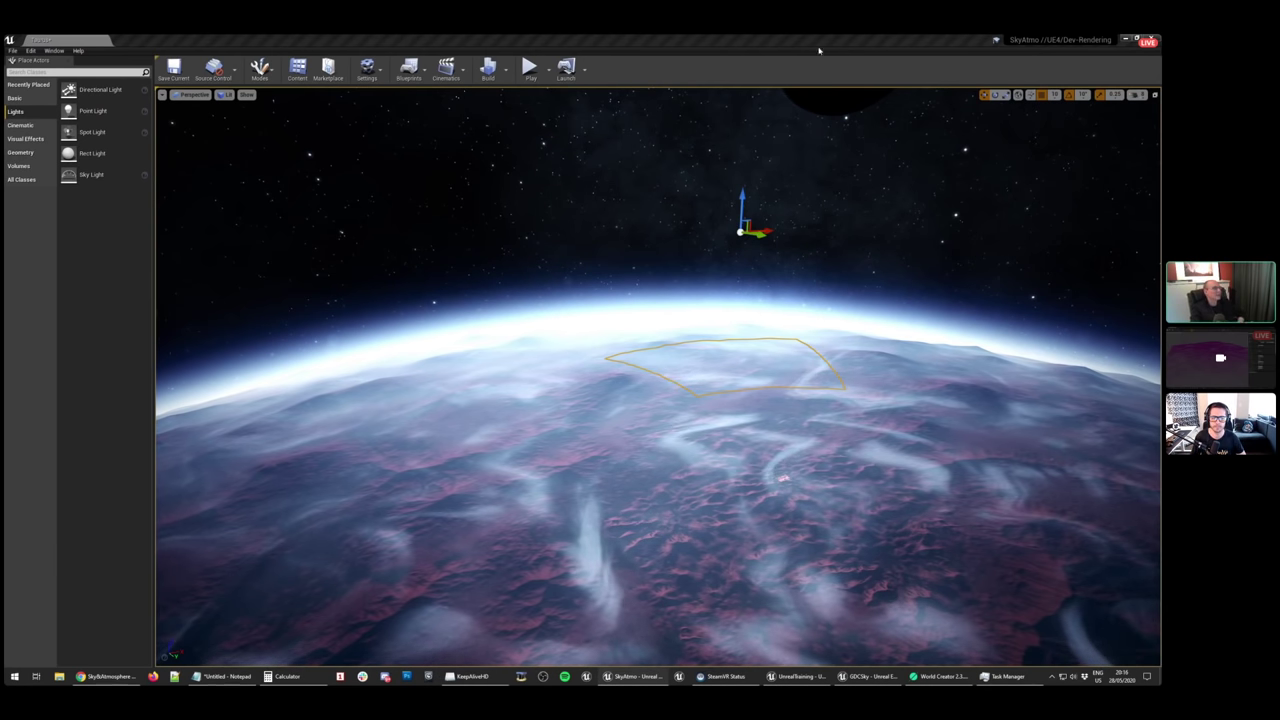
pyautogui.moveTo(680, 310)
pyautogui.mouseDown(button='right')
pyautogui.moveTo(680, 380)
pyautogui.moveTo(682, 304)
pyautogui.mouseUp(button='right')
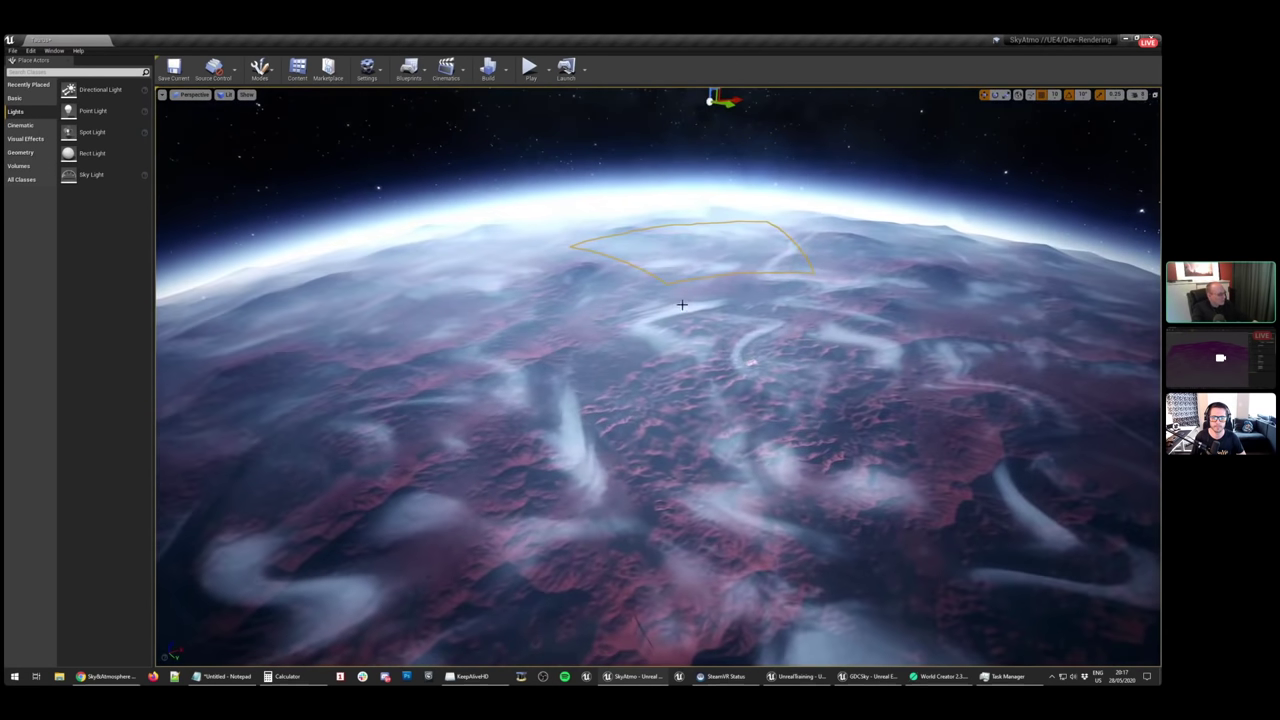
# Recall camera bookmark 1 and examine the selected rock mesh in the cliff wall up close in Unlit view
pyautogui.press('1')
pyautogui.moveTo(706, 346); pyautogui.dragTo(360, 420, button='right')
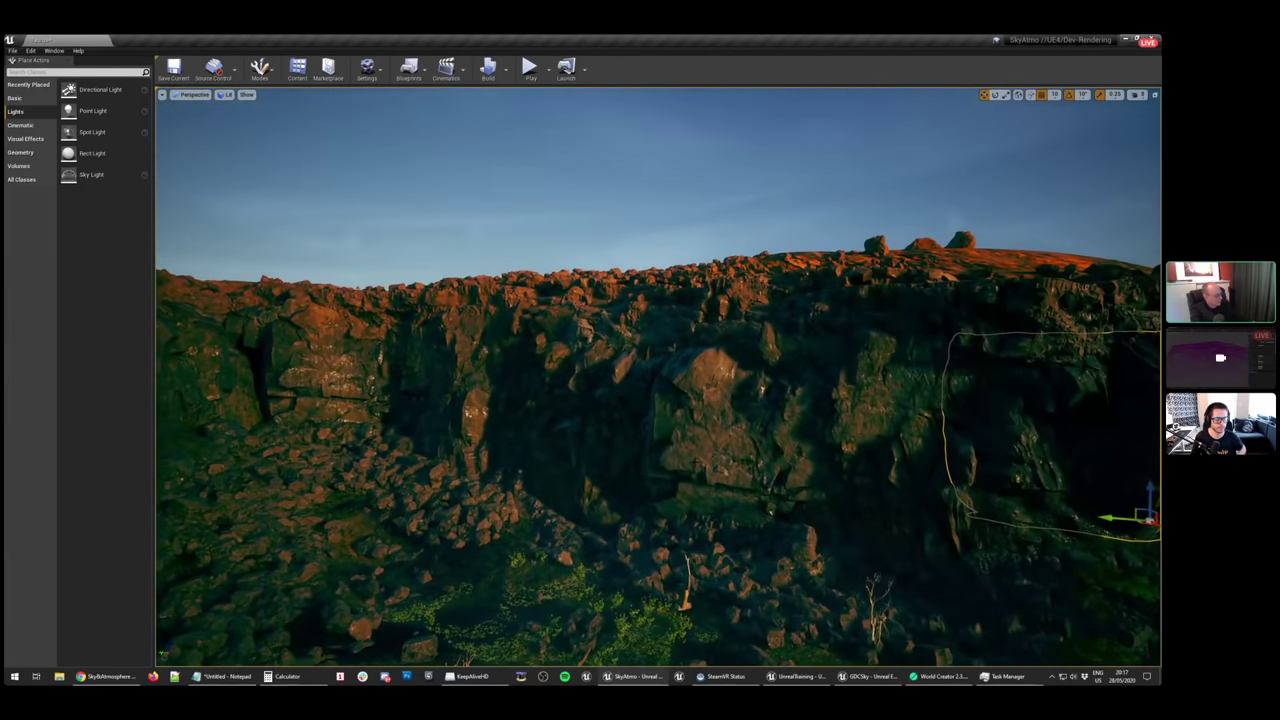
pyautogui.hotkey('alt', '2')
pyautogui.hotkey('alt', '3')
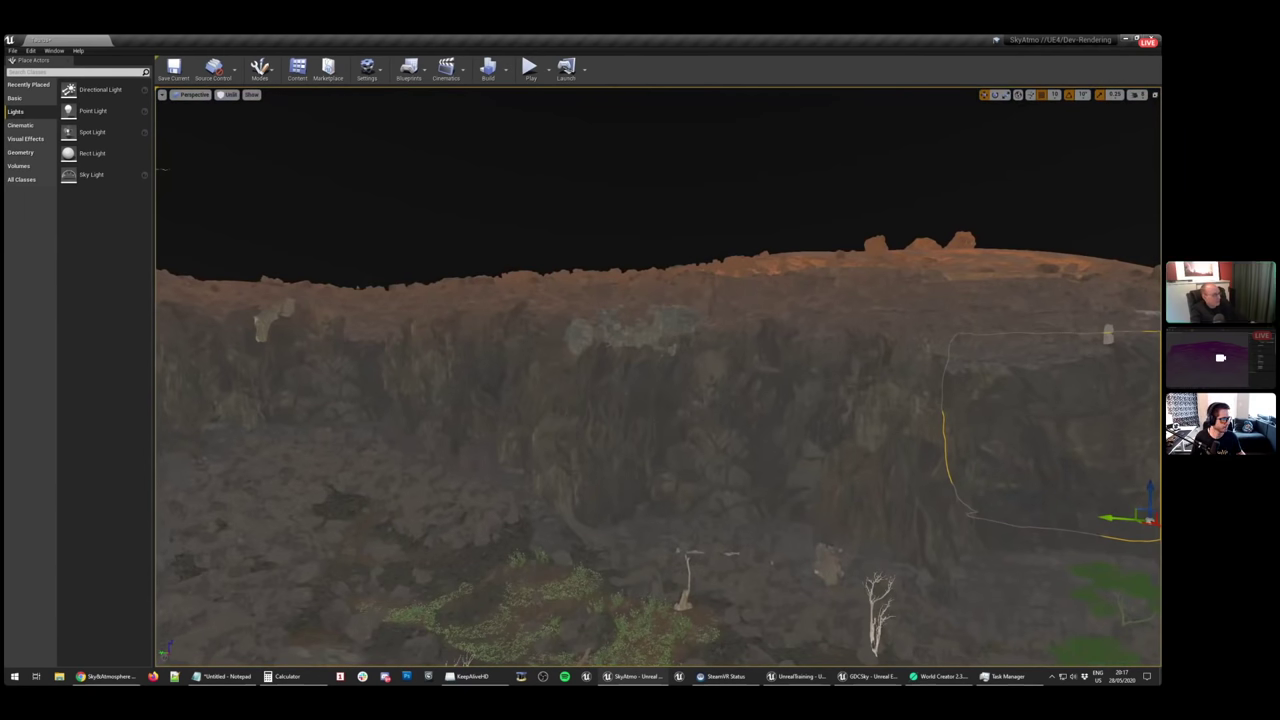
pyautogui.press('w')
pyautogui.moveTo(651, 382); pyautogui.dragTo(545, 382, button='right')
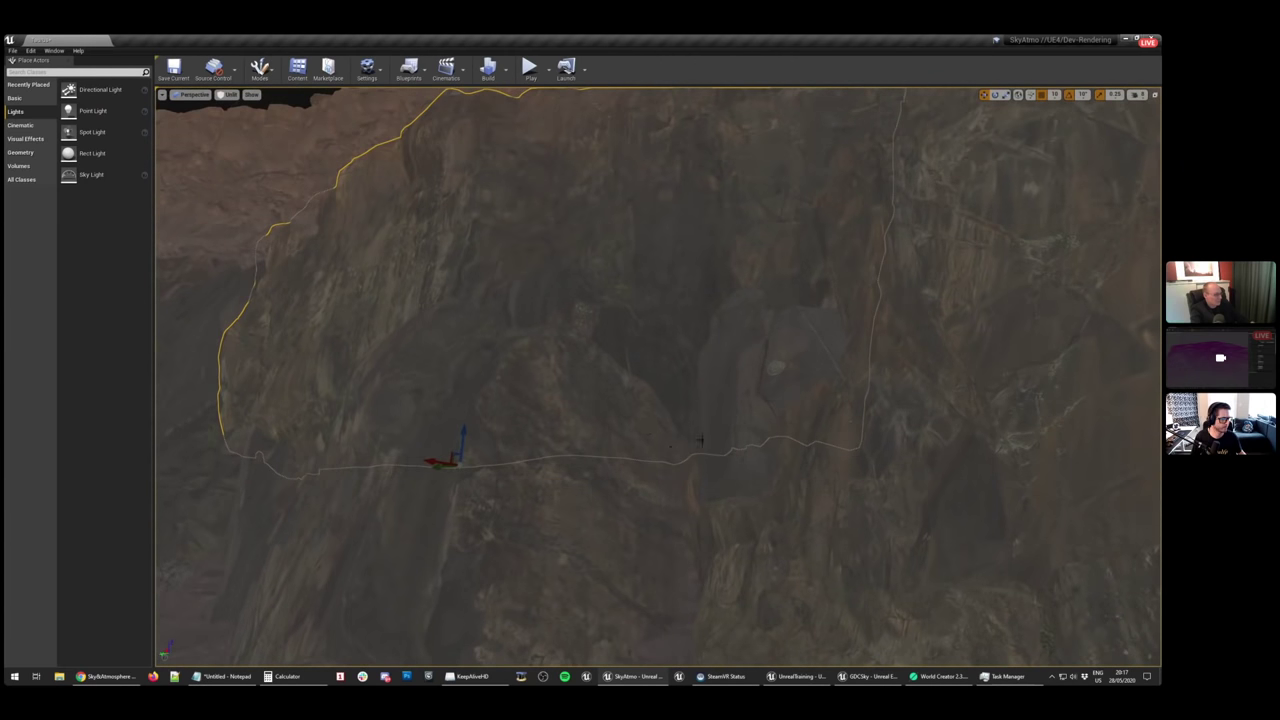
pyautogui.press('s')
pyautogui.moveTo(701, 440); pyautogui.dragTo(758, 345, button='right')
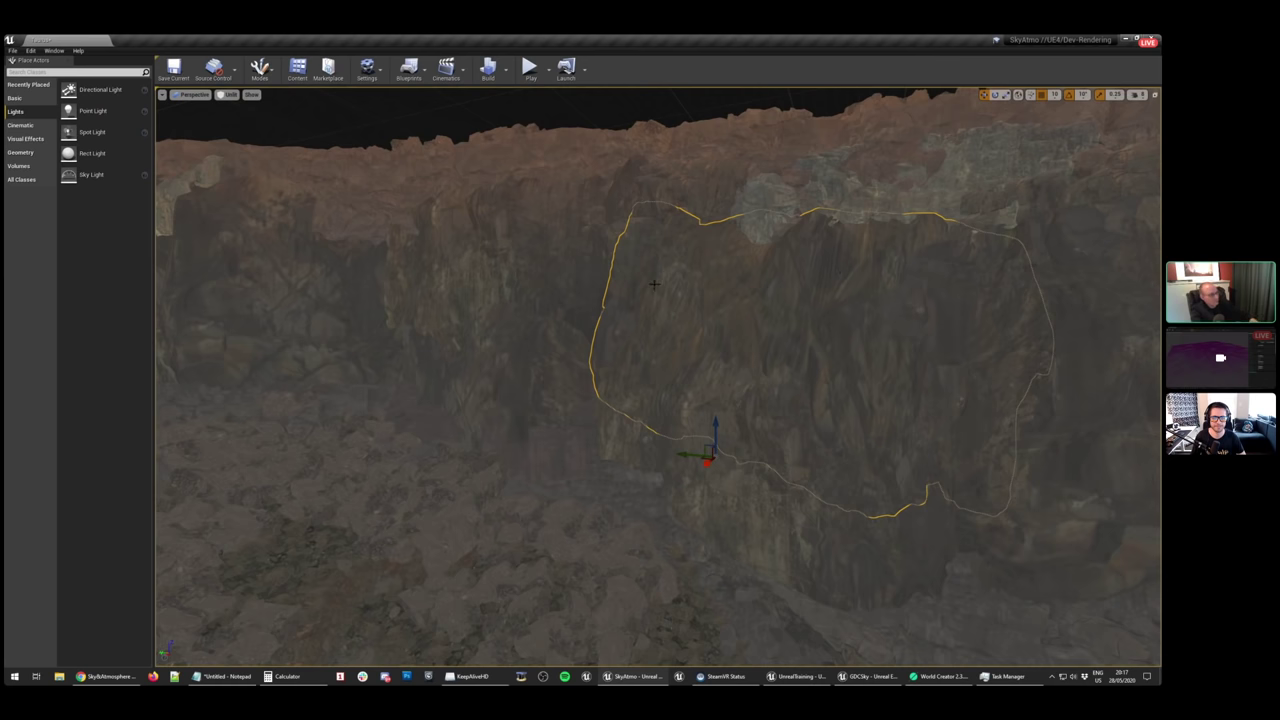
# Select neighbouring rock meshes in the cliff wall and undo the last selection change
pyautogui.moveTo(687, 269); pyautogui.dragTo(862, 283, button='right')
pyautogui.moveTo(742, 410); pyautogui.dragTo(742, 410, button='right')
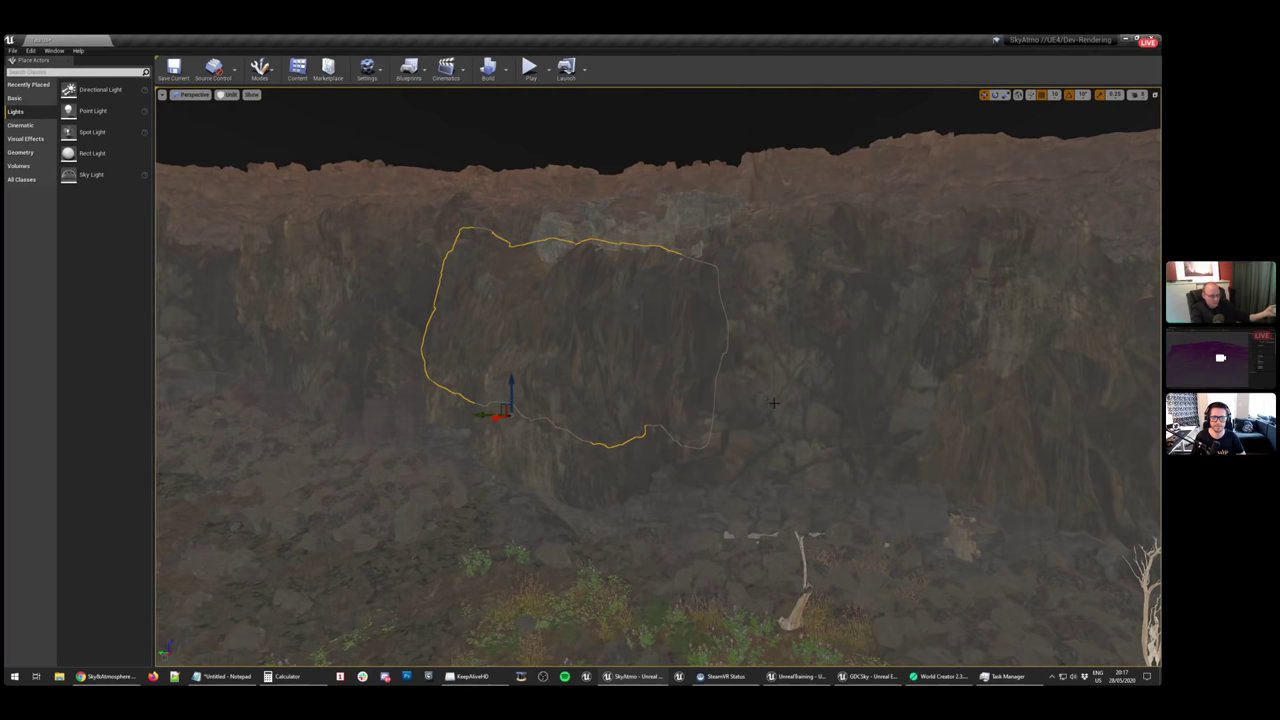
pyautogui.click(764, 319)
pyautogui.click(478, 301)
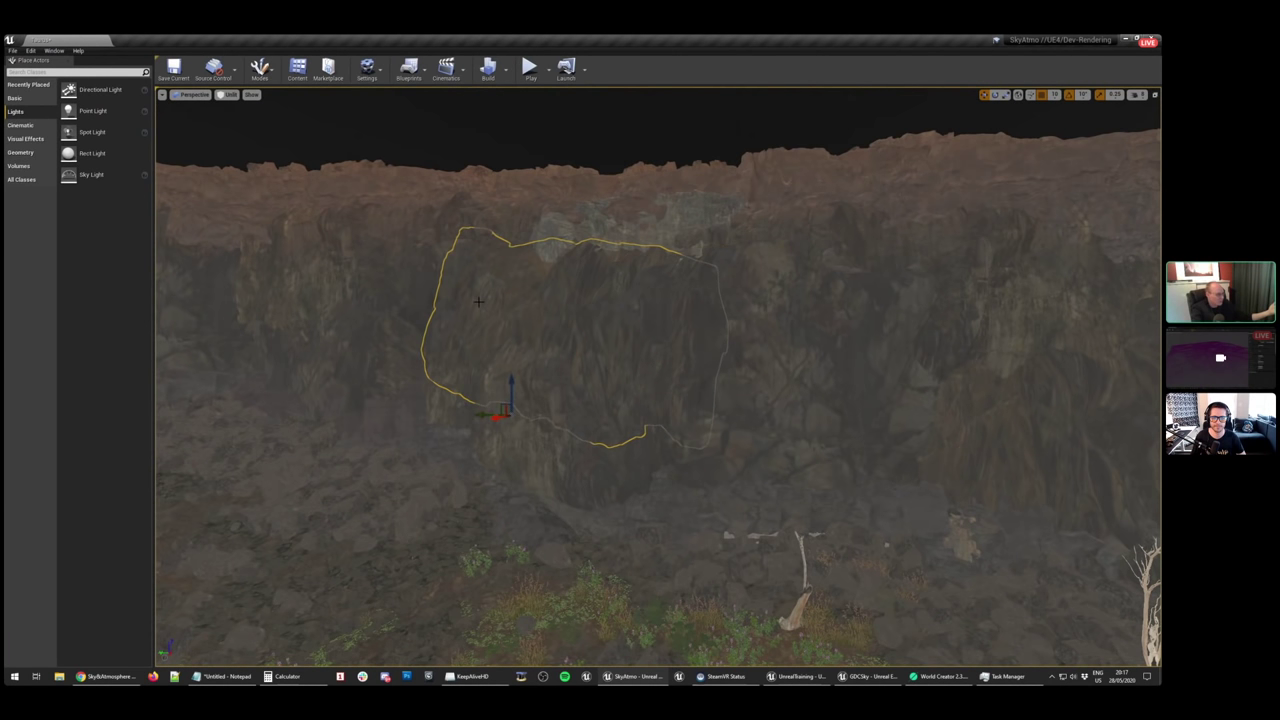
pyautogui.hotkey('ctrl', 'z')
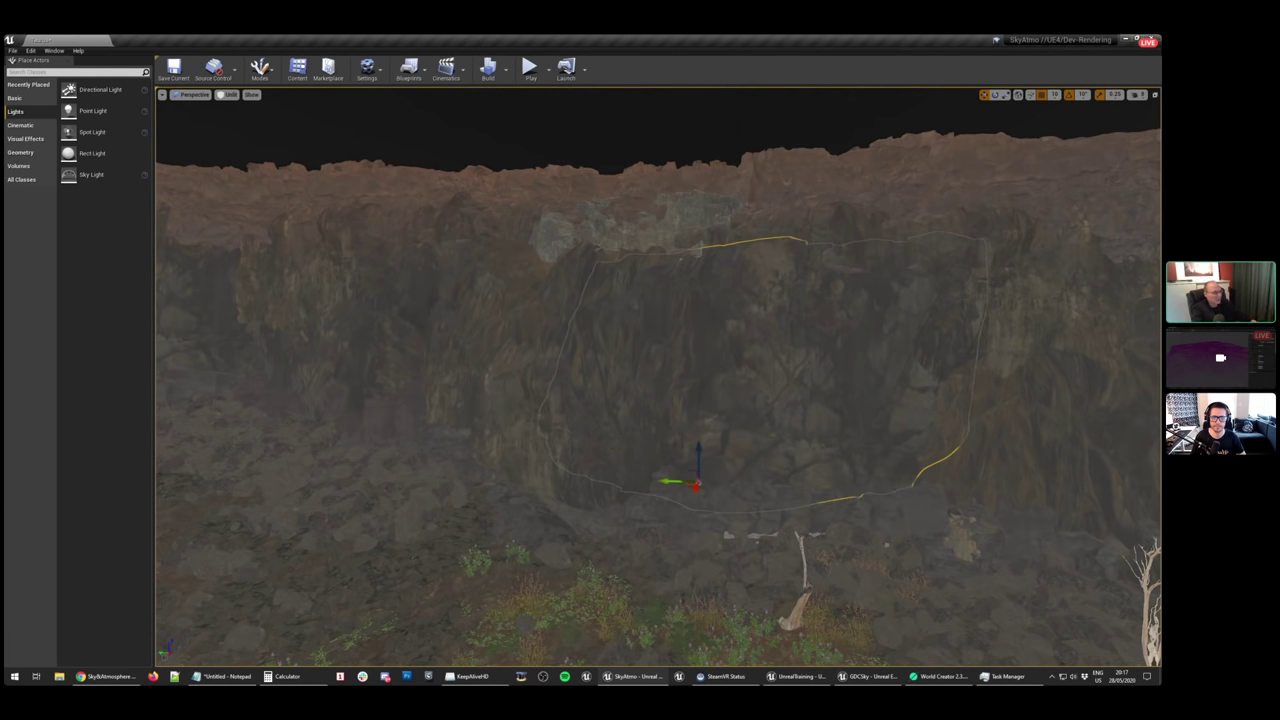
# Move the selected rock mesh out of the cliff wall onto the open grassland and focus the camera on it
pyautogui.moveTo(657, 377); pyautogui.dragTo(862, 360, button='right')
pyautogui.moveTo(710, 317); pyautogui.dragTo(670, 346, button='right')
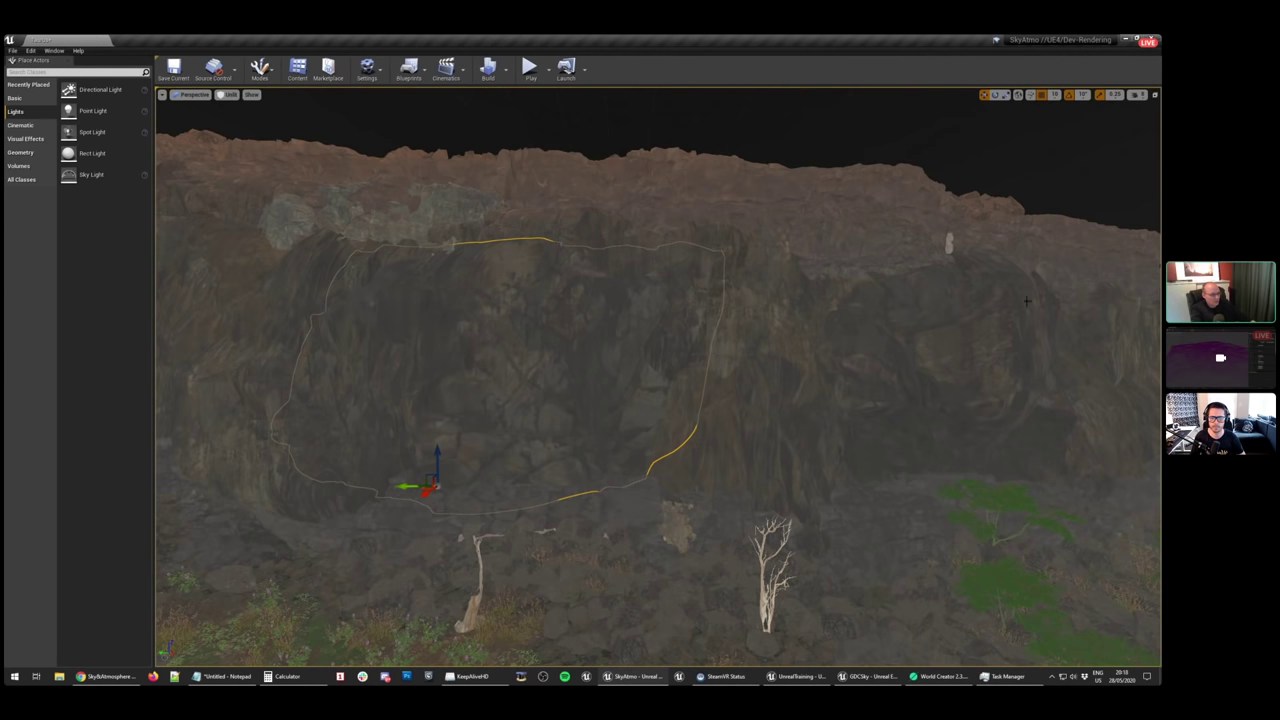
pyautogui.moveTo(718, 320); pyautogui.dragTo(700, 350, button='right')
pyautogui.keyDown('shift'); pyautogui.moveTo(430, 455); pyautogui.dragTo(560, 308); pyautogui.keyUp('shift')
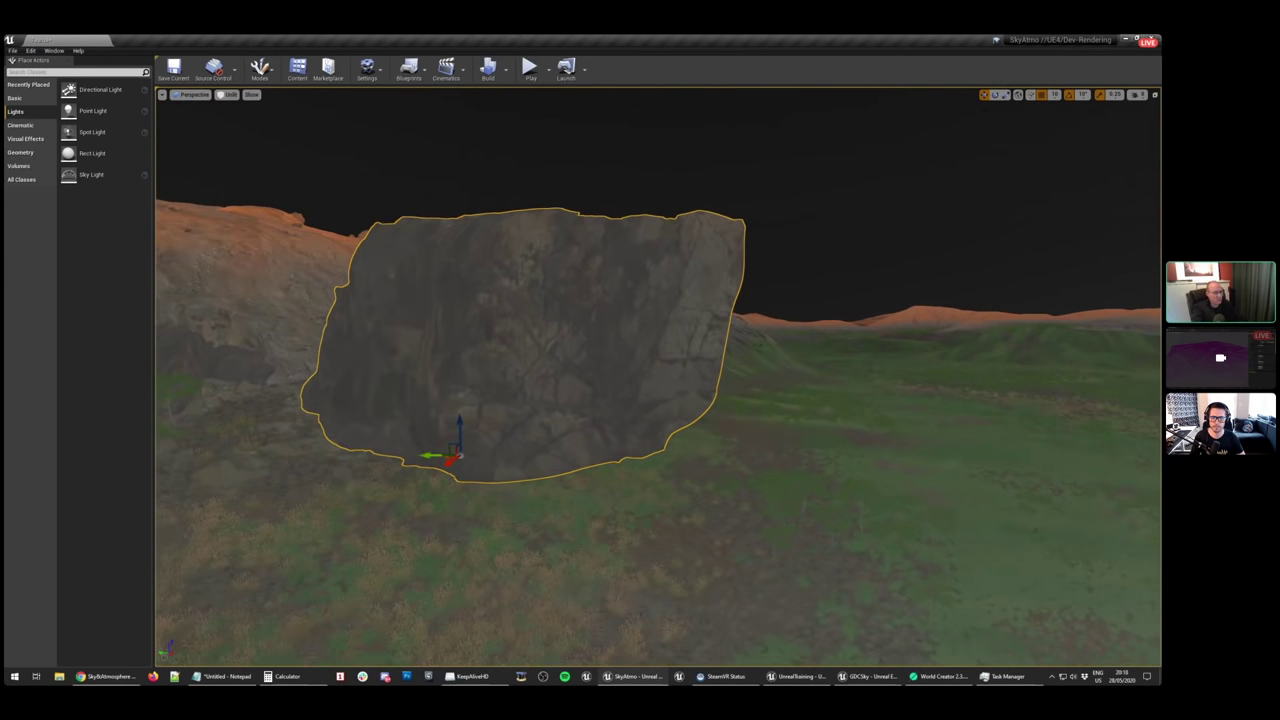
pyautogui.moveTo(640, 380); pyautogui.dragTo(481, 385, button='right')
pyautogui.press('Tab')
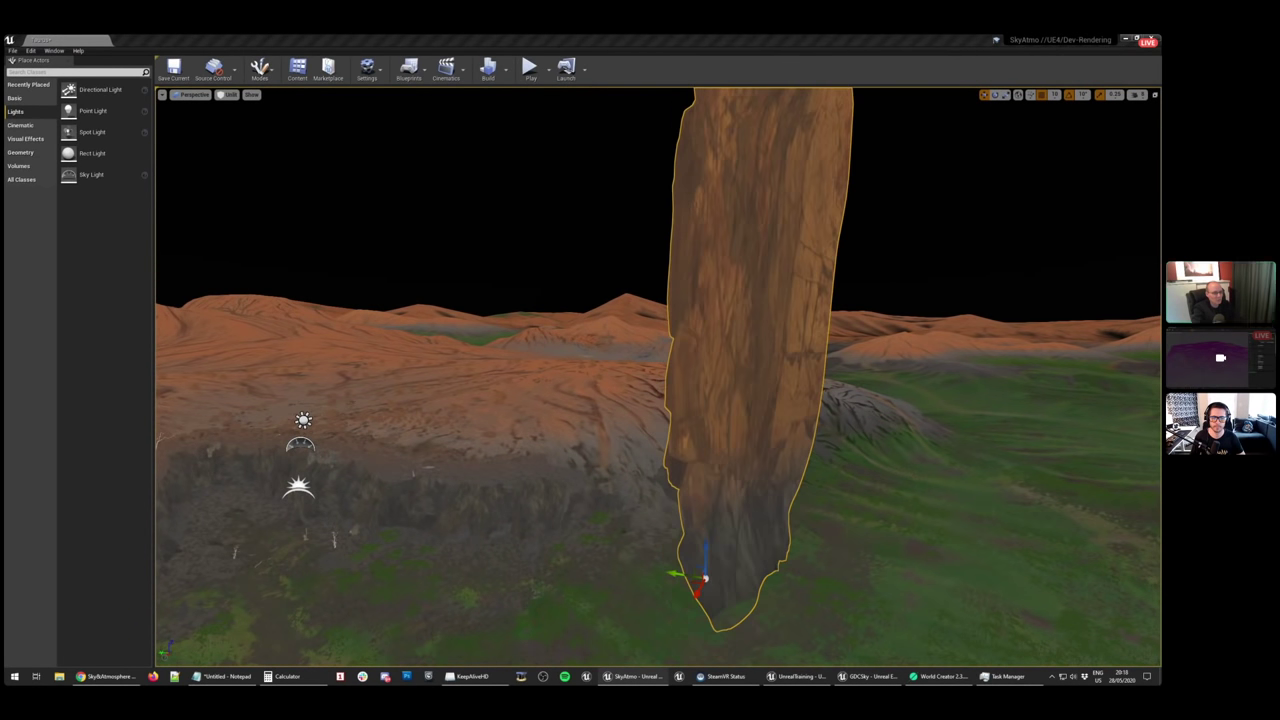
pyautogui.press('Return')
pyautogui.press('f')
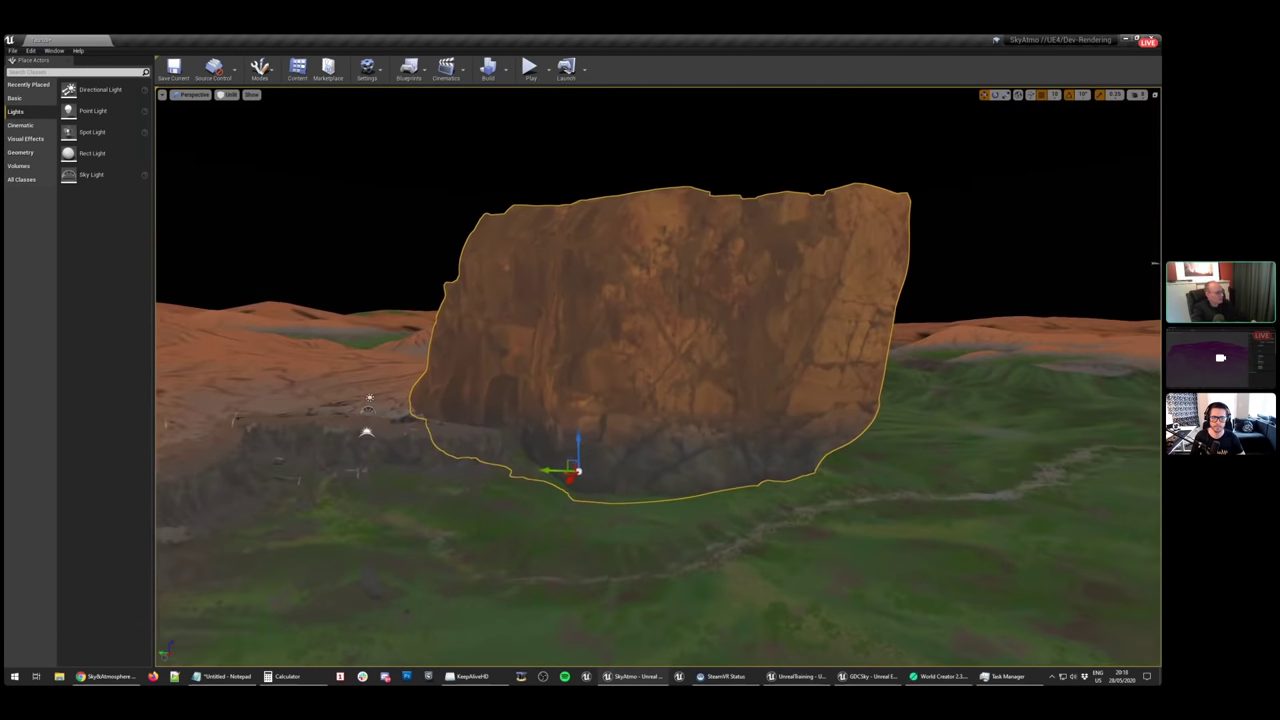
# Lower the rock mesh vertically until its base sinks into the grassy ground
pyautogui.keyDown('shift'); pyautogui.moveTo(577, 440); pyautogui.dragTo(577, 527); pyautogui.keyUp('shift')
pyautogui.moveTo(751, 381); pyautogui.dragTo(775, 320)
pyautogui.moveTo(658, 377); pyautogui.dragTo(578, 400, button='right')
pyautogui.moveTo(760, 440); pyautogui.dragTo(760, 486, button='right')
pyautogui.keyDown('shift'); pyautogui.moveTo(603, 540); pyautogui.dragTo(603, 508); pyautogui.keyUp('shift')
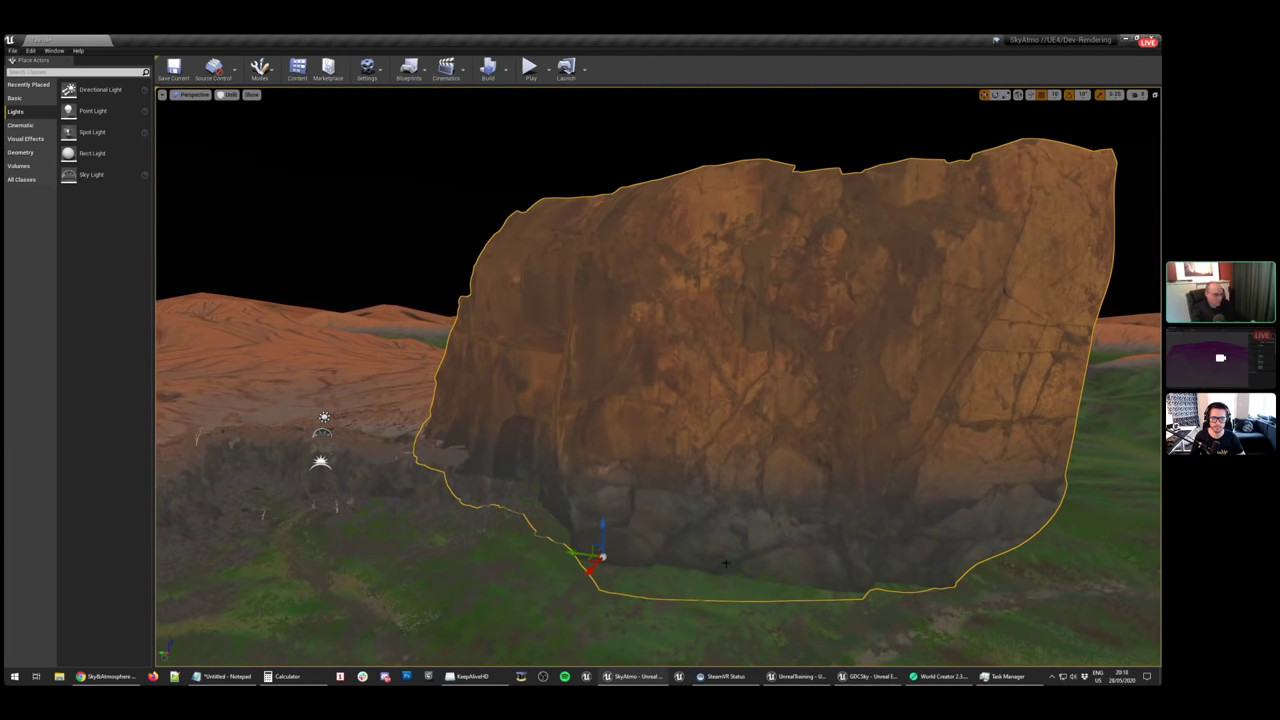
# Switch the viewport back to Lit view and examine the assembled cliff wall from several distances
pyautogui.moveTo(658, 377); pyautogui.dragTo(430, 455, button='right')
pyautogui.moveTo(613, 402); pyautogui.dragTo(415, 398, button='right')
pyautogui.moveTo(716, 443); pyautogui.dragTo(575, 445, button='right')
pyautogui.hotkey('alt', '4')
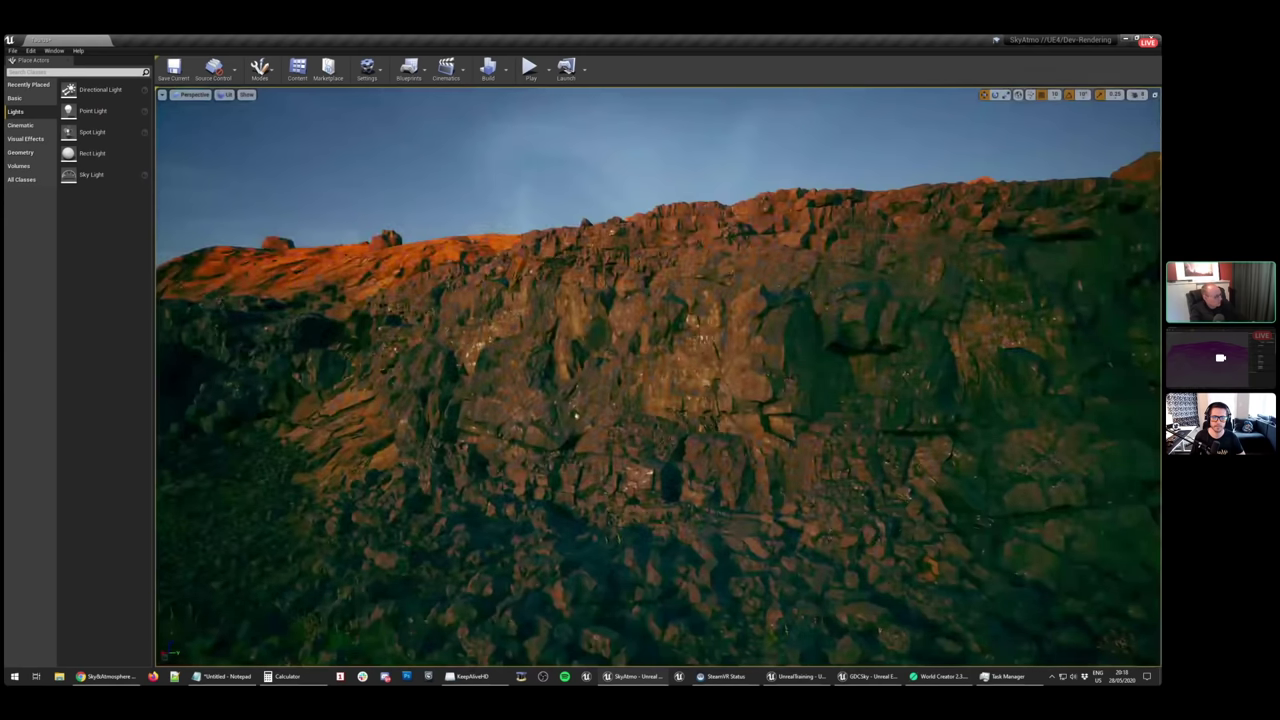
pyautogui.moveTo(715, 425); pyautogui.dragTo(790, 400, button='right')
pyautogui.moveTo(756, 215); pyautogui.dragTo(789, 165, button='right')
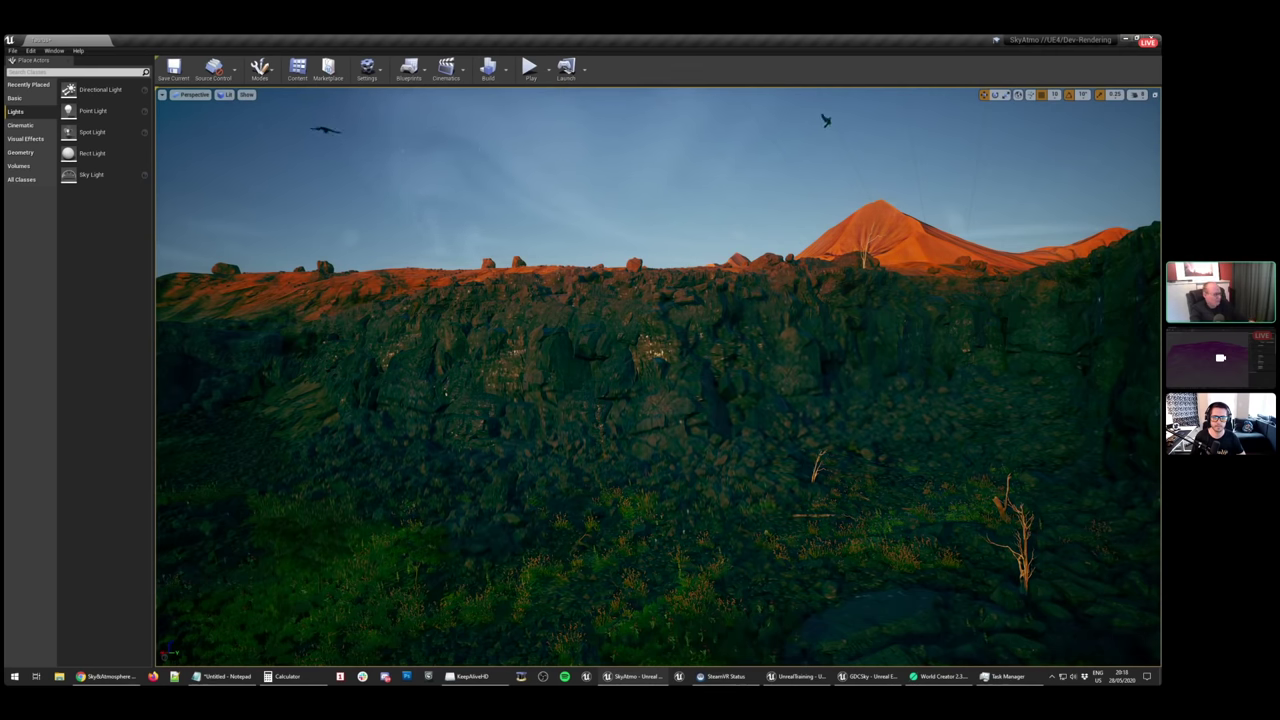
# Open the pulled-out rock's material instance and its parent material M_TaurusWorldMaster, and enlarge the editor window to full size
pyautogui.moveTo(657, 376); pyautogui.dragTo(985, 375, button='right')
pyautogui.moveTo(830, 114); pyautogui.dragTo(830, 114, button='right')
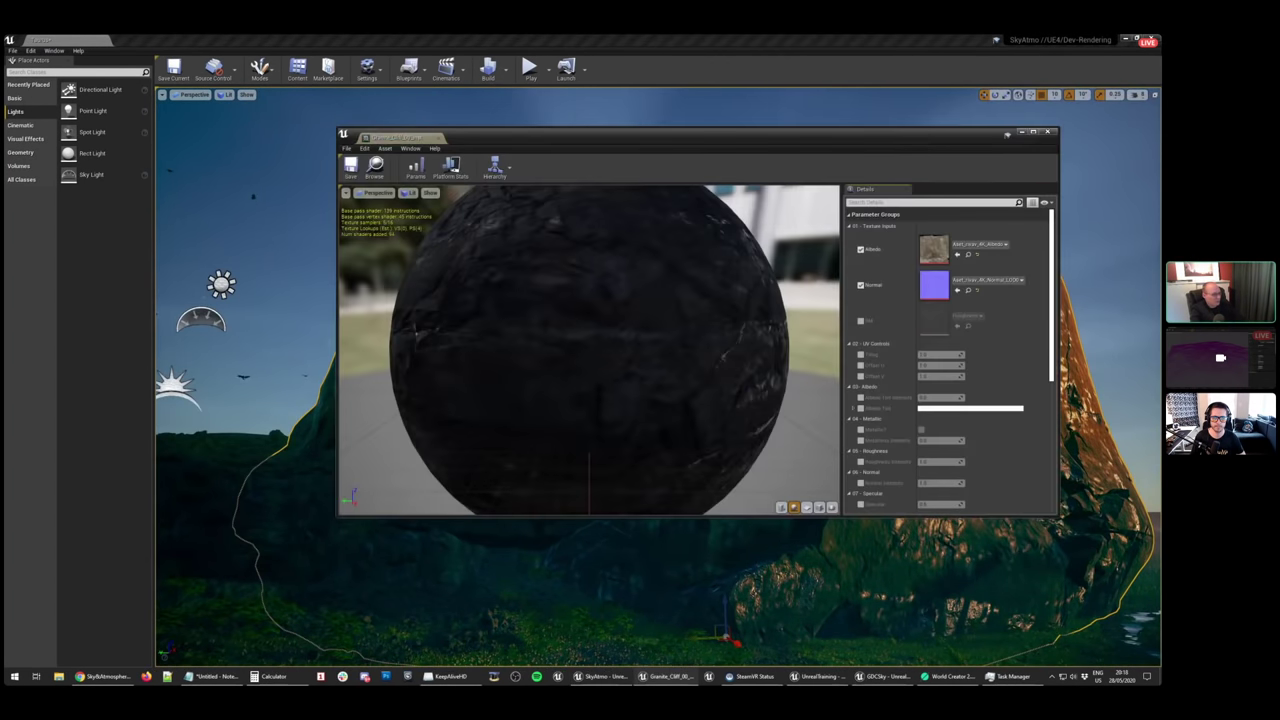
pyautogui.scroll(-4, 889, 350)
pyautogui.scroll(-3, 893, 362)
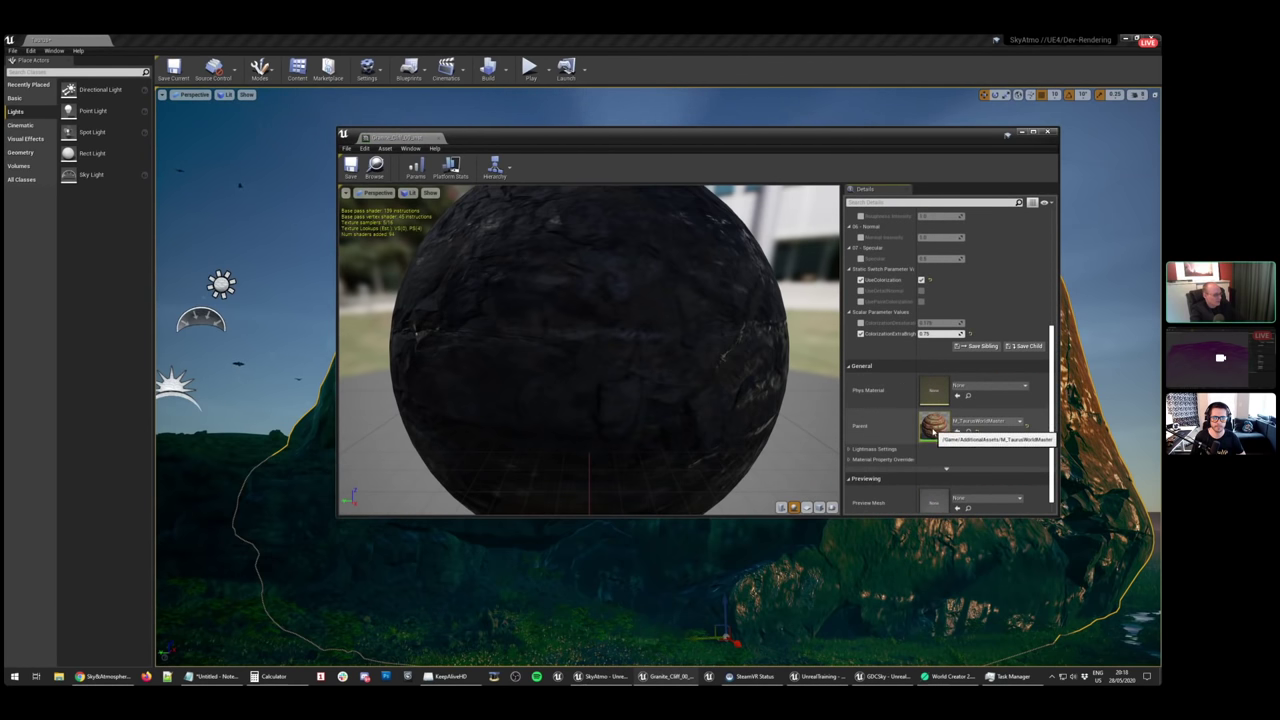
pyautogui.doubleClick(933, 426)
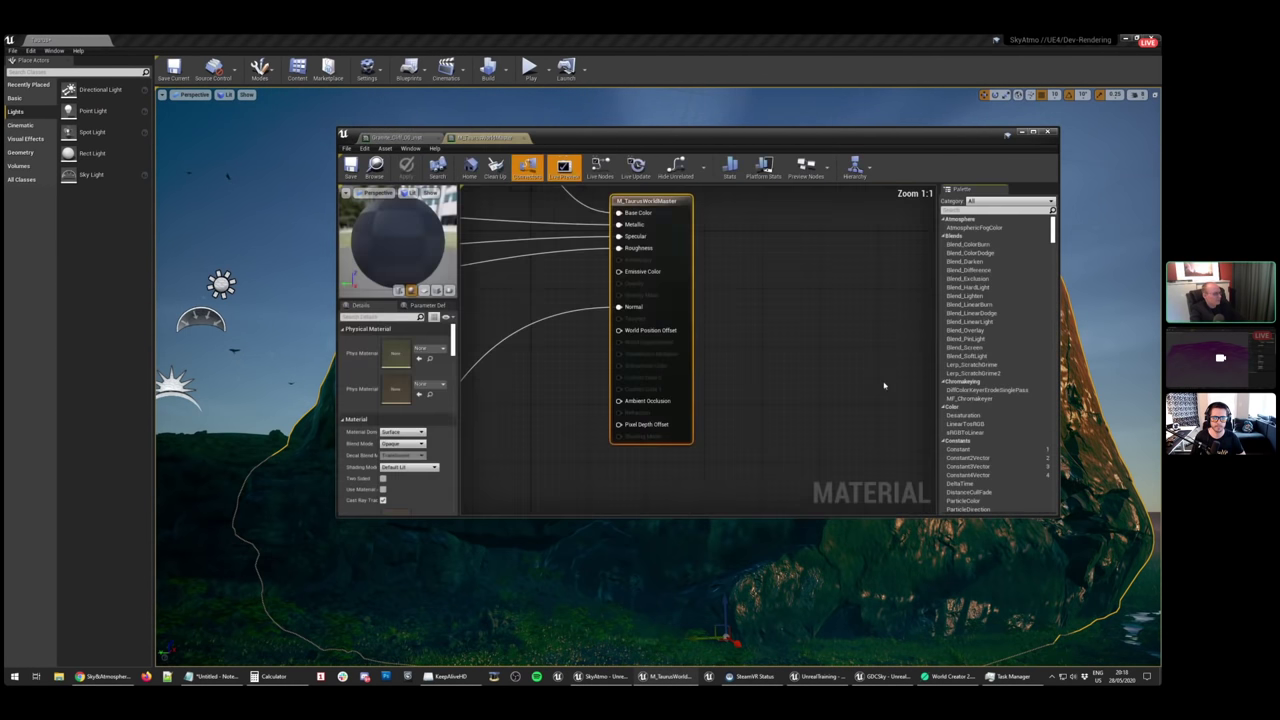
pyautogui.doubleClick(667, 139)
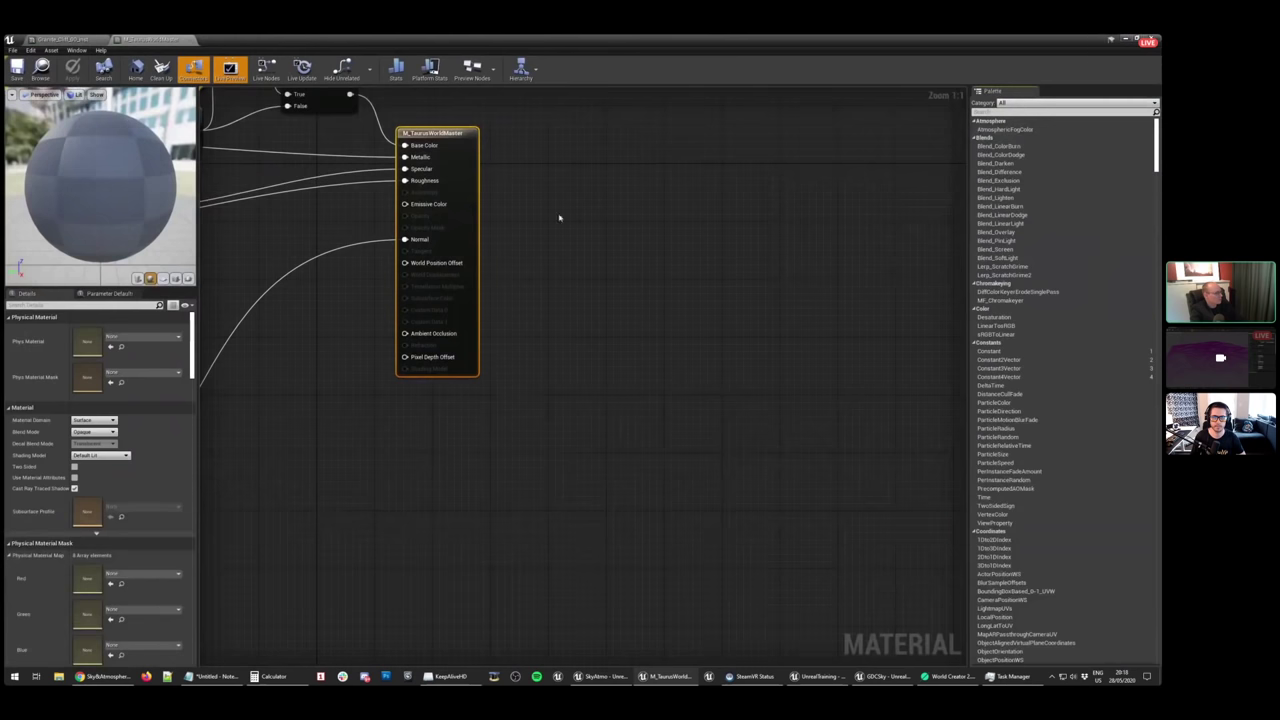
# Find the colorization nodes feeding Base Color and open the MF_RockColorization material function
pyautogui.moveTo(560, 217); pyautogui.dragTo(929, 430, button='right')
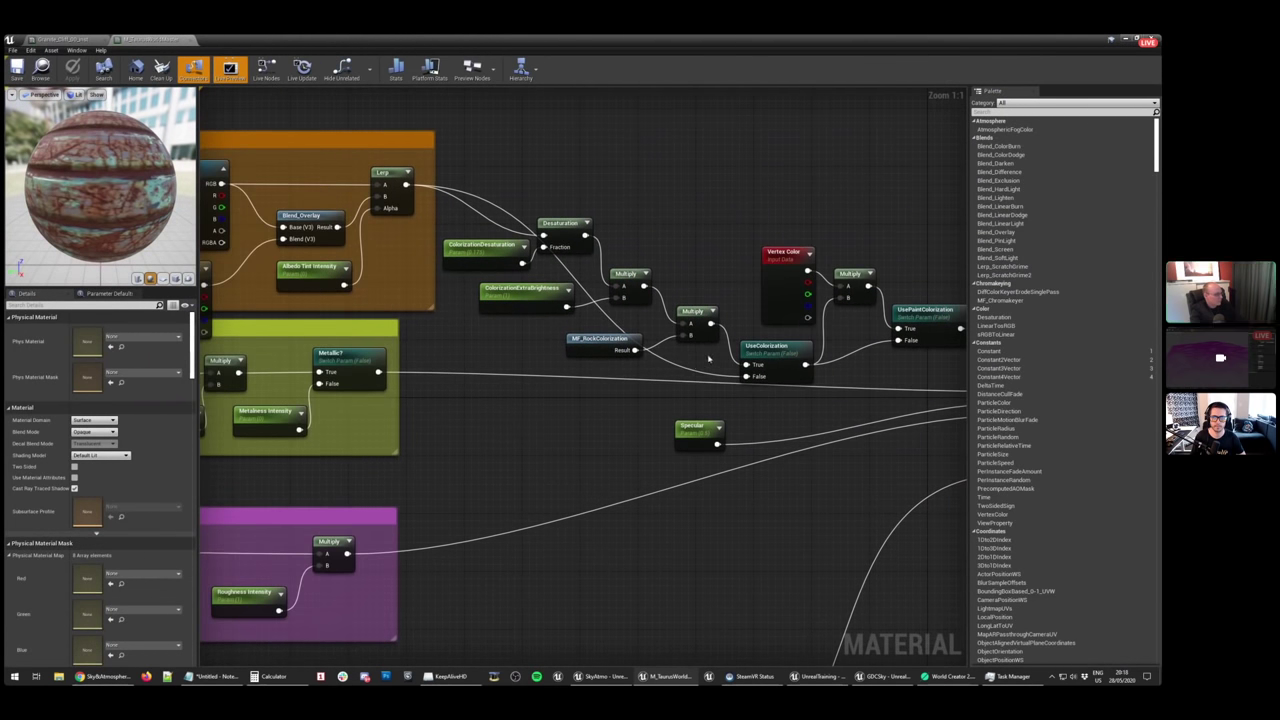
pyautogui.moveTo(578, 400); pyautogui.dragTo(751, 257)
pyautogui.click(628, 374)
pyautogui.doubleClick(576, 346)
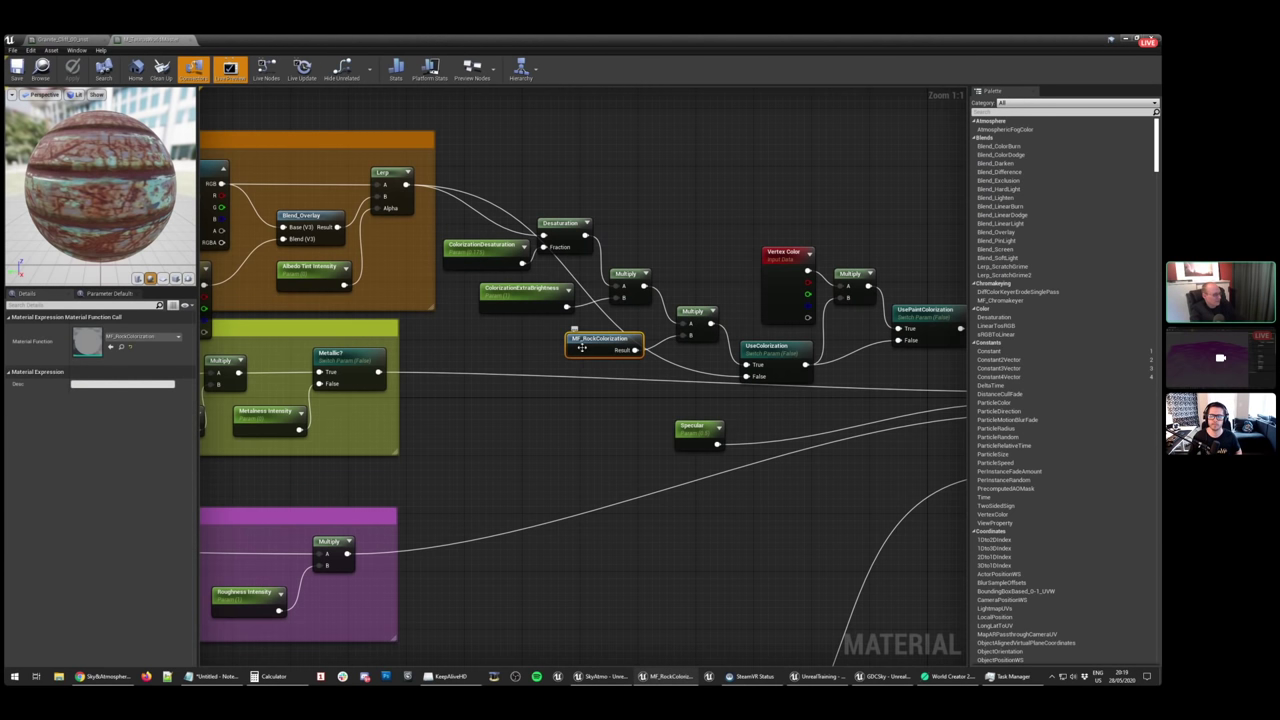
# Examine the Absolute World Position chain and the constant-driven Divide and Multiply nodes in MF_RockColorization
pyautogui.moveTo(296, 464); pyautogui.dragTo(611, 443, button='right')
pyautogui.moveTo(512, 451); pyautogui.dragTo(779, 437, button='right')
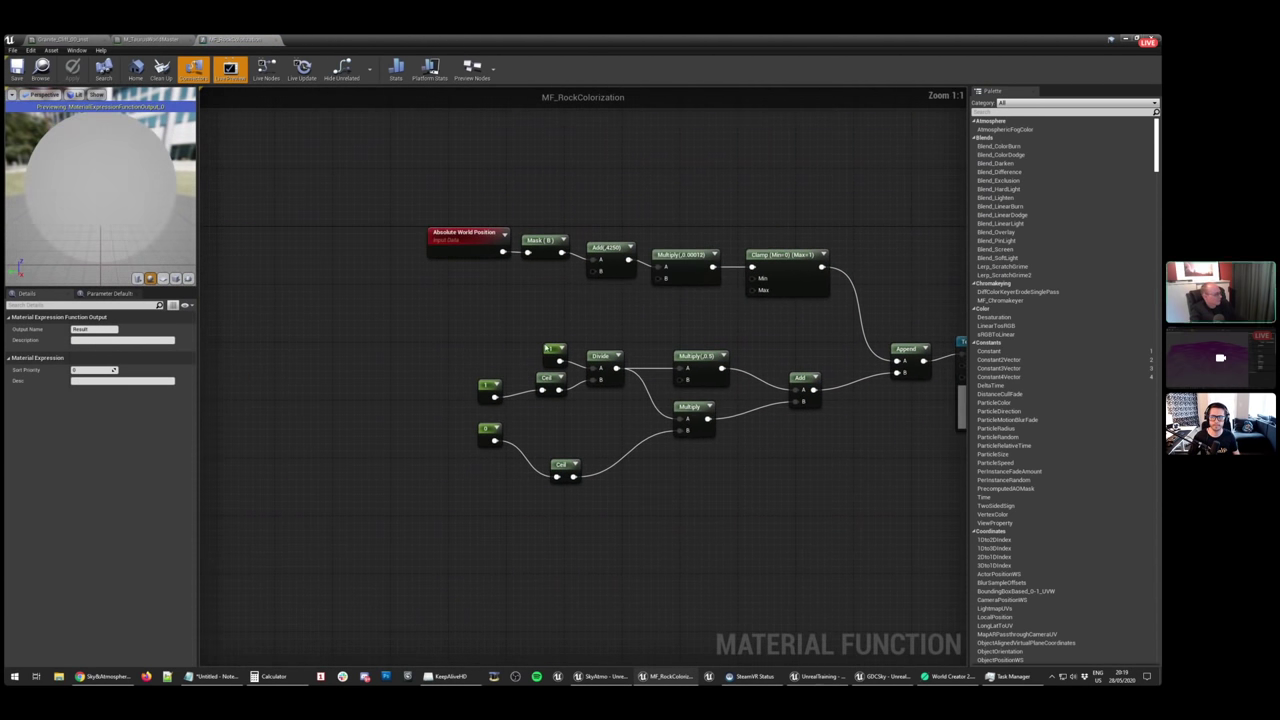
pyautogui.moveTo(524, 372); pyautogui.dragTo(440, 323, button='right')
pyautogui.moveTo(368, 300); pyautogui.dragTo(663, 414)
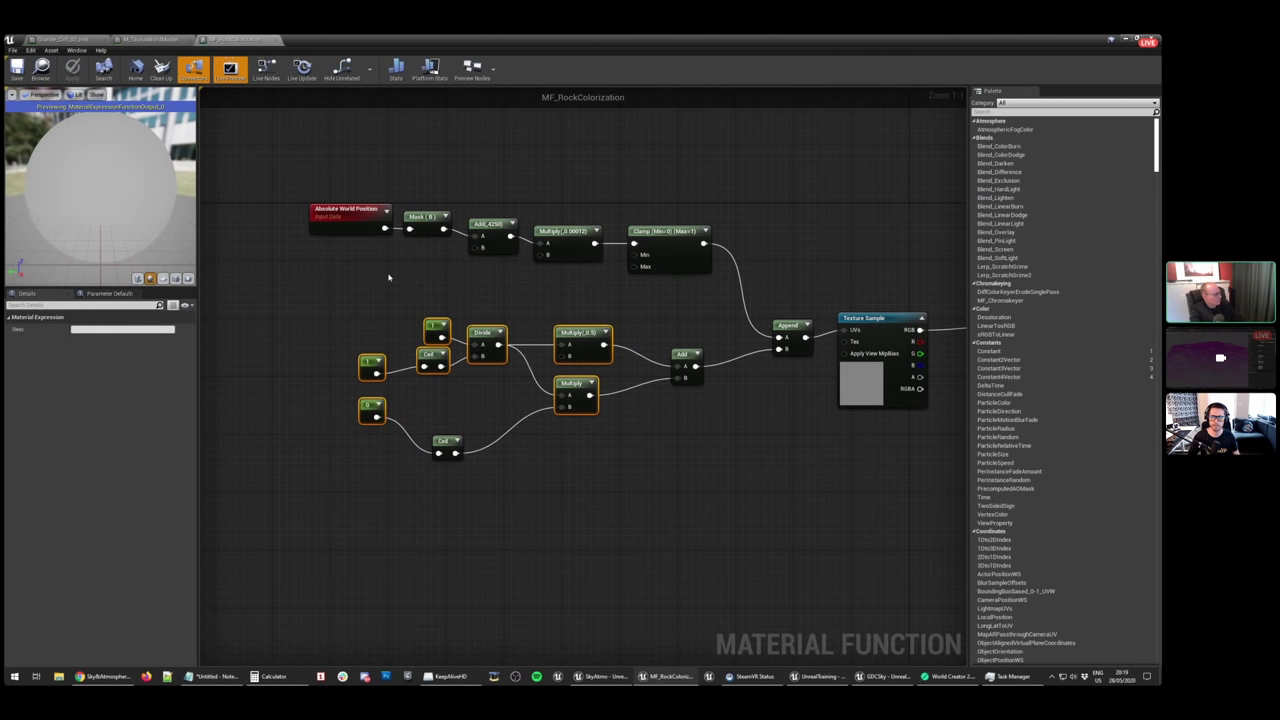
pyautogui.click(350, 228)
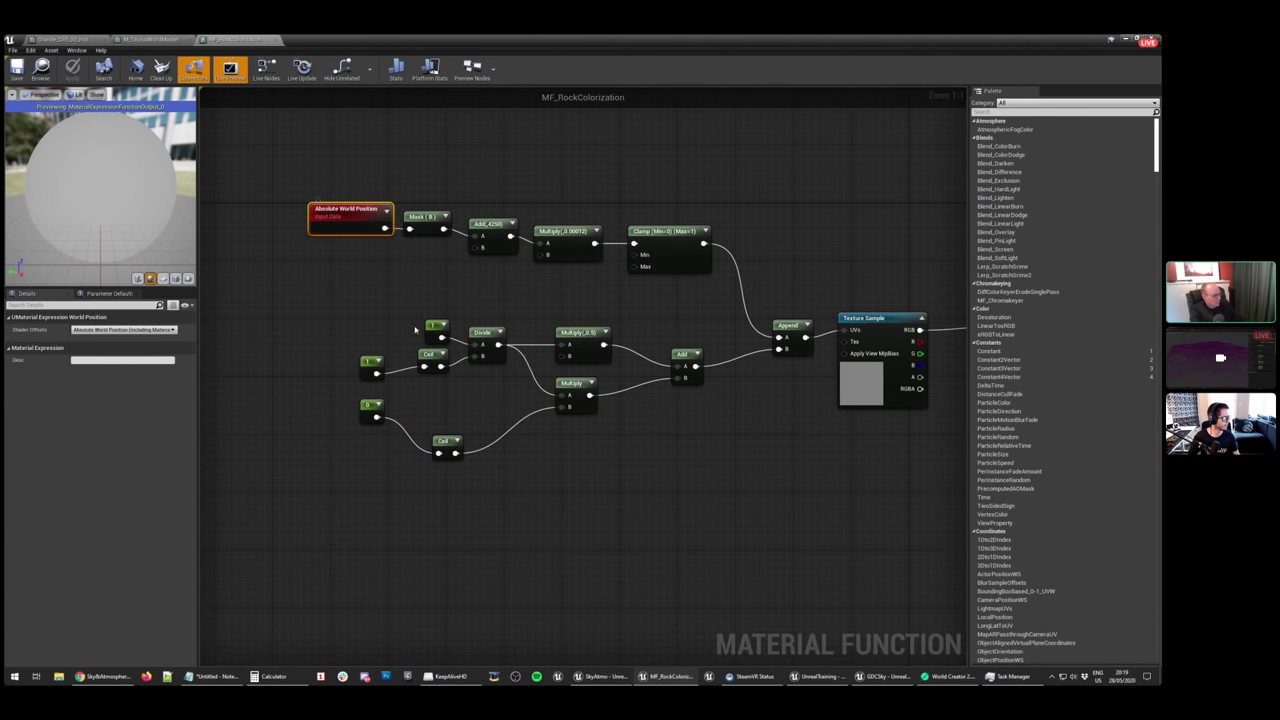
pyautogui.moveTo(345, 308); pyautogui.dragTo(723, 471)
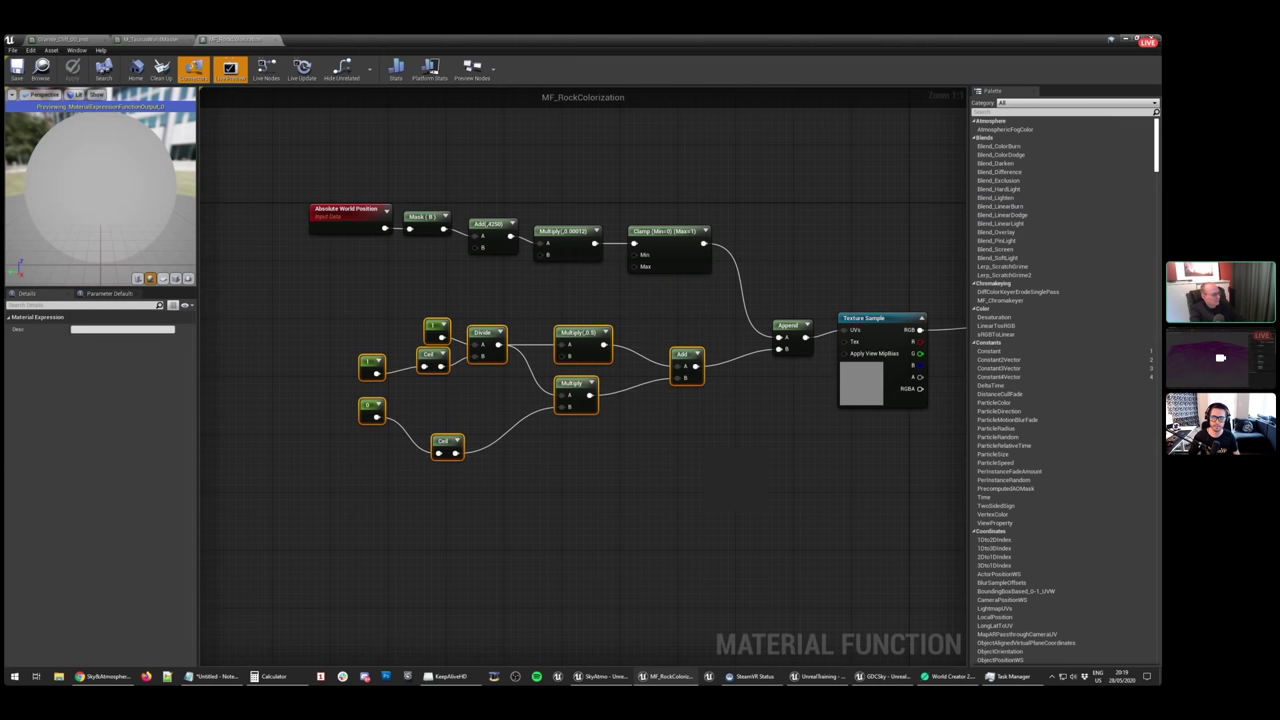
pyautogui.moveTo(500, 410); pyautogui.dragTo(394, 401, button='right')
# Inspect the ColorizationGradient texture used by the Texture Sample node and close its editor
pyautogui.click(768, 345)
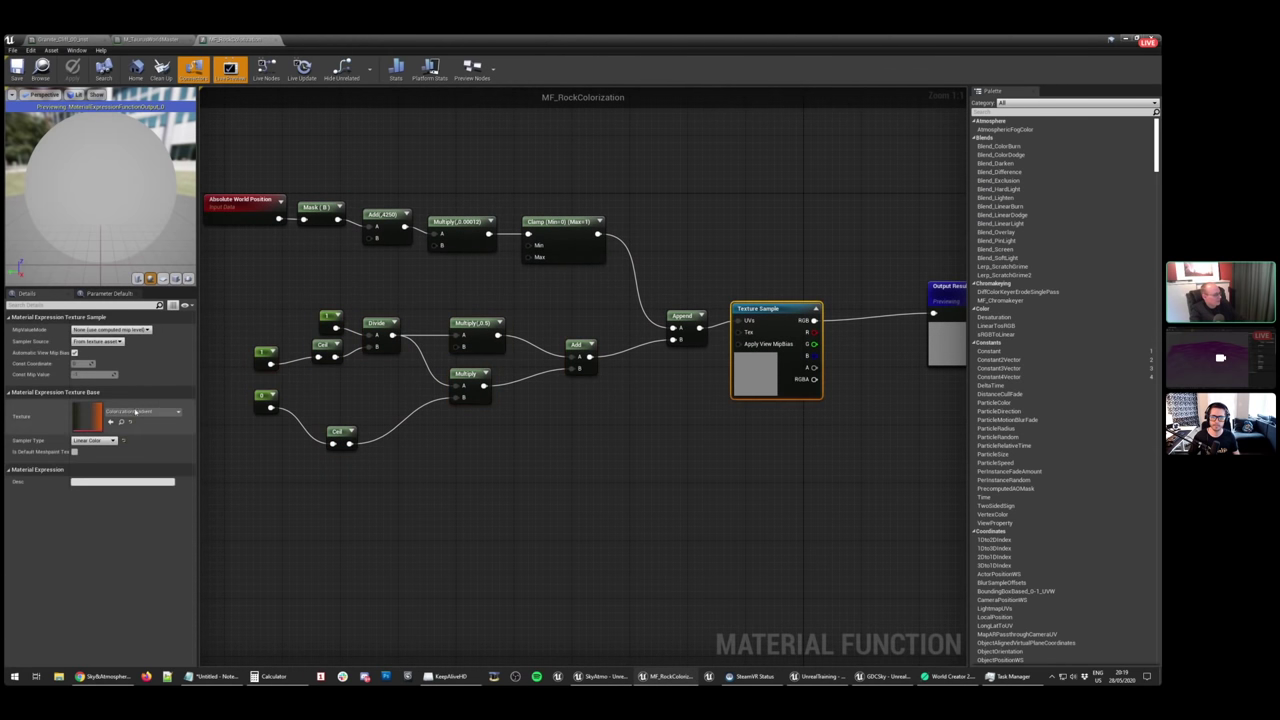
pyautogui.doubleClick(98, 416)
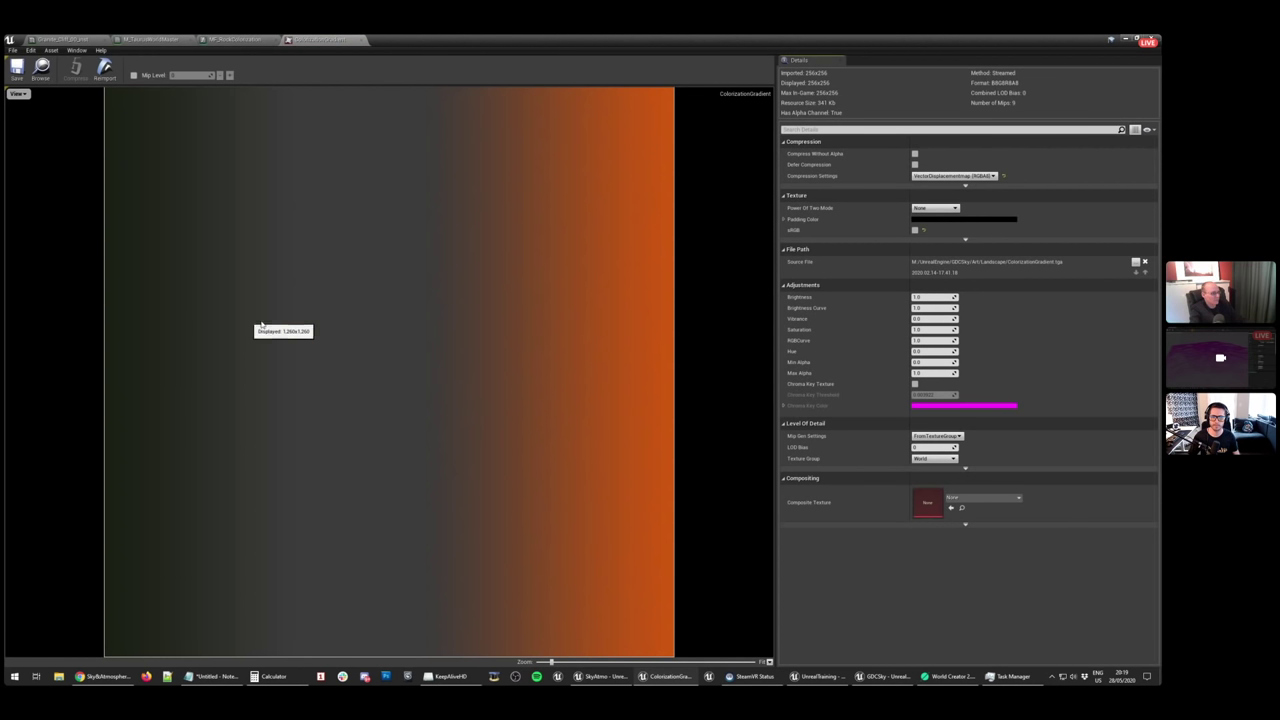
pyautogui.click(340, 39)
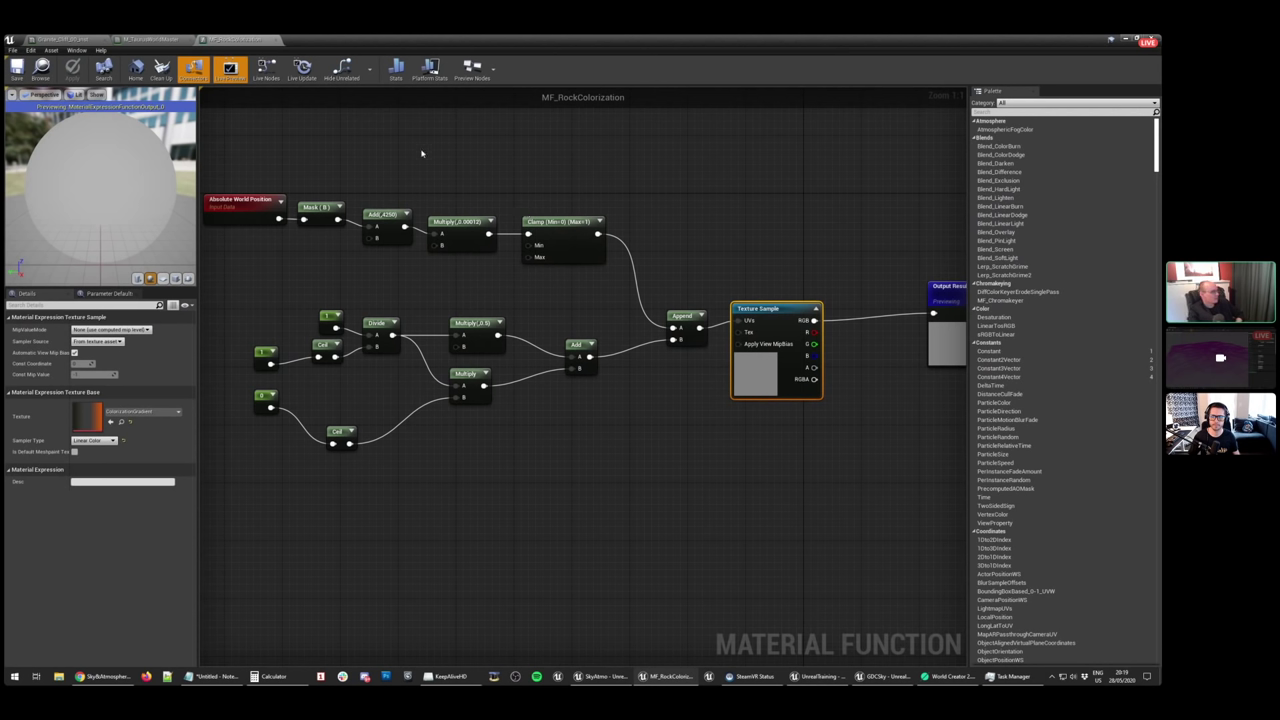
# Restore the editor window's smaller size and close the MF_RockColorization, M_TaurusWorldMaster and rock material instance editors
pyautogui.doubleClick(415, 46)
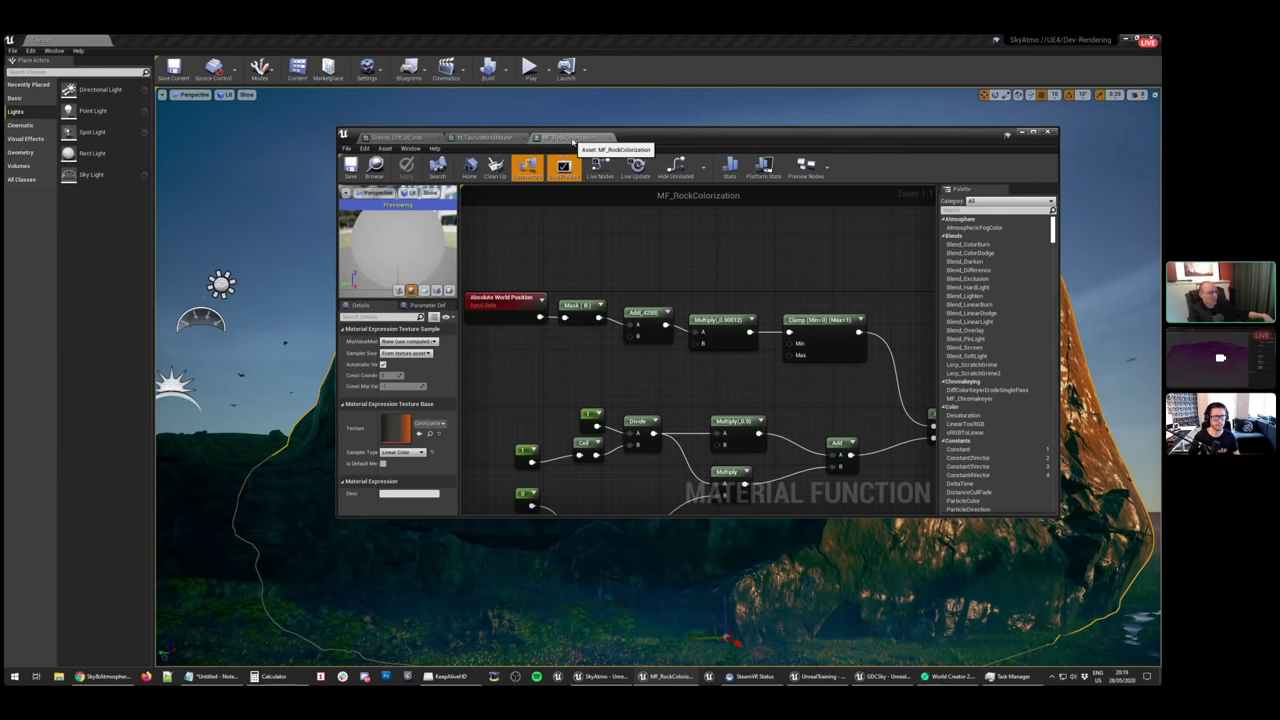
pyautogui.click(495, 138)
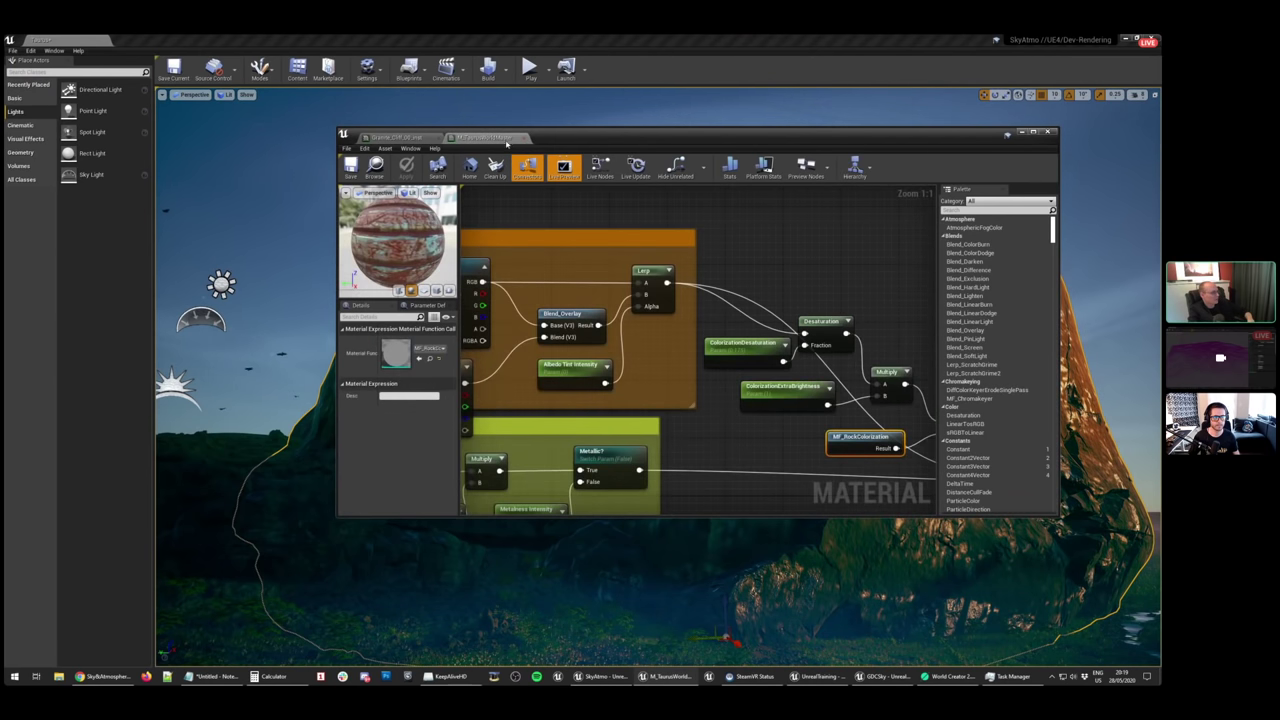
pyautogui.middleClick(499, 141)
pyautogui.middleClick(397, 138)
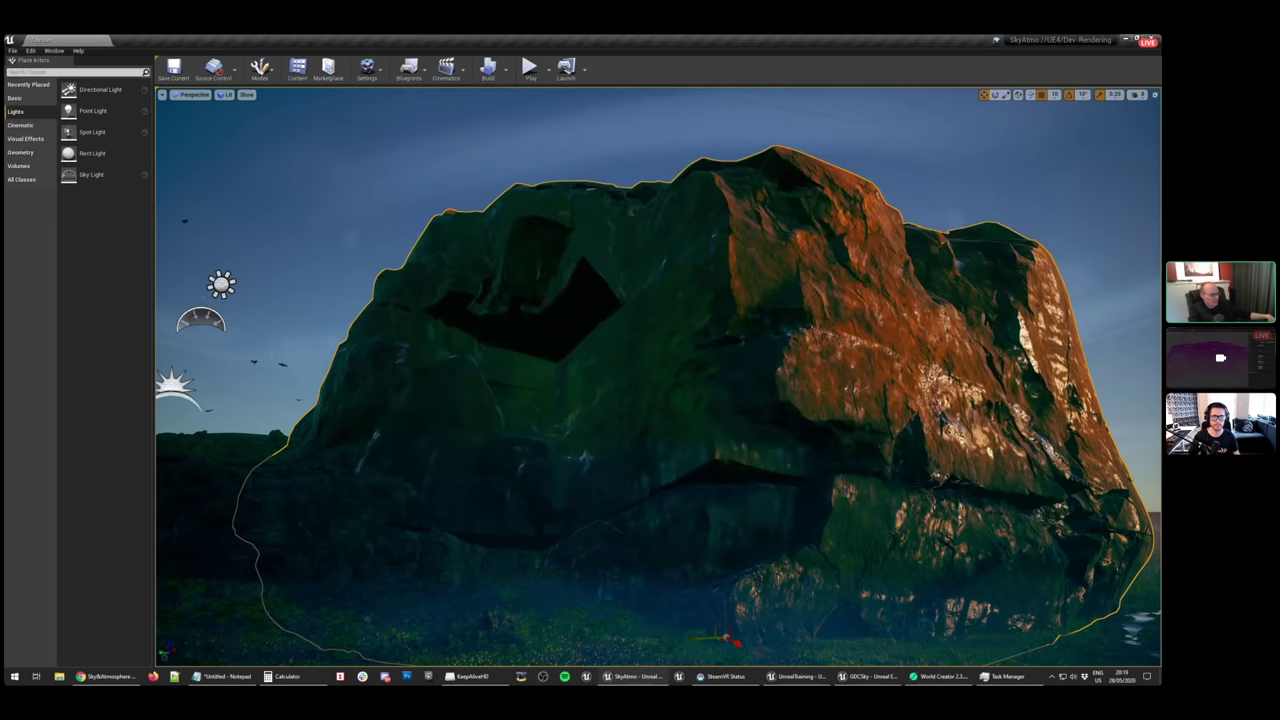
# Delete the large rock mesh standing on the grassland
pyautogui.moveTo(397, 140); pyautogui.dragTo(420, 180, button='right')
pyautogui.press('s')
pyautogui.press('w')
pyautogui.moveTo(438, 489); pyautogui.dragTo(438, 350, button='right')
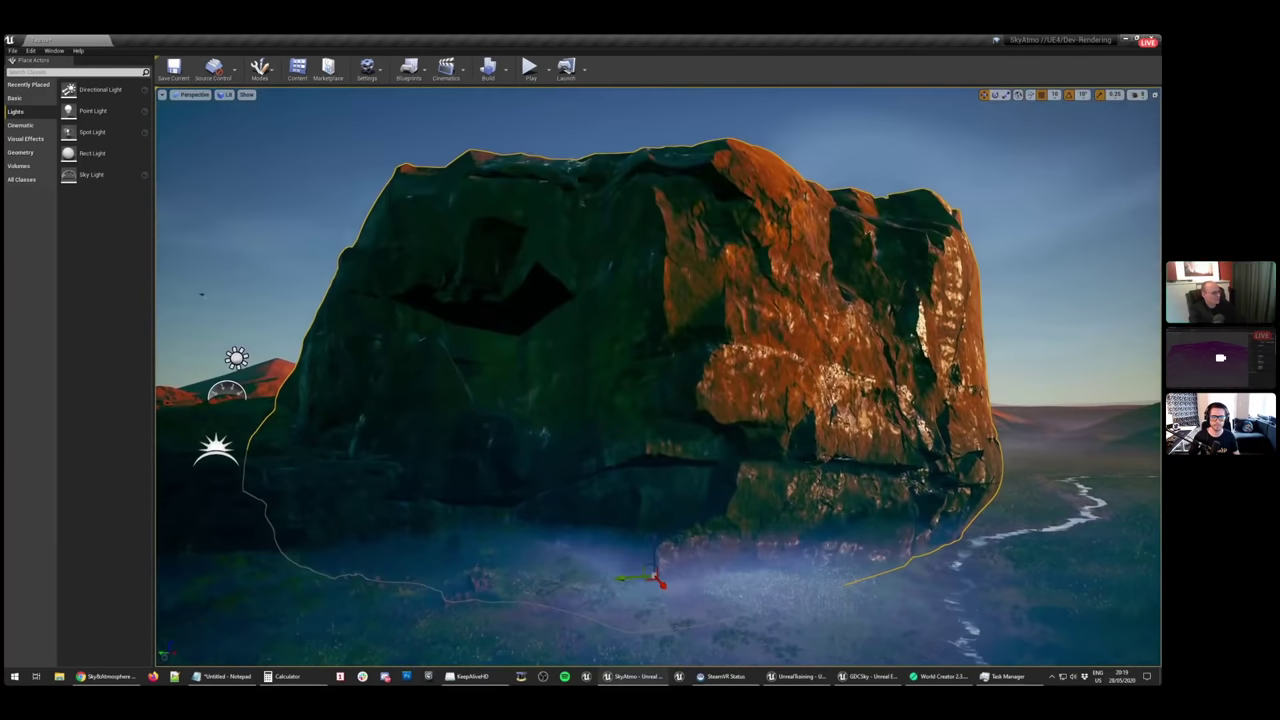
pyautogui.press('Delete')
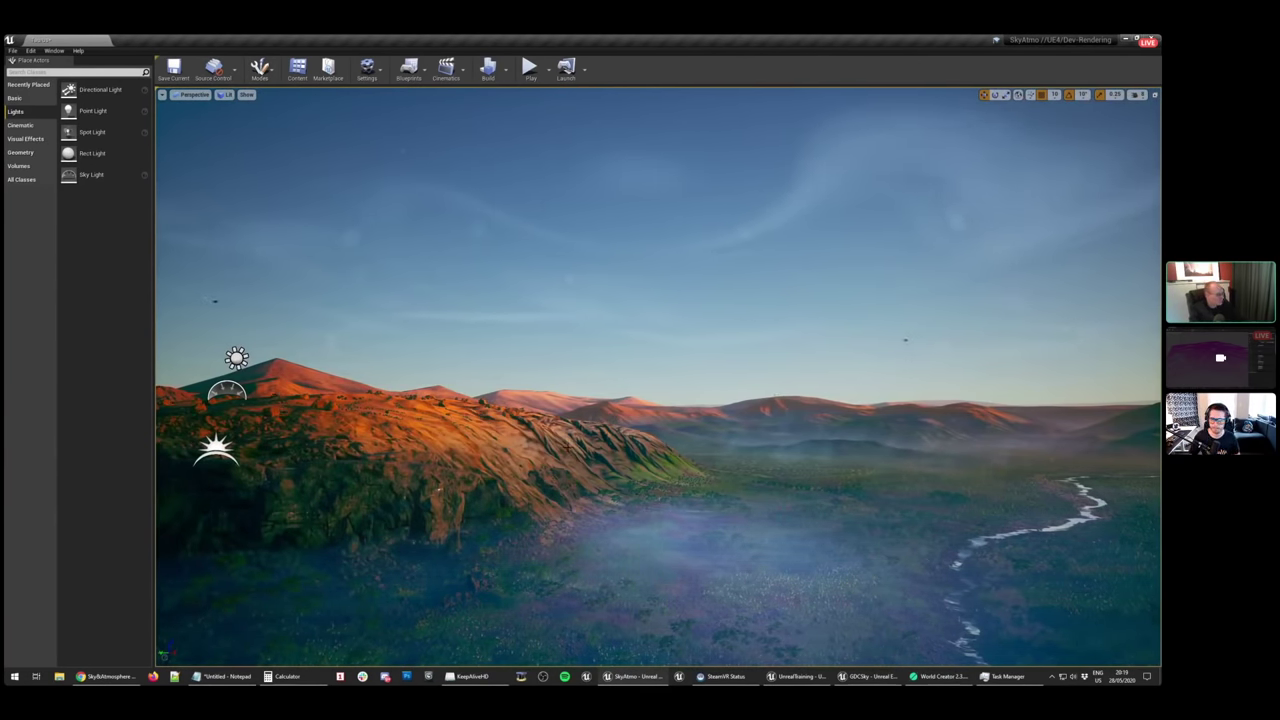
# Survey the cliff and the wide landscape, and select the distant landscape mesh along the horizon
pyautogui.moveTo(568, 448); pyautogui.dragTo(310, 500, button='right')
pyautogui.press('w')
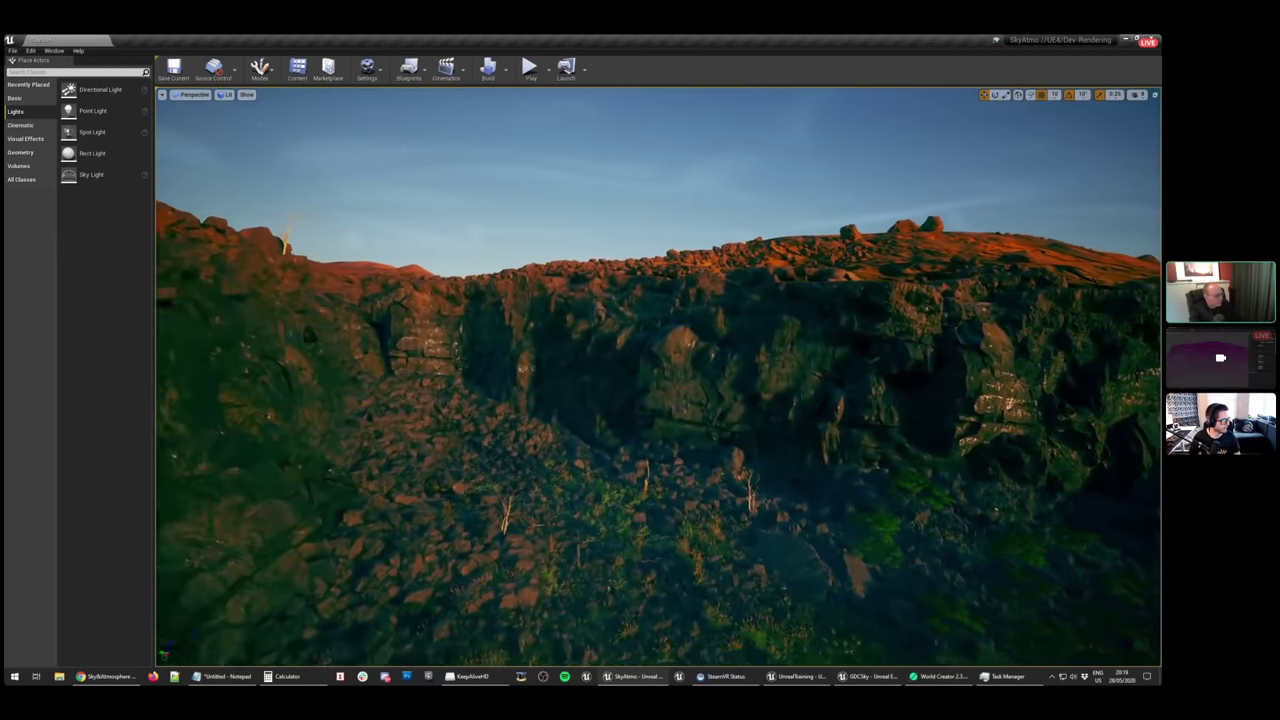
pyautogui.moveTo(630, 345); pyautogui.dragTo(625, 340, button='right')
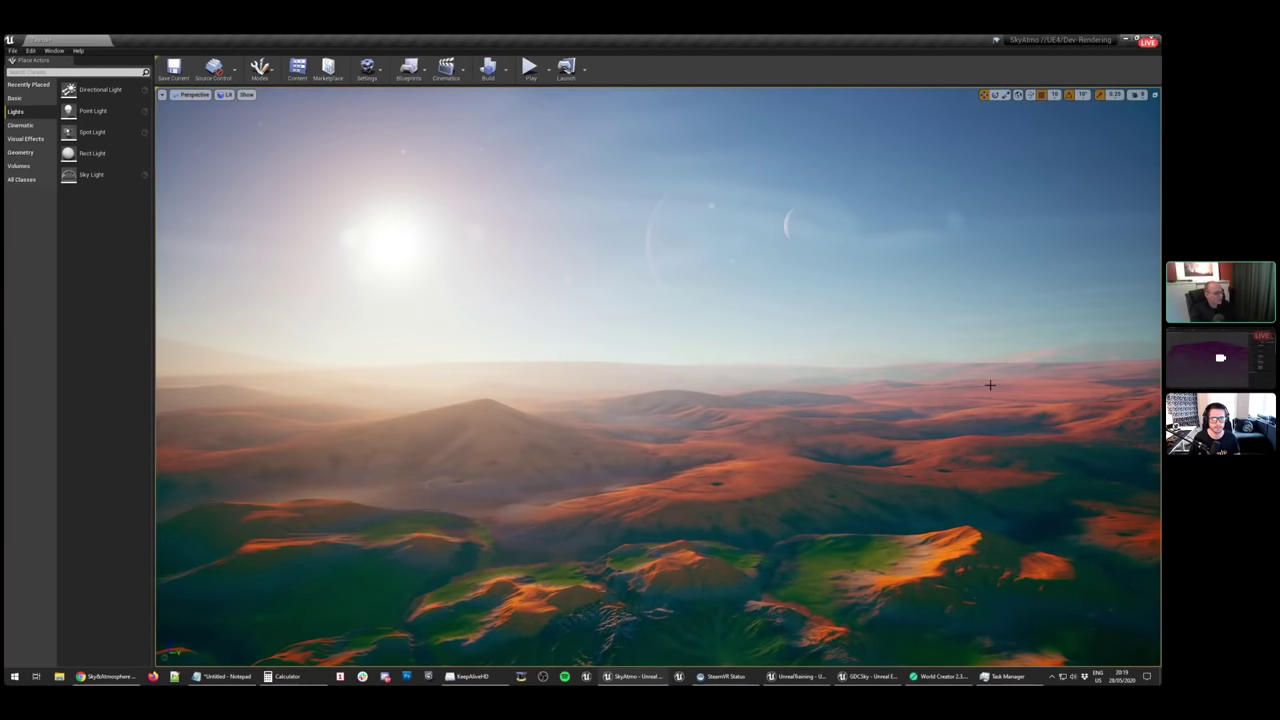
pyautogui.click(935, 372)
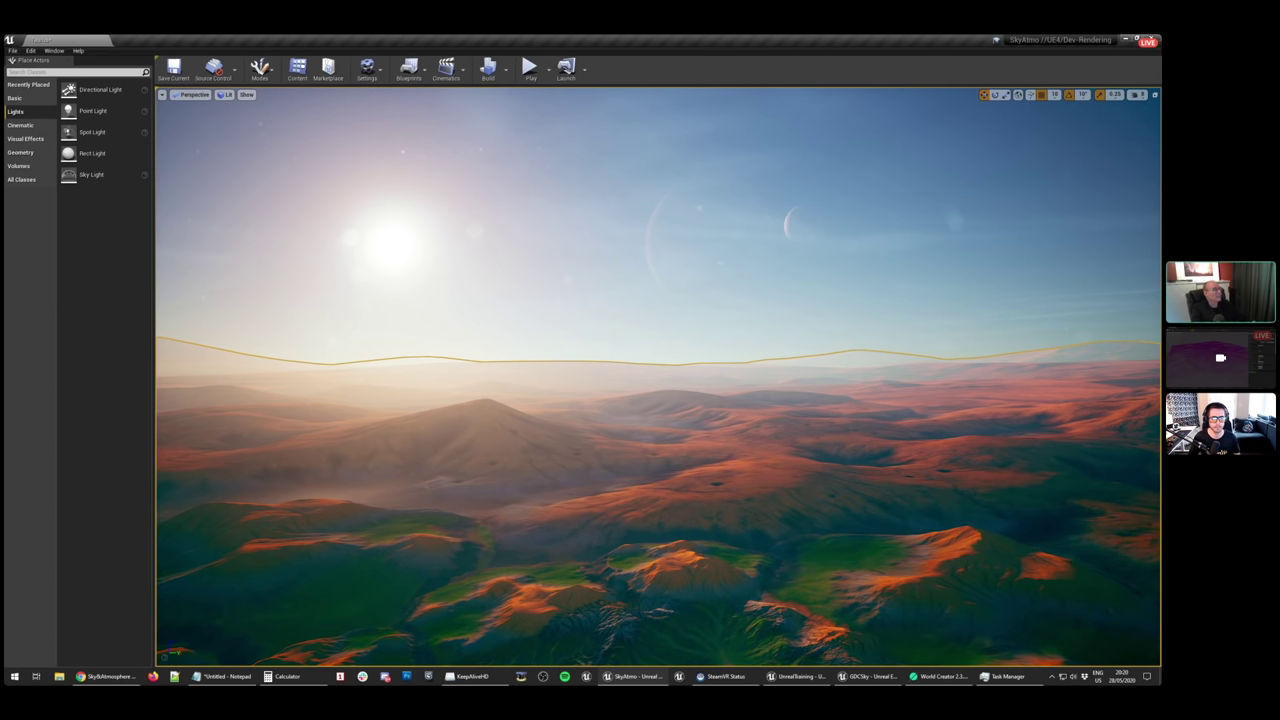
# View the planet from space and select the very distant landscape tile on its curved surface
pyautogui.moveTo(887, 360); pyautogui.dragTo(548, 326, button='right')
pyautogui.press('s')
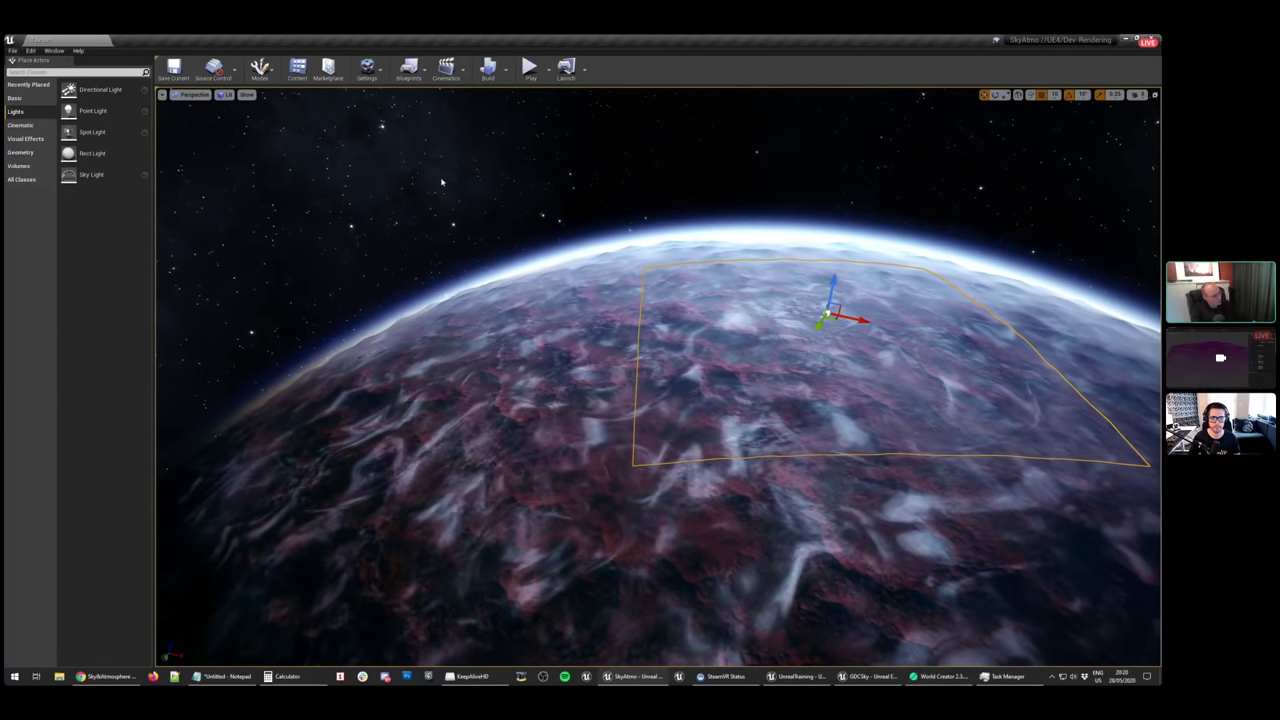
pyautogui.moveTo(548, 326); pyautogui.dragTo(355, 310, button='right')
pyautogui.click(405, 398)
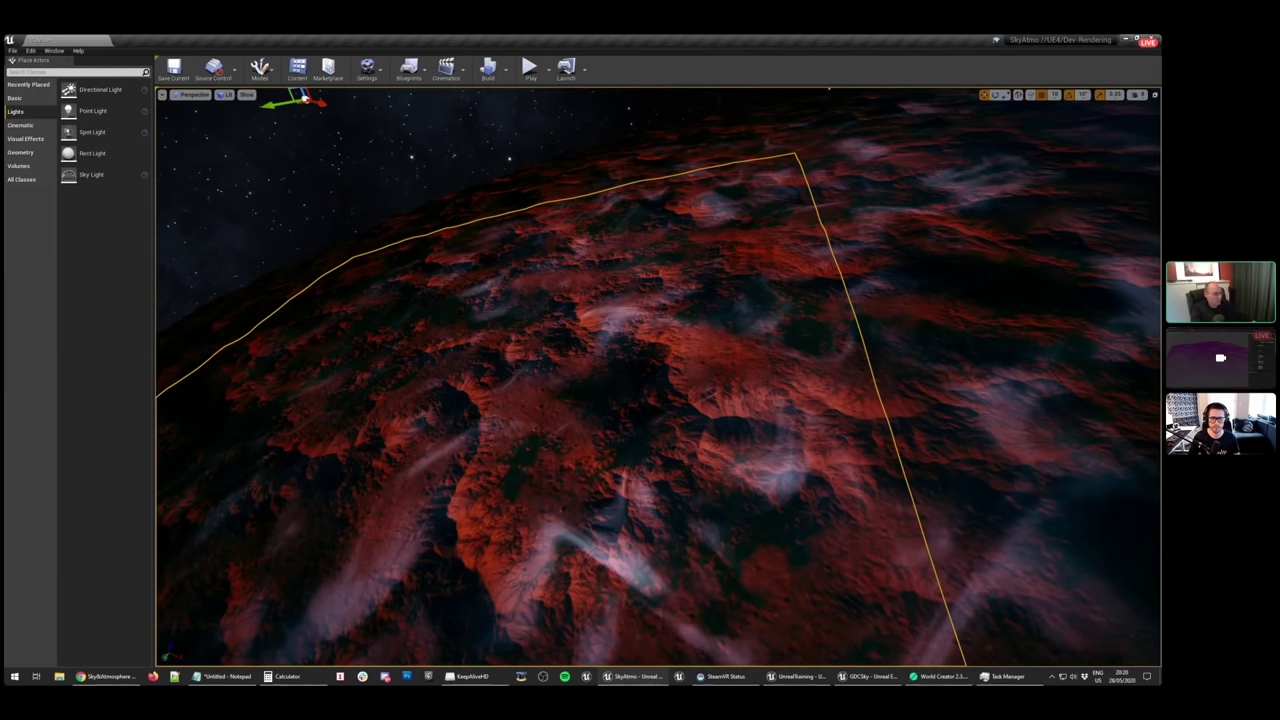
pyautogui.moveTo(392, 238); pyautogui.dragTo(345, 295, button='right')
pyautogui.moveTo(530, 285); pyautogui.dragTo(446, 404, button='right')
# Search the very distant landscape mesh's details for "bound", inspect its Bounds Scale, and move the details window out of the way
pyautogui.moveTo(1160, 80); pyautogui.dragTo(1045, 80)
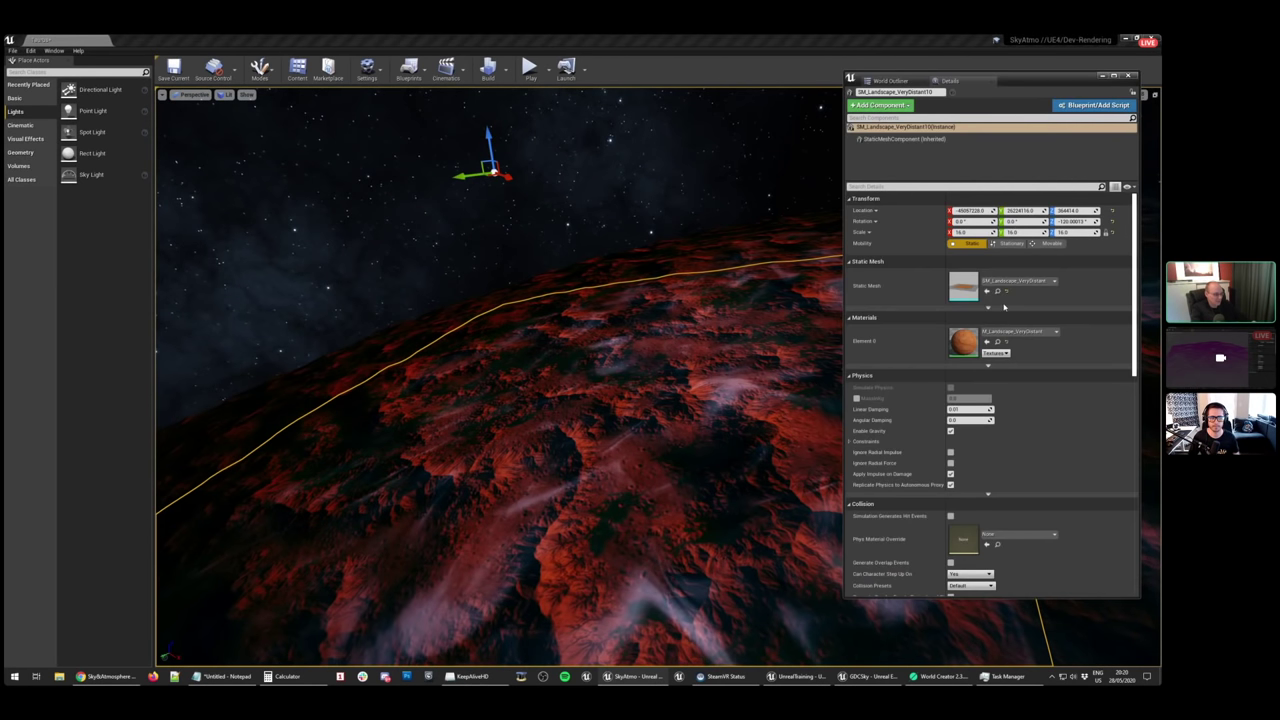
pyautogui.scroll(-3, 1069, 408)
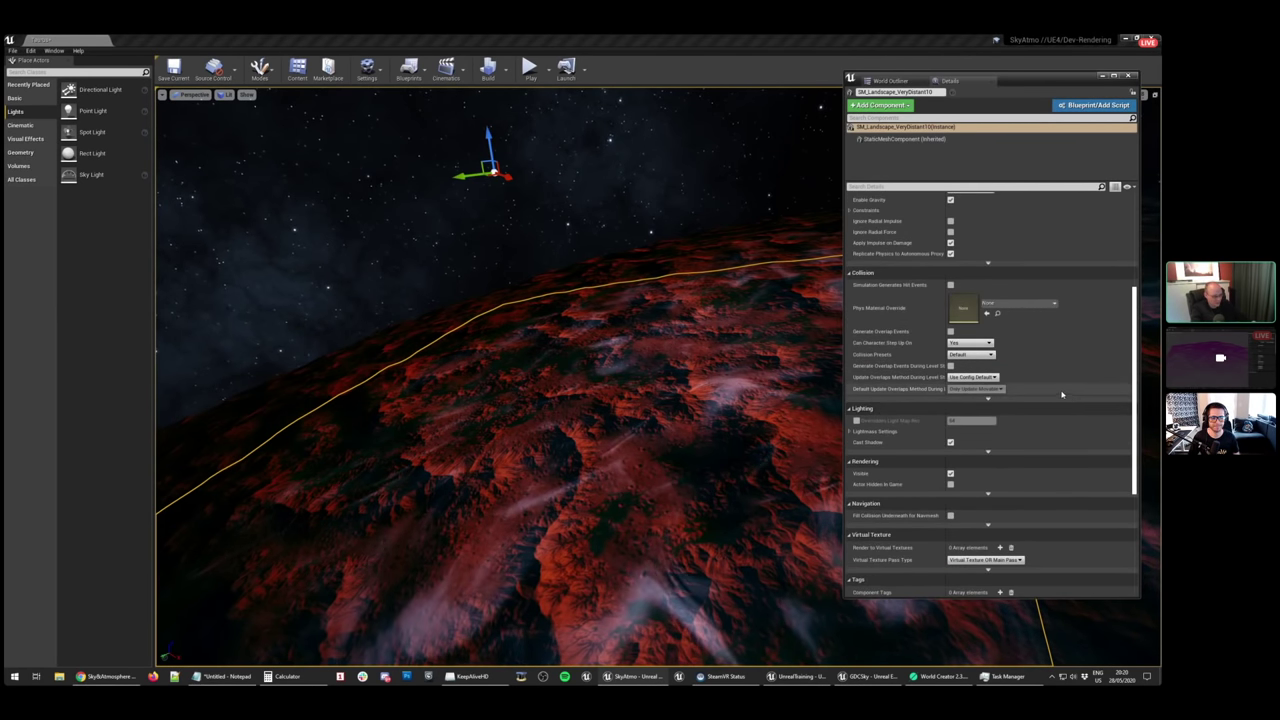
pyautogui.scroll(-5, 1069, 408)
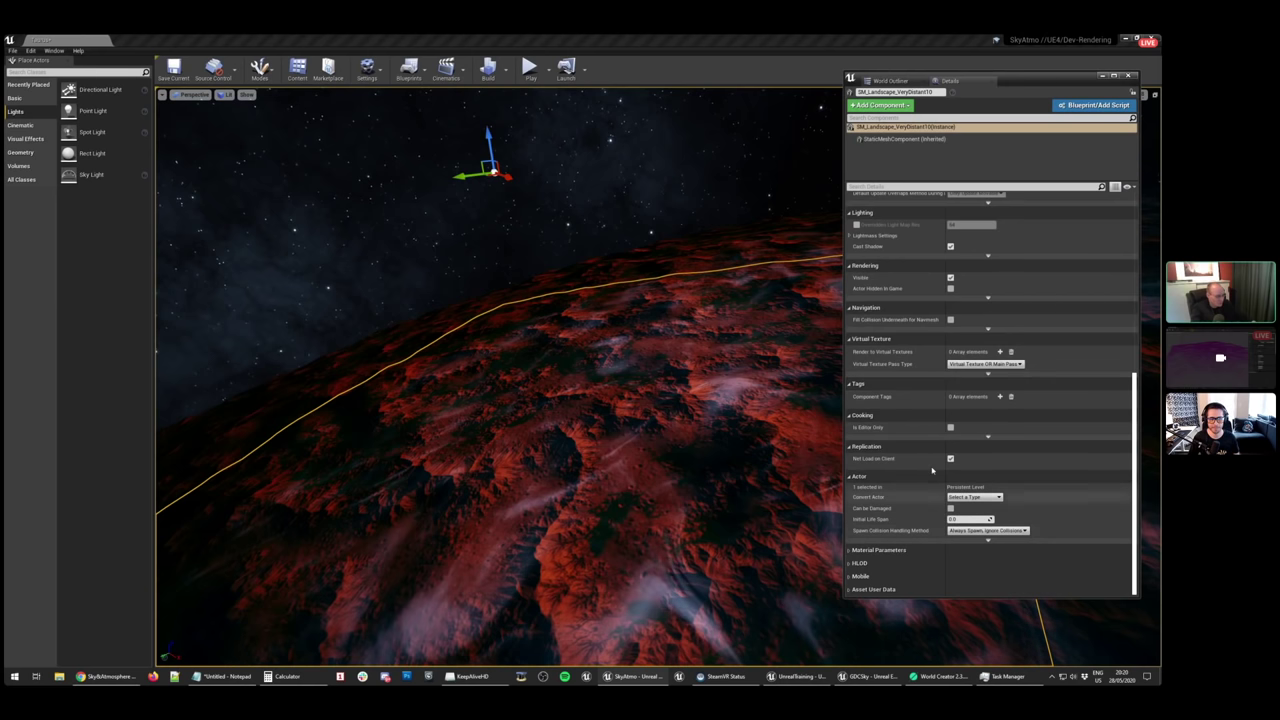
pyautogui.click(892, 186)
pyautogui.write('bound')
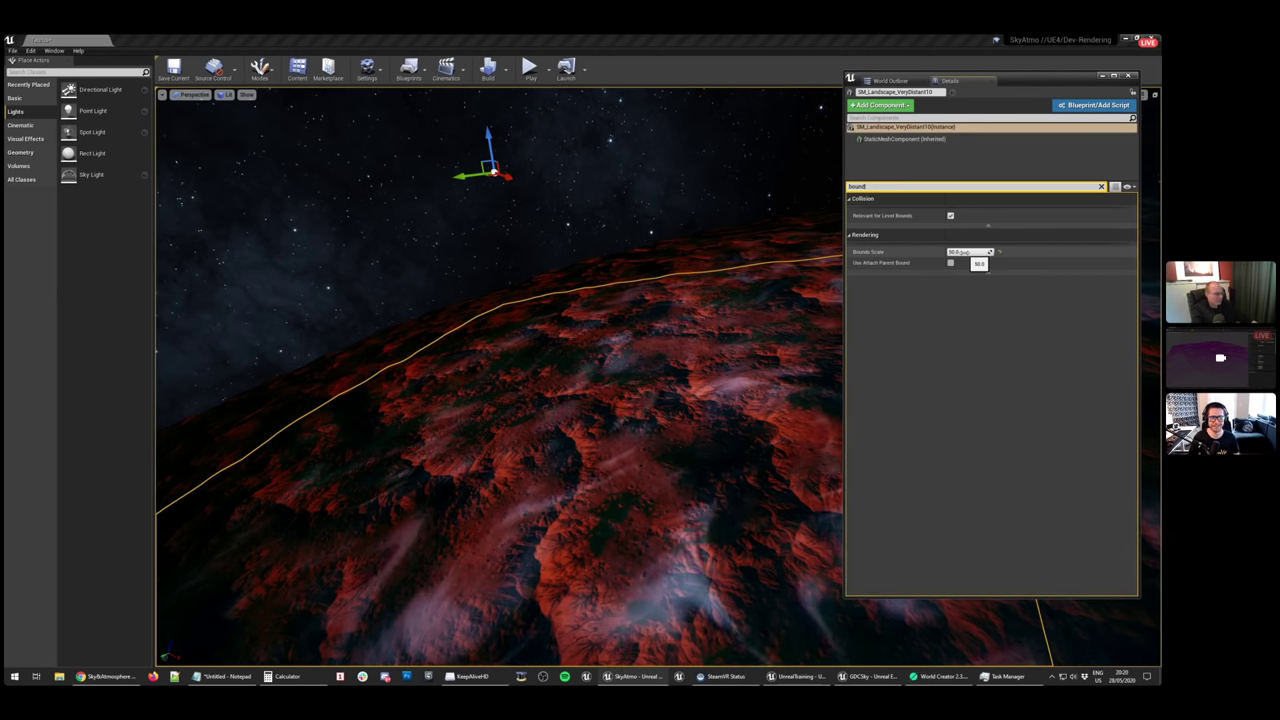
pyautogui.moveTo(706, 578); pyautogui.dragTo(800, 548, button='right')
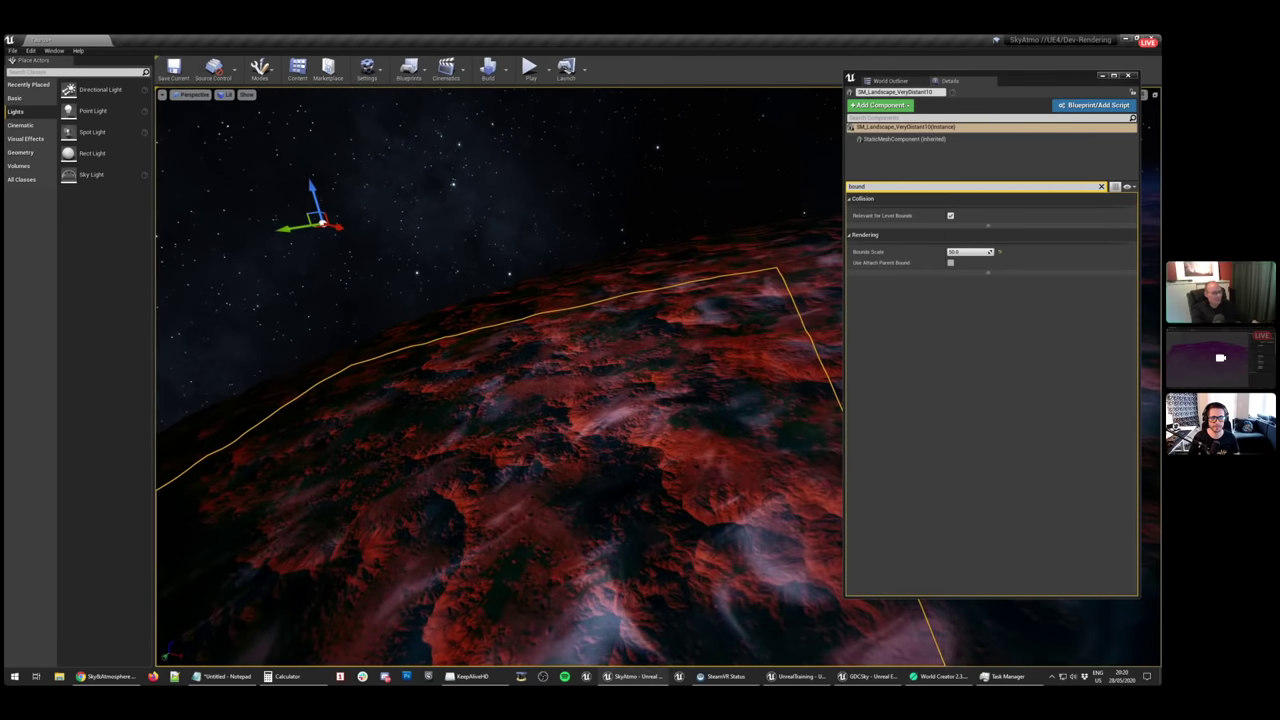
pyautogui.moveTo(1038, 82); pyautogui.dragTo(983, 80)
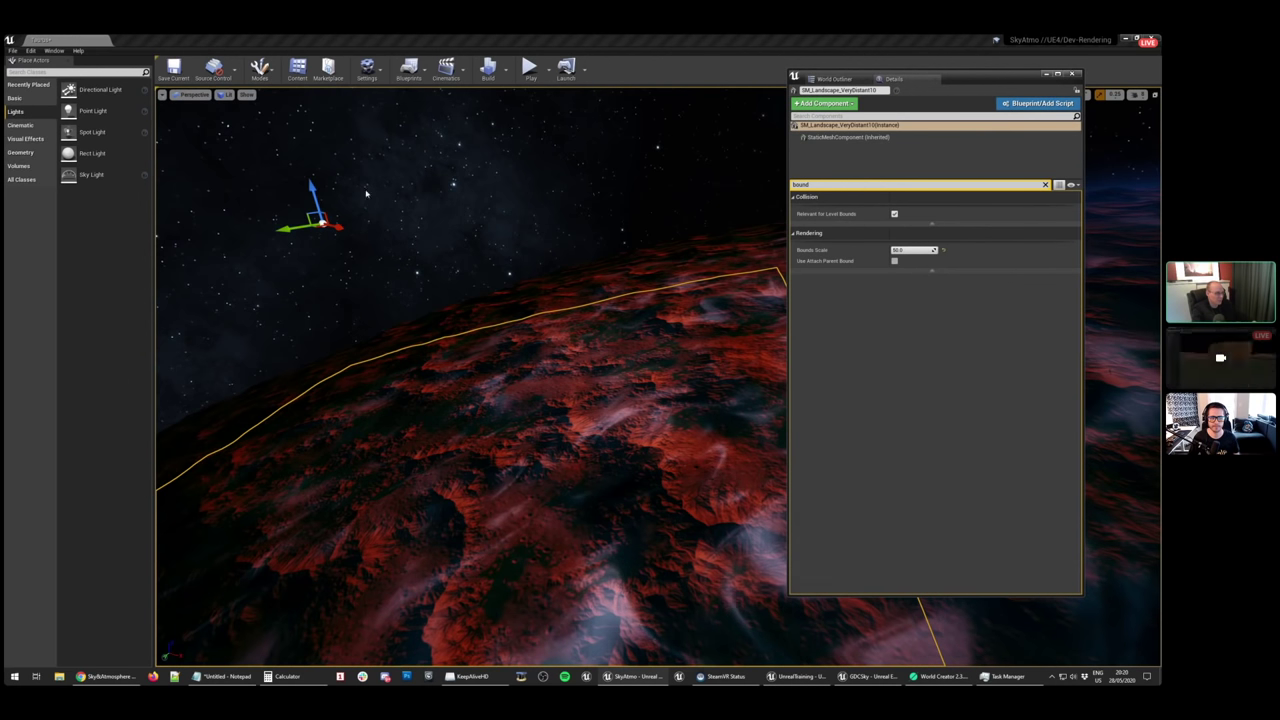
pyautogui.moveTo(977, 80); pyautogui.dragTo(1160, 76)
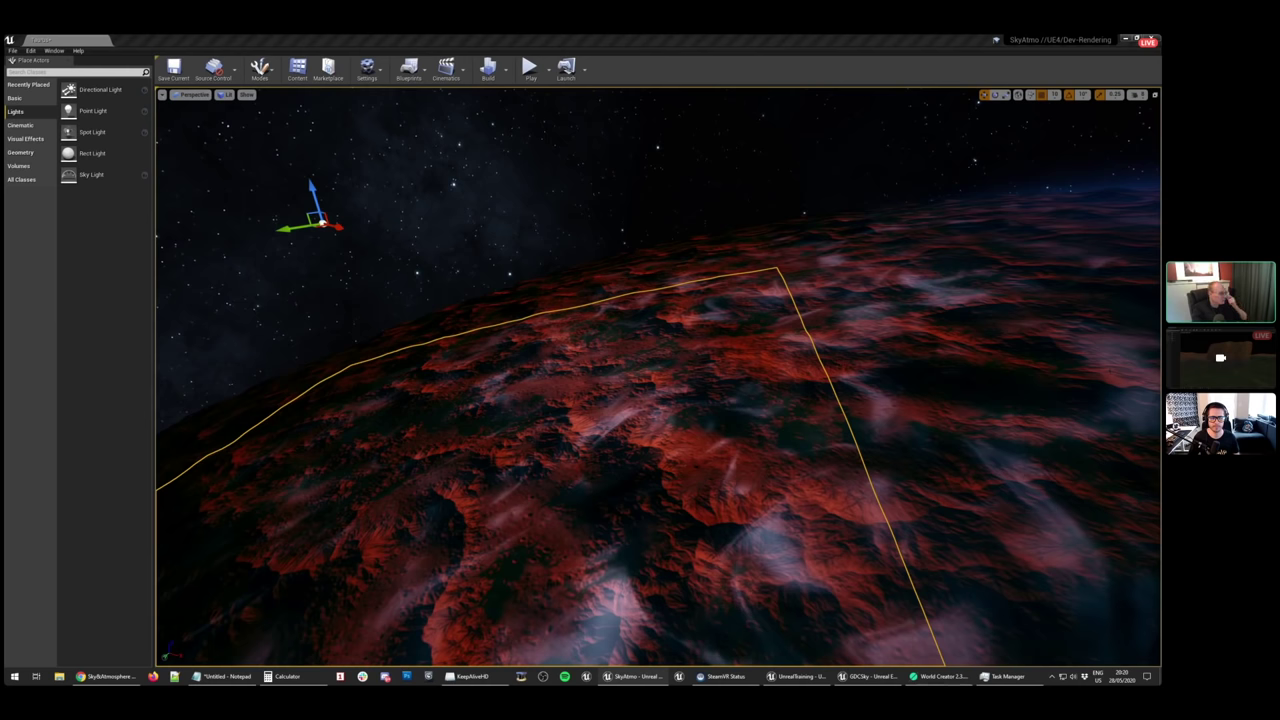
# Return from space to the cliff near the ground and survey its rock face
pyautogui.moveTo(657, 376); pyautogui.dragTo(660, 255, button='right')
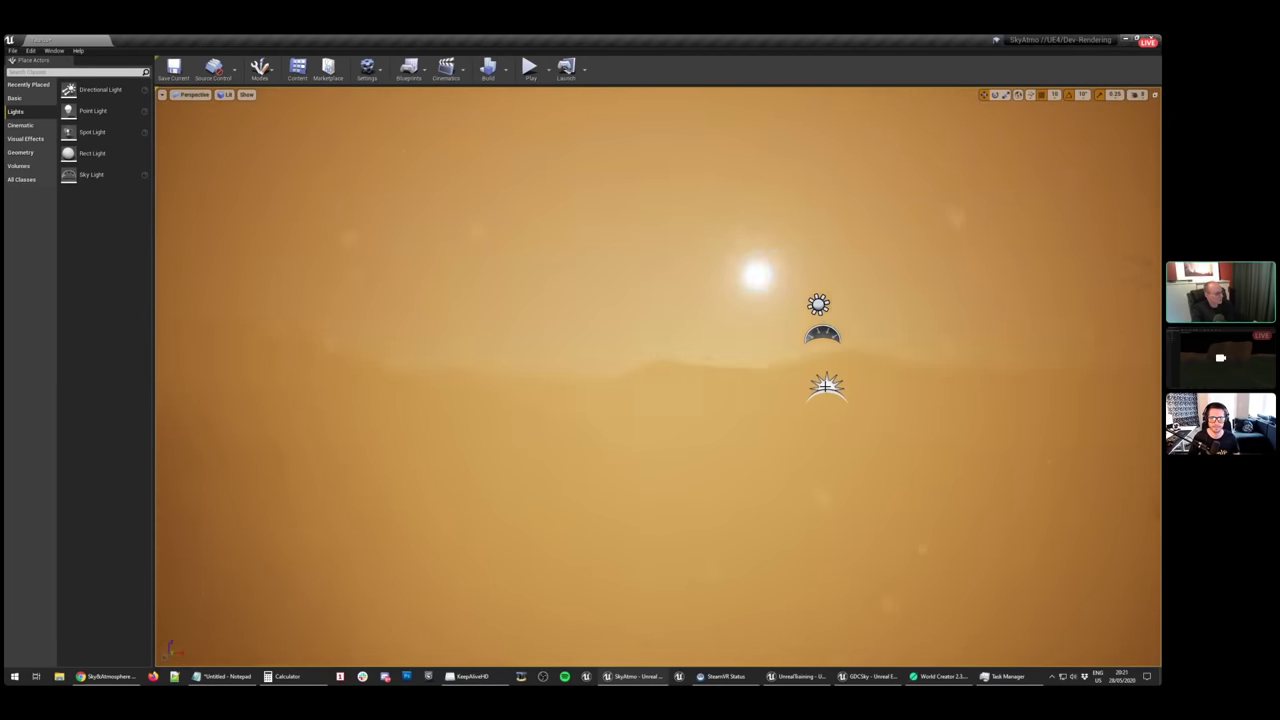
pyautogui.press('3')
pyautogui.moveTo(825, 386); pyautogui.dragTo(525, 386, button='right')
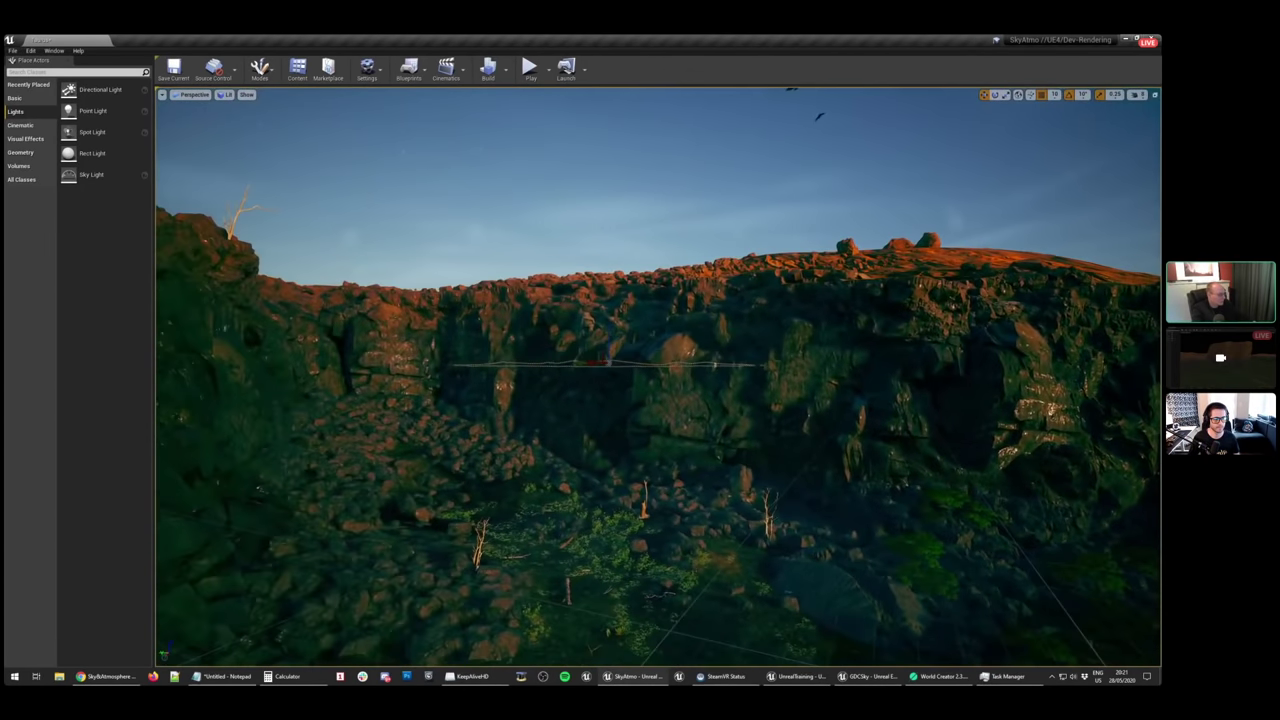
pyautogui.moveTo(716, 364); pyautogui.dragTo(717, 364, button='right')
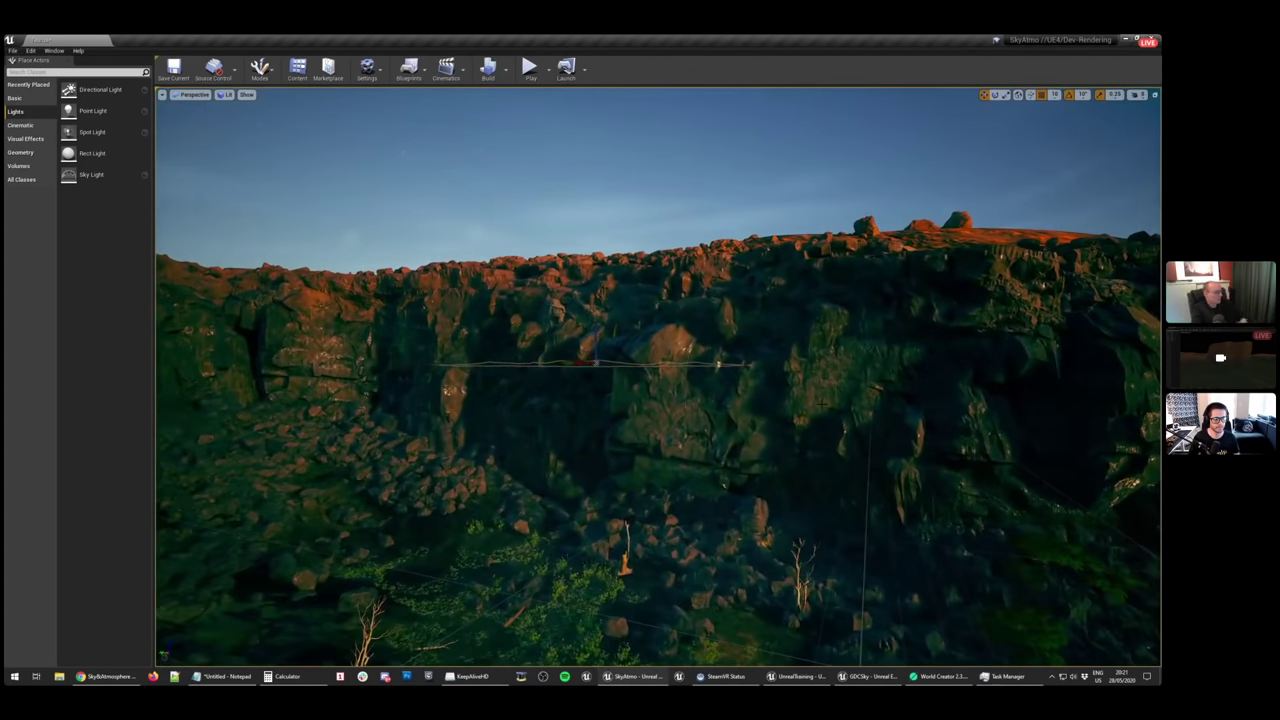
pyautogui.click(717, 364)
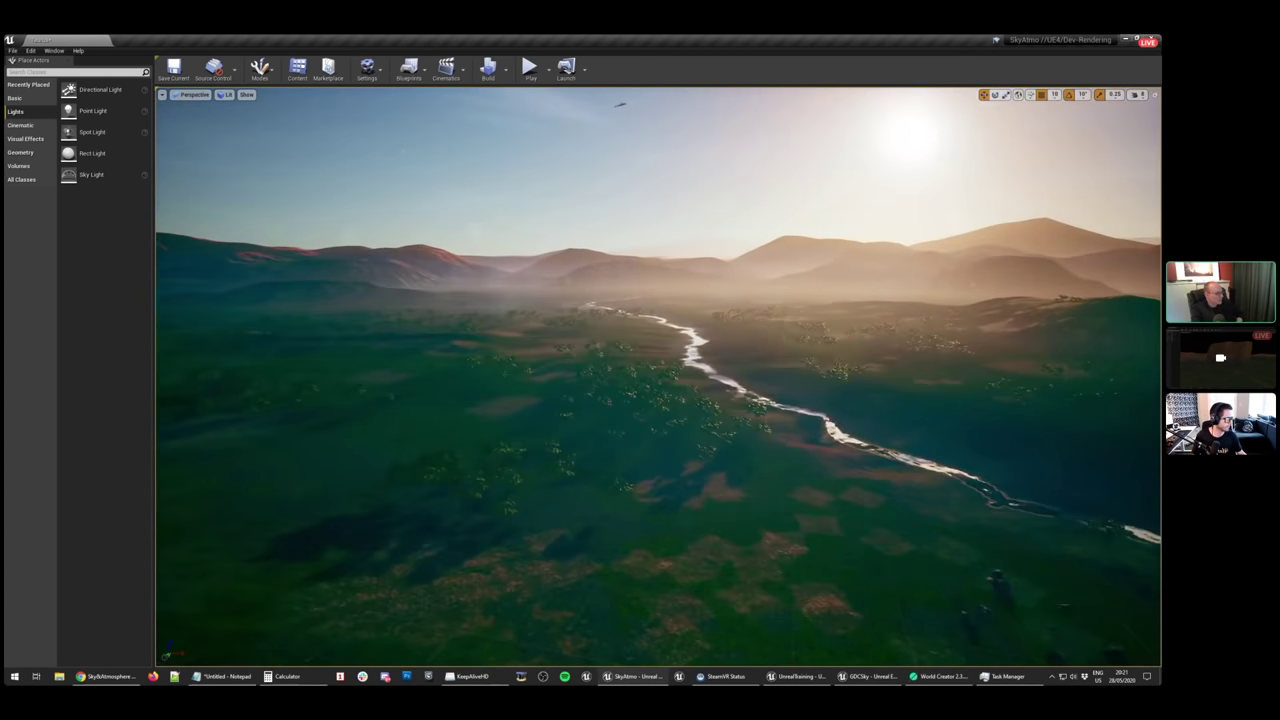
# Display the scene unlit and examine the river valley and orange plateau from directly above
pyautogui.moveTo(768, 334); pyautogui.dragTo(800, 339, button='right')
pyautogui.hotkey('alt', '3')
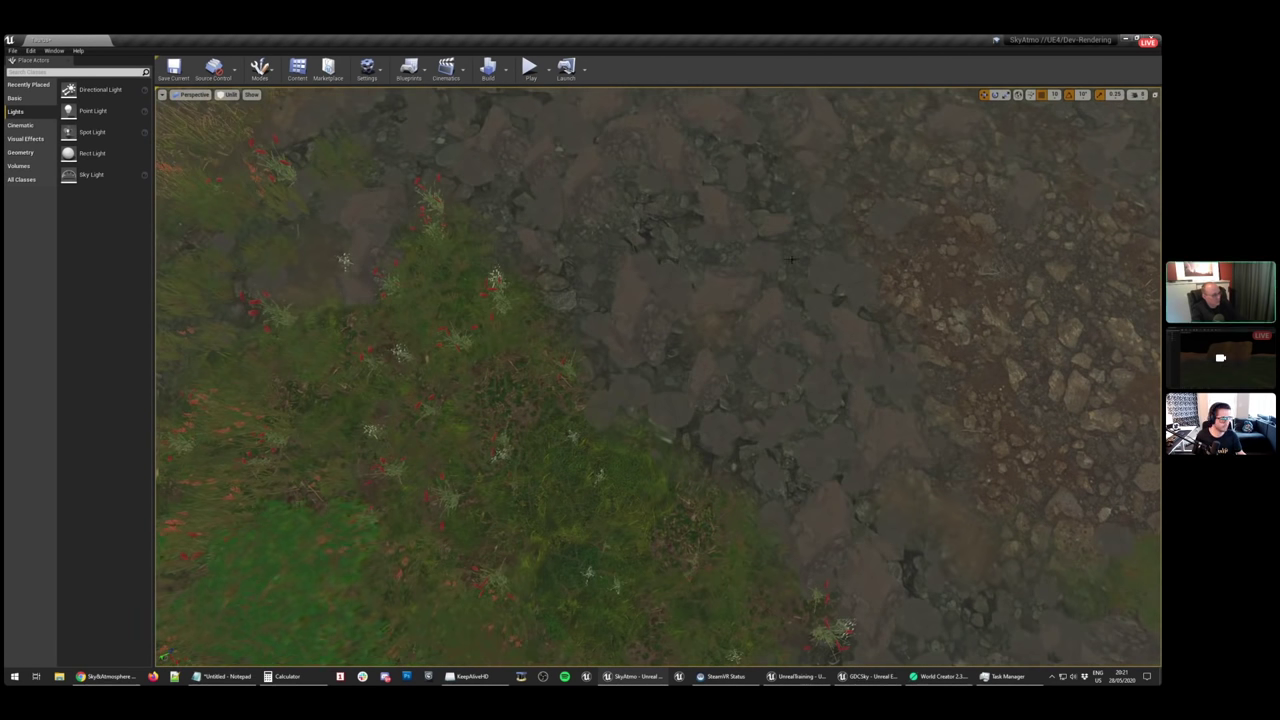
pyautogui.scroll(-5, 658, 376)
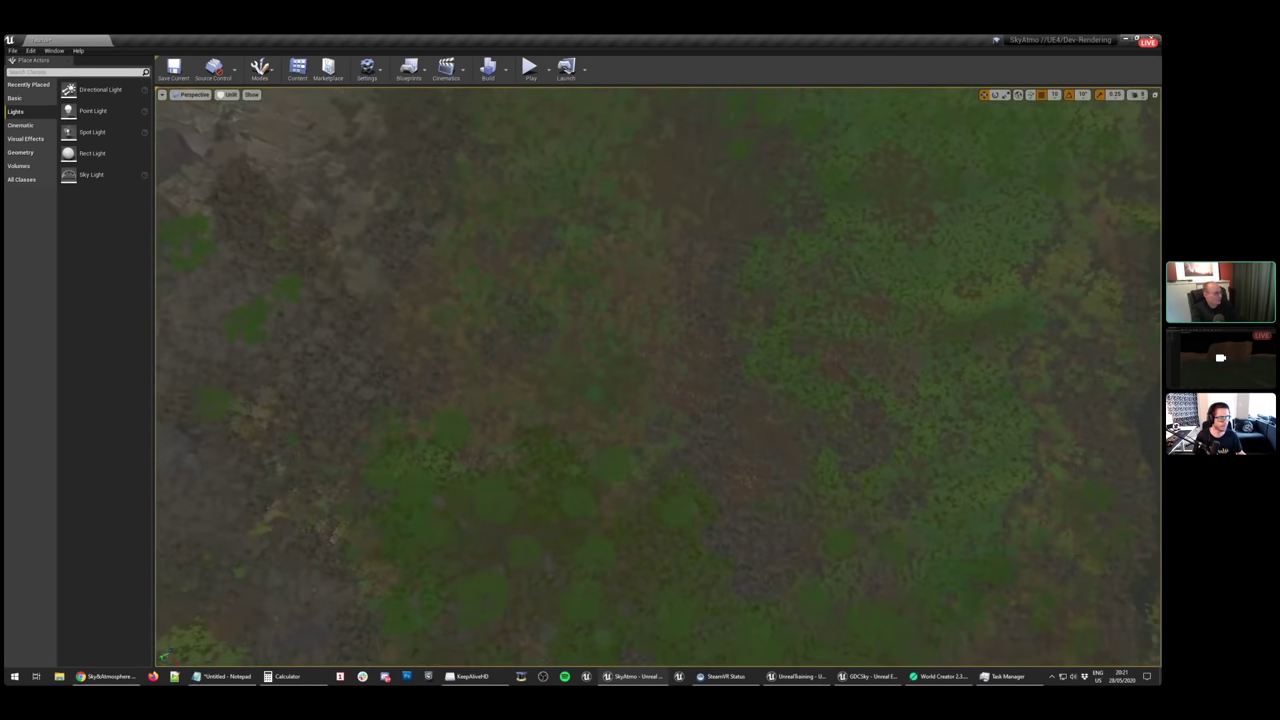
pyautogui.scroll(-3, 658, 376)
pyautogui.scroll(-3, 298, 613)
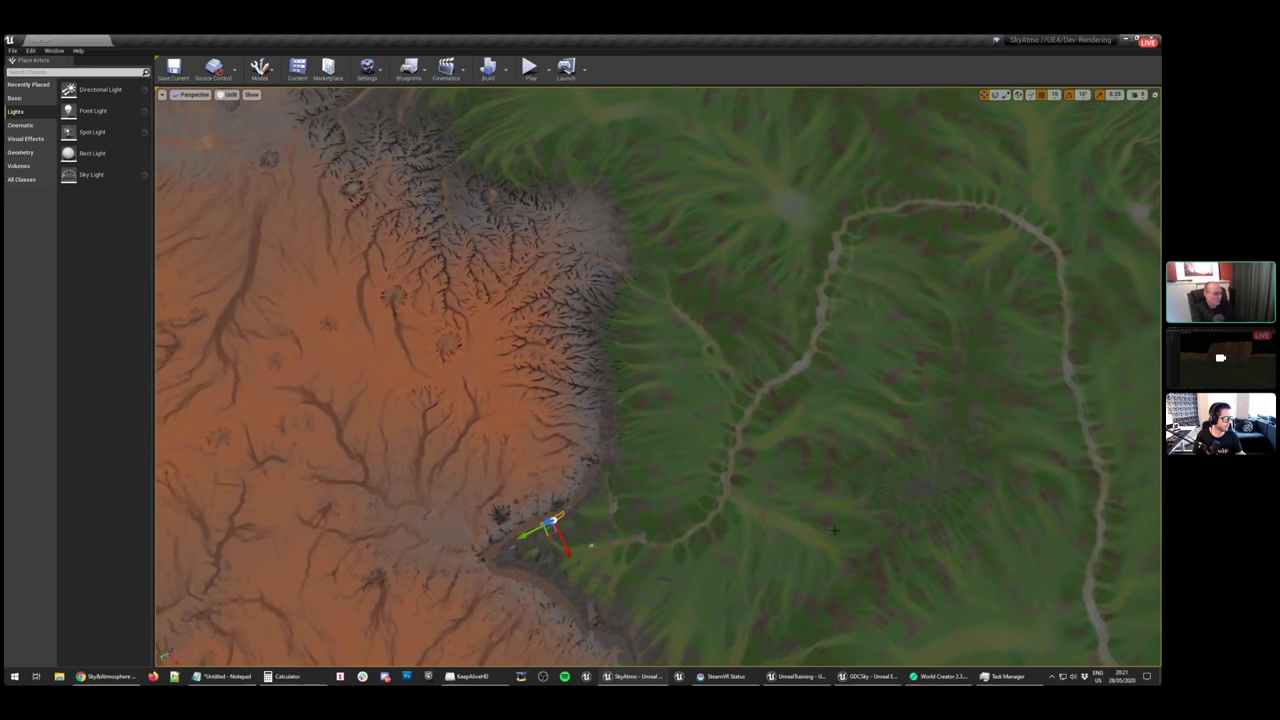
# Check the source terrain in World Creator, then return to SkyAtmo and compare it with the unlit plateau and valley
pyautogui.click(935, 676)
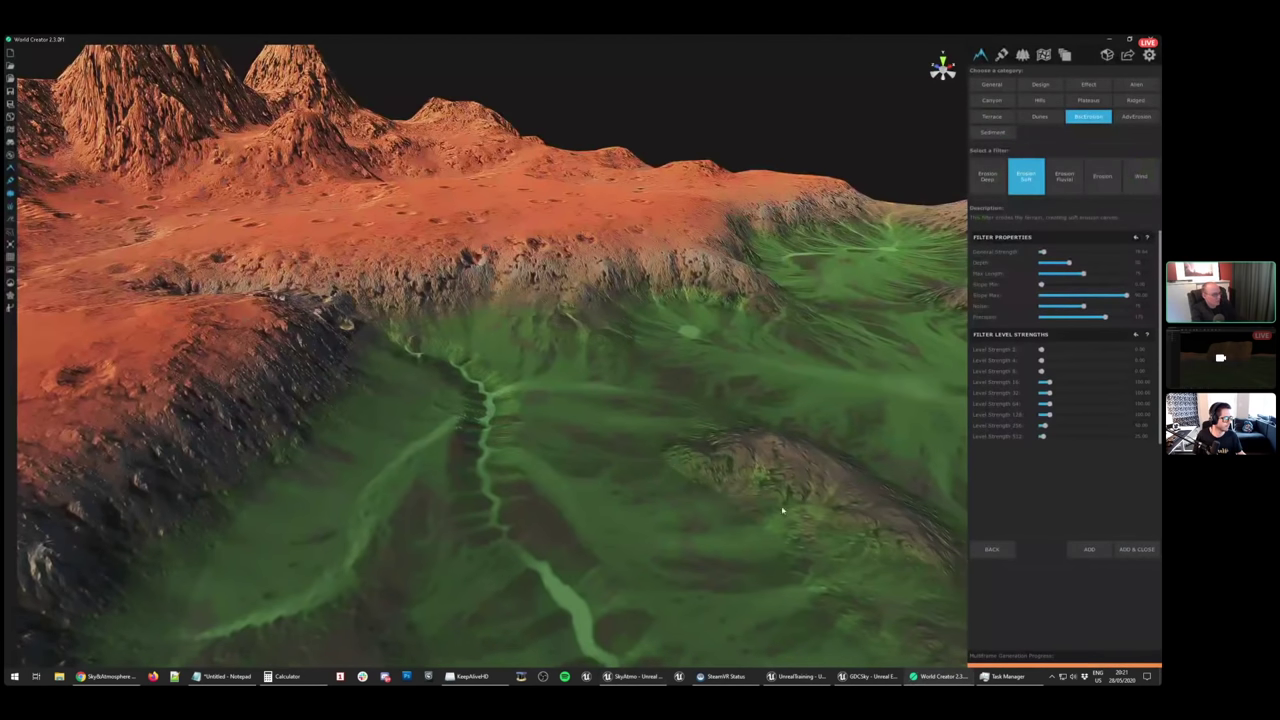
pyautogui.click(885, 676)
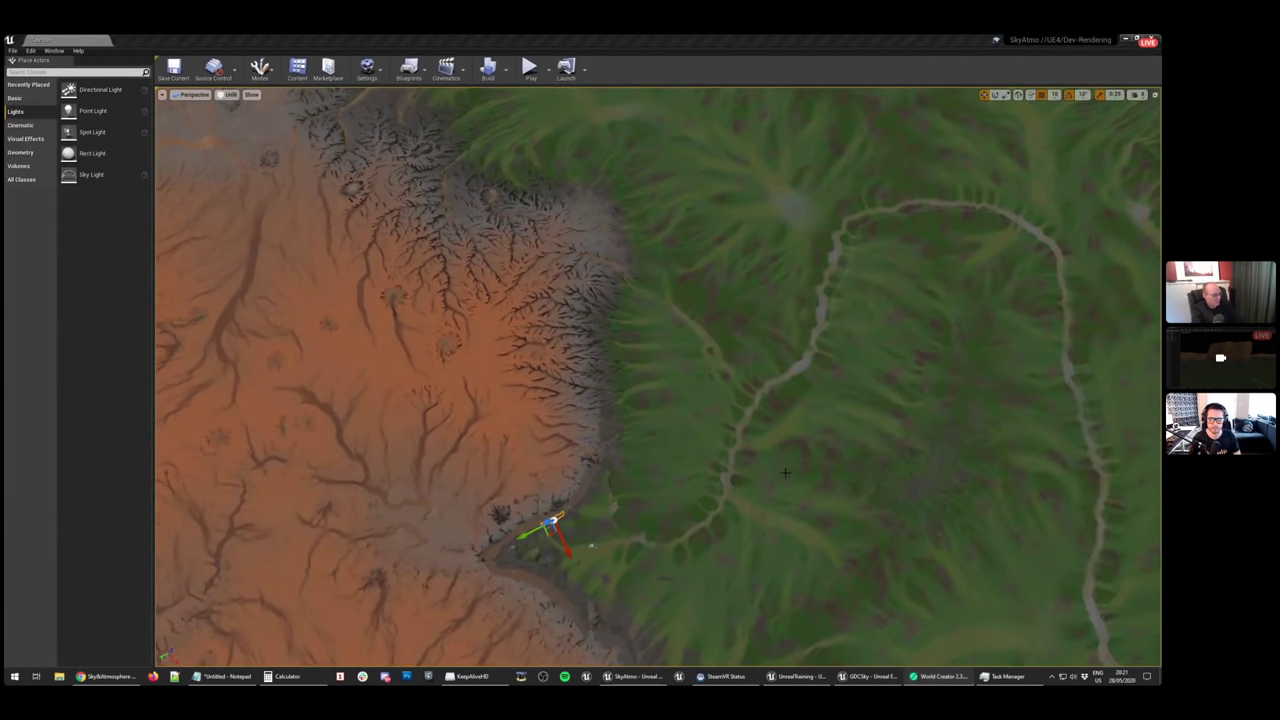
pyautogui.moveTo(785, 473); pyautogui.dragTo(785, 473, button='right')
pyautogui.press('e')
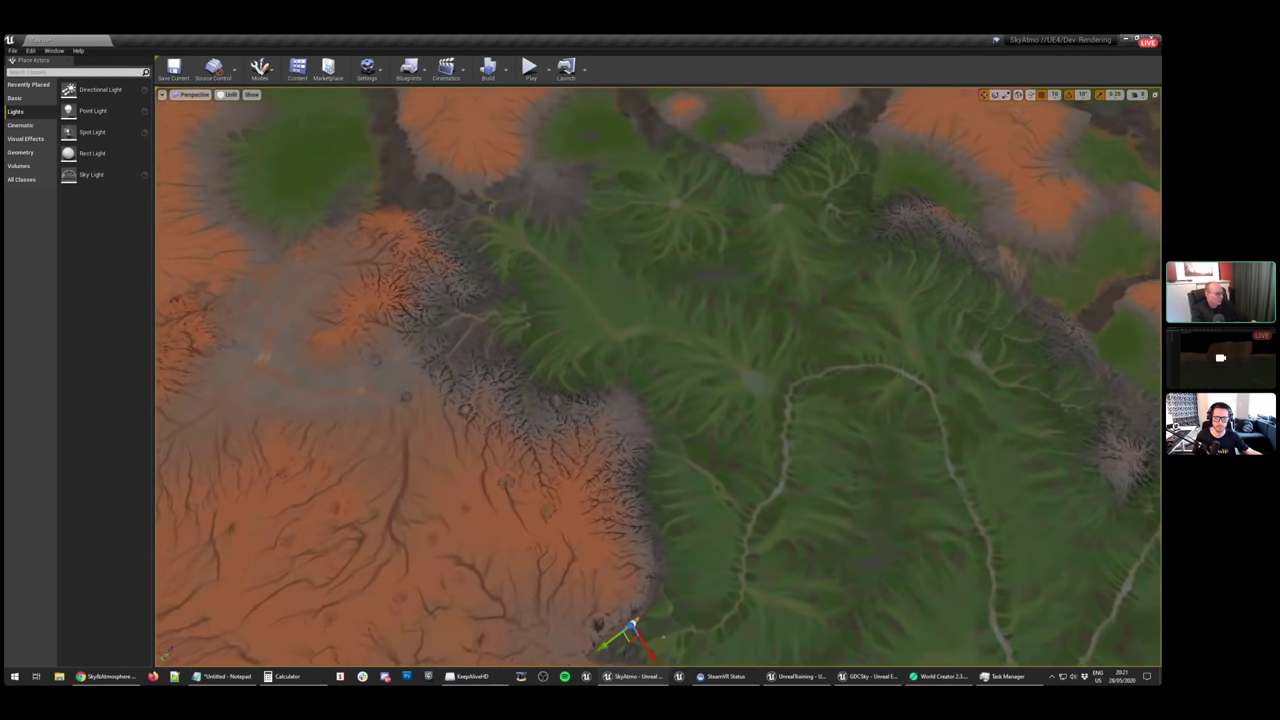
pyautogui.press('w')
pyautogui.moveTo(785, 473); pyautogui.dragTo(758, 438, button='right')
pyautogui.press('w')
pyautogui.press('s')
pyautogui.scroll(-10, 658, 377)
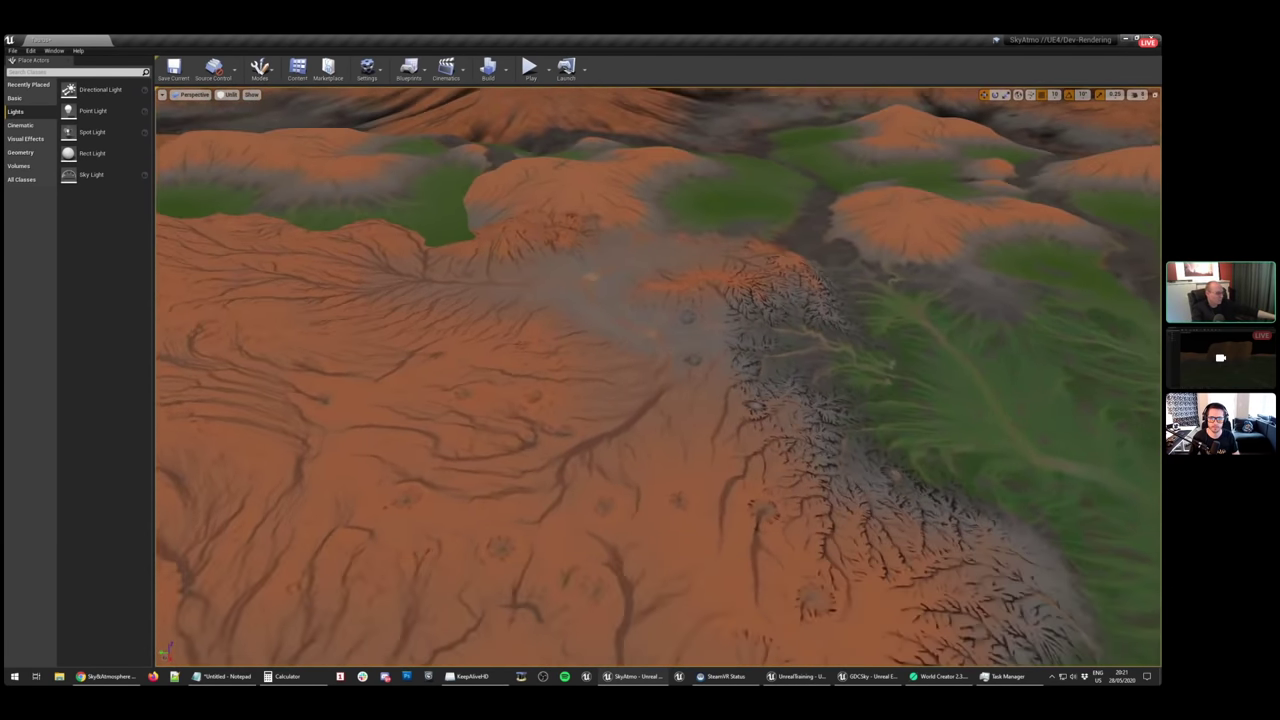
# Examine the unlit plateau's ground texture up close and restore Lit shading
pyautogui.moveTo(658, 377); pyautogui.dragTo(658, 330, button='right')
pyautogui.moveTo(680, 569); pyautogui.dragTo(652, 579, button='right')
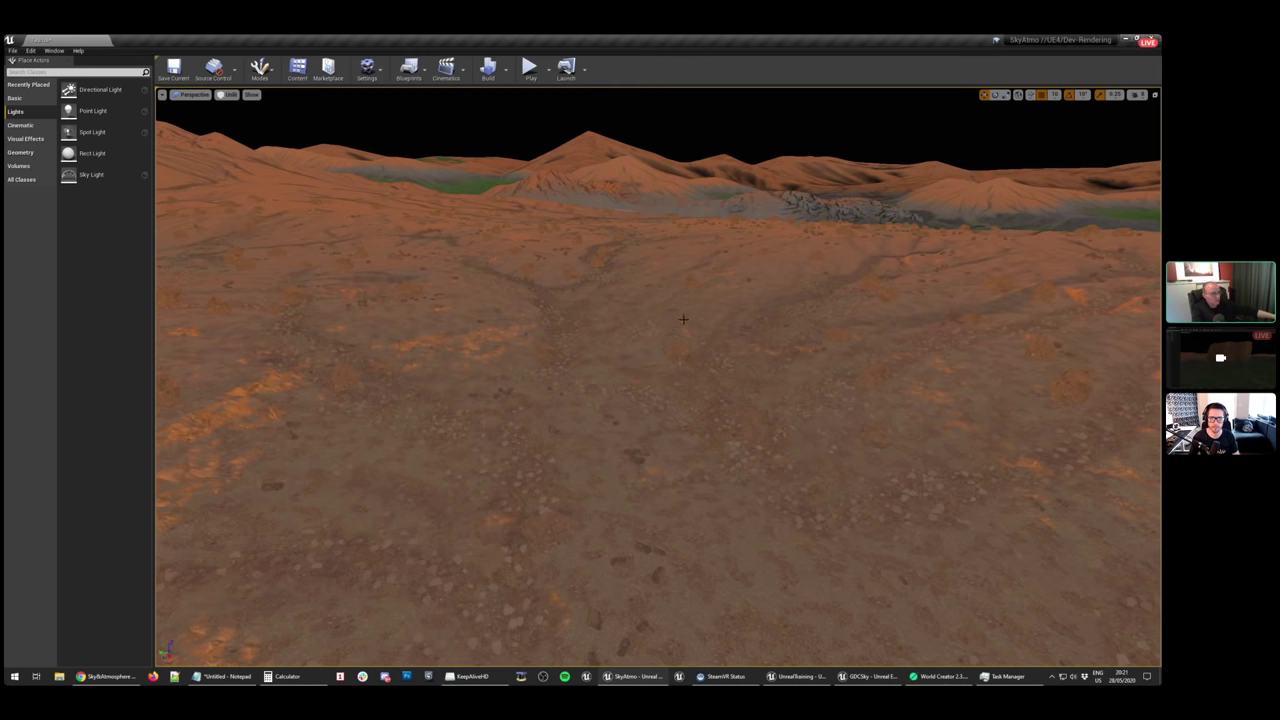
pyautogui.moveTo(743, 257); pyautogui.dragTo(590, 282, button='right')
pyautogui.moveTo(547, 318); pyautogui.dragTo(760, 420, button='right')
pyautogui.press('w')
pyautogui.press('s')
pyautogui.press('w')
pyautogui.hotkey('alt', '4')
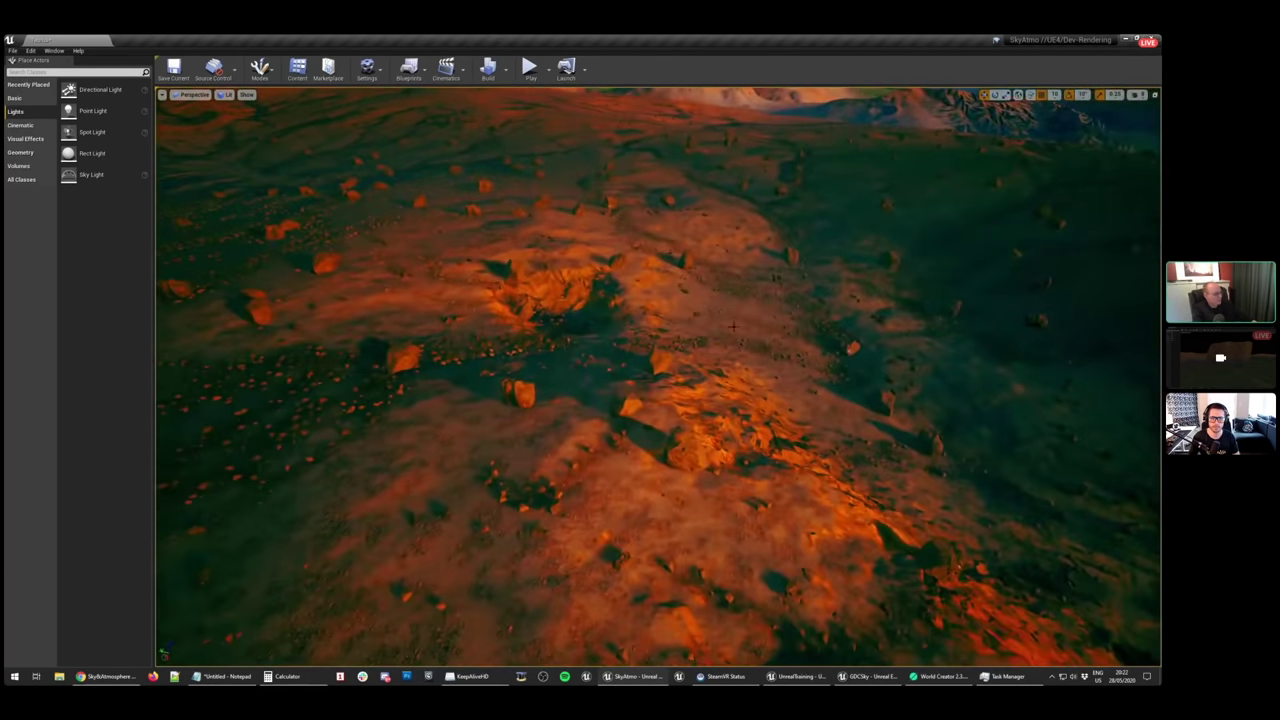
# Compare the lit plateau's craters, channels, scattered rocks and ground texture from high altitude and up close
pyautogui.moveTo(761, 325); pyautogui.dragTo(820, 370, button='right')
pyautogui.press('w')
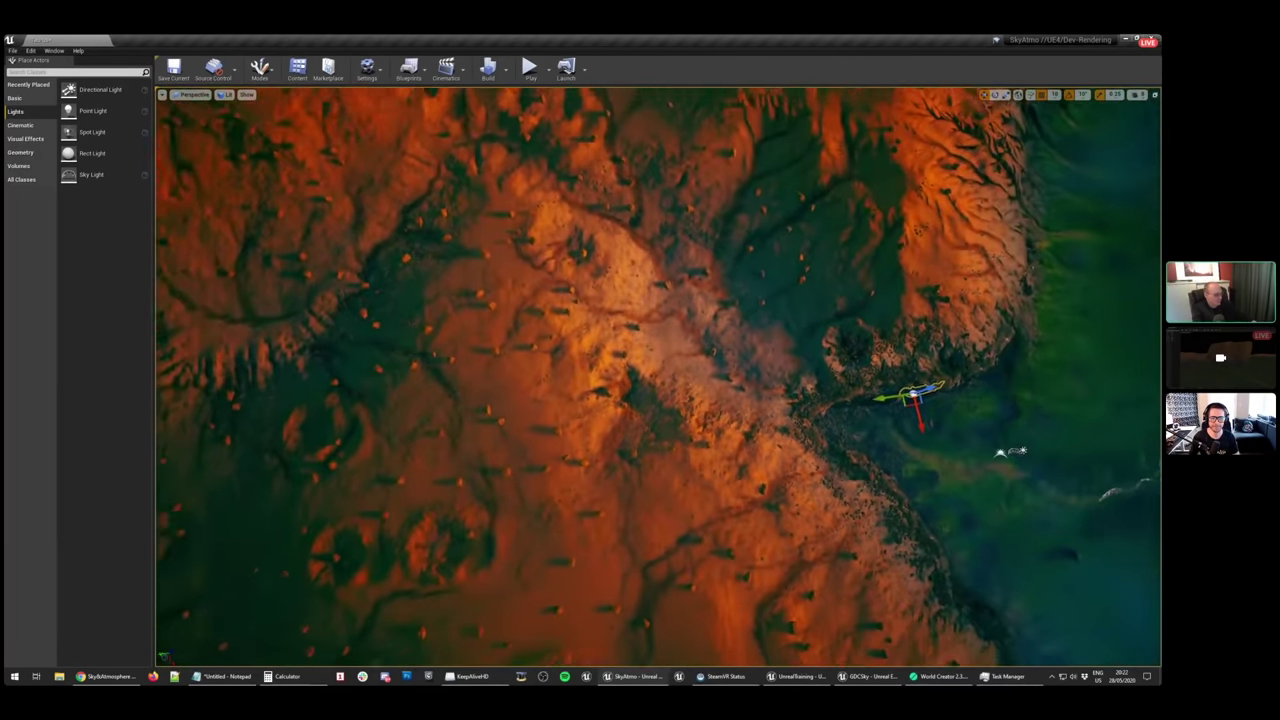
pyautogui.moveTo(658, 376); pyautogui.dragTo(640, 360, button='right')
pyautogui.press('s')
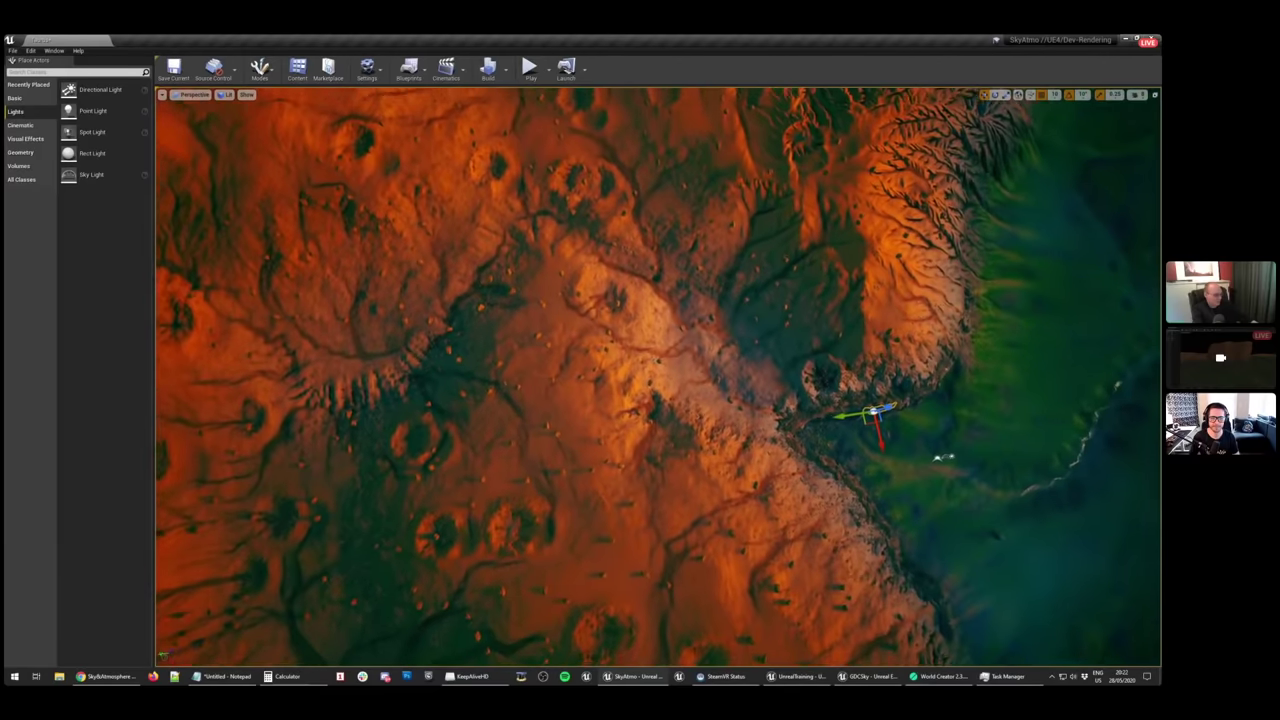
pyautogui.moveTo(546, 362); pyautogui.dragTo(544, 366, button='right')
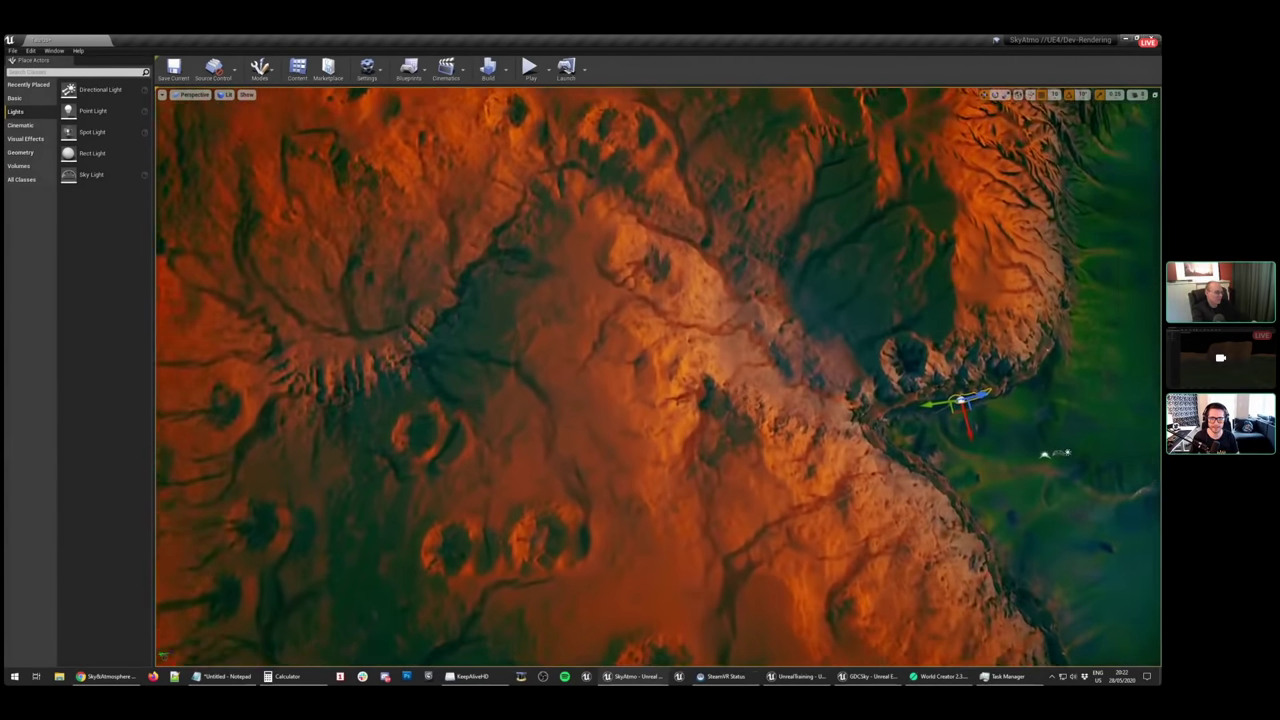
pyautogui.press('w')
pyautogui.moveTo(658, 376); pyautogui.dragTo(560, 313, button='right')
pyautogui.press('s')
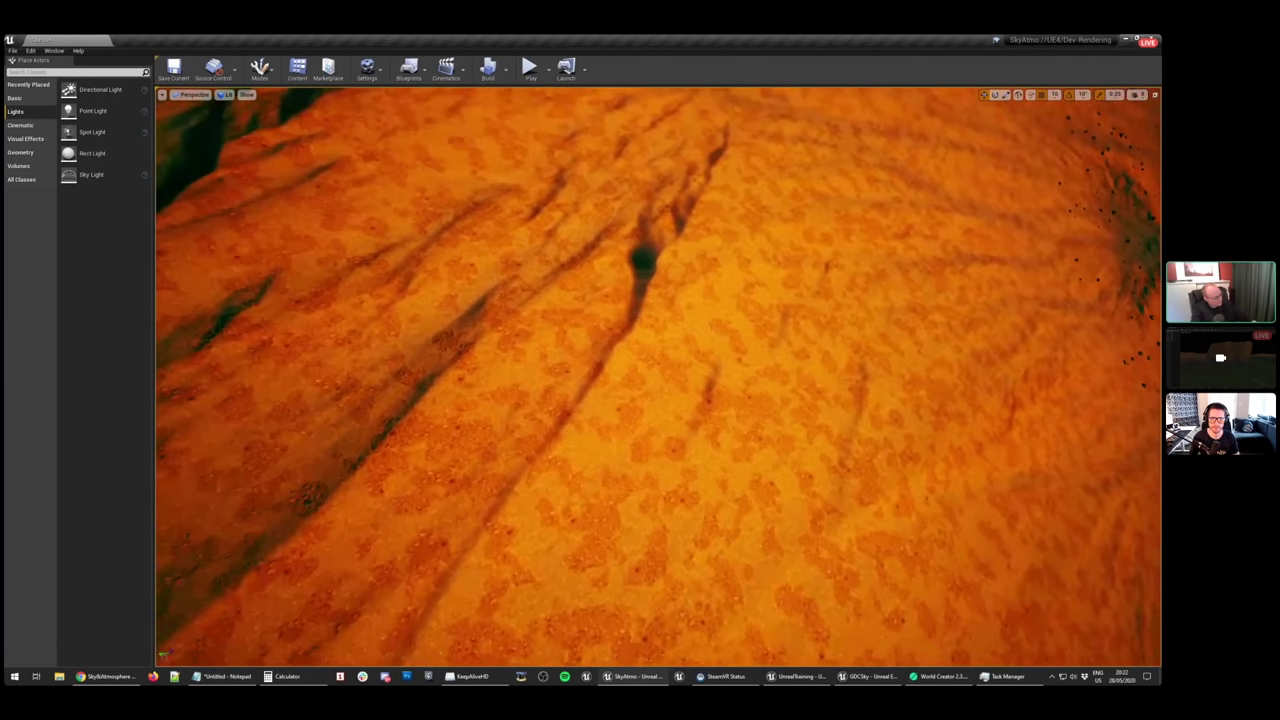
pyautogui.press('w')
pyautogui.moveTo(619, 472); pyautogui.dragTo(750, 330, button='right')
pyautogui.press('s')
pyautogui.press('w')
pyautogui.press('s')
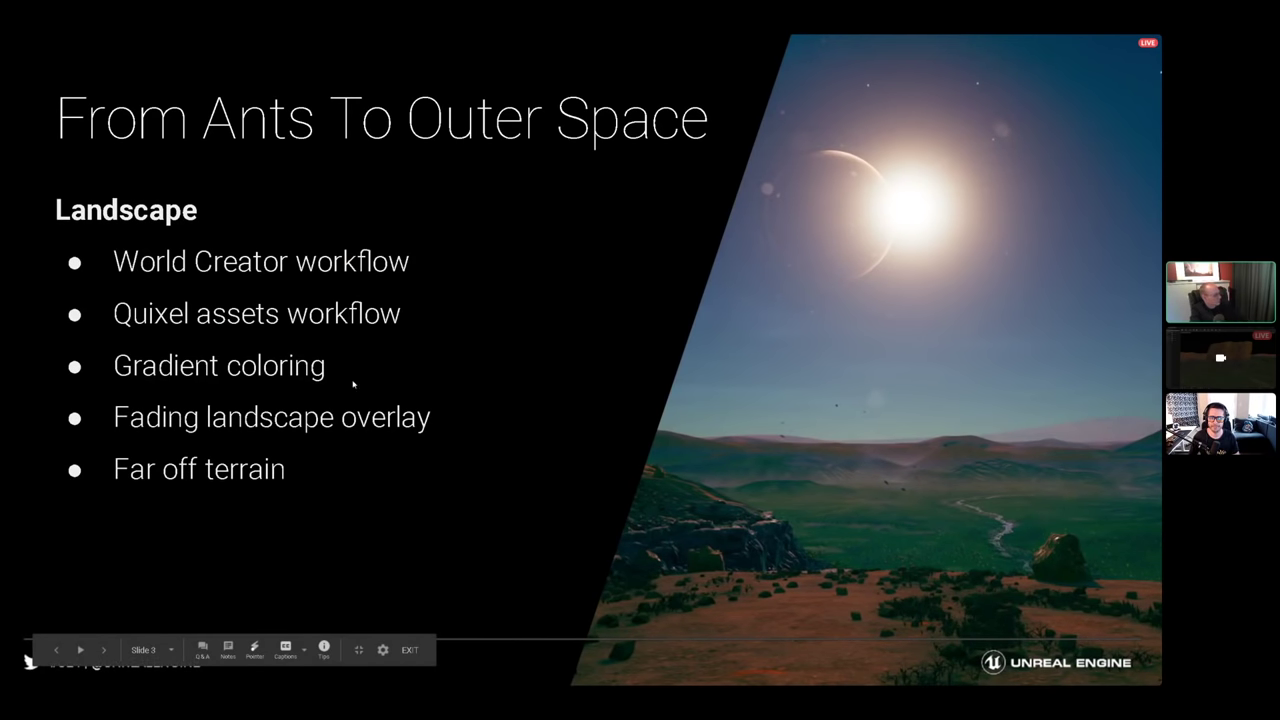
# Advance the presentation to the Spherical Planet slide and switch to the GDCSky level in Unreal Editor
pyautogui.click(571, 284)
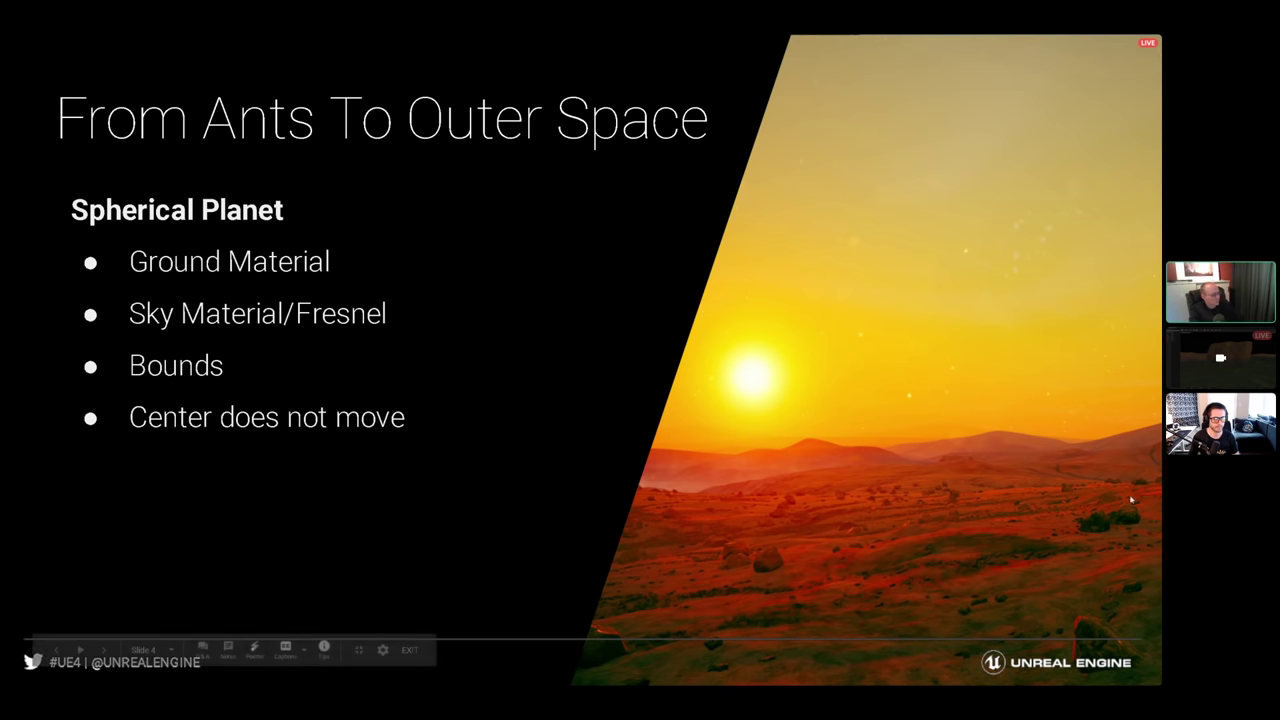
pyautogui.hotkey('alt', 'Tab')
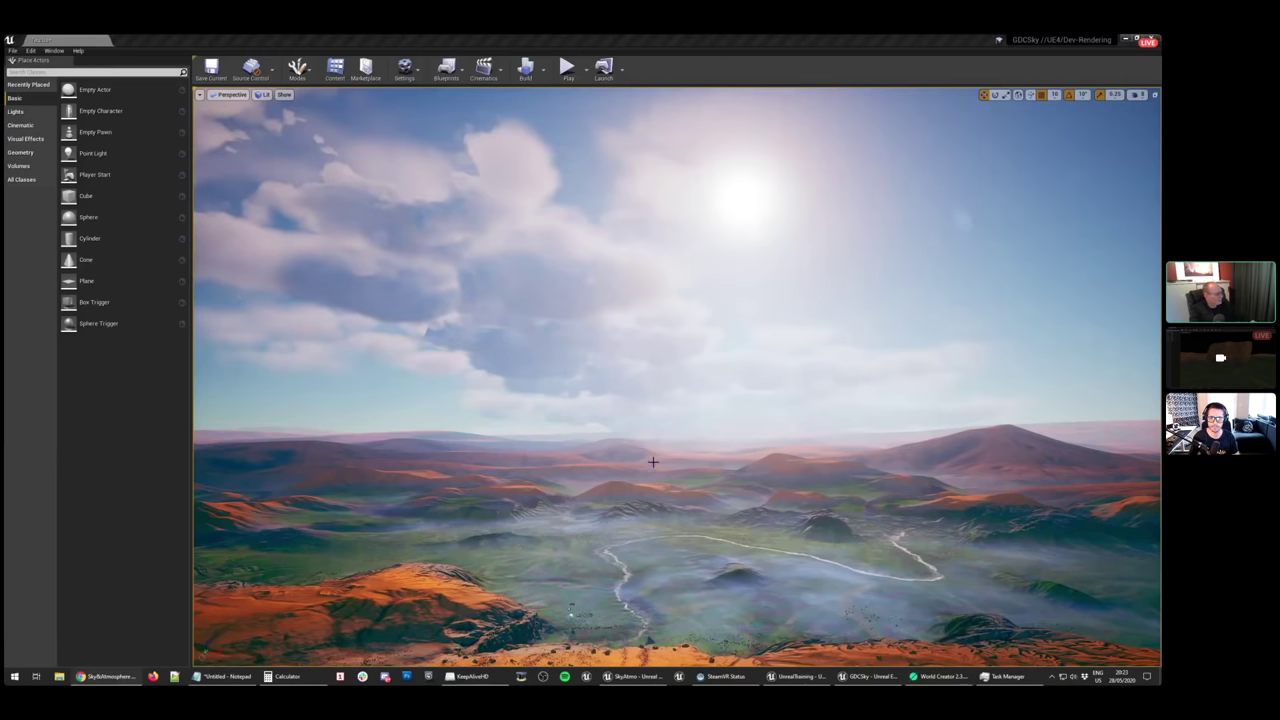
# Survey the GDCSky valley and surrounding mountains from higher up, and select the distant landscape mesh
pyautogui.moveTo(653, 462); pyautogui.dragTo(638, 417, button='right')
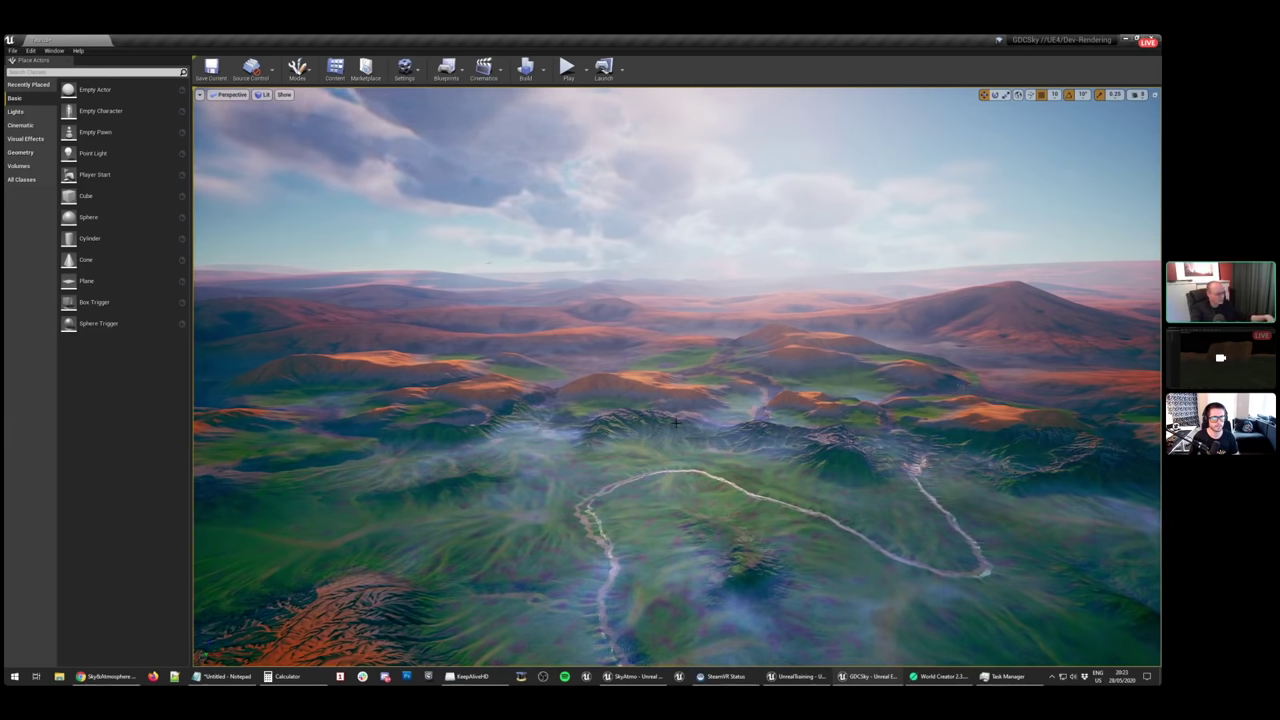
pyautogui.moveTo(666, 370); pyautogui.dragTo(710, 372, button='right')
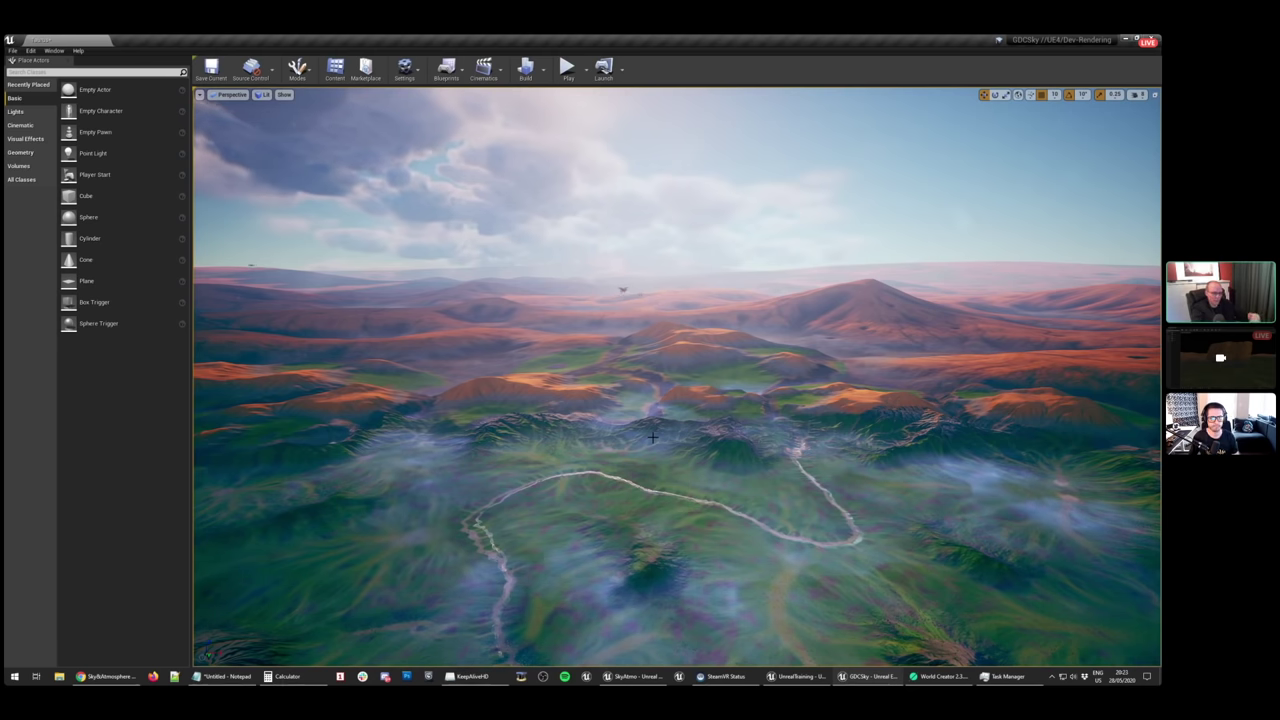
pyautogui.press('s')
pyautogui.moveTo(652, 437); pyautogui.dragTo(585, 482, button='right')
pyautogui.click(437, 271)
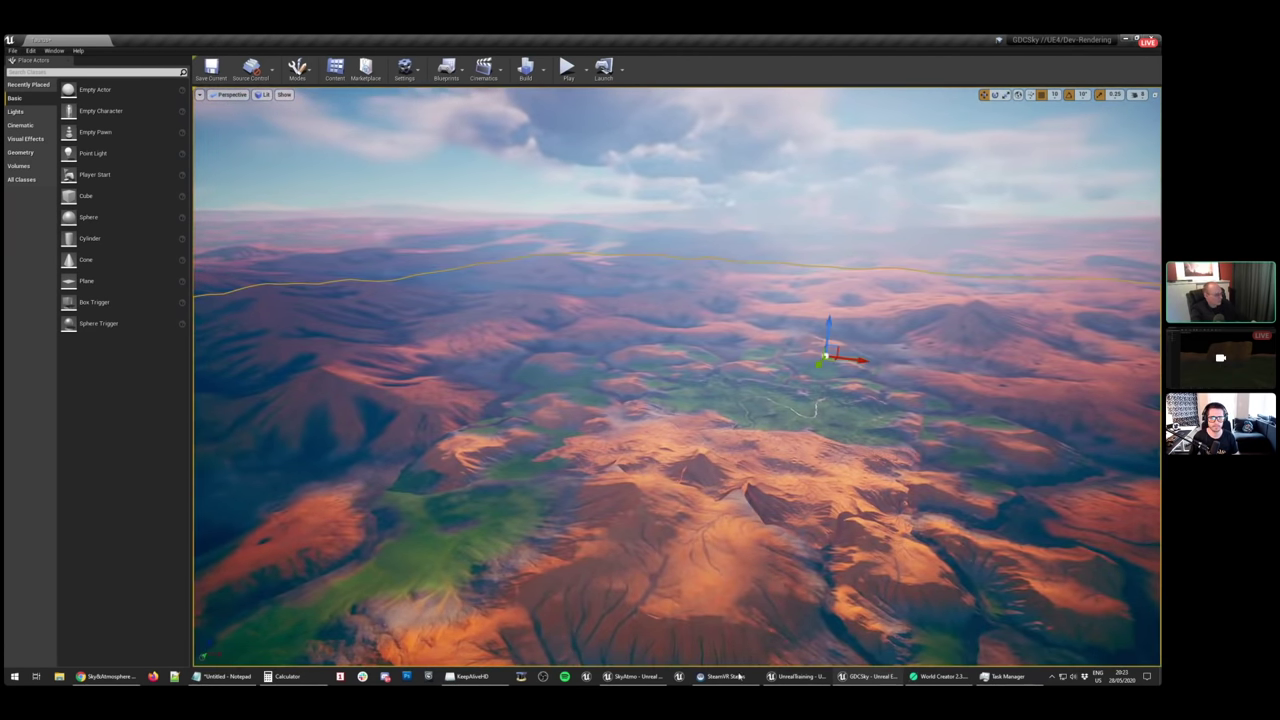
# Switch to the SkyAtmo level, select the distant landscape tile at the horizon, and examine the detailed central terrain within it
pyautogui.click(635, 677)
pyautogui.press('f')
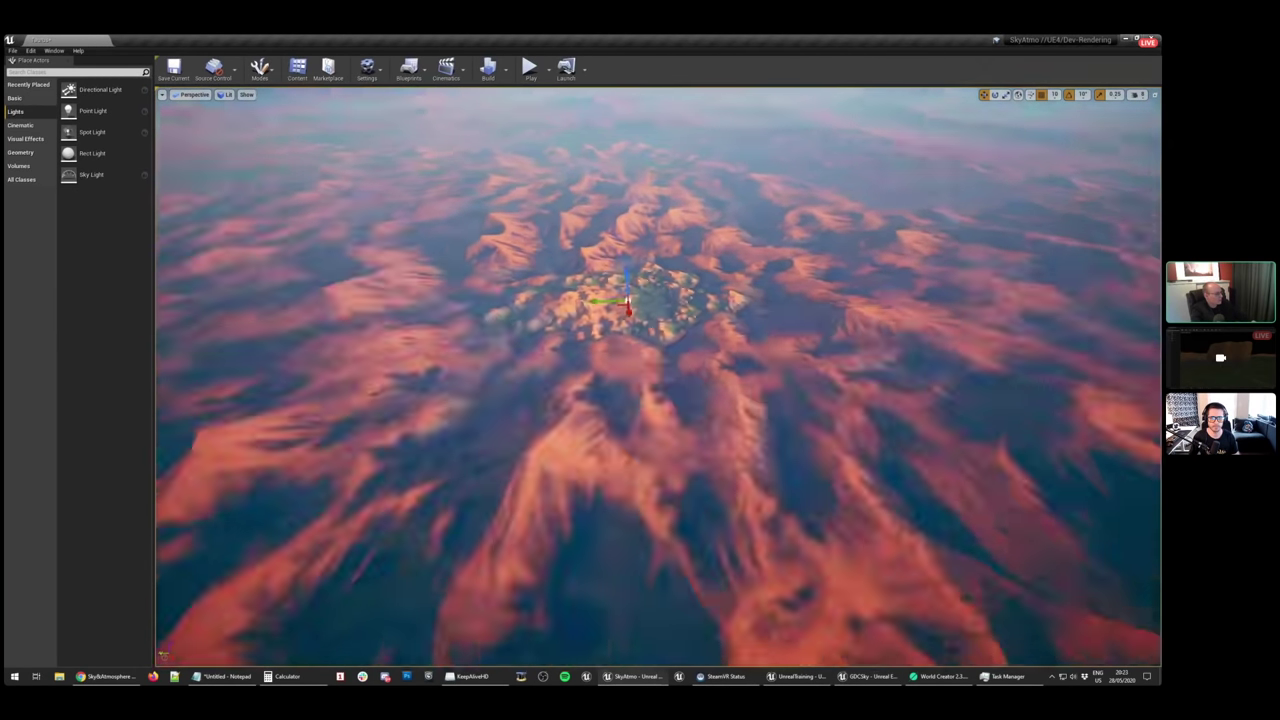
pyautogui.click(499, 248)
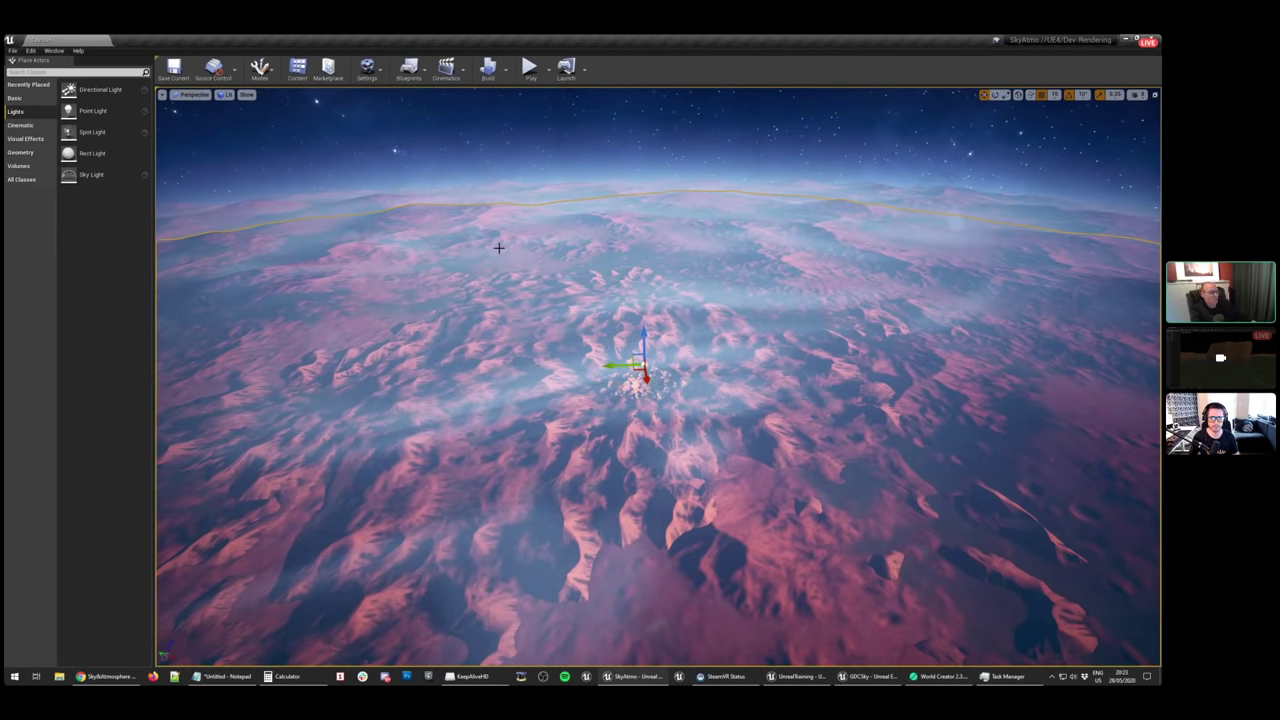
pyautogui.press('w')
pyautogui.moveTo(639, 306); pyautogui.dragTo(650, 336, button='right')
pyautogui.press('w')
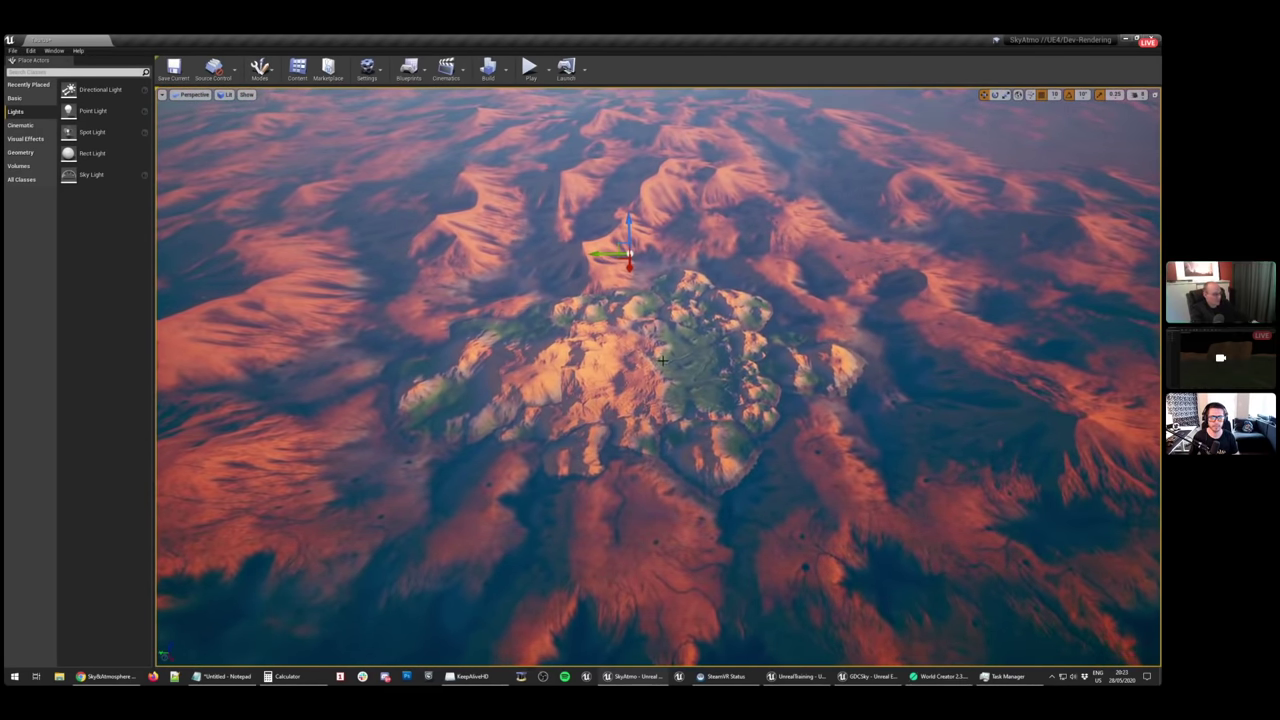
# Compare the valley floor with the selected landscape tile's place on the curved planet by climbing from the ground into space
pyautogui.press('1')
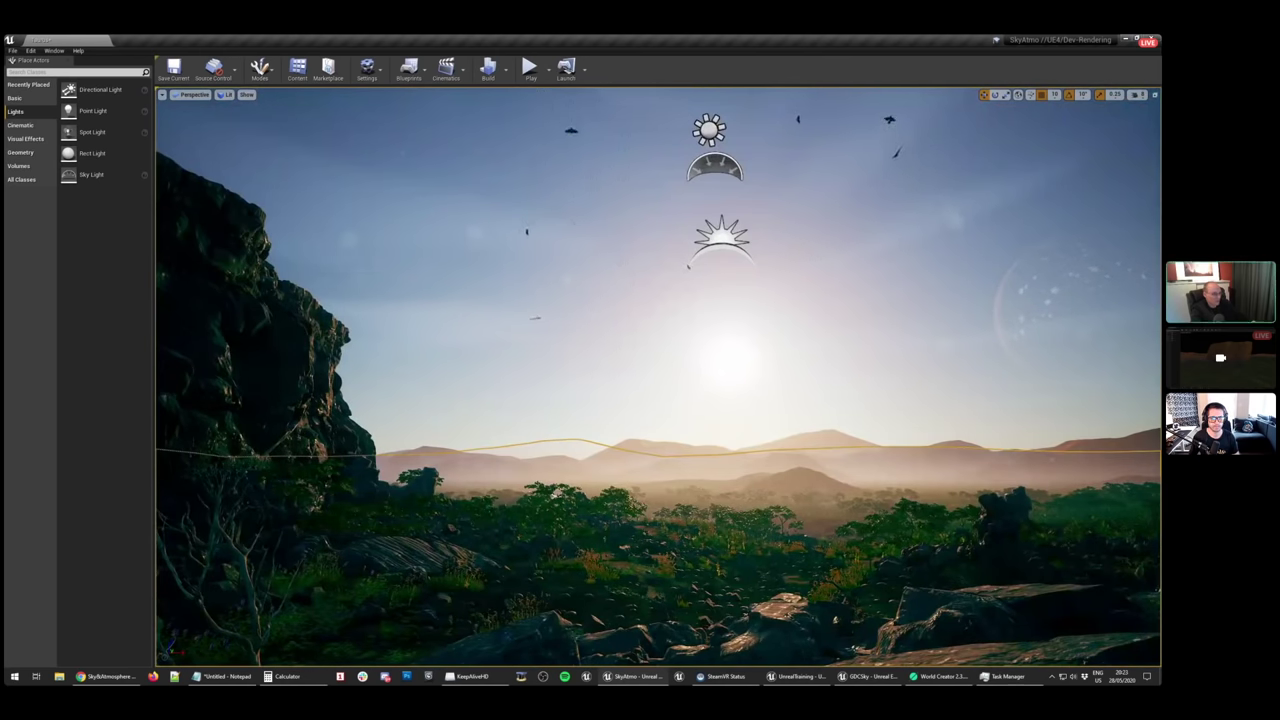
pyautogui.press('w')
pyautogui.moveTo(646, 459)
pyautogui.mouseDown(button='right')
pyautogui.moveTo(466, 549)
pyautogui.moveTo(580, 532)
pyautogui.moveTo(645, 458)
pyautogui.mouseUp(button='right')
pyautogui.press('e')
pyautogui.moveTo(882, 330); pyautogui.dragTo(882, 330, button='right')
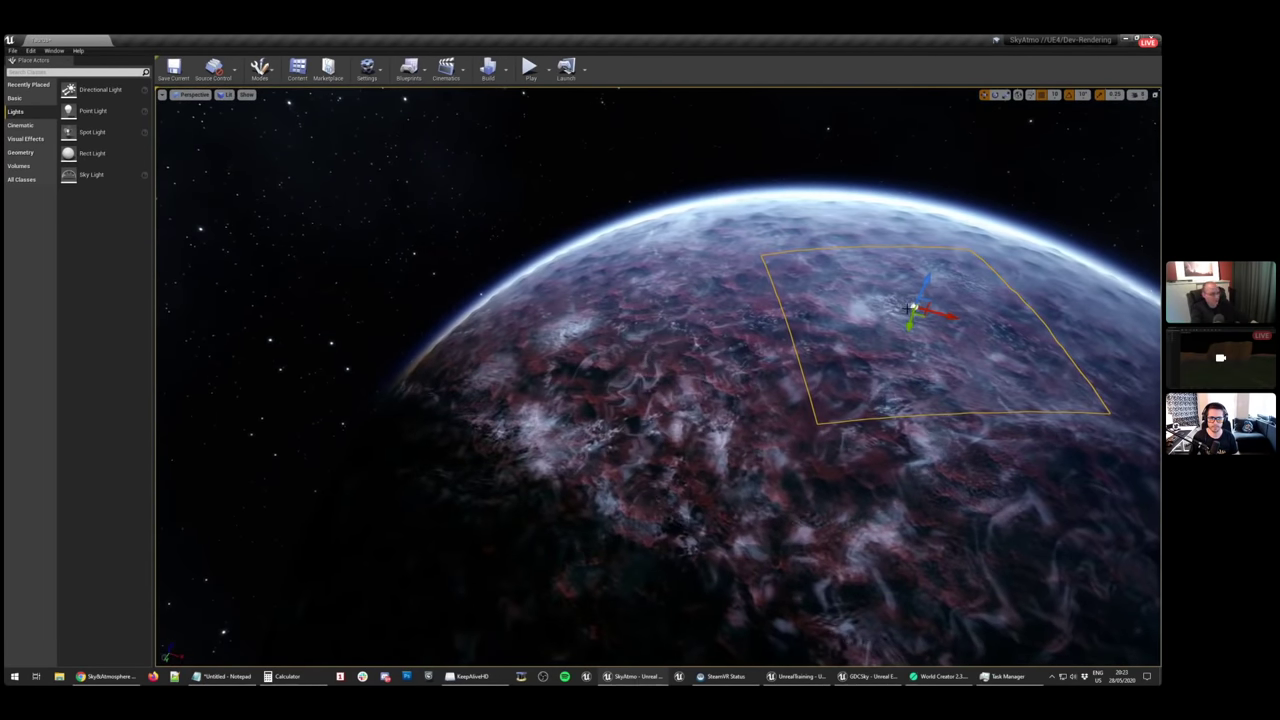
pyautogui.moveTo(907, 308); pyautogui.dragTo(907, 308, button='right')
pyautogui.moveTo(794, 507); pyautogui.dragTo(792, 489, button='right')
# Switch repeatedly between the saved ground viewpoints and the orbital view to compare the sky and clouds from both
pyautogui.press('1')
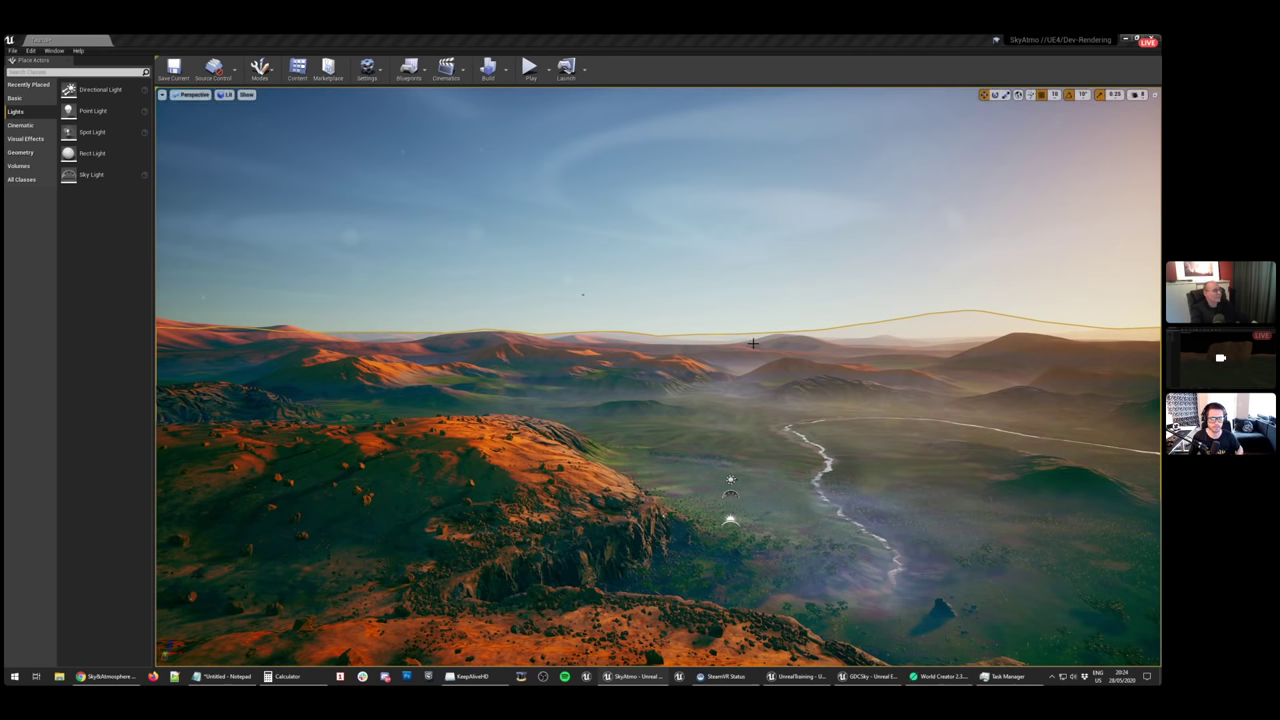
pyautogui.moveTo(748, 342); pyautogui.dragTo(776, 480, button='right')
pyautogui.press('f')
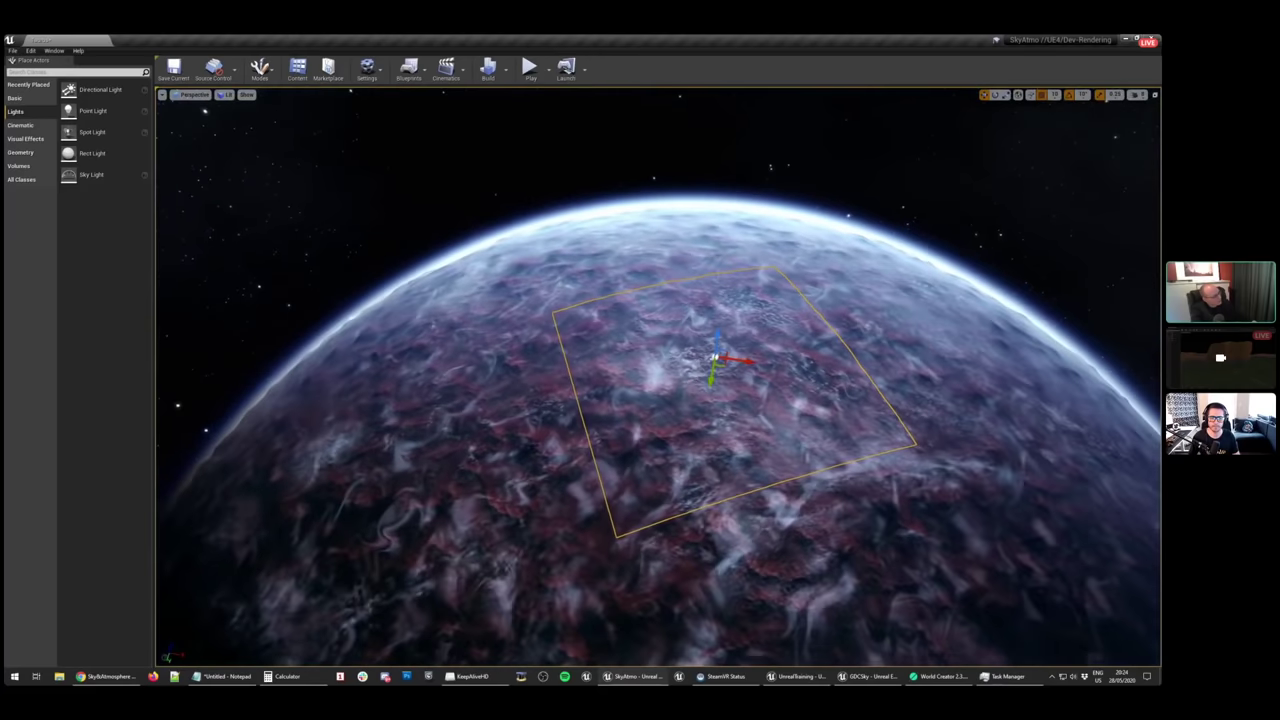
pyautogui.moveTo(716, 357)
pyautogui.mouseDown(button='right')
pyautogui.moveTo(748, 369)
pyautogui.moveTo(702, 388)
pyautogui.moveTo(731, 350)
pyautogui.mouseUp(button='right')
pyautogui.press('1')
pyautogui.moveTo(755, 409); pyautogui.dragTo(630, 320, button='right')
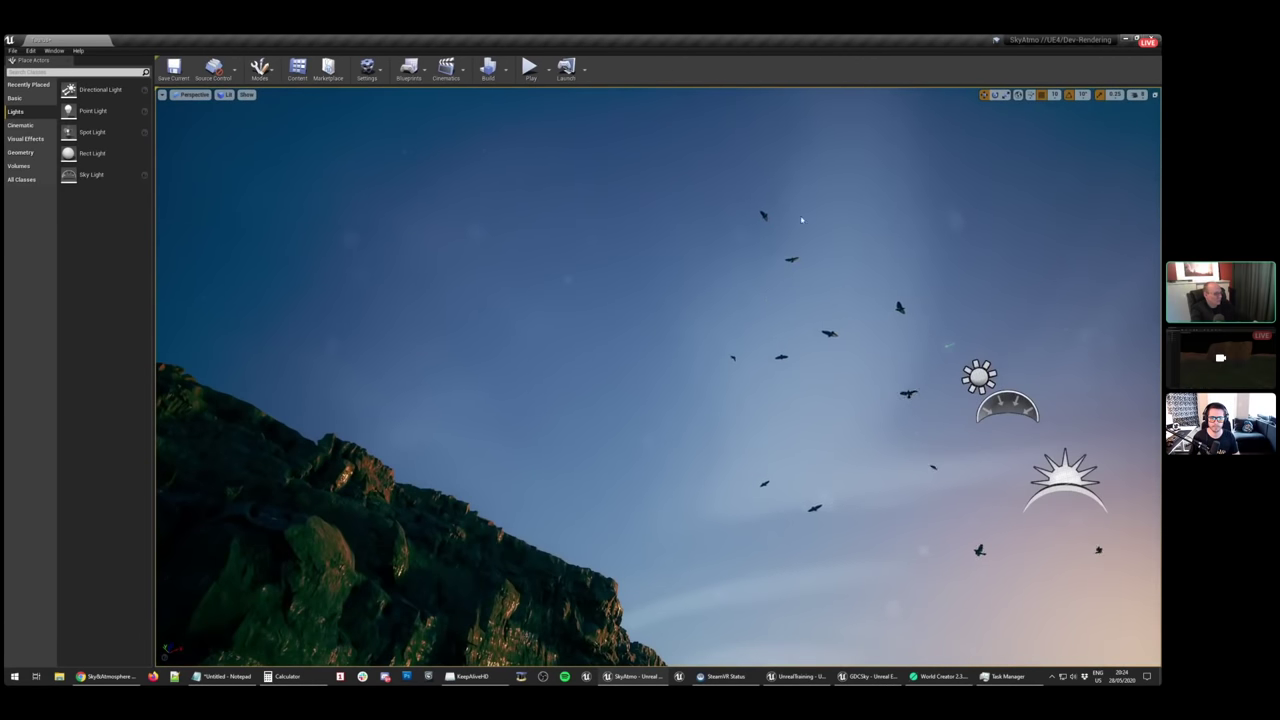
pyautogui.press('2')
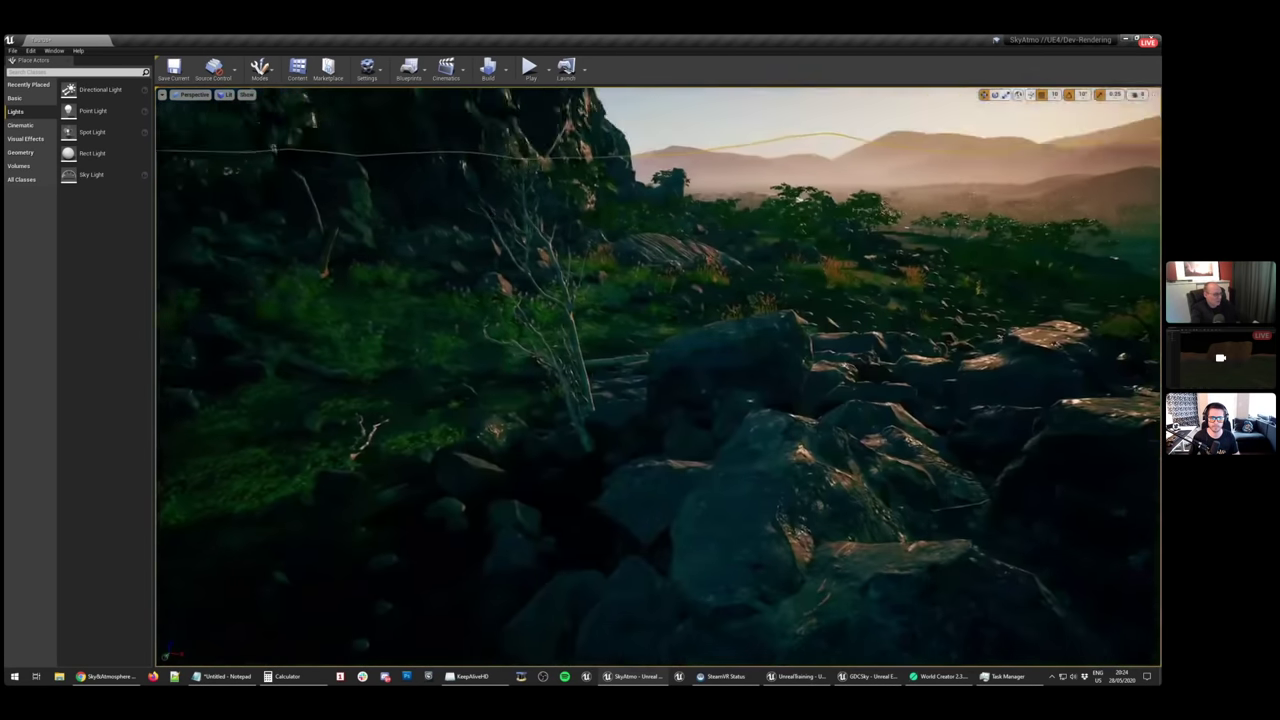
pyautogui.press('3')
pyautogui.press('1')
pyautogui.press('4')
pyautogui.moveTo(658, 376); pyautogui.dragTo(446, 516, button='right')
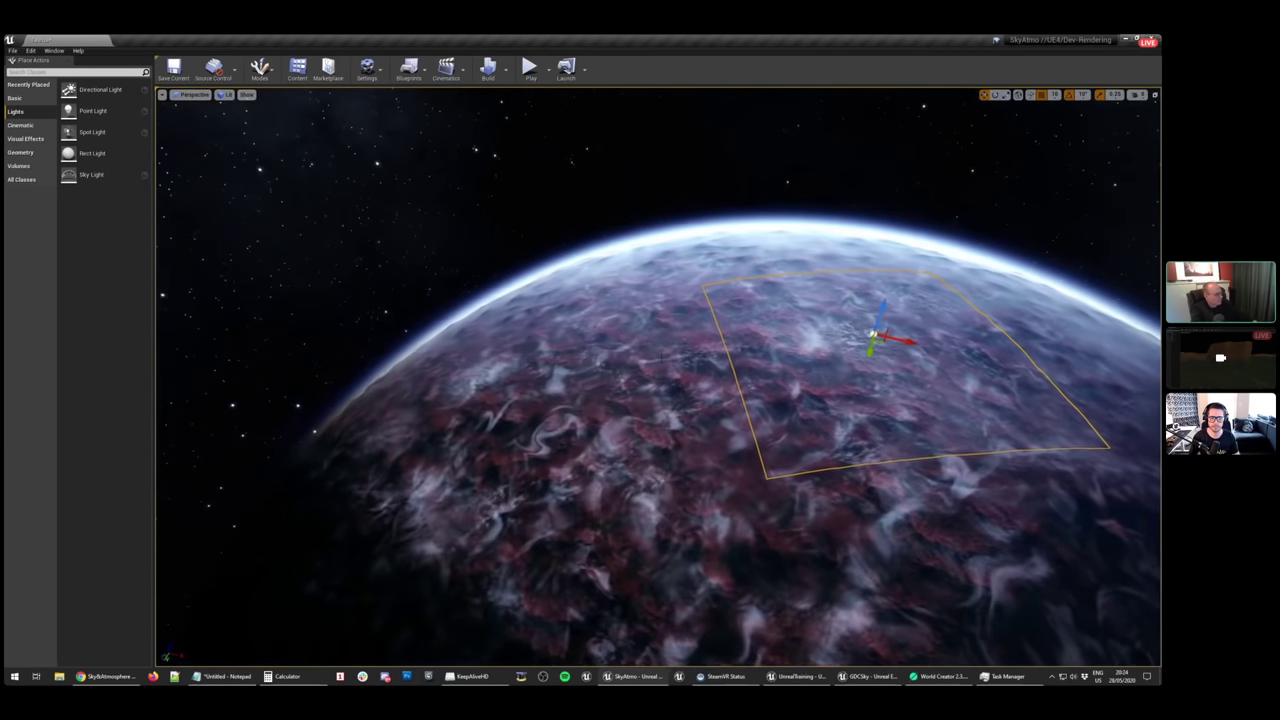
# Select the cloud plane wrapped around the planet, inspect its SM_SkyPlane mesh in the static mesh editor, and close that editor
pyautogui.click(501, 305)
pyautogui.keyDown('ctrl'); pyautogui.moveTo(504, 340); pyautogui.dragTo(491, 329); pyautogui.keyUp('ctrl')
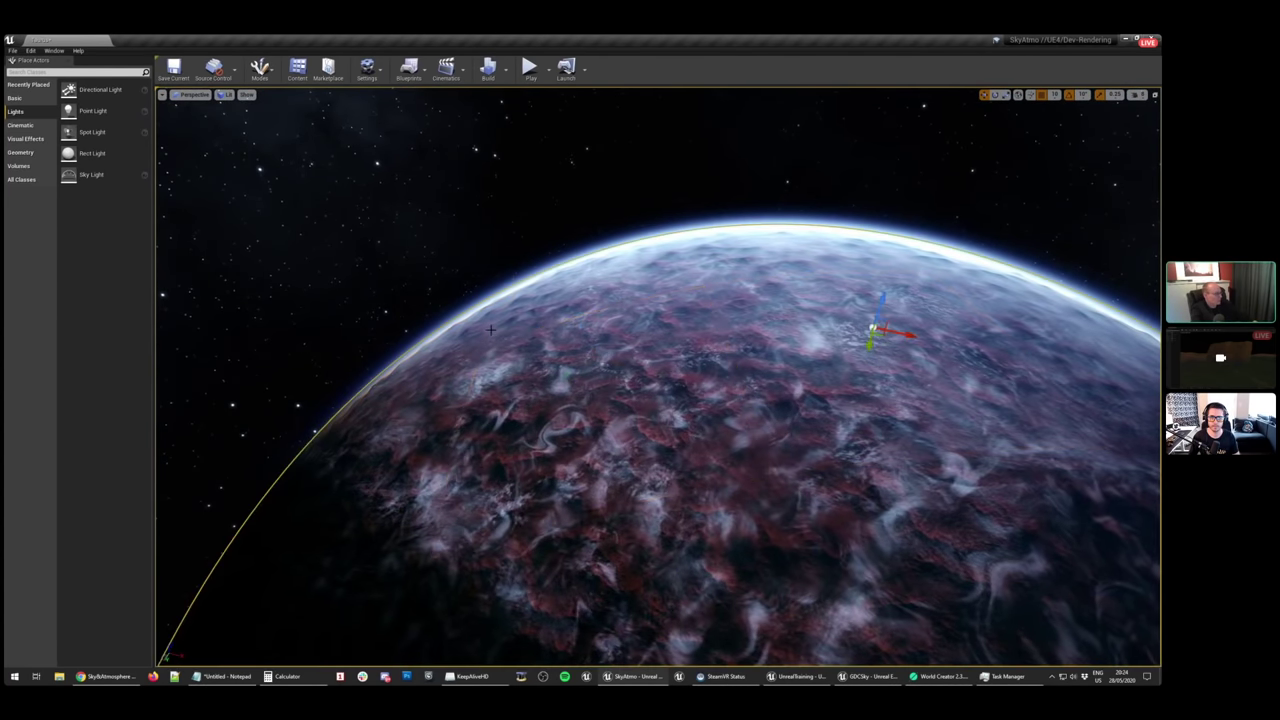
pyautogui.moveTo(544, 348); pyautogui.dragTo(620, 322, button='right')
pyautogui.hotkey('ctrl', 'e')
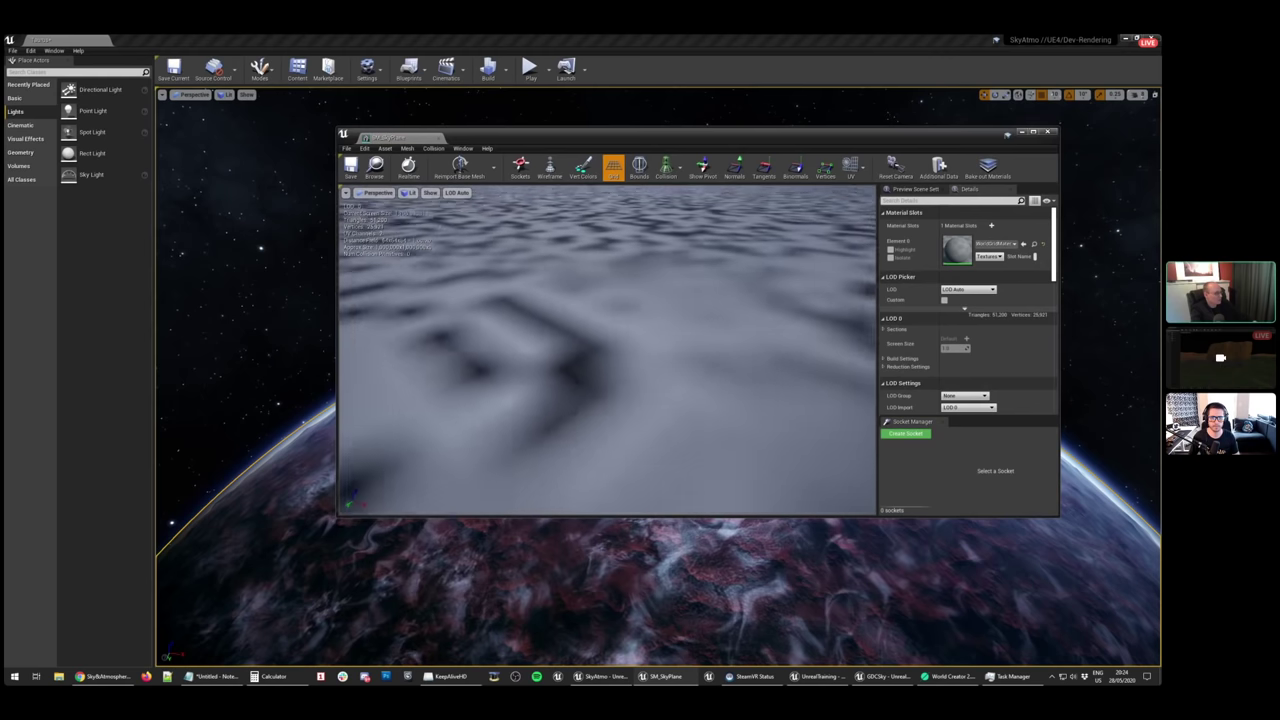
pyautogui.moveTo(606, 350); pyautogui.dragTo(606, 382, button='right')
pyautogui.click(1049, 133)
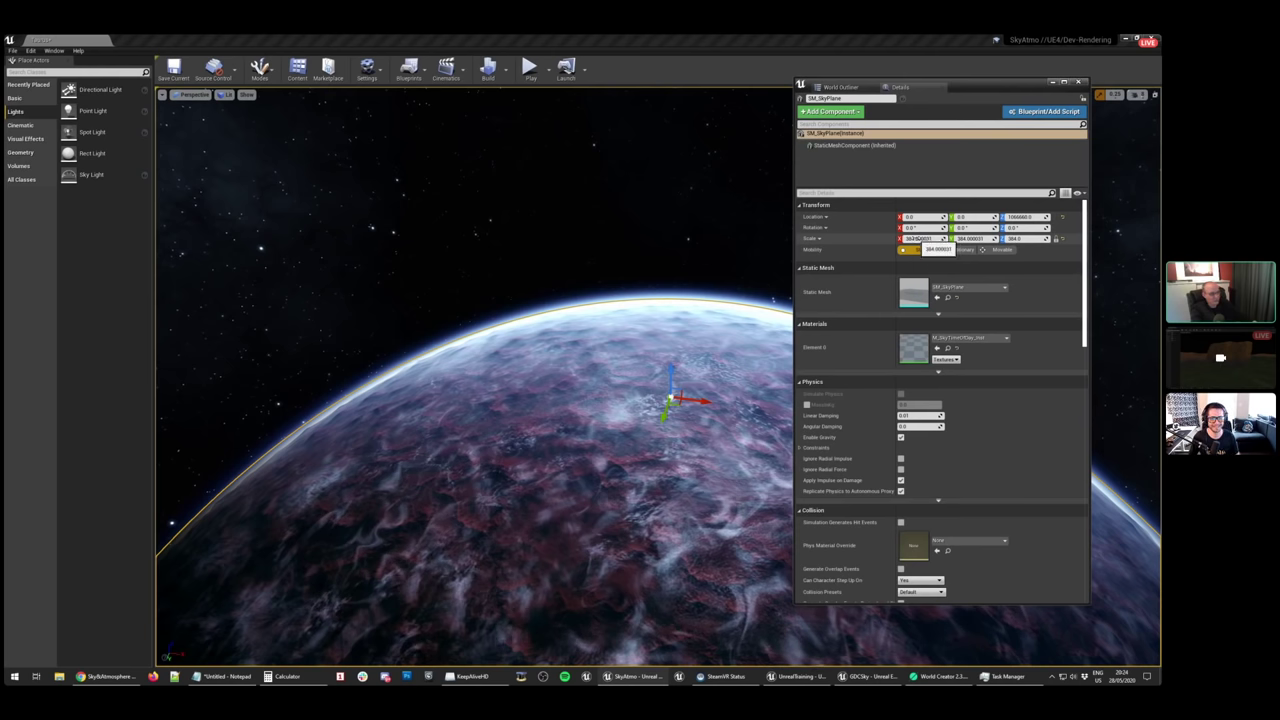
# Put the sky plane's details aside and examine how the cloud layer curves along the planet's edge
pyautogui.moveTo(966, 89); pyautogui.dragTo(1279, 111)
pyautogui.moveTo(658, 376); pyautogui.dragTo(671, 446, button='right')
pyautogui.moveTo(822, 314); pyautogui.dragTo(866, 424, button='right')
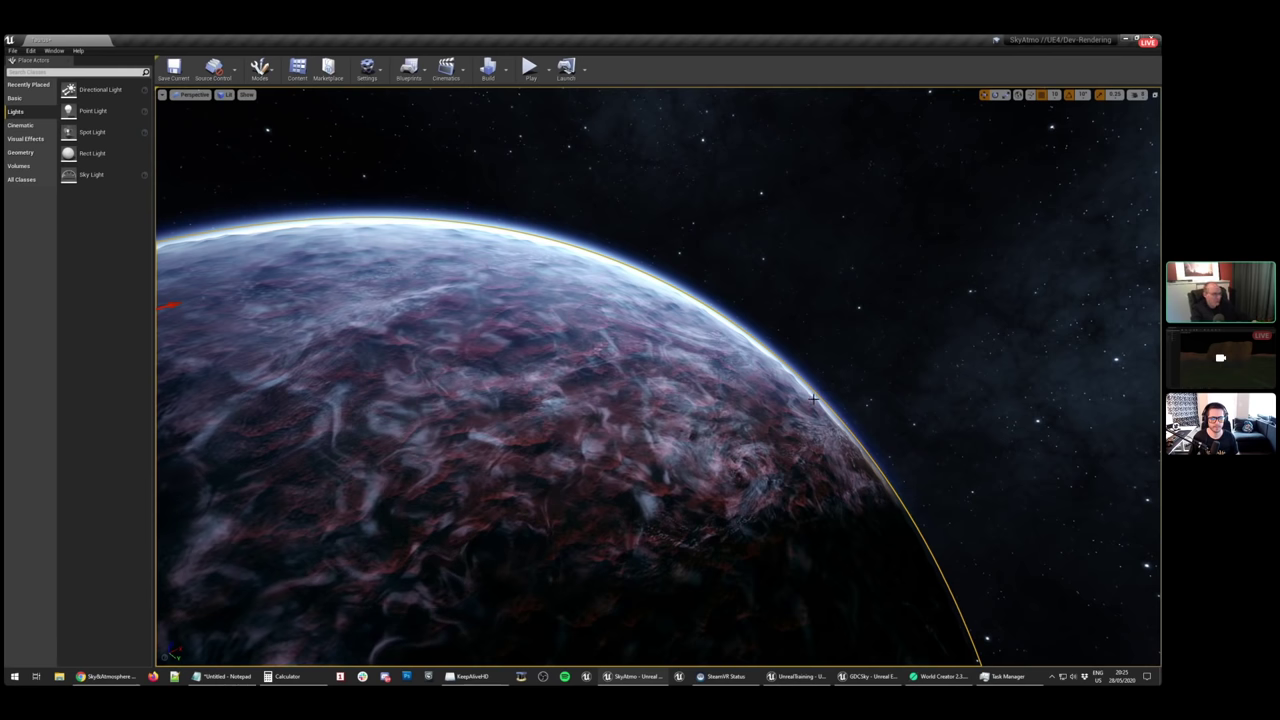
pyautogui.moveTo(826, 410); pyautogui.dragTo(766, 390, button='right')
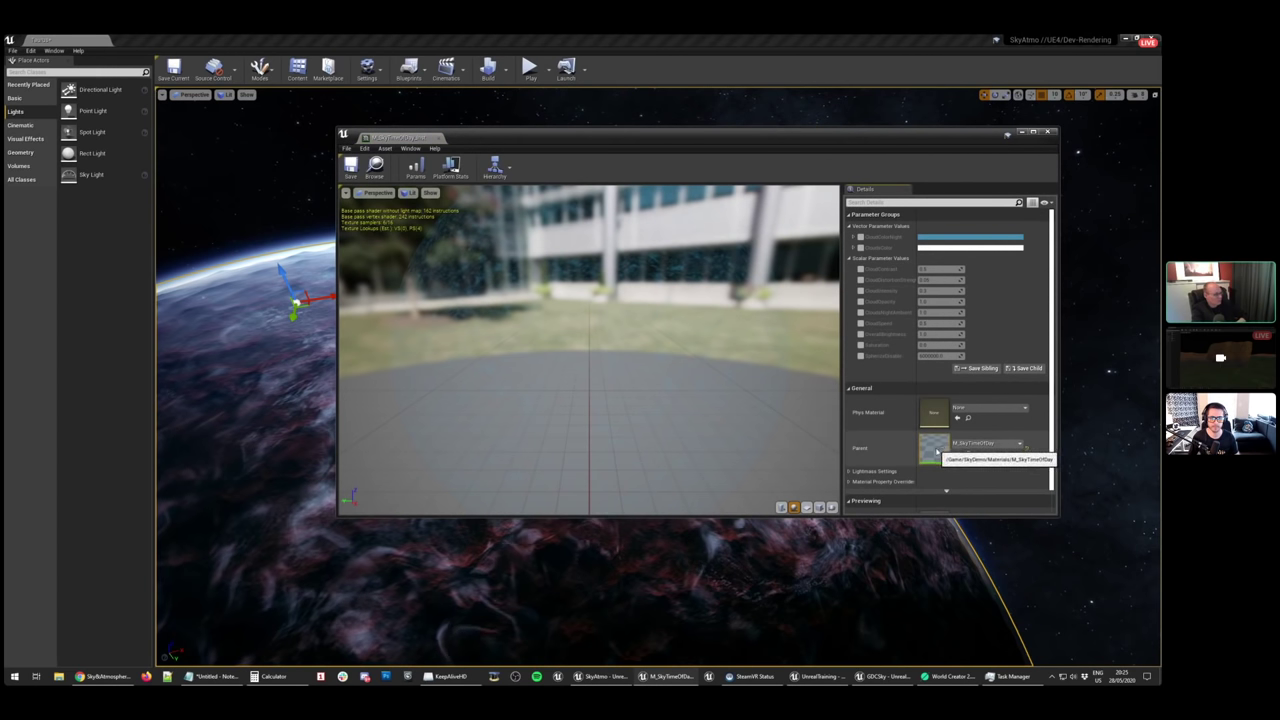
# Open the parent material M_SkyTimeOfDay and trace its World Position Offset input back to the "Curved Sky when in space" group
pyautogui.doubleClick(934, 447)
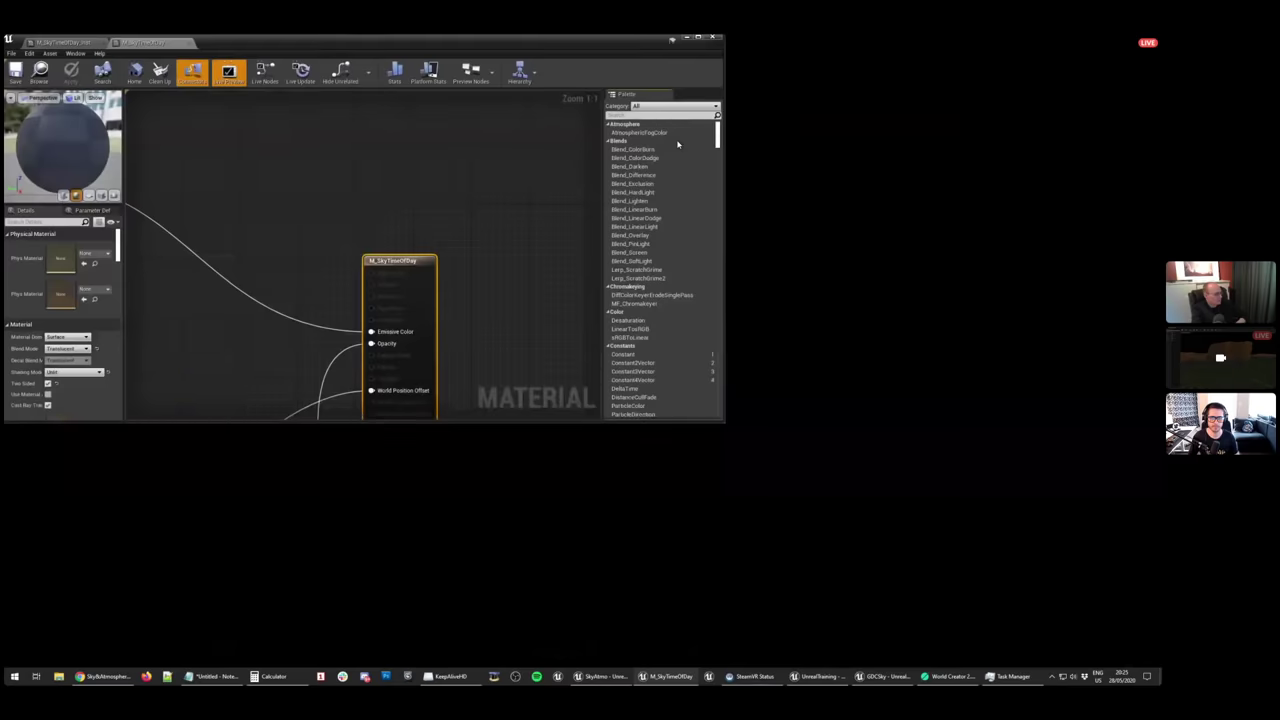
pyautogui.moveTo(322, 480); pyautogui.dragTo(635, 306, button='right')
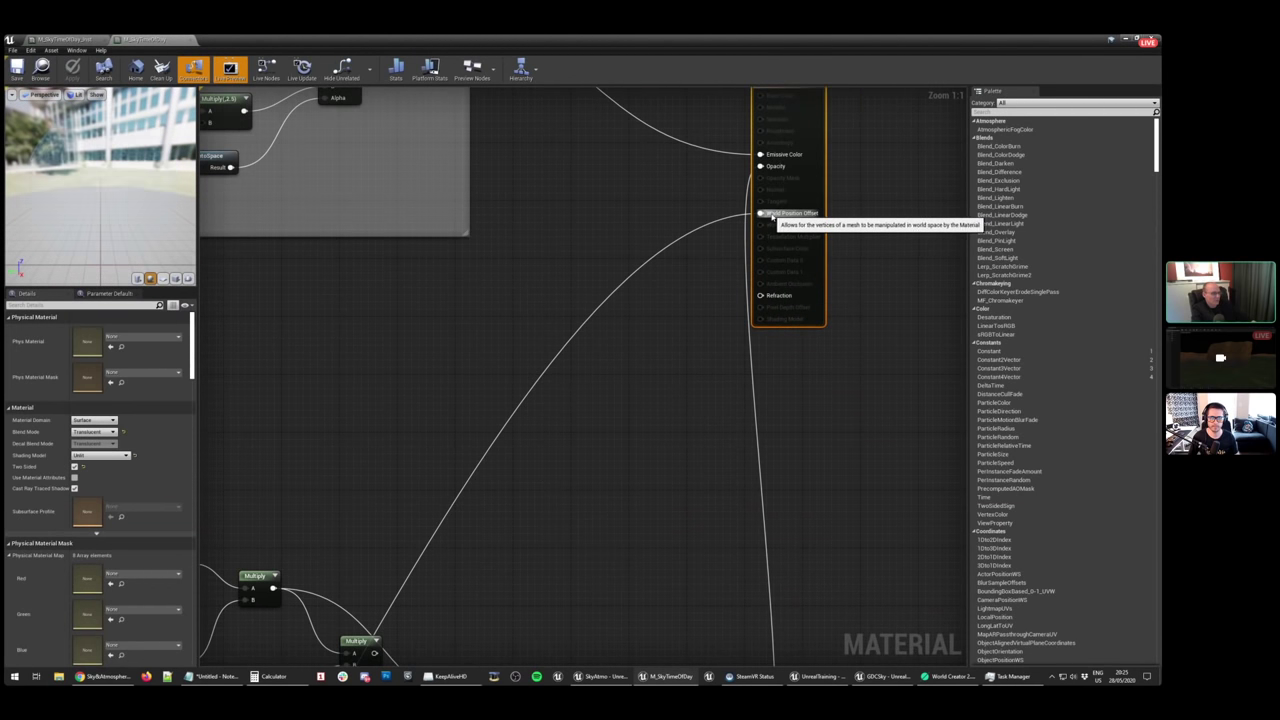
pyautogui.moveTo(504, 518); pyautogui.dragTo(766, 226, button='right')
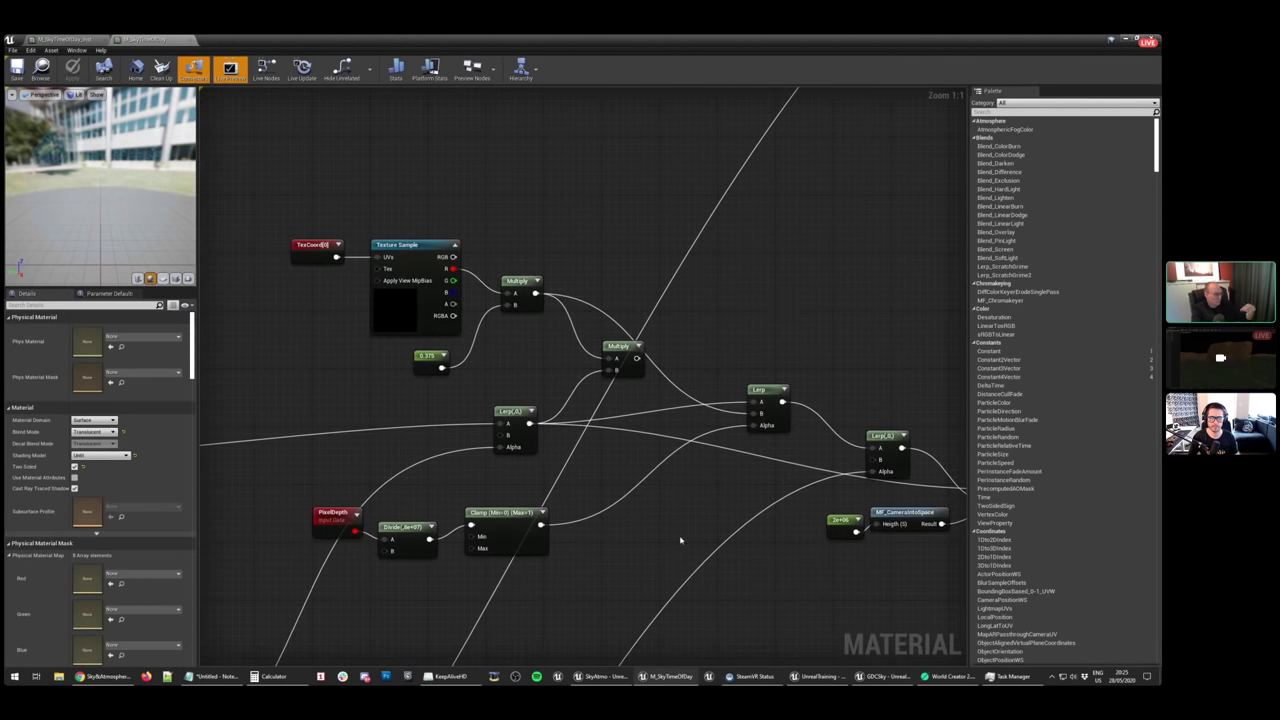
pyautogui.moveTo(680, 540); pyautogui.dragTo(856, 180, button='right')
pyautogui.moveTo(623, 454); pyautogui.dragTo(737, 220, button='right')
pyautogui.scroll(-2, 671, 280)
pyautogui.moveTo(466, 496); pyautogui.dragTo(766, 312, button='right')
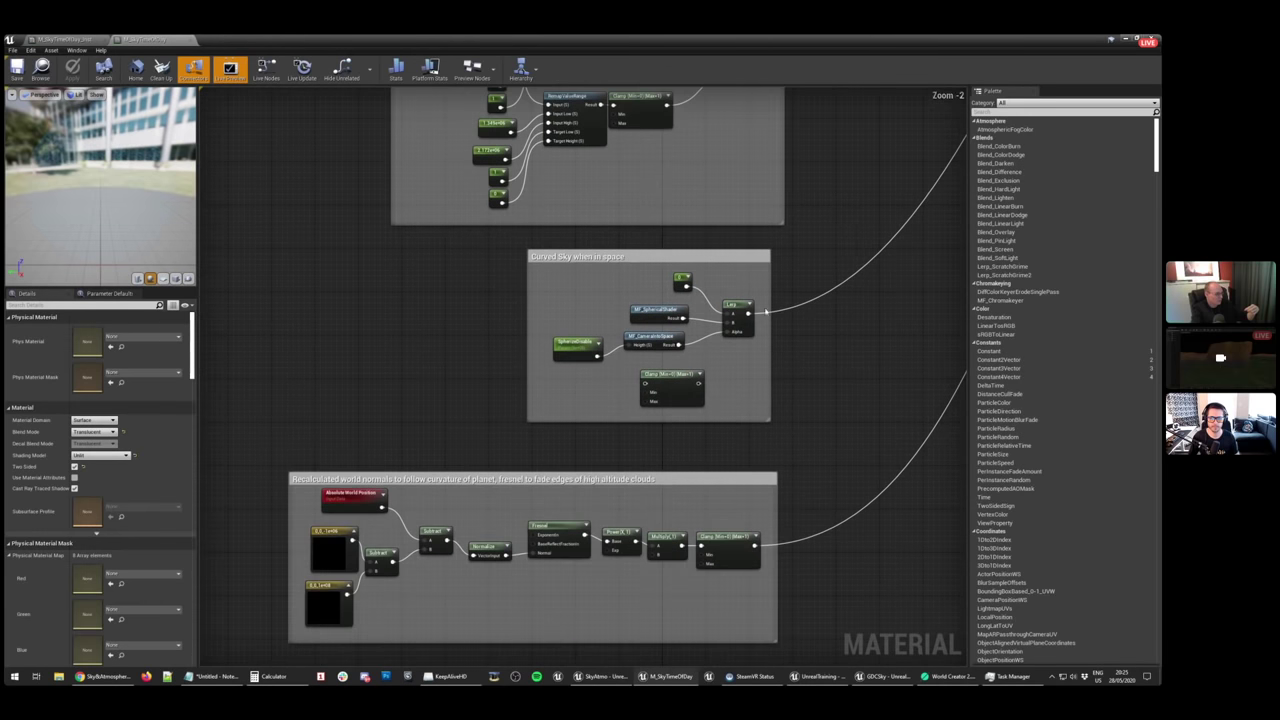
pyautogui.moveTo(484, 248); pyautogui.dragTo(797, 414)
pyautogui.scroll(2, 757, 376)
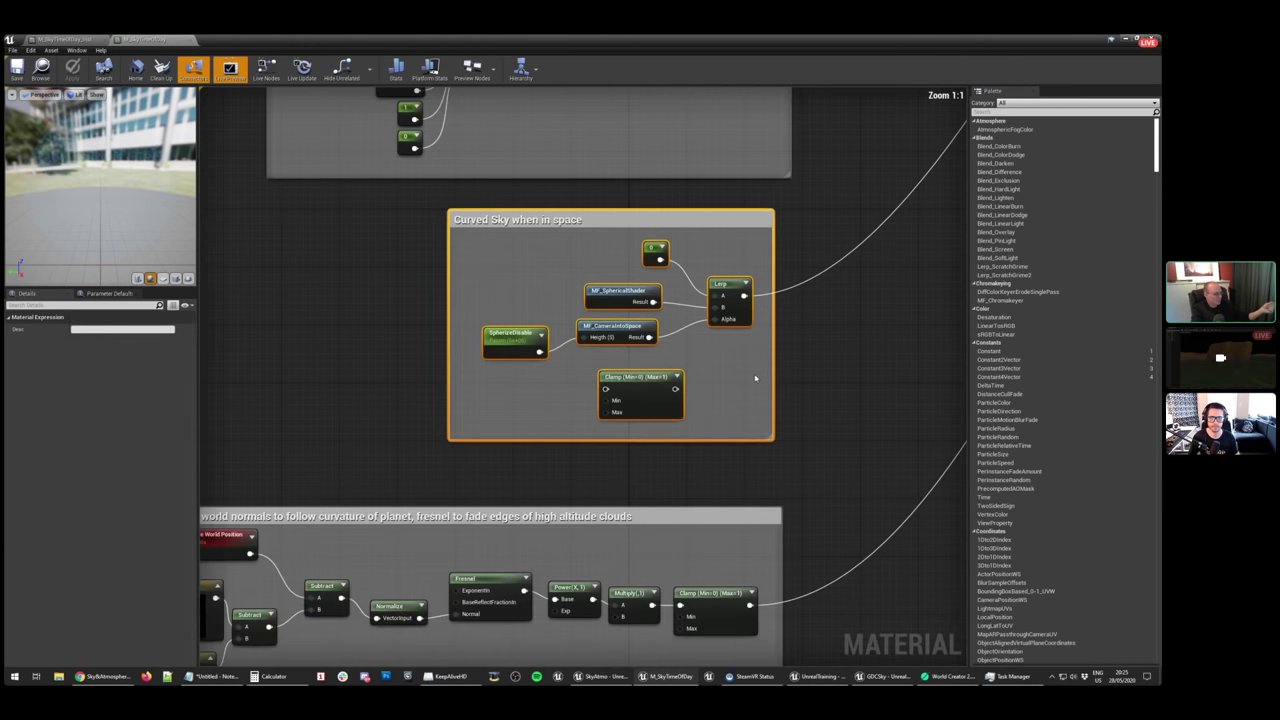
# Examine the recalculated world normals group, its Fresnel node's Normal input, and the neighbouring curved sky group
pyautogui.moveTo(349, 464); pyautogui.dragTo(468, 309, button='right')
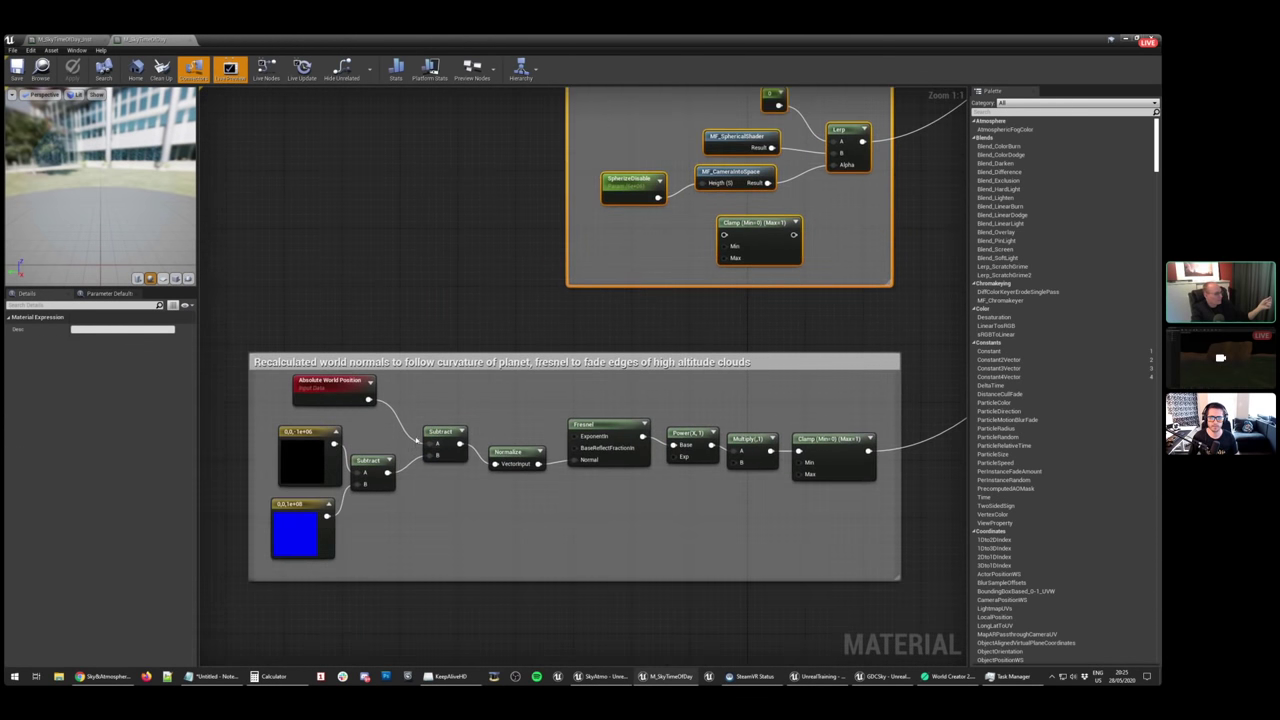
pyautogui.moveTo(287, 321); pyautogui.dragTo(874, 600)
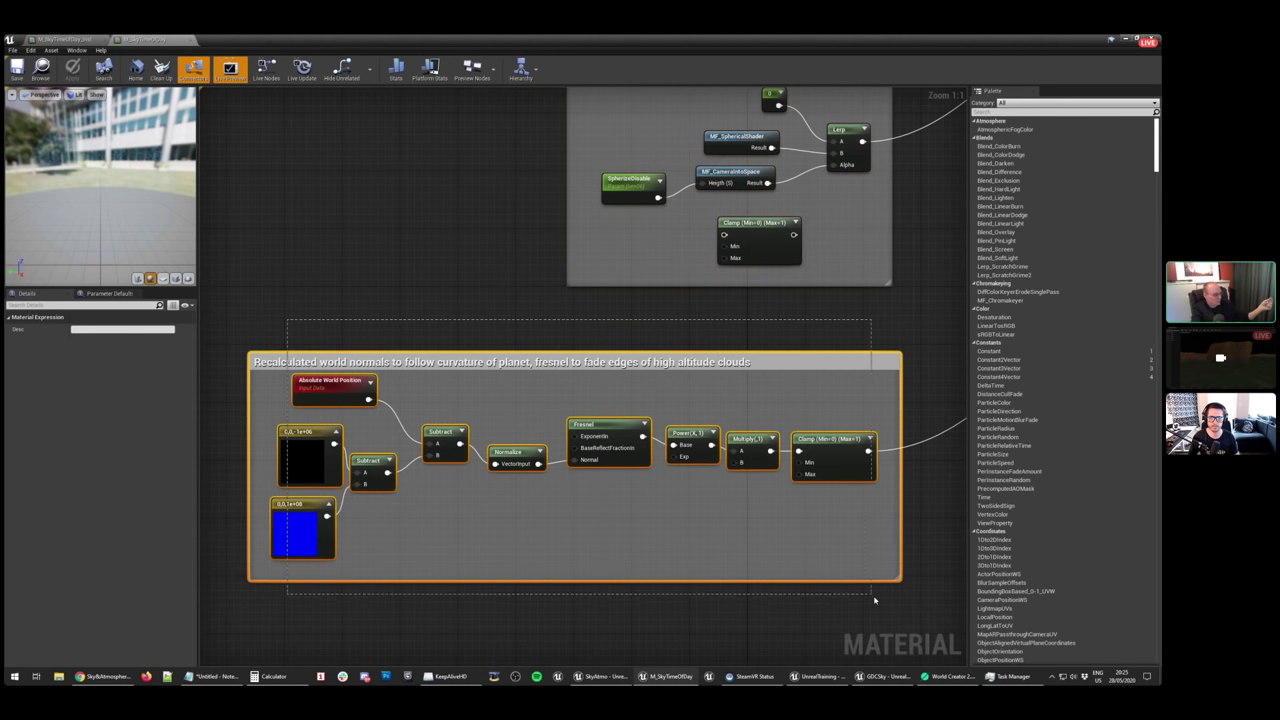
pyautogui.click(581, 497)
pyautogui.click(588, 458)
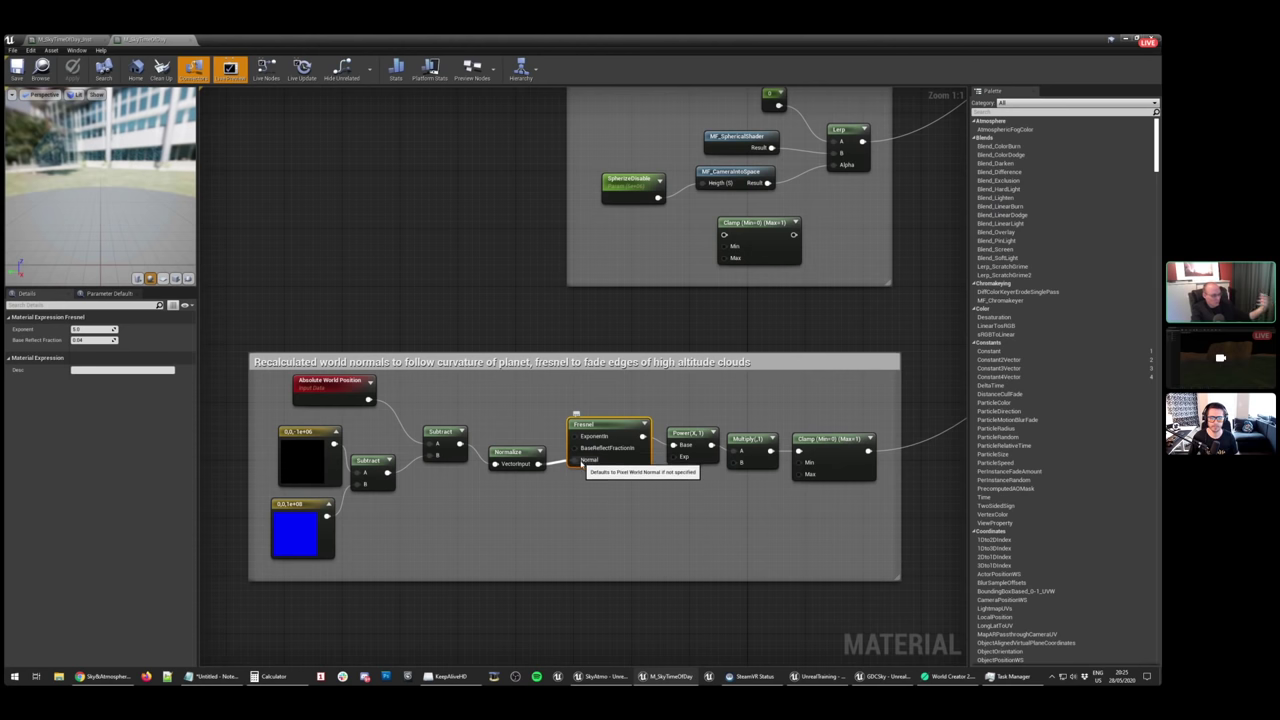
pyautogui.moveTo(625, 298); pyautogui.dragTo(517, 410, button='right')
pyautogui.moveTo(398, 158); pyautogui.dragTo(834, 424)
pyautogui.moveTo(548, 461); pyautogui.dragTo(718, 347, button='right')
pyautogui.click(452, 330)
pyautogui.scroll(2, 421, 477)
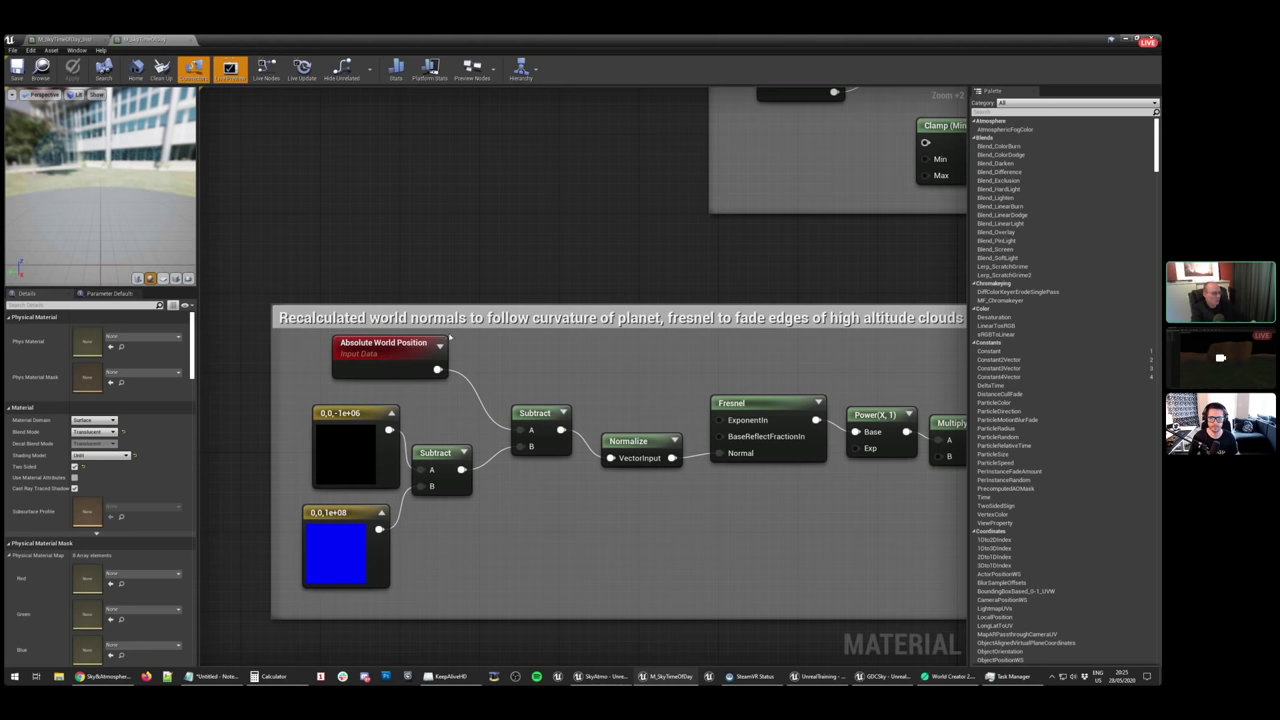
# Inspect the Absolute World Position, constant vector and Subtract nodes that supply the Fresnel normal
pyautogui.moveTo(560, 264); pyautogui.dragTo(534, 276, button='right')
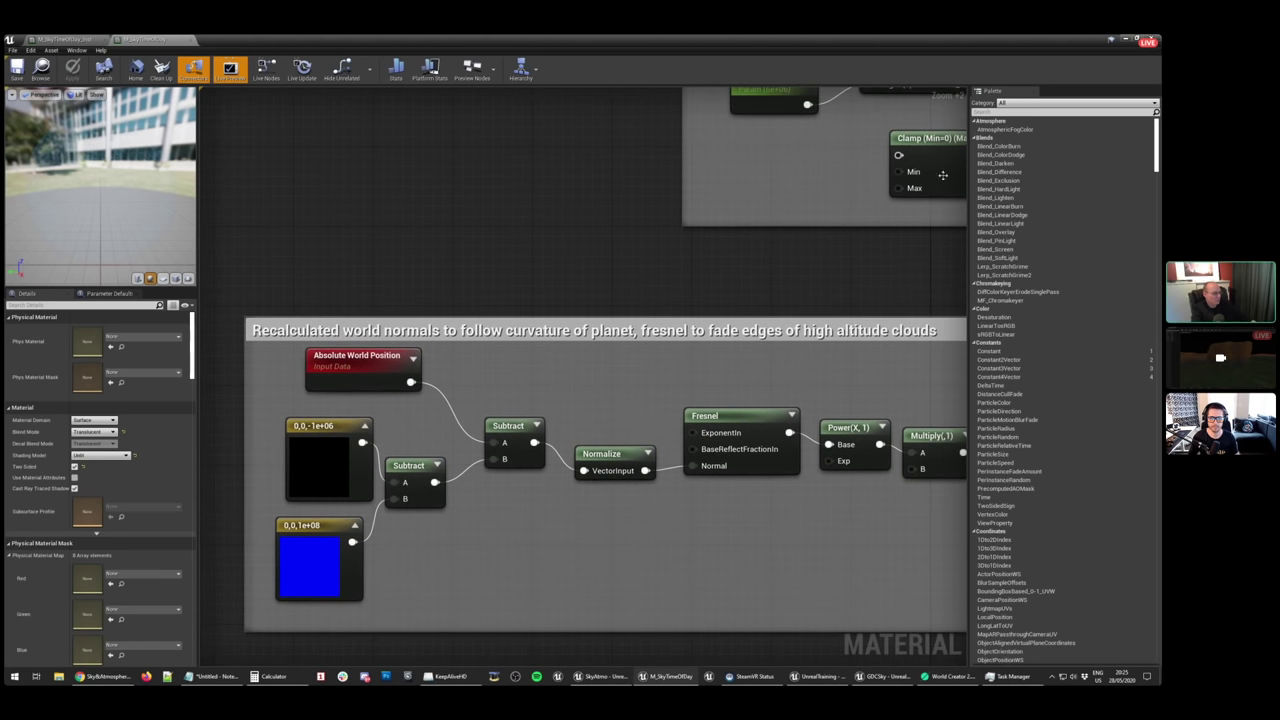
pyautogui.click(368, 372)
pyautogui.click(330, 468)
pyautogui.click(329, 554)
pyautogui.click(410, 501)
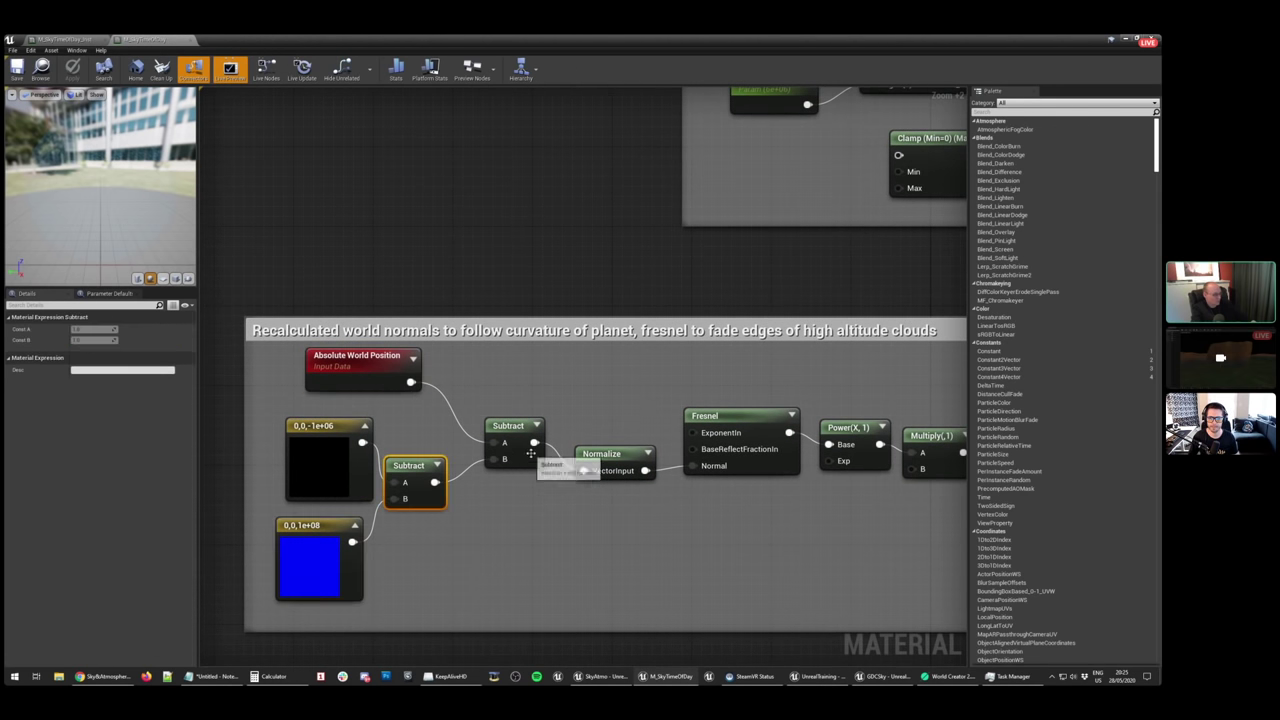
pyautogui.click(515, 452)
pyautogui.moveTo(714, 543); pyautogui.dragTo(626, 551, button='right')
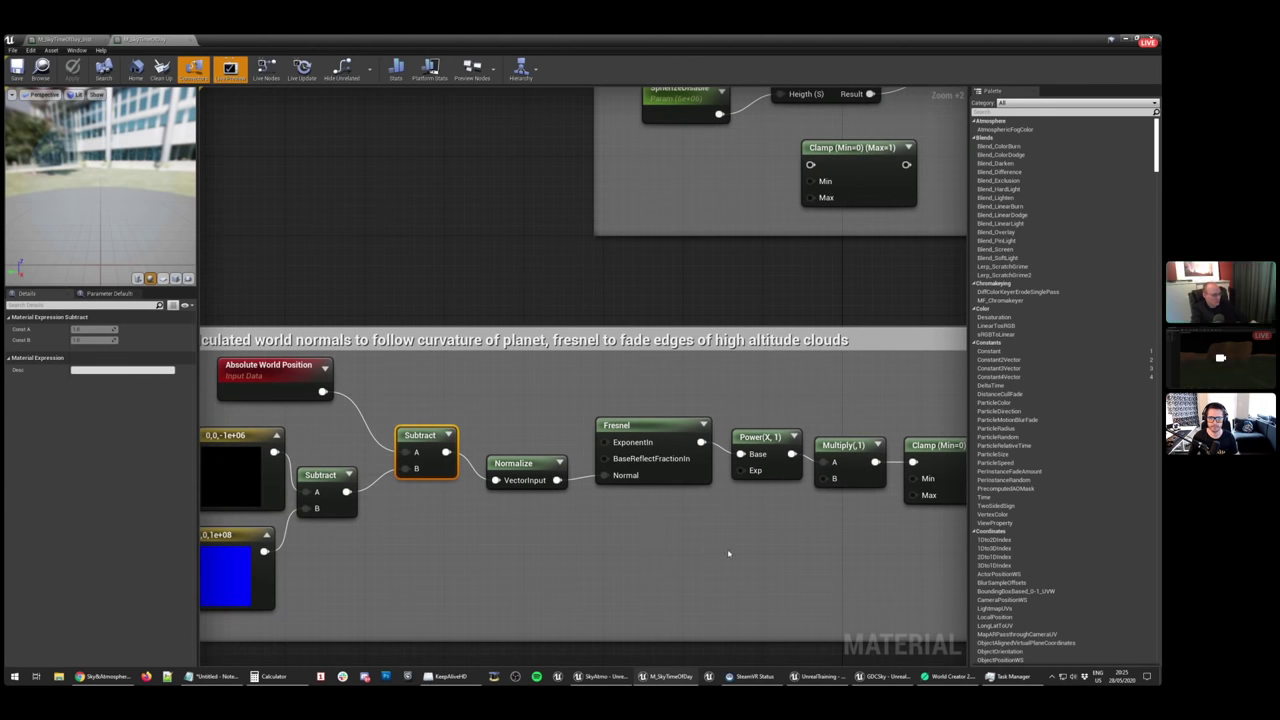
# Follow the Fresnel chain's Clamp output to the opacity Lerp and inspect that node's description and constants
pyautogui.scroll(-4, 728, 553)
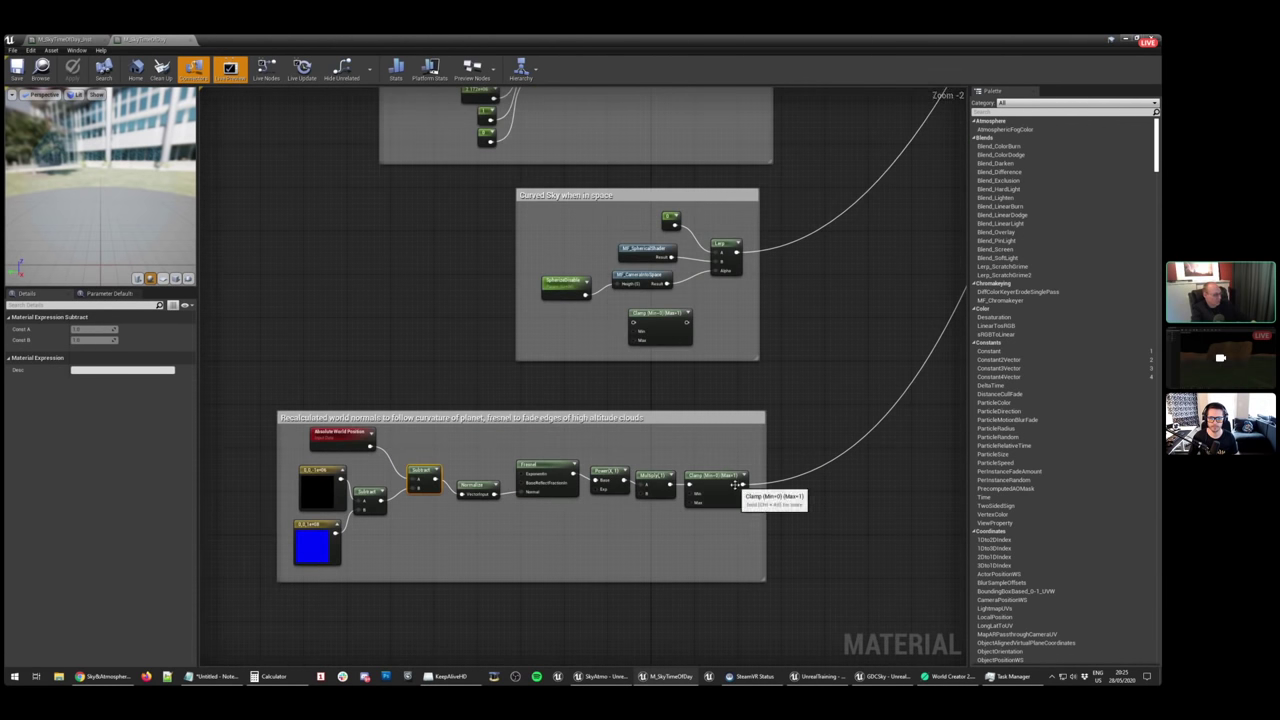
pyautogui.click(735, 485)
pyautogui.moveTo(880, 200); pyautogui.dragTo(401, 499, button='right')
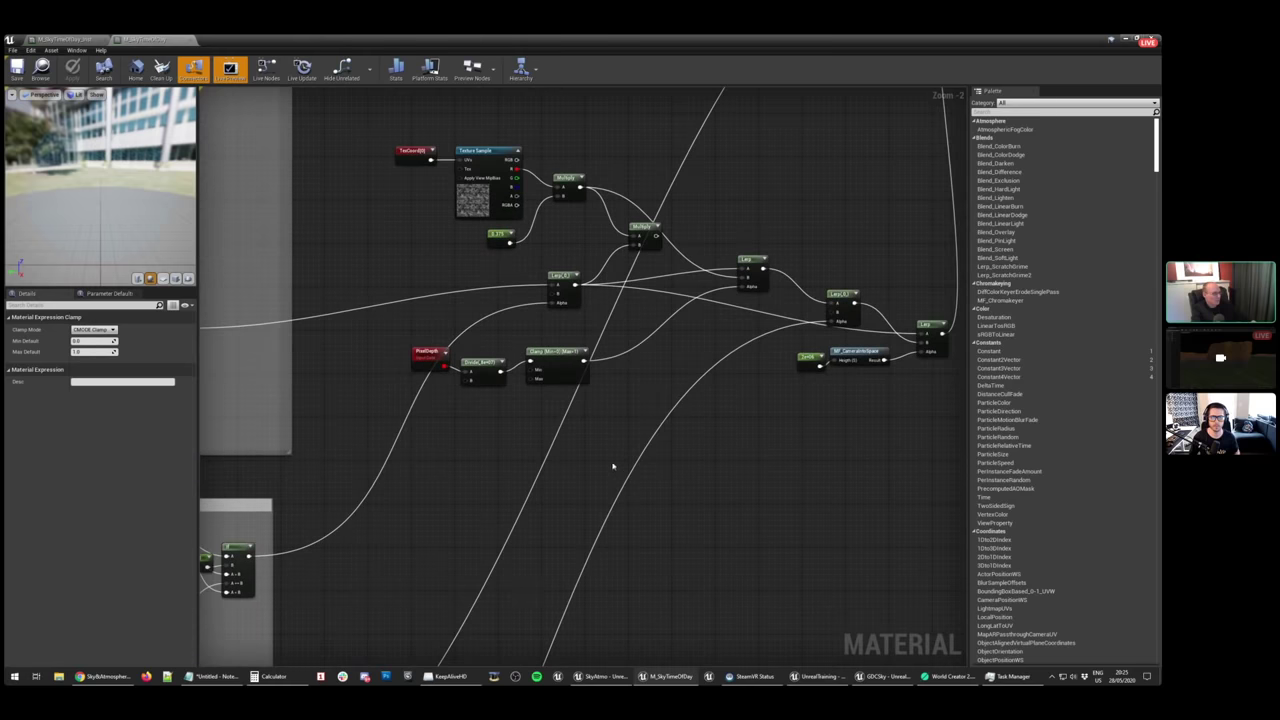
pyautogui.moveTo(613, 466); pyautogui.dragTo(463, 502, button='right')
pyautogui.scroll(2, 657, 369)
pyautogui.click(703, 345)
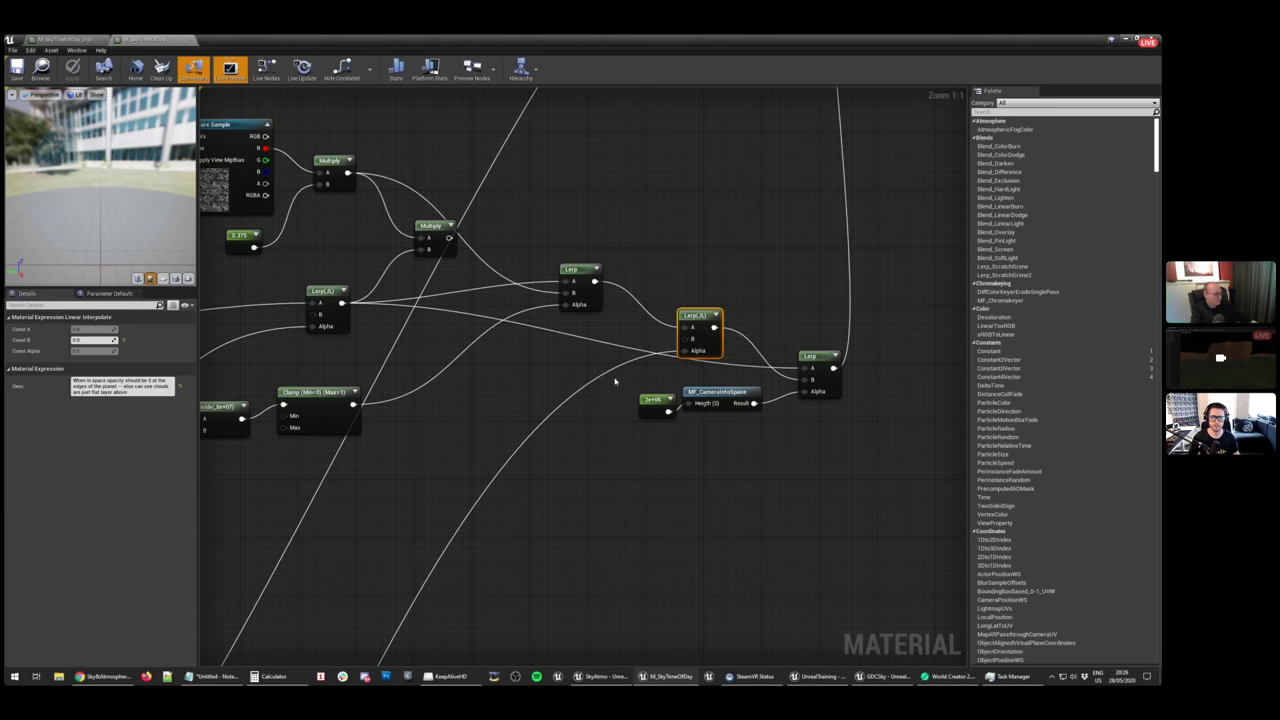
# Survey the rest of the opacity network and highlight the PixelDepth, Divide and Clamp nodes
pyautogui.scroll(-2, 592, 396)
pyautogui.moveTo(457, 421); pyautogui.dragTo(800, 354, button='right')
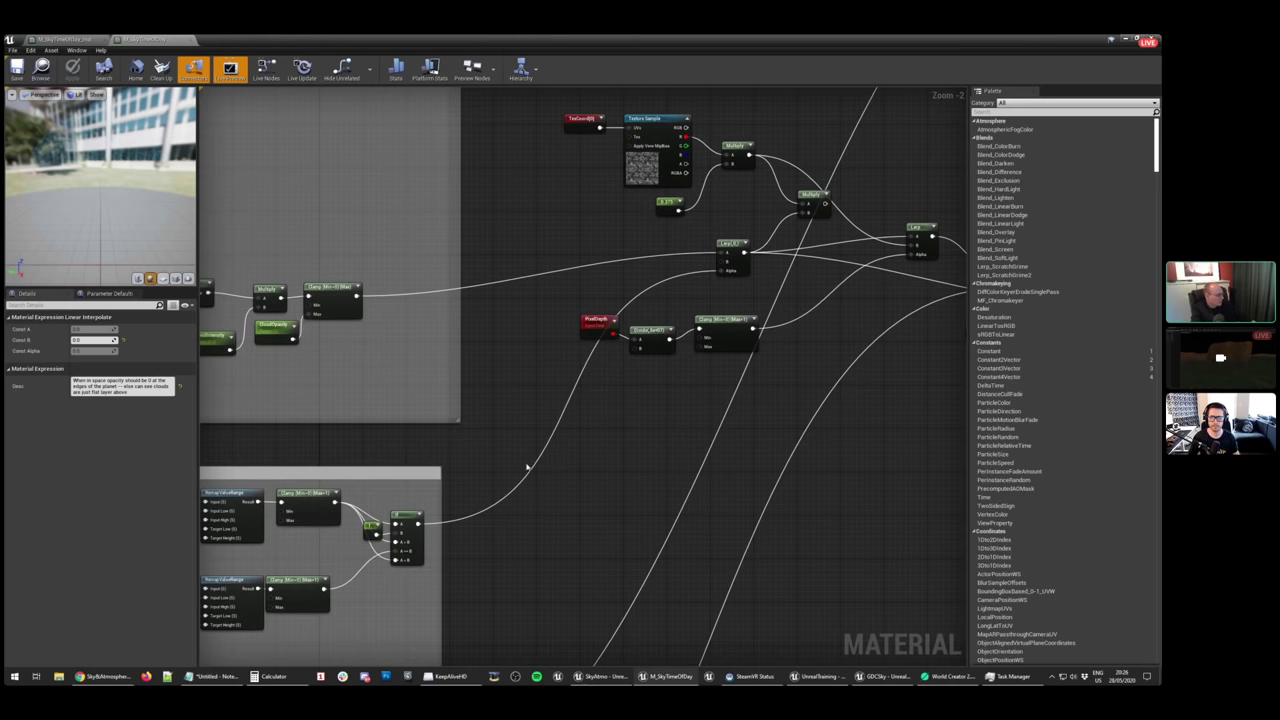
pyautogui.moveTo(480, 463); pyautogui.dragTo(736, 426, button='right')
pyautogui.moveTo(428, 401); pyautogui.dragTo(587, 578, button='right')
pyautogui.moveTo(543, 305); pyautogui.dragTo(200, 586, button='right')
pyautogui.moveTo(719, 382); pyautogui.dragTo(449, 357, button='right')
pyautogui.scroll(2, 547, 466)
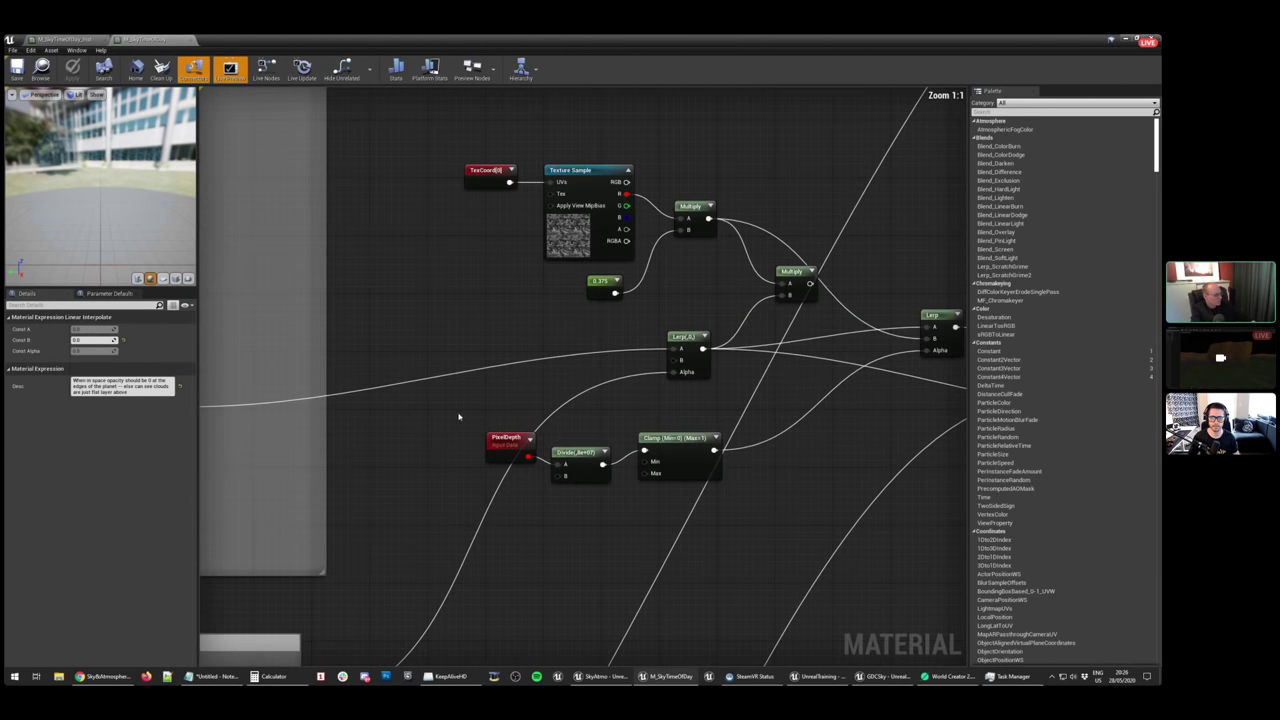
pyautogui.moveTo(457, 406); pyautogui.dragTo(797, 520)
pyautogui.moveTo(846, 466); pyautogui.dragTo(758, 455, button='right')
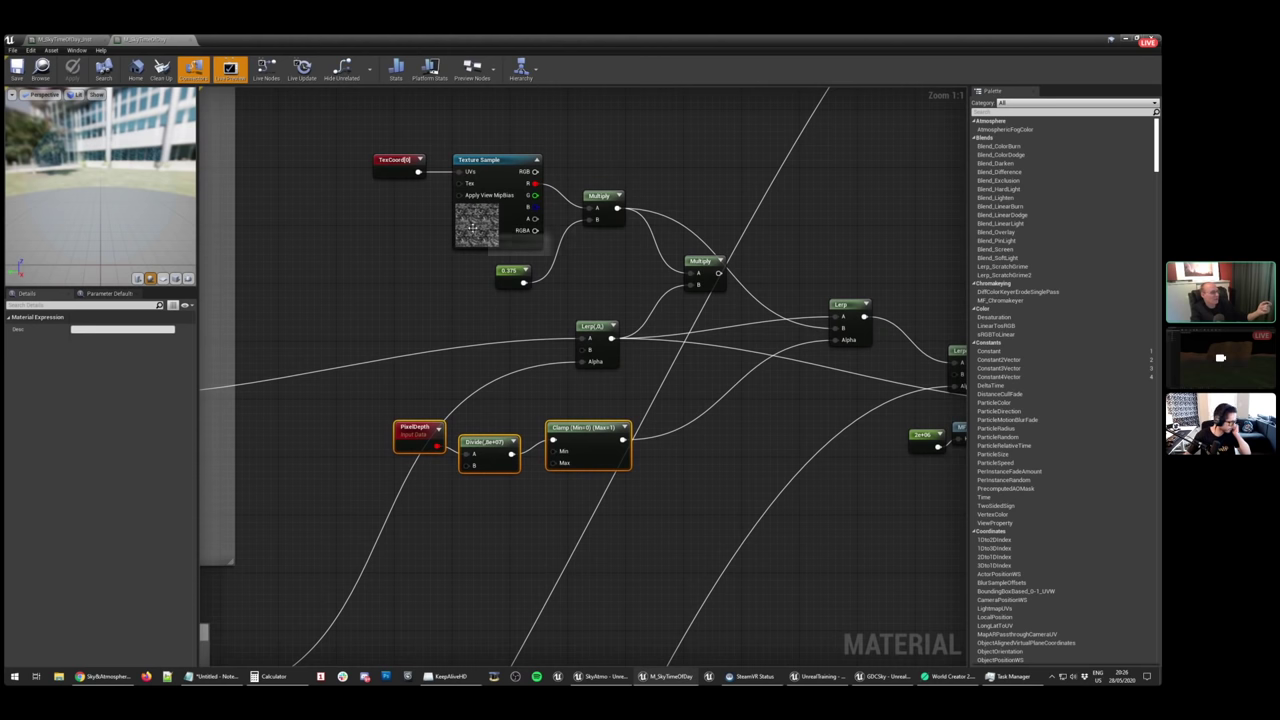
# Open the Texture Sample's T_DistantPlanetClouds texture, examine the cloud image, and close the texture editor
pyautogui.click(495, 232)
pyautogui.doubleClick(87, 417)
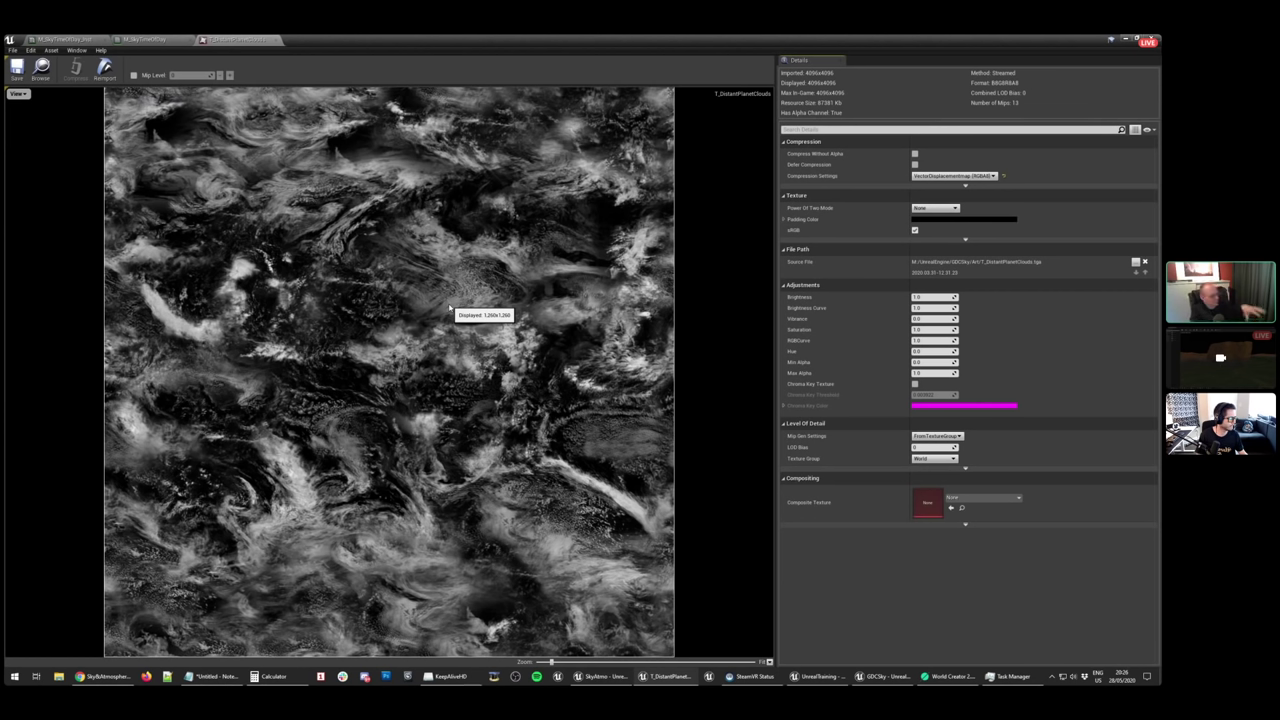
pyautogui.middleClick(234, 40)
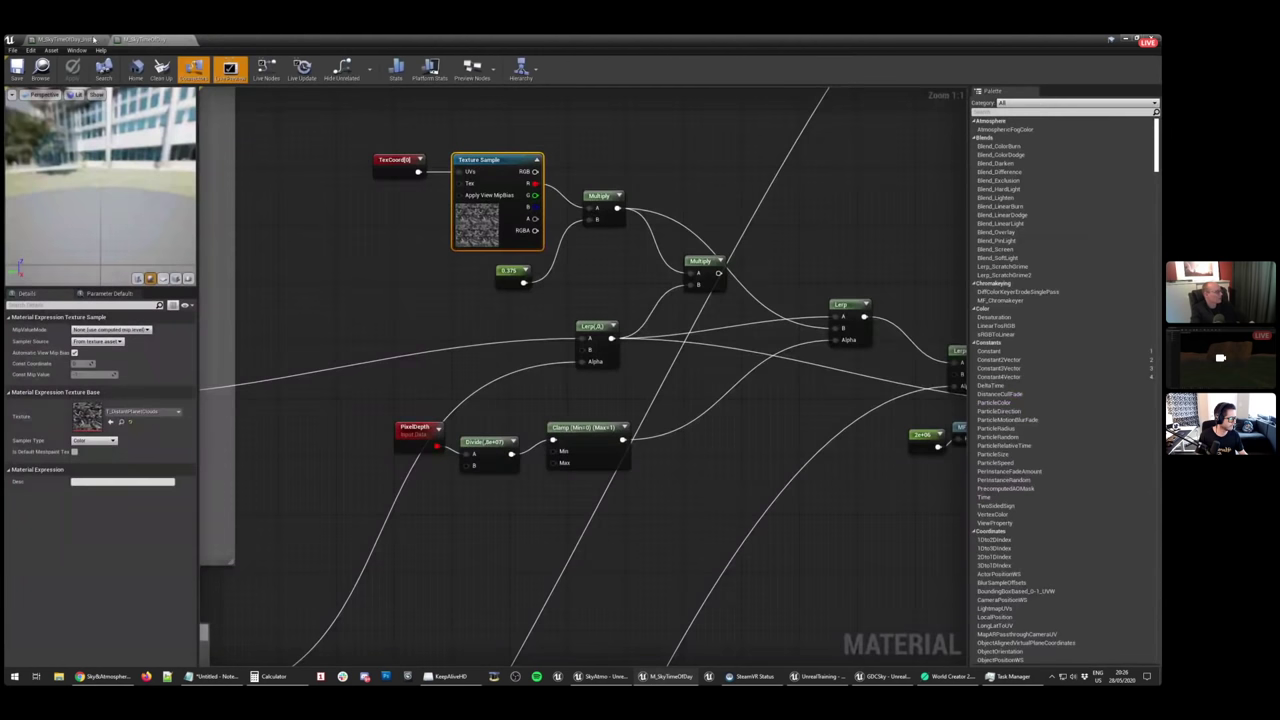
# Highlight the PixelDepth fade nodes, select the Divide node, and open its Const B value for editing
pyautogui.moveTo(422, 418); pyautogui.dragTo(640, 486)
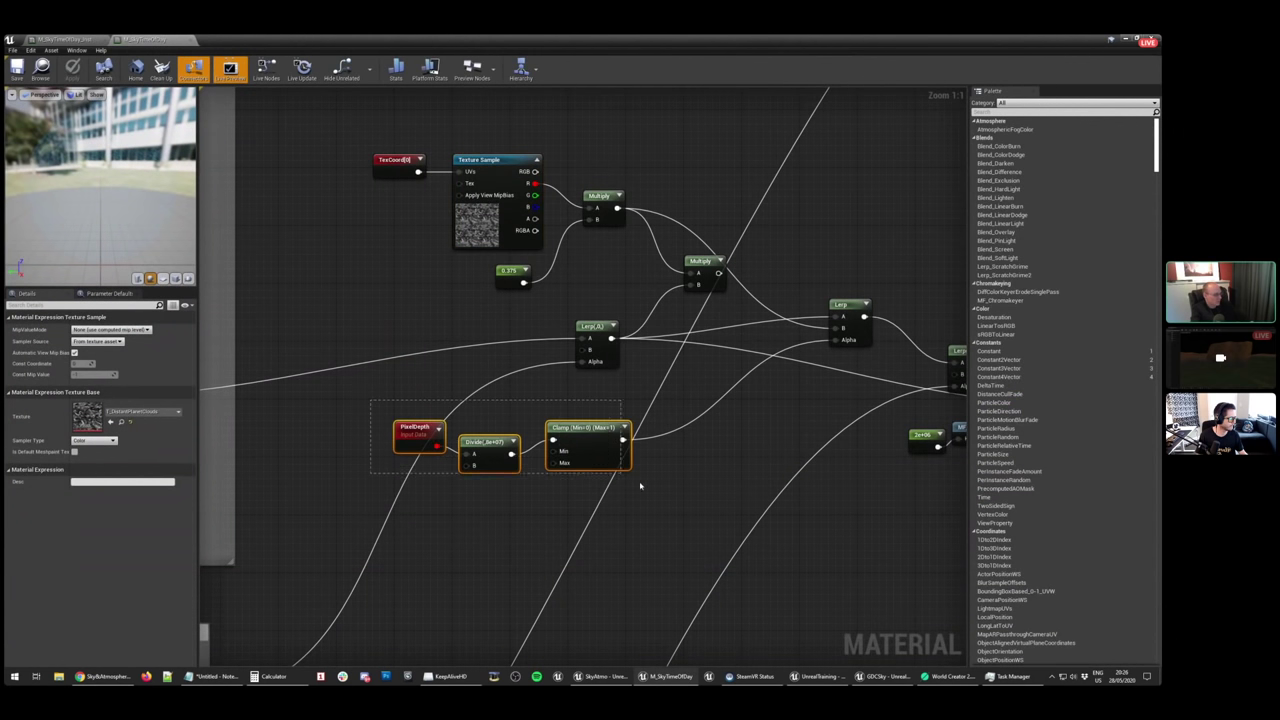
pyautogui.click(497, 453)
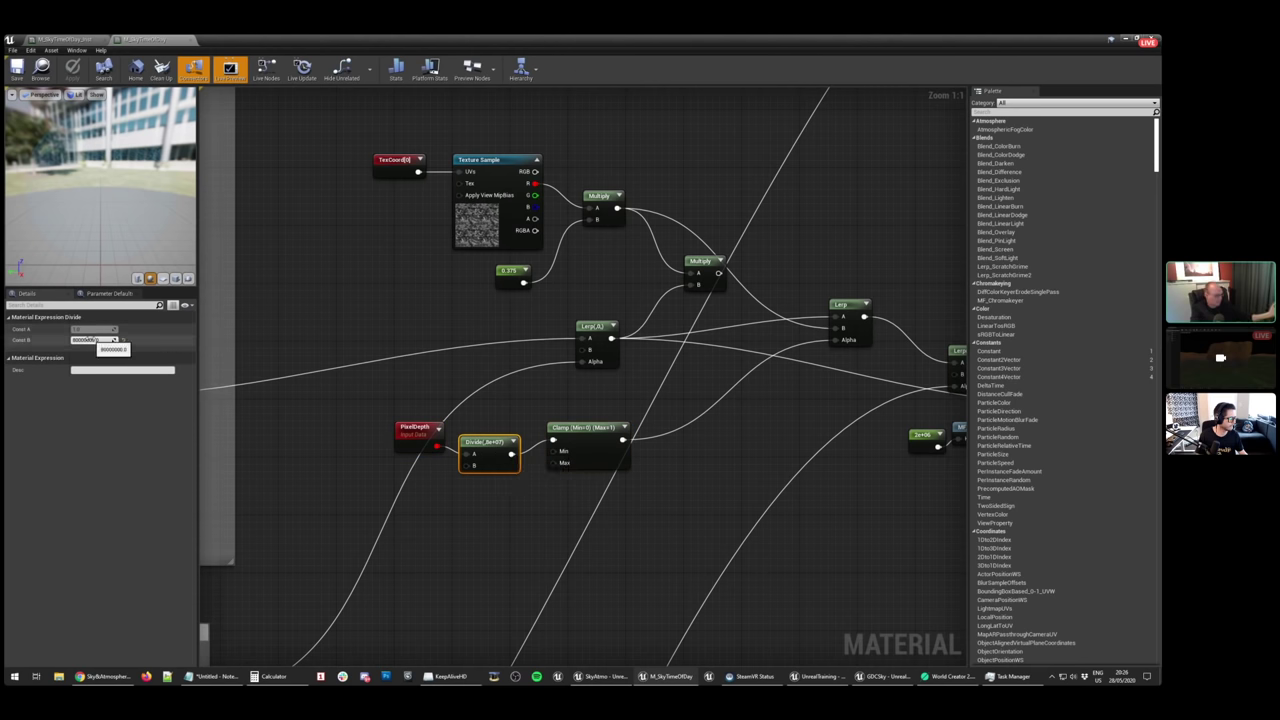
pyautogui.click(112, 340)
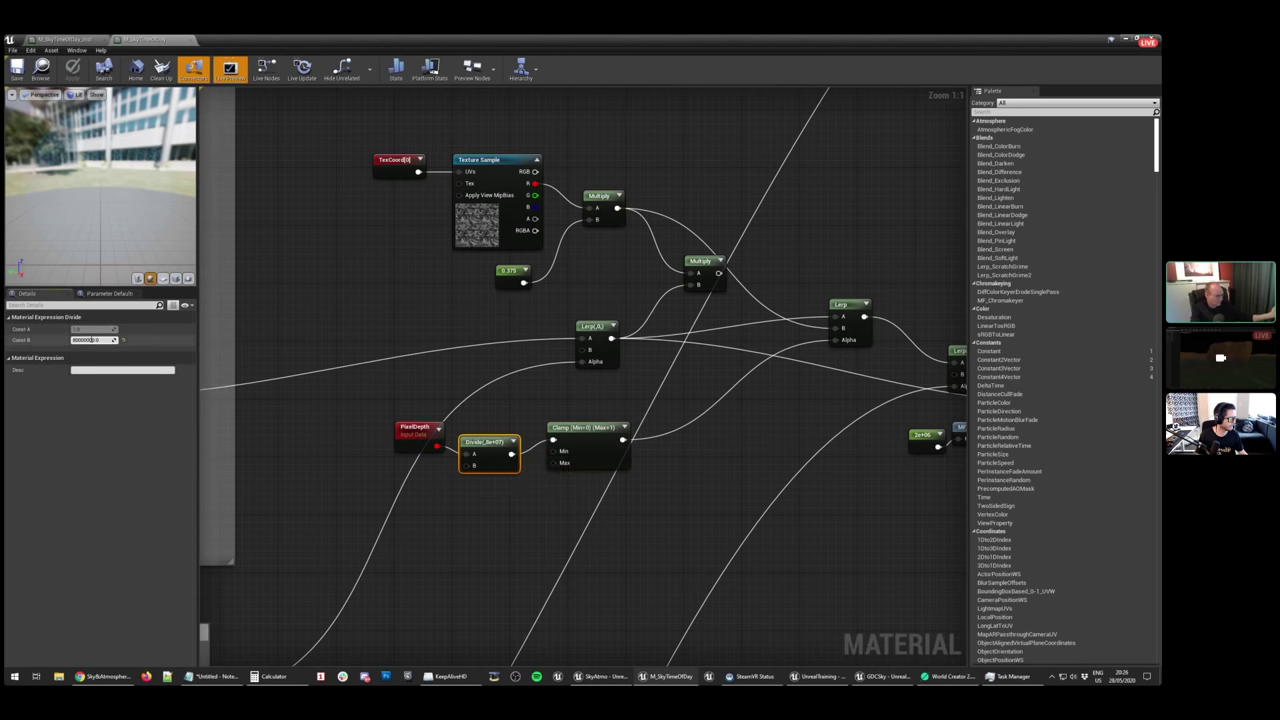
# Inspect the Clamp that limits the PixelDepth fade and the description of the Lerp it drives
pyautogui.click(585, 455)
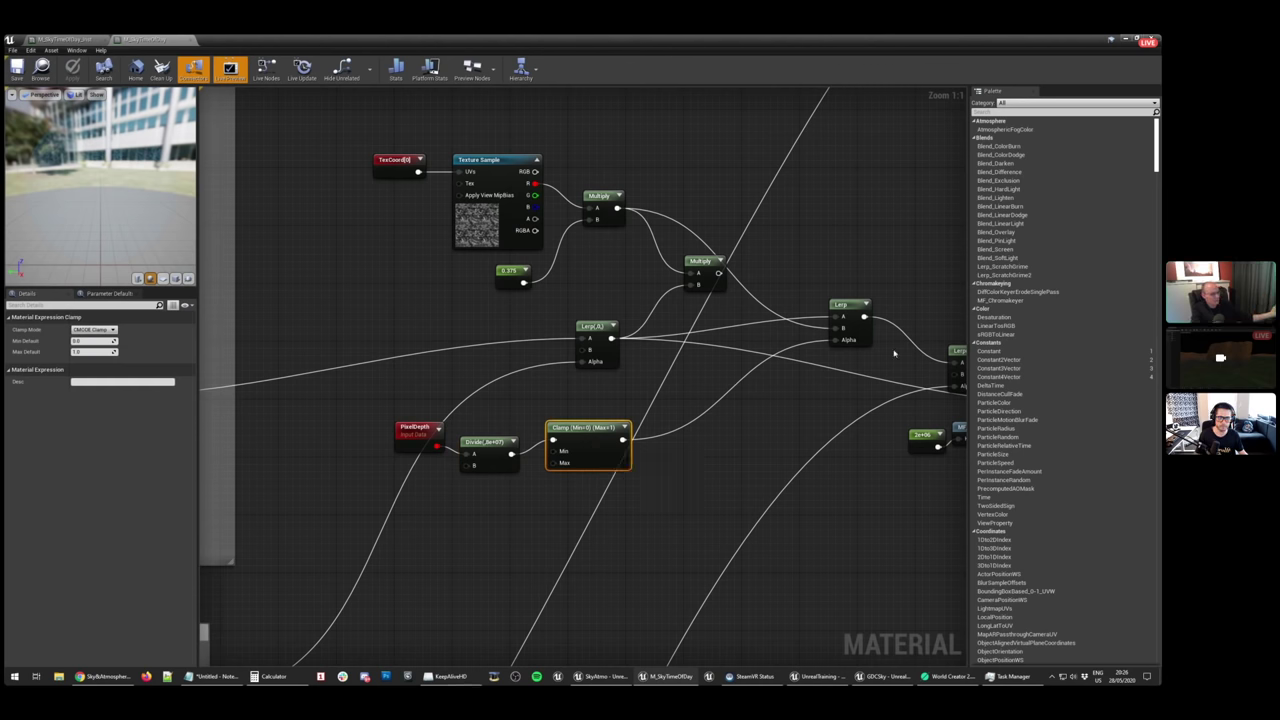
pyautogui.click(850, 318)
pyautogui.moveTo(653, 356); pyautogui.dragTo(583, 357, button='right')
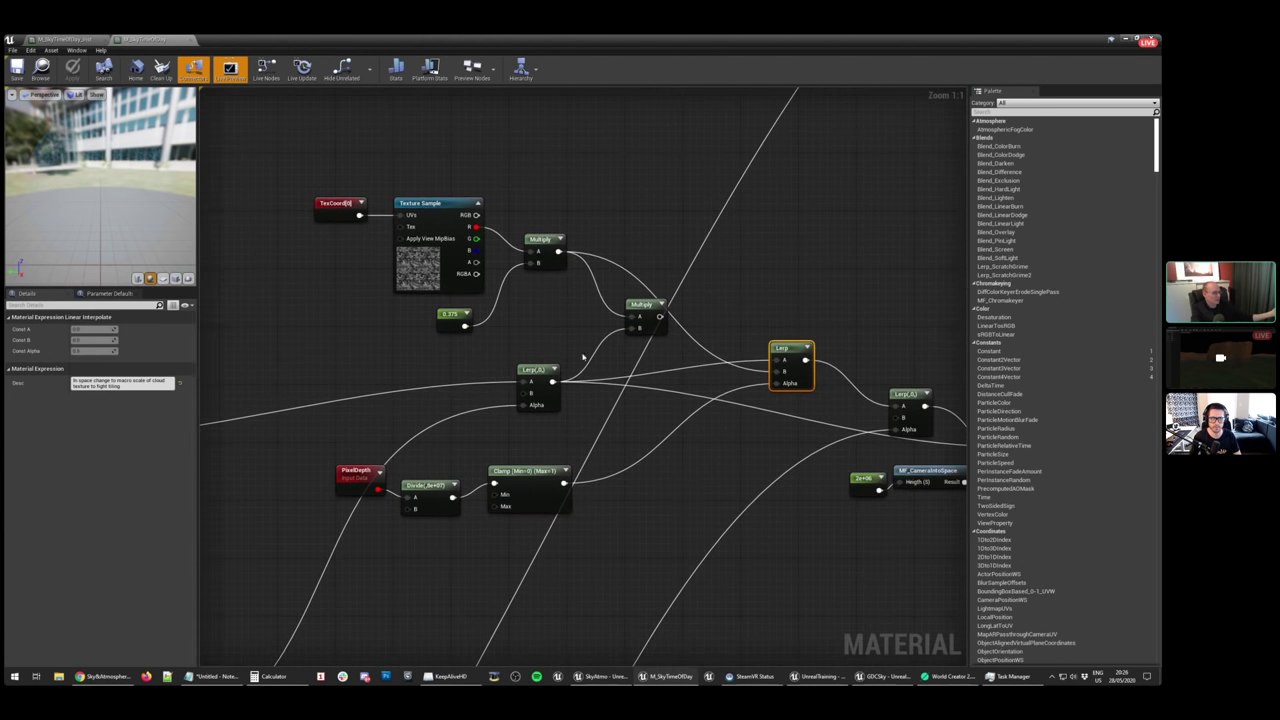
# Highlight the distant cloud texture branch, compare it with the panned Texture Sample network upstream, and inspect its T_DistantPlanetClouds sample
pyautogui.moveTo(297, 174); pyautogui.dragTo(570, 333)
pyautogui.moveTo(401, 379); pyautogui.dragTo(878, 286, button='right')
pyautogui.moveTo(300, 420); pyautogui.dragTo(785, 426, button='right')
pyautogui.moveTo(597, 426); pyautogui.dragTo(580, 431, button='right')
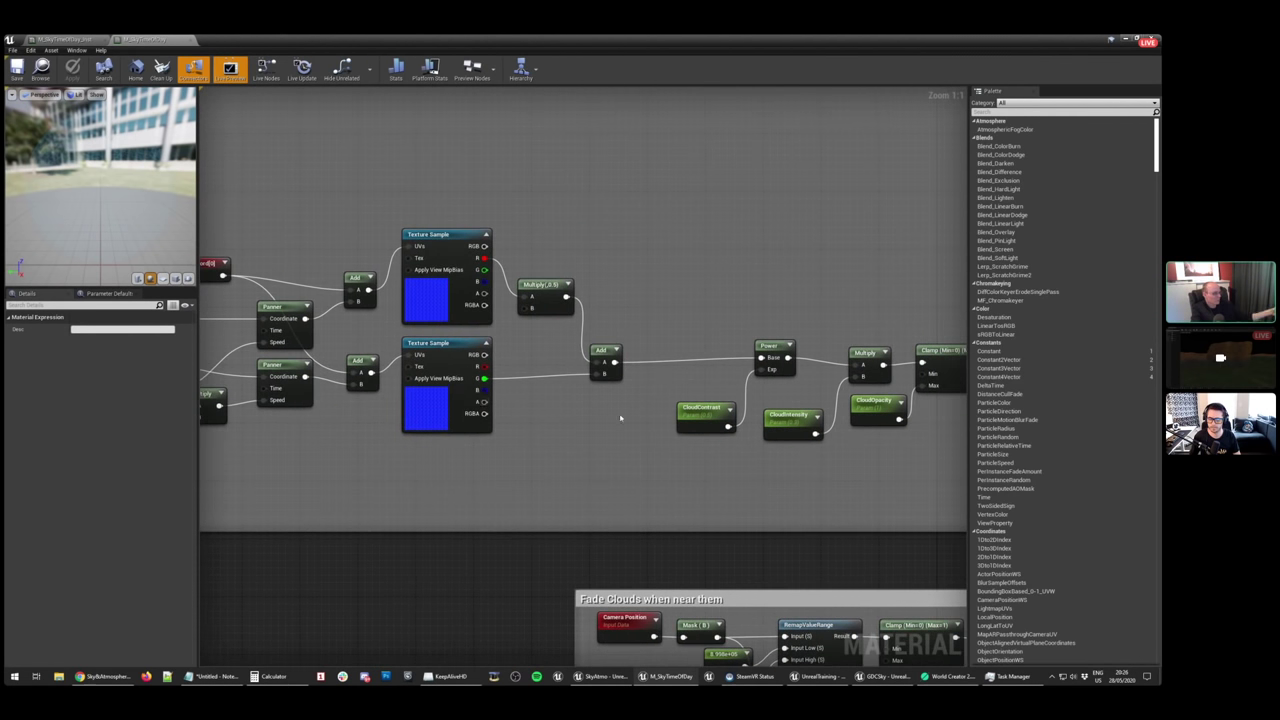
pyautogui.click(812, 238)
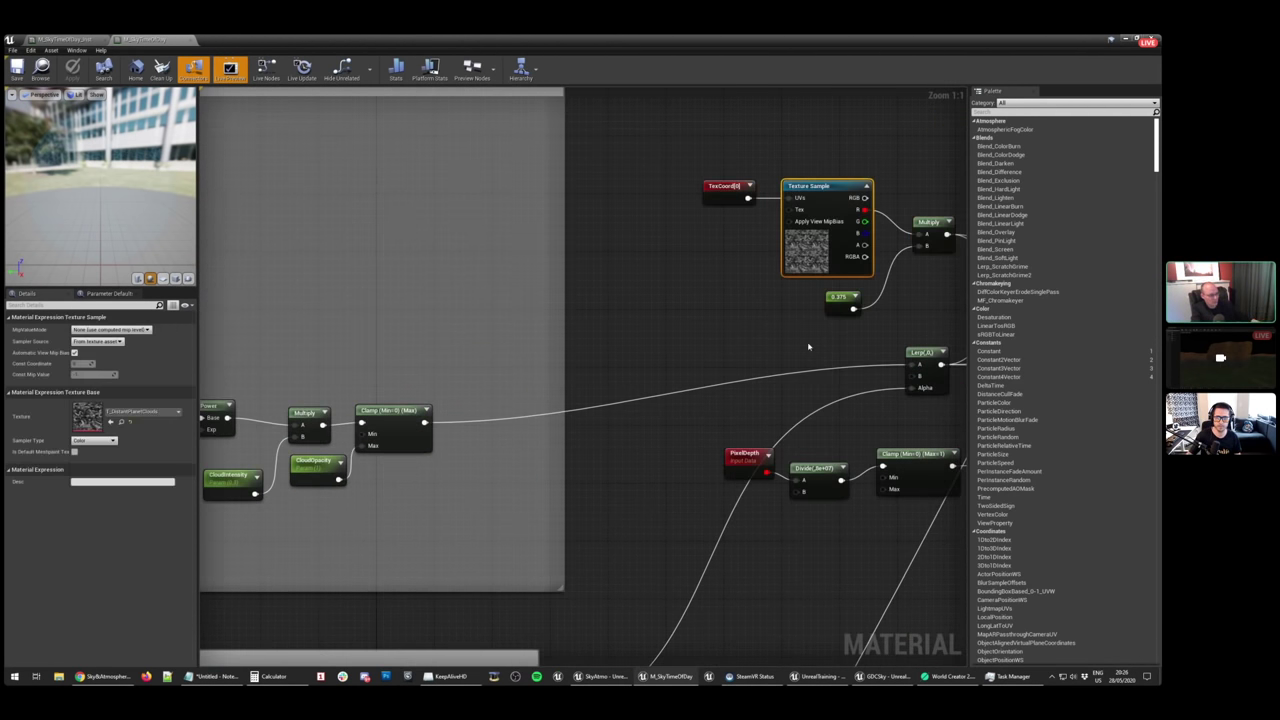
pyautogui.moveTo(778, 362); pyautogui.dragTo(543, 371, button='right')
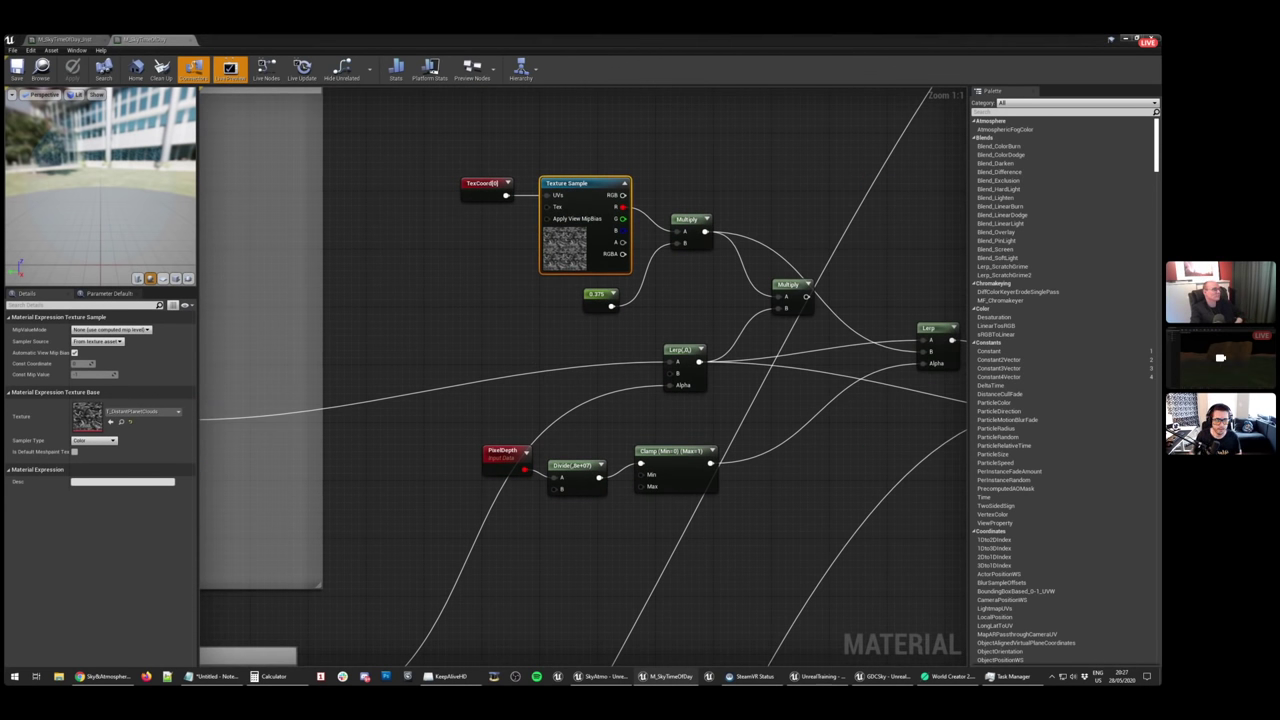
# Close both M_SkyTimeOfDay material editors and rotate the sun so the night side covers more of the planet
pyautogui.middleClick(152, 41)
pyautogui.middleClick(67, 41)
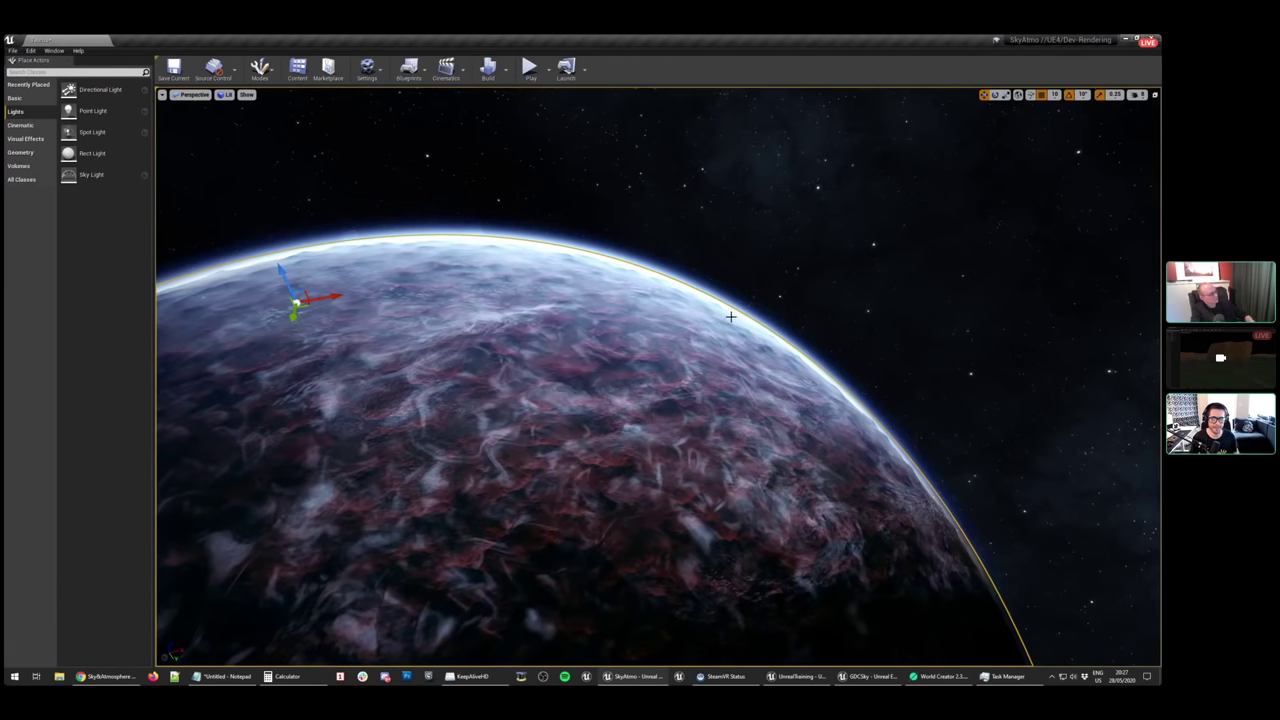
pyautogui.moveTo(731, 316); pyautogui.dragTo(830, 262, button='right')
pyautogui.hotkey('ctrl', 'l')
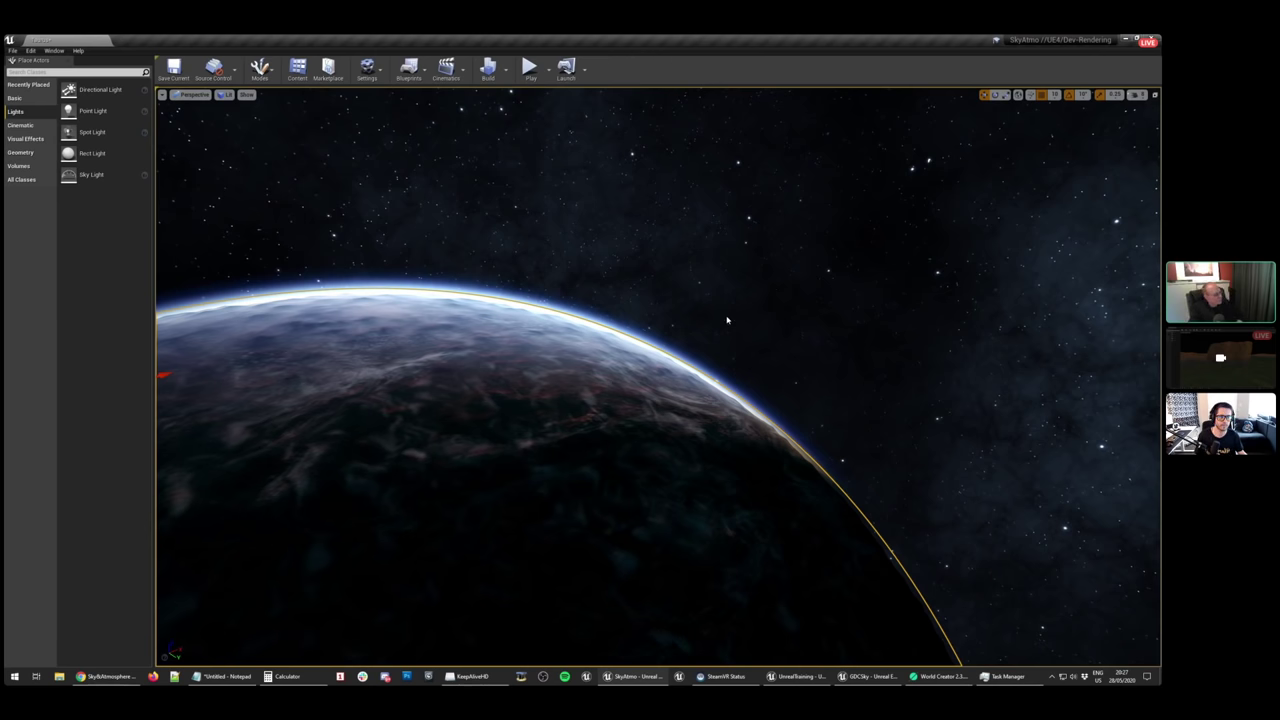
# Fly from space down to the green valley and position the sun low above the distant hills
pyautogui.moveTo(705, 337); pyautogui.dragTo(500, 340, button='right')
pyautogui.moveTo(680, 320); pyautogui.dragTo(798, 410, button='right')
pyautogui.press('1')
pyautogui.press('w')
pyautogui.hotkey('ctrl', 'l')
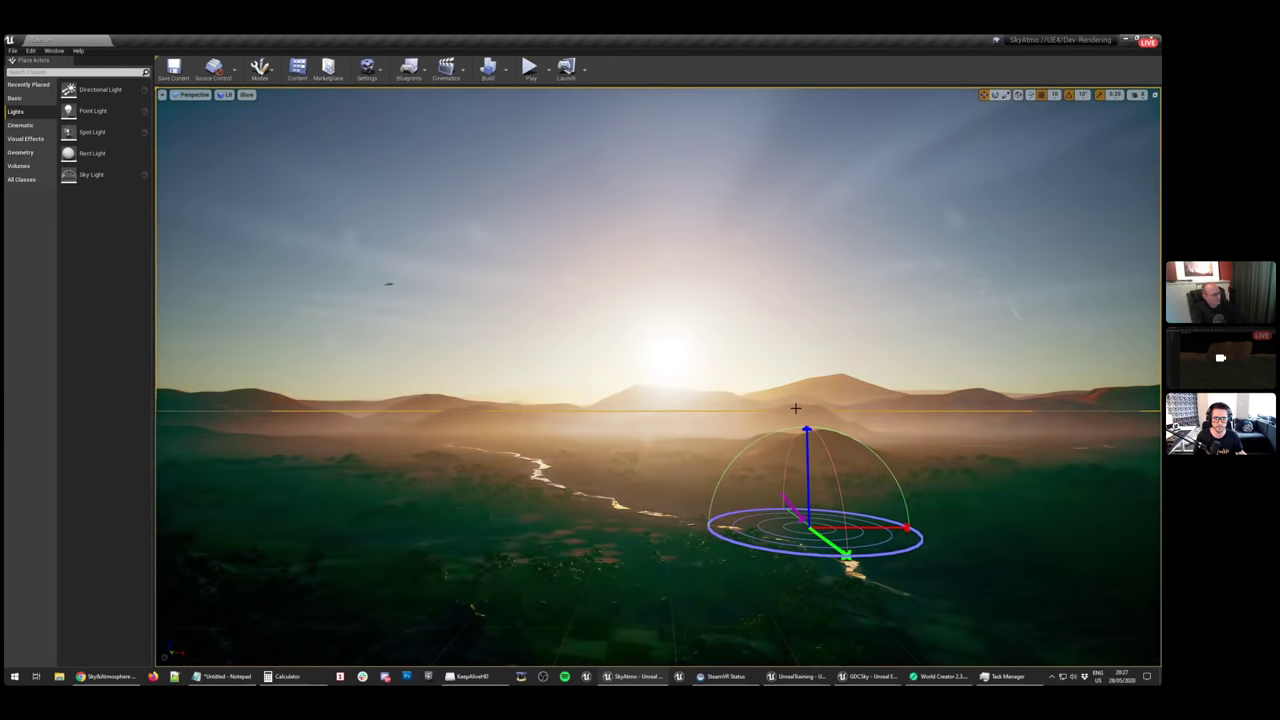
pyautogui.moveTo(796, 408); pyautogui.dragTo(890, 416, button='right')
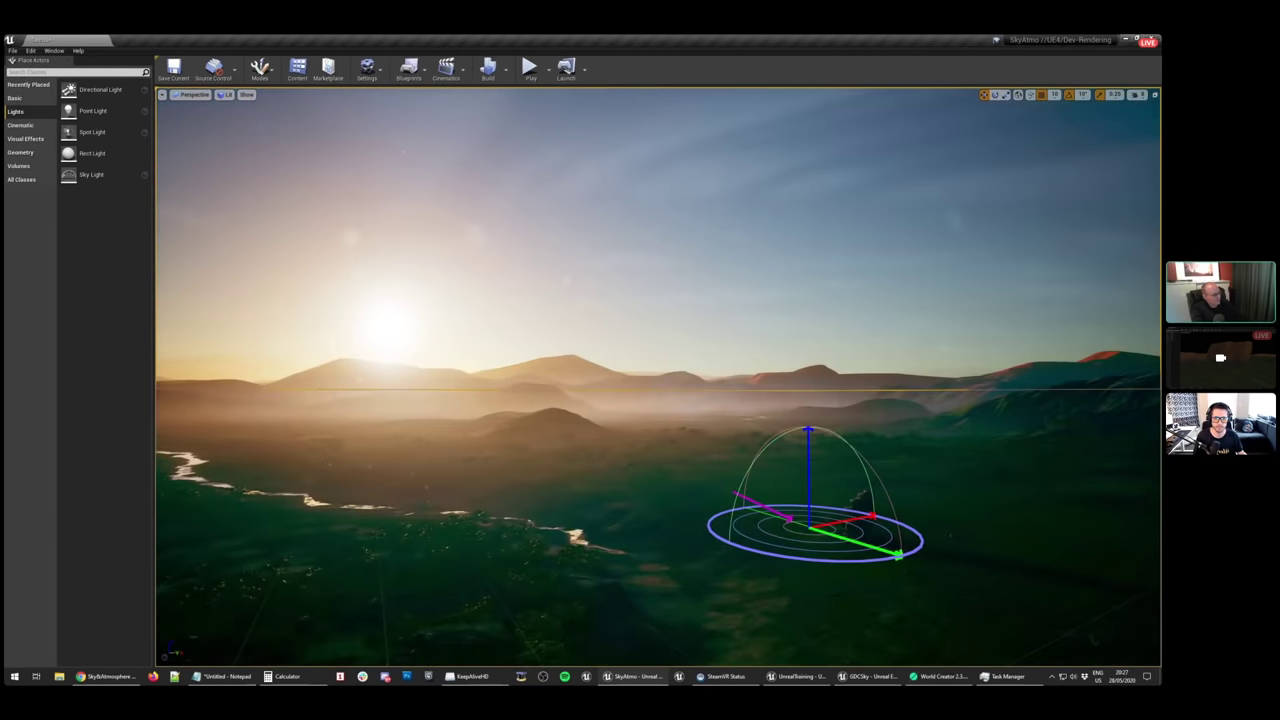
pyautogui.hotkey('ctrl', 'l')
pyautogui.moveTo(805, 406); pyautogui.dragTo(712, 402, button='right')
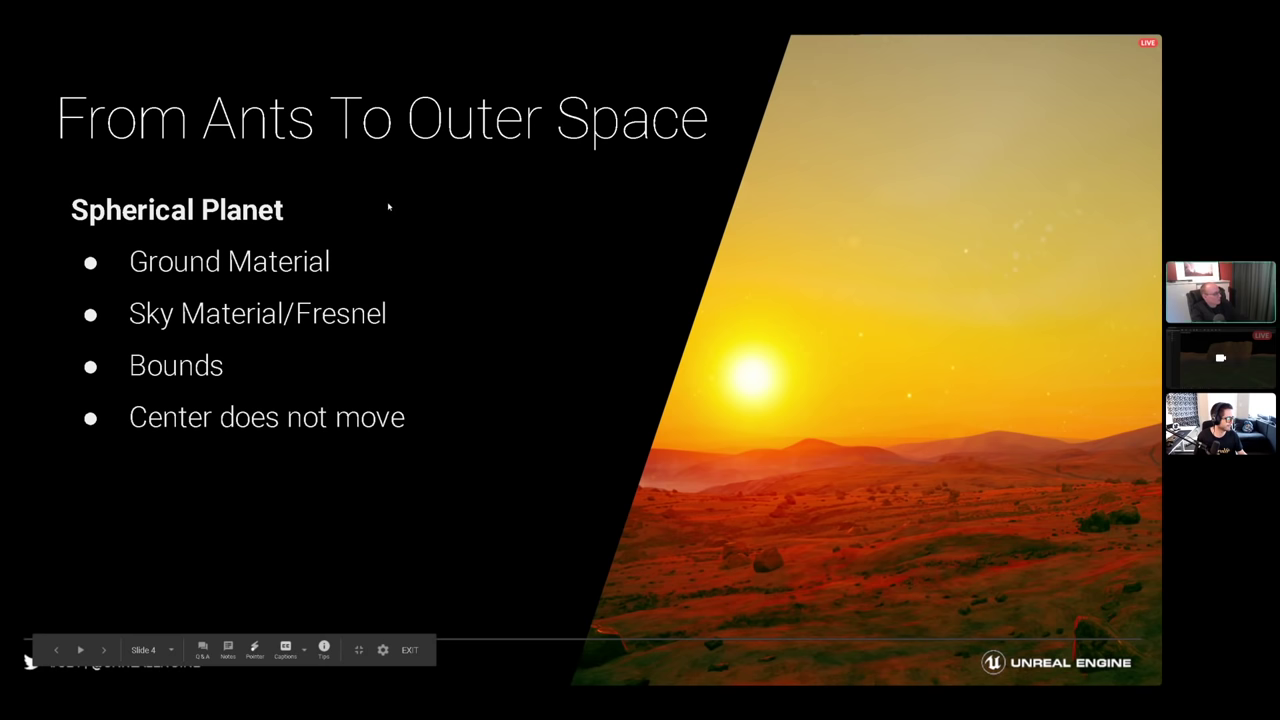
# Advance the slideshow to the Sky/Scale slide and switch back to the SkyAtmo editor
pyautogui.press('Right')
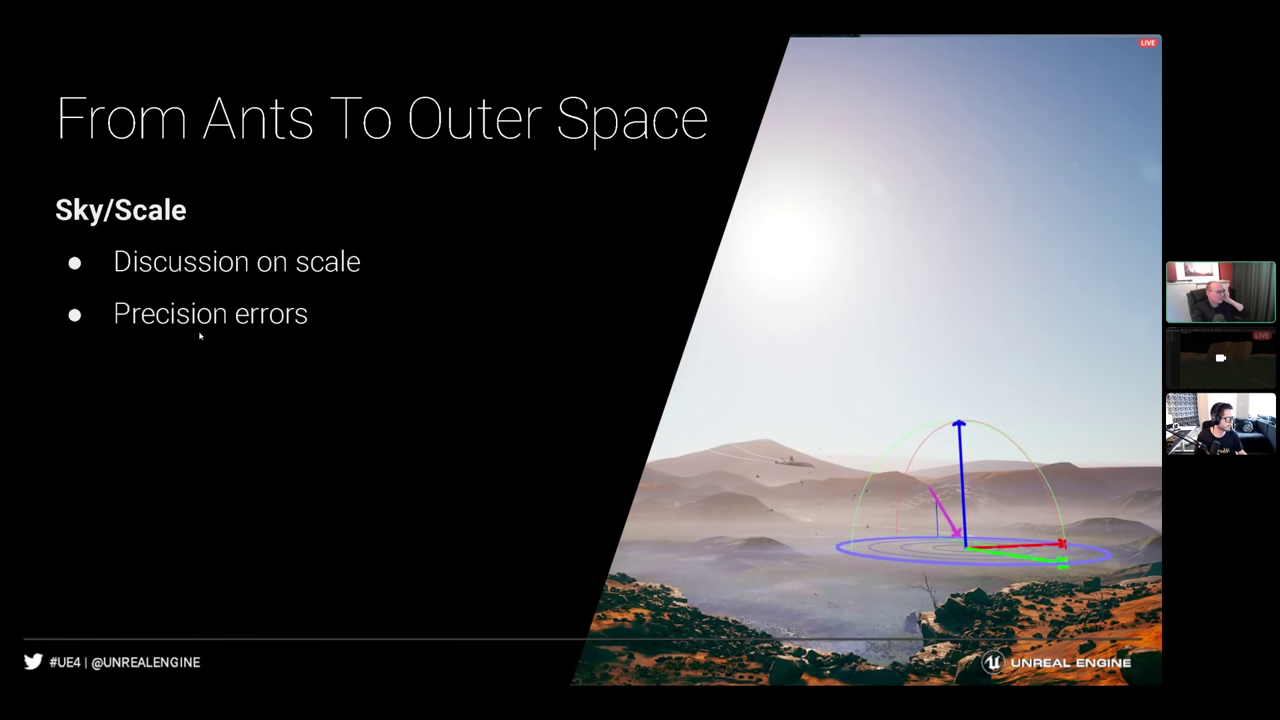
pyautogui.hotkey('alt', 'Tab')
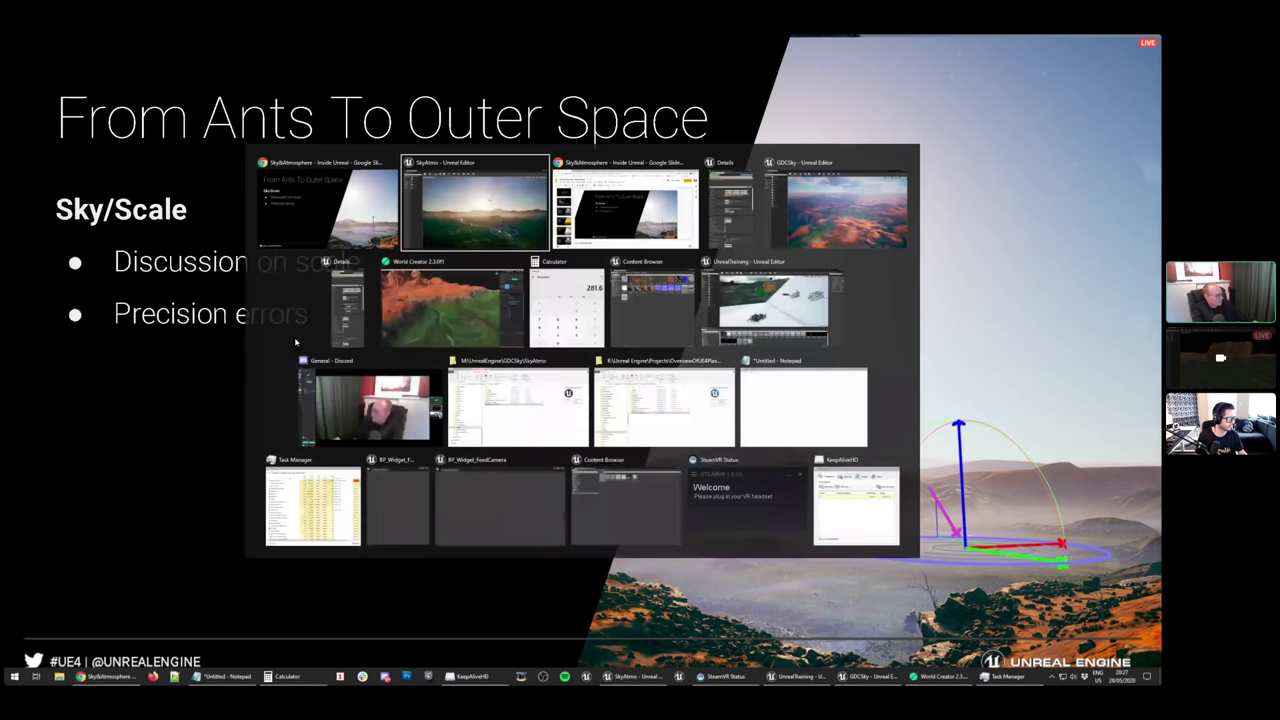
pyautogui.click(447, 220)
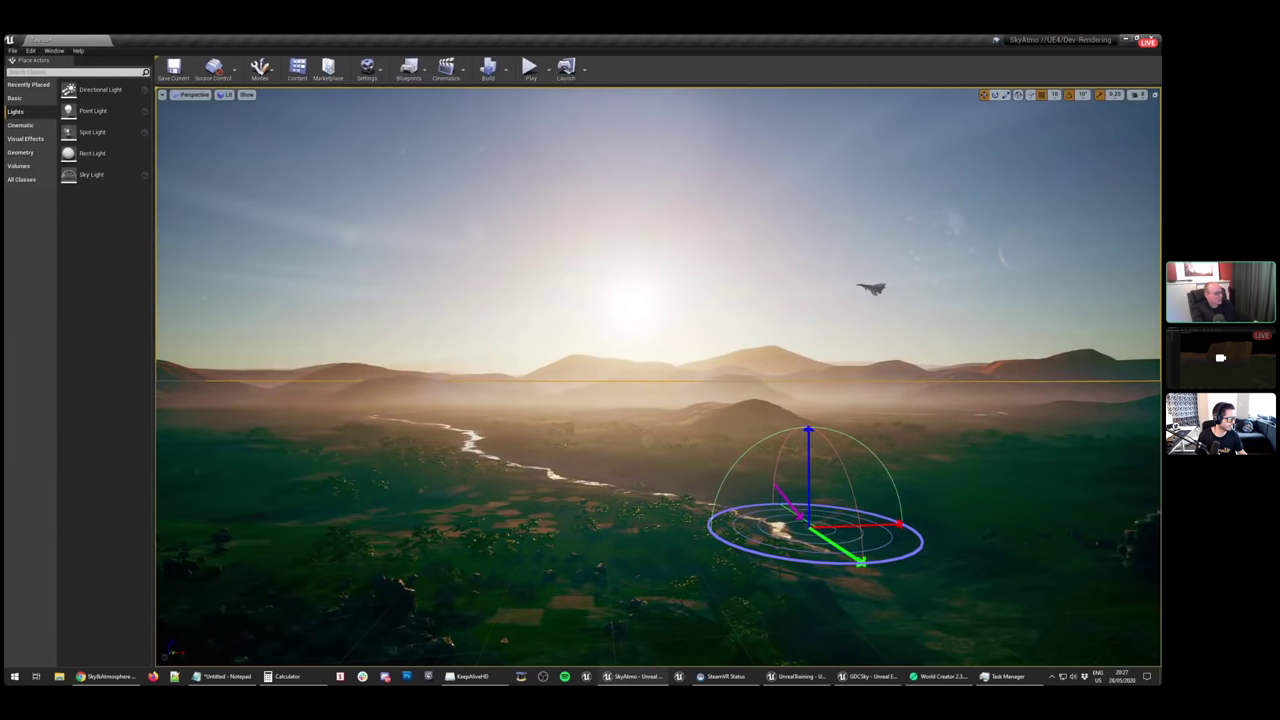
# Fly over the SkyAtmo valley and examine its rocky slopes, river and horizon at ground scale
pyautogui.moveTo(446, 211); pyautogui.dragTo(250, 265, button='right')
pyautogui.moveTo(657, 392); pyautogui.dragTo(572, 411, button='right')
pyautogui.moveTo(1068, 42)
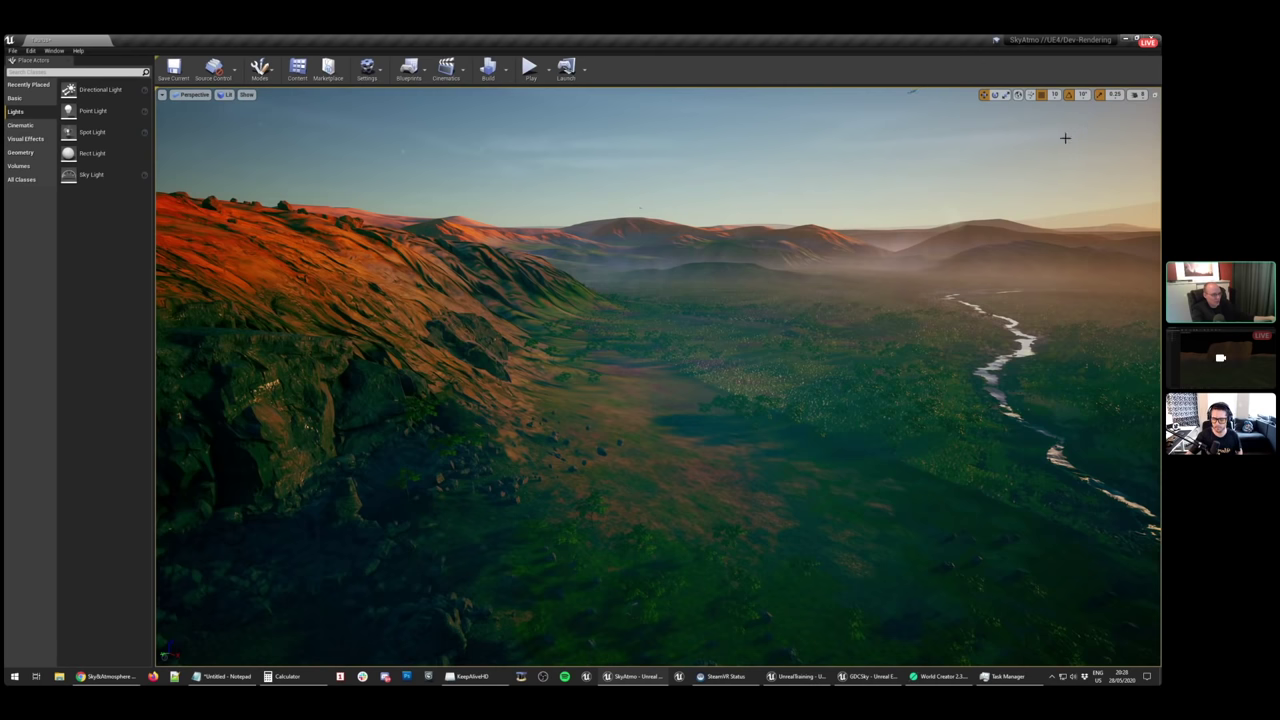
pyautogui.moveTo(692, 312); pyautogui.dragTo(466, 266, button='right')
pyautogui.moveTo(733, 351); pyautogui.dragTo(812, 460, button='right')
# Switch to the GDCSky project to view its cloudy sky, return to SkyAtmo and look at the sun and moons from space
pyautogui.click(860, 679)
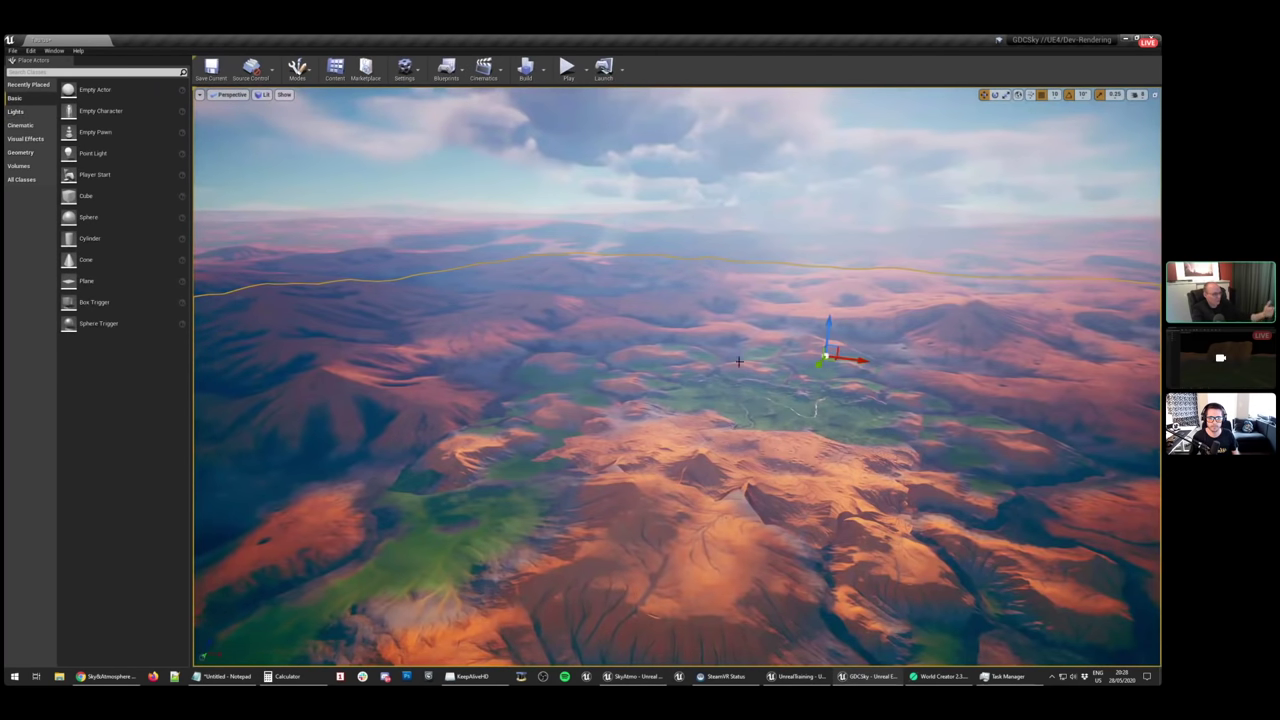
pyautogui.moveTo(735, 317); pyautogui.dragTo(735, 240, button='right')
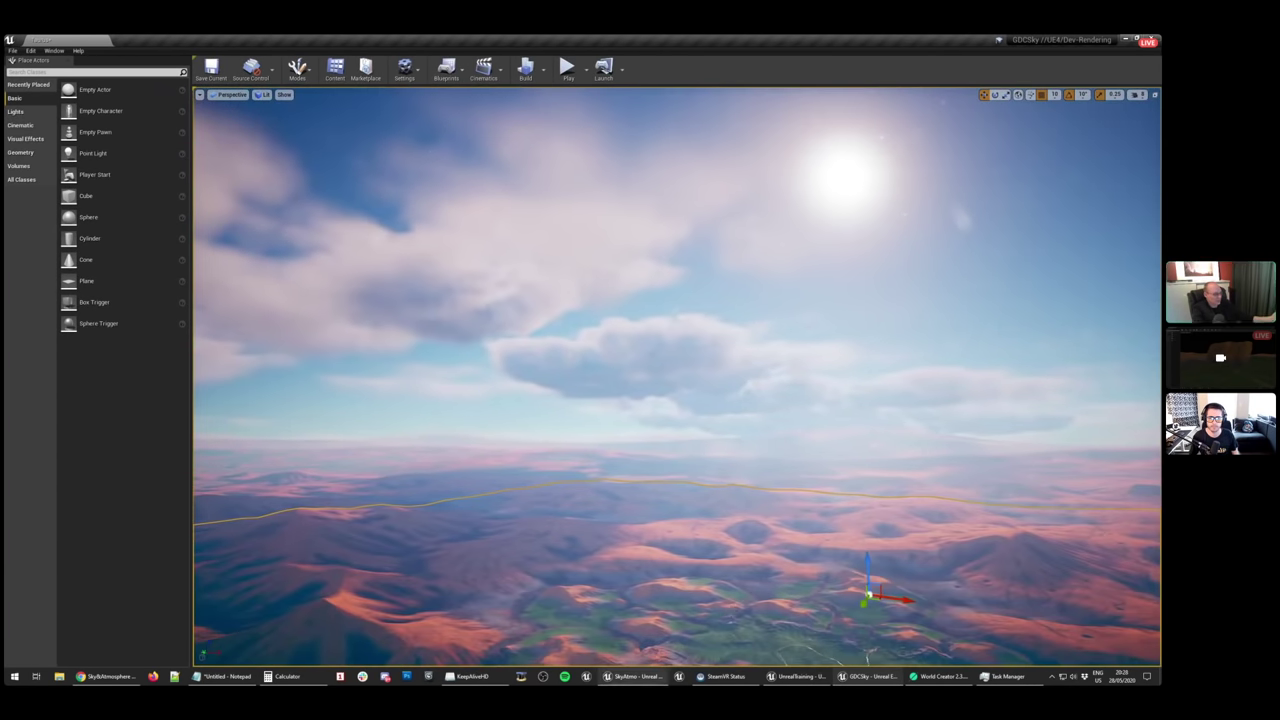
pyautogui.click(650, 674)
pyautogui.moveTo(803, 423); pyautogui.dragTo(718, 520, button='right')
pyautogui.moveTo(640, 380); pyautogui.dragTo(747, 405, button='right')
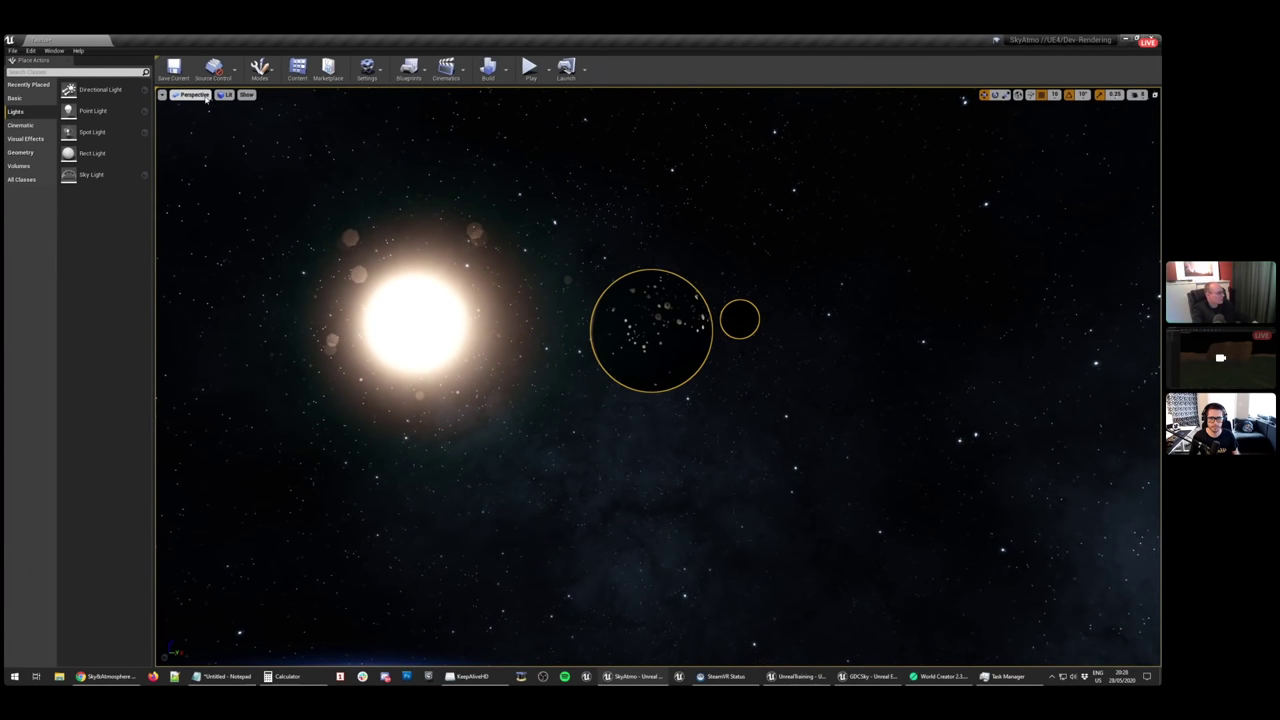
# Show the level in the Top wireframe view and examine its overall scale at different zoom levels
pyautogui.click(193, 94)
pyautogui.click(194, 122)
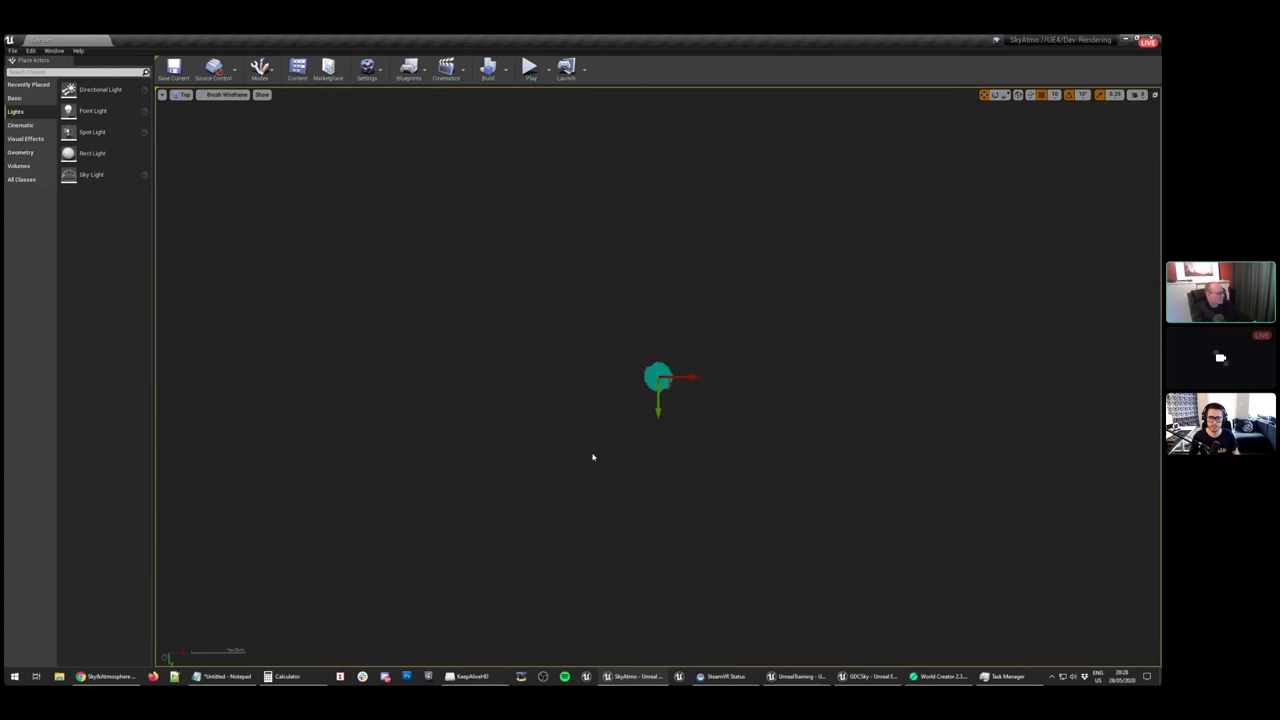
pyautogui.scroll(15, 658, 377)
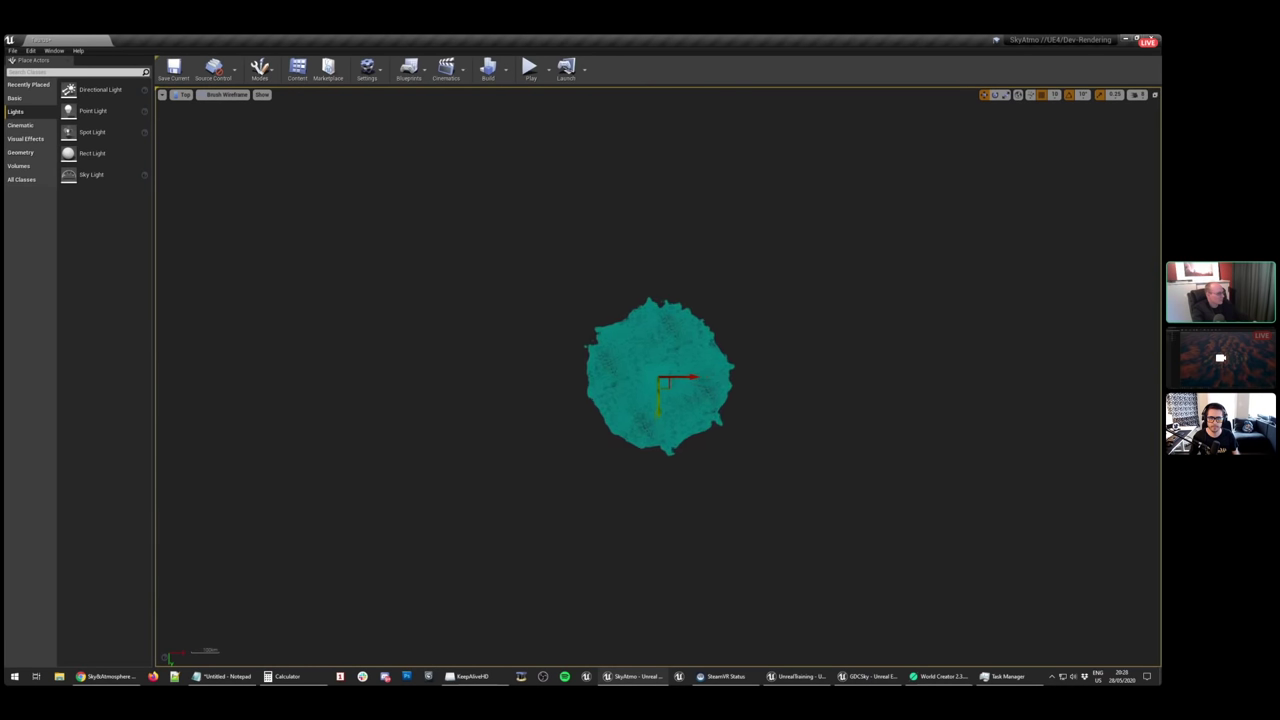
pyautogui.scroll(-18, 658, 377)
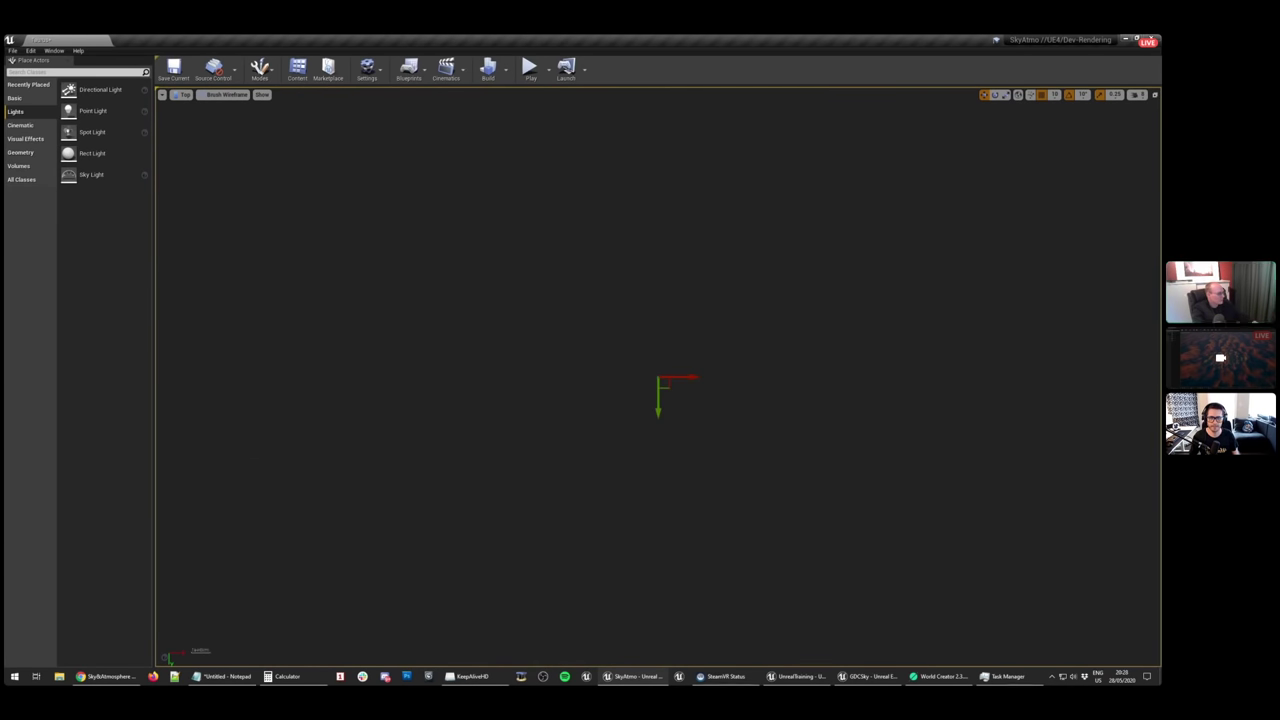
pyautogui.scroll(2, 658, 377)
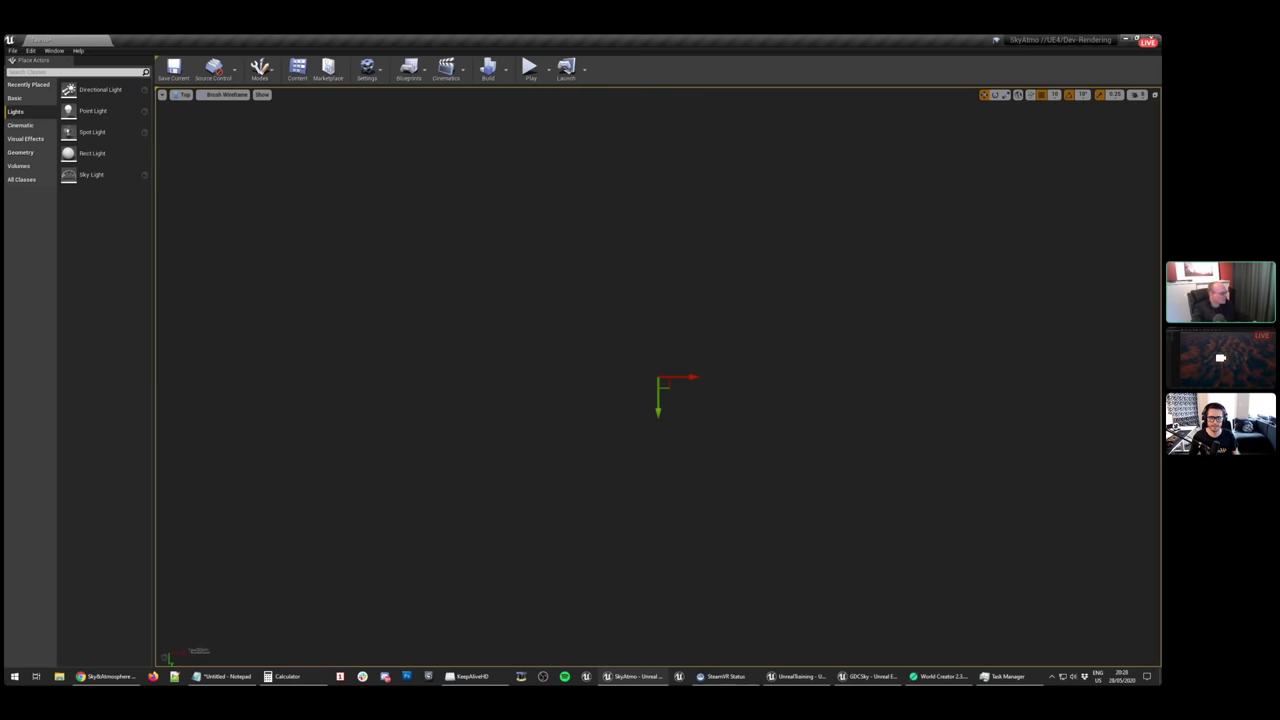
pyautogui.scroll(10, 658, 377)
pyautogui.scroll(10, 658, 377)
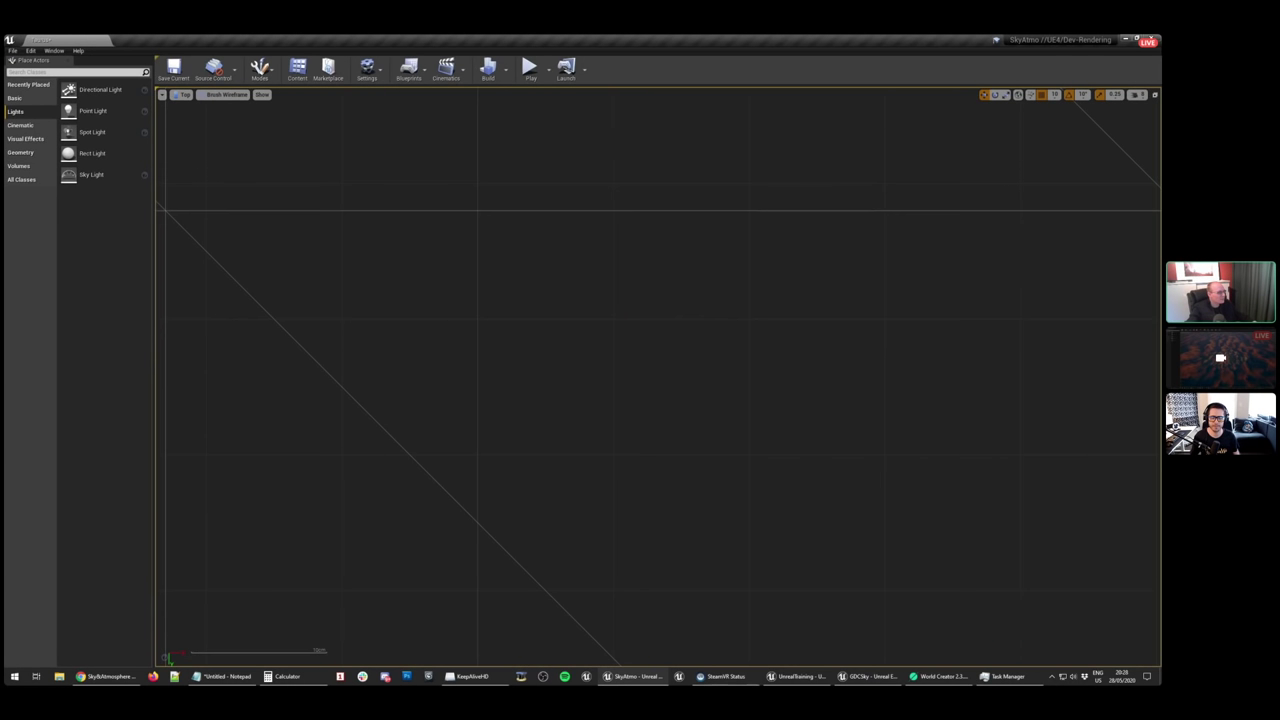
# Frame the selected actor in the Top view and display the surrounding geometry in Lit mode
pyautogui.press('f')
pyautogui.scroll(-6, 658, 377)
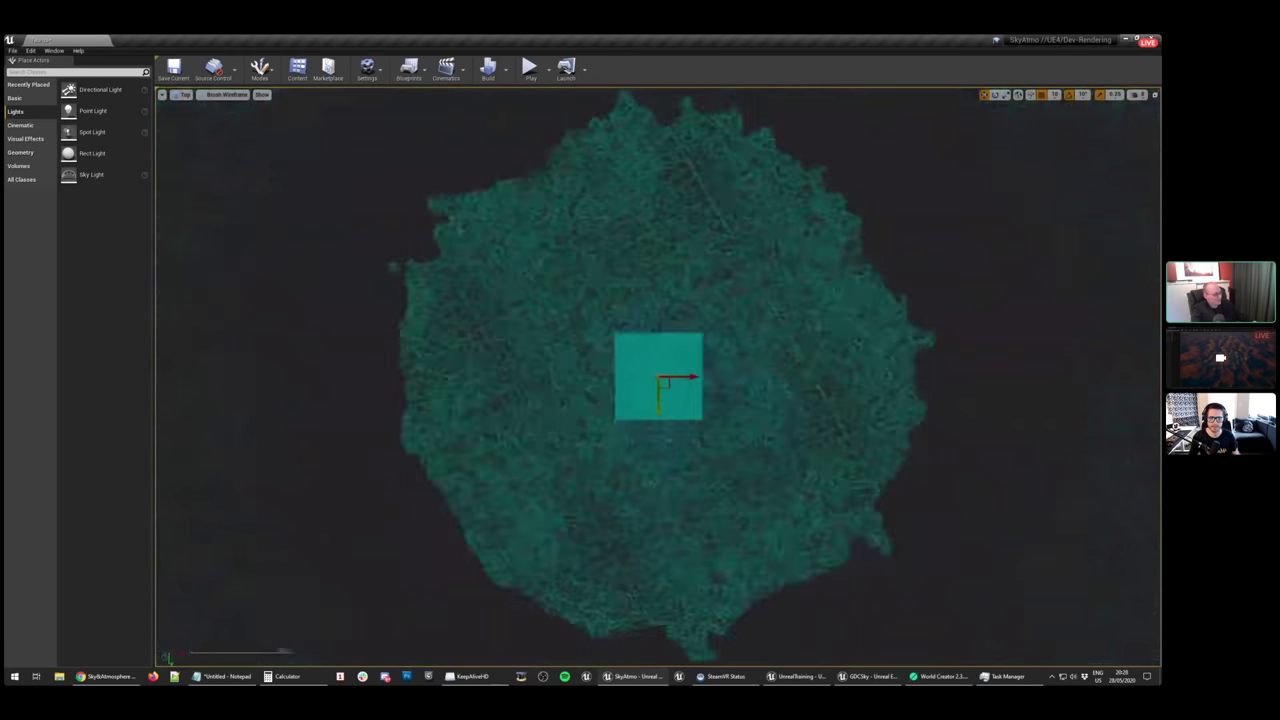
pyautogui.scroll(3, 658, 377)
pyautogui.click(227, 94)
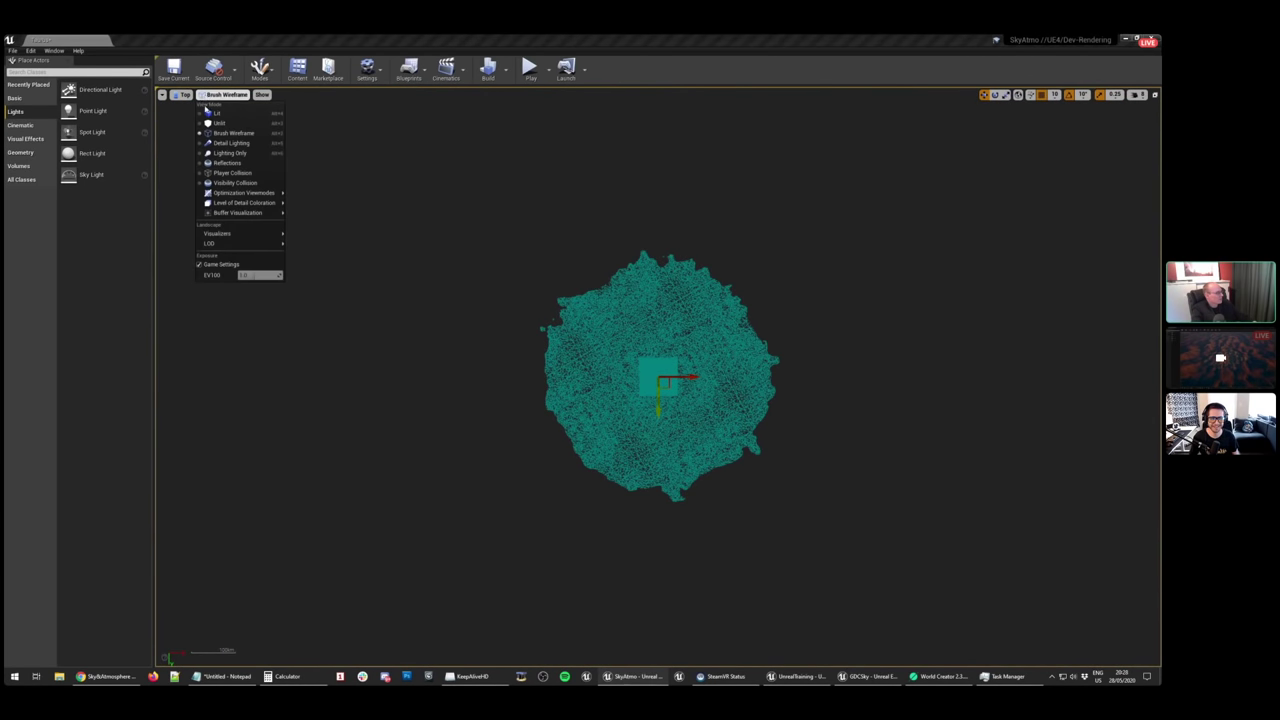
pyautogui.click(207, 114)
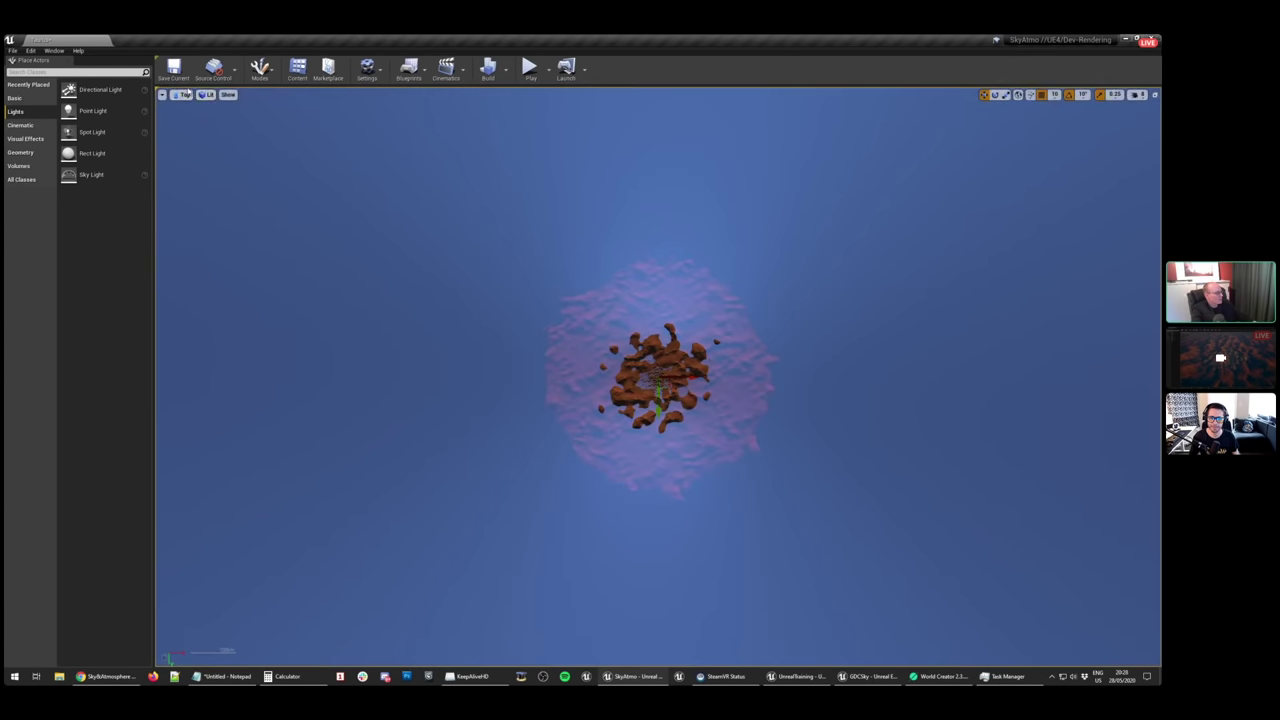
# Return to the Perspective view and frame the planet's curved, cloud-covered horizon
pyautogui.click(183, 94)
pyautogui.click(210, 112)
pyautogui.moveTo(213, 126); pyautogui.dragTo(122, 234, button='right')
pyautogui.moveTo(658, 377); pyautogui.dragTo(624, 398, button='right')
pyautogui.moveTo(174, 246); pyautogui.dragTo(465, 452, button='right')
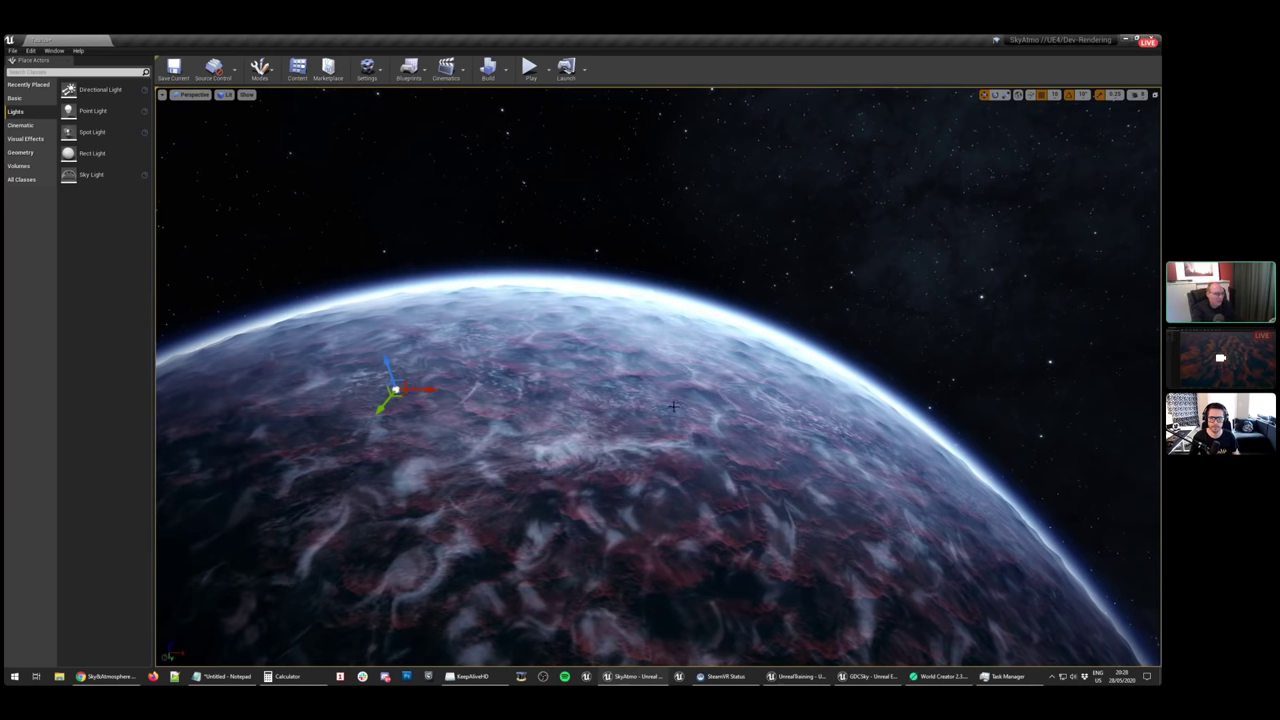
# Fly around and away from the planet until the whole sphere is in view
pyautogui.moveTo(690, 428); pyautogui.dragTo(862, 330, button='right')
pyautogui.moveTo(747, 428); pyautogui.dragTo(932, 377, button='right')
pyautogui.press('w')
pyautogui.moveTo(695, 368); pyautogui.dragTo(760, 372, button='right')
pyautogui.press('s')
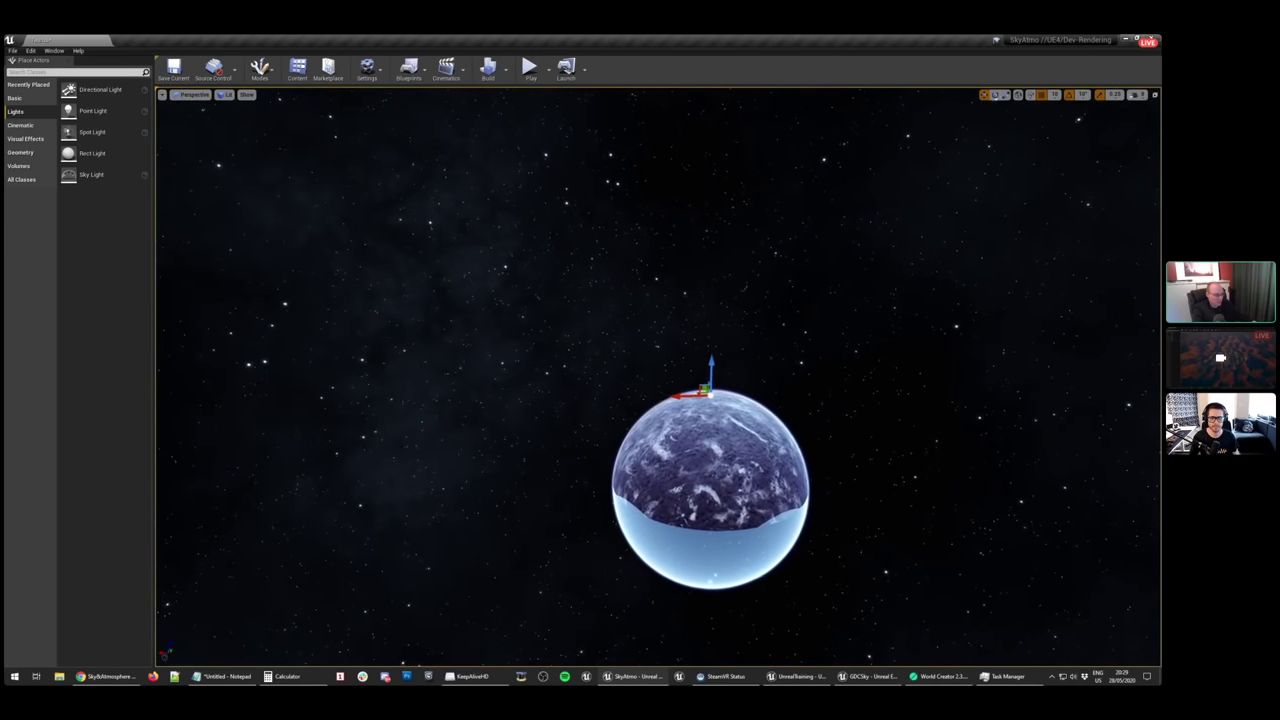
# Approach the planet and rotate the sun so it lights the near side and leaves the far edge in shadow
pyautogui.moveTo(678, 372); pyautogui.dragTo(662, 359, button='right')
pyautogui.press('w')
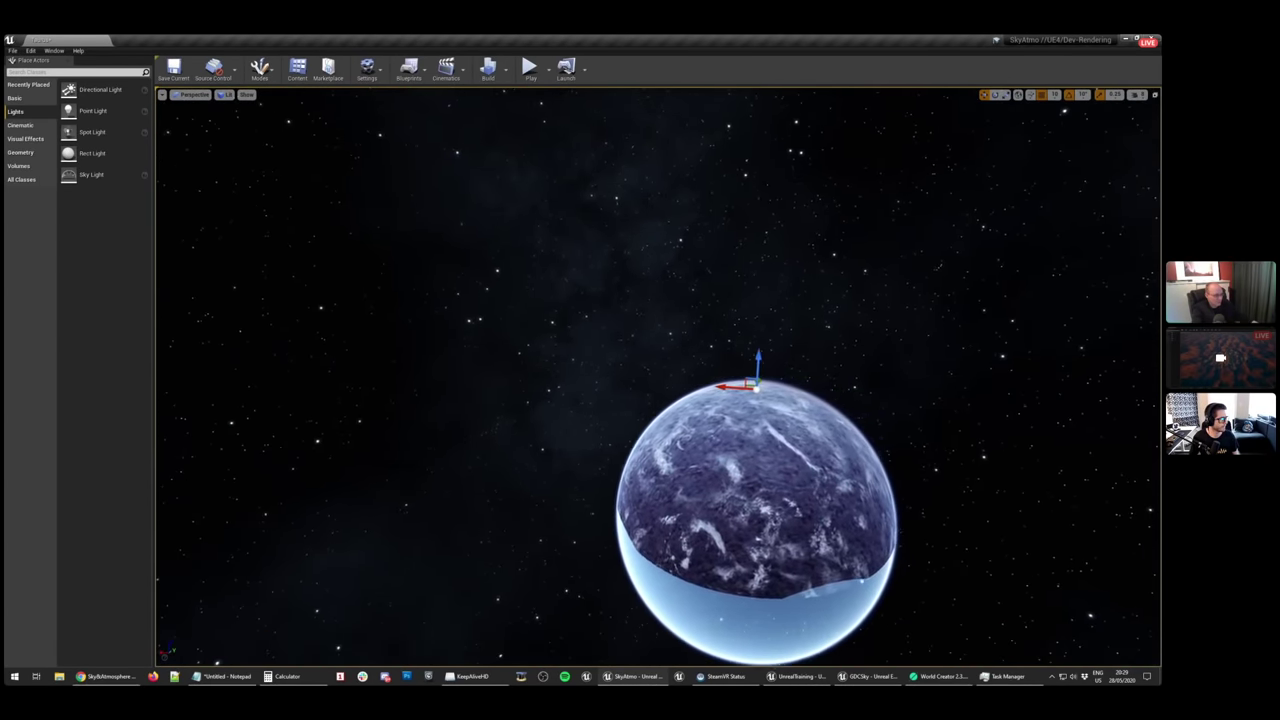
pyautogui.moveTo(678, 372); pyautogui.dragTo(703, 340, button='right')
pyautogui.press('w')
pyautogui.hotkey('ctrl', 'l')
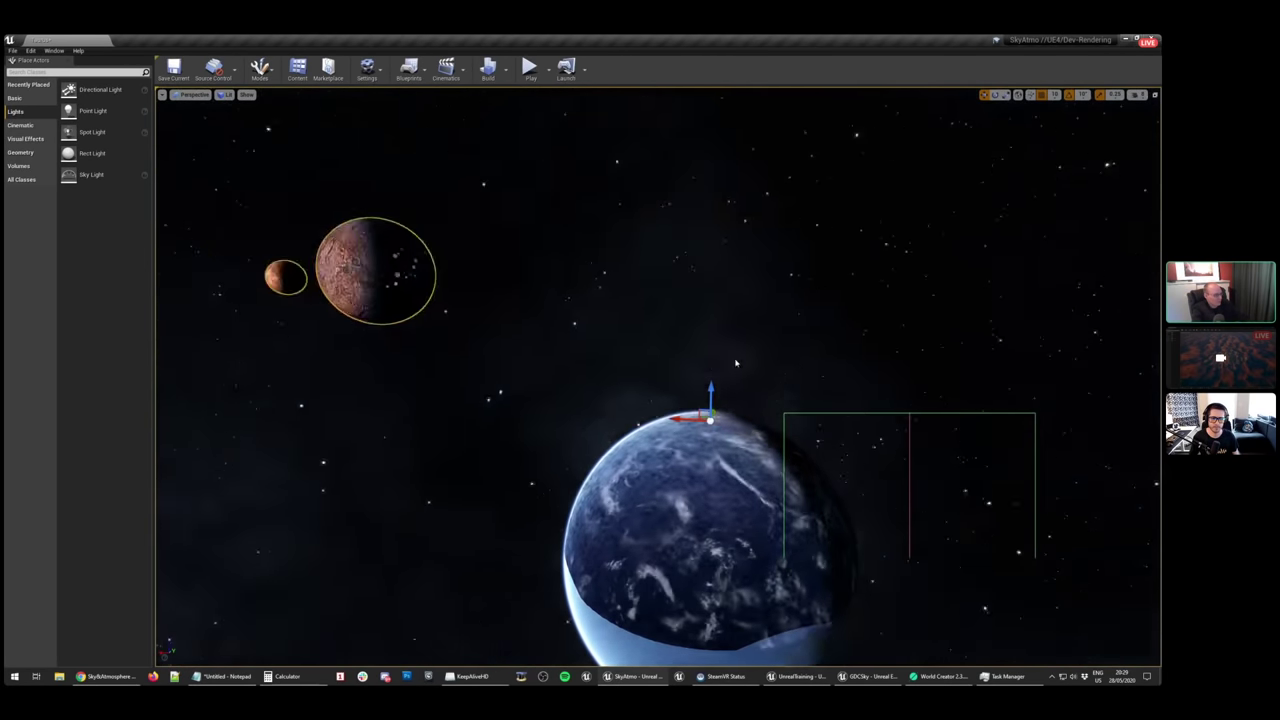
pyautogui.keyDown('alt'); pyautogui.moveTo(752, 361); pyautogui.dragTo(736, 349); pyautogui.keyUp('alt')
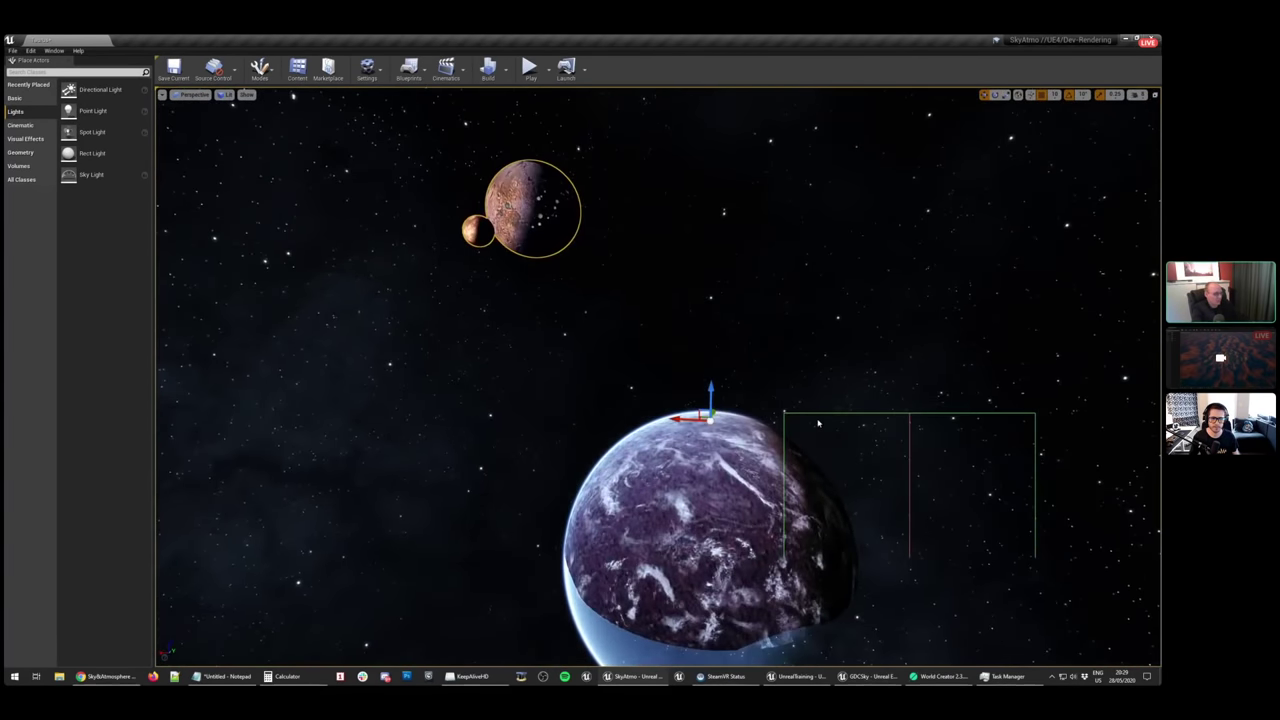
pyautogui.hotkey('ctrl', 'l')
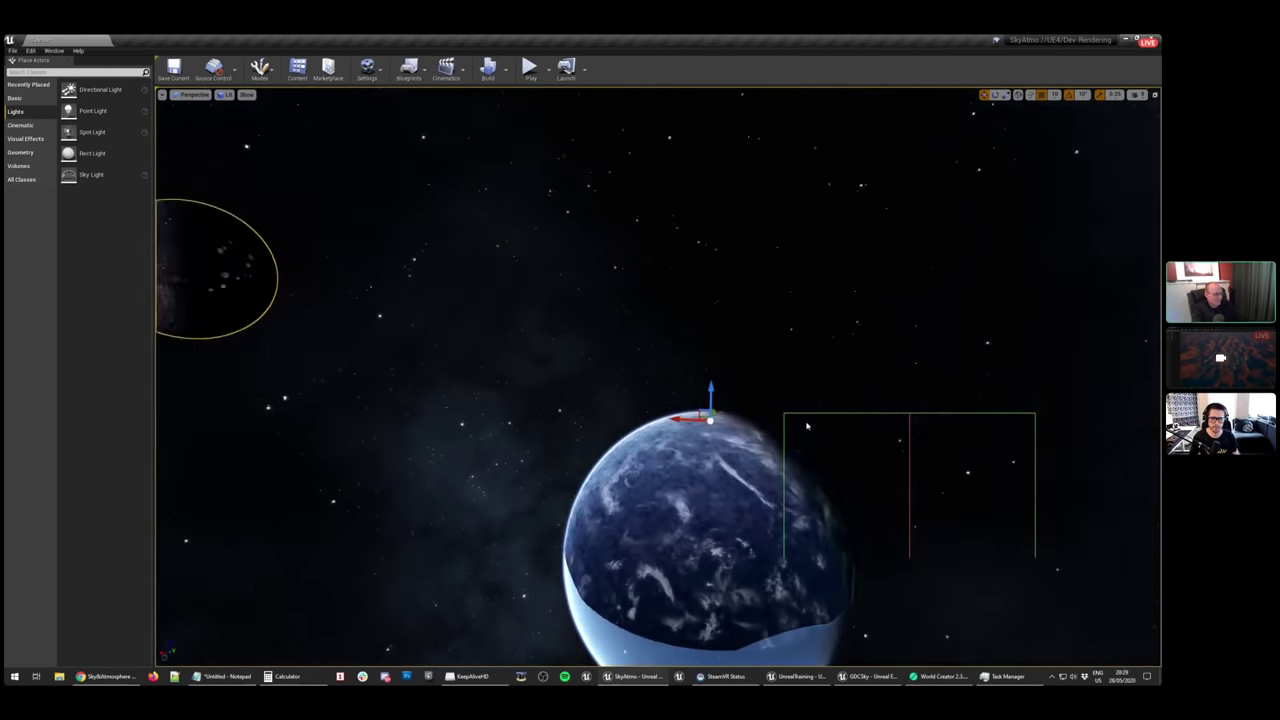
pyautogui.keyDown('alt'); pyautogui.moveTo(807, 426); pyautogui.dragTo(839, 398); pyautogui.keyUp('alt')
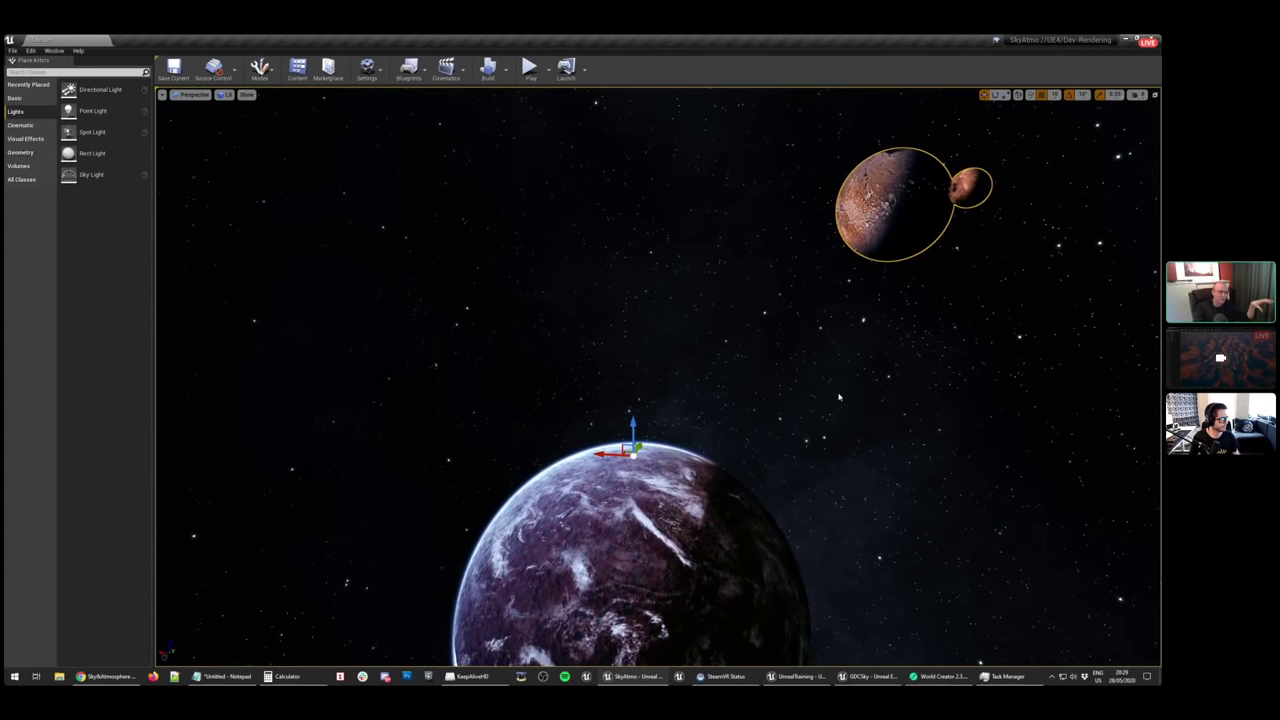
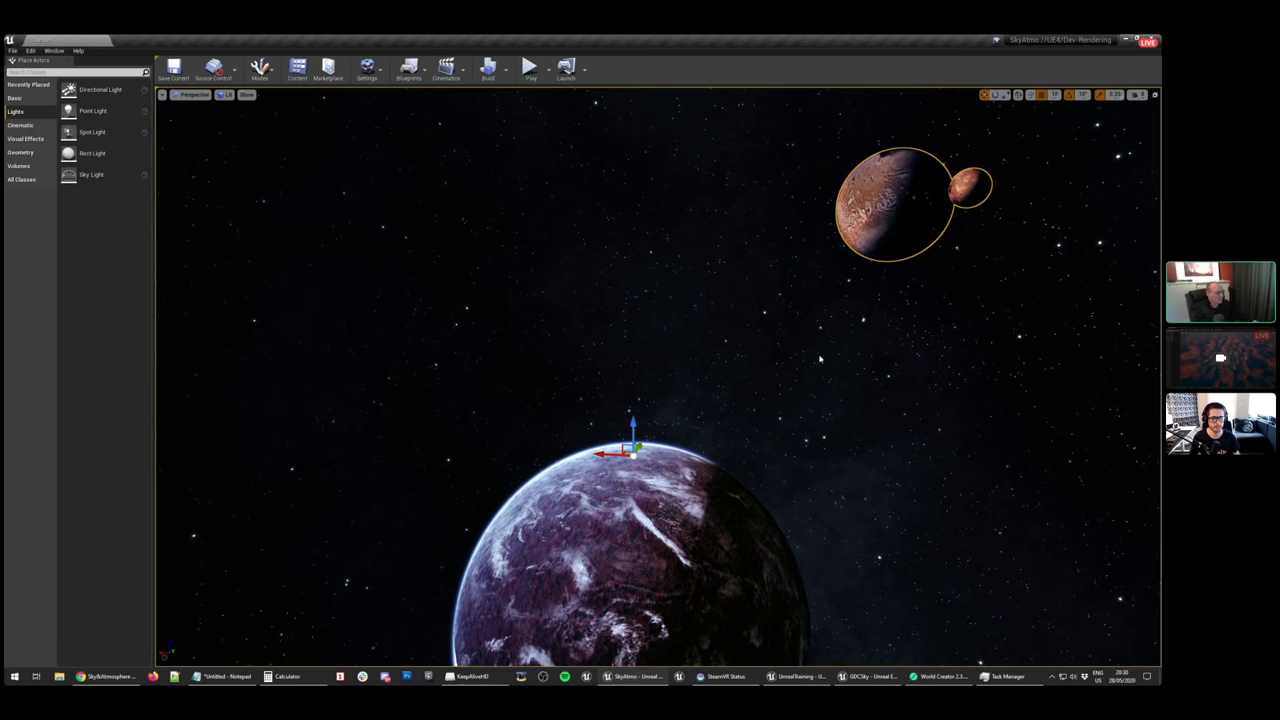
# Fly in close above the planet's cloudy red surface and turn up to examine the two moons
pyautogui.moveTo(820, 359)
pyautogui.mouseDown(button='right')
pyautogui.moveTo(662, 447)
pyautogui.moveTo(764, 352)
pyautogui.moveTo(752, 331)
pyautogui.moveTo(640, 340)
pyautogui.moveTo(590, 360)
pyautogui.moveTo(854, 355)
pyautogui.moveTo(818, 363)
pyautogui.mouseUp(button='right')
pyautogui.press('w')
pyautogui.press('w')
pyautogui.press('d')
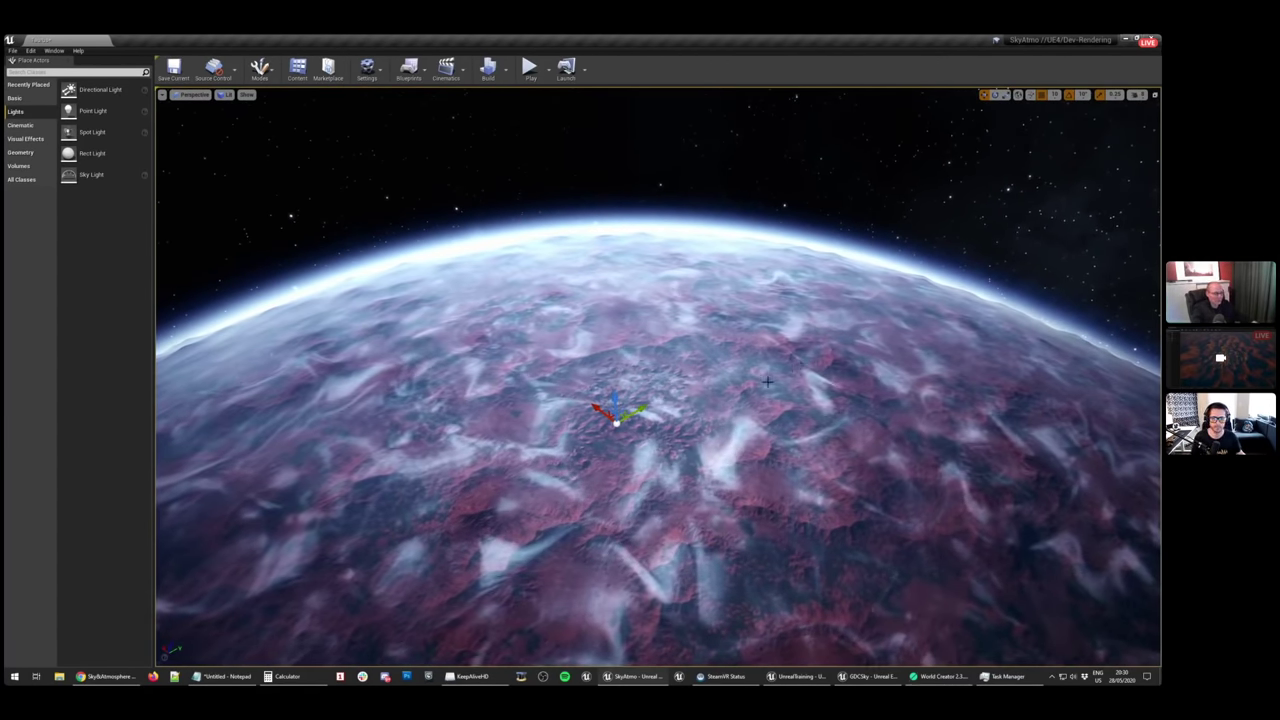
pyautogui.moveTo(741, 391); pyautogui.dragTo(830, 200, button='right')
pyautogui.moveTo(818, 363); pyautogui.dragTo(818, 363, button='right')
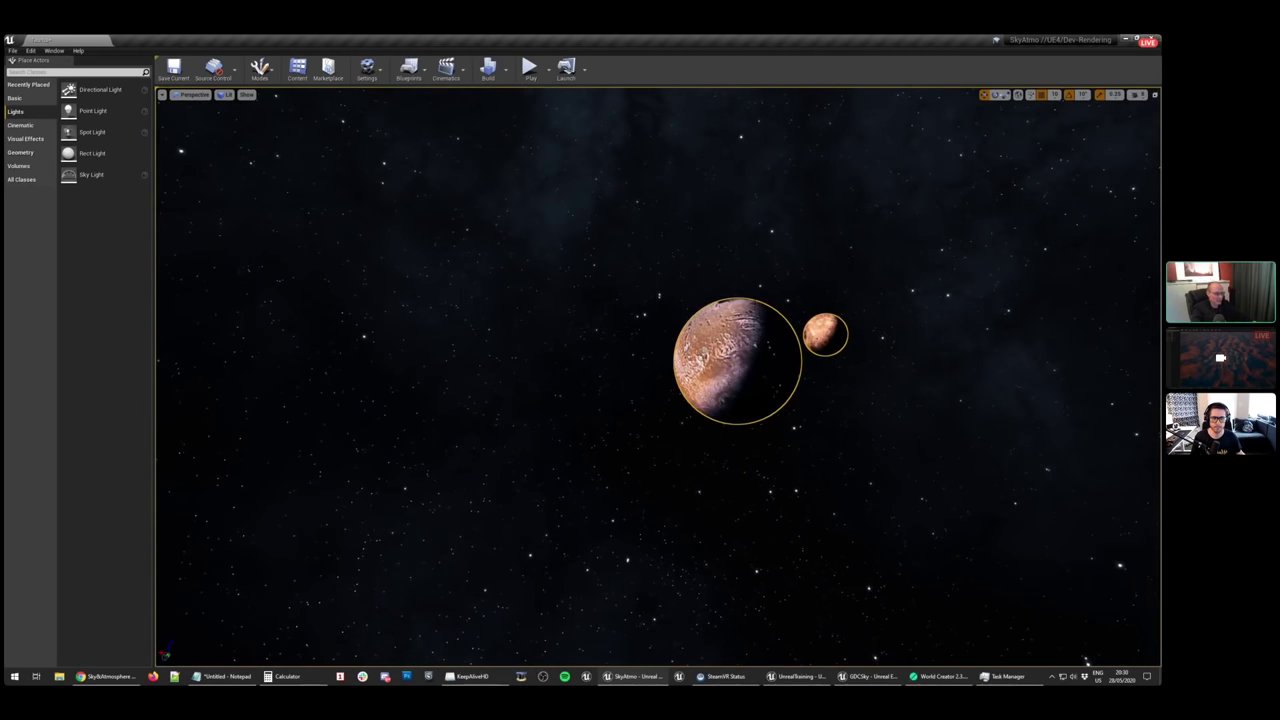
# Raise the camera speed scalar to 1024 and fly backward until the planet and its moons appear small against the stars
pyautogui.moveTo(818, 363)
pyautogui.mouseDown(button='right')
pyautogui.moveTo(718, 500)
pyautogui.moveTo(648, 555)
pyautogui.moveTo(615, 560)
pyautogui.moveTo(818, 363)
pyautogui.mouseUp(button='right')
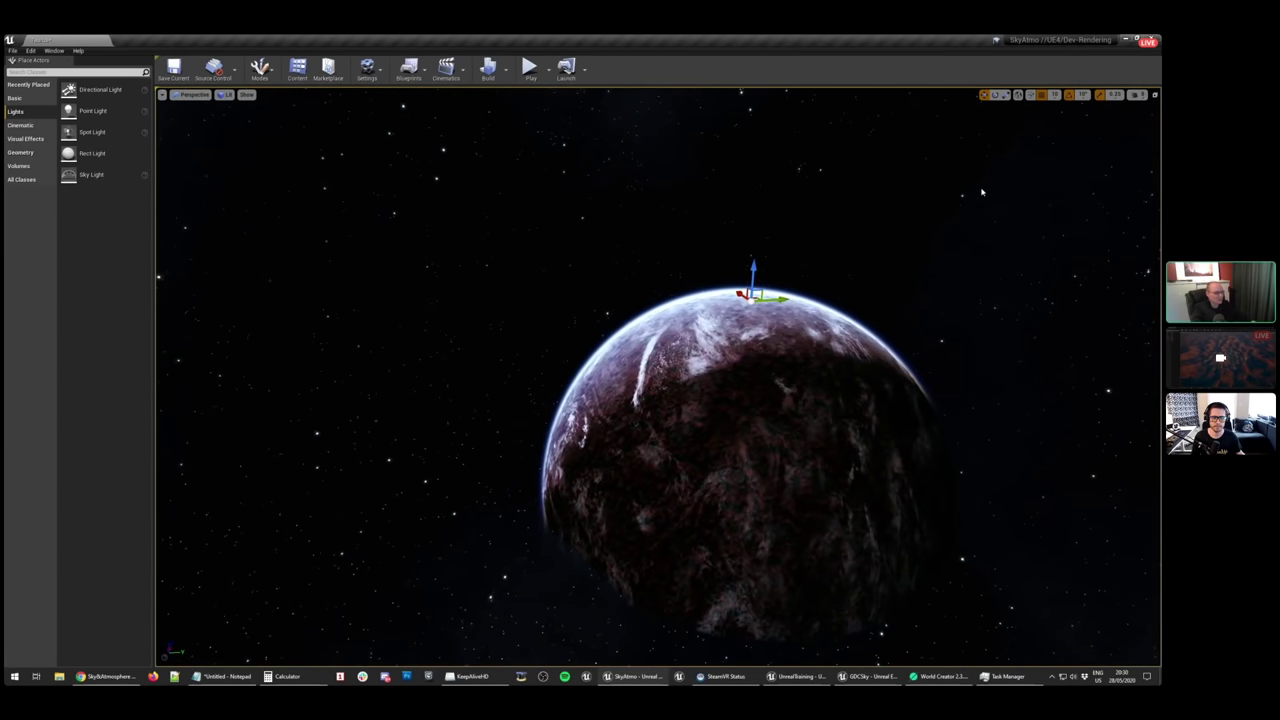
pyautogui.click(1115, 94)
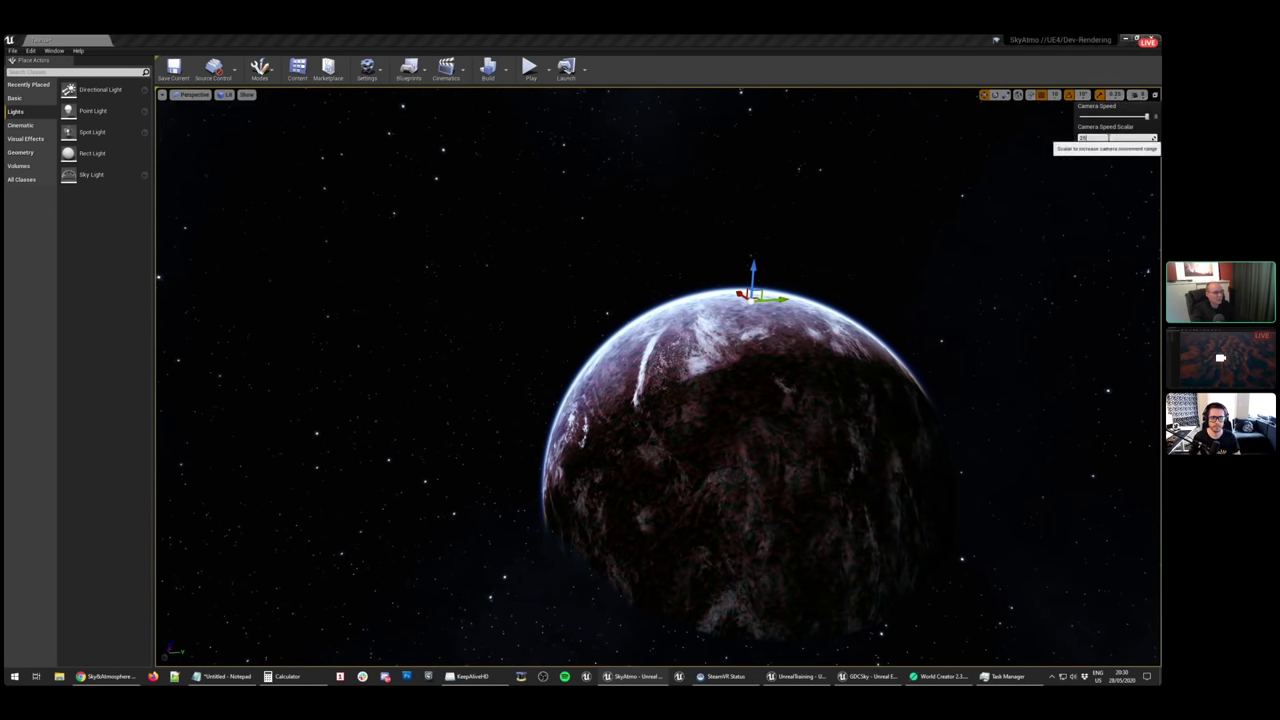
pyautogui.write('1000')
pyautogui.press('s')
pyautogui.moveTo(877, 283); pyautogui.dragTo(877, 283, button='right')
pyautogui.moveTo(818, 363); pyautogui.dragTo(818, 363, button='right')
pyautogui.click(1115, 94)
pyautogui.click(1104, 135)
pyautogui.write('1024')
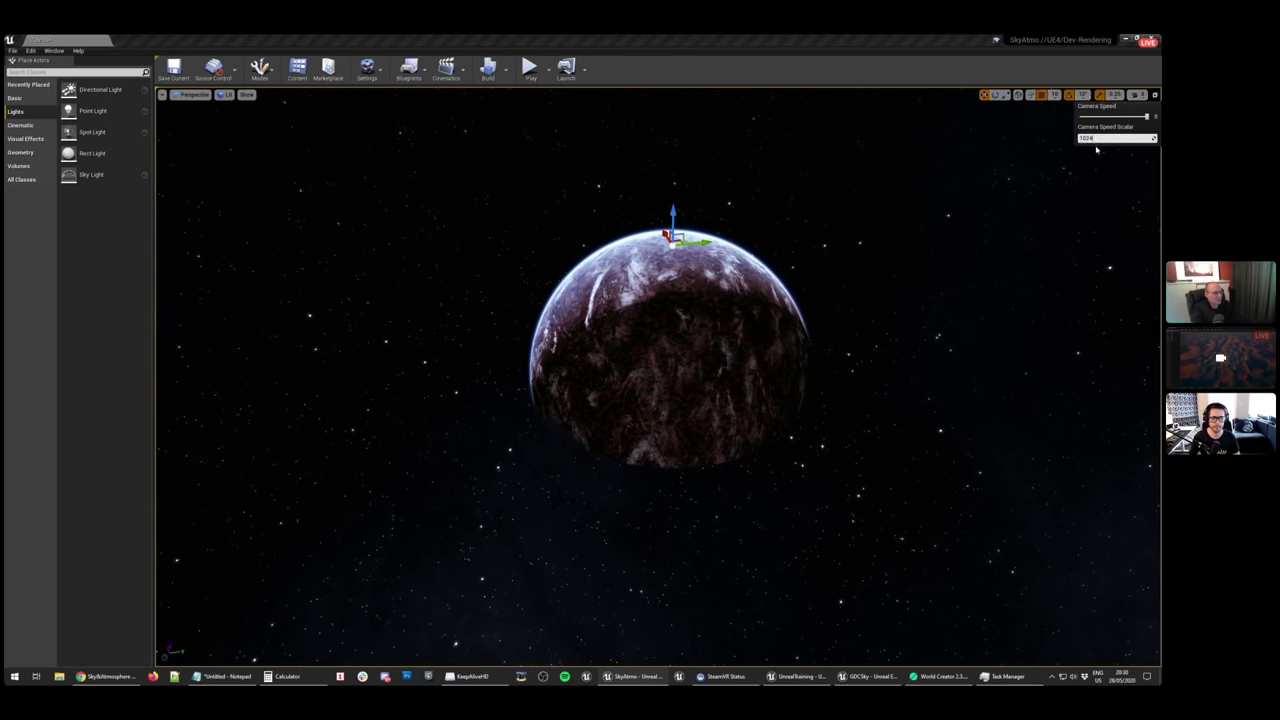
pyautogui.moveTo(1031, 229); pyautogui.dragTo(1031, 229, button='right')
pyautogui.press('s')
# Set the camera speed scalar to 8192 and fly out until the planet and moons shrink to tiny dots
pyautogui.click(1115, 94)
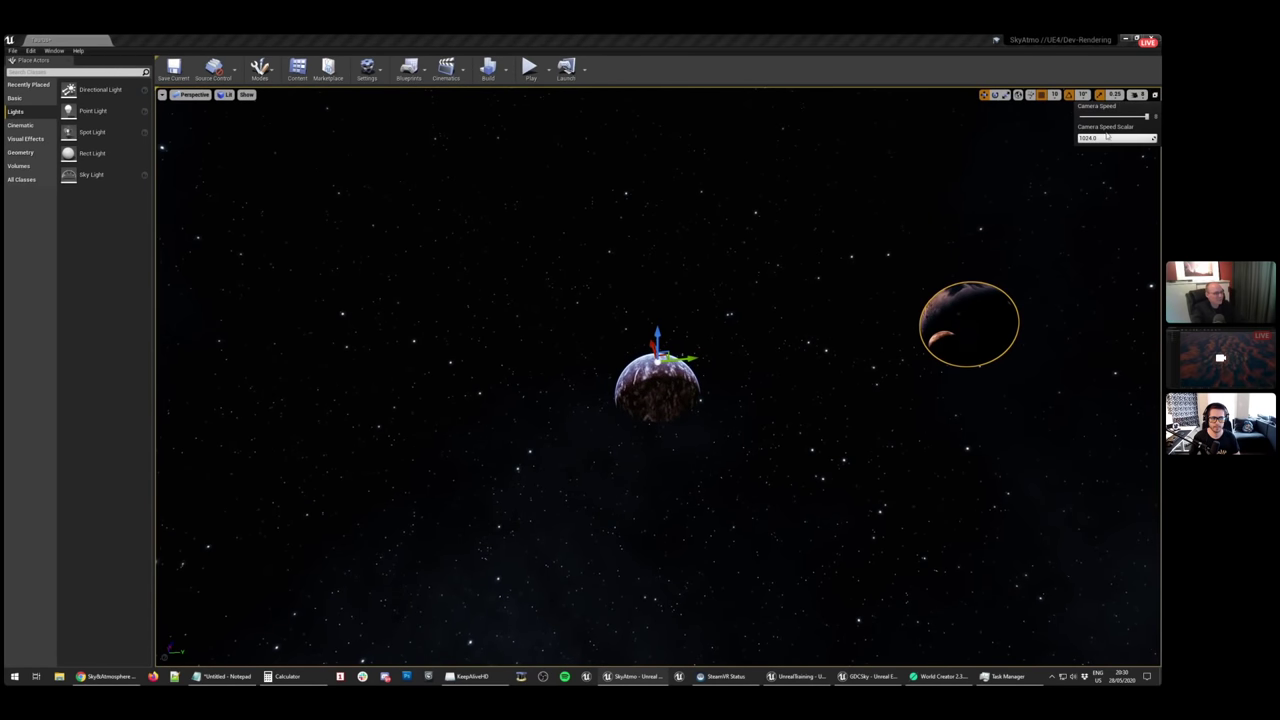
pyautogui.click(1104, 137)
pyautogui.write('8192')
pyautogui.moveTo(894, 323); pyautogui.dragTo(894, 323, button='right')
pyautogui.press('s')
pyautogui.press('a')
pyautogui.press('s')
pyautogui.press('s')
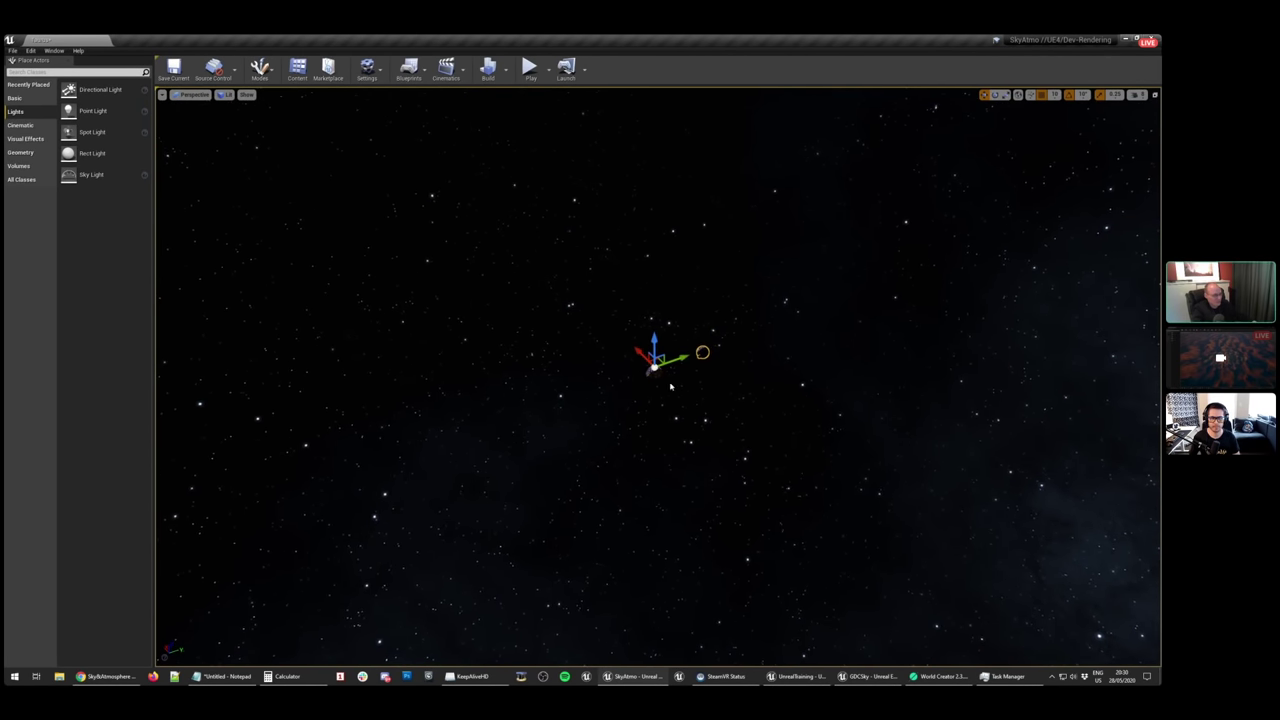
pyautogui.press('s')
# Fly farther out until the planet vanishes among the stars and place a point light there in deep space
pyautogui.moveTo(671, 386); pyautogui.dragTo(680, 395, button='right')
pyautogui.press('d')
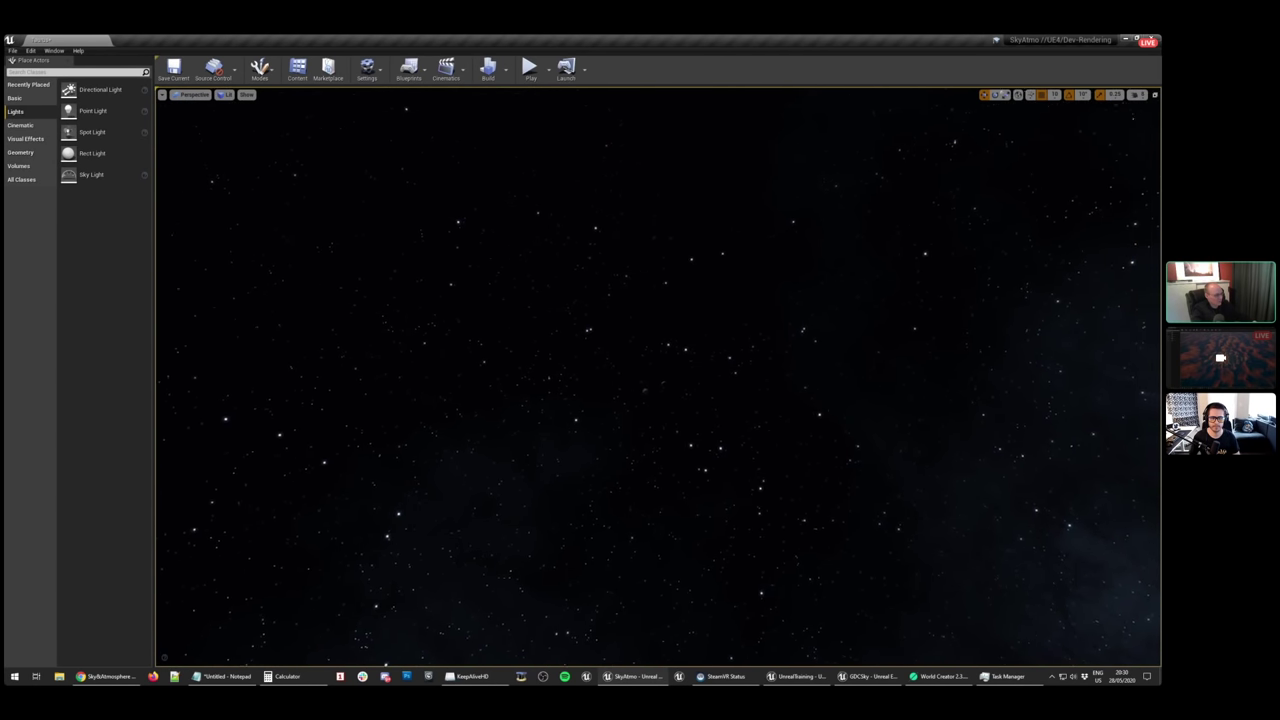
pyautogui.moveTo(680, 395); pyautogui.dragTo(680, 395, button='right')
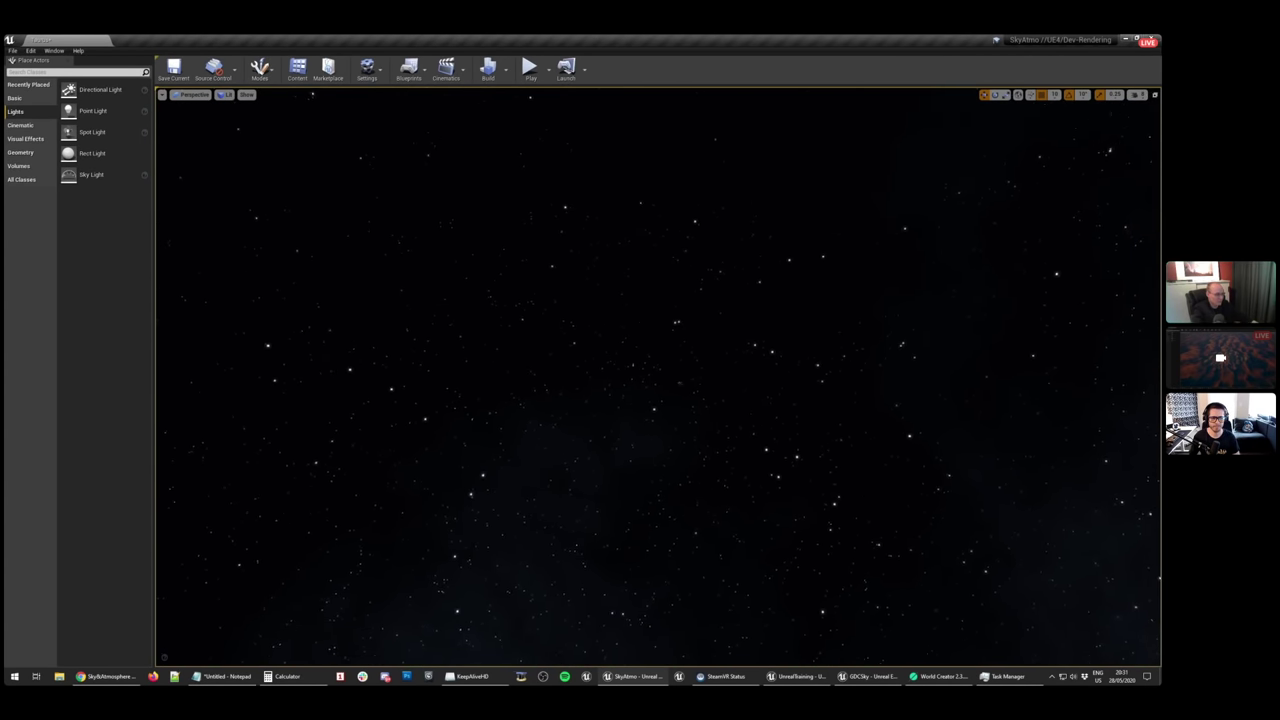
pyautogui.moveTo(715, 416); pyautogui.dragTo(715, 396, button='right')
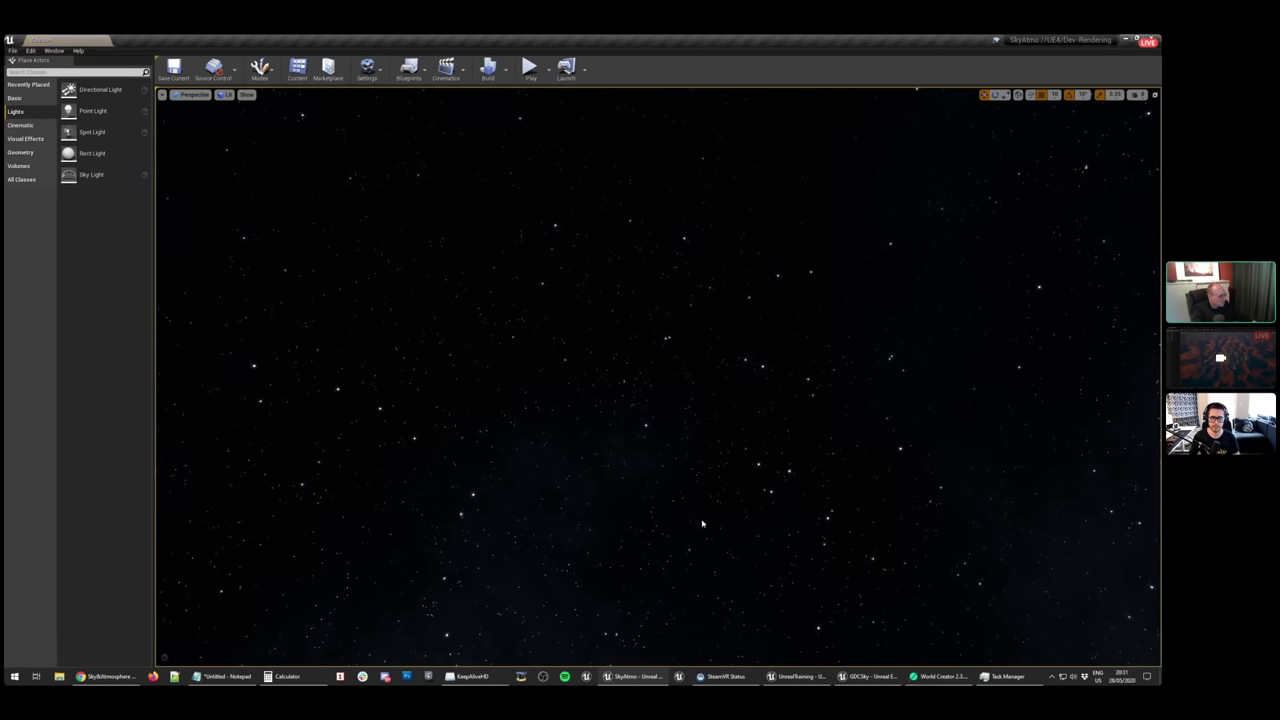
pyautogui.moveTo(702, 524); pyautogui.dragTo(785, 483, button='right')
pyautogui.press('g')
pyautogui.moveTo(697, 497); pyautogui.dragTo(713, 457, button='right')
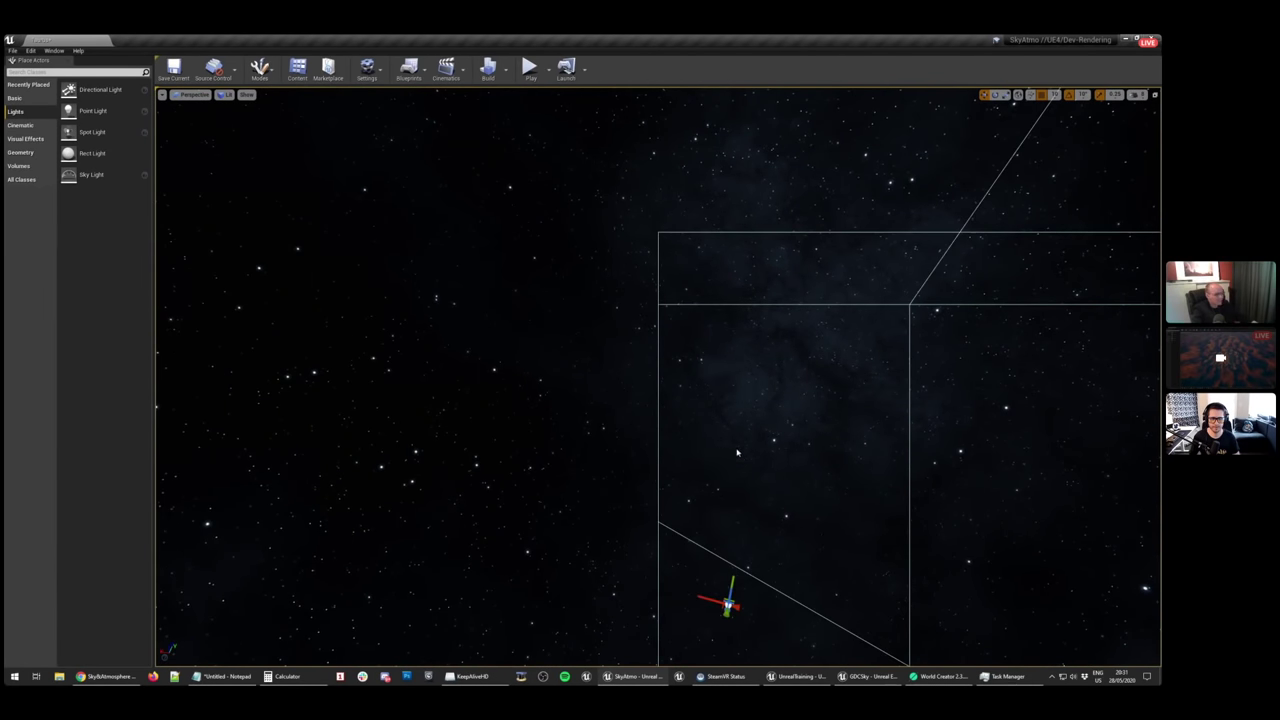
# Show the point light's details and copy its X location, -15743125504.0, into the untitled Notepad note beside them
pyautogui.hotkey('alt', 'Tab')
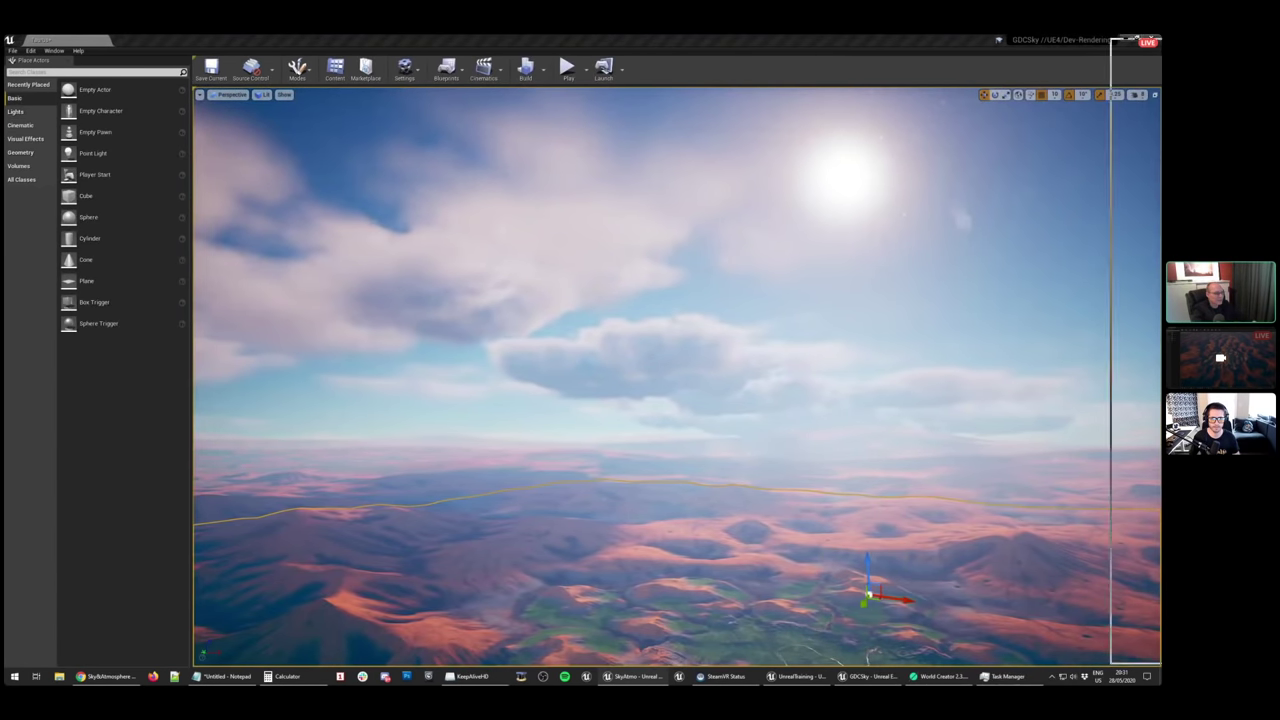
pyautogui.click(632, 677)
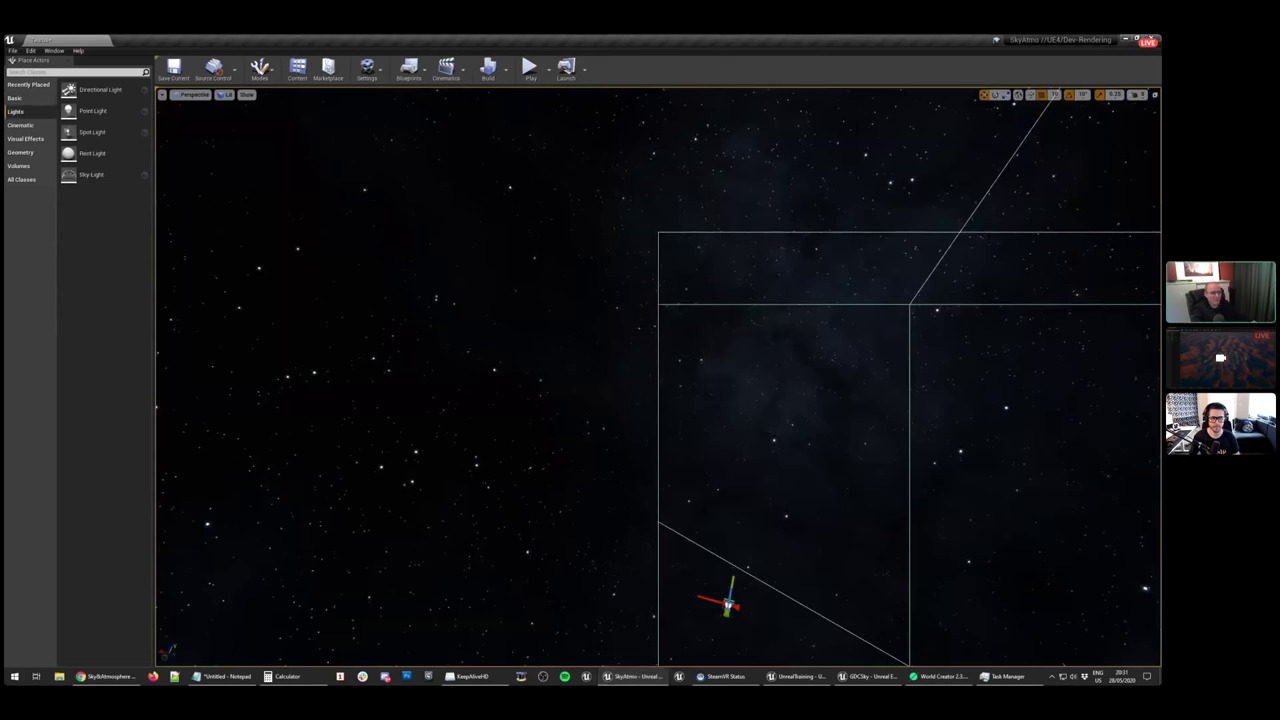
pyautogui.moveTo(1158, 100); pyautogui.dragTo(869, 100)
pyautogui.click(797, 229)
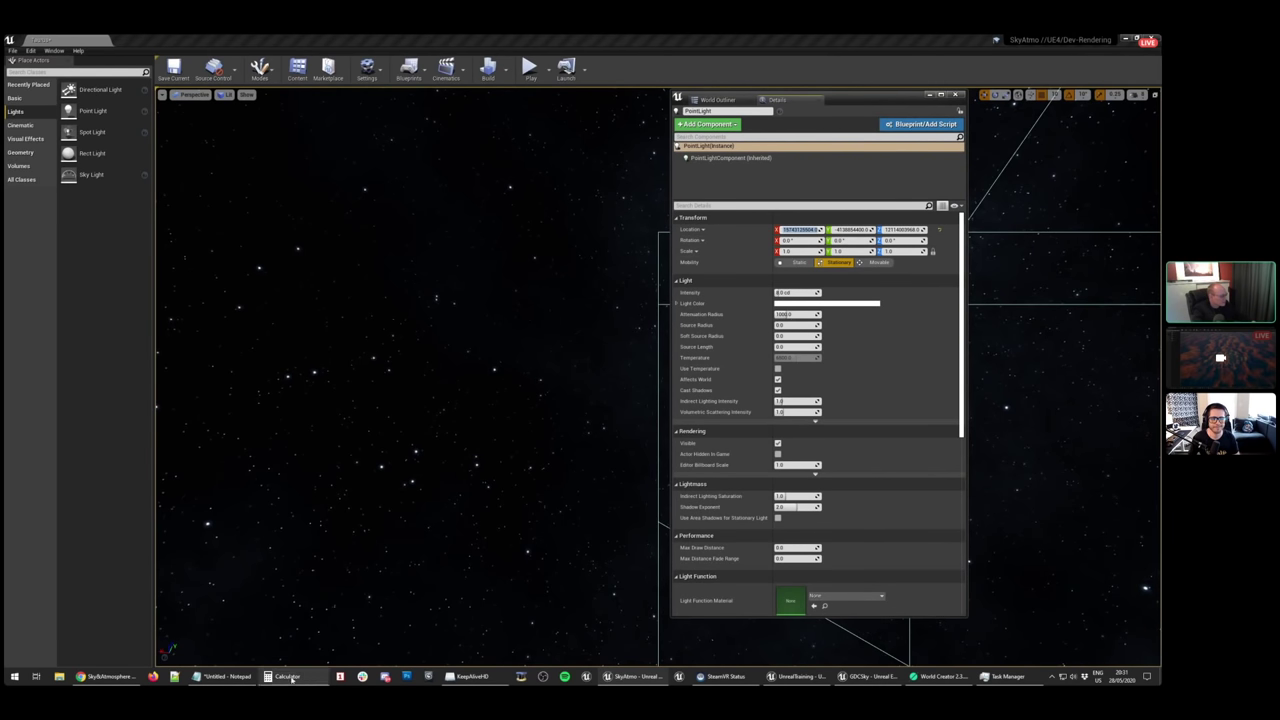
pyautogui.click(240, 679)
pyautogui.write('-15743125504.0')
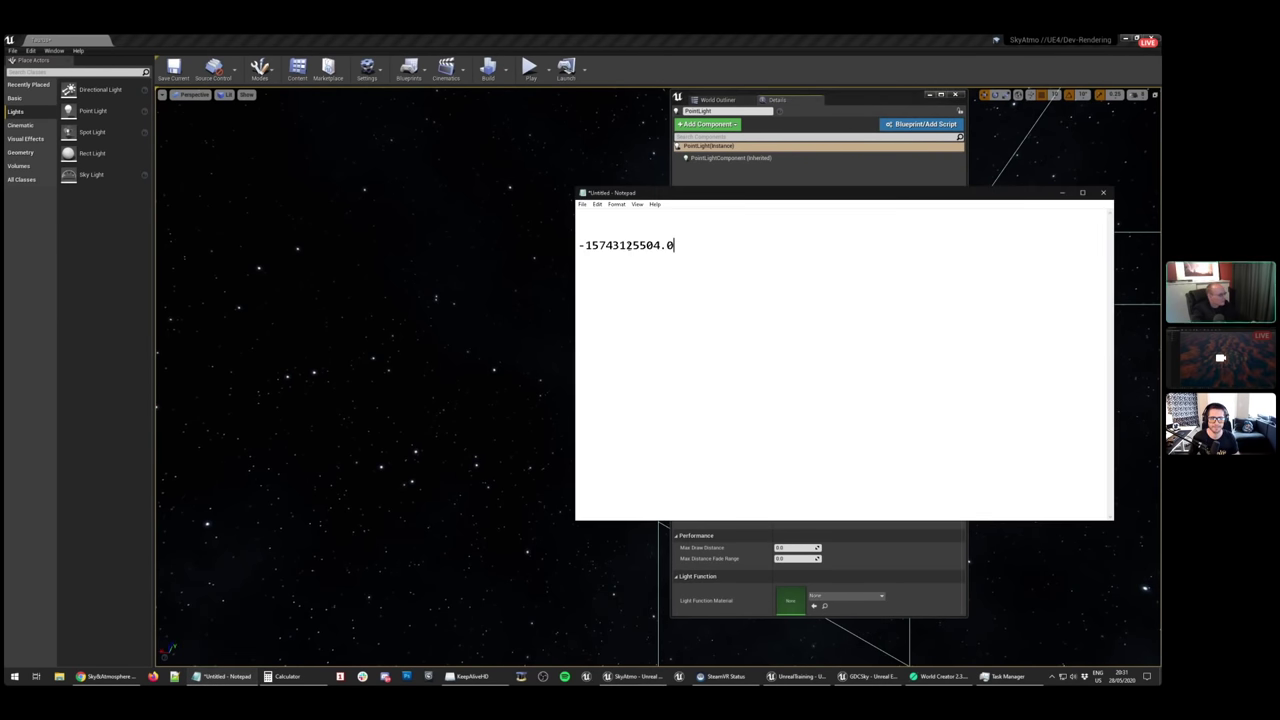
pyautogui.moveTo(733, 198); pyautogui.dragTo(286, 198)
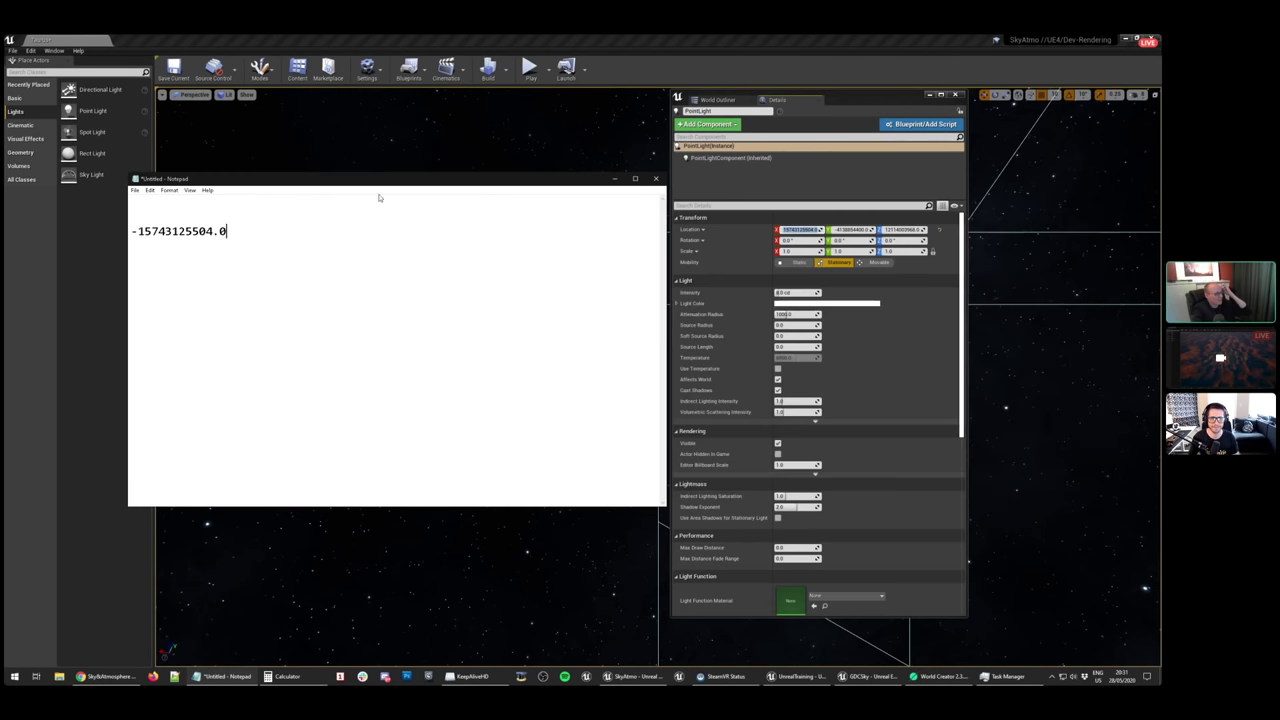
# Copy the point light's Y location into the note, writing it with spaced digit groups as -4 138 854 400.0
pyautogui.click(852, 230)
pyautogui.click(855, 230)
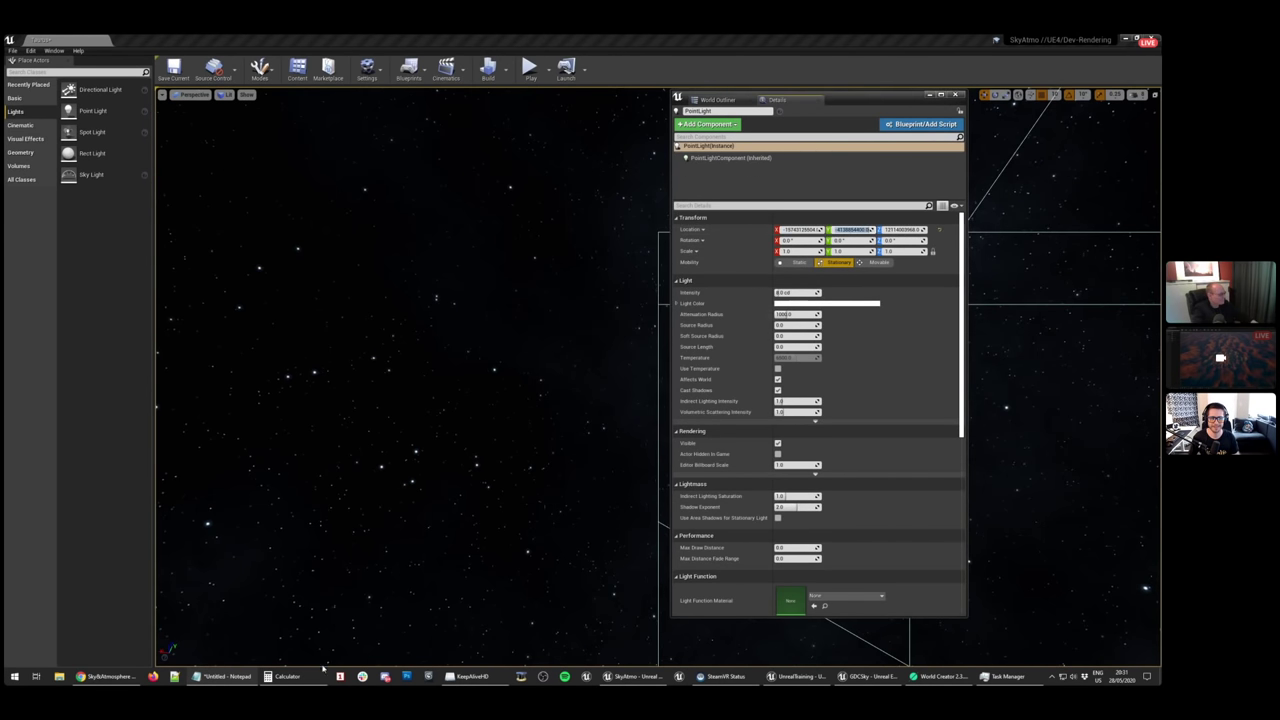
pyautogui.click(225, 676)
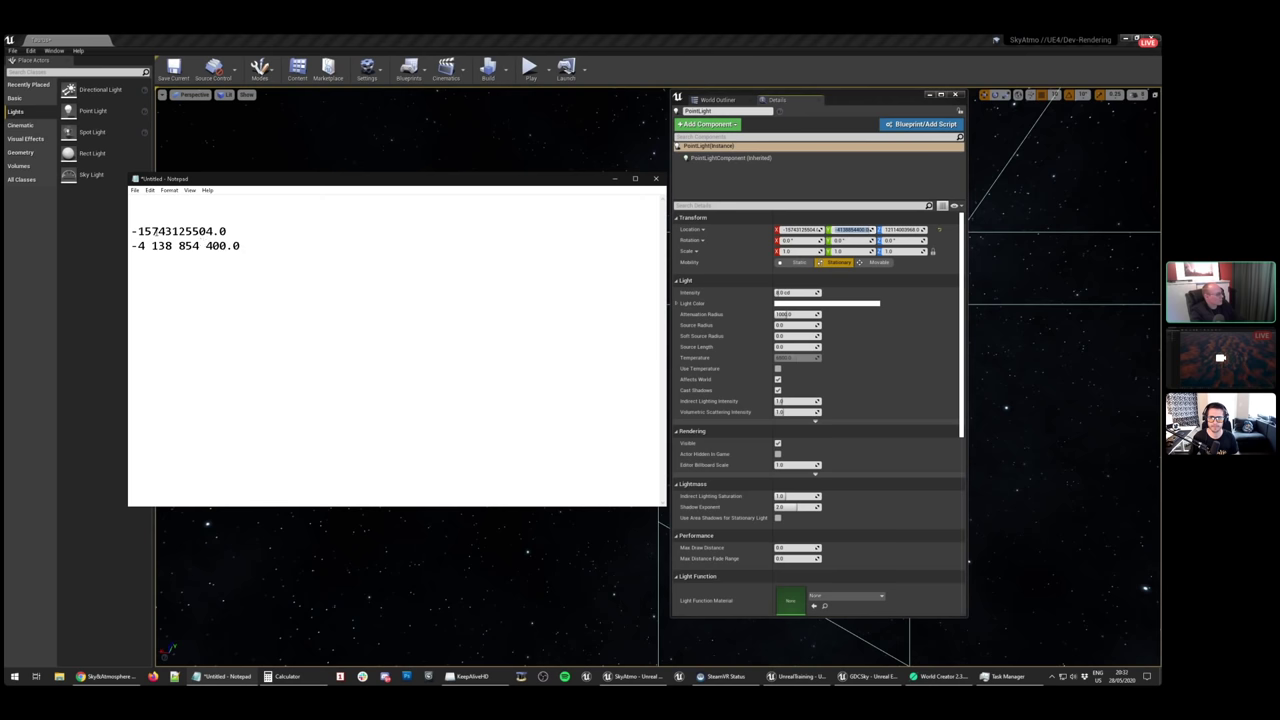
pyautogui.click(717, 50)
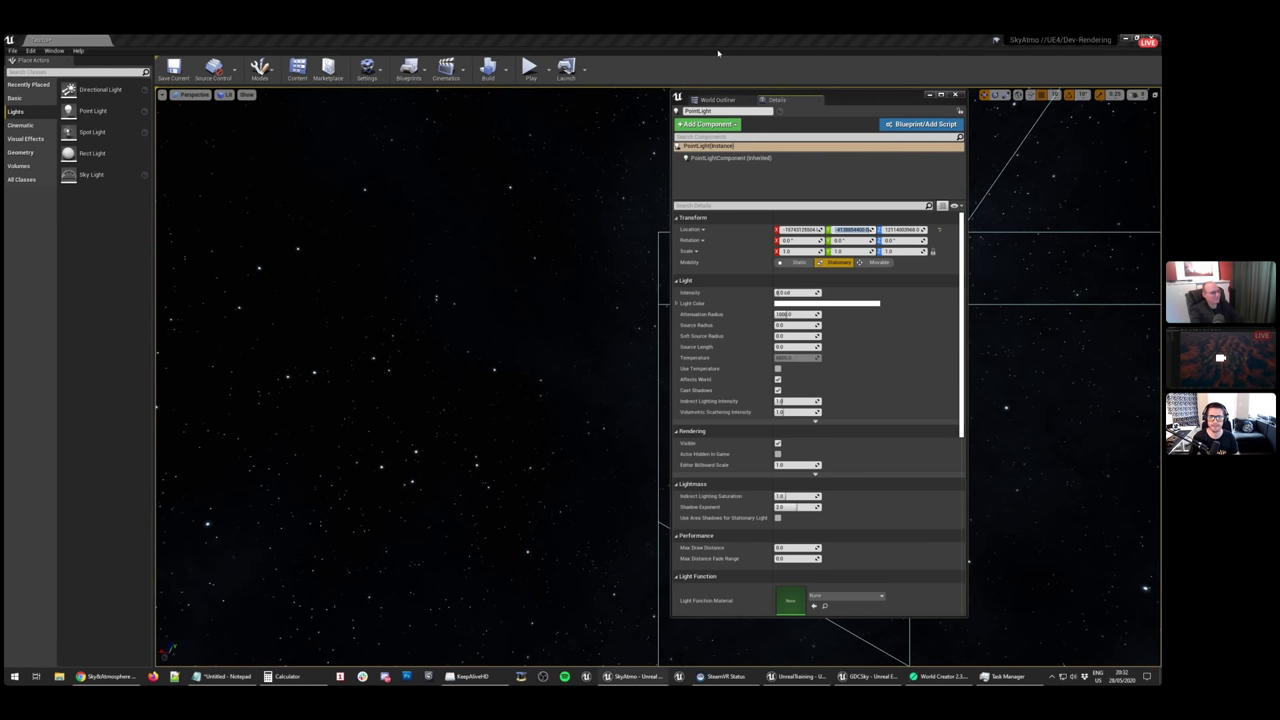
# Minimize the point light's details window and return to the first bookmarked view of the landscape
pyautogui.click(929, 94)
pyautogui.moveTo(658, 376); pyautogui.dragTo(734, 400, button='right')
pyautogui.press('g')
pyautogui.press('1')
# Fly around the misty valley to examine the river, rocky cliffs and distant mountains at ground scale
pyautogui.moveTo(835, 421); pyautogui.dragTo(735, 500, button='right')
pyautogui.press('e')
pyautogui.press('s')
pyautogui.press('e')
pyautogui.press('d')
pyautogui.press('q')
pyautogui.press('a')
pyautogui.press('w')
pyautogui.moveTo(790, 444); pyautogui.dragTo(791, 423, button='right')
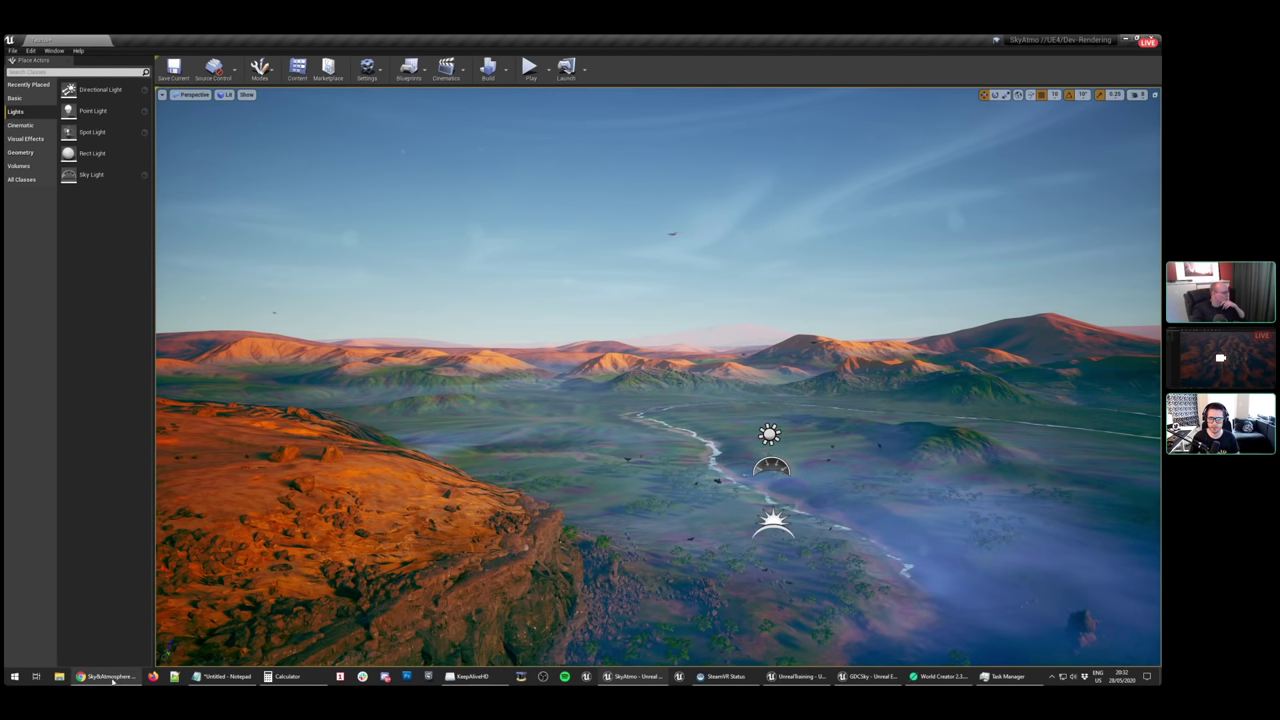
pyautogui.moveTo(529, 440)
pyautogui.mouseDown(button='right')
pyautogui.moveTo(545, 440)
pyautogui.moveTo(529, 440)
pyautogui.mouseUp(button='right')
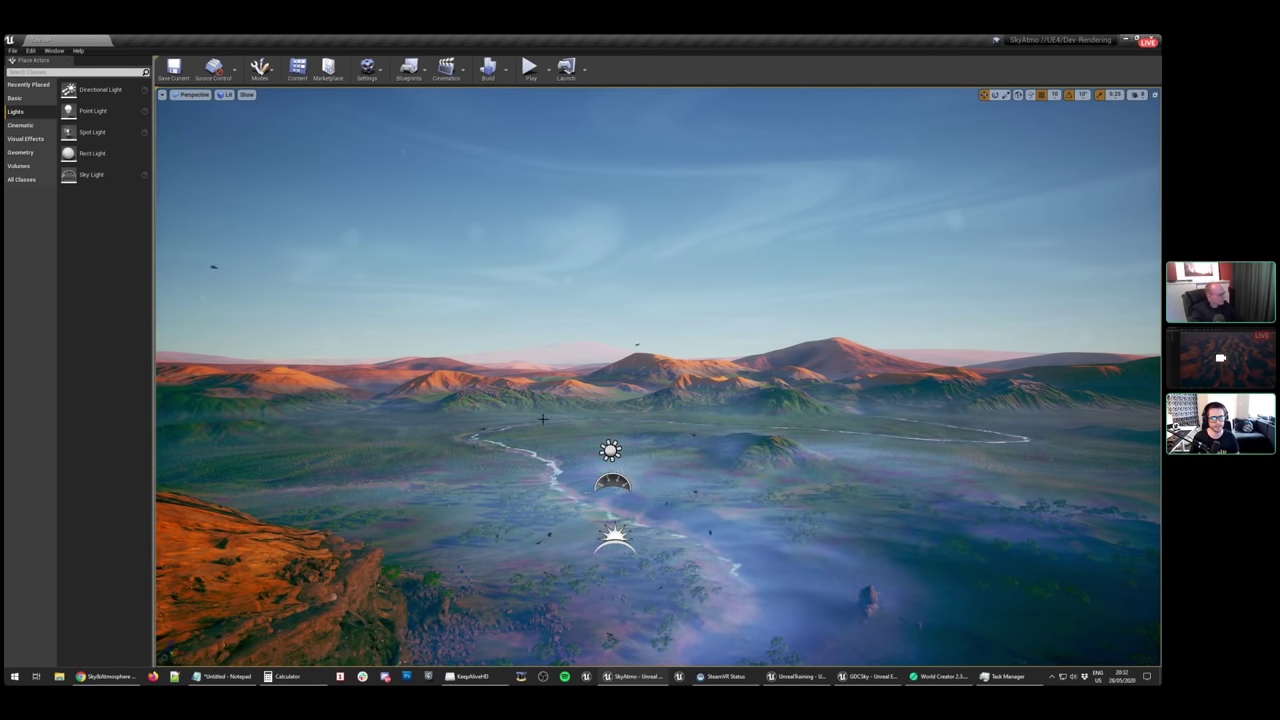
# Fly back out into space and place a basic Cylinder in front of the distant planet and moon
pyautogui.moveTo(531, 438); pyautogui.dragTo(667, 541, button='right')
pyautogui.press('s')
pyautogui.press('s')
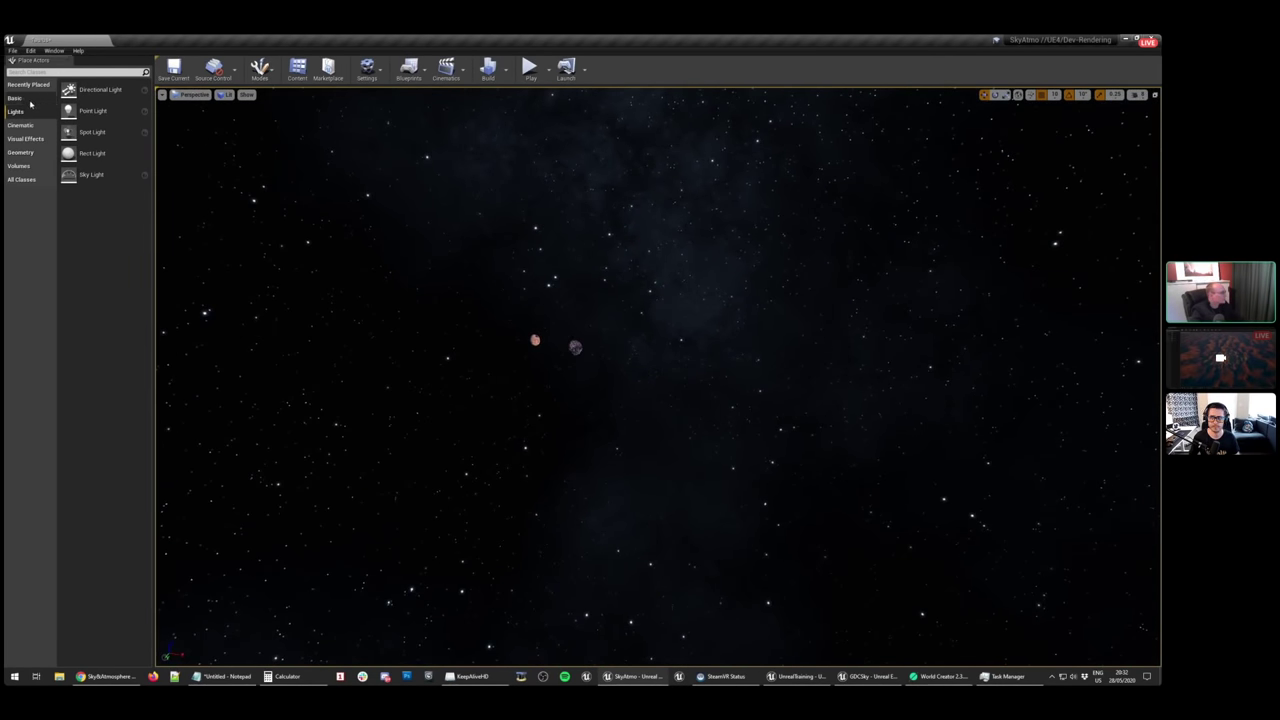
pyautogui.click(18, 98)
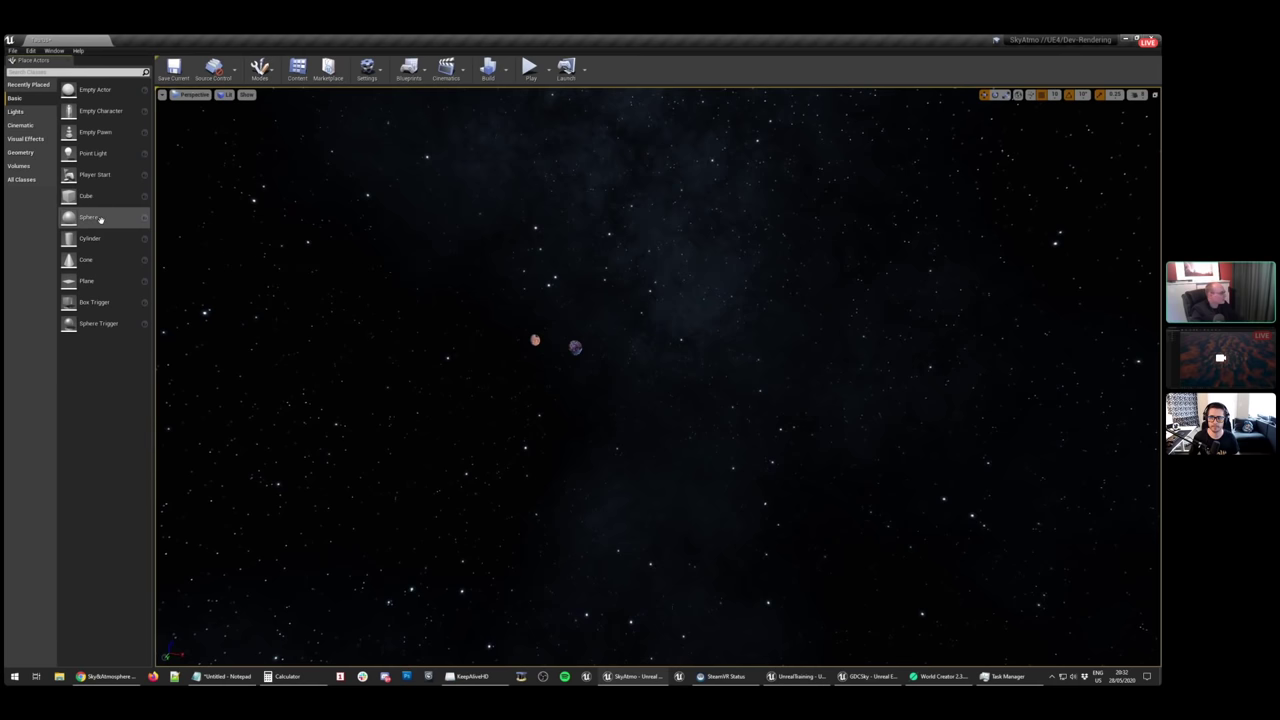
pyautogui.moveTo(89, 238); pyautogui.dragTo(623, 470)
pyautogui.moveTo(623, 470); pyautogui.dragTo(550, 577, button='right')
# Delete and restore the cylinder repeatedly to compare the space view with and without it, ending with it deleted
pyautogui.press('Delete')
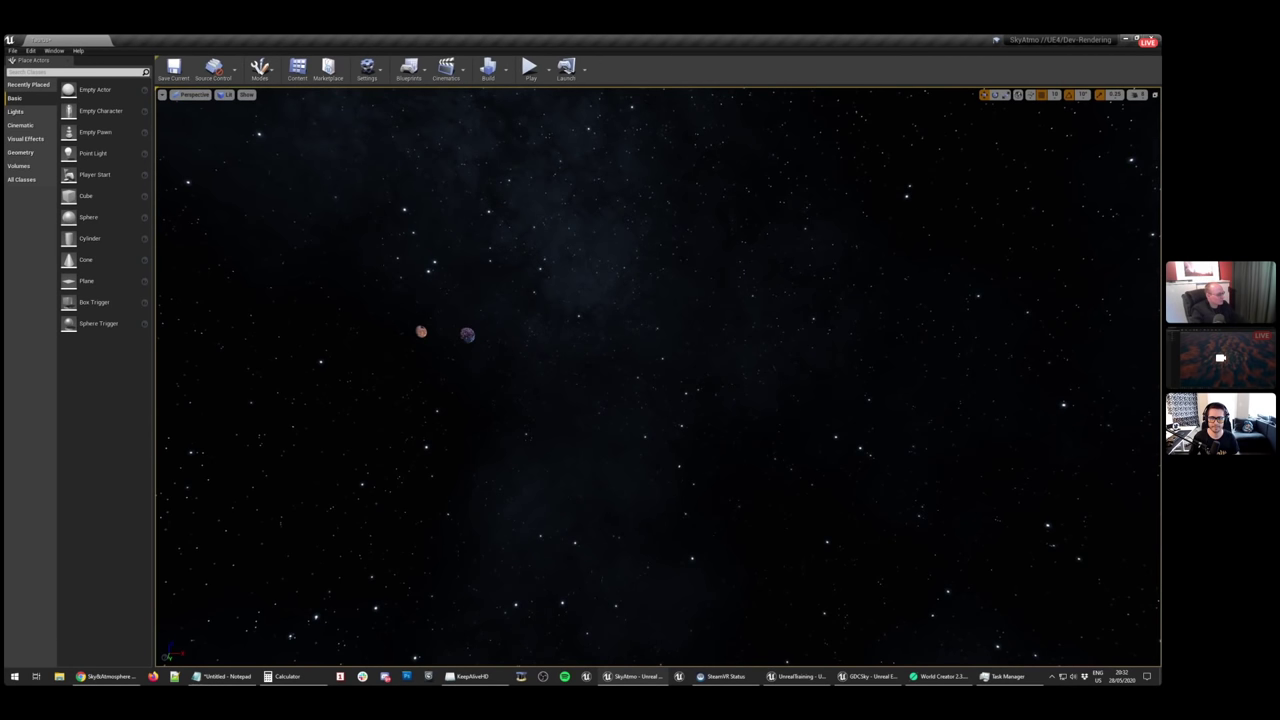
pyautogui.hotkey('ctrl', 'z')
pyautogui.press('Delete')
pyautogui.hotkey('ctrl', 'z')
pyautogui.moveTo(658, 377); pyautogui.dragTo(629, 384, button='right')
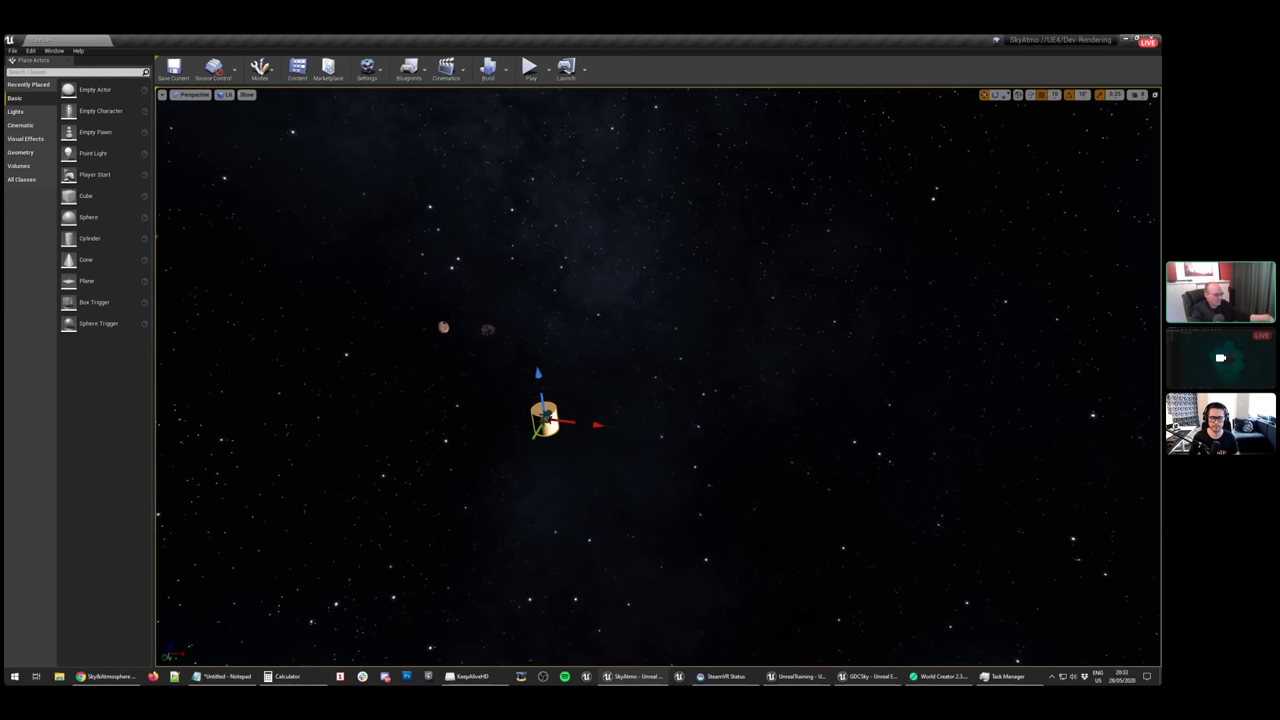
pyautogui.press('Delete')
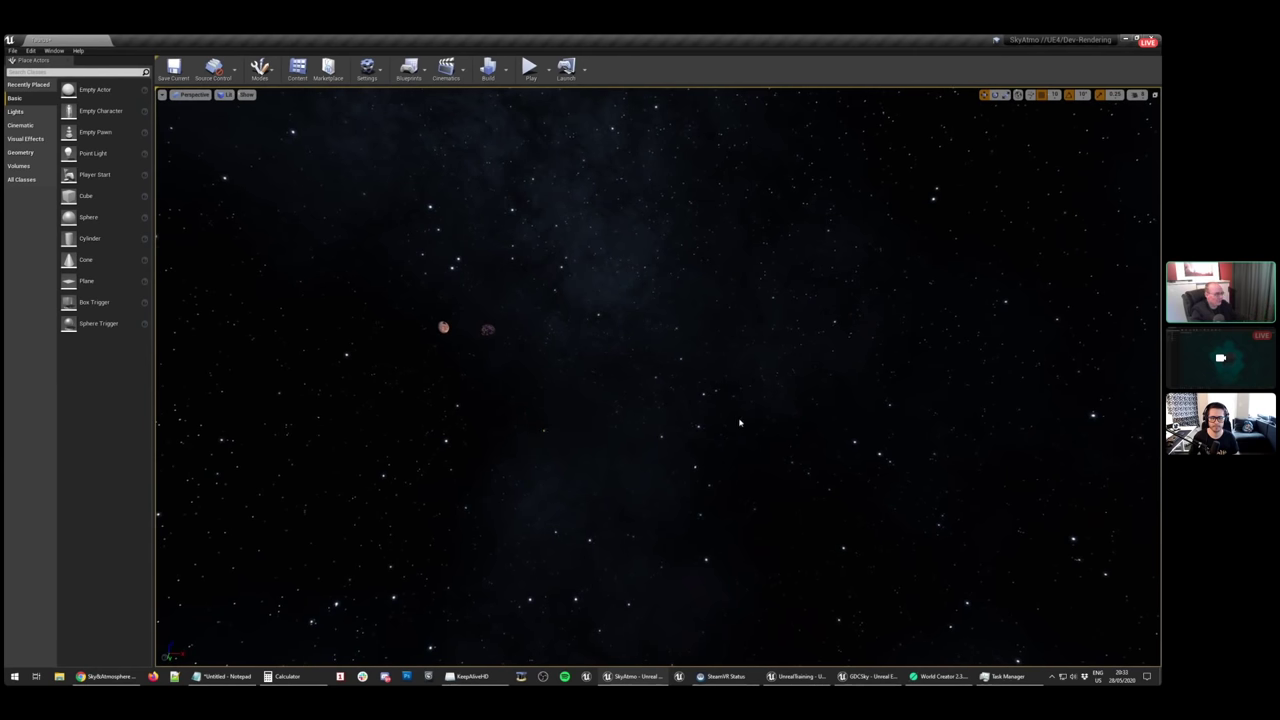
# Return to the bookmarked valley view and advance the browser presentation from Sky/Scale to the Foliage slide
pyautogui.moveTo(739, 454); pyautogui.dragTo(870, 416, button='right')
pyautogui.press('1')
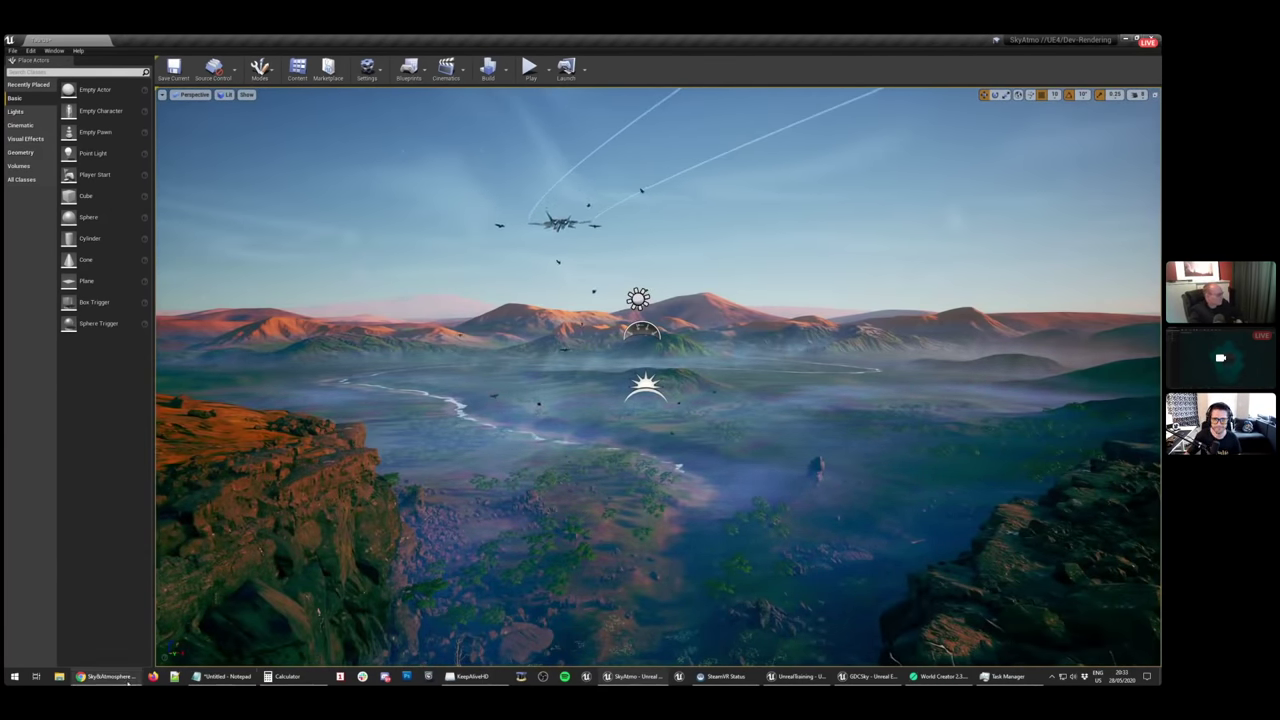
pyautogui.click(126, 679)
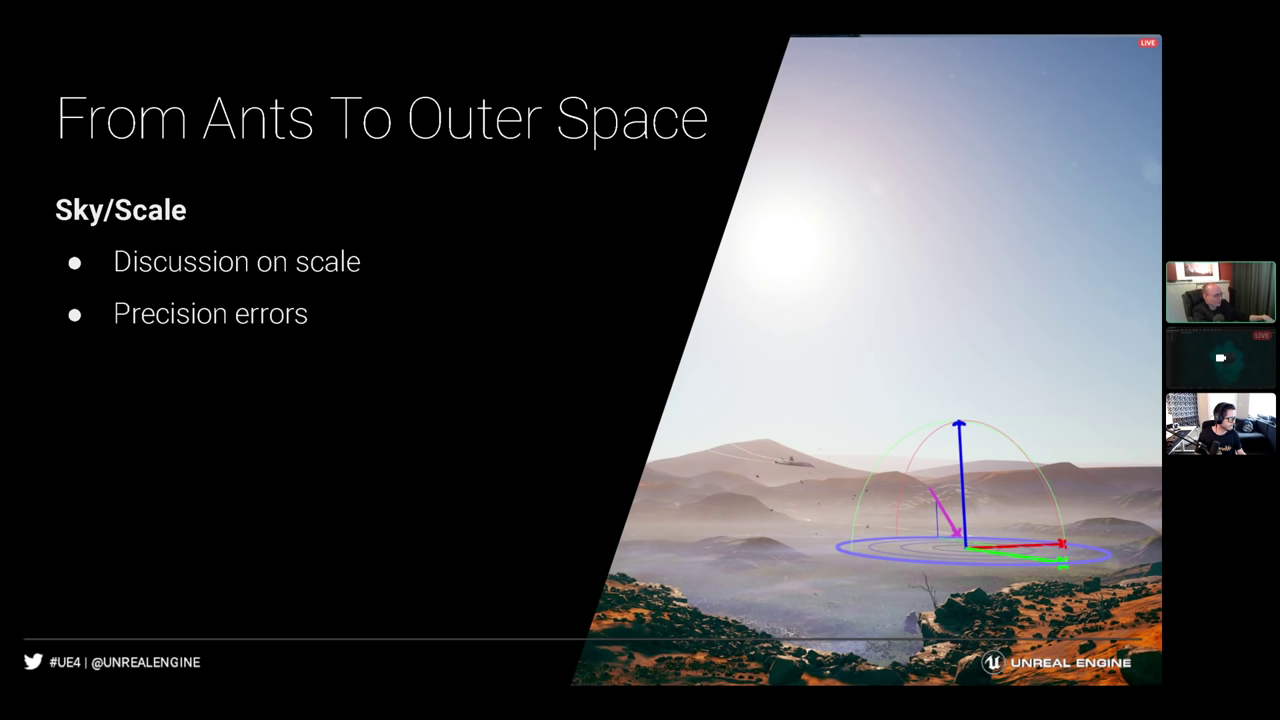
pyautogui.press('Right')
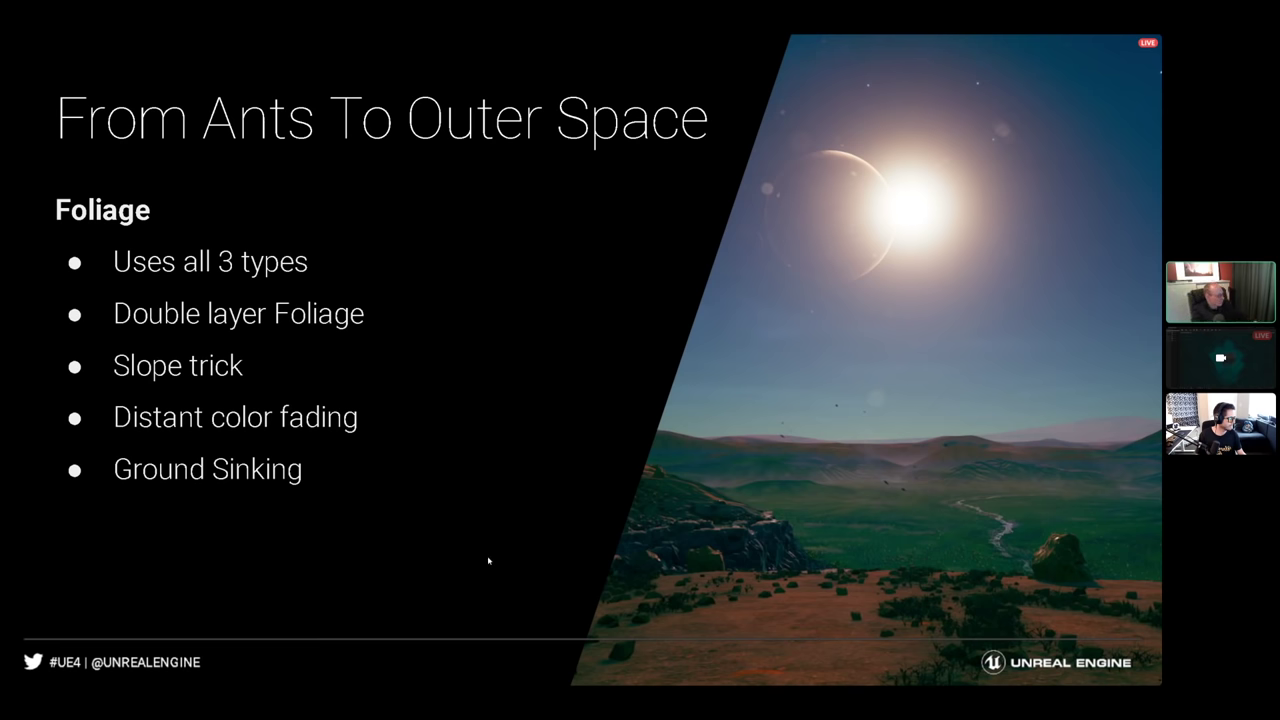
# Switch back to the Unreal editor, activate Foliage editing mode over the valley and browse to the end of the foliage types
pyautogui.hotkey('alt', 'Tab')
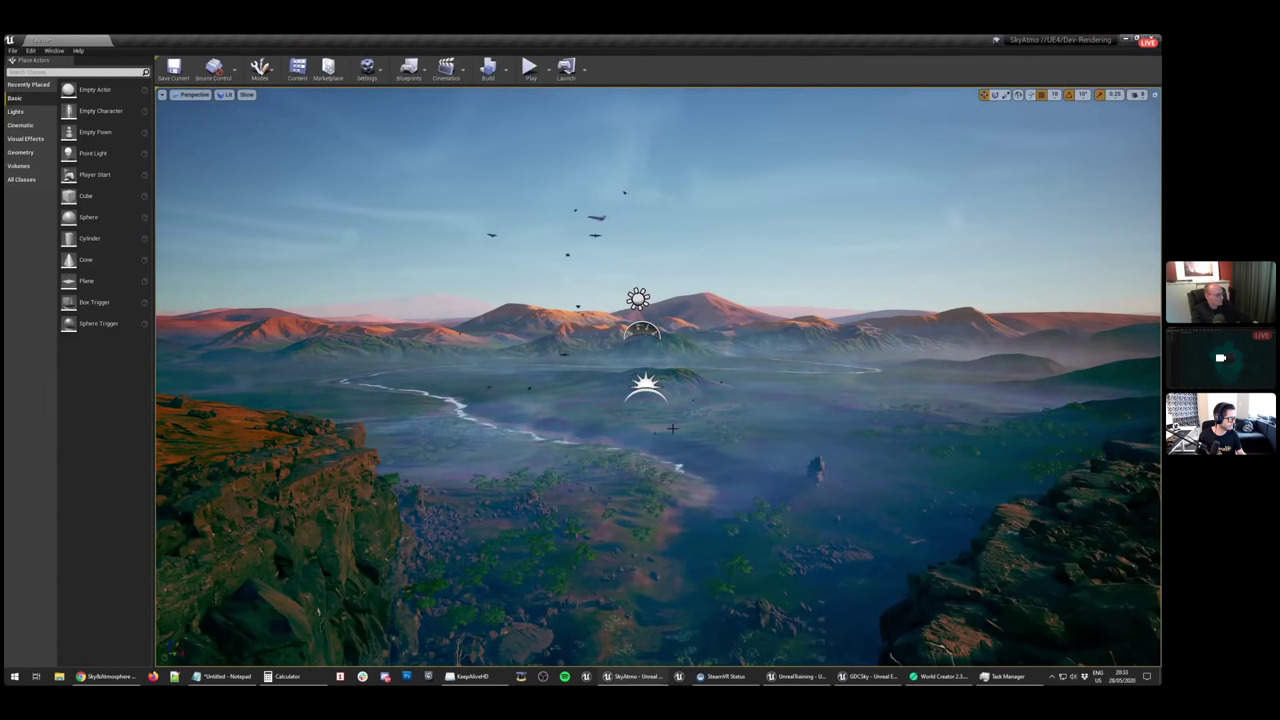
pyautogui.moveTo(672, 428); pyautogui.dragTo(530, 431, button='right')
pyautogui.press('w')
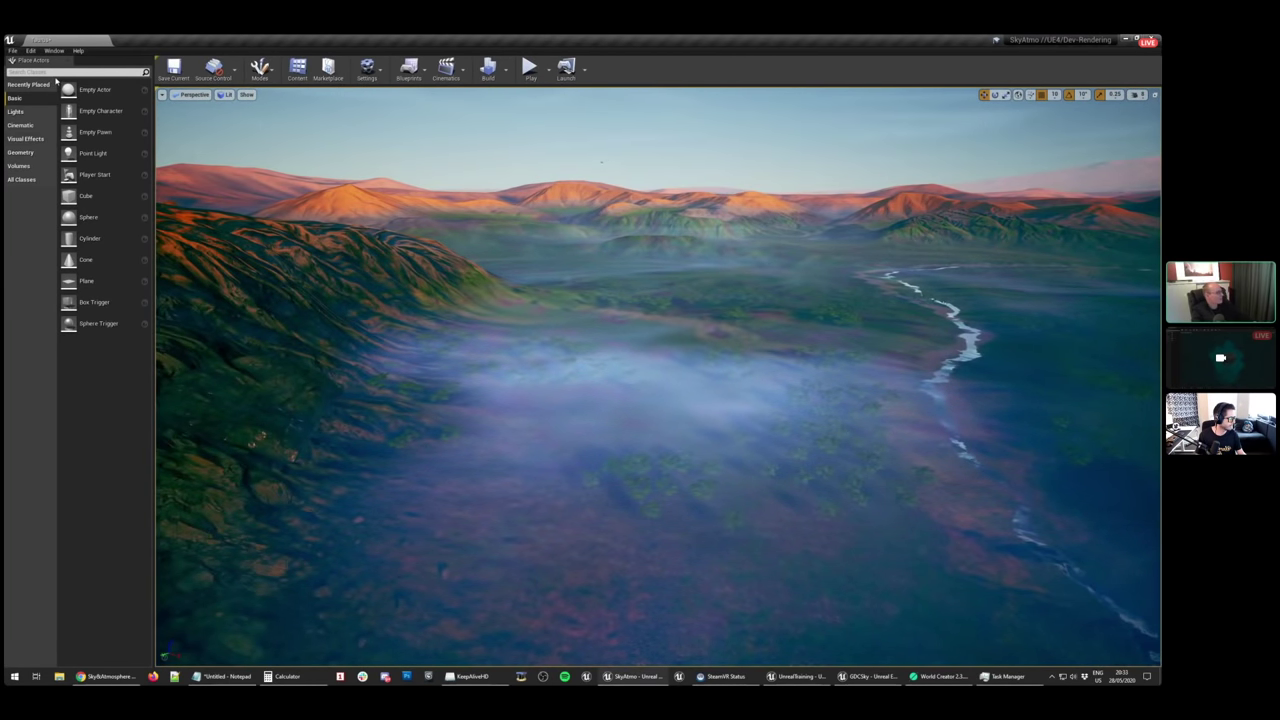
pyautogui.click(260, 68)
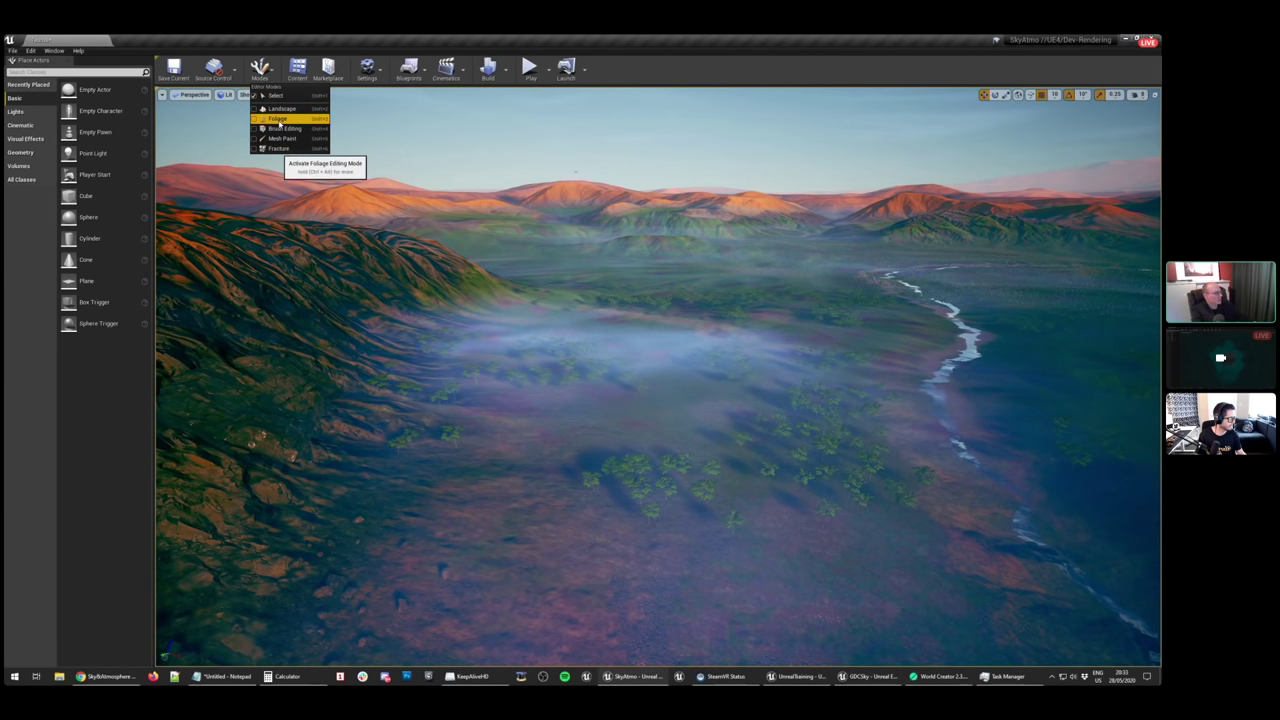
pyautogui.click(276, 120)
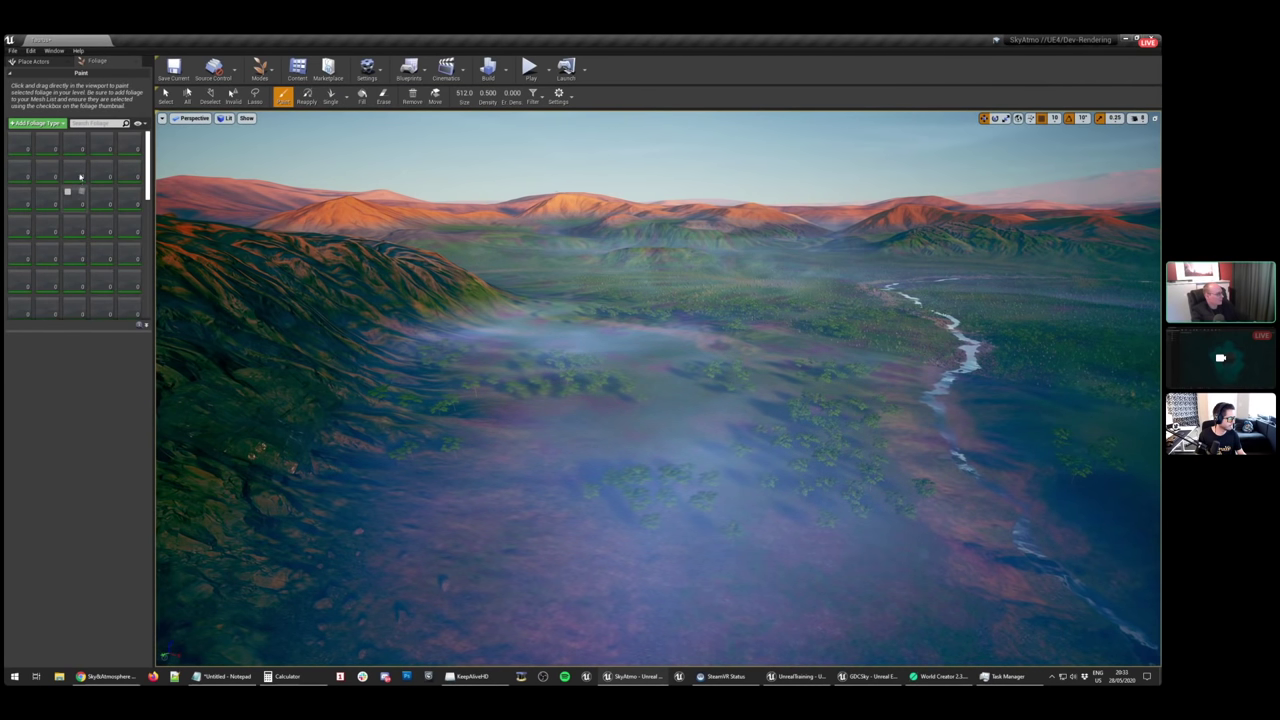
pyautogui.moveTo(150, 152); pyautogui.dragTo(140, 303)
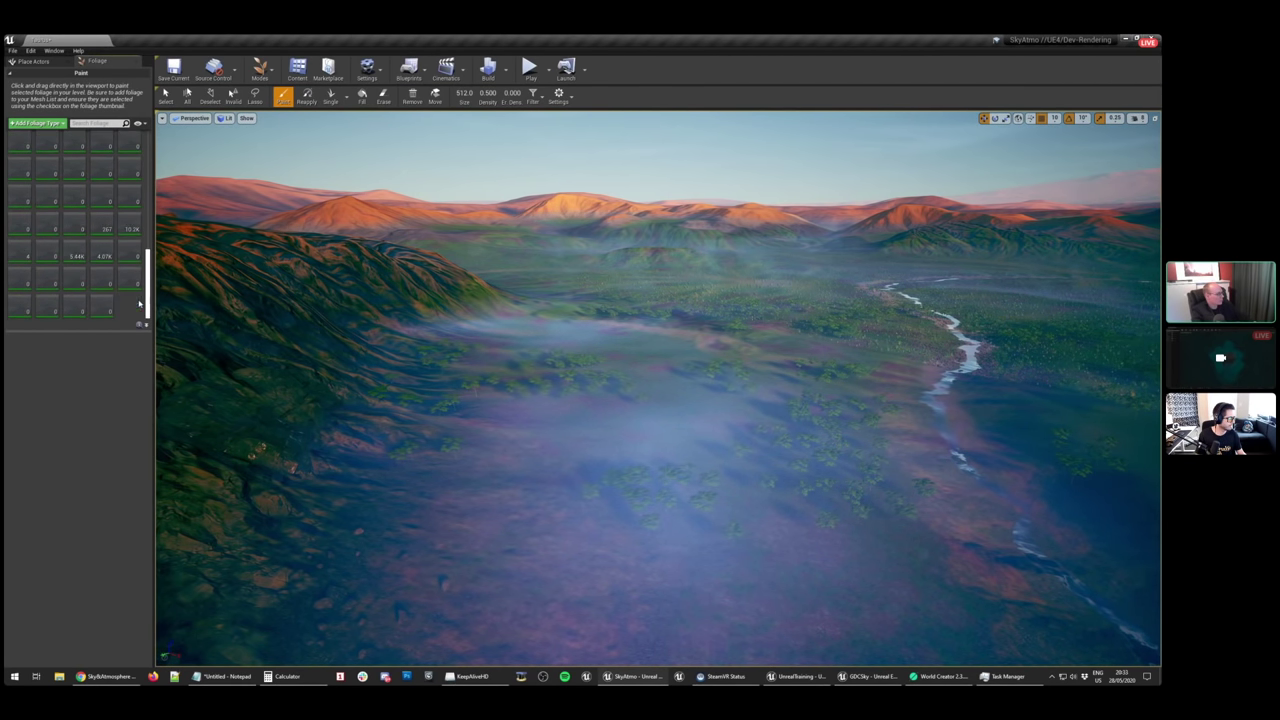
# Rotate the sun to light the bookmarked valley in daylight and fly down to the purple flowers and rocks
pyautogui.moveTo(657, 388)
pyautogui.mouseDown(button='right')
pyautogui.moveTo(560, 420)
pyautogui.moveTo(500, 530)
pyautogui.moveTo(469, 333)
pyautogui.moveTo(640, 210)
pyautogui.mouseUp(button='right')
pyautogui.hotkey('alt', '3')
pyautogui.hotkey('alt', '4')
pyautogui.press('1')
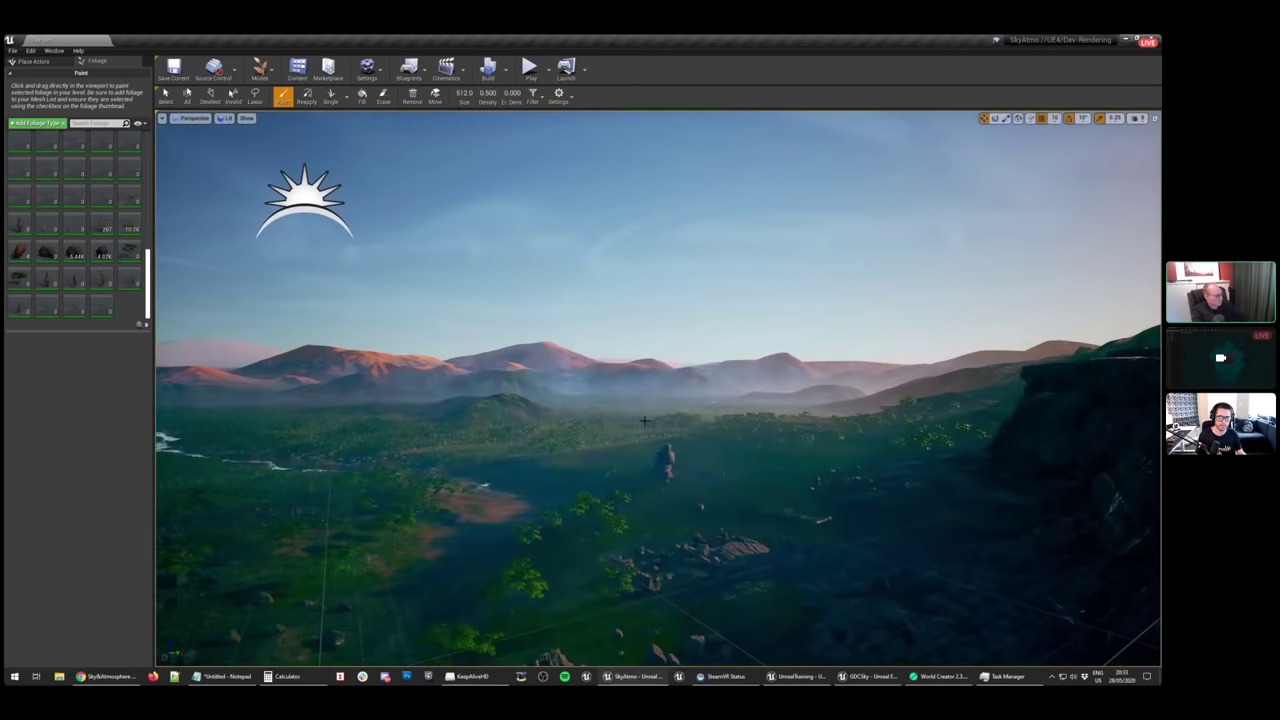
pyautogui.hotkey('ctrl', 'l')
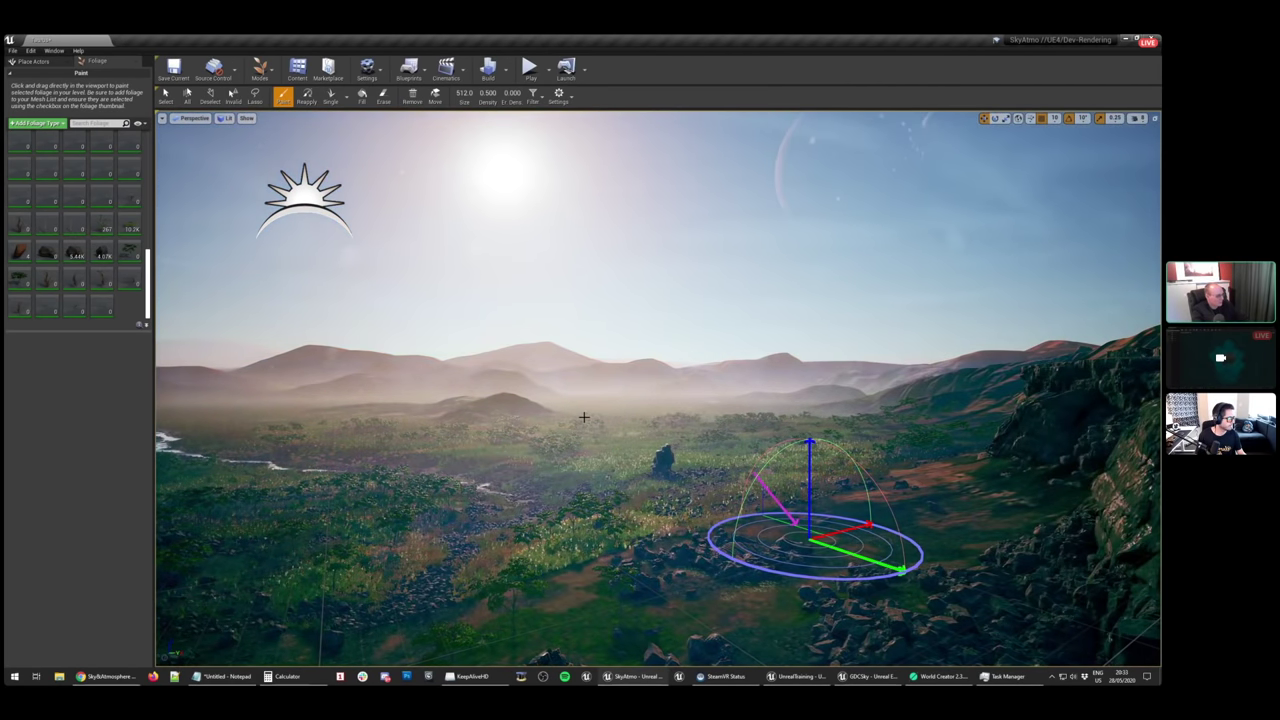
pyautogui.moveTo(574, 386); pyautogui.dragTo(750, 405, button='right')
pyautogui.moveTo(553, 325)
pyautogui.mouseDown(button='right')
pyautogui.moveTo(590, 320)
pyautogui.moveTo(650, 420)
pyautogui.moveTo(553, 325)
pyautogui.mouseUp(button='right')
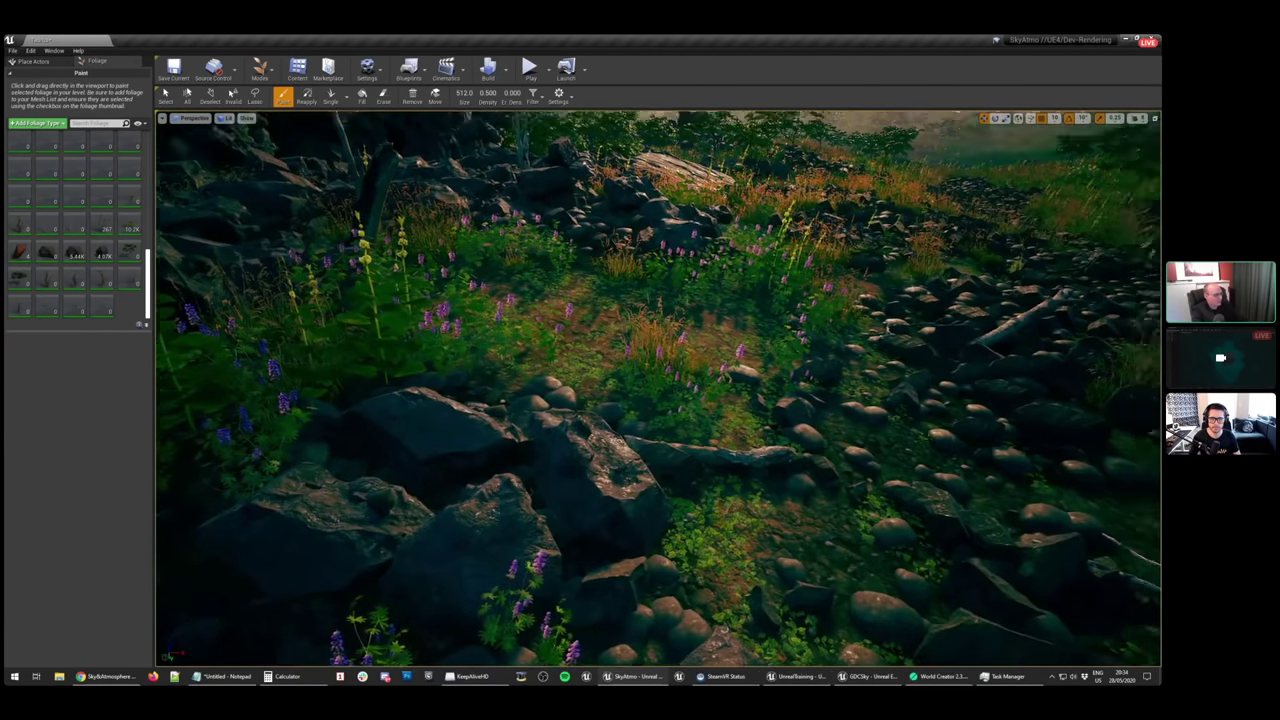
# Recall the bookmarked rocky valley view and leave Foliage editing mode
pyautogui.press('6')
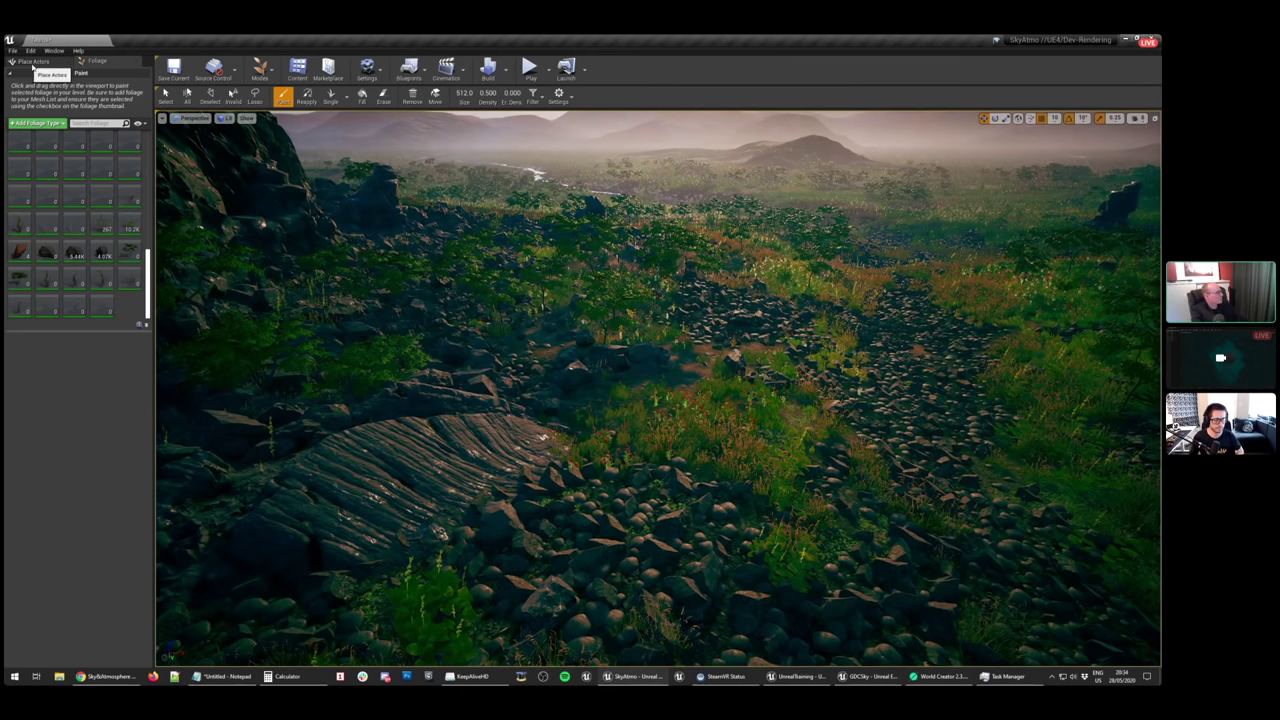
pyautogui.click(136, 61)
pyautogui.click(259, 68)
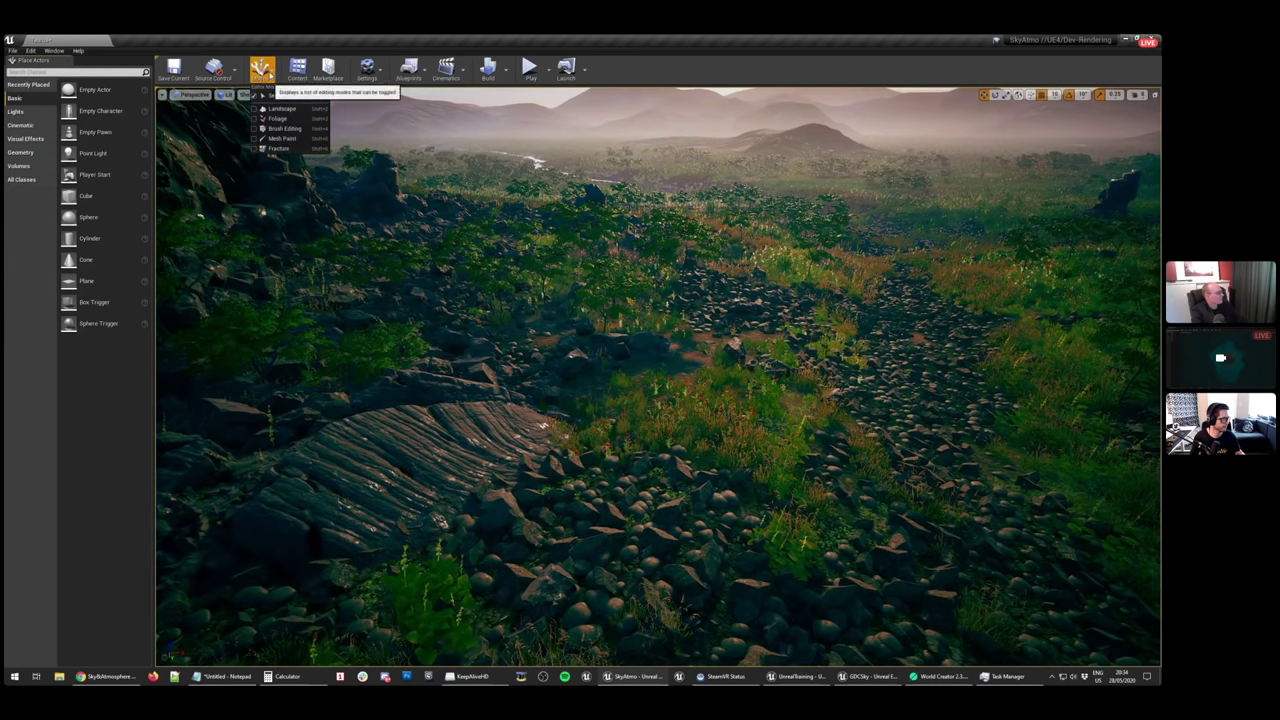
# Fly up above the river valley, select the landscape and open its assigned landscape material for editing
pyautogui.moveTo(777, 315)
pyautogui.mouseDown(button='right')
pyautogui.moveTo(794, 329)
pyautogui.moveTo(788, 260)
pyautogui.moveTo(777, 315)
pyautogui.mouseUp(button='right')
pyautogui.click(848, 323)
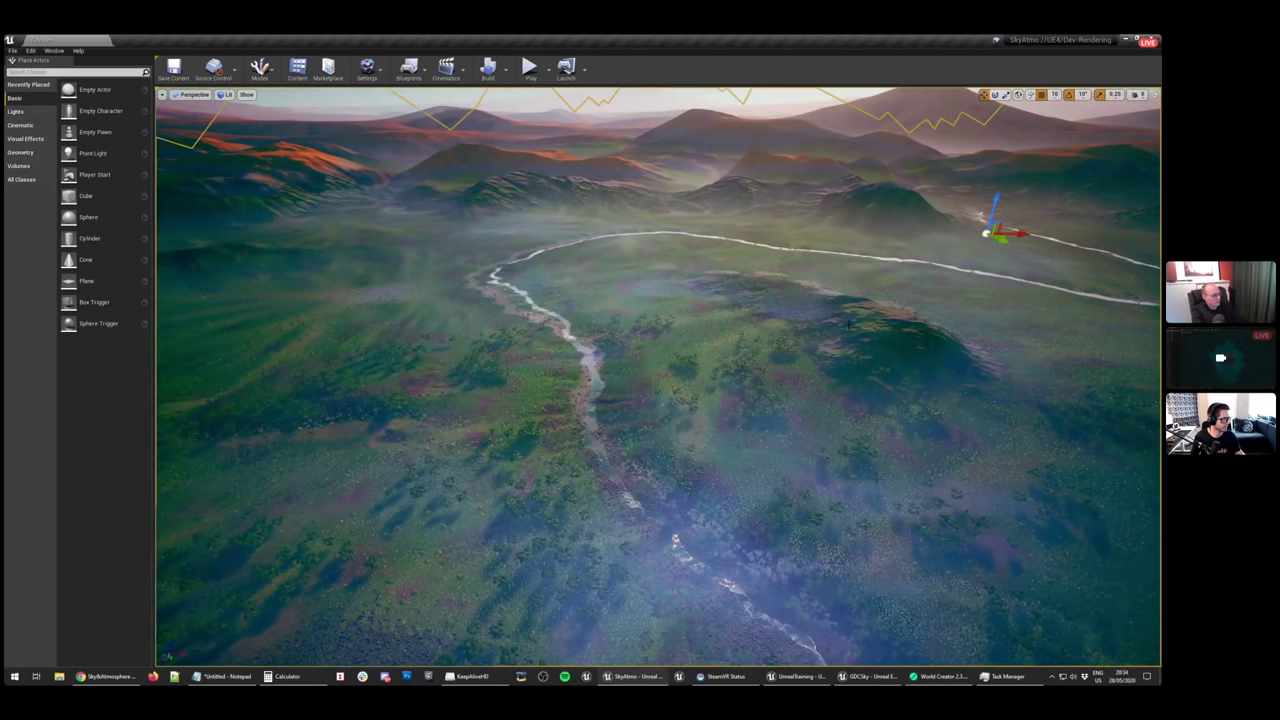
pyautogui.moveTo(858, 333); pyautogui.dragTo(755, 341, button='right')
pyautogui.click(755, 341)
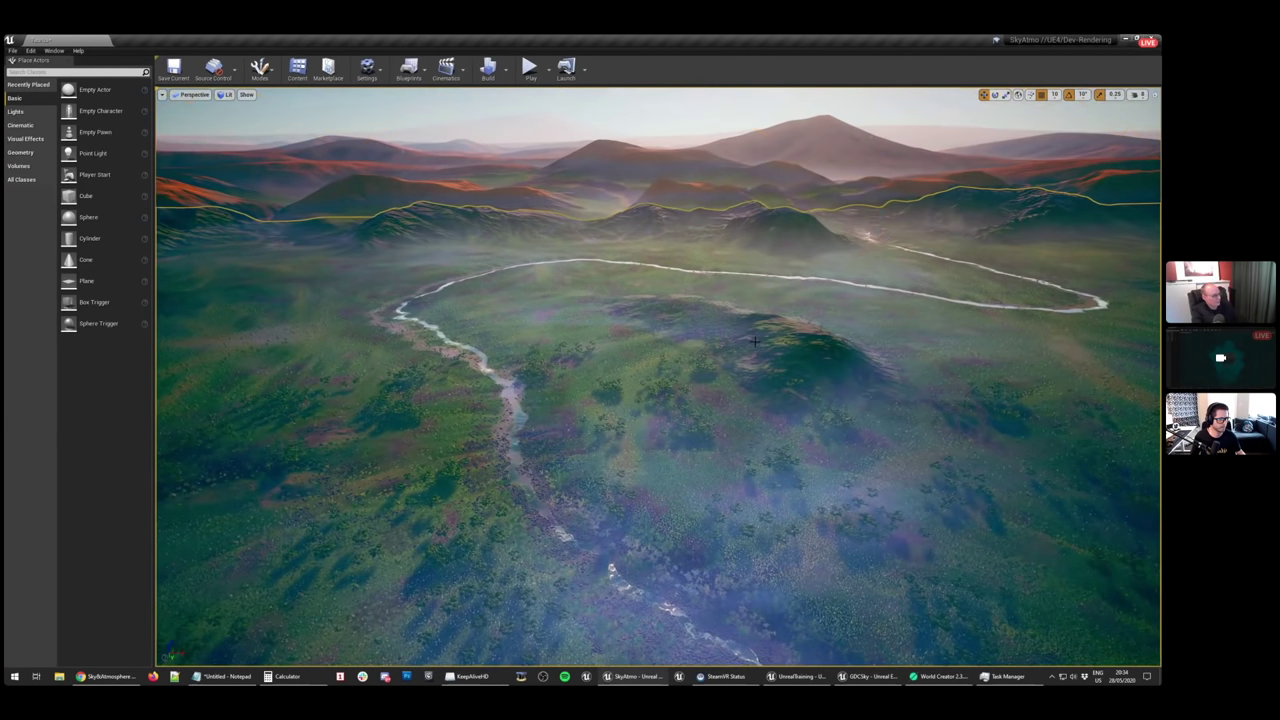
pyautogui.hotkey('ctrl', 'e')
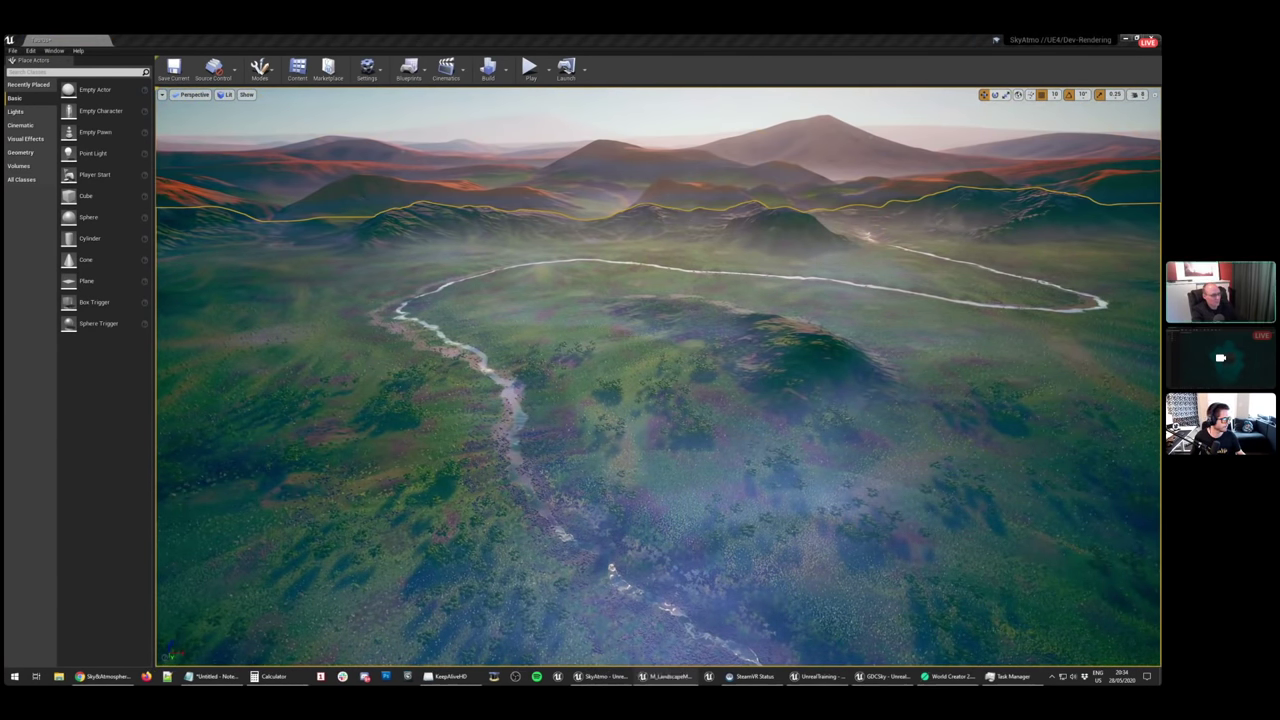
# Examine the rock Texture Sample nodes that feed the Lerp chain into the Layer Blend of the landscape material
pyautogui.scroll(-6, 700, 435)
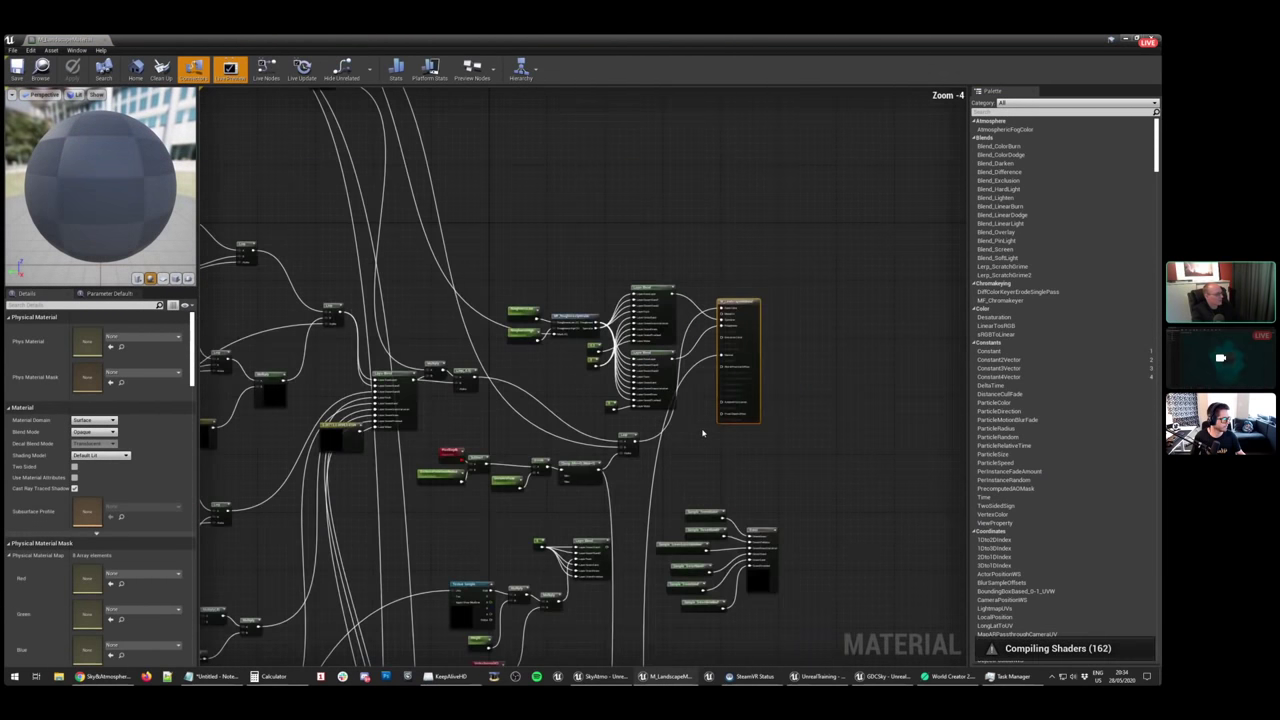
pyautogui.moveTo(673, 544); pyautogui.dragTo(742, 366, button='right')
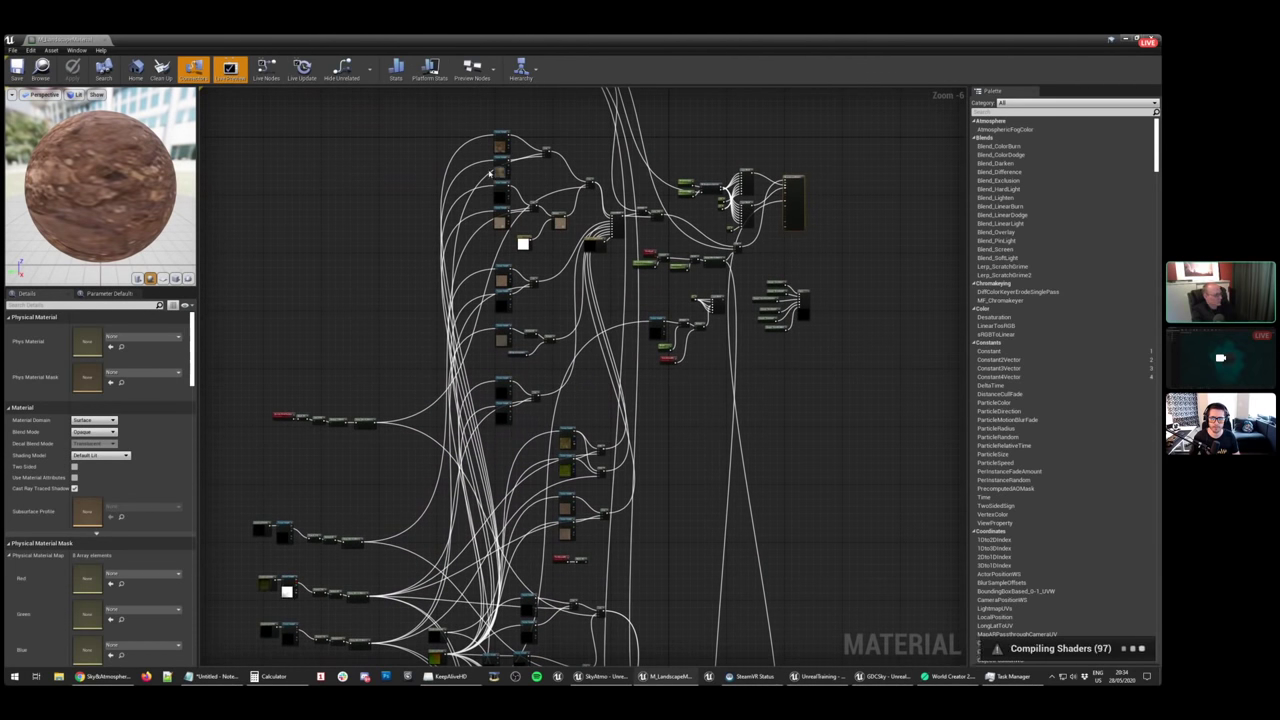
pyautogui.scroll(6, 507, 158)
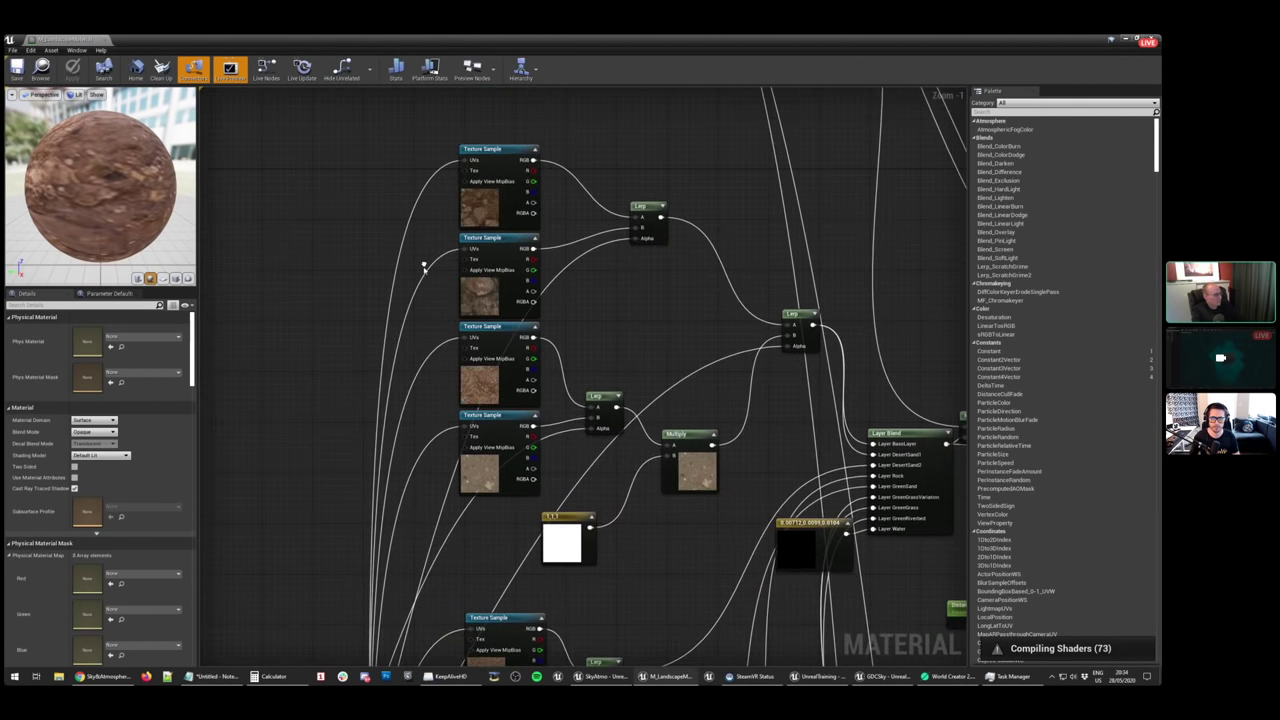
pyautogui.click(476, 224)
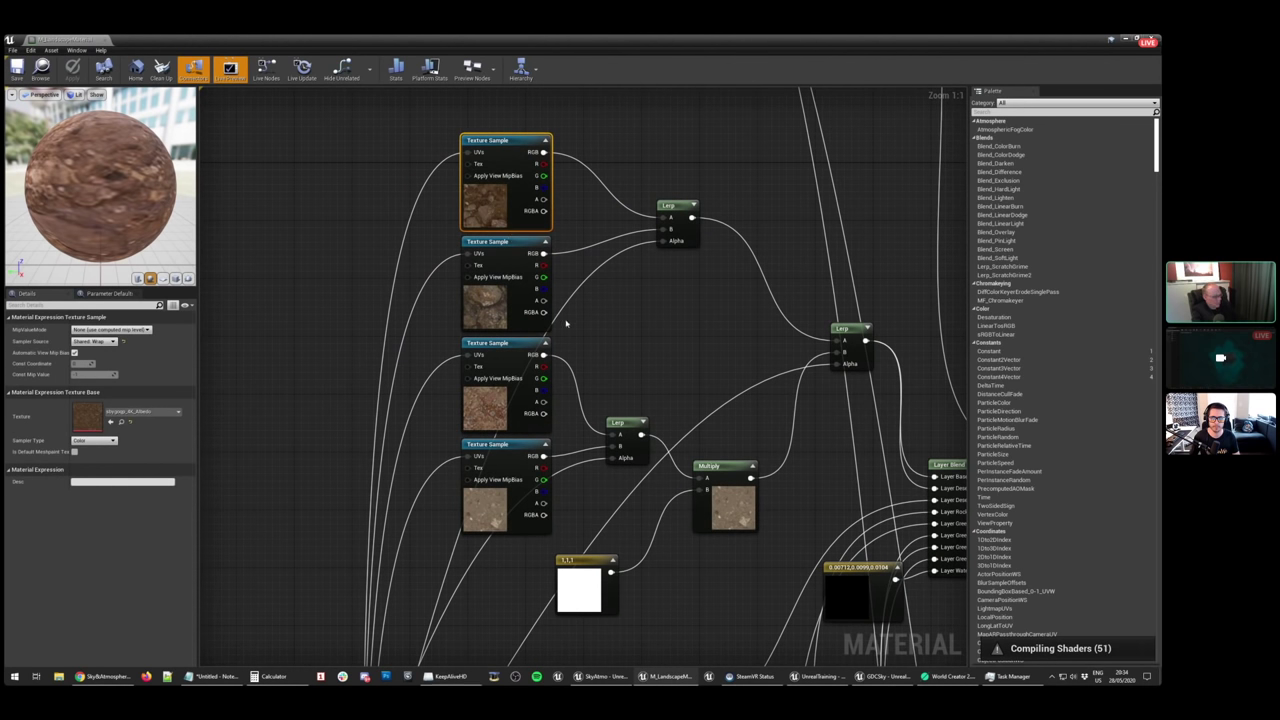
pyautogui.click(505, 313)
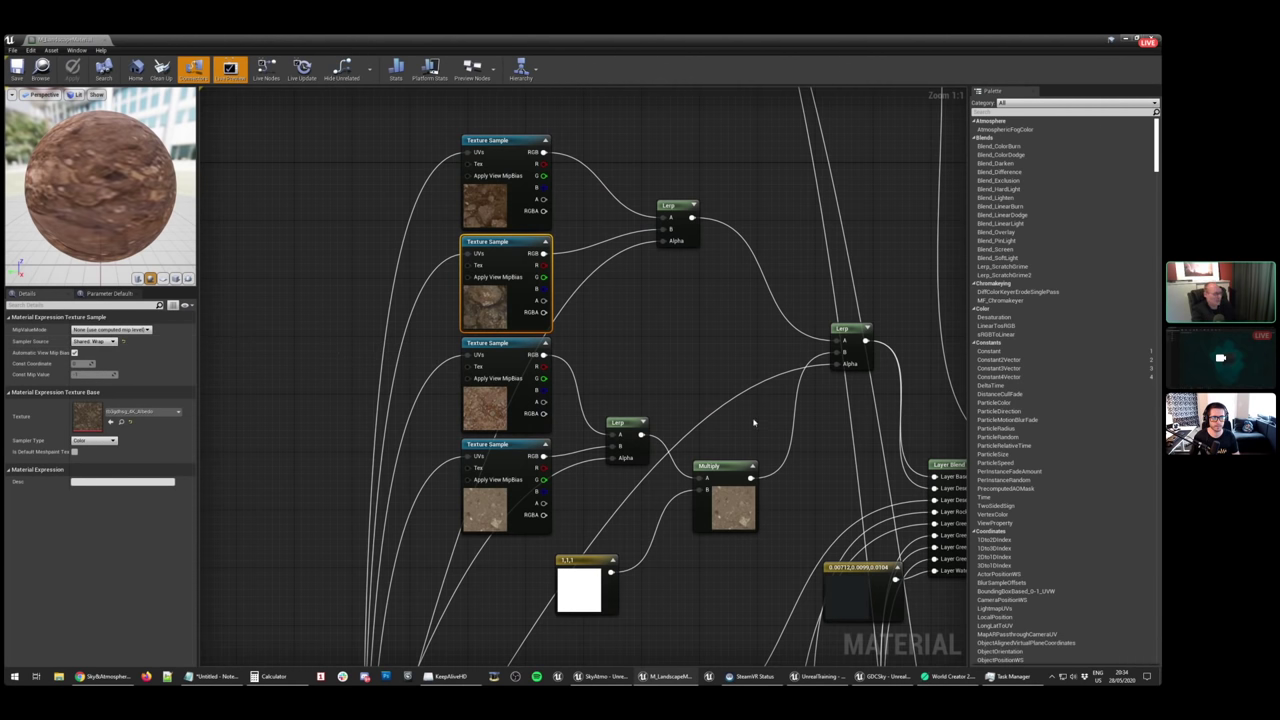
# Find the Texture Sample driven by LandscapeCoords, view its colormap texture, and close the texture again
pyautogui.moveTo(722, 601); pyautogui.dragTo(731, 353, button='right')
pyautogui.scroll(-5, 731, 353)
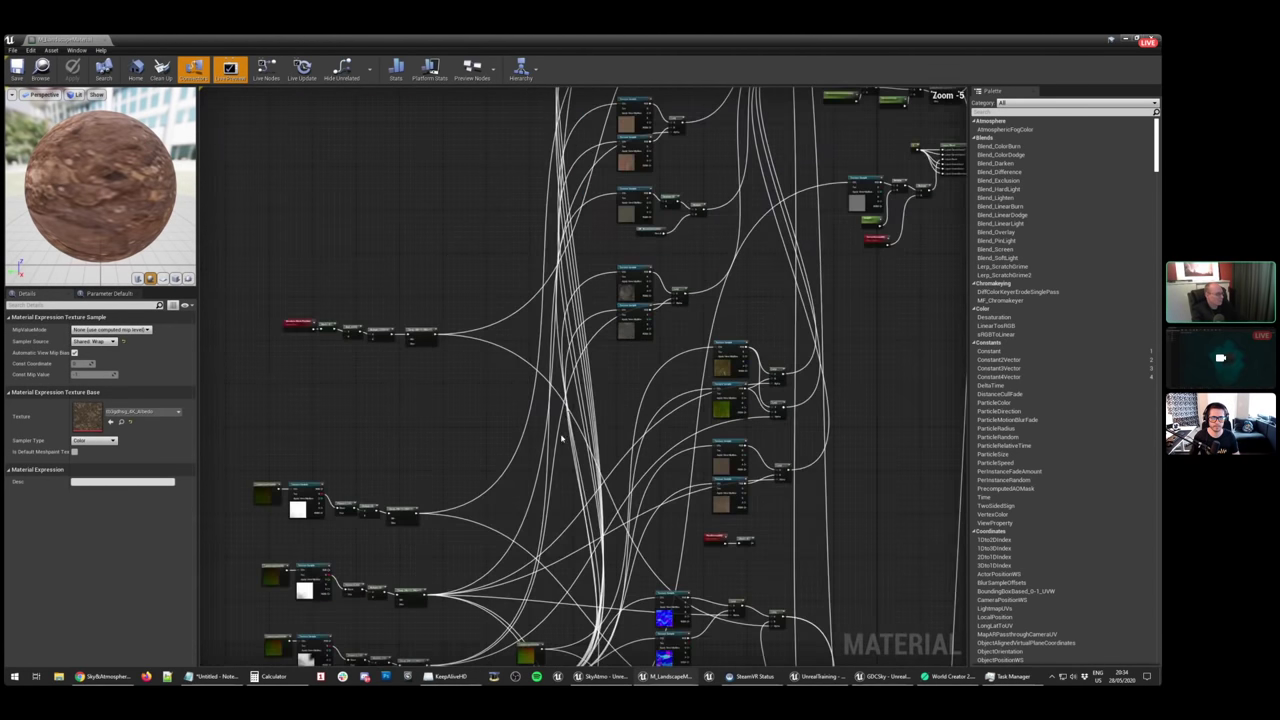
pyautogui.moveTo(562, 341); pyautogui.dragTo(610, 388, button='right')
pyautogui.moveTo(585, 300)
pyautogui.mouseDown(button='right')
pyautogui.moveTo(557, 206)
pyautogui.moveTo(503, 520)
pyautogui.moveTo(503, 354)
pyautogui.moveTo(604, 289)
pyautogui.mouseUp(button='right')
pyautogui.scroll(5, 604, 289)
pyautogui.click(623, 286)
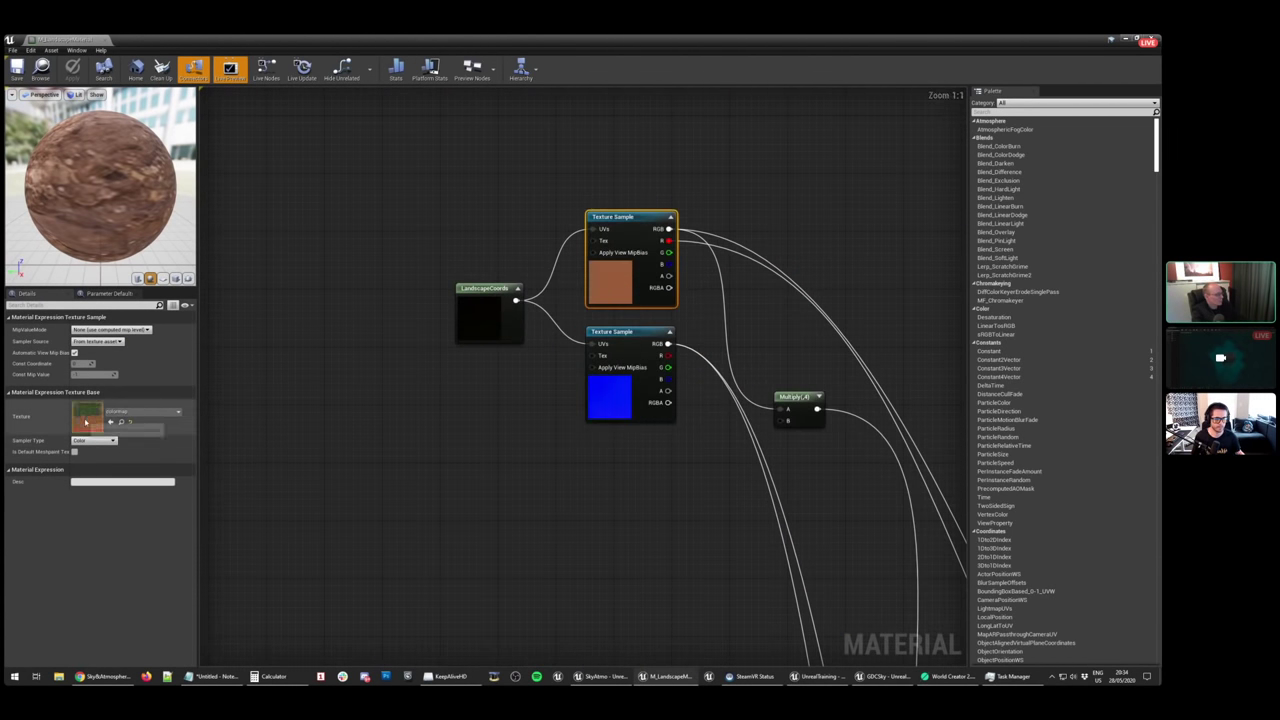
pyautogui.doubleClick(86, 419)
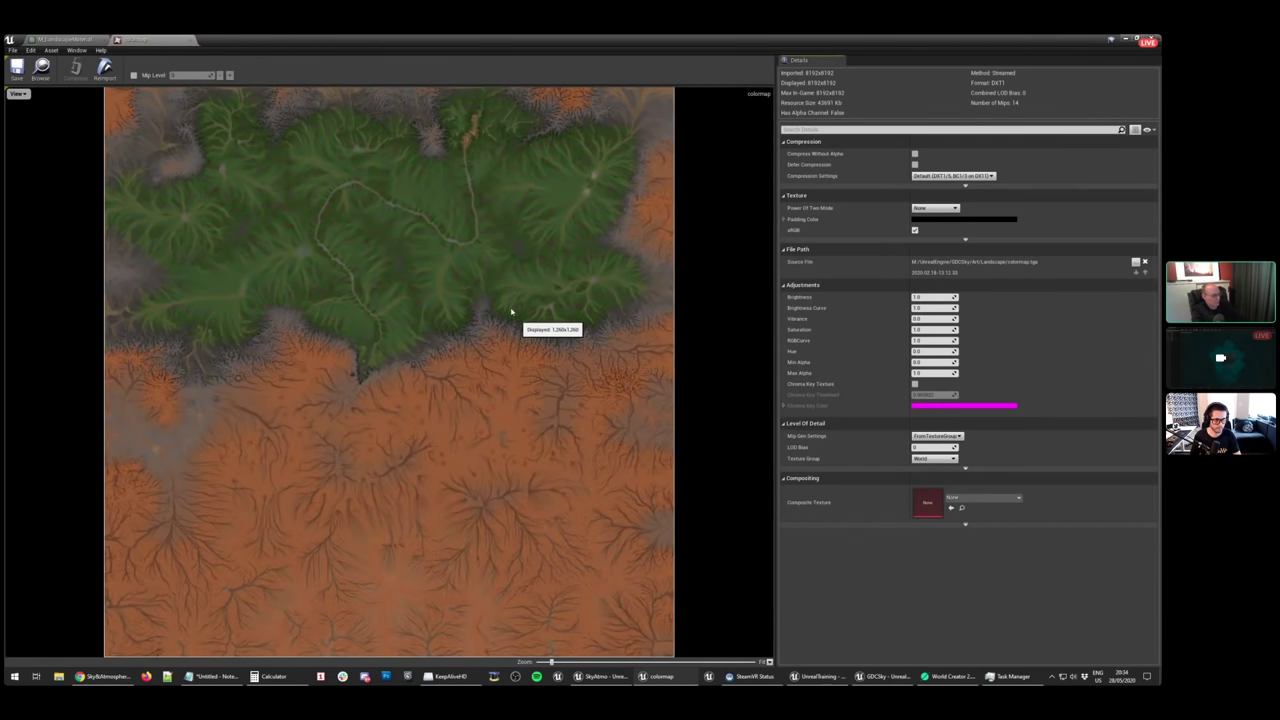
pyautogui.click(188, 40)
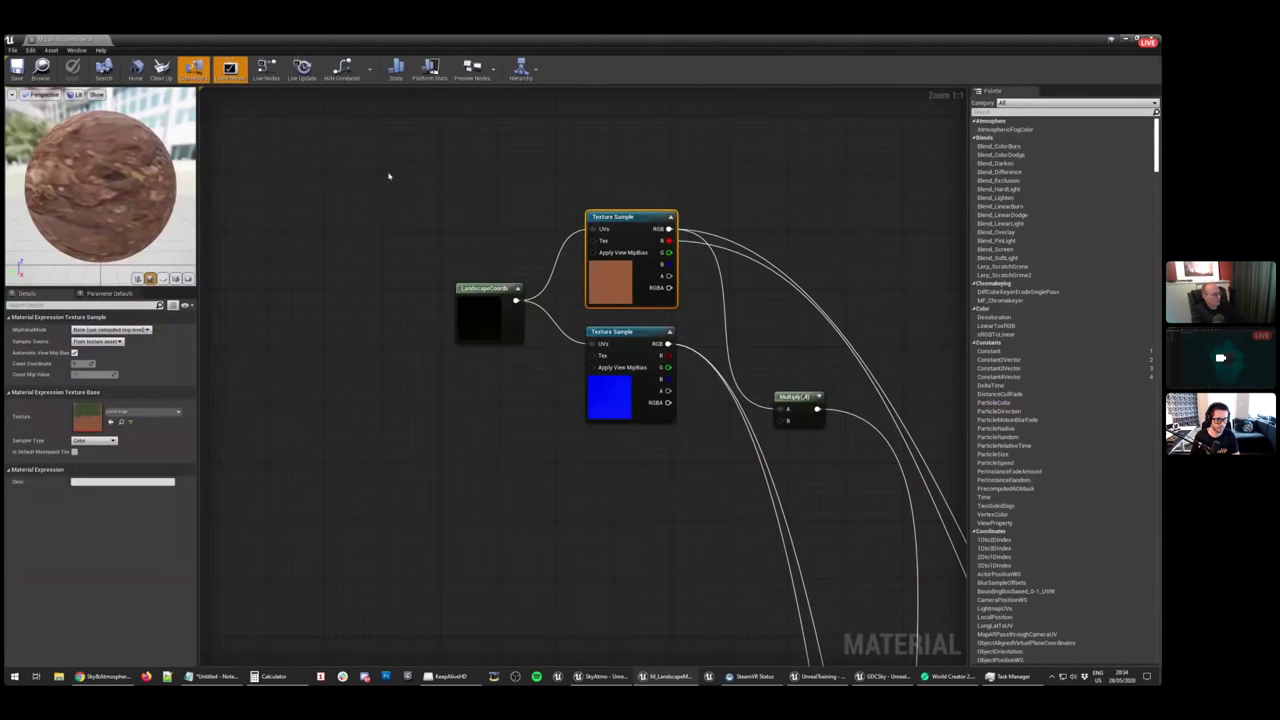
# Locate the distance-fade network and select its nodes from PixelDepth and DistanceFadeInnerRadius through to Clamp
pyautogui.scroll(-4, 547, 442)
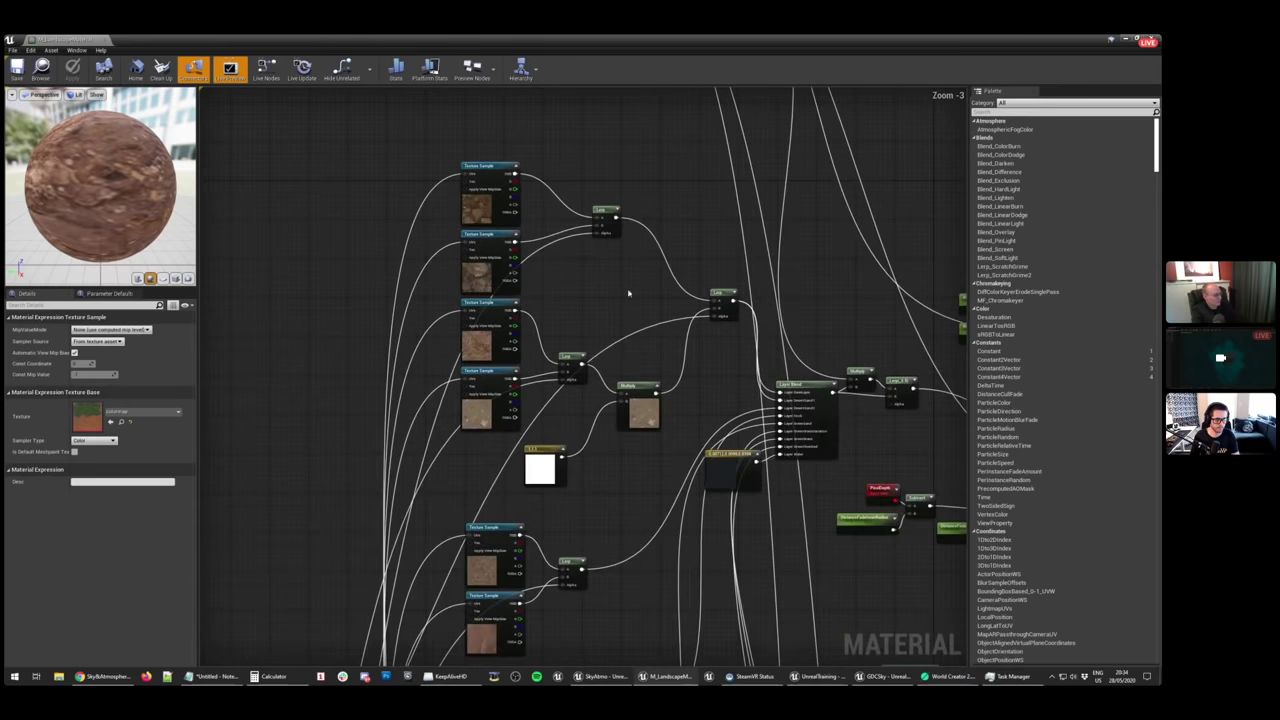
pyautogui.moveTo(625, 601); pyautogui.dragTo(645, 268, button='right')
pyautogui.scroll(-3, 643, 266)
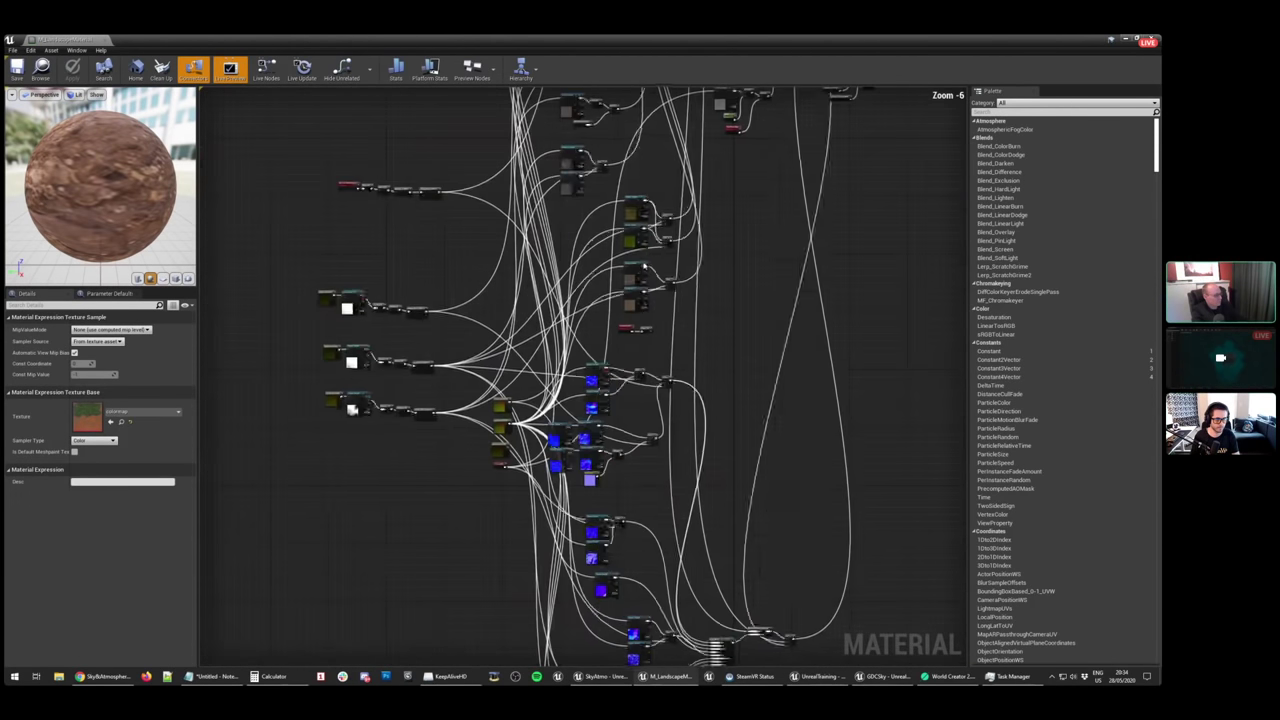
pyautogui.moveTo(679, 440); pyautogui.dragTo(672, 380, button='right')
pyautogui.scroll(6, 672, 380)
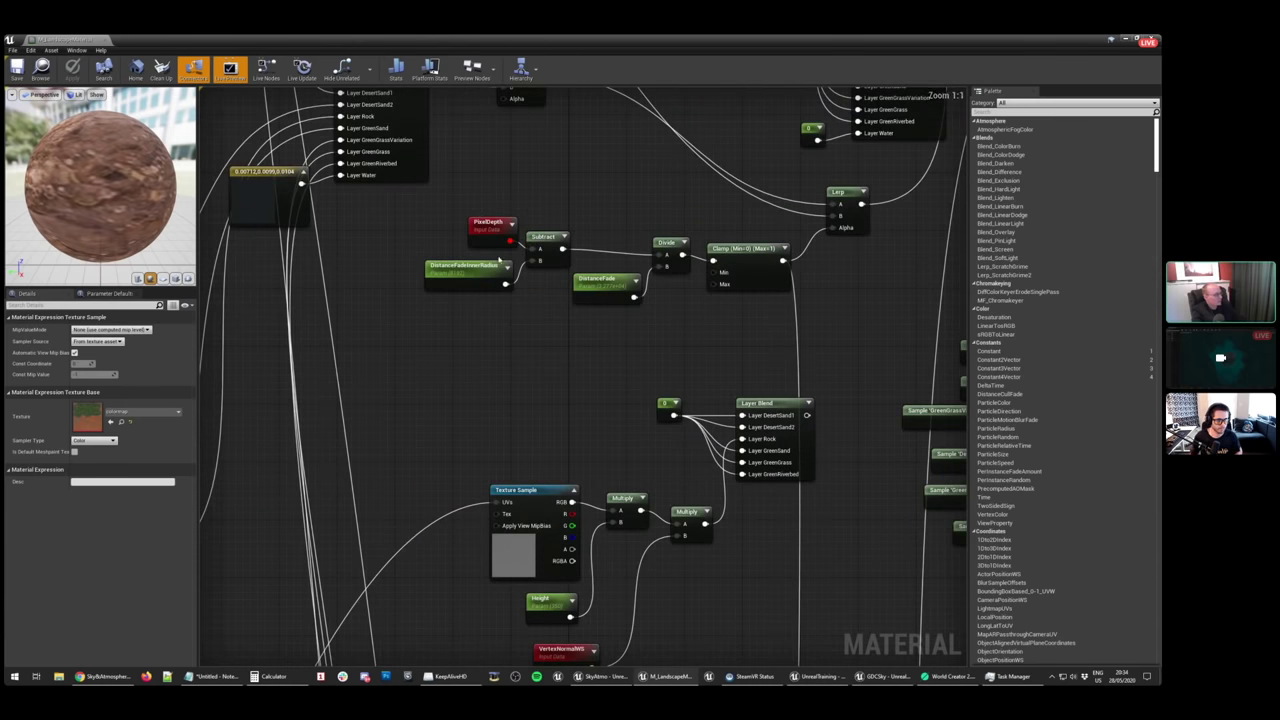
pyautogui.moveTo(462, 210); pyautogui.dragTo(786, 363)
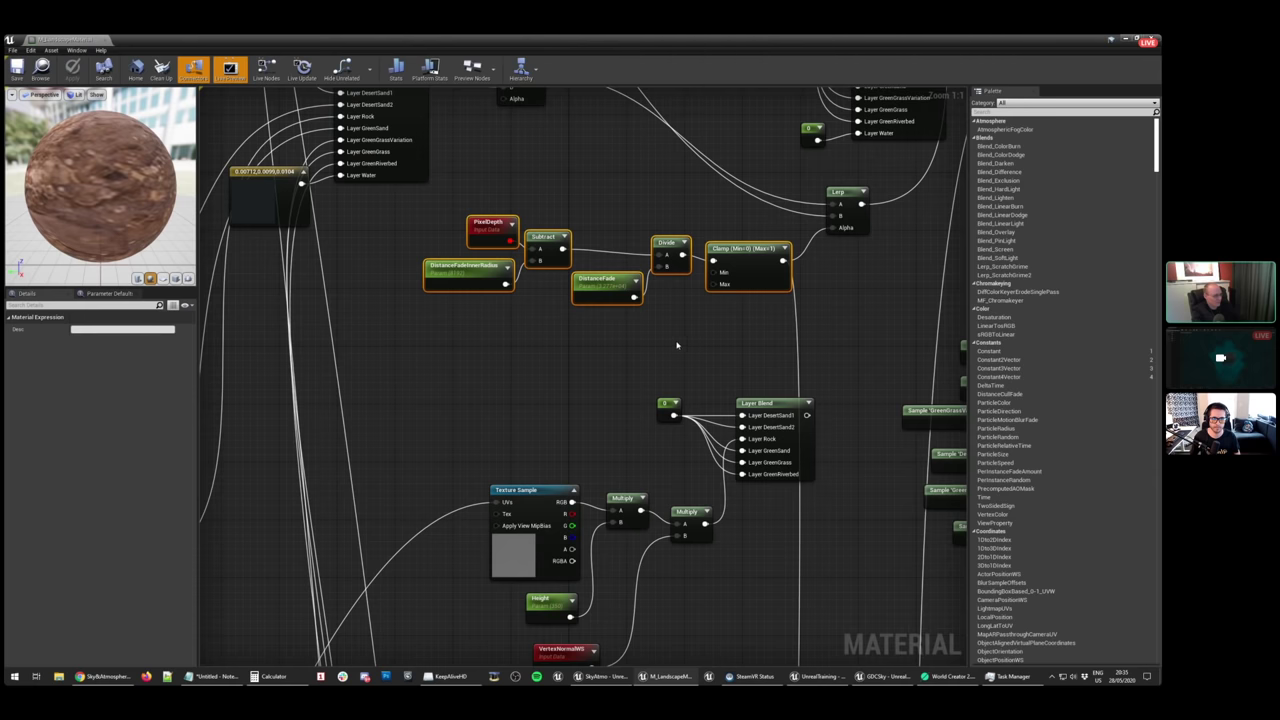
# Highlight the landscape layer samples with the Grass output node, and select the Grass node alone to show its grass types
pyautogui.scroll(-4, 675, 346)
pyautogui.moveTo(835, 495); pyautogui.dragTo(658, 485, button='right')
pyautogui.scroll(4, 688, 354)
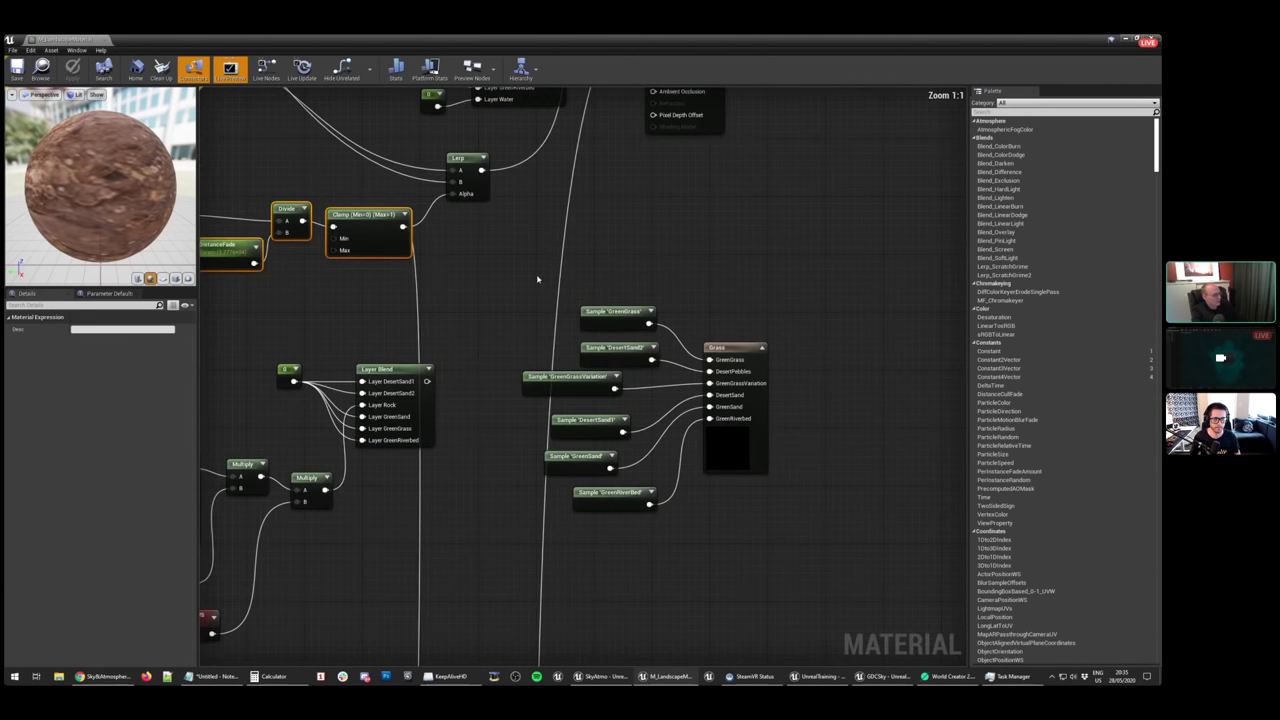
pyautogui.moveTo(530, 267); pyautogui.dragTo(793, 539)
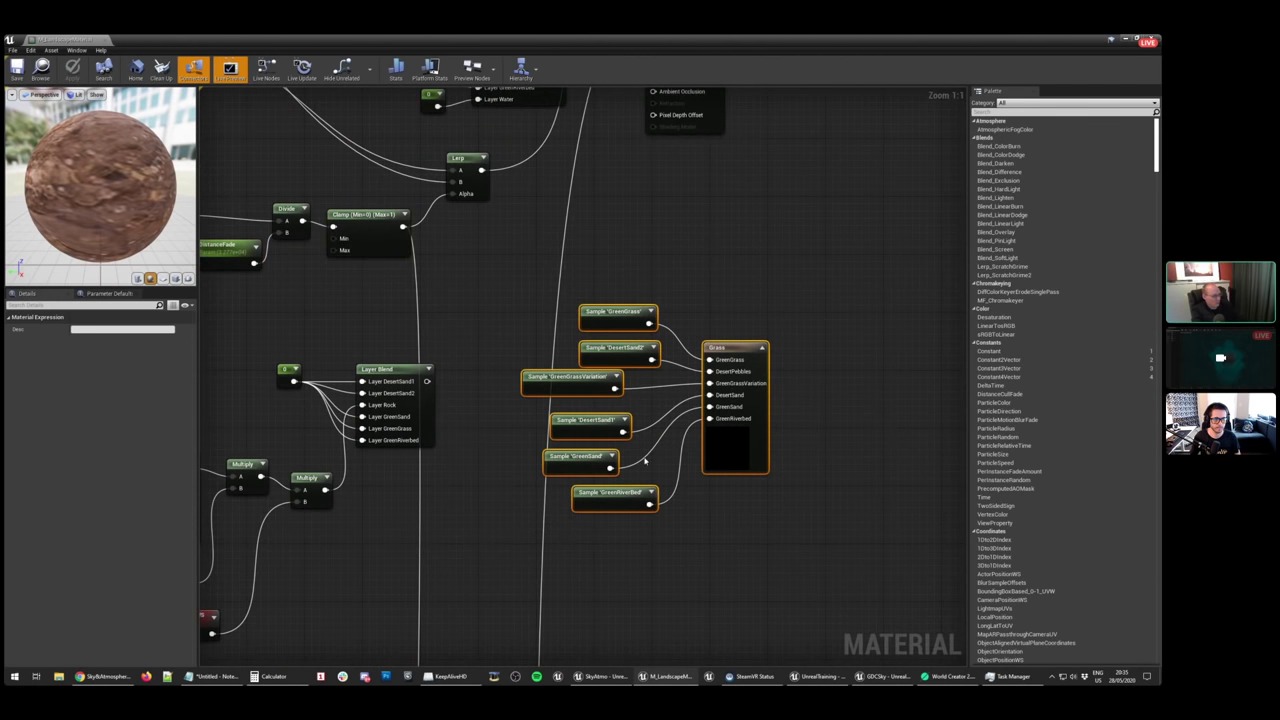
pyautogui.click(755, 445)
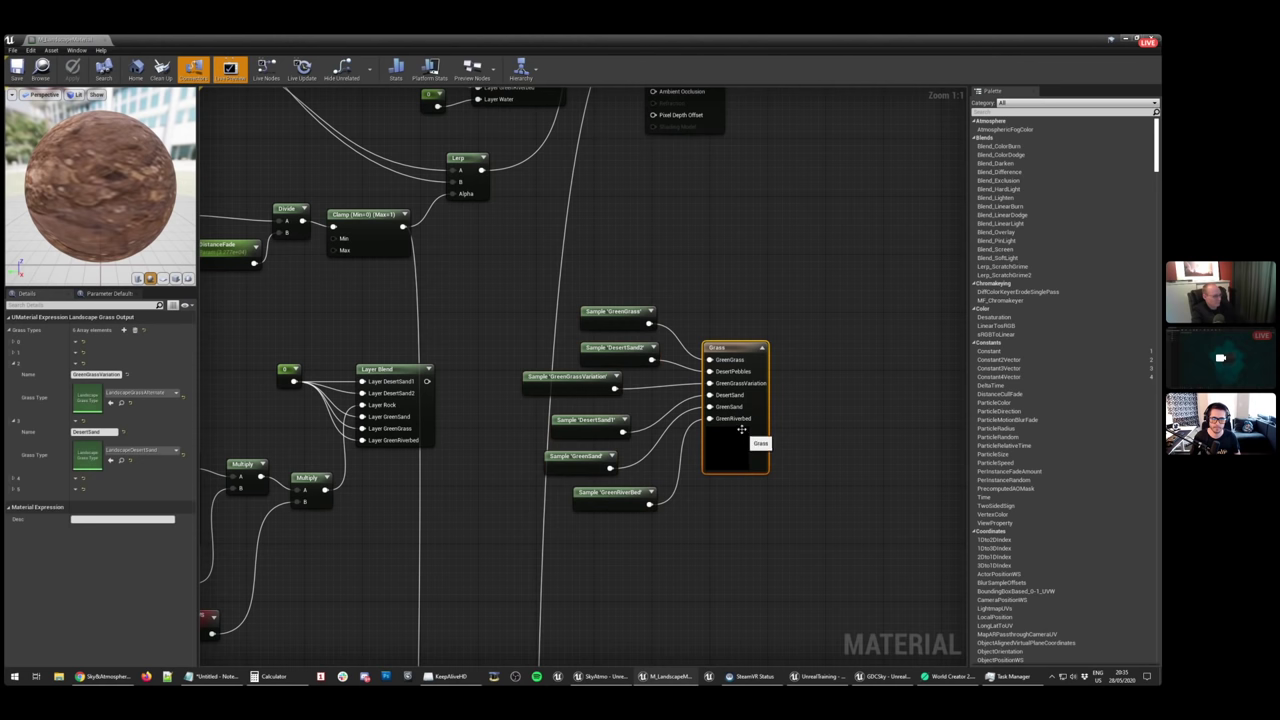
# Open the grass type assigned to GreenGrassVariation and review the density, cull distance and scale settings of its varieties
pyautogui.doubleClick(97, 410)
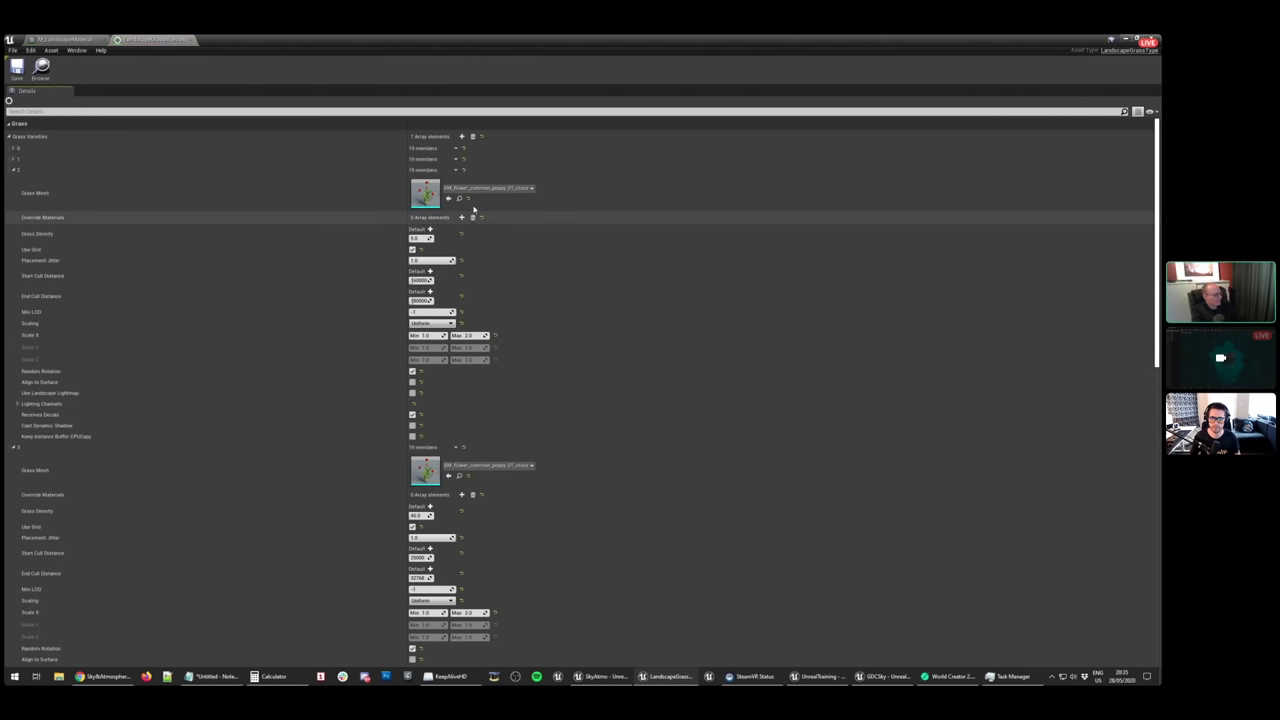
pyautogui.scroll(-10, 534, 209)
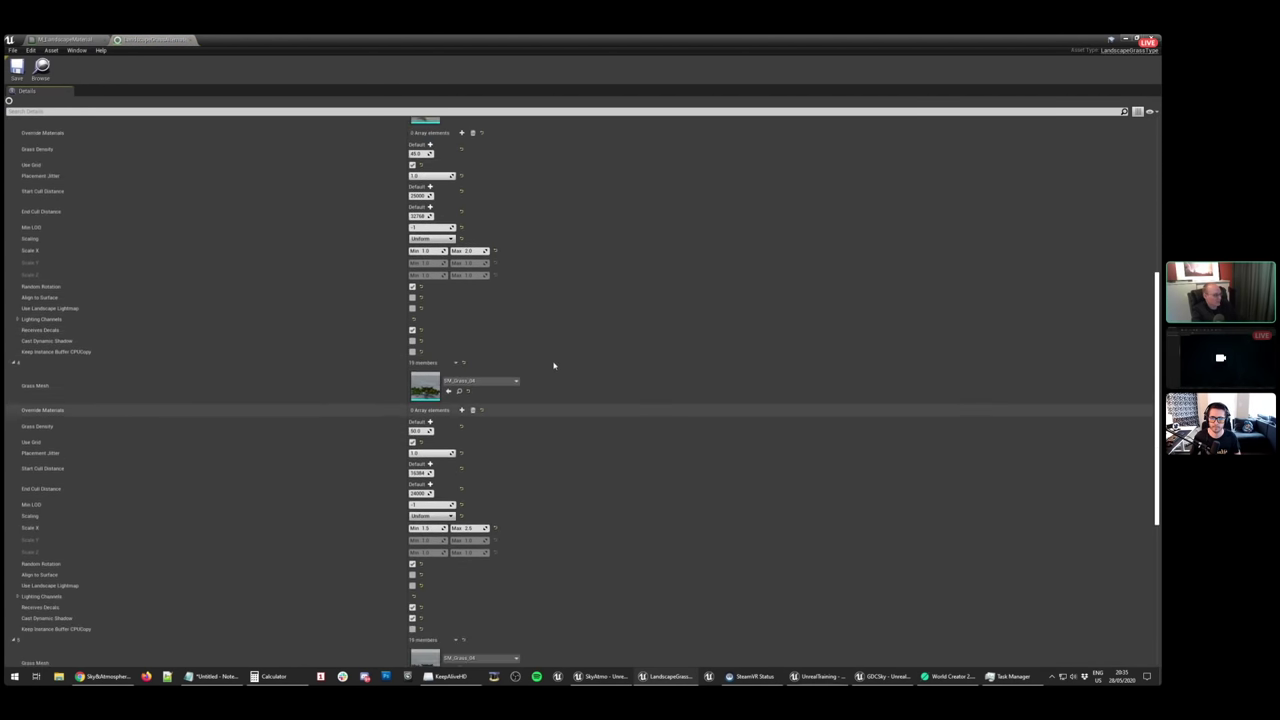
pyautogui.scroll(-2, 556, 330)
pyautogui.scroll(7, 590, 420)
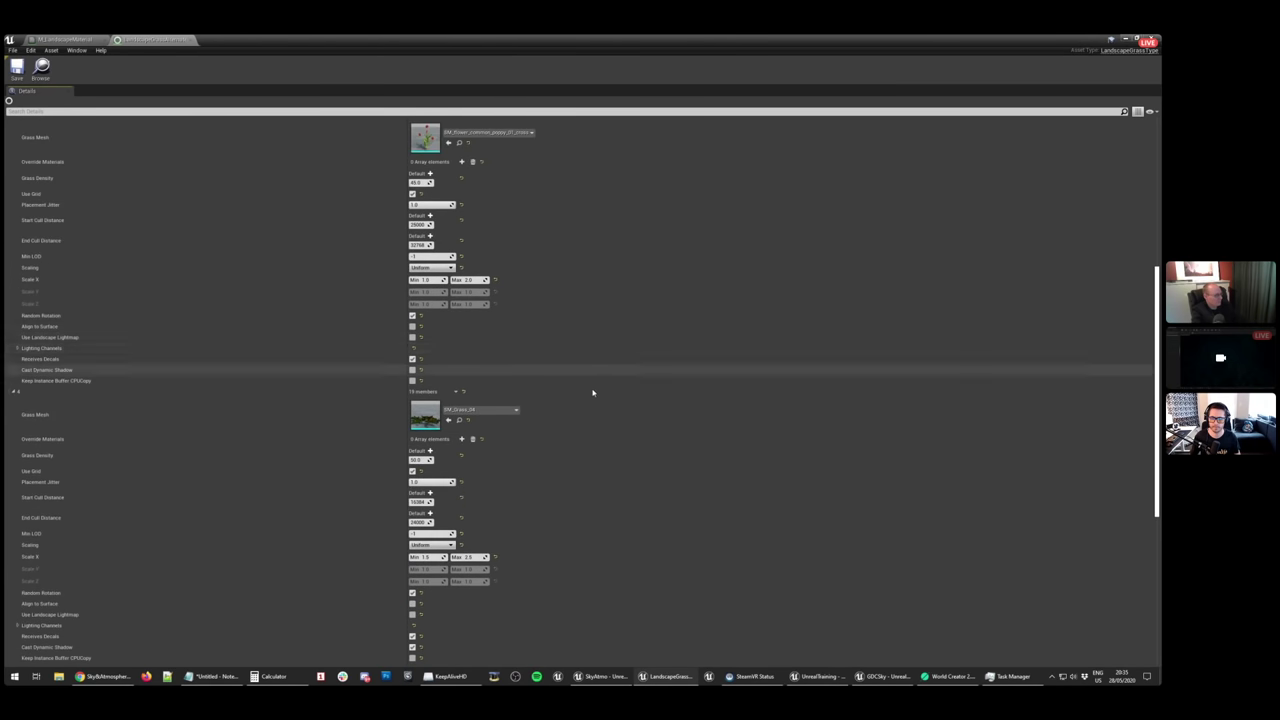
# Shrink the asset editor window, move it aside and fly the level view to the red rock-strewn desert
pyautogui.doubleClick(366, 44)
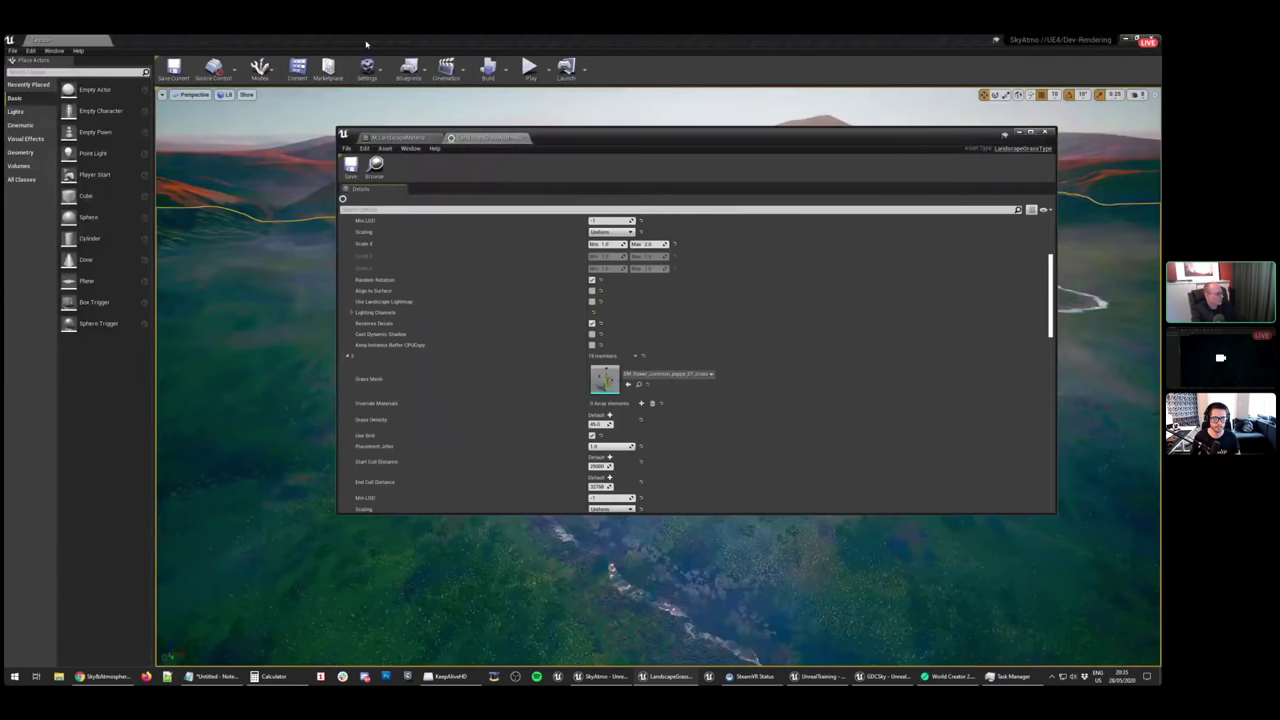
pyautogui.moveTo(569, 137); pyautogui.dragTo(1155, 200)
pyautogui.press('w')
pyautogui.moveTo(700, 360); pyautogui.dragTo(610, 390, button='right')
pyautogui.moveTo(660, 430); pyautogui.dragTo(630, 276, button='right')
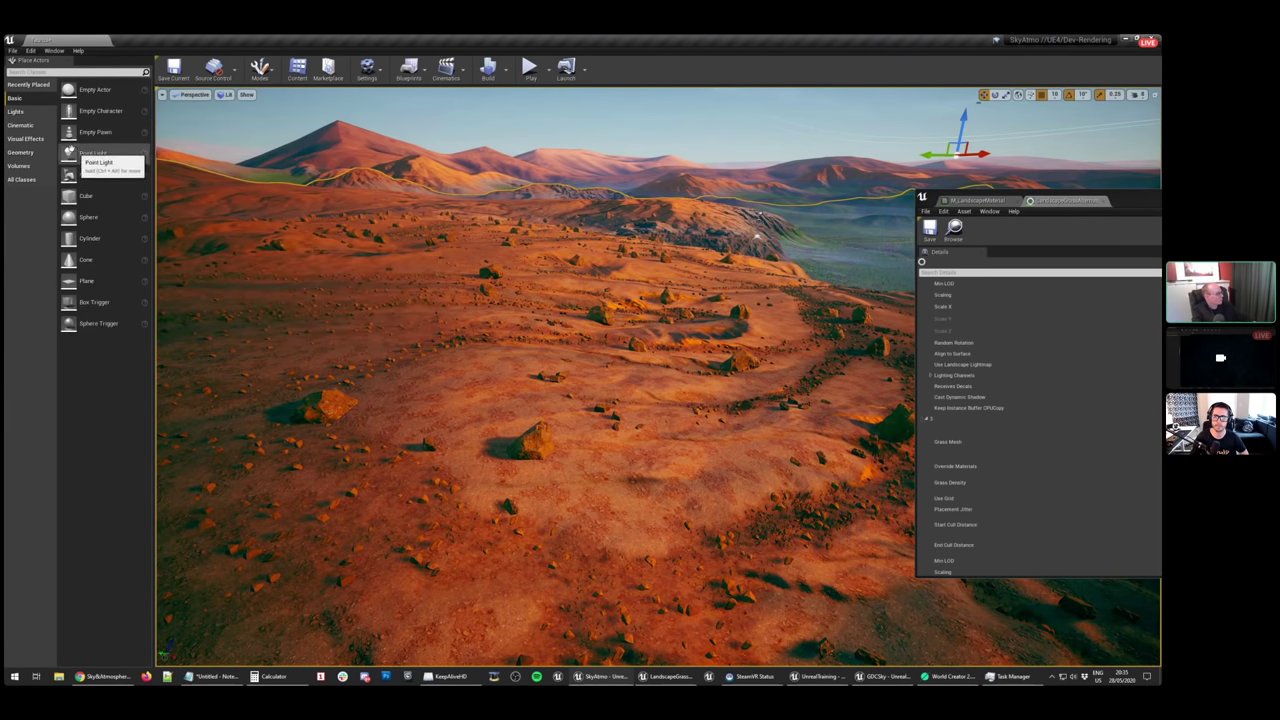
# Bring in the World Outliner, filter the actors by "proc" and select ProceduralFoliageVolume
pyautogui.moveTo(1160, 80); pyautogui.dragTo(850, 80)
pyautogui.click(734, 81)
pyautogui.click(722, 94)
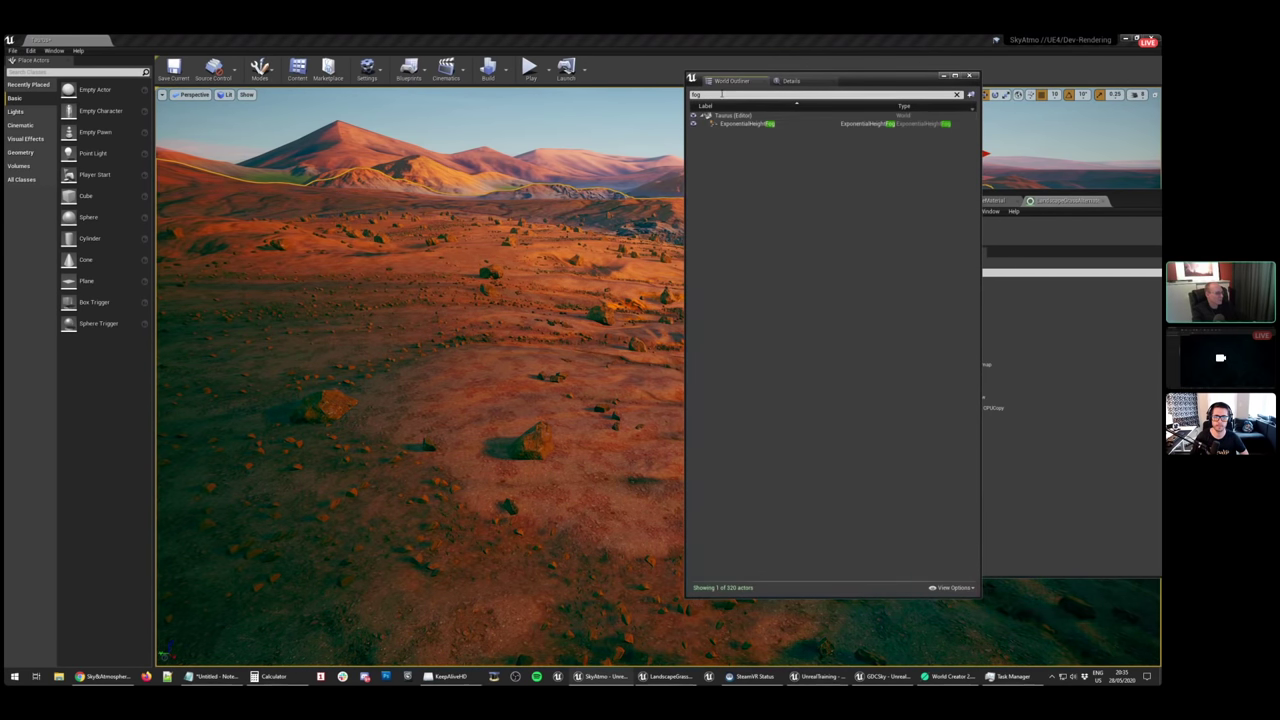
pyautogui.write('p')
pyautogui.press('BackSpace')
pyautogui.write('proc')
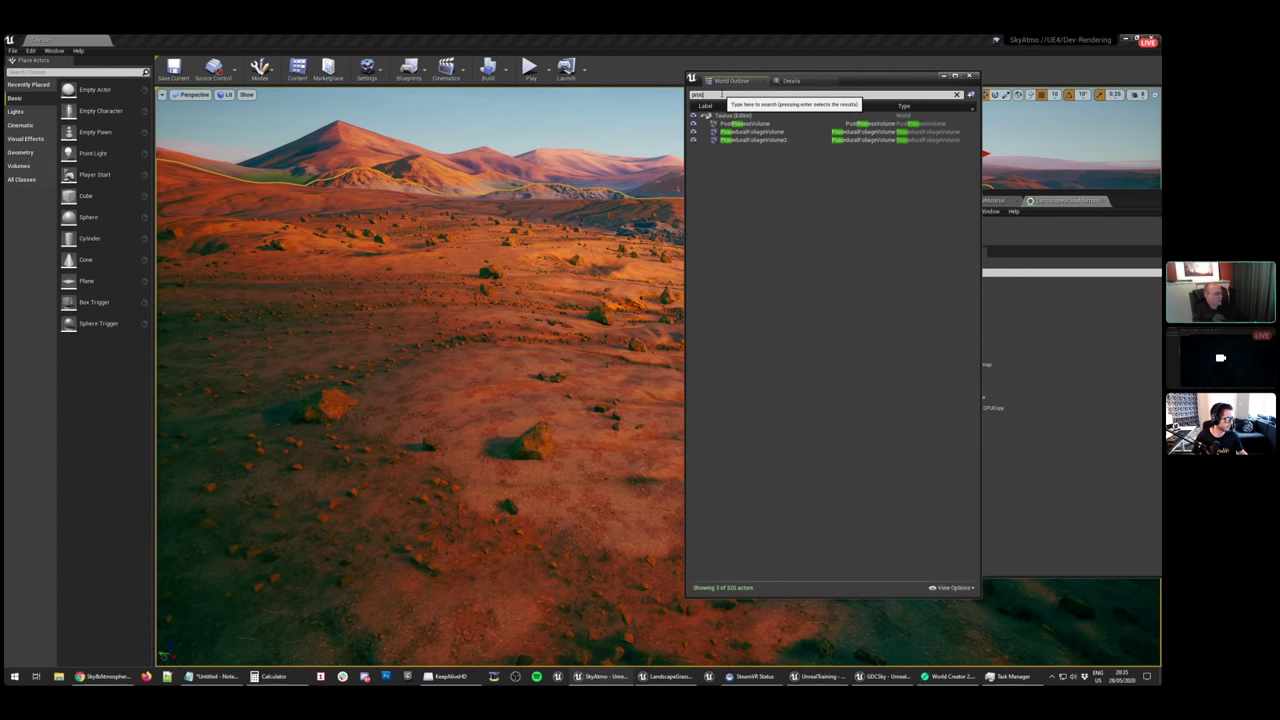
pyautogui.click(765, 133)
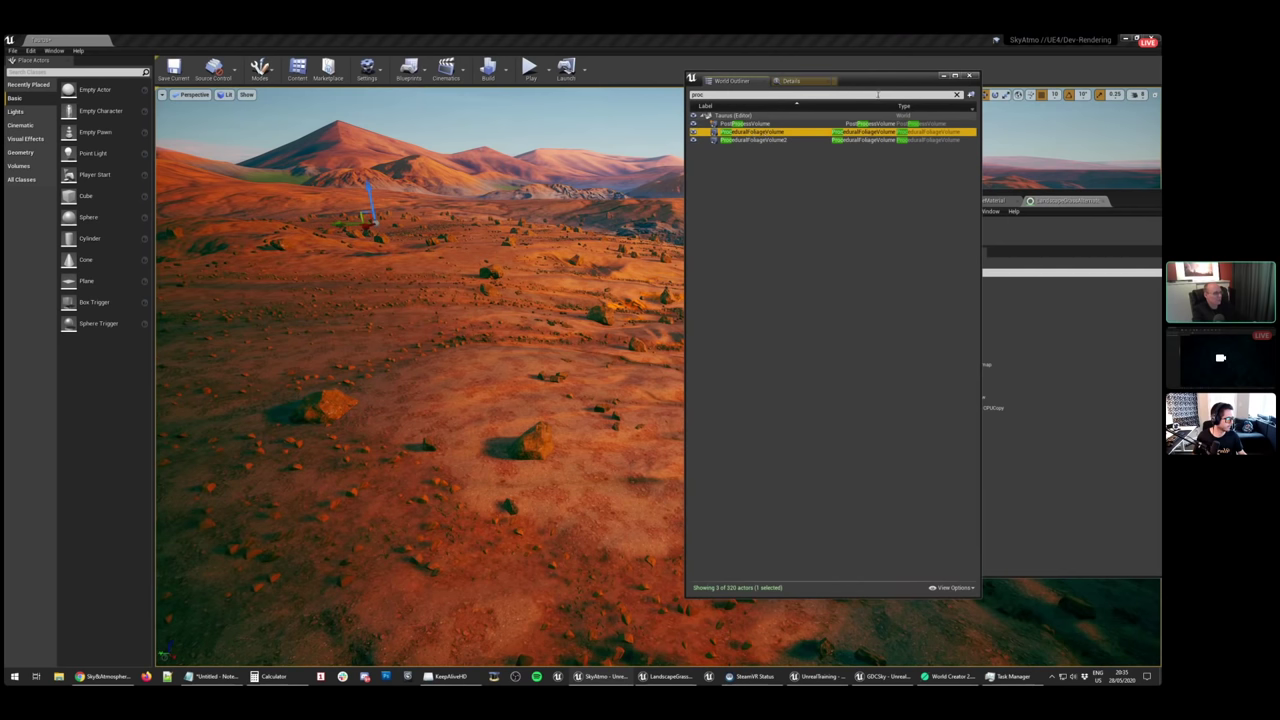
# Arrange the floating windows over the desert view, show the foliage volume's details and open its FoliageSpawner asset
pyautogui.moveTo(861, 84); pyautogui.dragTo(1279, 103)
pyautogui.moveTo(1130, 199); pyautogui.dragTo(680, 115)
pyautogui.moveTo(369, 200); pyautogui.dragTo(923, 232, button='right')
pyautogui.moveTo(1279, 110); pyautogui.dragTo(620, 100)
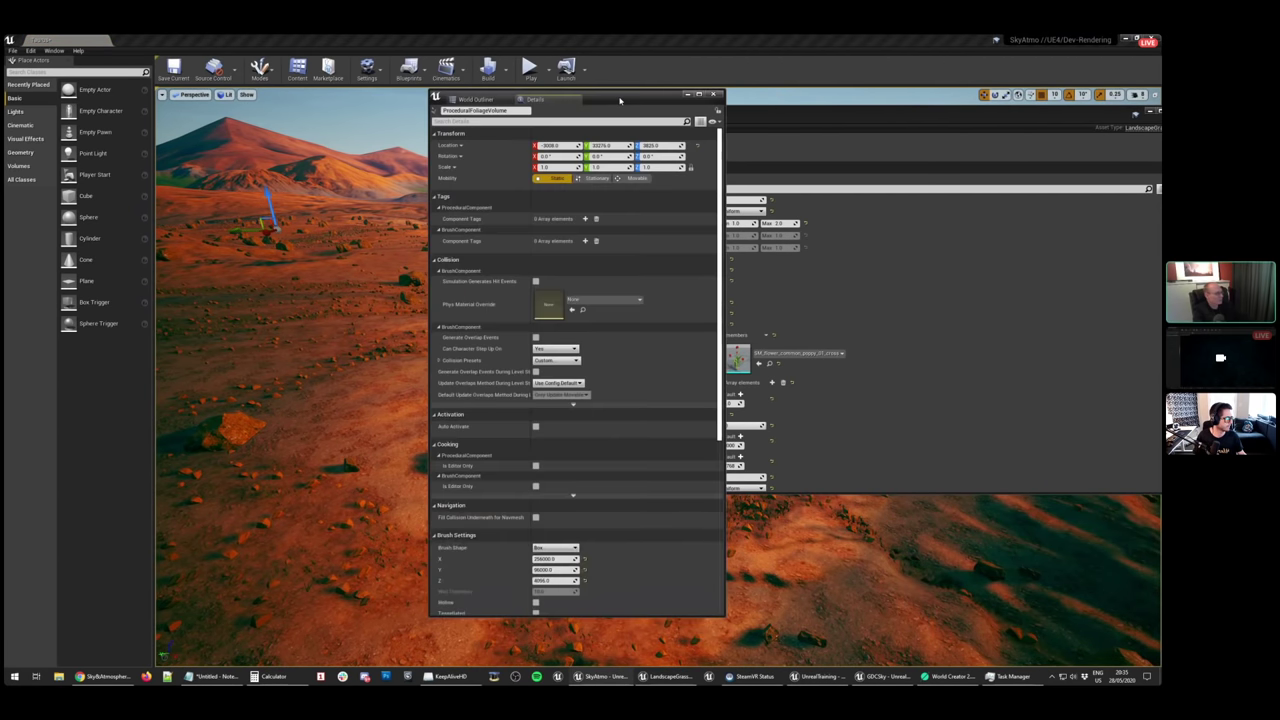
pyautogui.scroll(-4, 509, 345)
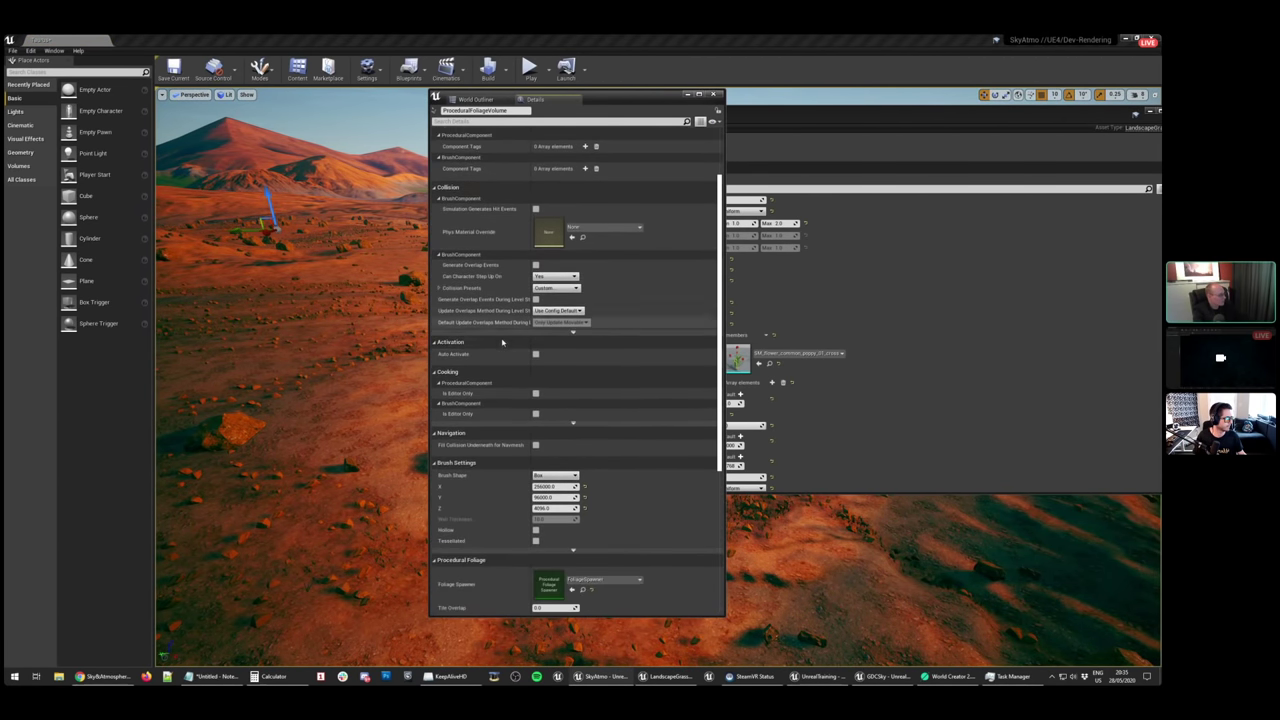
pyautogui.scroll(-3, 509, 345)
pyautogui.doubleClick(549, 366)
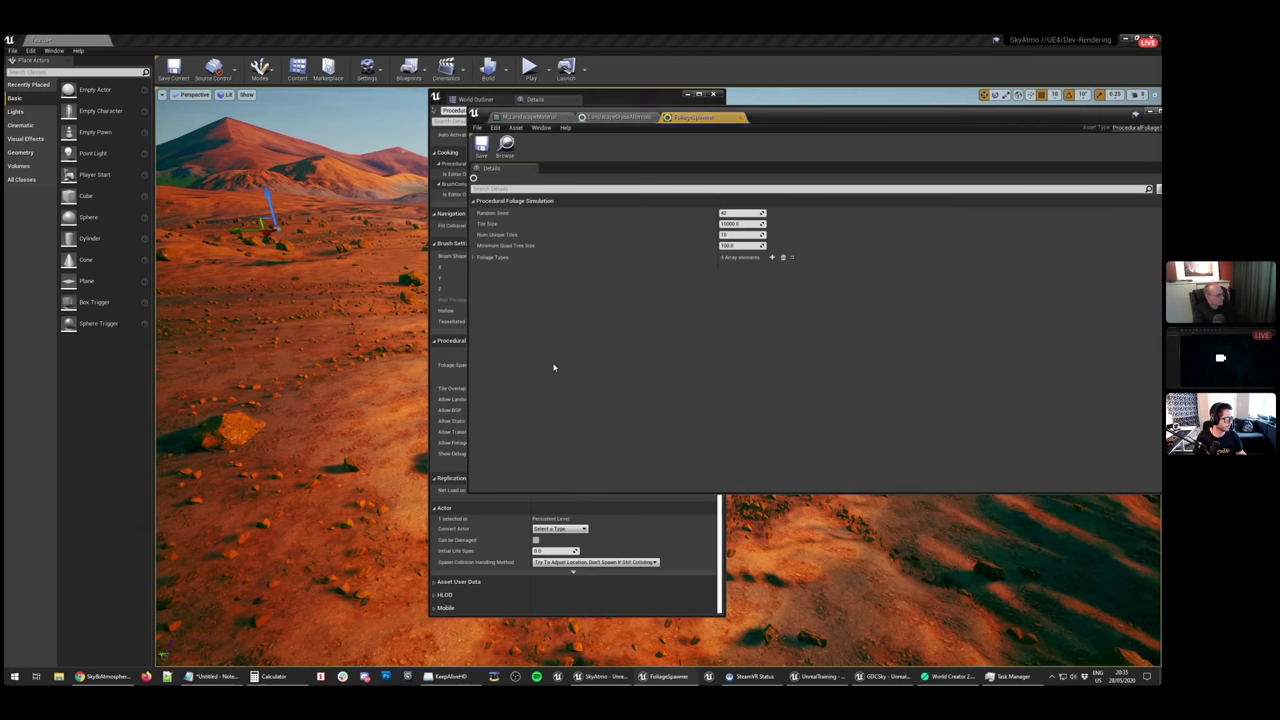
# Examine the spawner's foliage types and the first rock type's placement settings, and close the asset editor window
pyautogui.click(476, 257)
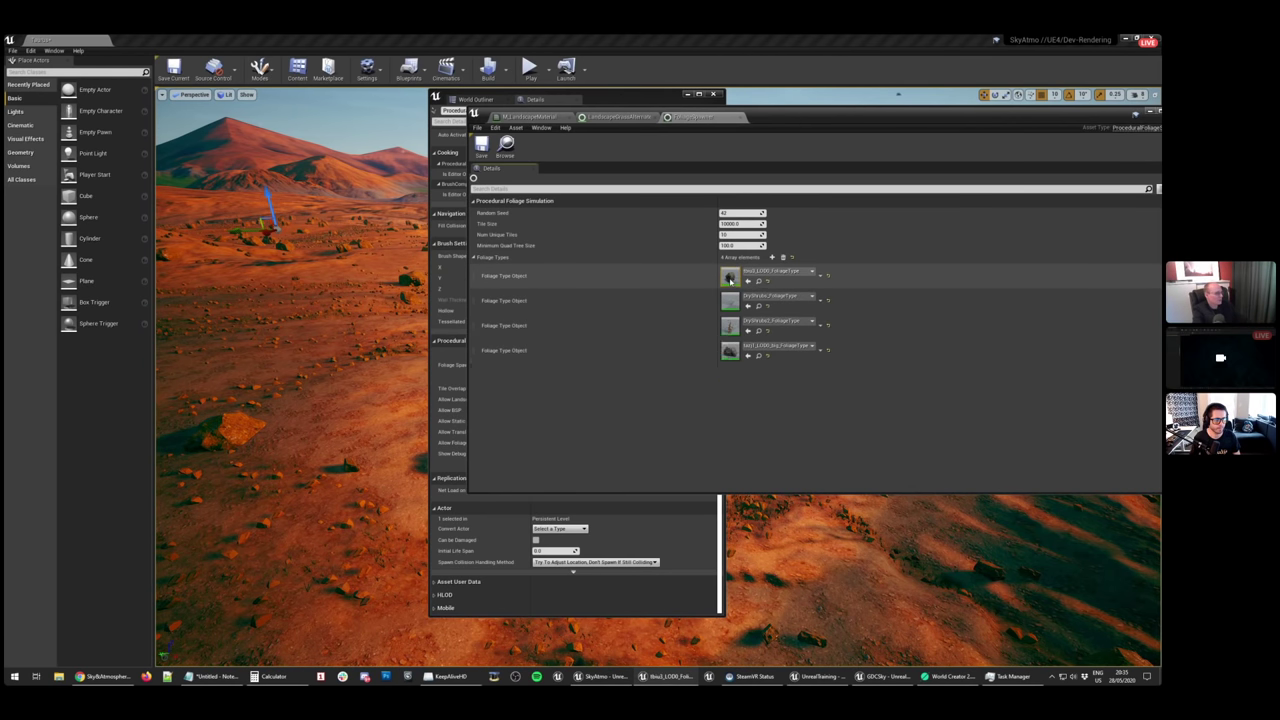
pyautogui.doubleClick(730, 278)
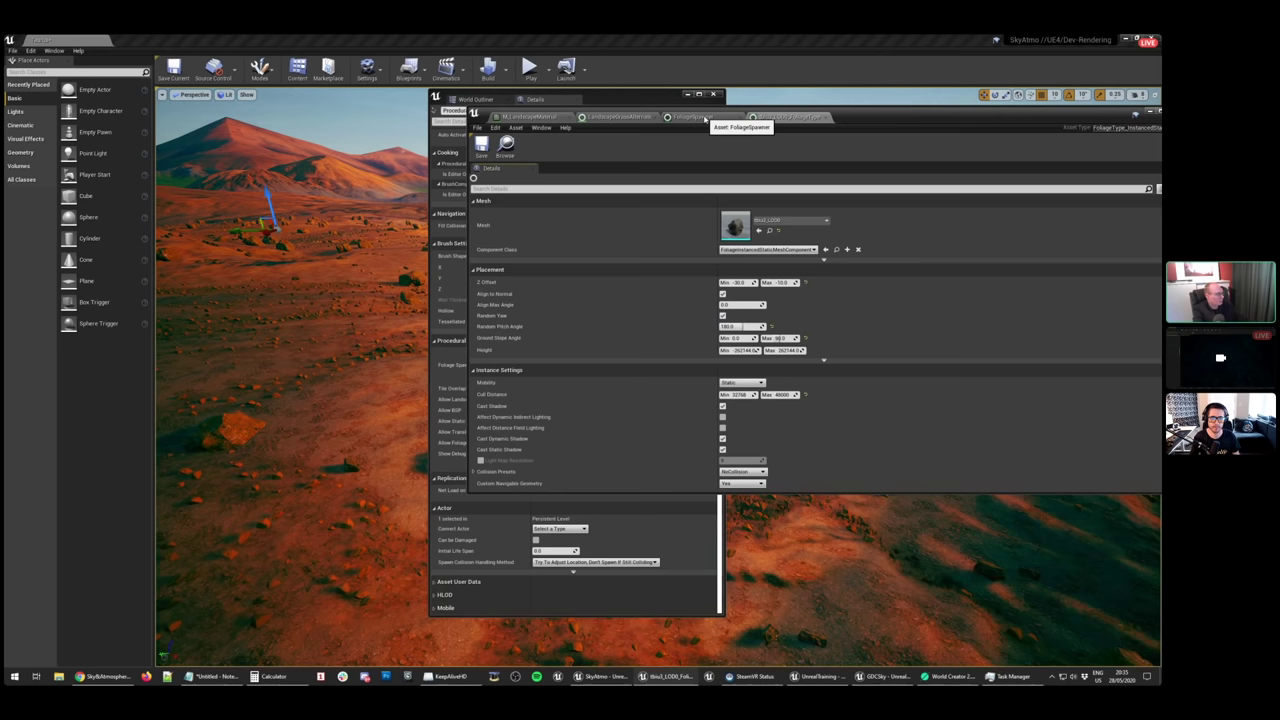
pyautogui.click(704, 119)
pyautogui.moveTo(856, 124); pyautogui.dragTo(708, 146)
pyautogui.click(1031, 134)
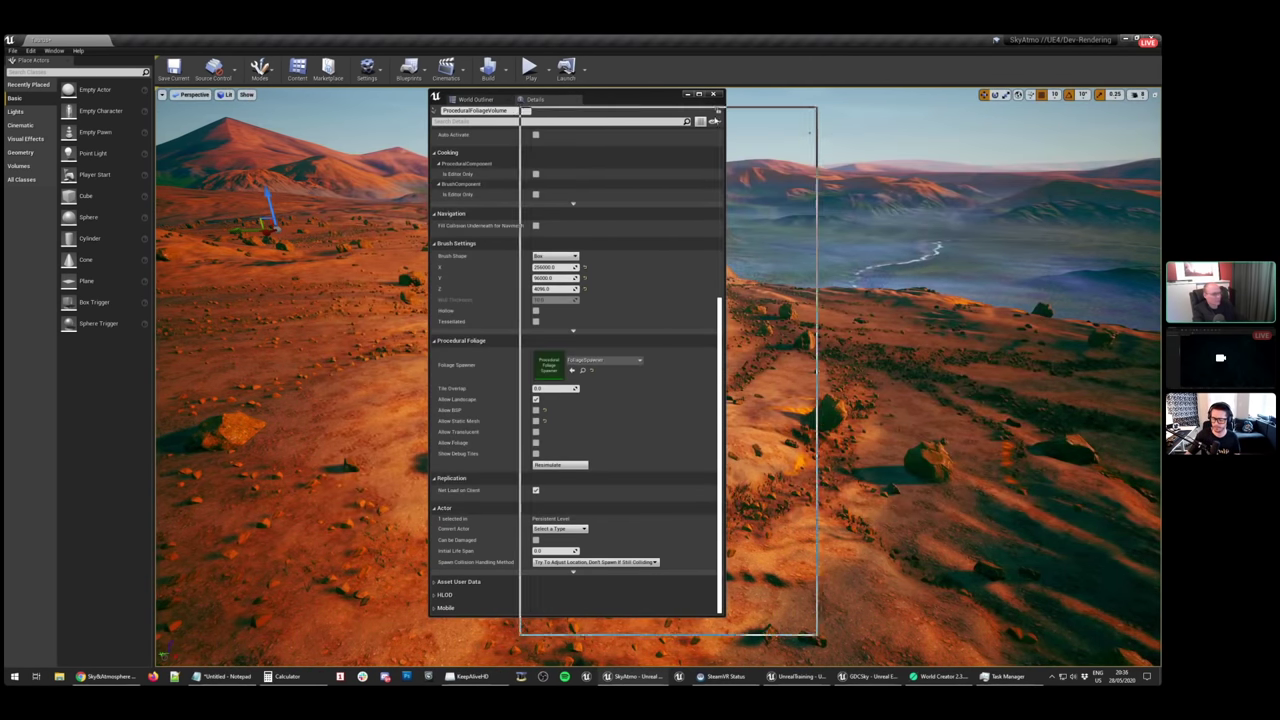
# Close the floating details window and fly the level view from the desert to the flower meadow
pyautogui.click(713, 94)
pyautogui.press('w')
pyautogui.moveTo(657, 376); pyautogui.dragTo(580, 380, button='right')
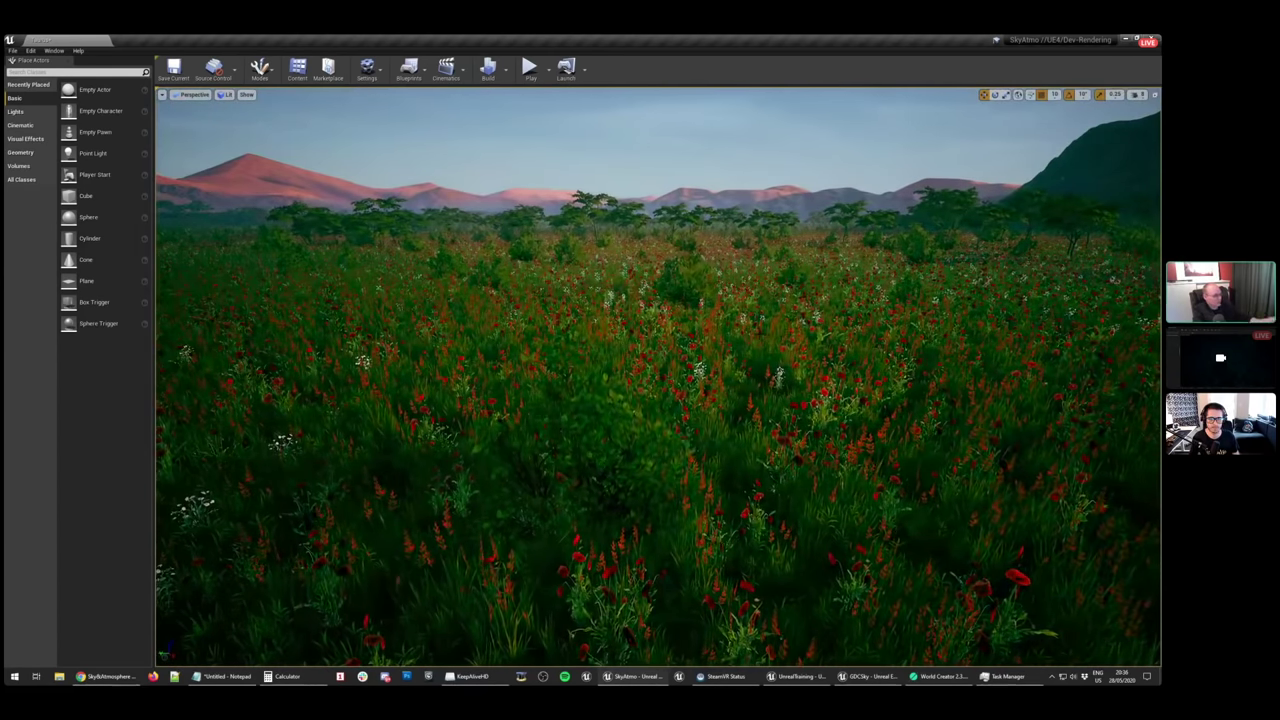
# Rotate the atmosphere's sun light to relight the flower meadow
pyautogui.moveTo(600, 317); pyautogui.dragTo(715, 317, button='right')
pyautogui.hotkey('ctrl', 'l')
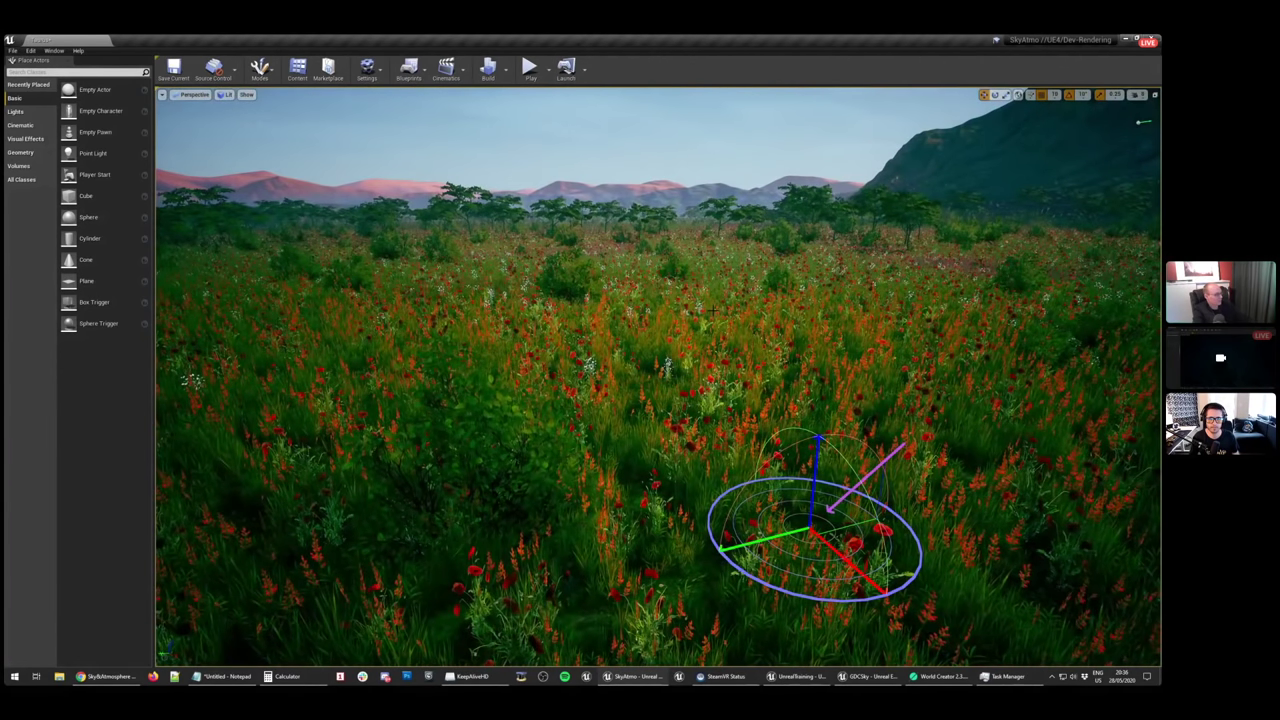
pyautogui.moveTo(713, 311); pyautogui.dragTo(610, 279, button='right')
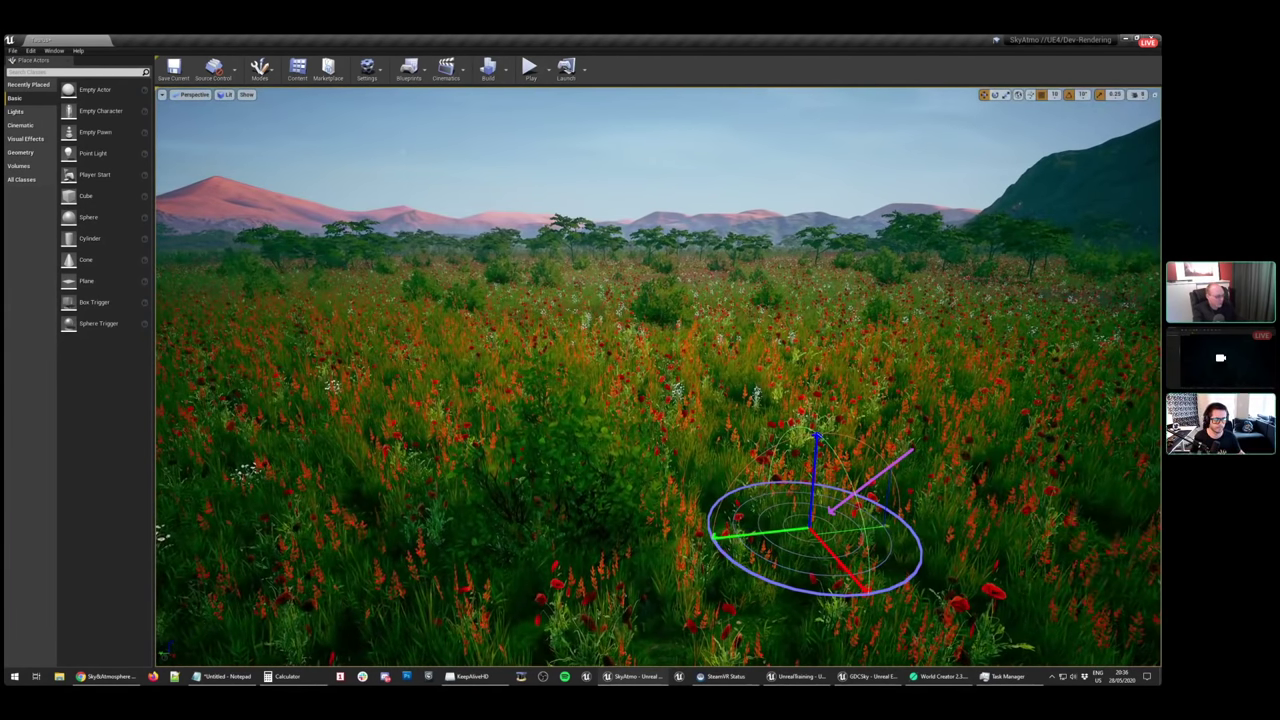
# Survey the meadow's grass, flower and tree coverage from the air and from ground level
pyautogui.press('w')
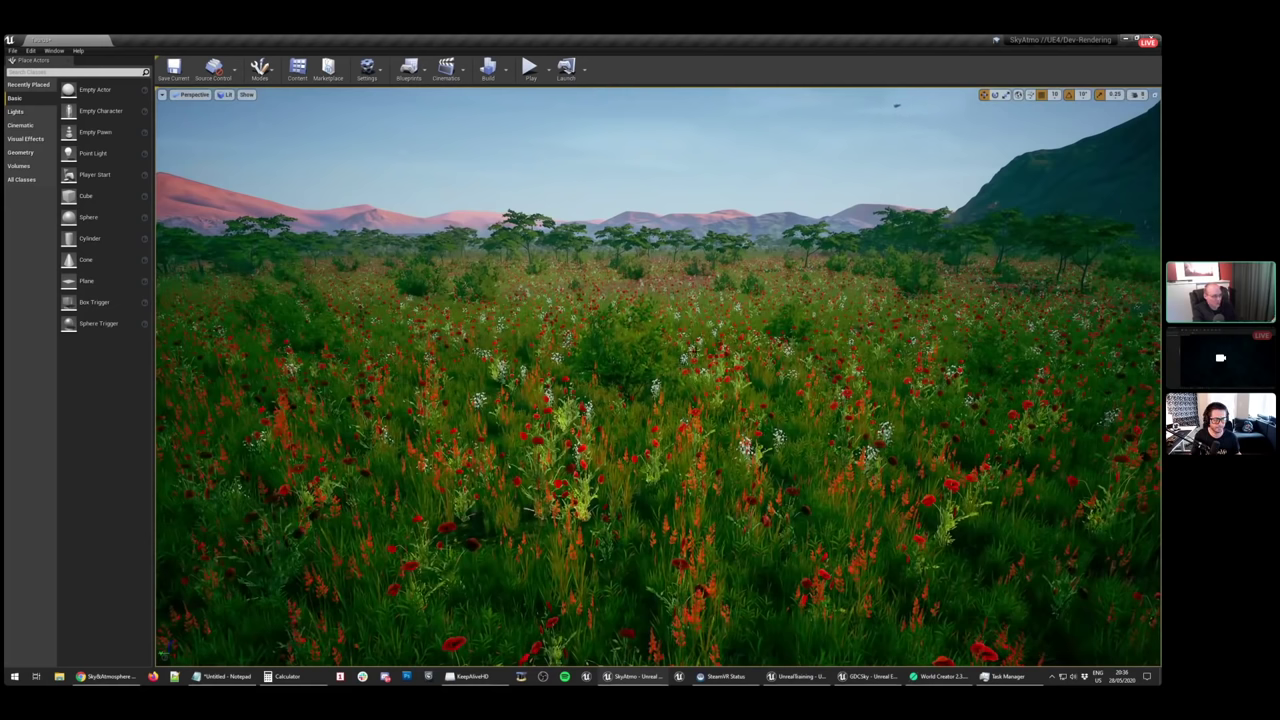
pyautogui.moveTo(640, 377); pyautogui.dragTo(540, 360, button='right')
pyautogui.press('e')
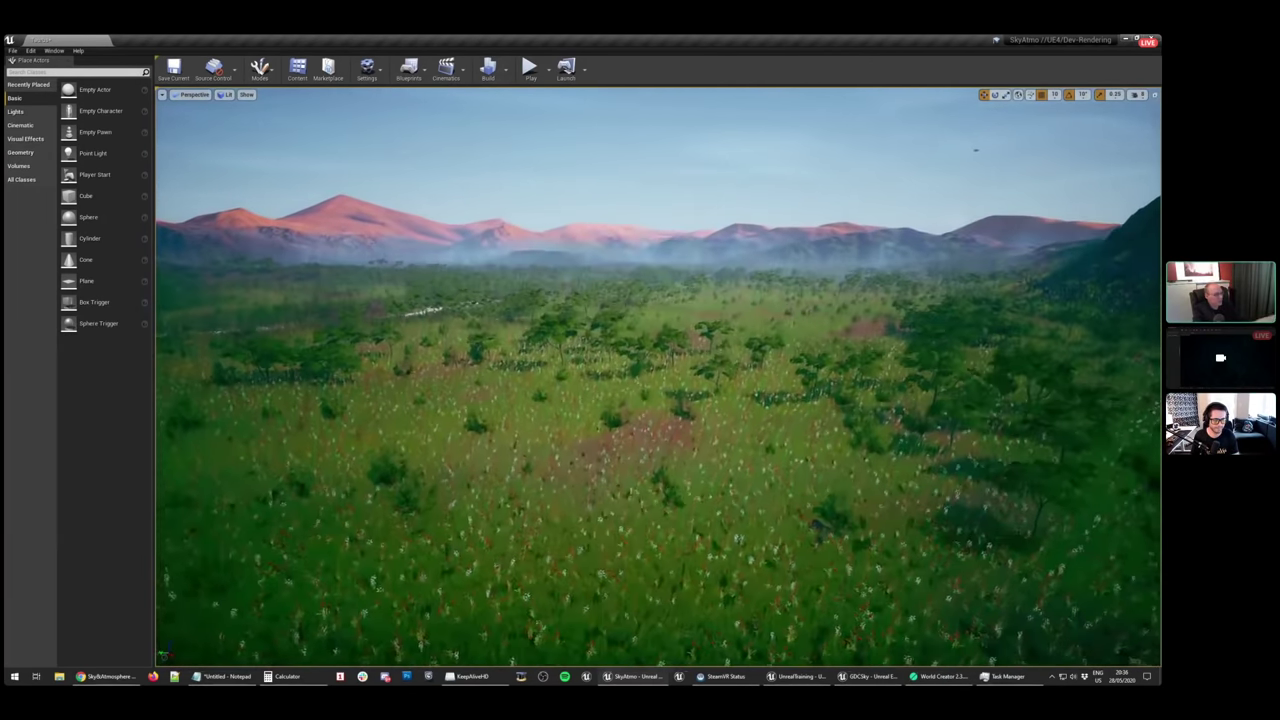
pyautogui.moveTo(545, 393); pyautogui.dragTo(685, 393, button='right')
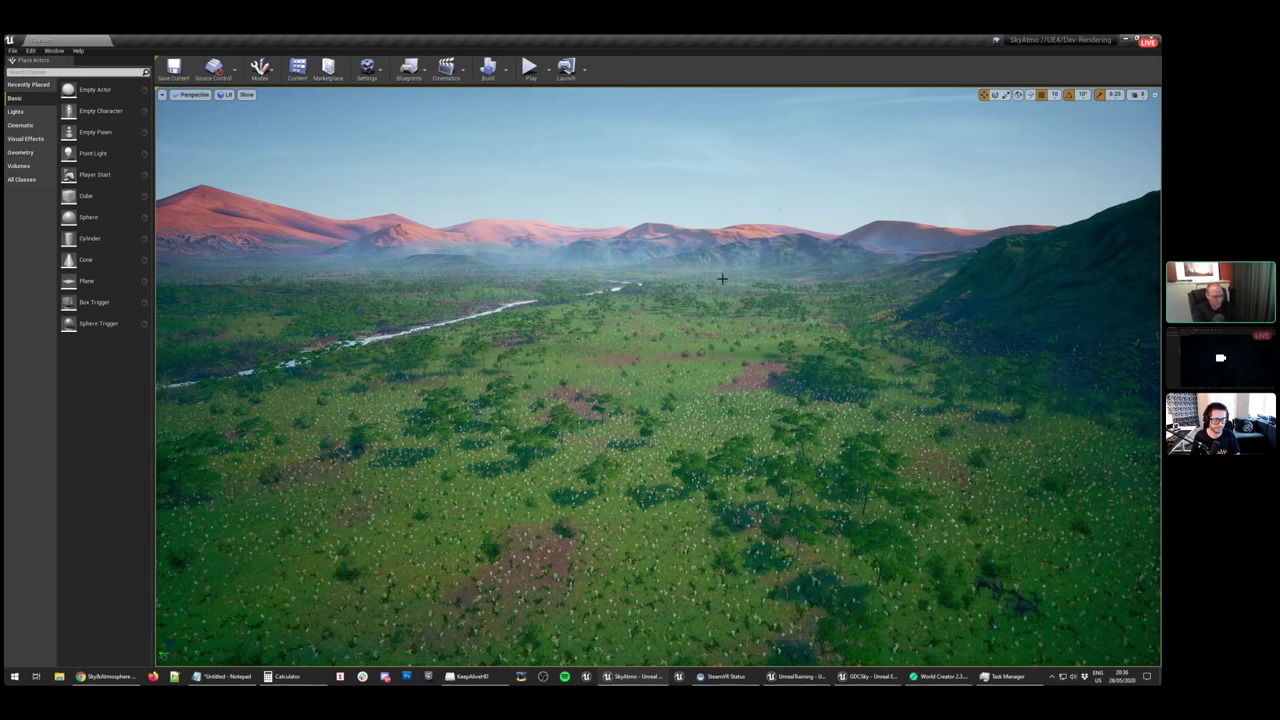
pyautogui.moveTo(726, 287); pyautogui.dragTo(746, 314, button='right')
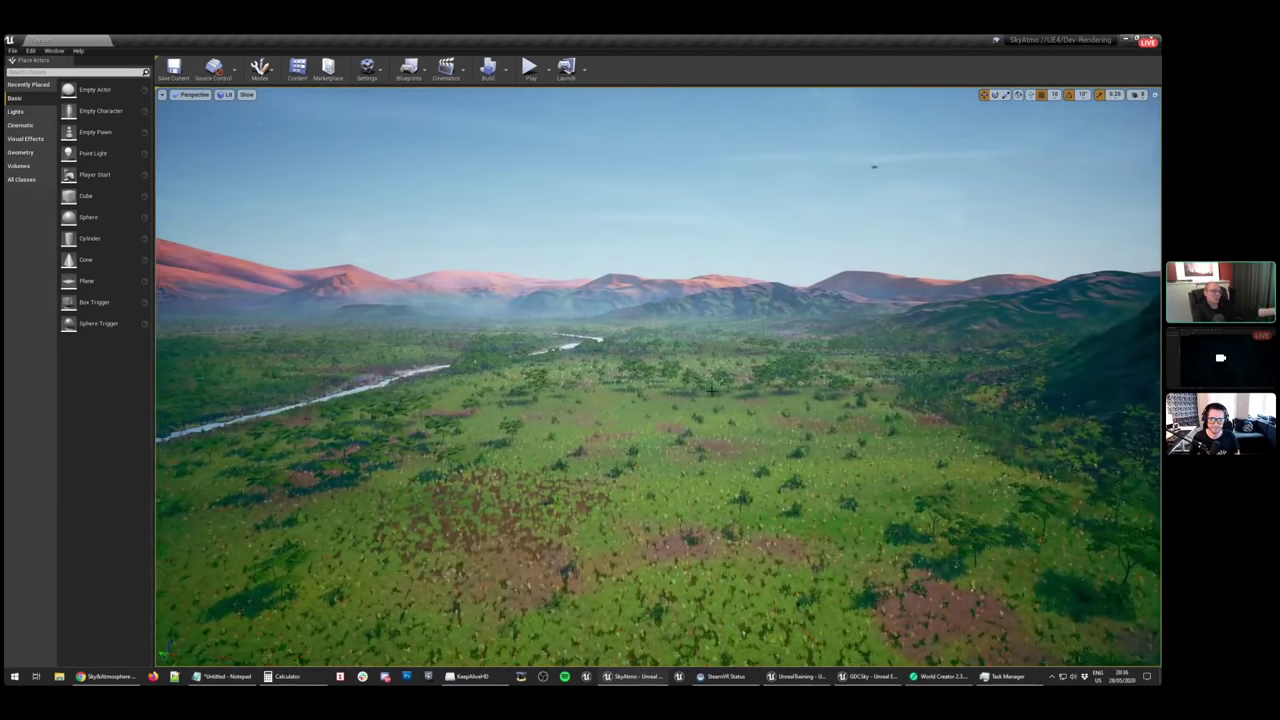
pyautogui.moveTo(756, 430)
pyautogui.mouseDown(button='right')
pyautogui.moveTo(700, 504)
pyautogui.moveTo(752, 434)
pyautogui.mouseUp(button='right')
pyautogui.press('w')
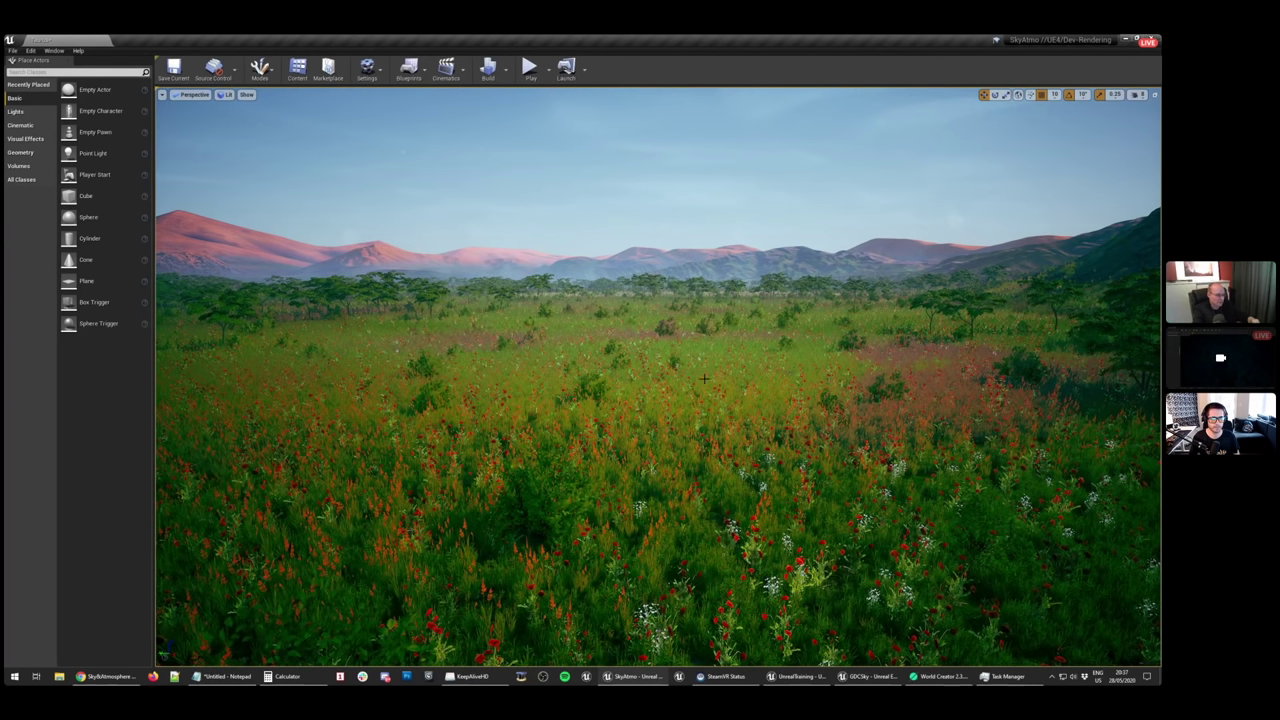
# Open the landscape's material M_LandscapeMaterial and locate the Grass output node with its layer samples
pyautogui.click(702, 451)
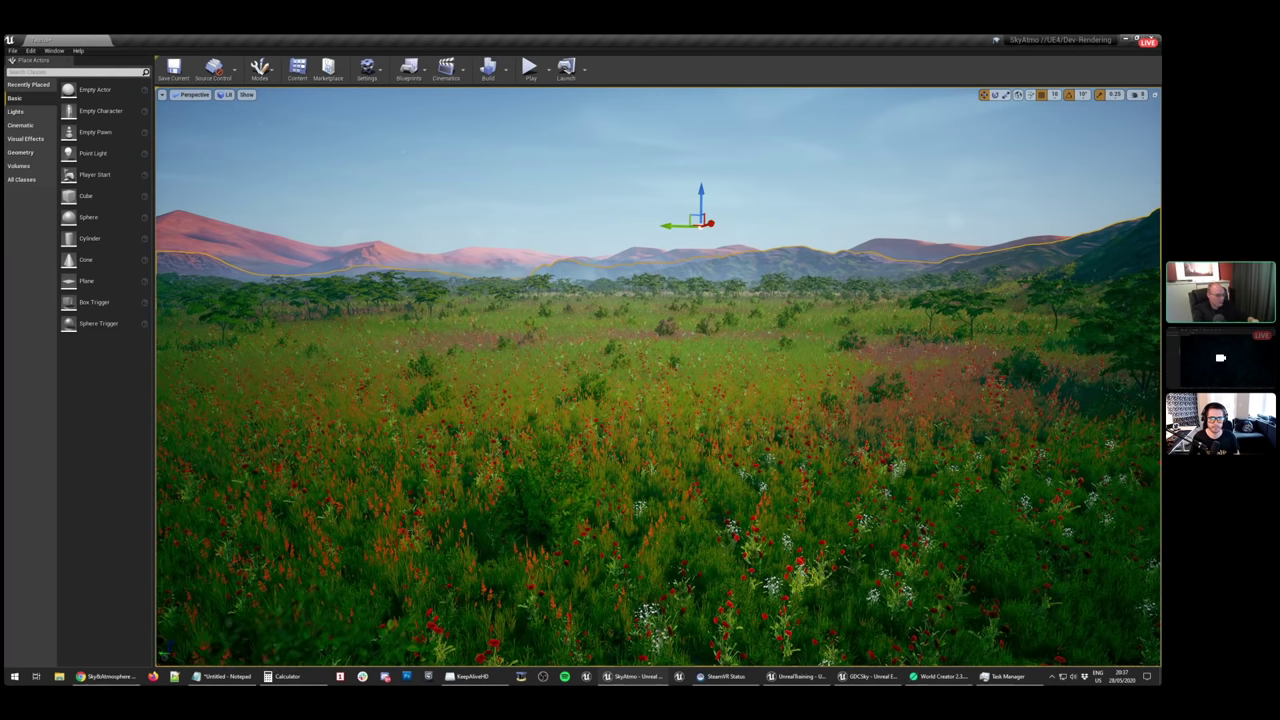
pyautogui.hotkey('ctrl', 'e')
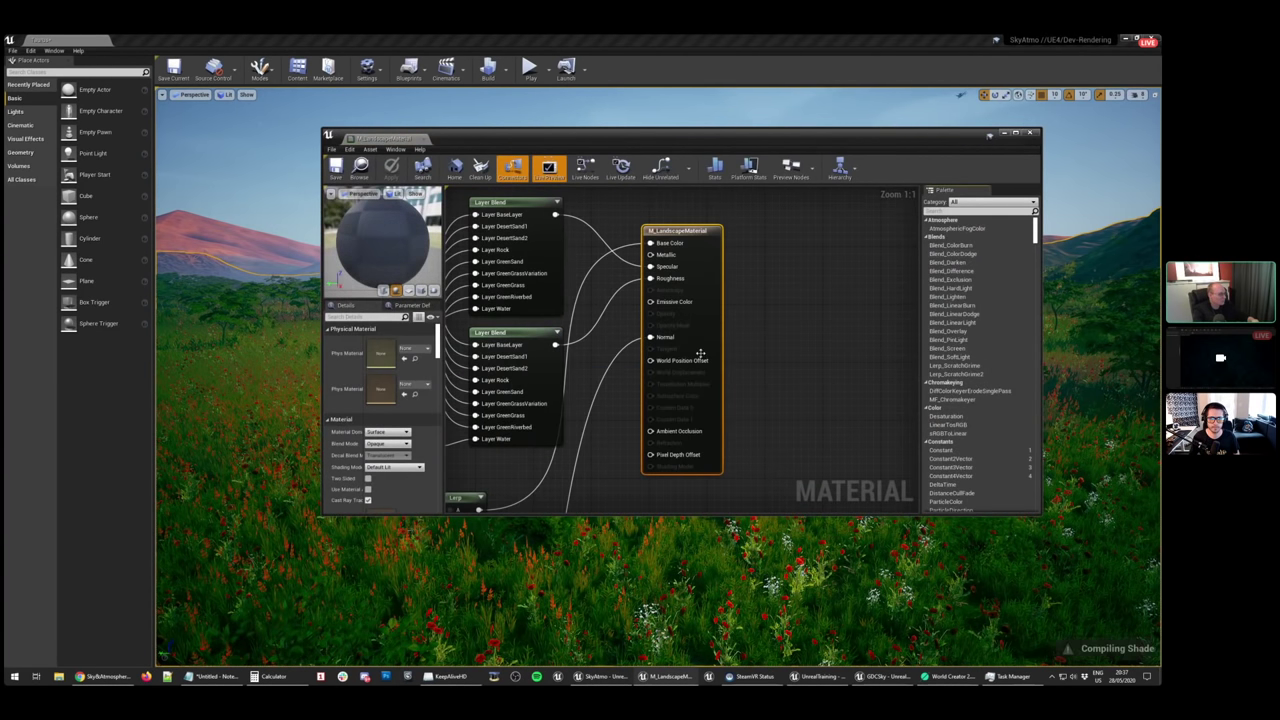
pyautogui.scroll(-6, 771, 414)
pyautogui.moveTo(771, 414); pyautogui.dragTo(736, 220, button='right')
pyautogui.scroll(6, 720, 228)
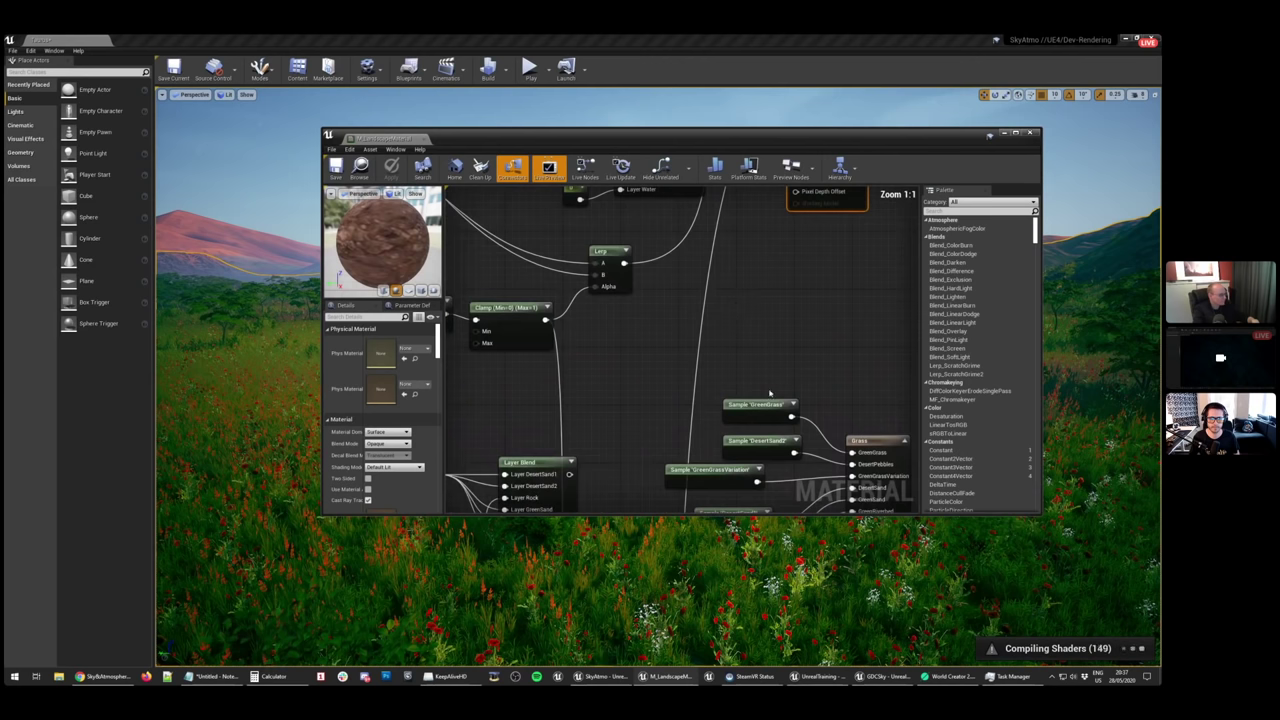
pyautogui.moveTo(770, 393); pyautogui.dragTo(678, 173, button='right')
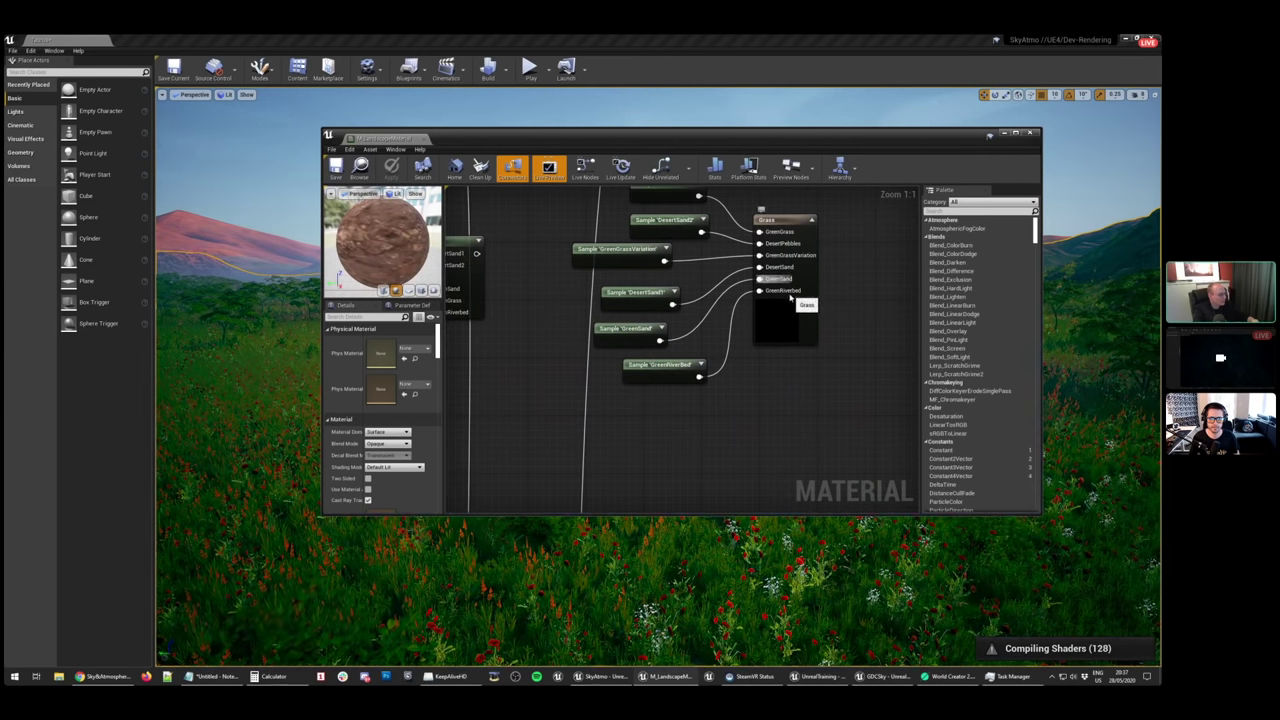
pyautogui.moveTo(771, 258); pyautogui.dragTo(711, 251, button='right')
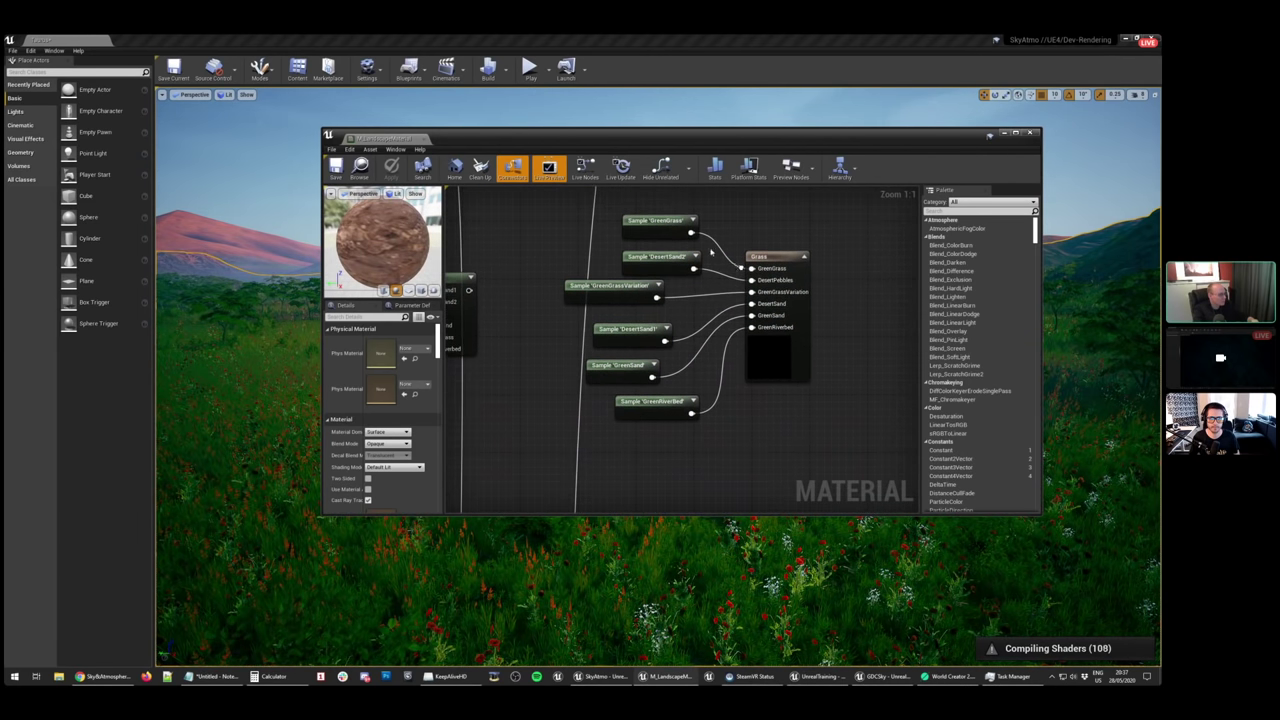
# Open the GreenGrassVariation grass type from the Grass node, preview its common poppy mesh and close that mesh's editor
pyautogui.click(664, 224)
pyautogui.click(770, 355)
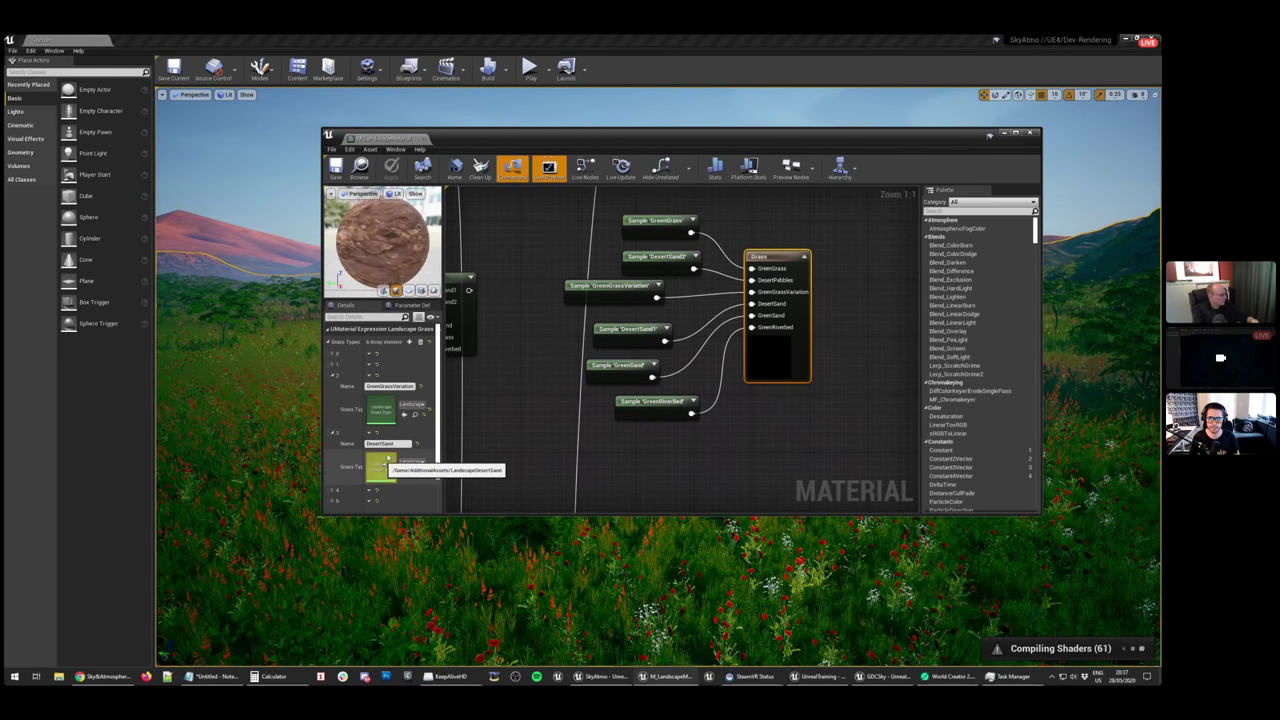
pyautogui.doubleClick(380, 409)
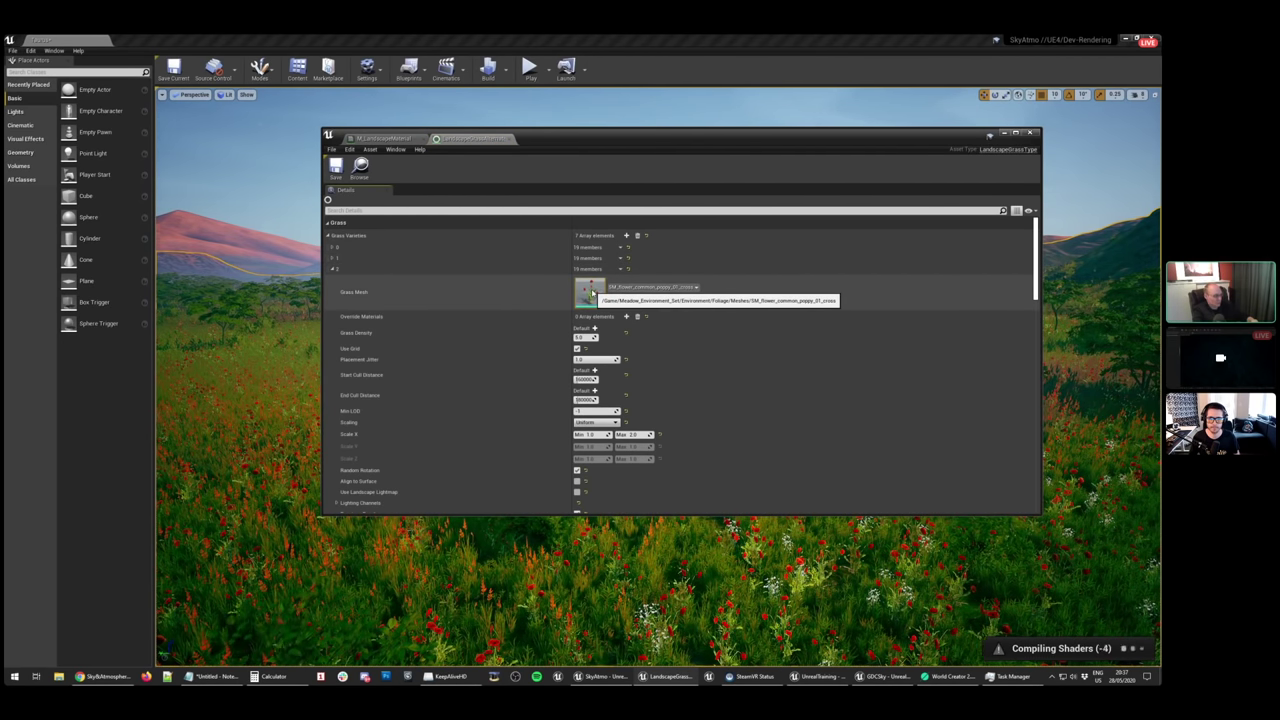
pyautogui.scroll(-2, 591, 295)
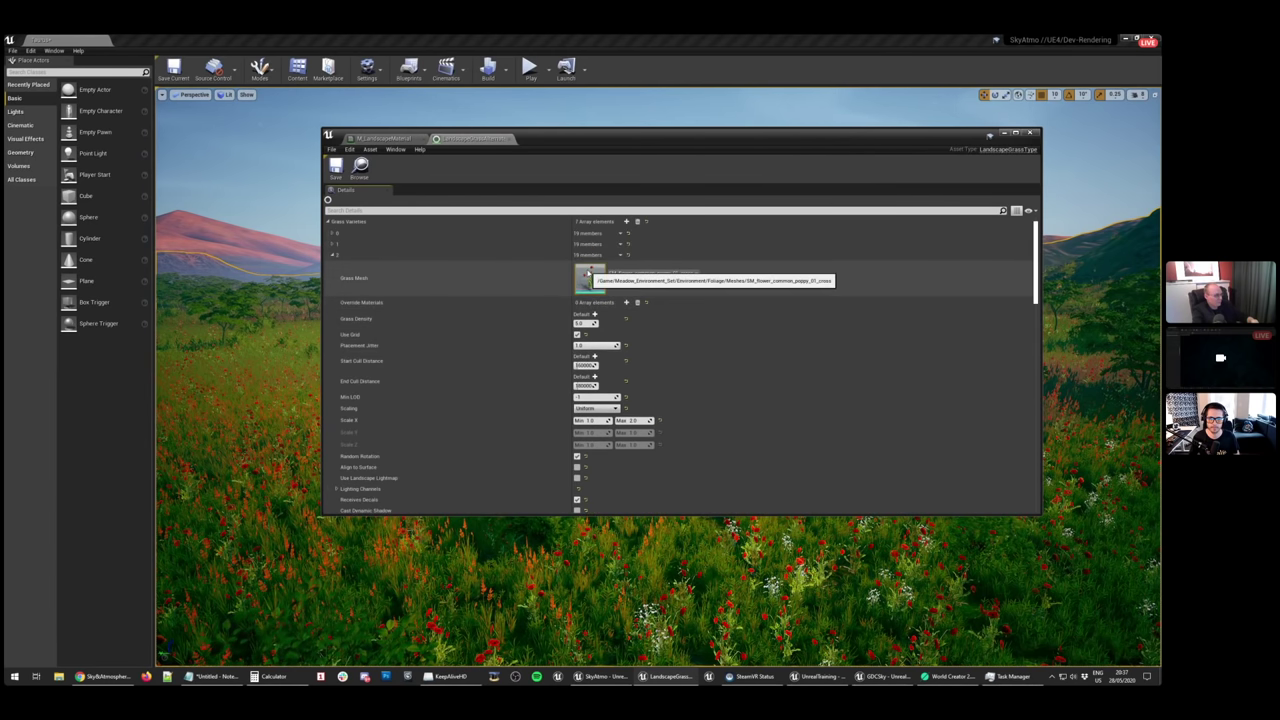
pyautogui.doubleClick(590, 278)
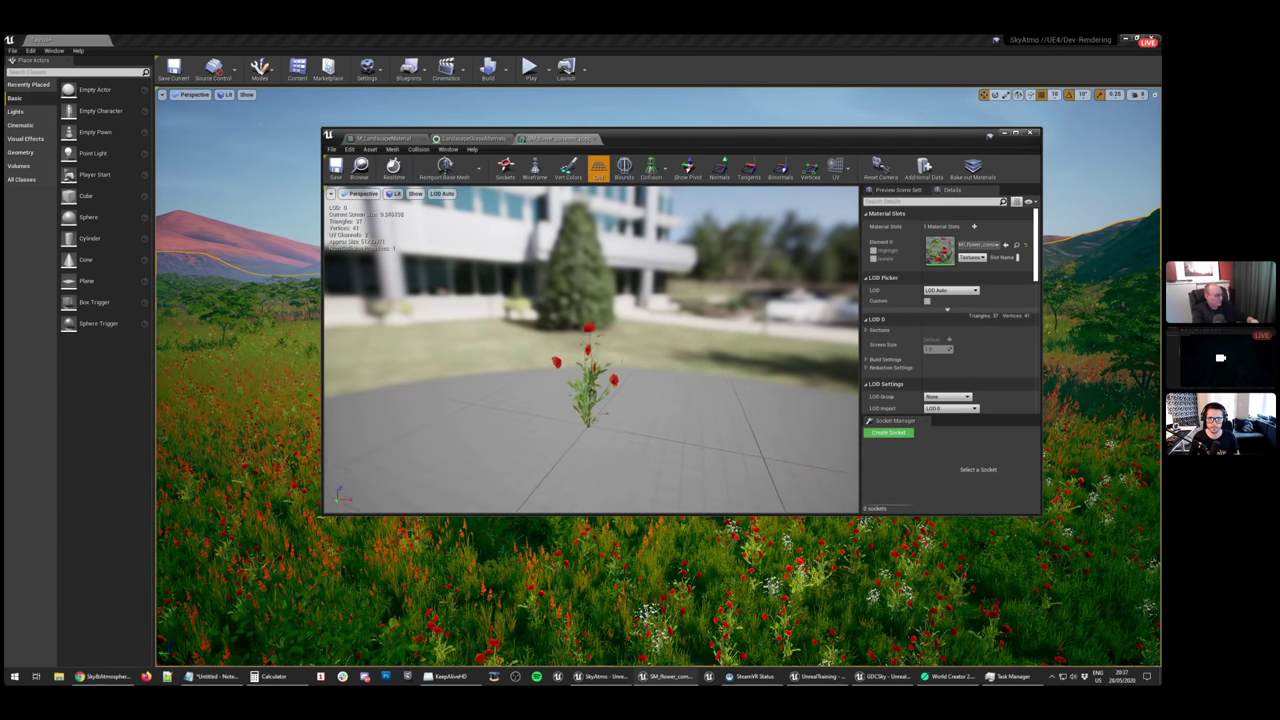
pyautogui.click(592, 139)
# Examine the poppy varieties' density, cull distance and scale settings, and close the asset editors
pyautogui.scroll(-3, 558, 354)
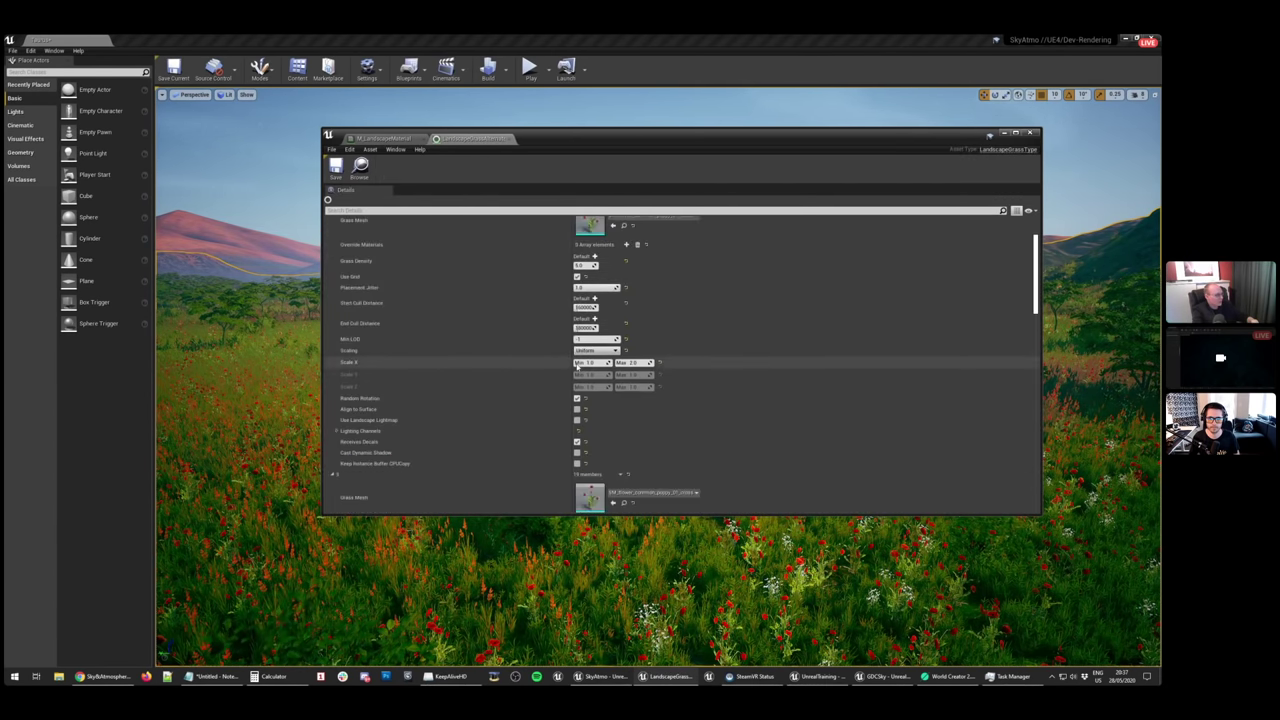
pyautogui.scroll(-4, 590, 400)
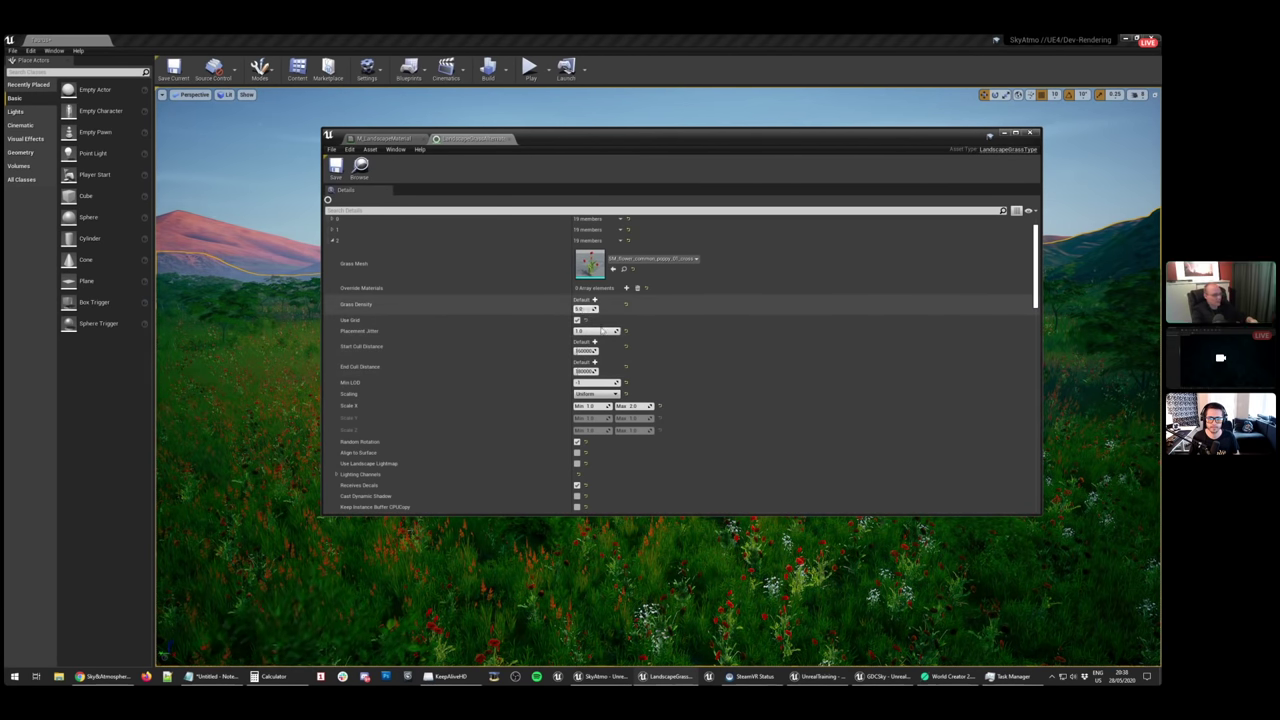
pyautogui.scroll(-5, 583, 320)
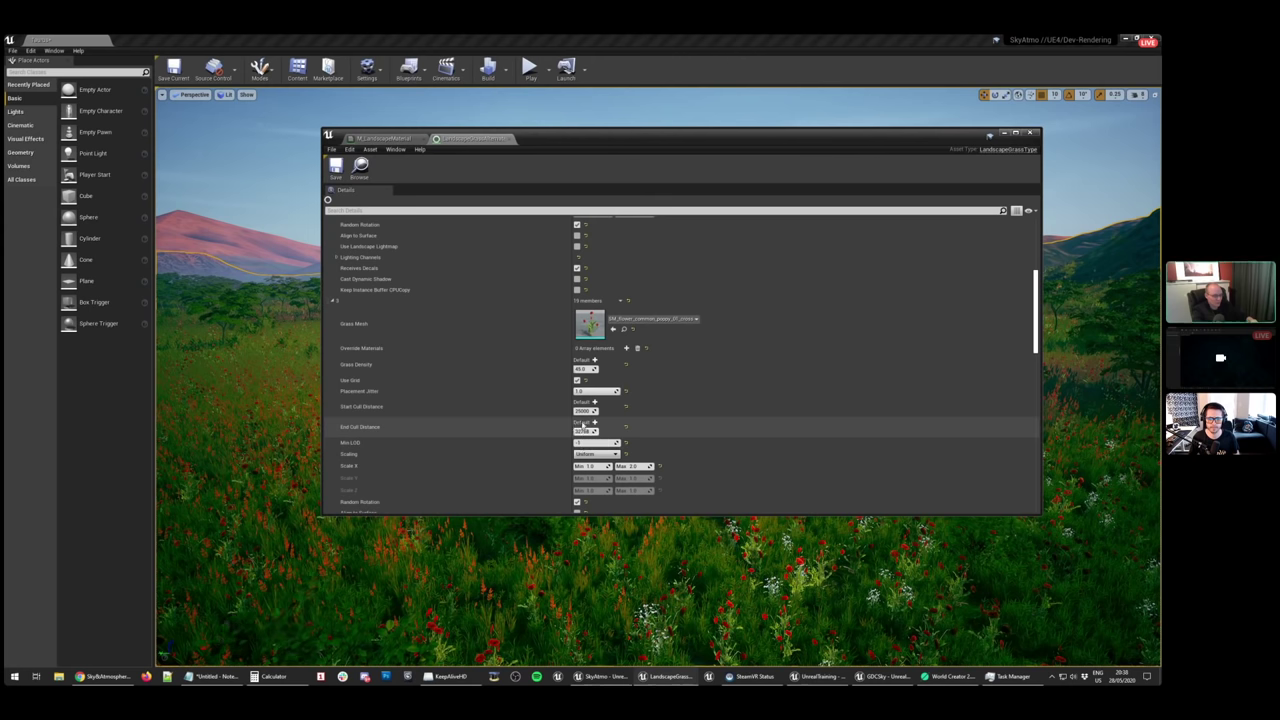
pyautogui.scroll(6, 583, 425)
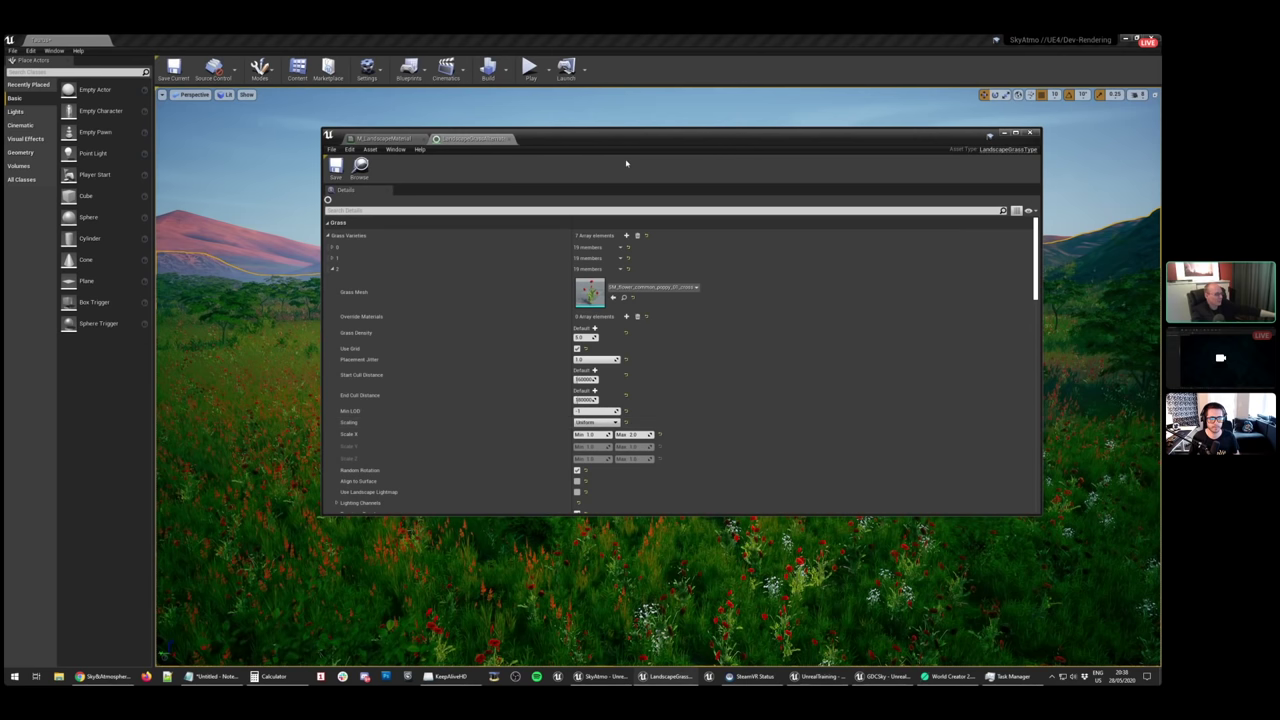
pyautogui.middleClick(399, 140)
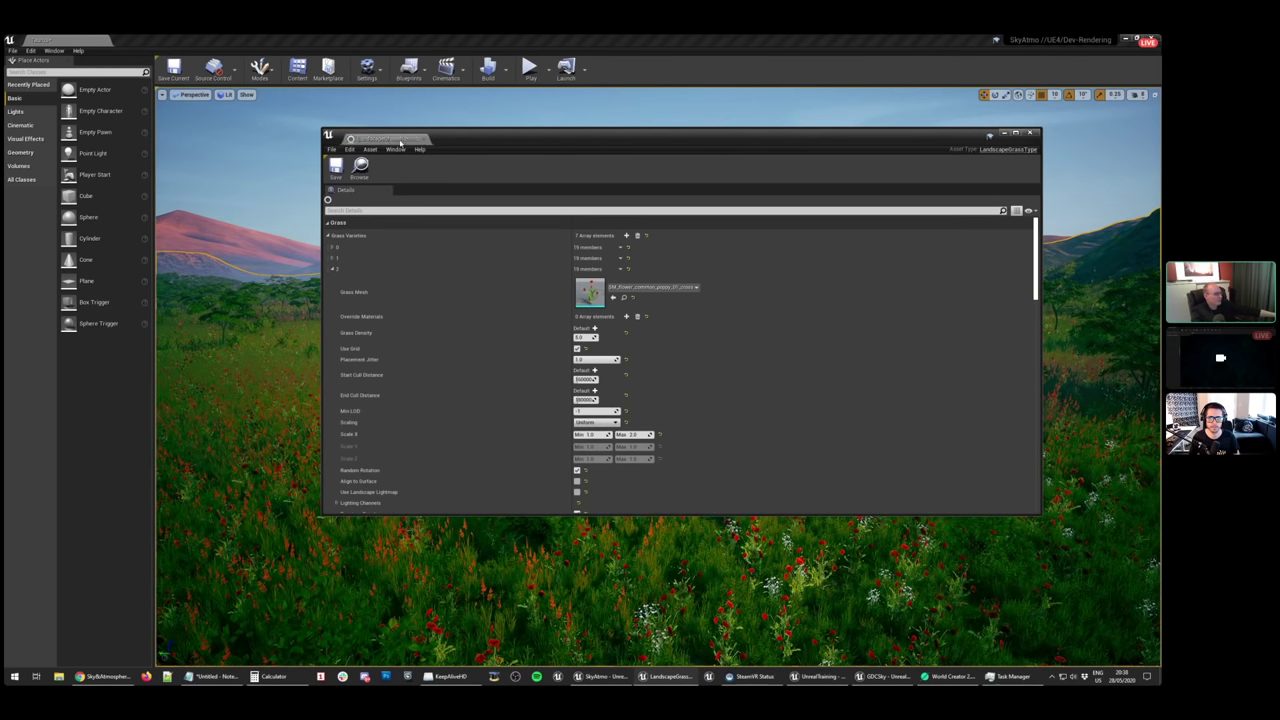
pyautogui.middleClick(397, 141)
pyautogui.moveTo(397, 141); pyautogui.dragTo(365, 90)
# Fly over the meadow, the river valley and the rocky hillside to examine the ground cover on each terrain type
pyautogui.moveTo(980, 112); pyautogui.dragTo(843, 187, button='right')
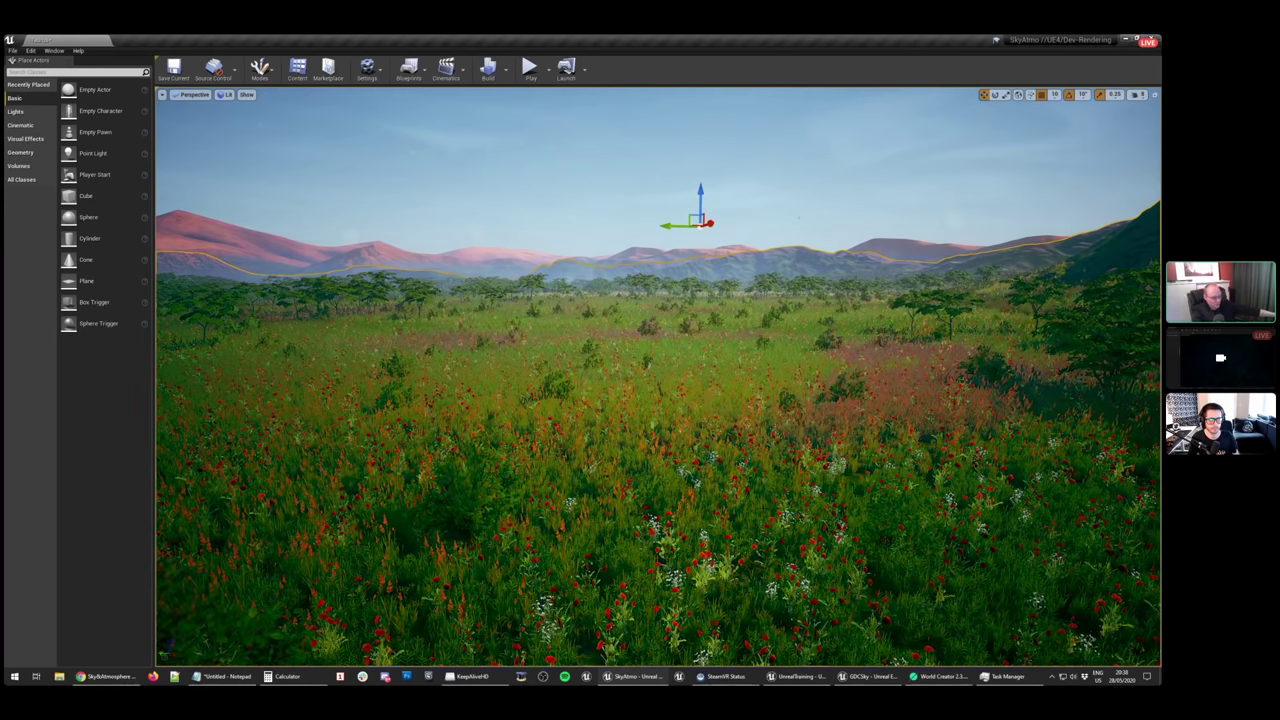
pyautogui.press('w')
pyautogui.moveTo(794, 221); pyautogui.dragTo(832, 211, button='right')
pyautogui.press('s')
pyautogui.moveTo(763, 390); pyautogui.dragTo(763, 440, button='right')
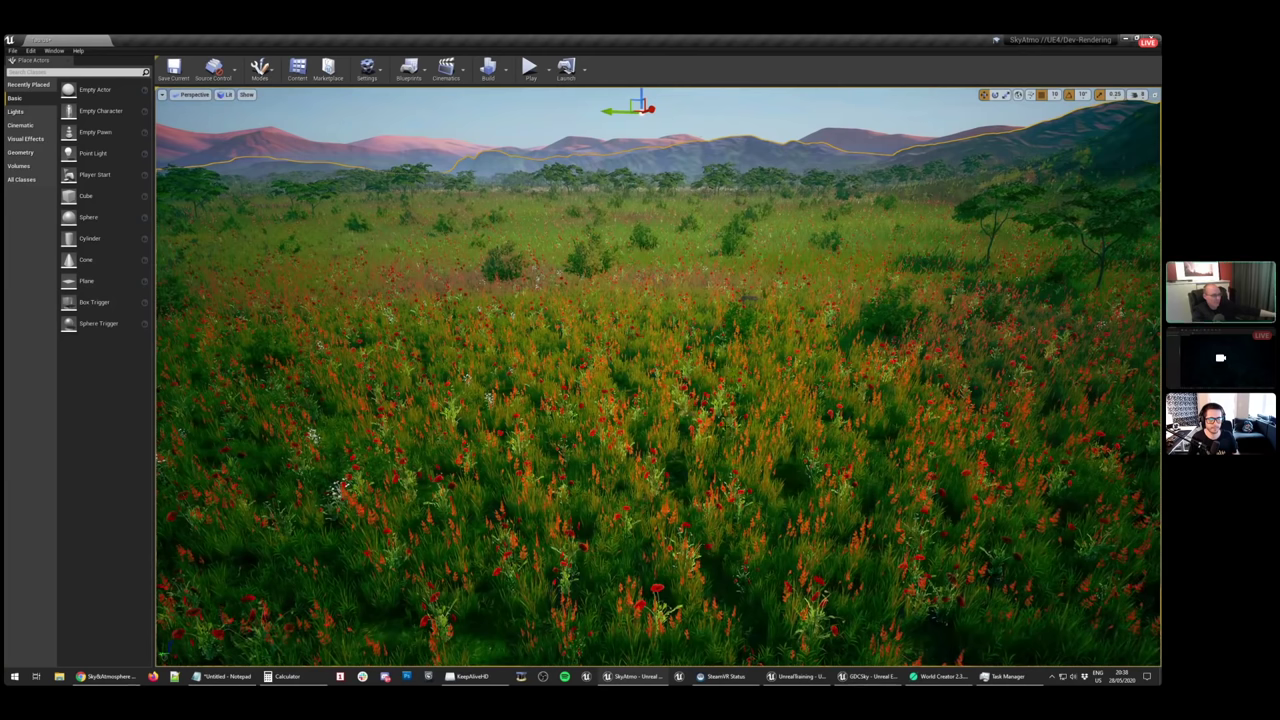
pyautogui.moveTo(763, 390); pyautogui.dragTo(705, 357, button='right')
pyautogui.press('e')
pyautogui.press('w')
pyautogui.moveTo(752, 418); pyautogui.dragTo(756, 418, button='right')
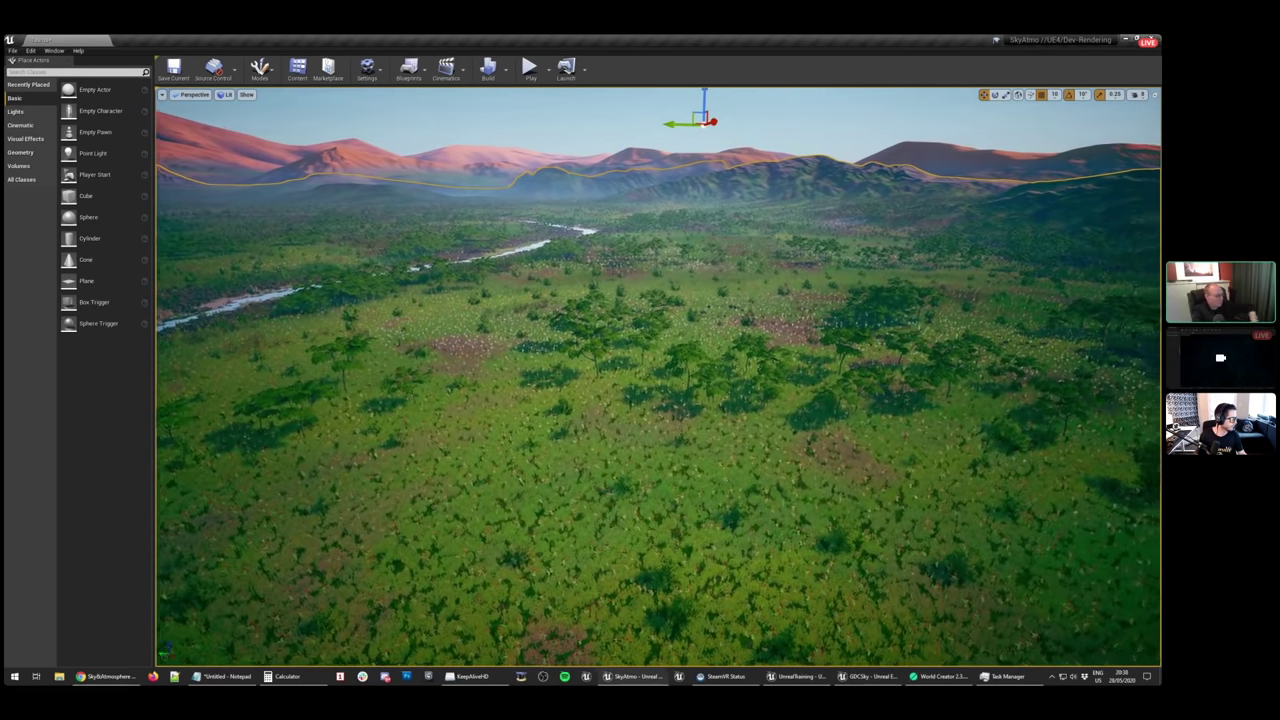
pyautogui.moveTo(756, 418); pyautogui.dragTo(687, 448, button='right')
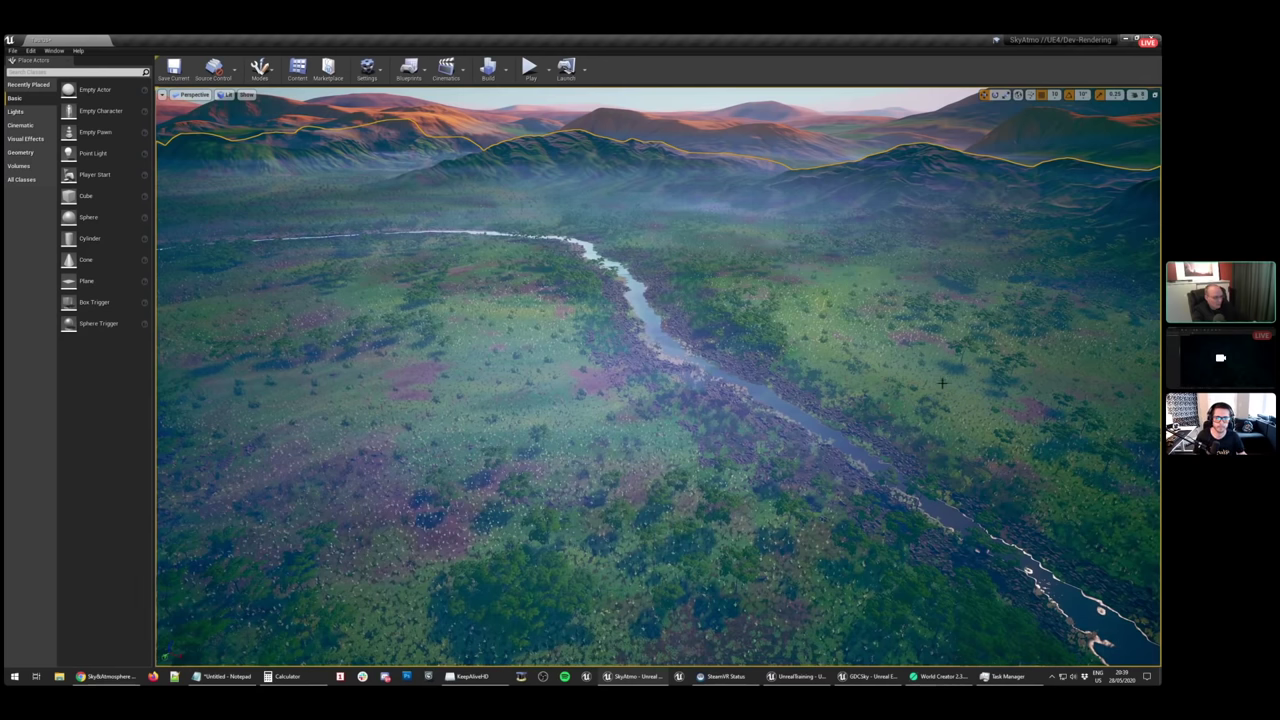
pyautogui.press('w')
pyautogui.moveTo(942, 383); pyautogui.dragTo(978, 408, button='right')
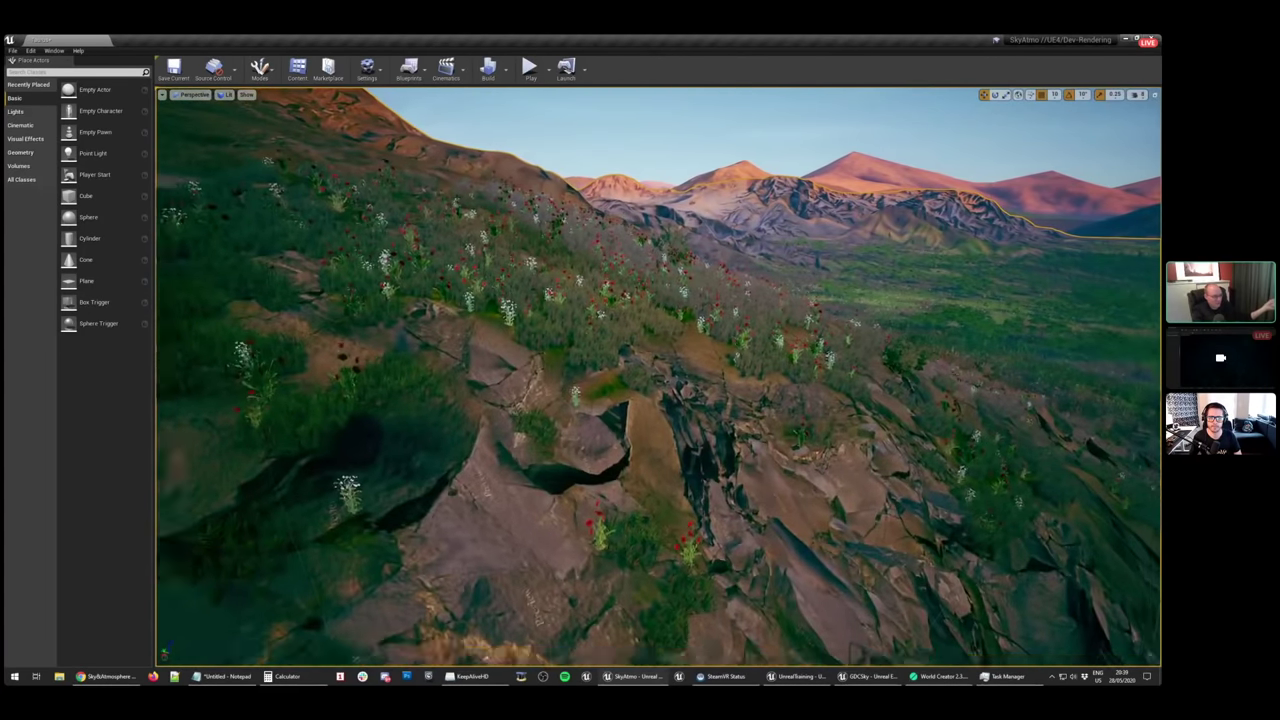
# Show the source terrain in World Creator, switch back to Unreal Editor and fly down to the flowers among the rocks
pyautogui.click(945, 676)
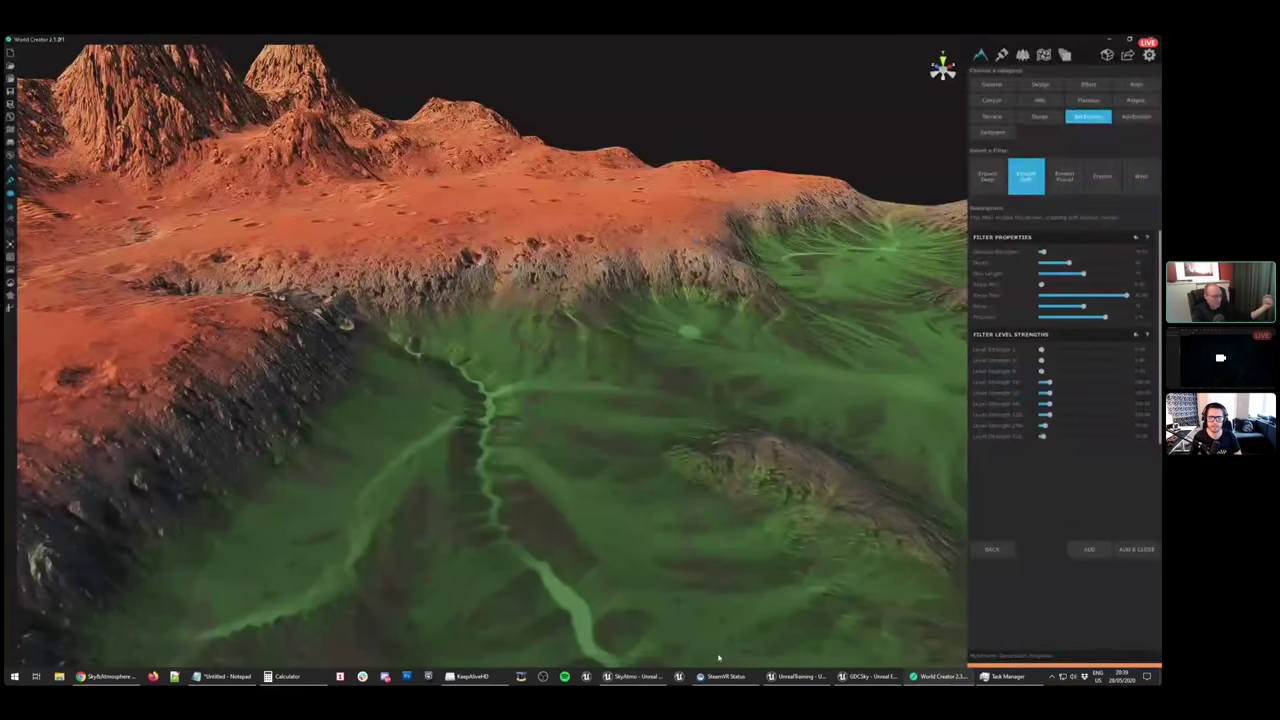
pyautogui.click(648, 678)
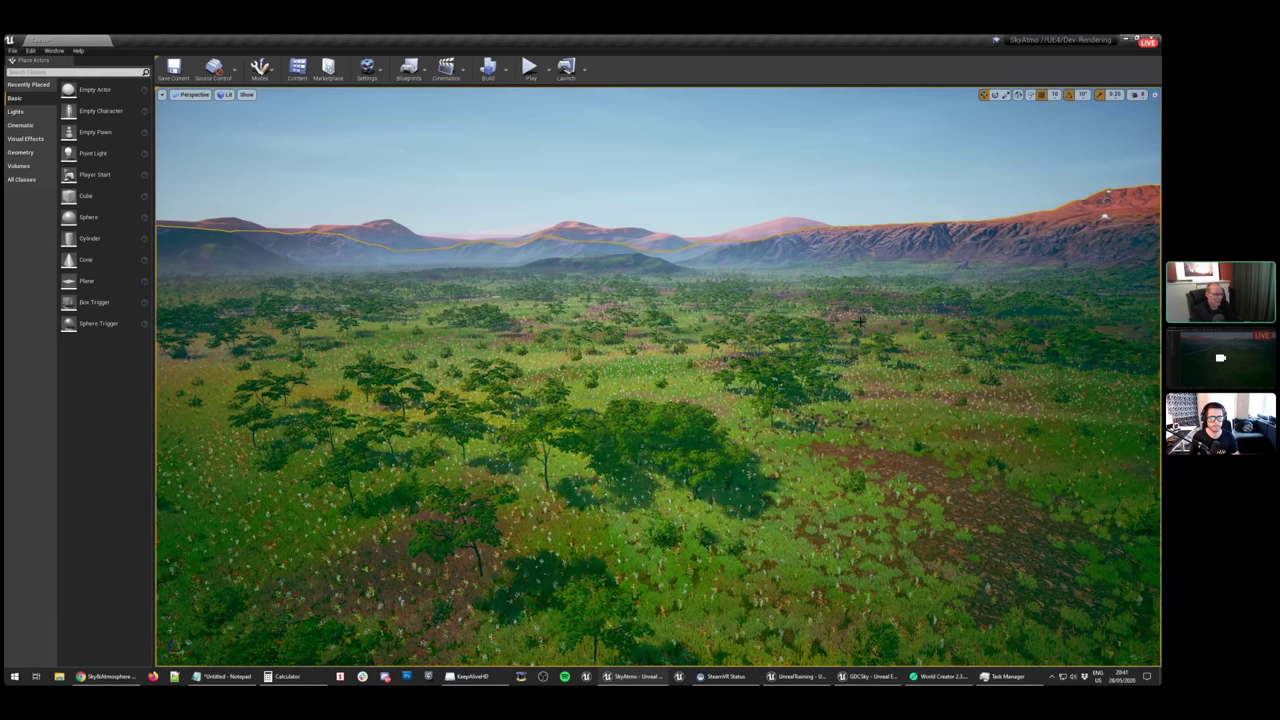
pyautogui.press('w')
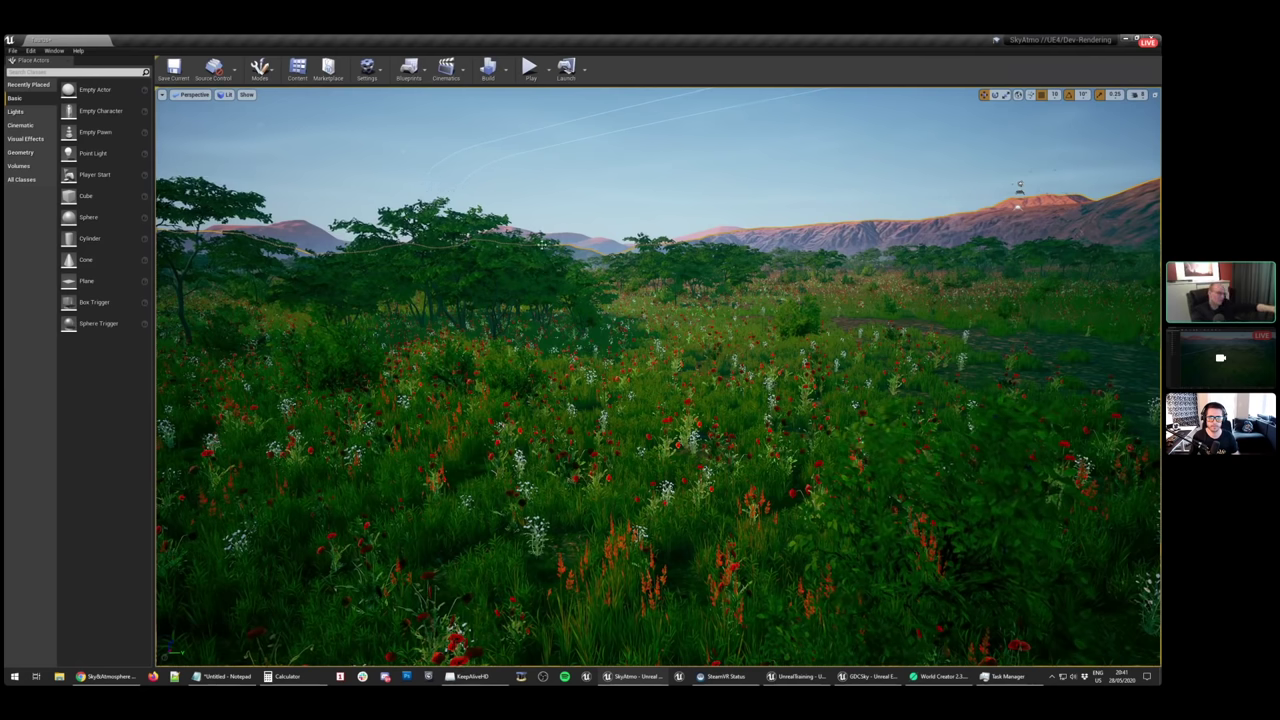
pyautogui.moveTo(658, 376); pyautogui.dragTo(560, 376, button='right')
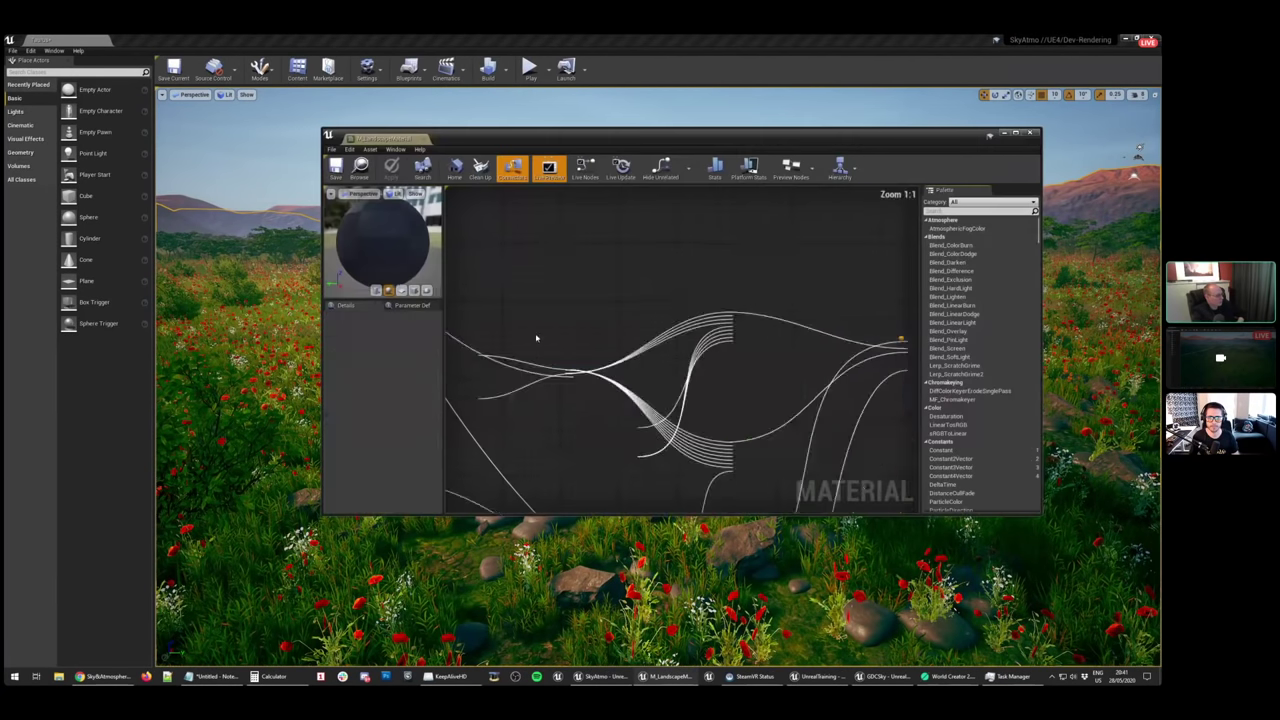
# Return to the landscape material's Grass node and open the GreenGrassVariation grass type and its poppy mesh again
pyautogui.moveTo(785, 510); pyautogui.dragTo(693, 351, button='right')
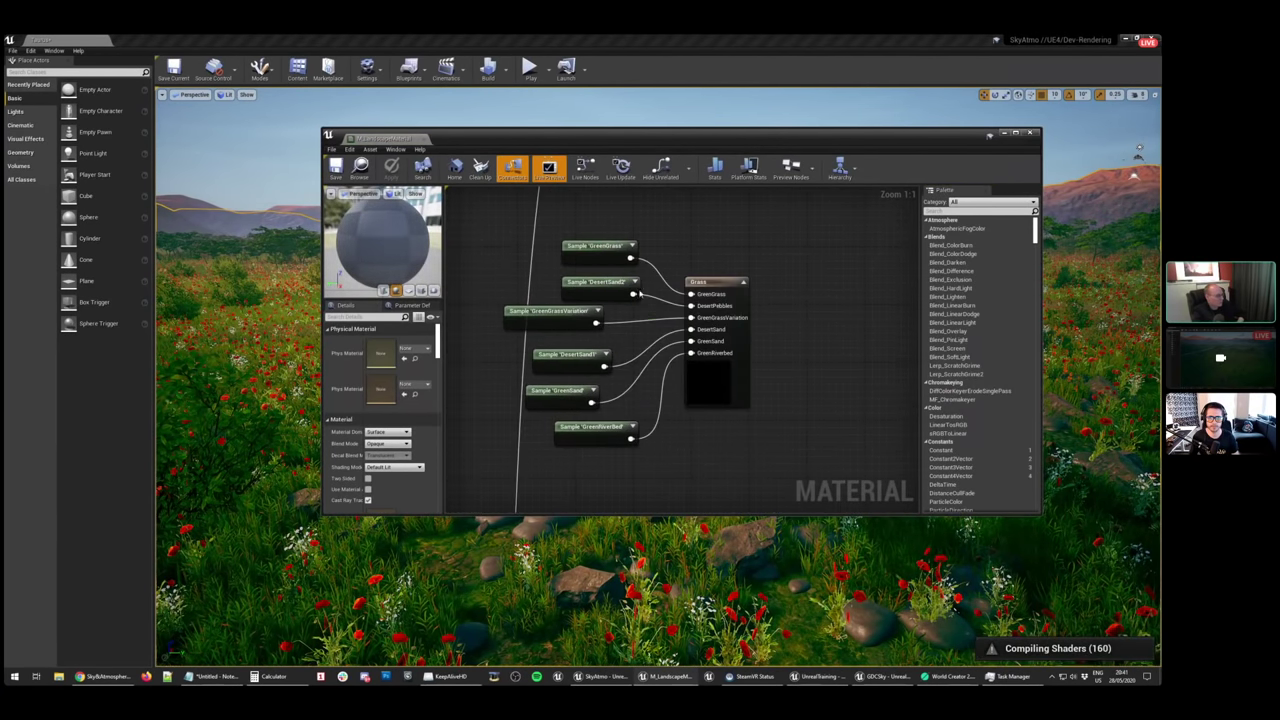
pyautogui.click(695, 381)
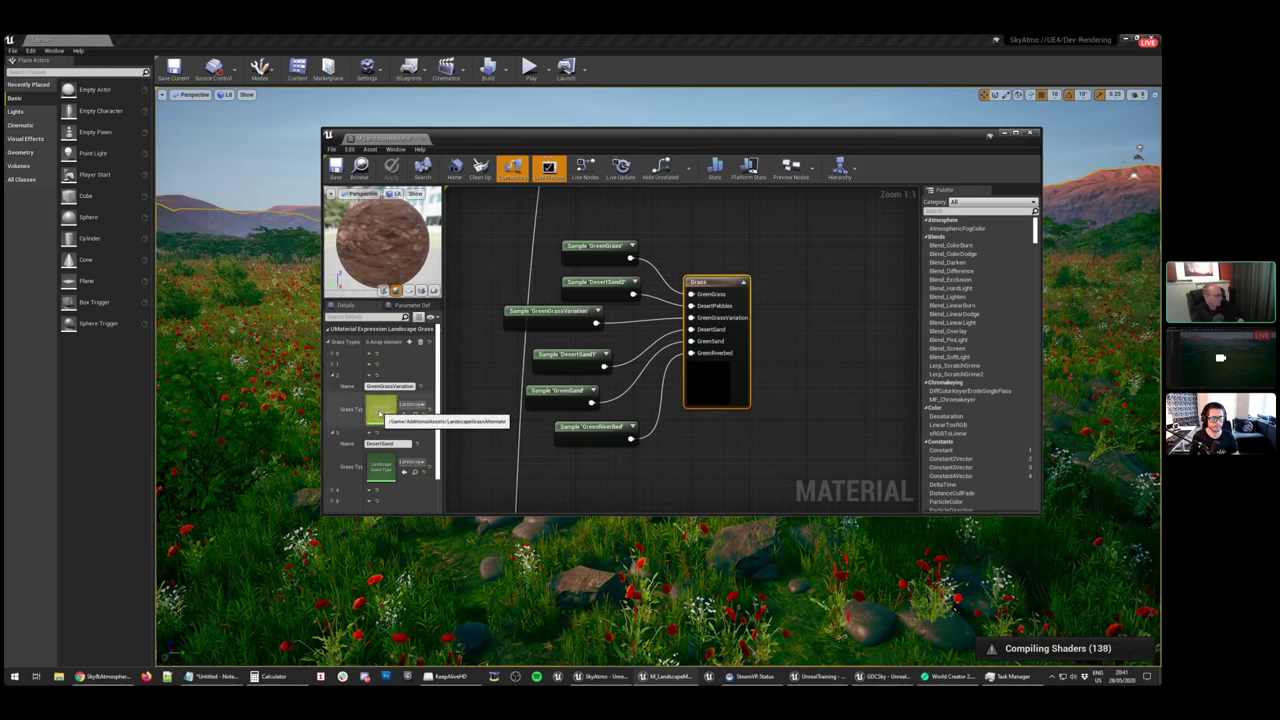
pyautogui.doubleClick(381, 411)
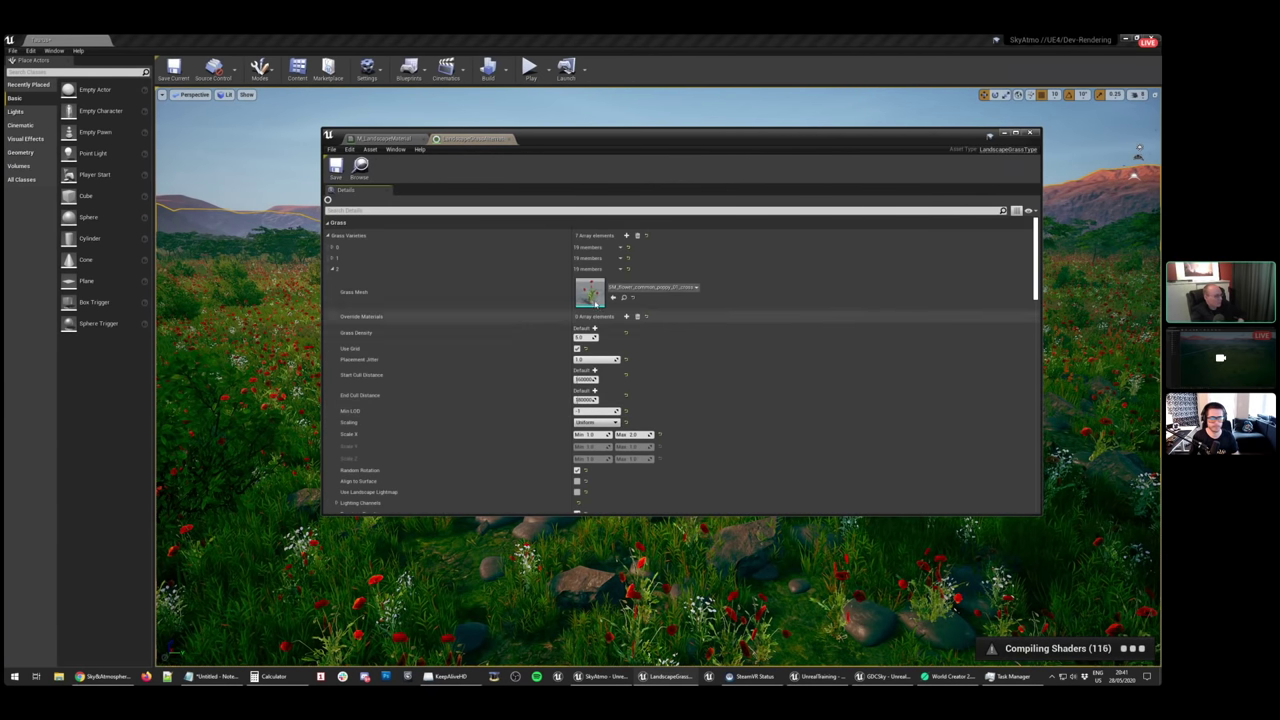
pyautogui.doubleClick(590, 294)
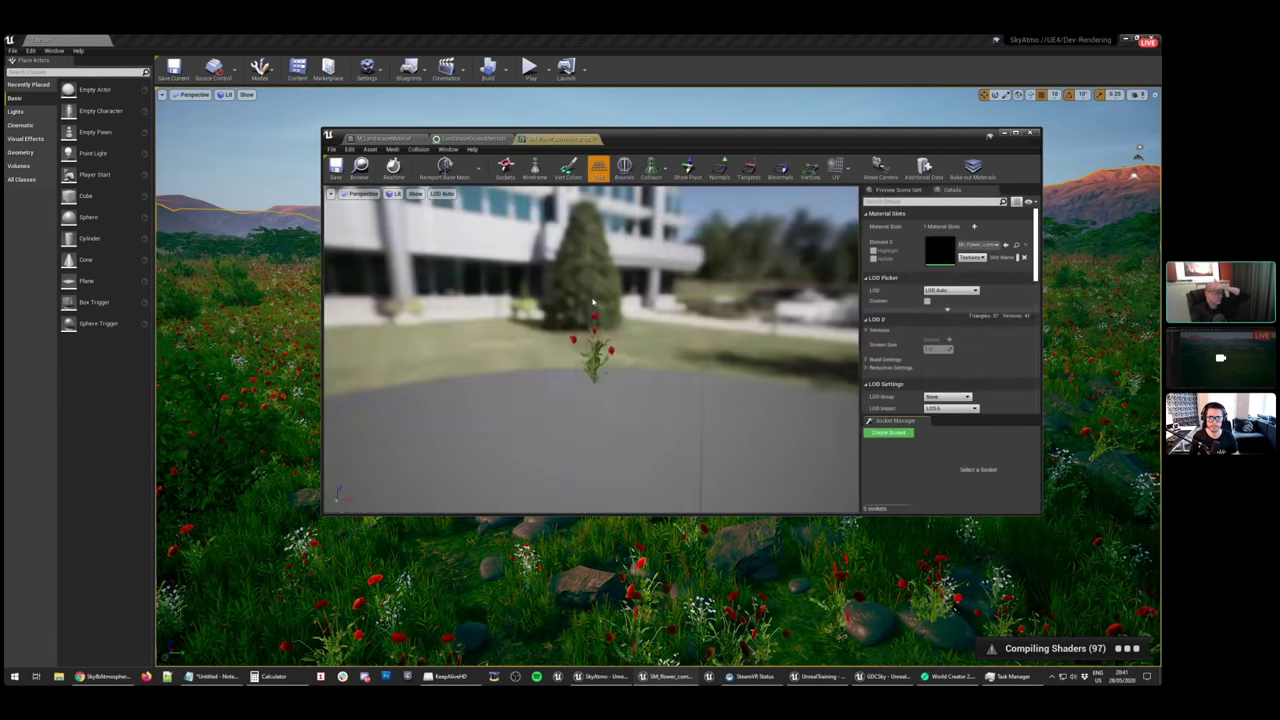
# Open the poppy mesh's material instance and its parent material M_Grass_Material, and maximize the editor window
pyautogui.doubleClick(941, 253)
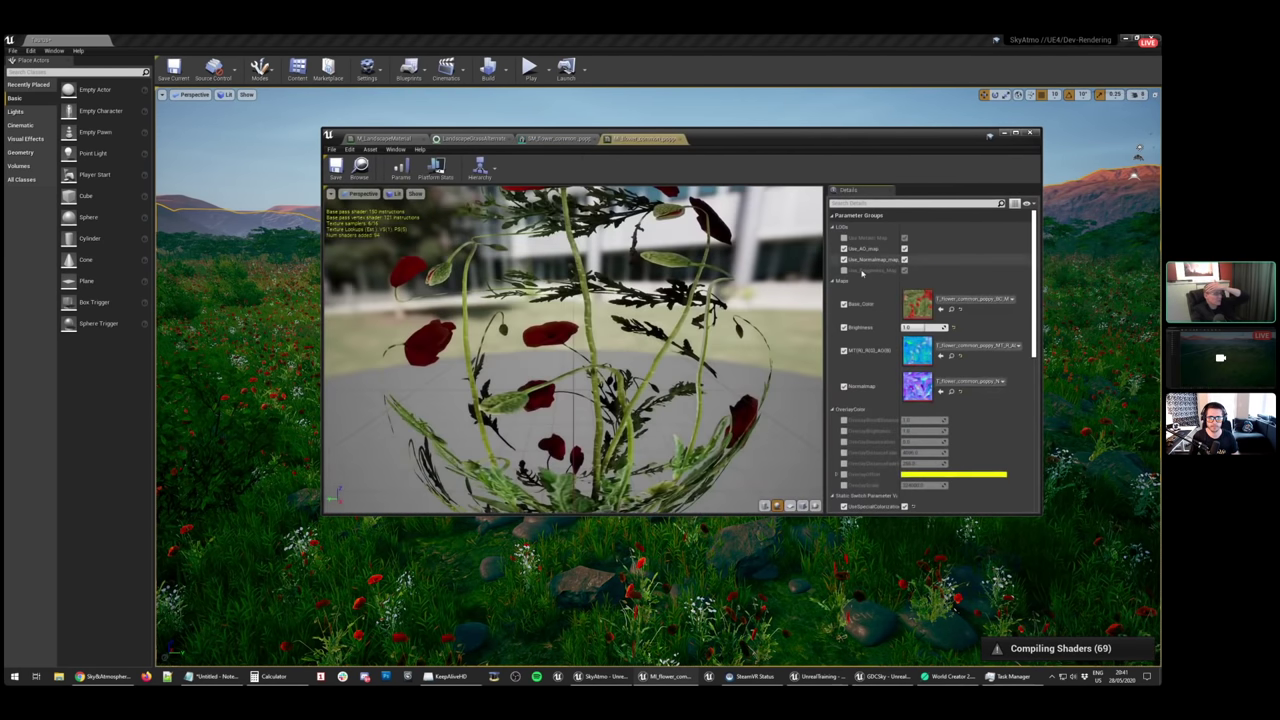
pyautogui.scroll(-1, 928, 412)
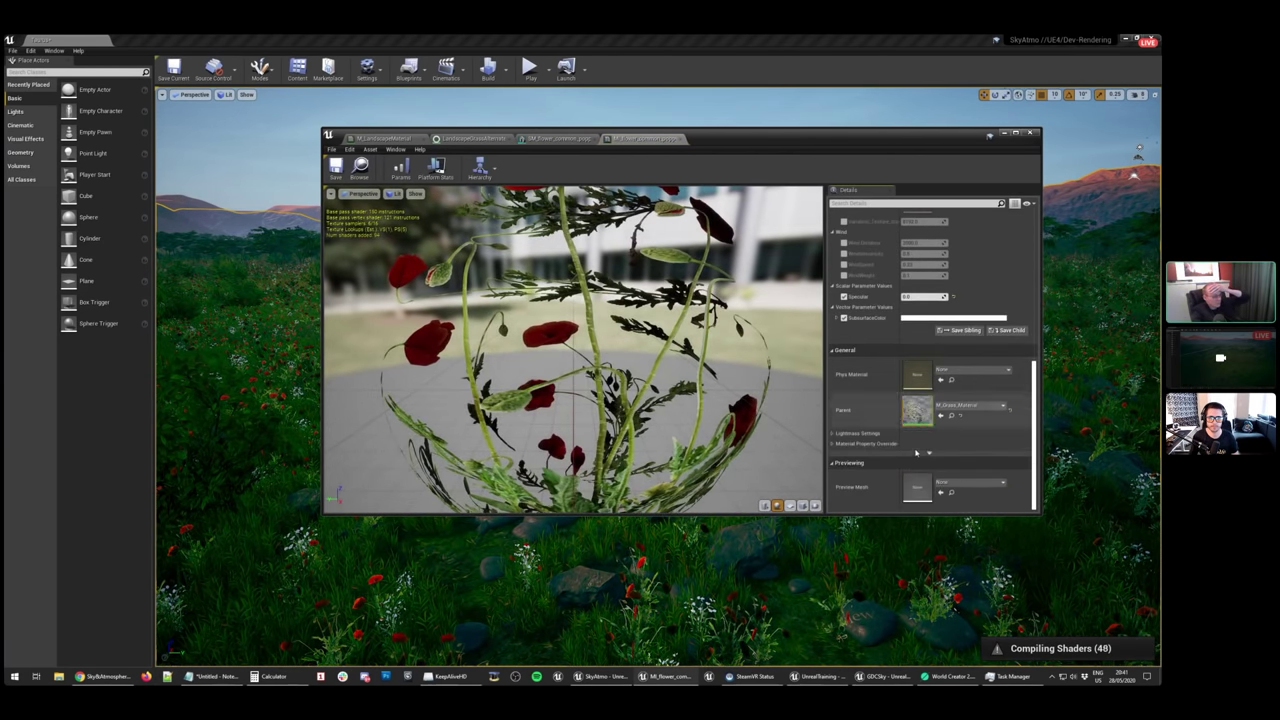
pyautogui.doubleClick(916, 410)
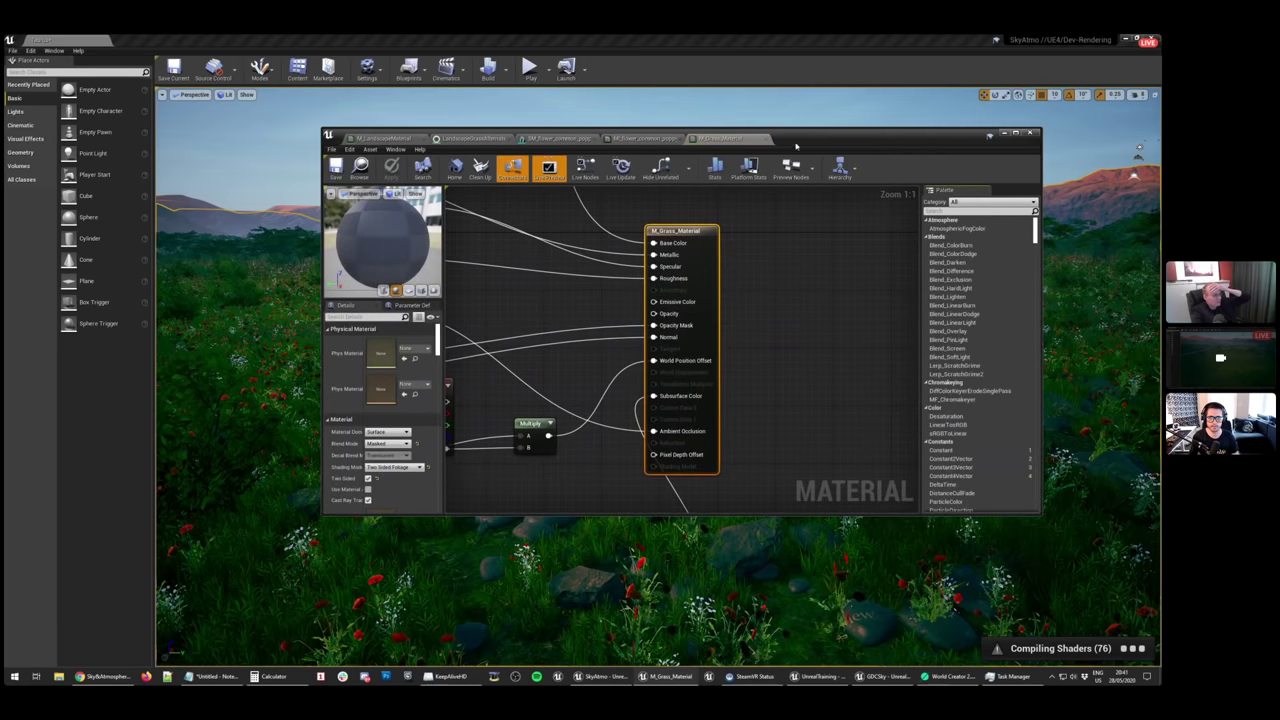
pyautogui.doubleClick(797, 137)
# Examine the M_Grass_Material node graph and open the MF_ColorizationOverlay function that feeds the base color
pyautogui.moveTo(370, 388); pyautogui.dragTo(735, 413, button='right')
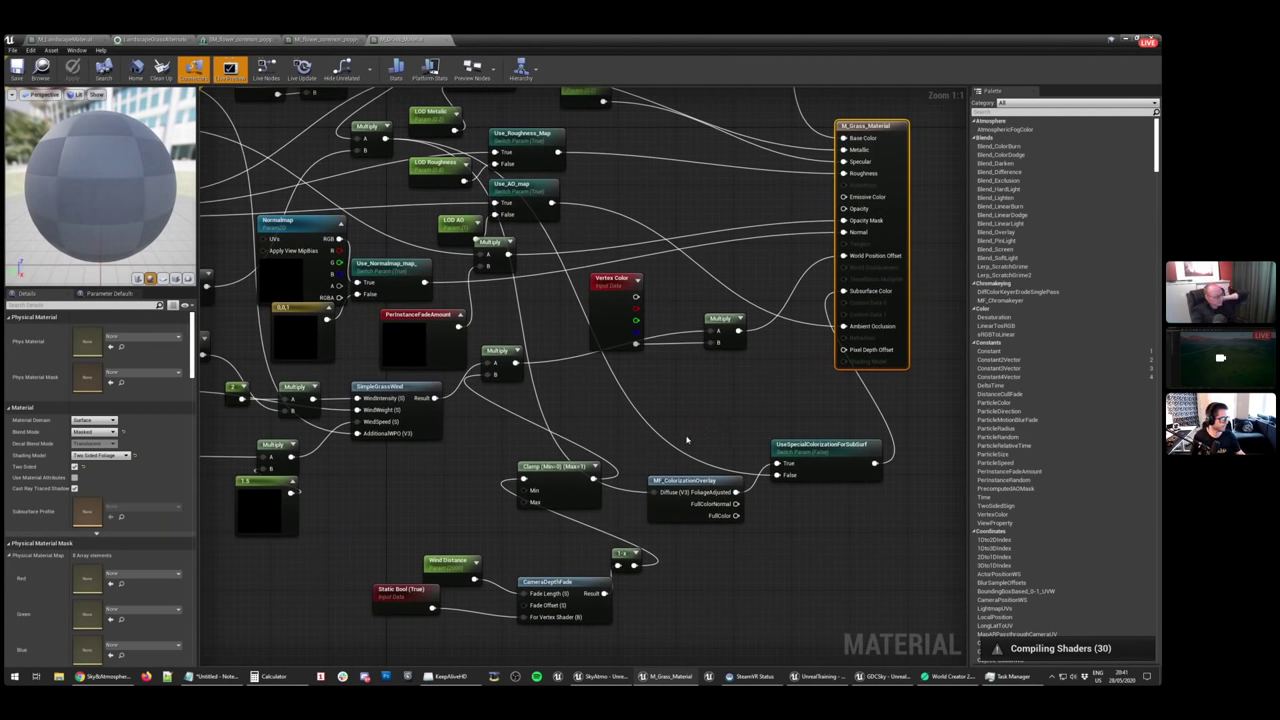
pyautogui.scroll(-6, 686, 439)
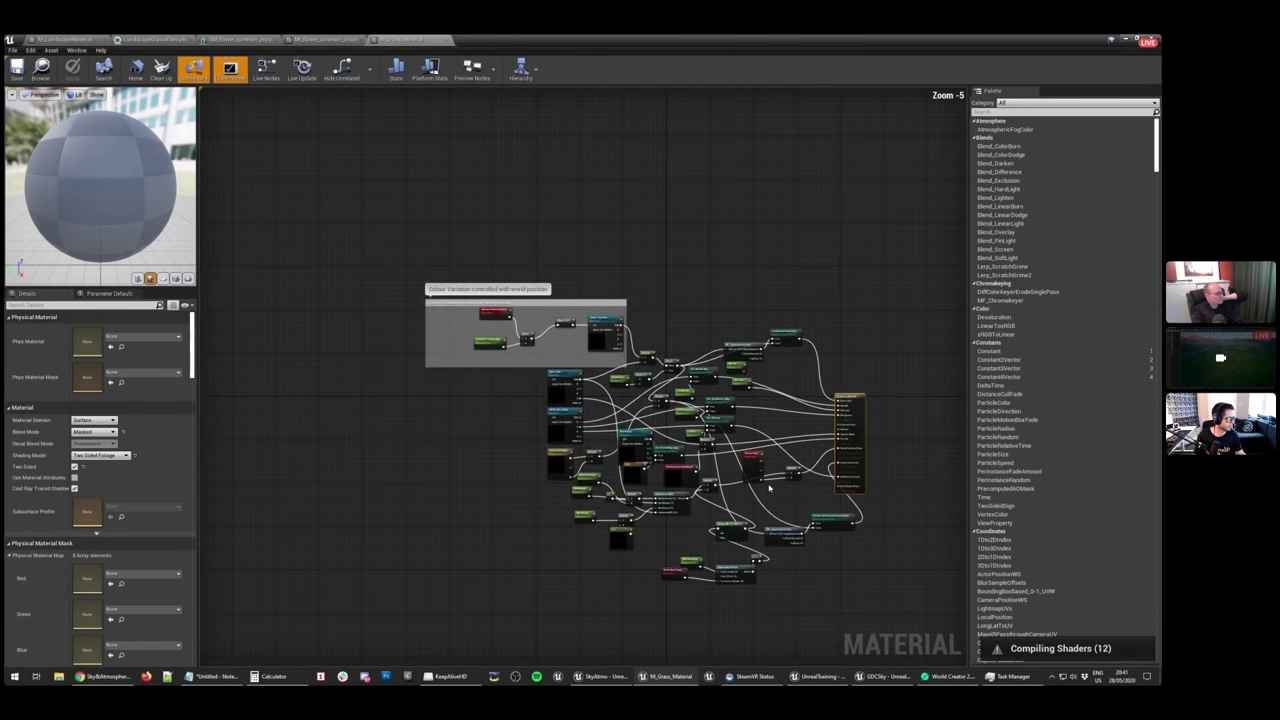
pyautogui.scroll(3, 790, 493)
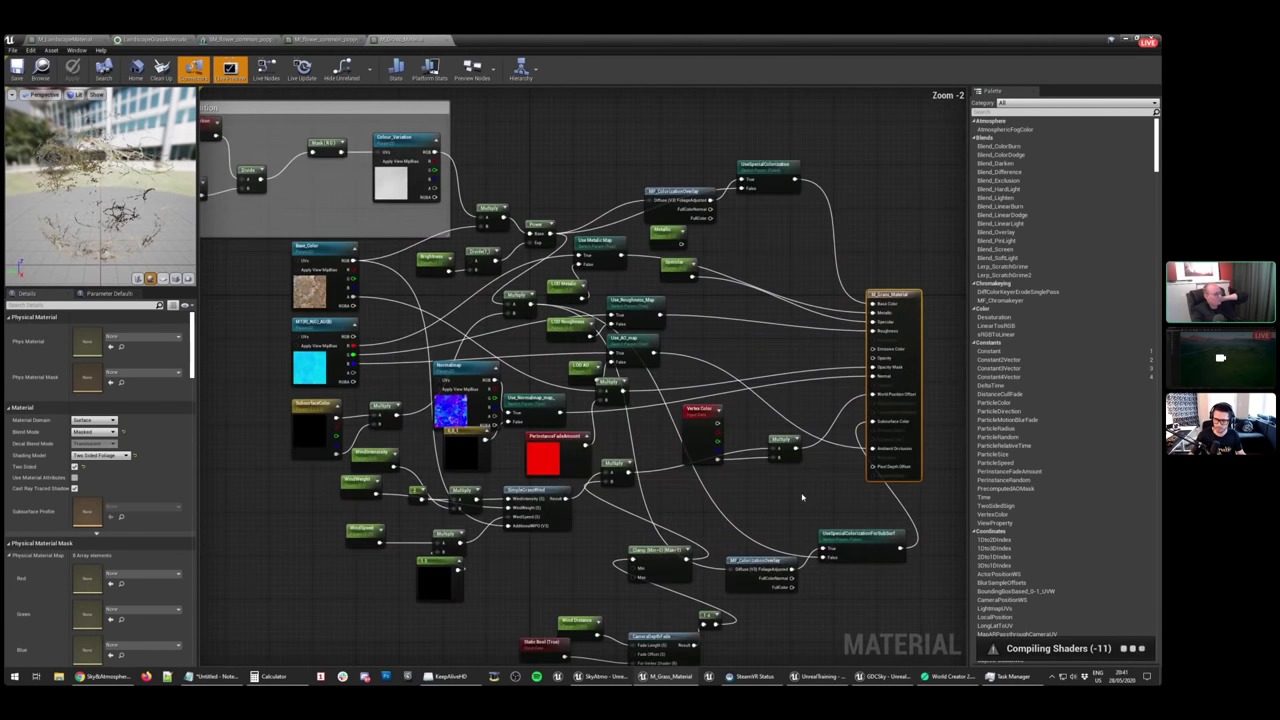
pyautogui.scroll(2, 801, 497)
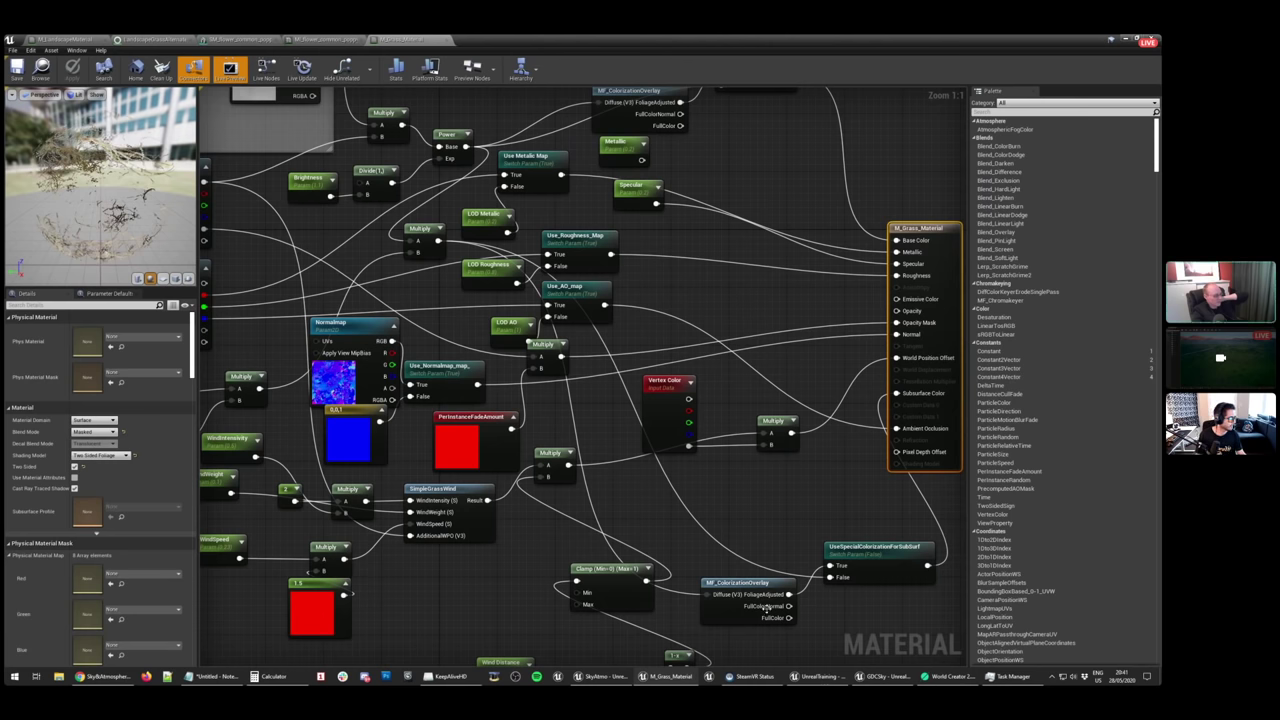
pyautogui.moveTo(755, 345); pyautogui.dragTo(703, 492, button='right')
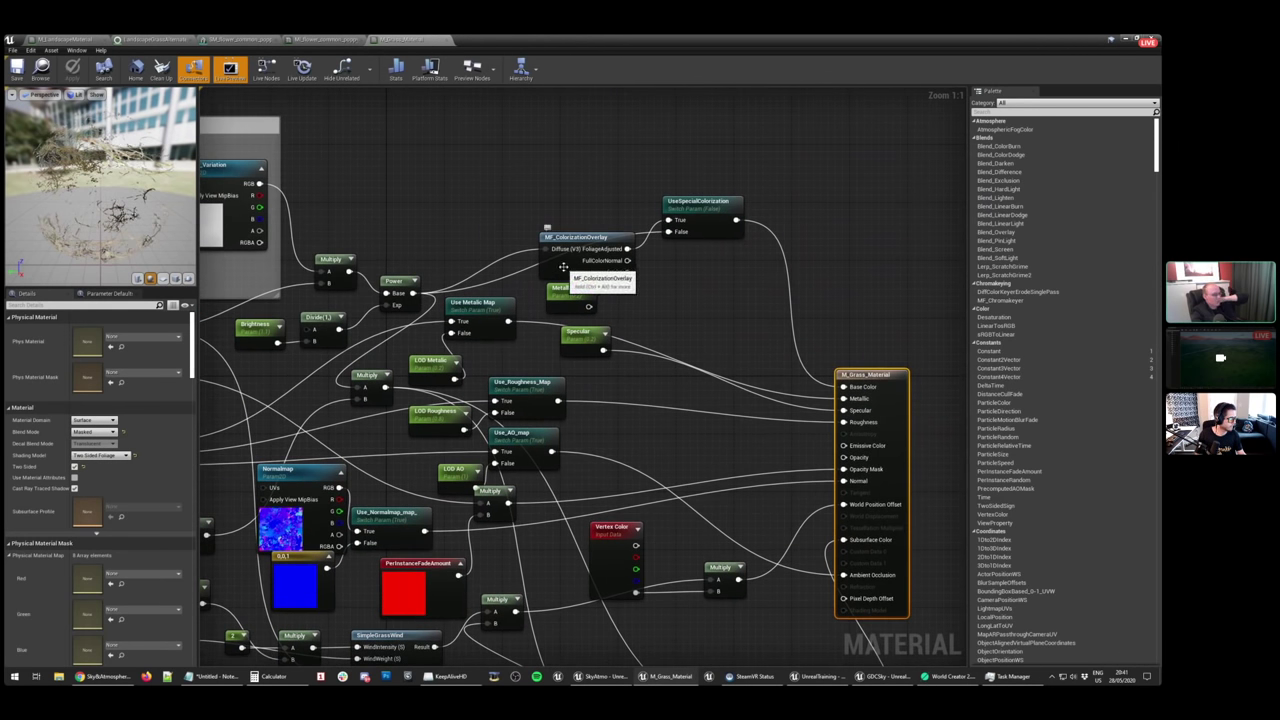
pyautogui.doubleClick(566, 269)
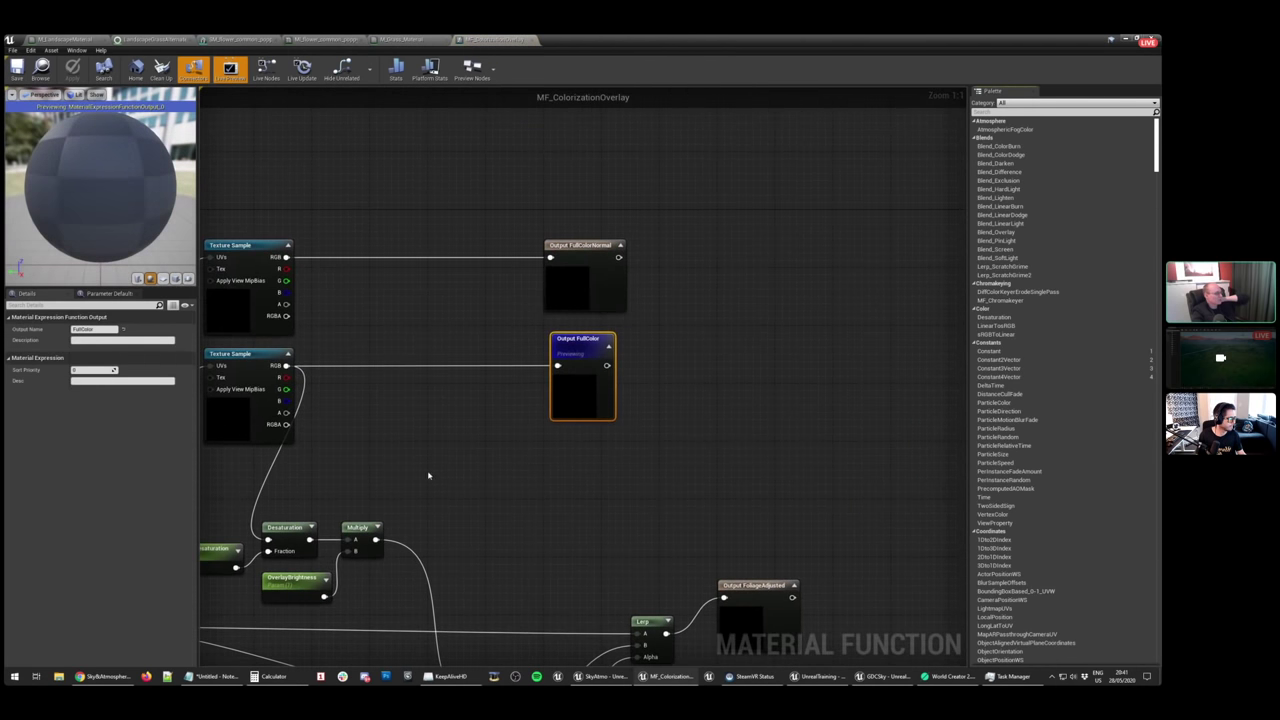
# Inspect the Texture Sample feeding the FullColor output, view its colormap texture, and close the texture
pyautogui.moveTo(428, 477); pyautogui.dragTo(806, 354, button='right')
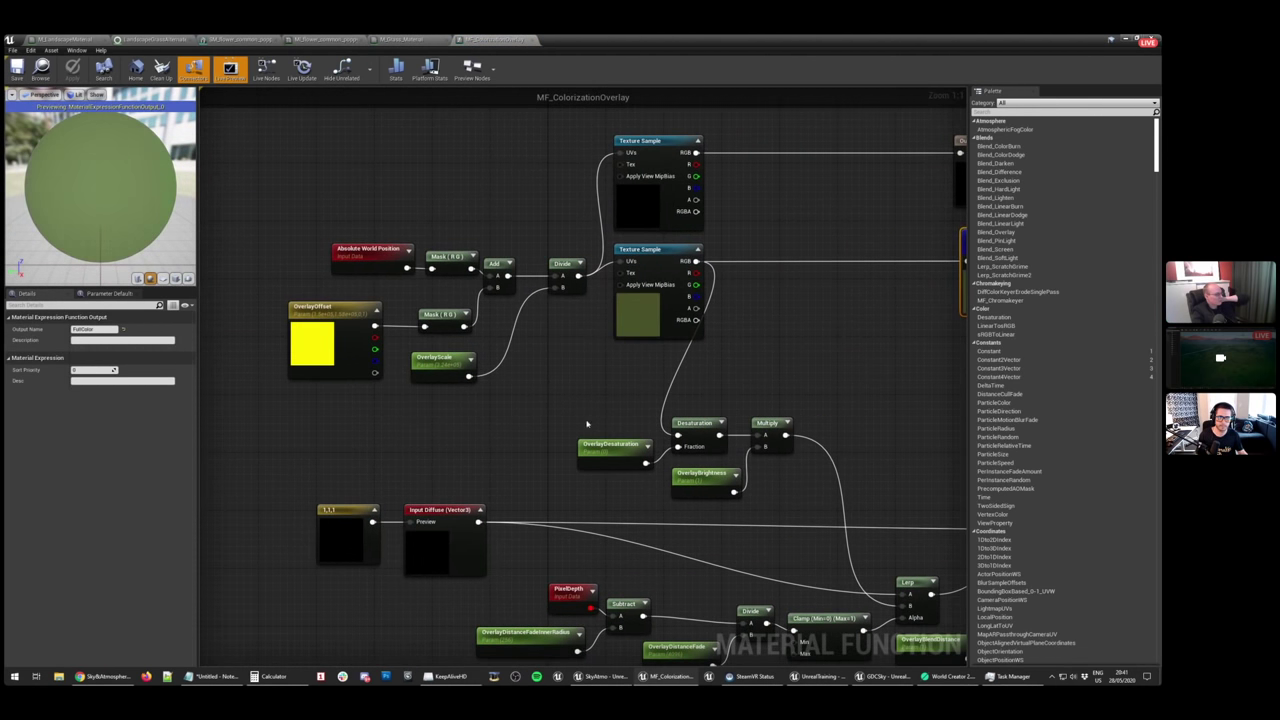
pyautogui.click(633, 319)
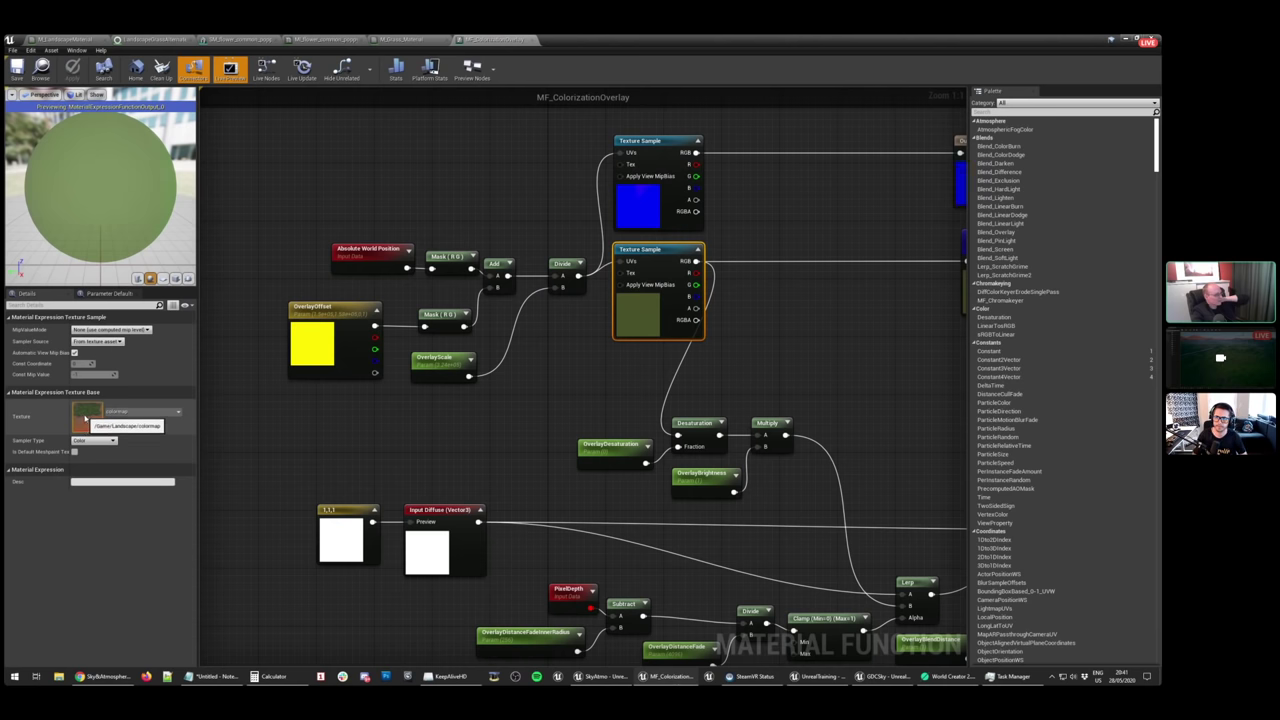
pyautogui.doubleClick(112, 423)
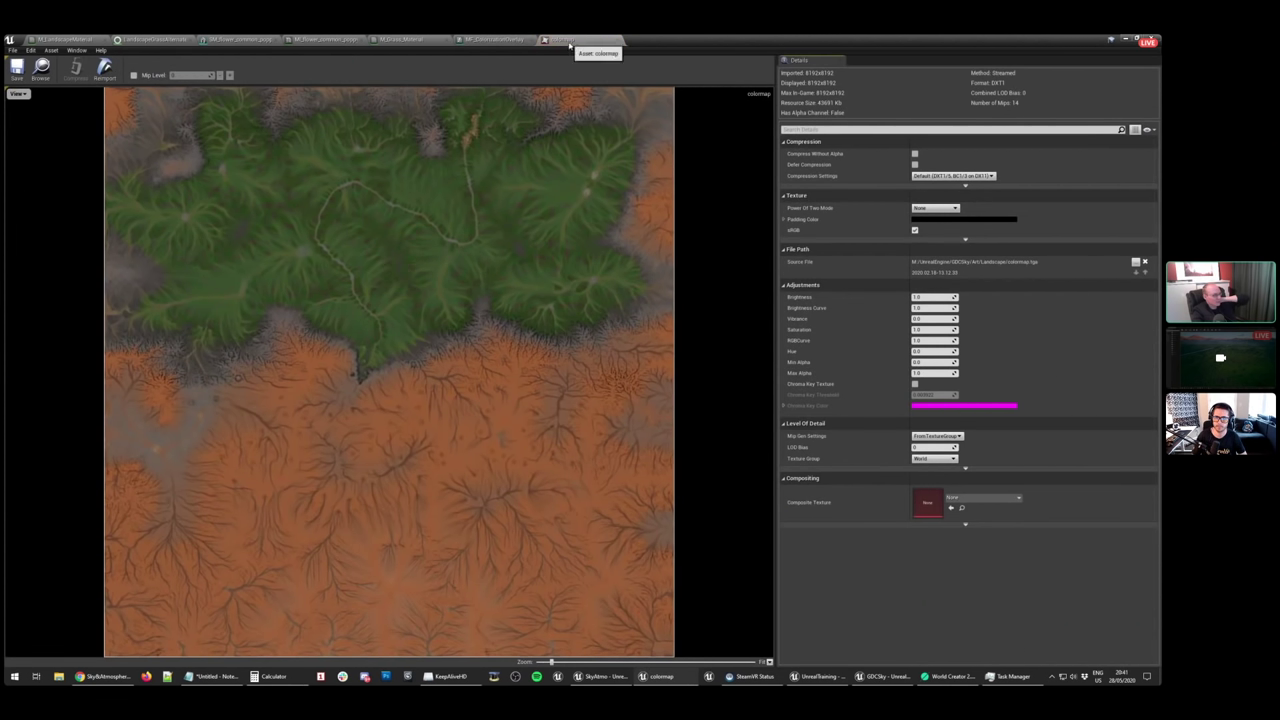
pyautogui.click(569, 41)
# Examine the overlay function's normal texture sample and the PixelDepth distance fade nodes that drive the Lerp
pyautogui.moveTo(650, 218); pyautogui.dragTo(522, 252, button='right')
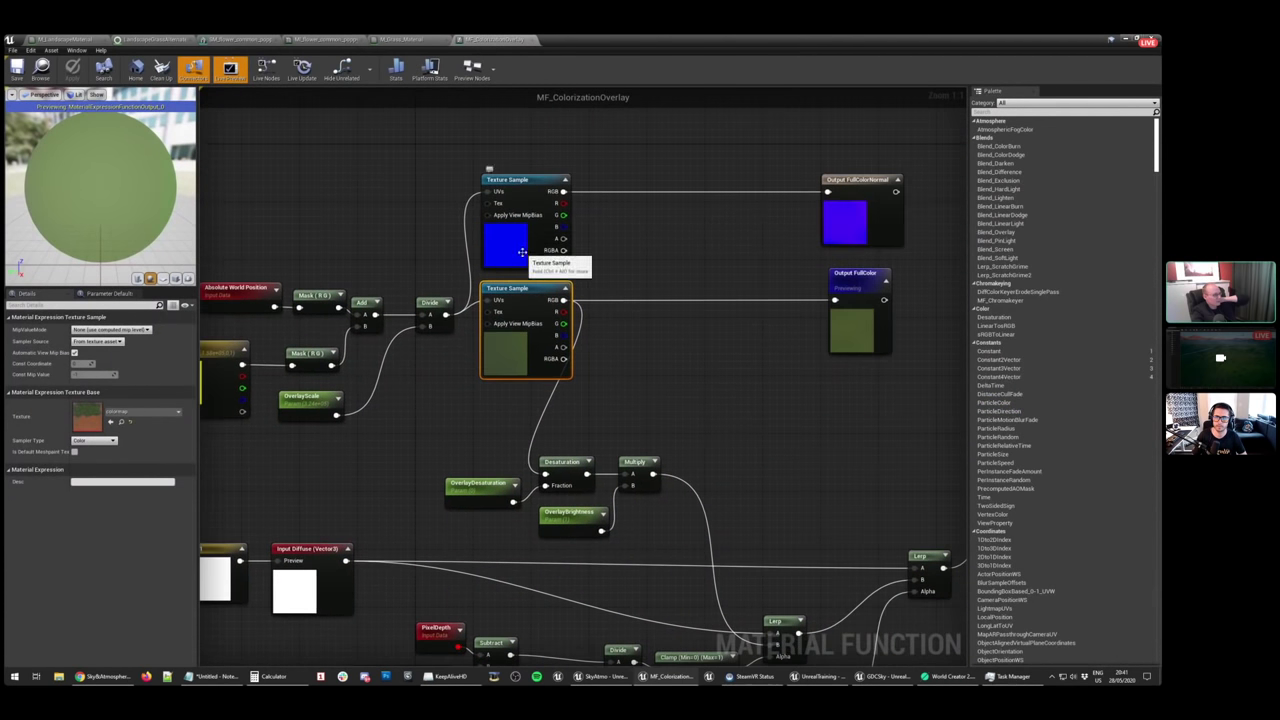
pyautogui.moveTo(641, 329); pyautogui.dragTo(707, 302, button='right')
pyautogui.moveTo(693, 391); pyautogui.dragTo(711, 208, button='right')
pyautogui.moveTo(481, 401); pyautogui.dragTo(652, 508)
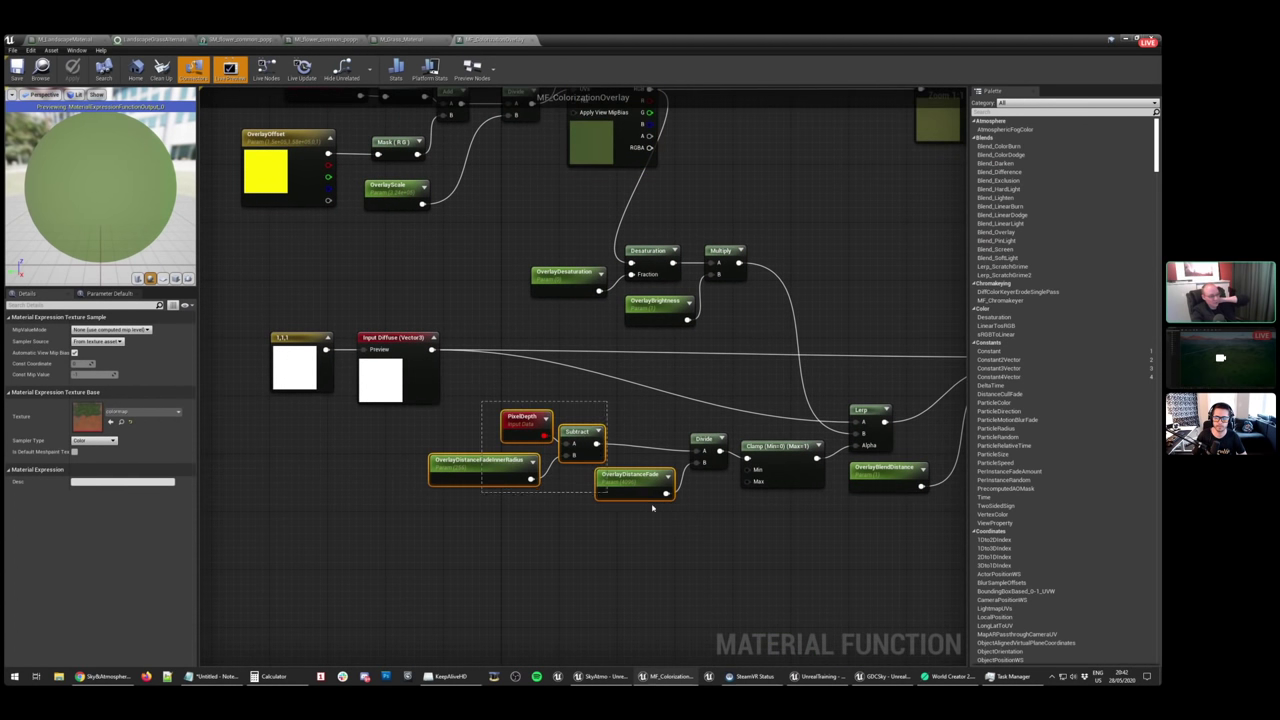
pyautogui.moveTo(749, 510); pyautogui.dragTo(851, 506)
pyautogui.moveTo(851, 506); pyautogui.dragTo(703, 608, button='right')
pyautogui.moveTo(624, 376); pyautogui.dragTo(724, 426, button='right')
# Inspect the color texture sample and the OverlayBrightness, OverlayDesaturation, OverlayScale and OverlayOffset nodes that adjust it
pyautogui.click(572, 300)
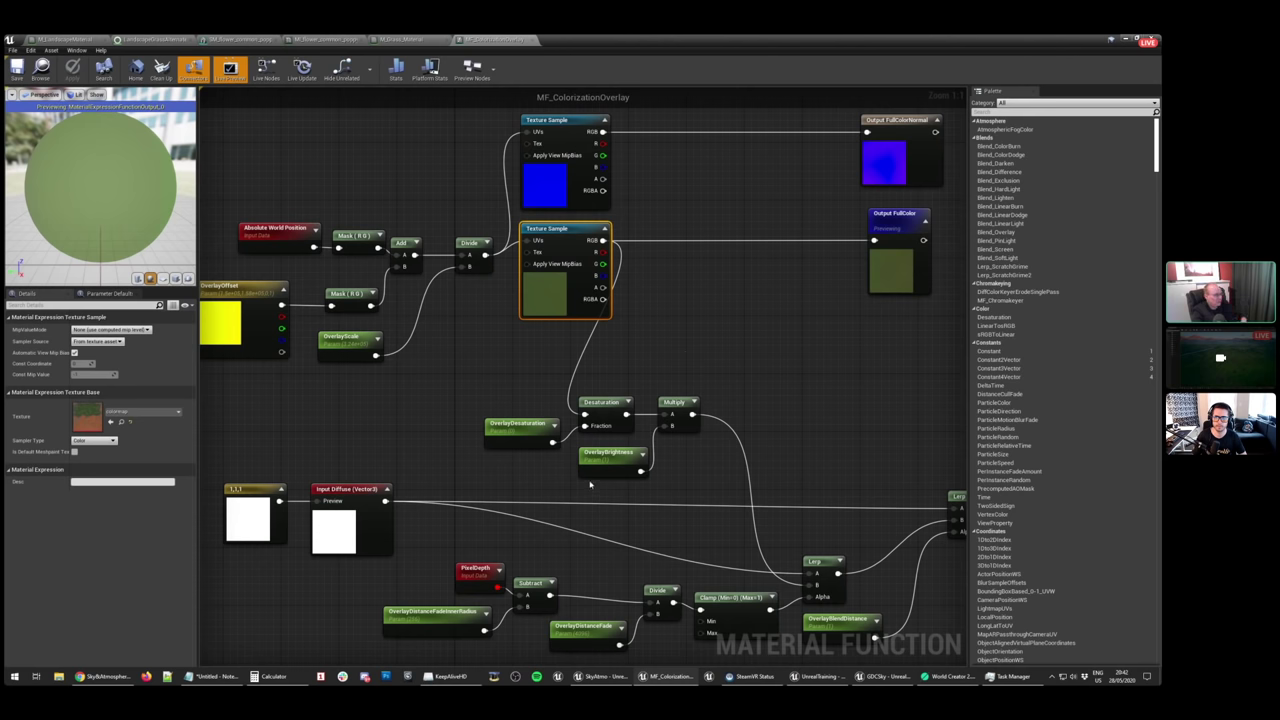
pyautogui.click(600, 455)
pyautogui.click(516, 430)
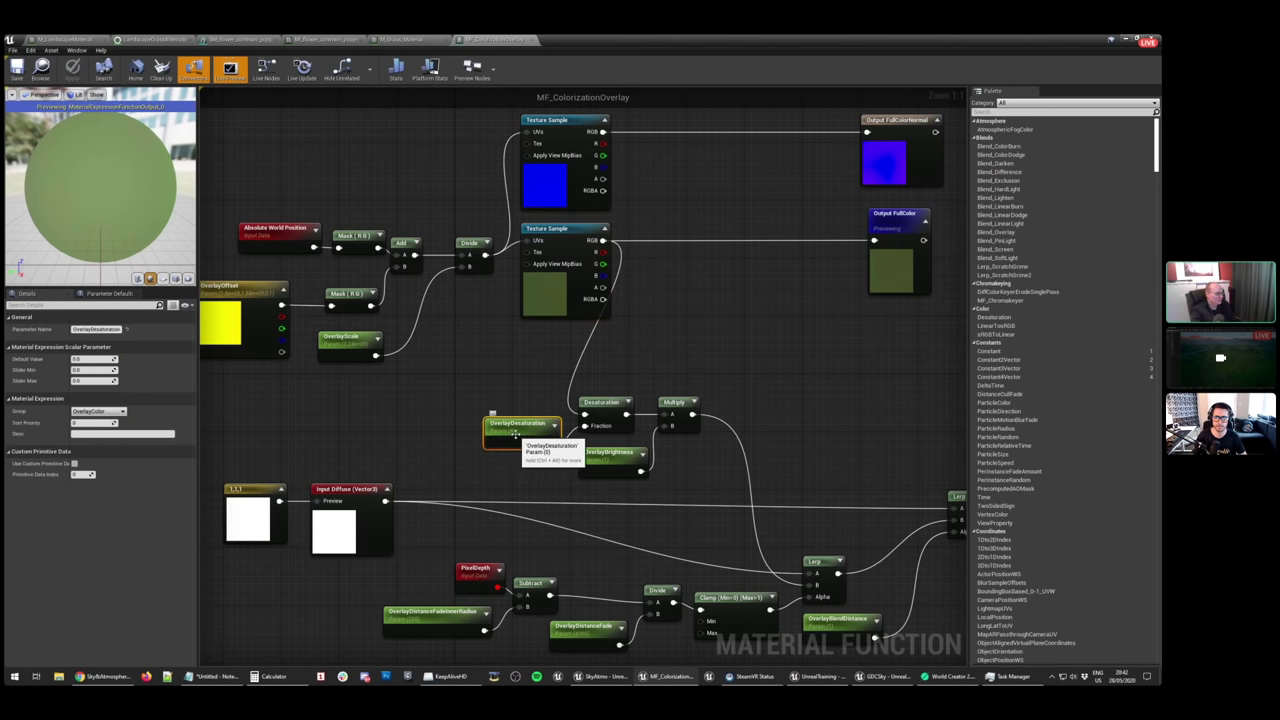
pyautogui.click(476, 348)
pyautogui.moveTo(433, 351); pyautogui.dragTo(496, 363, button='right')
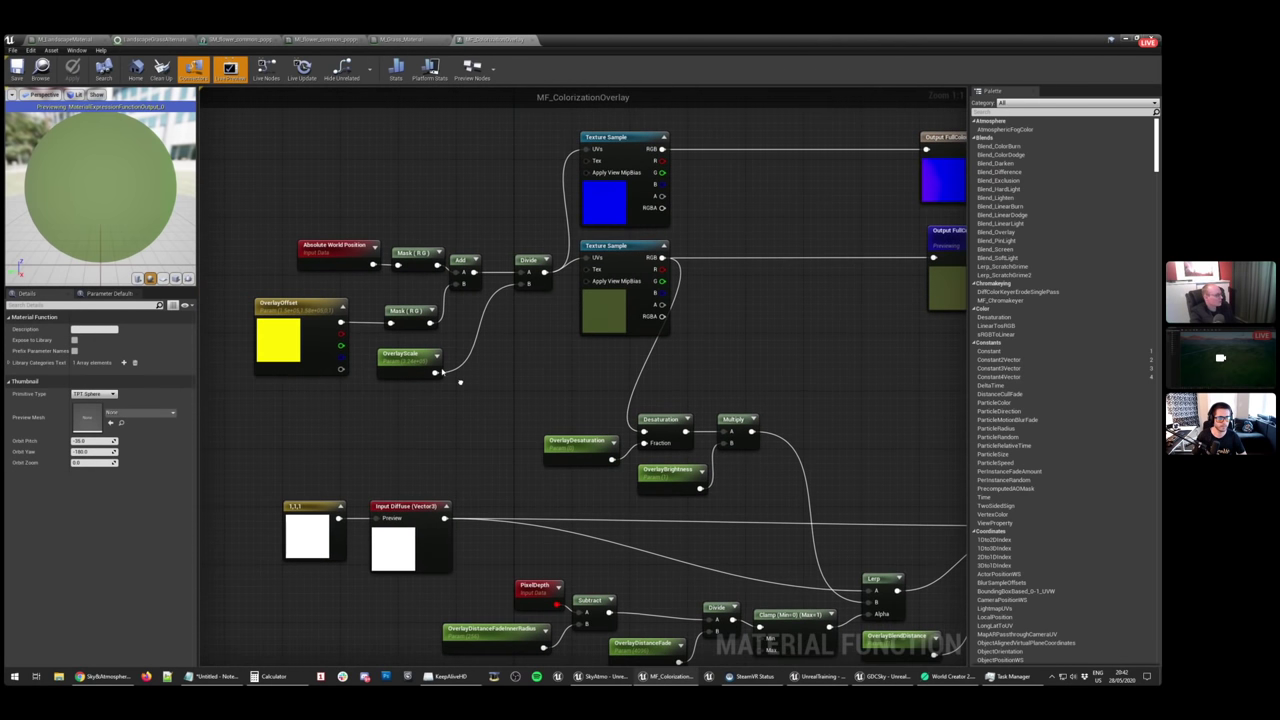
pyautogui.click(310, 330)
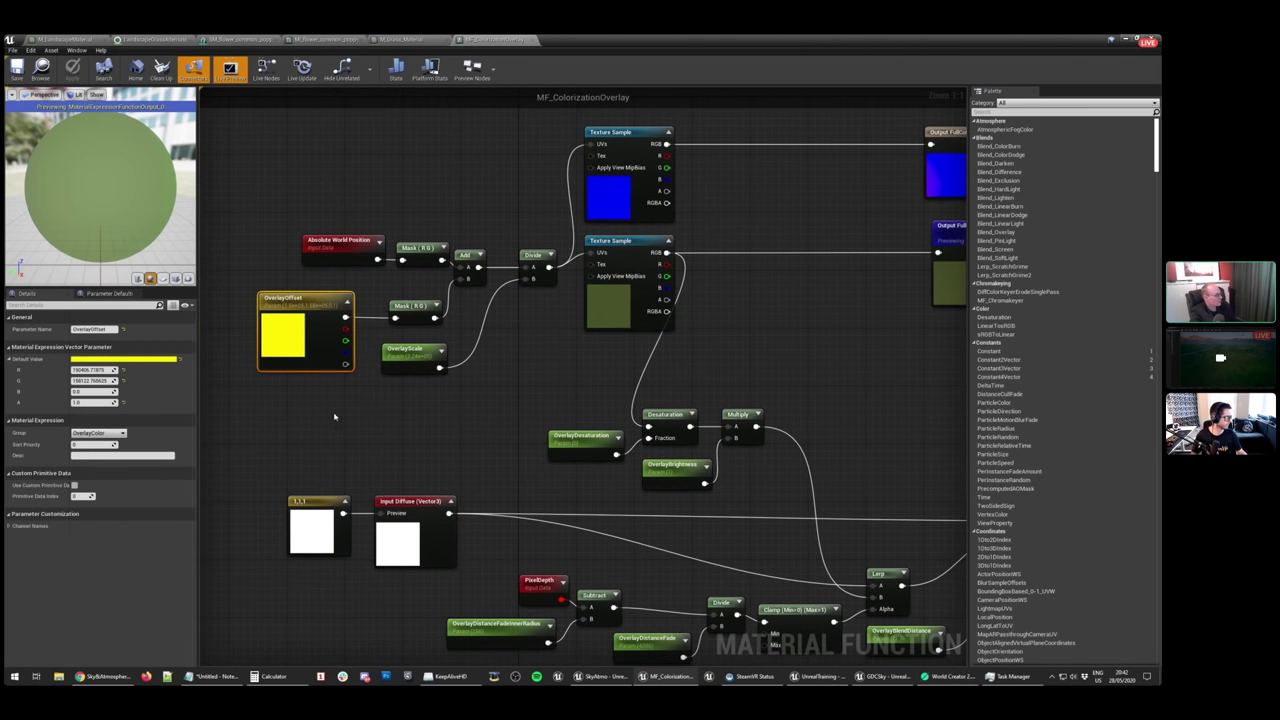
pyautogui.click(604, 297)
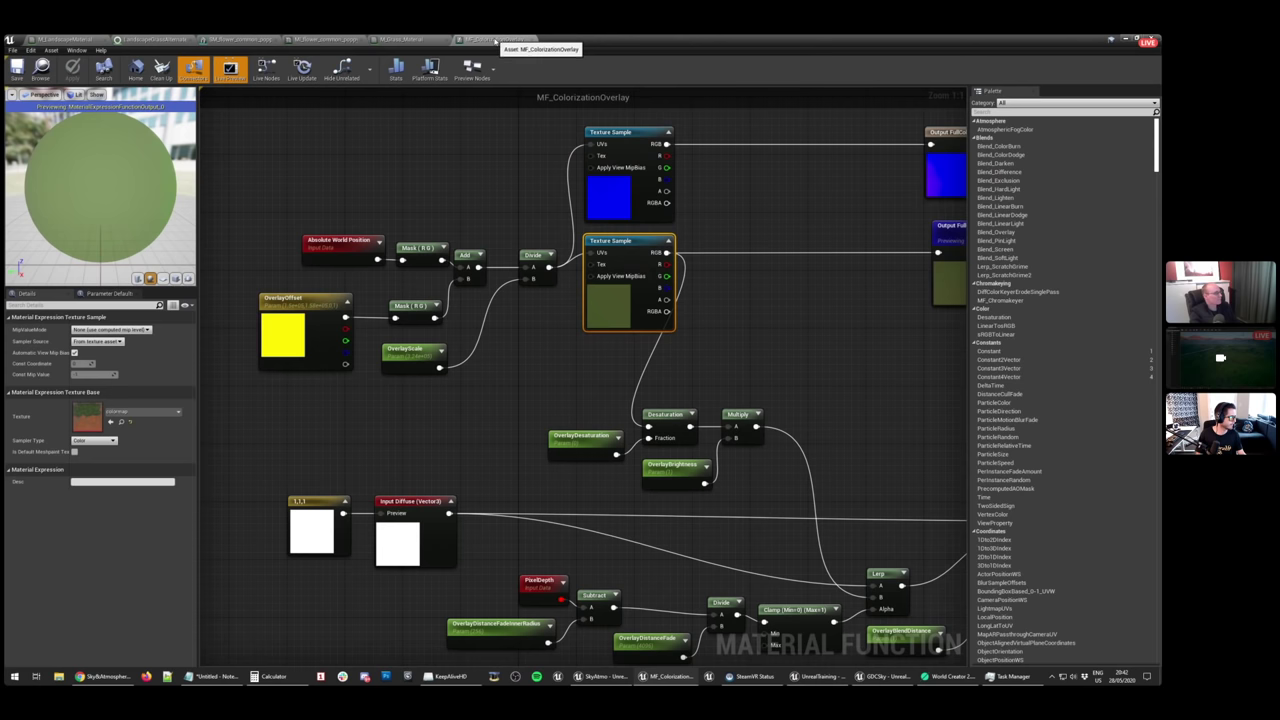
# Close all the open asset editors and fly from the flower meadow to a high view of the misty valley and rocky cliffs
pyautogui.middleClick(462, 40)
pyautogui.middleClick(418, 40)
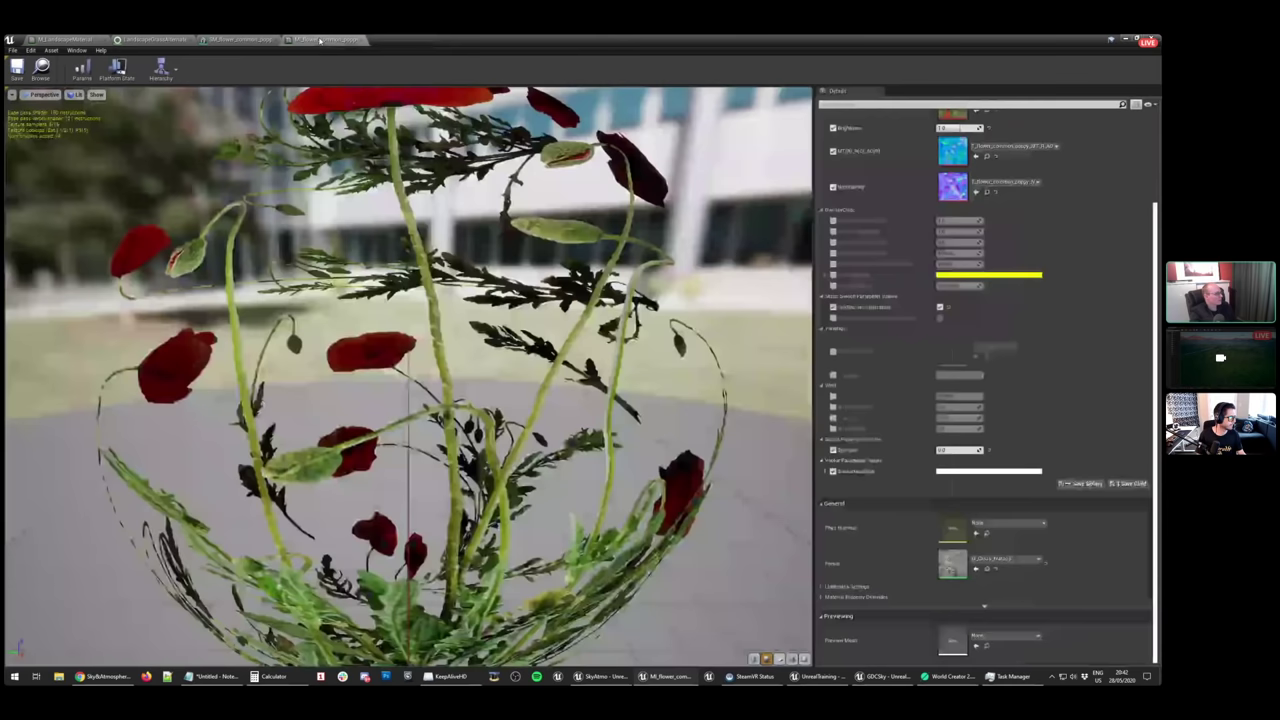
pyautogui.middleClick(326, 40)
pyautogui.click(251, 40)
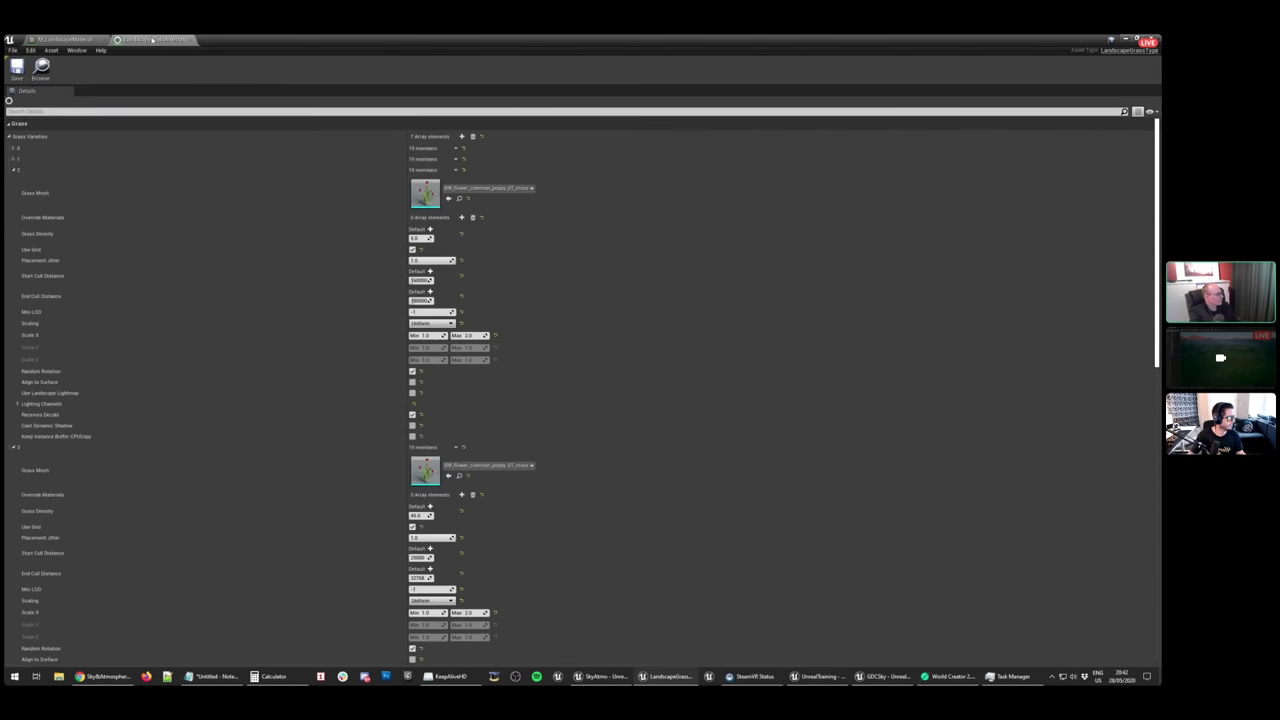
pyautogui.click(188, 40)
pyautogui.click(73, 40)
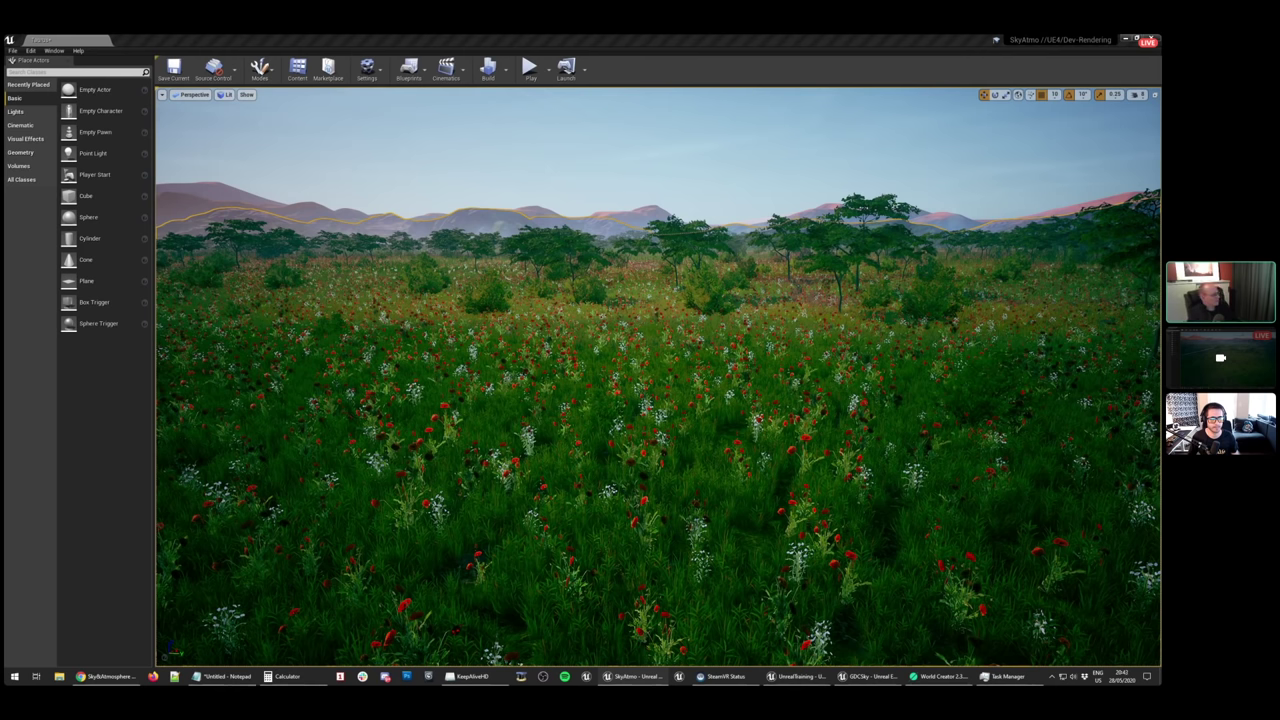
pyautogui.moveTo(658, 376); pyautogui.dragTo(830, 376, button='right')
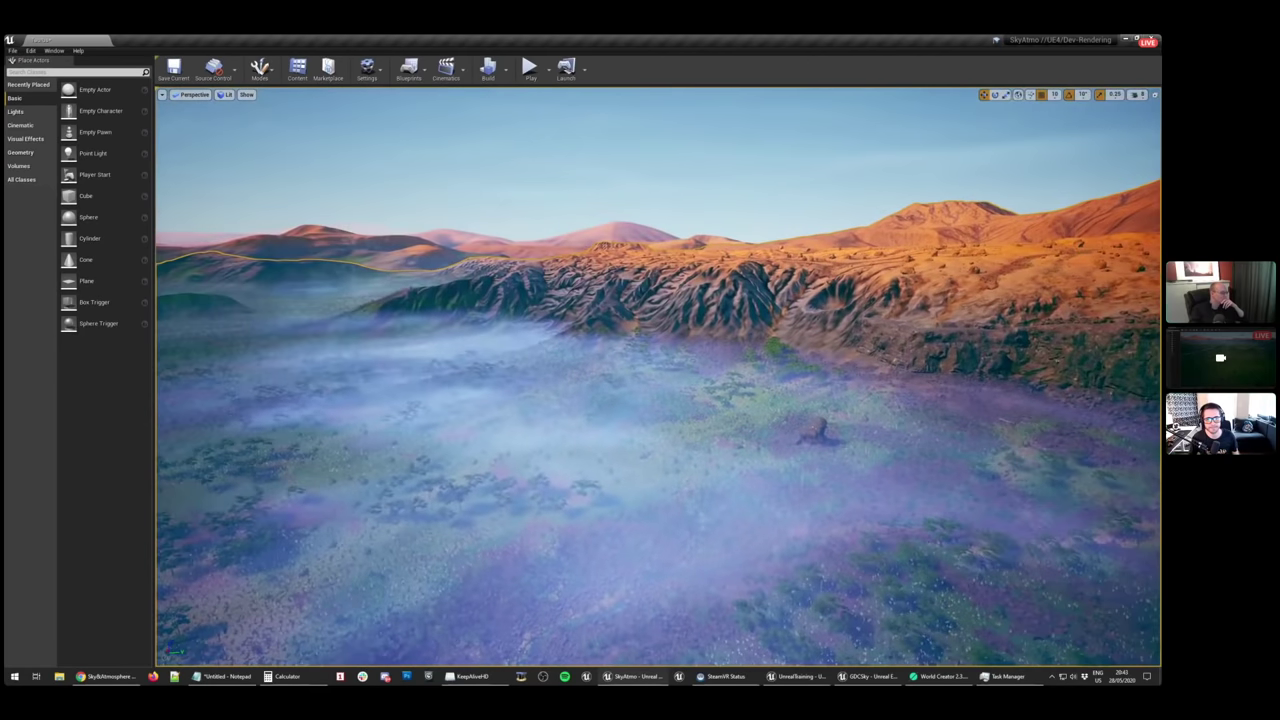
# Open the World Settings and expand the Lightmass Settings and the advanced Lightmass options
pyautogui.click(367, 70)
pyautogui.click(386, 95)
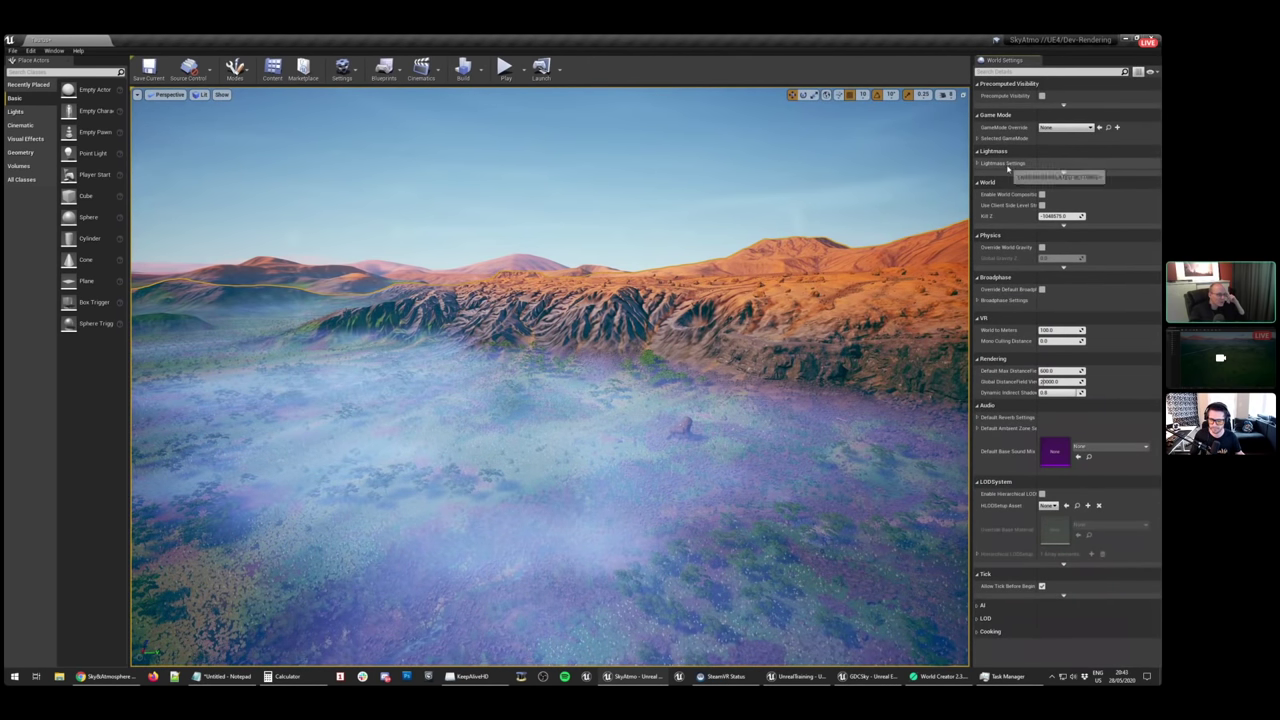
pyautogui.click(1003, 163)
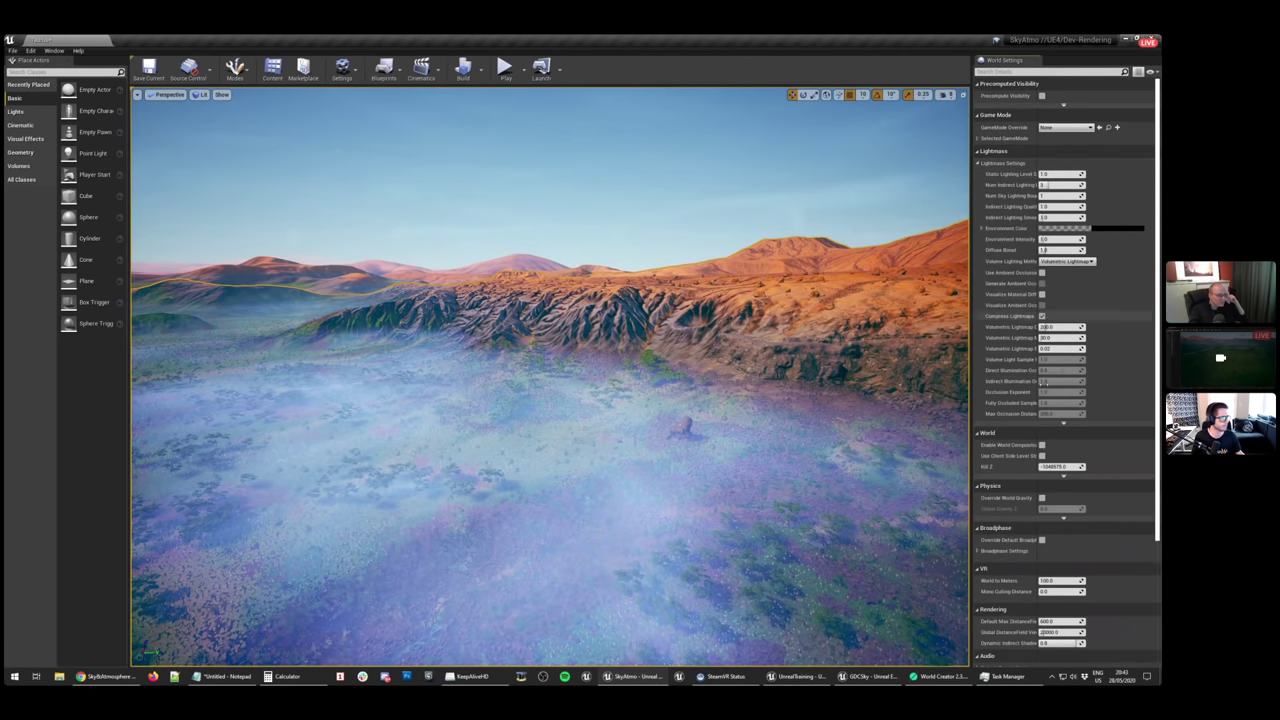
pyautogui.click(1063, 423)
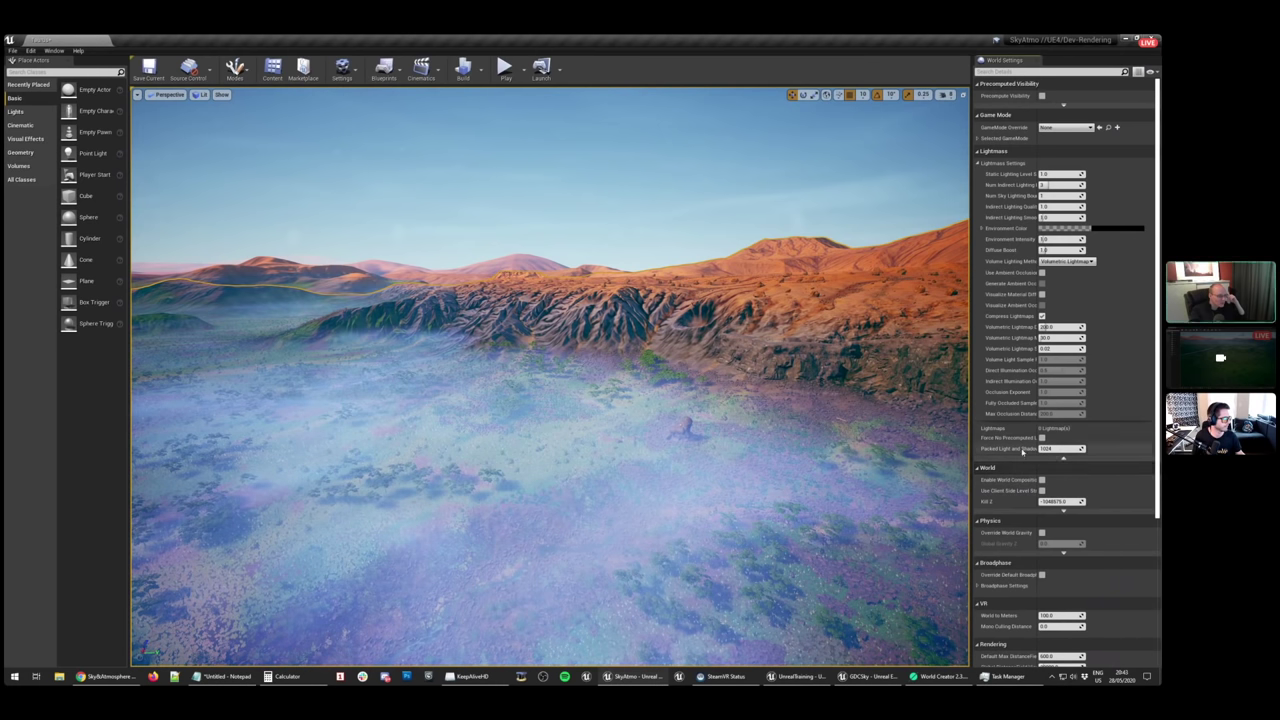
# Collapse the Lightmass settings and close World Settings to widen the viewport
pyautogui.click(979, 161)
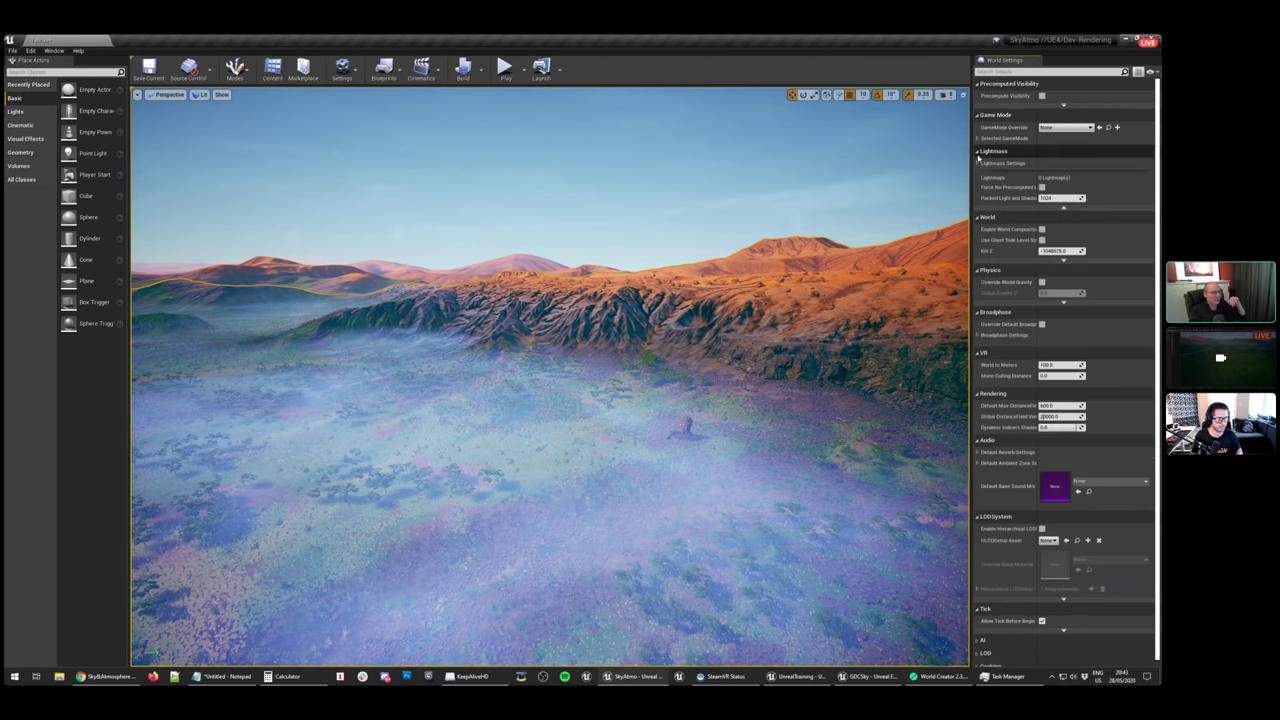
pyautogui.click(978, 152)
pyautogui.click(1036, 61)
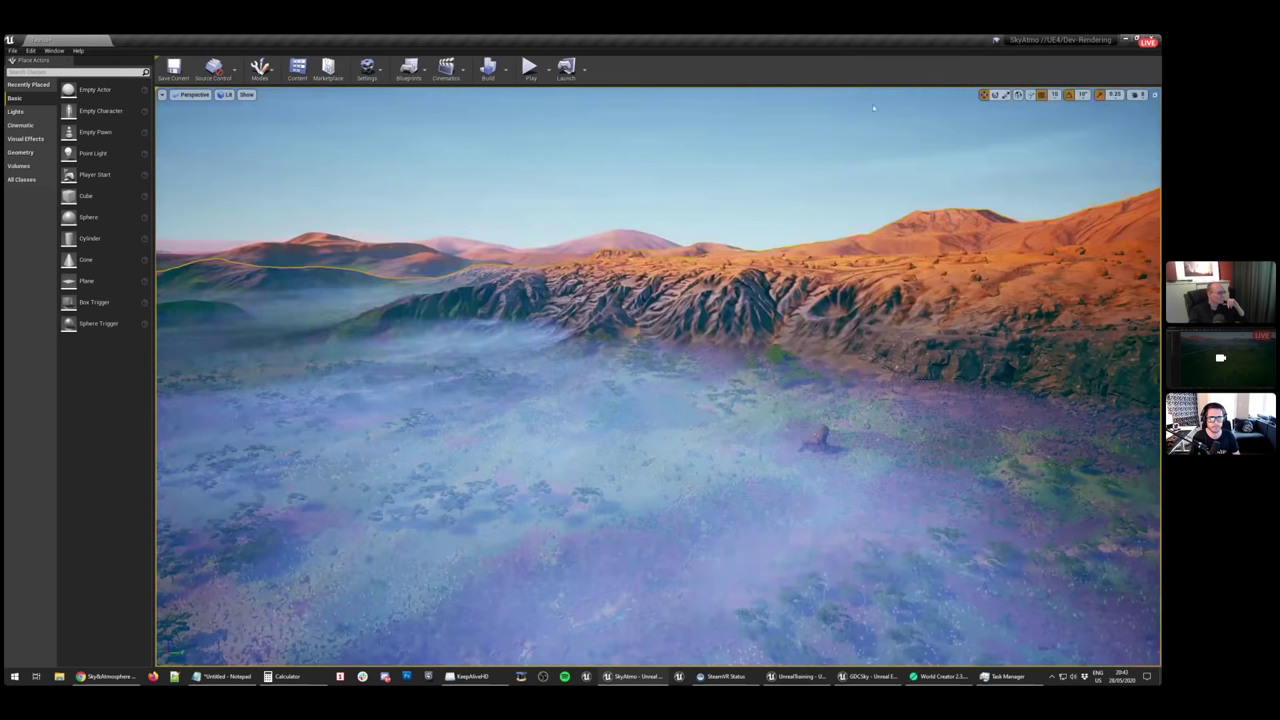
# Rotate the atmosphere sun light interactively over the valley, sweeping it through higher, sunset and low-sun positions to compare the fog and sky
pyautogui.moveTo(657, 376); pyautogui.dragTo(457, 356, button='right')
pyautogui.moveTo(774, 312); pyautogui.dragTo(774, 312, button='right')
pyautogui.hotkey('ctrl', 'l')
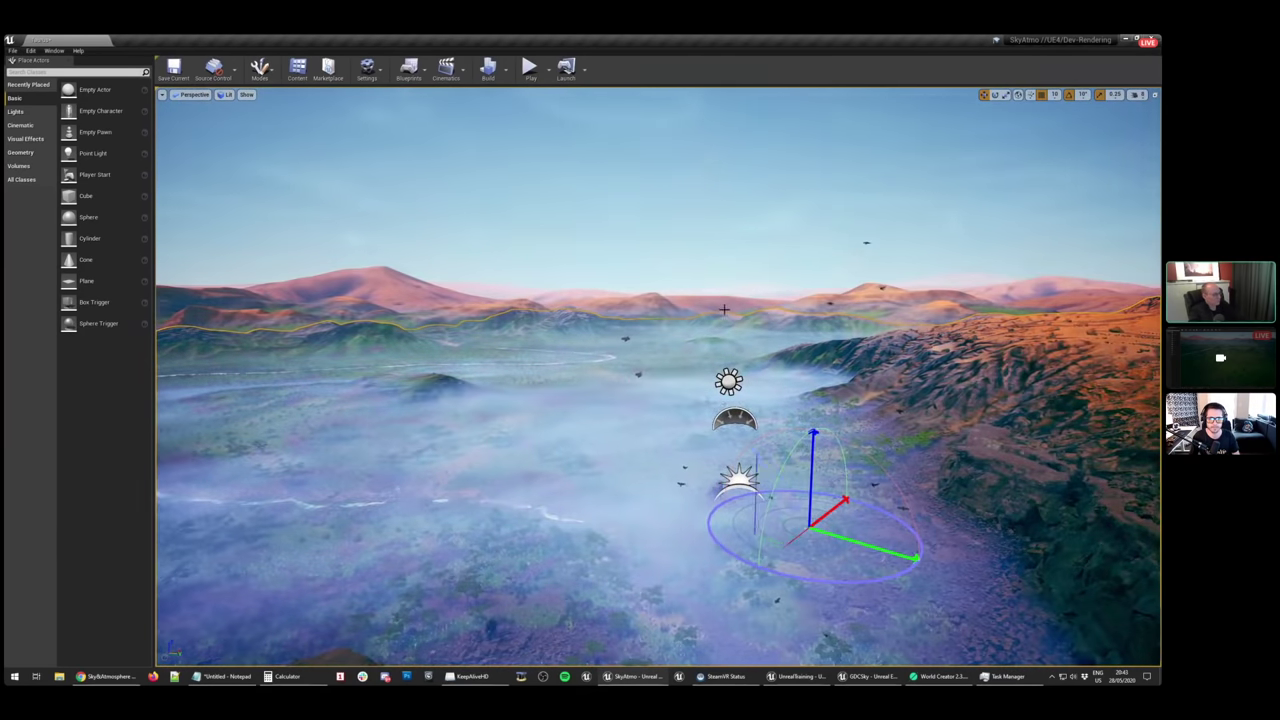
pyautogui.hotkey('ctrl', 'l')
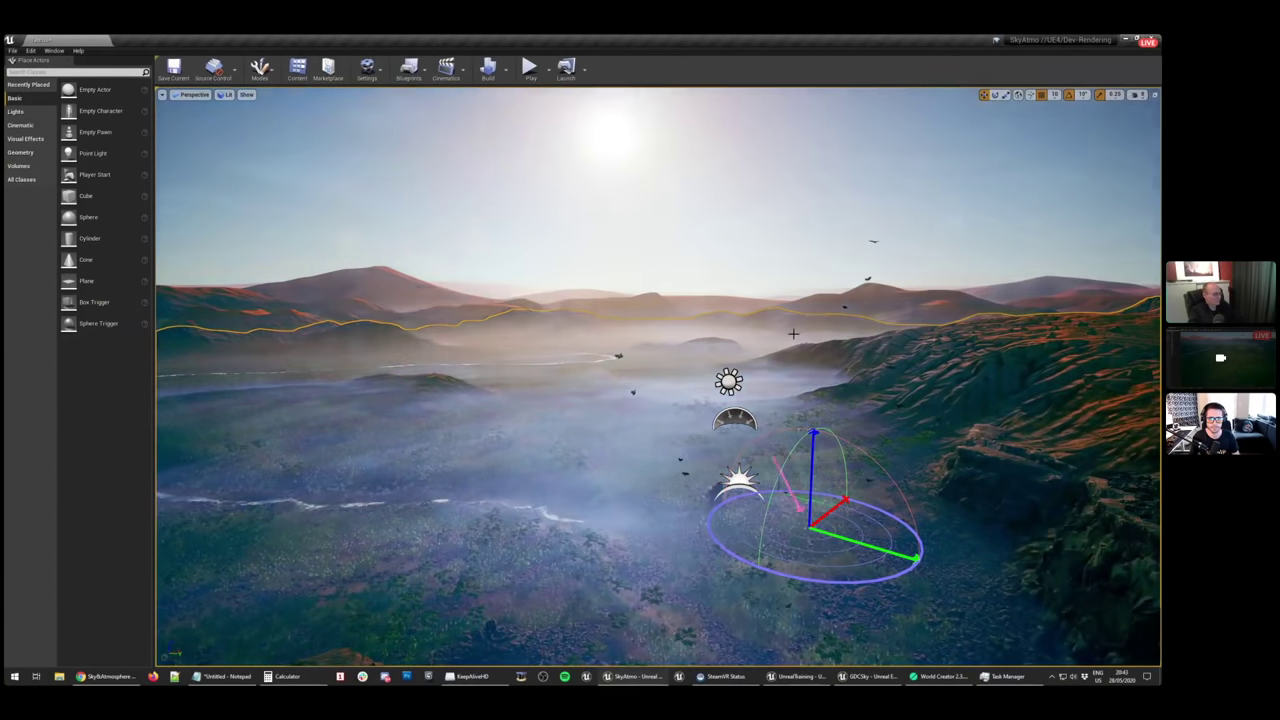
pyautogui.hotkey('ctrl', 'l')
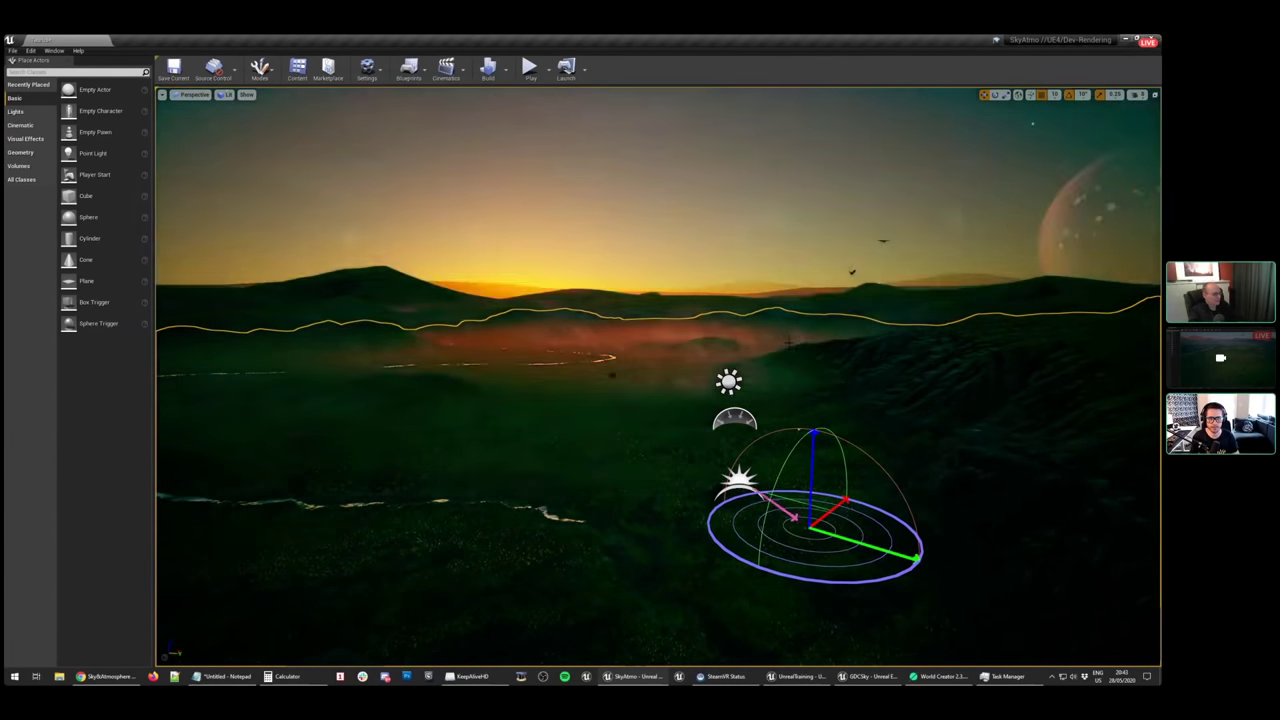
pyautogui.hotkey('ctrl', 'l')
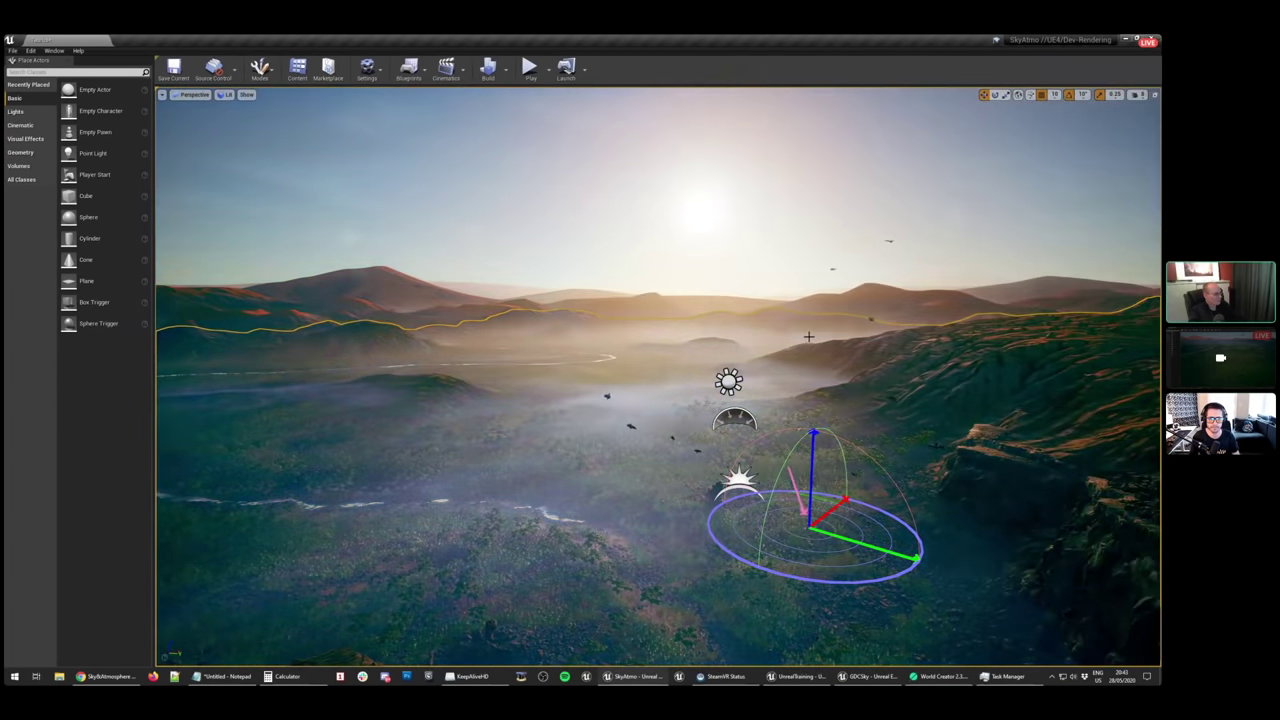
pyautogui.moveTo(794, 350)
pyautogui.keyDown('ctrl'); pyautogui.mouseDown(button='right')
pyautogui.moveTo(774, 335)
pyautogui.moveTo(791, 347)
pyautogui.mouseUp(button='right'); pyautogui.keyUp('ctrl')
pyautogui.hotkey('ctrl', 'l')
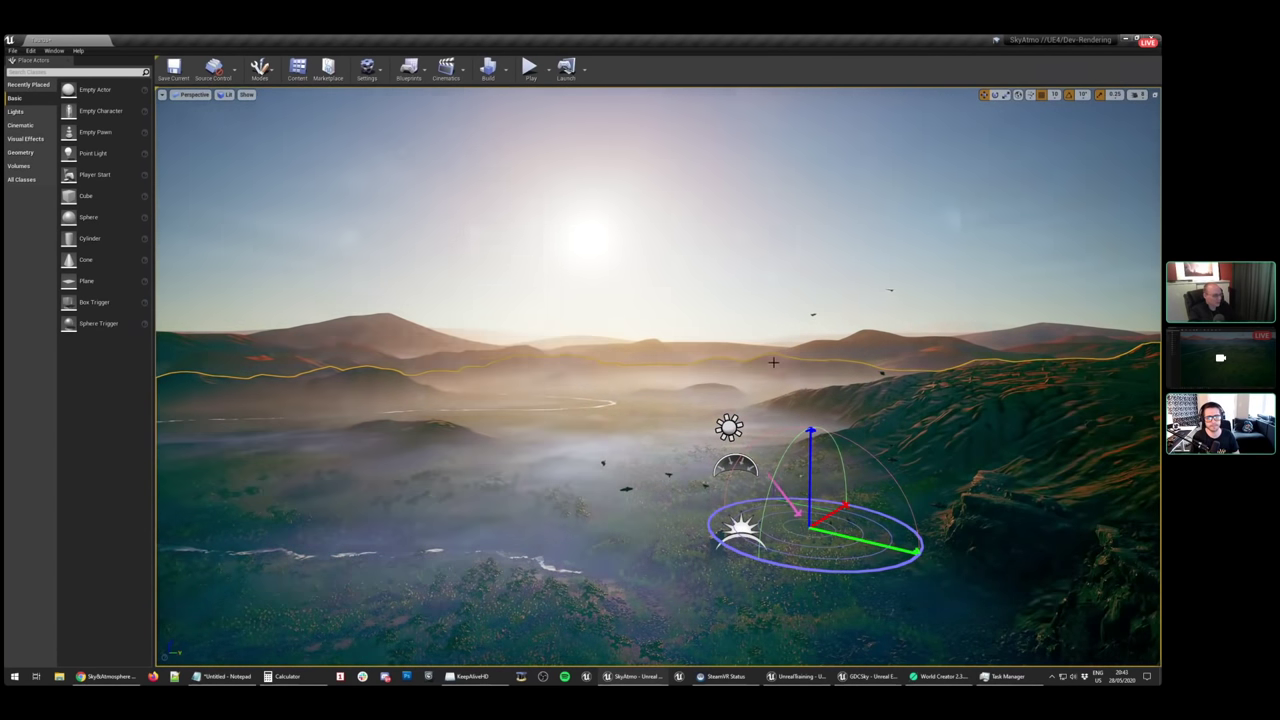
pyautogui.hotkey('ctrl', 'l')
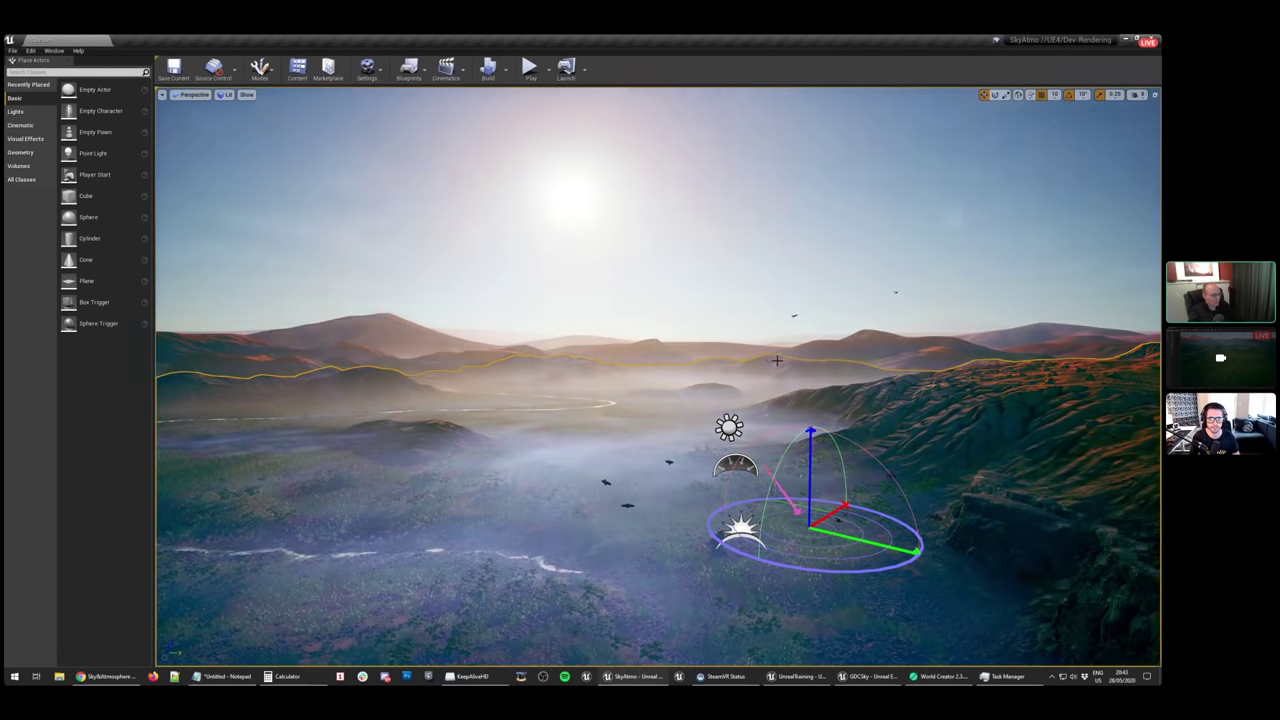
pyautogui.hotkey('ctrl', 'l')
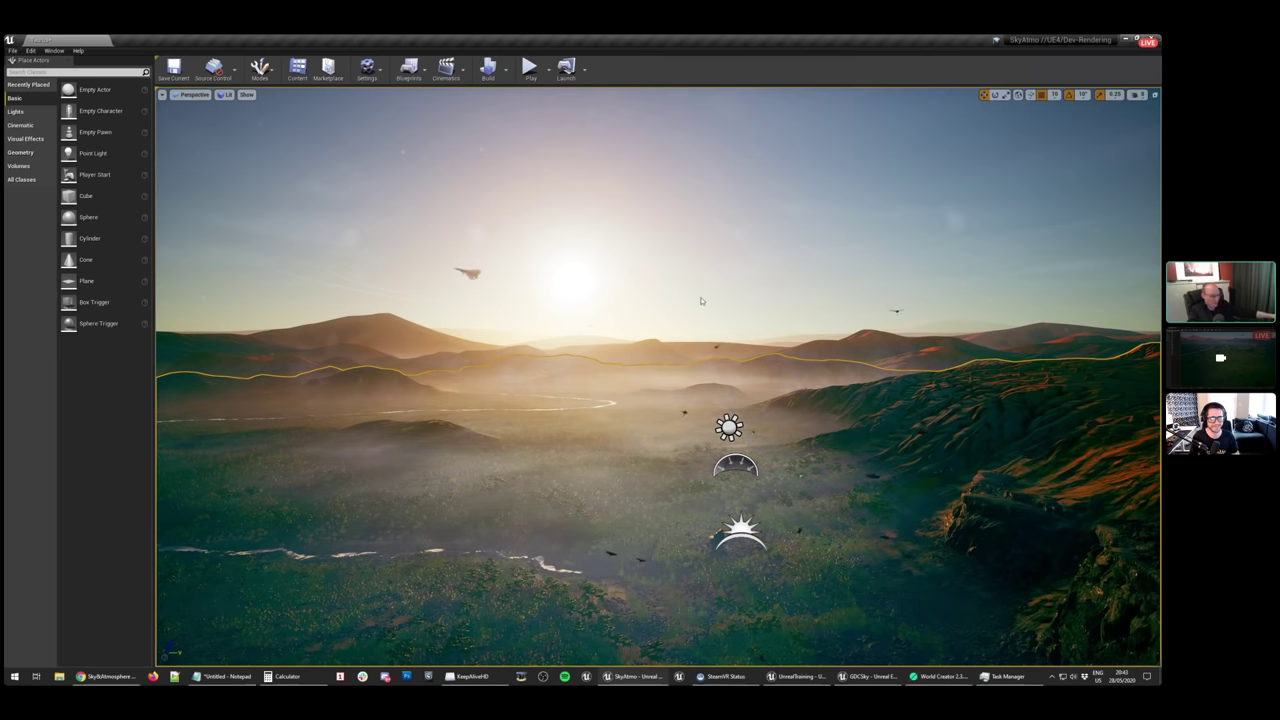
# Face the rocky cliff, adjust the sun direction on it and move in close to inspect its lighting
pyautogui.moveTo(728, 390); pyautogui.dragTo(400, 390, button='right')
pyautogui.hotkey('ctrl', 'l')
pyautogui.press('w')
pyautogui.press('w')
pyautogui.moveTo(640, 390); pyautogui.dragTo(610, 405, button='right')
pyautogui.press('w')
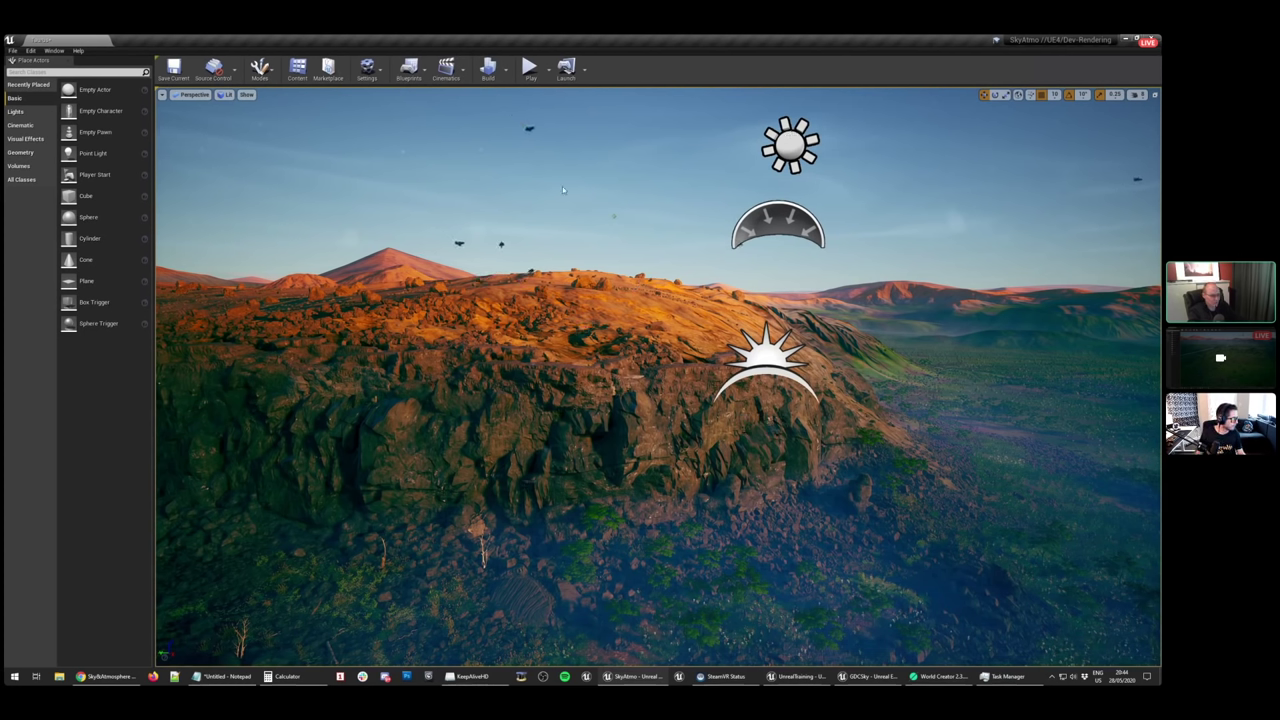
# Review the sun's DirectionalLightComponent properties, including its advanced light, shadow and light function settings, and close its details
pyautogui.click(784, 146)
pyautogui.moveTo(1160, 97); pyautogui.dragTo(960, 97)
pyautogui.click(827, 156)
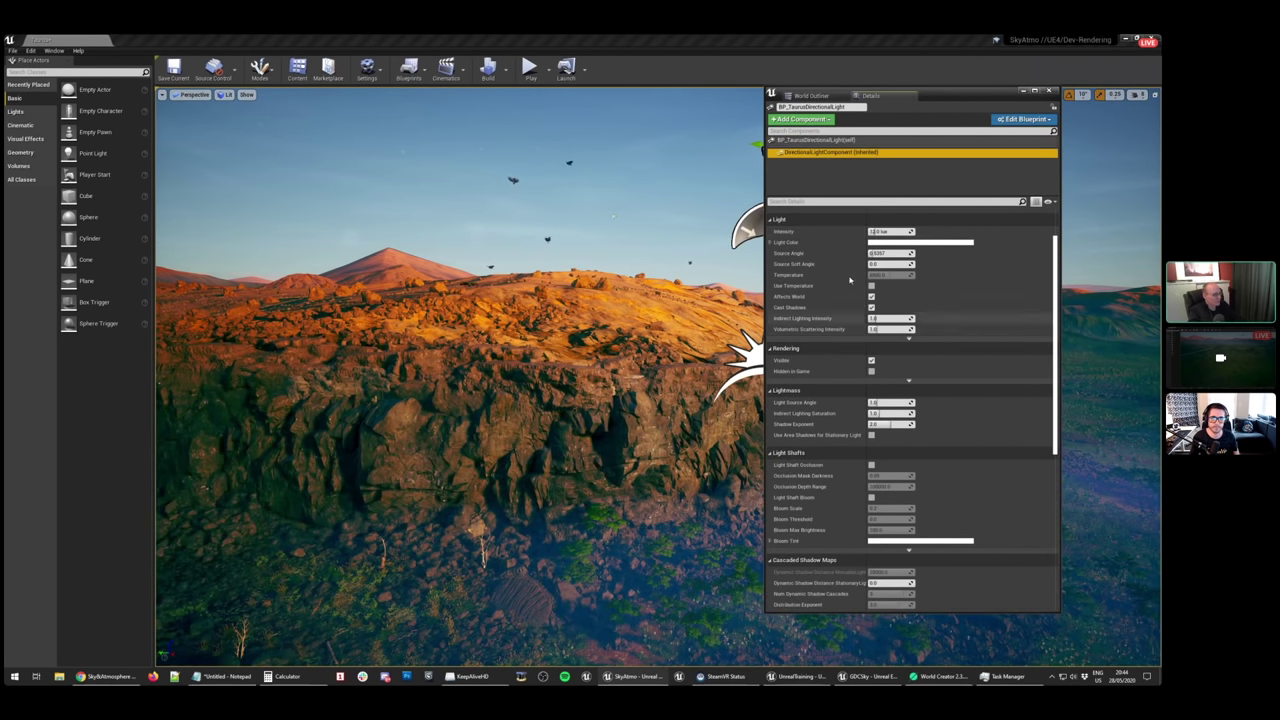
pyautogui.click(893, 341)
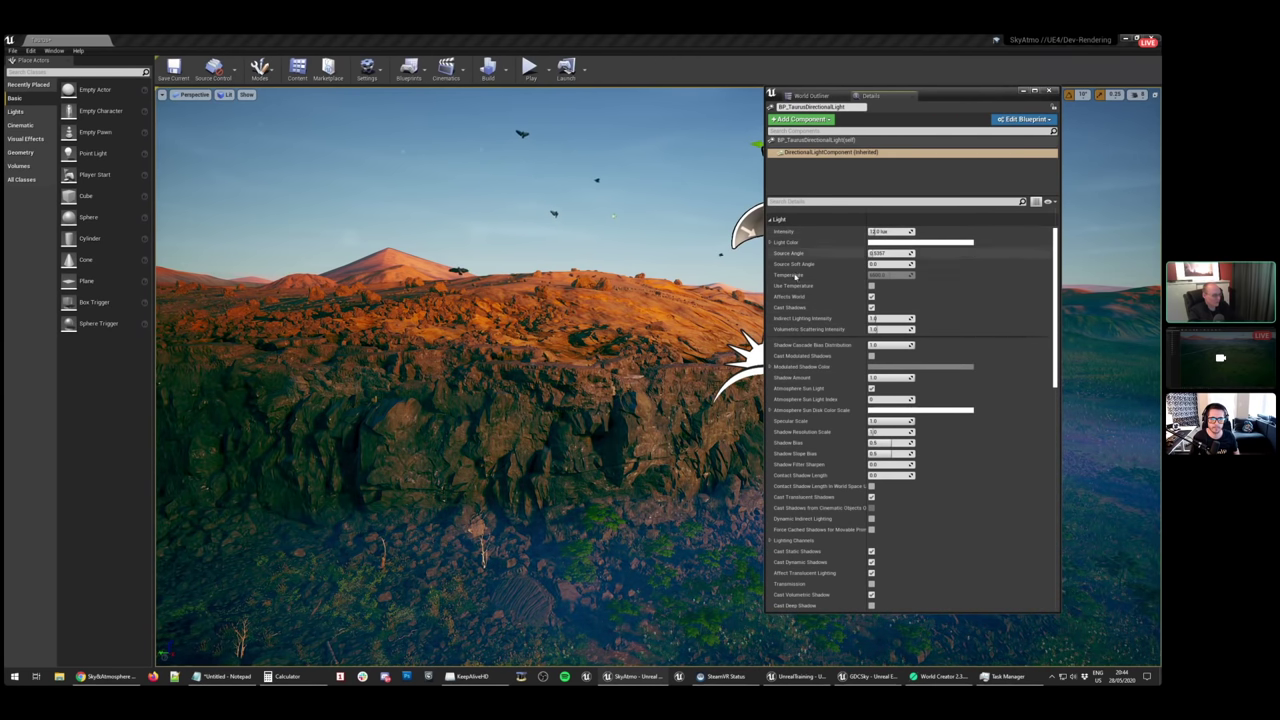
pyautogui.scroll(-4, 830, 280)
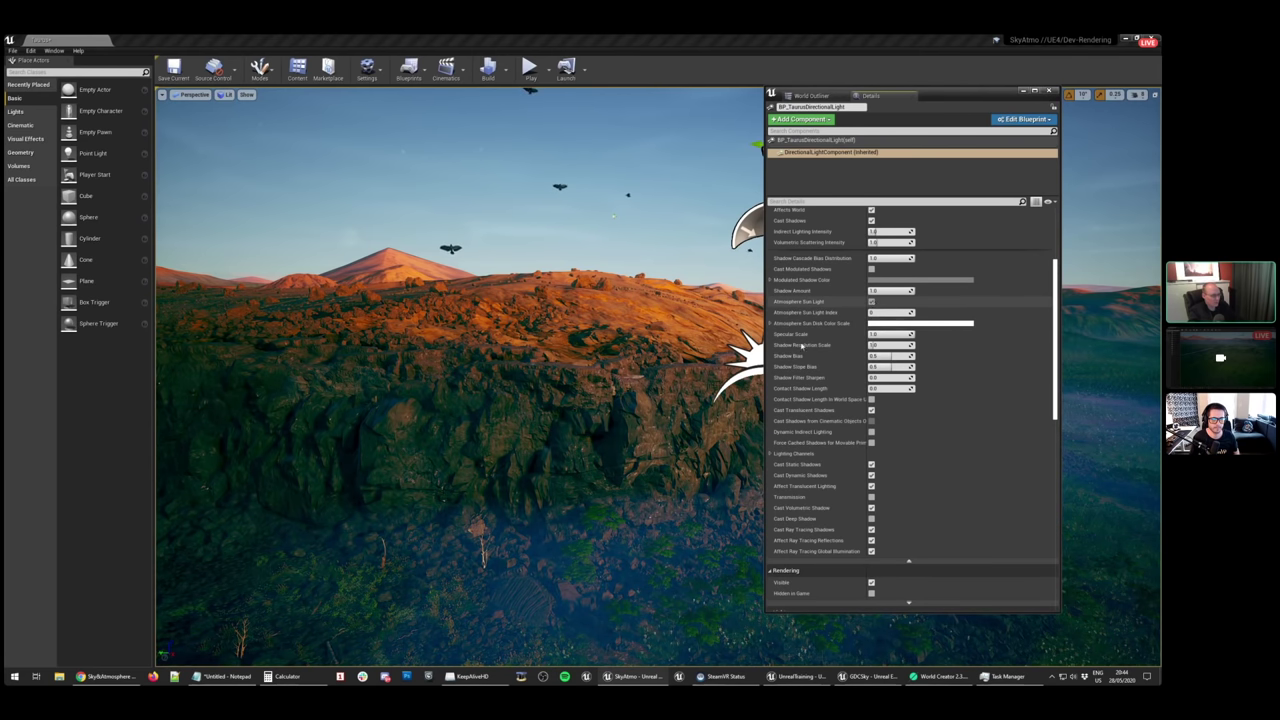
pyautogui.scroll(-12, 832, 434)
pyautogui.scroll(-6, 830, 432)
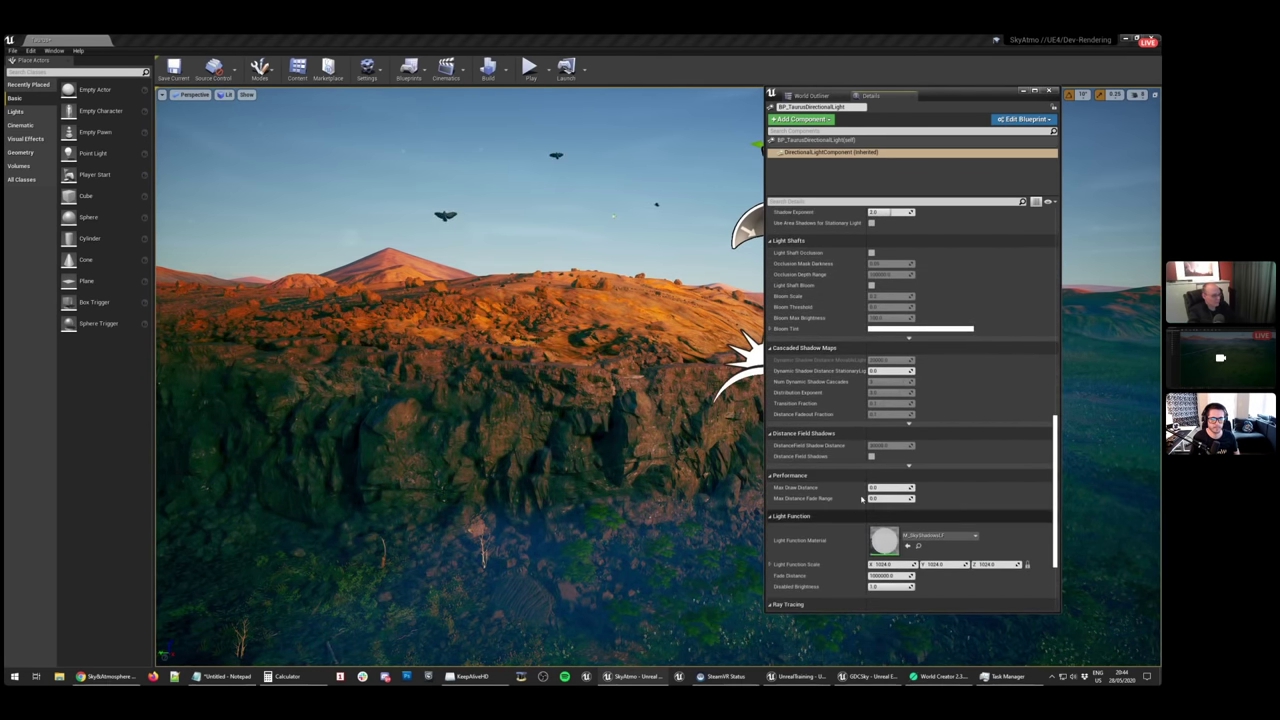
pyautogui.scroll(9, 860, 450)
pyautogui.scroll(10, 887, 467)
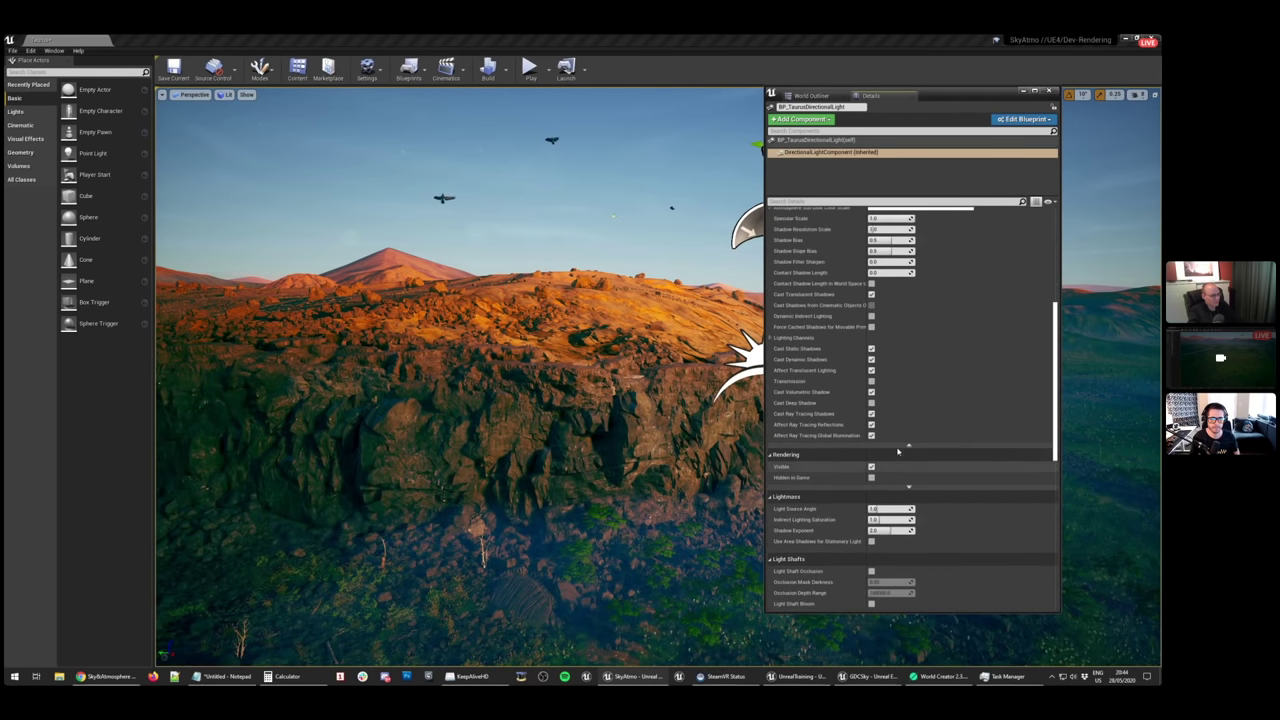
pyautogui.click(1049, 91)
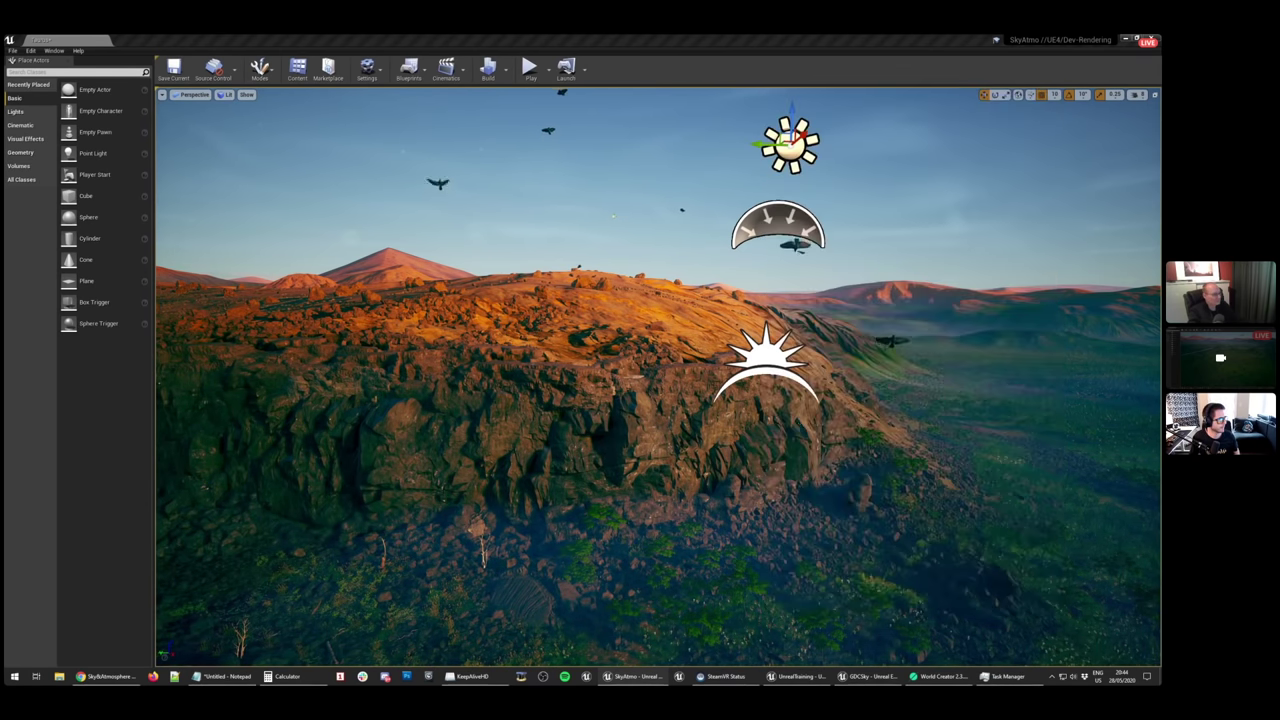
# Check the Foliage slide of the Google Slides presentation and return to the SkyAtmo project in Unreal Editor
pyautogui.moveTo(658, 376); pyautogui.dragTo(993, 360, button='right')
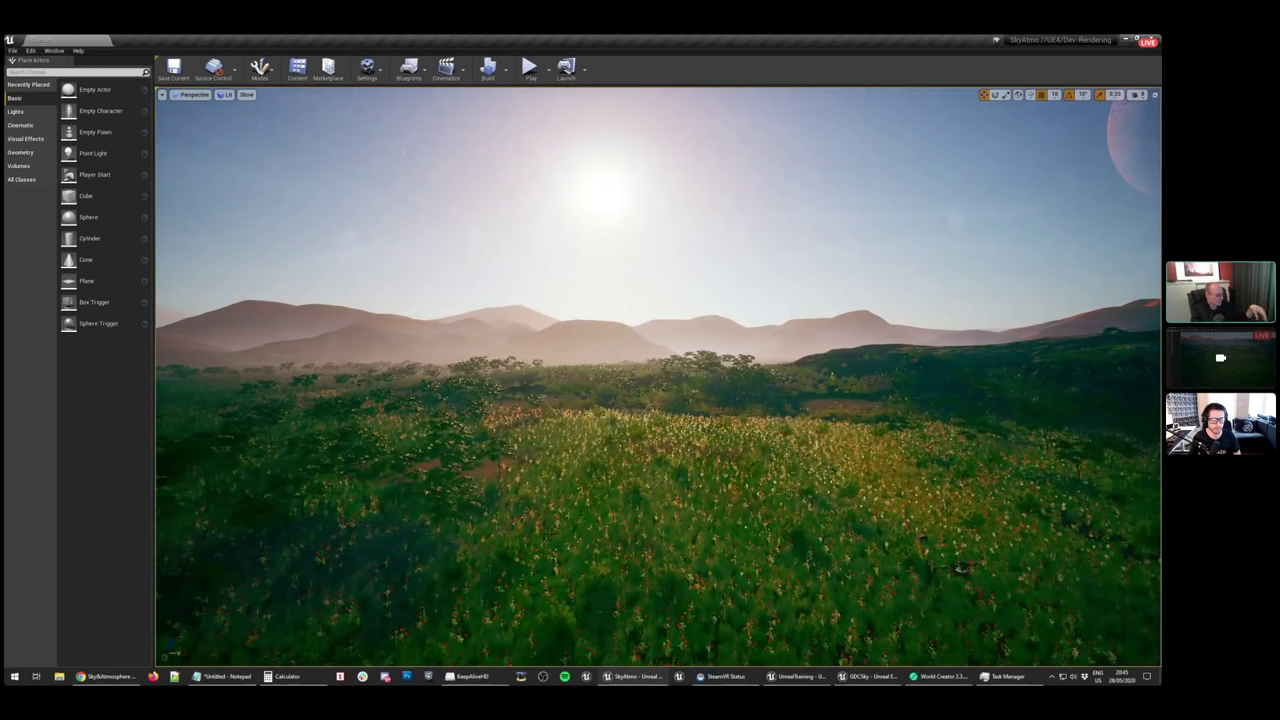
pyautogui.click(106, 676)
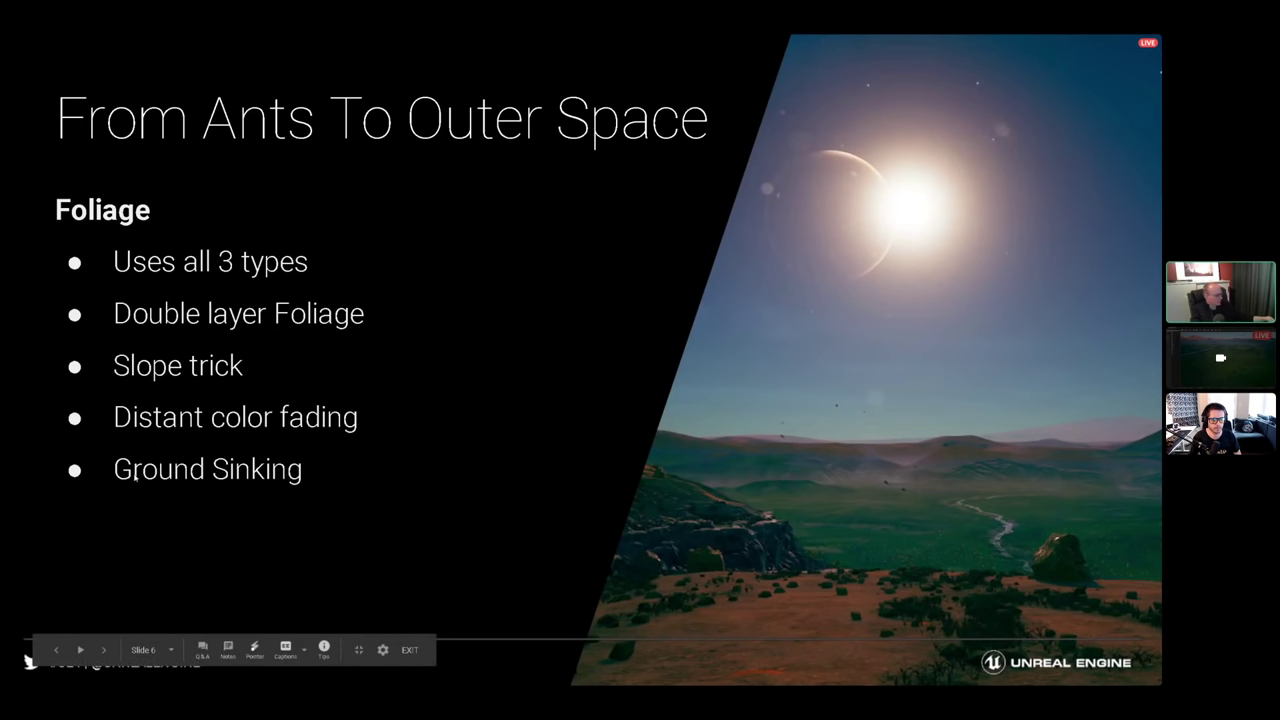
pyautogui.hotkey('alt', 'Tab')
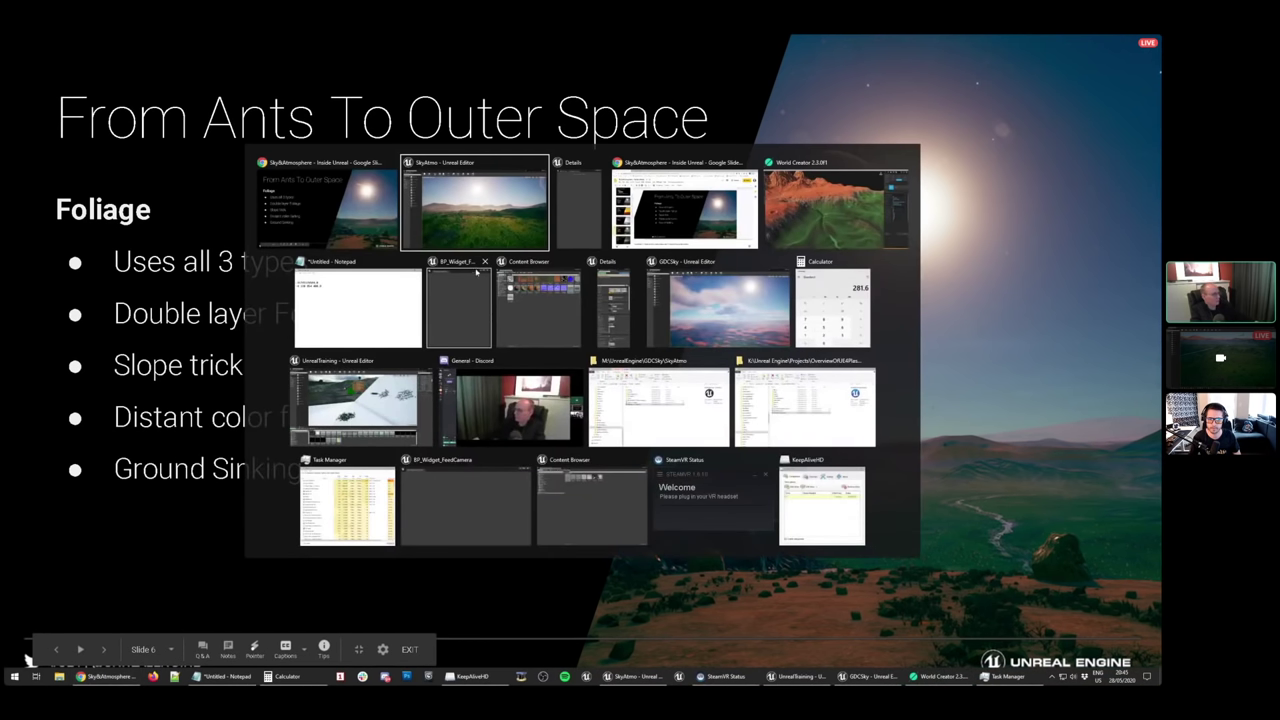
pyautogui.click(475, 215)
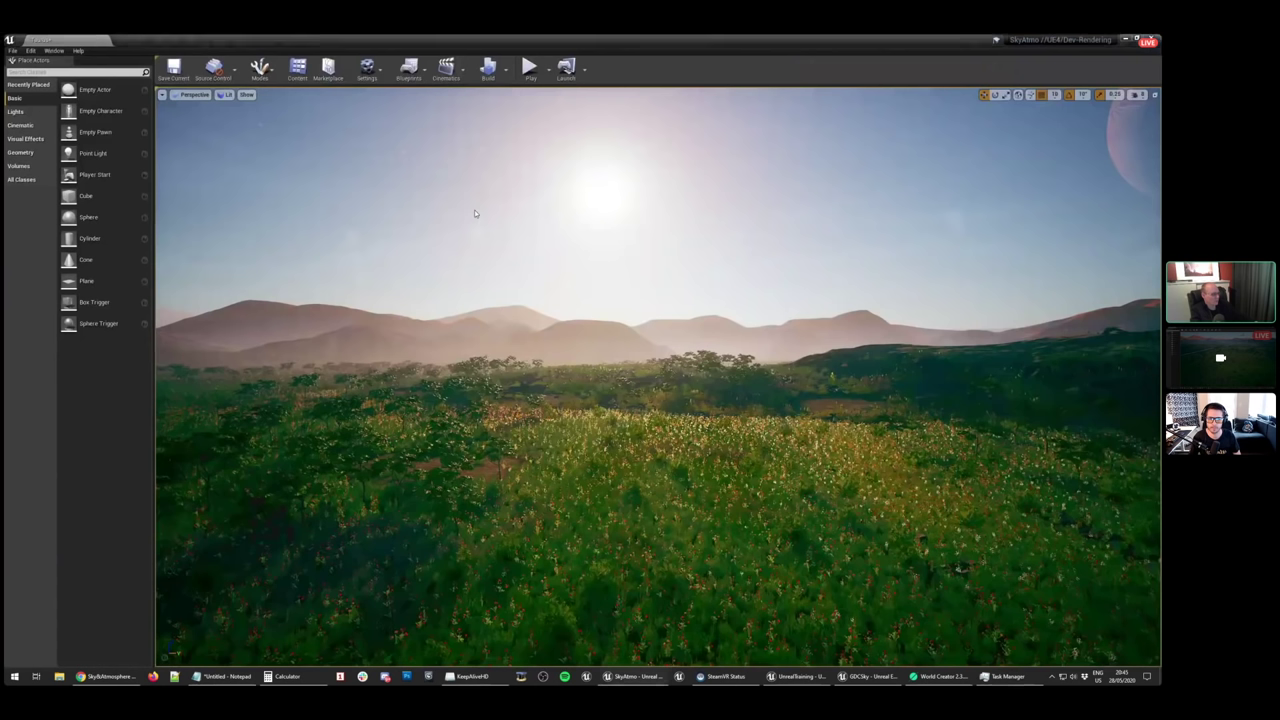
# Survey the flowering meadow and its distant foliage from ground level in the SkyAtmo level
pyautogui.press('w')
pyautogui.moveTo(619, 385); pyautogui.dragTo(416, 385, button='right')
pyautogui.moveTo(617, 428); pyautogui.dragTo(378, 428, button='right')
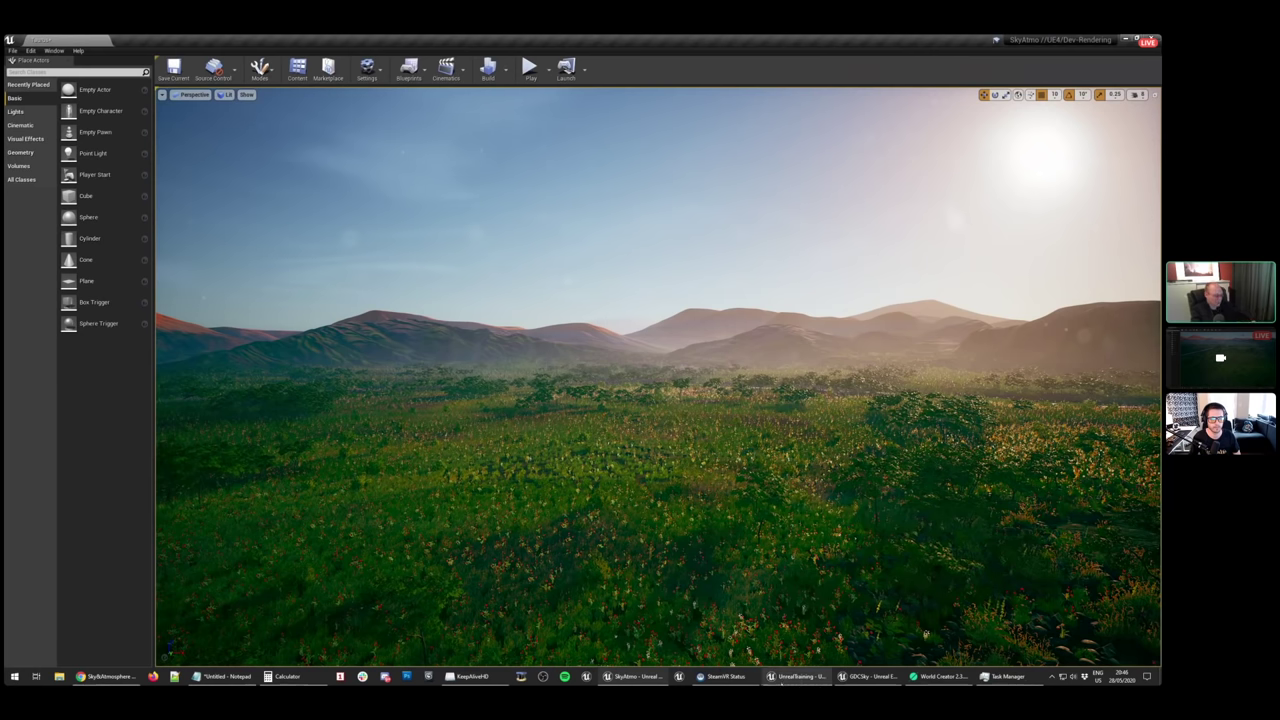
# Switch to the UnrealTraining project and examine the grass patches on the white flat and sloped planes from near and far
pyautogui.click(793, 679)
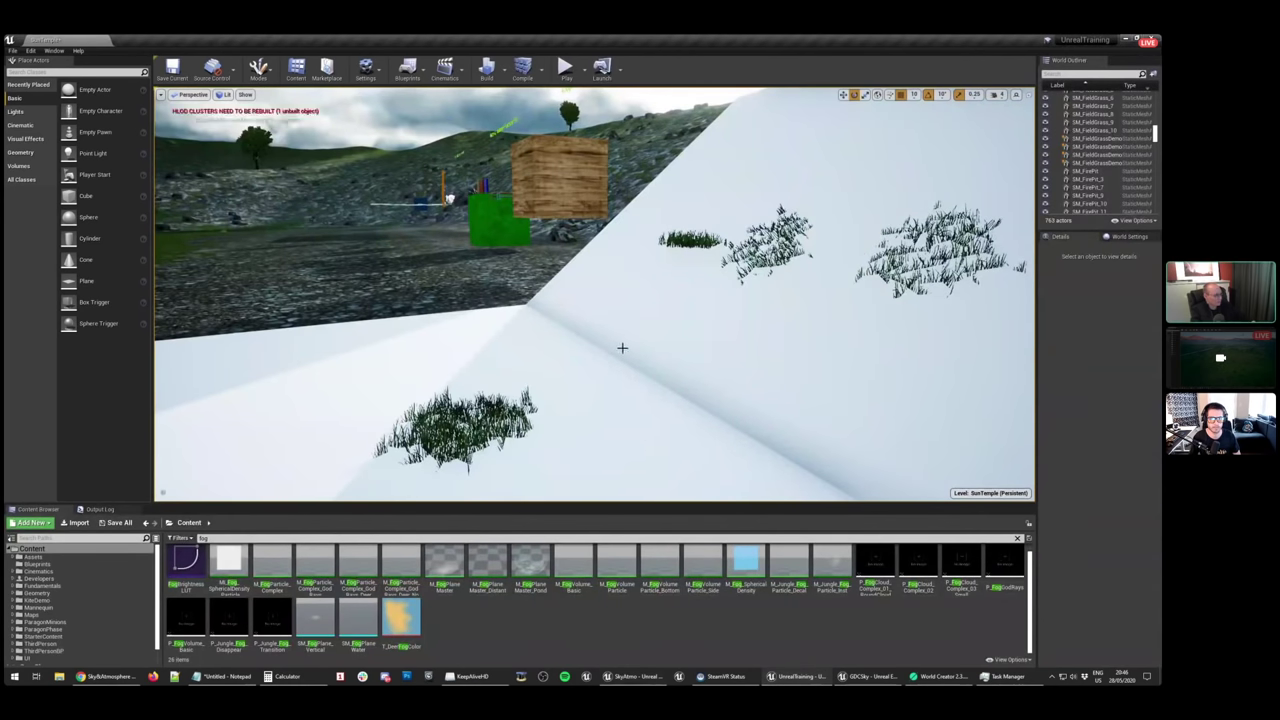
pyautogui.moveTo(623, 346)
pyautogui.mouseDown(button='right')
pyautogui.moveTo(506, 343)
pyautogui.moveTo(604, 340)
pyautogui.moveTo(606, 362)
pyautogui.moveTo(604, 318)
pyautogui.moveTo(633, 318)
pyautogui.moveTo(644, 333)
pyautogui.moveTo(630, 333)
pyautogui.mouseUp(button='right')
pyautogui.press('w')
pyautogui.press('s')
pyautogui.press('w')
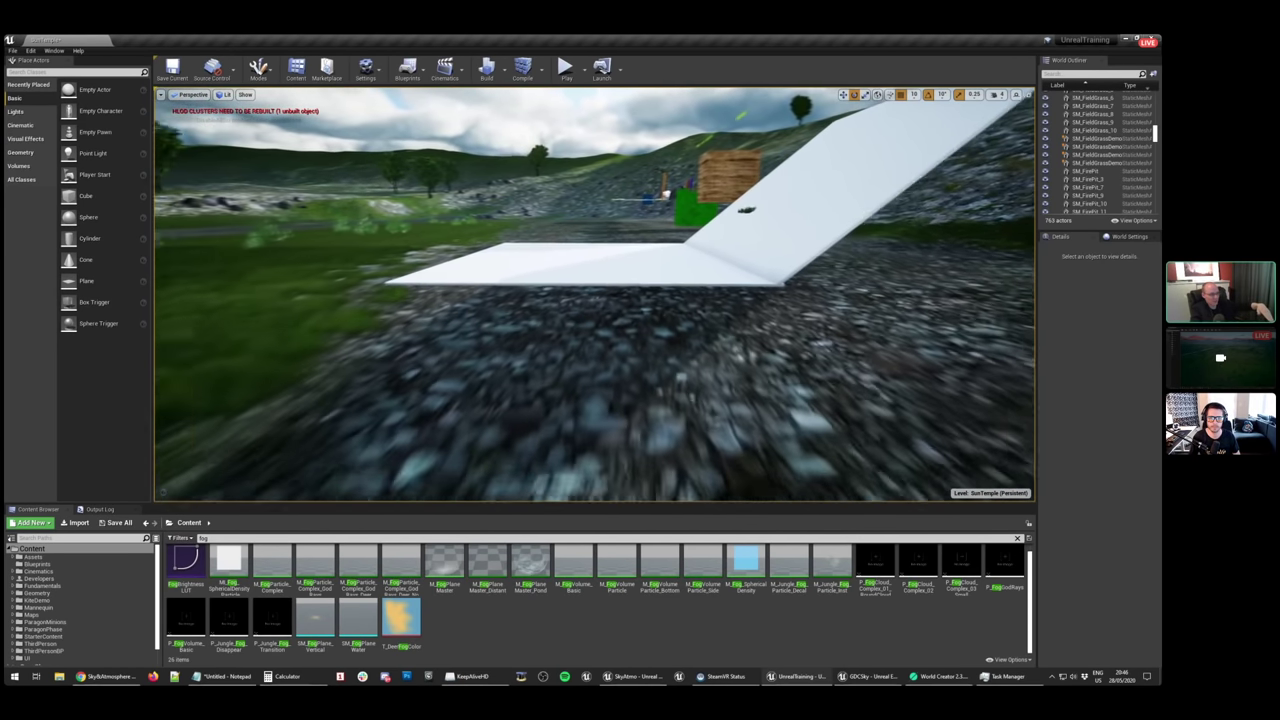
pyautogui.moveTo(647, 334); pyautogui.dragTo(660, 339, button='right')
pyautogui.press('w')
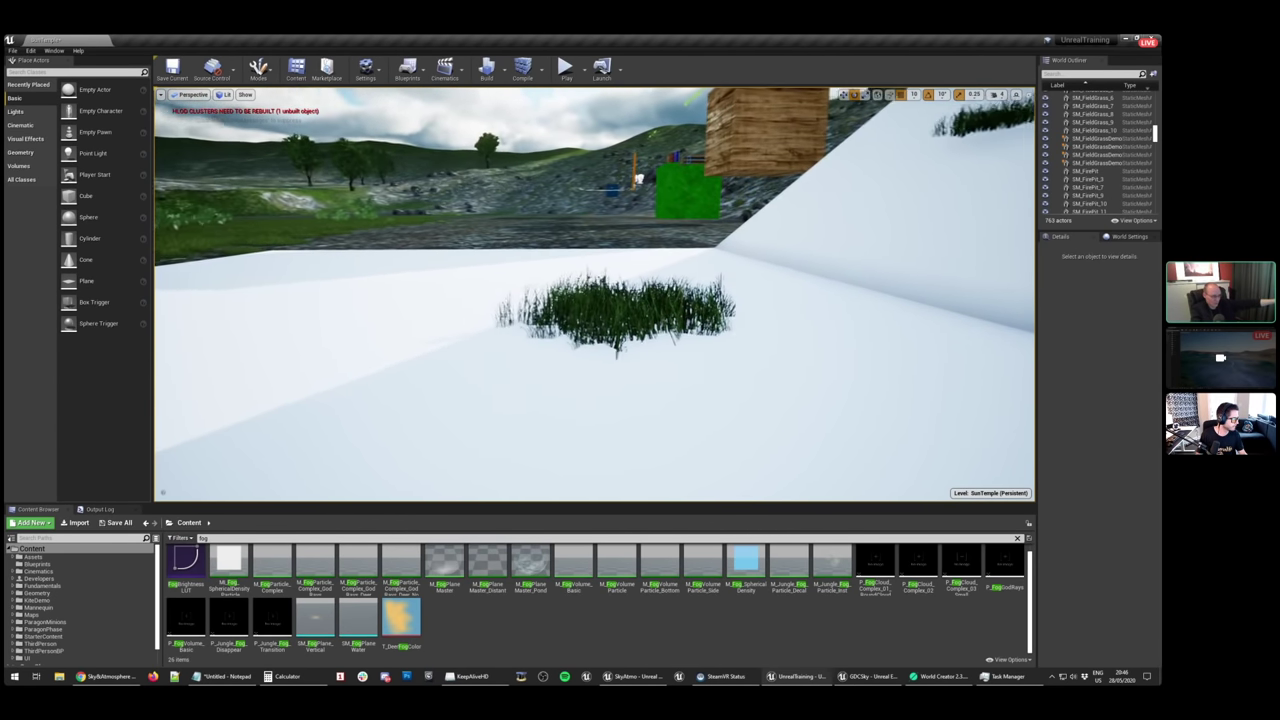
pyautogui.moveTo(660, 339); pyautogui.dragTo(660, 339, button='right')
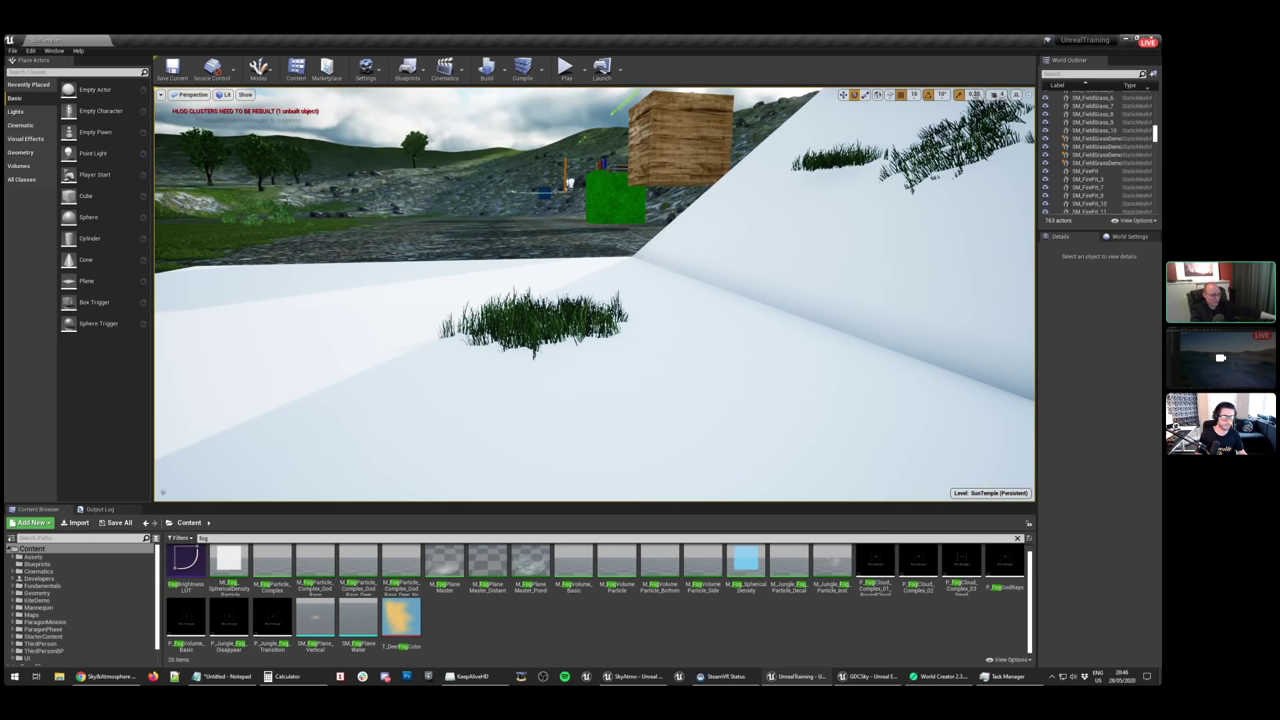
pyautogui.moveTo(660, 339); pyautogui.dragTo(660, 339, button='right')
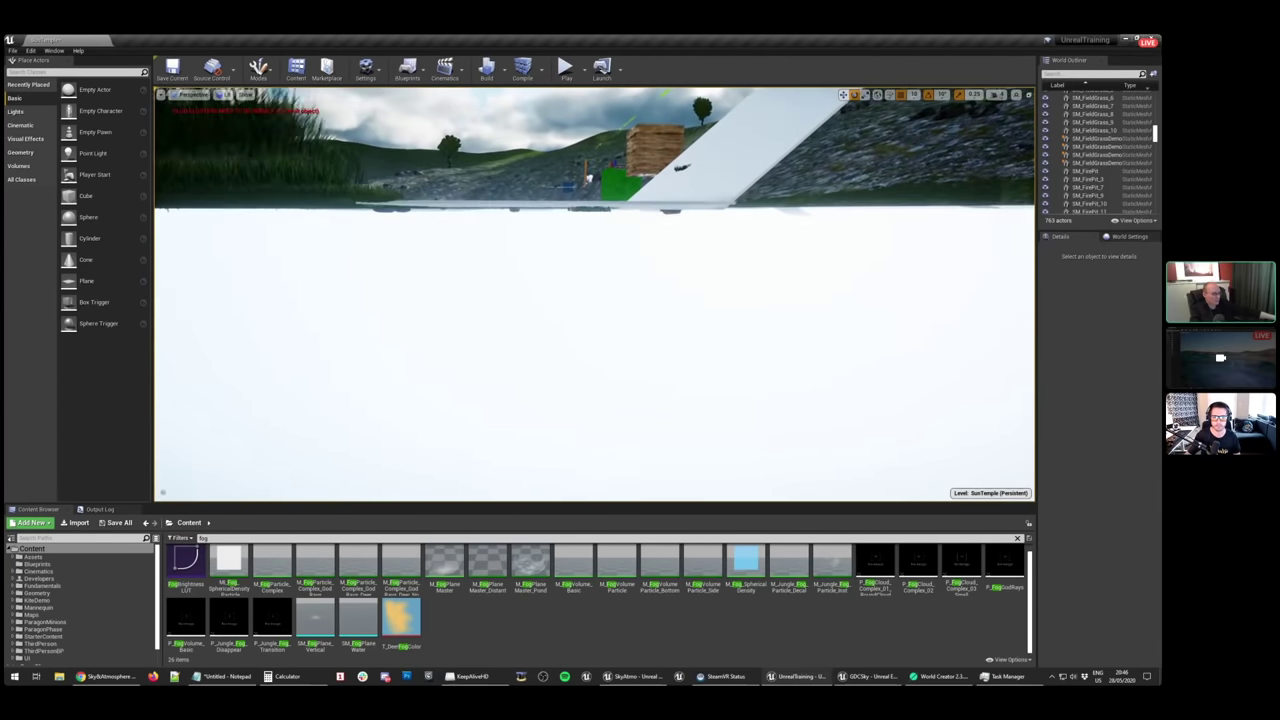
pyautogui.moveTo(563, 292); pyautogui.dragTo(563, 292, button='right')
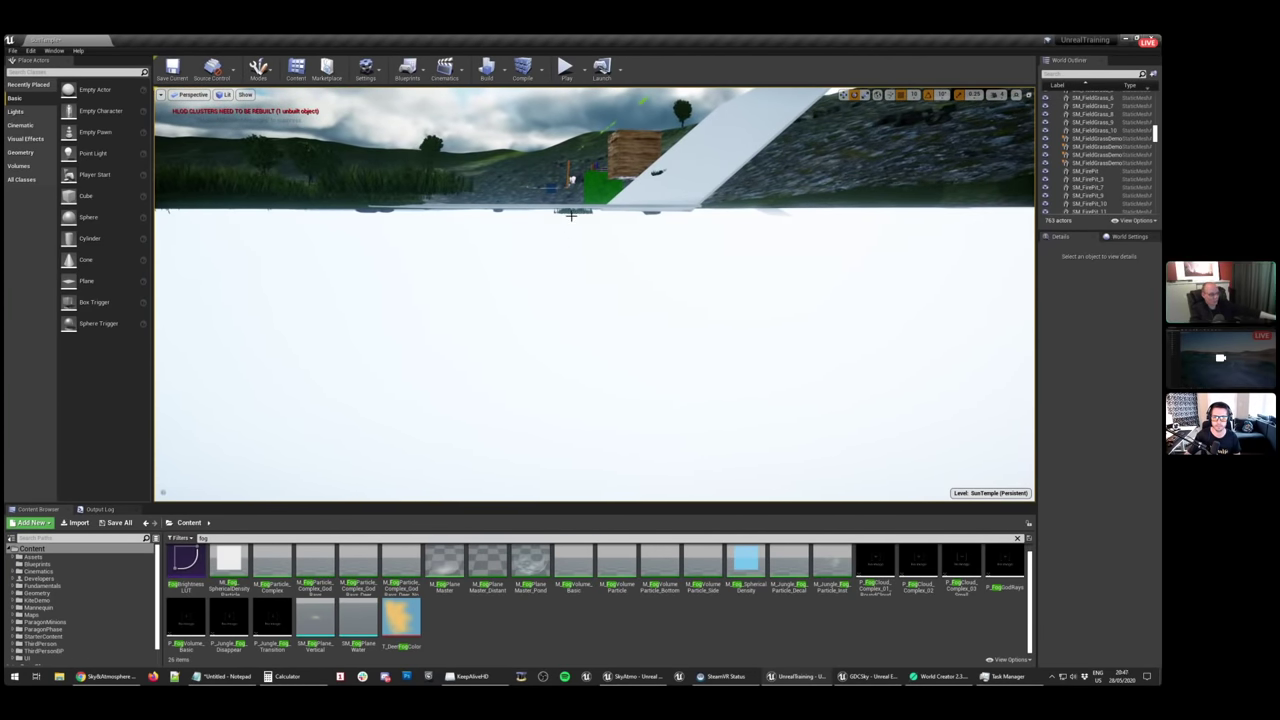
pyautogui.moveTo(581, 215); pyautogui.dragTo(581, 215, button='right')
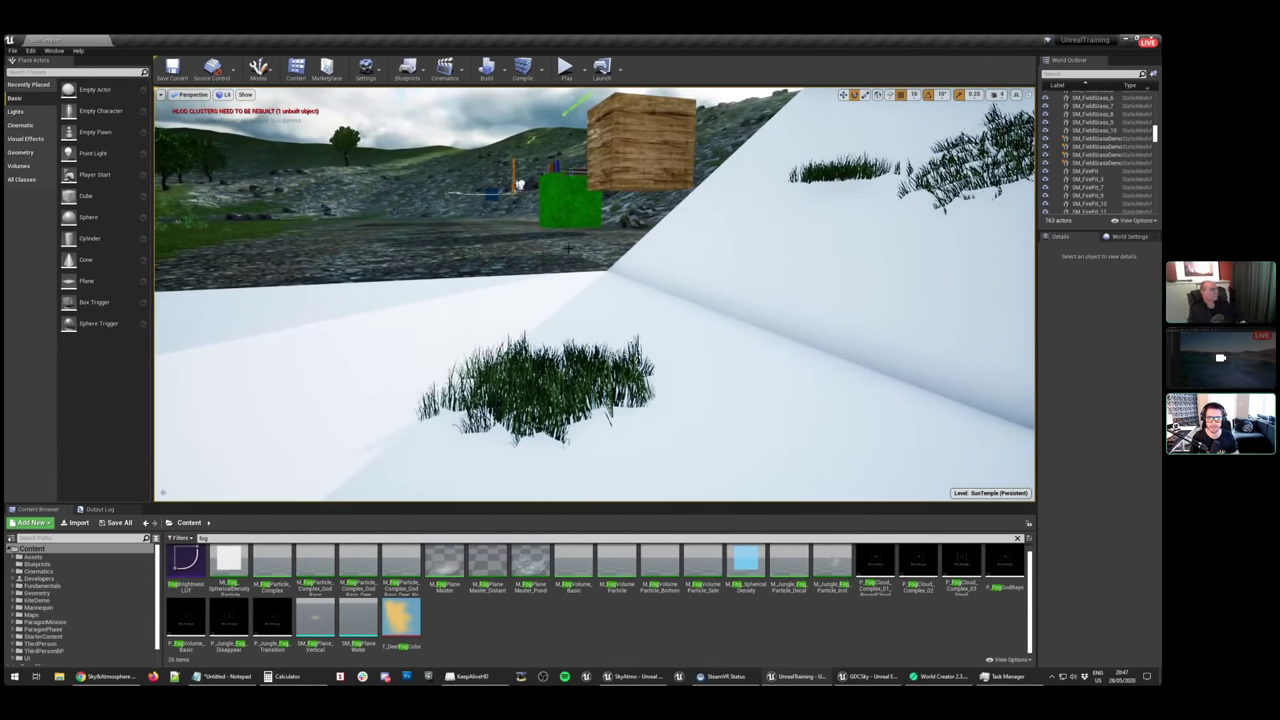
# Open the Element 0 material of the grass patch on the flat plane in a maximized material editor
pyautogui.click(519, 380)
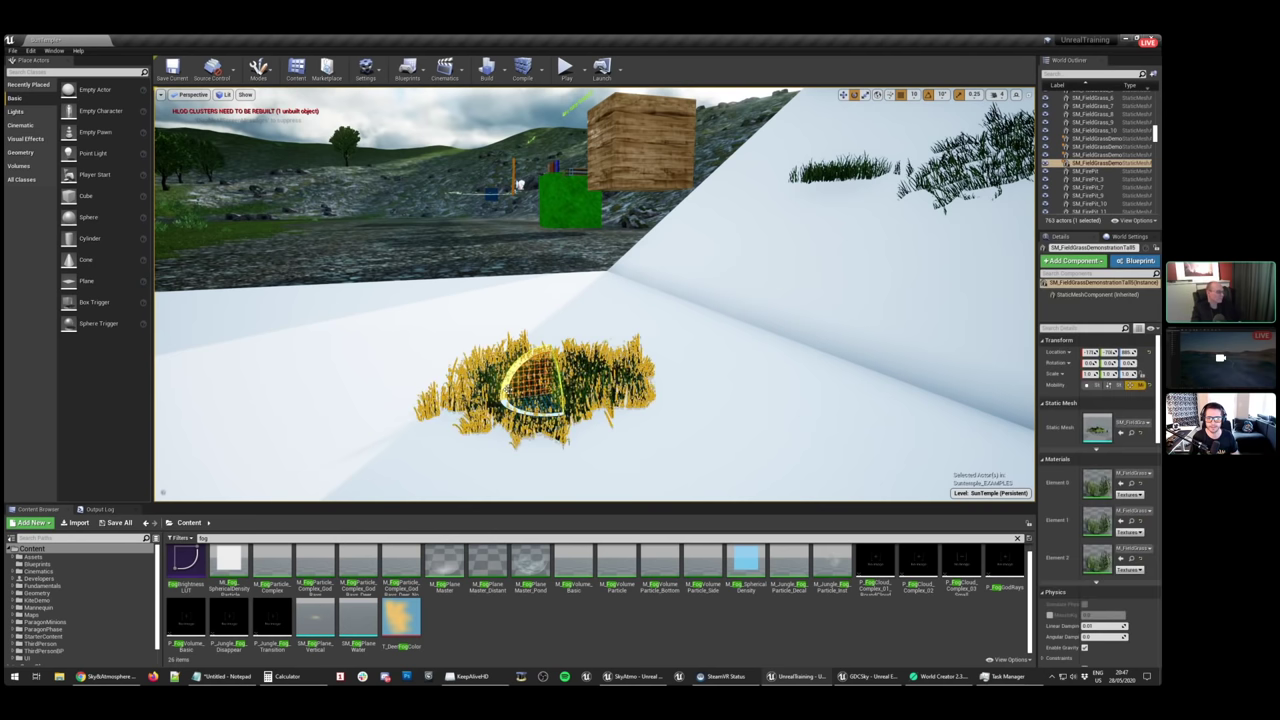
pyautogui.doubleClick(1097, 482)
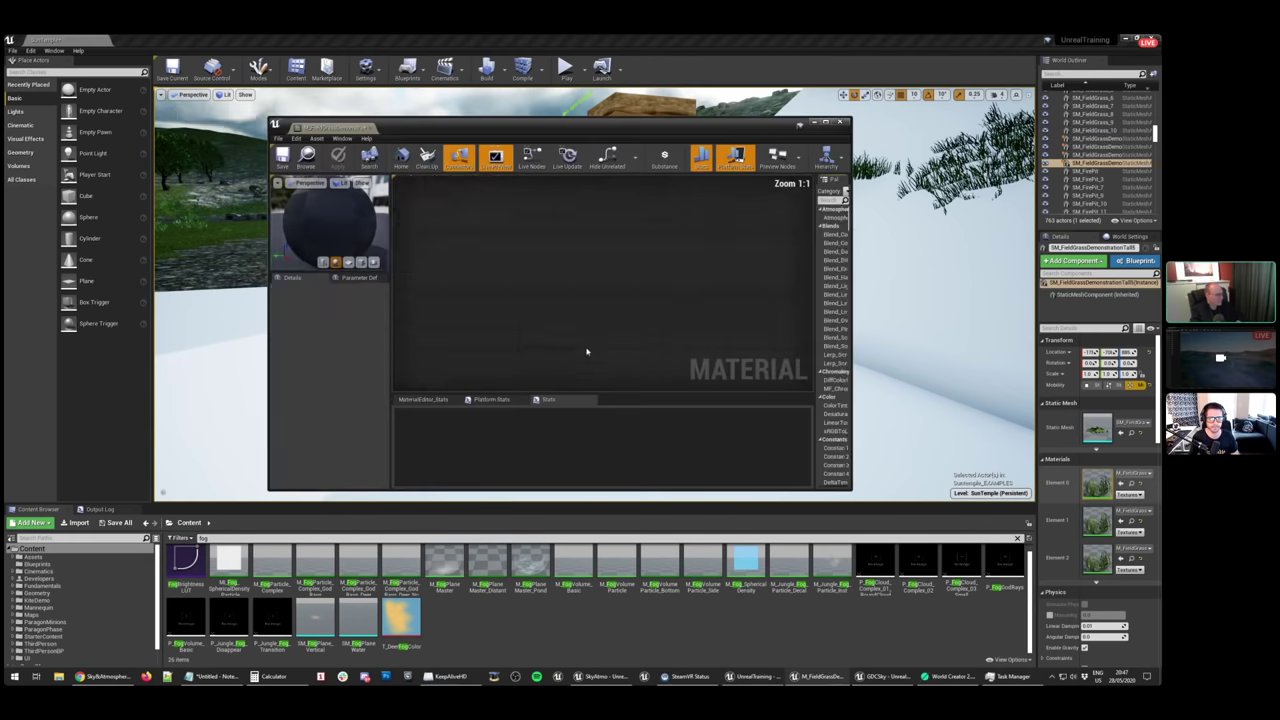
pyautogui.doubleClick(526, 129)
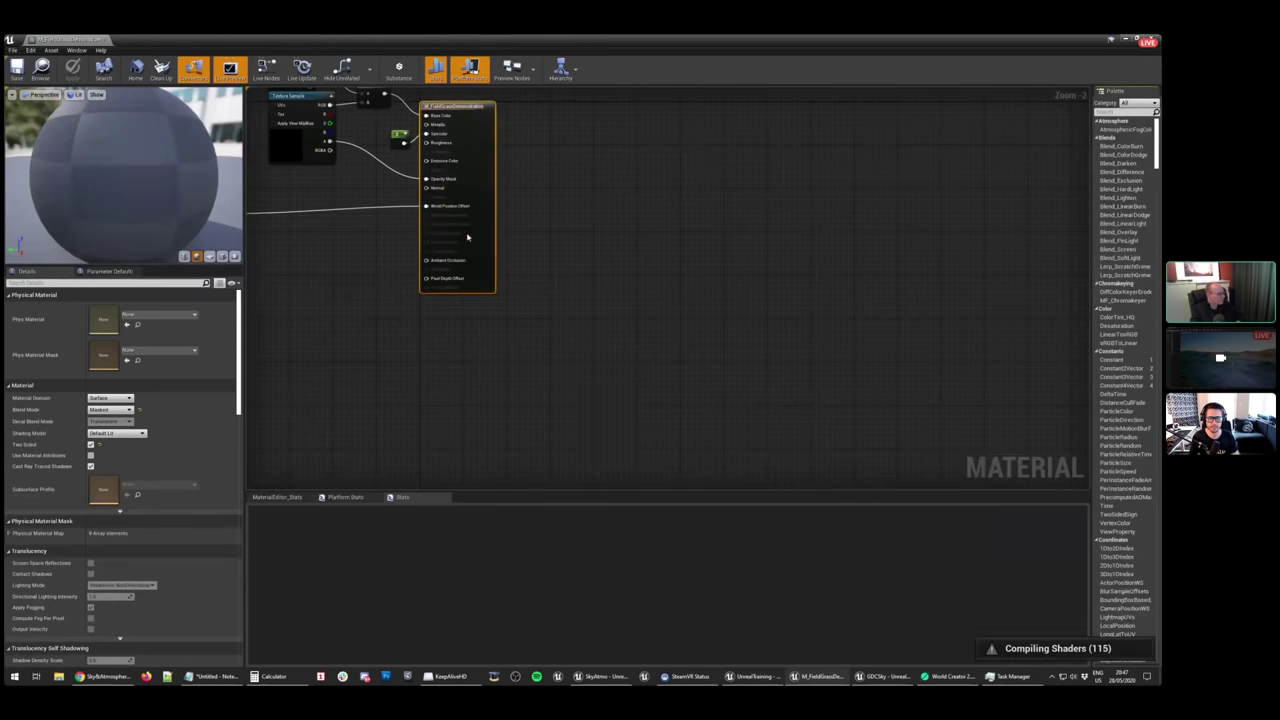
# Examine the node network feeding World Position Offset by selecting all of its nodes and singling out the Object Position node
pyautogui.moveTo(332, 268); pyautogui.dragTo(678, 341, button='right')
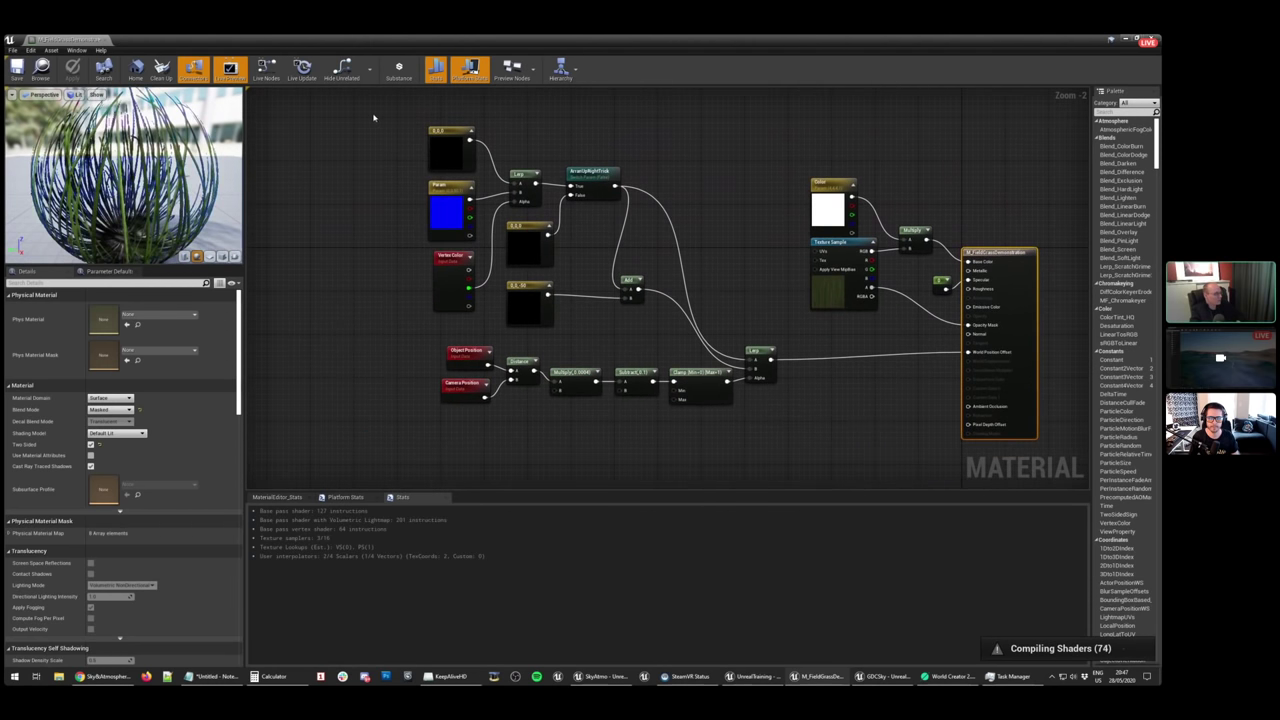
pyautogui.moveTo(372, 117); pyautogui.dragTo(766, 428)
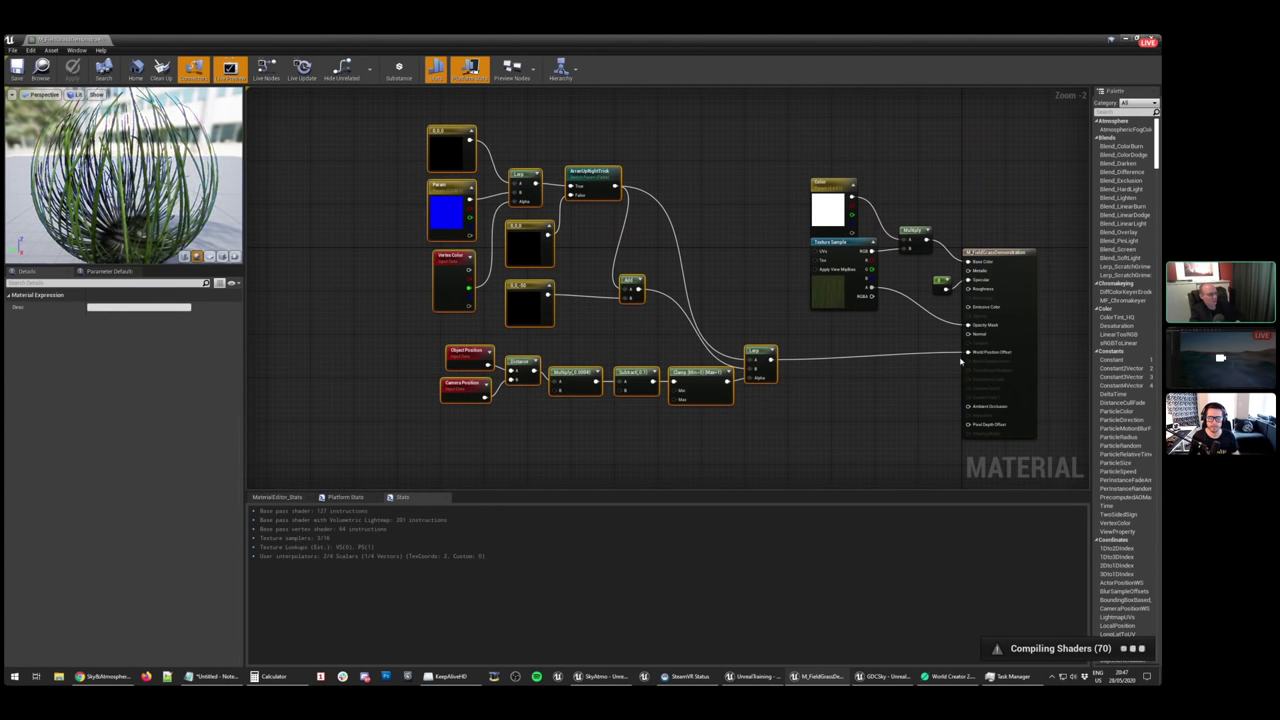
pyautogui.scroll(2, 965, 358)
pyautogui.moveTo(644, 328); pyautogui.dragTo(768, 338, button='right')
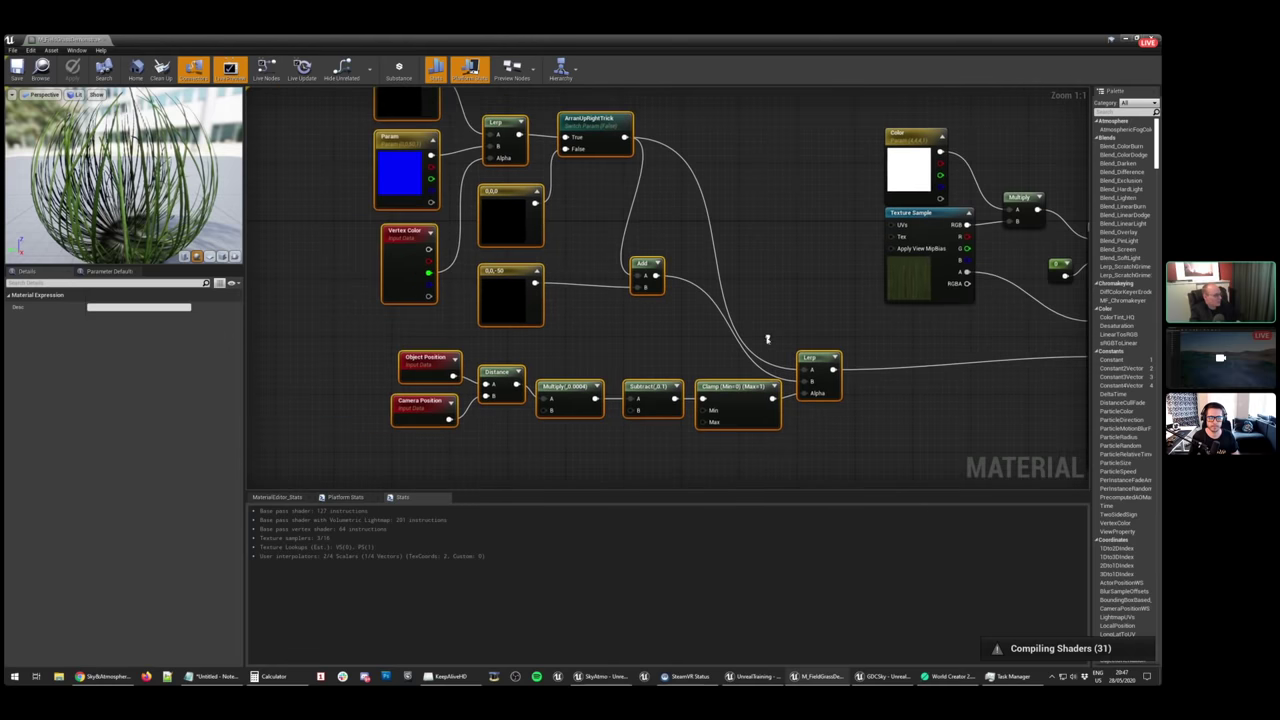
pyautogui.click(425, 368)
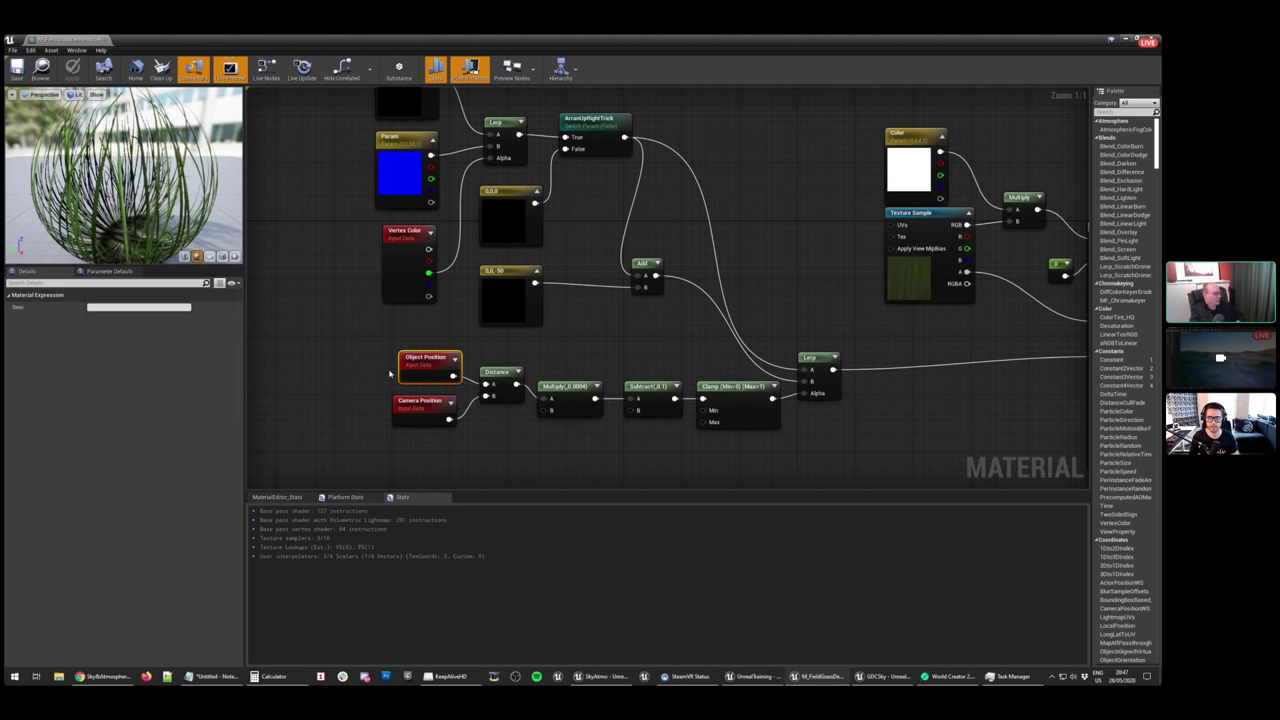
# Examine the distance chain node by node: Camera Position, Distance, Multiply, Subtract, Clamp and the final Lerp
pyautogui.click(421, 412)
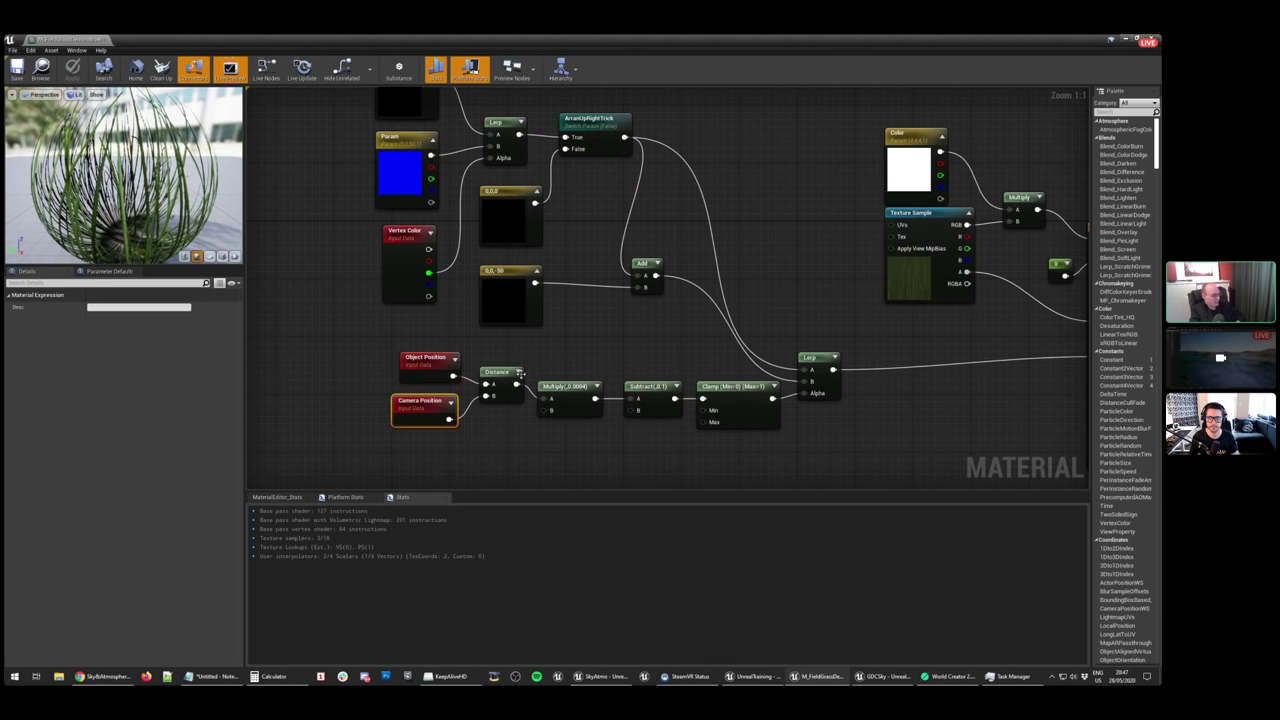
pyautogui.click(510, 375)
pyautogui.click(575, 405)
pyautogui.click(653, 401)
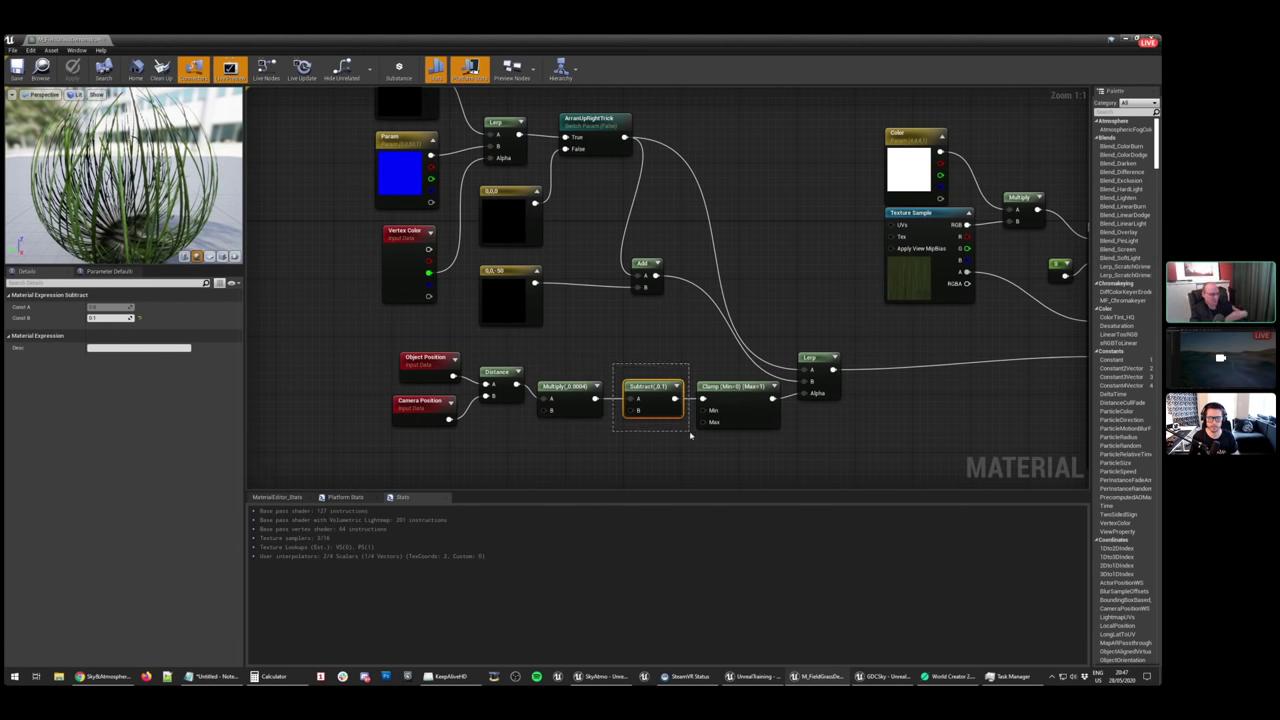
pyautogui.moveTo(690, 435); pyautogui.dragTo(690, 435)
pyautogui.click(737, 406)
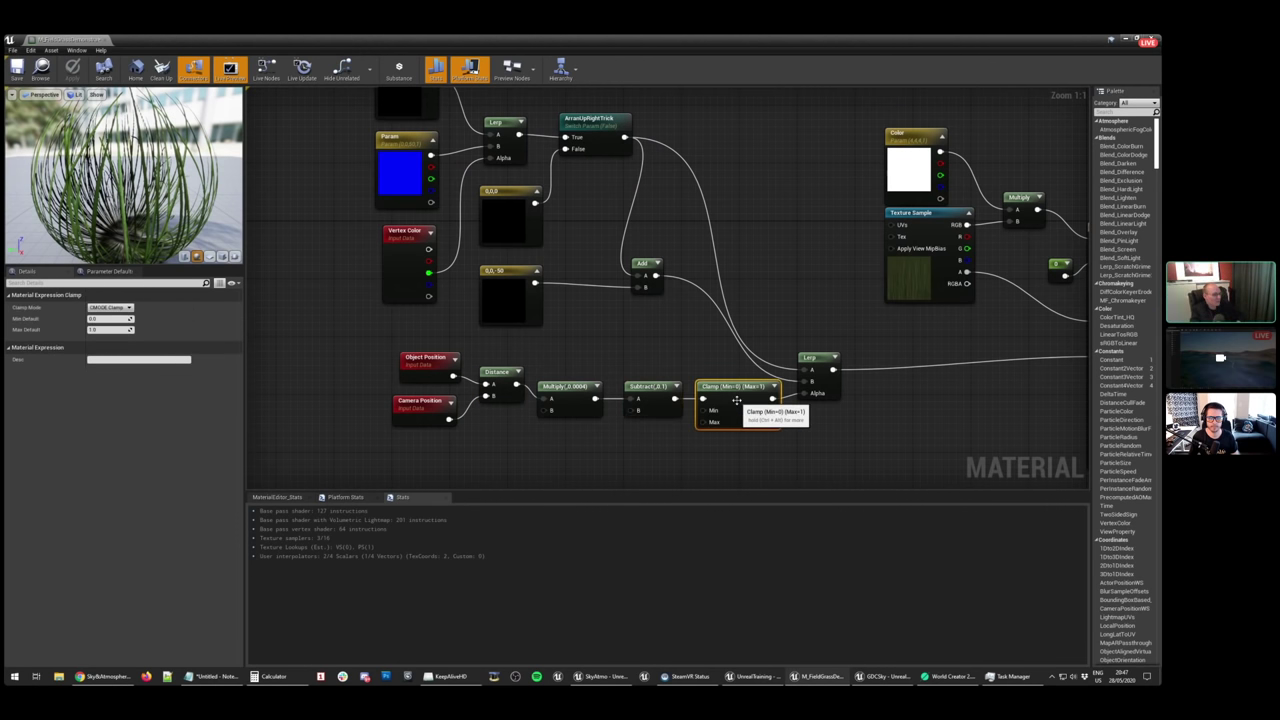
pyautogui.click(815, 383)
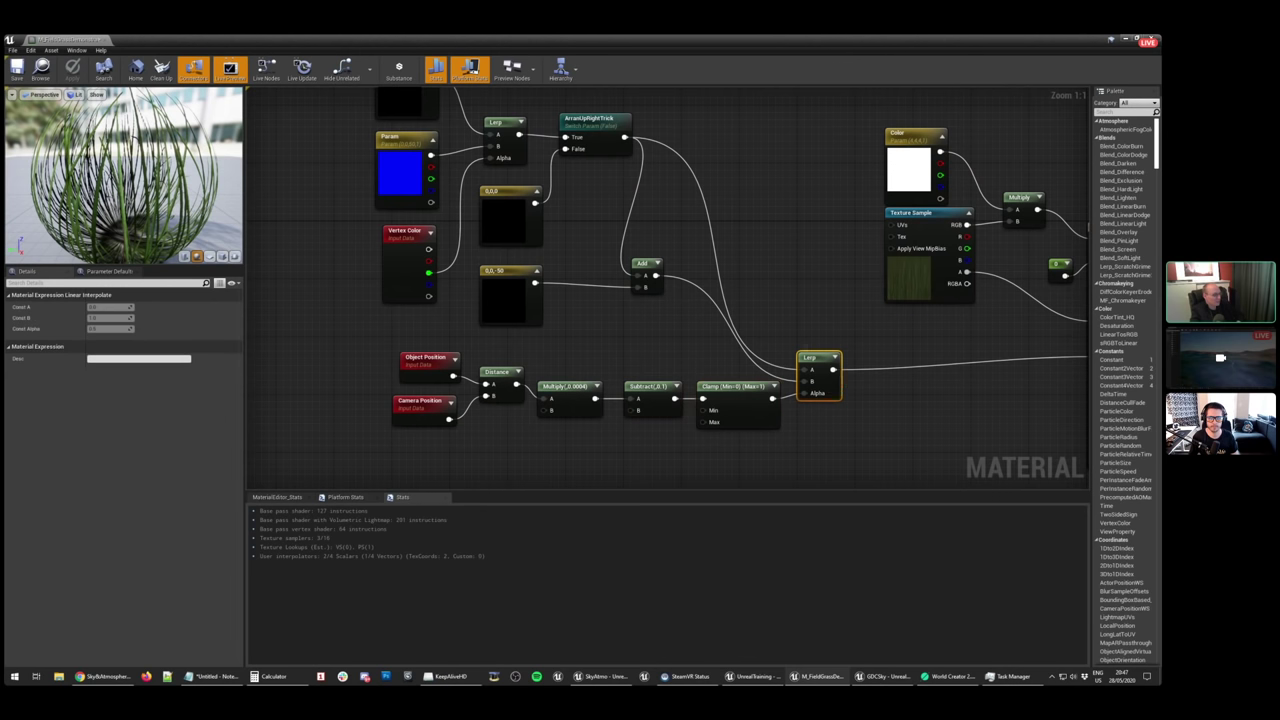
# Examine the two constant vectors feeding Add and ArranUpRightTrick, and the Lerp branch feeding the switch's True input
pyautogui.moveTo(458, 213); pyautogui.dragTo(488, 265, button='right')
pyautogui.click(552, 352)
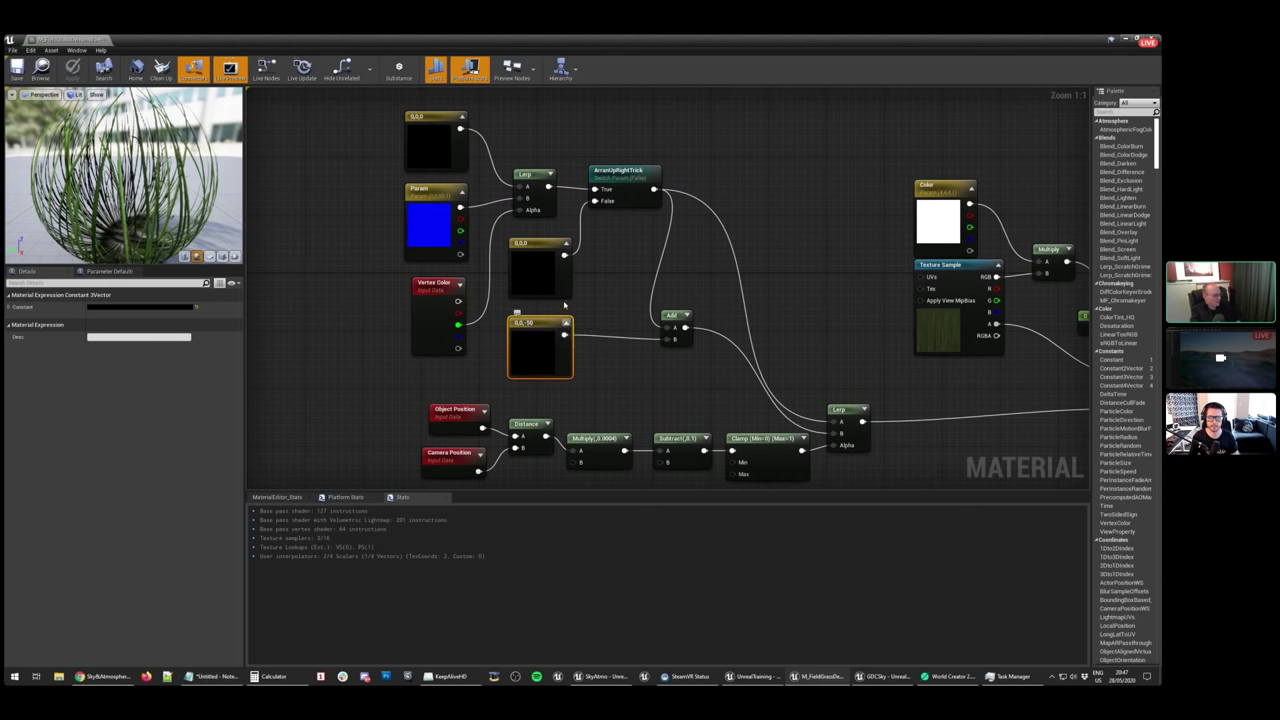
pyautogui.click(545, 262)
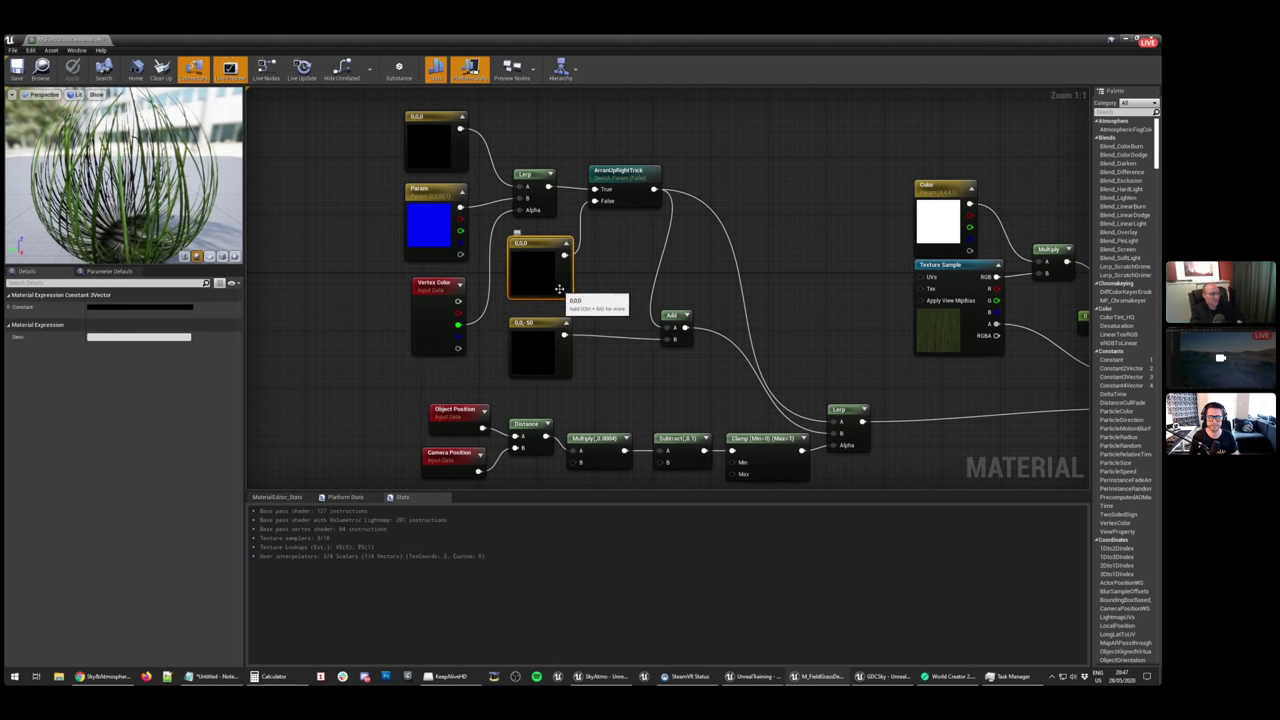
pyautogui.moveTo(394, 134); pyautogui.dragTo(682, 215)
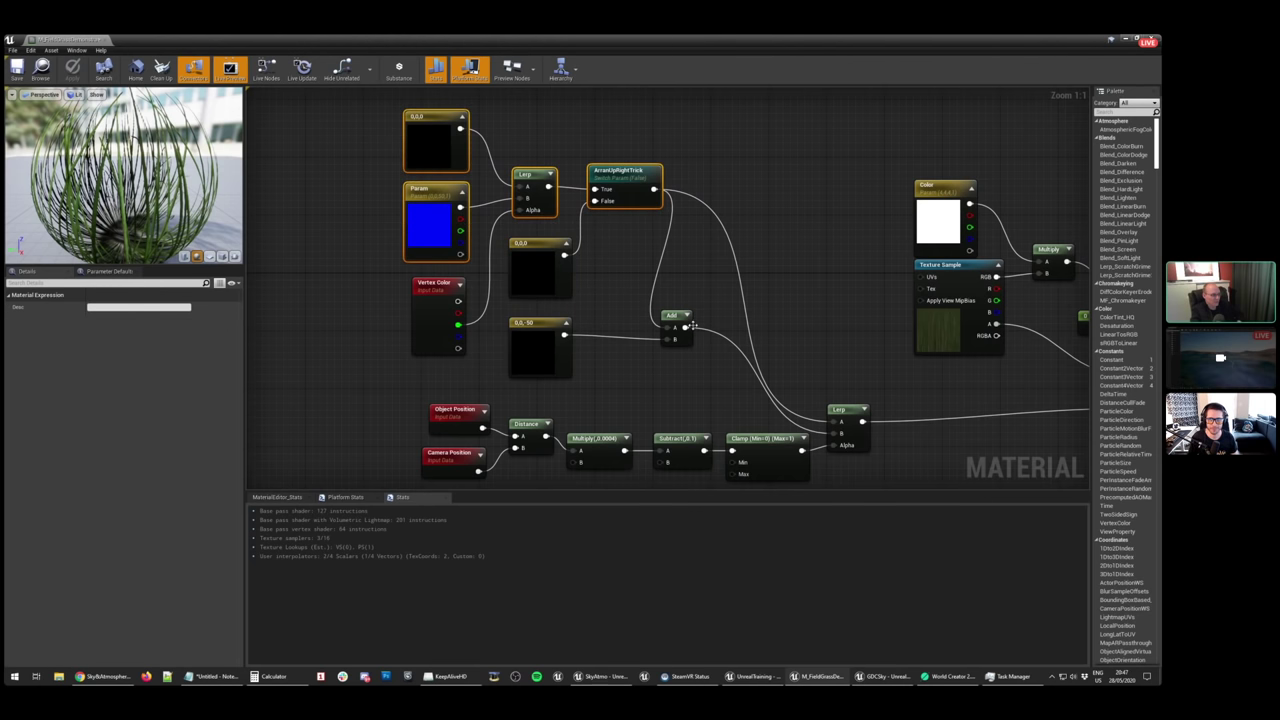
pyautogui.click(613, 287)
# Single out the camera-distance nodes together with the two constant vectors, and inspect the ArranUpRightTrick switch parameter's settings
pyautogui.moveTo(613, 287); pyautogui.dragTo(604, 212, button='right')
pyautogui.moveTo(852, 450); pyautogui.dragTo(471, 283)
pyautogui.keyDown('ctrl'); pyautogui.click(529, 200); pyautogui.keyUp('ctrl')
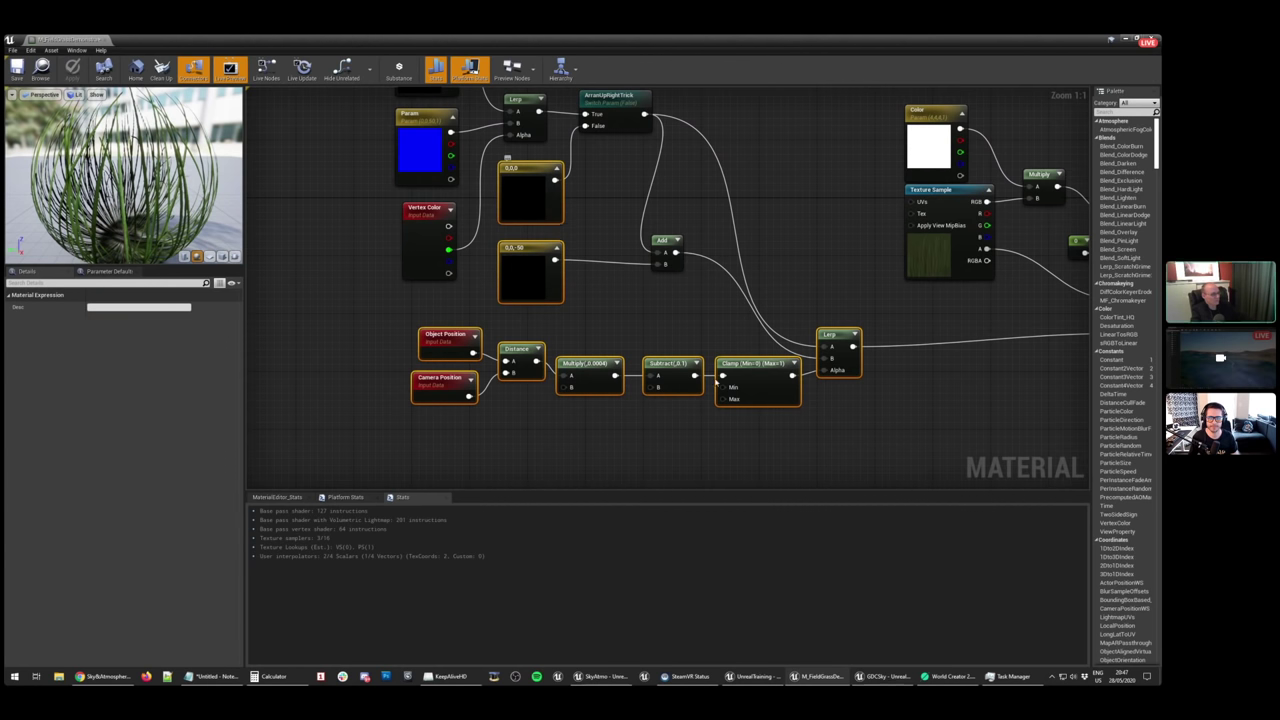
pyautogui.click(786, 232)
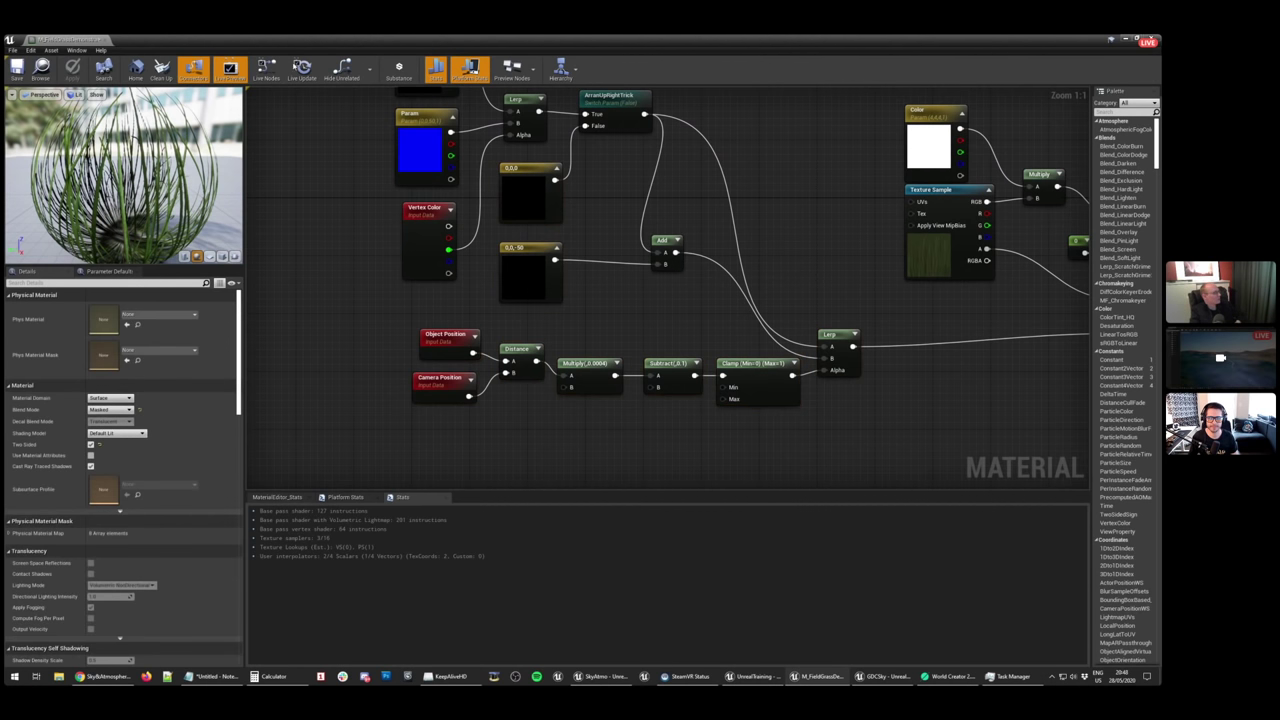
pyautogui.moveTo(774, 206); pyautogui.dragTo(769, 326, button='right')
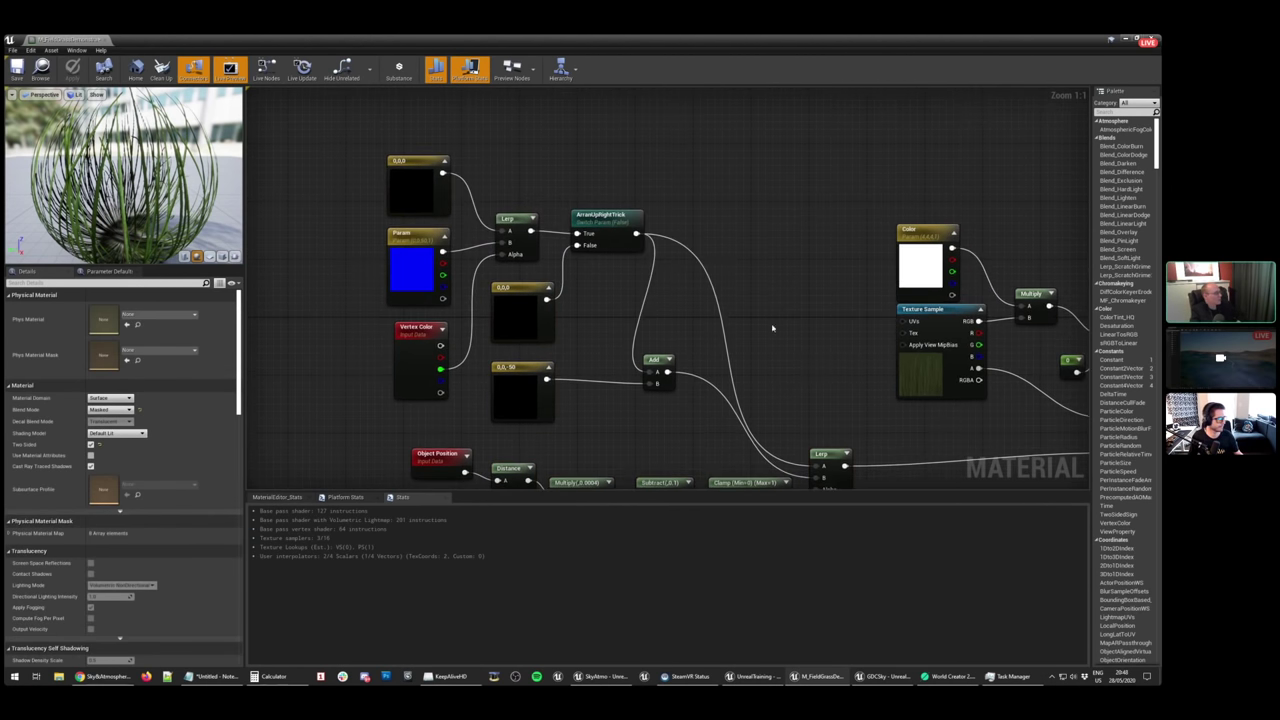
pyautogui.click(606, 224)
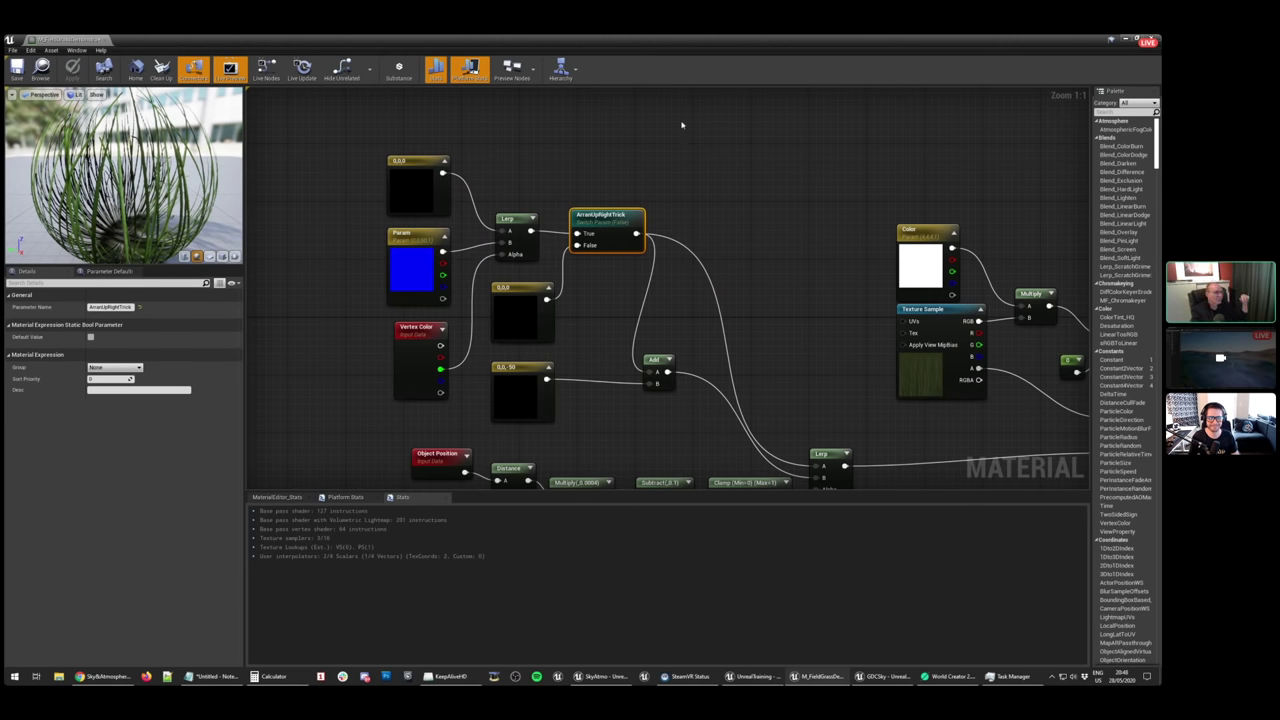
# Restore and move aside the material editor window, and examine the grass patches on the white slope from several viewpoints
pyautogui.doubleClick(643, 51)
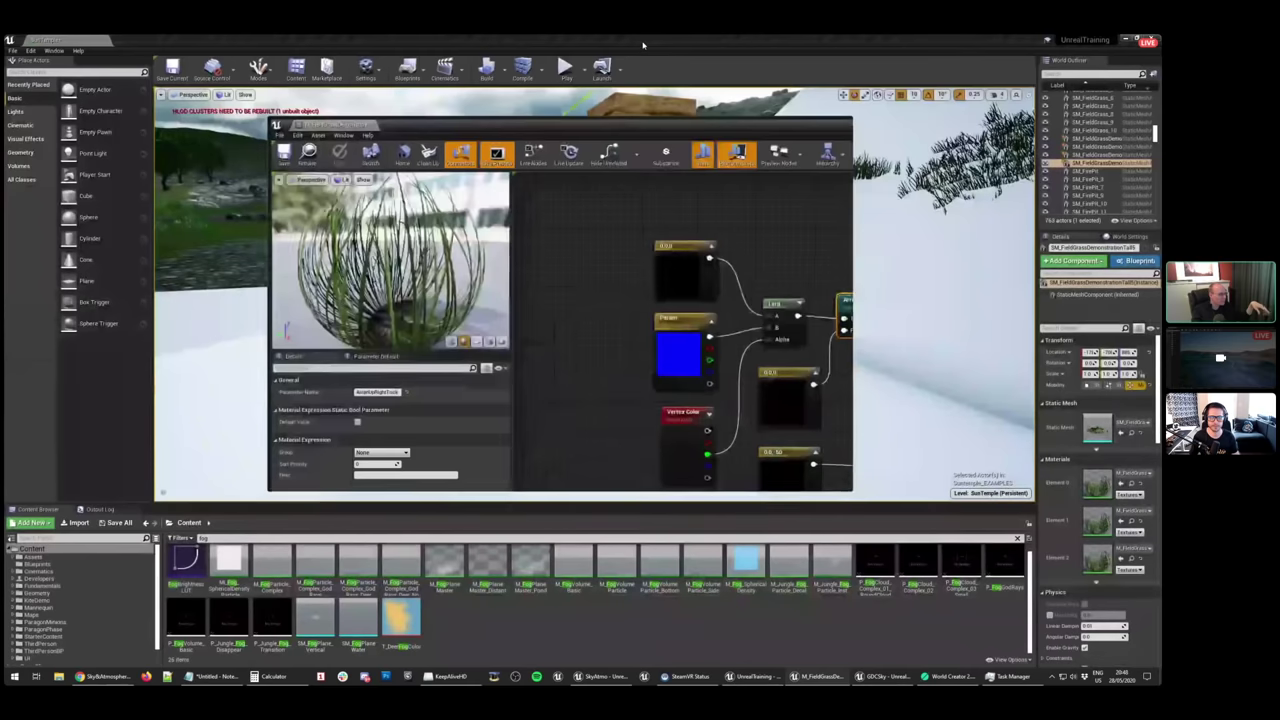
pyautogui.moveTo(998, 188); pyautogui.dragTo(1136, 155)
pyautogui.moveTo(866, 293); pyautogui.dragTo(812, 293, button='right')
pyautogui.moveTo(485, 300); pyautogui.dragTo(474, 300, button='right')
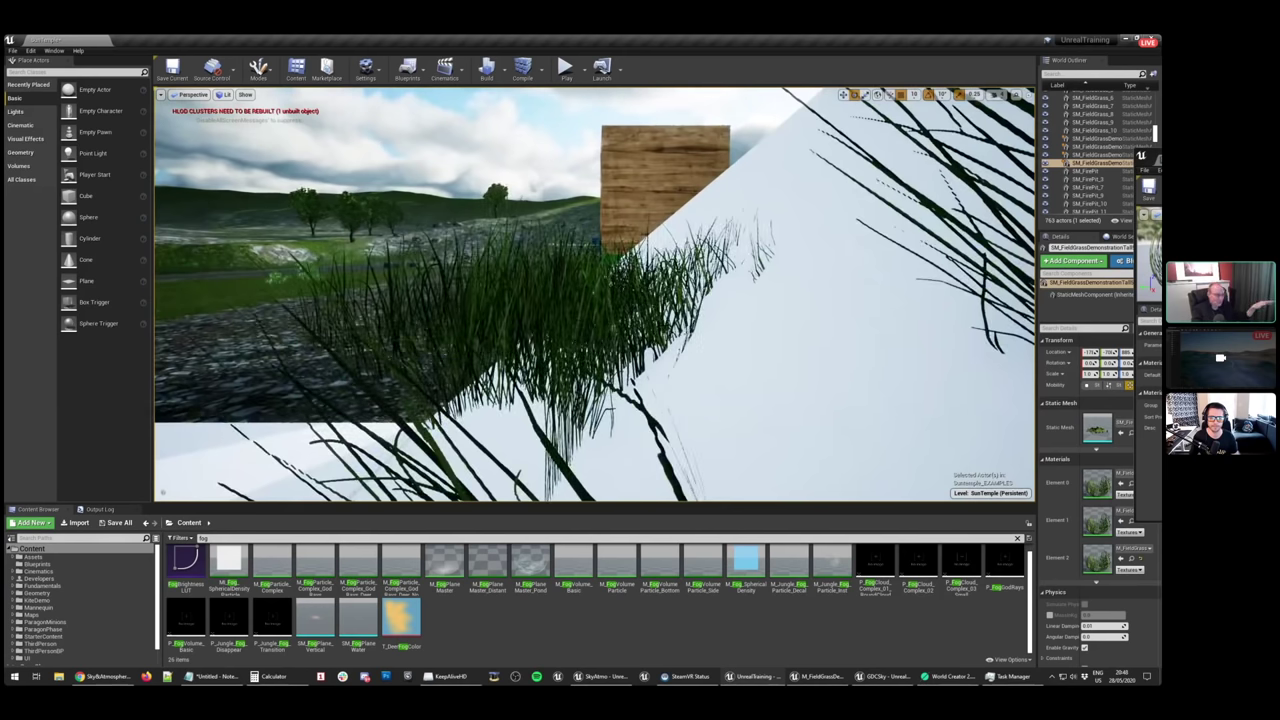
pyautogui.moveTo(474, 300); pyautogui.dragTo(476, 380, button='right')
pyautogui.click(760, 200)
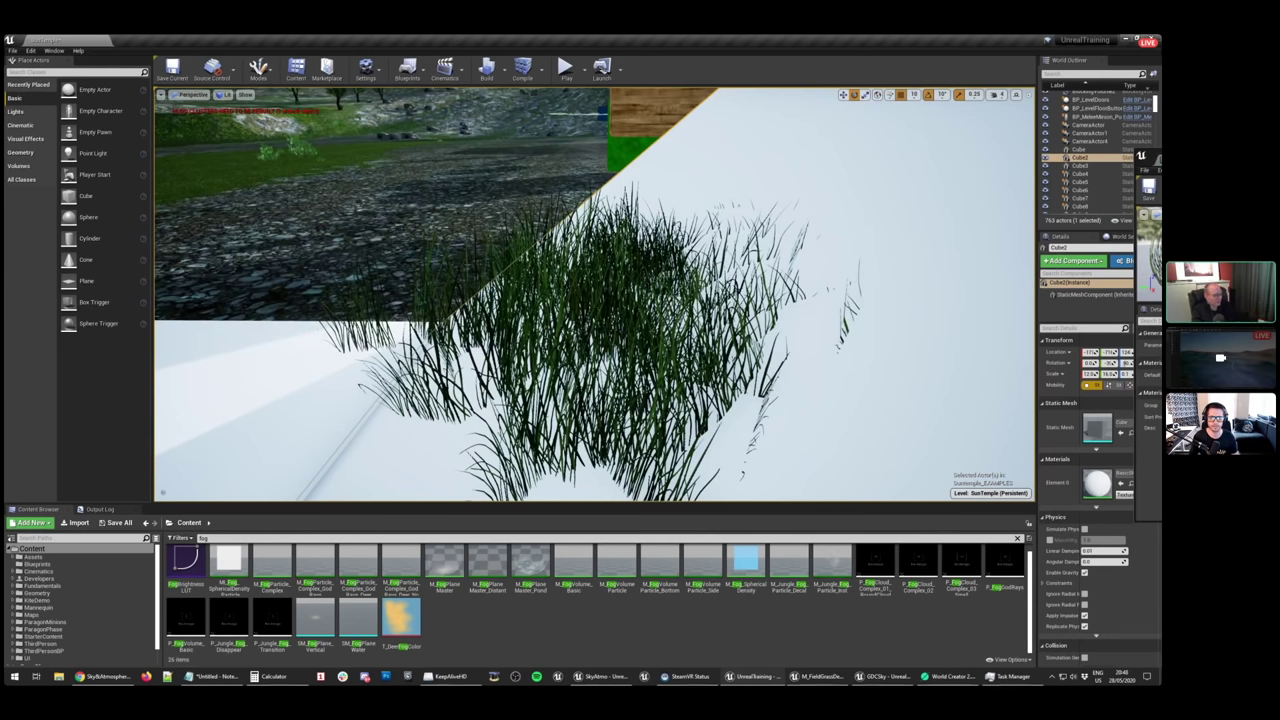
pyautogui.press('Escape')
pyautogui.moveTo(678, 320); pyautogui.dragTo(682, 222, button='right')
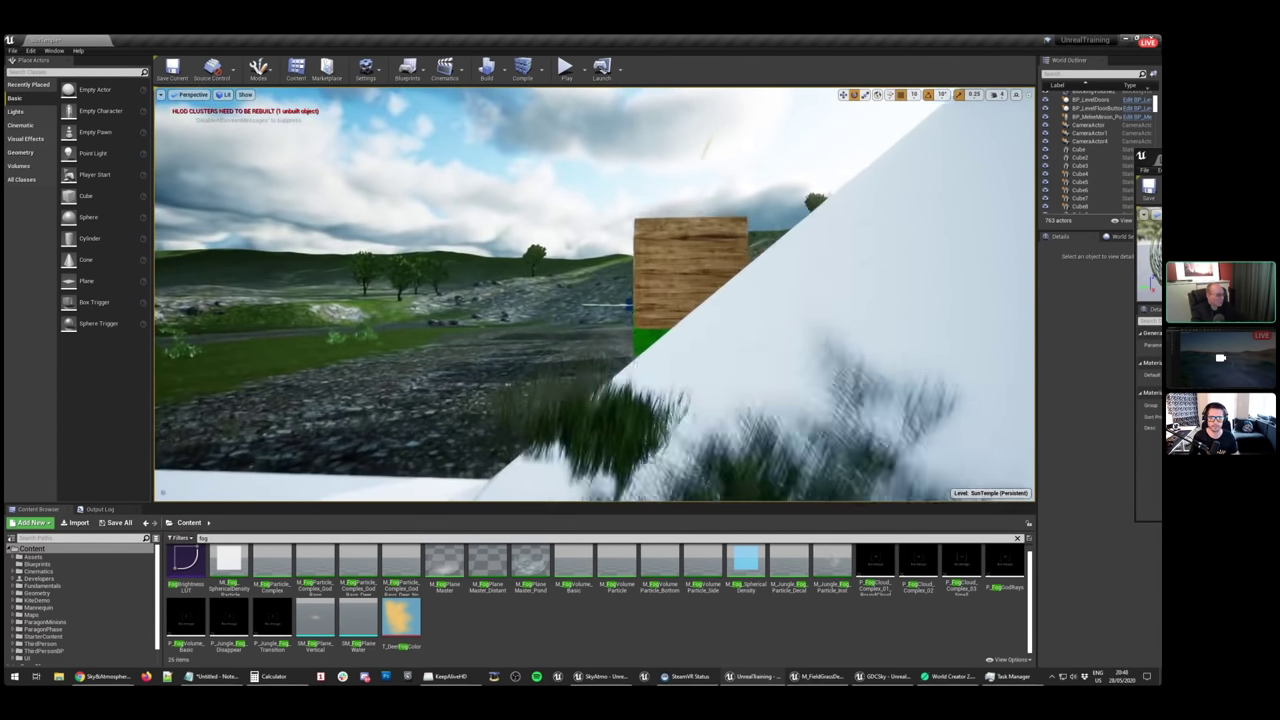
pyautogui.moveTo(464, 290); pyautogui.dragTo(460, 294, button='right')
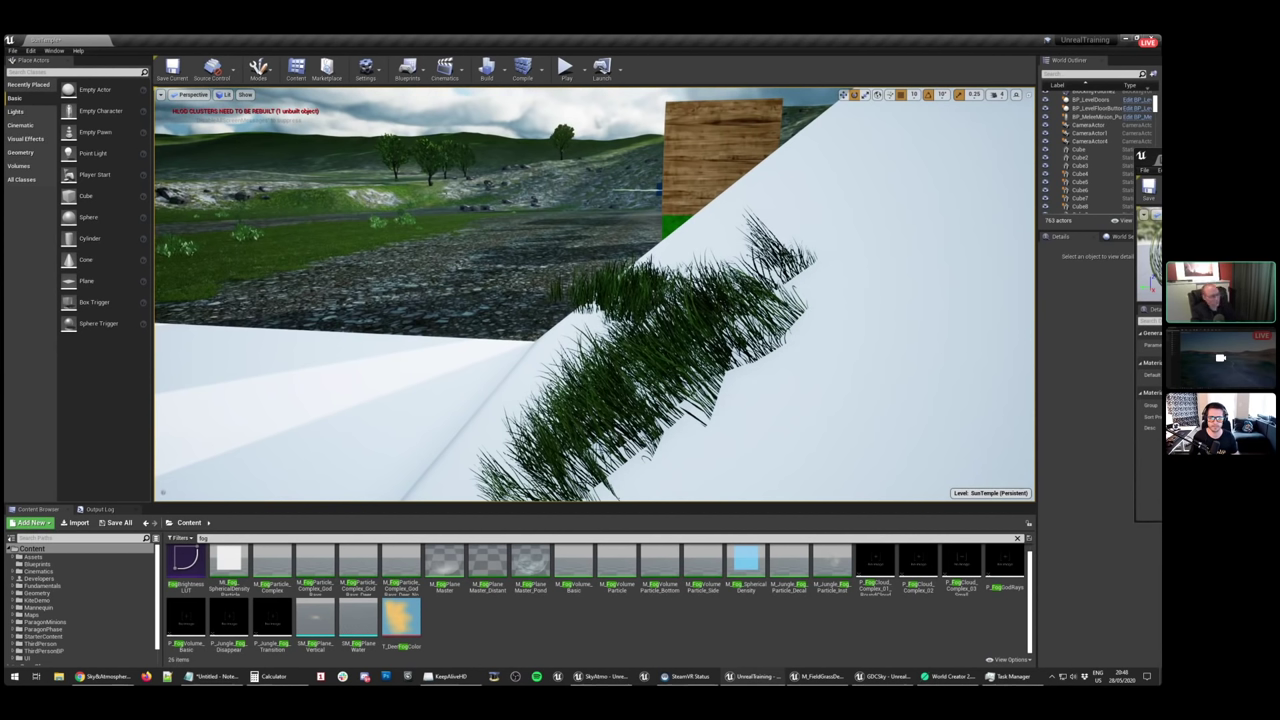
# Show the Align to Normal option of the BogMyrtleBush_01 foliage type in Foliage mode, and leave that mode
pyautogui.click(258, 68)
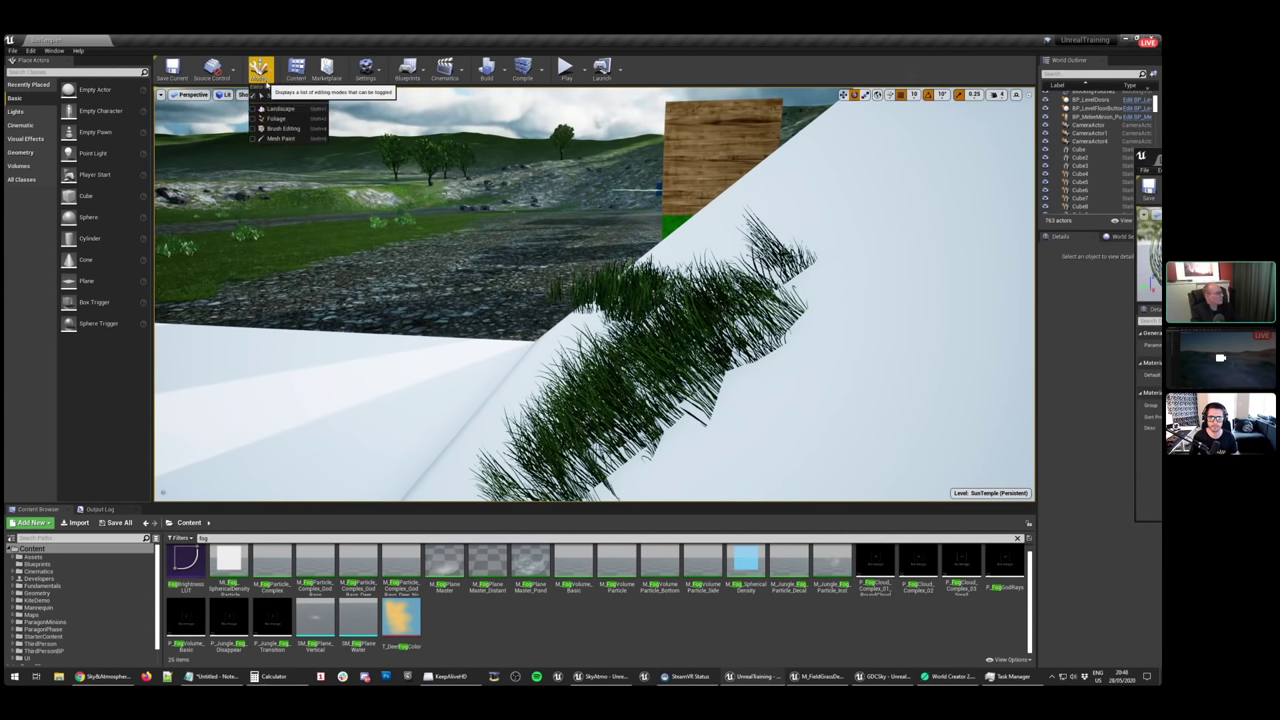
pyautogui.click(276, 118)
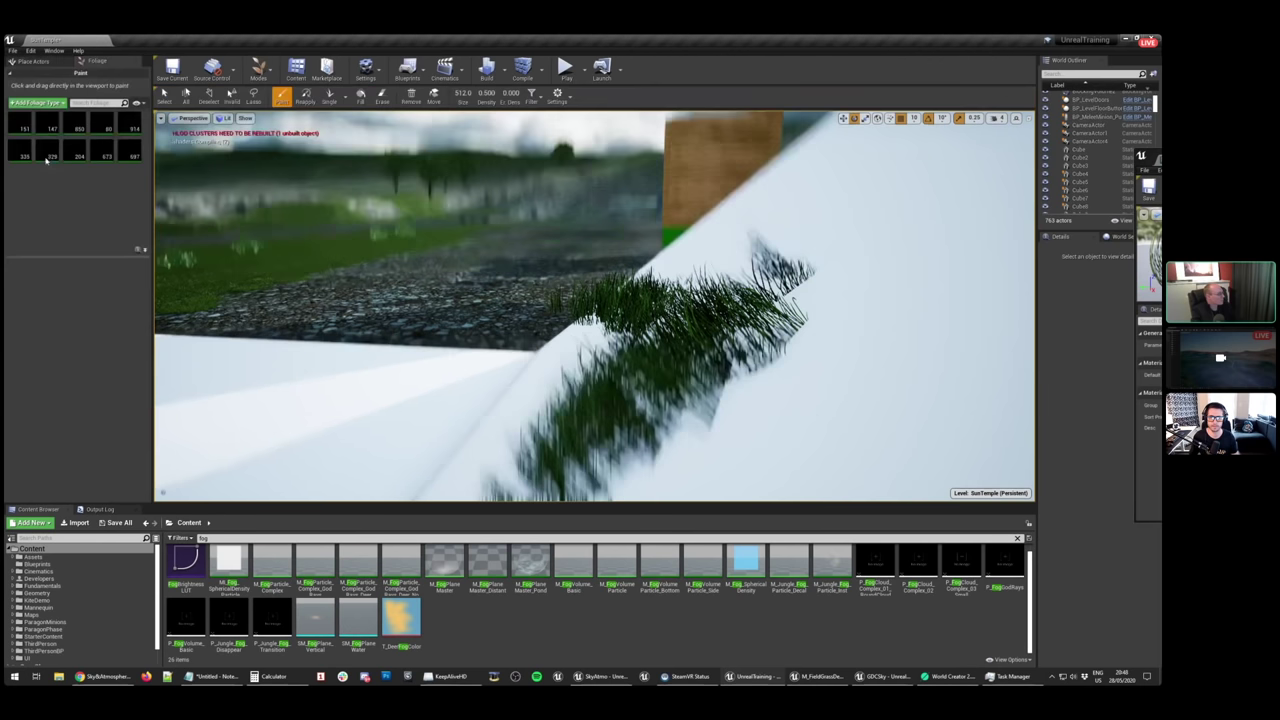
pyautogui.click(47, 145)
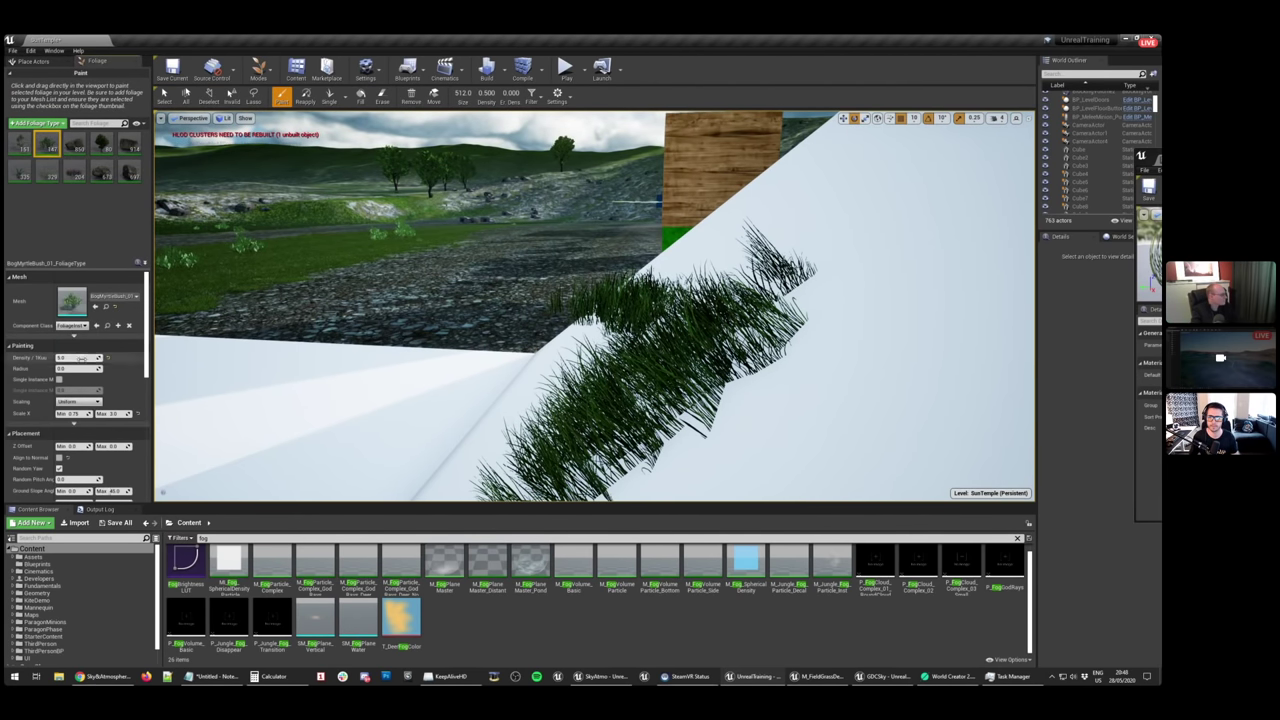
pyautogui.click(59, 457)
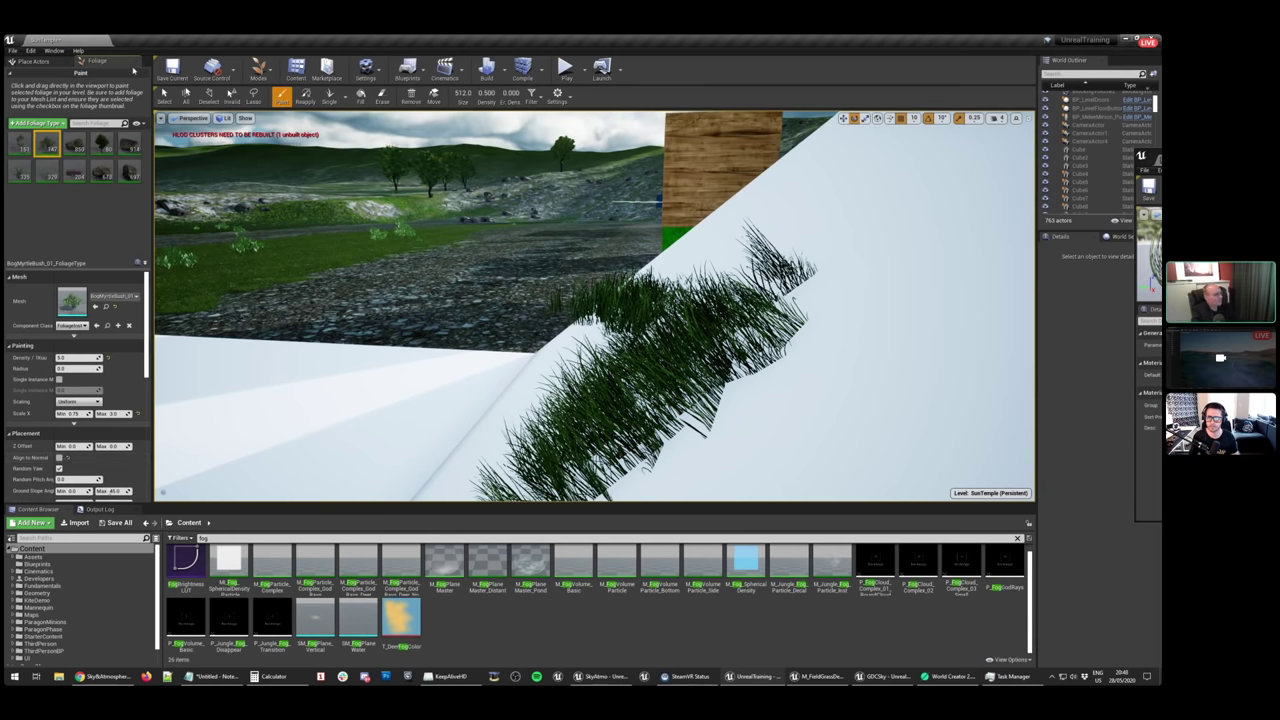
pyautogui.click(136, 61)
# View the slope's grass from both sides, select the patch, and look at its static mesh in the mesh editor
pyautogui.moveTo(594, 294)
pyautogui.mouseDown(button='right')
pyautogui.moveTo(594, 200)
pyautogui.moveTo(606, 218)
pyautogui.moveTo(612, 188)
pyautogui.moveTo(572, 298)
pyautogui.mouseUp(button='right')
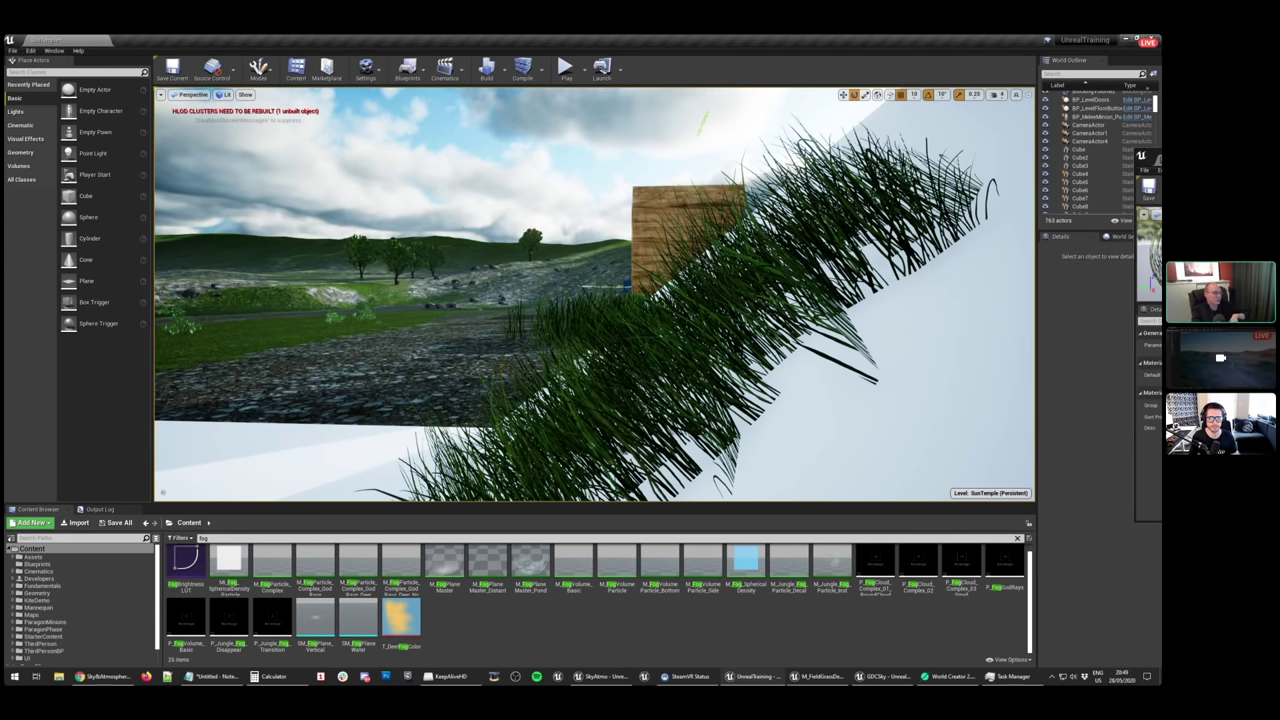
pyautogui.moveTo(594, 294)
pyautogui.mouseDown(button='right')
pyautogui.moveTo(560, 294)
pyautogui.moveTo(615, 298)
pyautogui.moveTo(603, 297)
pyautogui.mouseUp(button='right')
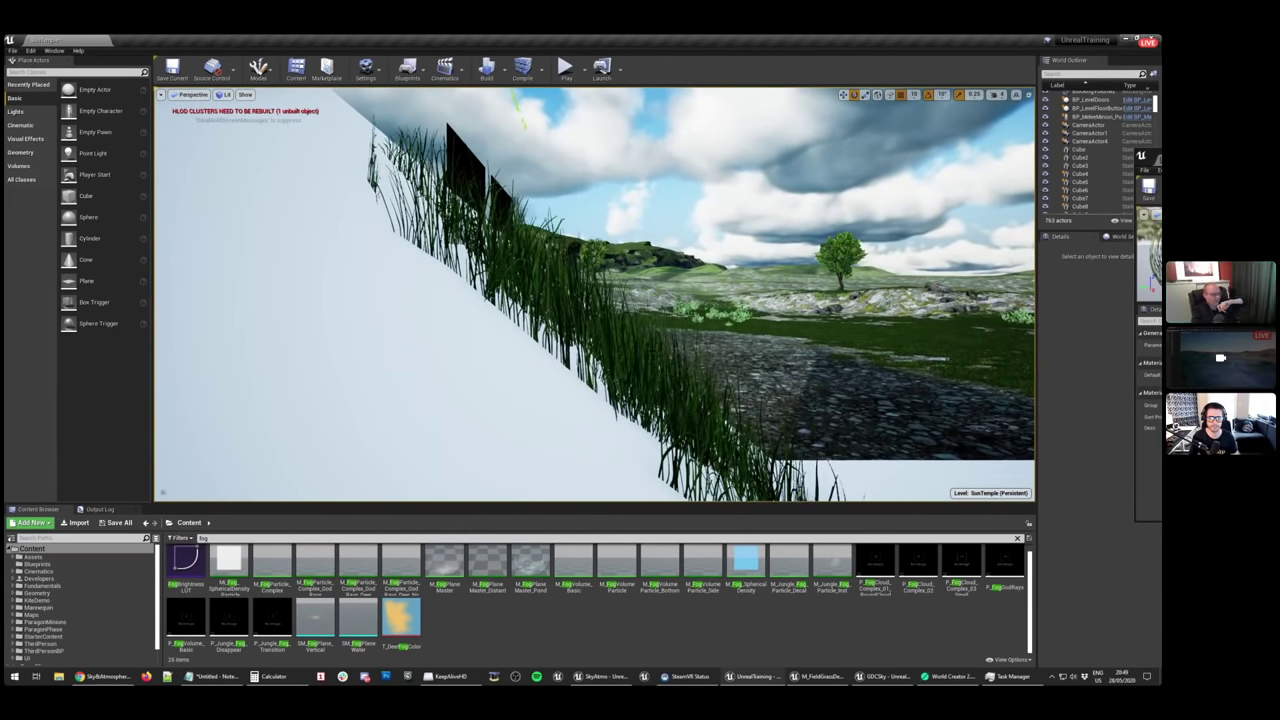
pyautogui.click(603, 297)
pyautogui.moveTo(603, 297)
pyautogui.mouseDown(button='right')
pyautogui.moveTo(606, 338)
pyautogui.moveTo(616, 297)
pyautogui.mouseUp(button='right')
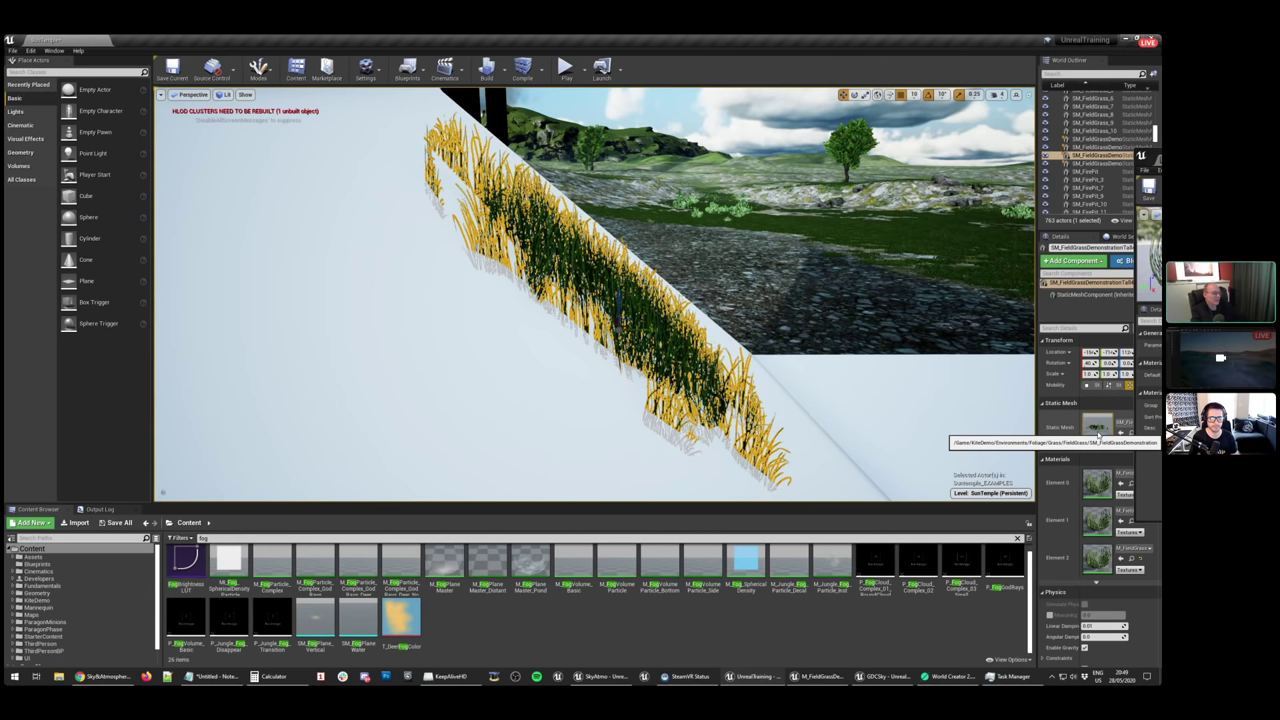
pyautogui.doubleClick(1126, 435)
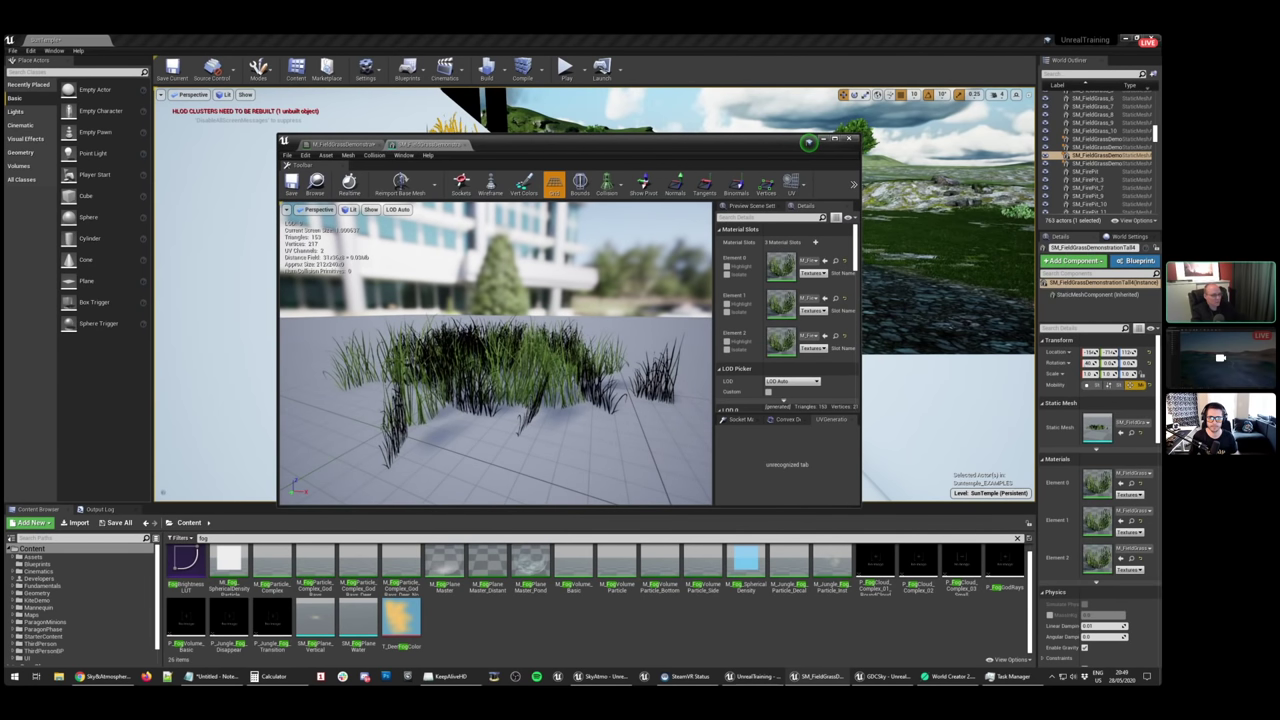
pyautogui.click(823, 138)
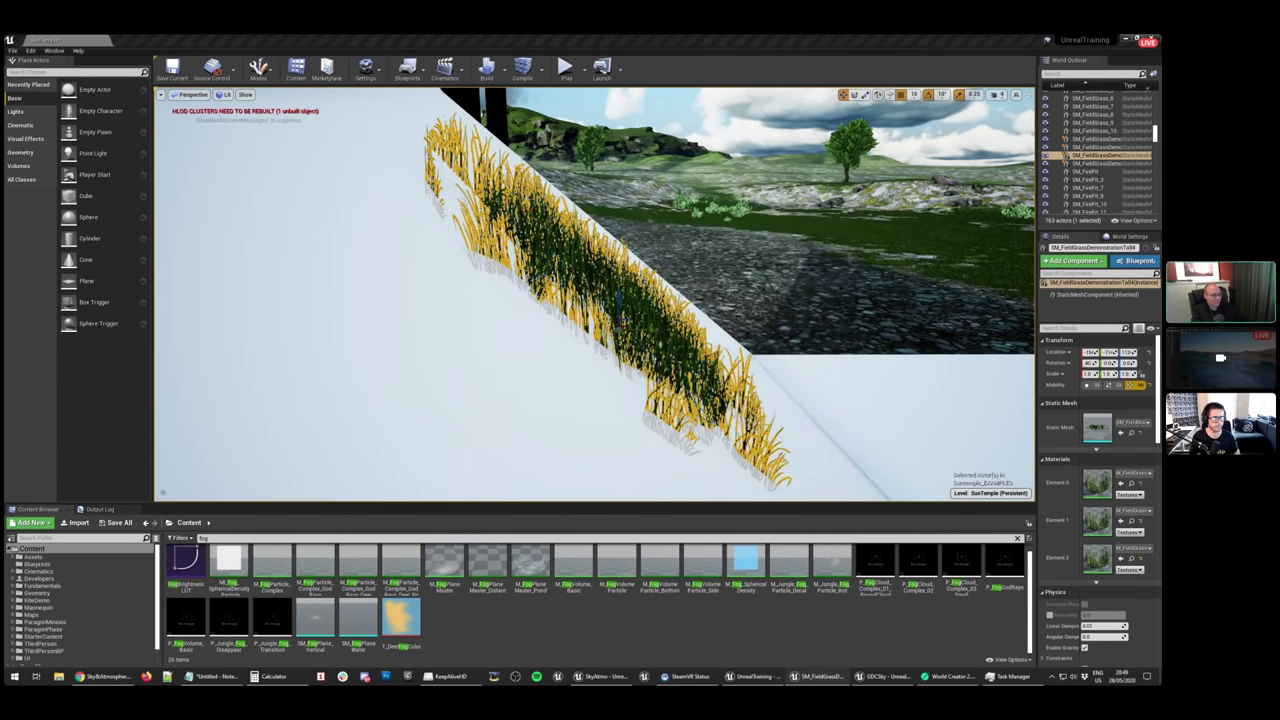
# Duplicate the slope's grass patch and move the copy away from the slope over the flat white plane
pyautogui.moveTo(620, 300); pyautogui.dragTo(640, 350, button='right')
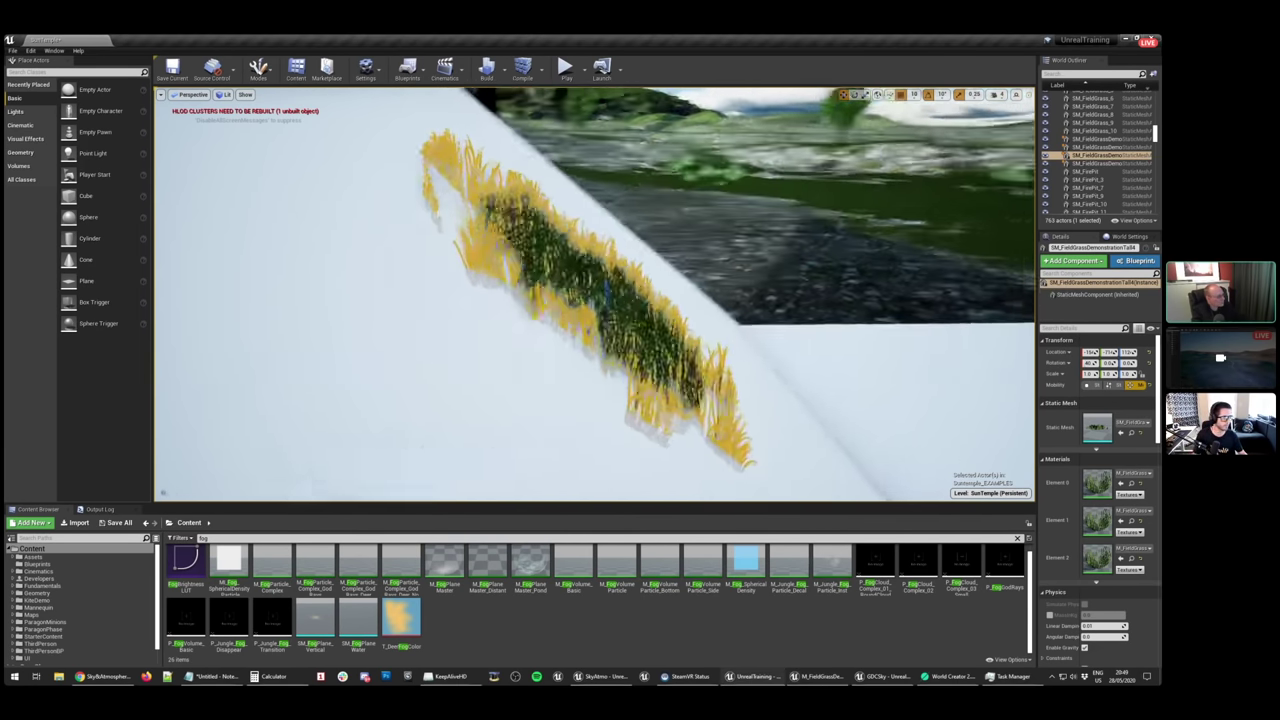
pyautogui.keyDown('alt'); pyautogui.keyDown('shift'); pyautogui.moveTo(606, 295); pyautogui.dragTo(614, 328); pyautogui.keyUp('shift'); pyautogui.keyUp('alt')
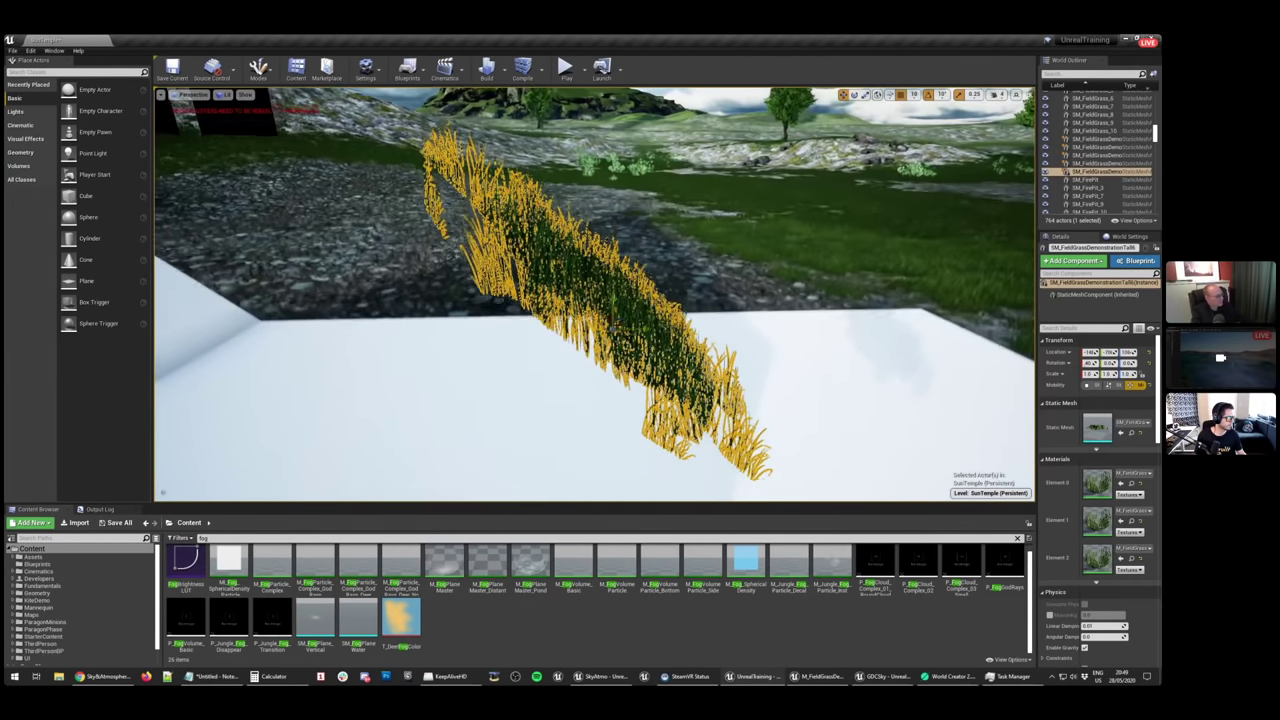
pyautogui.moveTo(600, 300); pyautogui.dragTo(600, 300, button='right')
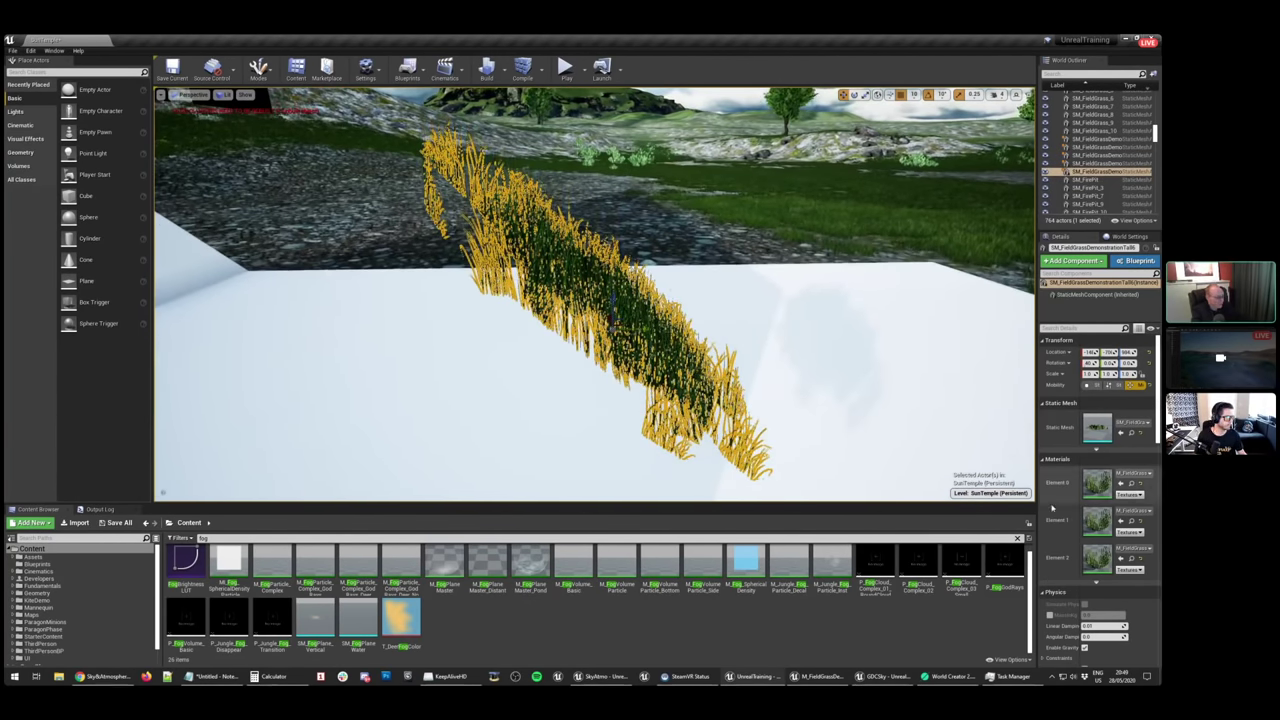
# Clear the asset search in the Assets/Materials folder and assign M_Arch to the copied patch's Element 0 material
pyautogui.doubleClick(34, 557)
pyautogui.click(40, 571)
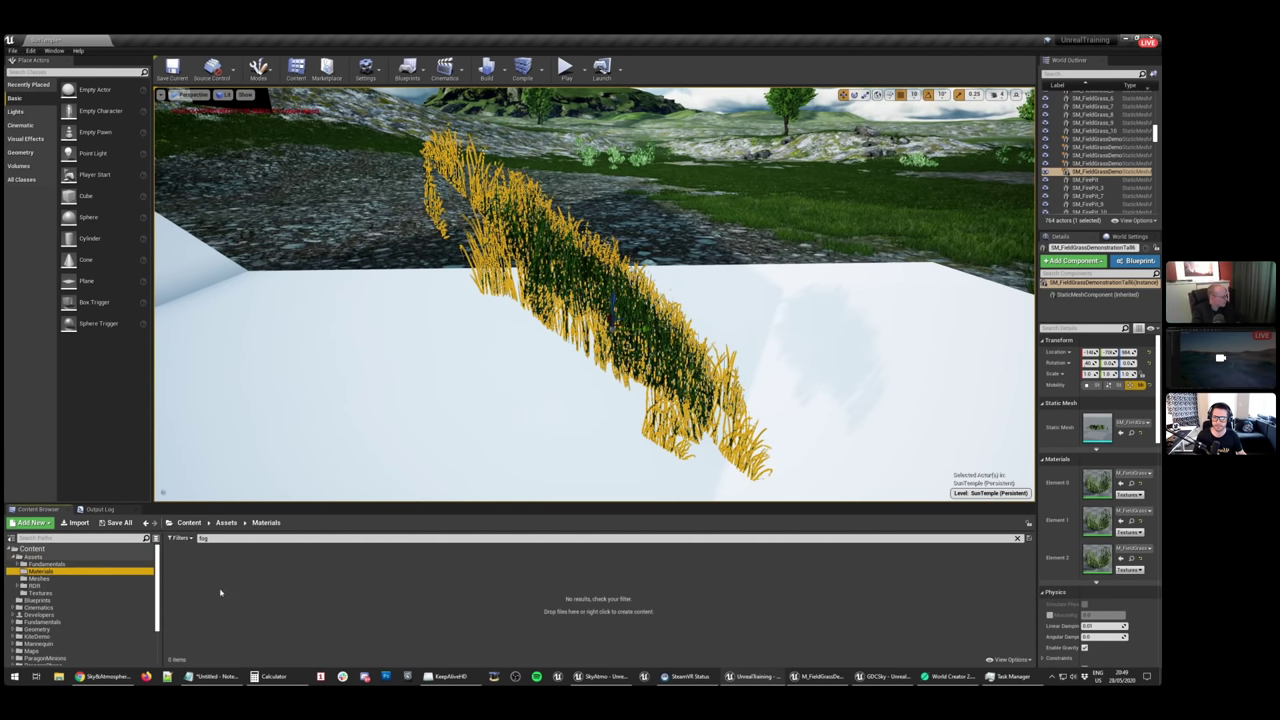
pyautogui.click(1017, 539)
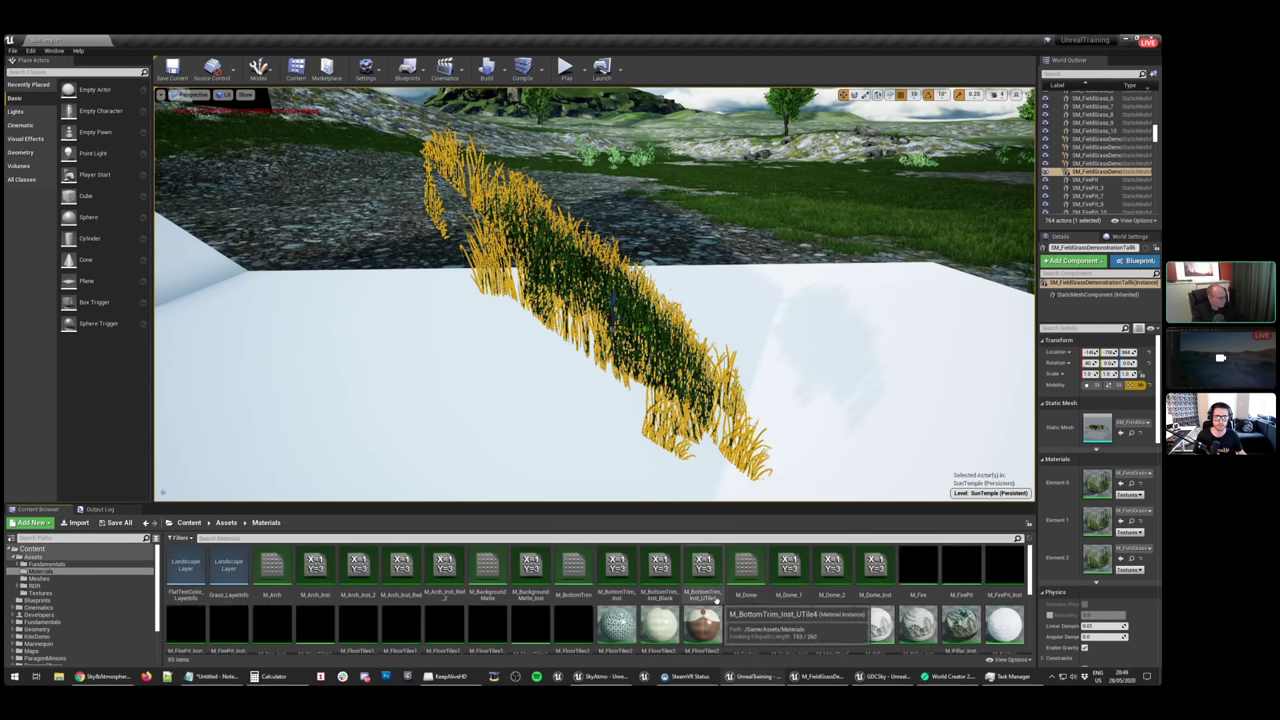
pyautogui.click(272, 566)
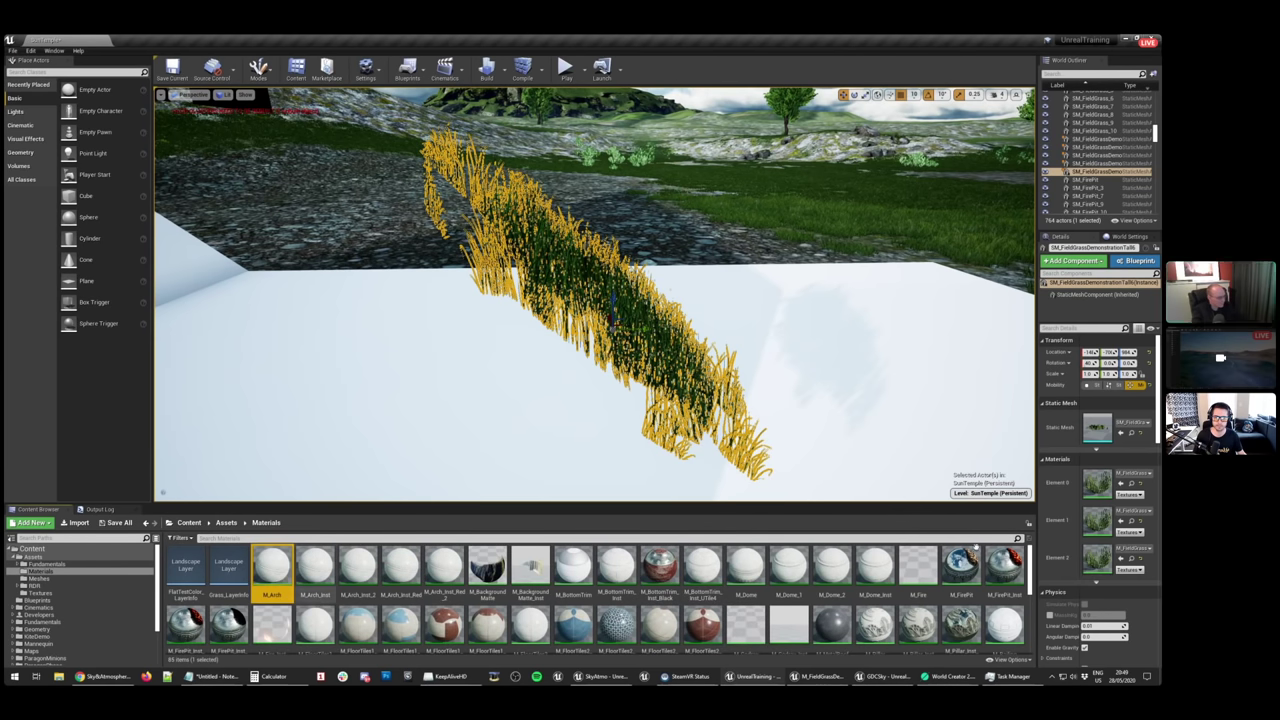
pyautogui.click(1121, 485)
# Rotate the copied grass patch level and view its geometry up close in Brush Wireframe mode
pyautogui.moveTo(809, 429); pyautogui.dragTo(765, 400, button='right')
pyautogui.press('e')
pyautogui.moveTo(598, 240)
pyautogui.mouseDown()
pyautogui.moveTo(570, 250)
pyautogui.moveTo(598, 240)
pyautogui.mouseUp()
pyautogui.press('w')
pyautogui.moveTo(608, 270)
pyautogui.mouseDown(button='right')
pyautogui.moveTo(590, 230)
pyautogui.moveTo(590, 262)
pyautogui.moveTo(605, 240)
pyautogui.moveTo(605, 290)
pyautogui.moveTo(655, 332)
pyautogui.moveTo(662, 362)
pyautogui.mouseUp(button='right')
pyautogui.hotkey('alt', '2')
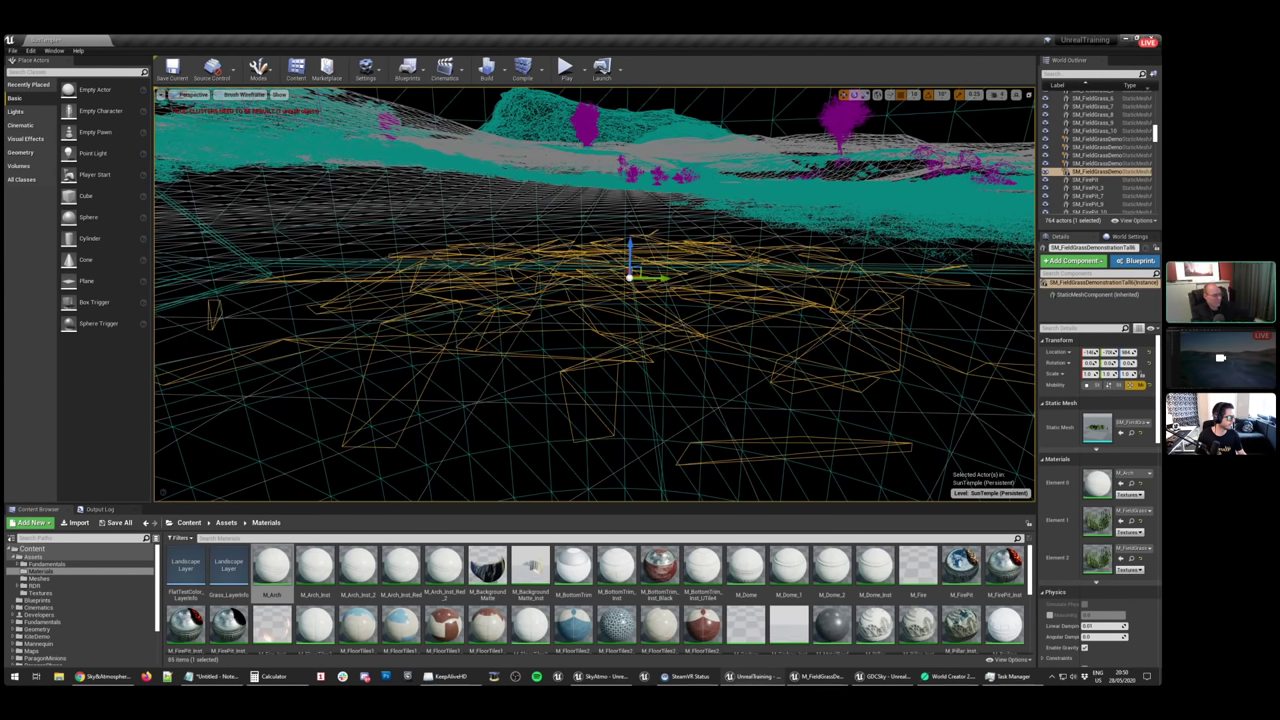
# Open the copied patch's static mesh in the mesh editor and display its vertex colors
pyautogui.doubleClick(1097, 423)
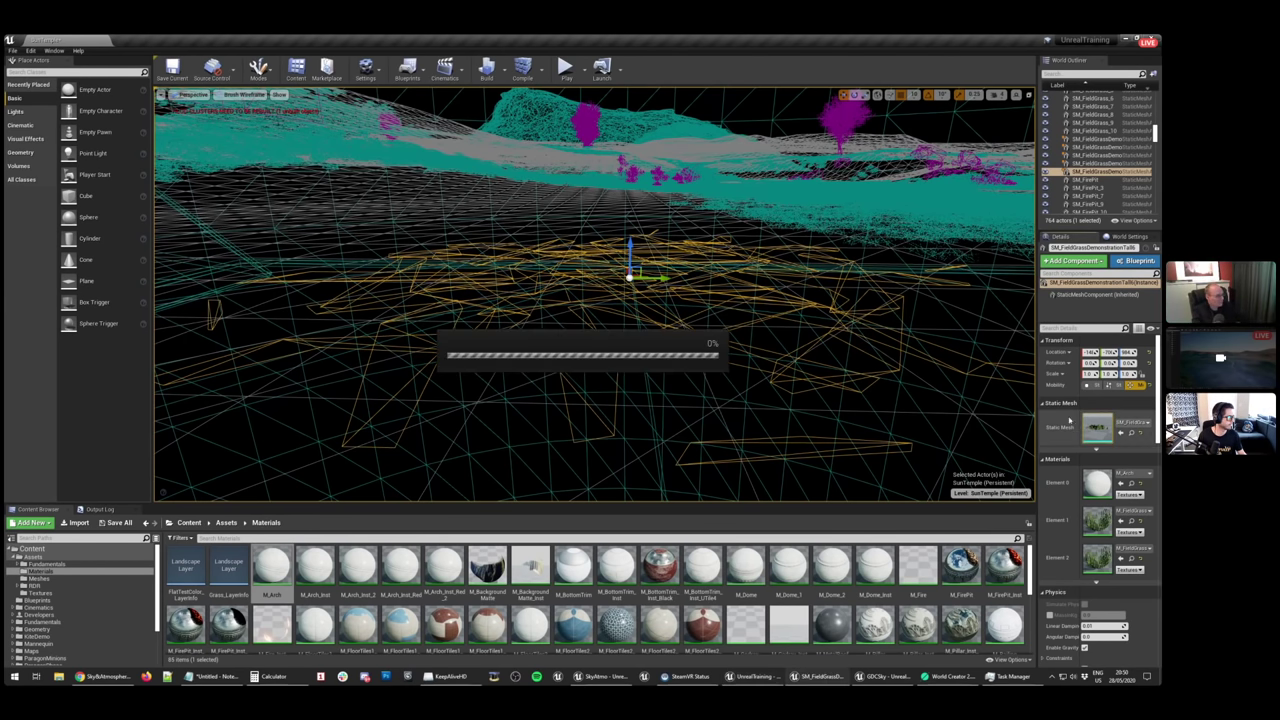
pyautogui.hotkey('ctrl', 'e')
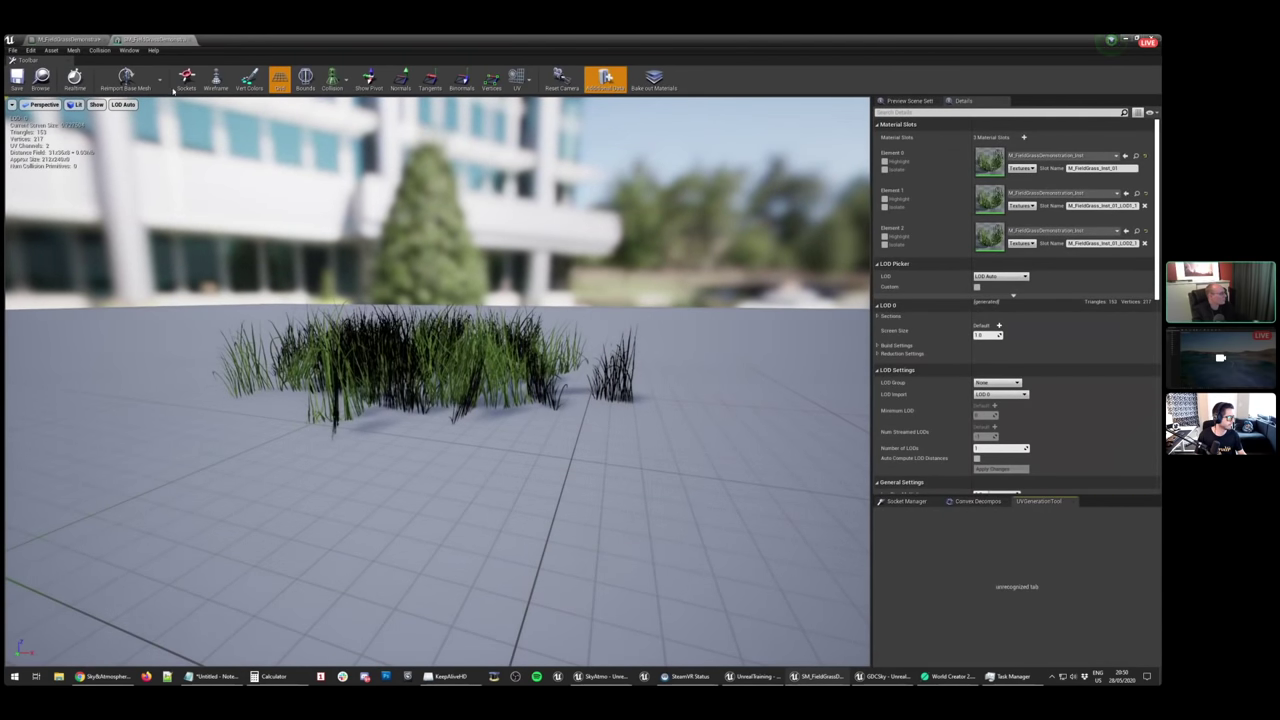
pyautogui.click(249, 78)
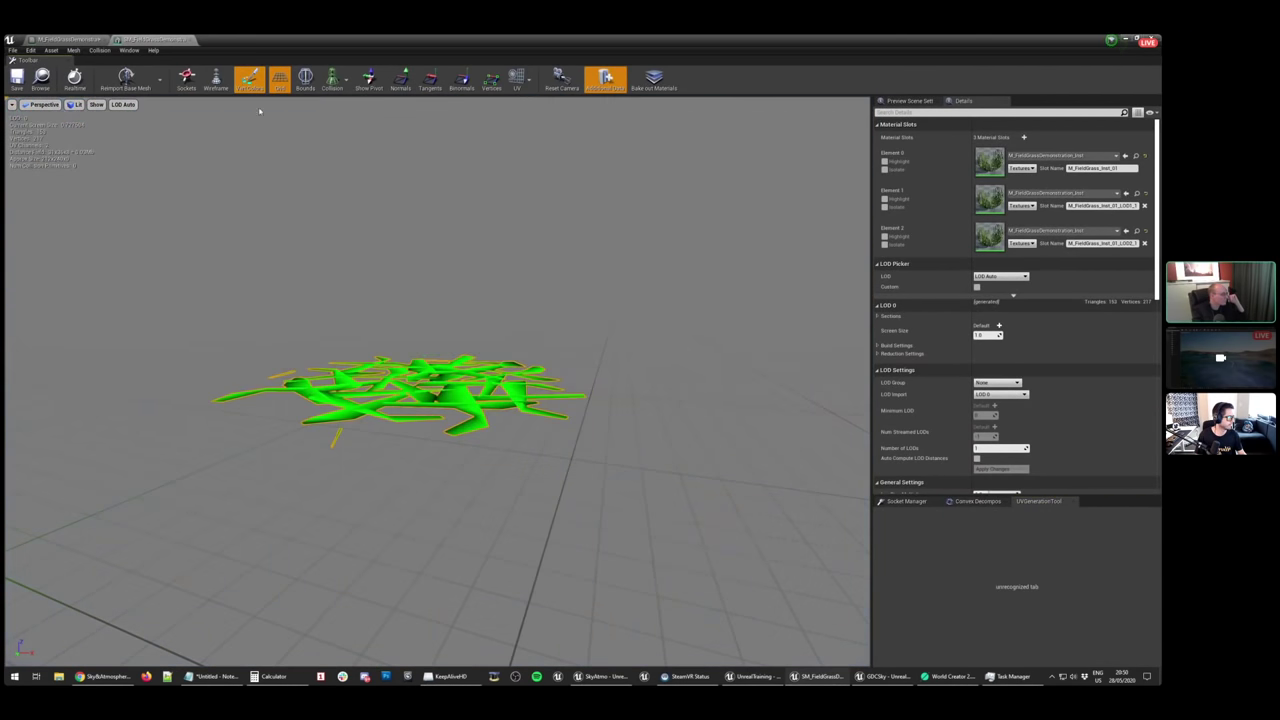
# Examine the ArranUpRightTrick branch in the grass material graph, including the Vertex Color, Lerp, black constant and Param nodes with Param's default channel values
pyautogui.moveTo(437, 420); pyautogui.dragTo(437, 300)
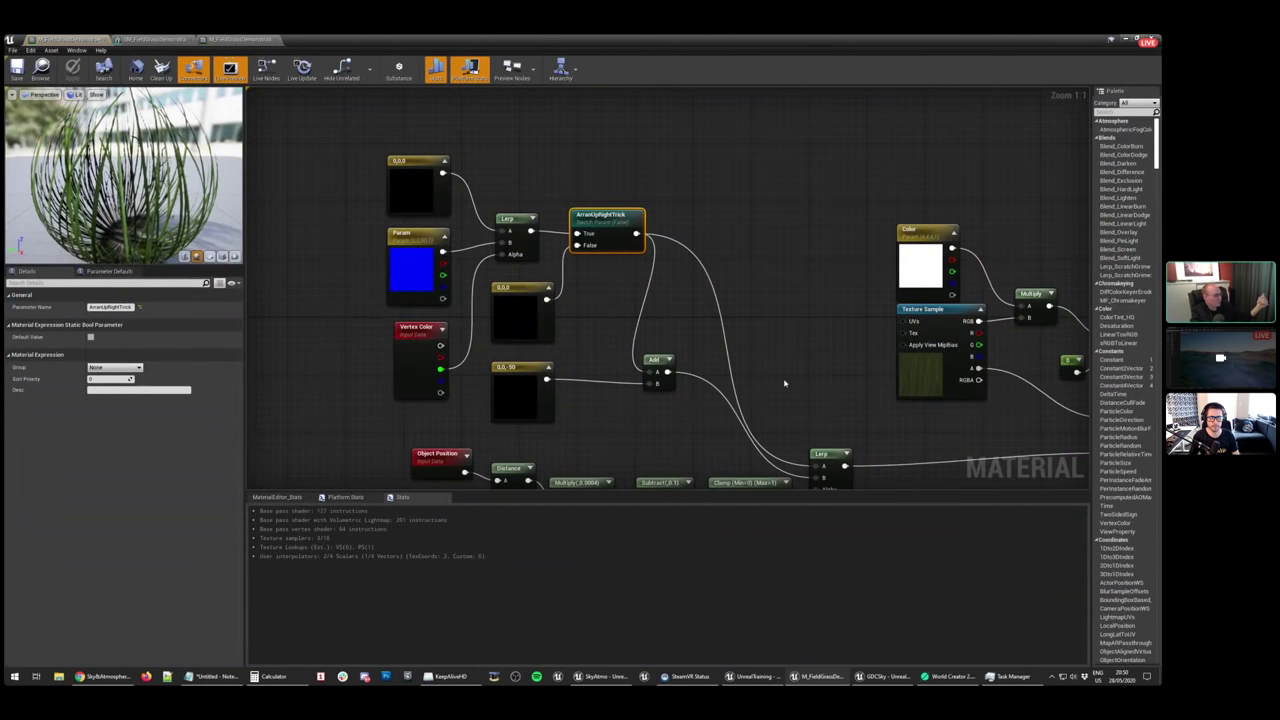
pyautogui.moveTo(785, 383); pyautogui.dragTo(815, 421, button='right')
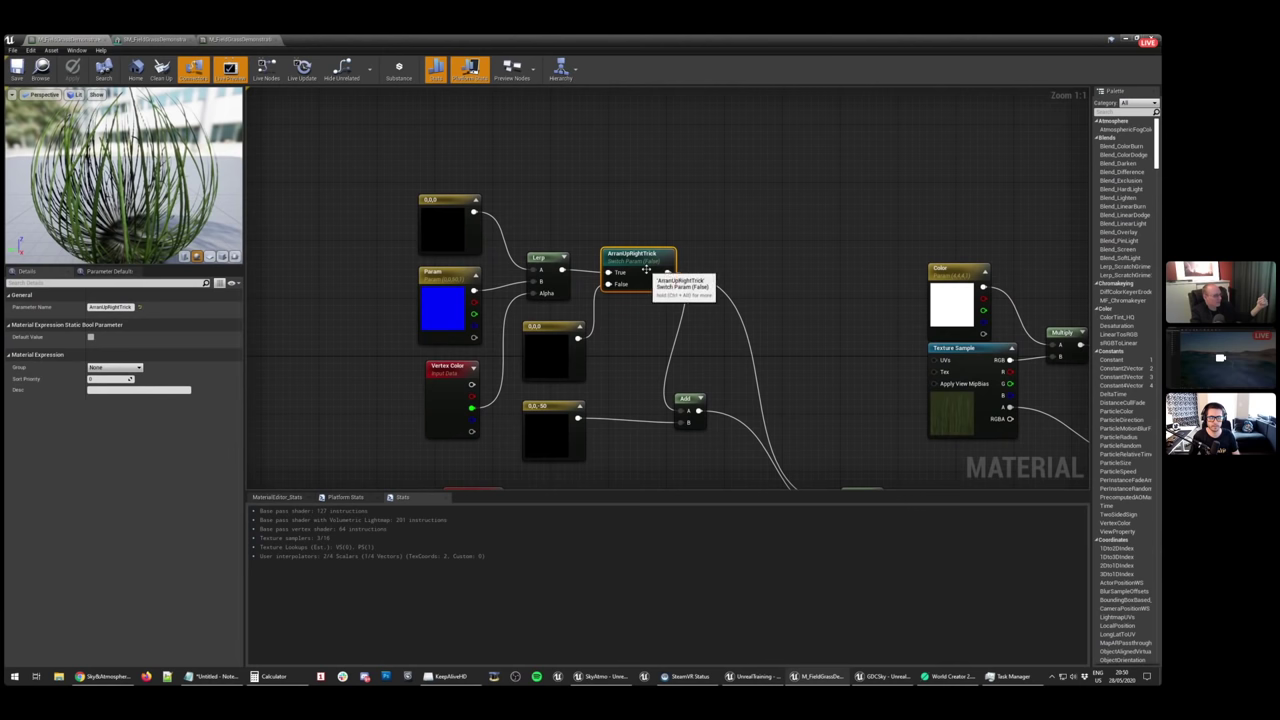
pyautogui.moveTo(366, 172); pyautogui.dragTo(611, 275)
pyautogui.moveTo(729, 363); pyautogui.dragTo(856, 313, button='right')
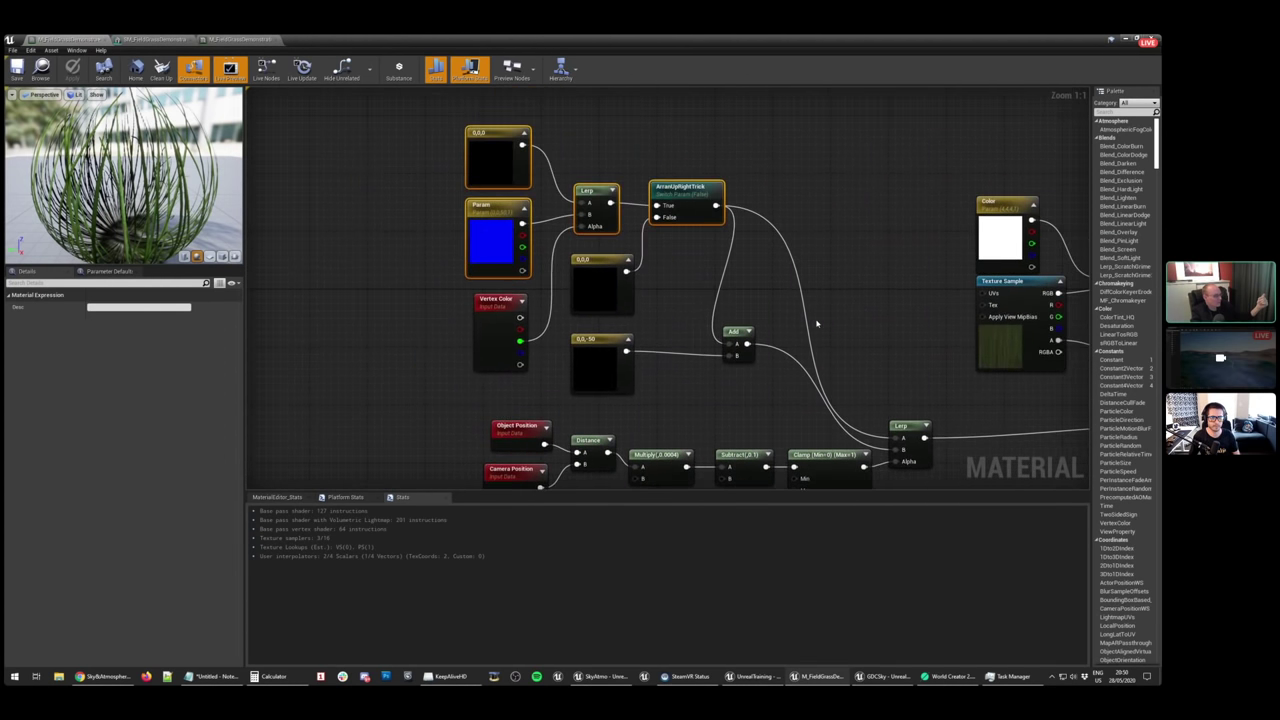
pyautogui.moveTo(582, 327); pyautogui.dragTo(582, 349, button='right')
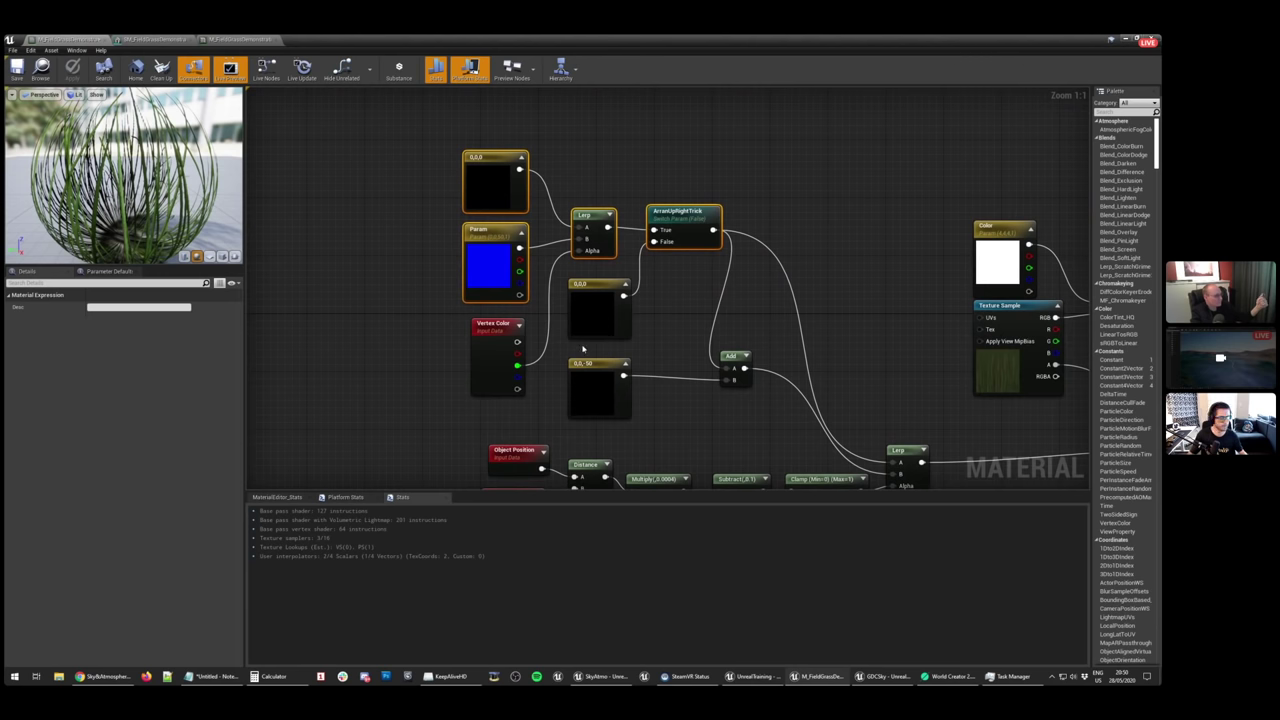
pyautogui.click(490, 348)
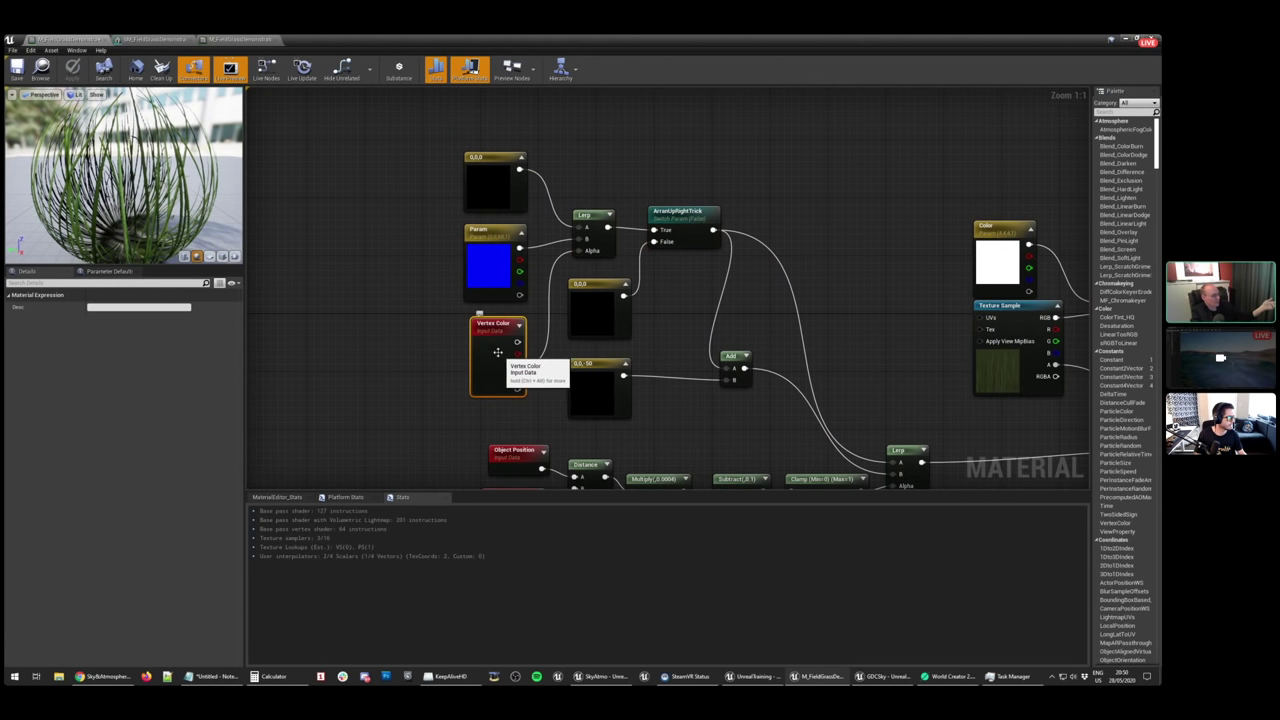
pyautogui.click(594, 222)
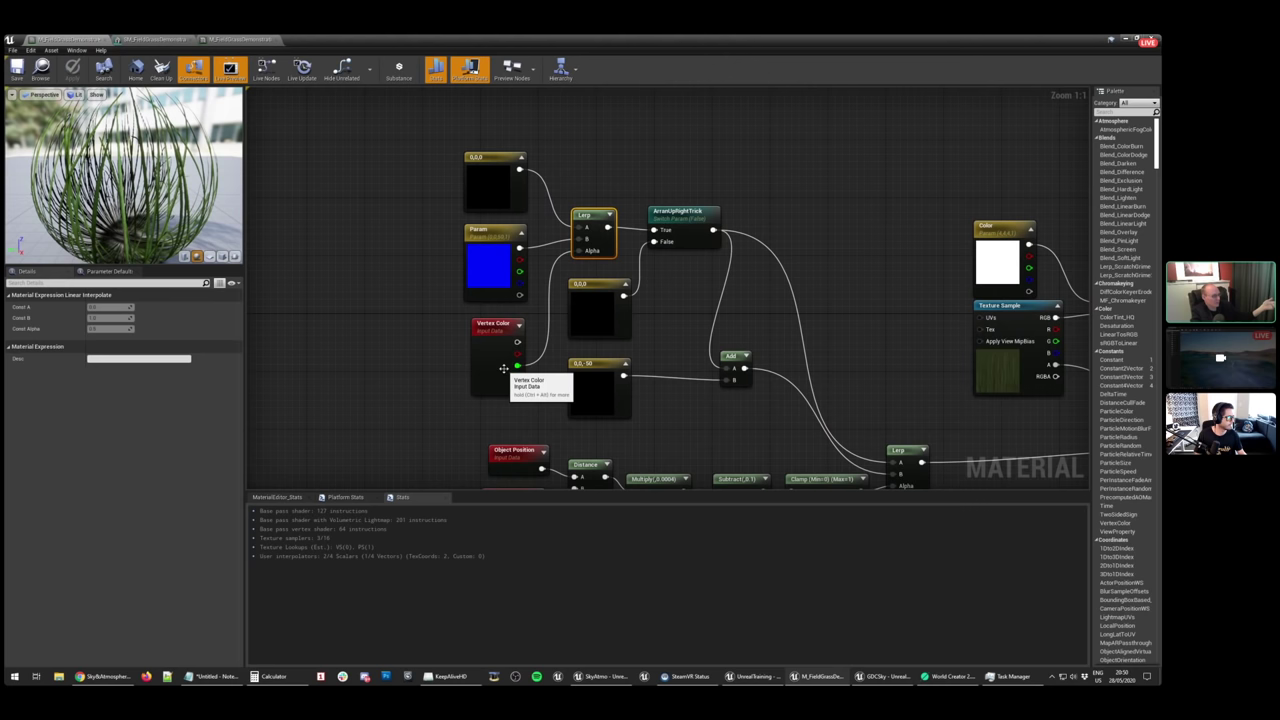
pyautogui.click(495, 178)
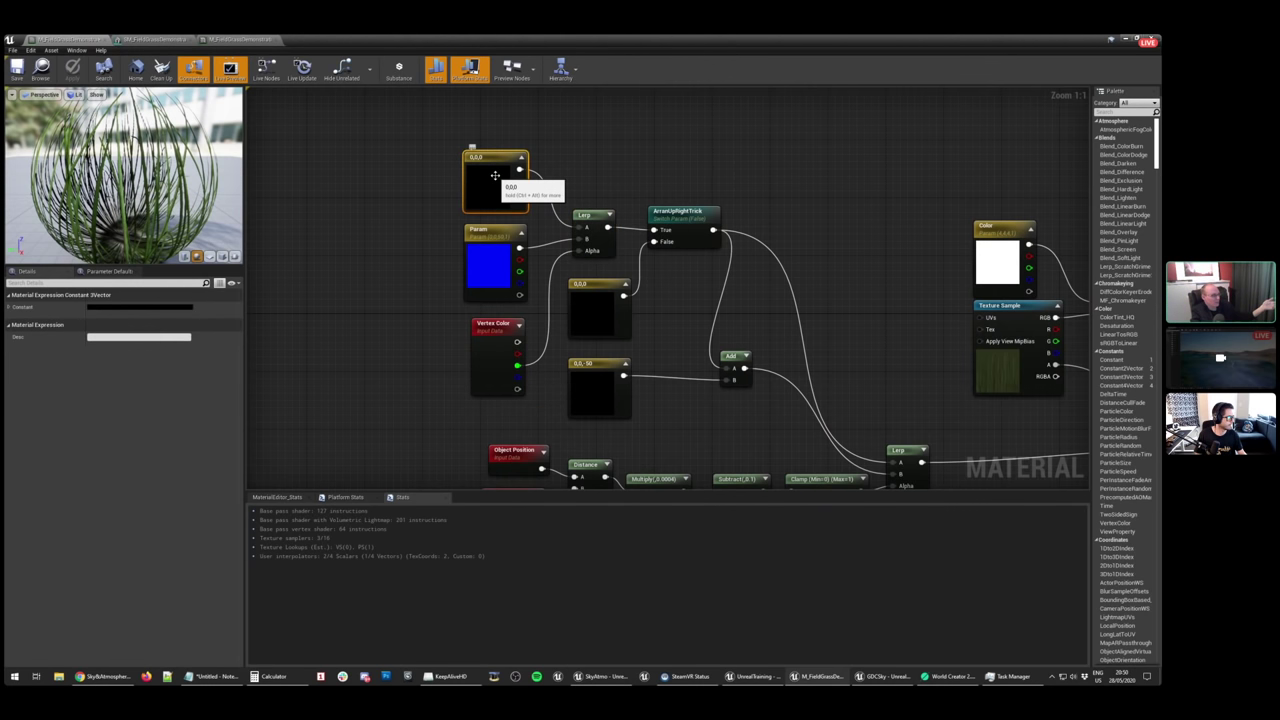
pyautogui.click(490, 265)
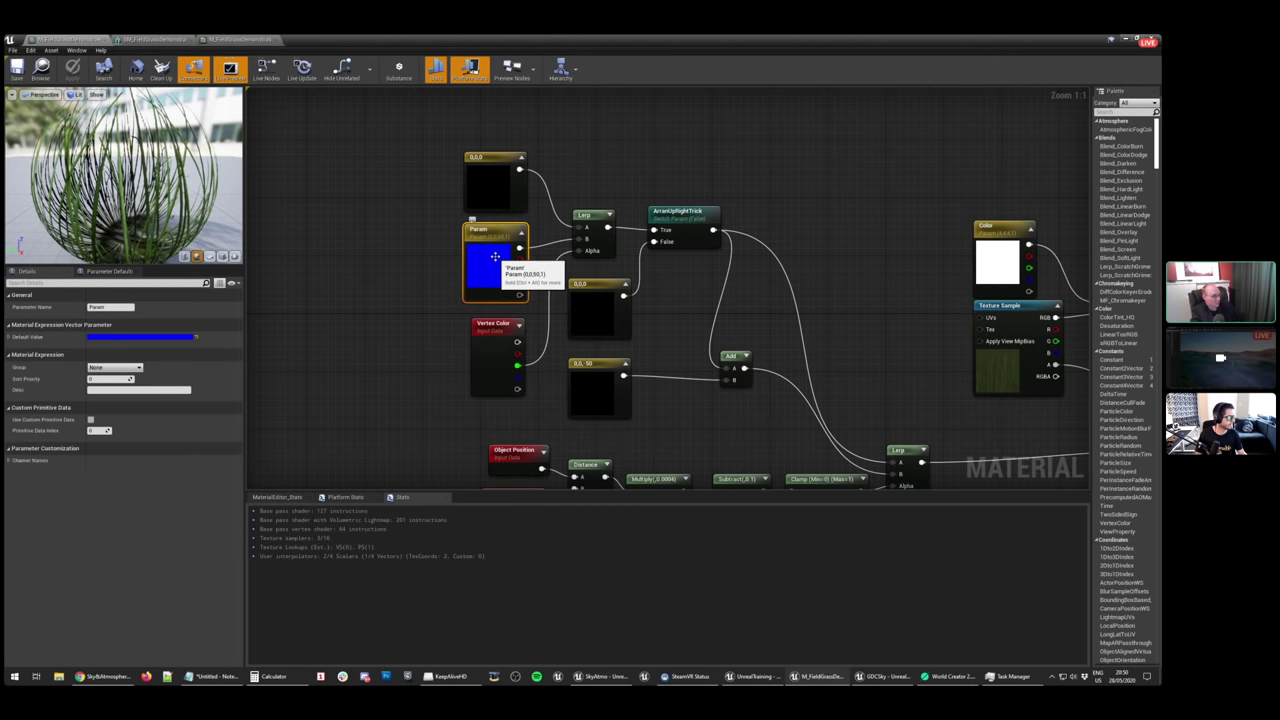
pyautogui.click(9, 336)
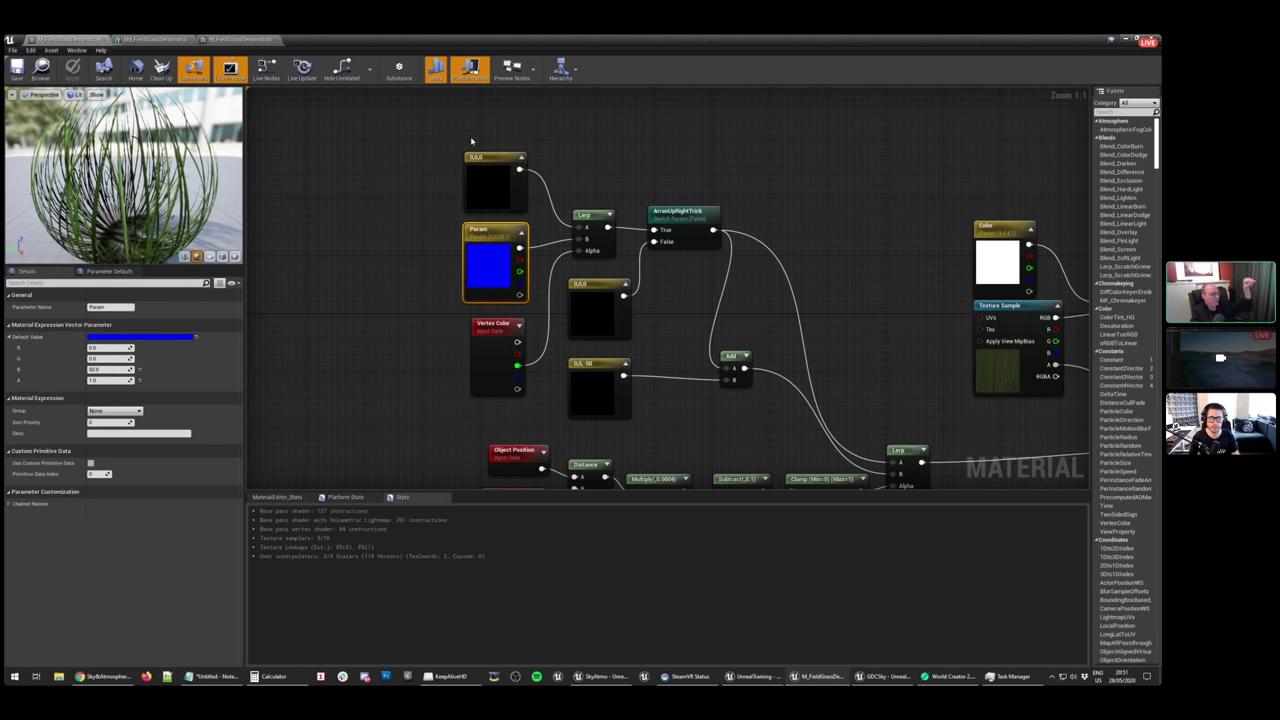
# Return to the level, restore the viewport to Lit mode and delete the white copied grass patch
pyautogui.moveTo(636, 38); pyautogui.dragTo(671, 137)
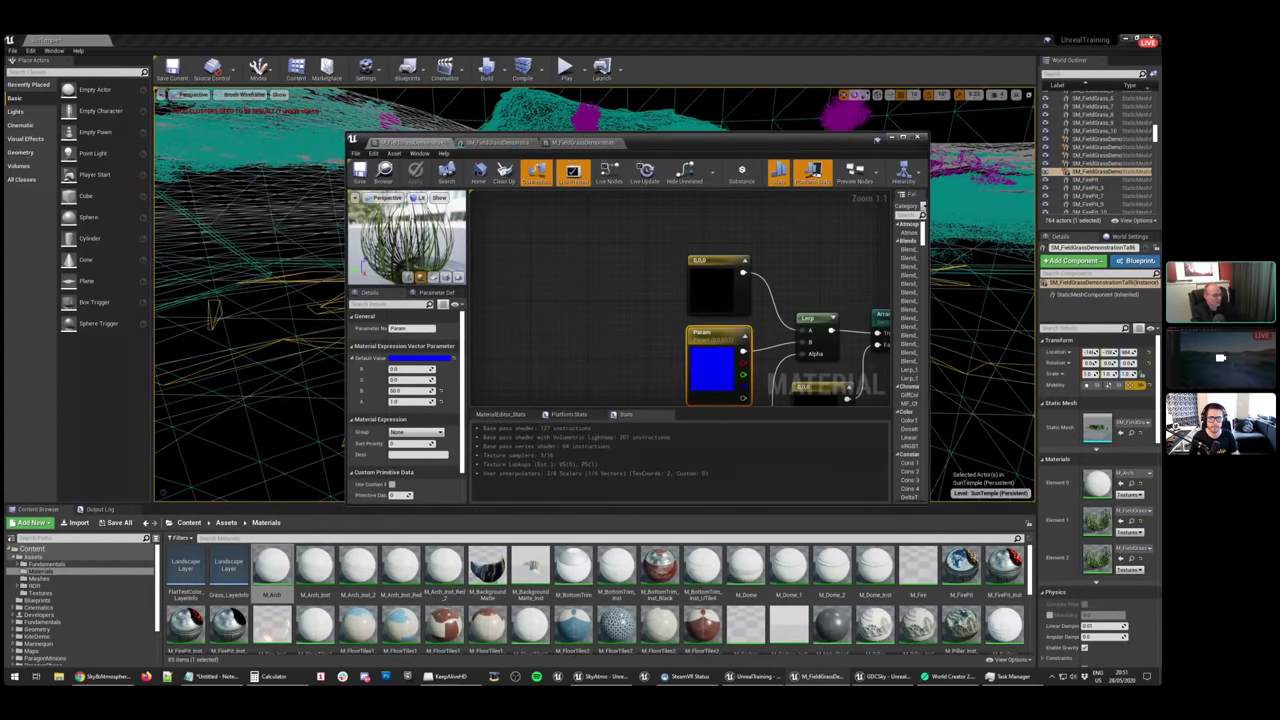
pyautogui.click(890, 136)
pyautogui.moveTo(594, 330)
pyautogui.mouseDown(button='right')
pyautogui.moveTo(606, 310)
pyautogui.moveTo(589, 321)
pyautogui.mouseUp(button='right')
pyautogui.hotkey('alt', '4')
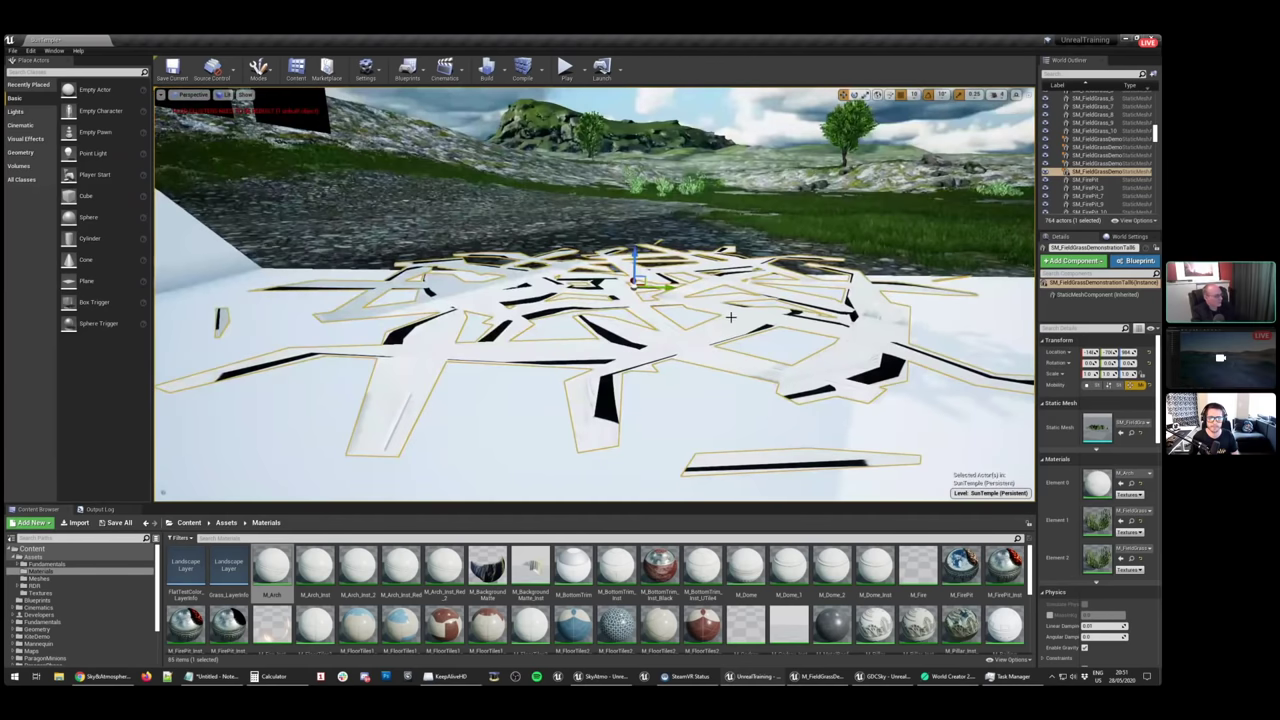
pyautogui.moveTo(589, 321); pyautogui.dragTo(560, 420)
pyautogui.moveTo(600, 330); pyautogui.dragTo(535, 345, button='right')
pyautogui.press('Delete')
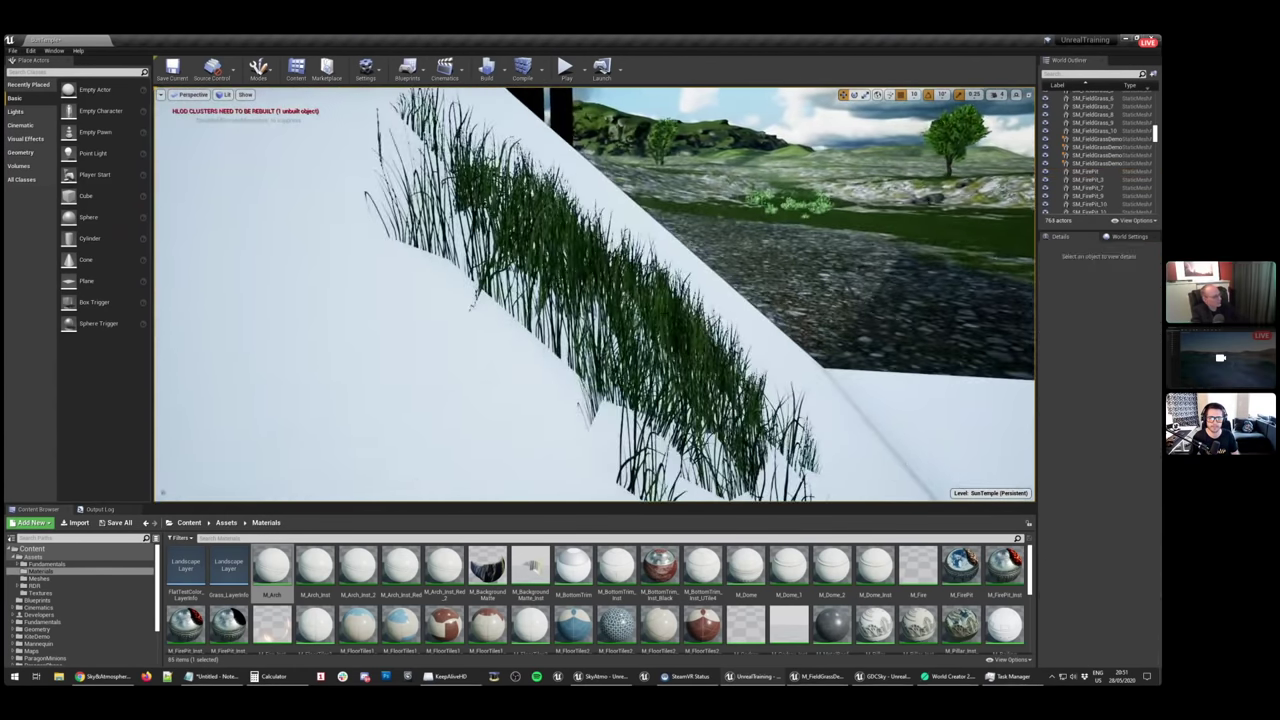
# Duplicate the slope's grass patch out over the flat white plane and rotate the copy to demonstrate its blades at different tilts
pyautogui.click(630, 340)
pyautogui.keyDown('alt'); pyautogui.keyDown('shift'); pyautogui.moveTo(630, 335); pyautogui.dragTo(877, 349); pyautogui.keyUp('shift'); pyautogui.keyUp('alt')
pyautogui.moveTo(877, 349); pyautogui.dragTo(910, 356, button='right')
pyautogui.press('e')
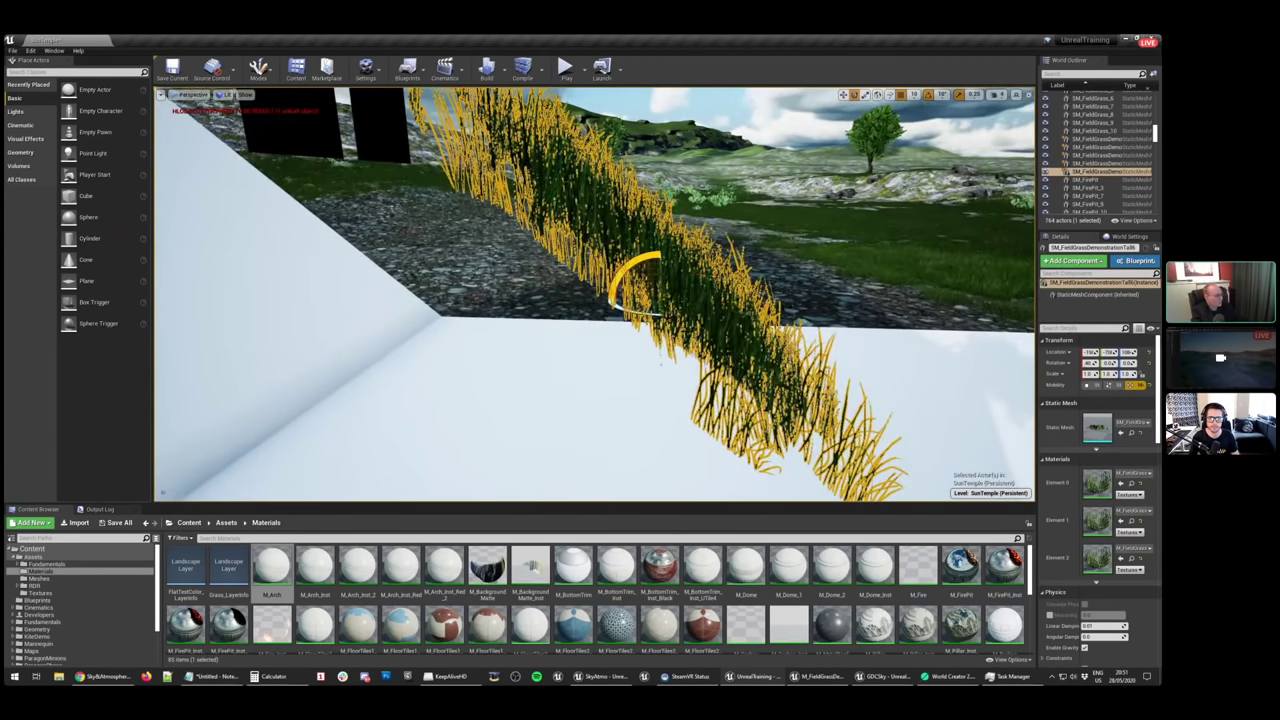
pyautogui.moveTo(645, 260); pyautogui.dragTo(620, 258)
pyautogui.press('g')
pyautogui.moveTo(620, 258); pyautogui.dragTo(618, 197, button='right')
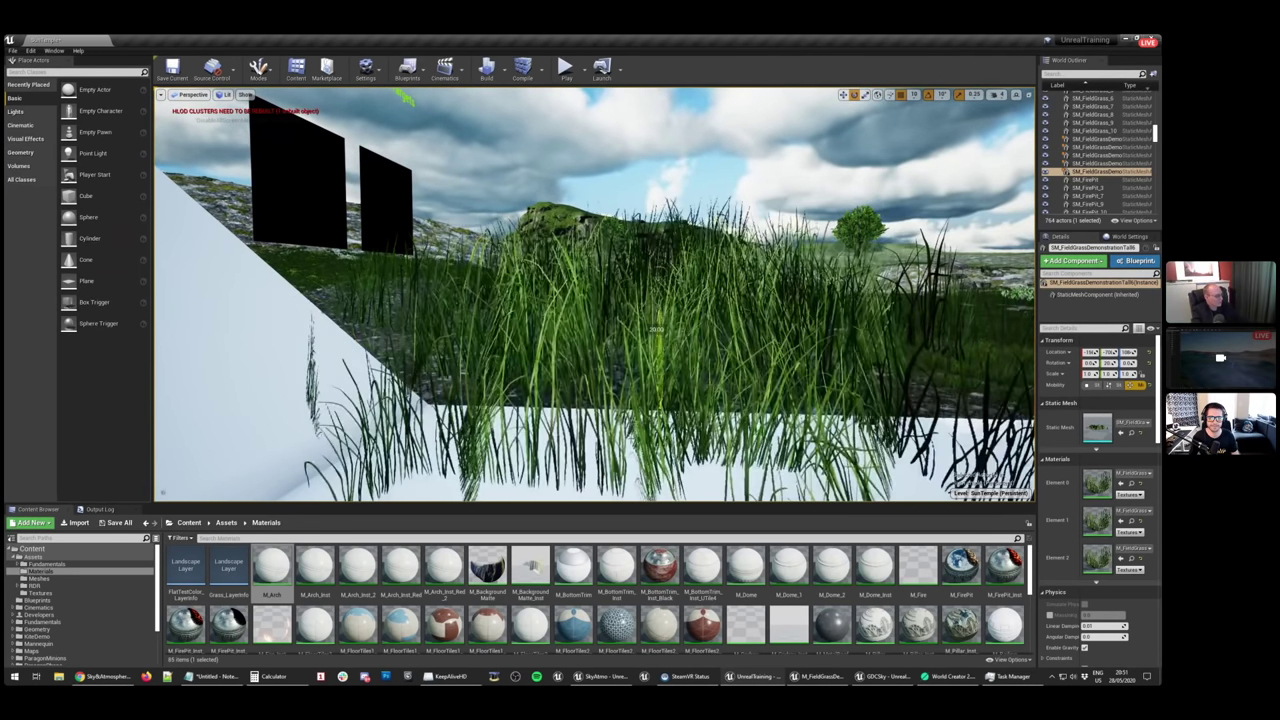
pyautogui.press('g')
pyautogui.moveTo(660, 308)
pyautogui.mouseDown()
pyautogui.moveTo(704, 334)
pyautogui.moveTo(714, 358)
pyautogui.moveTo(695, 330)
pyautogui.moveTo(617, 308)
pyautogui.moveTo(635, 298)
pyautogui.moveTo(690, 309)
pyautogui.moveTo(650, 306)
pyautogui.moveTo(660, 302)
pyautogui.mouseUp()
# Bring the grass material editor up beside the level viewport and set the Param node's B default value to 128
pyautogui.click(817, 676)
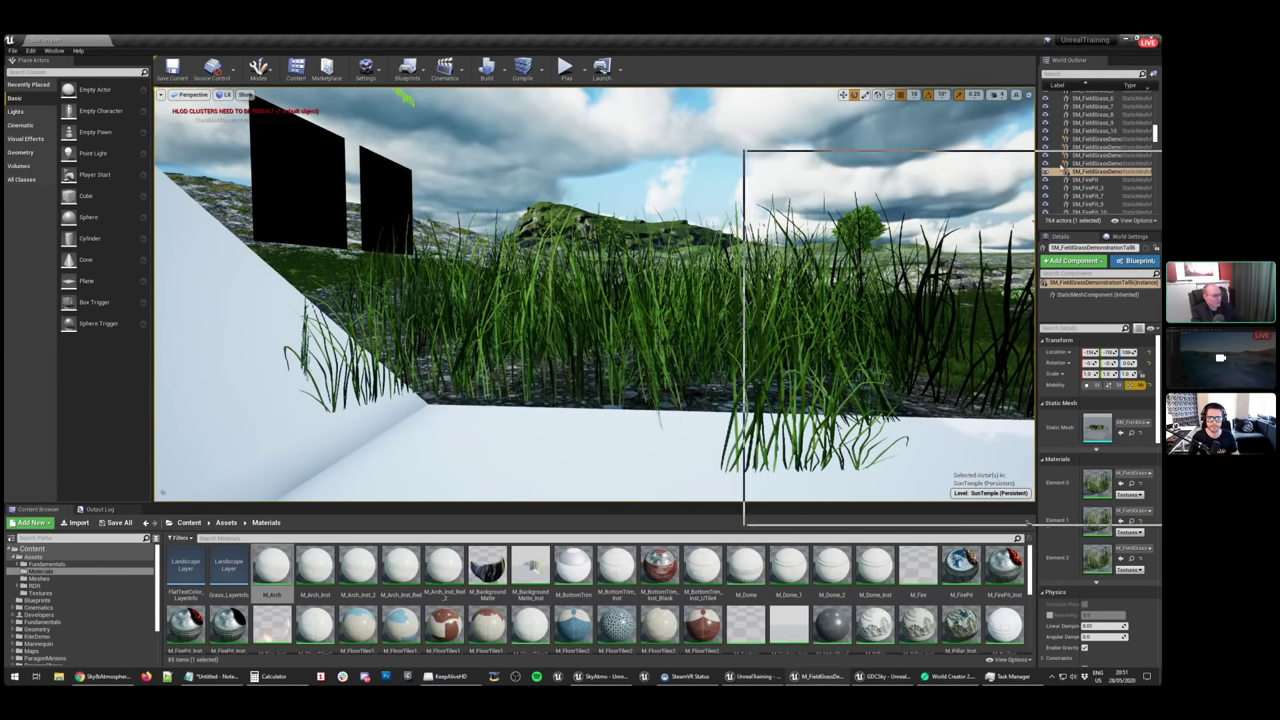
pyautogui.moveTo(960, 377); pyautogui.dragTo(852, 331, button='right')
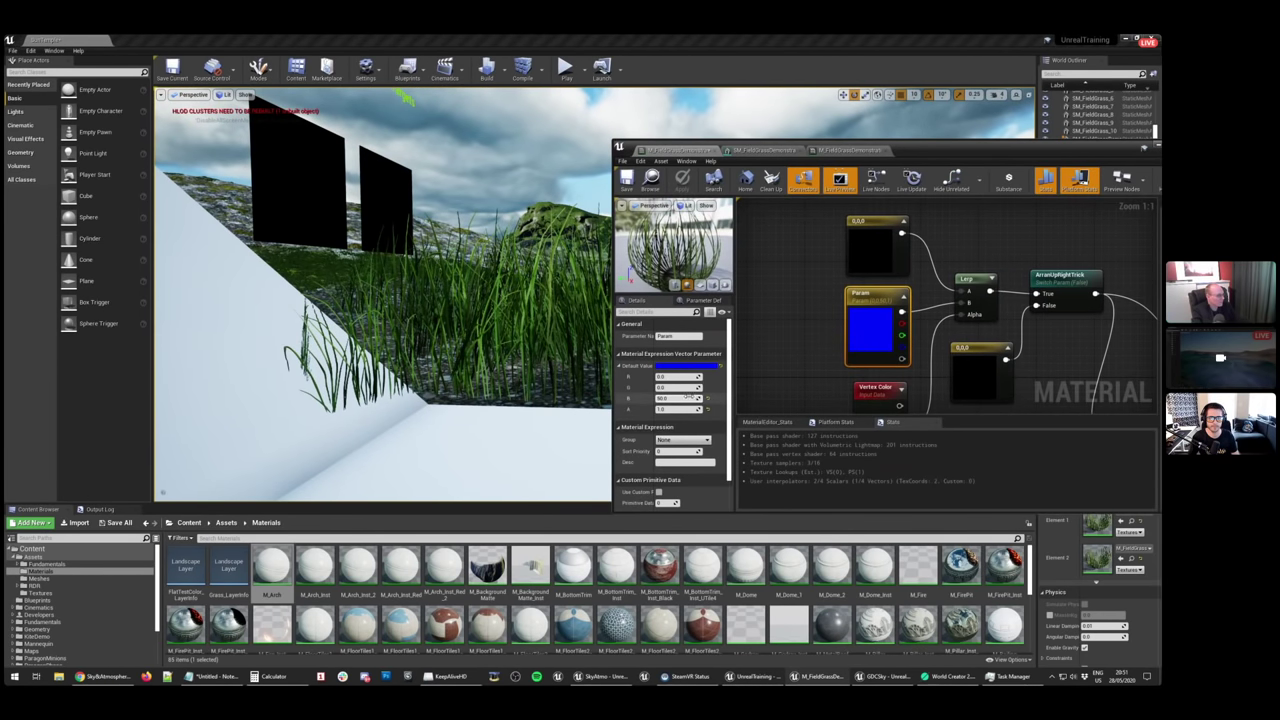
pyautogui.click(690, 398)
pyautogui.write('128')
pyautogui.press('Return')
pyautogui.moveTo(450, 300); pyautogui.dragTo(500, 300, button='right')
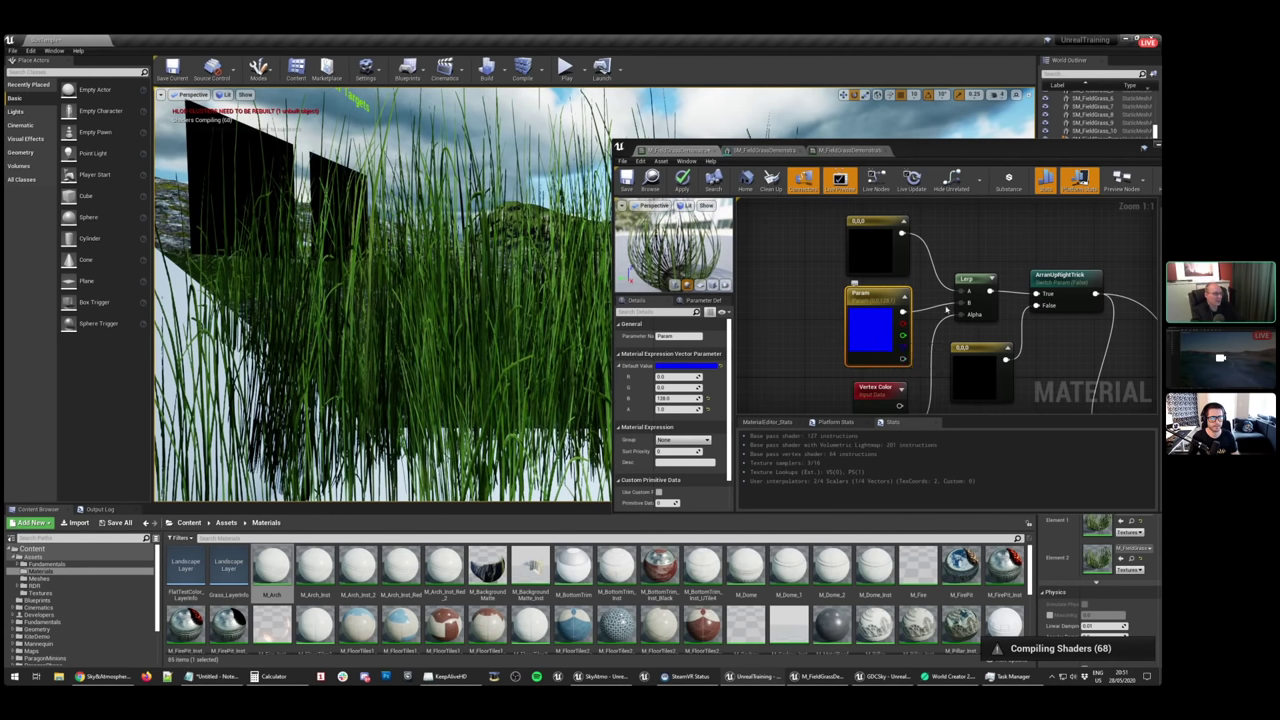
# Set the Param node's B default value to 4
pyautogui.click(678, 398)
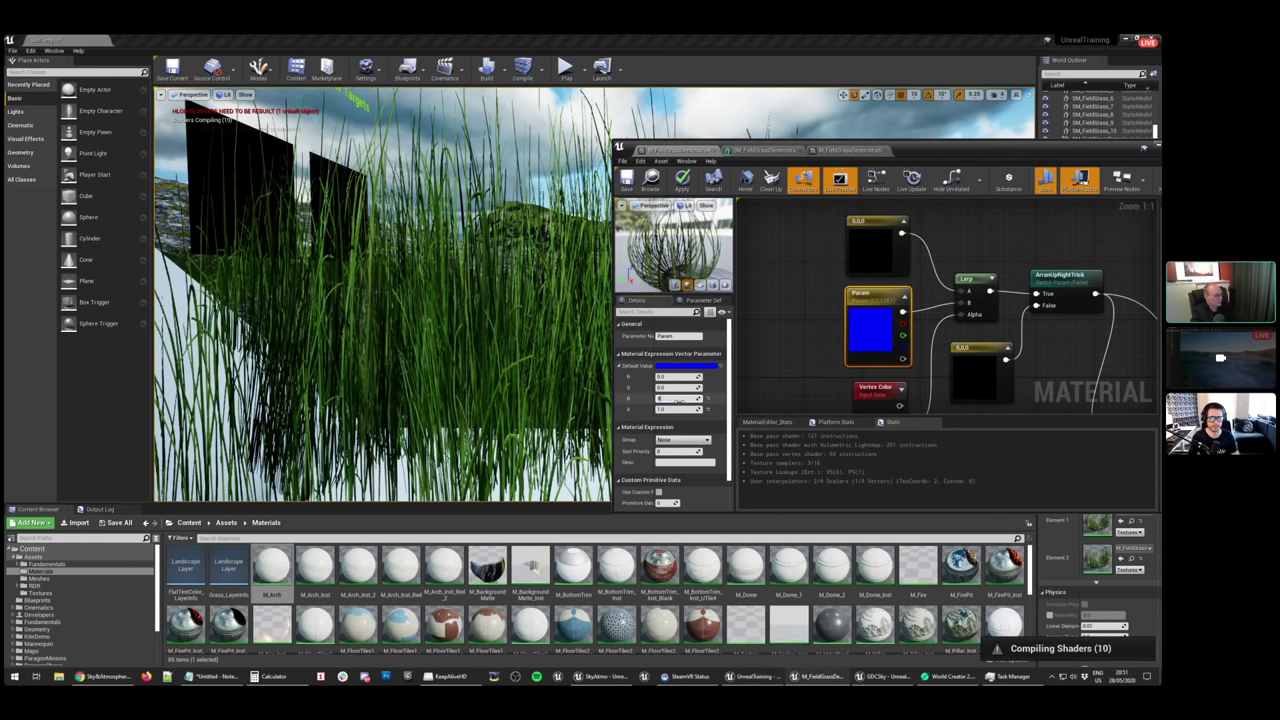
pyautogui.write('4')
pyautogui.press('Return')
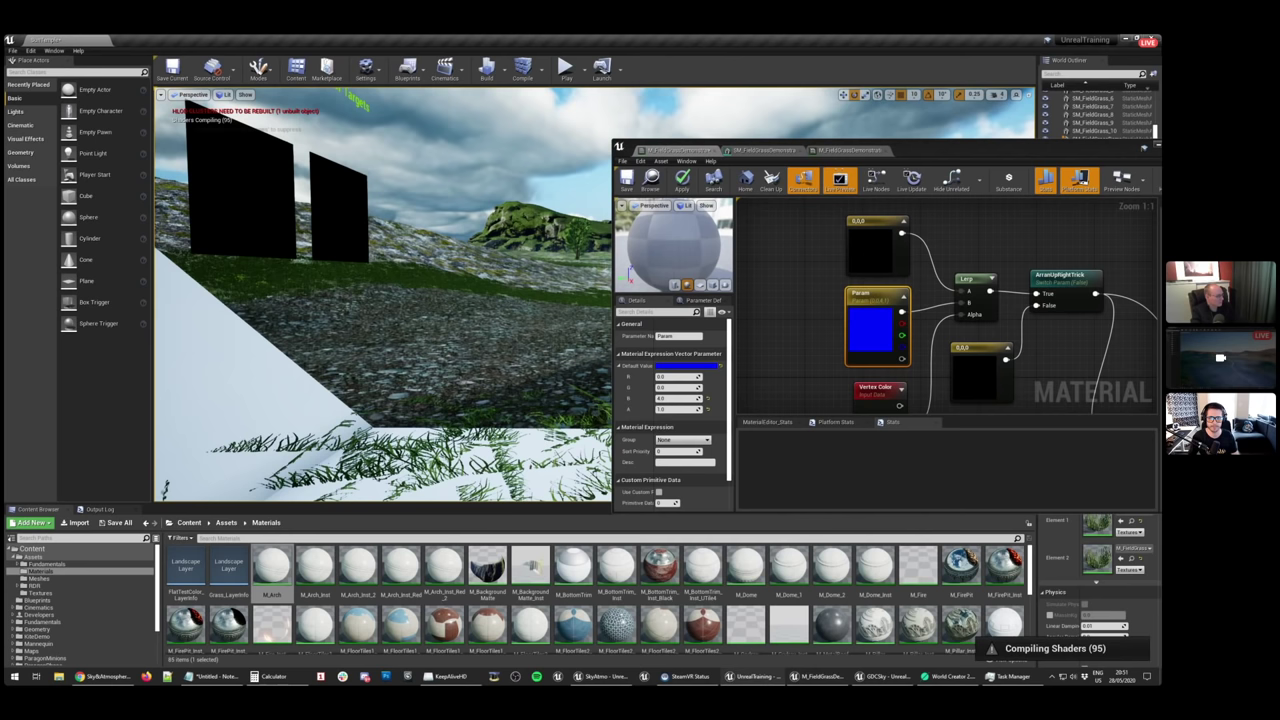
pyautogui.click(568, 420)
# Set the Param node's B default value to 64 and close the material editor
pyautogui.click(676, 398)
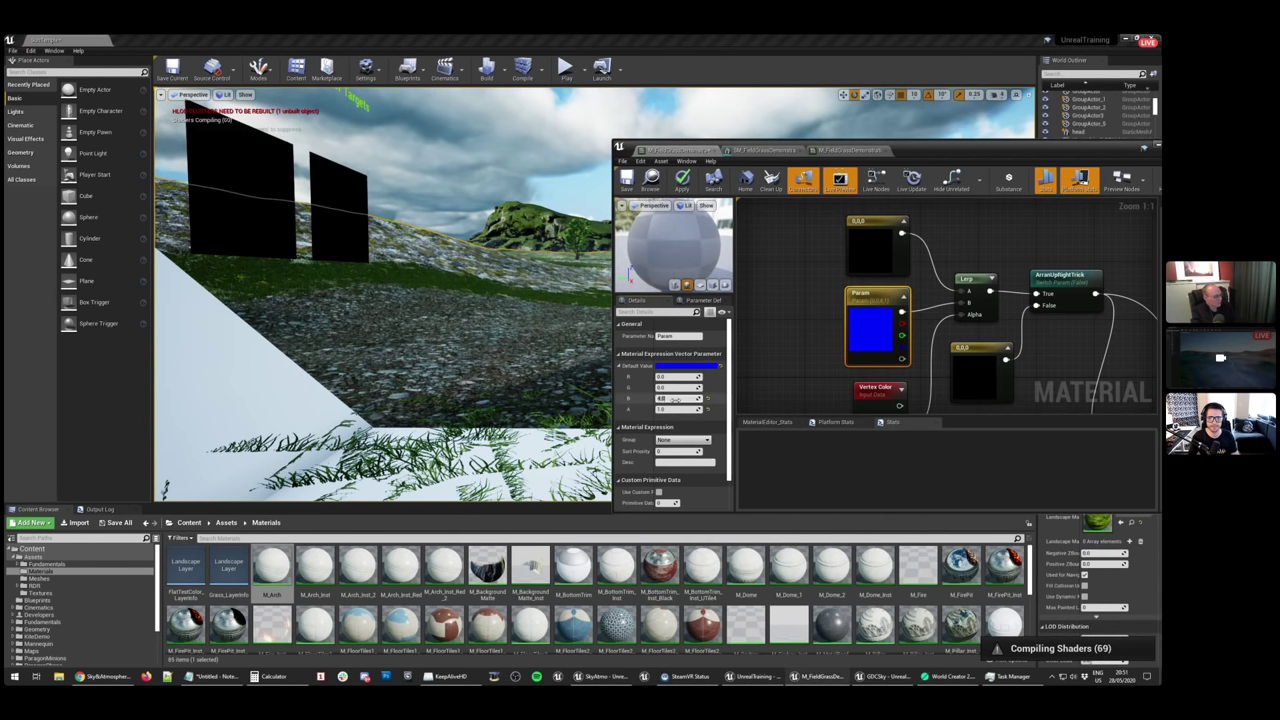
pyautogui.write('16')
pyautogui.press('Return')
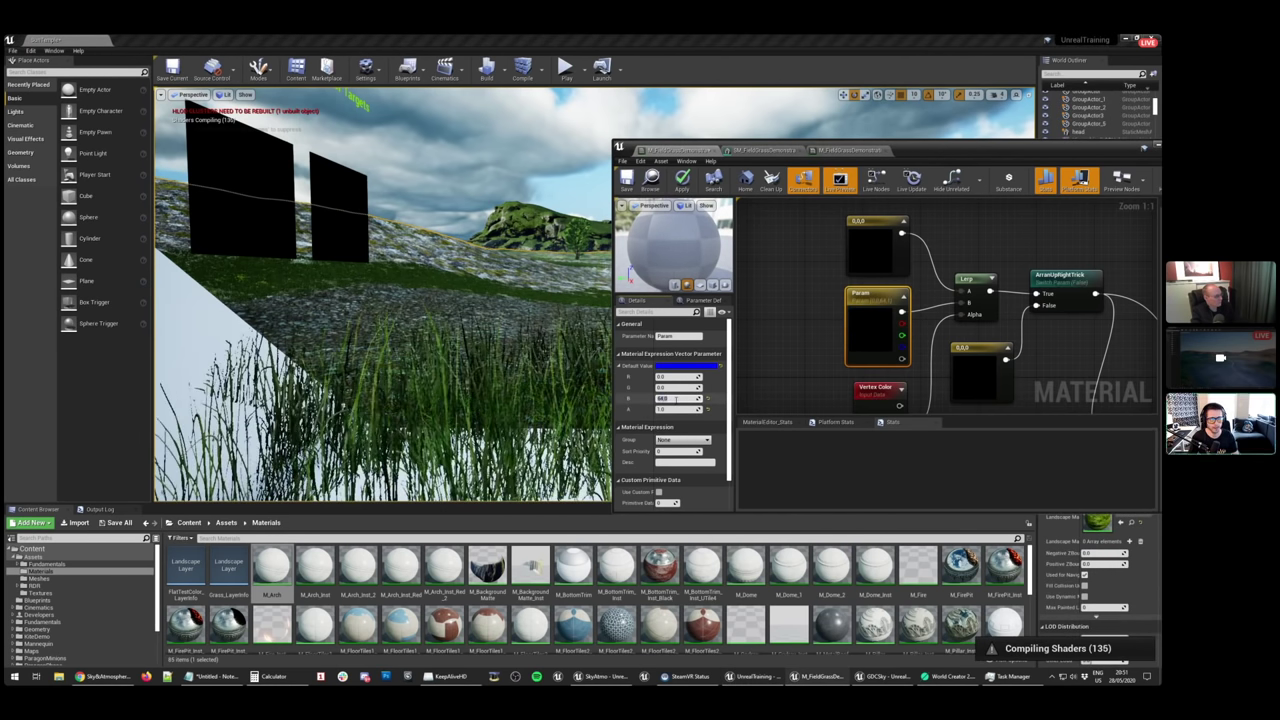
pyautogui.moveTo(916, 152); pyautogui.dragTo(752, 152)
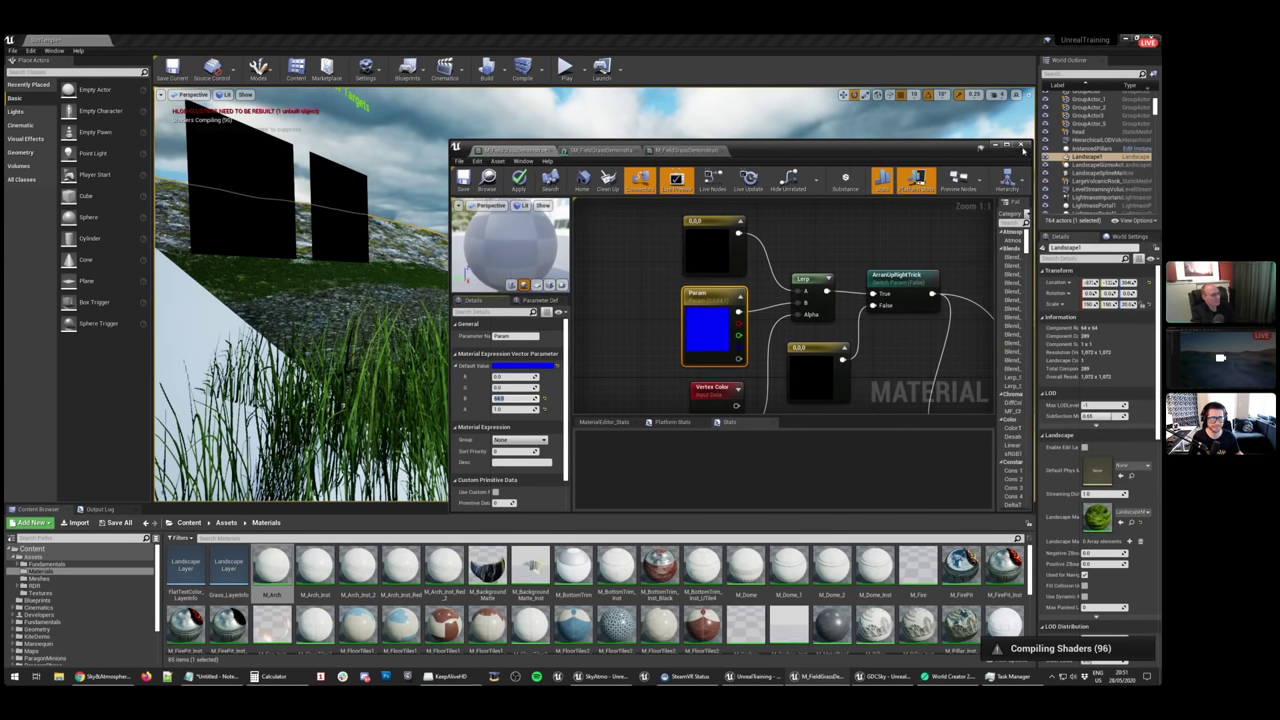
pyautogui.click(1021, 146)
pyautogui.click(643, 392)
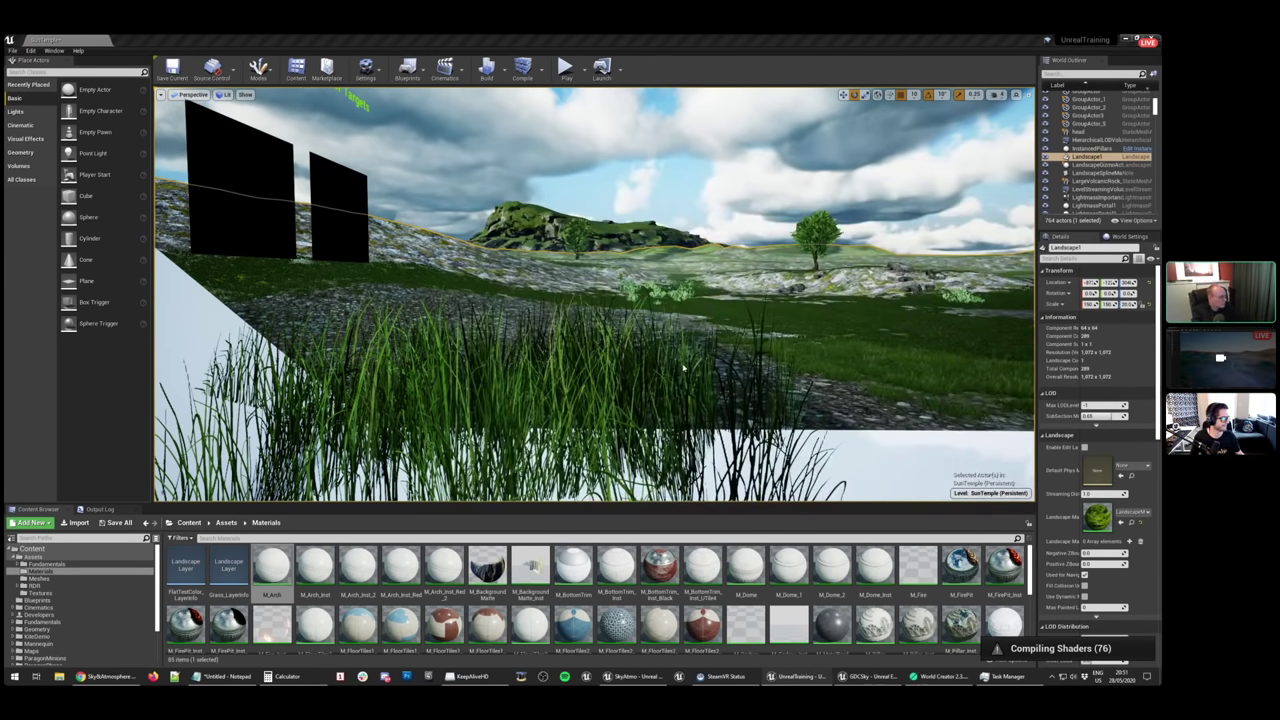
# Delete the duplicated grass patch on the flat plane and bring the slope's remaining grass patches into view
pyautogui.moveTo(683, 368); pyautogui.dragTo(515, 392, button='right')
pyautogui.click(596, 355)
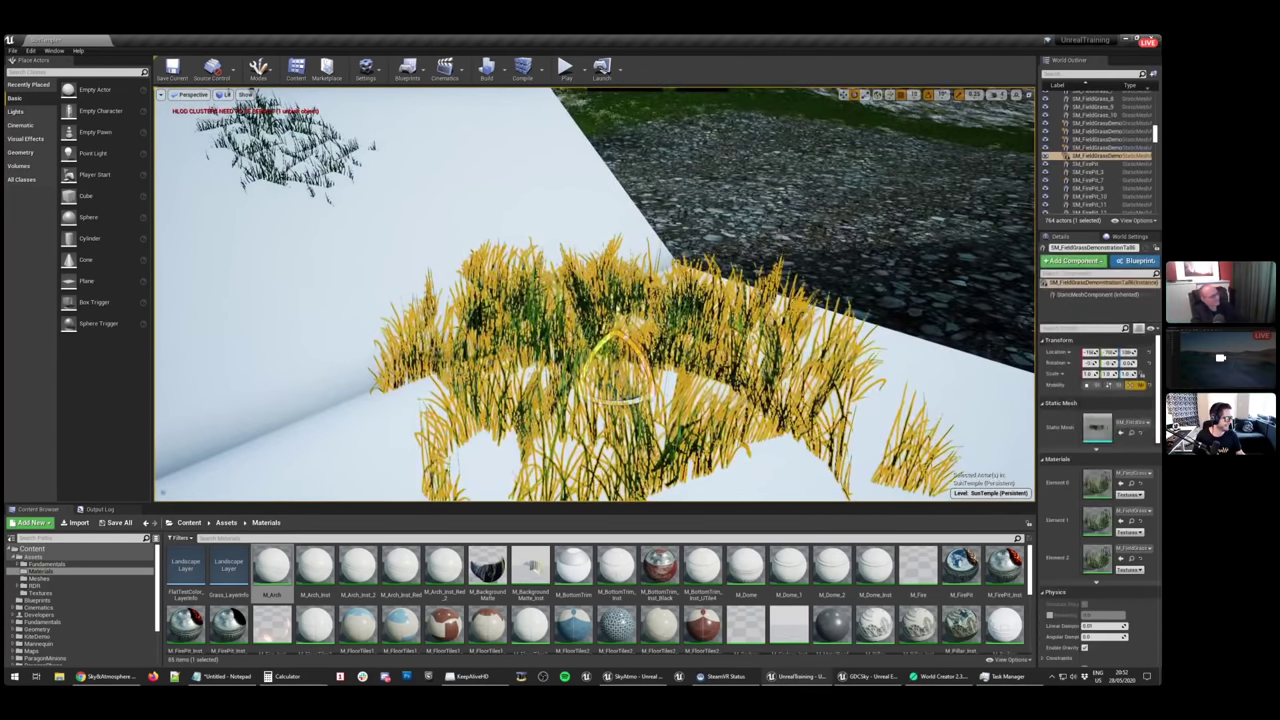
pyautogui.press('Delete')
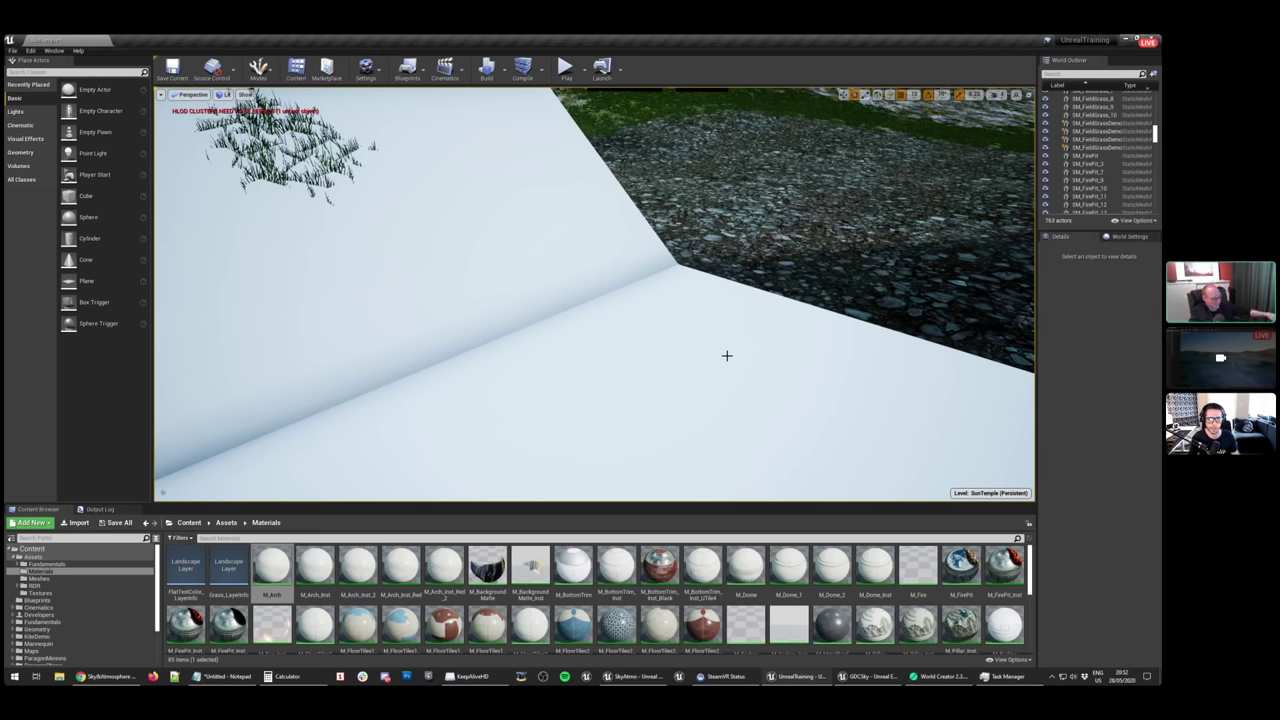
pyautogui.moveTo(706, 346); pyautogui.dragTo(722, 330, button='right')
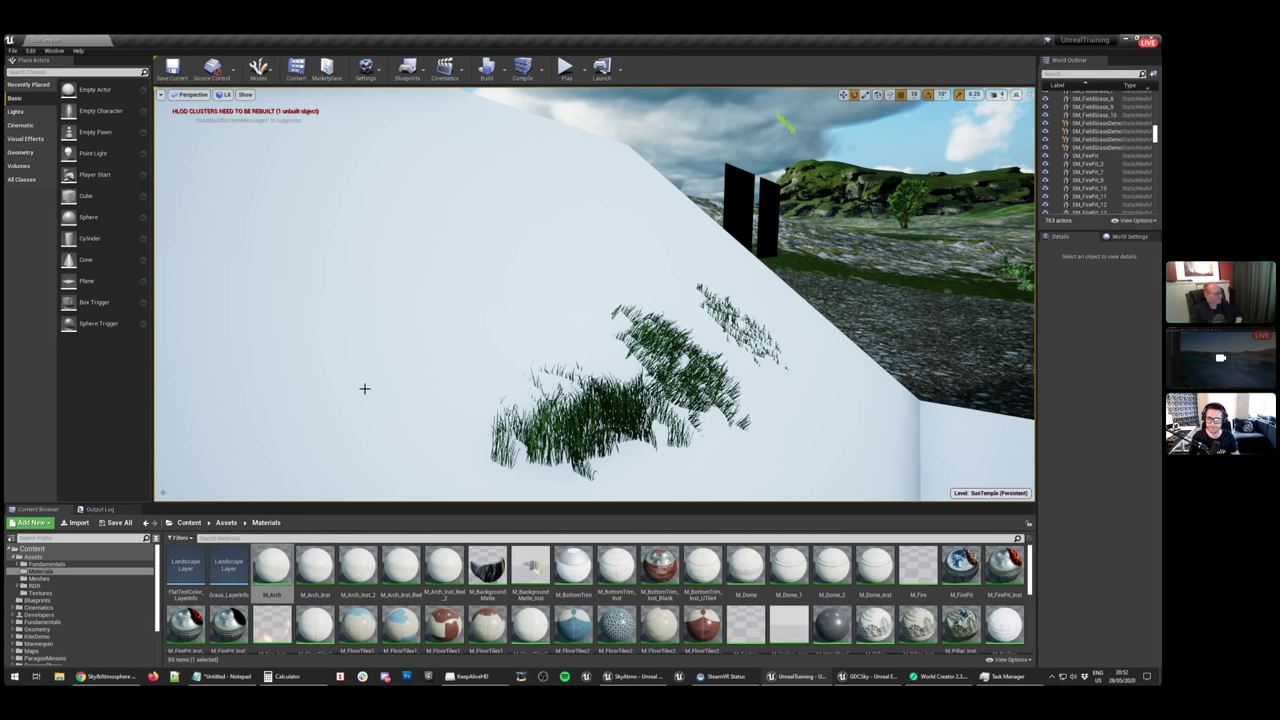
# Advance the slide presentation to the Blueprint slide and switch to the SkyAtmo project in Unreal Editor
pyautogui.click(117, 682)
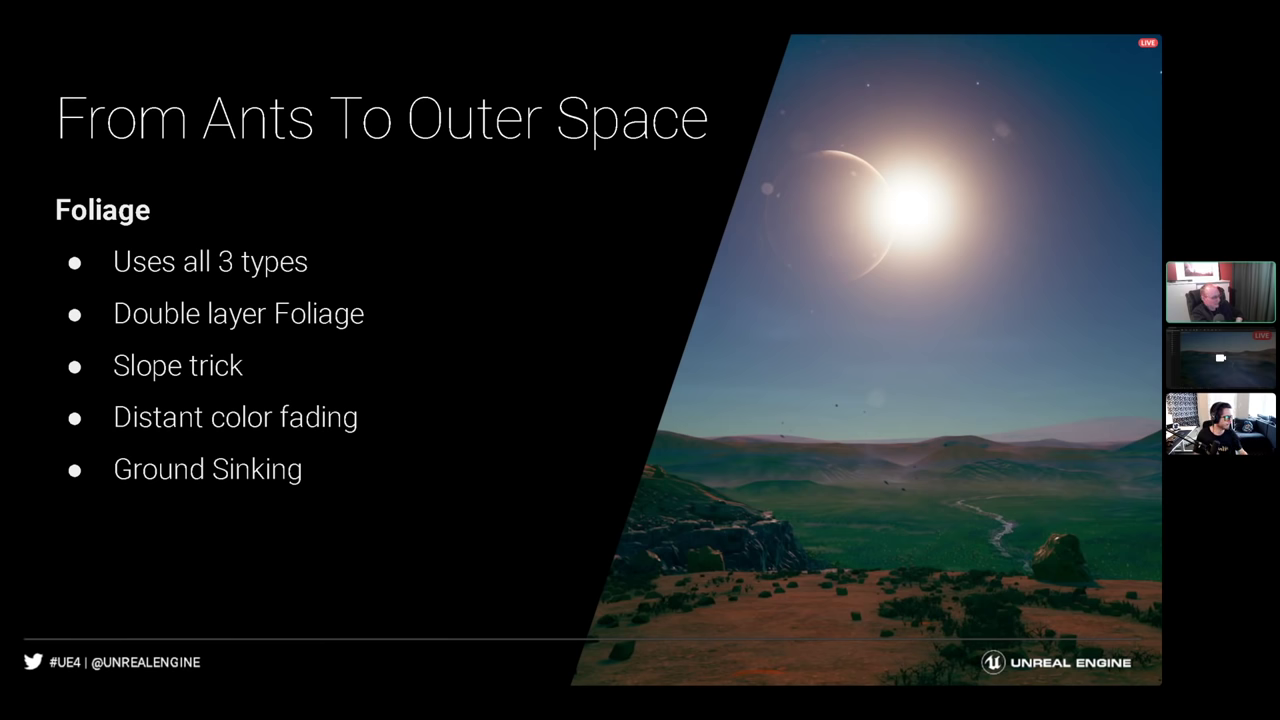
pyautogui.press('Right')
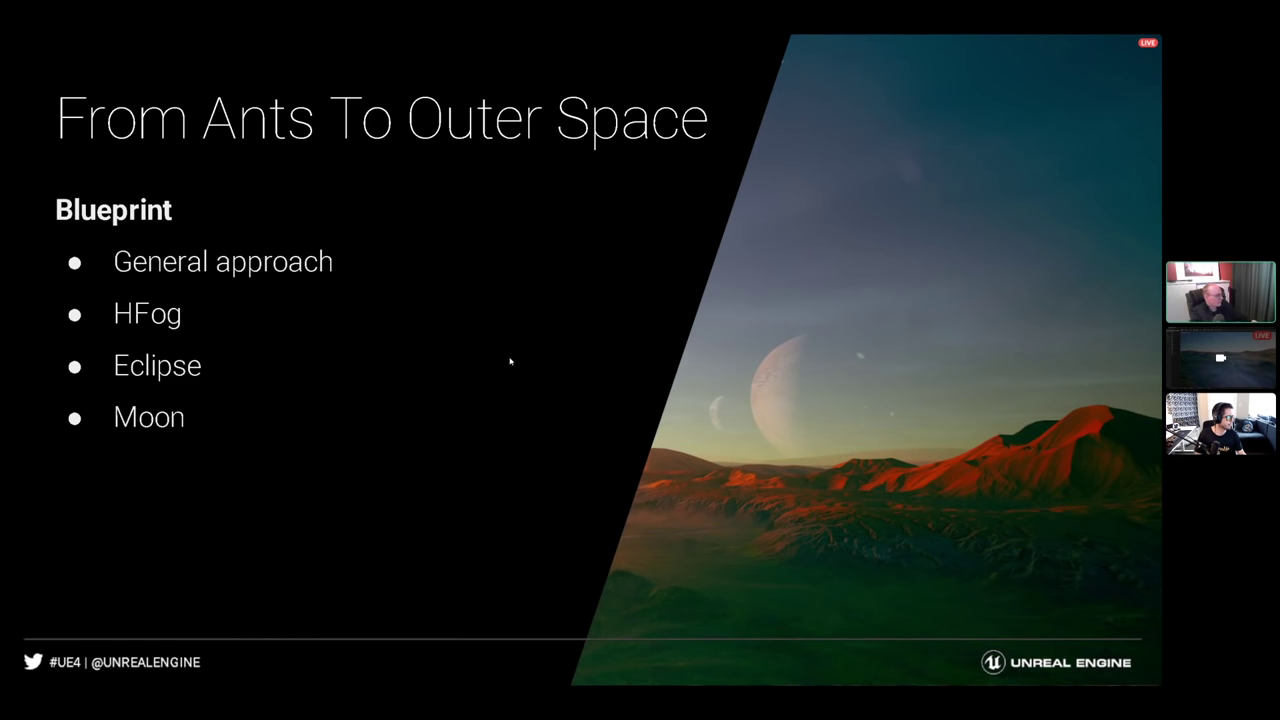
pyautogui.hotkey('alt', 'Tab')
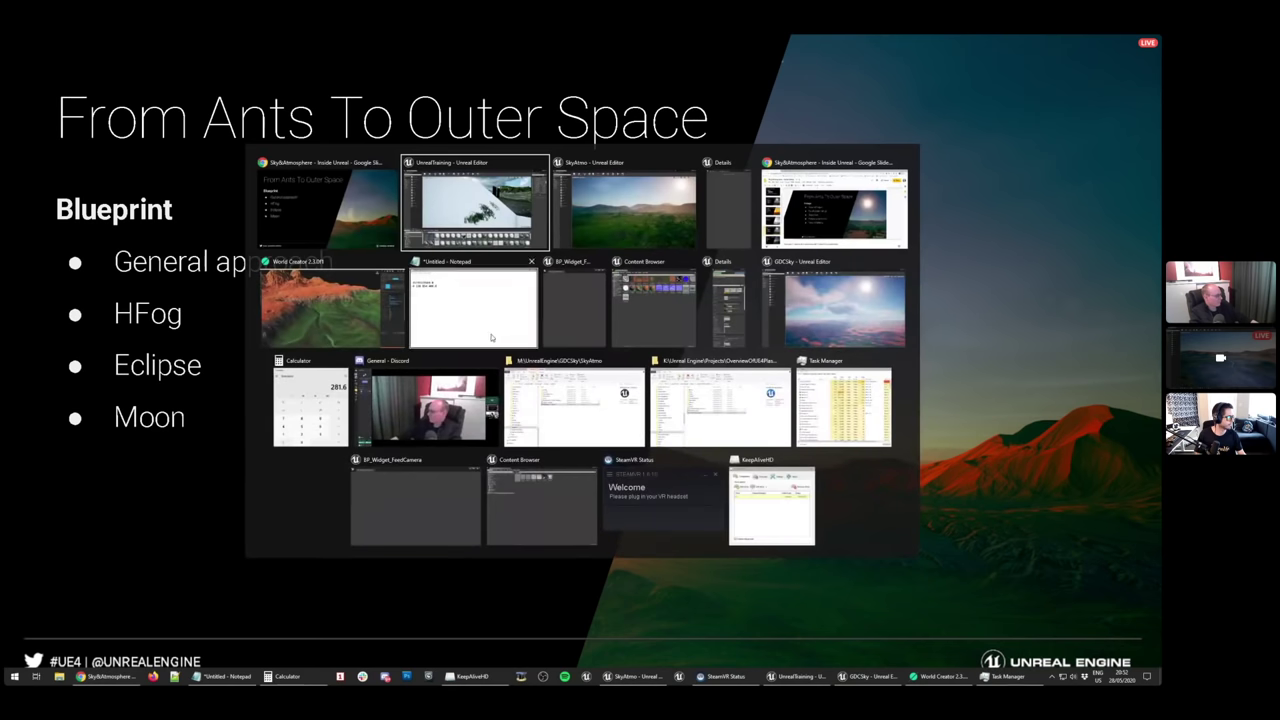
pyautogui.click(603, 221)
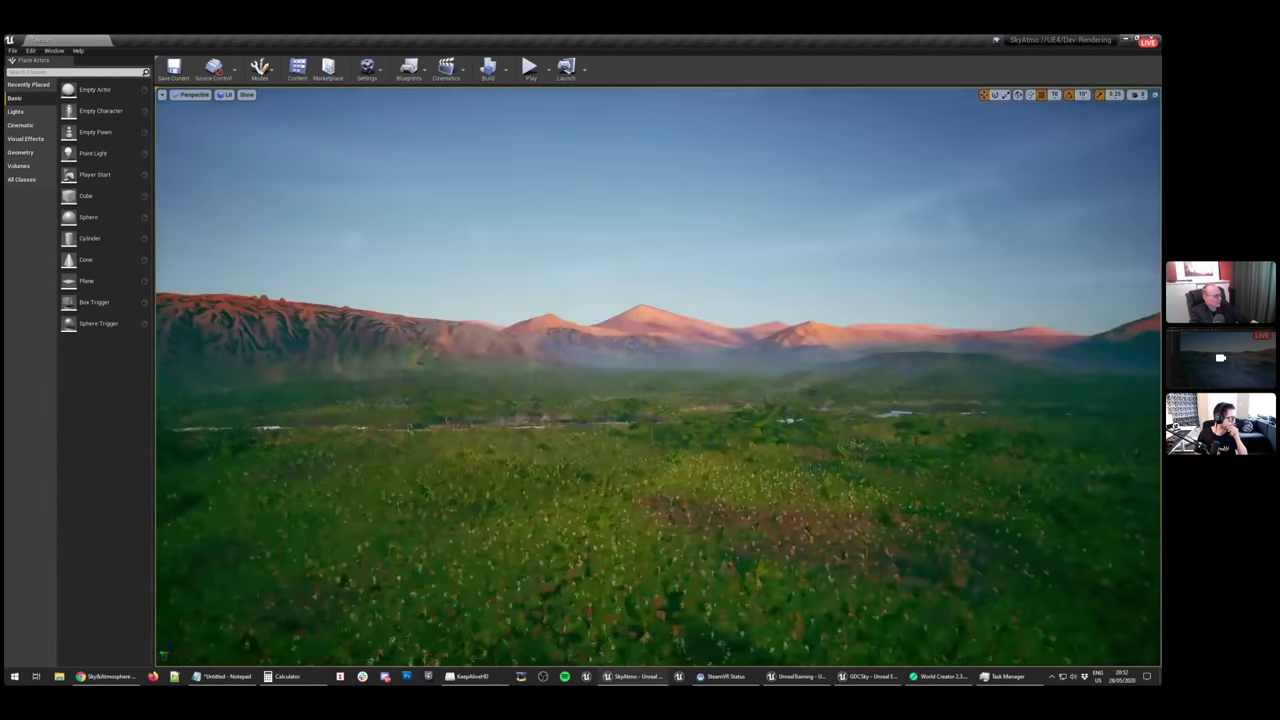
# Face the sun across the valley and lower it to just above the mountain horizon
pyautogui.press('w')
pyautogui.moveTo(658, 376); pyautogui.dragTo(570, 376, button='right')
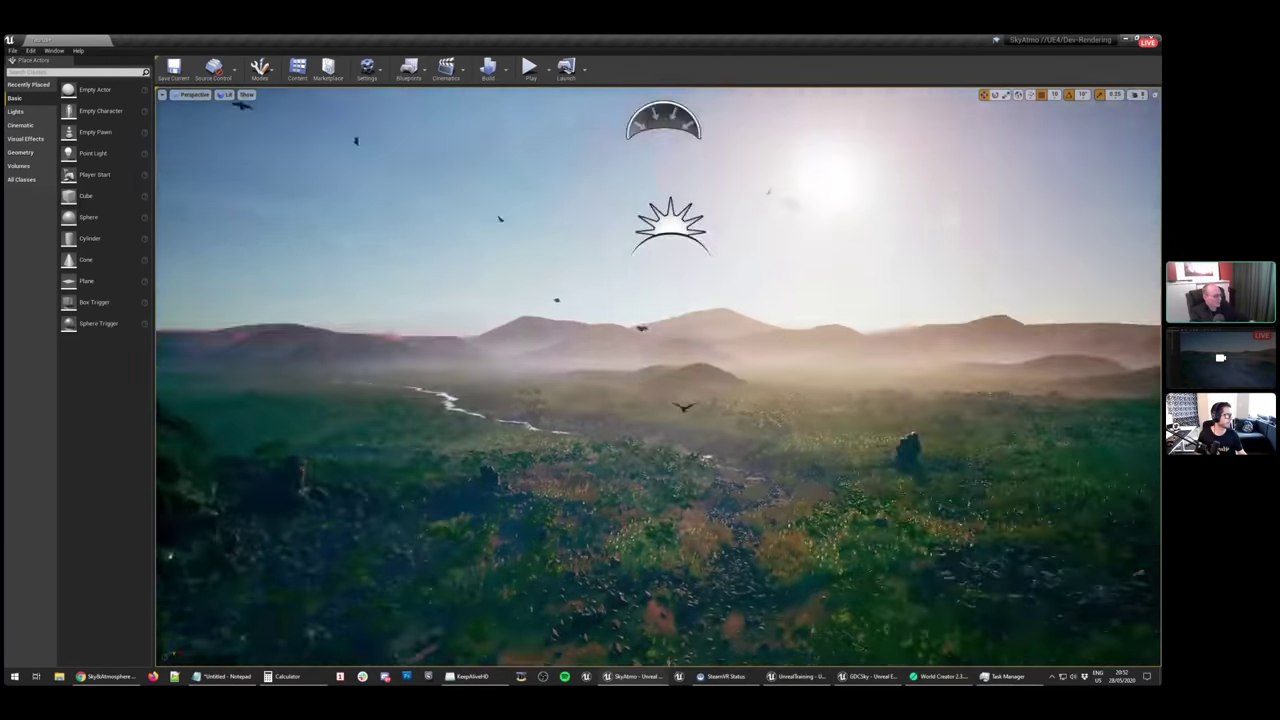
pyautogui.hotkey('ctrl', 'l')
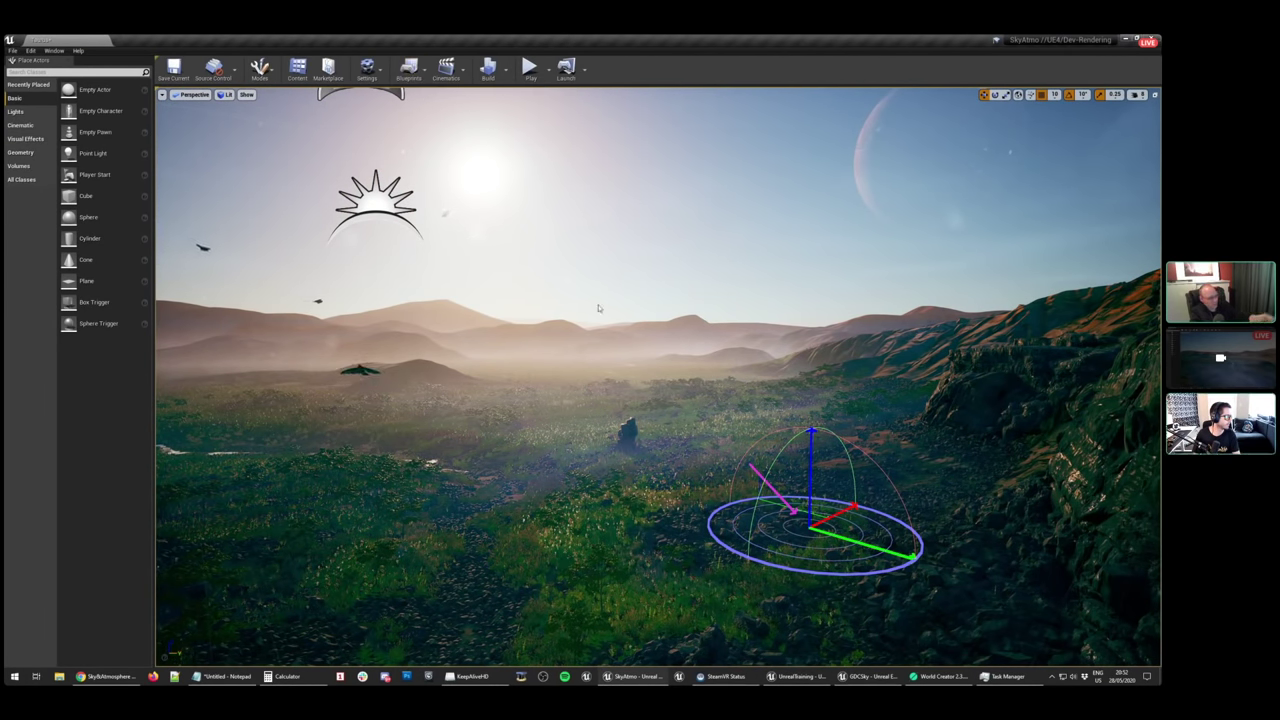
pyautogui.click(760, 407)
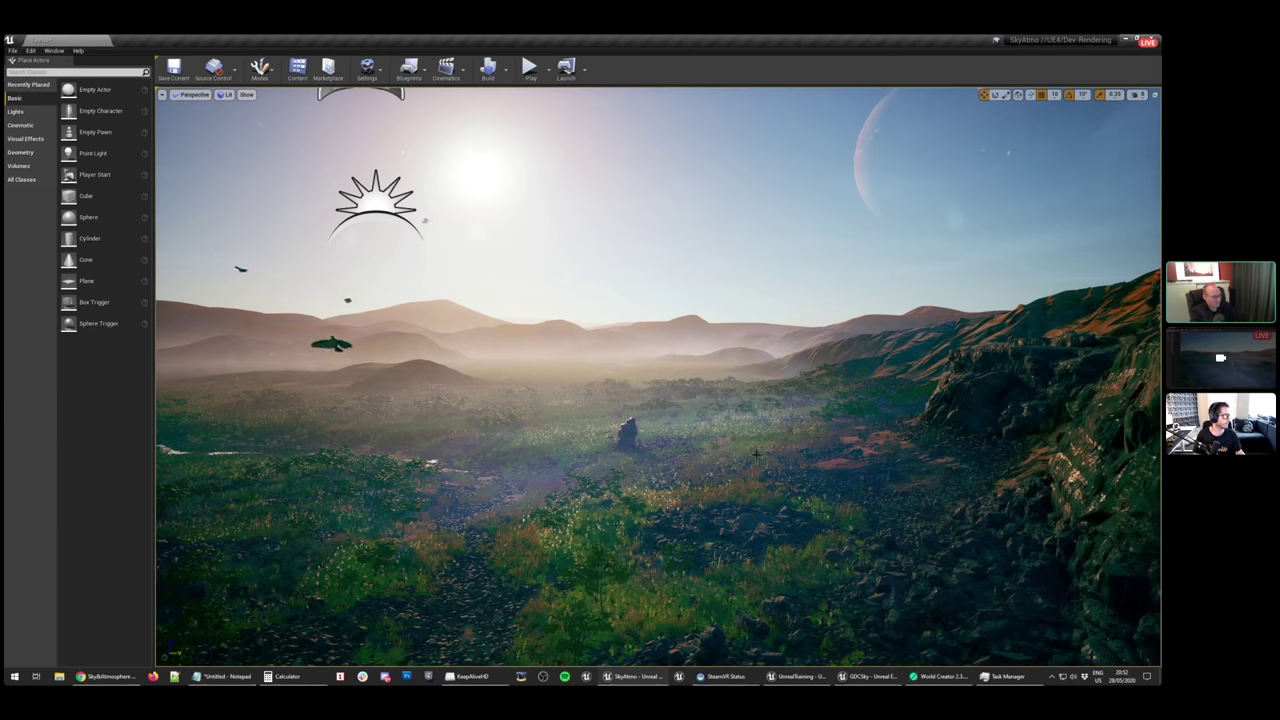
pyautogui.moveTo(747, 436); pyautogui.dragTo(716, 420, button='right')
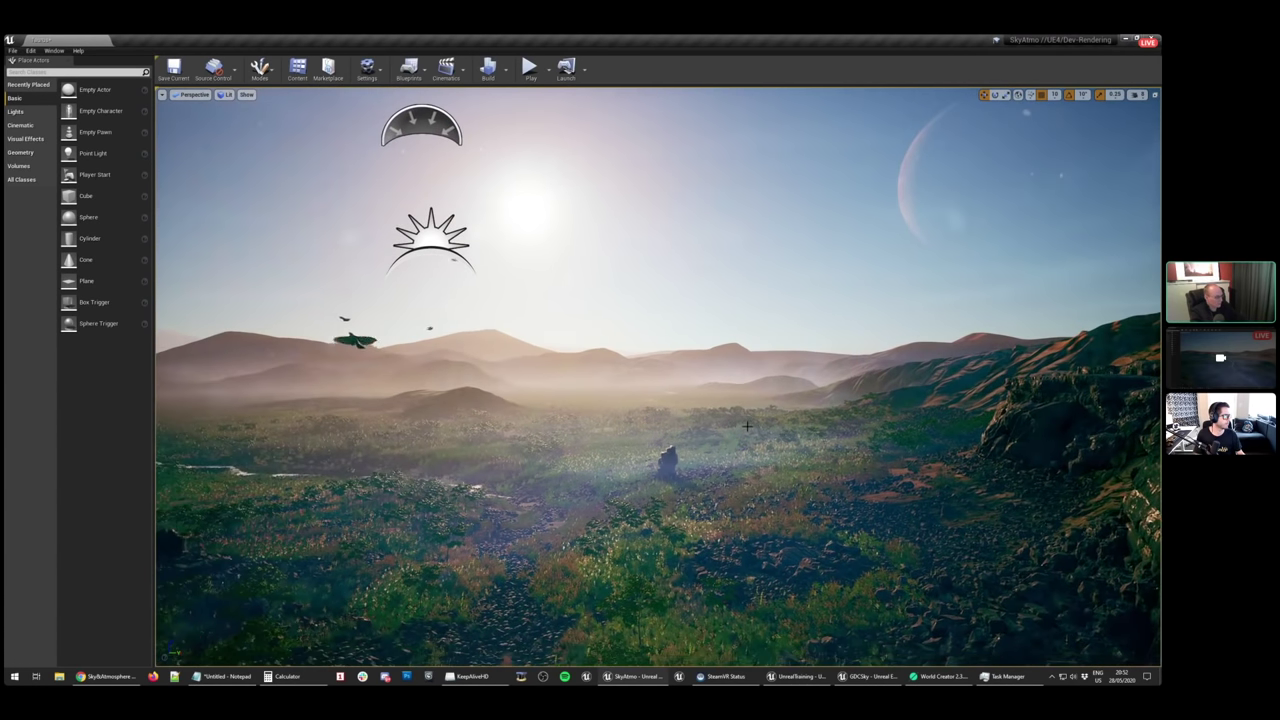
pyautogui.hotkey('ctrl', 'l')
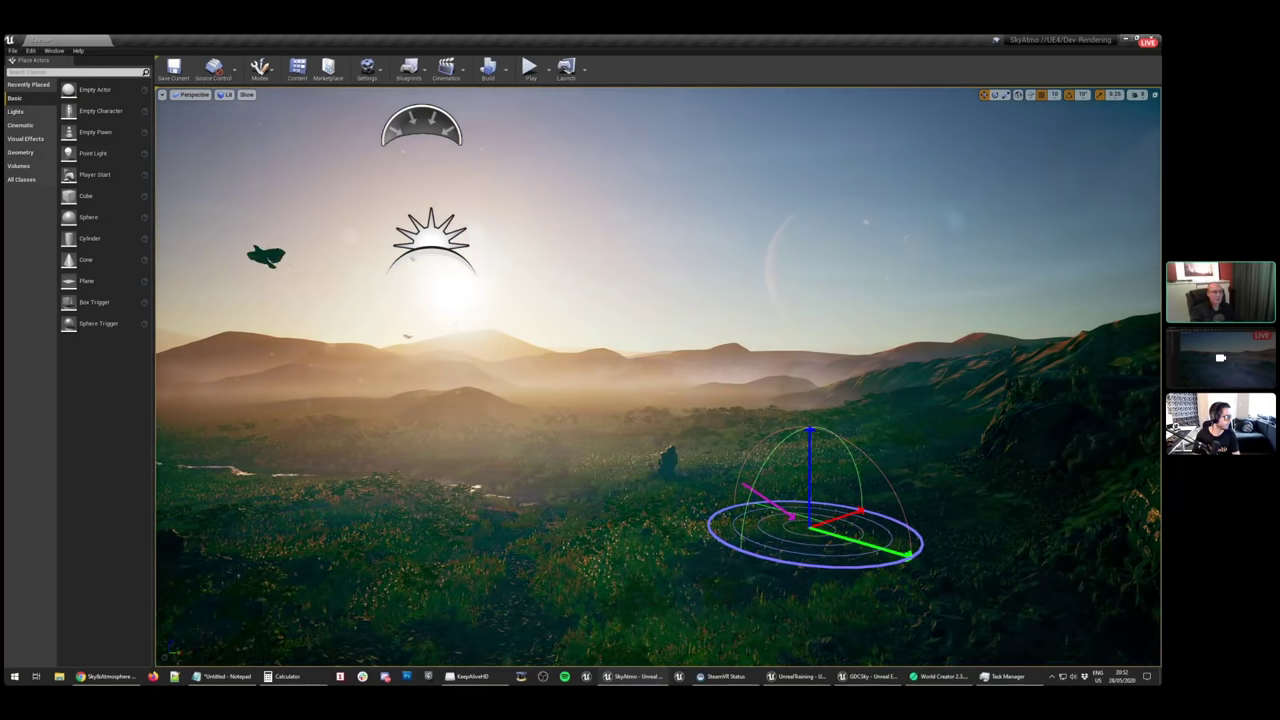
# Bring the Content Browser into view beside the level and raise the sun higher above the mountains
pyautogui.moveTo(1160, 145); pyautogui.dragTo(1158, 109)
pyautogui.moveTo(846, 360); pyautogui.dragTo(912, 458, button='right')
pyautogui.moveTo(950, 155); pyautogui.dragTo(972, 147, button='right')
pyautogui.hotkey('ctrl', 'l')
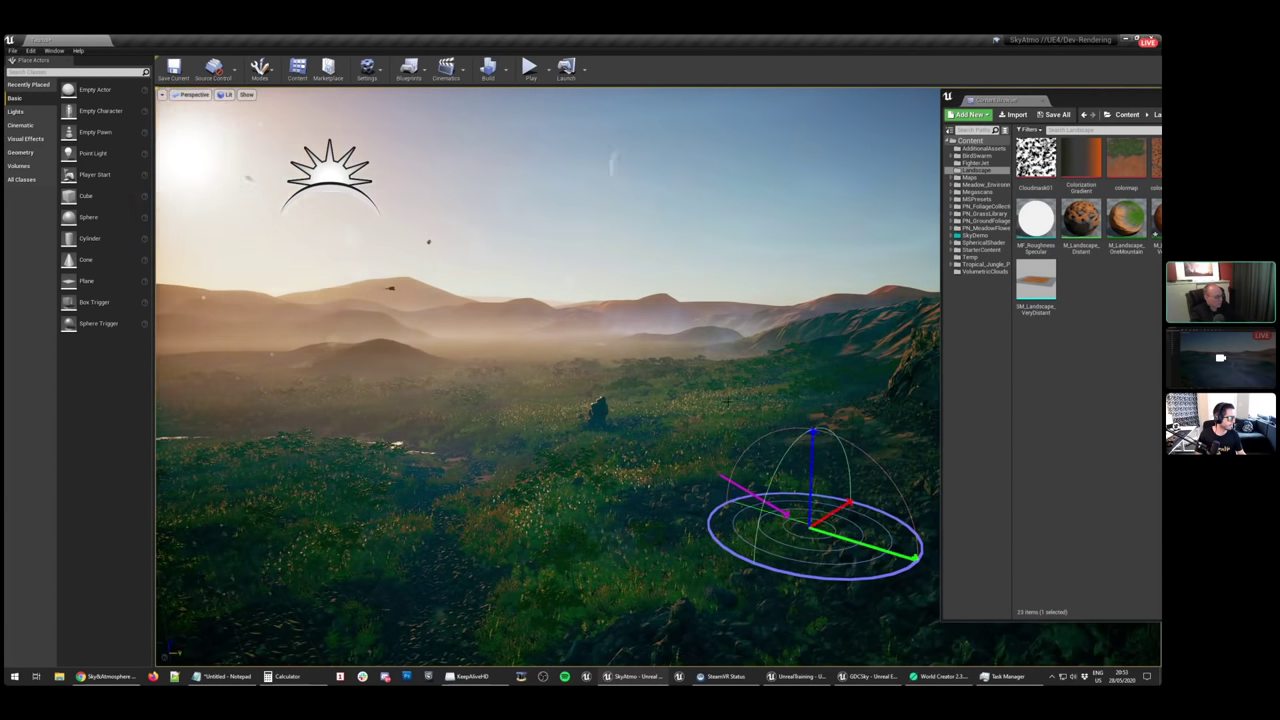
pyautogui.hotkey('ctrl', 'l')
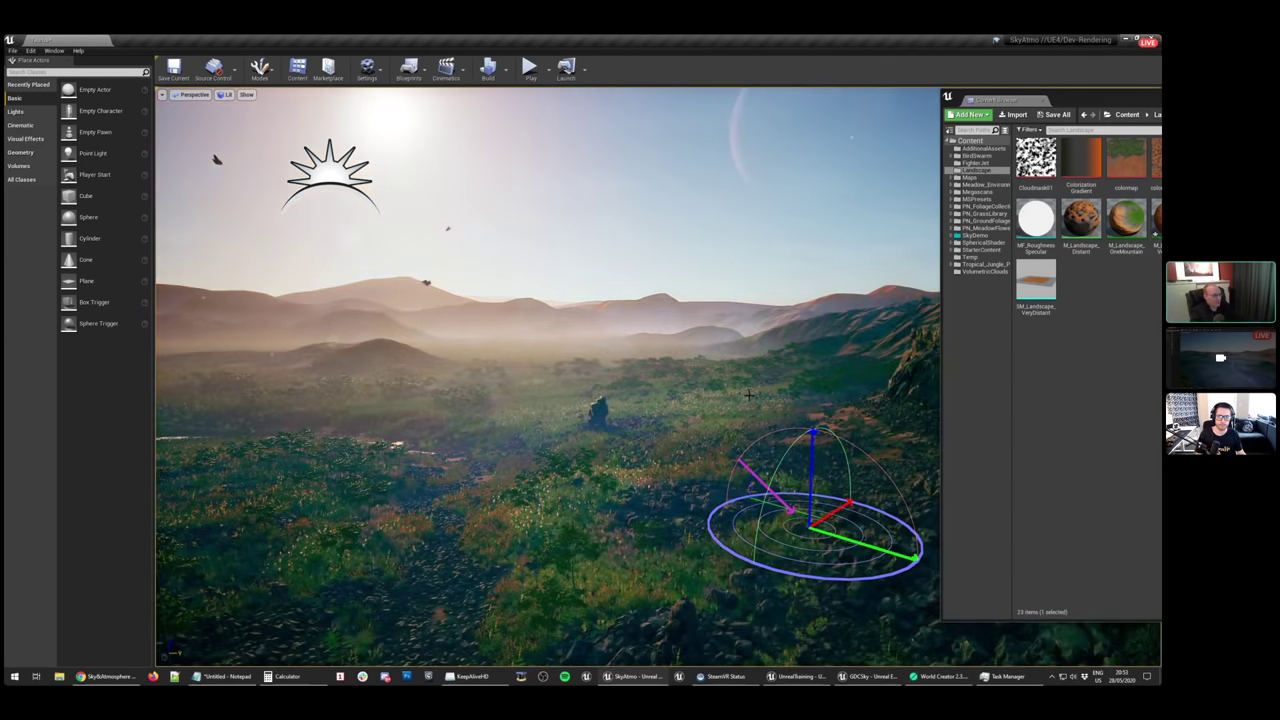
pyautogui.hotkey('ctrl', 'l')
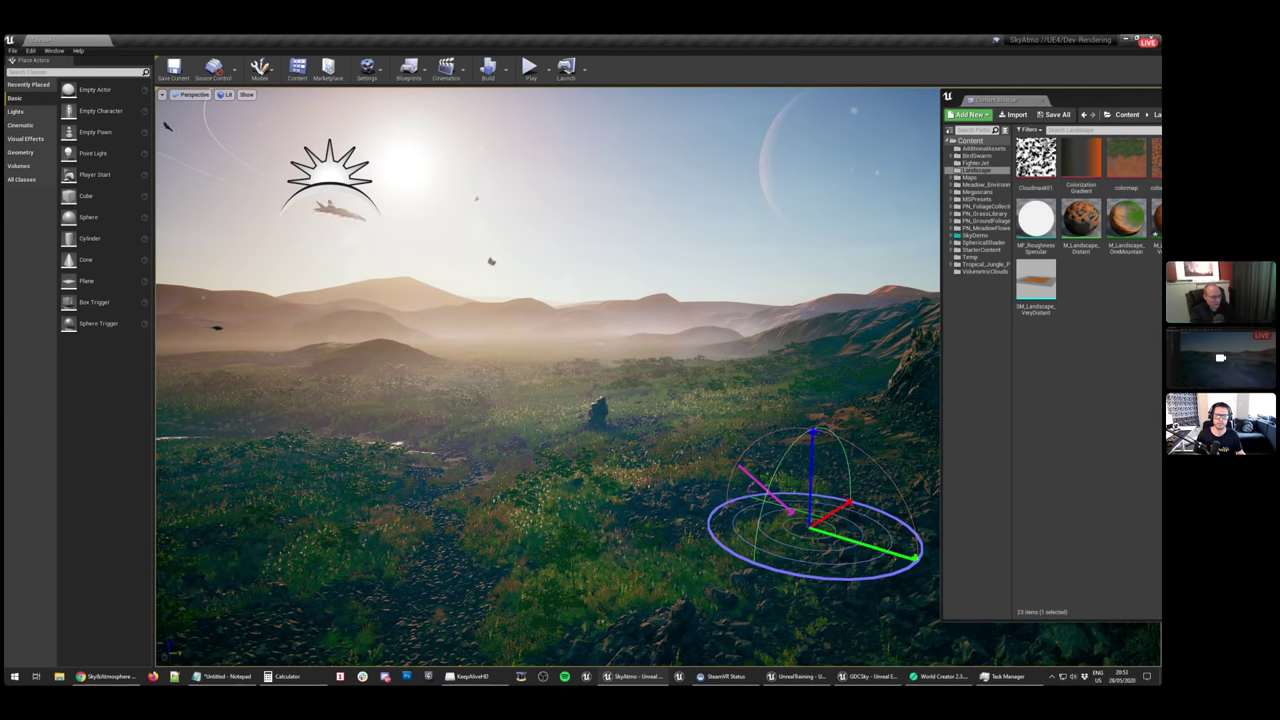
pyautogui.moveTo(744, 400); pyautogui.dragTo(729, 326, button='right')
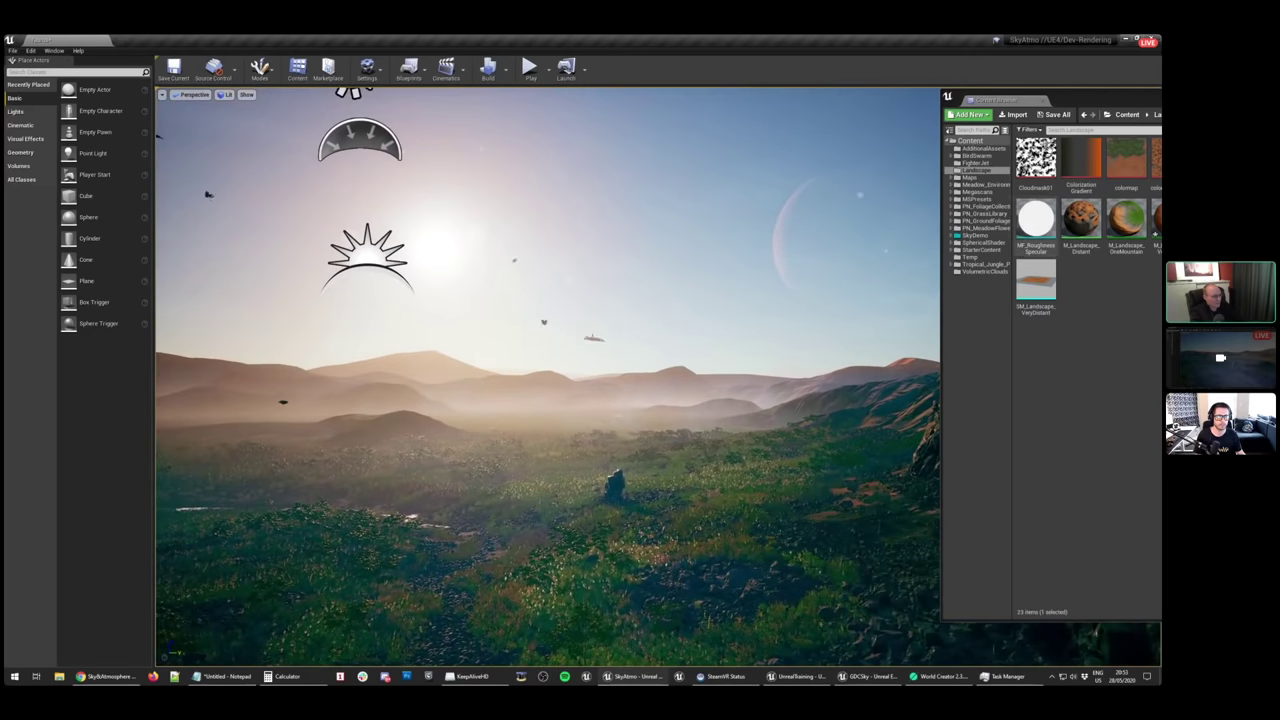
# Open the BP_TaurusDirectionalLight Blueprint from the SkyDemo Blueprint folder
pyautogui.moveTo(1080, 100); pyautogui.dragTo(936, 97)
pyautogui.click(762, 232)
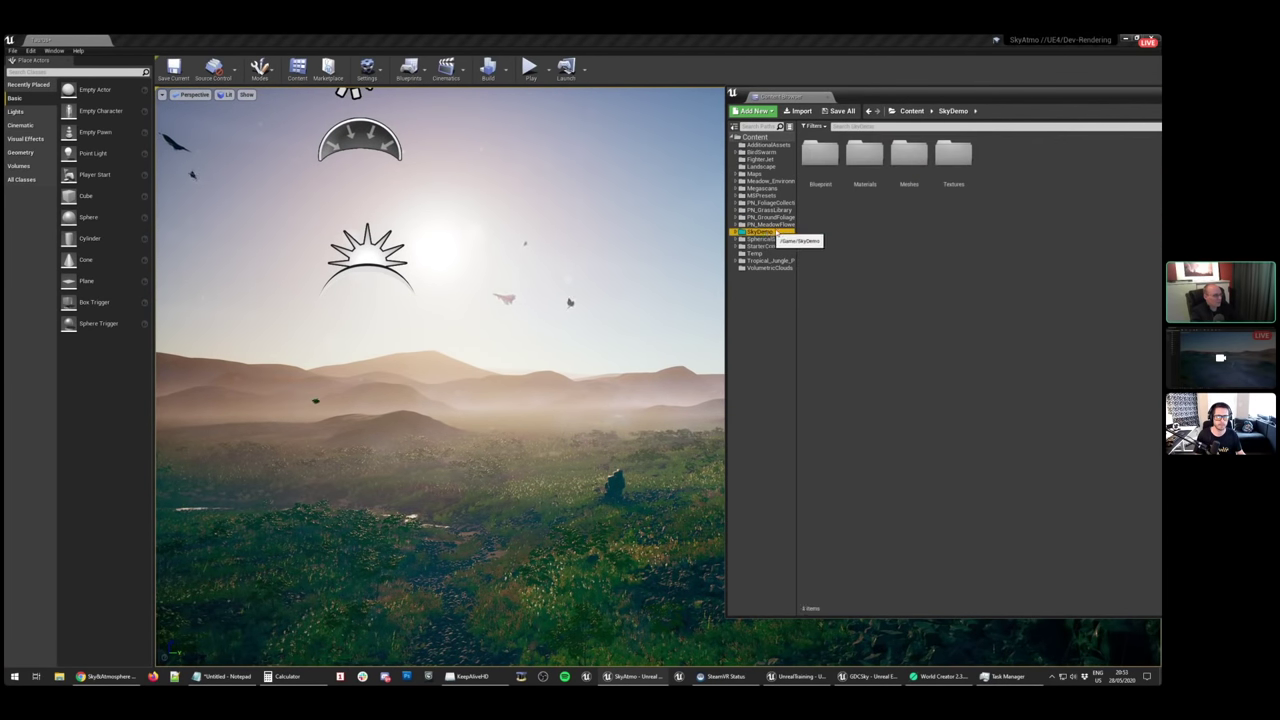
pyautogui.doubleClick(830, 157)
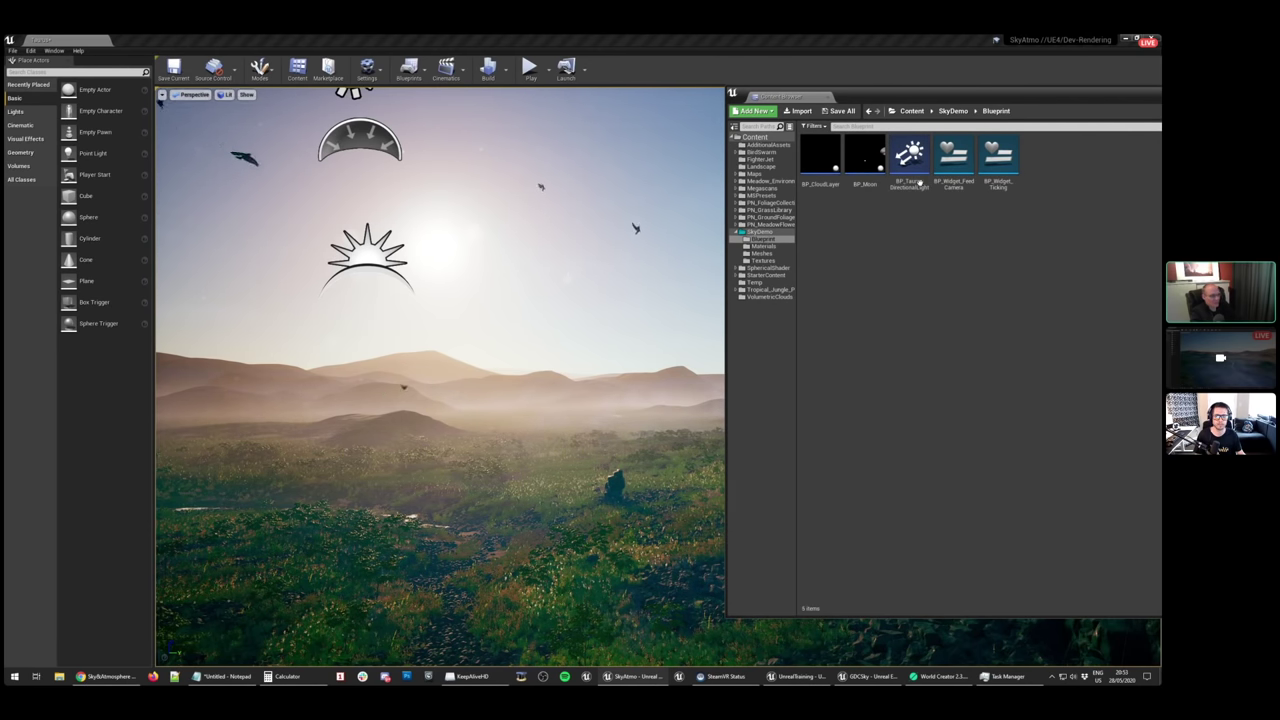
pyautogui.moveTo(919, 182)
pyautogui.doubleClick(910, 155)
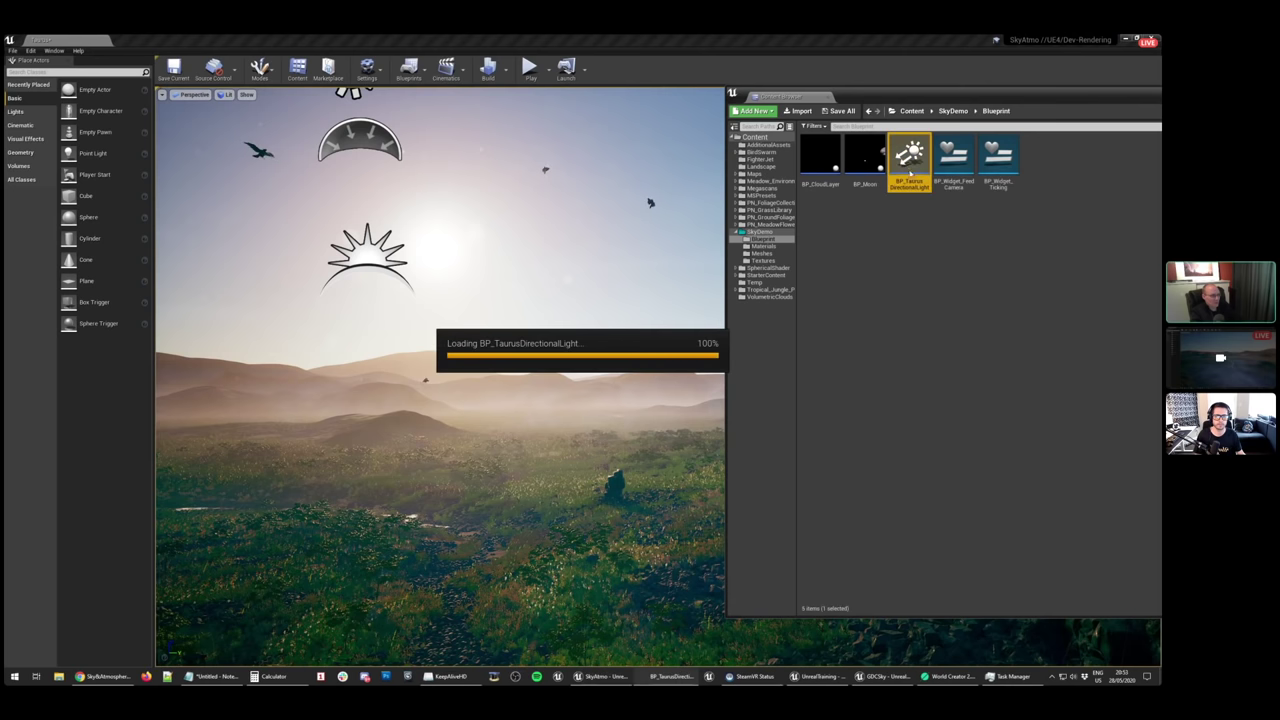
# Inspect the Blueprint's viewport, its DirectionalLightComponent properties and its Event Graph
pyautogui.click(210, 92)
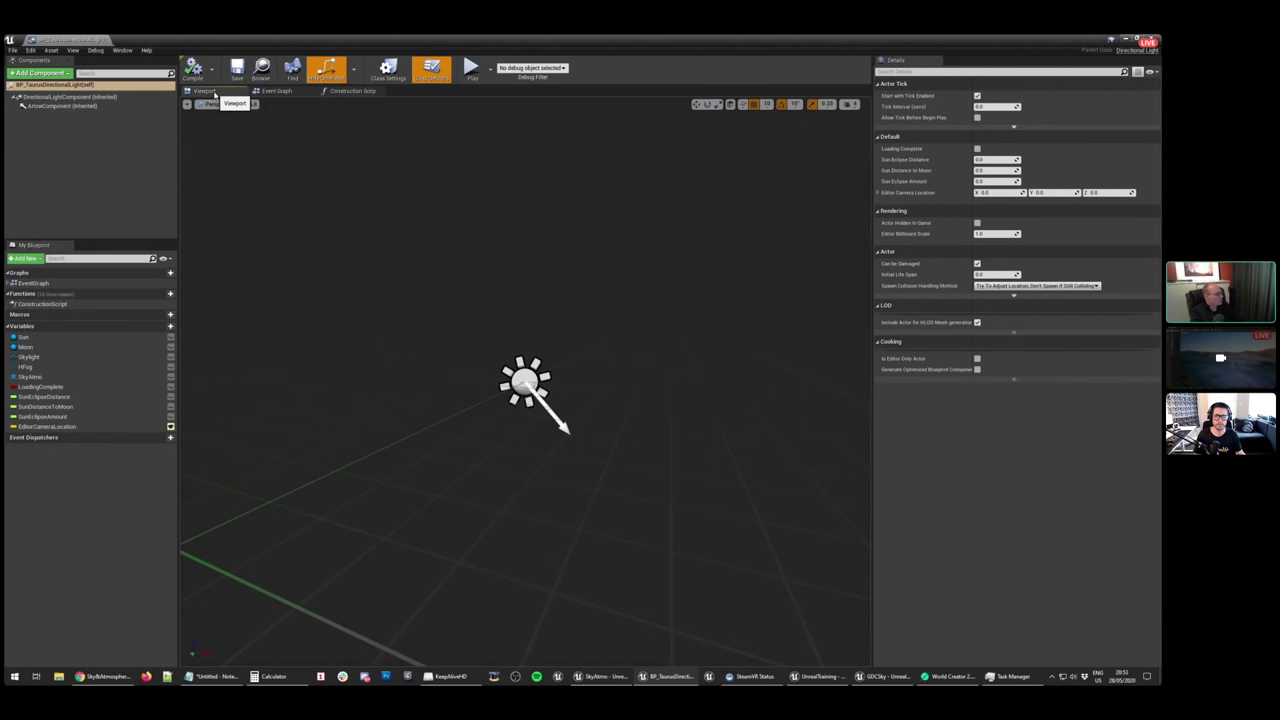
pyautogui.click(50, 97)
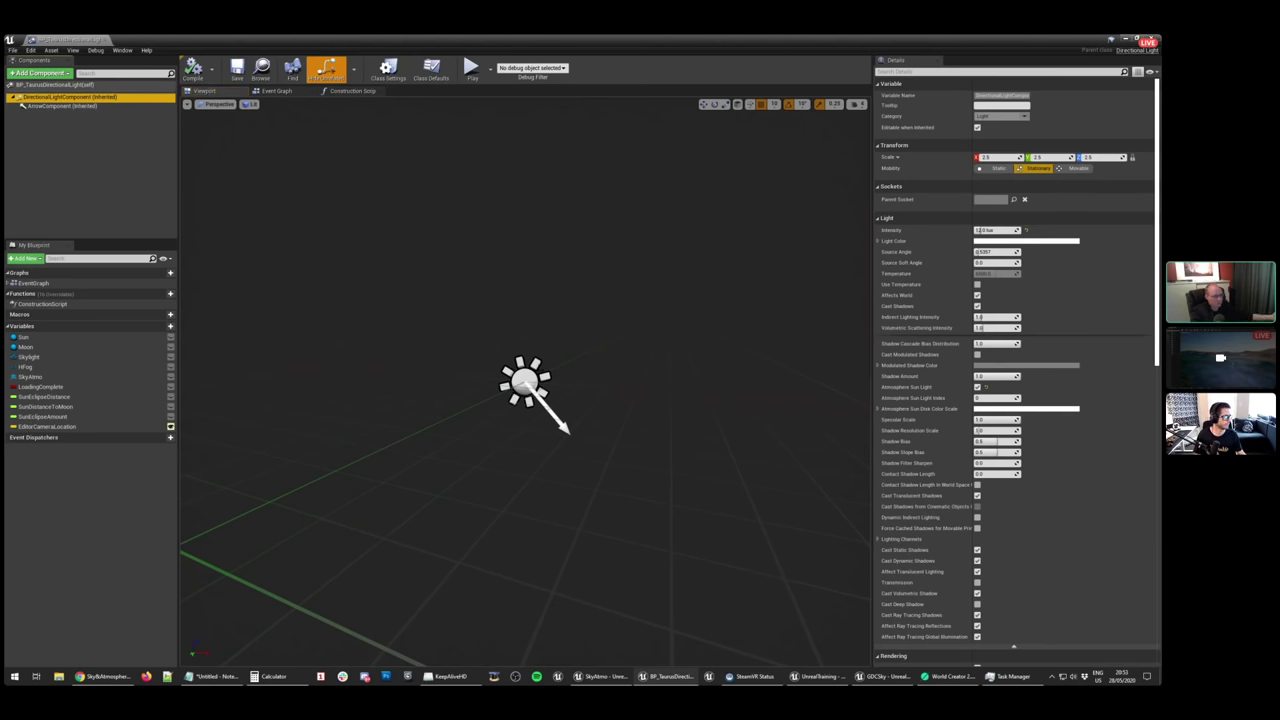
pyautogui.click(280, 91)
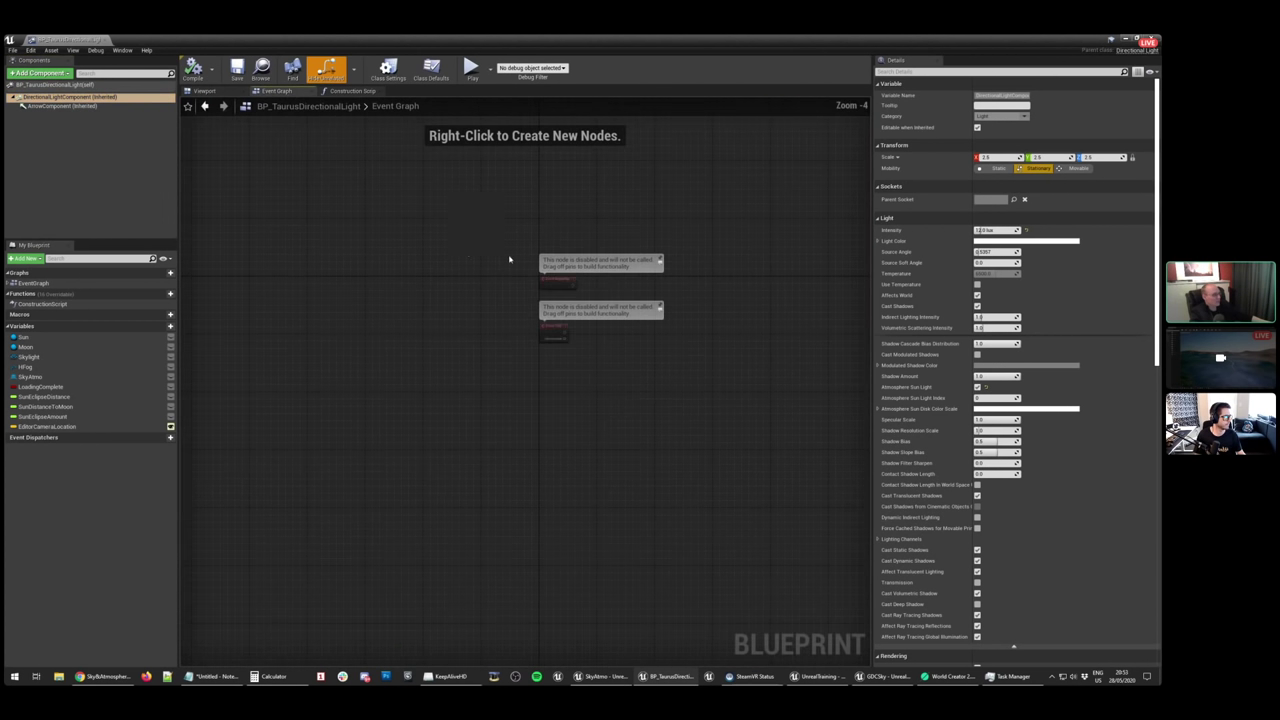
pyautogui.scroll(5, 450, 318)
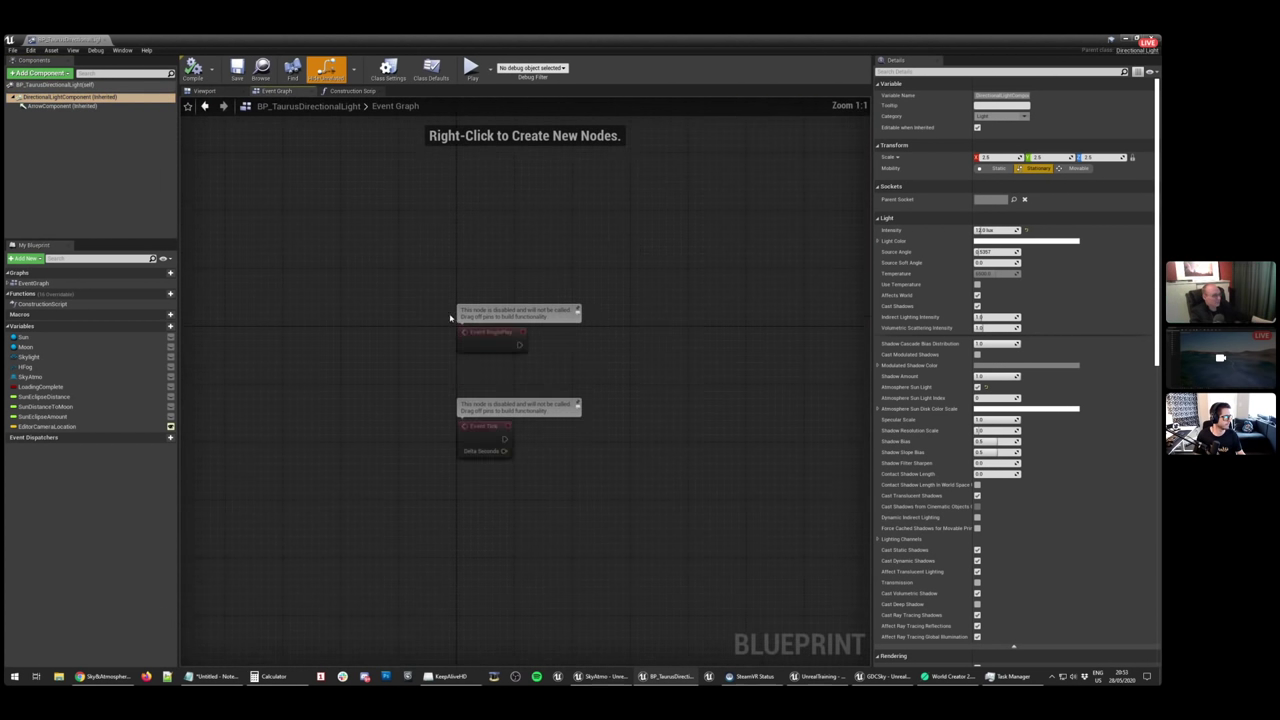
# Open the Construction Script, enlarge the graph area and look over the whole node network
pyautogui.click(343, 92)
pyautogui.scroll(-4, 457, 258)
pyautogui.moveTo(440, 251); pyautogui.dragTo(645, 244, button='right')
pyautogui.scroll(-7, 677, 274)
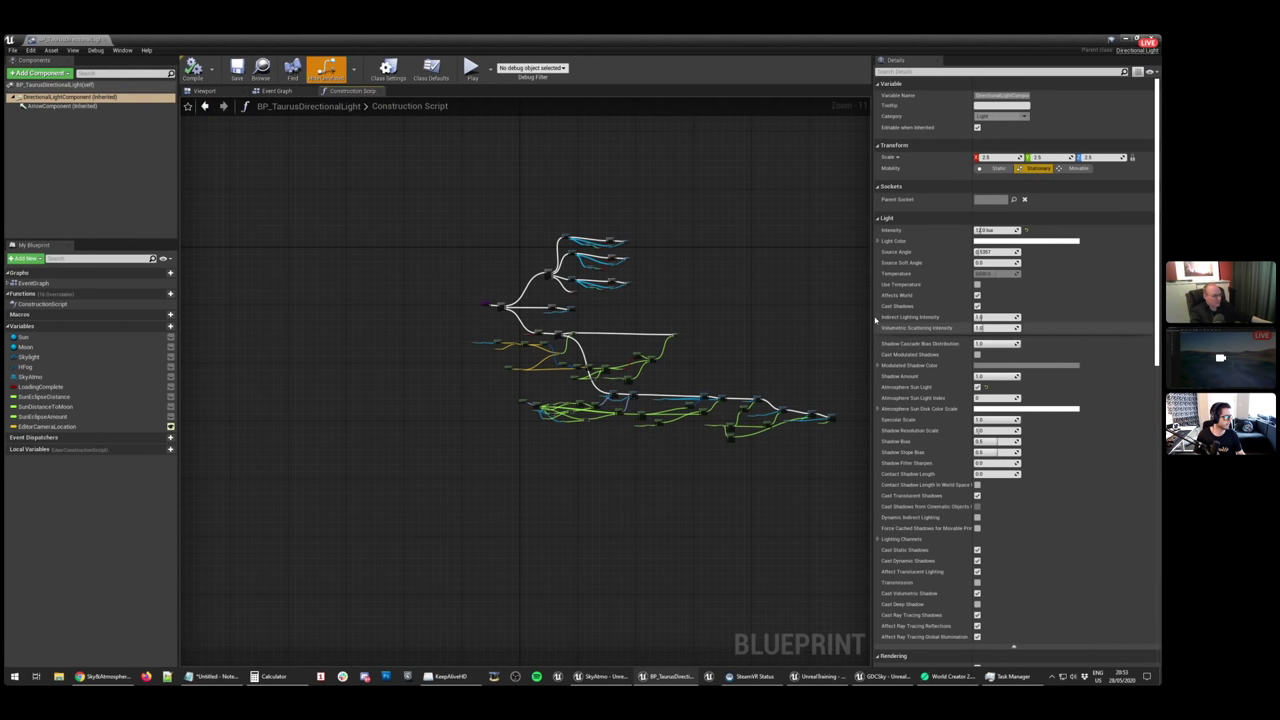
pyautogui.moveTo(872, 320); pyautogui.dragTo(977, 320)
pyautogui.scroll(7, 545, 267)
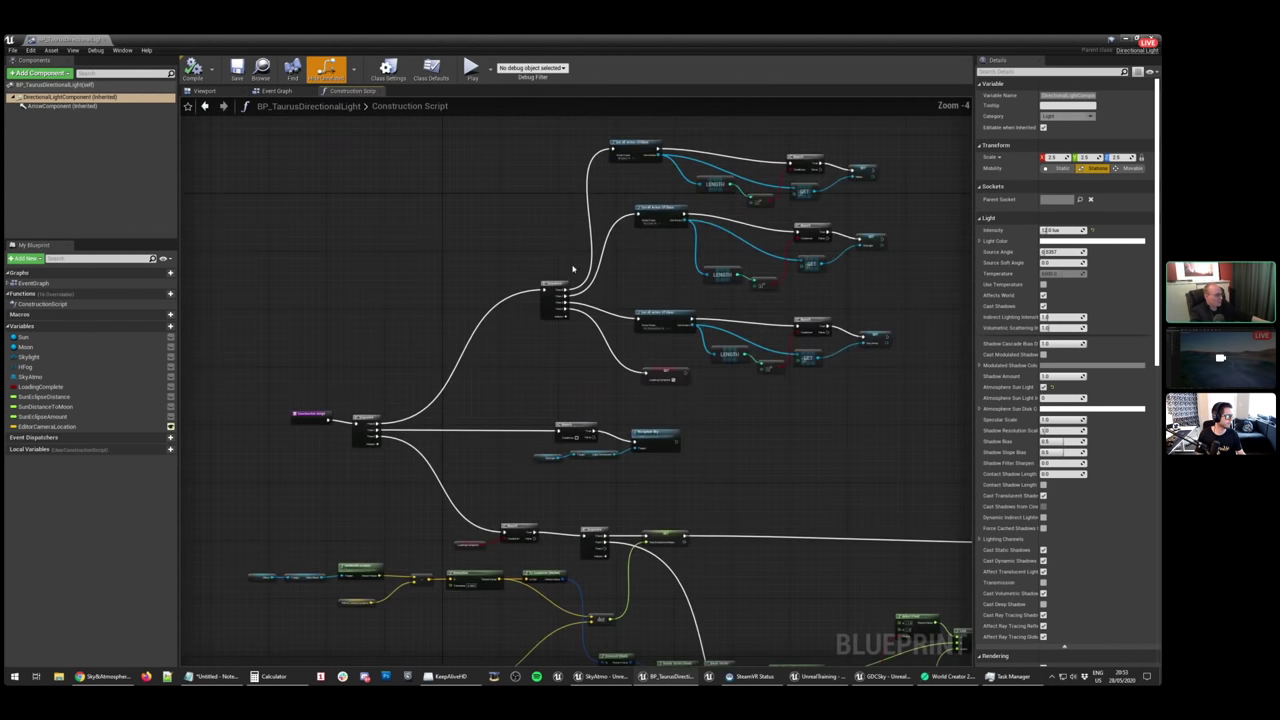
# Examine the Construction Script's entry sequence and the Get All Actors Of Class nodes for the moon, sky light and sky atmosphere
pyautogui.moveTo(558, 212); pyautogui.dragTo(480, 270, button='right')
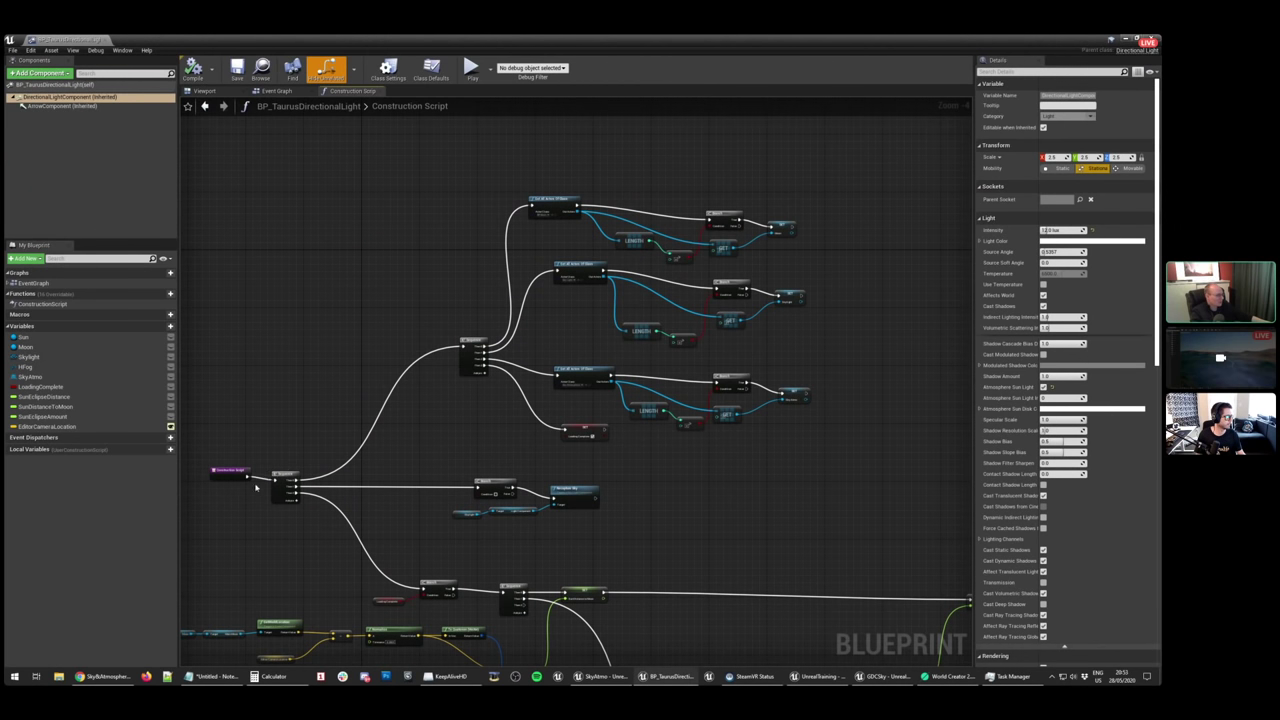
pyautogui.scroll(5, 255, 487)
pyautogui.click(231, 470)
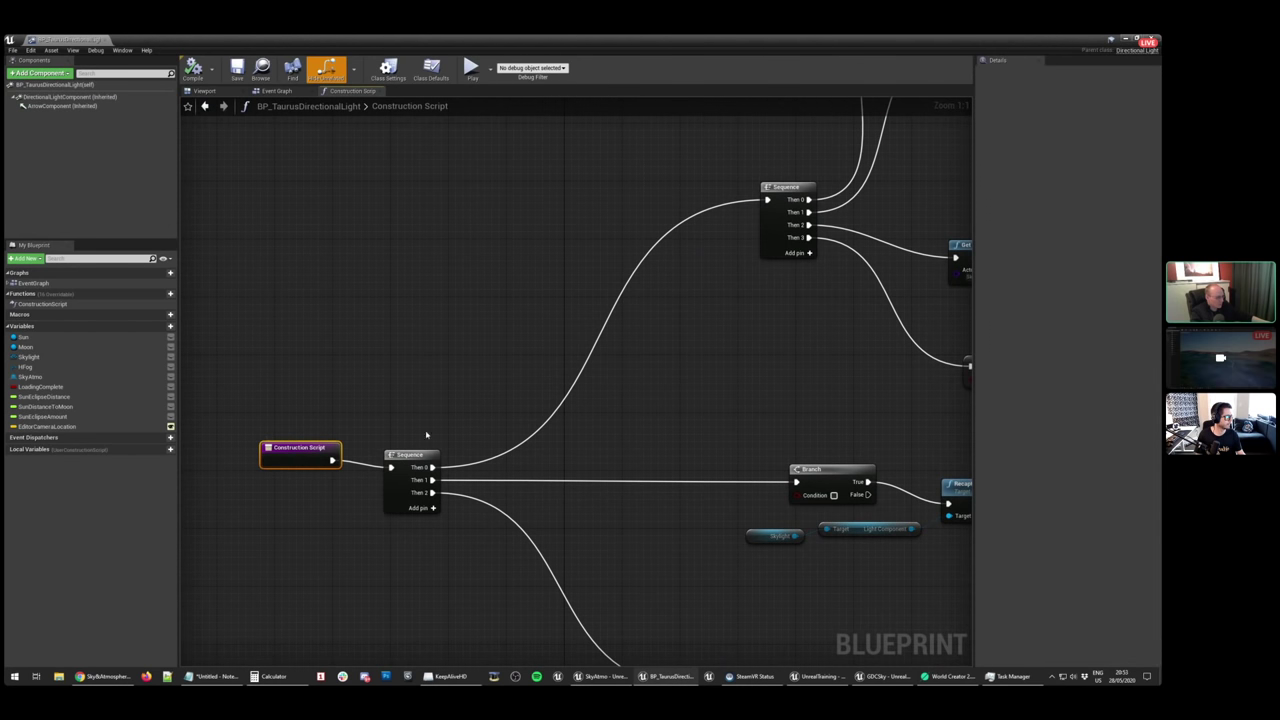
pyautogui.moveTo(721, 209); pyautogui.dragTo(180, 500, button='right')
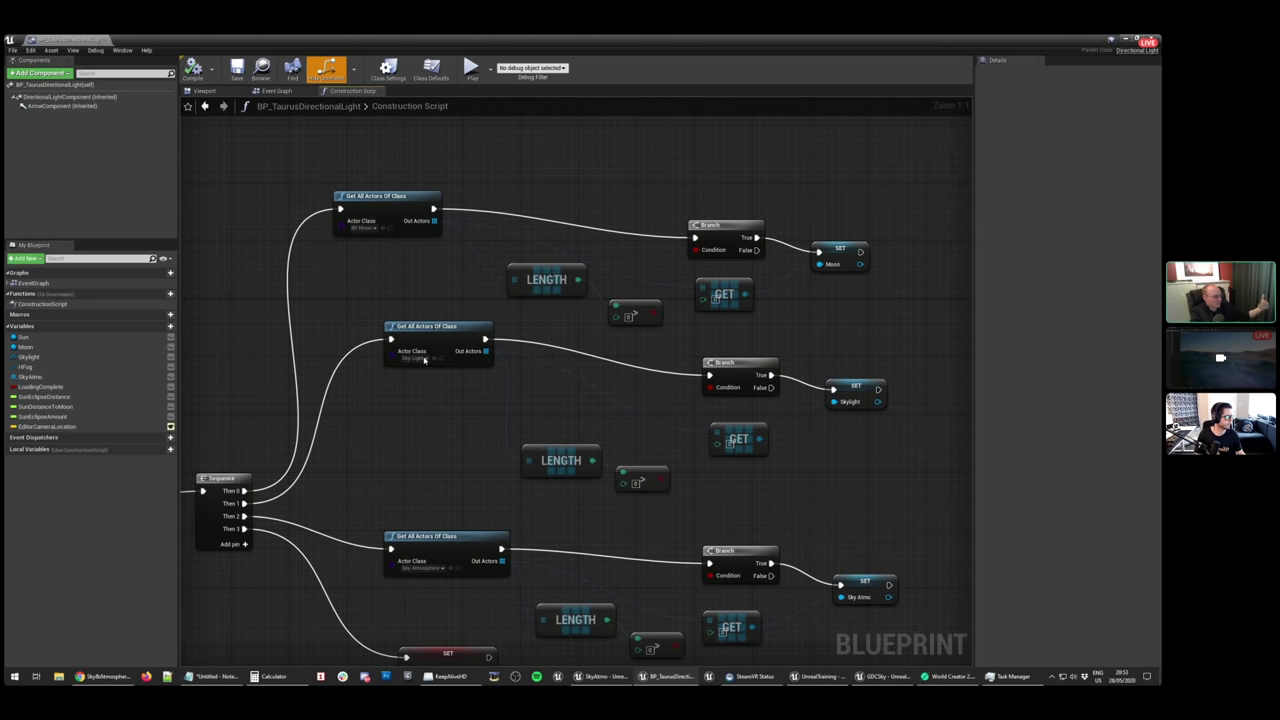
pyautogui.moveTo(438, 407); pyautogui.dragTo(411, 337, button='right')
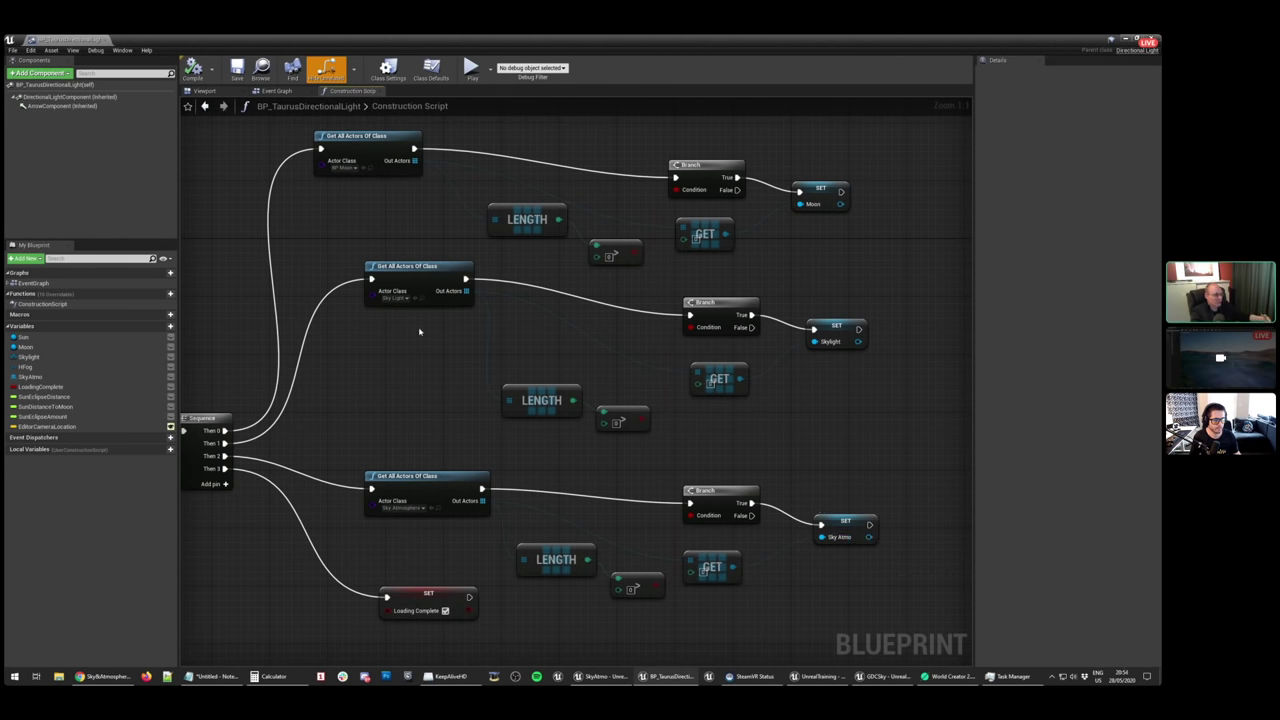
pyautogui.moveTo(419, 331); pyautogui.dragTo(406, 342, button='right')
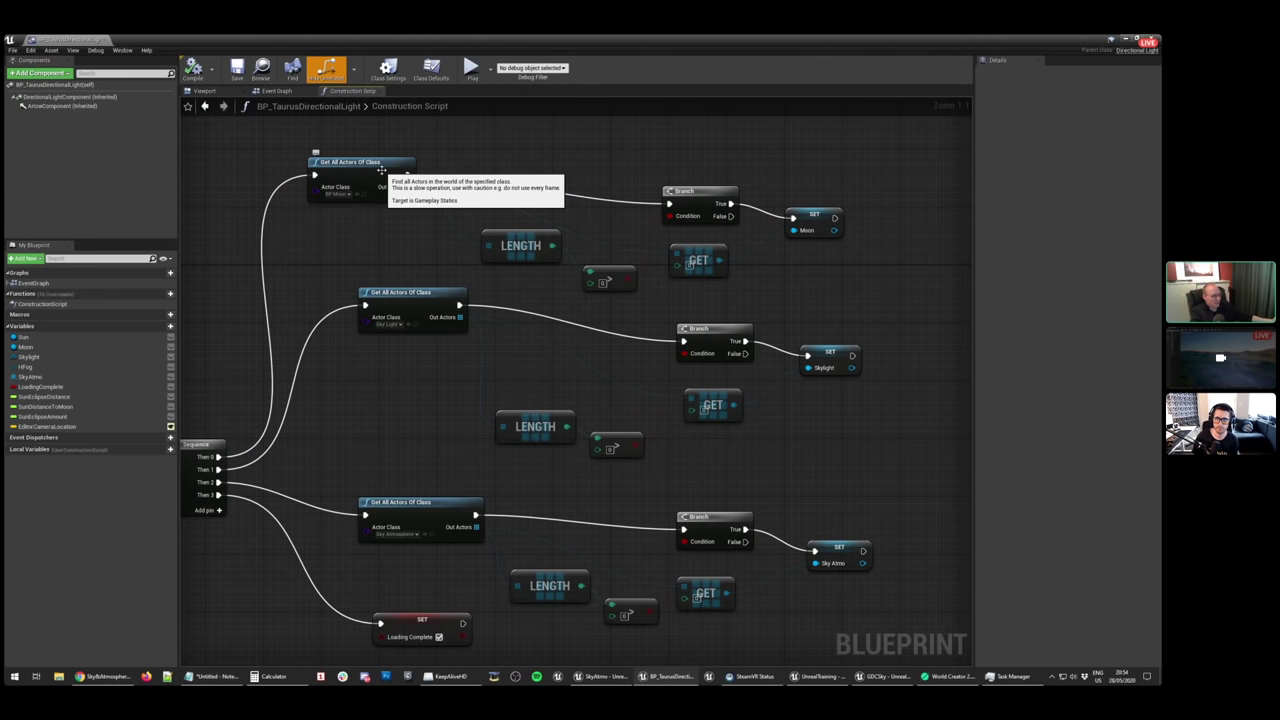
# Trace the flow from the Construction Script entry to the BP Moon actor lookup and inspect the Sun variable
pyautogui.moveTo(386, 172); pyautogui.dragTo(897, 98, button='right')
pyautogui.moveTo(409, 549); pyautogui.dragTo(468, 511, button='right')
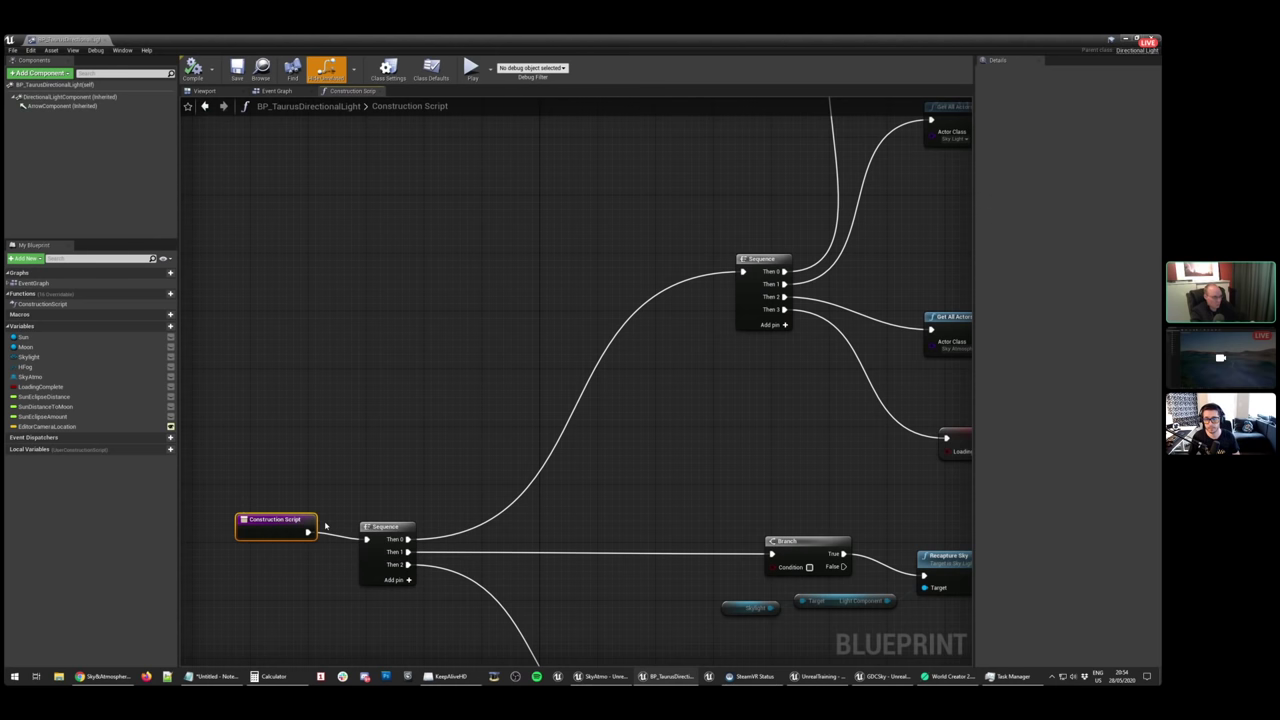
pyautogui.moveTo(668, 260); pyautogui.dragTo(314, 506, button='right')
pyautogui.click(580, 239)
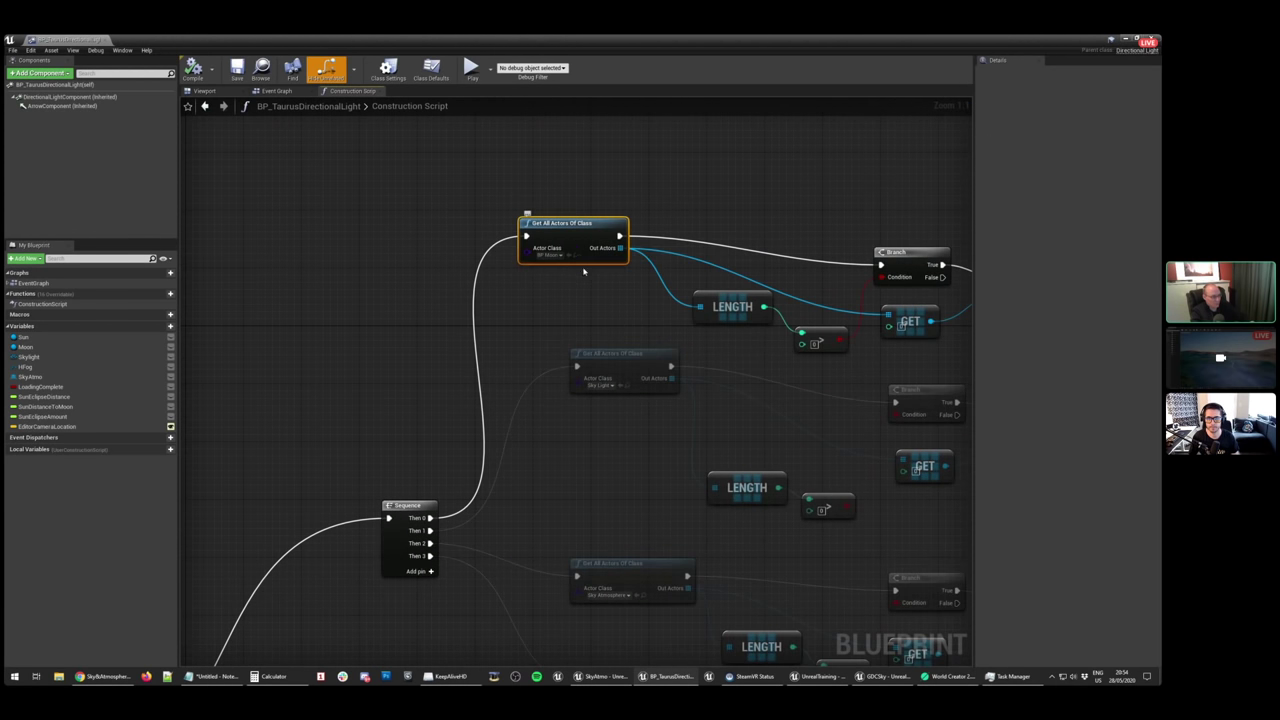
pyautogui.moveTo(636, 482); pyautogui.dragTo(498, 432, button='right')
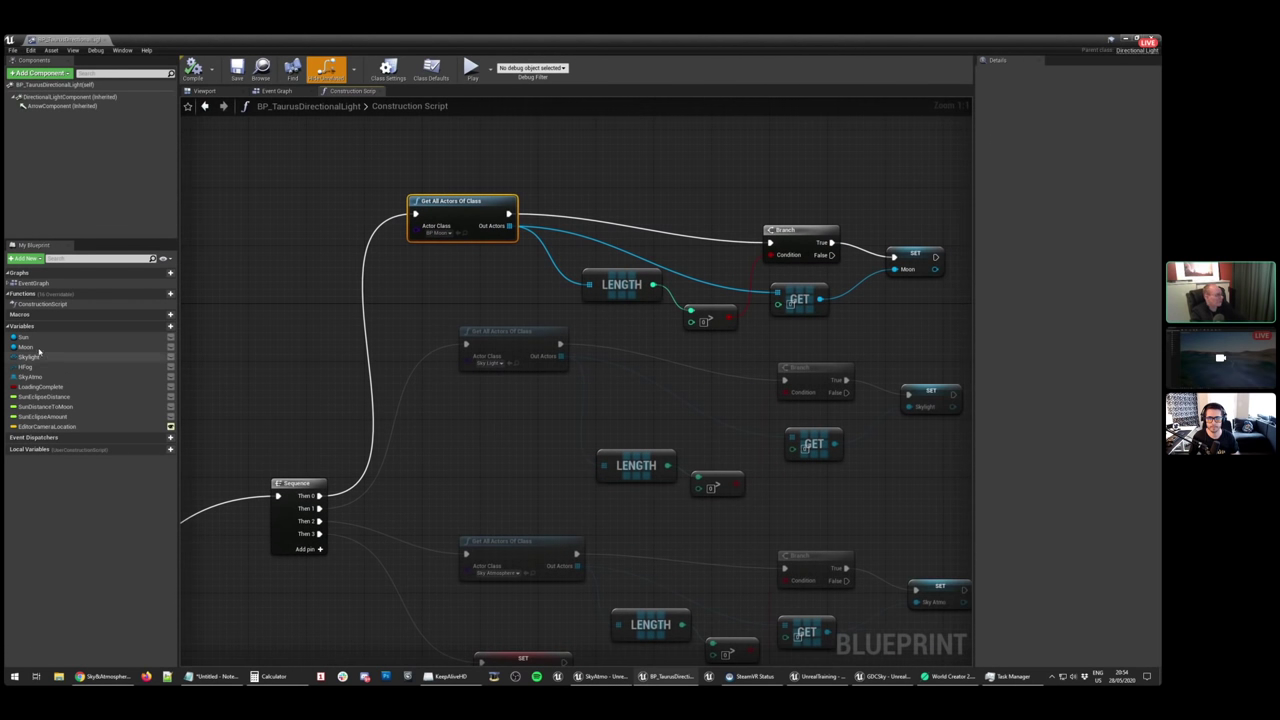
pyautogui.click(108, 343)
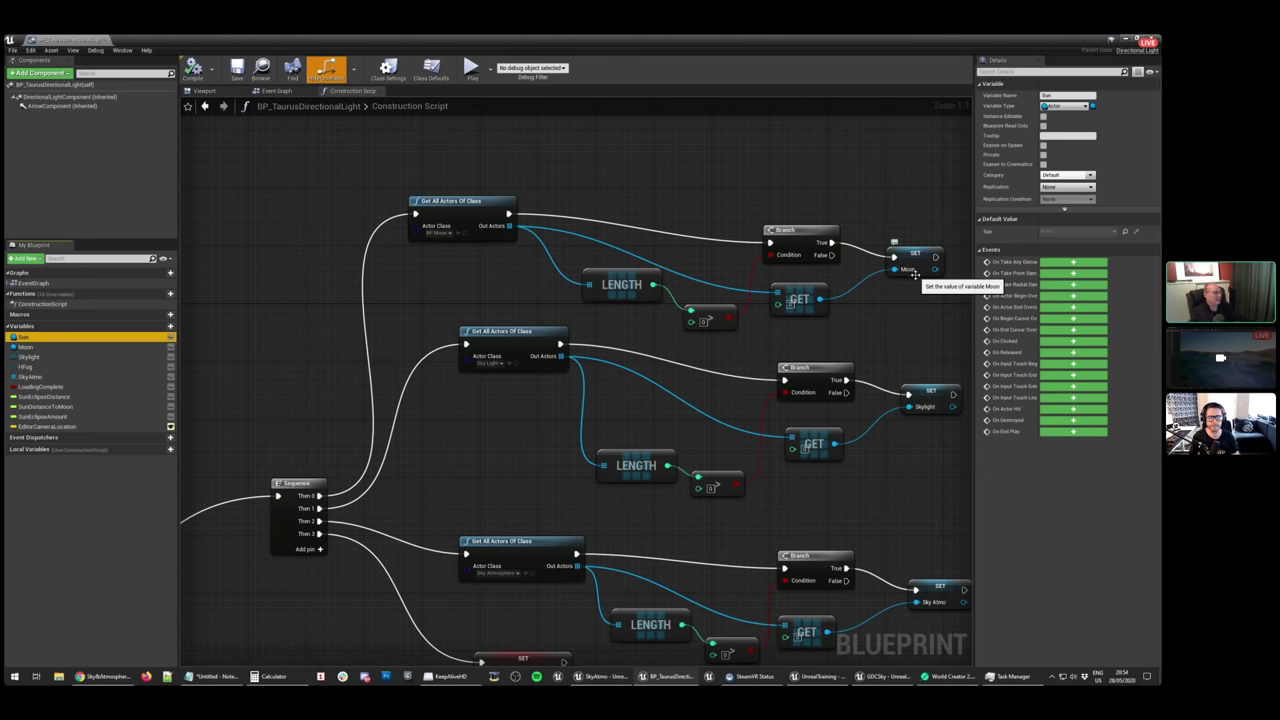
# Highlight the Moon, Skylight and Sky Atmo Set nodes, and review the Loading Complete Set node that ends the sequence
pyautogui.moveTo(885, 309); pyautogui.dragTo(789, 210, button='right')
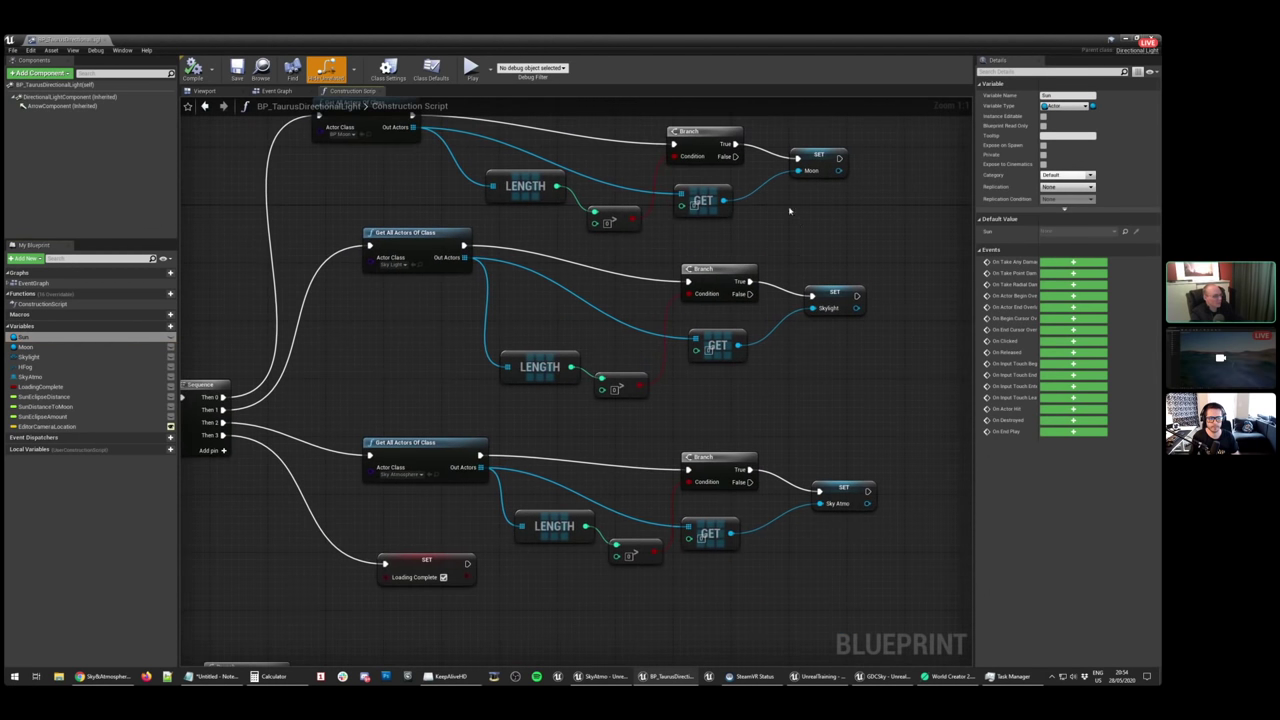
pyautogui.moveTo(770, 133); pyautogui.dragTo(888, 530)
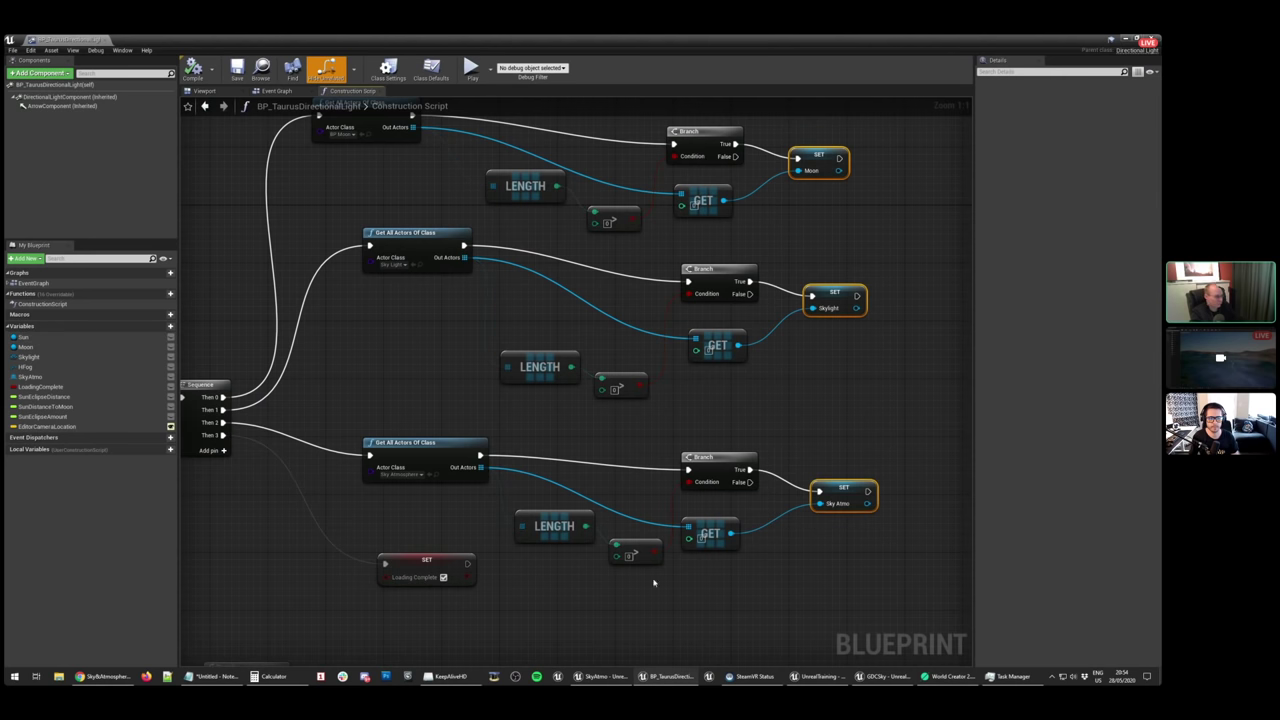
pyautogui.moveTo(432, 578); pyautogui.dragTo(758, 383, button='right')
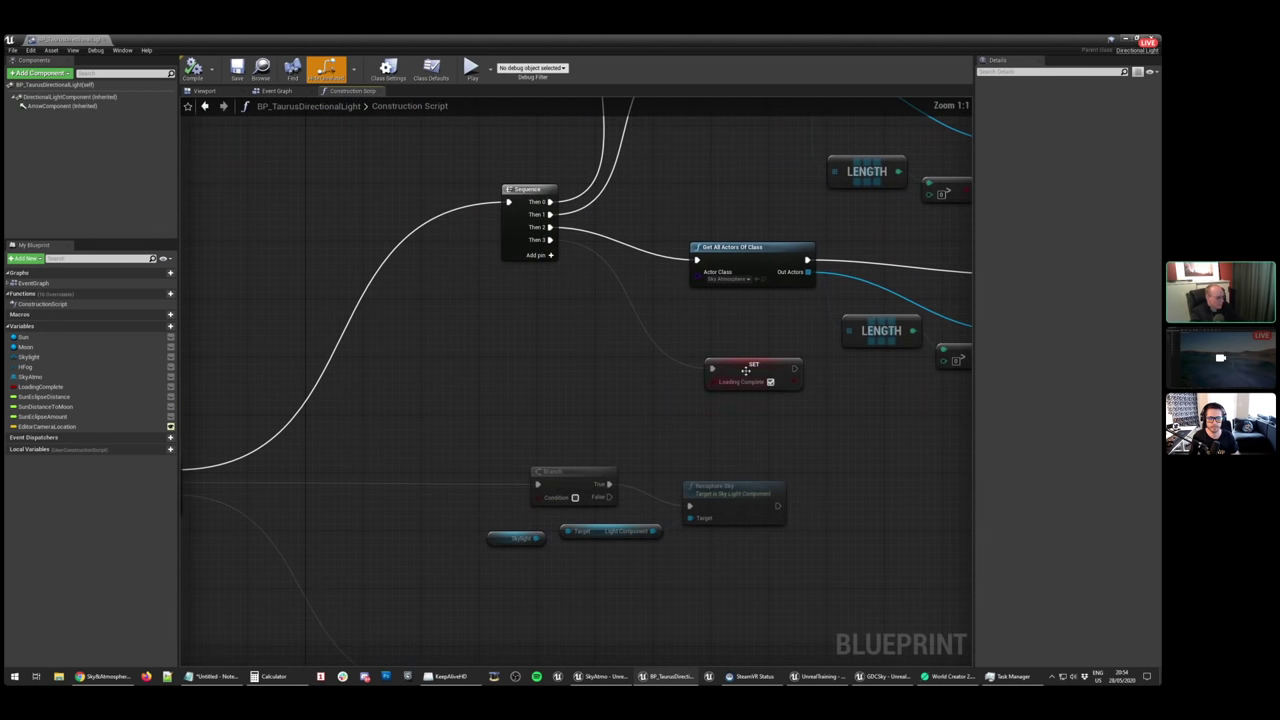
pyautogui.click(758, 383)
pyautogui.moveTo(653, 473); pyautogui.dragTo(864, 292, button='right')
pyautogui.click(725, 319)
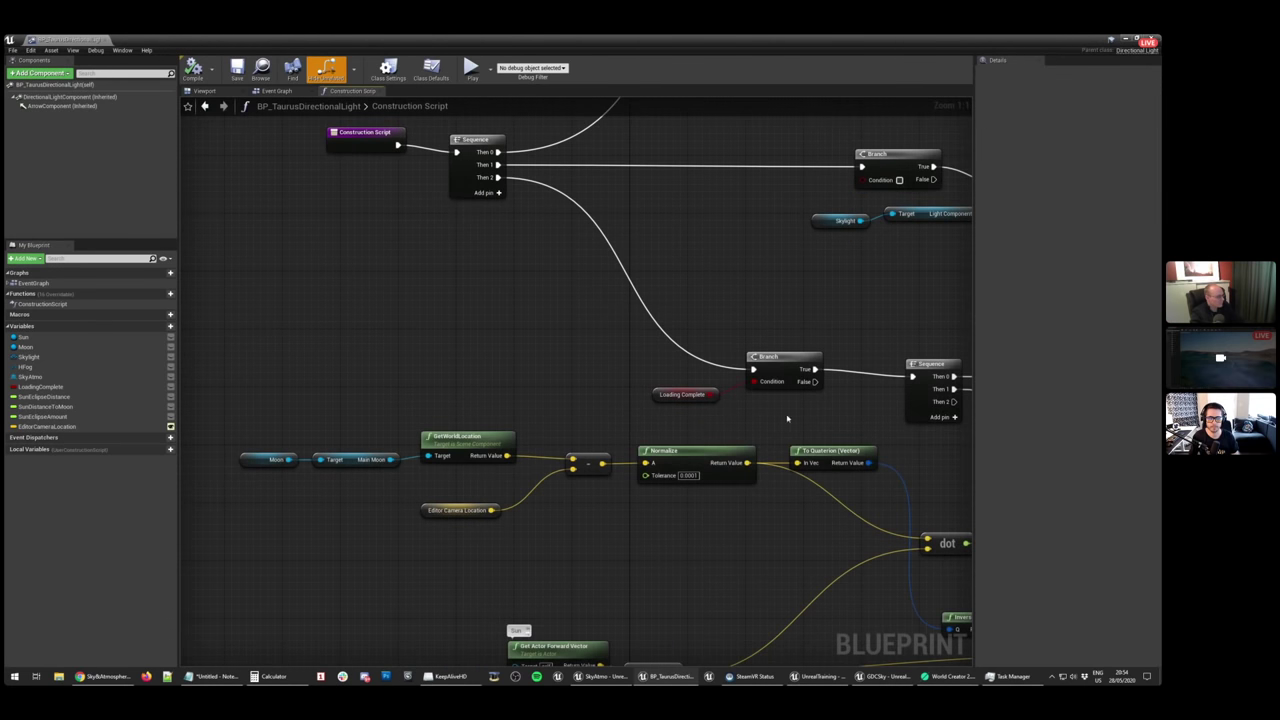
# Follow the Loading Complete branch through the sun-moon vector math to the Sun Distance to Moon and Sun Eclipse Amount Set nodes
pyautogui.moveTo(838, 418); pyautogui.dragTo(719, 353, button='right')
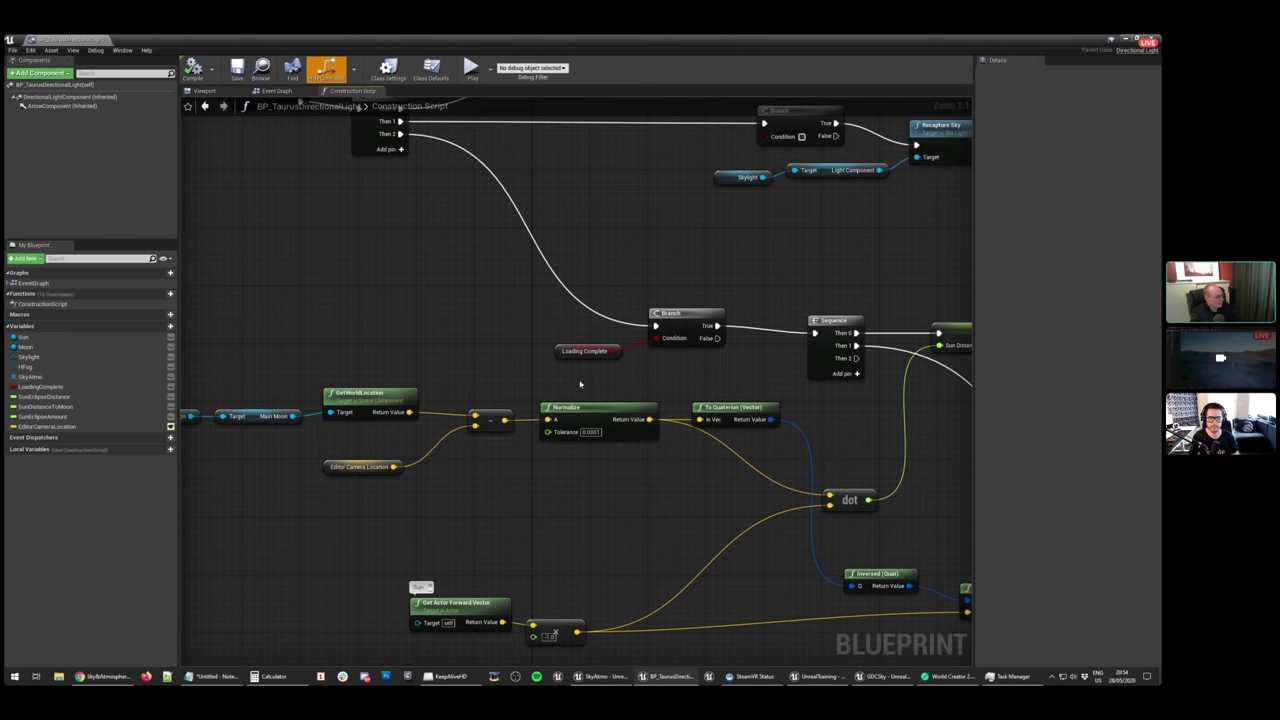
pyautogui.moveTo(580, 384); pyautogui.dragTo(718, 340, button='right')
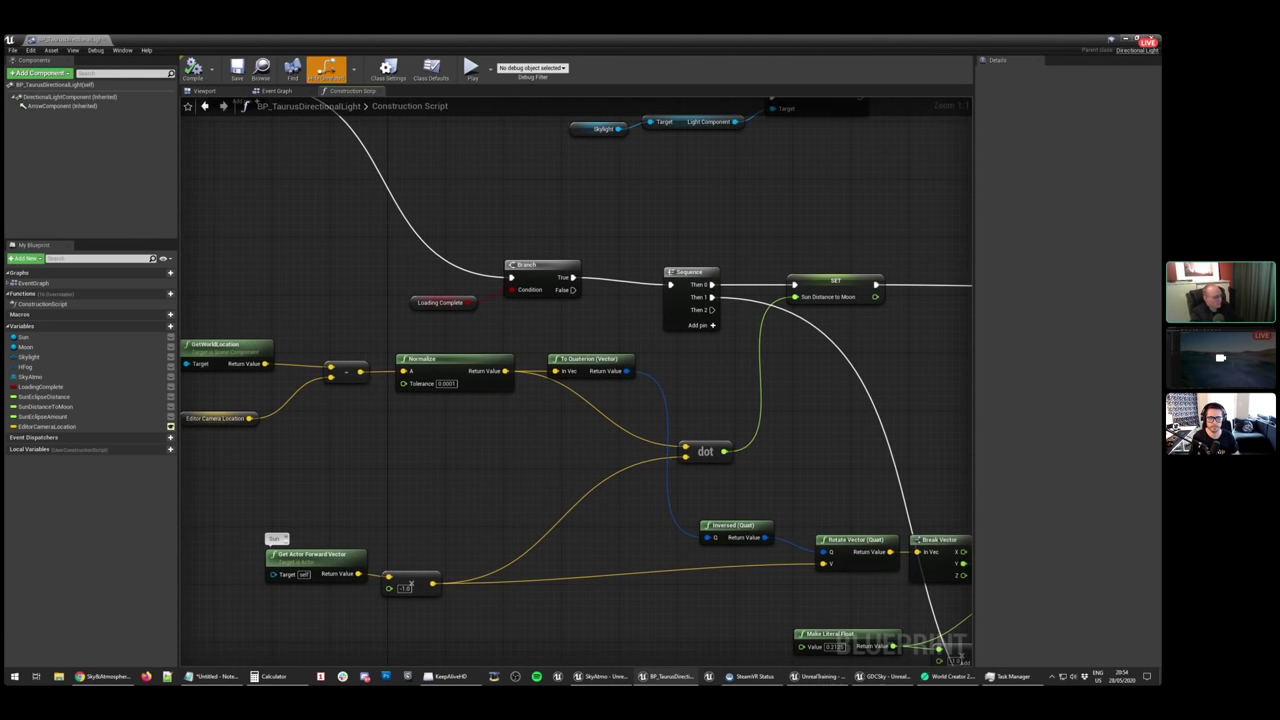
pyautogui.moveTo(838, 301); pyautogui.dragTo(510, 294, button='right')
pyautogui.click(488, 278)
pyautogui.moveTo(966, 337); pyautogui.dragTo(440, 325, button='right')
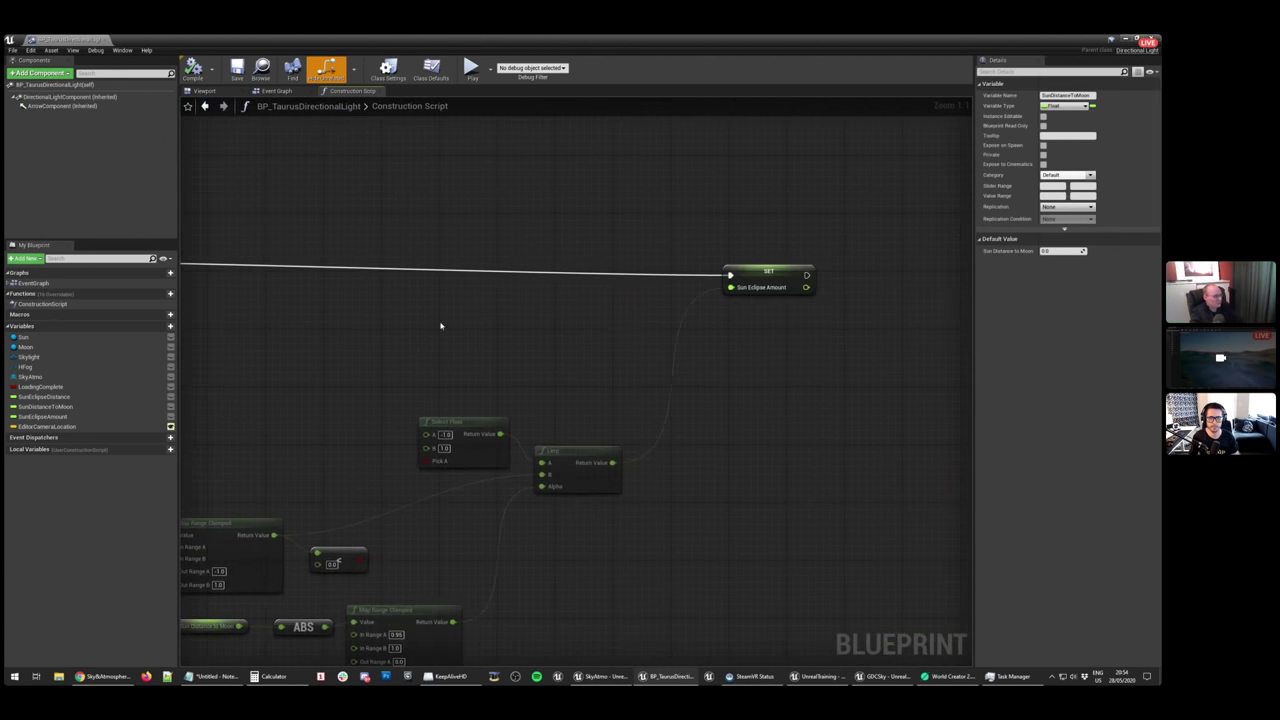
pyautogui.click(768, 270)
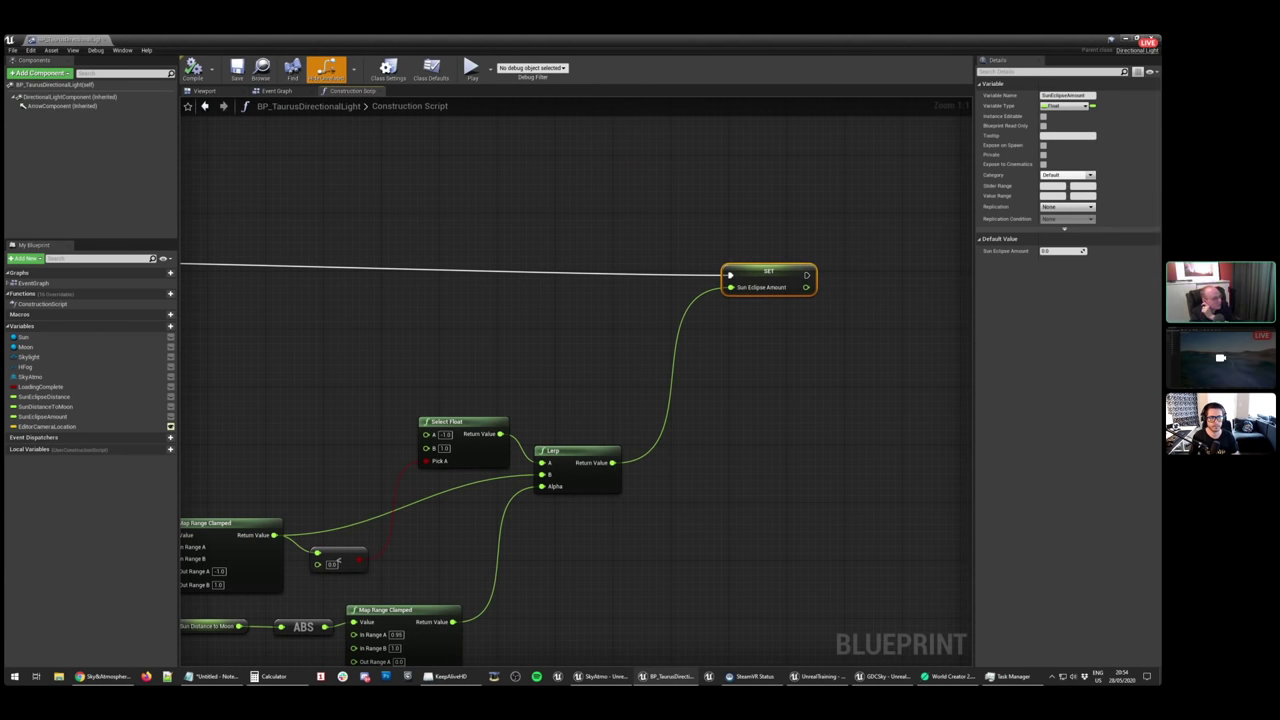
# Trace the sun-moon math from the Moon and Editor Camera Location nodes through the dot product and Rotate Vector to Map Range Clamped
pyautogui.moveTo(303, 382); pyautogui.dragTo(683, 380, button='right')
pyautogui.moveTo(340, 384); pyautogui.dragTo(871, 354, button='right')
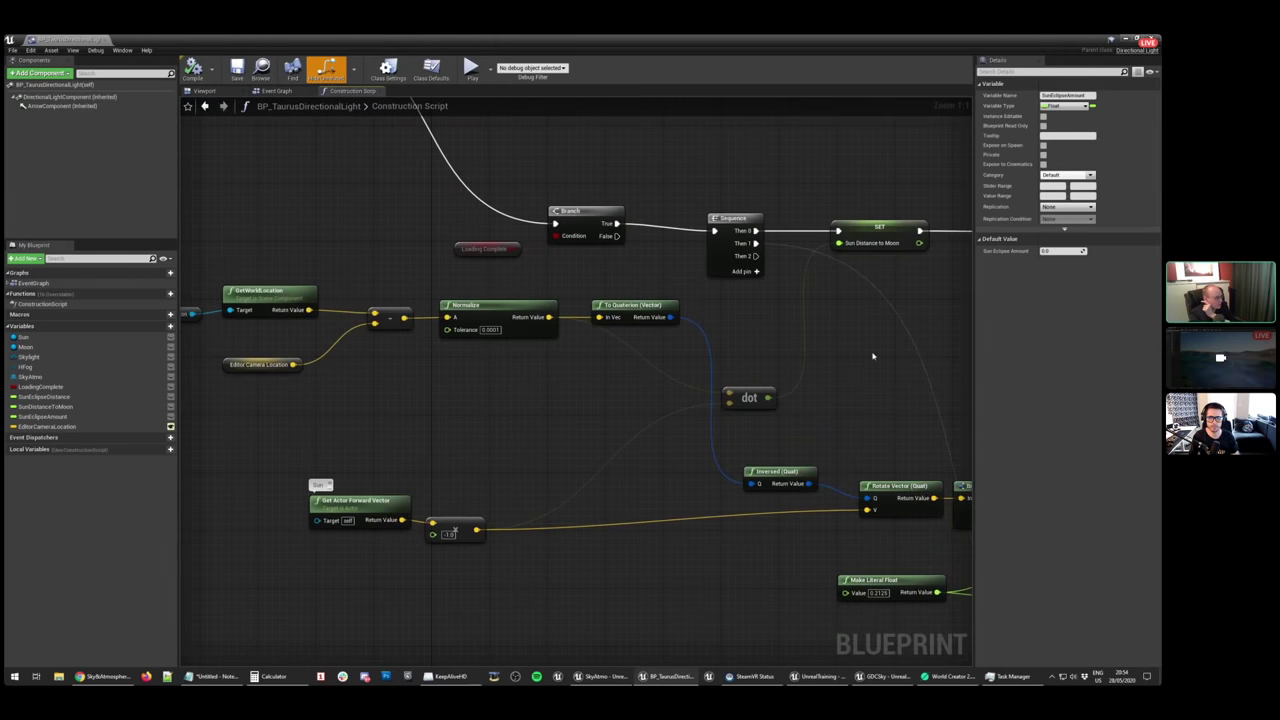
pyautogui.moveTo(634, 418); pyautogui.dragTo(906, 446, button='right')
pyautogui.moveTo(322, 284); pyautogui.dragTo(697, 440)
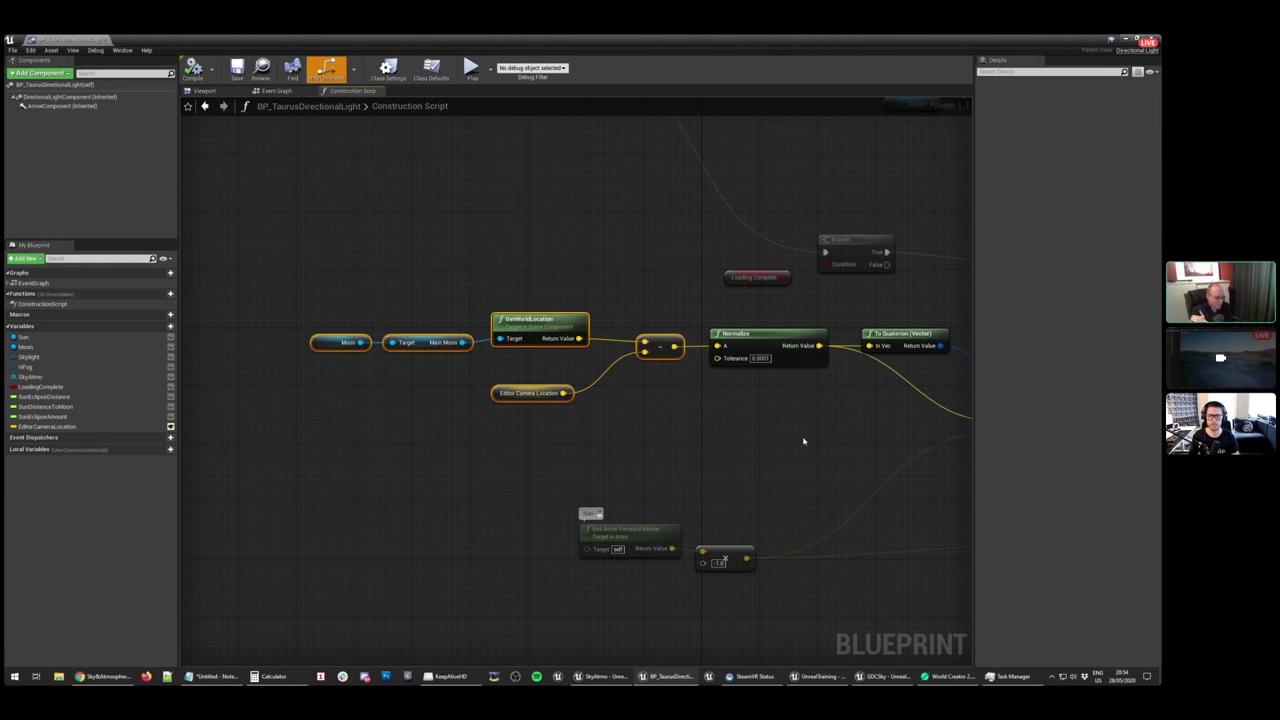
pyautogui.moveTo(924, 400); pyautogui.dragTo(396, 346, button='right')
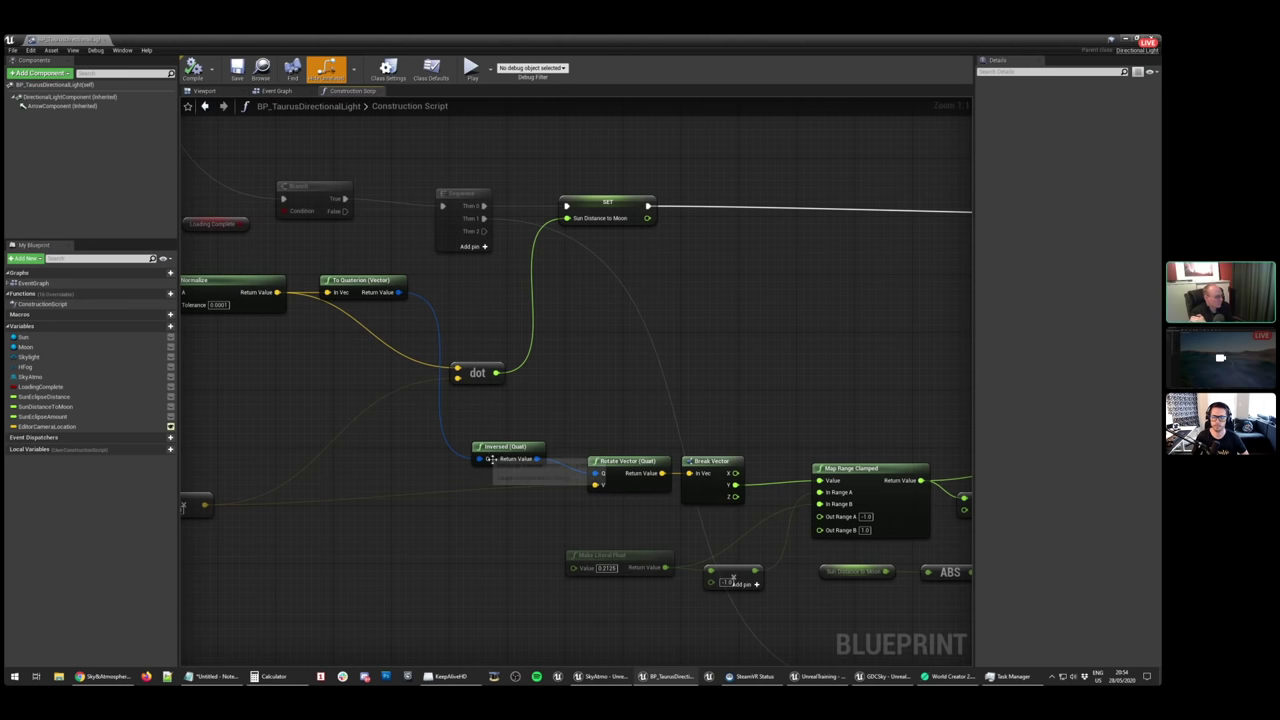
pyautogui.moveTo(878, 464); pyautogui.dragTo(568, 380, button='right')
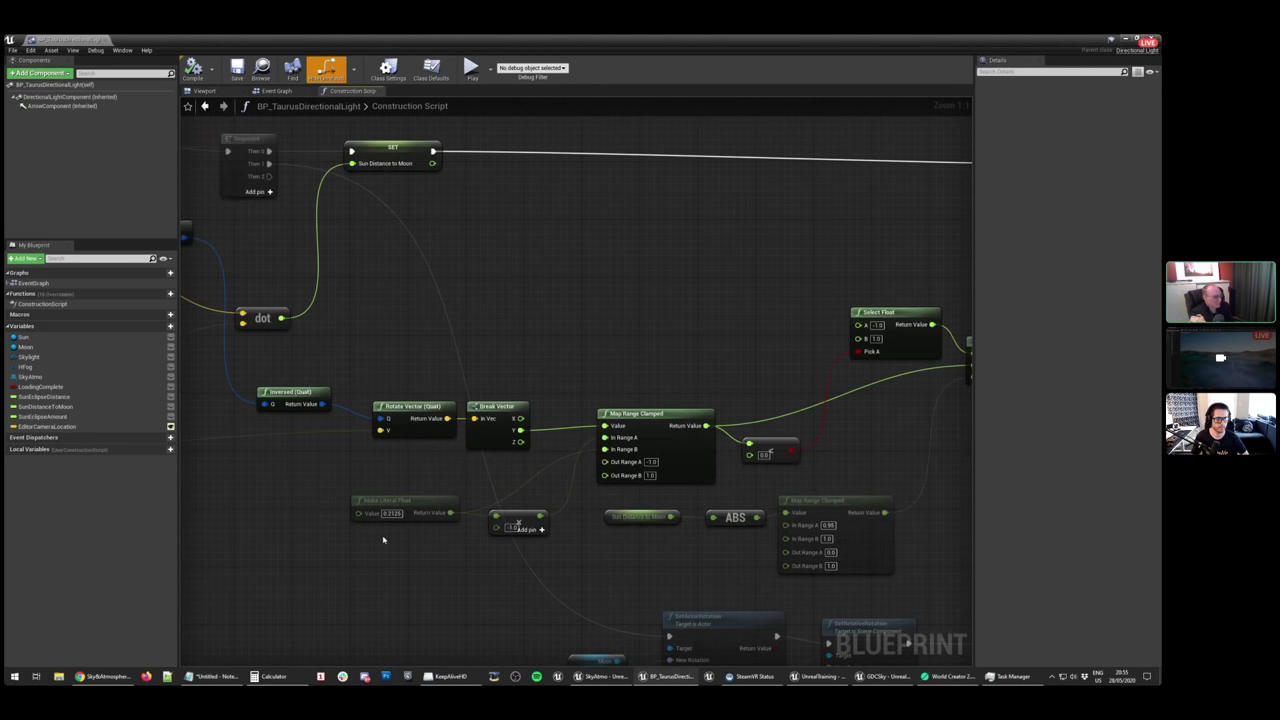
pyautogui.moveTo(408, 563); pyautogui.dragTo(433, 410, button='right')
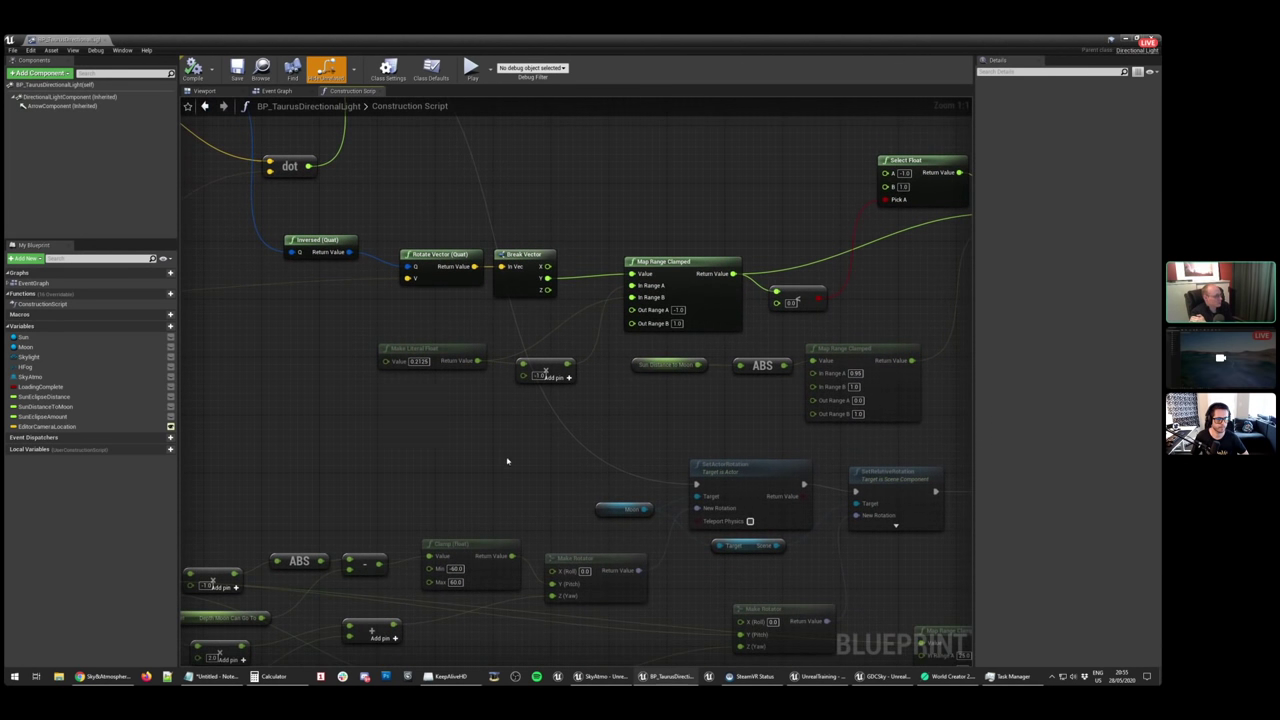
# Inspect the SetActorRotation and SetRelativeRotation nodes together with the Moon and Scene references that feed their targets
pyautogui.click(725, 470)
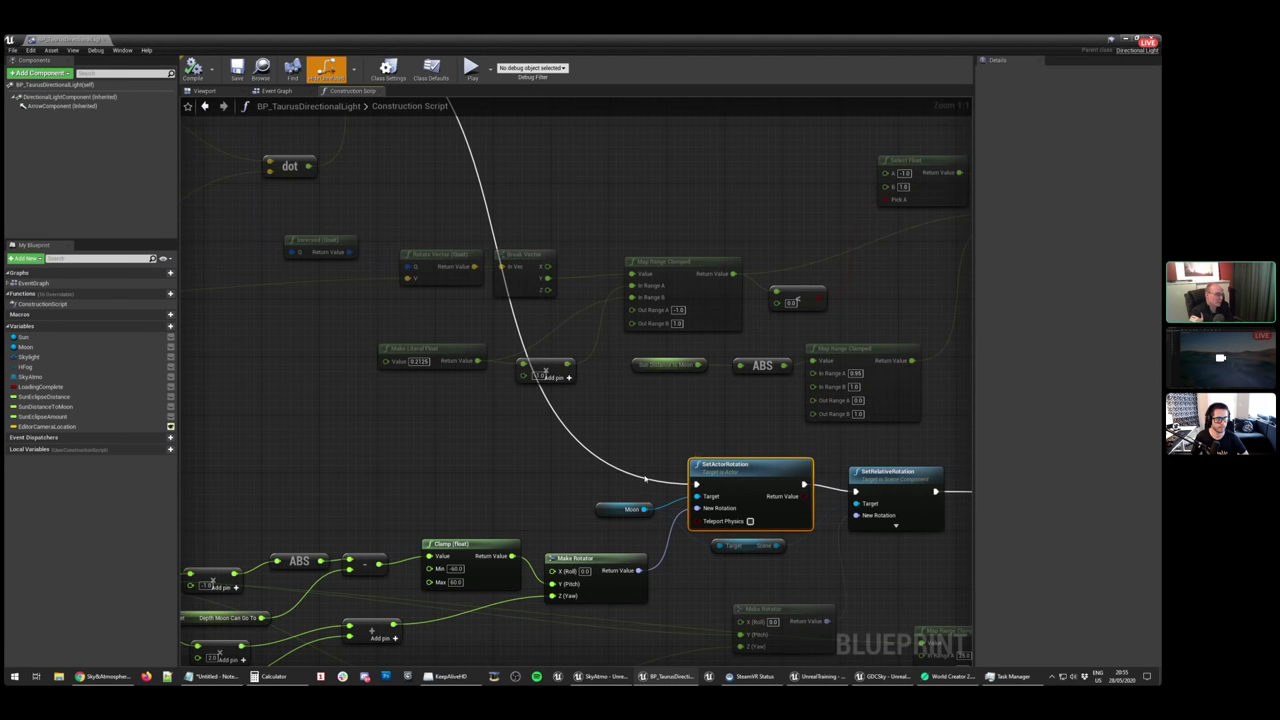
pyautogui.moveTo(854, 549); pyautogui.dragTo(682, 464, button='right')
pyautogui.moveTo(446, 405); pyautogui.dragTo(522, 401, button='right')
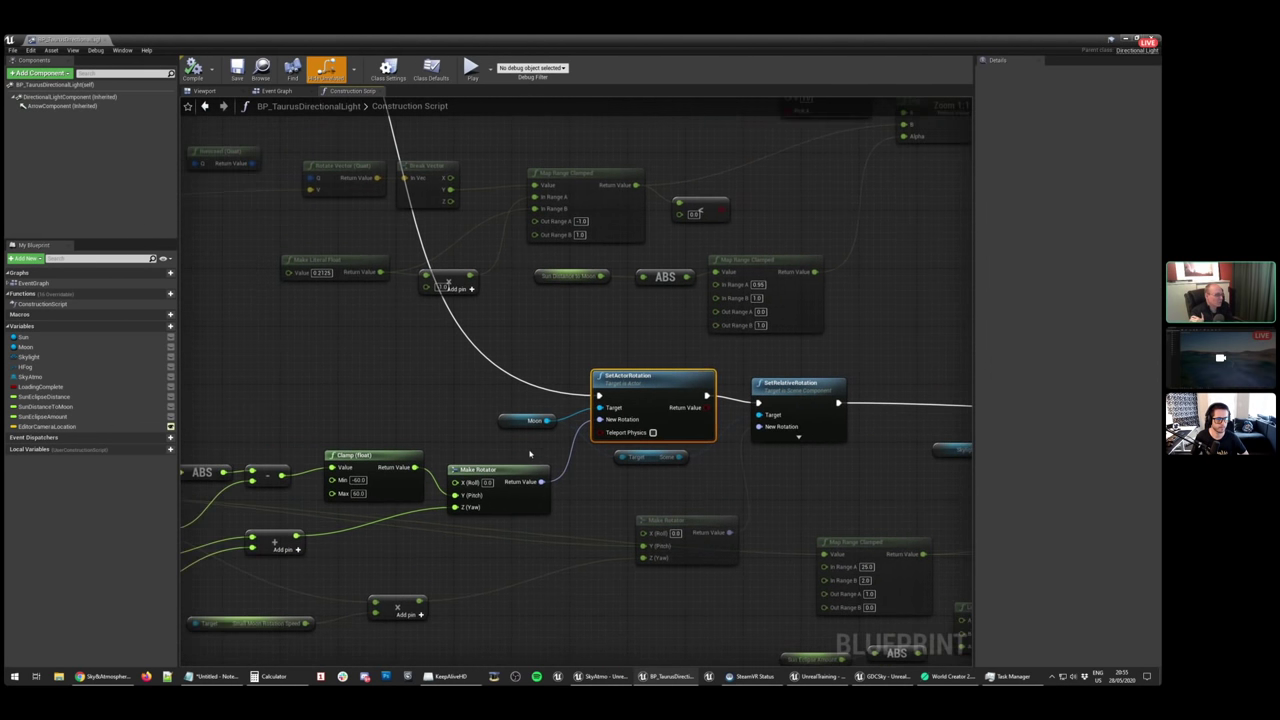
pyautogui.click(528, 420)
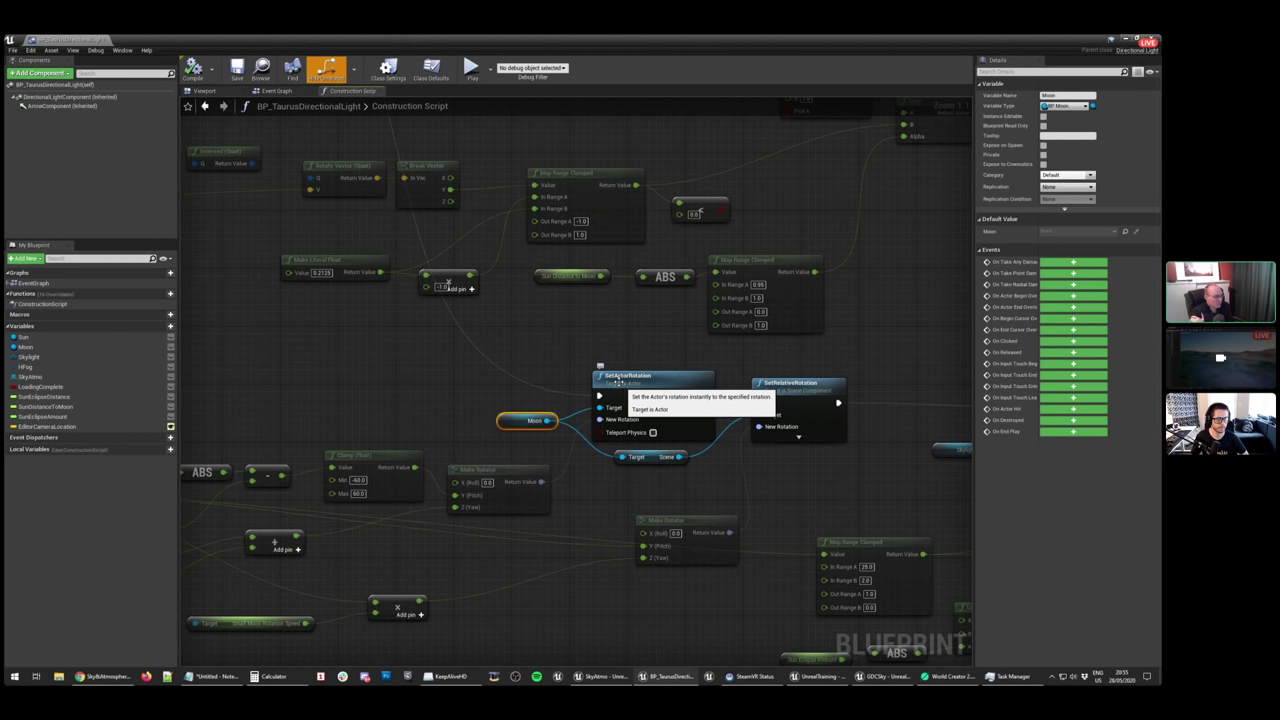
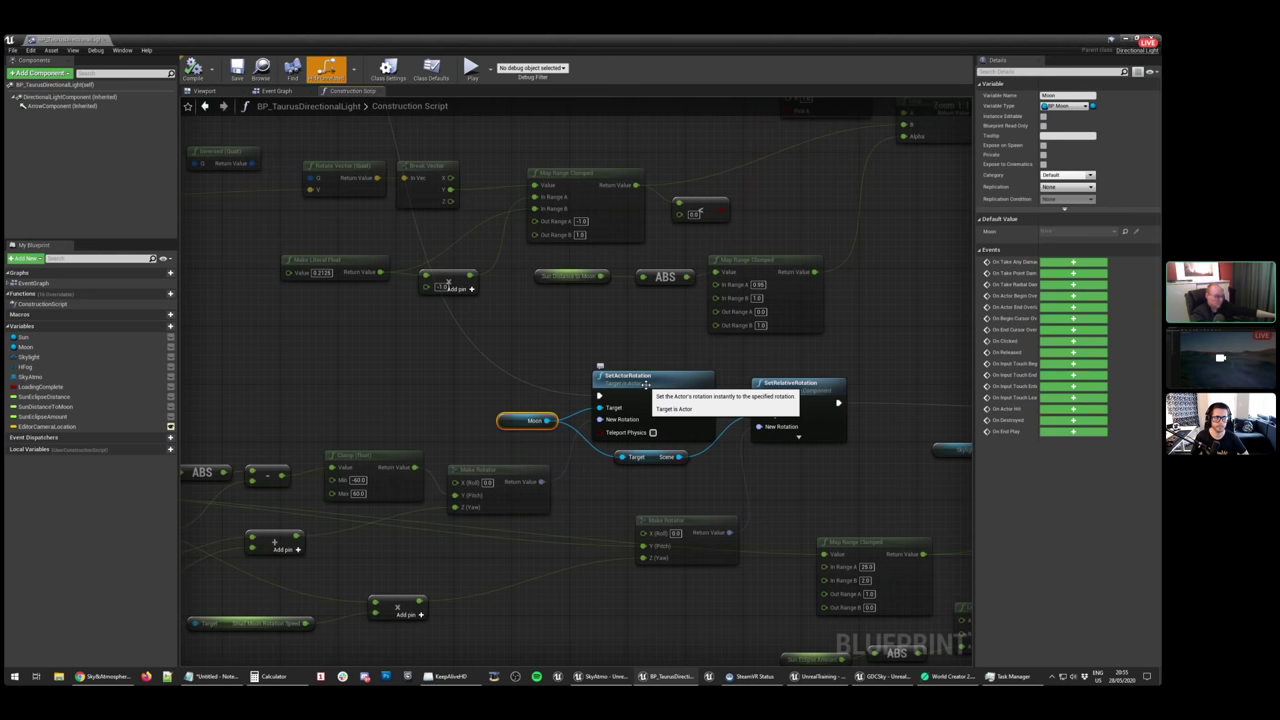
pyautogui.click(785, 425)
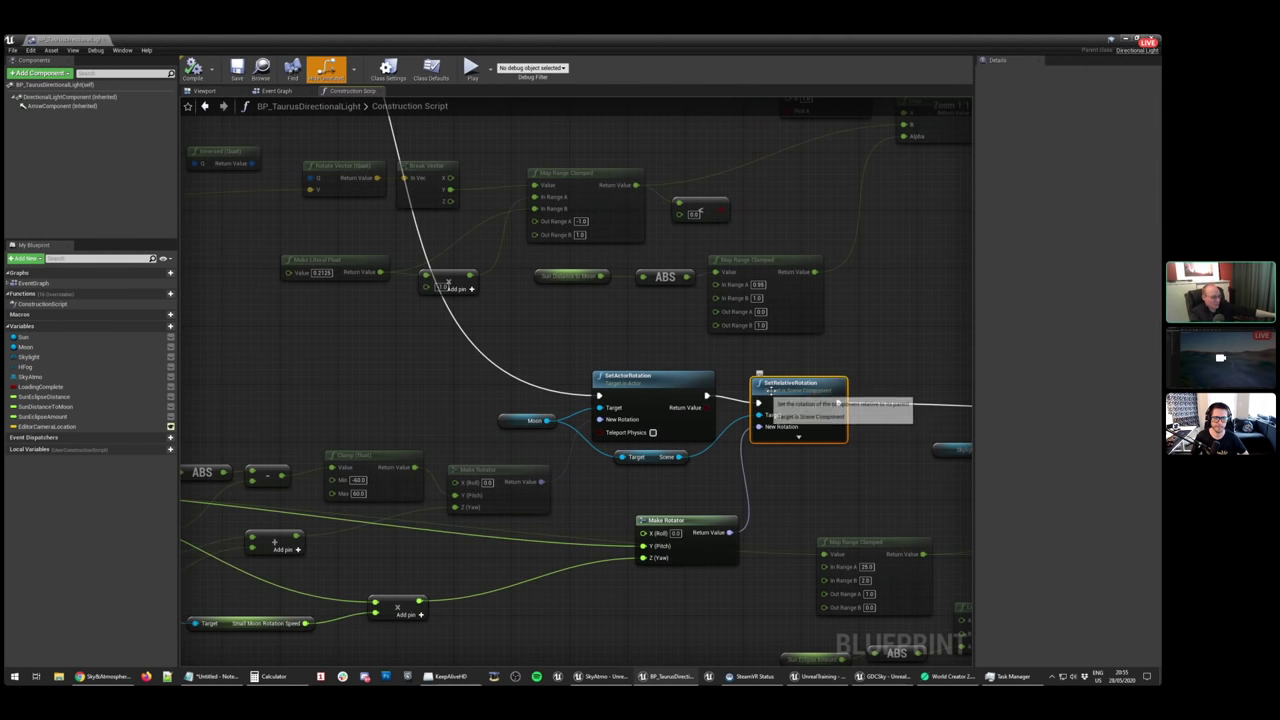
pyautogui.click(649, 460)
pyautogui.click(511, 418)
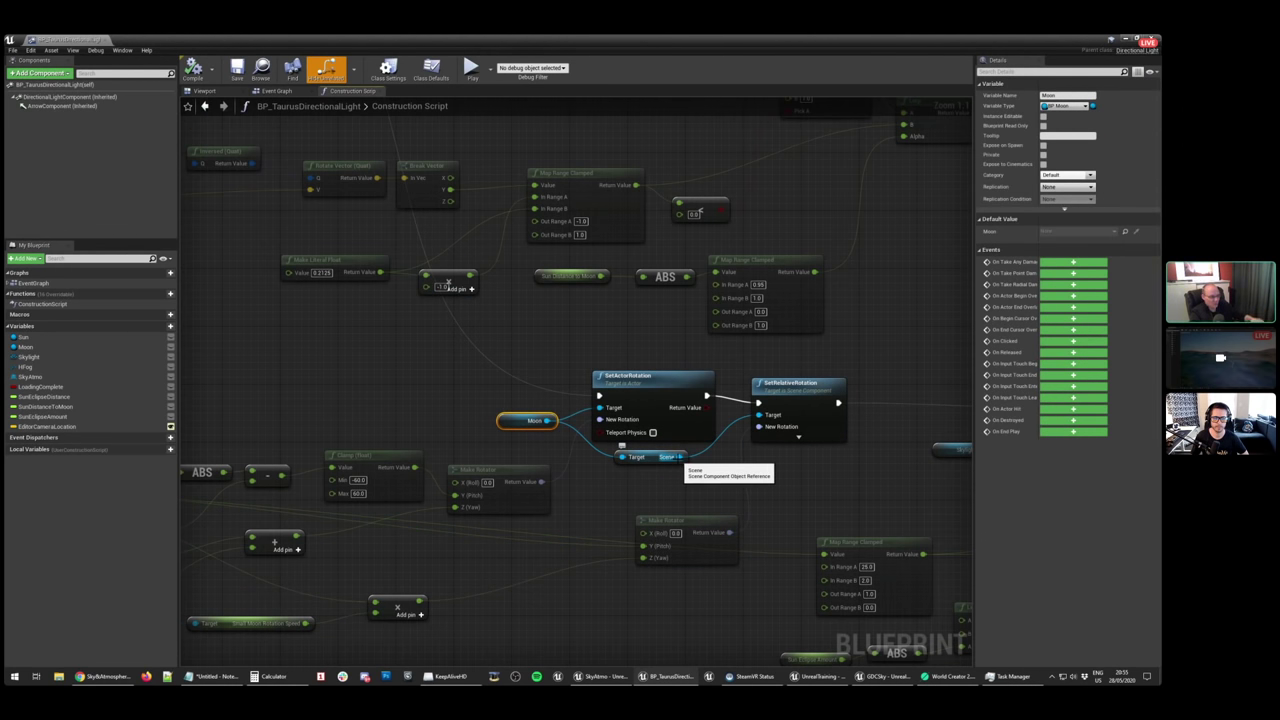
pyautogui.click(680, 457)
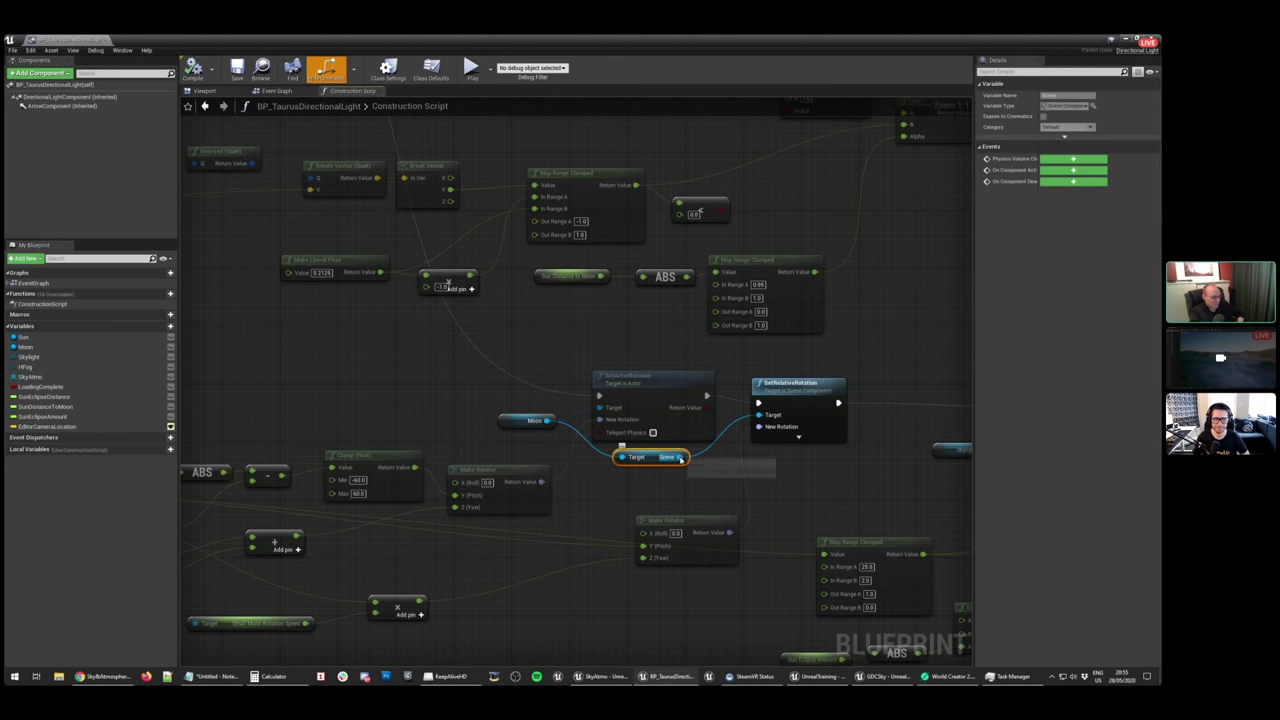
# Highlight the rotation math between Break Rotator and the Make Rotator nodes, including the moon's depth, rotation offset and small moon speed
pyautogui.moveTo(611, 490); pyautogui.dragTo(883, 426, button='right')
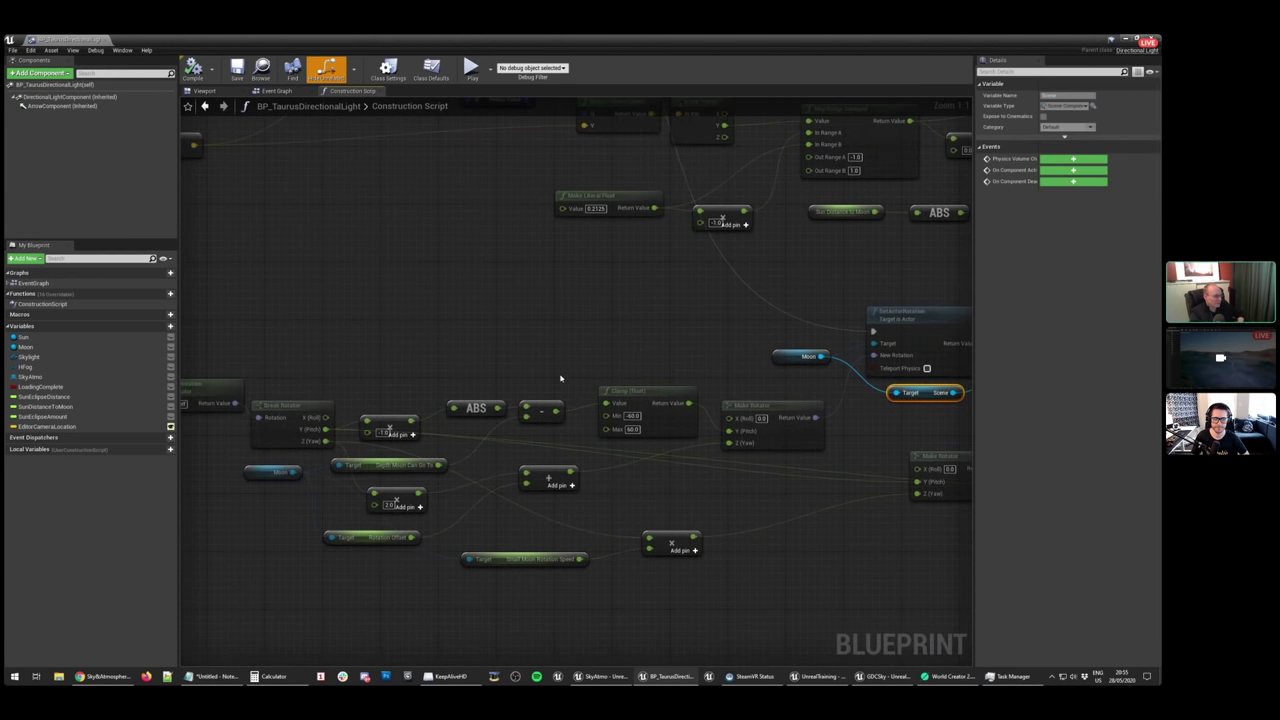
pyautogui.moveTo(560, 378); pyautogui.dragTo(536, 332, button='right')
pyautogui.moveTo(448, 304); pyautogui.dragTo(786, 486)
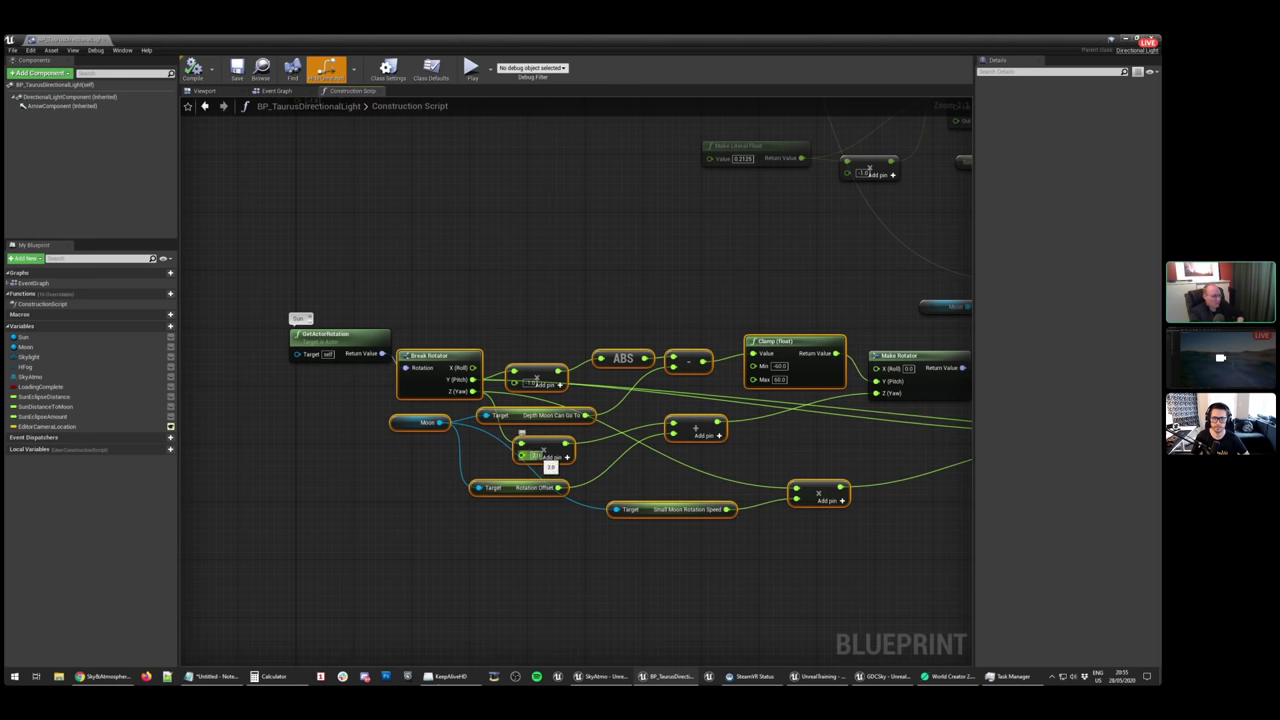
pyautogui.moveTo(543, 451); pyautogui.dragTo(413, 453, button='right')
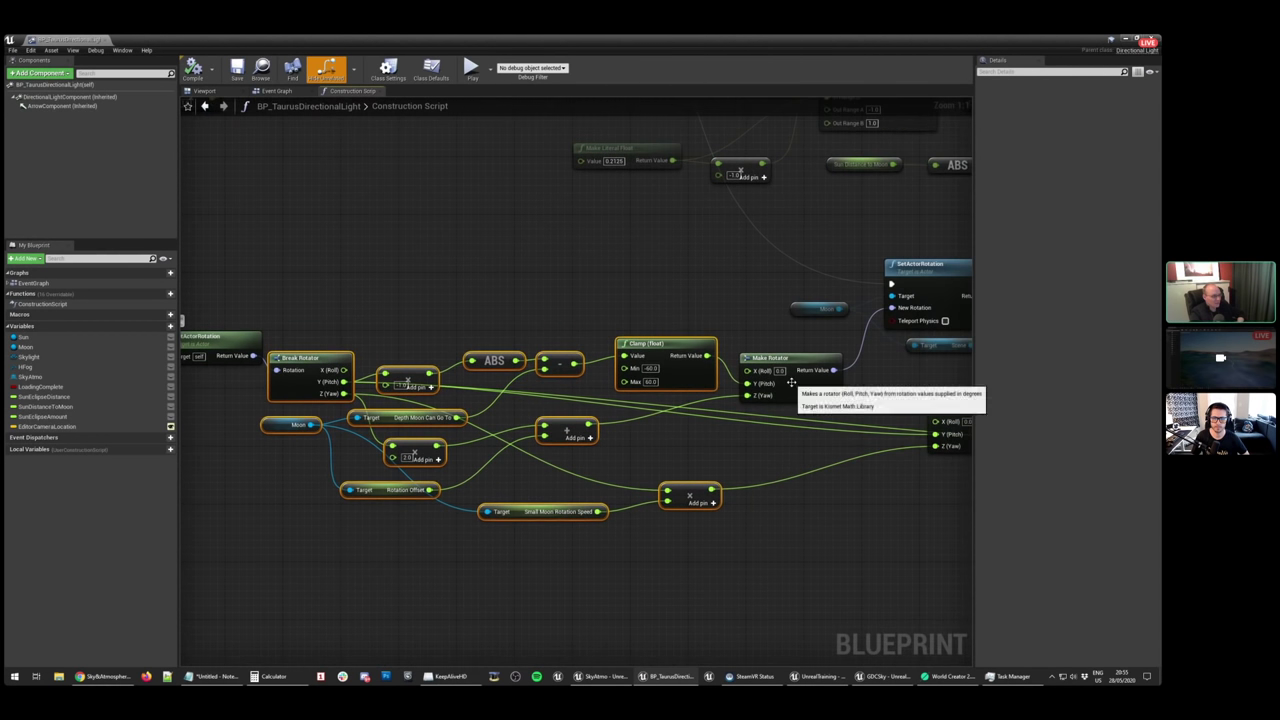
pyautogui.moveTo(437, 291); pyautogui.dragTo(685, 292, button='right')
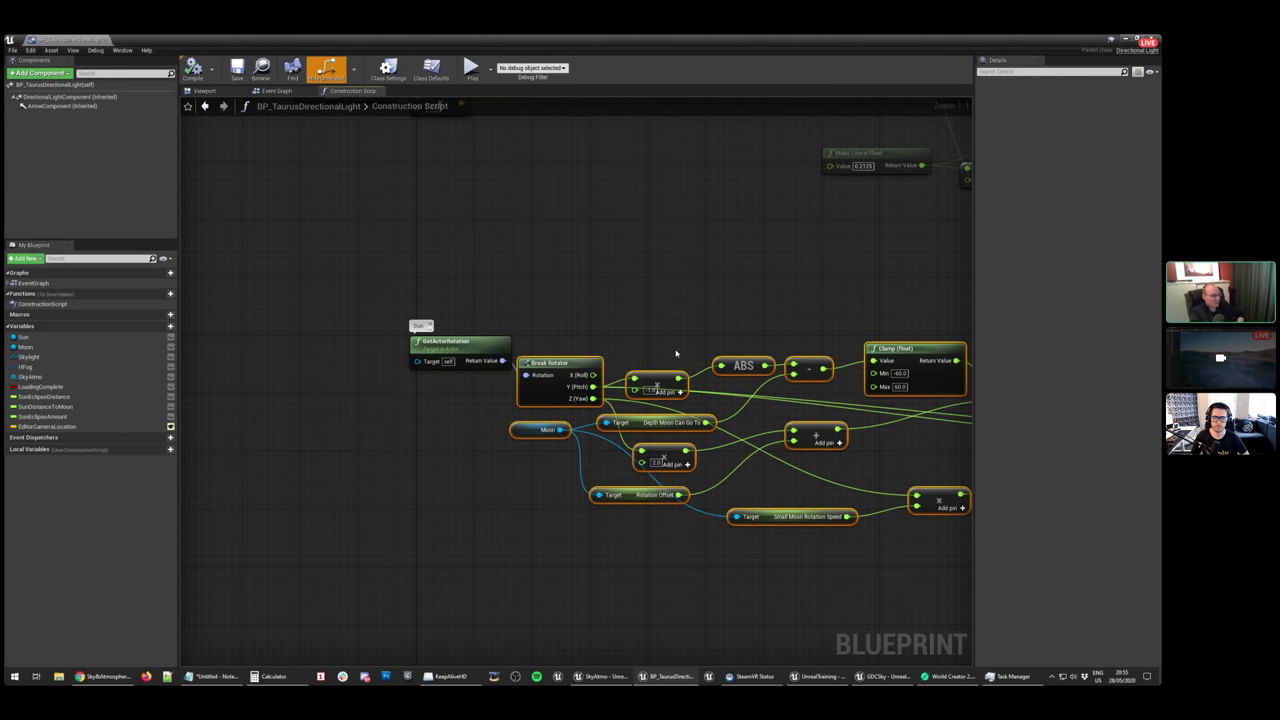
pyautogui.moveTo(567, 370); pyautogui.dragTo(122, 388, button='right')
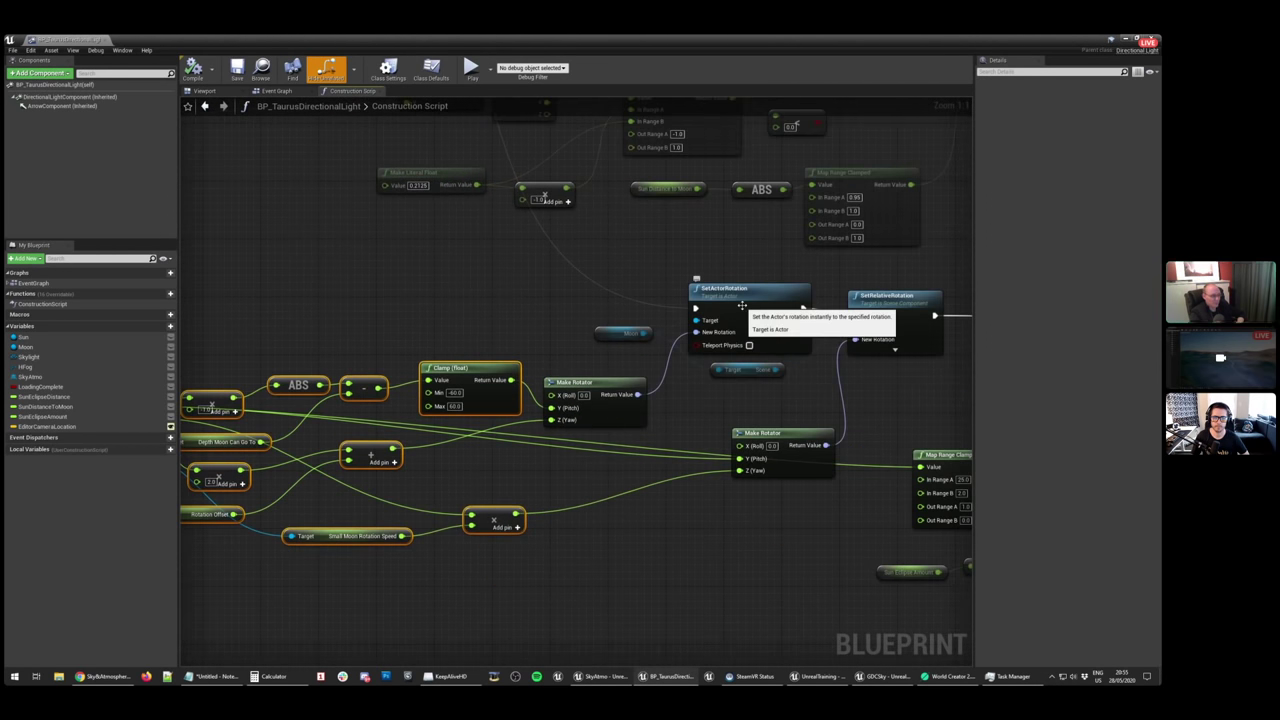
pyautogui.moveTo(231, 420); pyautogui.dragTo(481, 408, button='right')
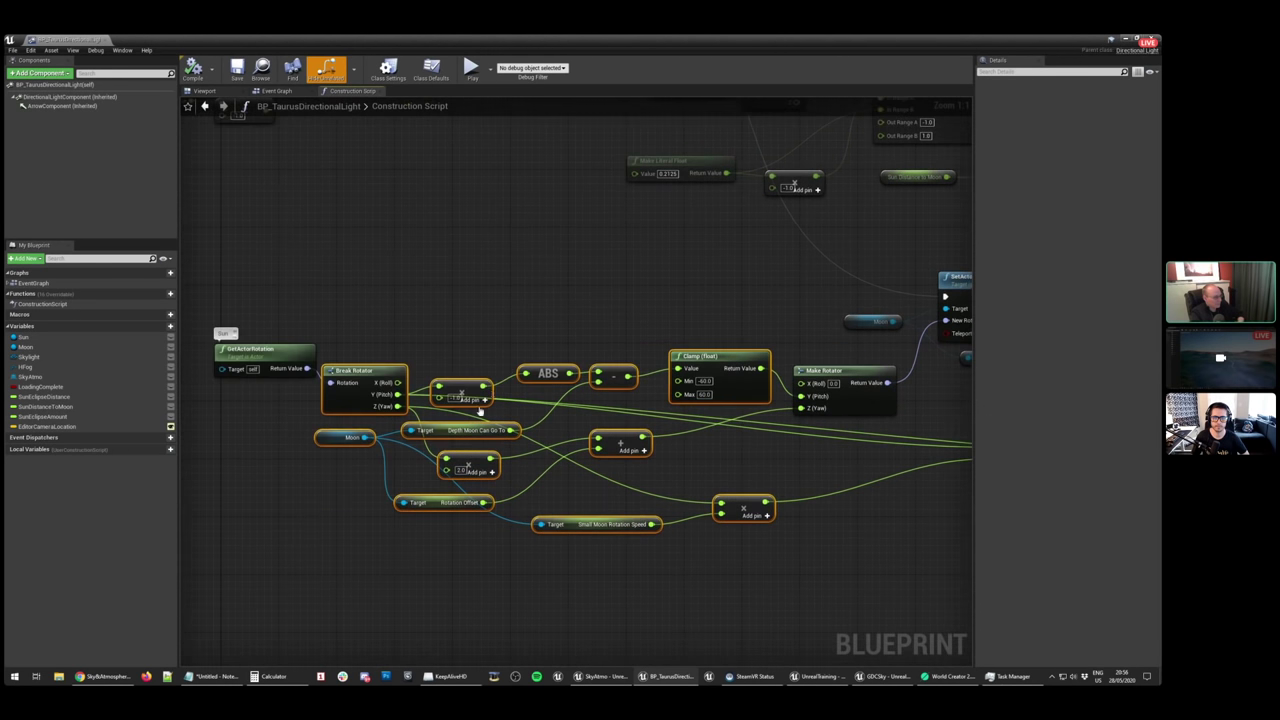
pyautogui.moveTo(341, 534); pyautogui.dragTo(657, 428)
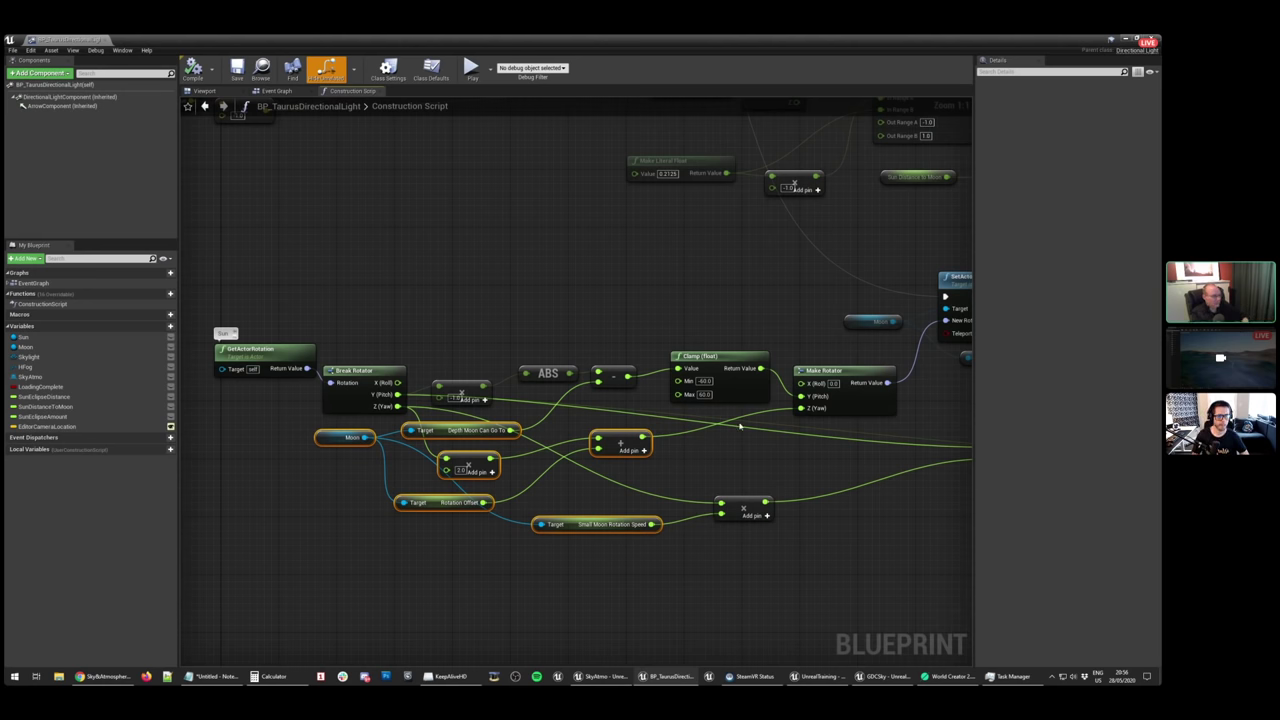
# Follow the flow past SetRelativeRotation to the Skylight reference driving the Set Light Color and Set Intensity nodes
pyautogui.moveTo(914, 453); pyautogui.dragTo(327, 436, button='right')
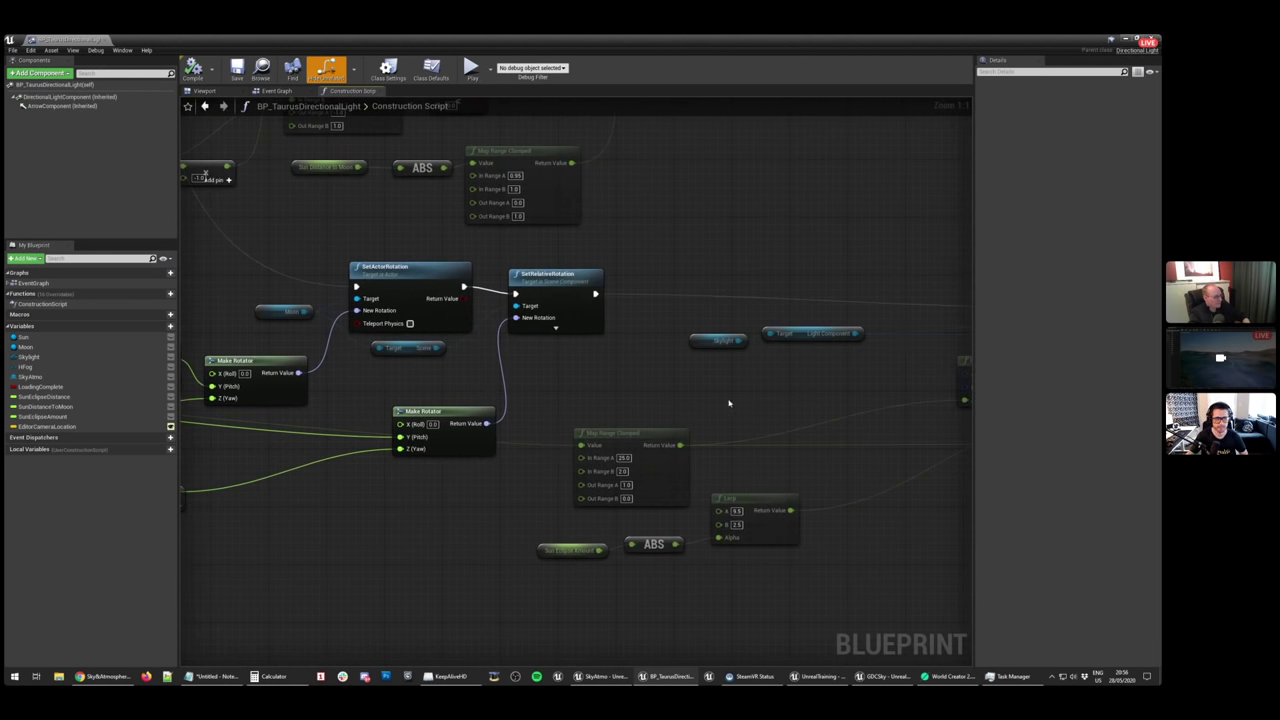
pyautogui.moveTo(729, 403); pyautogui.dragTo(344, 401, button='right')
pyautogui.click(397, 264)
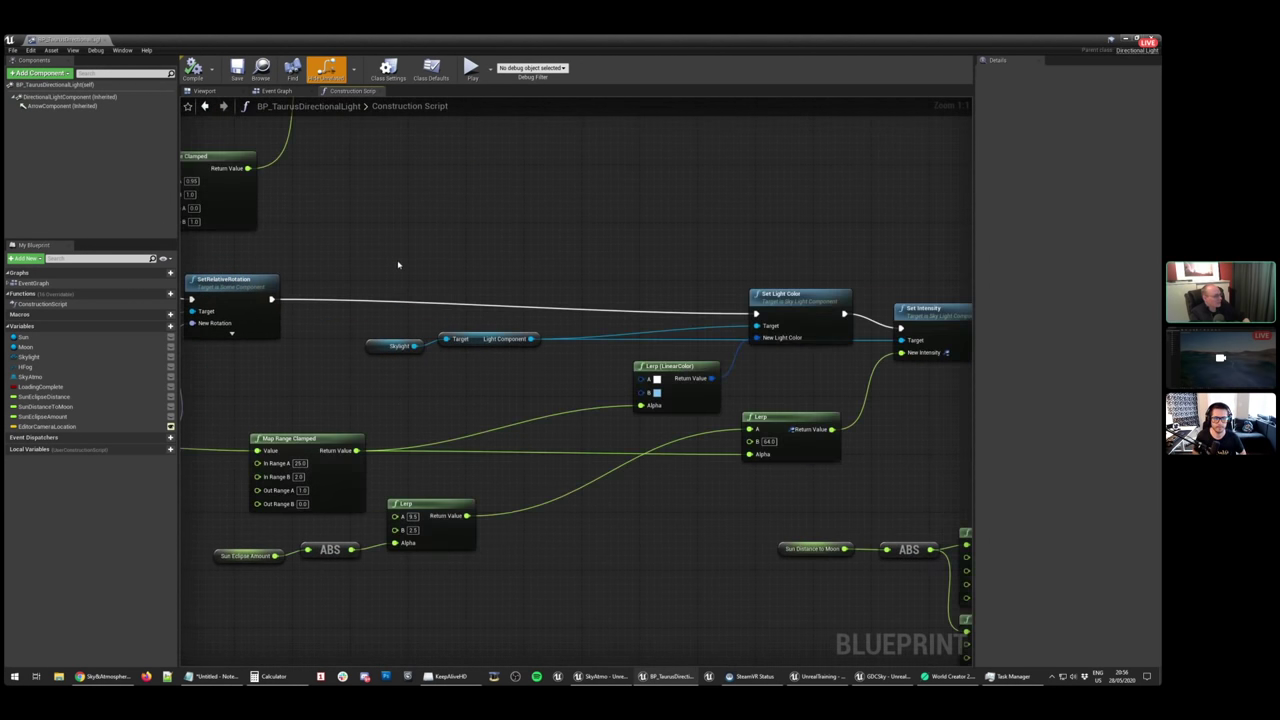
pyautogui.click(383, 348)
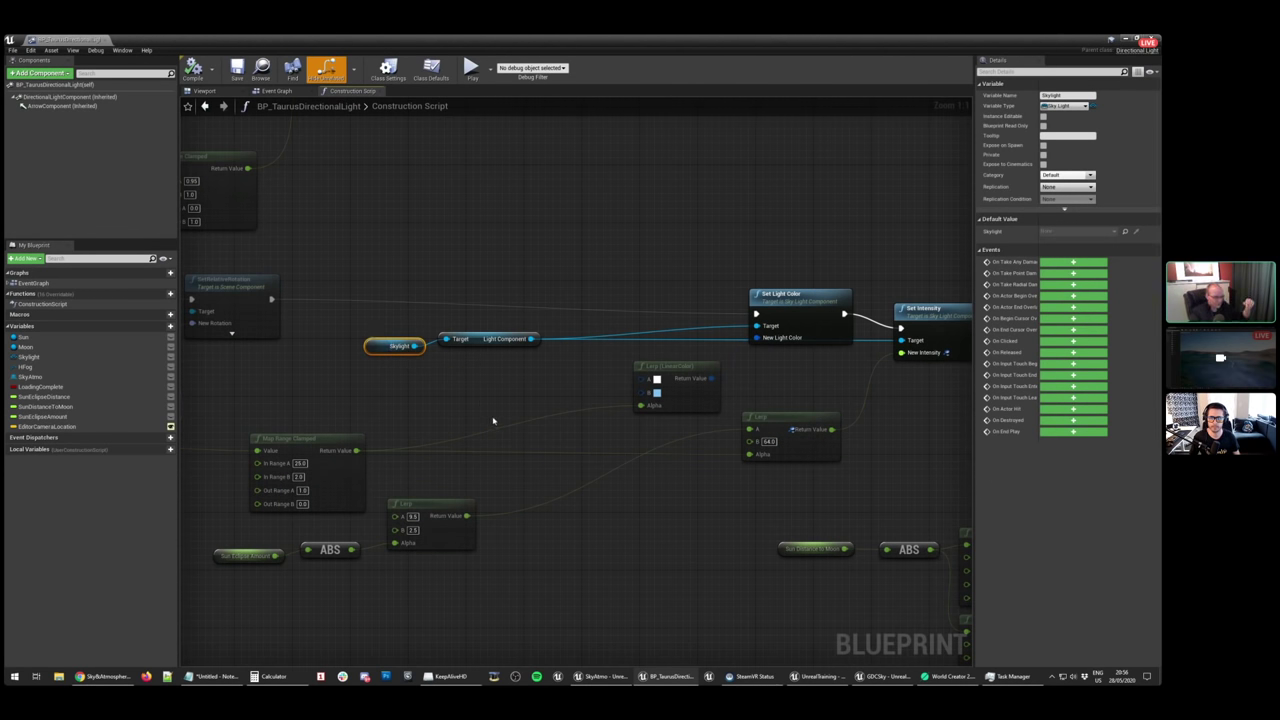
pyautogui.click(617, 408)
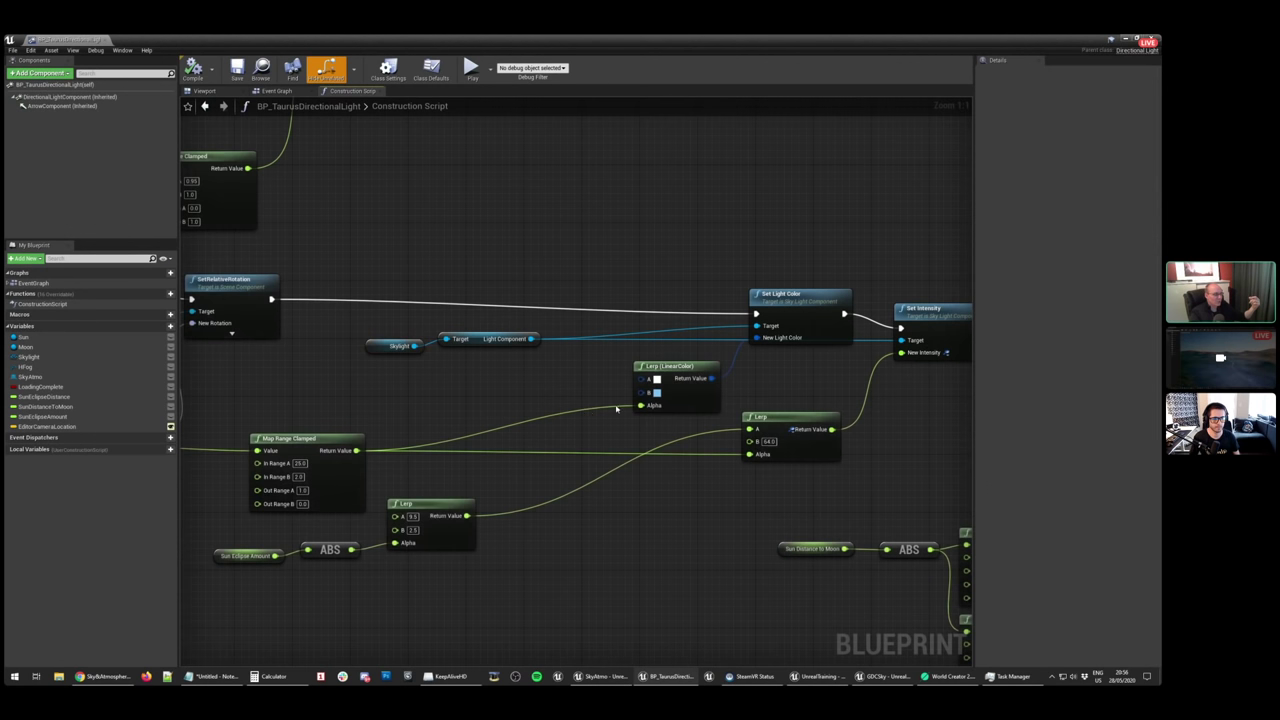
# Trace the sun's actor rotation to the Lerp (LinearColor) node and the Lerp that drives the sky light intensity
pyautogui.moveTo(315, 383); pyautogui.dragTo(847, 359, button='right')
pyautogui.moveTo(621, 448); pyautogui.dragTo(971, 465, button='right')
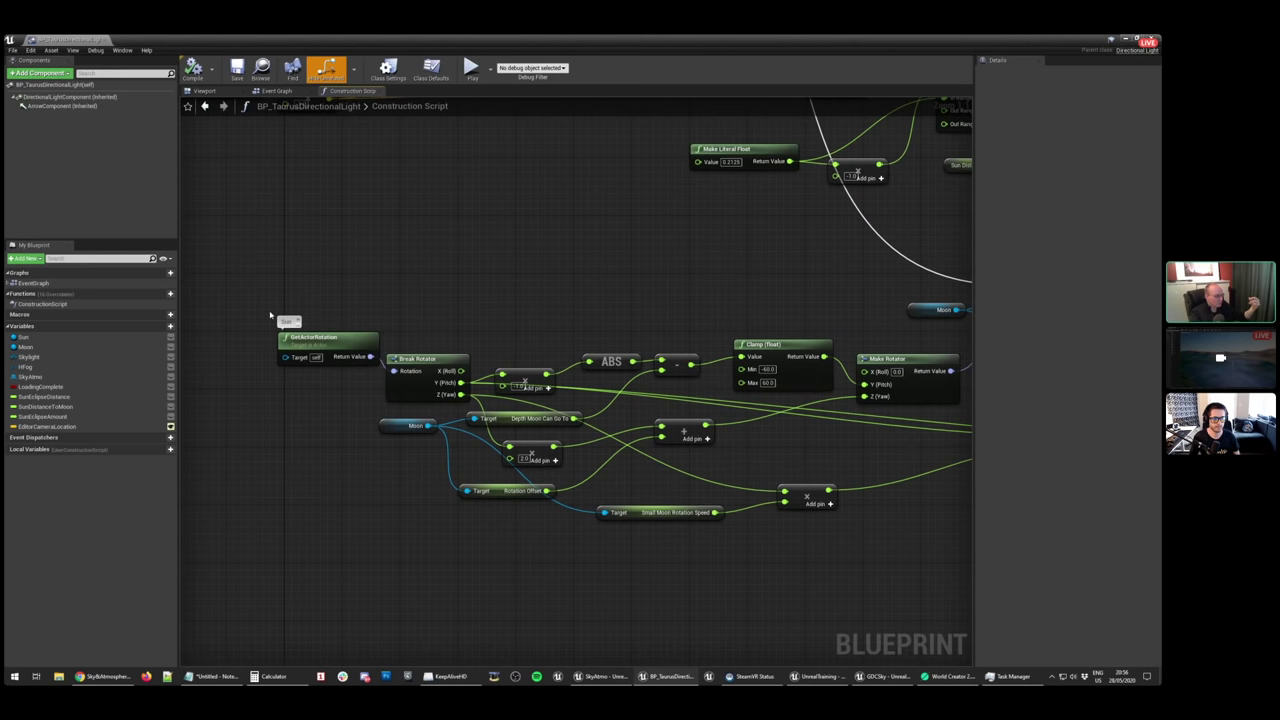
pyautogui.moveTo(269, 311); pyautogui.dragTo(430, 402)
pyautogui.moveTo(757, 443); pyautogui.dragTo(169, 418, button='right')
pyautogui.moveTo(966, 368); pyautogui.dragTo(558, 366, button='right')
pyautogui.click(661, 357)
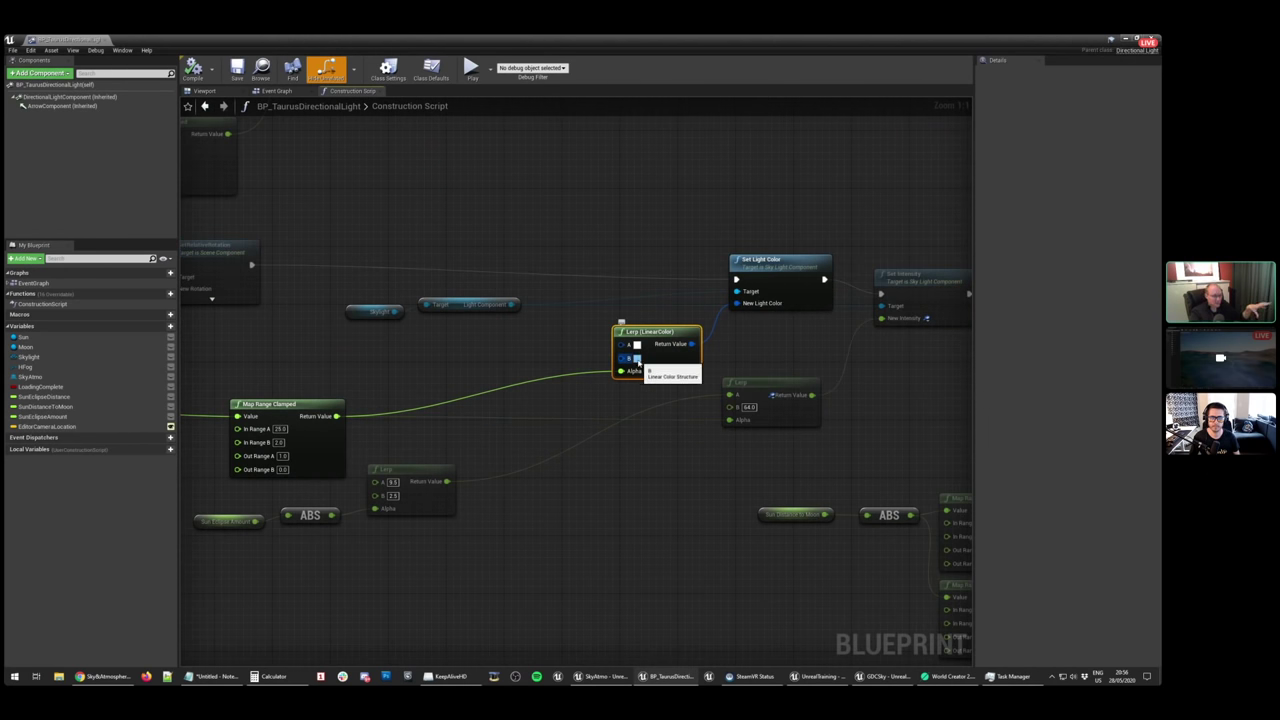
pyautogui.click(746, 407)
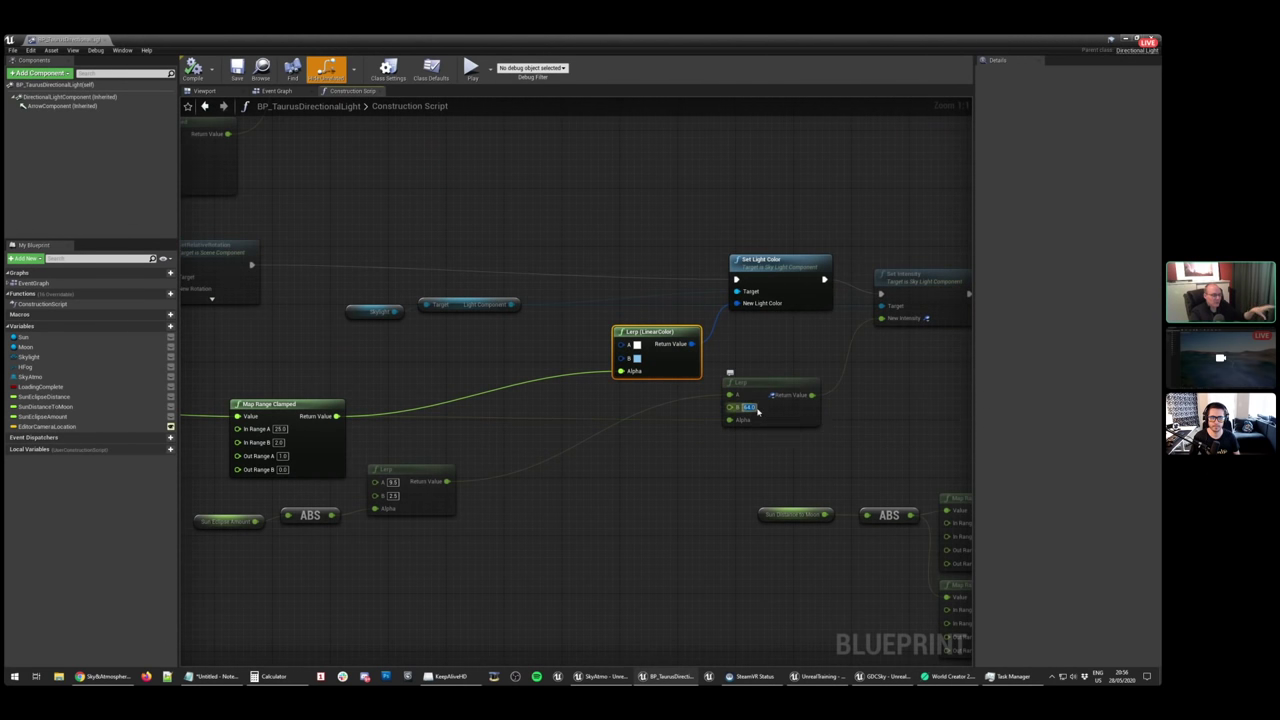
# Inspect the sun's Light Component, its Set Intensity node and the connected Lerp, highlighting the remaining nodes at the graph's end
pyautogui.moveTo(771, 394); pyautogui.dragTo(605, 392, button='right')
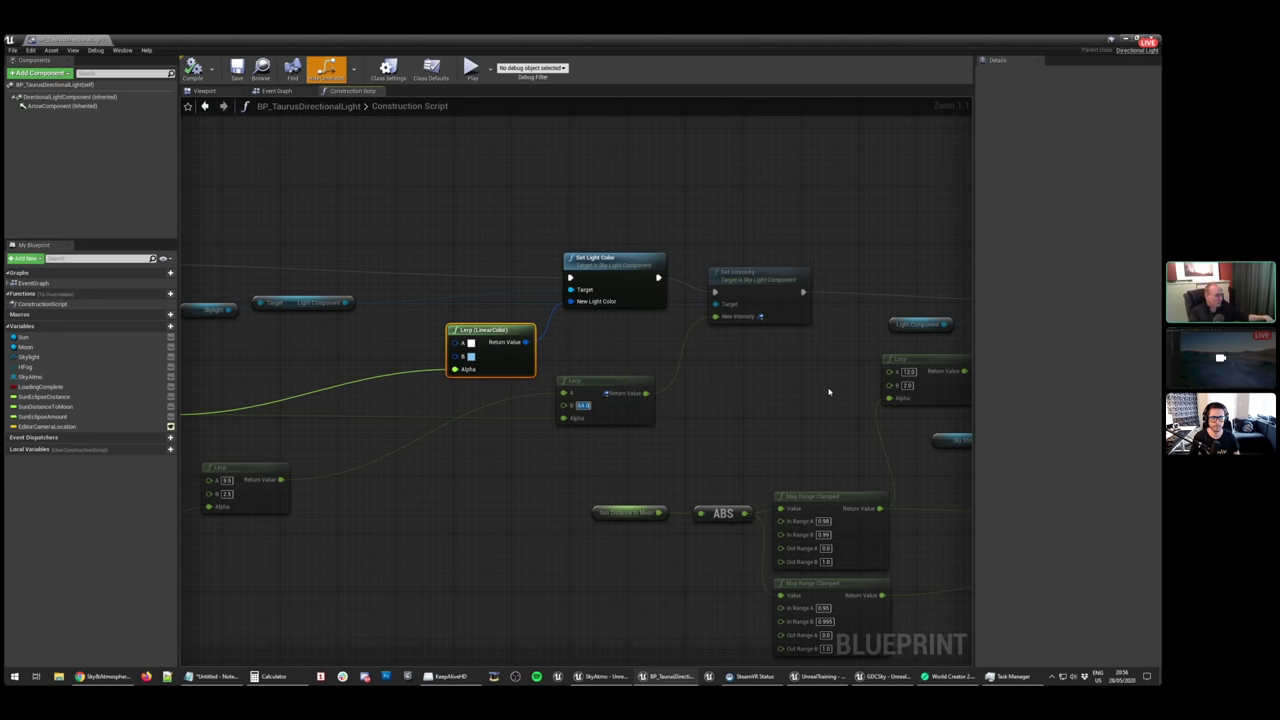
pyautogui.moveTo(828, 392); pyautogui.dragTo(492, 390, button='right')
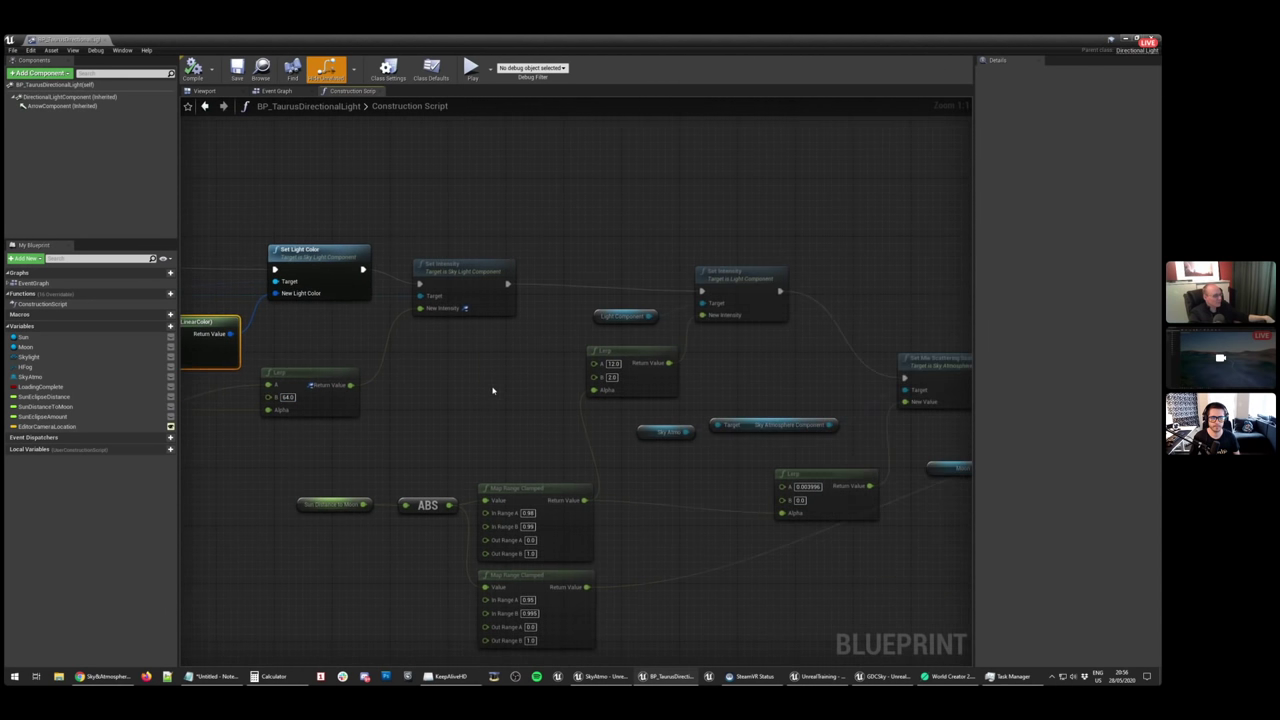
pyautogui.click(618, 316)
pyautogui.moveTo(631, 296); pyautogui.dragTo(453, 271, button='right')
pyautogui.scroll(-4, 422, 230)
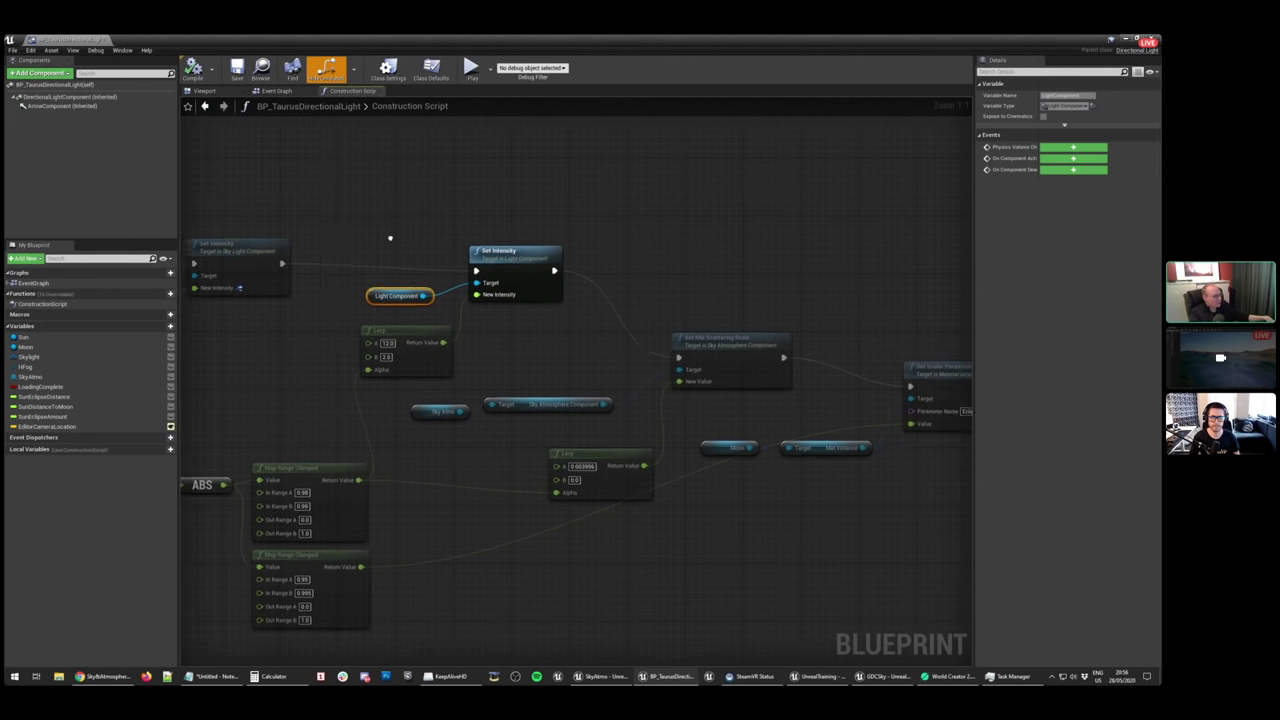
pyautogui.moveTo(323, 234); pyautogui.dragTo(748, 422)
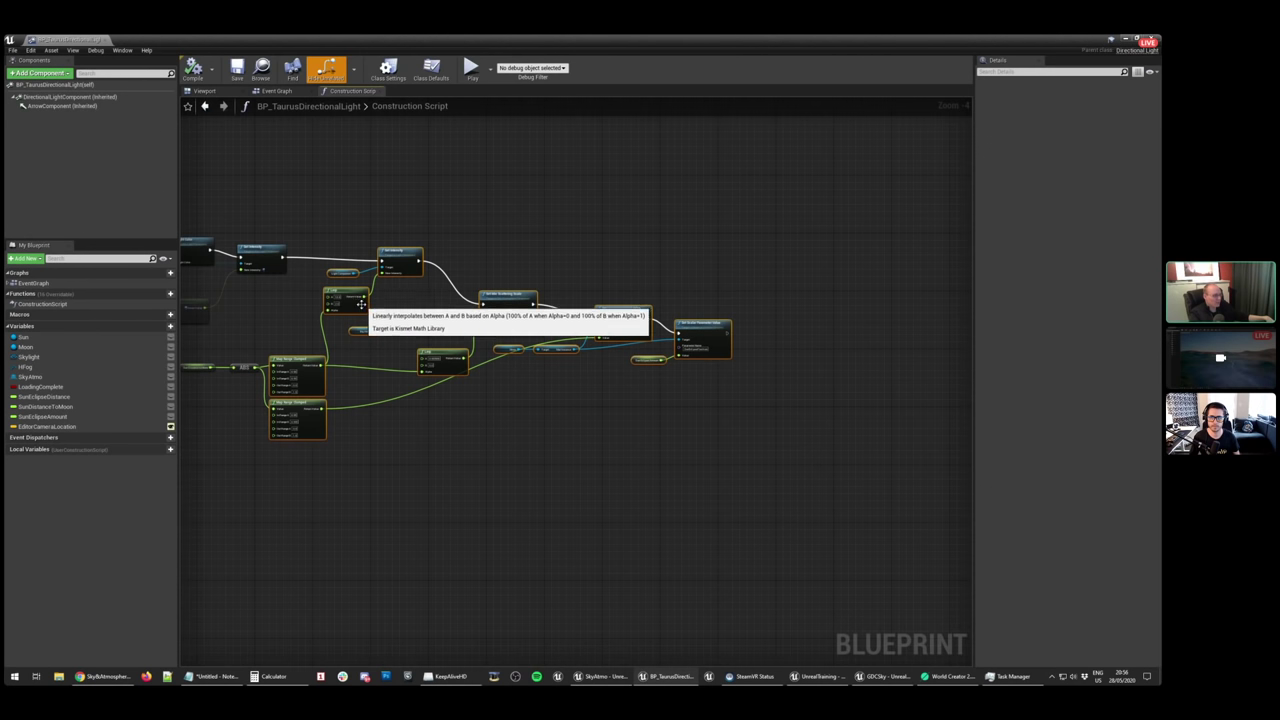
pyautogui.scroll(4, 333, 279)
pyautogui.click(326, 262)
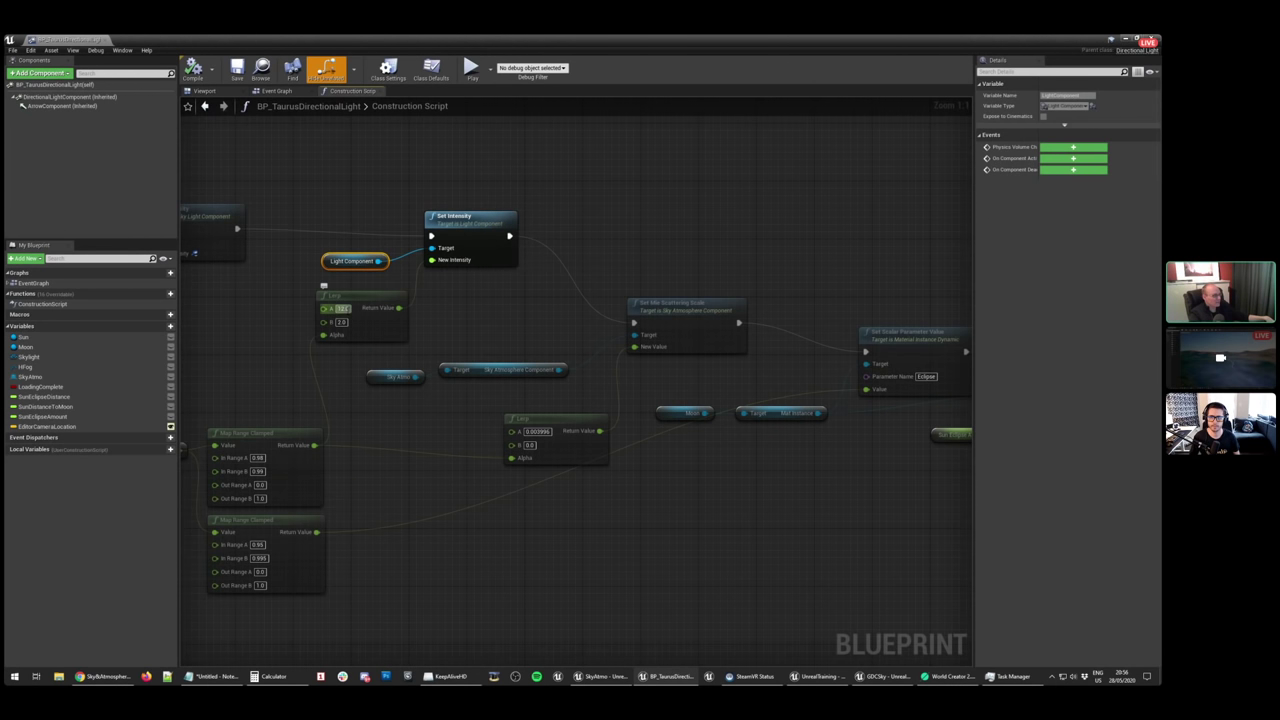
# Examine the Set Mie Scattering Scale node and the Eclipse and SunEclipsePosition Set Scalar Parameter Value nodes, tracing back to their Map Range Clamped inputs
pyautogui.moveTo(314, 382); pyautogui.dragTo(451, 354, button='right')
pyautogui.moveTo(661, 326); pyautogui.dragTo(466, 327, button='right')
pyautogui.click(619, 292)
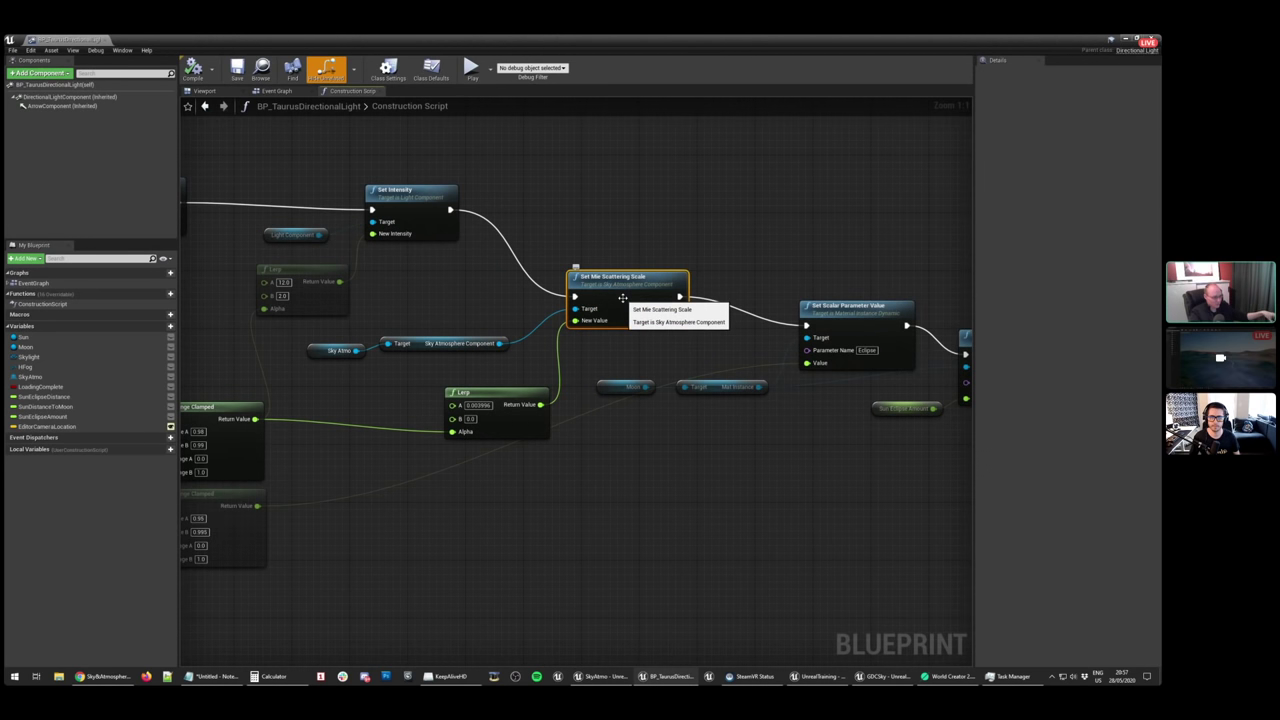
pyautogui.moveTo(706, 323); pyautogui.dragTo(393, 309, button='right')
pyautogui.click(555, 315)
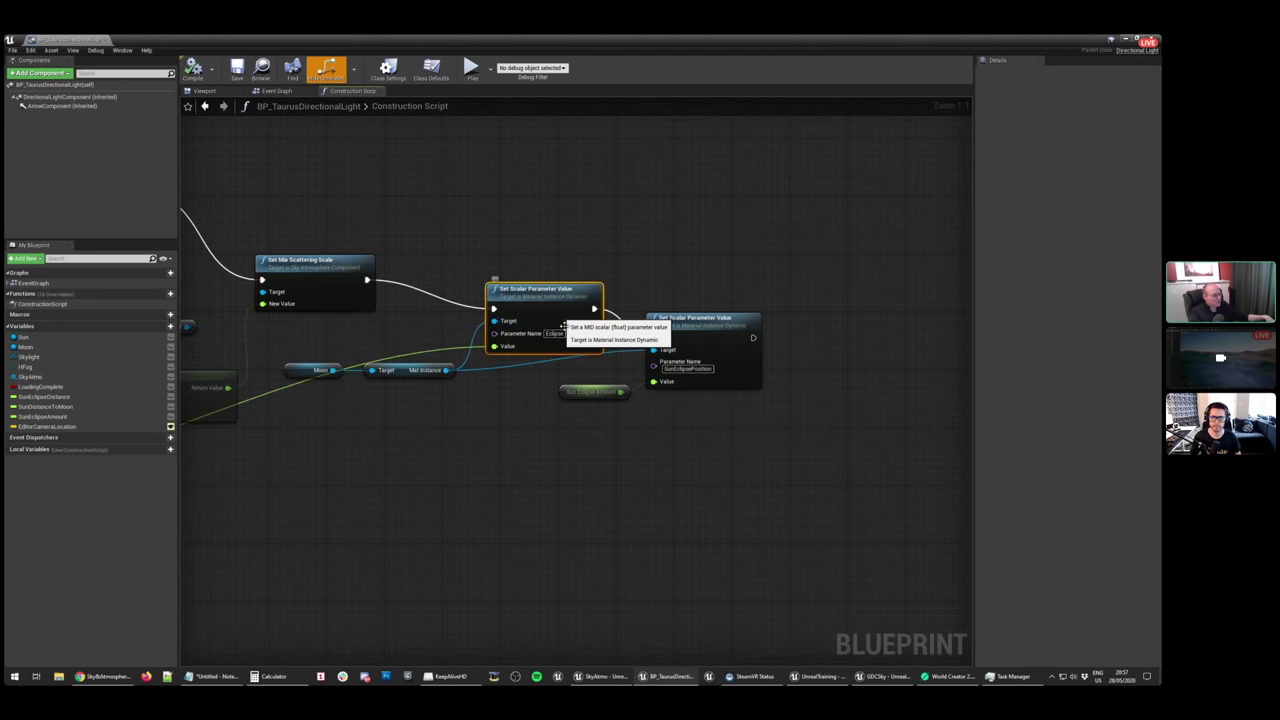
pyautogui.click(689, 369)
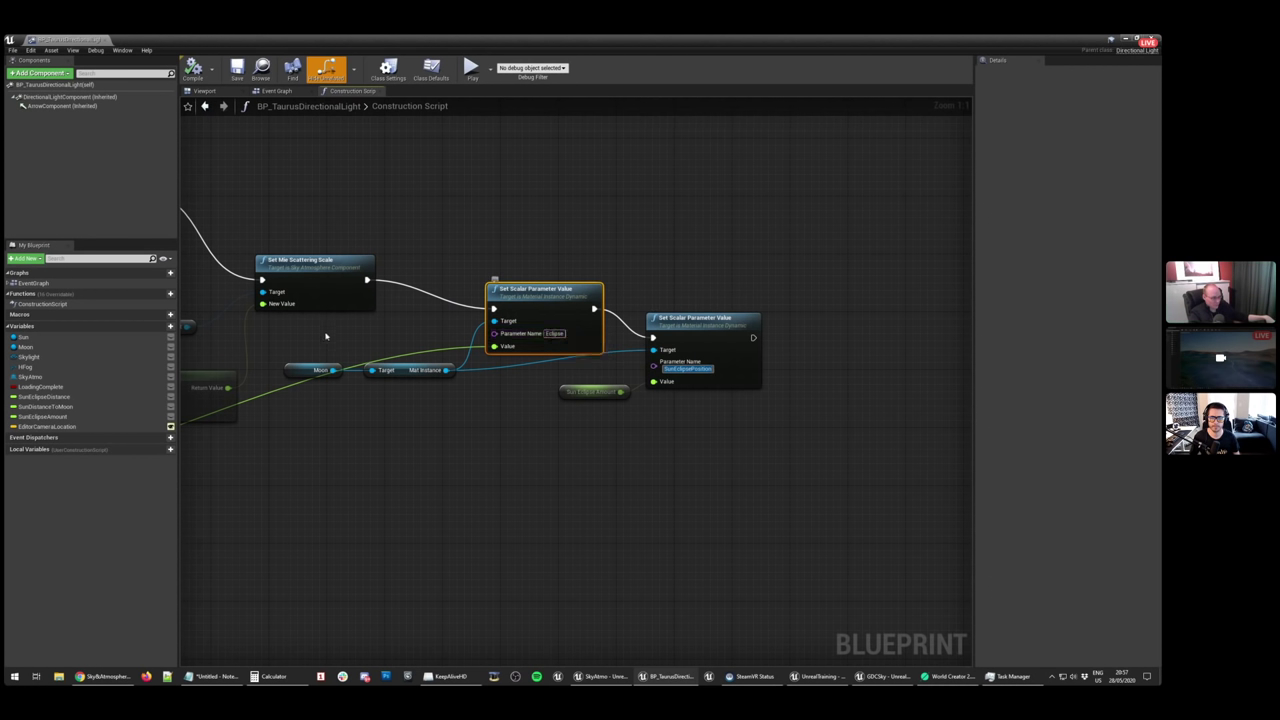
pyautogui.moveTo(323, 334); pyautogui.dragTo(693, 372, button='right')
pyautogui.moveTo(560, 419); pyautogui.dragTo(785, 399, button='right')
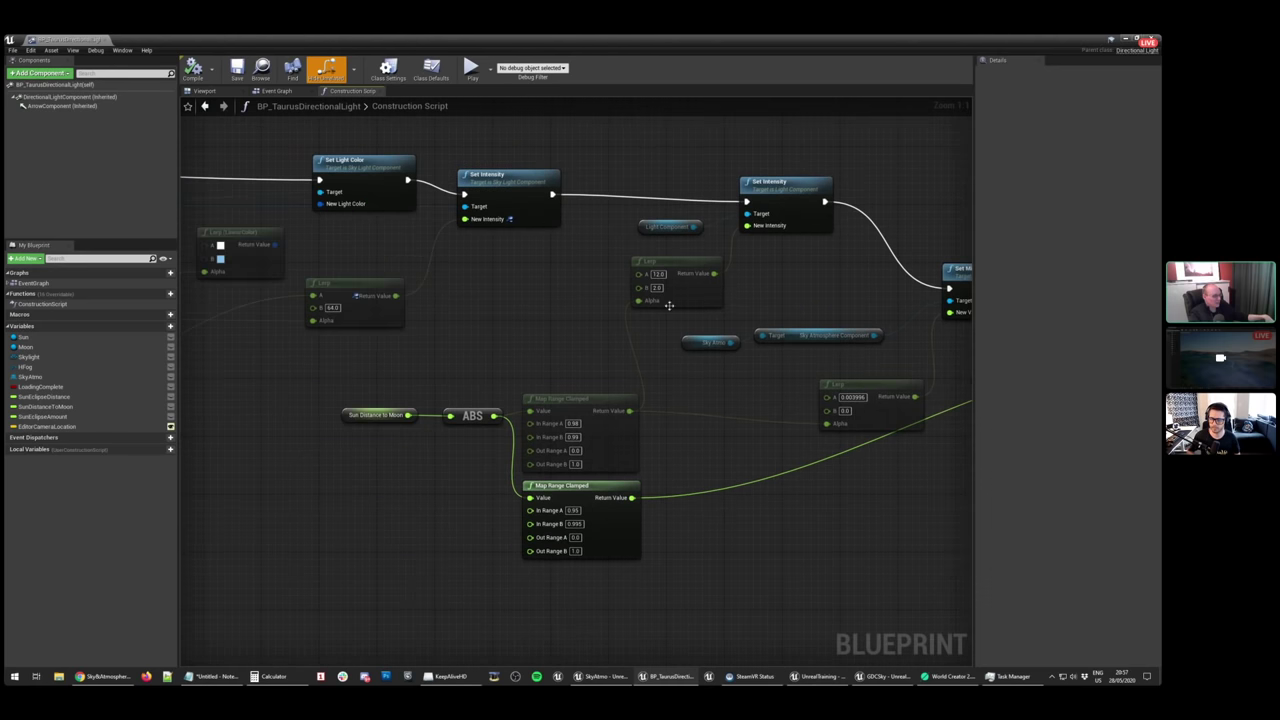
# Trace the nodes fed by Sun Distance to Moon, then highlight the eclipse calculation nodes across the Construction Script
pyautogui.click(367, 416)
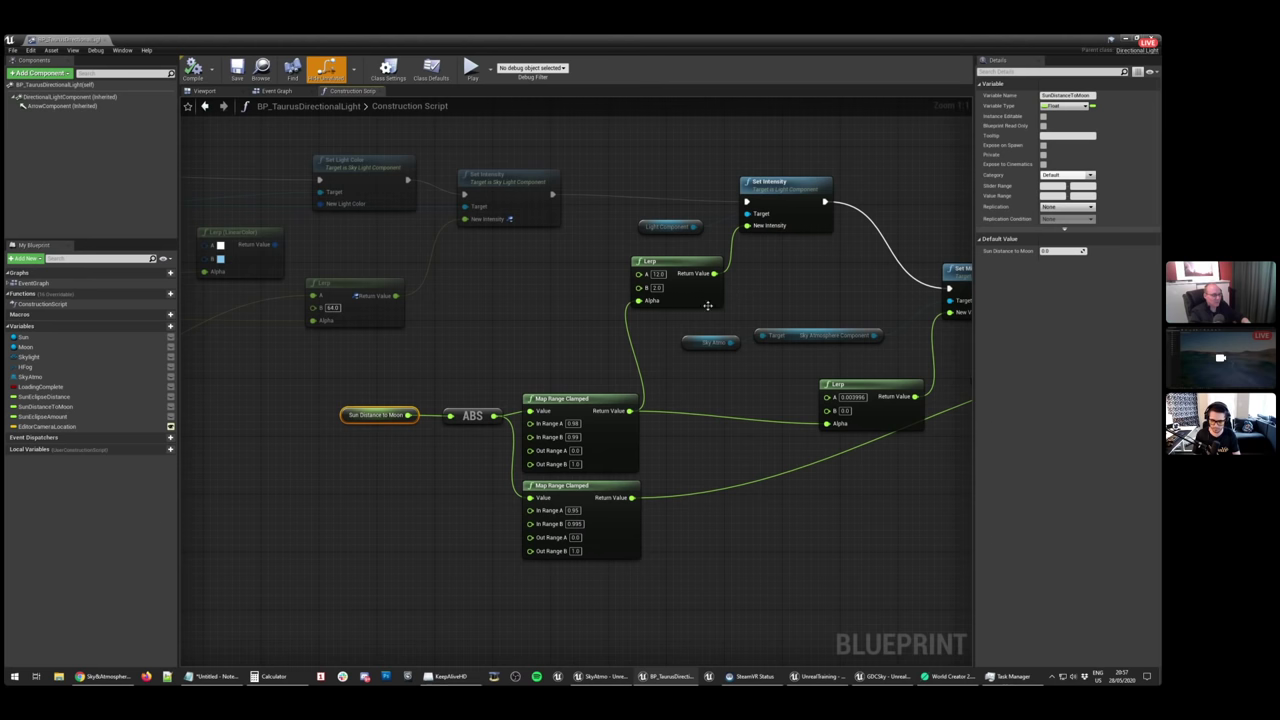
pyautogui.scroll(-6, 708, 305)
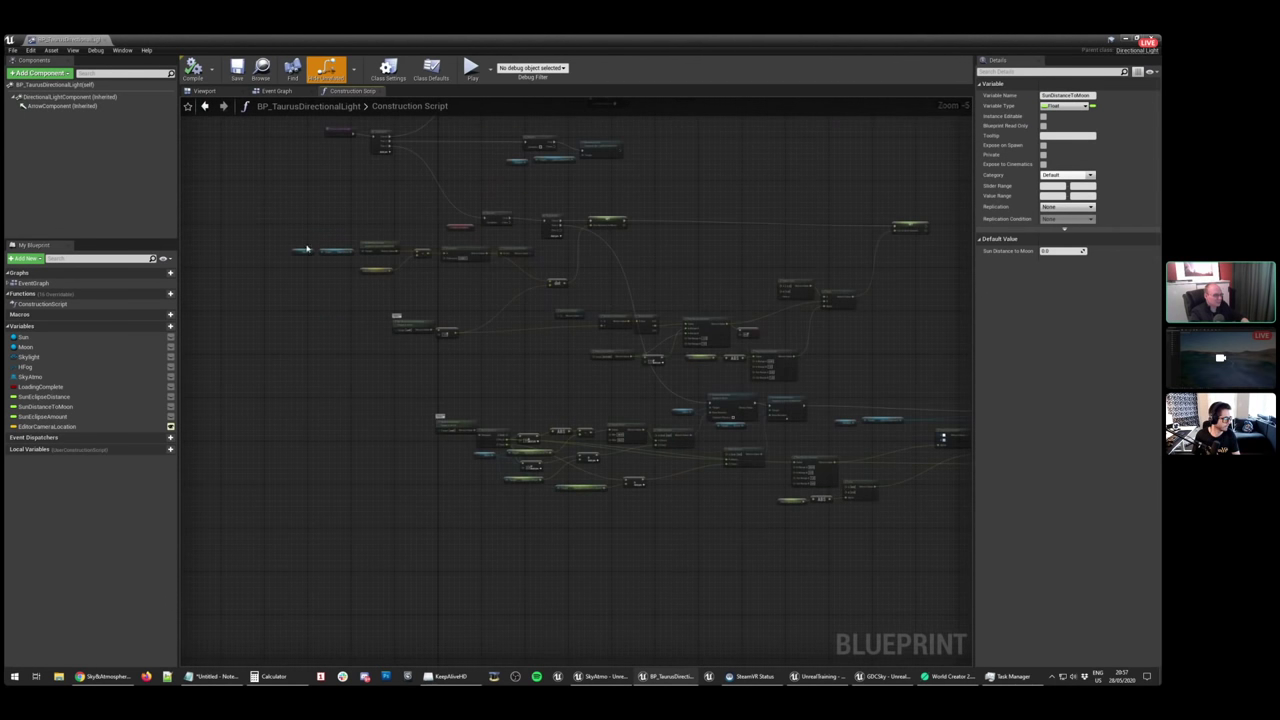
pyautogui.moveTo(295, 240); pyautogui.dragTo(895, 372)
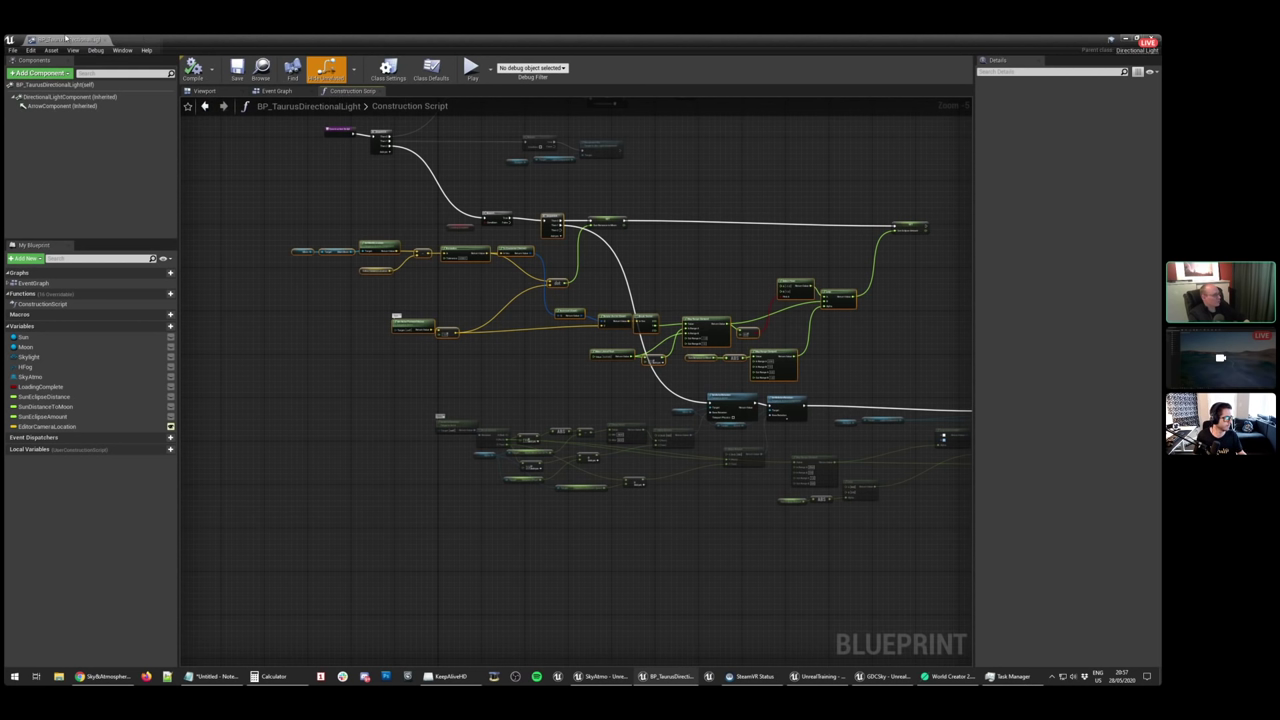
# Close the BP_TaurusDirectionalLight editor and the Content Browser, then fly the level camera through space to view the planet
pyautogui.middleClick(70, 40)
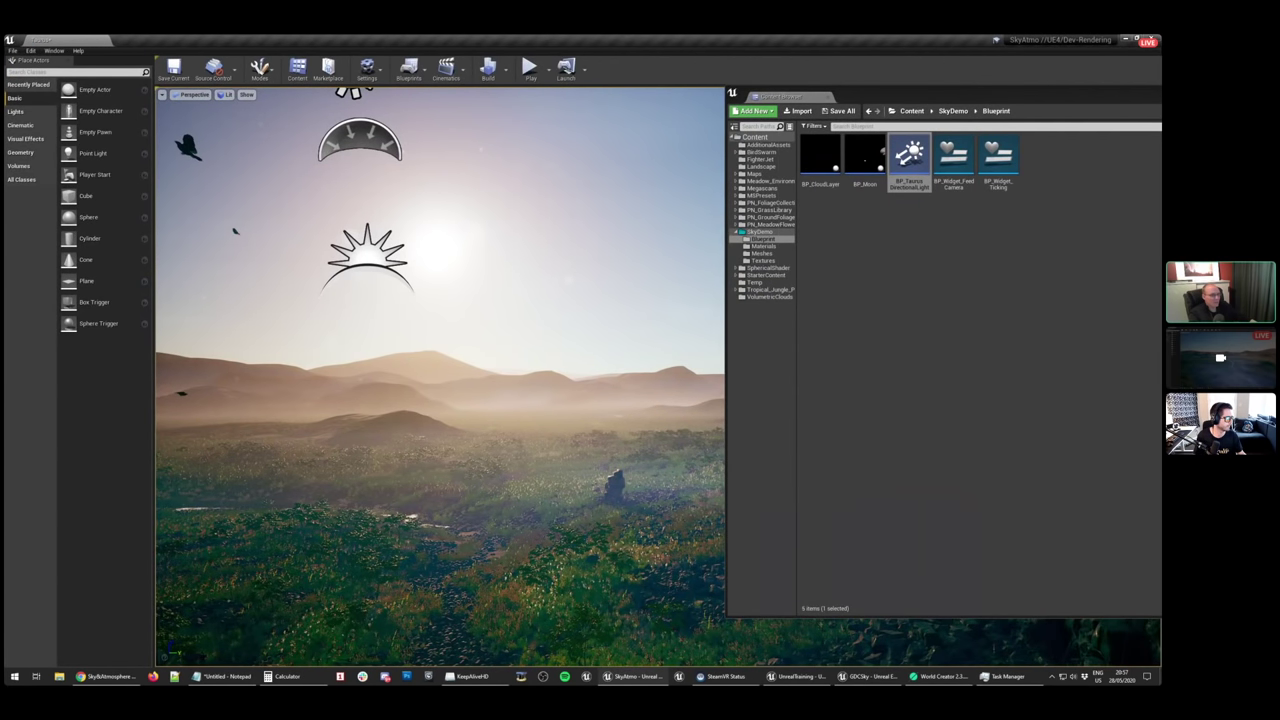
pyautogui.click(827, 97)
pyautogui.moveTo(840, 257); pyautogui.dragTo(818, 357, button='right')
pyautogui.moveTo(237, 121); pyautogui.dragTo(237, 121, button='right')
pyautogui.moveTo(778, 263); pyautogui.dragTo(778, 263, button='right')
pyautogui.press('s')
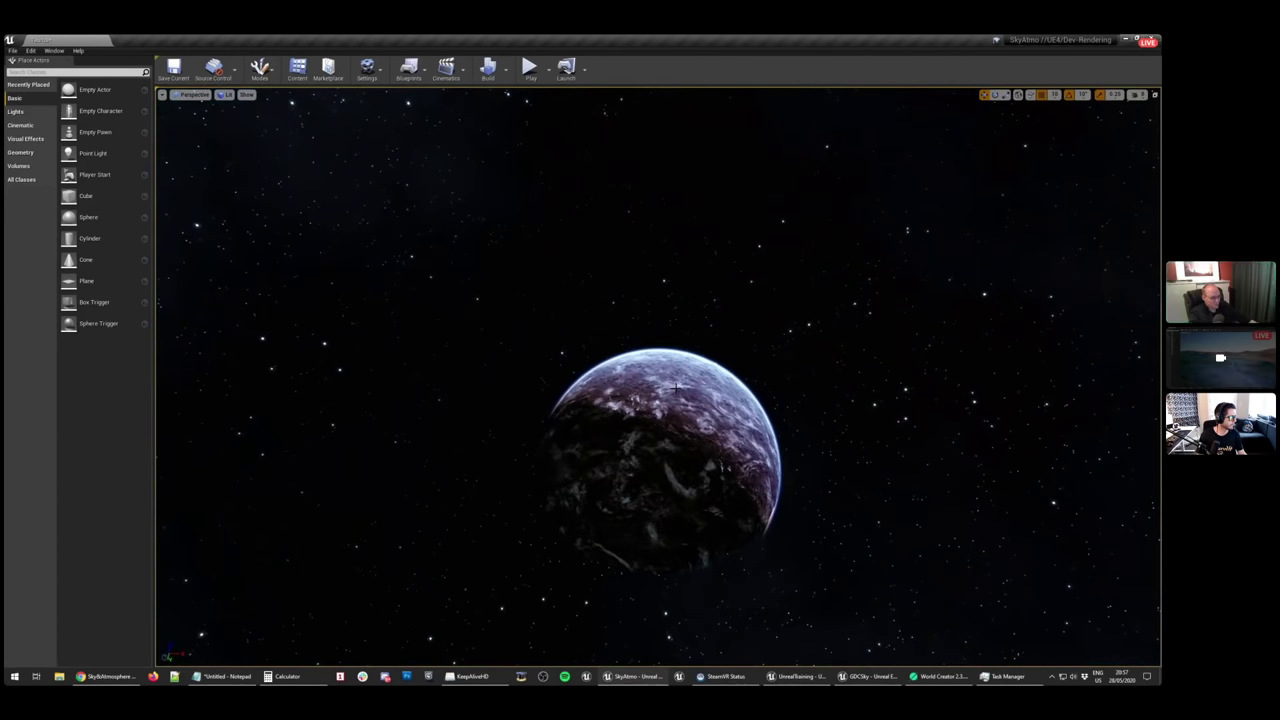
pyautogui.moveTo(676, 388)
pyautogui.mouseDown(button='right')
pyautogui.moveTo(648, 402)
pyautogui.moveTo(690, 405)
pyautogui.moveTo(698, 391)
pyautogui.mouseUp(button='right')
pyautogui.press('w')
pyautogui.press('w')
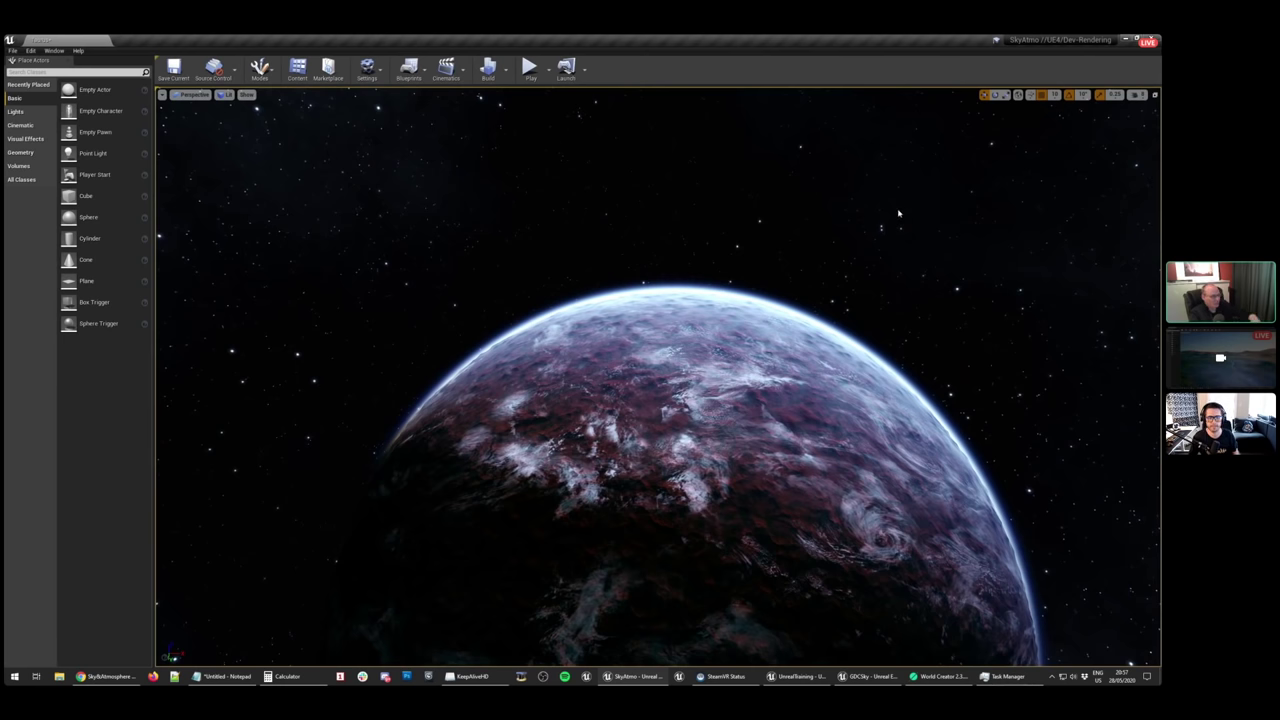
# Return the level camera to the landscape viewpoint and fly forward over the valley
pyautogui.moveTo(796, 266); pyautogui.dragTo(796, 320, button='right')
pyautogui.press('1')
pyautogui.press('2')
pyautogui.moveTo(796, 266); pyautogui.dragTo(790, 300, button='right')
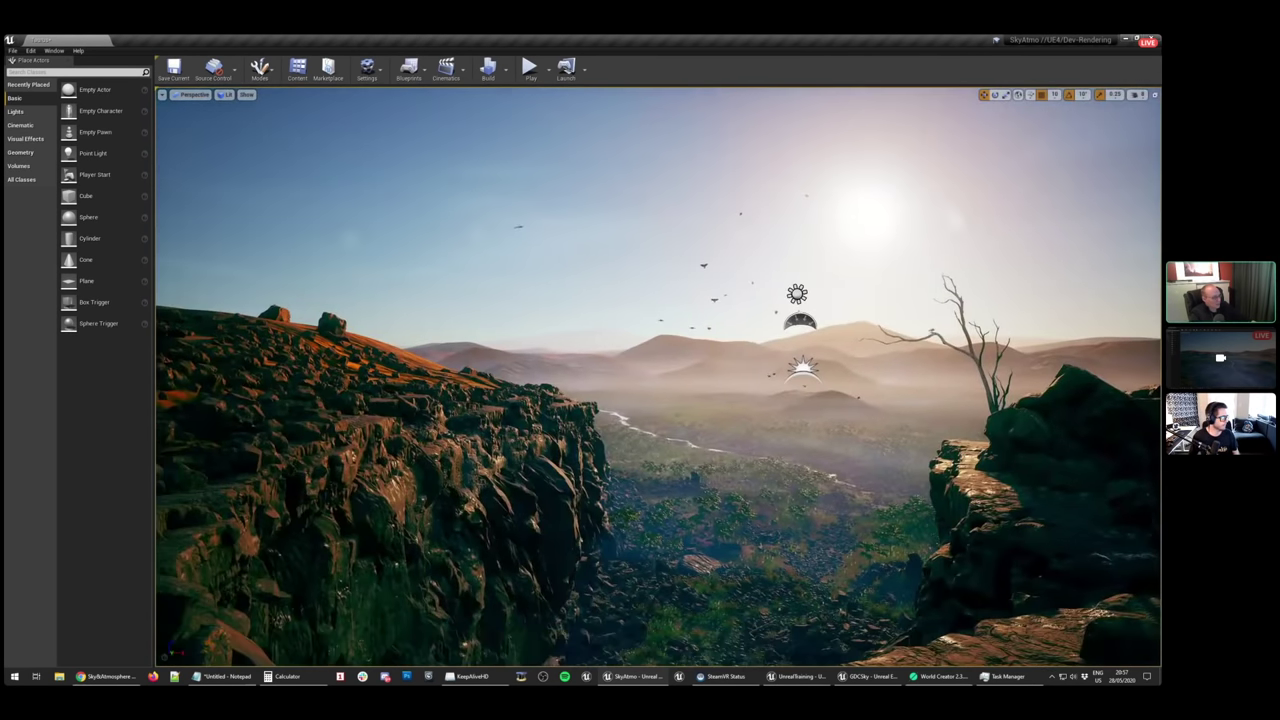
pyautogui.press('w')
pyautogui.moveTo(921, 254); pyautogui.dragTo(937, 254, button='right')
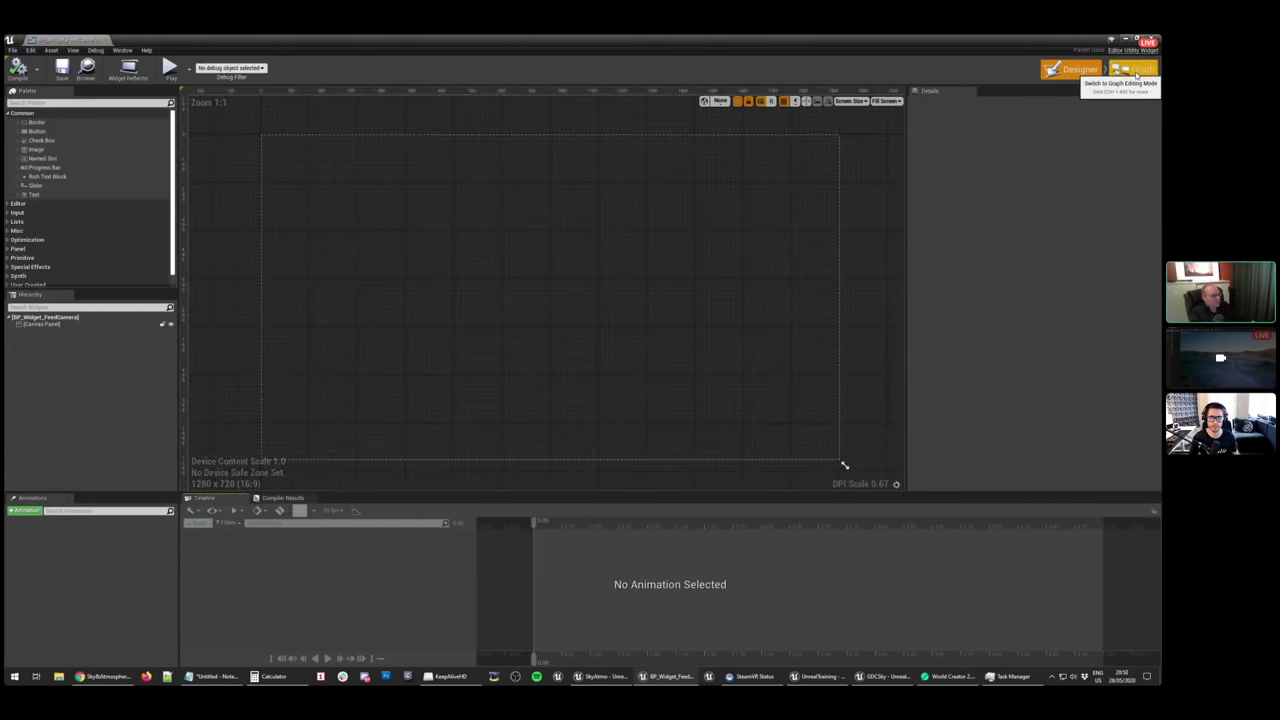
# Switch BP_Widget_FeedCamera to its Event Graph and survey the Event Construct and Event Tick networks
pyautogui.click(1136, 70)
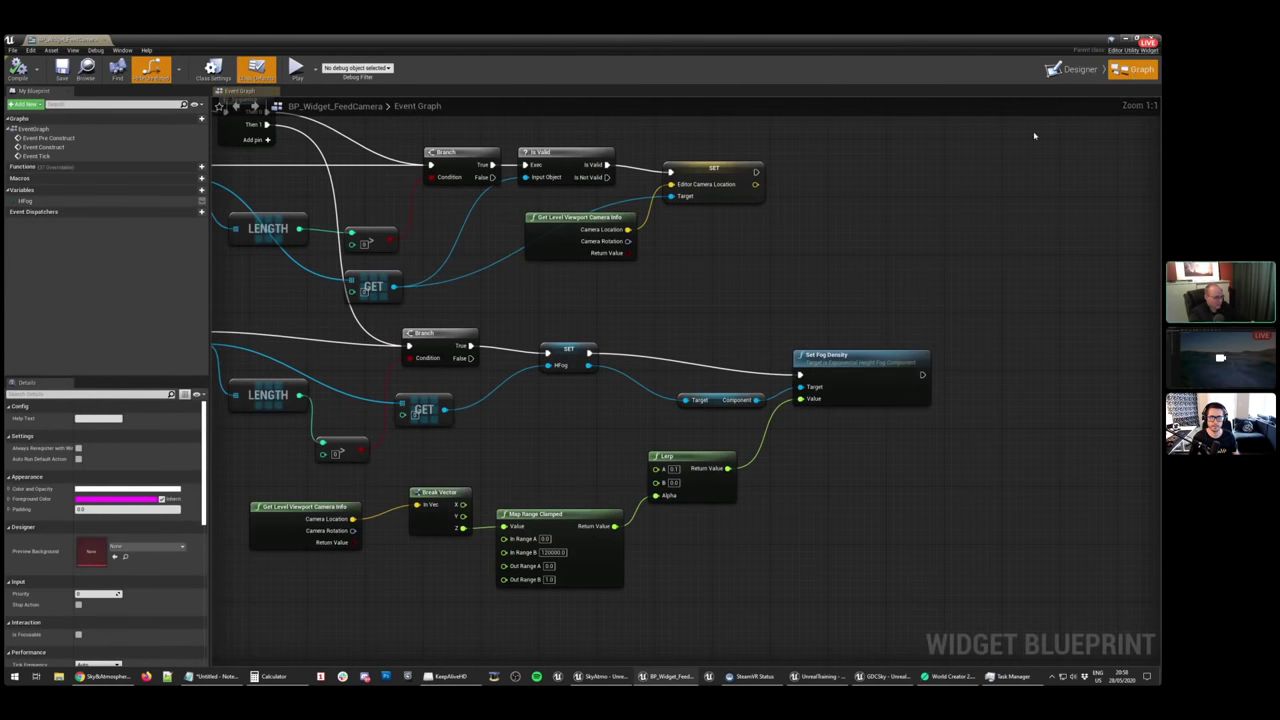
pyautogui.scroll(-8, 803, 326)
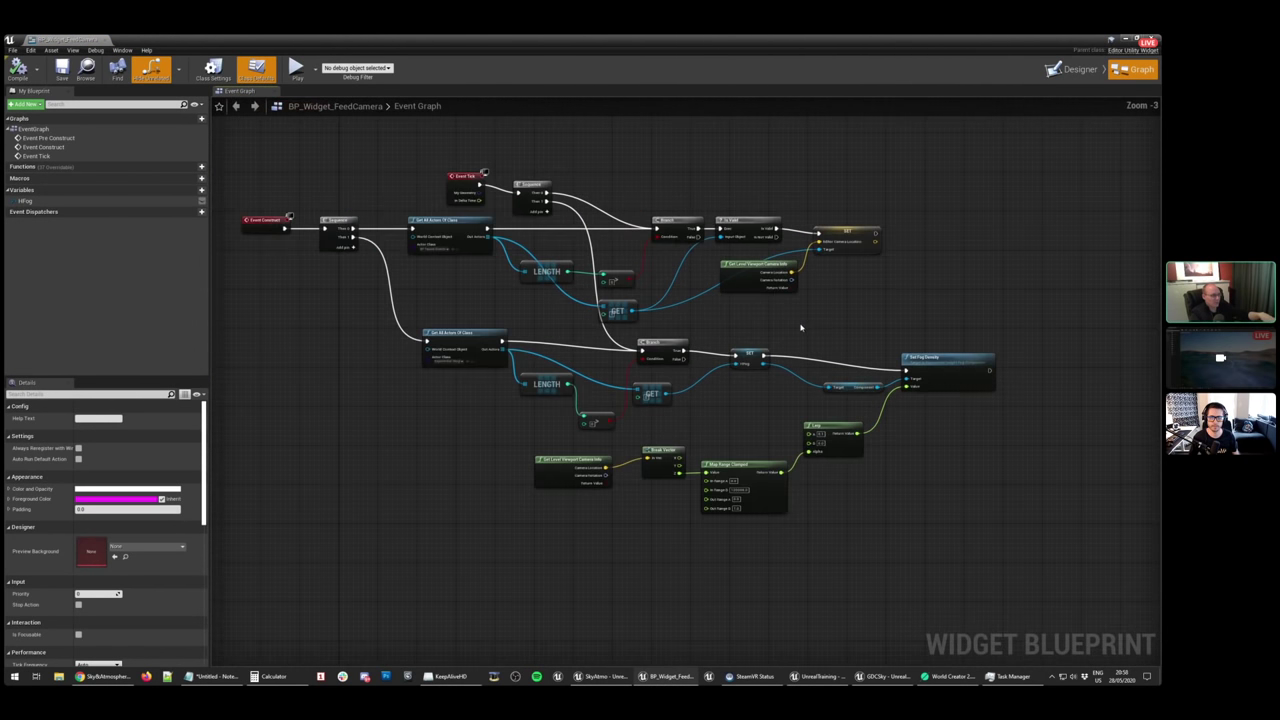
pyautogui.scroll(4, 770, 323)
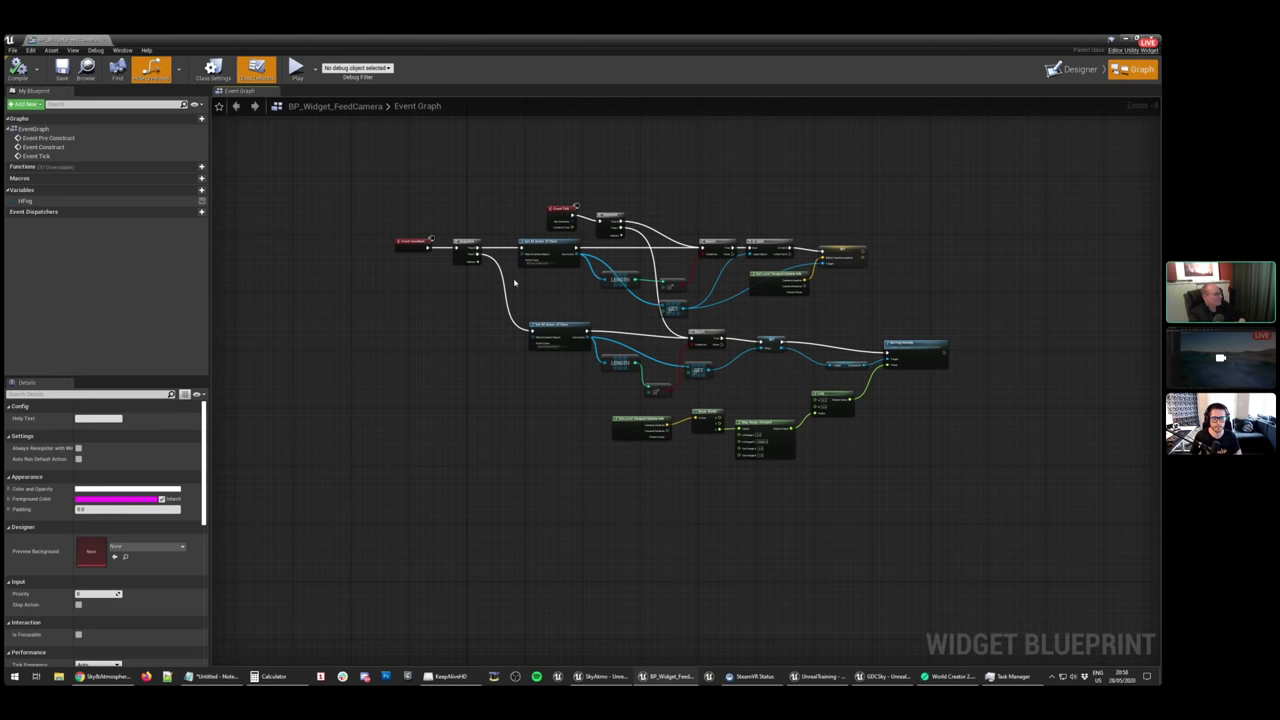
pyautogui.scroll(4, 507, 282)
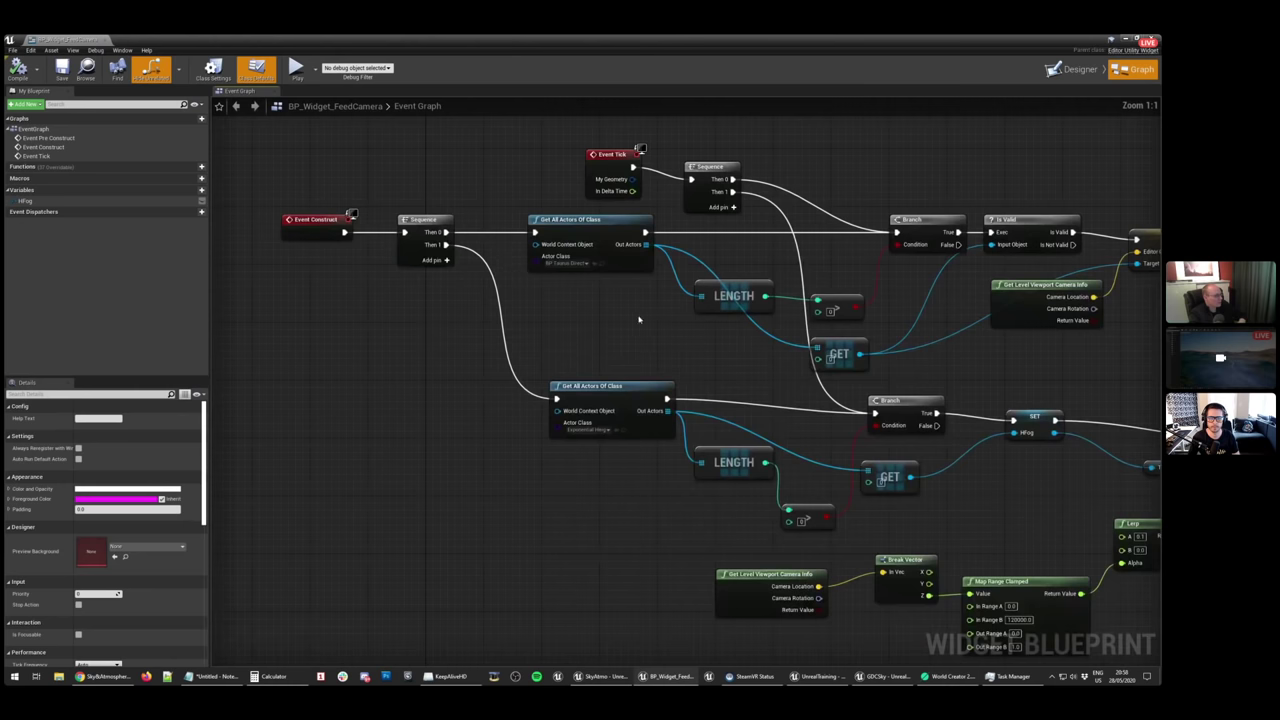
pyautogui.moveTo(639, 319); pyautogui.dragTo(493, 269, button='right')
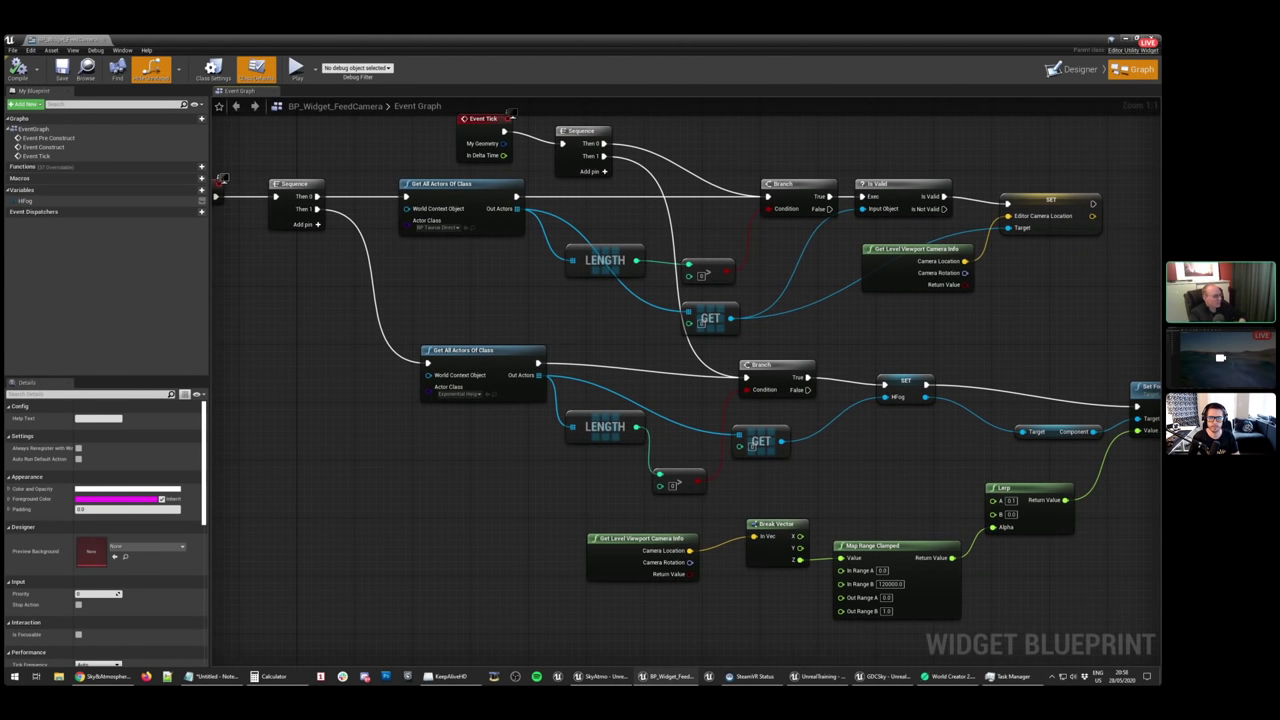
# Inspect the two Get All Actors Of Class nodes run by Event Construct, then the flow starting from Event Tick
pyautogui.moveTo(325, 230); pyautogui.dragTo(533, 323, button='right')
pyautogui.moveTo(407, 298); pyautogui.dragTo(455, 334)
pyautogui.click(662, 286)
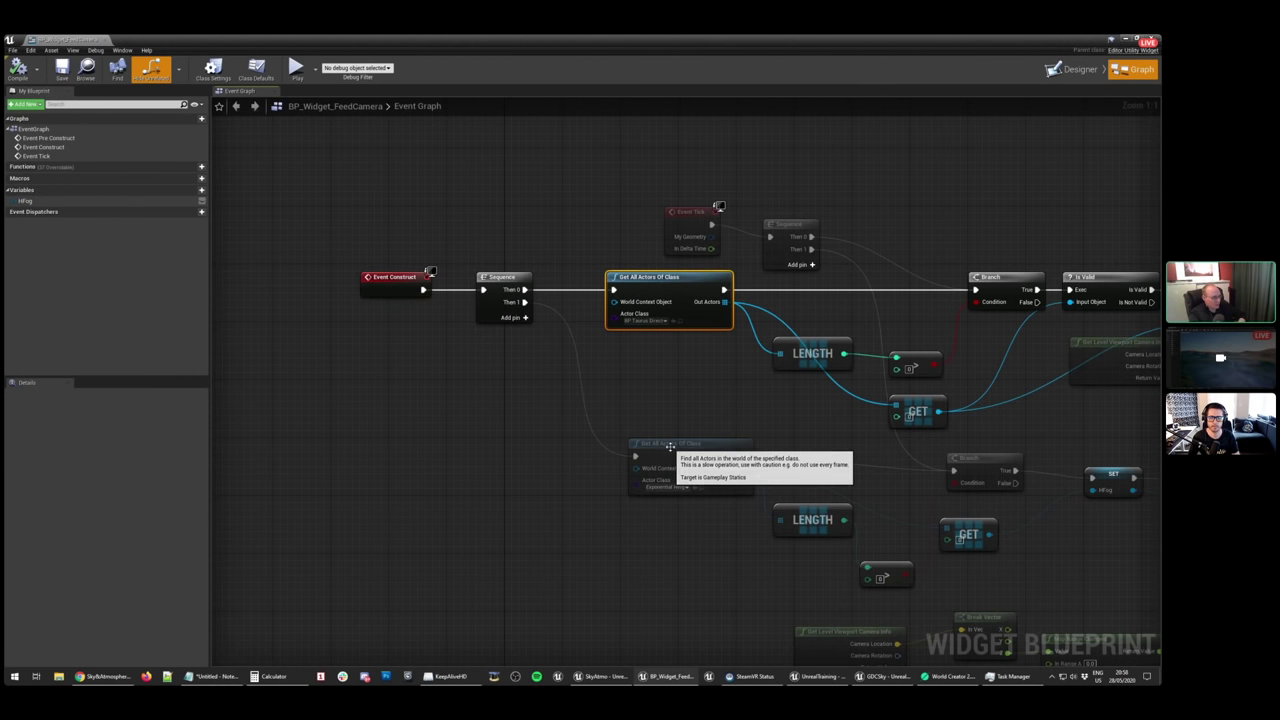
pyautogui.click(670, 448)
pyautogui.moveTo(691, 215); pyautogui.dragTo(523, 213, button='right')
pyautogui.click(523, 212)
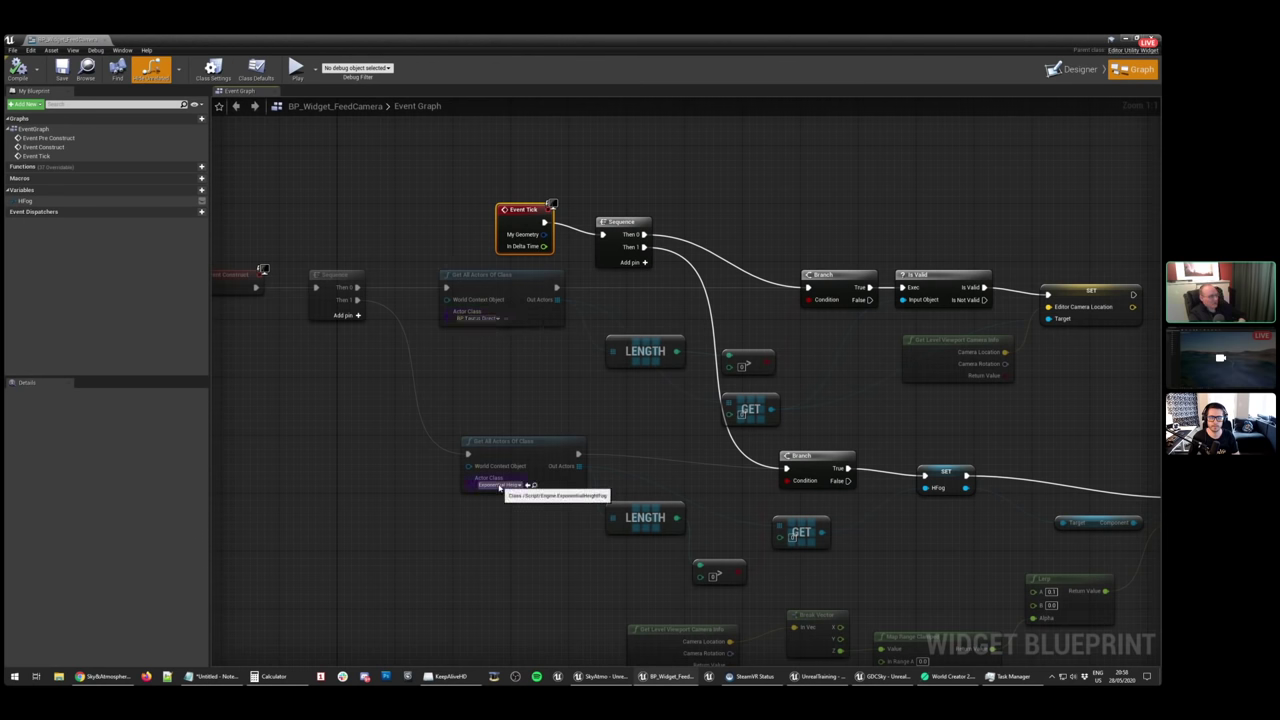
# Trace the Set Fog Density node back through its Lerp and Map Range Clamped to Get Level Viewport Camera Info
pyautogui.moveTo(805, 512); pyautogui.dragTo(431, 450, button='right')
pyautogui.moveTo(685, 486); pyautogui.dragTo(669, 391, button='right')
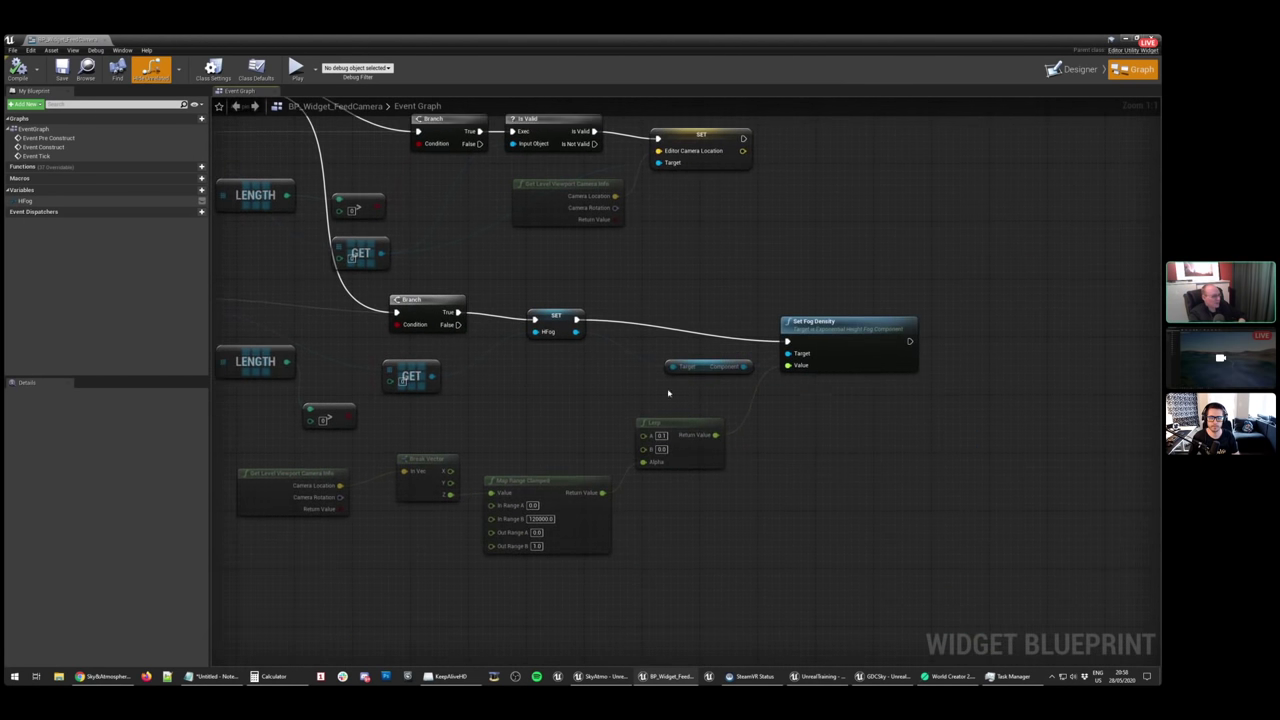
pyautogui.click(823, 344)
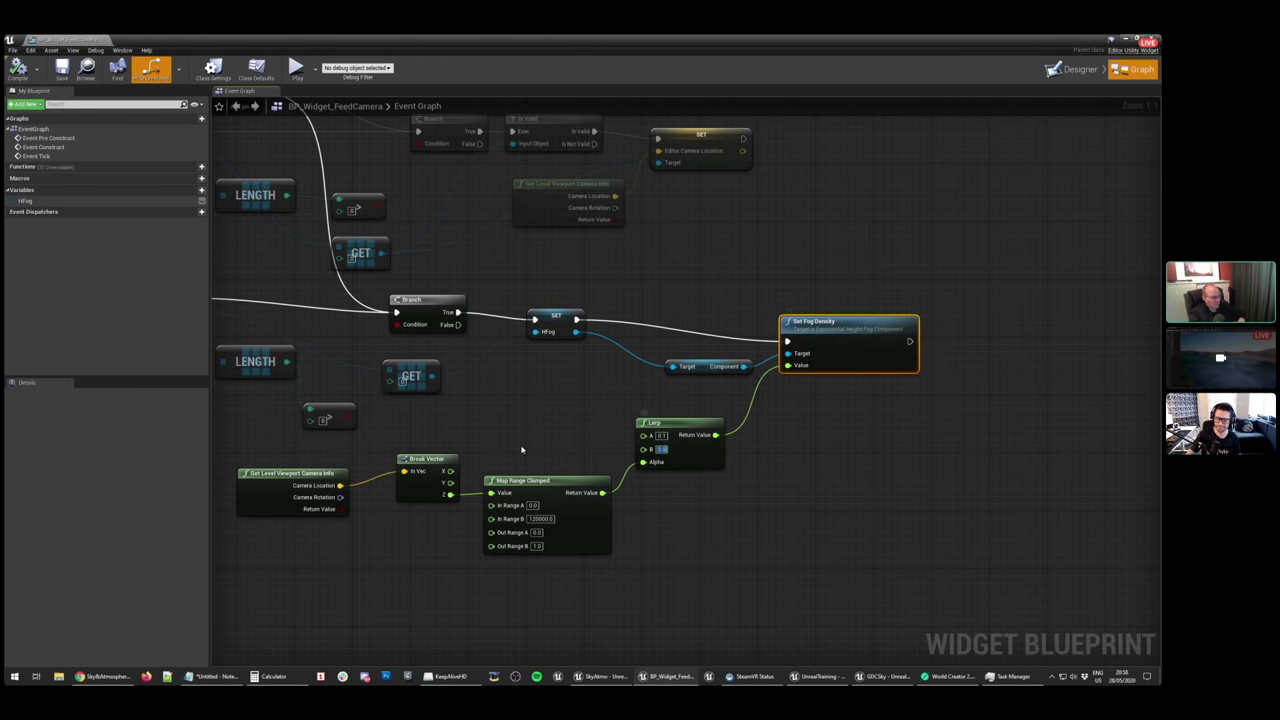
pyautogui.moveTo(327, 508); pyautogui.dragTo(591, 513, button='right')
pyautogui.click(598, 503)
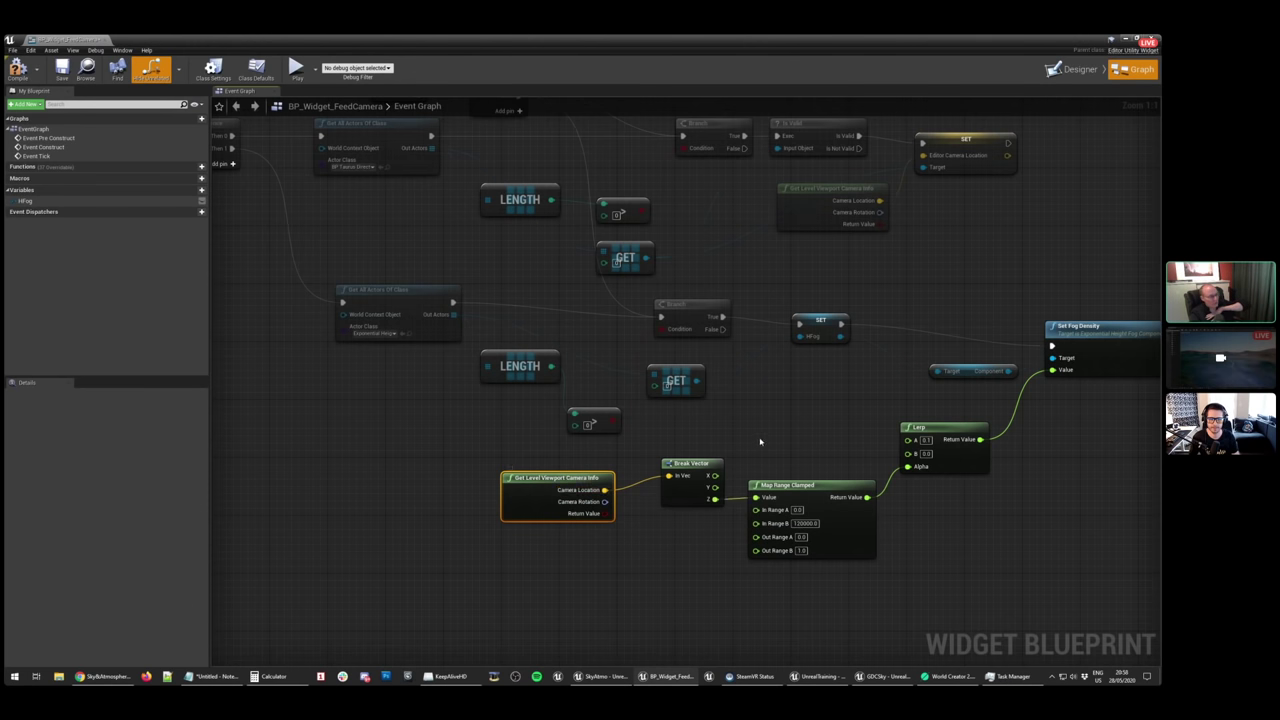
pyautogui.moveTo(851, 393); pyautogui.dragTo(670, 448, button='right')
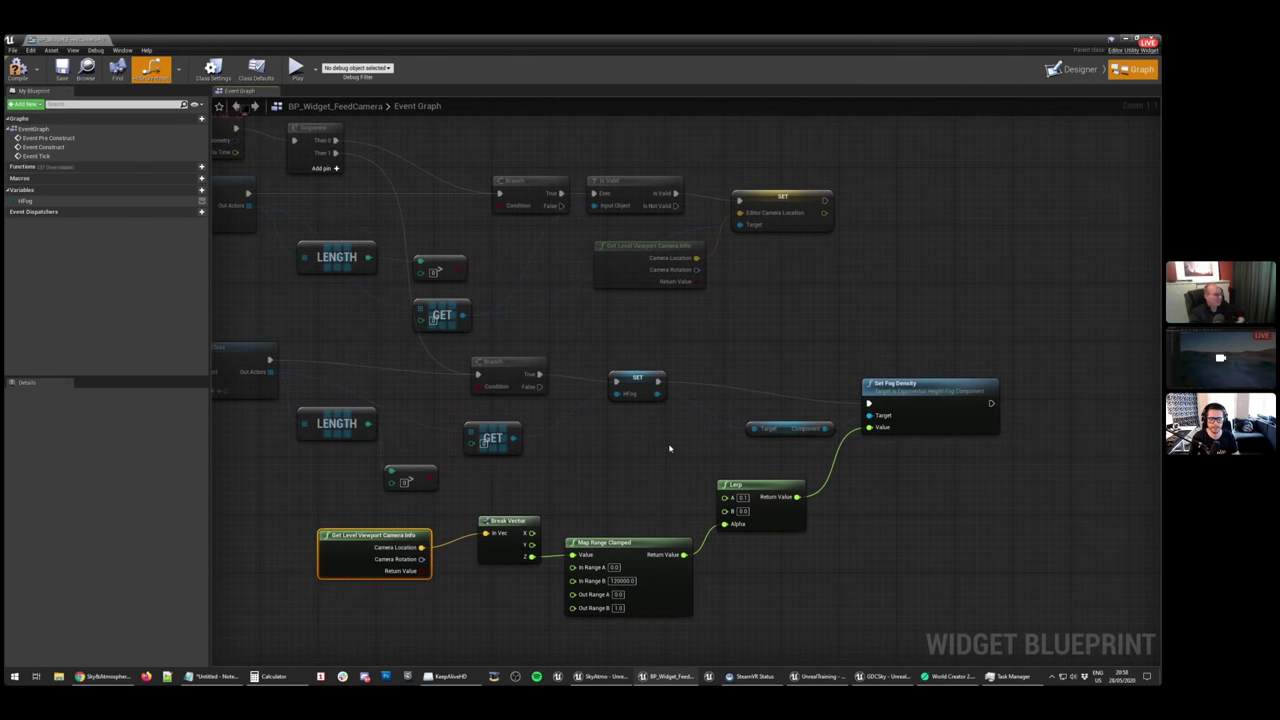
pyautogui.click(638, 355)
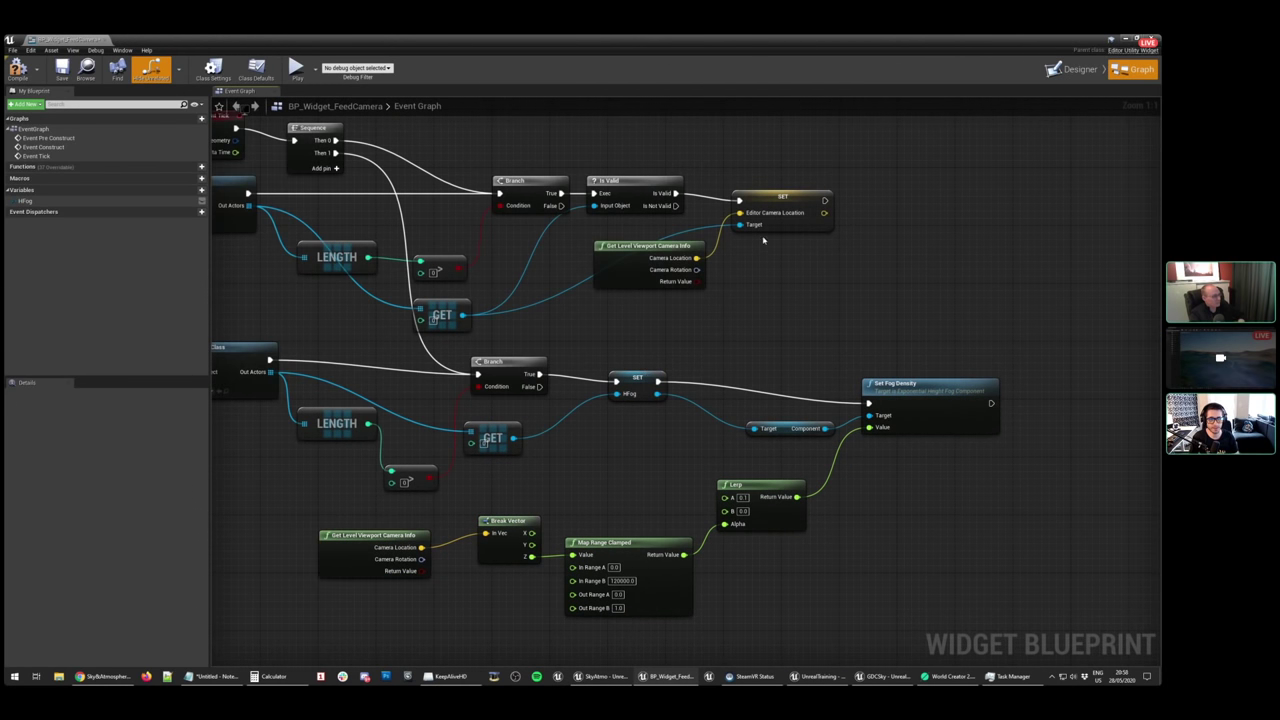
pyautogui.moveTo(649, 297); pyautogui.dragTo(691, 317, button='right')
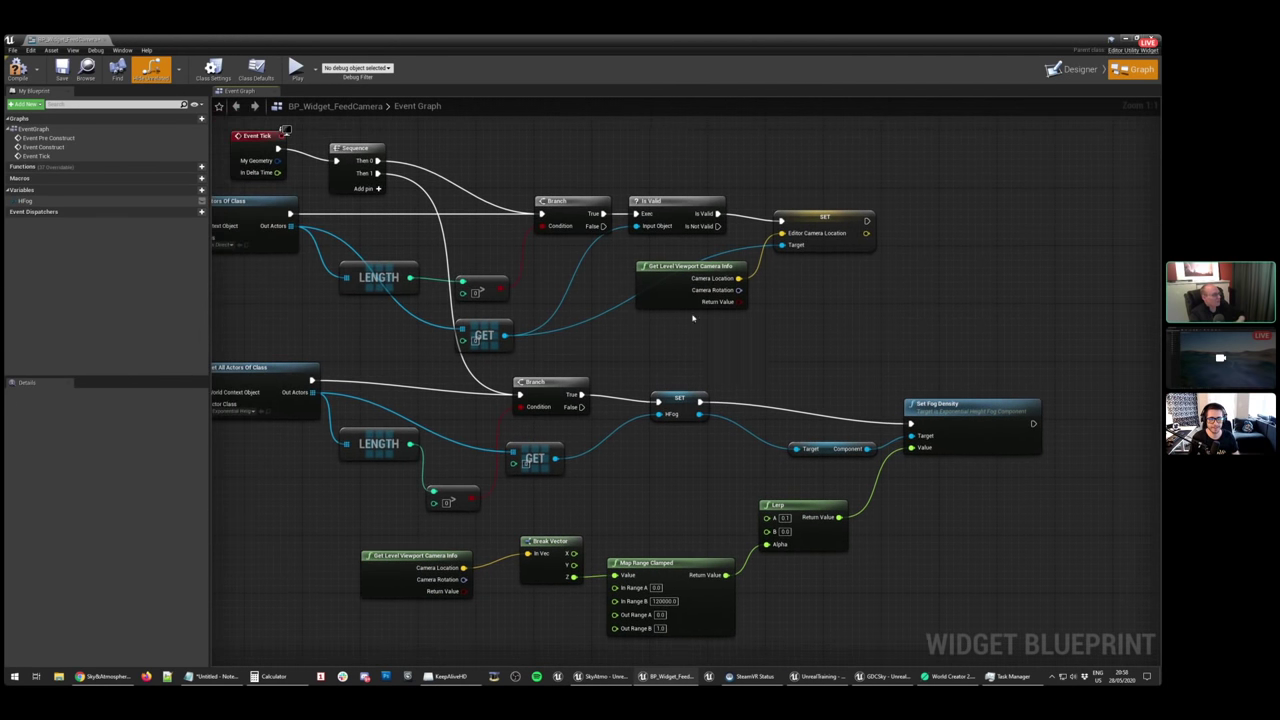
# Shrink the BP_Widget_FeedCamera blueprint window and check the widget's empty running window over the SkyAtmo editor
pyautogui.doubleClick(237, 44)
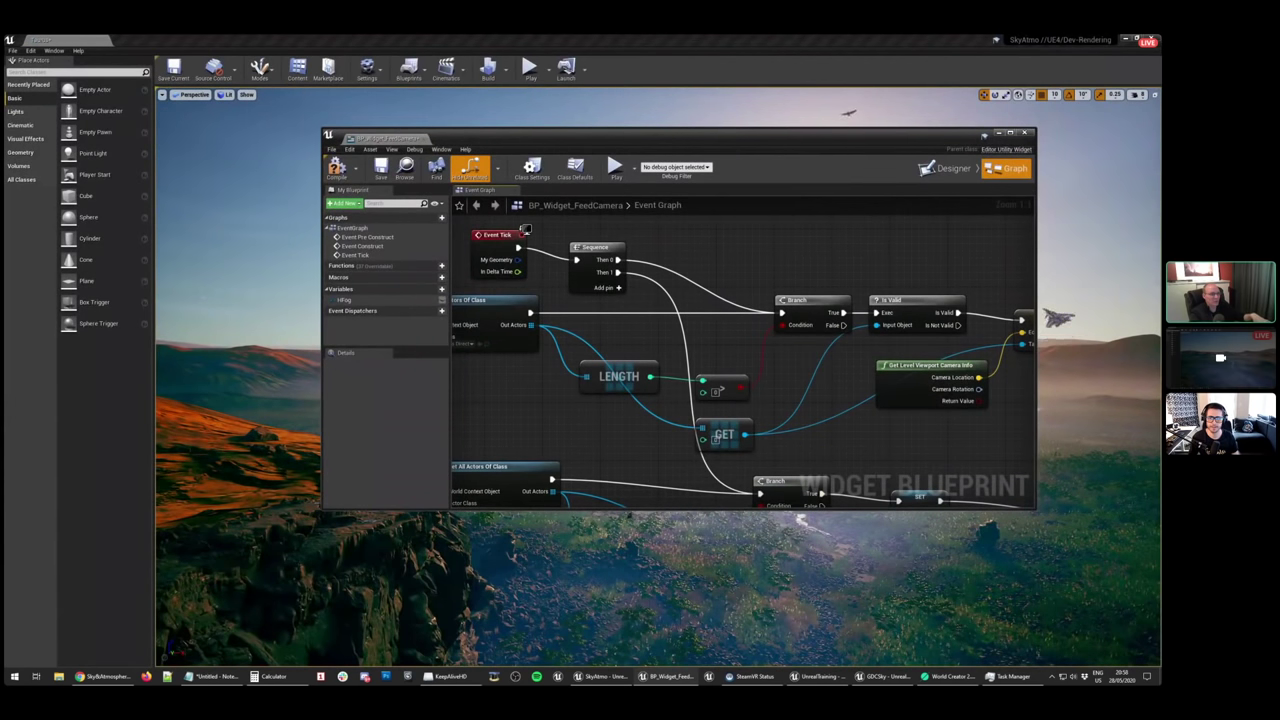
pyautogui.hotkey('alt', 'Tab')
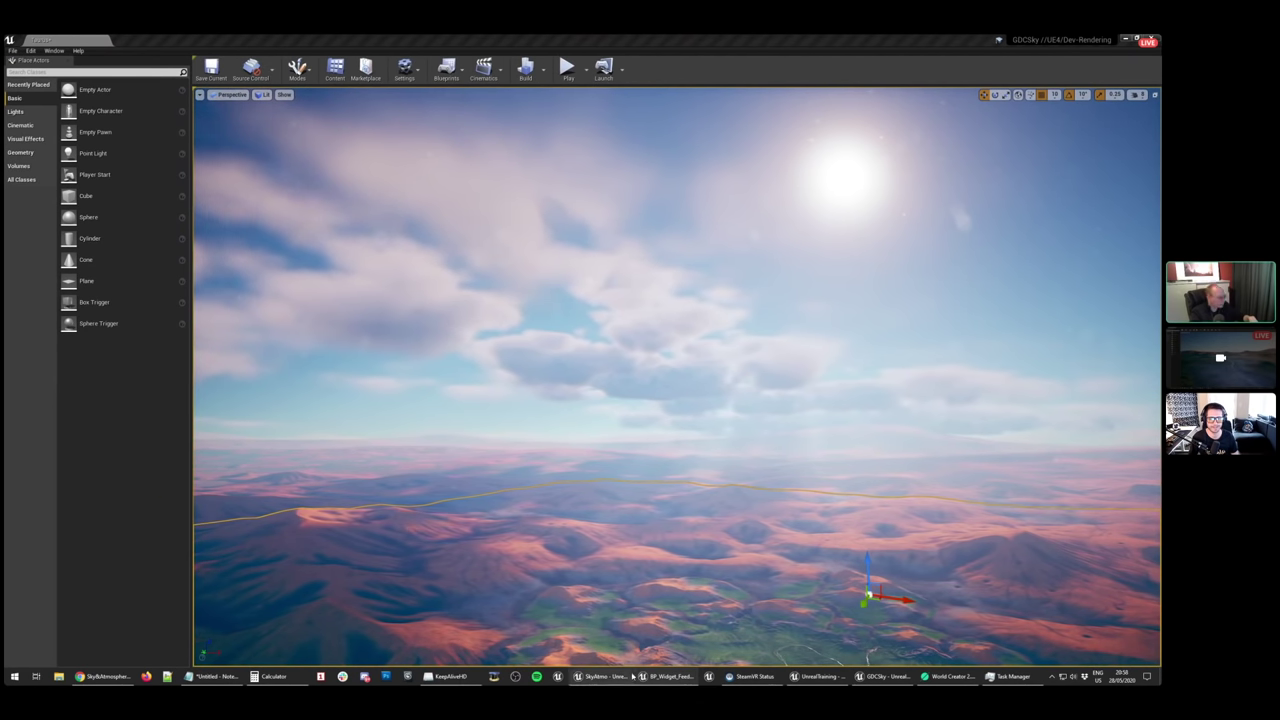
pyautogui.click(600, 676)
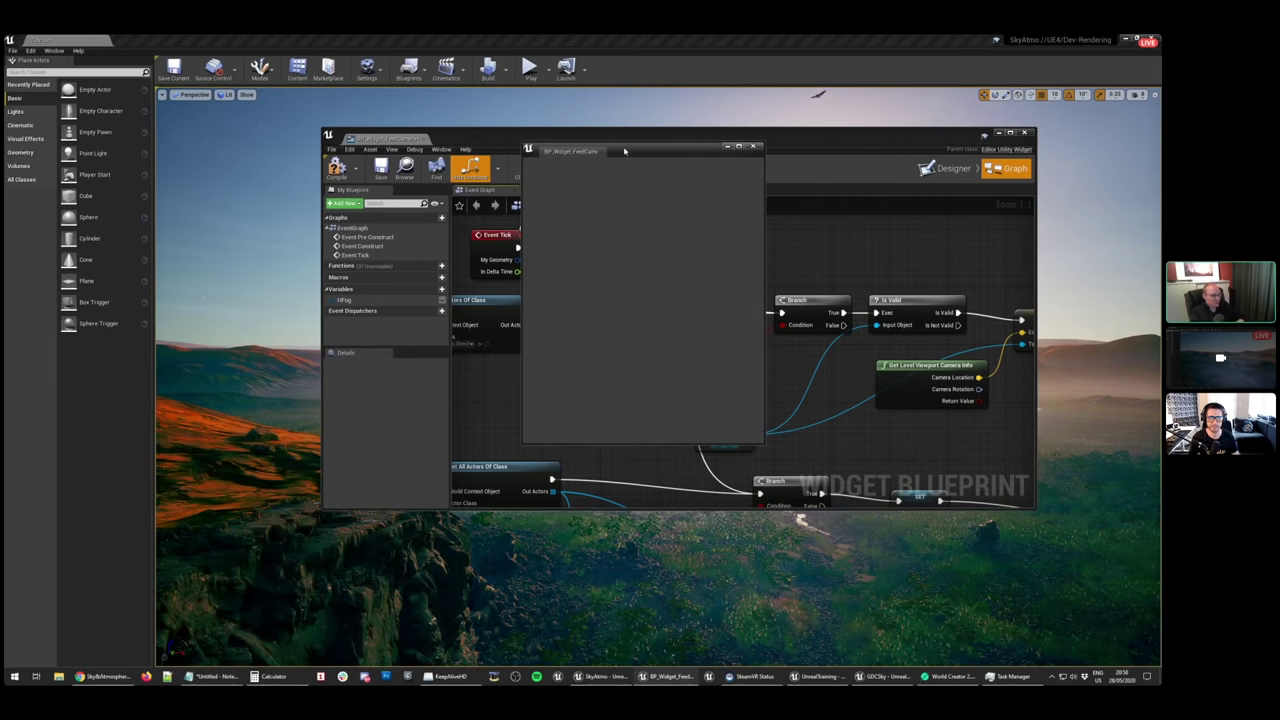
pyautogui.click(753, 146)
# Examine the nodes setting Editor Camera Location and the HFog branch that drives Set Fog Density
pyautogui.moveTo(709, 277); pyautogui.dragTo(566, 249, button='right')
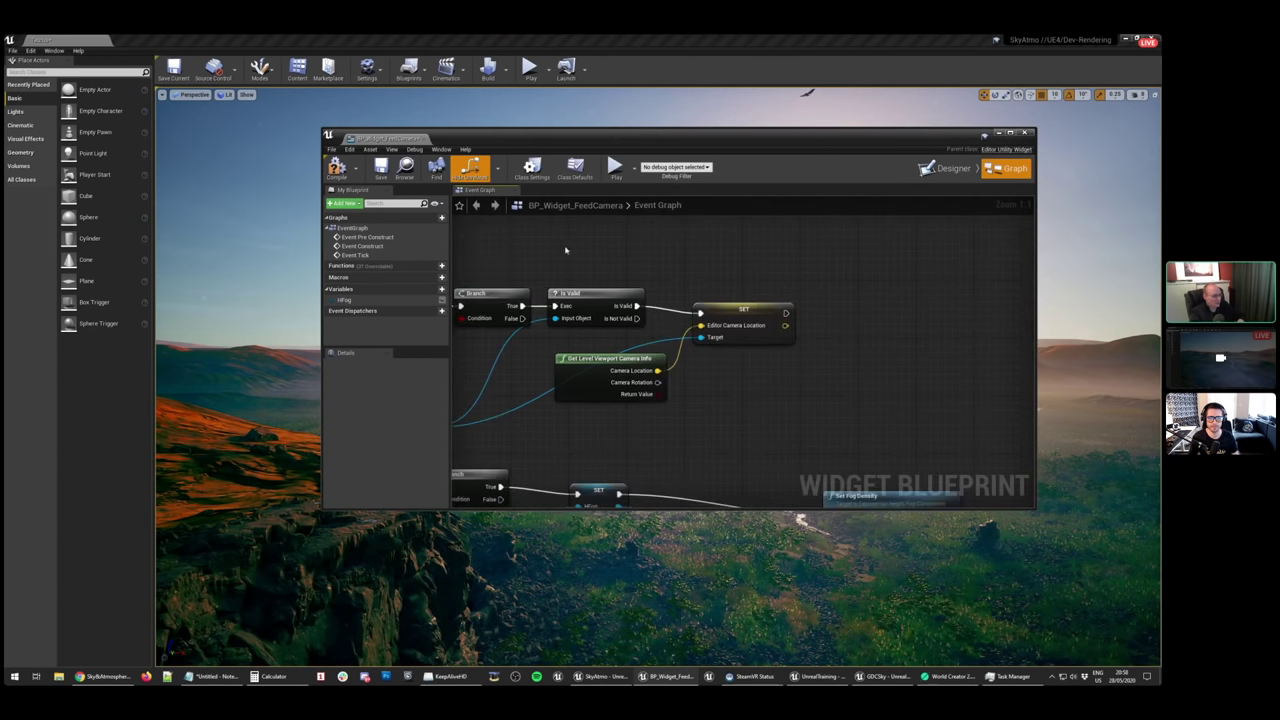
pyautogui.moveTo(550, 250); pyautogui.dragTo(842, 433)
pyautogui.moveTo(842, 433); pyautogui.dragTo(797, 324, button='right')
pyautogui.click(762, 328)
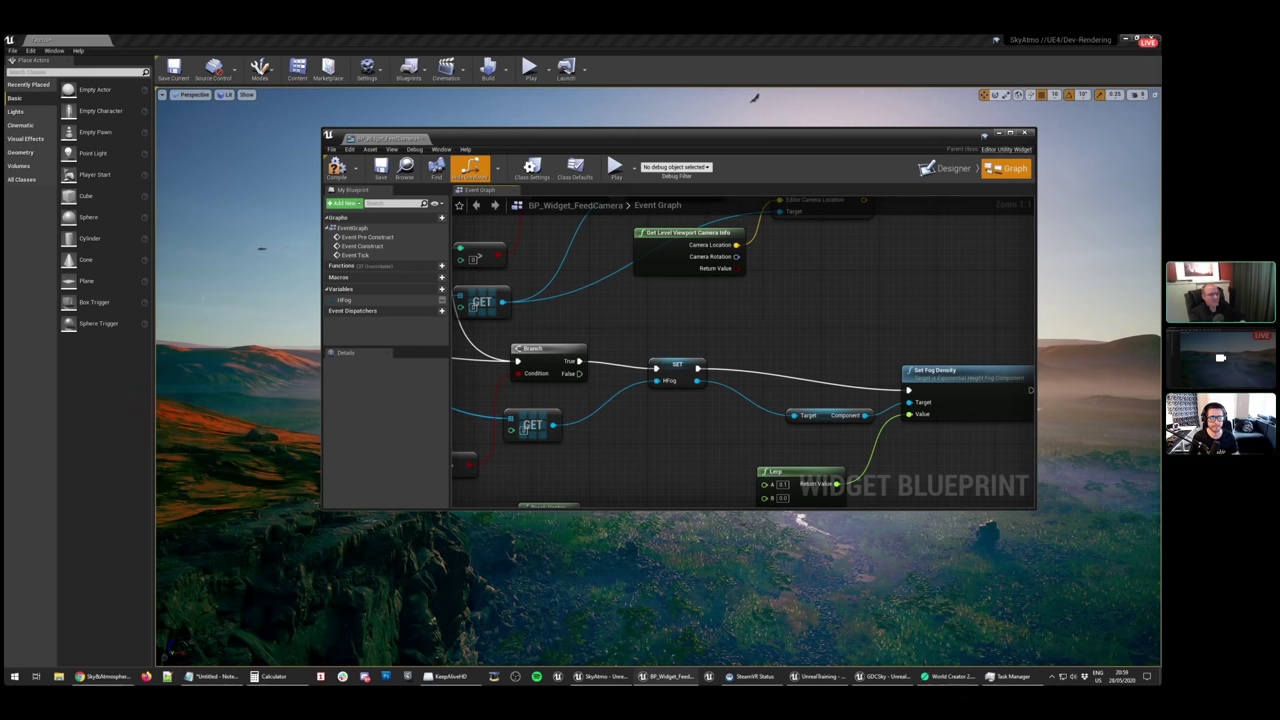
# Bring the running widget window and Content Browser into view and show BP_Widget_FeedCamera's Run Editor Utility Widget option without running it
pyautogui.moveTo(1160, 290); pyautogui.dragTo(678, 128)
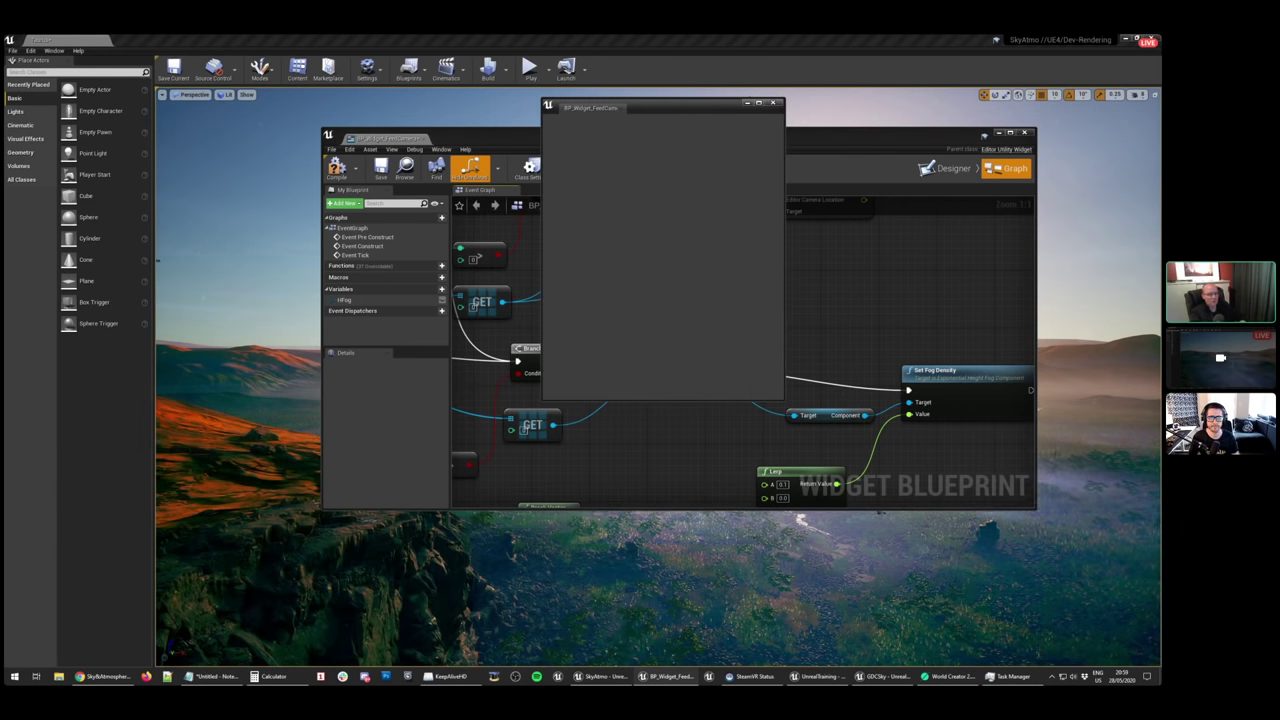
pyautogui.moveTo(1160, 145); pyautogui.dragTo(694, 120)
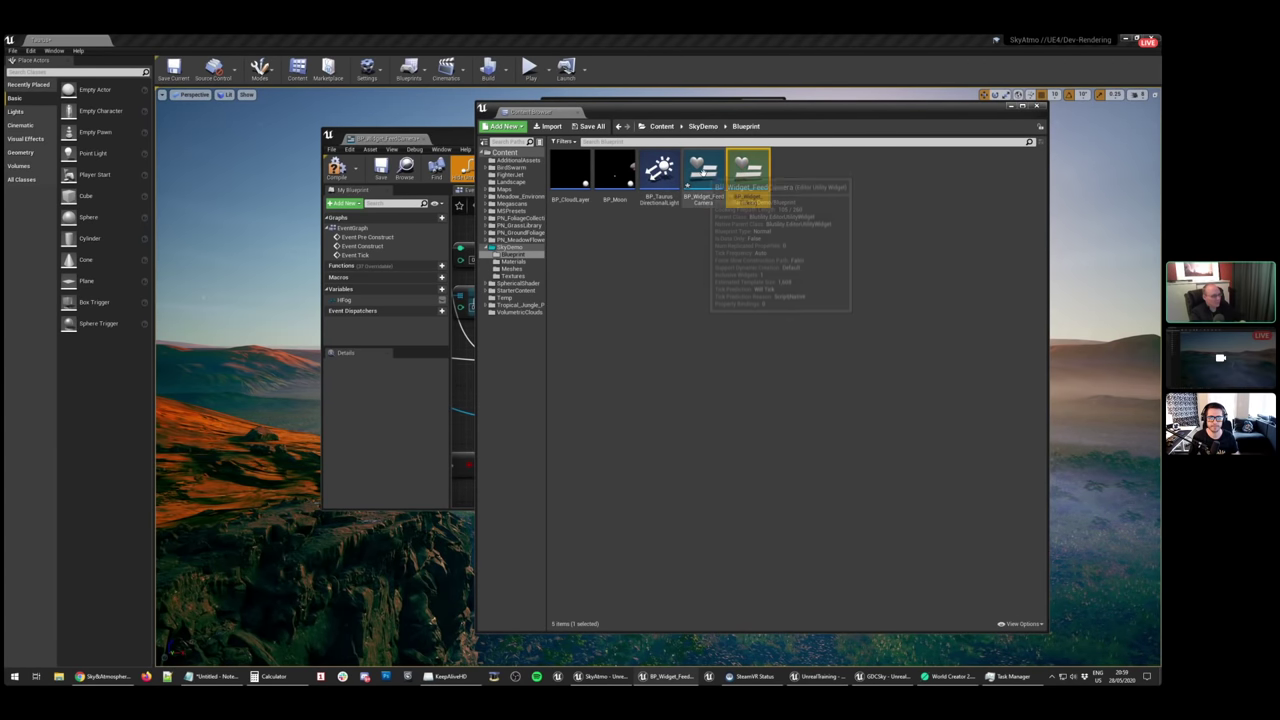
pyautogui.click(728, 228)
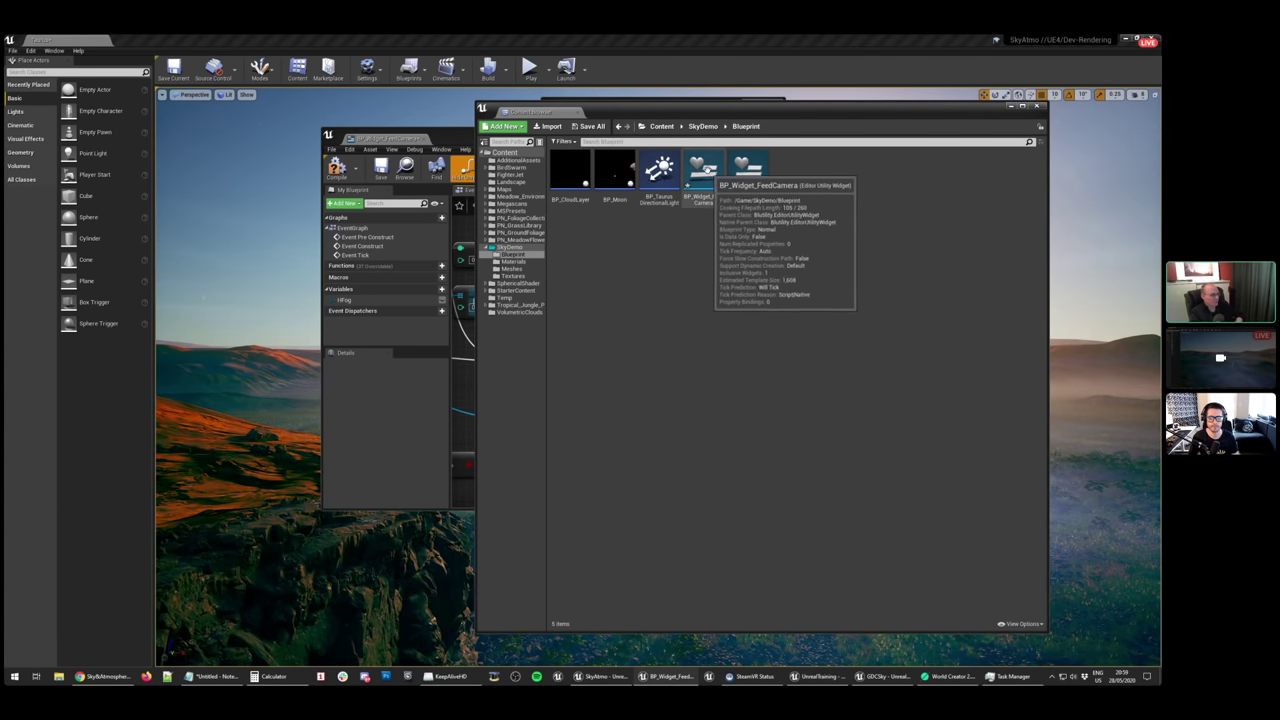
pyautogui.rightClick(708, 172)
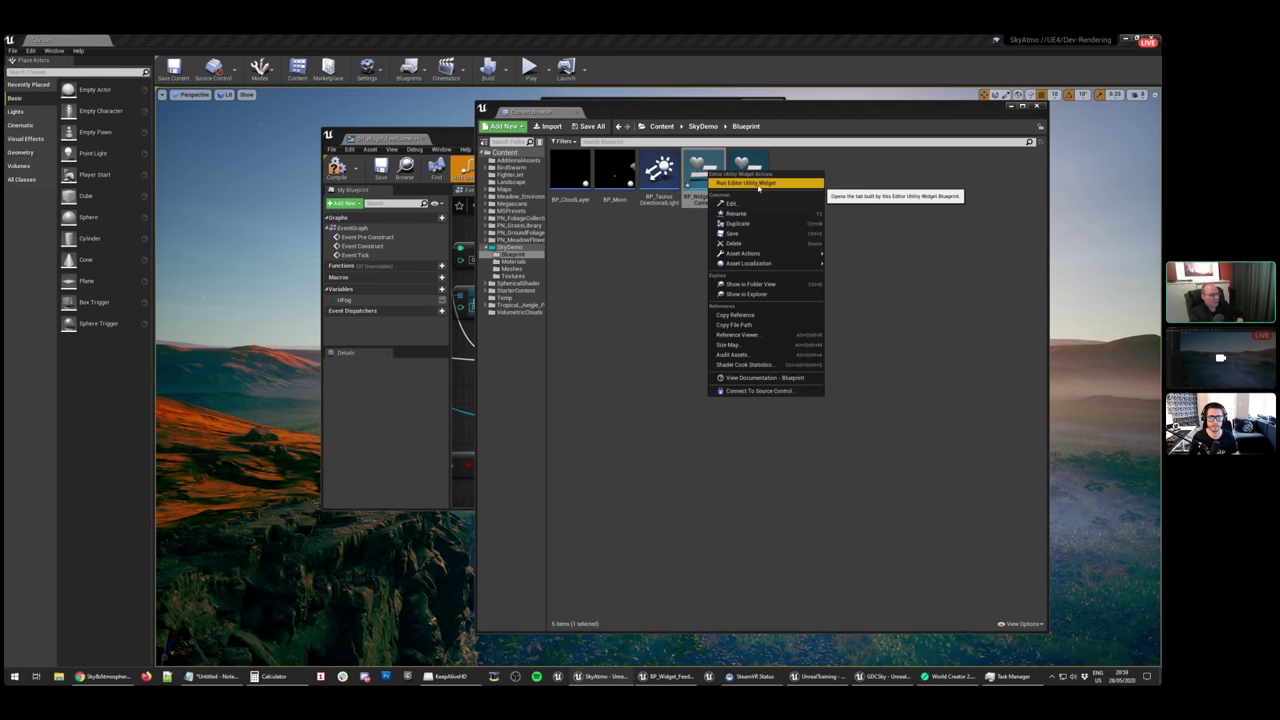
pyautogui.click(669, 266)
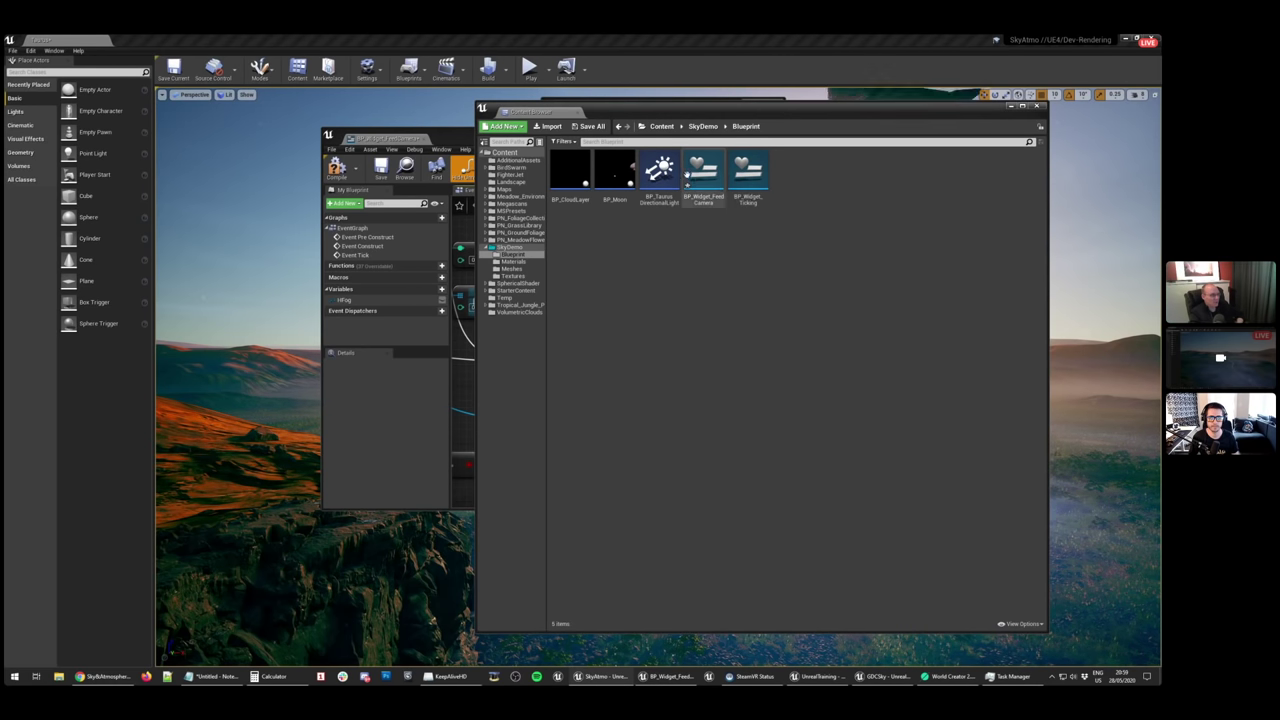
# Reopen BP_Widget_FeedCamera and compare its empty Designer canvas with its Event Graph
pyautogui.doubleClick(695, 170)
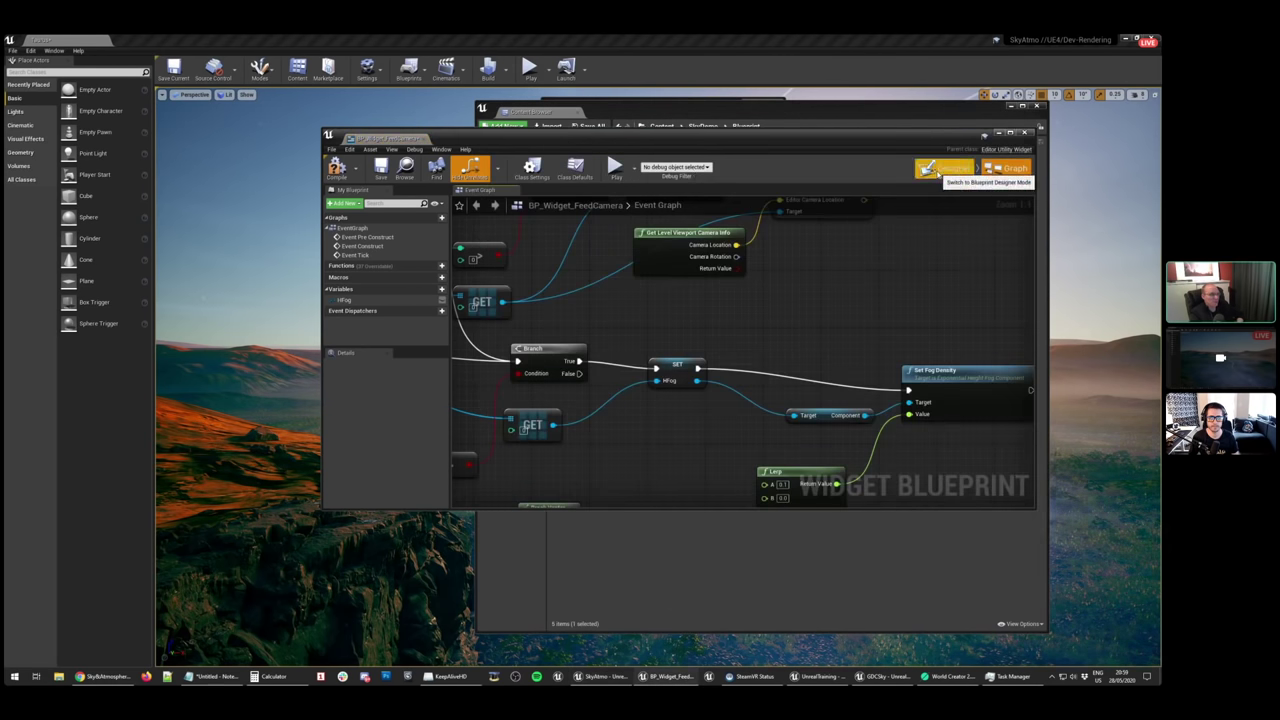
pyautogui.scroll(-4, 840, 337)
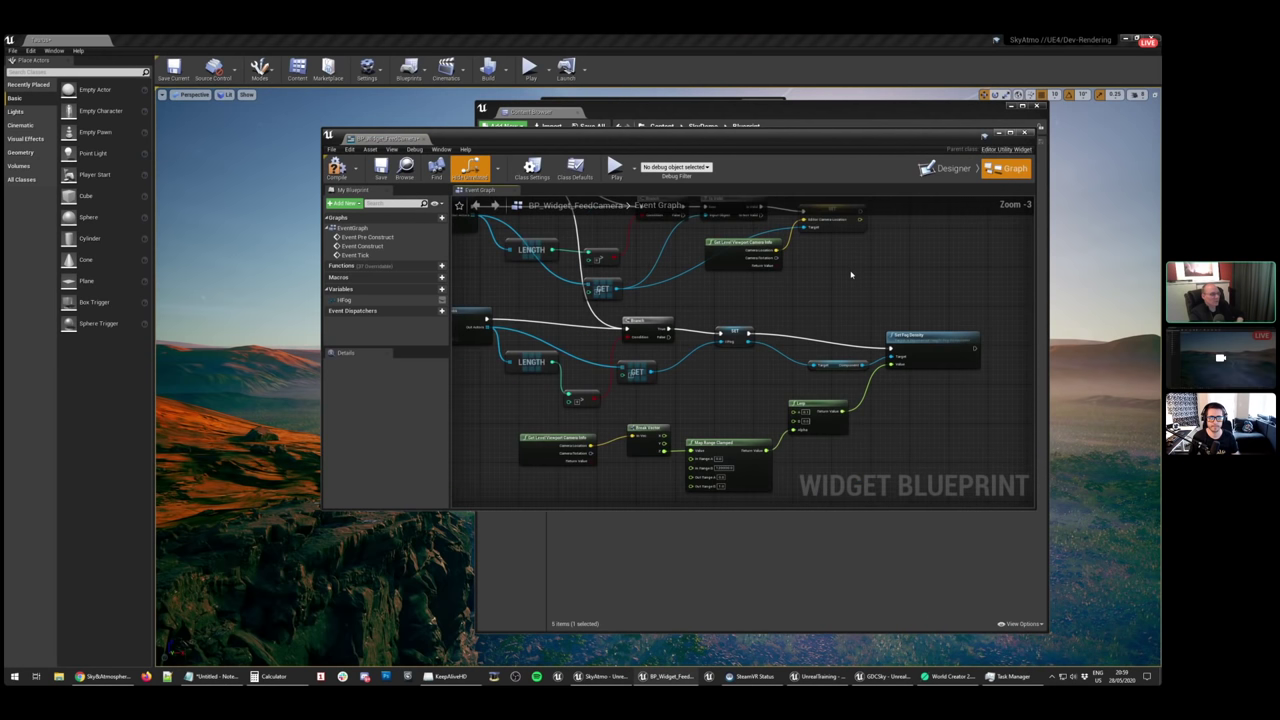
pyautogui.click(948, 170)
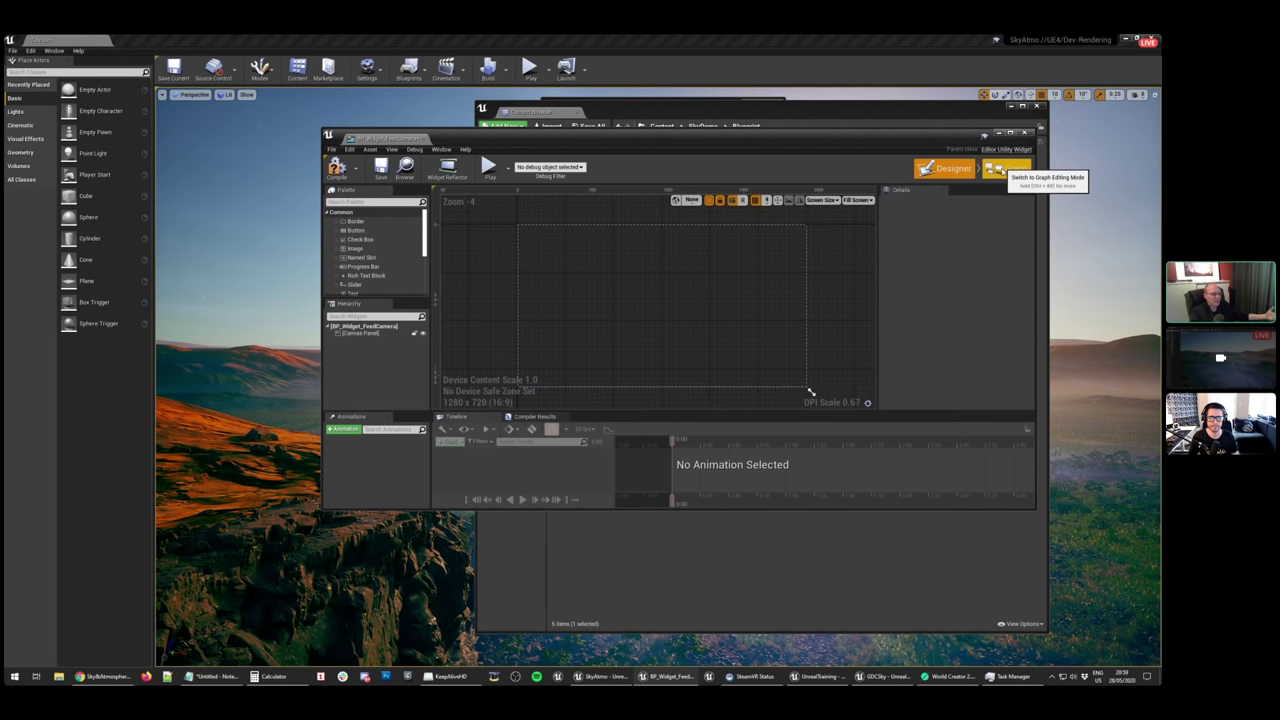
pyautogui.click(1001, 172)
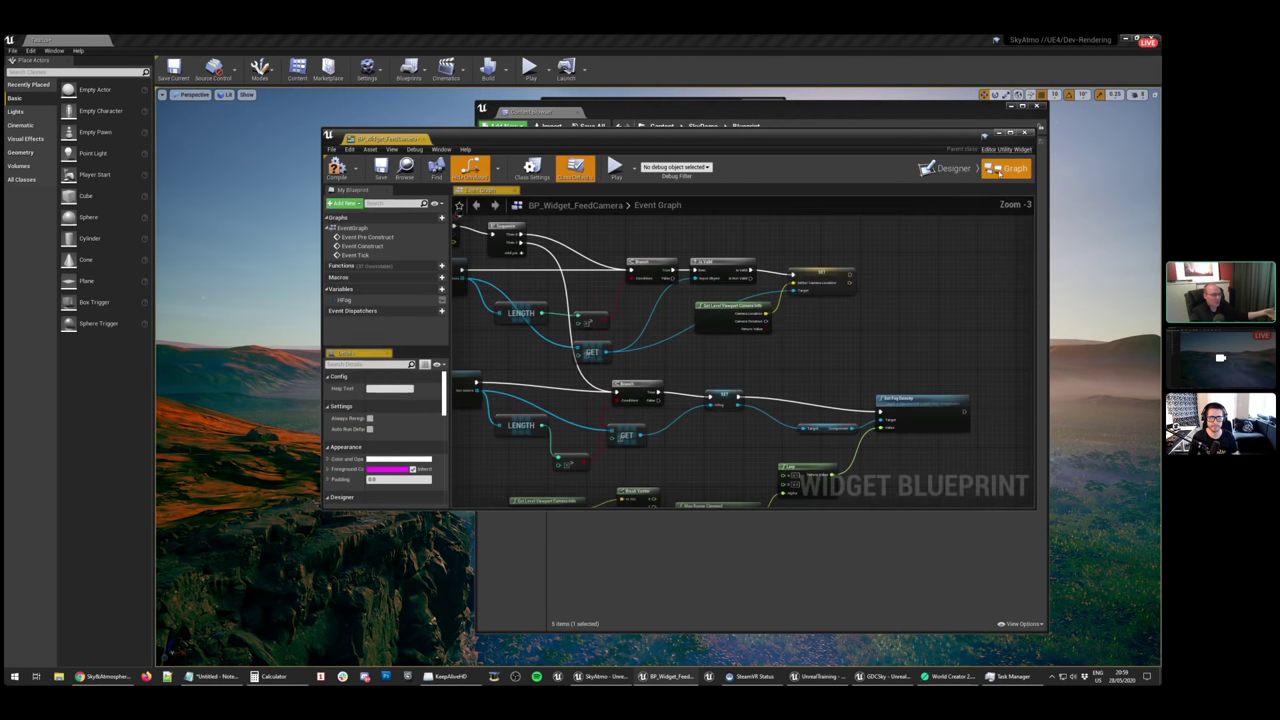
# Examine how Event Tick and its Sequence node feed the two branches in the BP_Widget_FeedCamera event graph
pyautogui.scroll(2, 680, 313)
pyautogui.scroll(2, 640, 288)
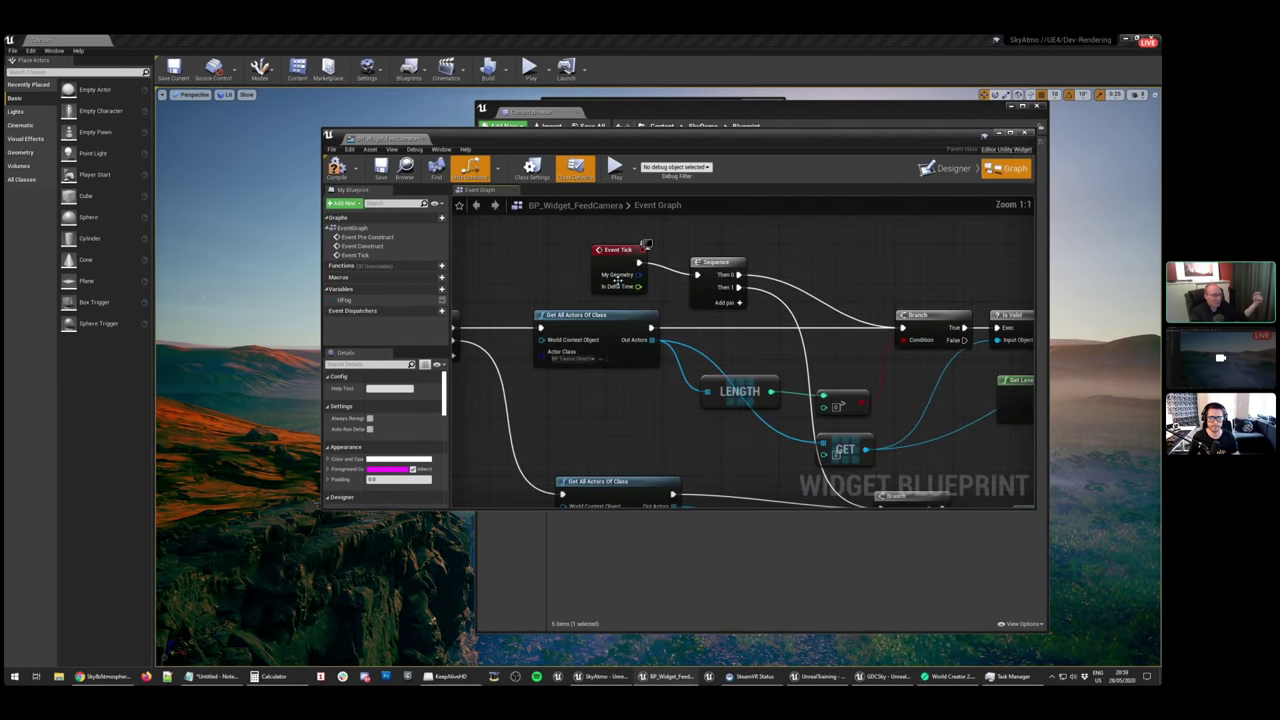
pyautogui.click(619, 262)
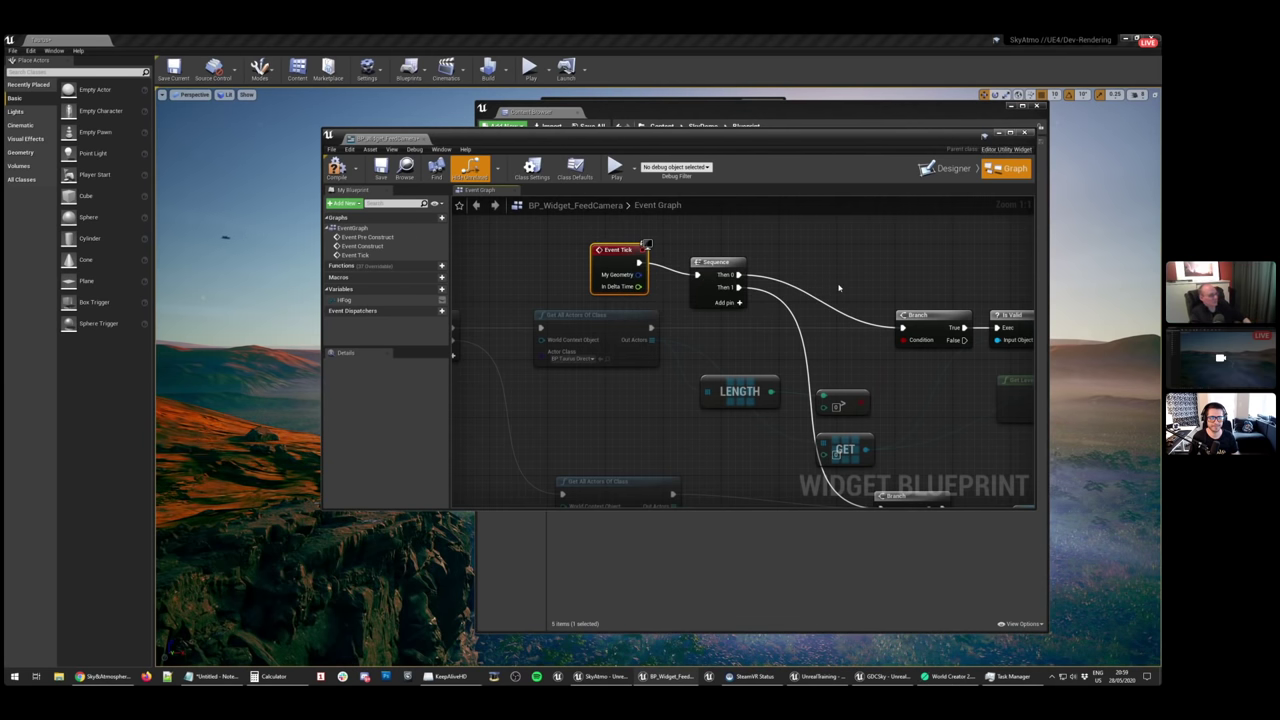
pyautogui.scroll(-5, 838, 288)
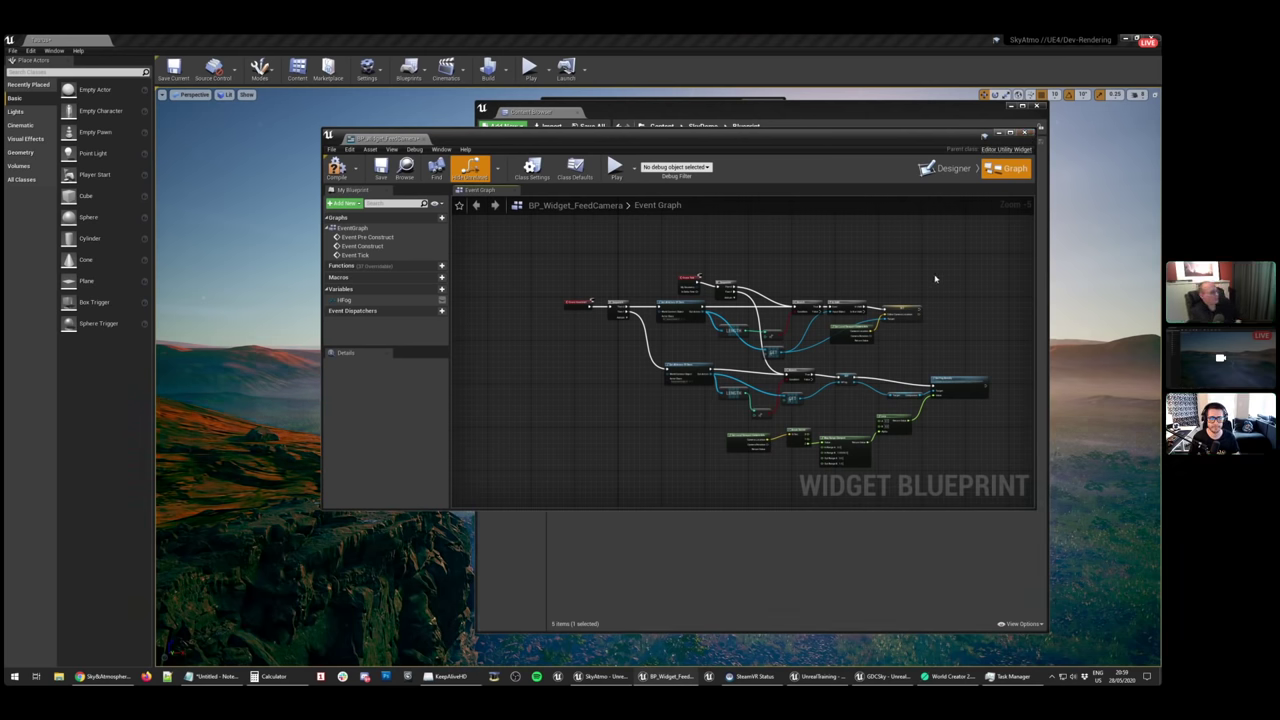
# Trace Get Level Viewport Camera Info into the node setting Editor Camera Location, and back to Get All Actors Of Class
pyautogui.scroll(8, 895, 340)
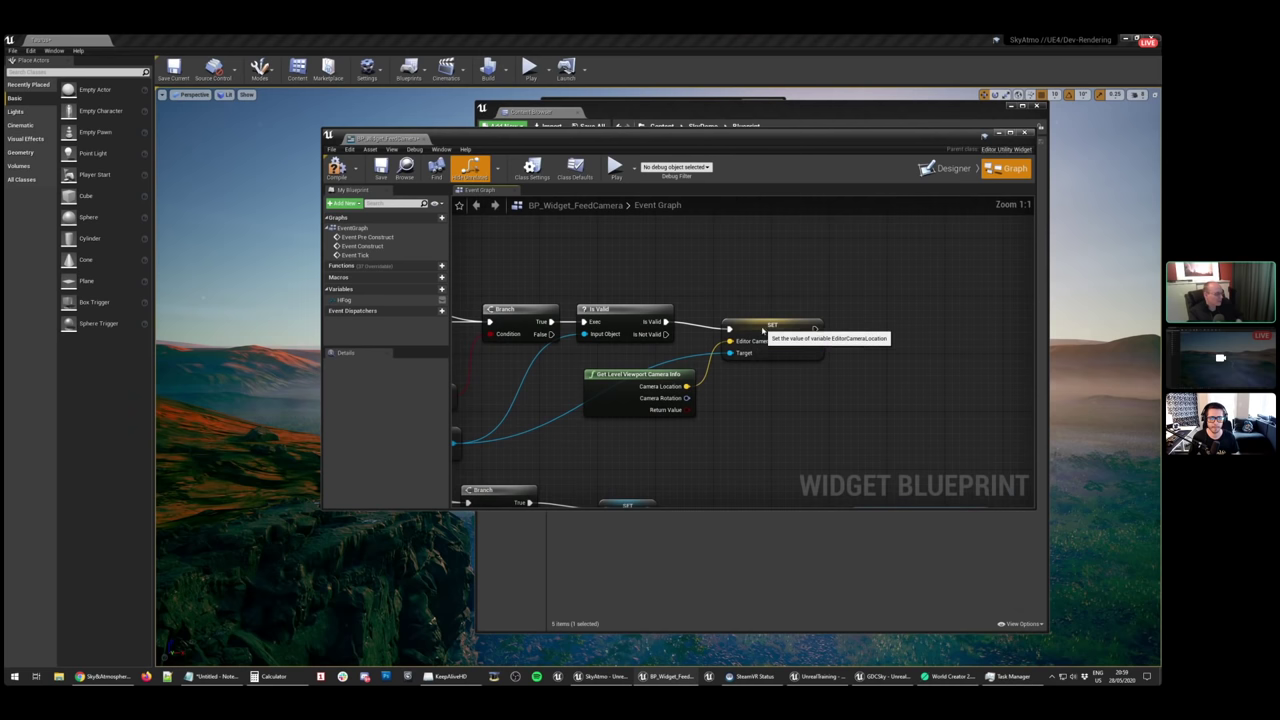
pyautogui.click(770, 356)
pyautogui.click(605, 384)
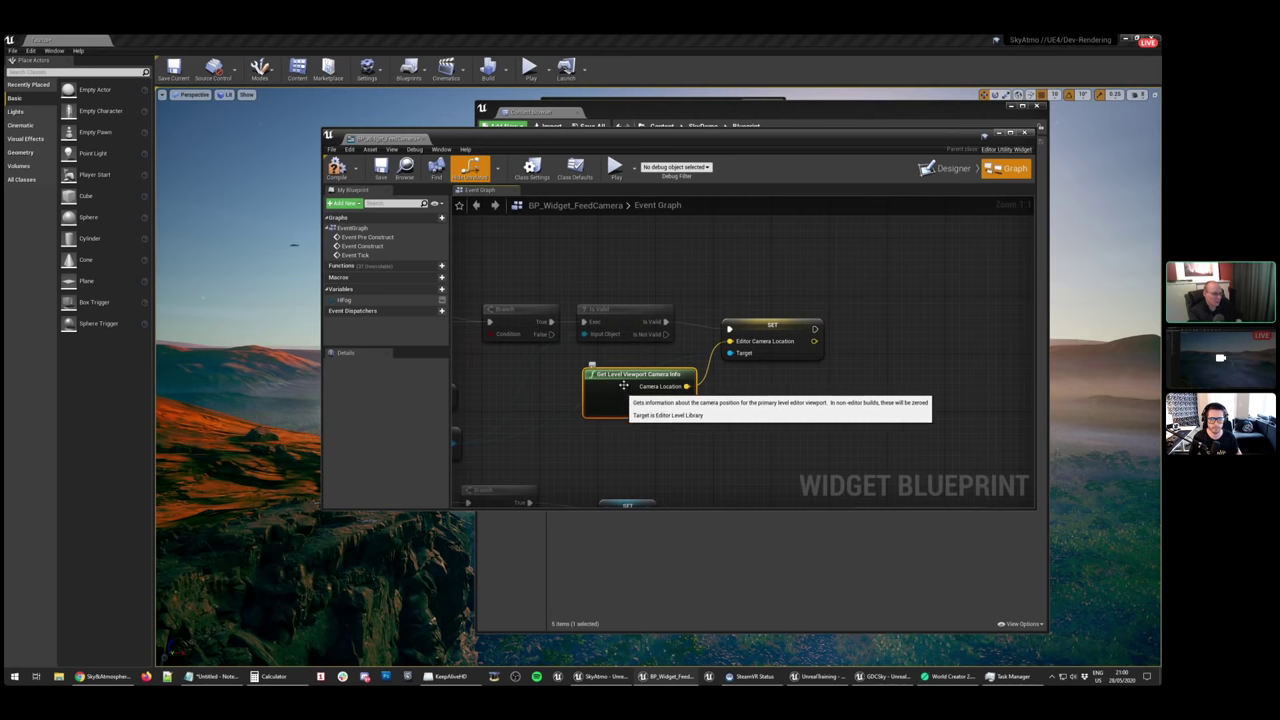
pyautogui.click(758, 324)
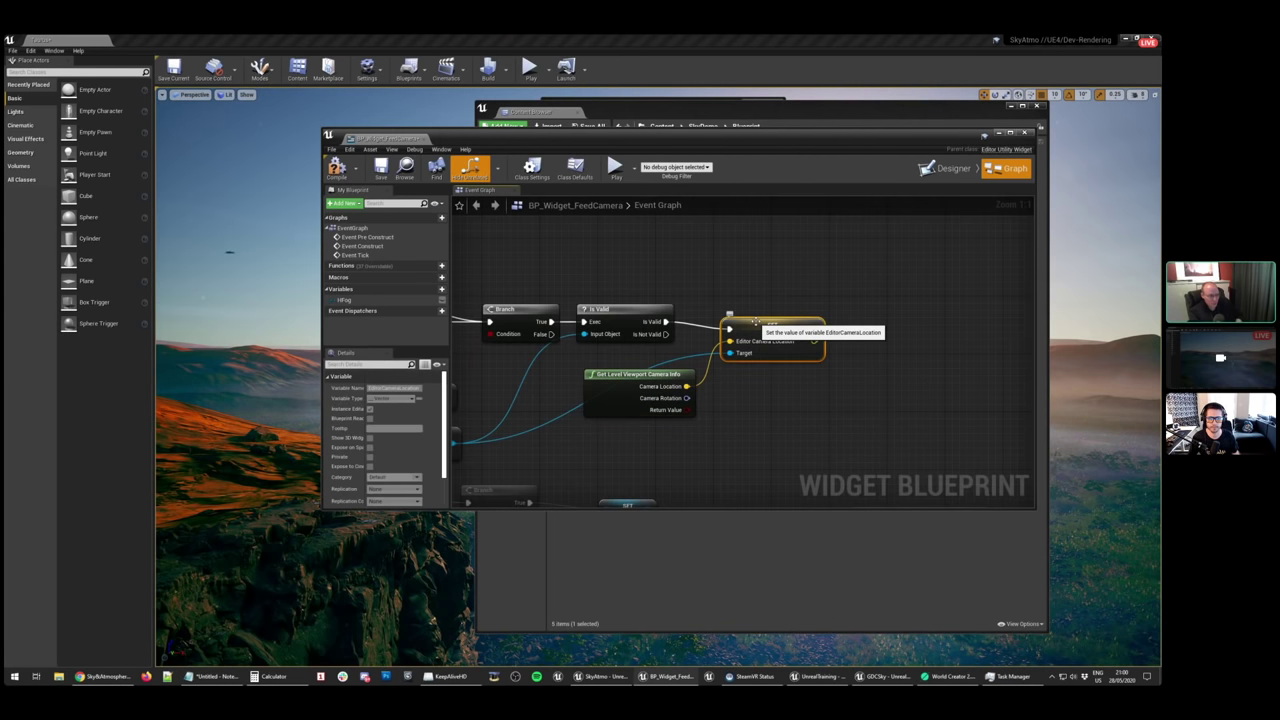
pyautogui.moveTo(739, 311); pyautogui.dragTo(1011, 263, button='right')
pyautogui.moveTo(437, 311); pyautogui.dragTo(628, 363, button='right')
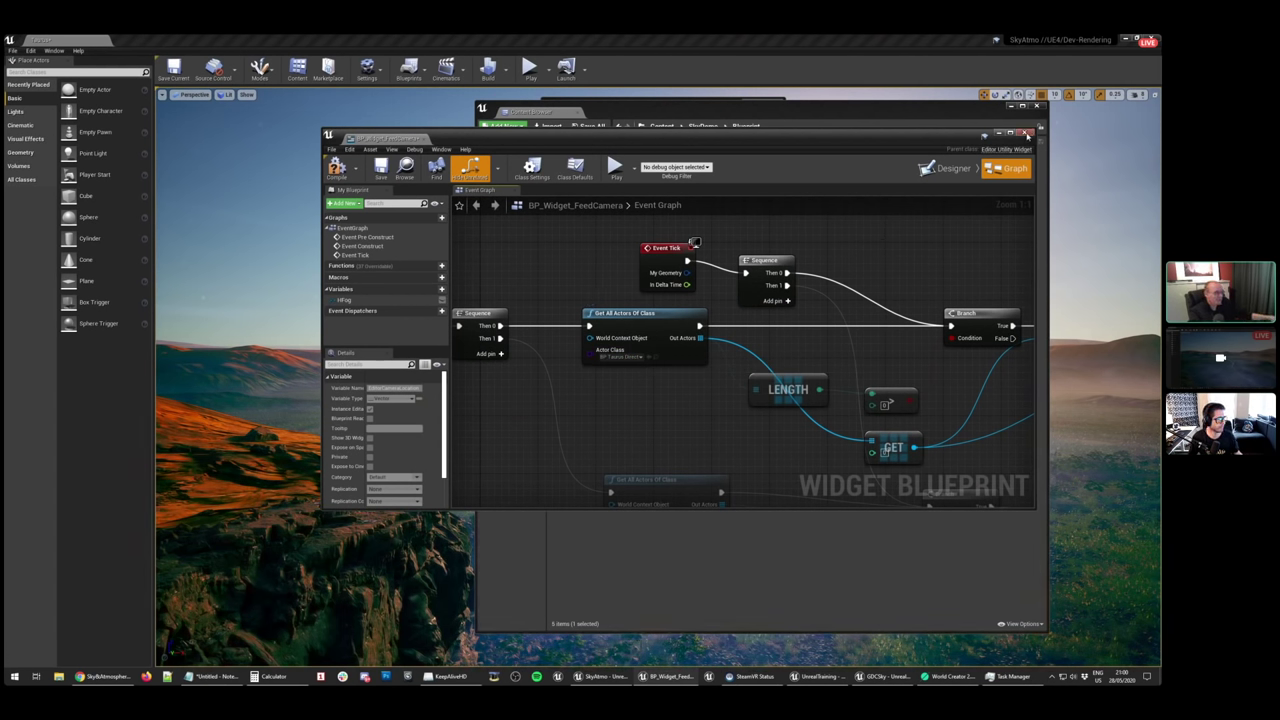
# Close the BP_Widget_FeedCamera blueprint, the Content Browser window and the empty running widget window
pyautogui.click(1027, 133)
pyautogui.click(1036, 106)
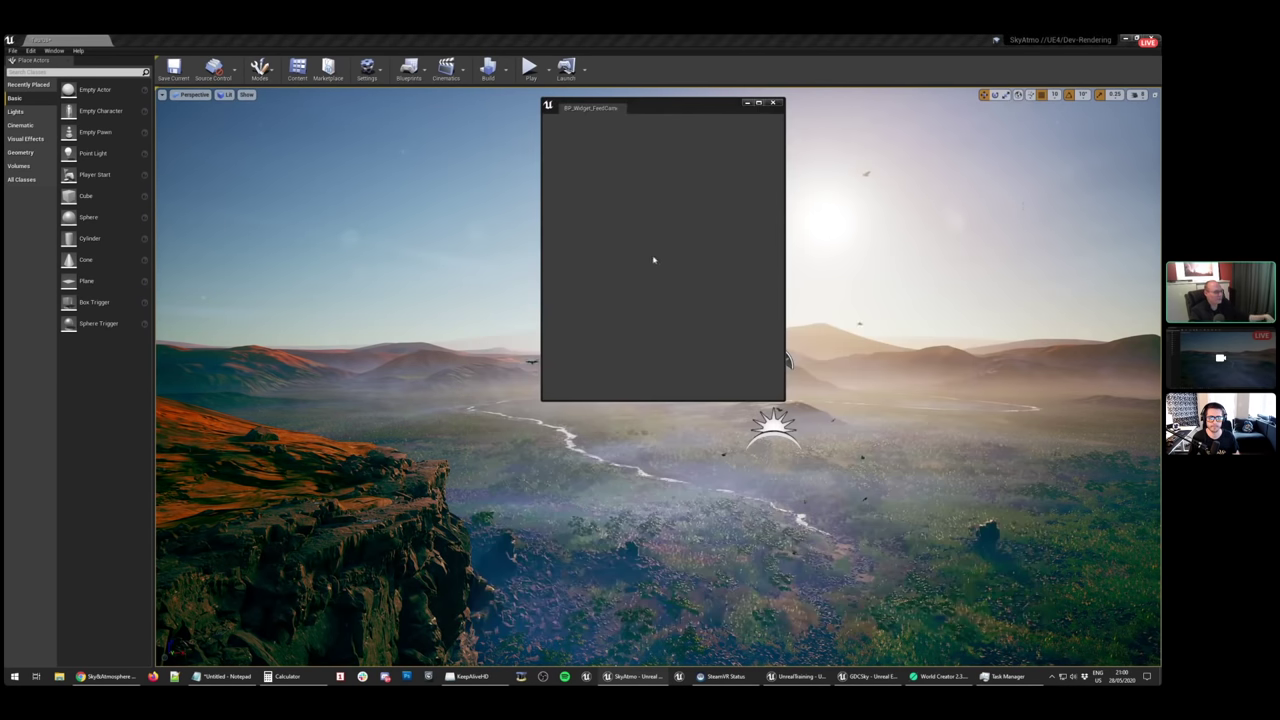
pyautogui.click(773, 102)
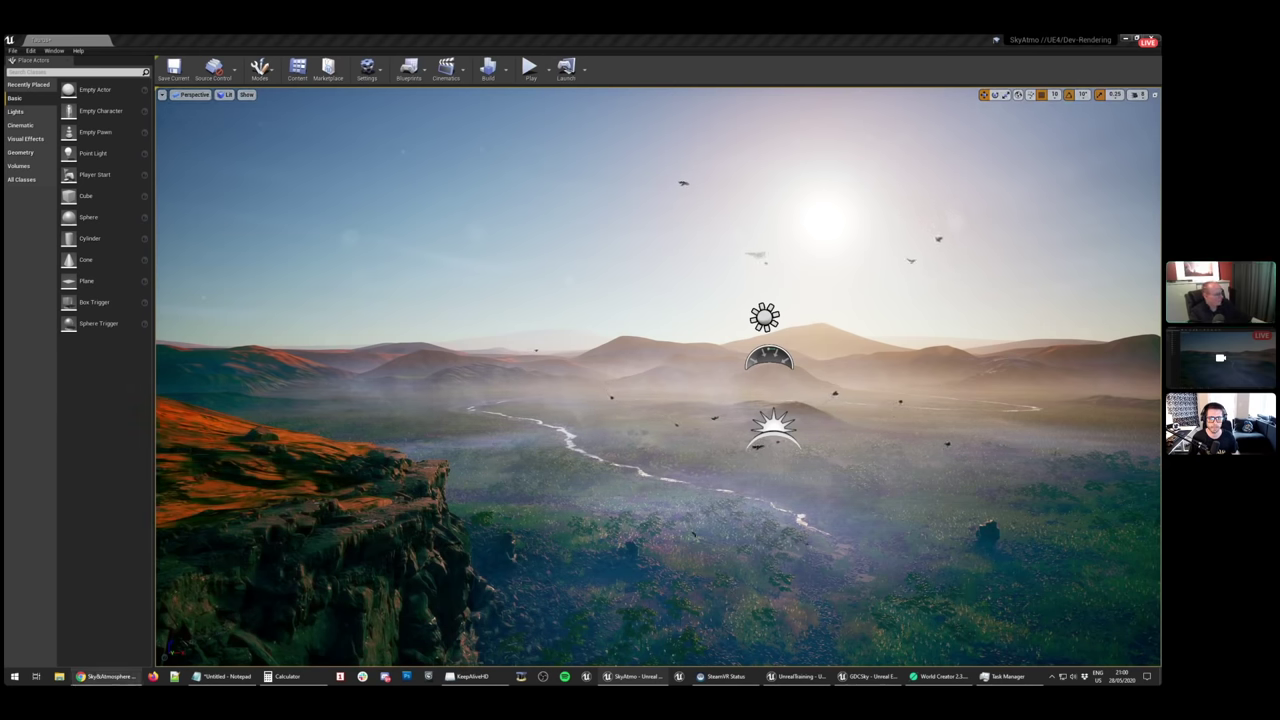
pyautogui.moveTo(107, 684)
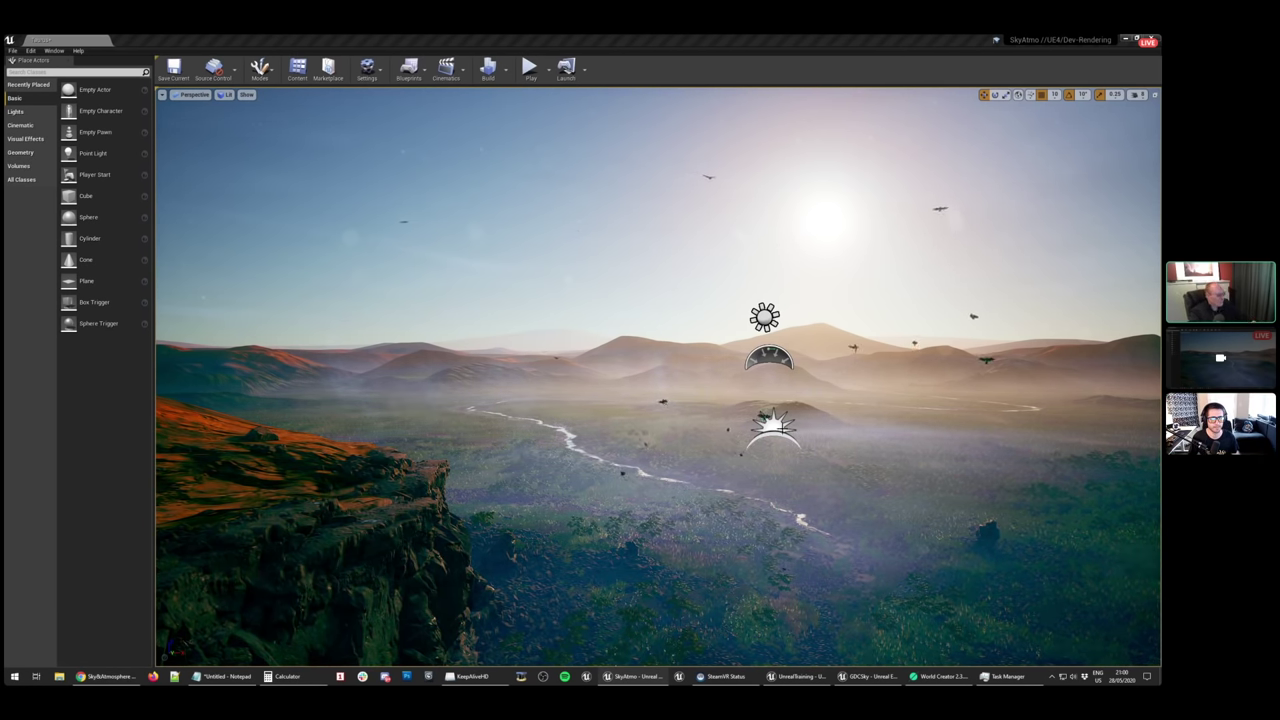
# Select the TaurusSkyAtmosphere actor in the viewport and bring its Details window over the scene
pyautogui.click(781, 428)
pyautogui.moveTo(781, 428); pyautogui.dragTo(1061, 364, button='right')
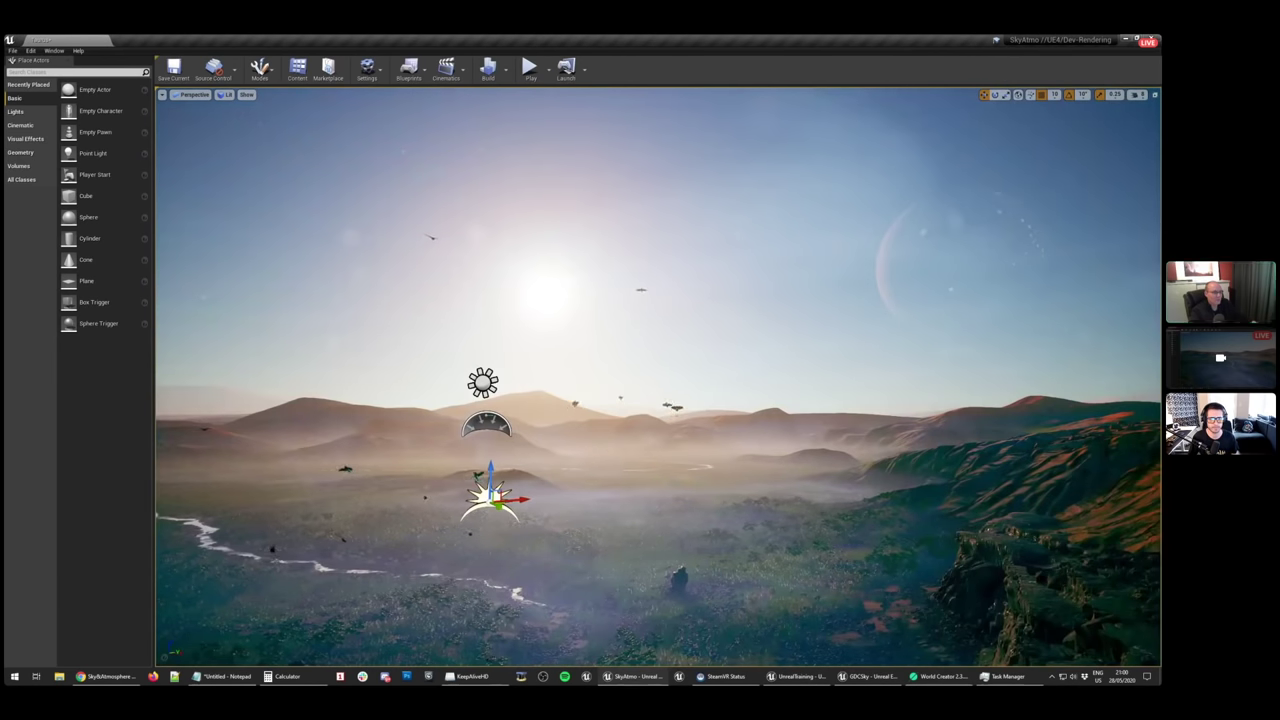
pyautogui.moveTo(1158, 100); pyautogui.dragTo(1040, 108)
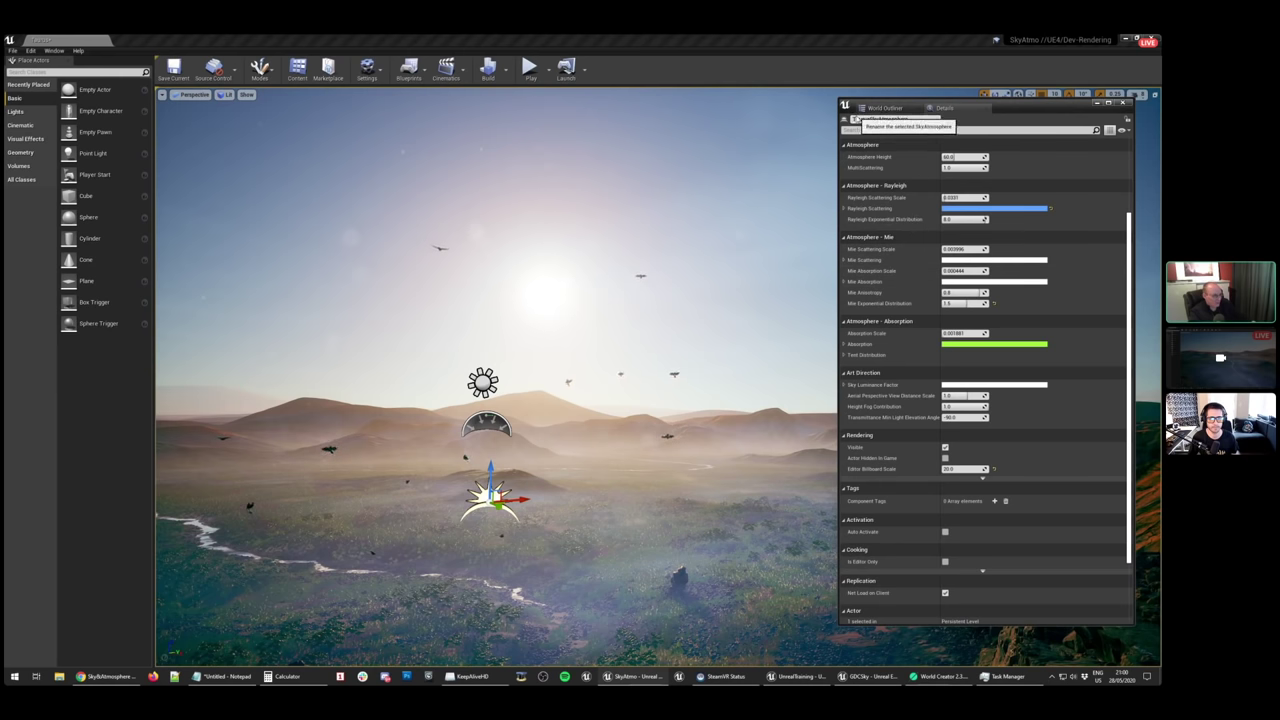
# Examine the TaurusSkyAtmosphere's planet, atmosphere and Rayleigh scattering settings against the blue sky overhead
pyautogui.scroll(3, 903, 302)
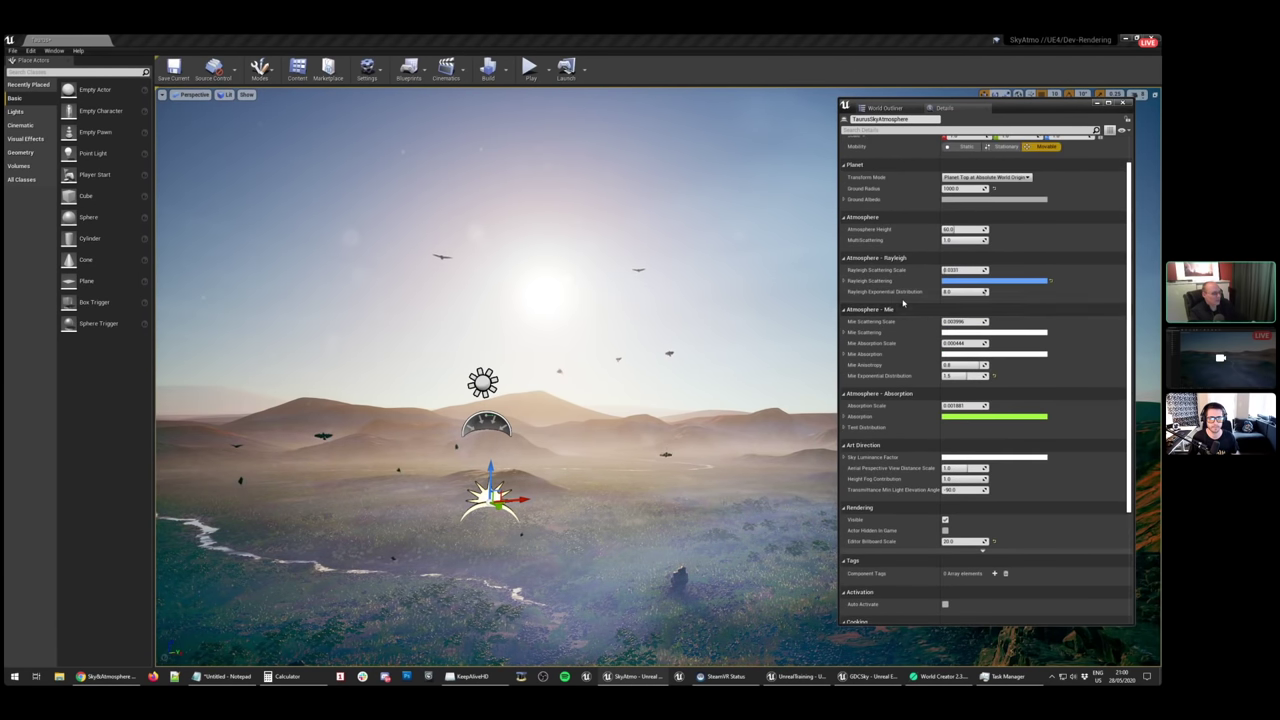
pyautogui.scroll(2, 903, 302)
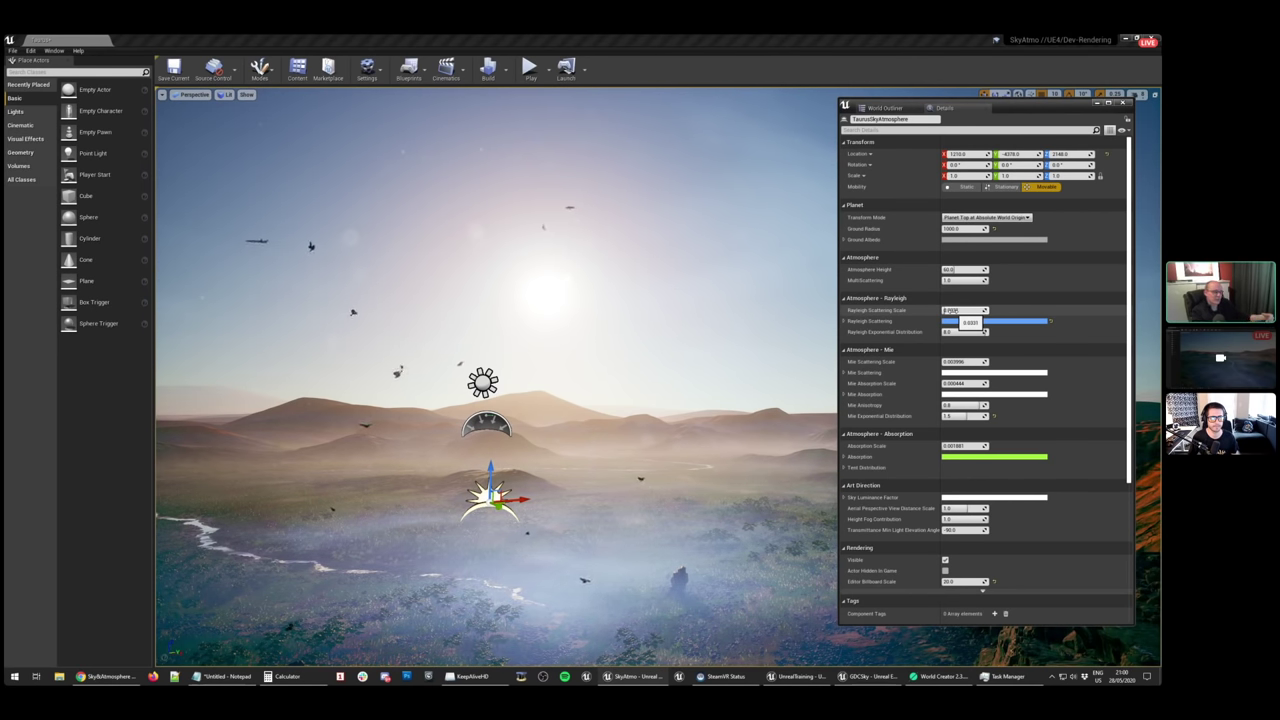
pyautogui.moveTo(694, 326); pyautogui.dragTo(840, 280, button='right')
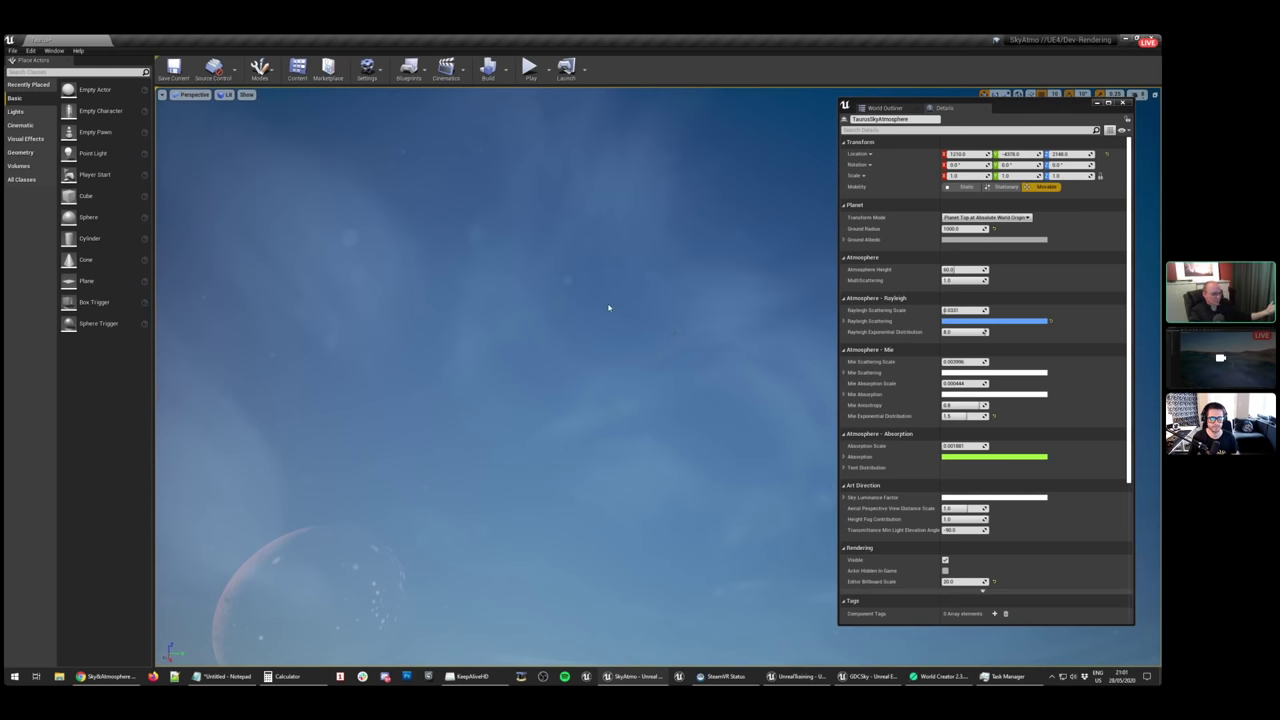
pyautogui.moveTo(605, 305); pyautogui.dragTo(605, 360, button='right')
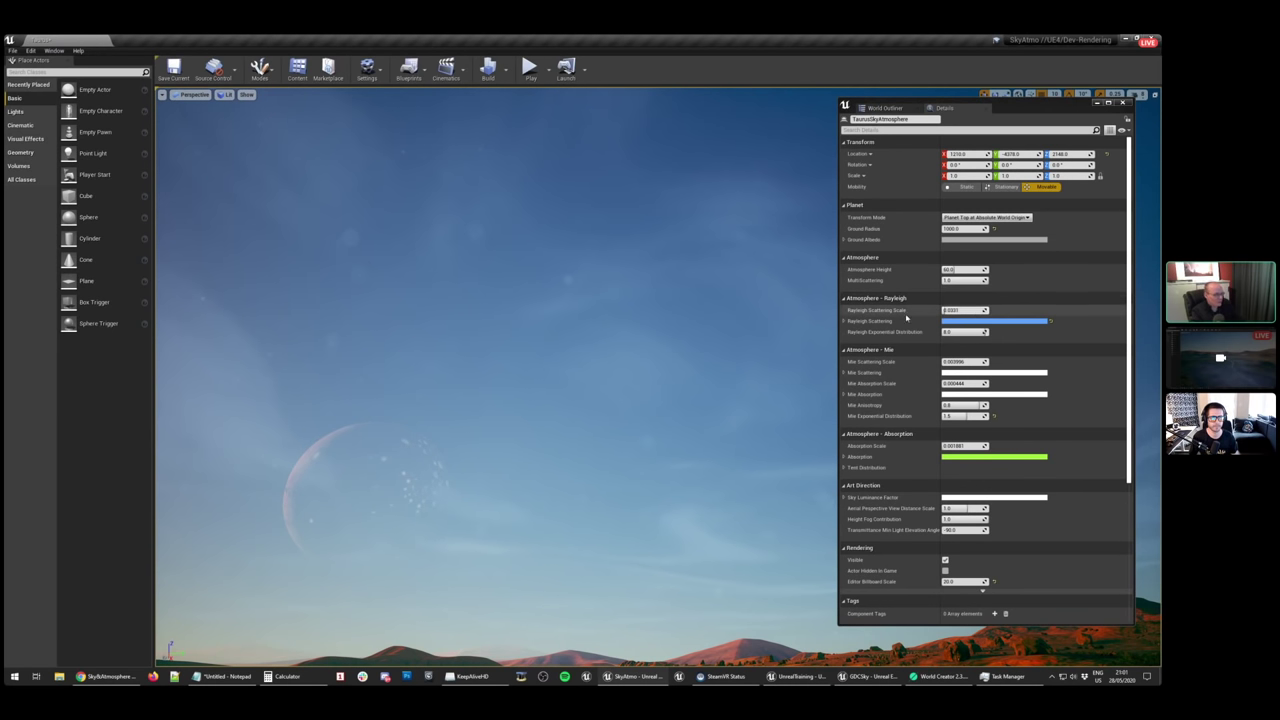
# Raise the Mie Scattering Scale to about 0.09 and check the haze around the sun
pyautogui.click(965, 362)
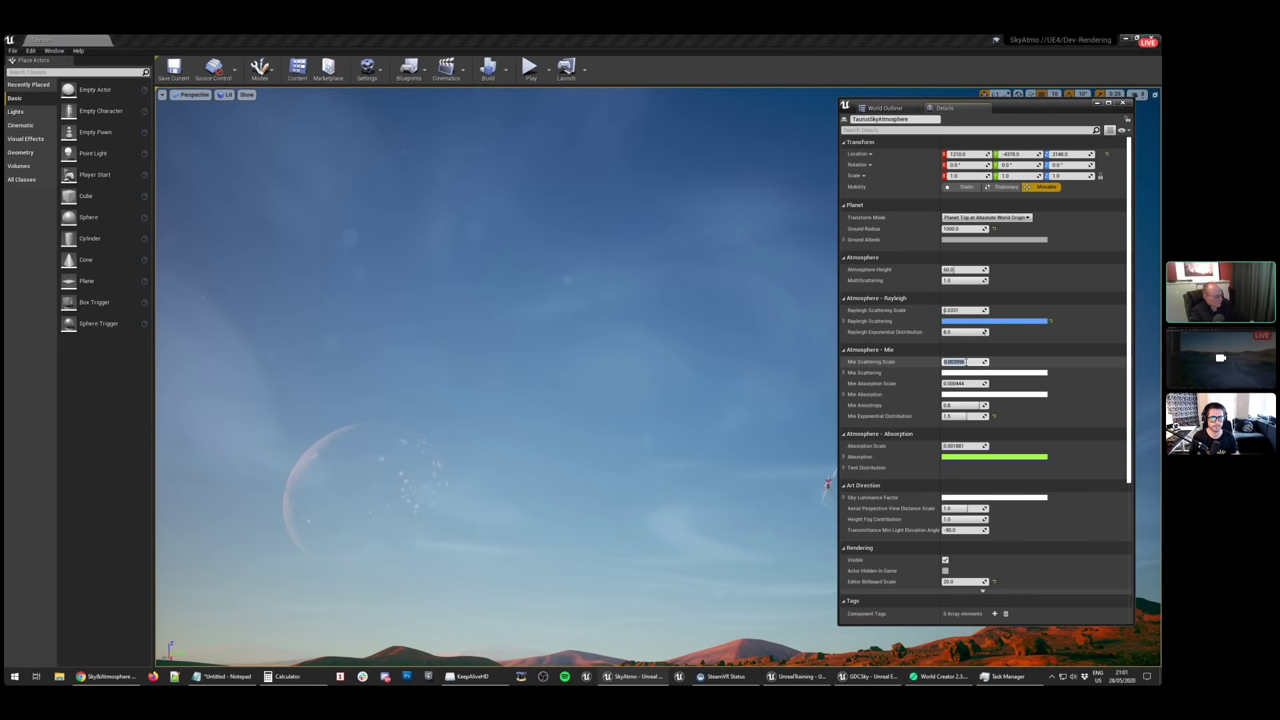
pyautogui.moveTo(984, 362)
pyautogui.mouseDown()
pyautogui.moveTo(1020, 362)
pyautogui.moveTo(980, 362)
pyautogui.moveTo(1015, 362)
pyautogui.moveTo(1000, 362)
pyautogui.mouseUp()
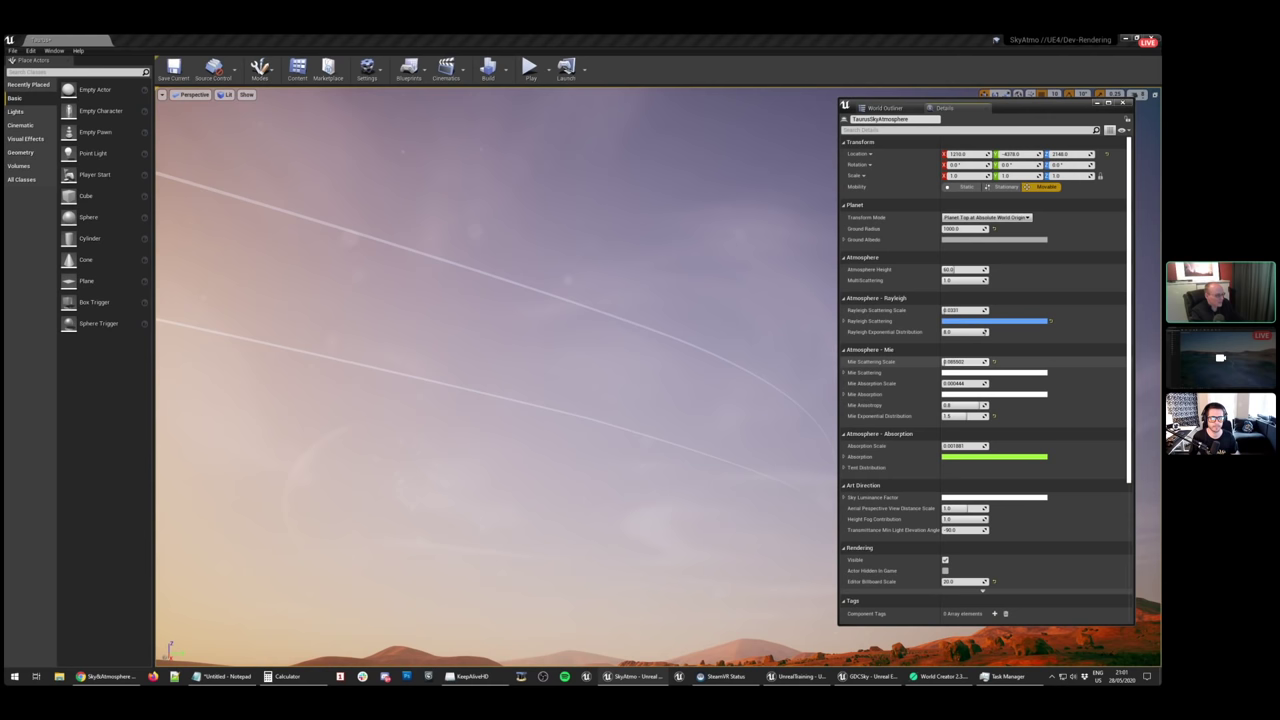
pyautogui.moveTo(760, 385); pyautogui.dragTo(560, 480, button='right')
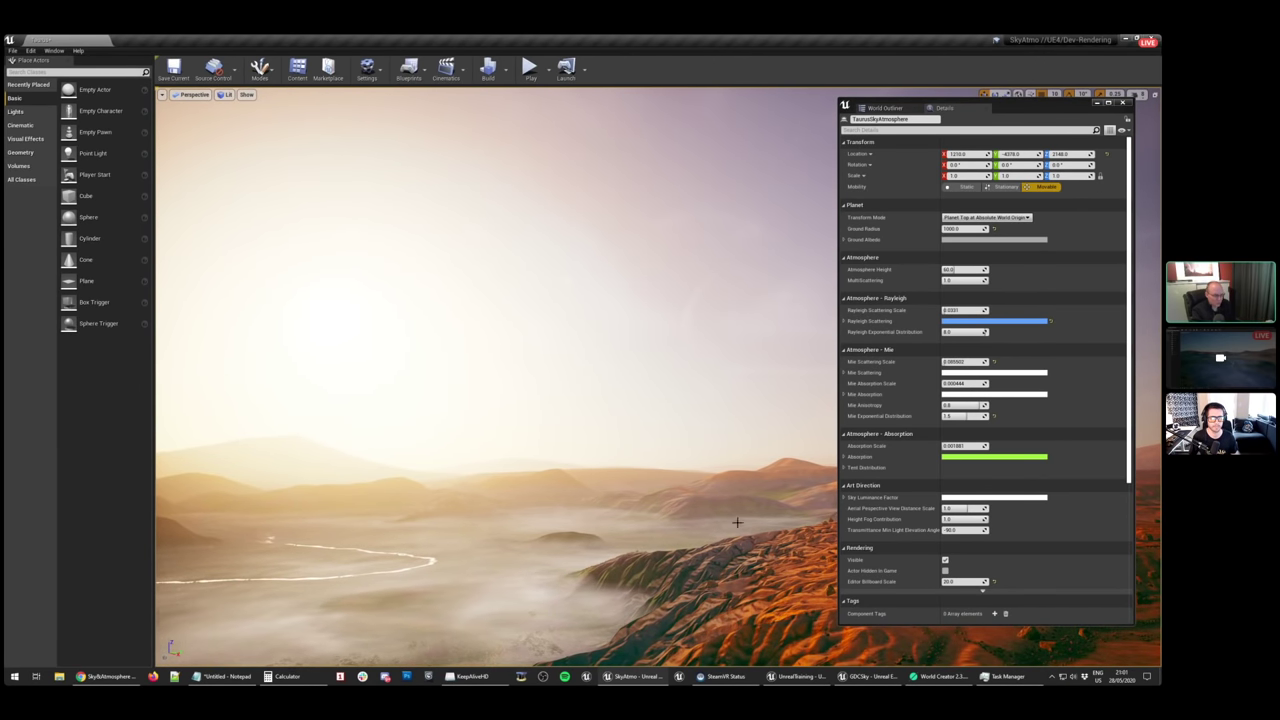
# Try the Mie Scattering Scale at 0.0 and at about 0.06, and reset it to its default
pyautogui.click(978, 362)
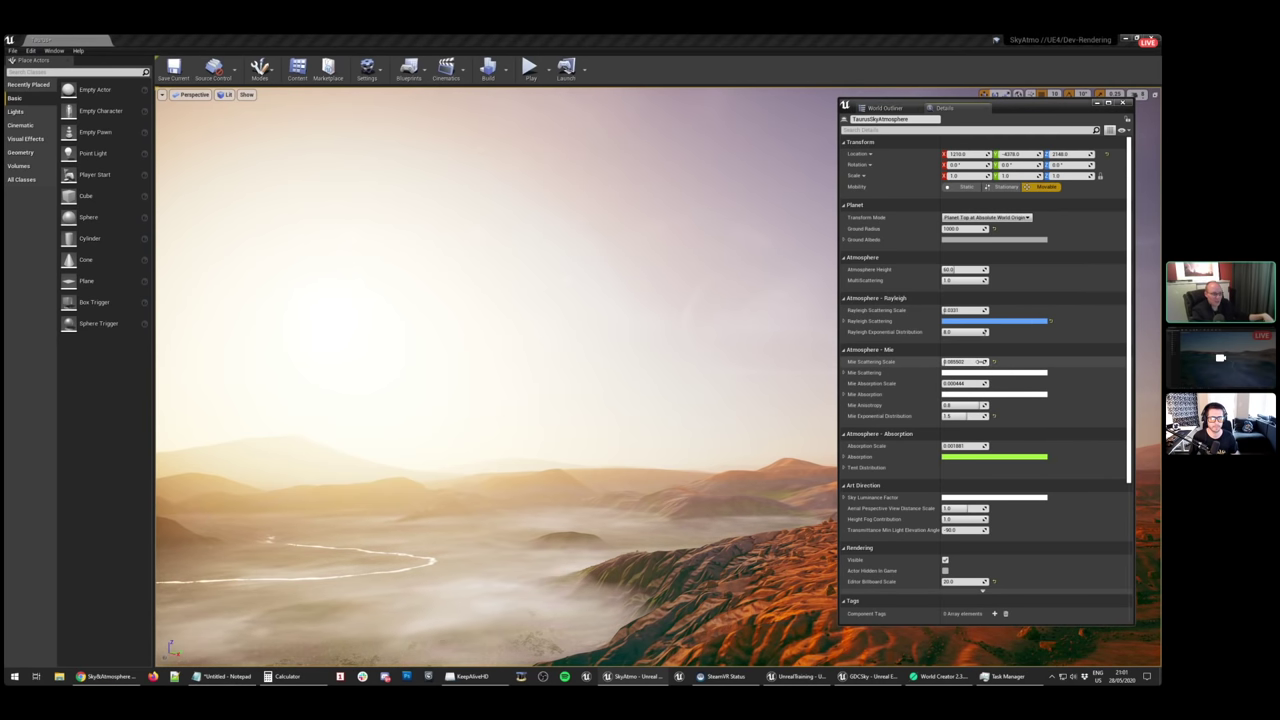
pyautogui.moveTo(979, 362); pyautogui.dragTo(942, 362)
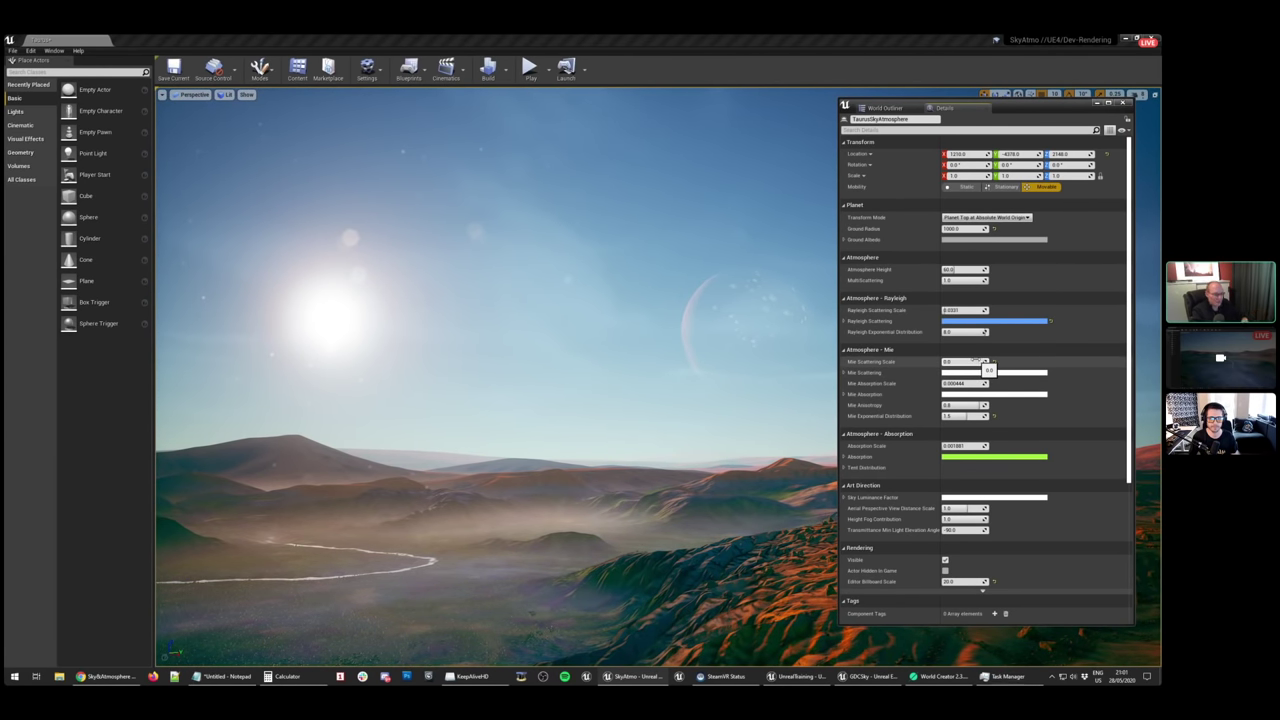
pyautogui.moveTo(969, 361); pyautogui.dragTo(980, 361)
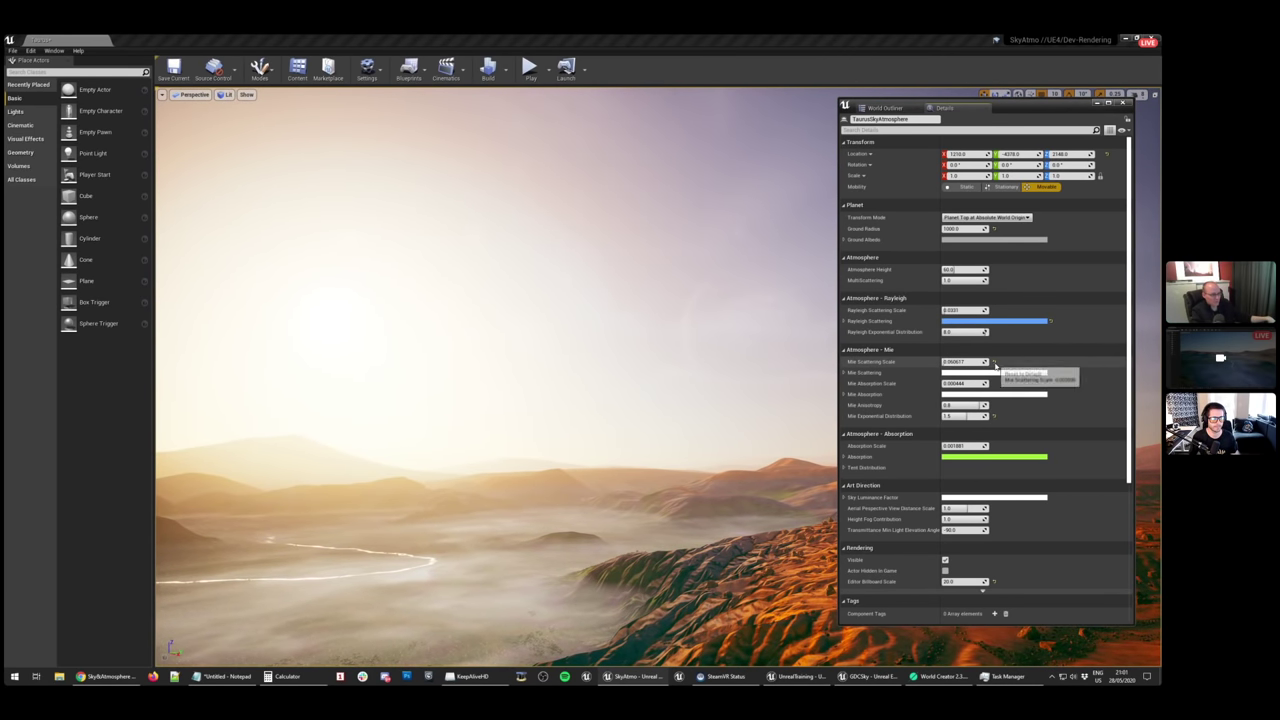
pyautogui.click(994, 362)
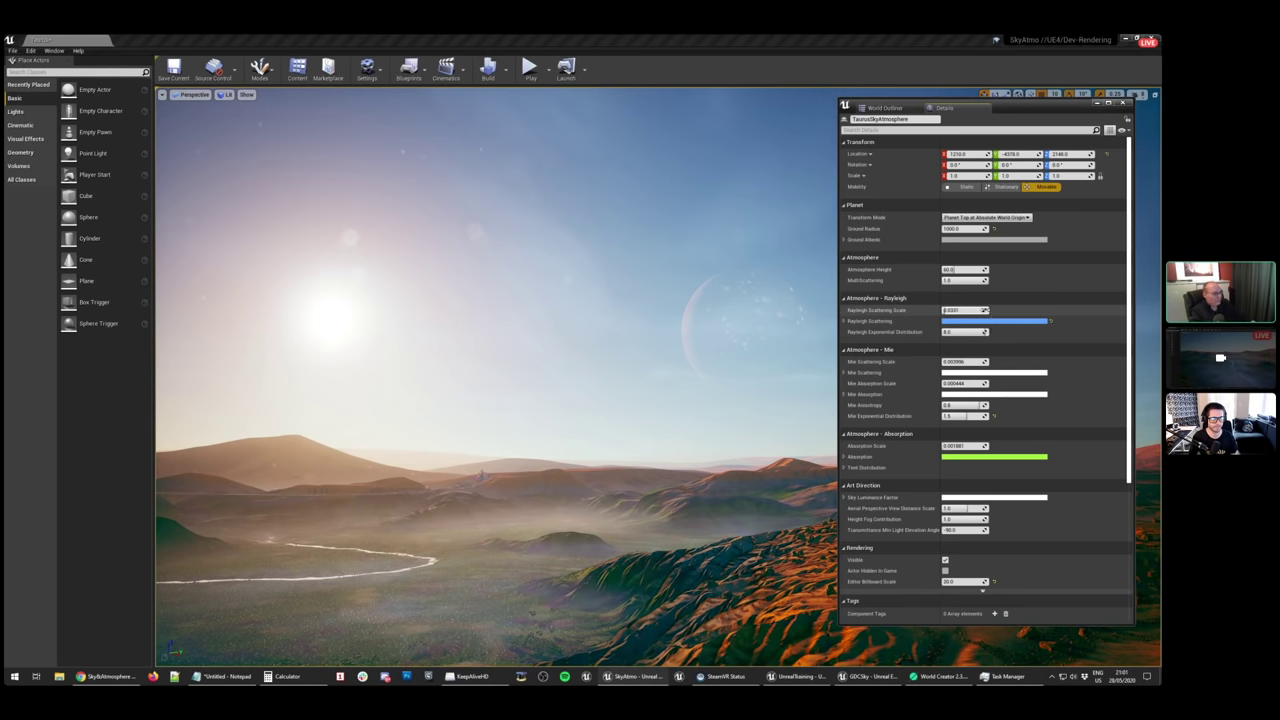
# Try the sky with Rayleigh and Mie Scattering Scale both at 0.0, and reset them to their defaults
pyautogui.moveTo(985, 310)
pyautogui.mouseDown()
pyautogui.moveTo(996, 310)
pyautogui.moveTo(960, 310)
pyautogui.moveTo(1016, 310)
pyautogui.moveTo(970, 310)
pyautogui.mouseUp()
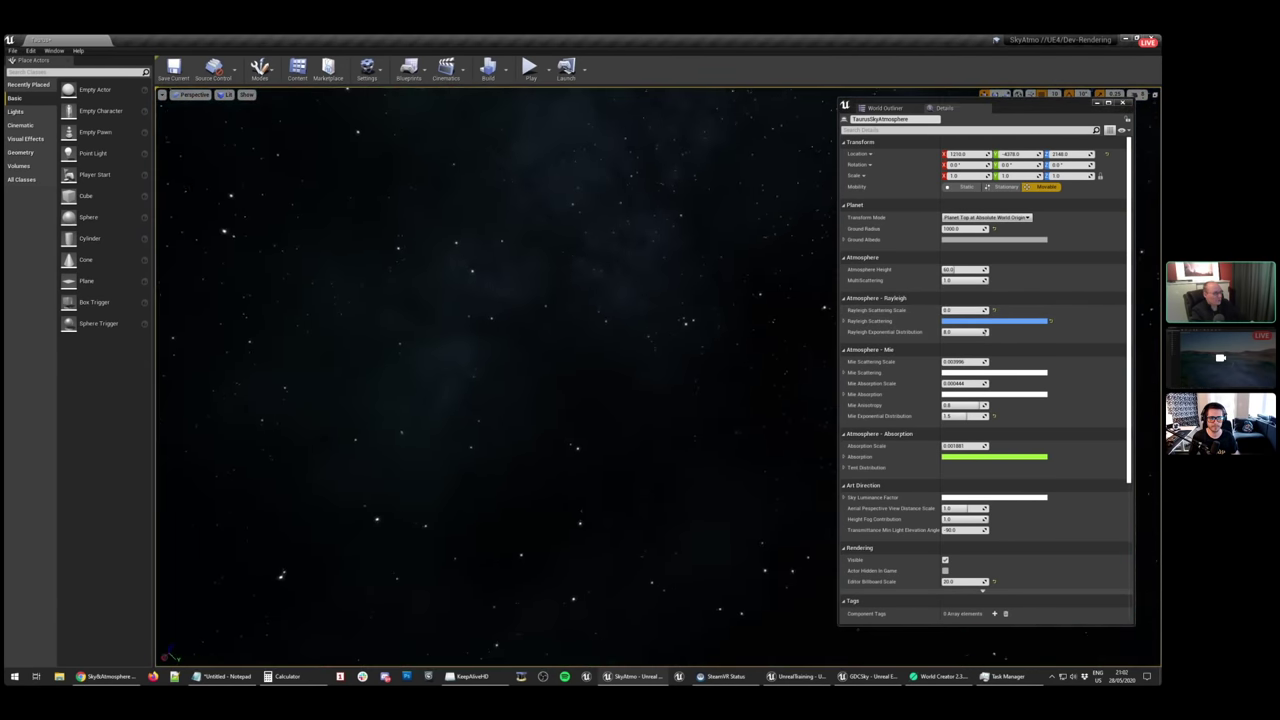
pyautogui.moveTo(496, 377); pyautogui.dragTo(470, 440, button='right')
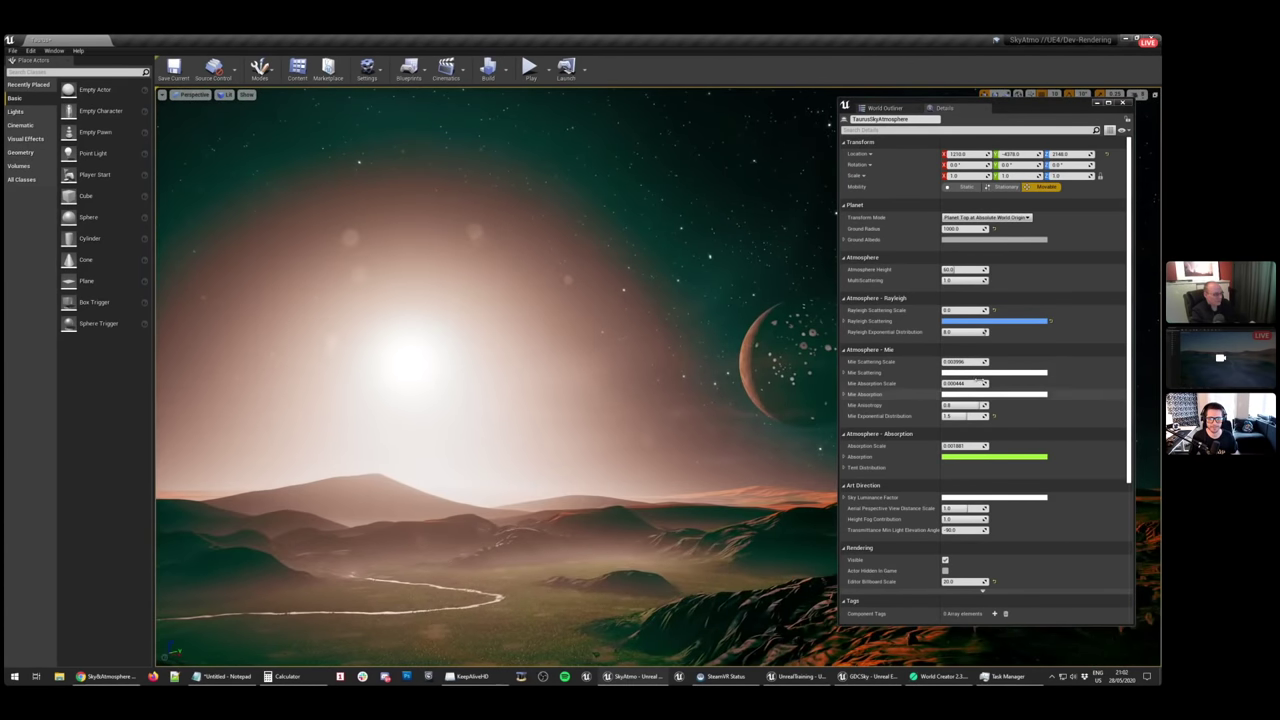
pyautogui.moveTo(981, 362); pyautogui.dragTo(942, 362)
pyautogui.moveTo(754, 457); pyautogui.dragTo(420, 465, button='right')
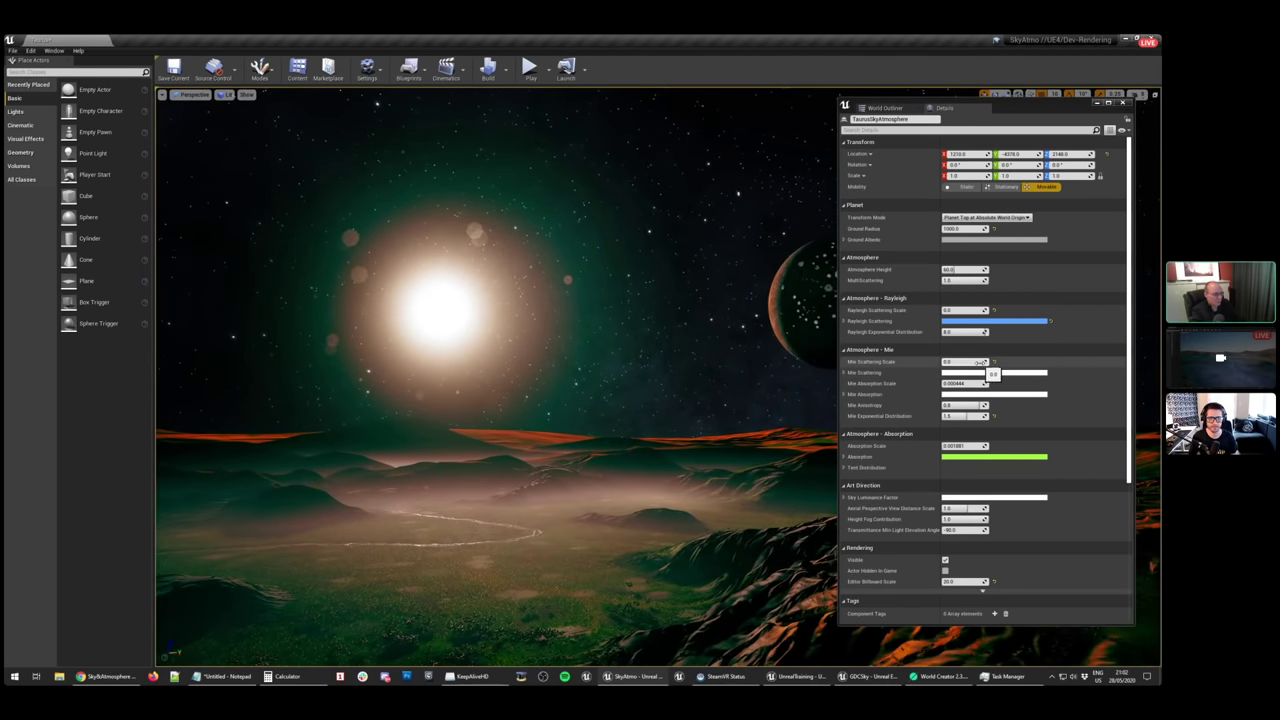
pyautogui.click(993, 361)
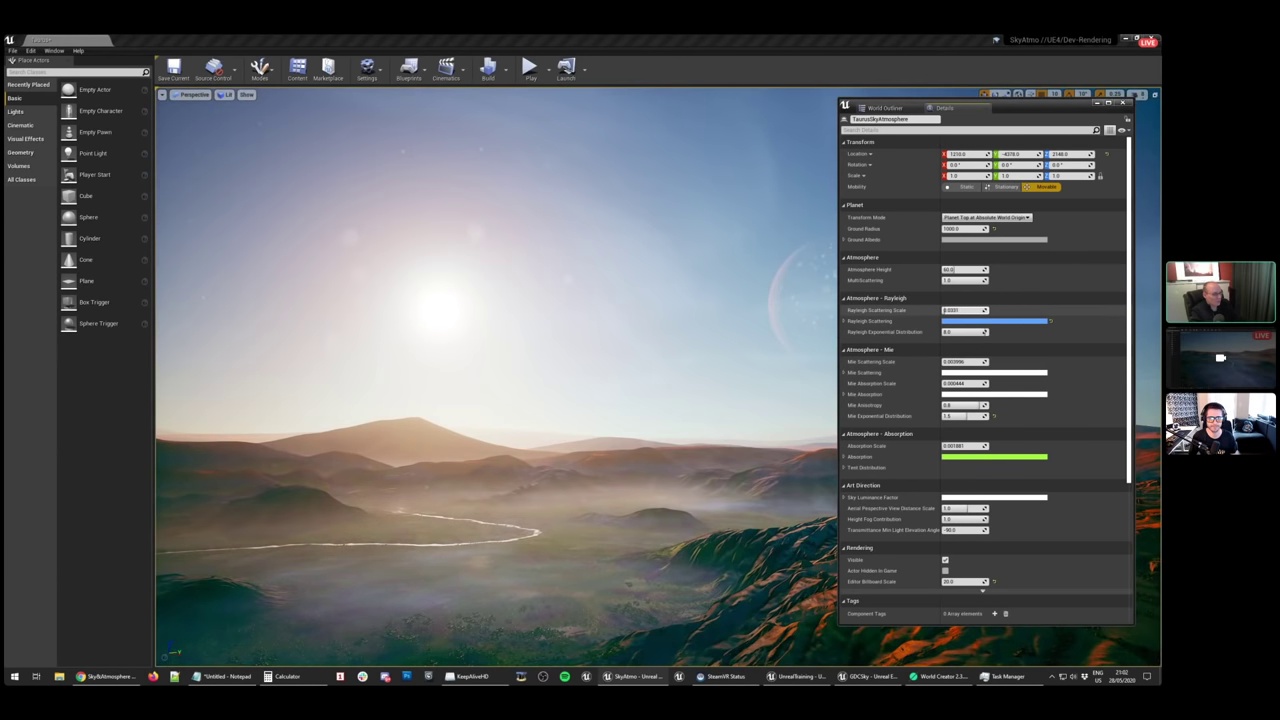
# Try a dense atmosphere by raising the Rayleigh Scattering Scale to about 0.13 and the Mie Scattering Scale to about 0.03
pyautogui.moveTo(945, 310); pyautogui.dragTo(971, 310)
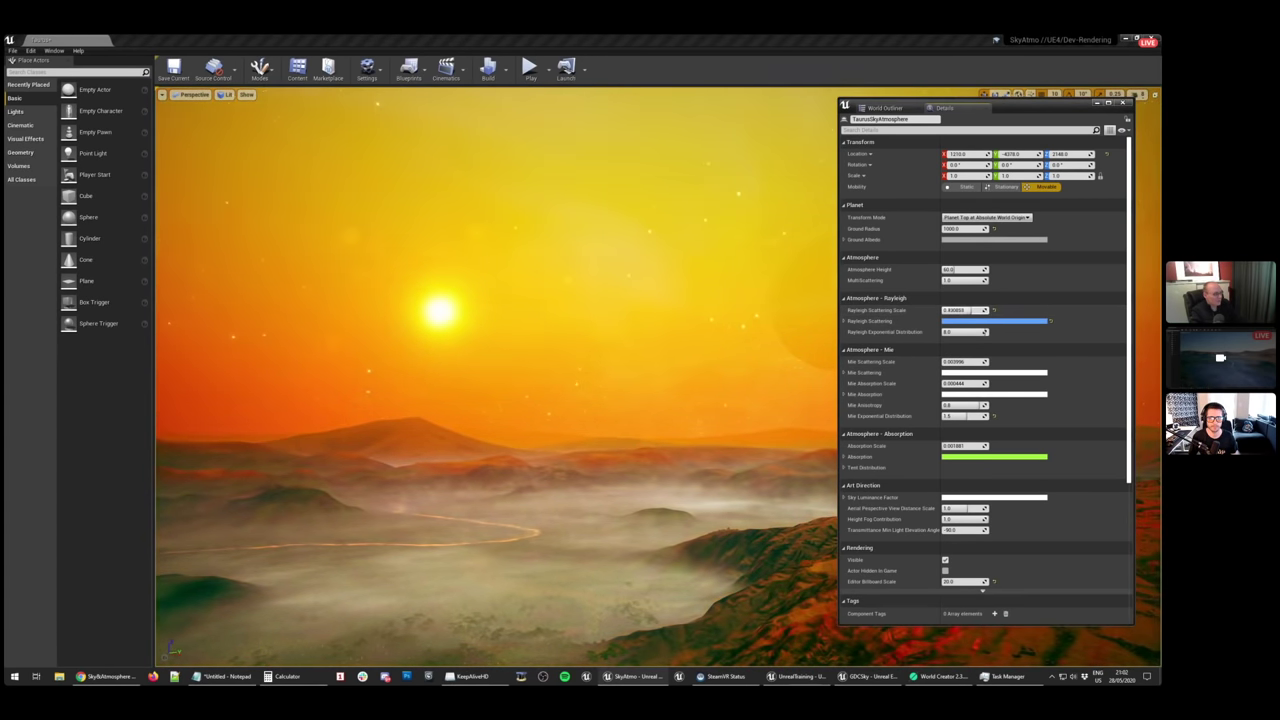
pyautogui.moveTo(592, 402); pyautogui.dragTo(665, 432, button='right')
pyautogui.moveTo(948, 362); pyautogui.dragTo(951, 362)
pyautogui.moveTo(972, 310); pyautogui.dragTo(952, 310)
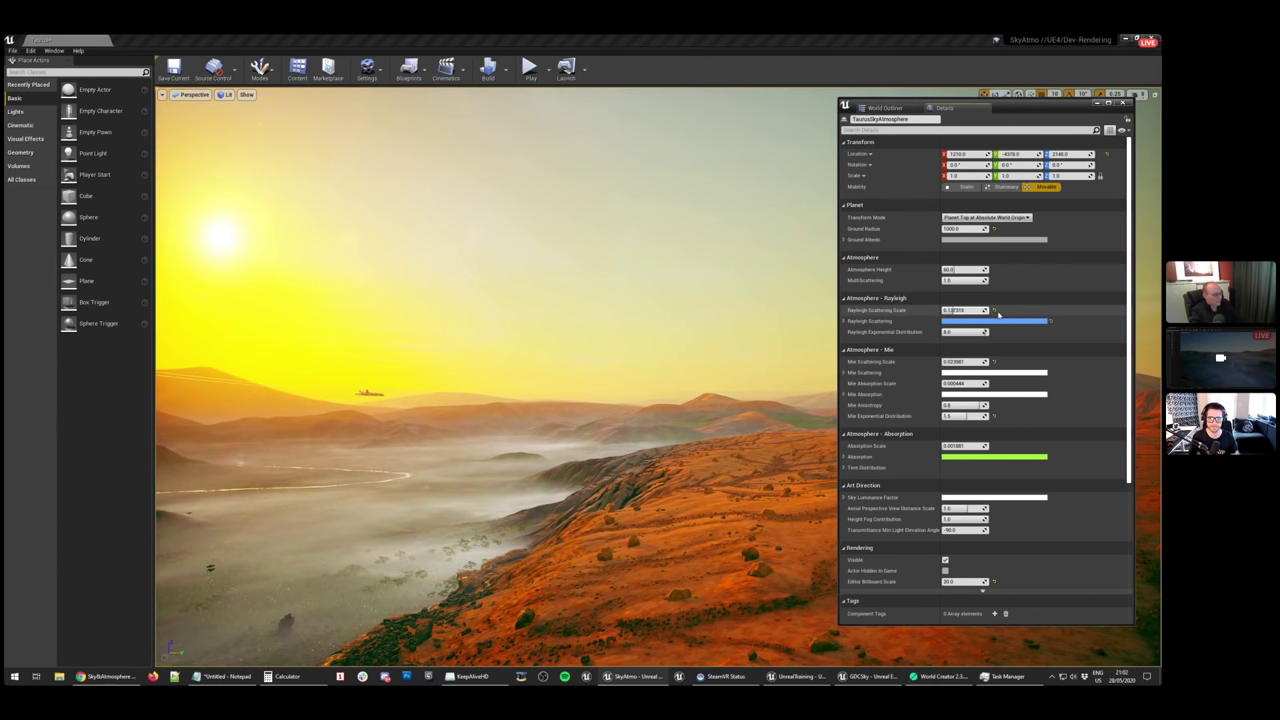
# Reset the Rayleigh Scattering Scale and Mie Scattering Scale to their defaults
pyautogui.click(994, 310)
pyautogui.click(994, 362)
pyautogui.moveTo(700, 380); pyautogui.dragTo(570, 365, button='right')
pyautogui.click(972, 310)
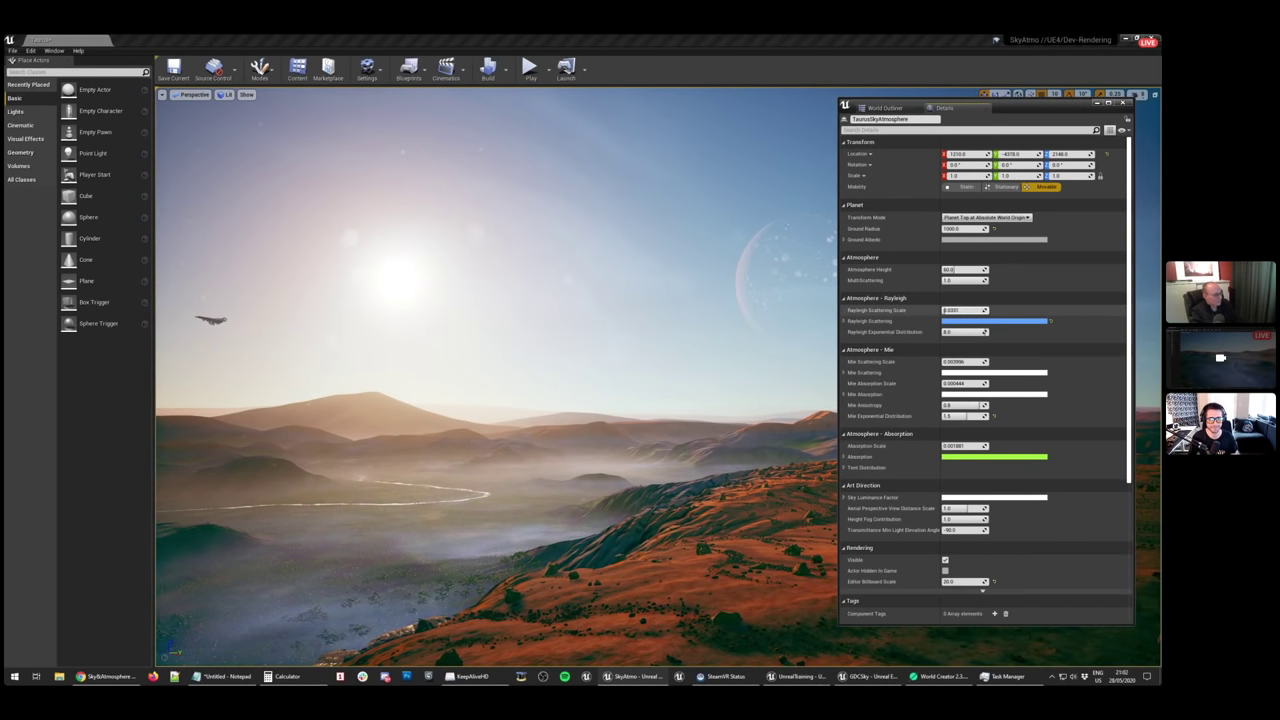
pyautogui.click(995, 311)
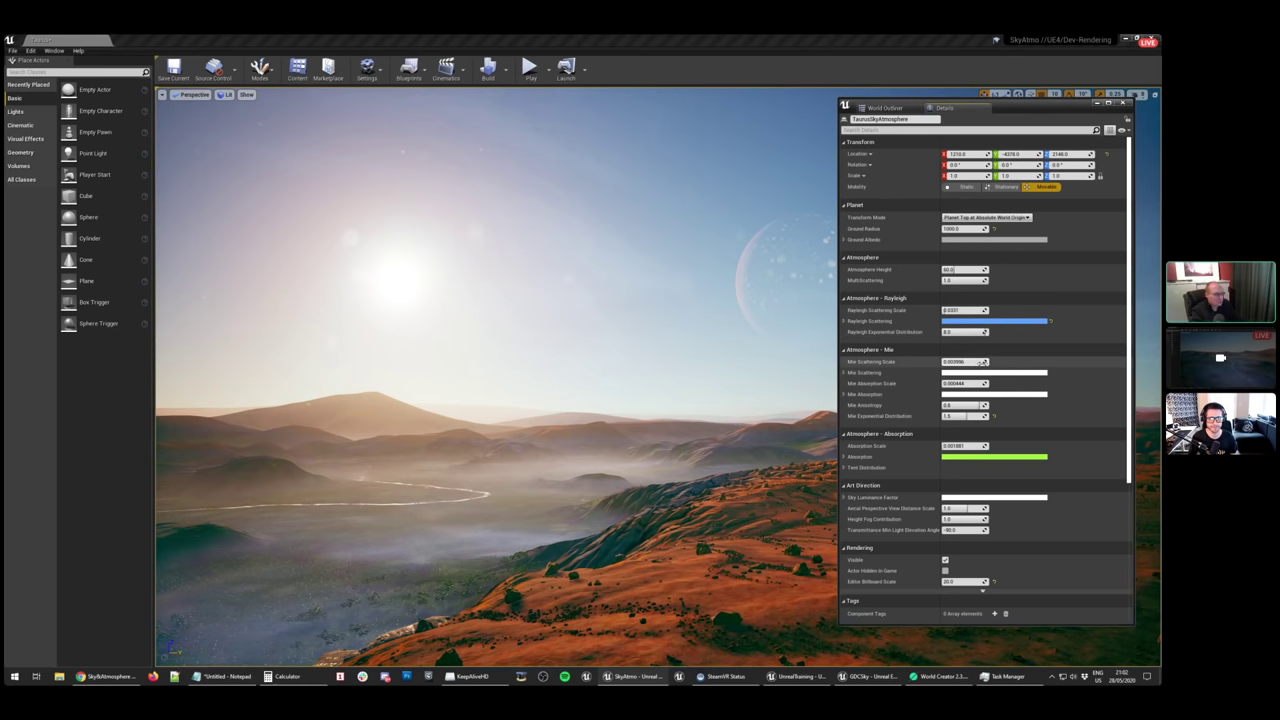
# Try a raised Mie Scattering Scale while viewing the sky around the moon, and reset it to its default
pyautogui.moveTo(983, 362); pyautogui.dragTo(995, 362)
pyautogui.moveTo(700, 365); pyautogui.dragTo(785, 275, button='right')
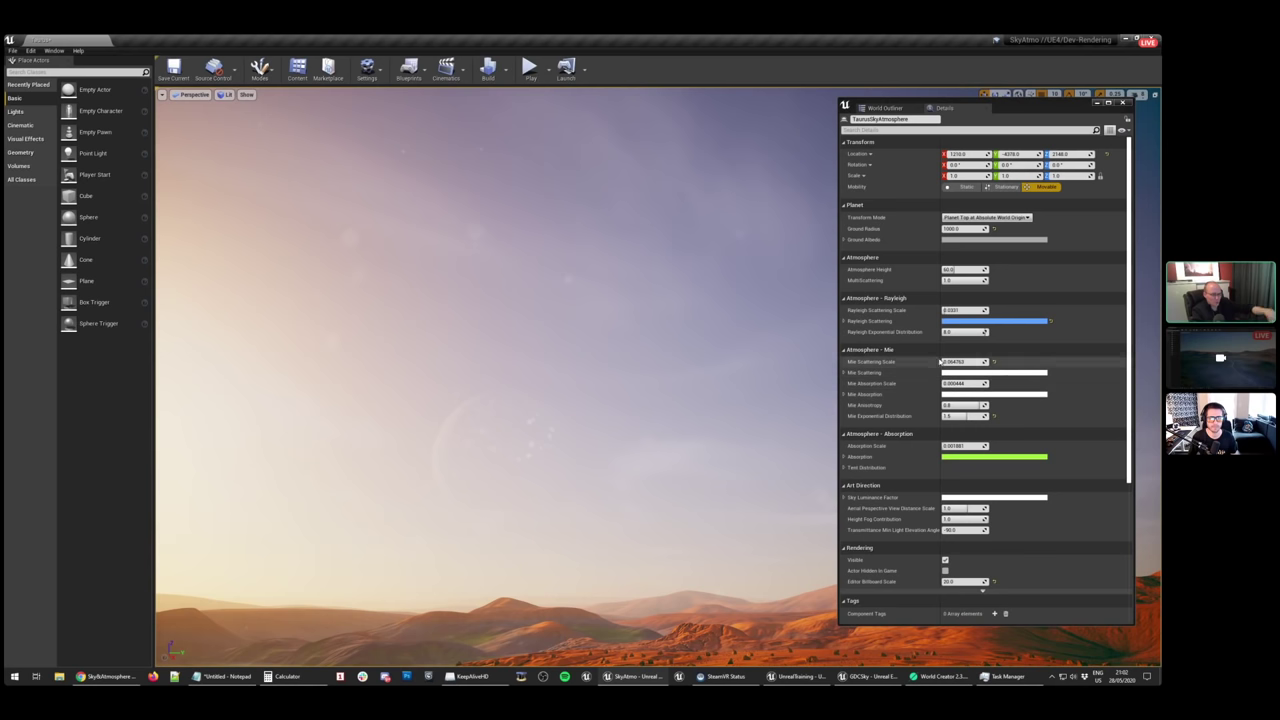
pyautogui.click(992, 362)
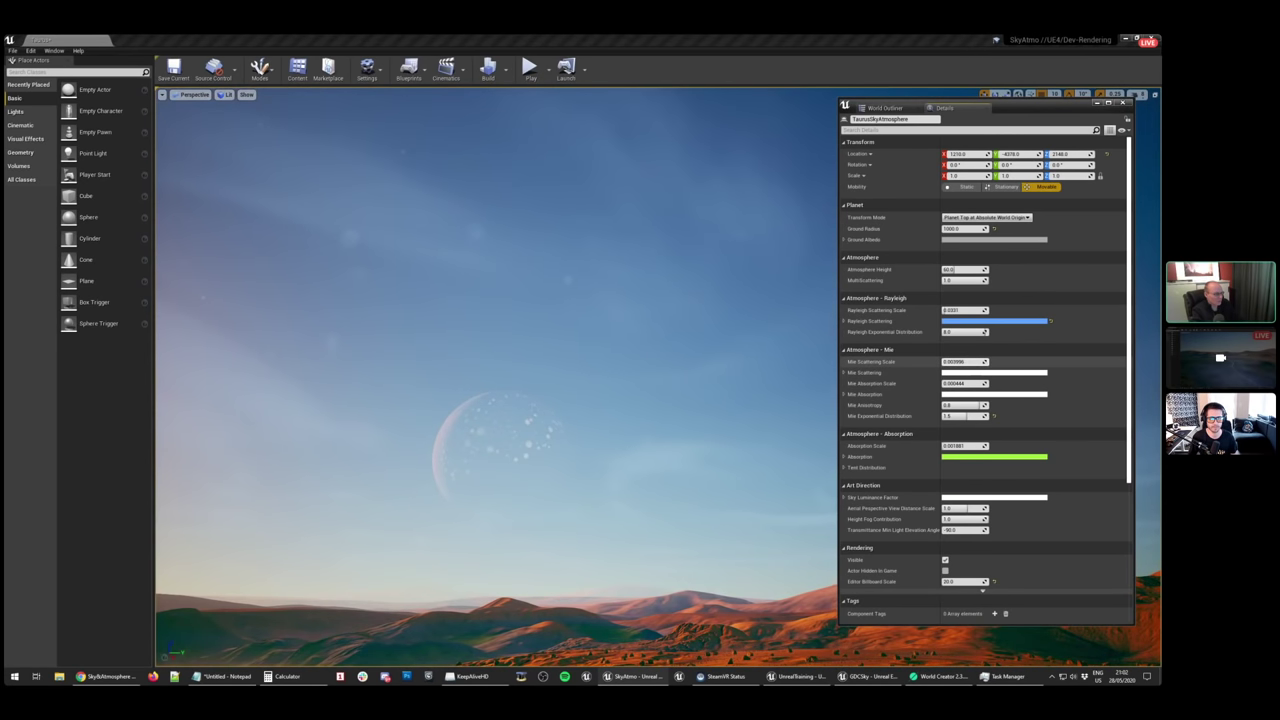
# Raise the Mie Scattering Scale to about 0.29 while viewing the sun and foggy valley
pyautogui.moveTo(966, 362); pyautogui.dragTo(1005, 362)
pyautogui.moveTo(614, 414); pyautogui.dragTo(414, 554, button='right')
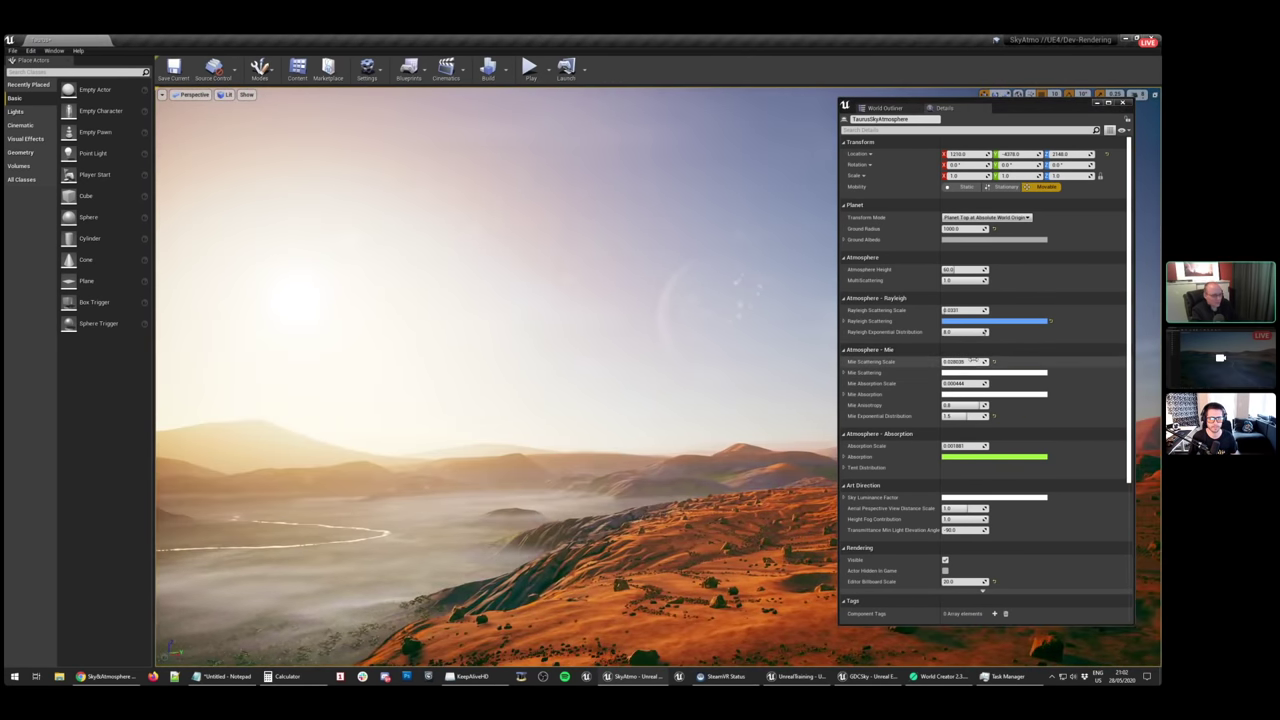
pyautogui.moveTo(972, 361); pyautogui.dragTo(981, 361)
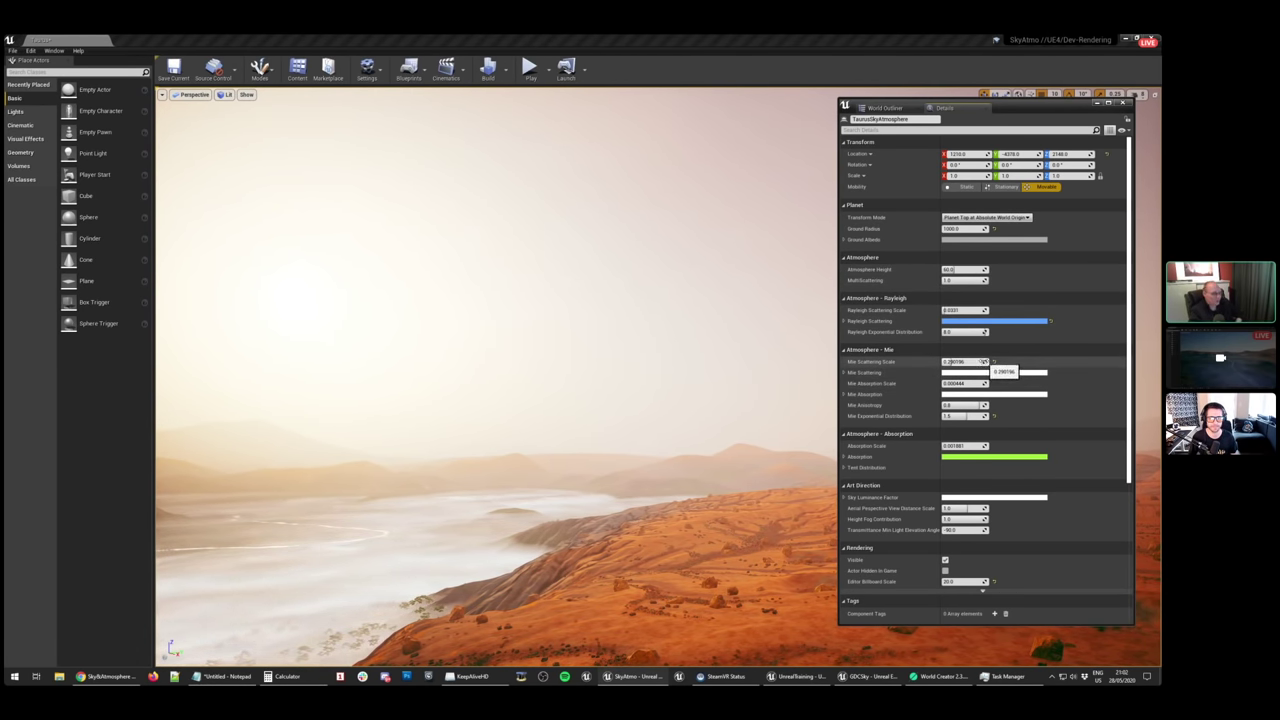
# Try a lower Mie Scattering Scale of about 0.077 with an orange Mie Scattering colour while viewing the sun over the valley
pyautogui.moveTo(951, 361); pyautogui.dragTo(944, 361)
pyautogui.click(980, 373)
pyautogui.moveTo(838, 436); pyautogui.dragTo(897, 460)
pyautogui.click(915, 589)
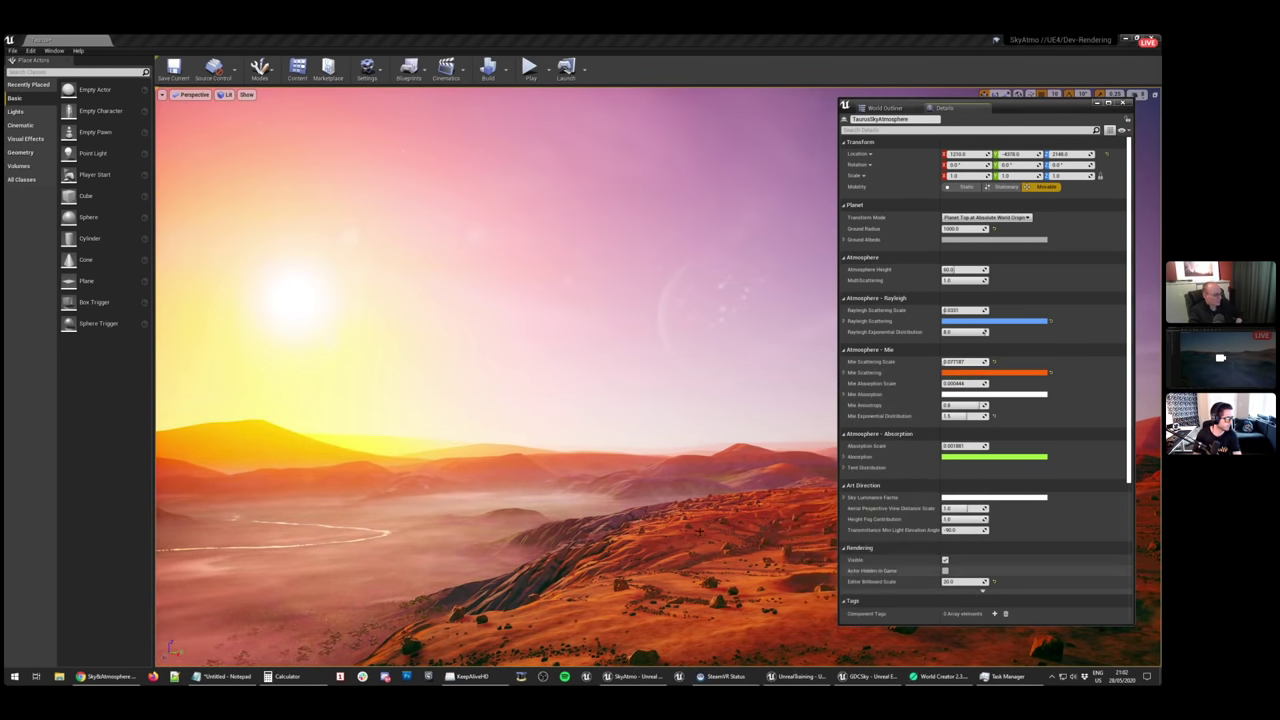
pyautogui.moveTo(700, 450); pyautogui.dragTo(540, 404, button='right')
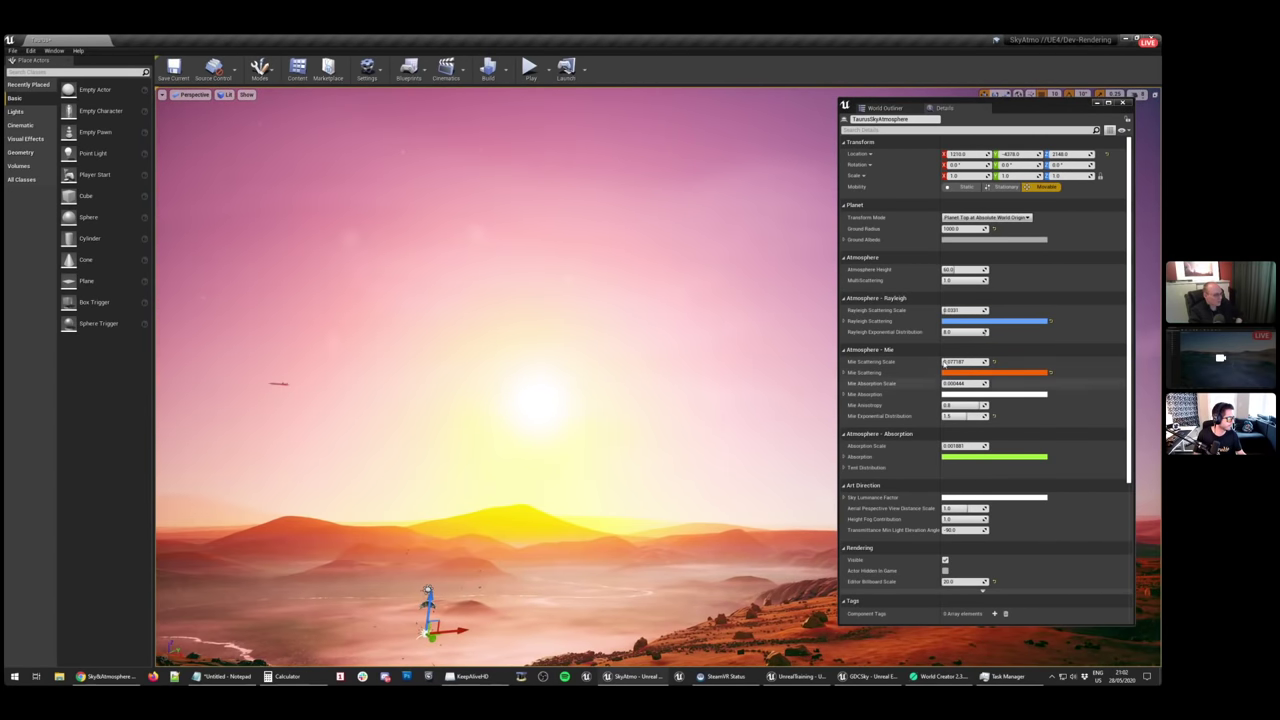
# Try a cyan Rayleigh Scattering colour while looking across the landscape, and undo the change
pyautogui.click(979, 322)
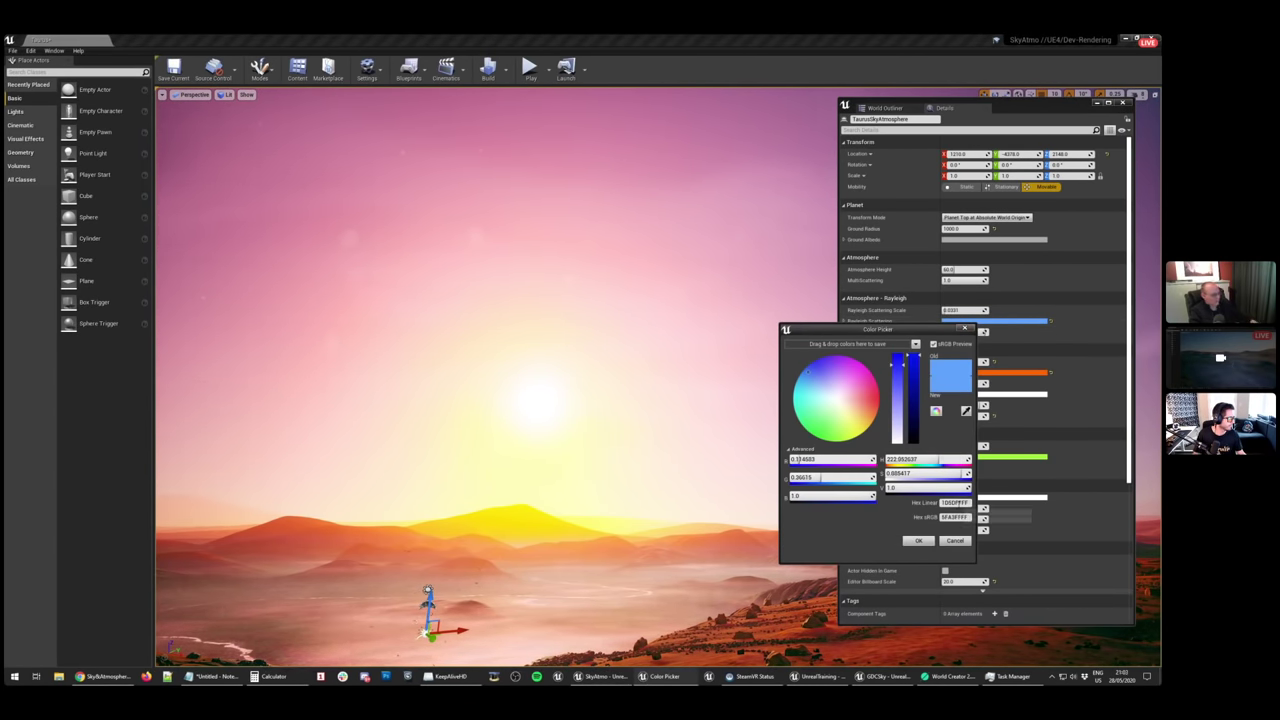
pyautogui.moveTo(858, 427); pyautogui.dragTo(796, 401)
pyautogui.moveTo(651, 419); pyautogui.dragTo(931, 474, button='right')
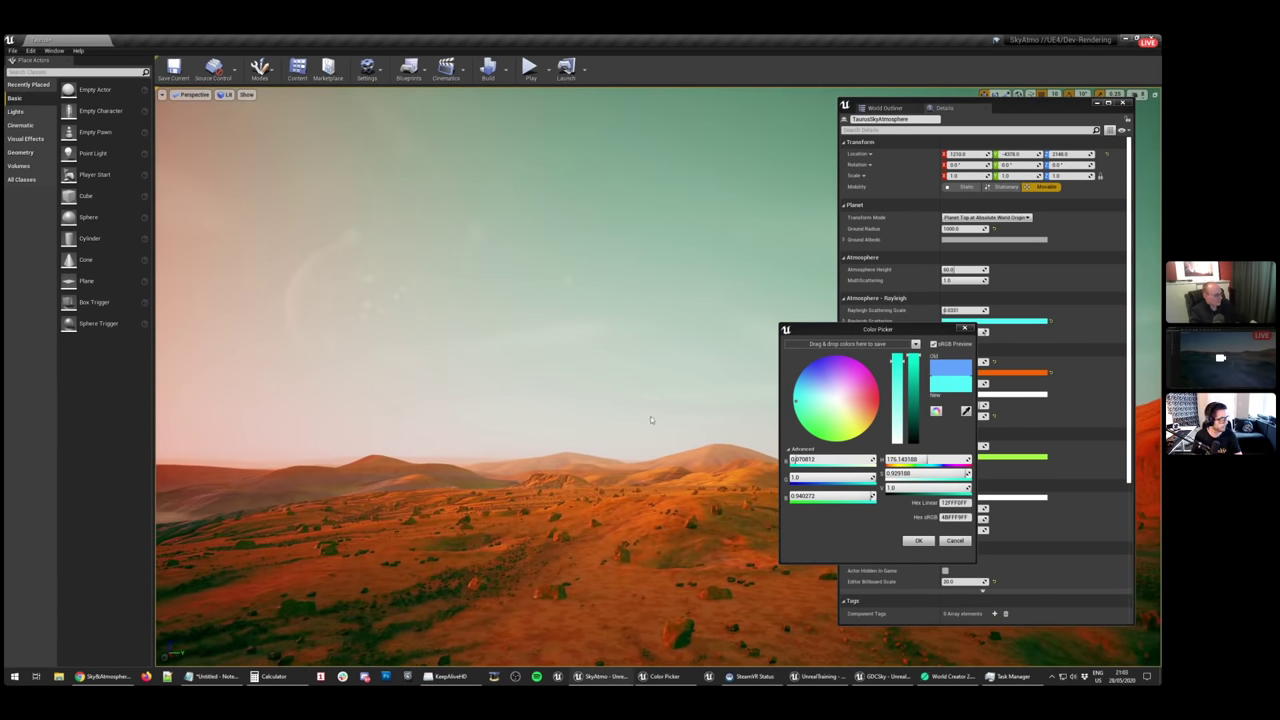
pyautogui.click(918, 541)
pyautogui.moveTo(655, 390); pyautogui.dragTo(775, 390, button='right')
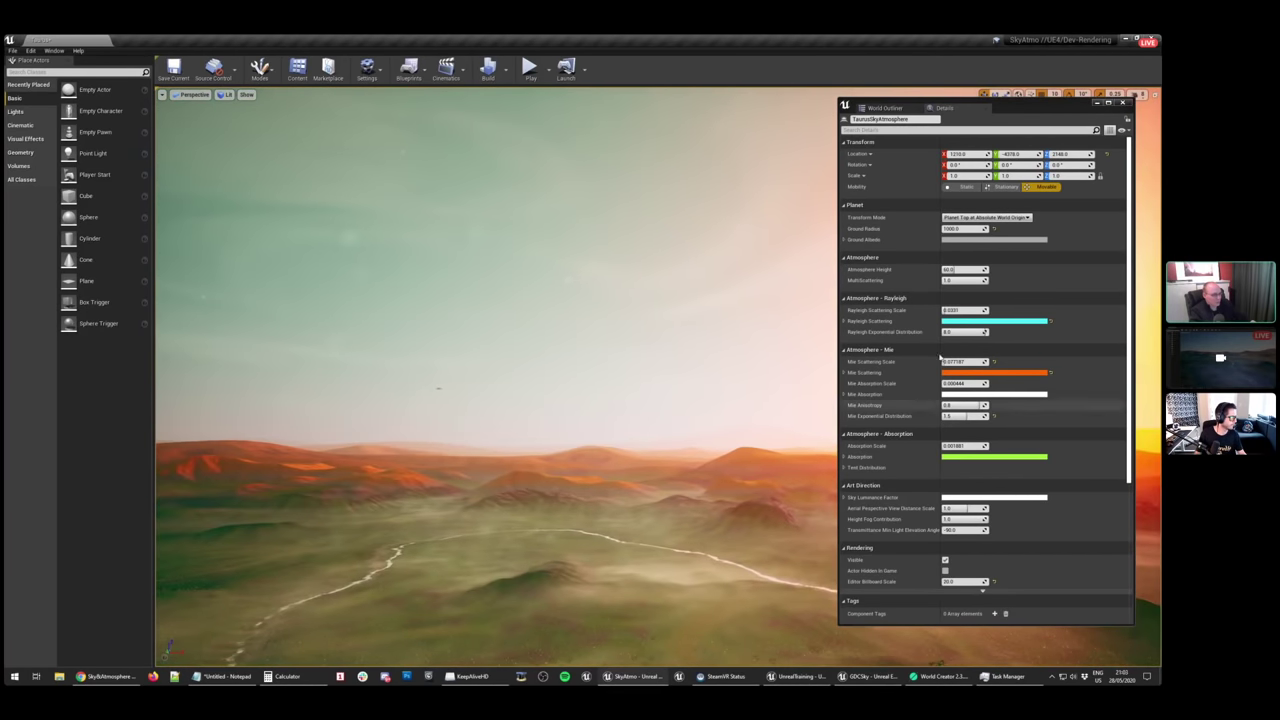
pyautogui.hotkey('ctrl', 'z')
# Set the Rayleigh Scattering colour to the linear hex value 1D5DFFFF
pyautogui.click(1047, 321)
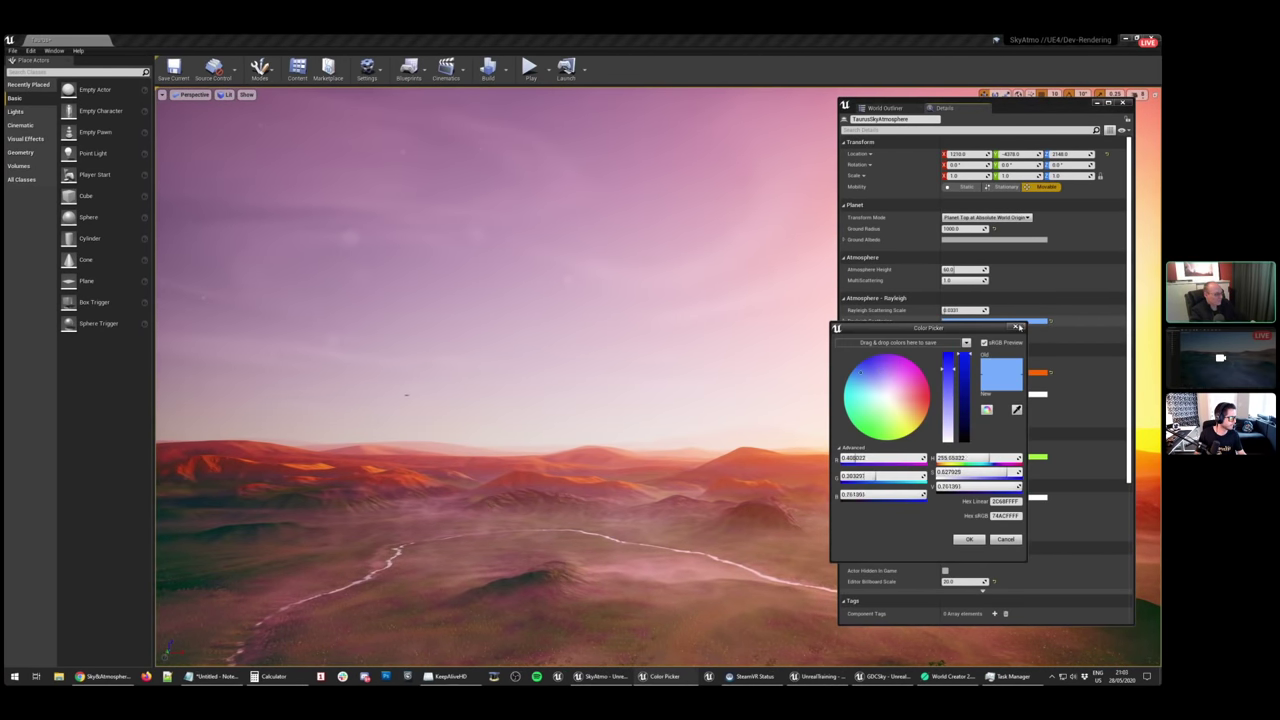
pyautogui.click(1006, 501)
pyautogui.write('1D5DFFFF')
pyautogui.press('Return')
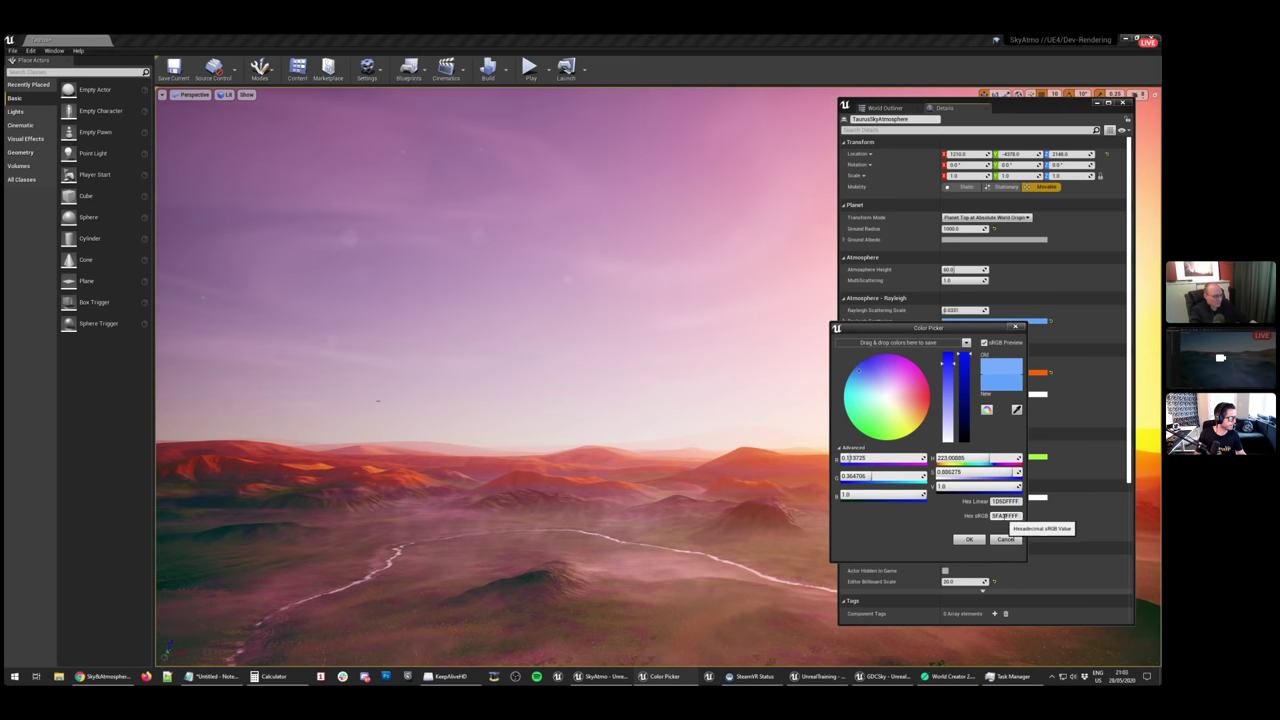
pyautogui.click(979, 539)
# Reset the Mie Scattering colour and the Mie Scattering Scale to their defaults
pyautogui.click(1051, 373)
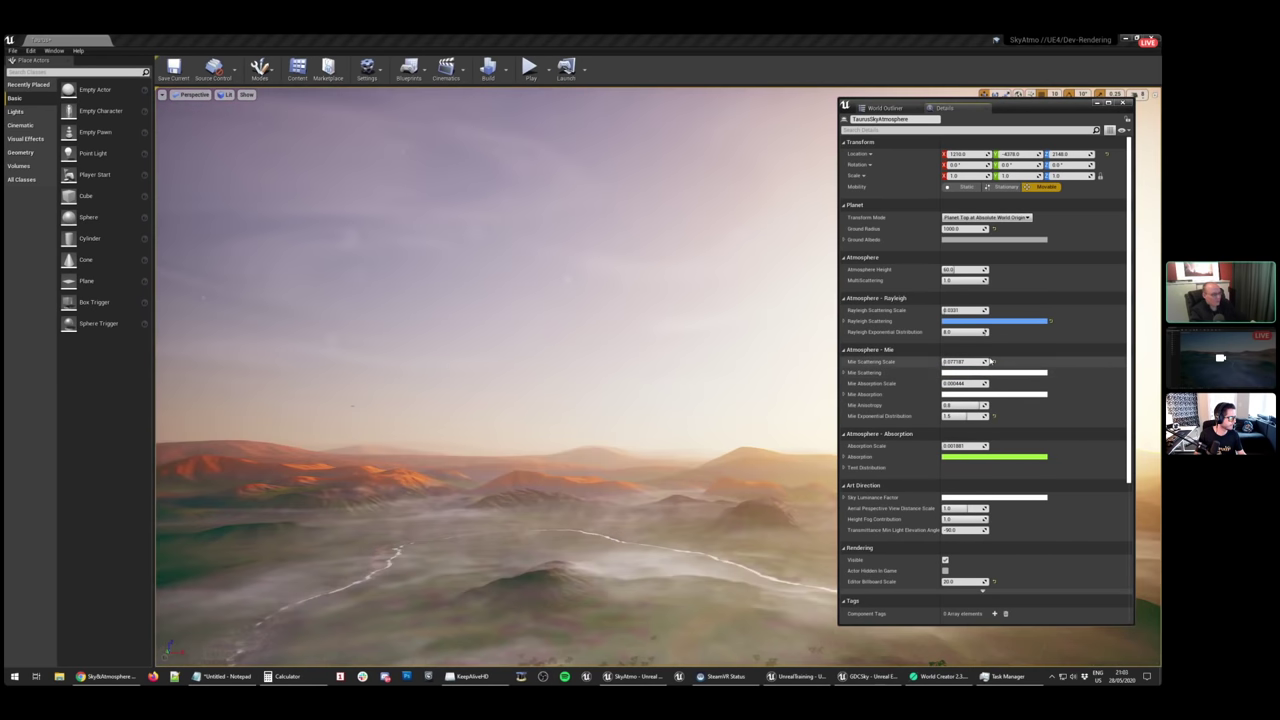
pyautogui.click(993, 361)
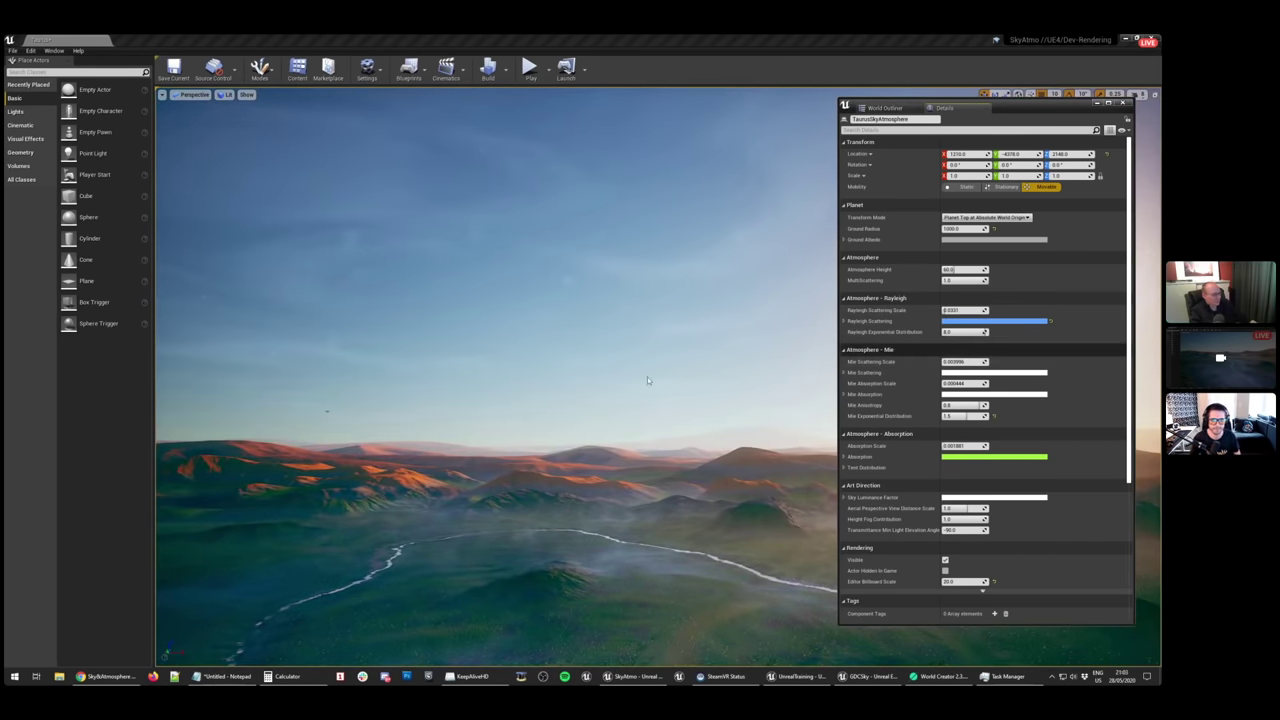
pyautogui.moveTo(651, 380); pyautogui.dragTo(620, 340, button='right')
pyautogui.moveTo(585, 396)
pyautogui.mouseDown(button='right')
pyautogui.moveTo(800, 400)
pyautogui.moveTo(585, 396)
pyautogui.mouseUp(button='right')
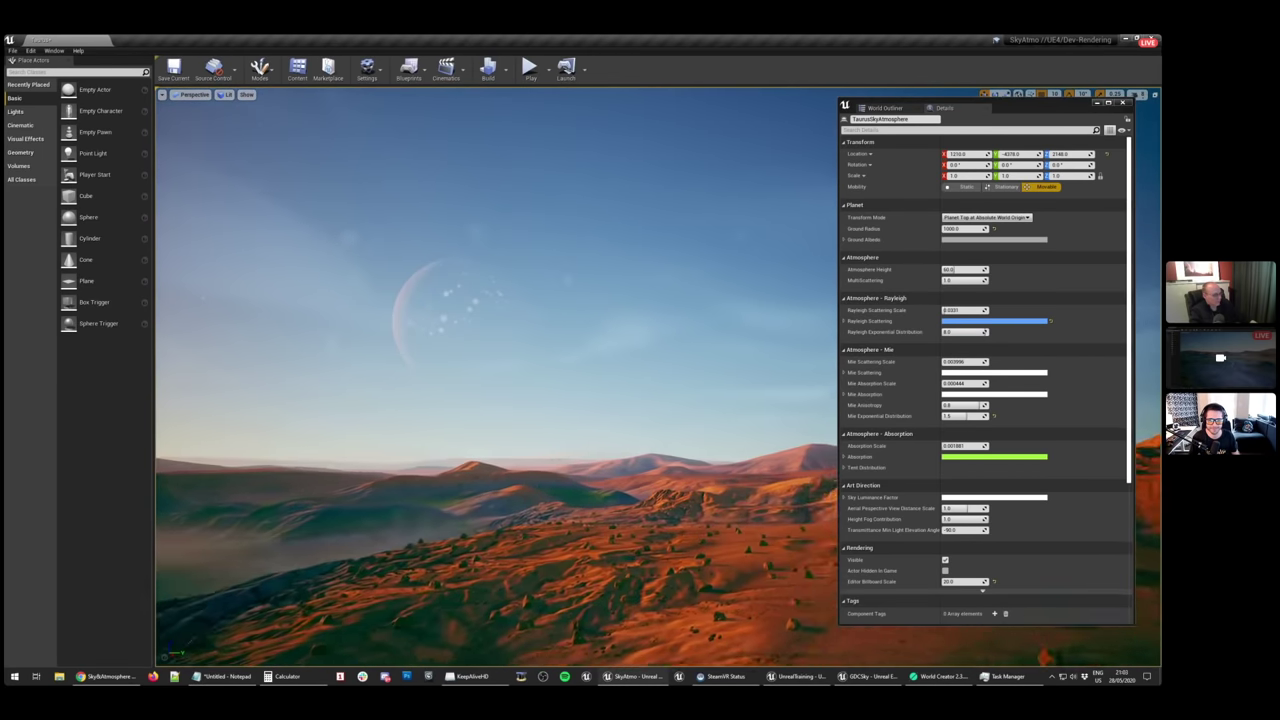
# Switch to the presentation's Blueprint slide to check the Moon topic, and return to Unreal Editor
pyautogui.click(128, 678)
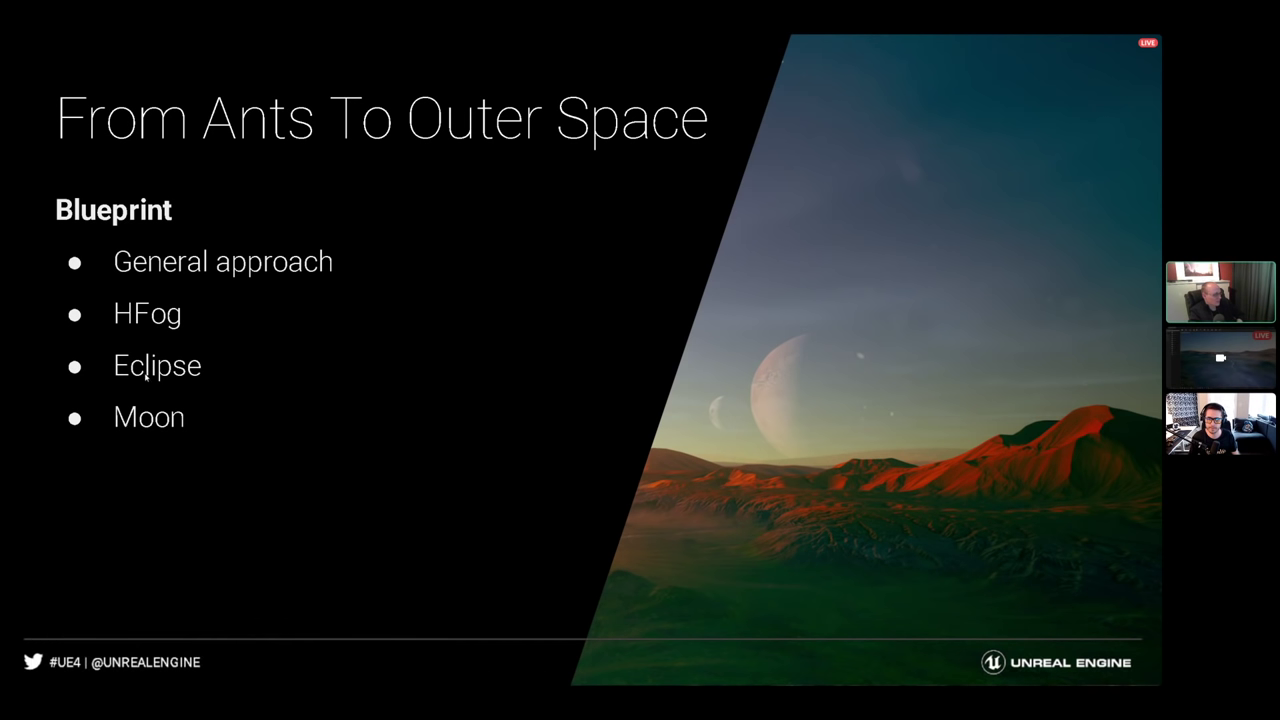
pyautogui.hotkey('alt', 'Tab')
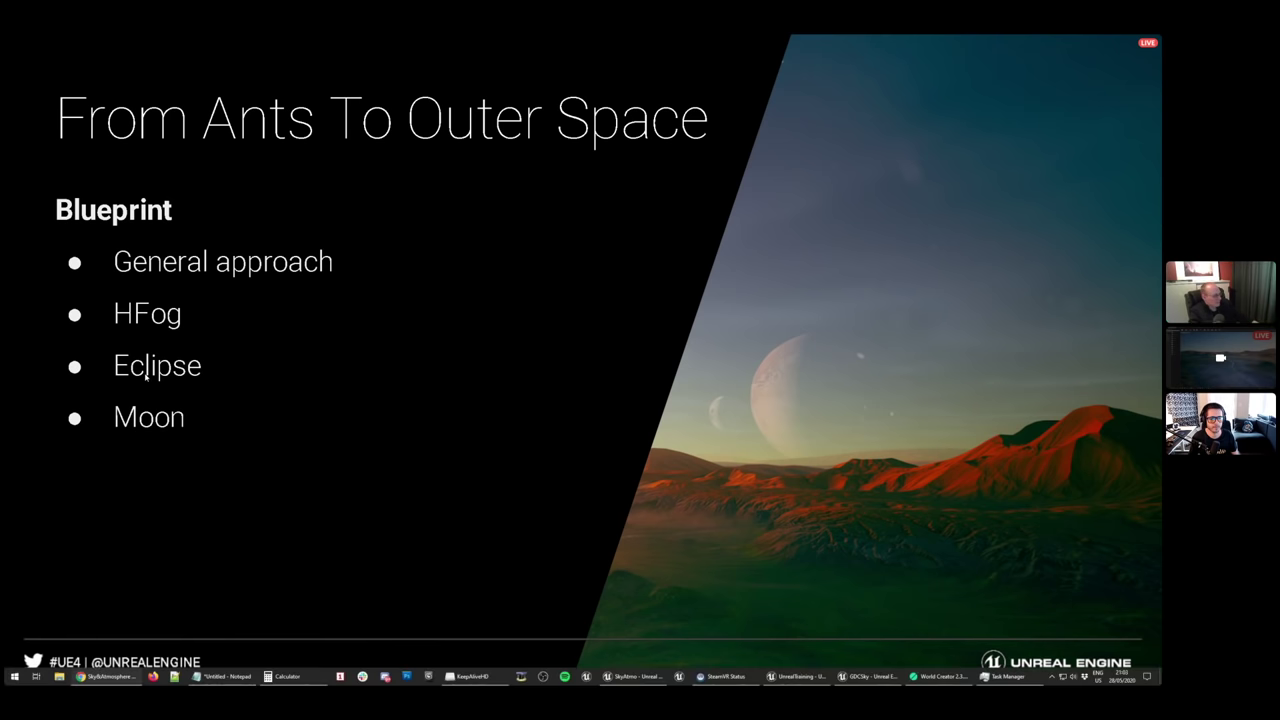
pyautogui.click(467, 210)
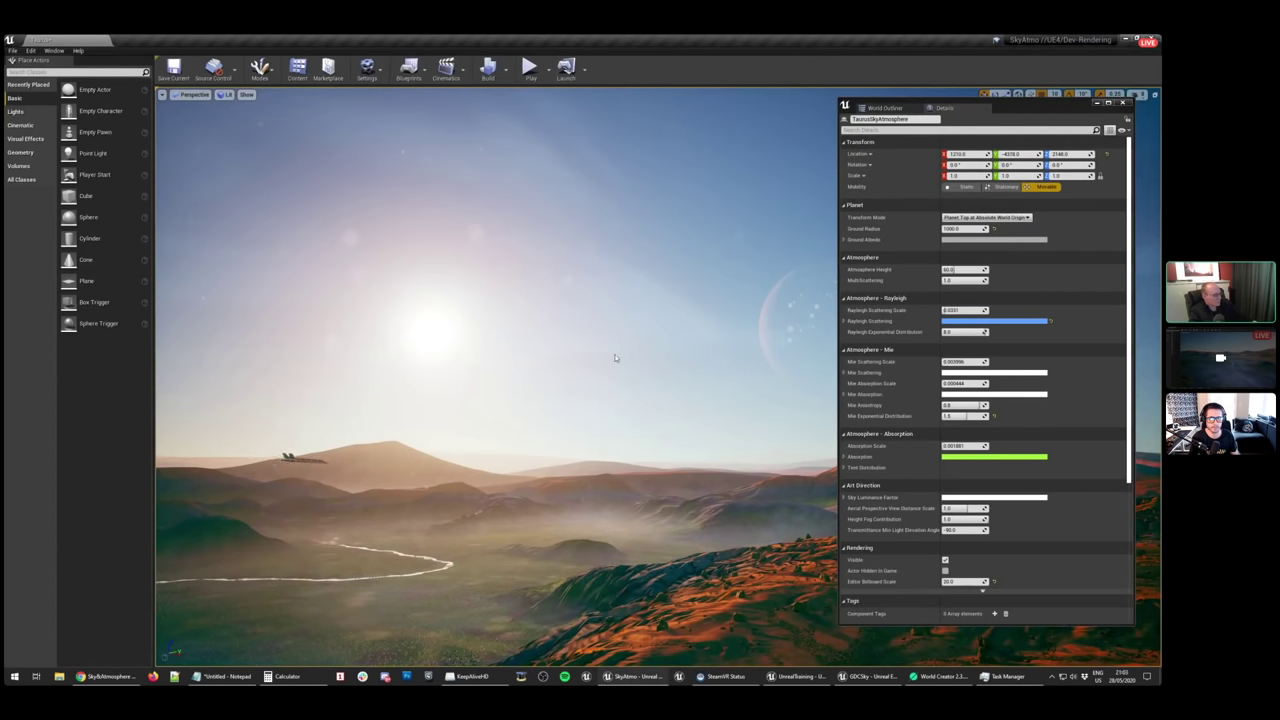
# Hide the sky atmosphere's details window and fly from the valley up into space towards the moon
pyautogui.click(1097, 103)
pyautogui.click(800, 310)
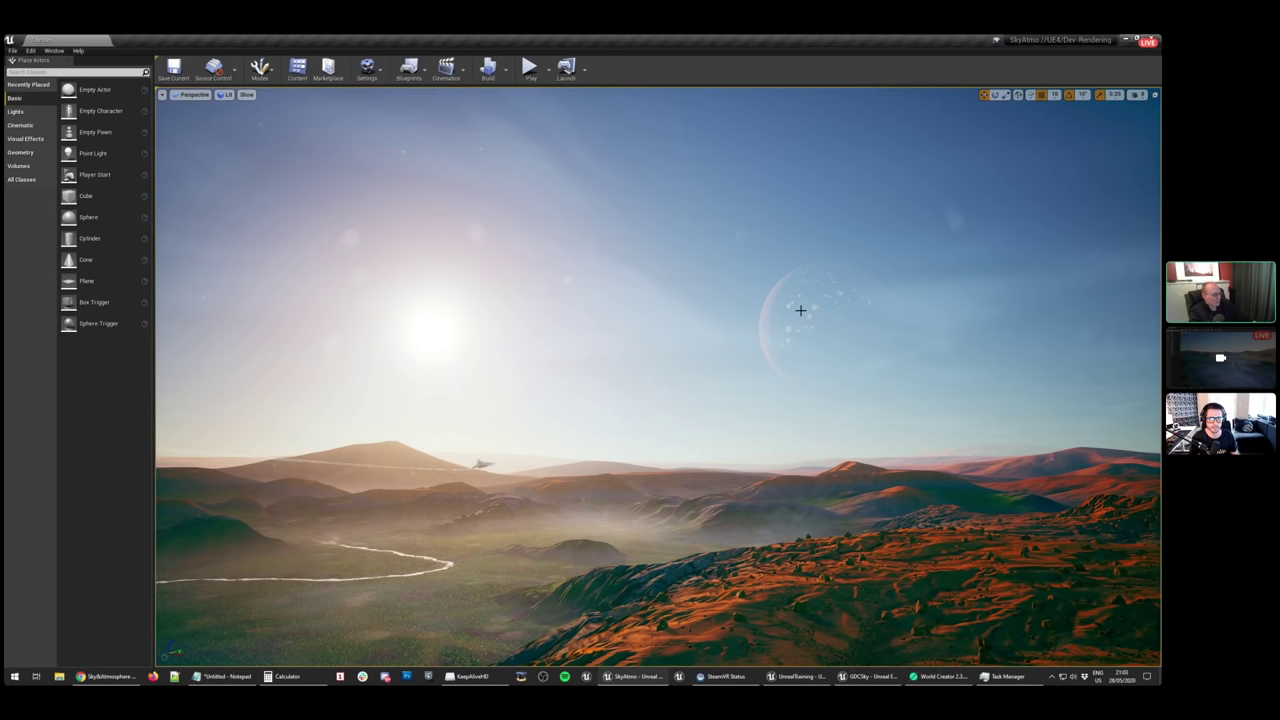
pyautogui.moveTo(786, 320); pyautogui.dragTo(457, 440, button='right')
pyautogui.press('e')
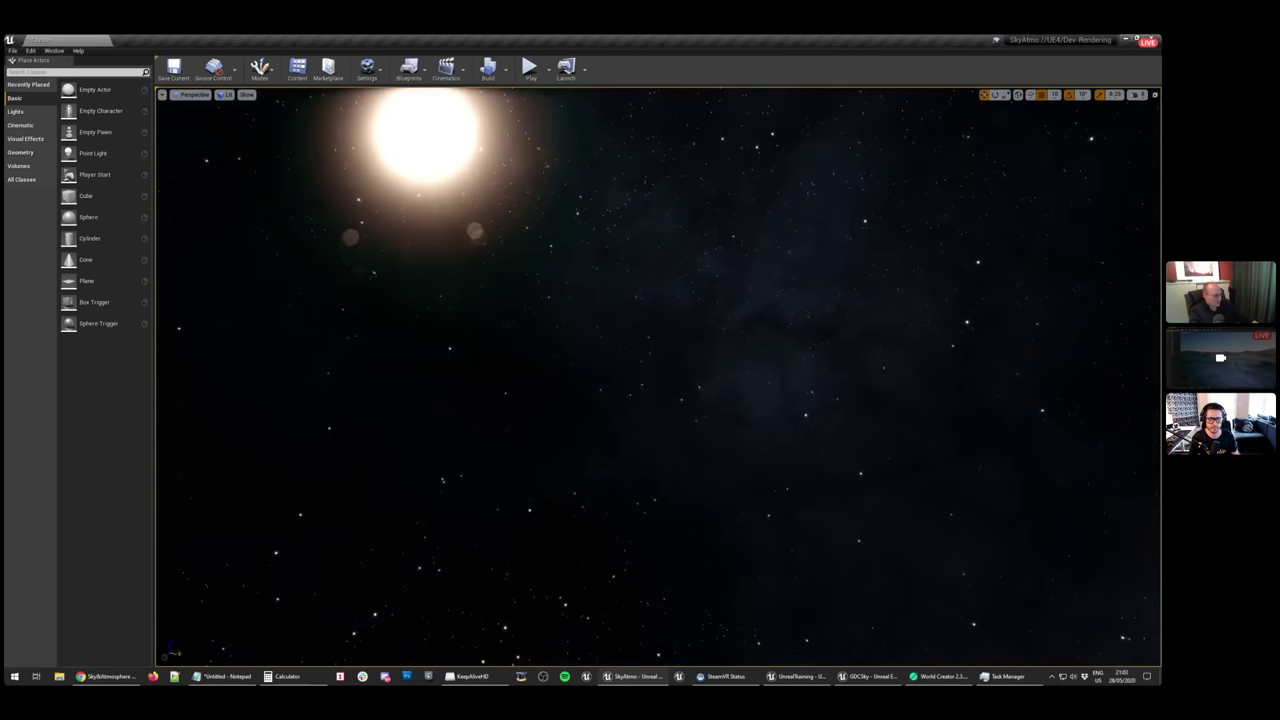
pyautogui.press('w')
pyautogui.press('a')
pyautogui.press('s')
# Open the moon actor's BP_Moon blueprint for editing and maximize its editor window
pyautogui.moveTo(676, 326); pyautogui.dragTo(676, 326, button='right')
pyautogui.rightClick(676, 326)
pyautogui.click(697, 345)
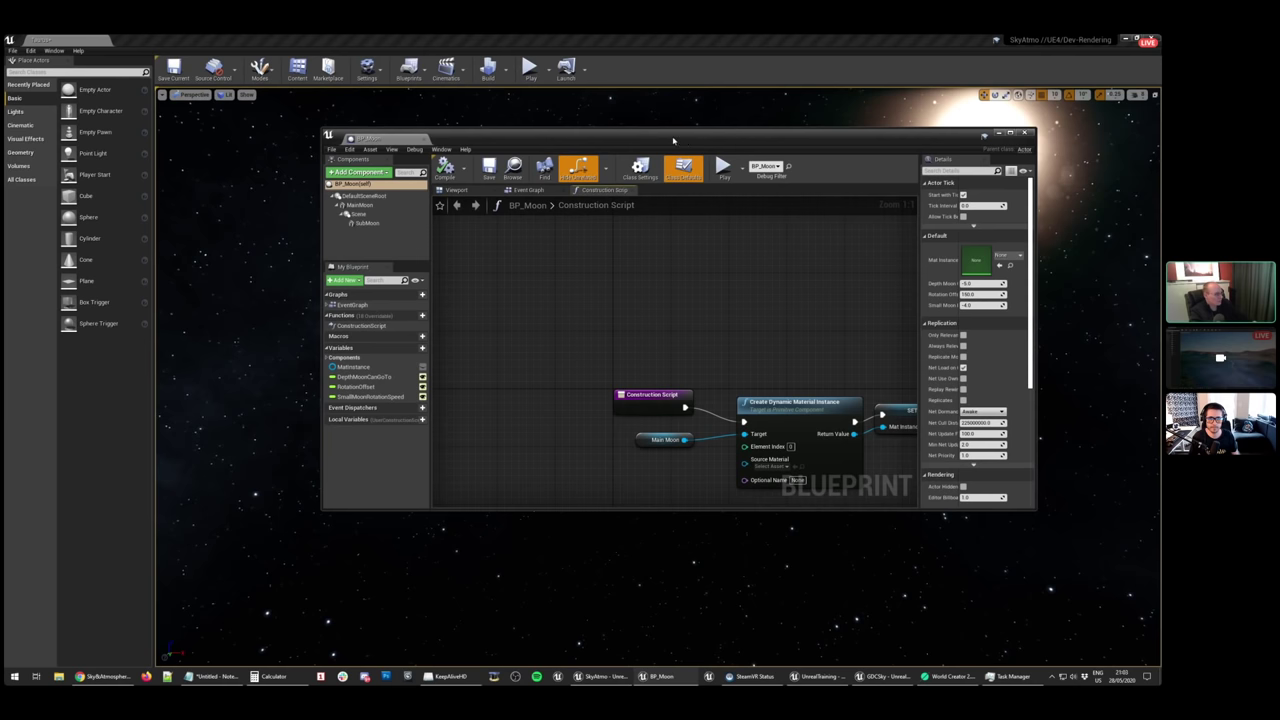
pyautogui.doubleClick(629, 139)
# Examine both moon meshes in BP_Moon's viewport and inspect the MainMoon, Scene and SubMoon components
pyautogui.click(205, 91)
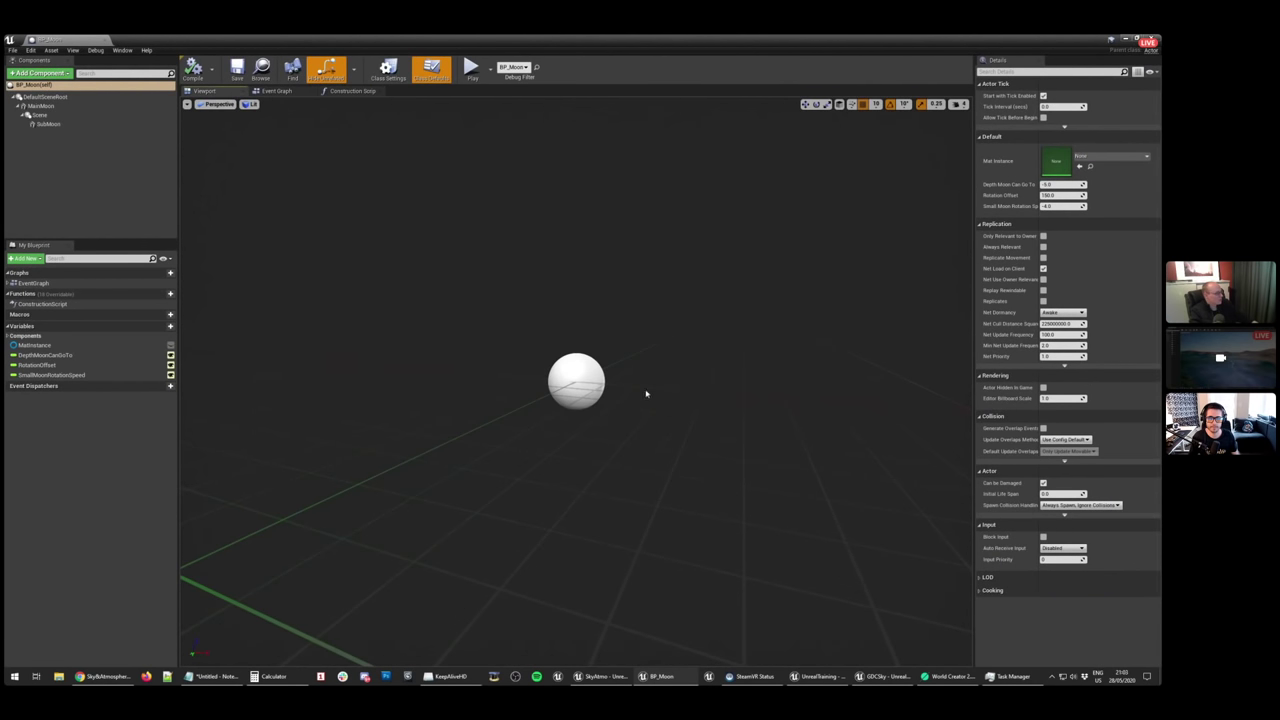
pyautogui.click(712, 500)
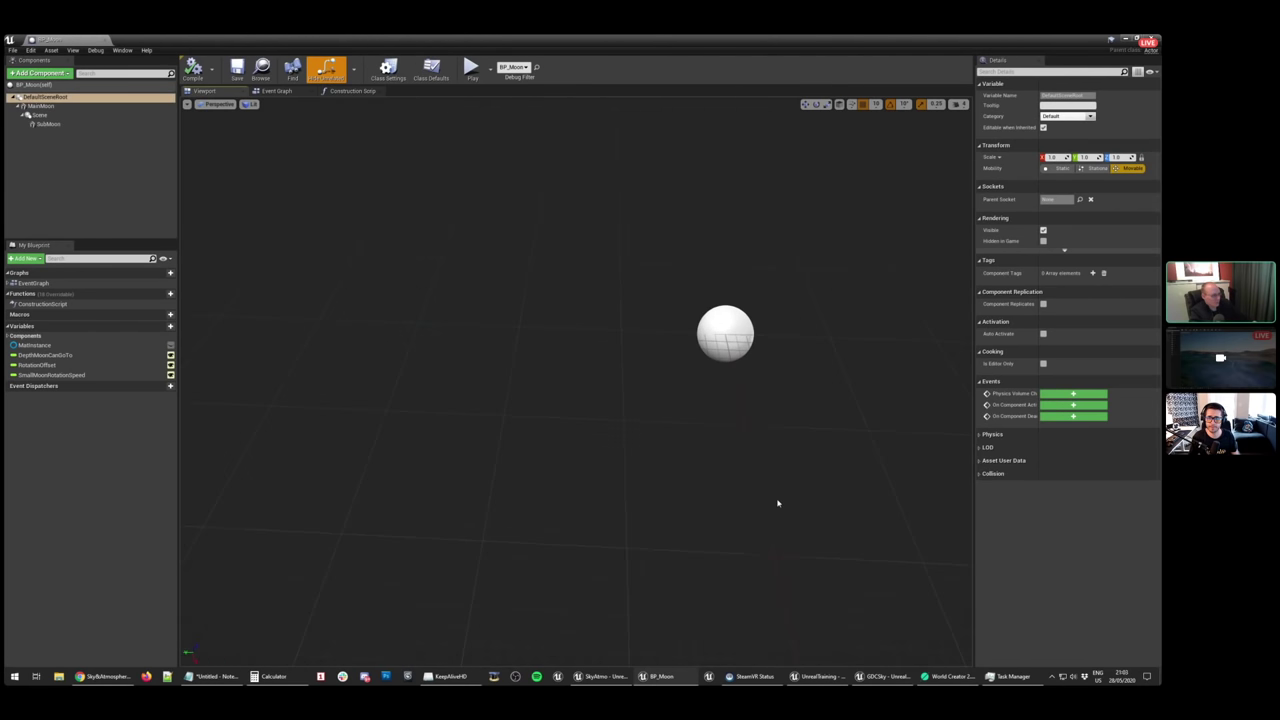
pyautogui.moveTo(734, 334); pyautogui.dragTo(880, 334, button='right')
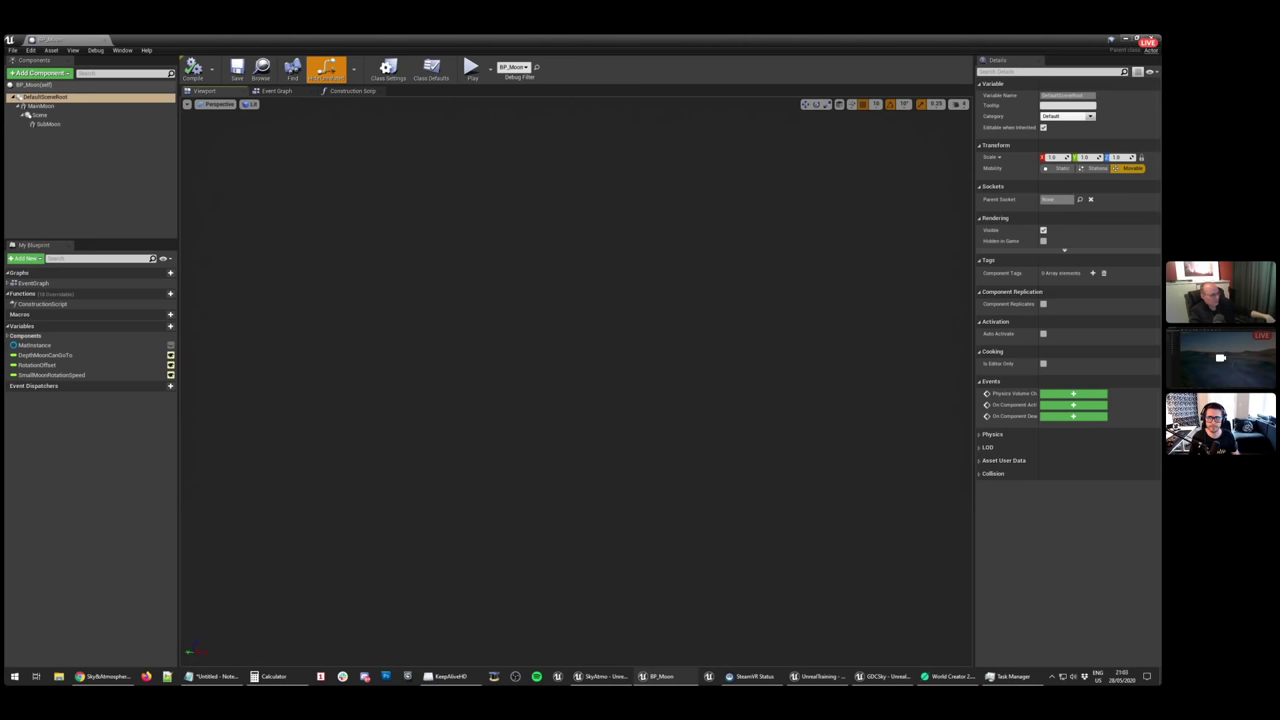
pyautogui.moveTo(576, 384); pyautogui.dragTo(760, 384, button='right')
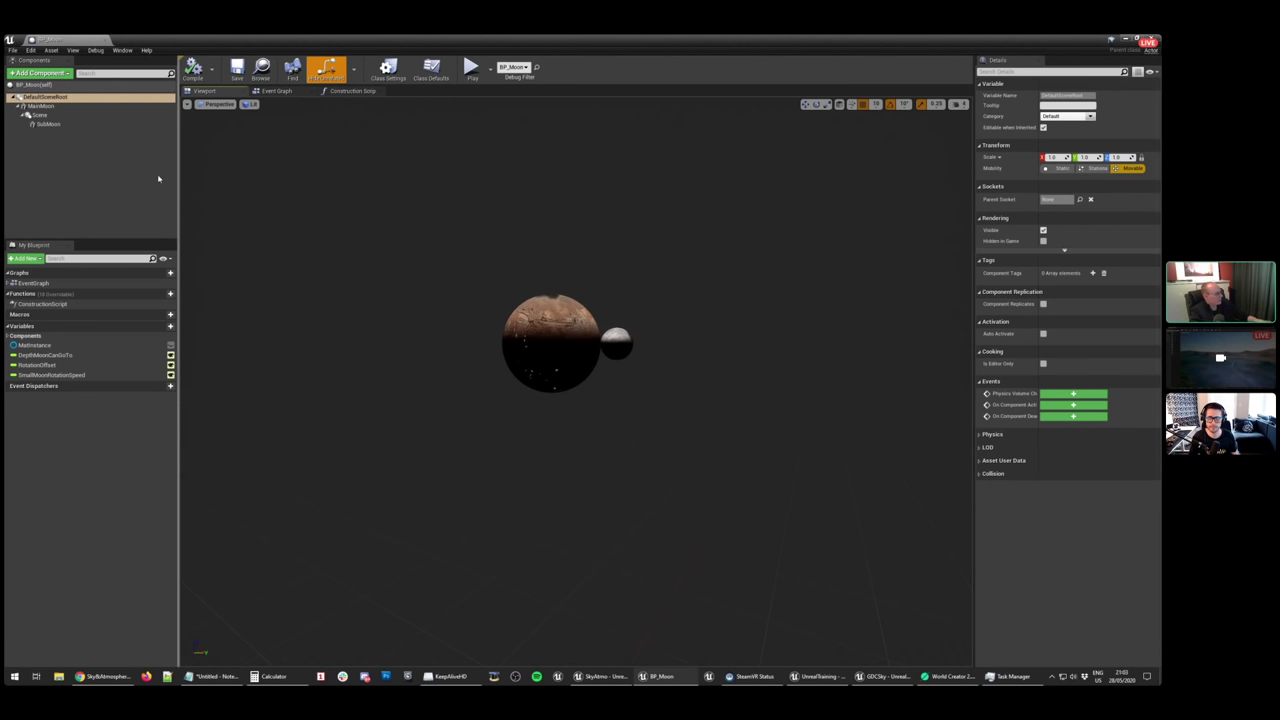
pyautogui.click(40, 105)
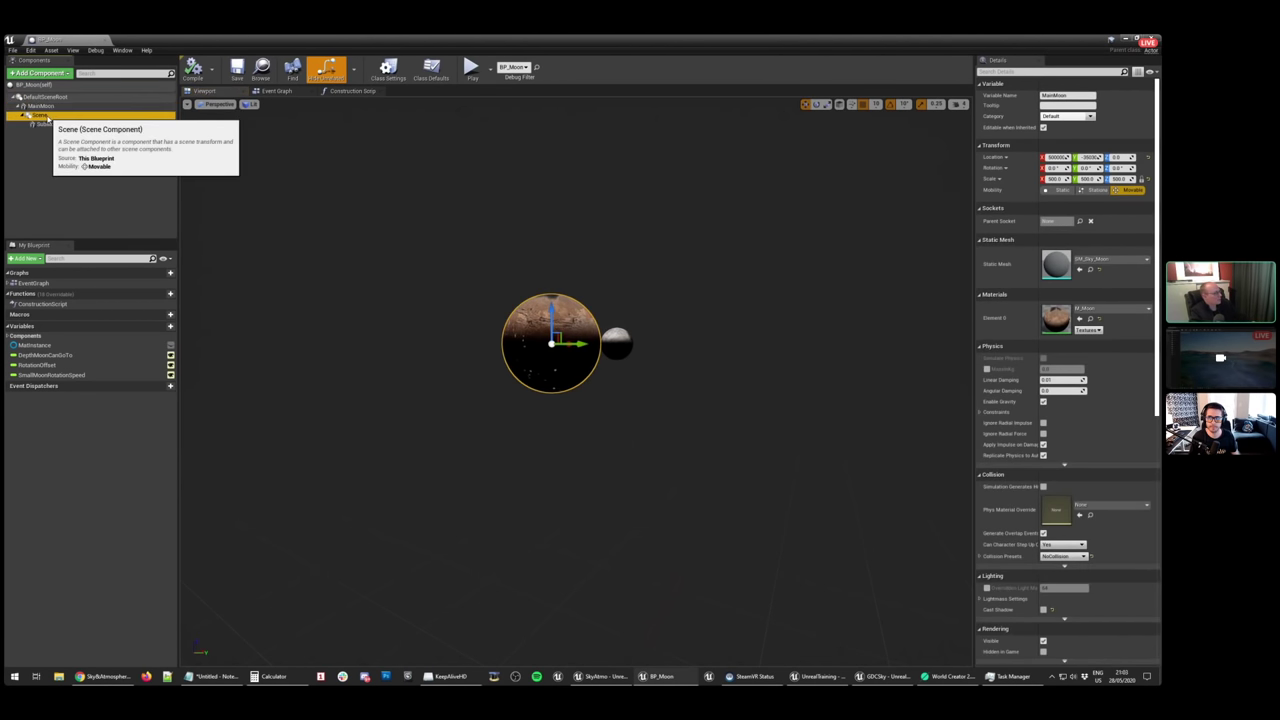
pyautogui.click(40, 115)
pyautogui.click(48, 123)
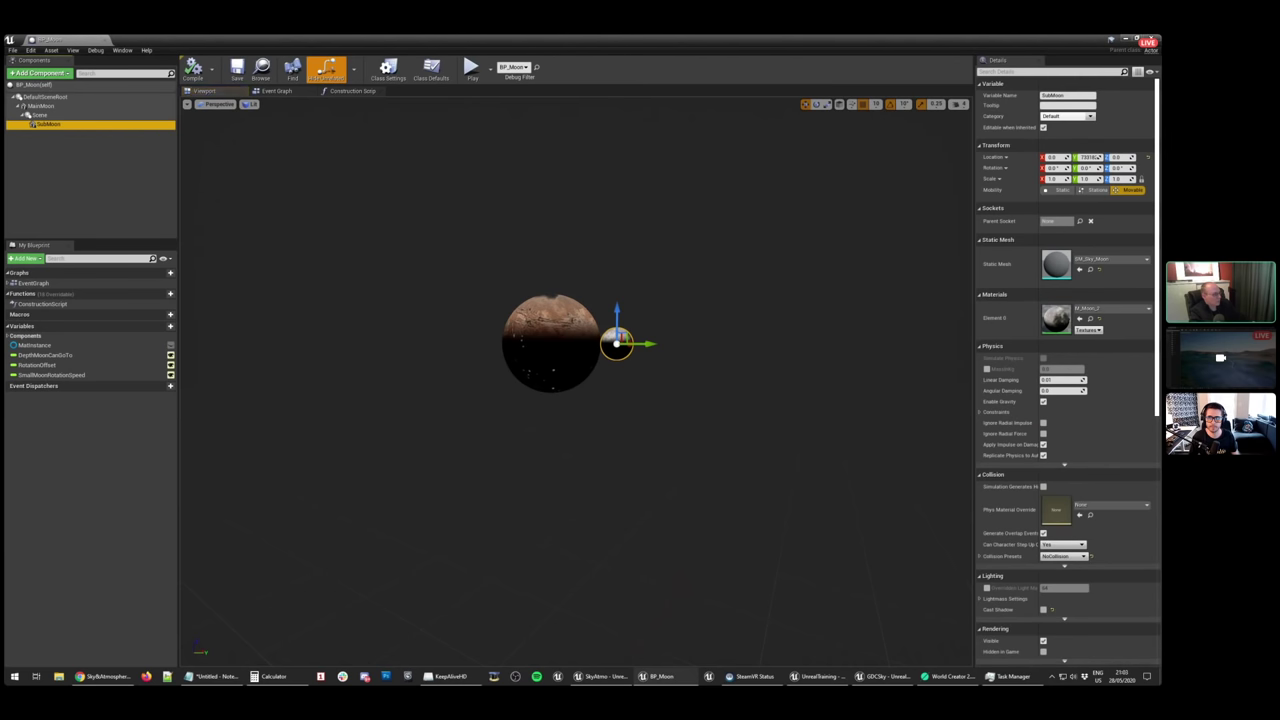
pyautogui.click(40, 105)
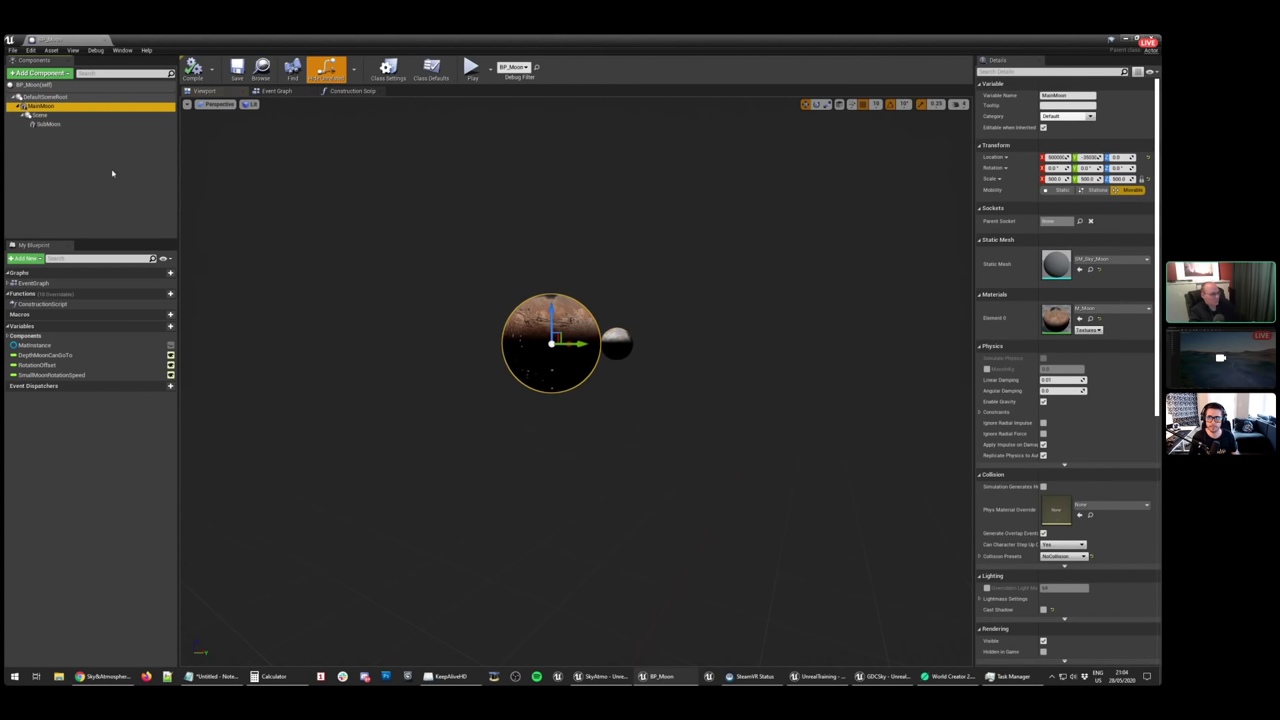
# Review the Create Dynamic Material Instance setup in BP_Moon's Construction Script and the event nodes in its Event Graph
pyautogui.click(346, 91)
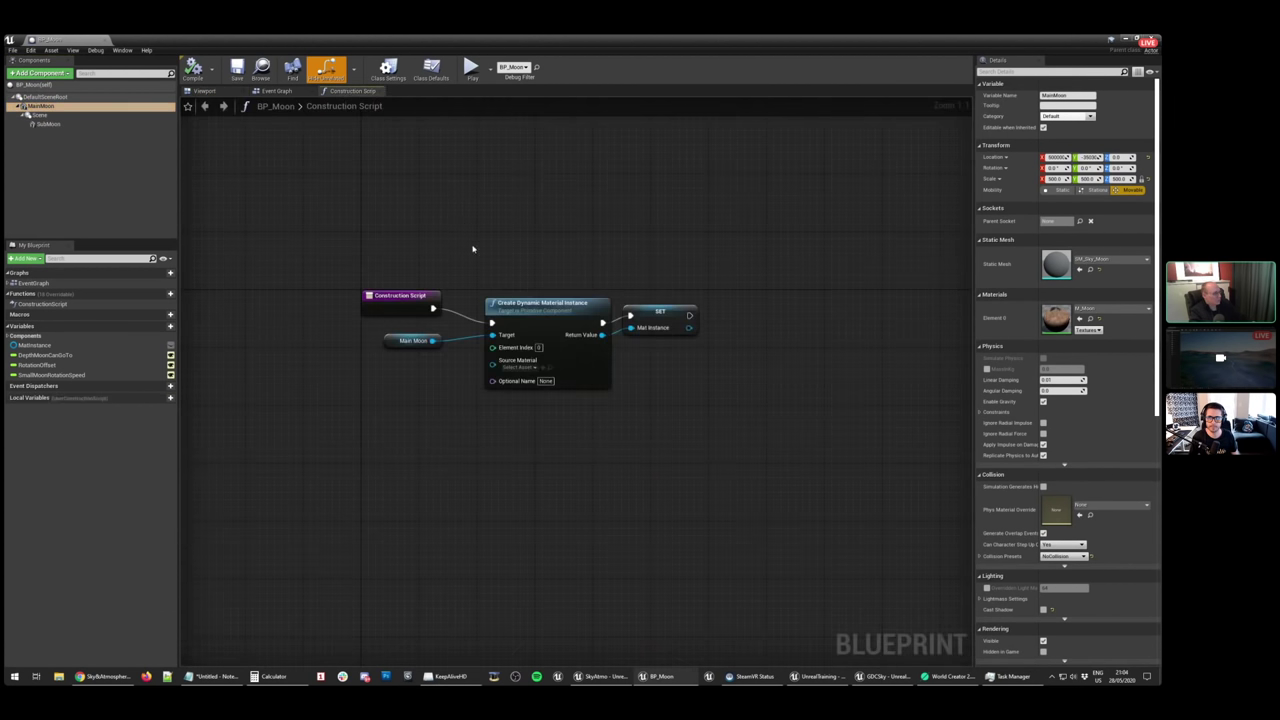
pyautogui.moveTo(529, 238); pyautogui.dragTo(773, 407)
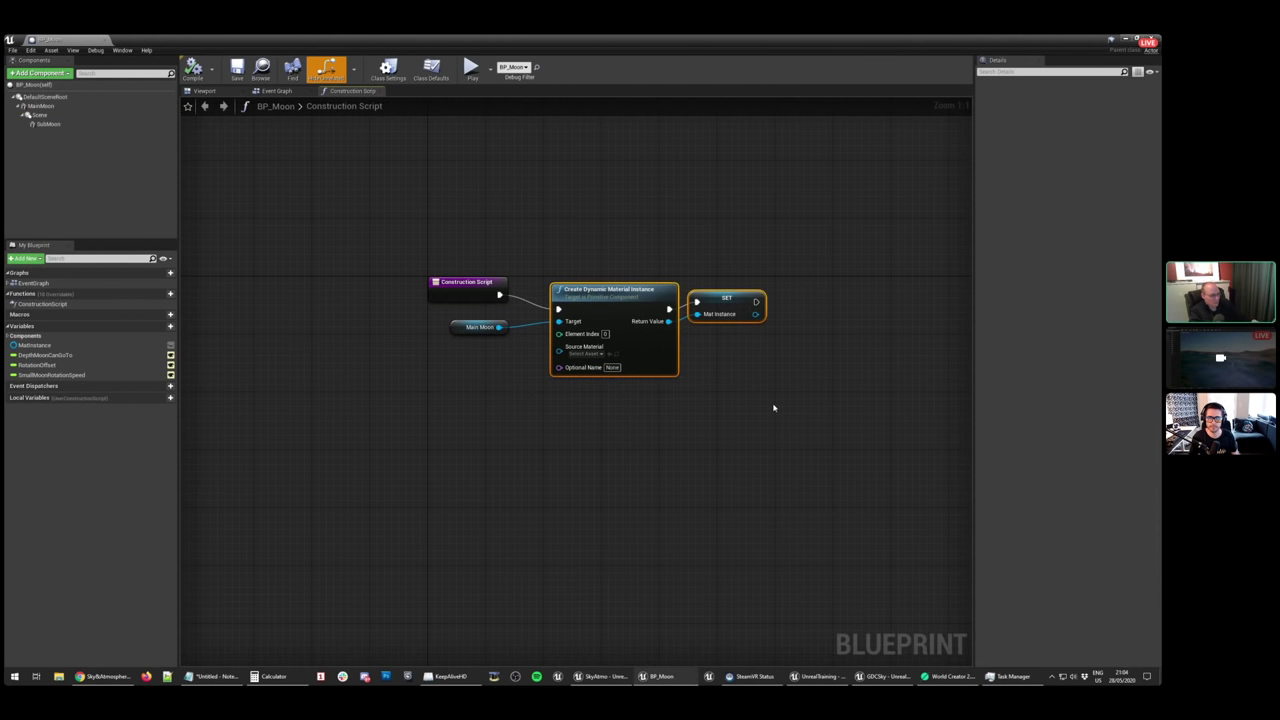
pyautogui.click(278, 91)
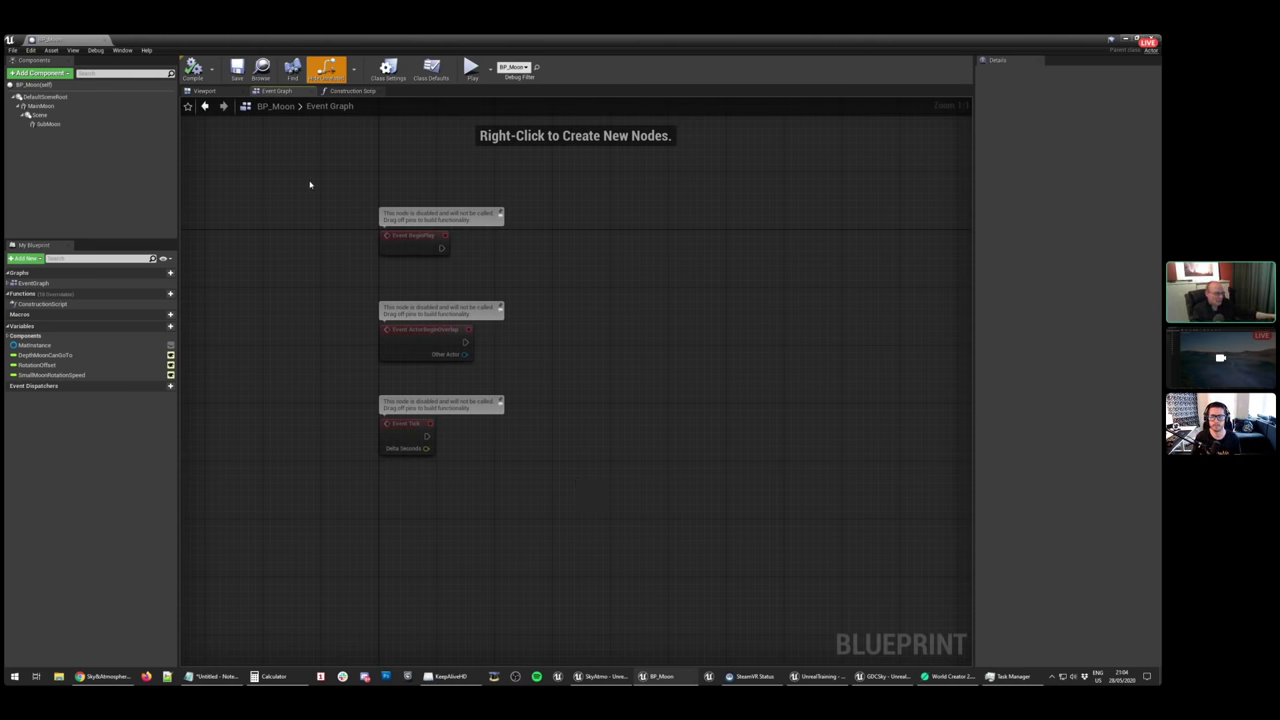
pyautogui.moveTo(310, 185); pyautogui.dragTo(585, 520)
pyautogui.click(526, 546)
pyautogui.moveTo(427, 436); pyautogui.dragTo(614, 424)
pyautogui.click(584, 376)
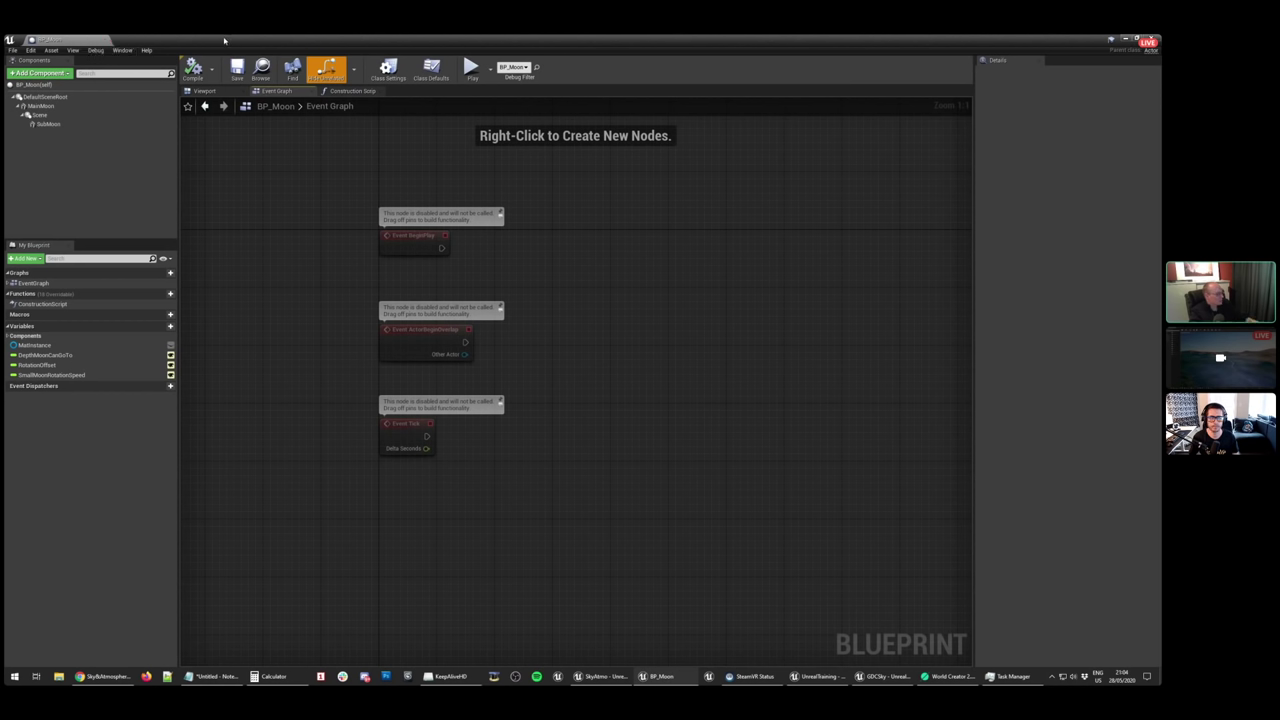
# Return to the level and fly back down to view the sun and moon above the valley
pyautogui.click(74, 44)
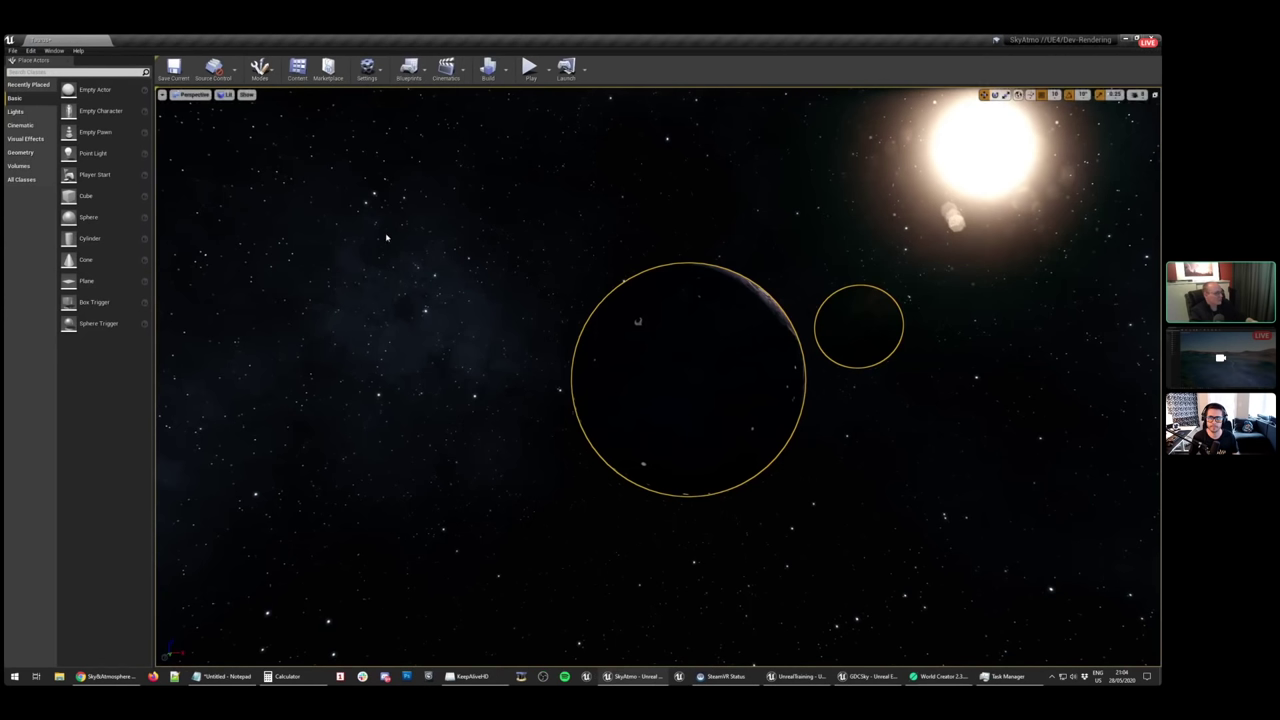
pyautogui.moveTo(658, 376); pyautogui.dragTo(462, 399, button='right')
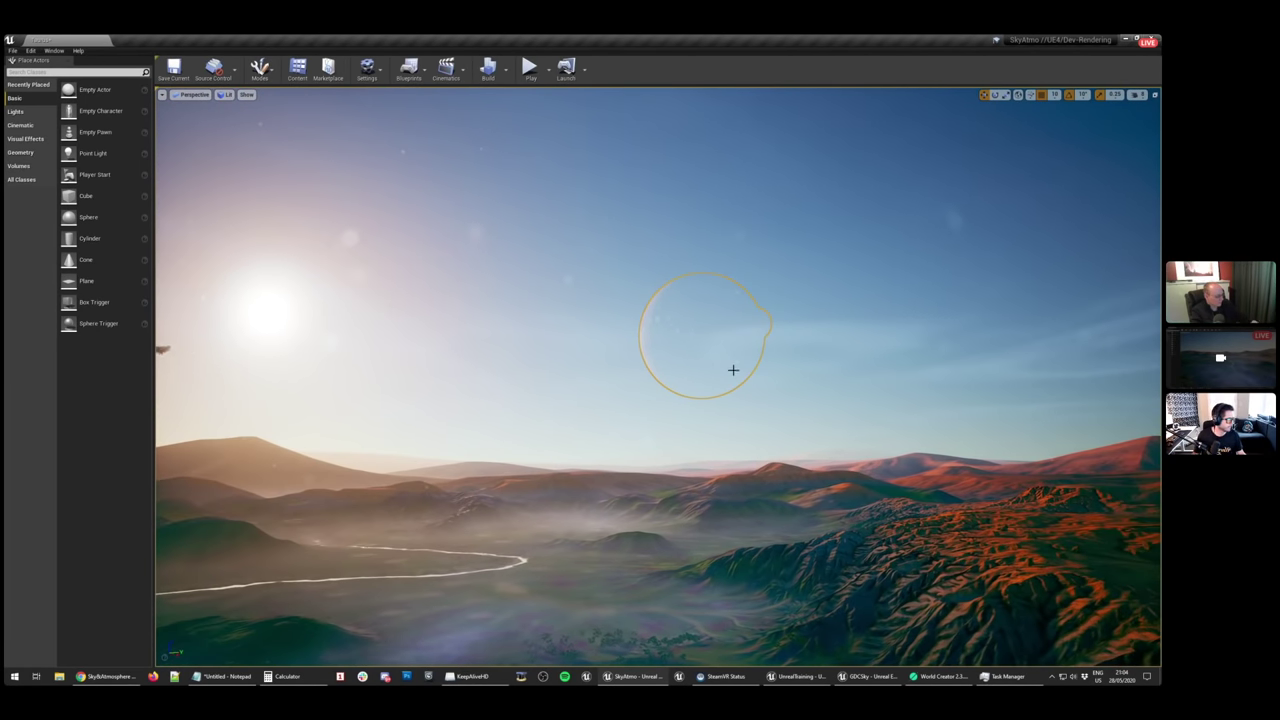
pyautogui.click(749, 380)
pyautogui.moveTo(749, 380); pyautogui.dragTo(720, 368, button='right')
# Rotate the sun's direction through the sky while viewing the two moons, from daylight into a starry night
pyautogui.hotkey('ctrl', 'l')
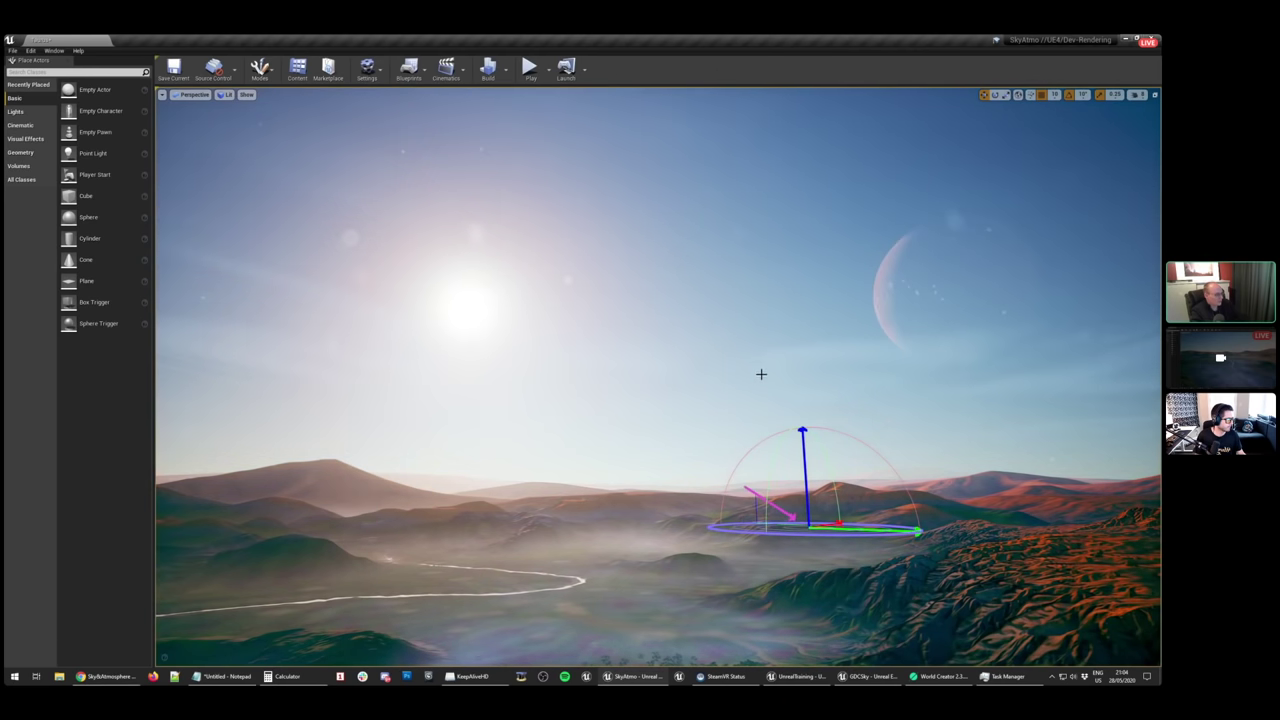
pyautogui.hotkey('ctrl', 'l')
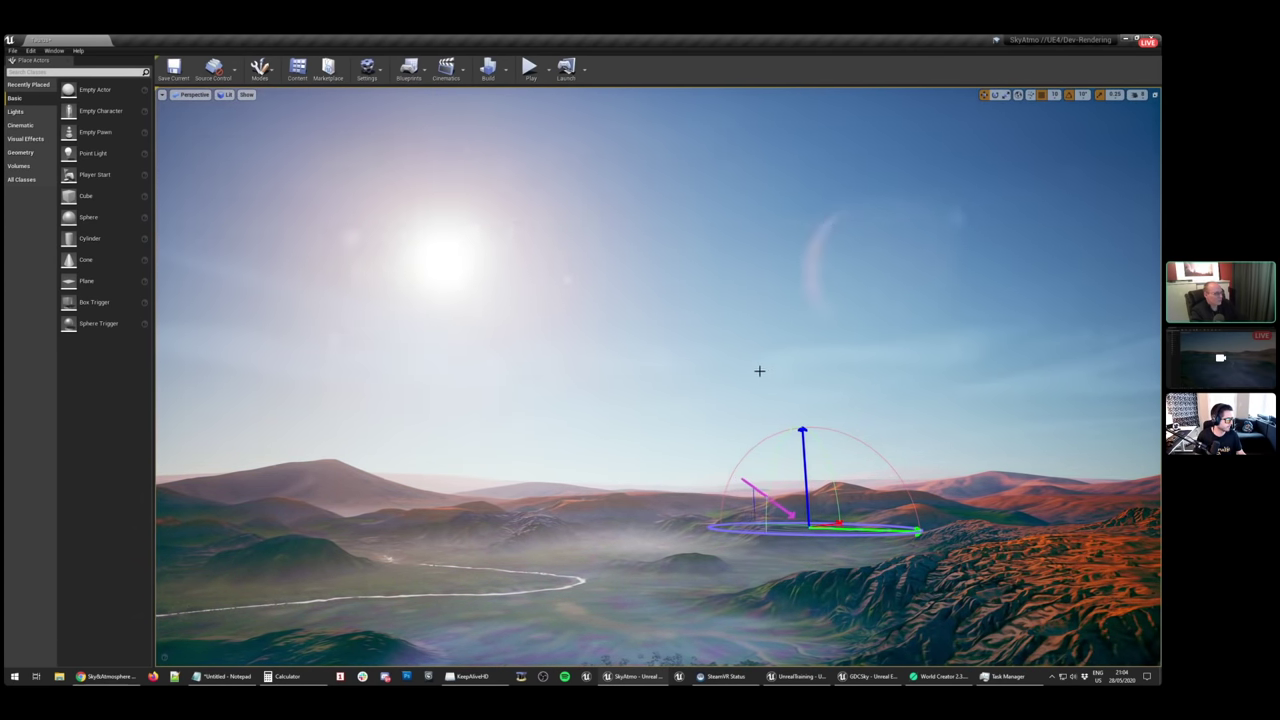
pyautogui.moveTo(757, 368); pyautogui.dragTo(857, 368, button='right')
pyautogui.hotkey('ctrl', 'l')
pyautogui.moveTo(766, 357); pyautogui.dragTo(866, 330, button='right')
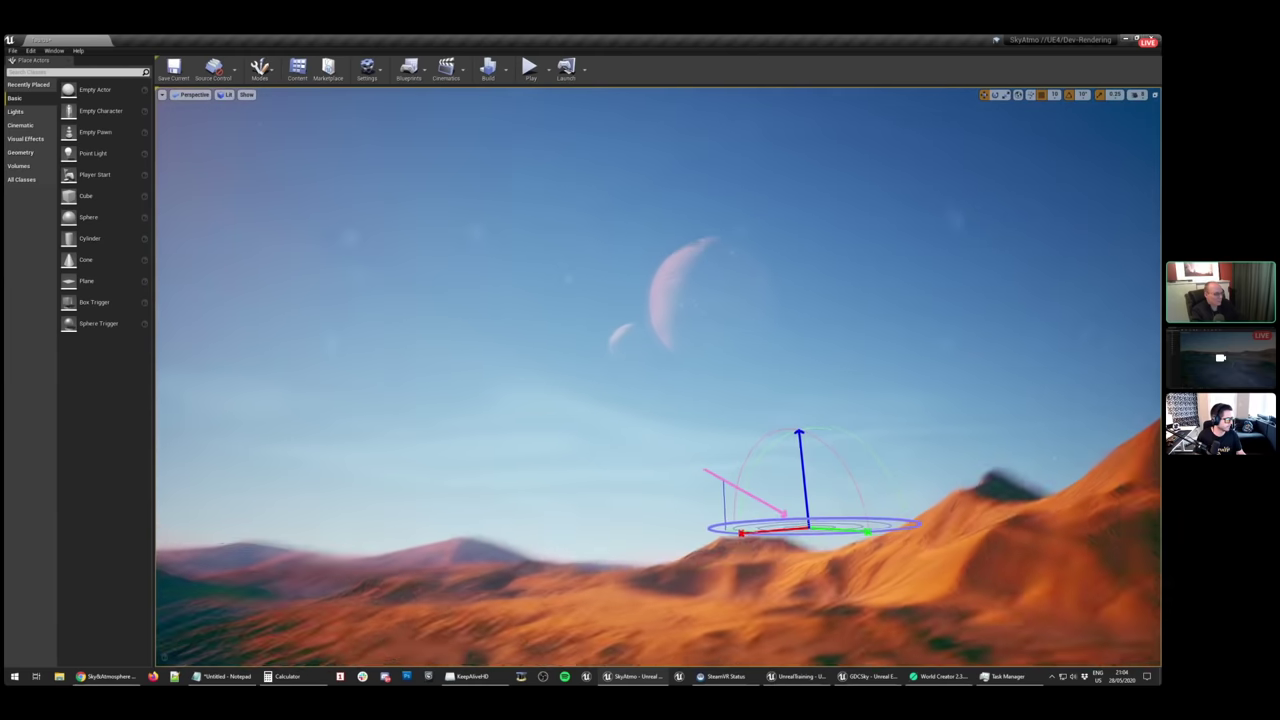
pyautogui.moveTo(686, 330); pyautogui.dragTo(768, 286, button='right')
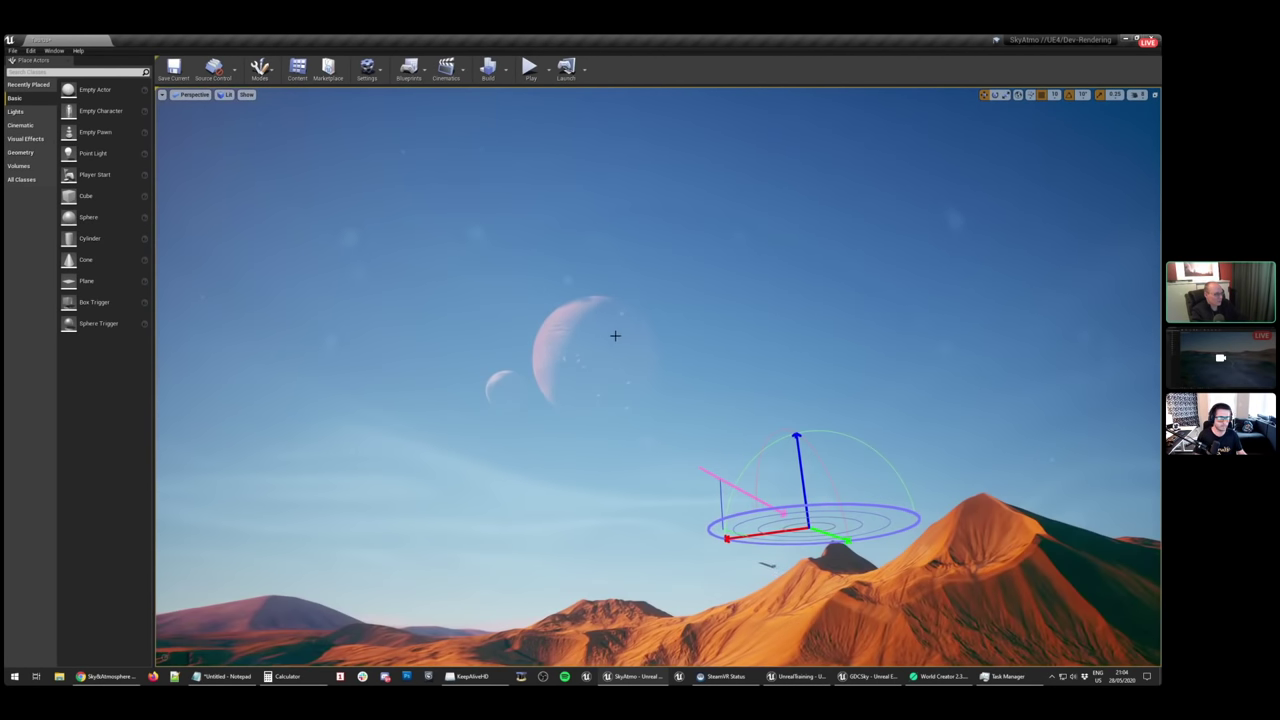
pyautogui.hotkey('ctrl', 'l')
pyautogui.moveTo(636, 330); pyautogui.dragTo(736, 330, button='right')
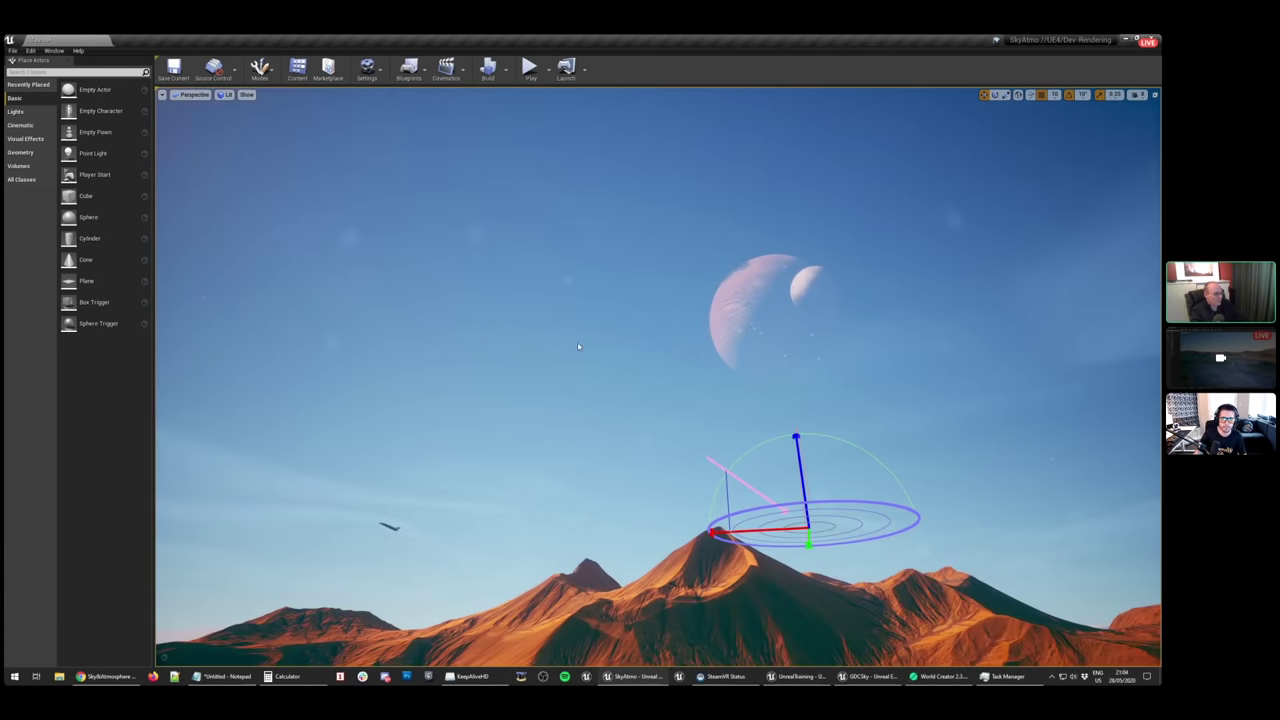
pyautogui.hotkey('ctrl', 'l')
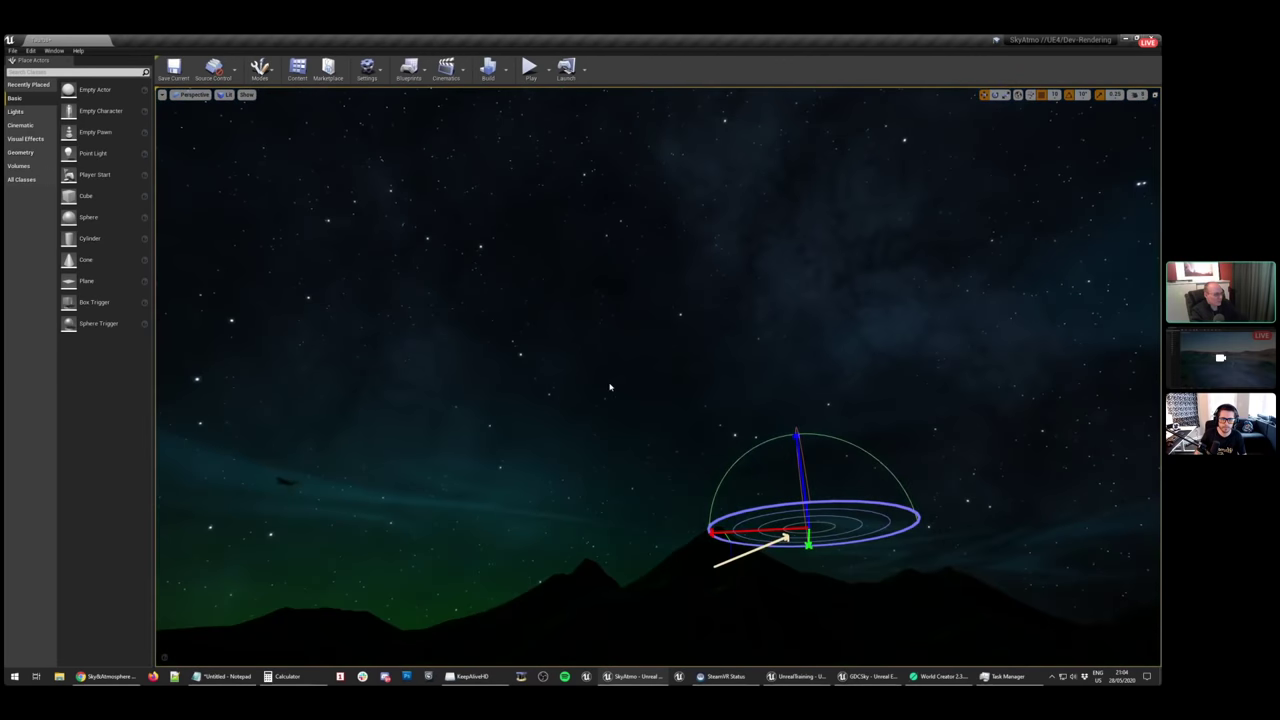
# Turn toward the two moons in the night sky, rotate the sun's direction so they are partly shaded, and select them
pyautogui.moveTo(611, 386); pyautogui.dragTo(731, 426, button='right')
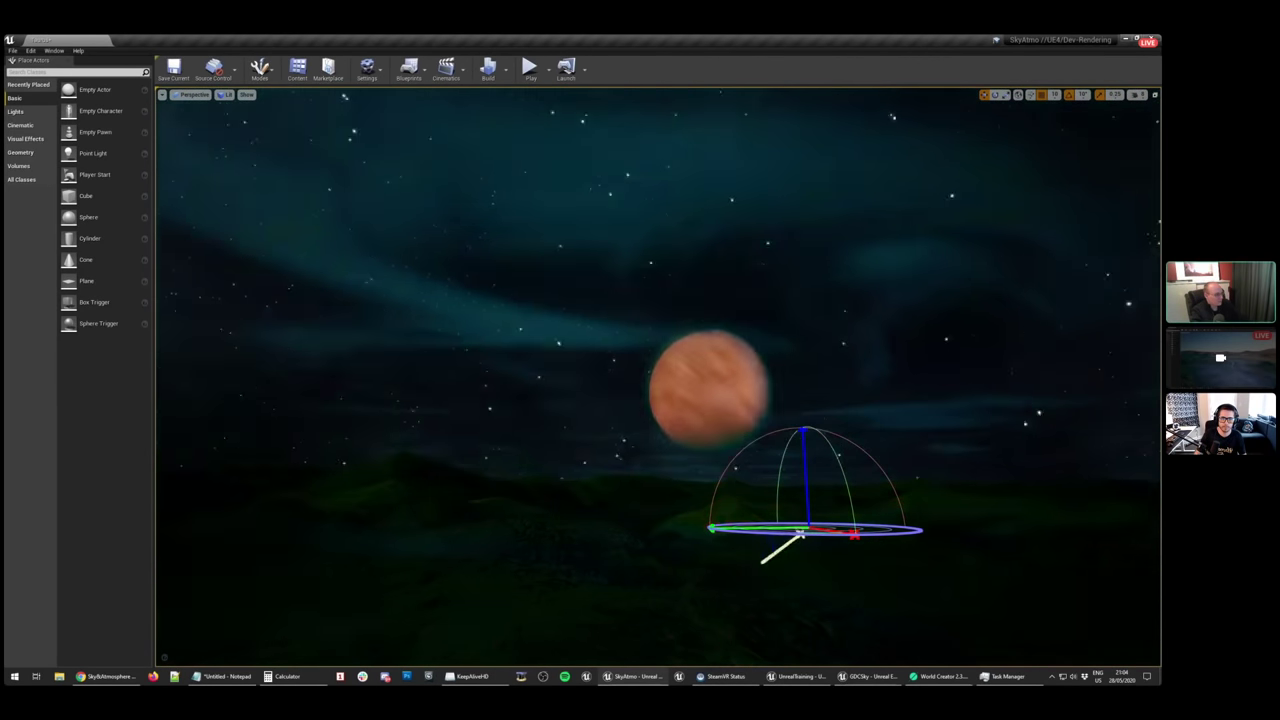
pyautogui.moveTo(651, 311); pyautogui.dragTo(796, 311, button='right')
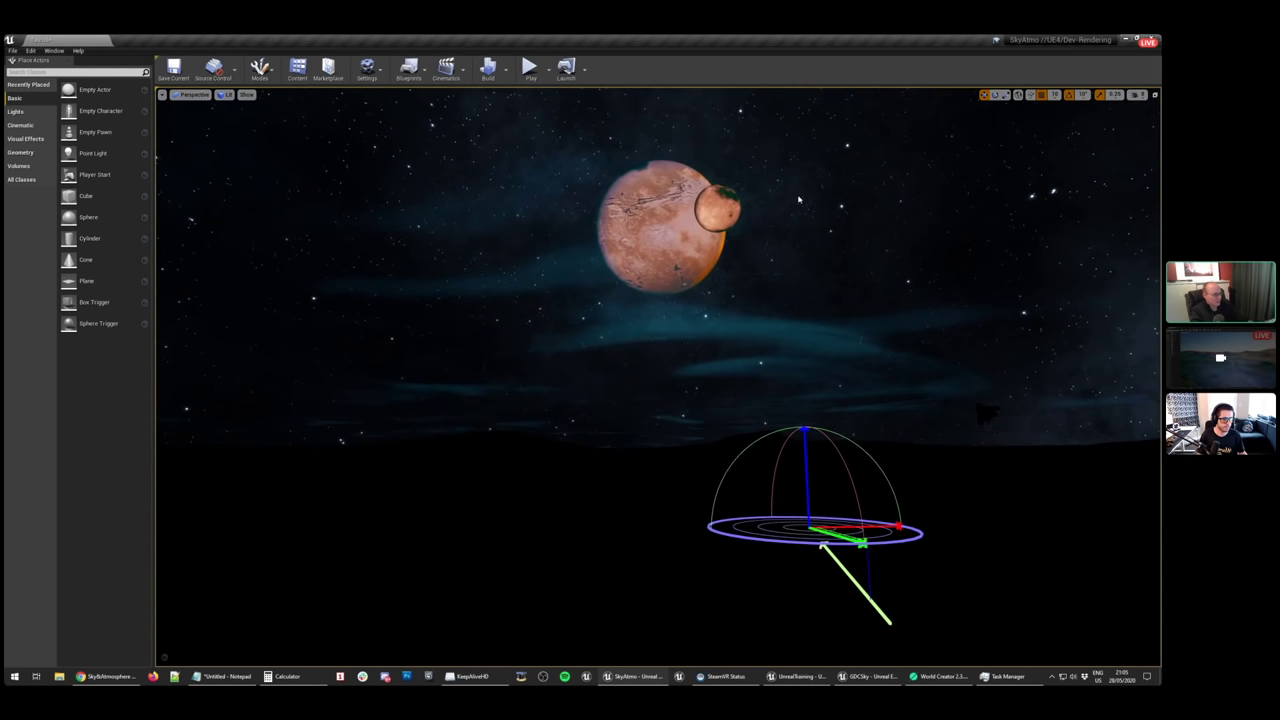
pyautogui.click(698, 274)
pyautogui.moveTo(698, 274); pyautogui.dragTo(694, 240, button='right')
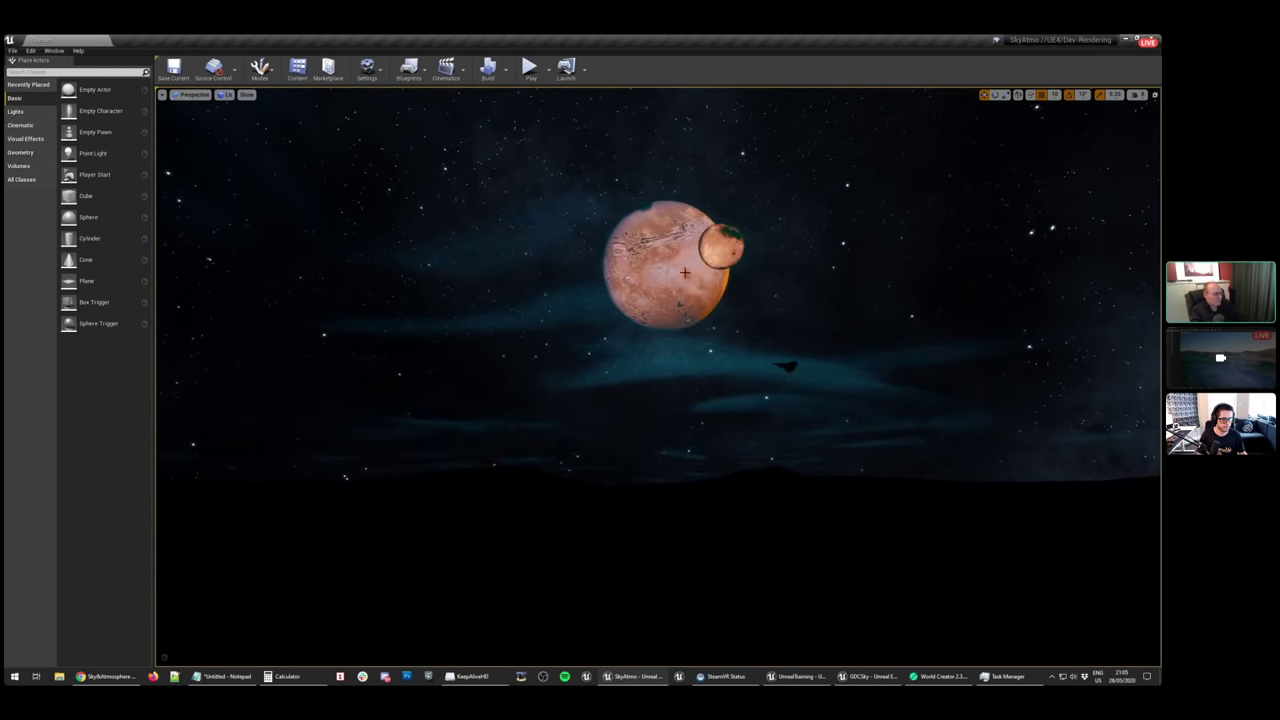
pyautogui.hotkey('ctrl', 'l')
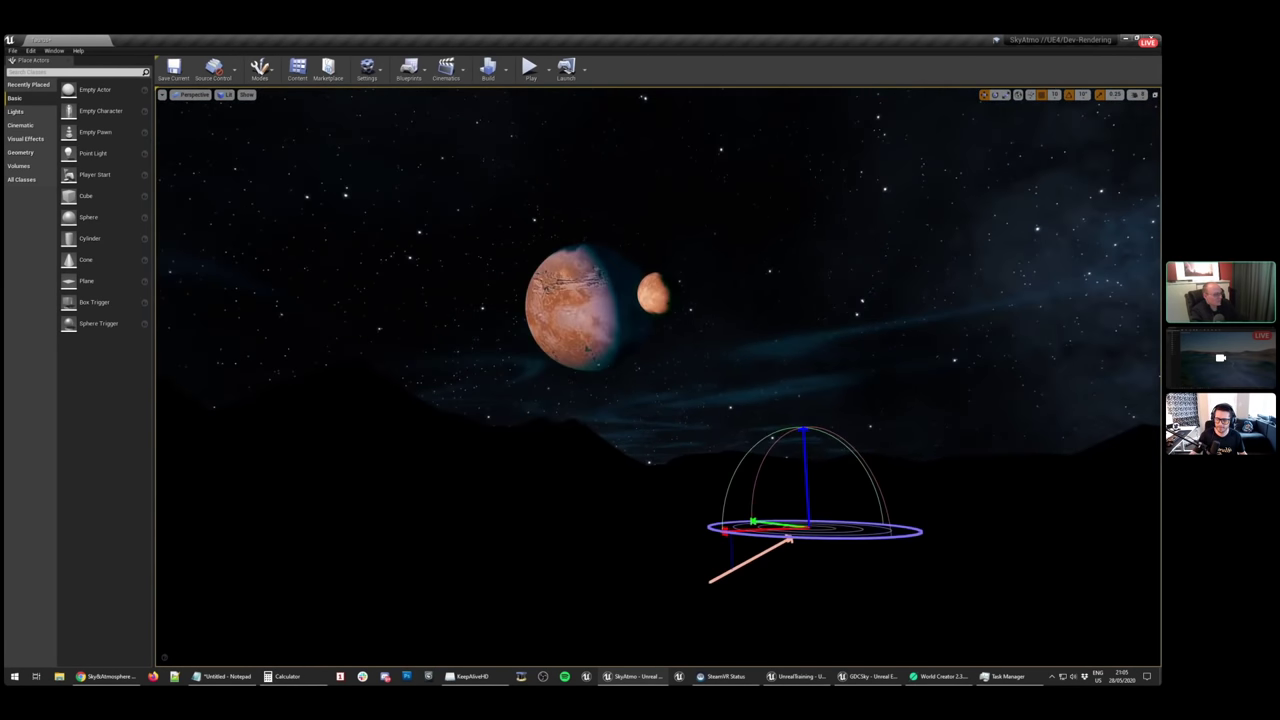
pyautogui.click(586, 348)
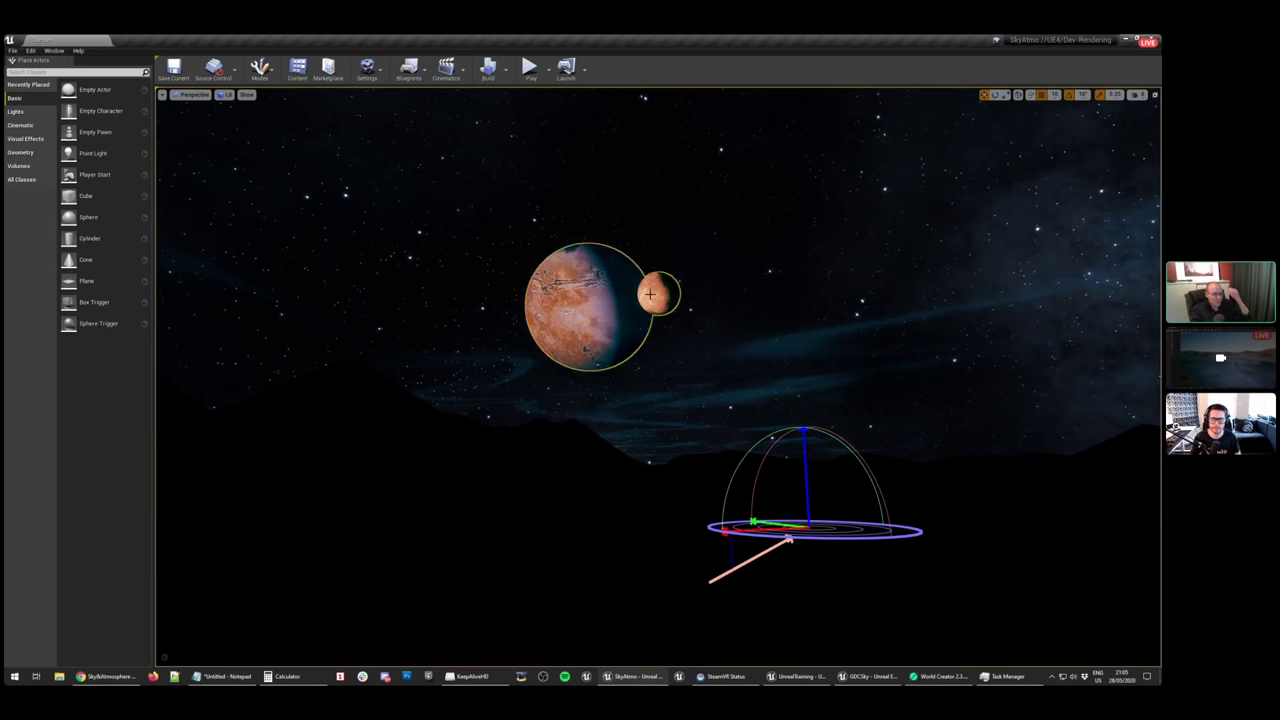
pyautogui.hotkey('alt', 'Tab')
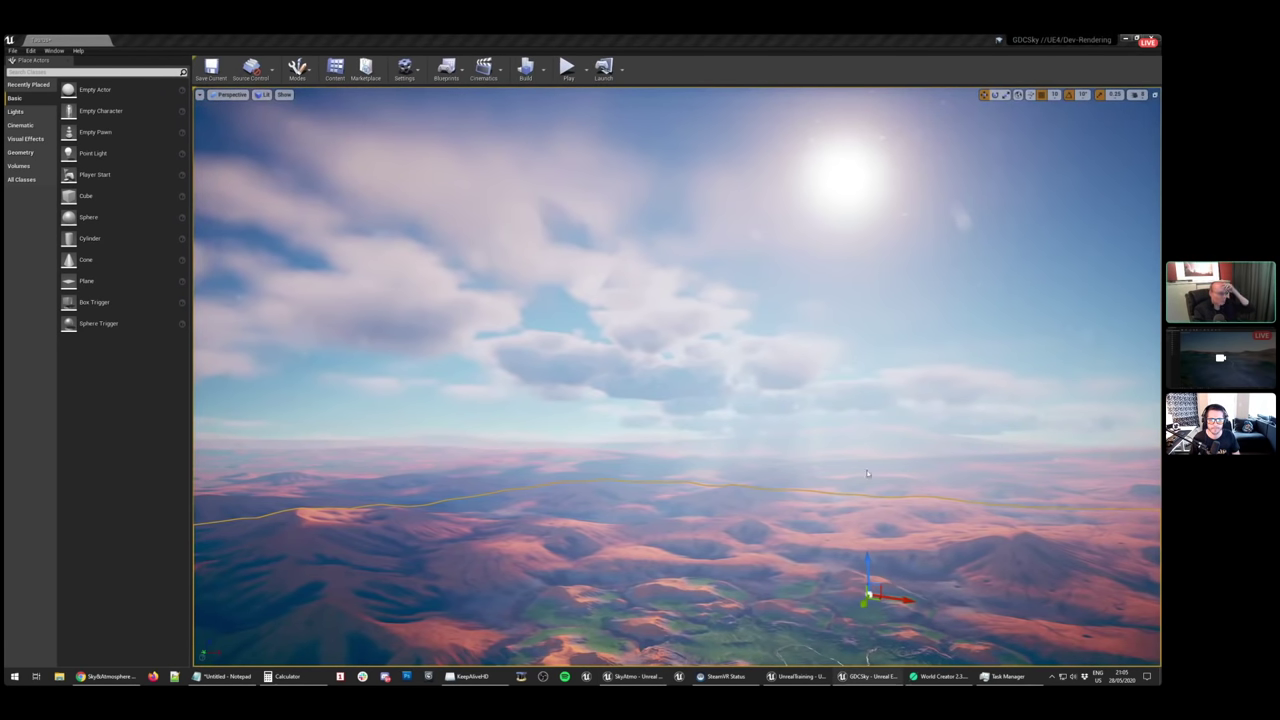
pyautogui.click(660, 677)
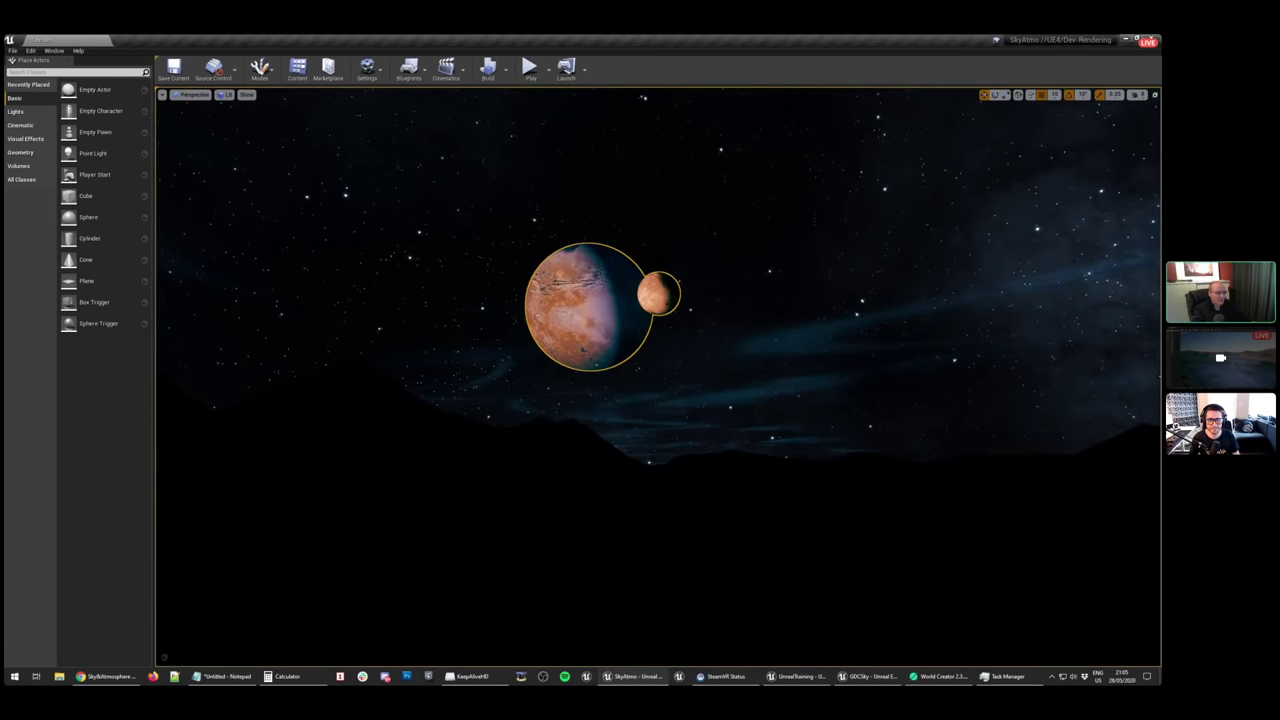
pyautogui.hotkey('alt', 'Tab')
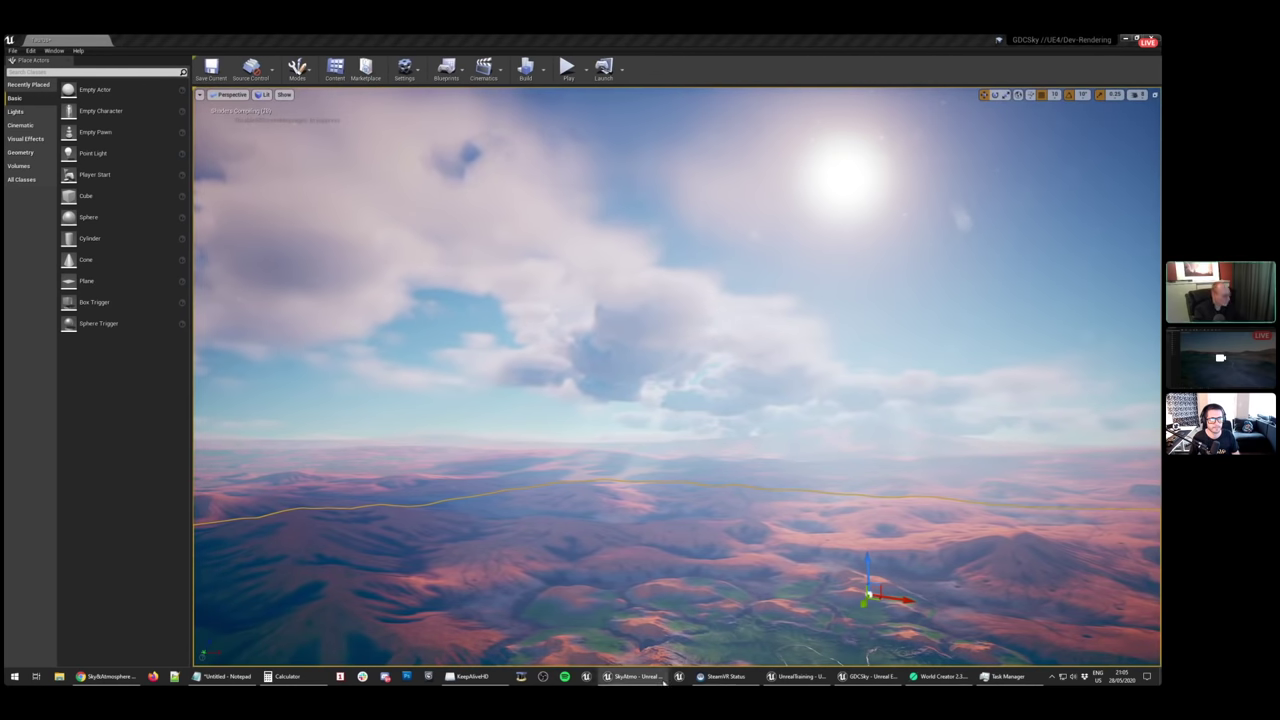
pyautogui.click(697, 645)
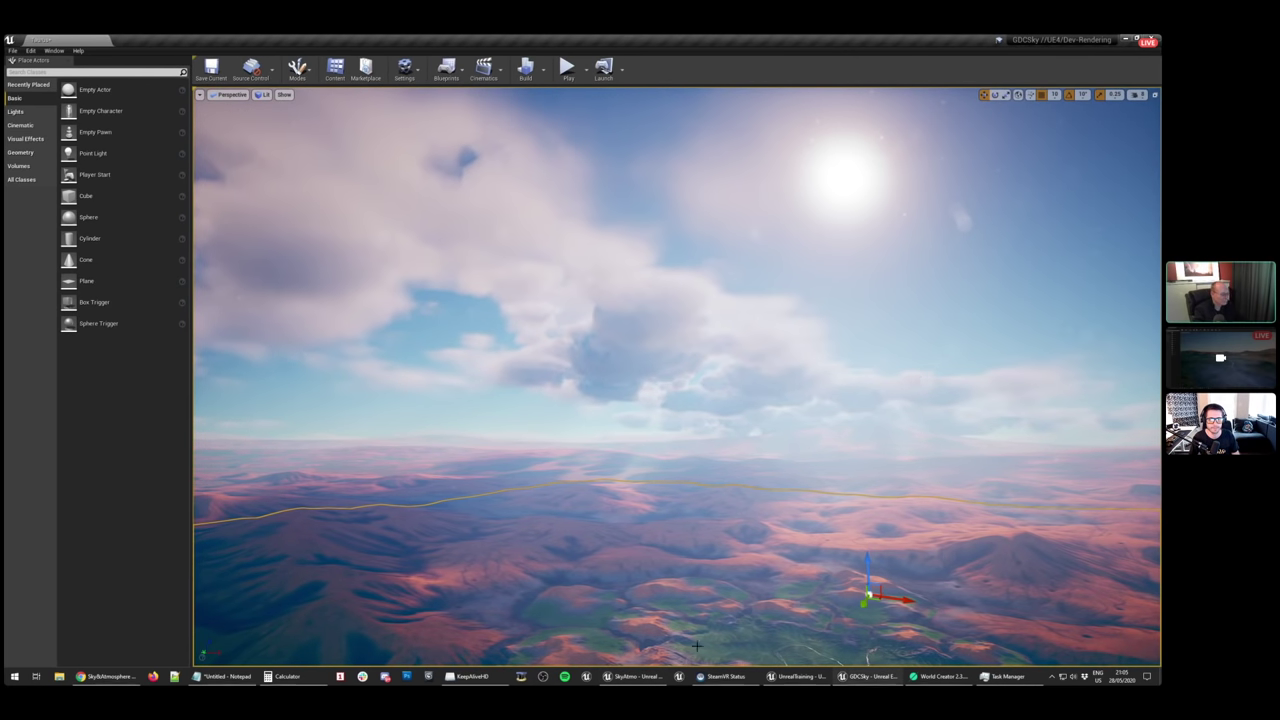
pyautogui.click(632, 677)
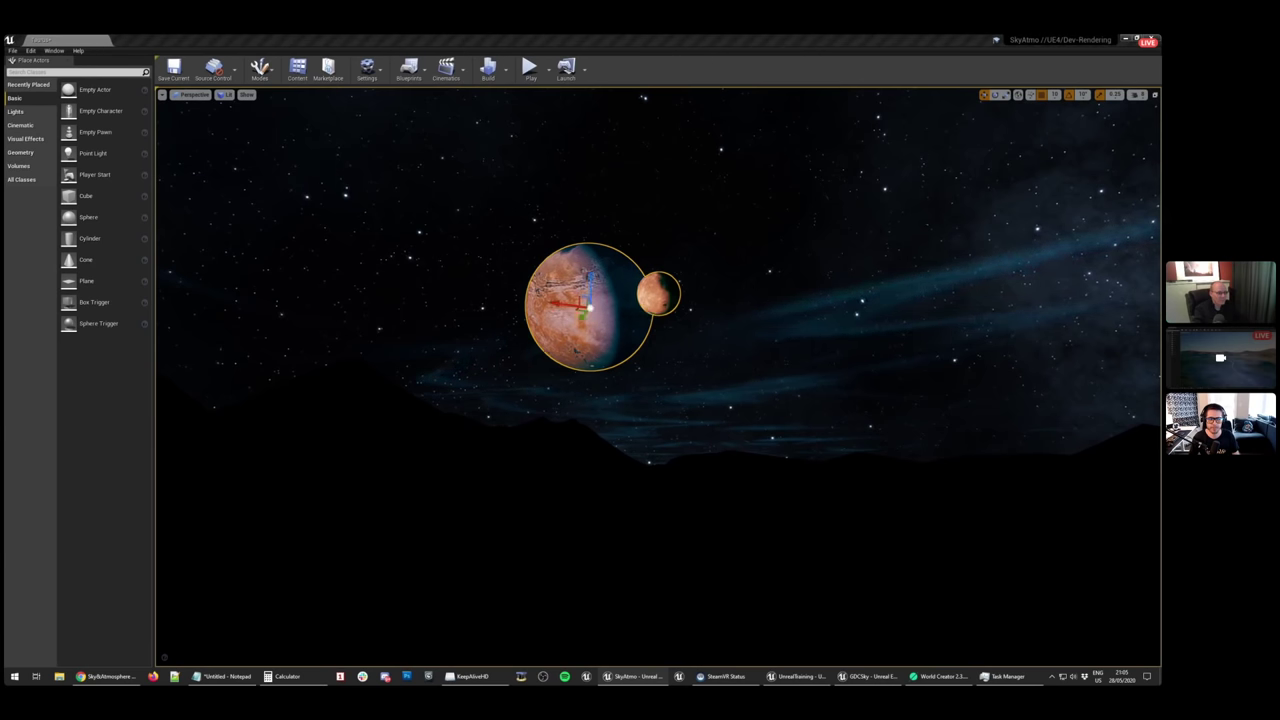
# Open the moon's dynamic material instance and its parent material M_Moon, and view the whole node graph
pyautogui.doubleClick(880, 346)
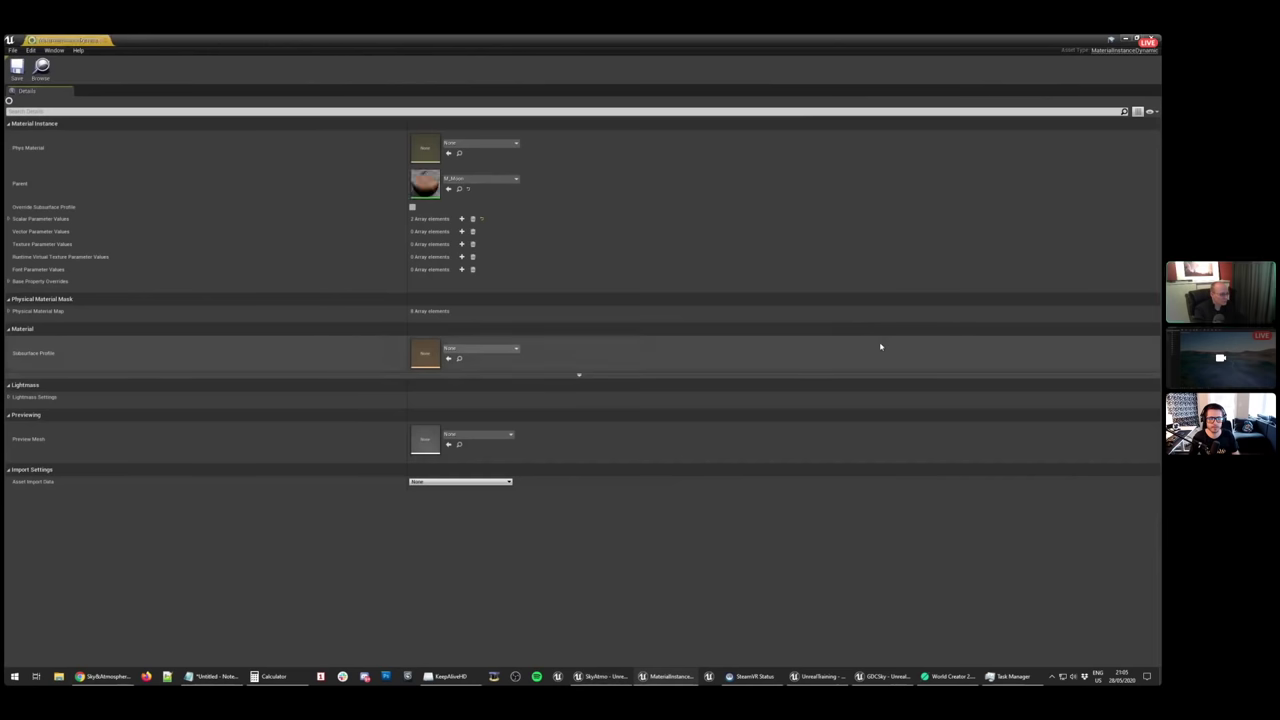
pyautogui.doubleClick(425, 183)
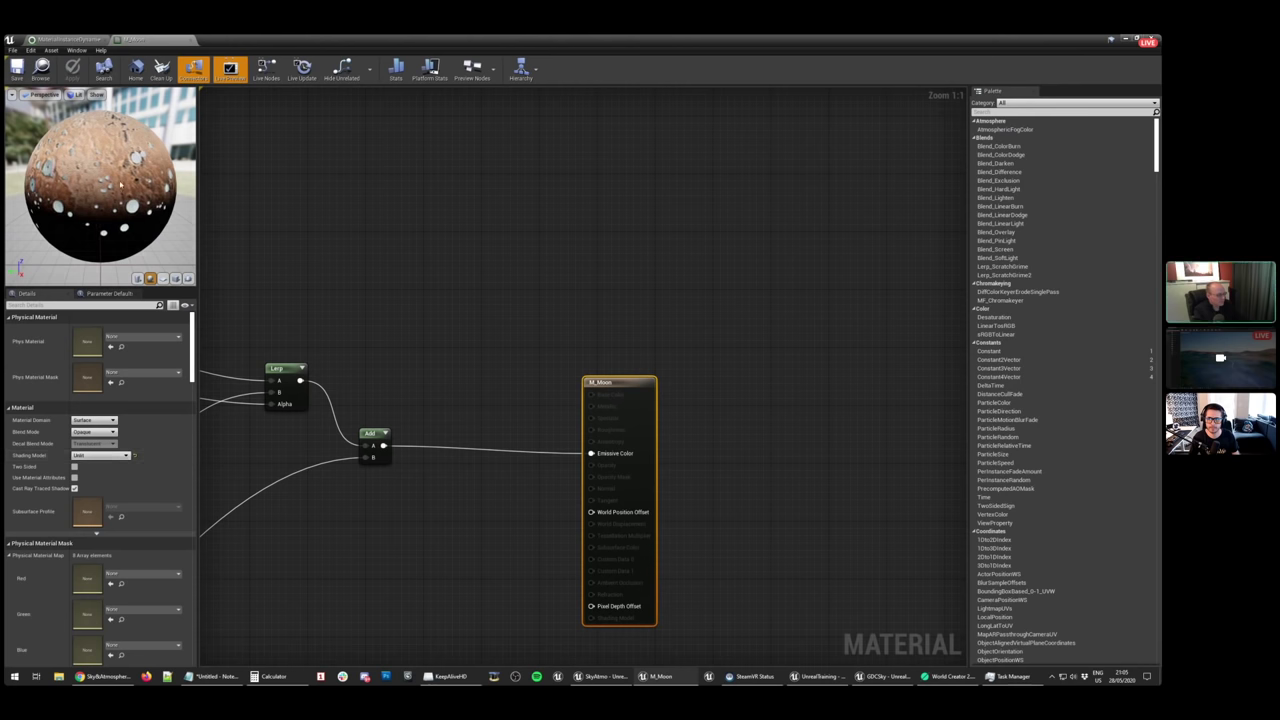
pyautogui.scroll(-7, 650, 260)
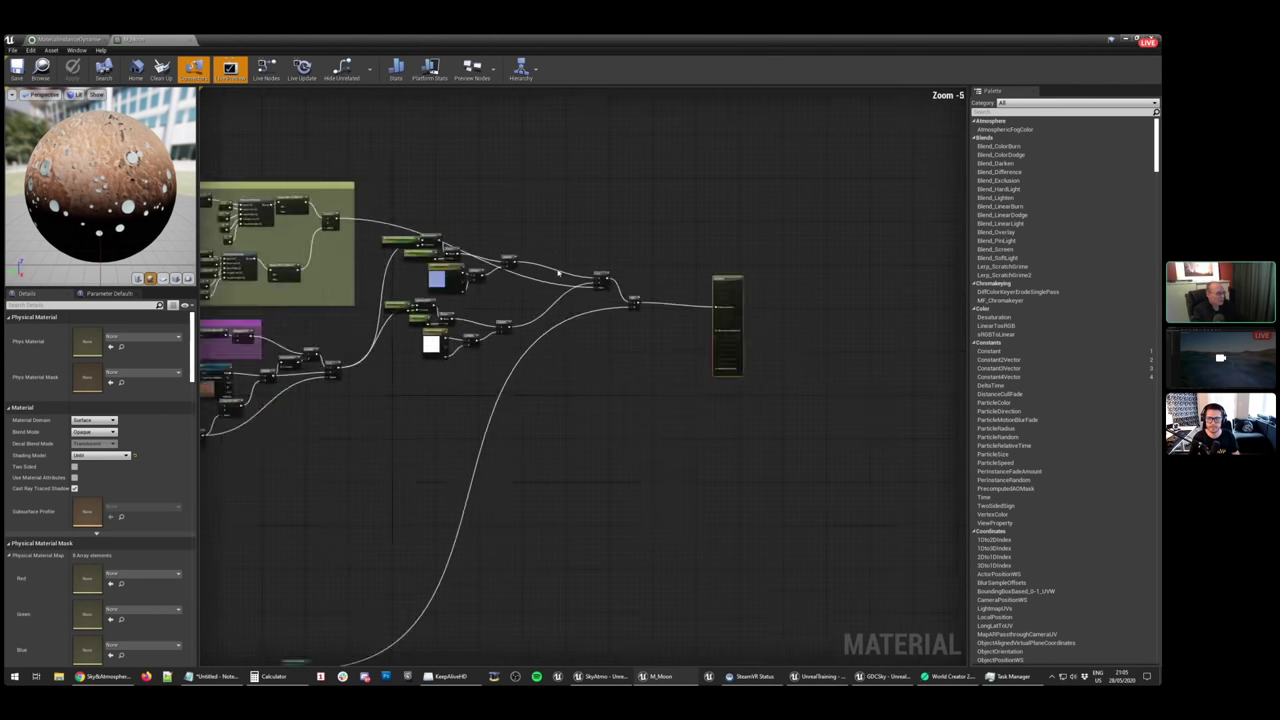
pyautogui.moveTo(720, 324); pyautogui.dragTo(772, 344, button='right')
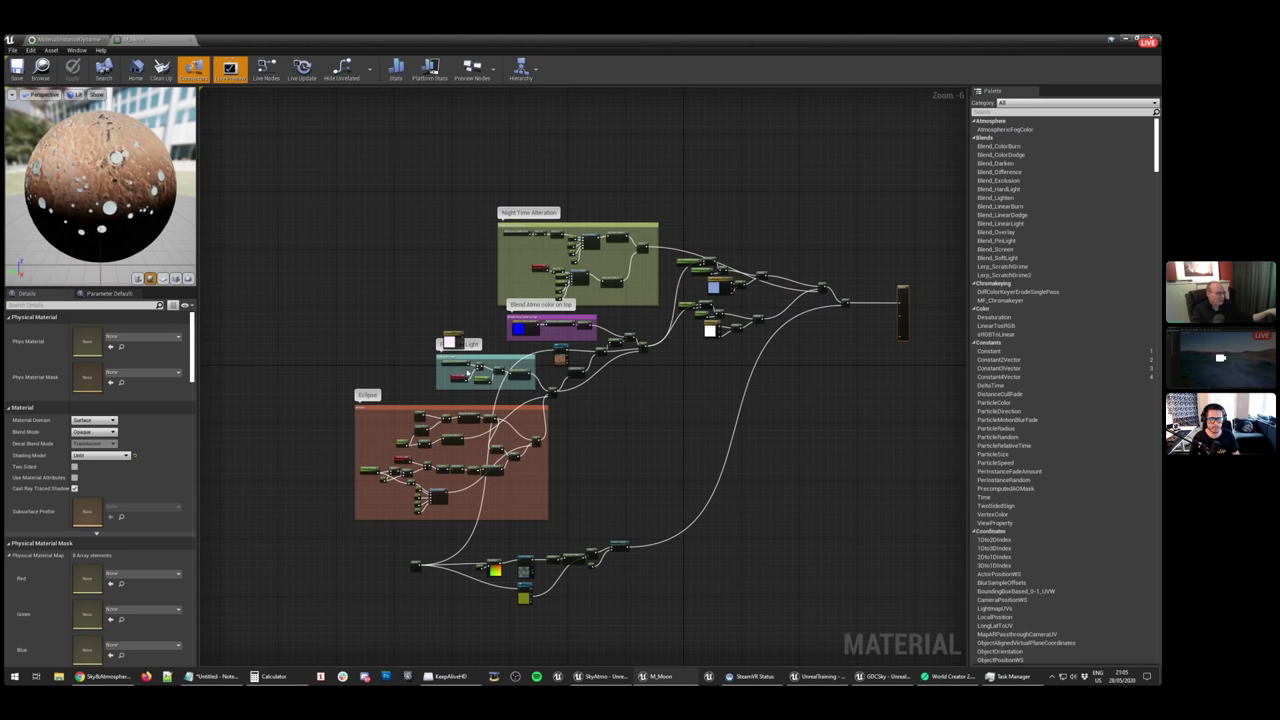
# Select the Fake Sun Light comment group with all its nodes to examine how it shades the moon
pyautogui.scroll(6, 468, 372)
pyautogui.moveTo(311, 308); pyautogui.dragTo(687, 434)
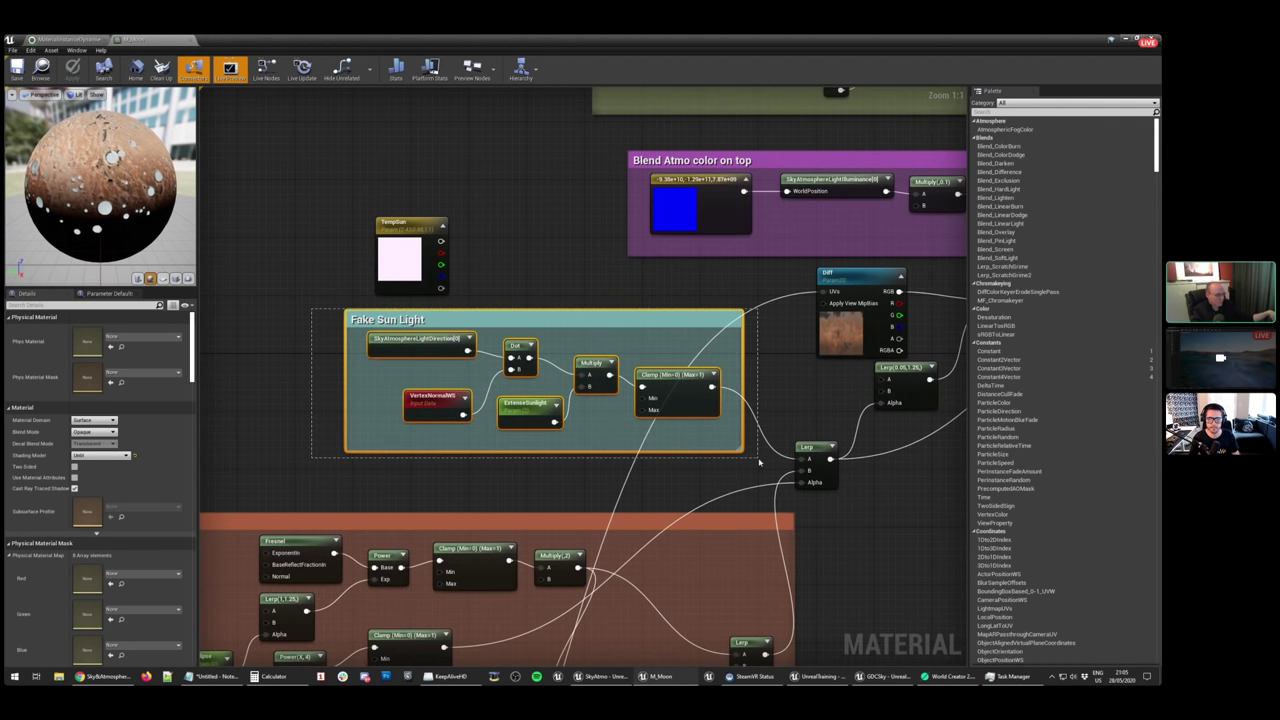
pyautogui.moveTo(758, 462); pyautogui.dragTo(758, 462)
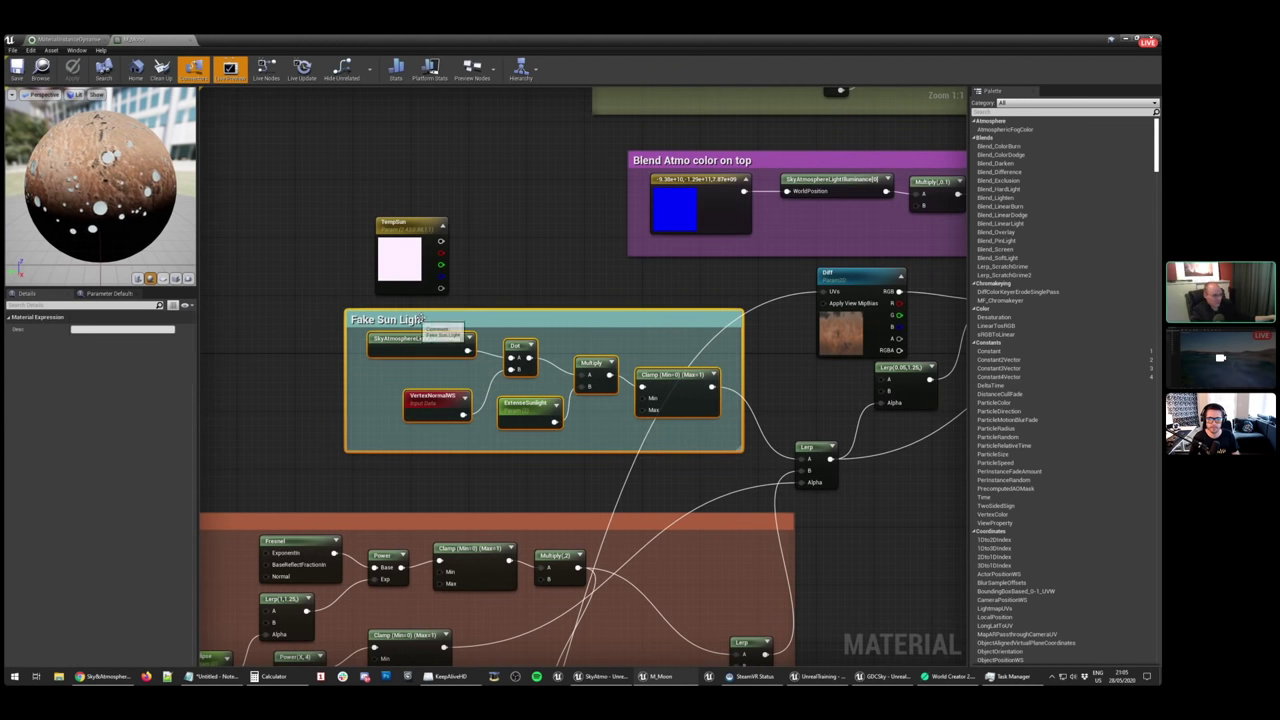
pyautogui.moveTo(769, 309); pyautogui.dragTo(800, 356, button='right')
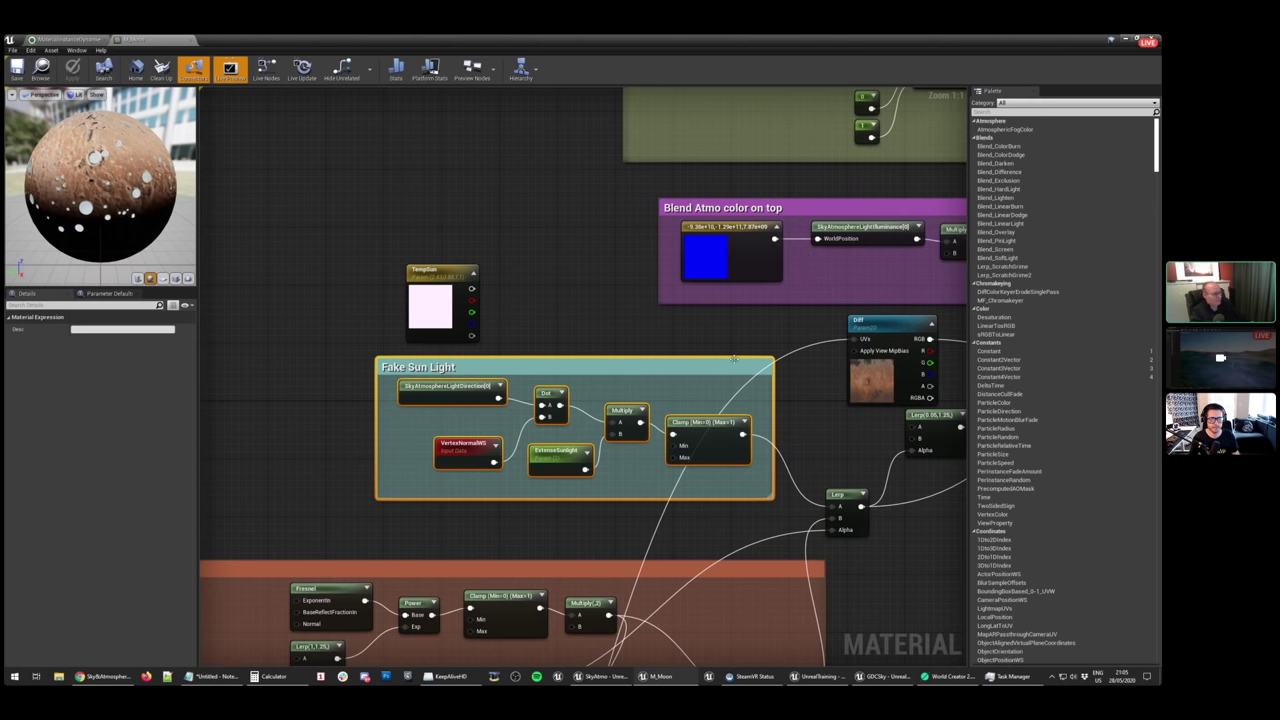
# Preview the Clamp node at the end of the Fake Sun Light group and enlarge the material preview
pyautogui.click(708, 425)
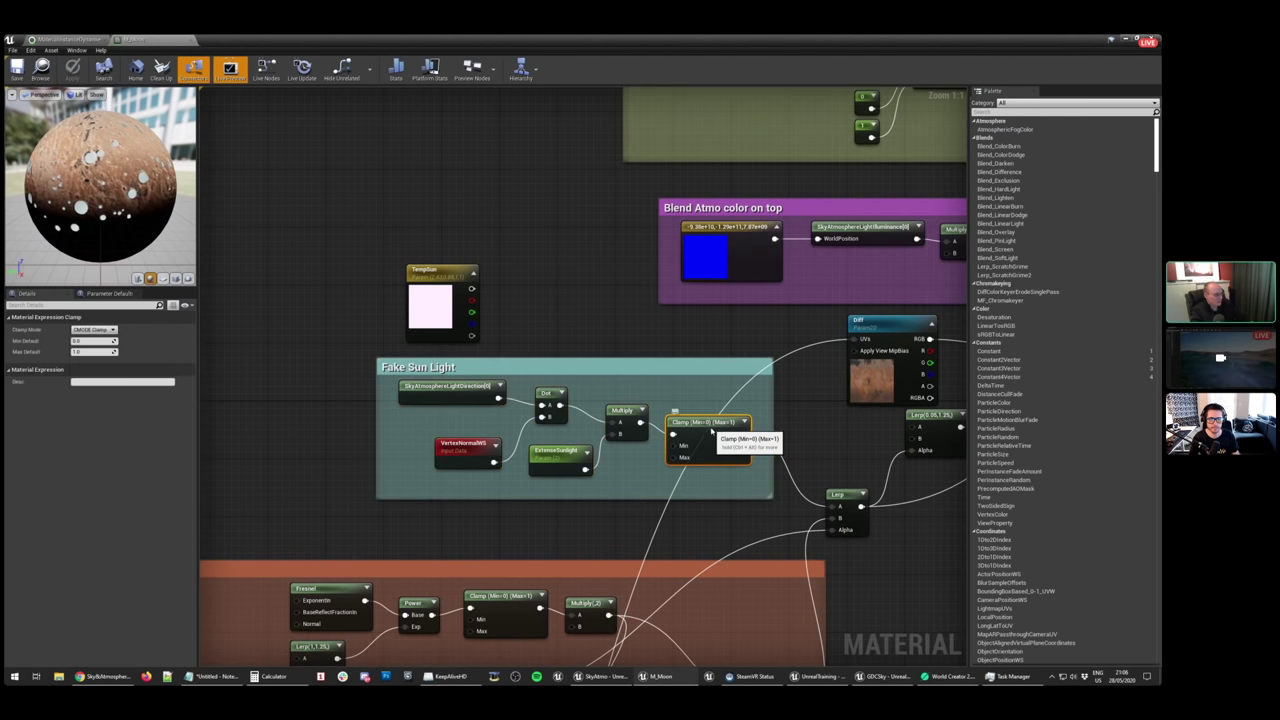
pyautogui.rightClick(711, 427)
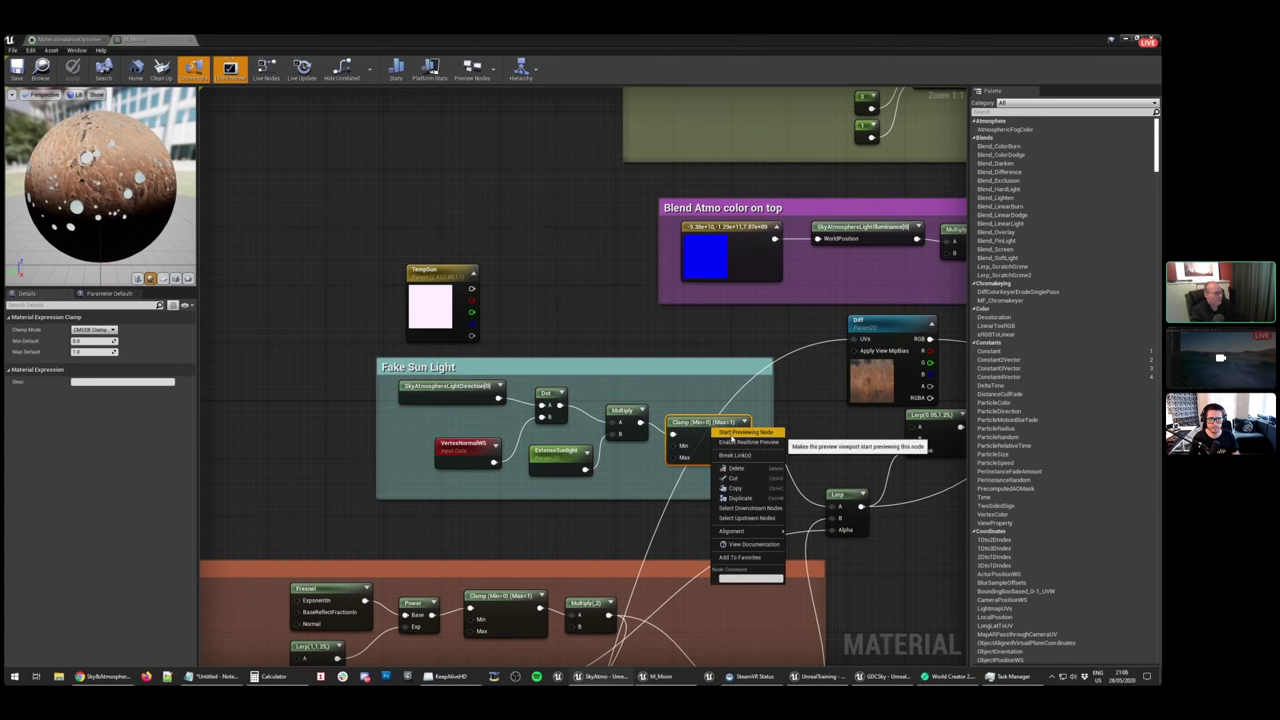
pyautogui.click(740, 432)
pyautogui.moveTo(200, 232); pyautogui.dragTo(290, 232)
pyautogui.moveTo(150, 174); pyautogui.dragTo(200, 174)
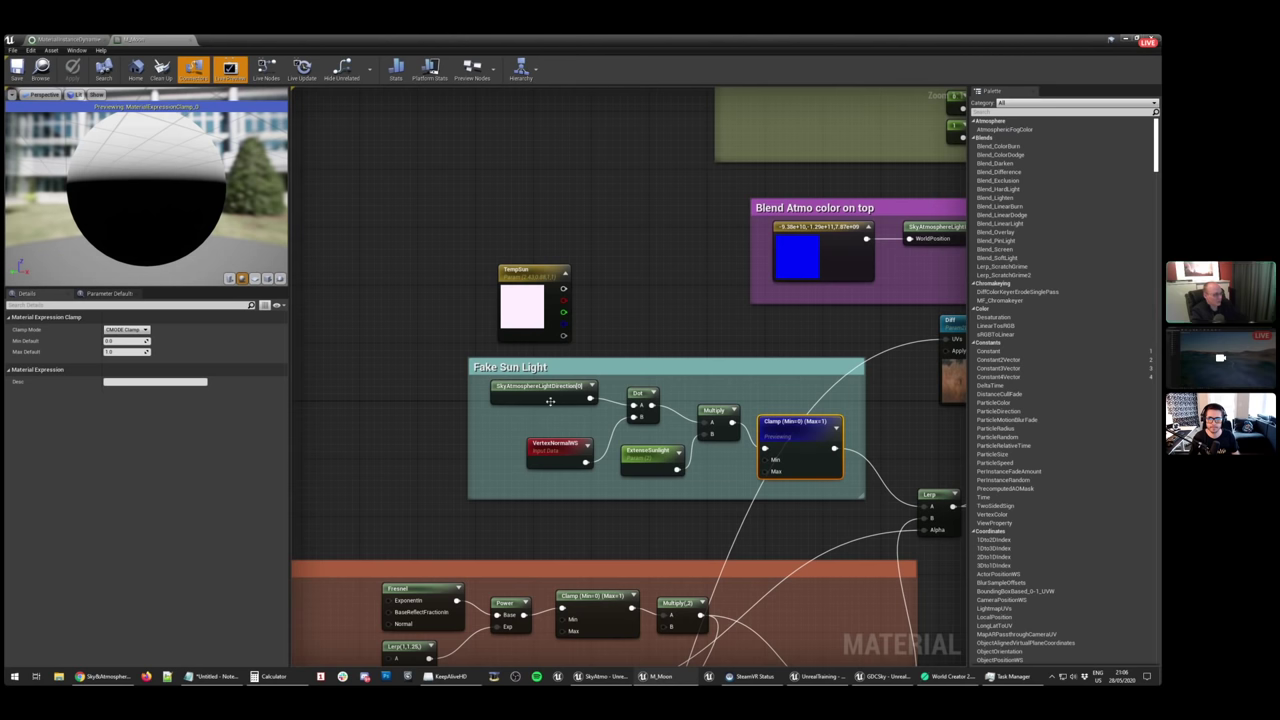
# Inspect the VertexNormalWS and SkyAtmosphereLightDirection nodes, and connect TempSun to the Dot node's A input to check the shading preview
pyautogui.click(556, 461)
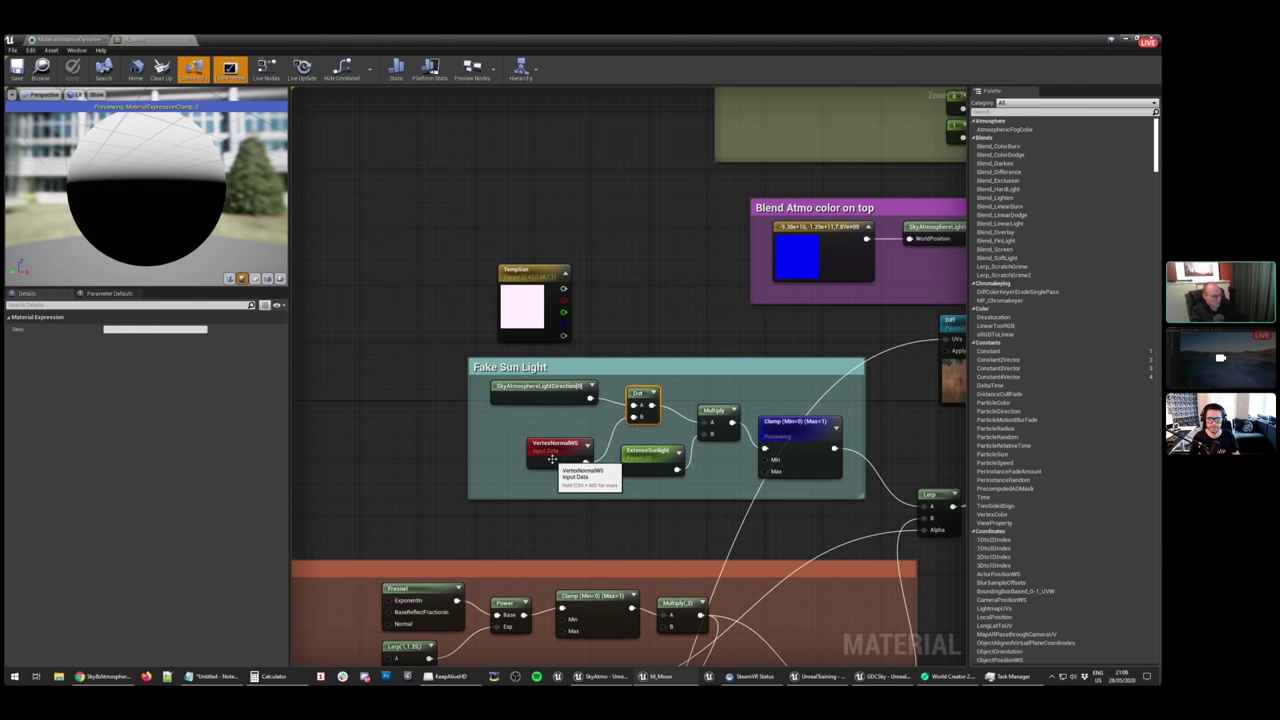
pyautogui.click(517, 393)
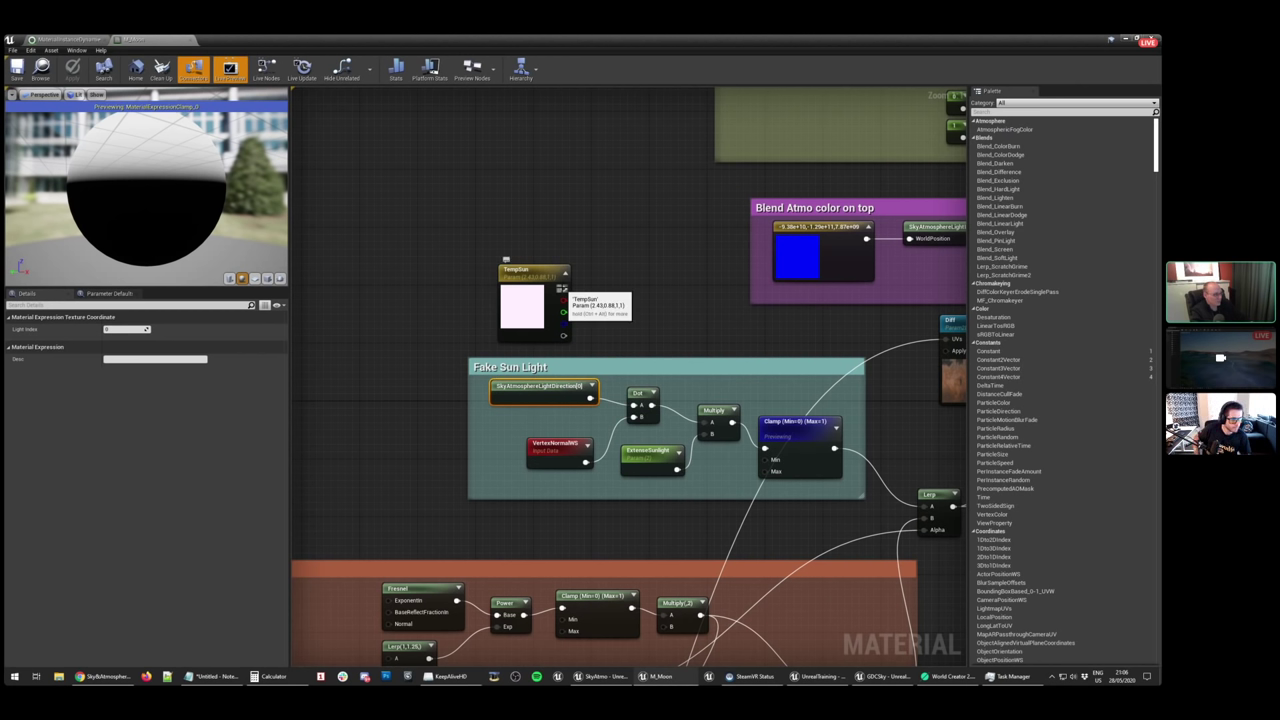
pyautogui.moveTo(563, 289); pyautogui.dragTo(633, 405)
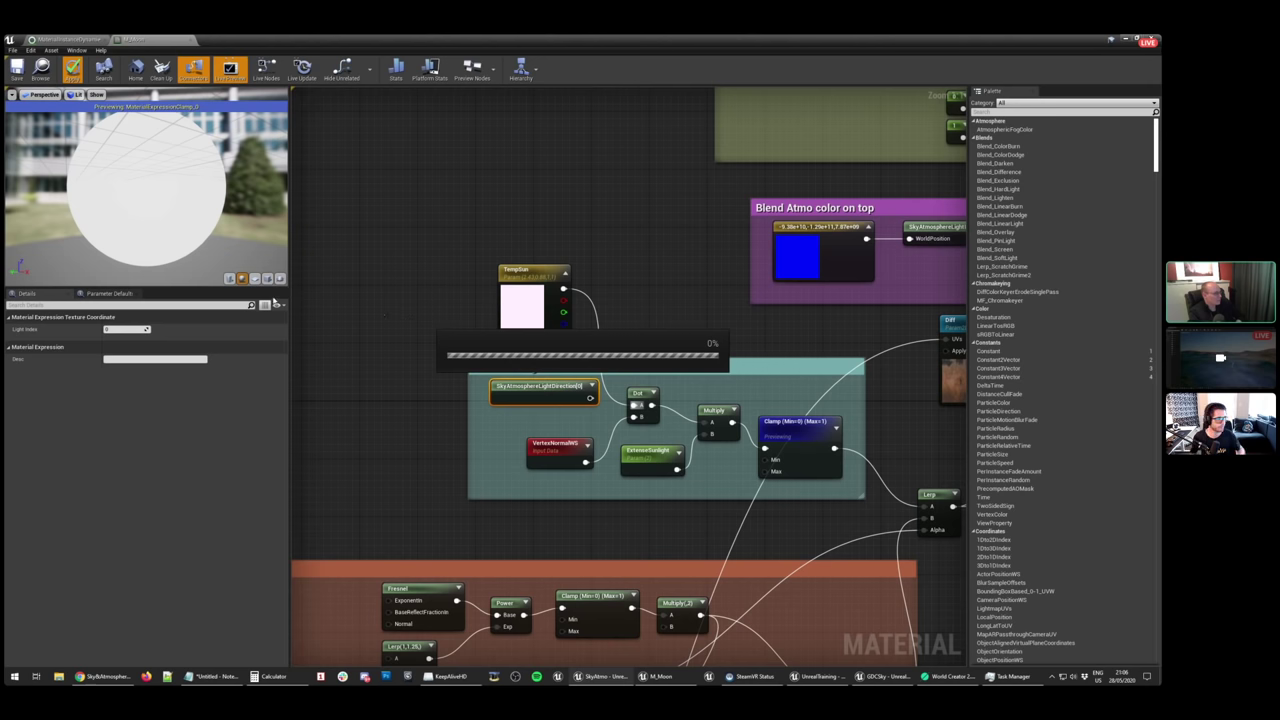
pyautogui.scroll(-2, 222, 208)
pyautogui.moveTo(222, 208)
pyautogui.mouseDown()
pyautogui.moveTo(268, 224)
pyautogui.moveTo(226, 216)
pyautogui.mouseUp()
# Set the R channel of the TempSun parameter's default value to 0
pyautogui.click(541, 325)
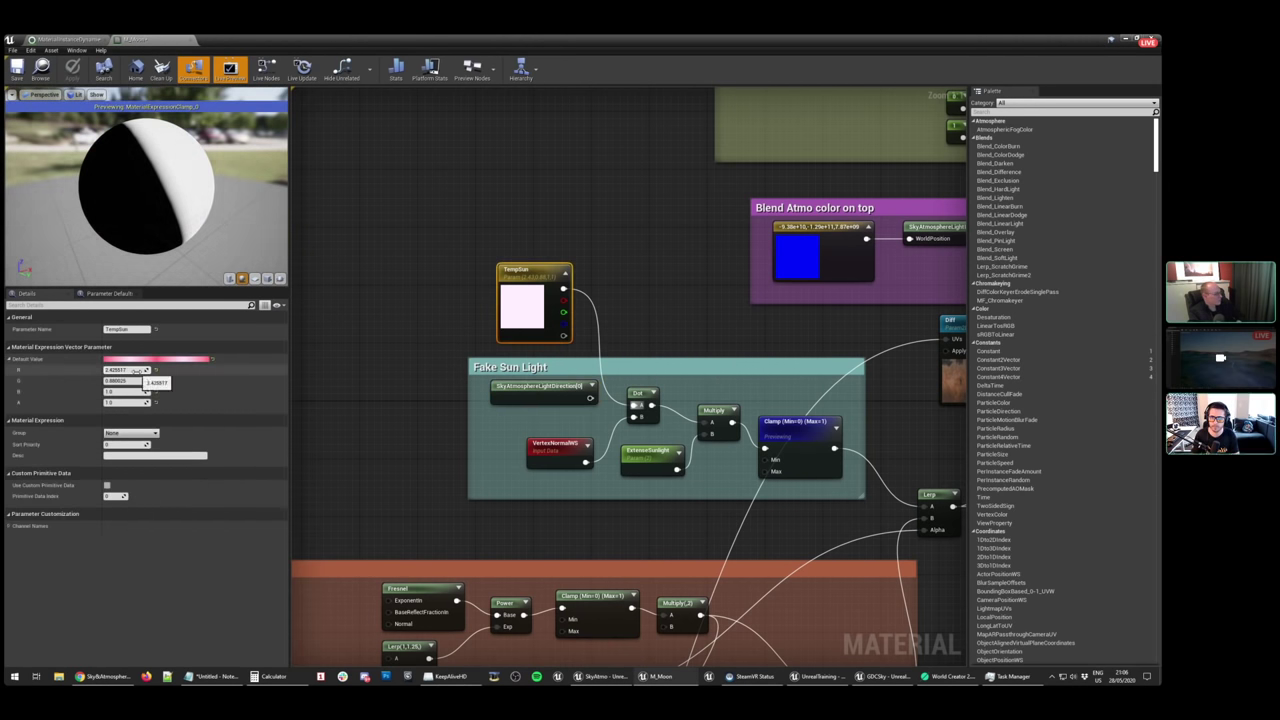
pyautogui.write('0')
pyautogui.press('Return')
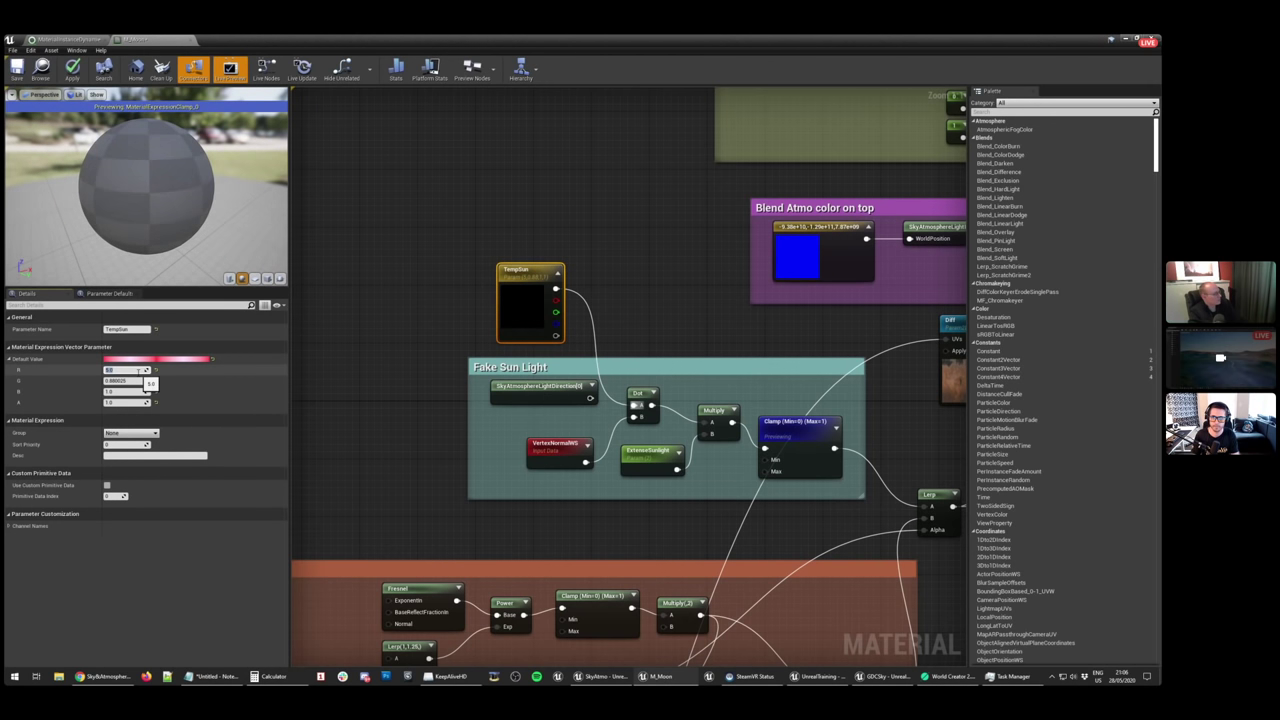
pyautogui.press('Return')
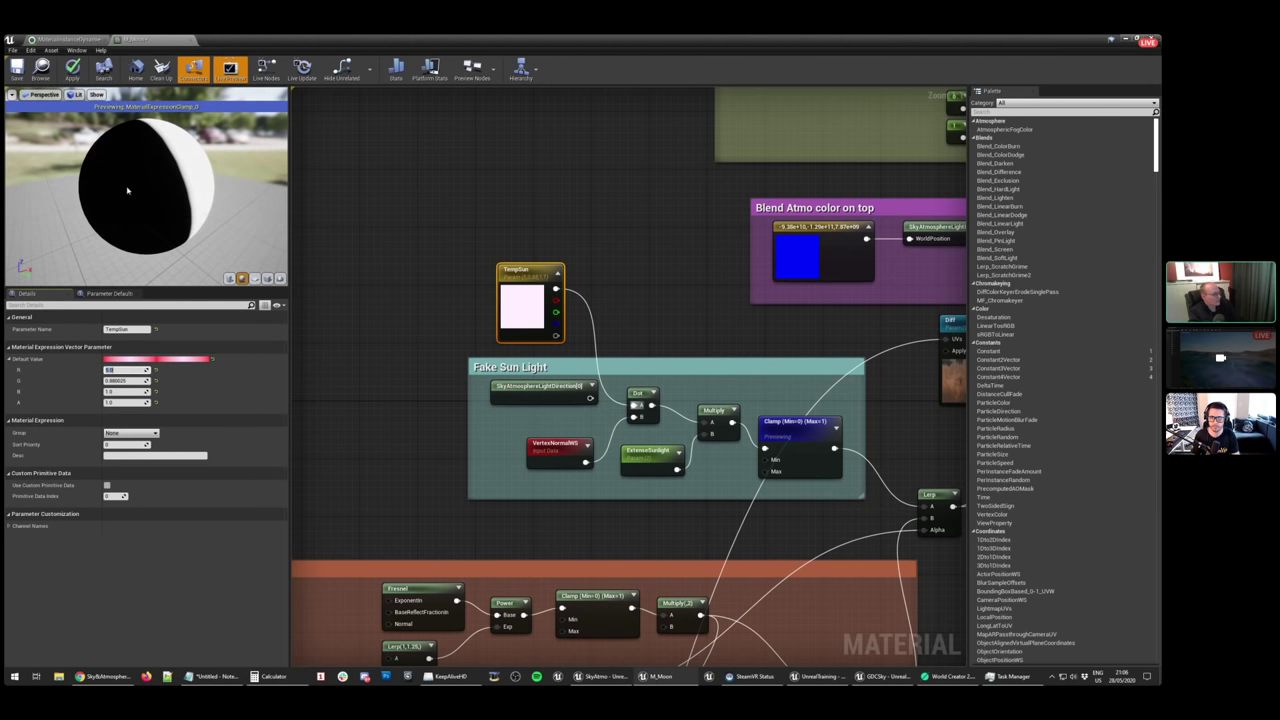
# Reconnect SkyAtmosphereLightDirection to the Dot node's A input and apply the material changes
pyautogui.click(530, 388)
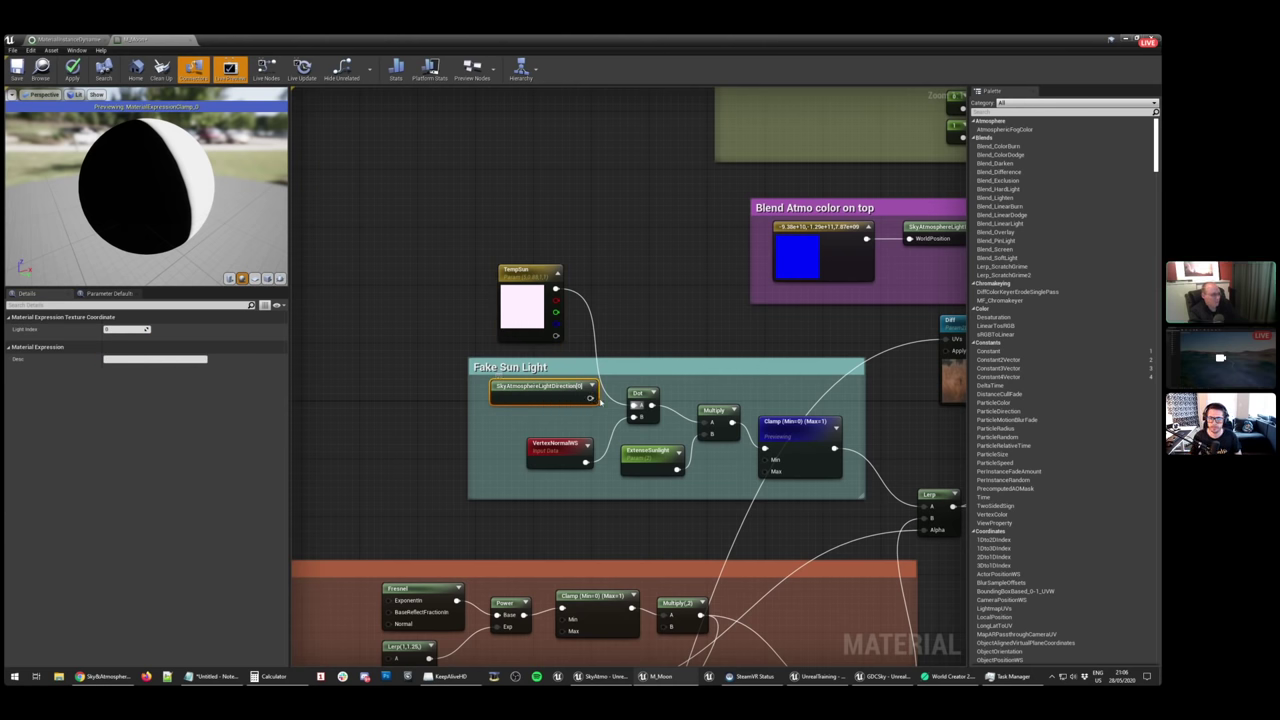
pyautogui.moveTo(590, 398); pyautogui.dragTo(638, 408)
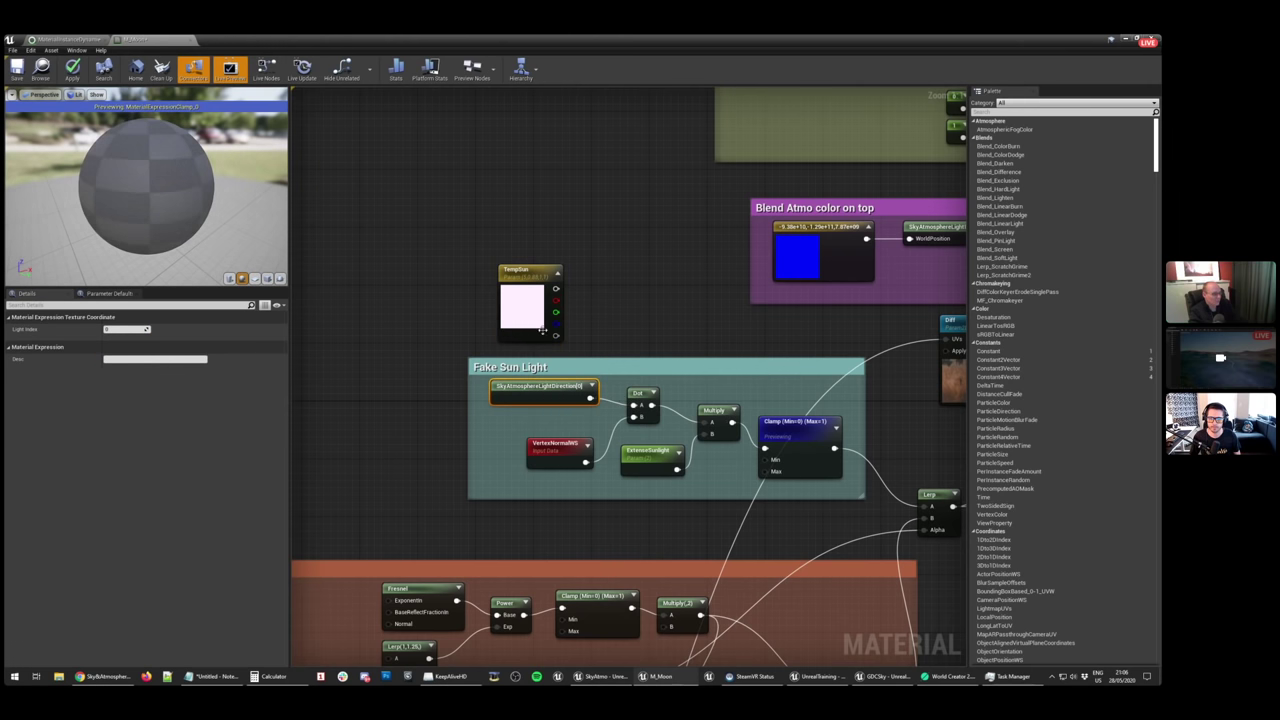
pyautogui.click(72, 68)
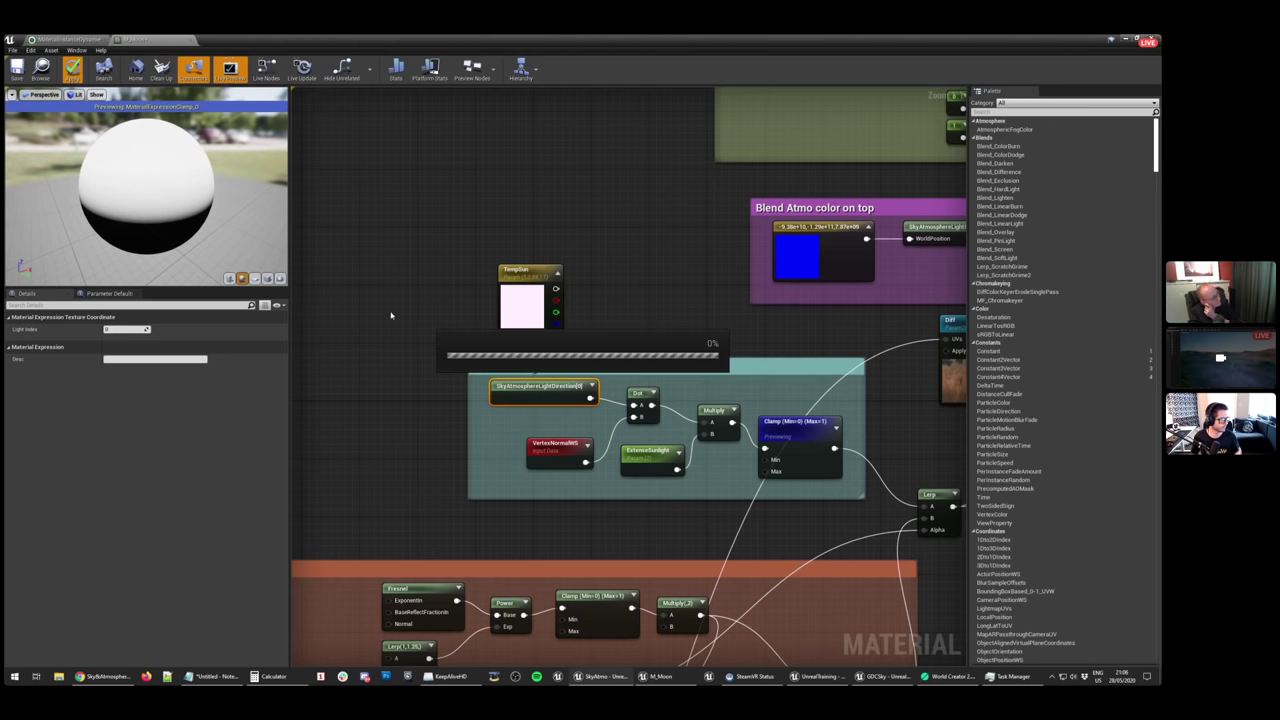
# Examine how the Fake Sun Light and Eclipse groups are combined through the Lerp node
pyautogui.scroll(-3, 686, 289)
pyautogui.moveTo(666, 262); pyautogui.dragTo(620, 134, button='right')
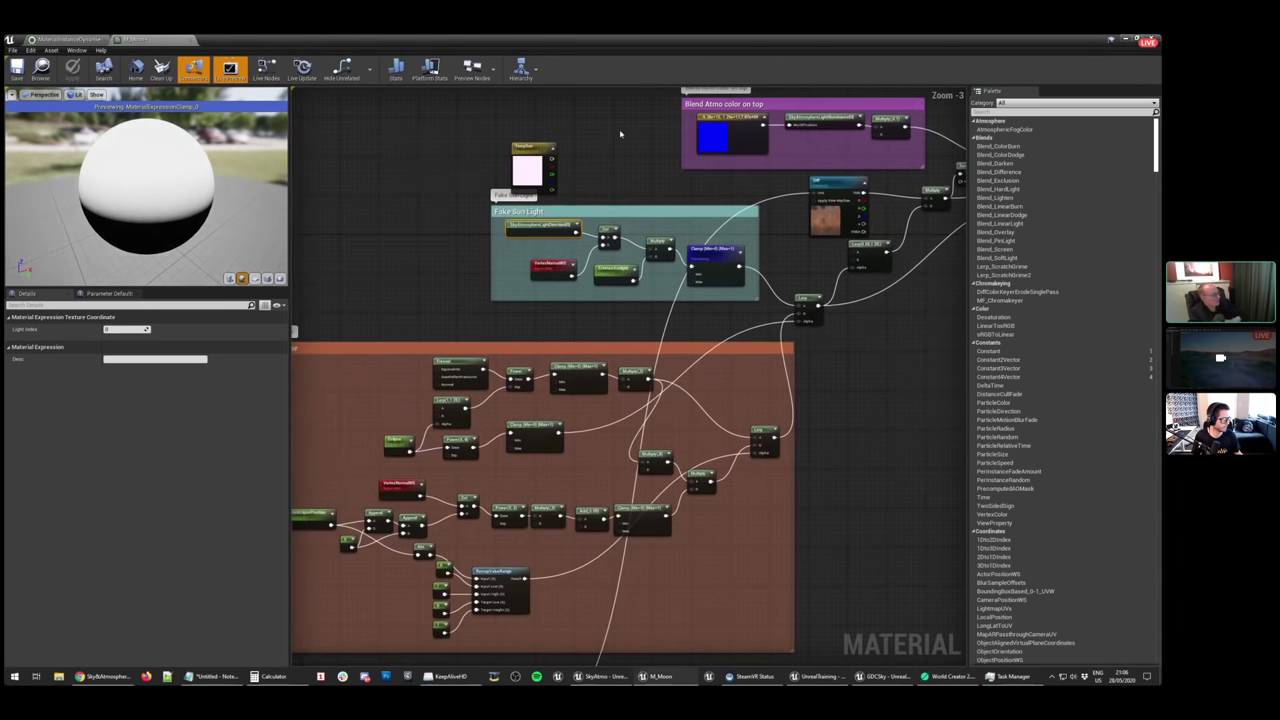
pyautogui.moveTo(486, 326); pyautogui.dragTo(555, 260, button='right')
pyautogui.scroll(2, 404, 287)
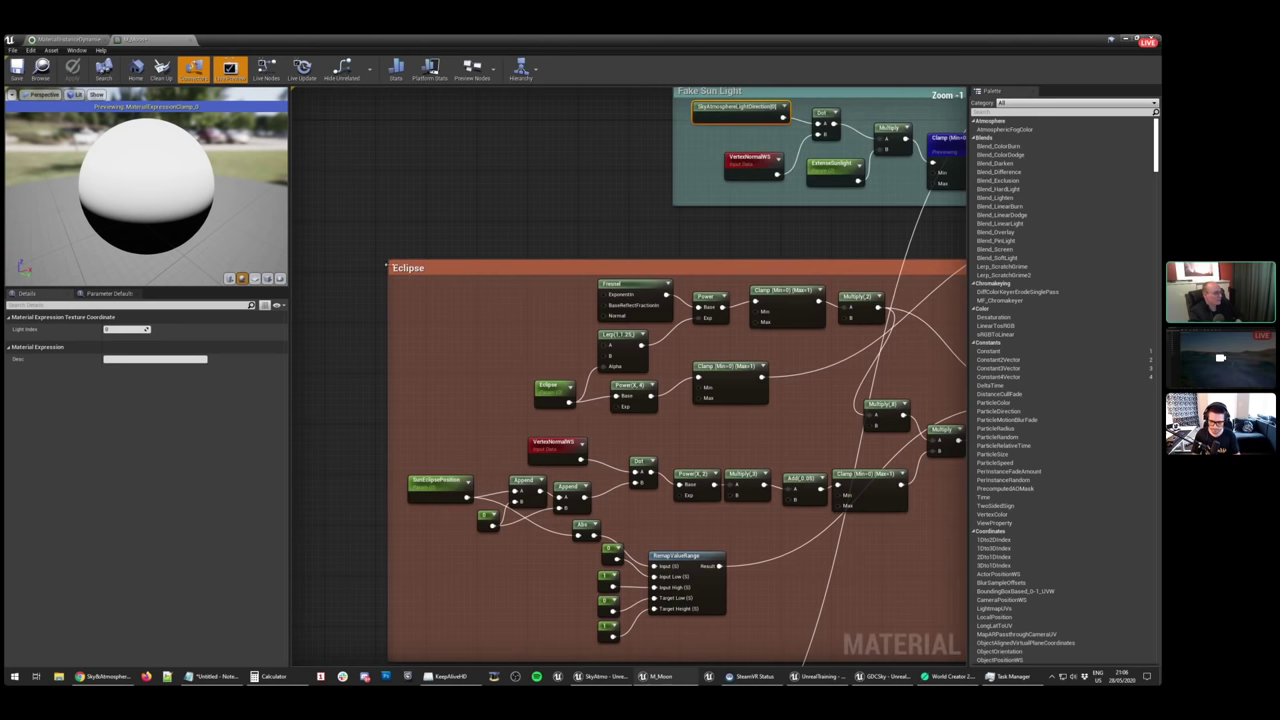
pyautogui.scroll(-2, 398, 270)
pyautogui.scroll(2, 562, 207)
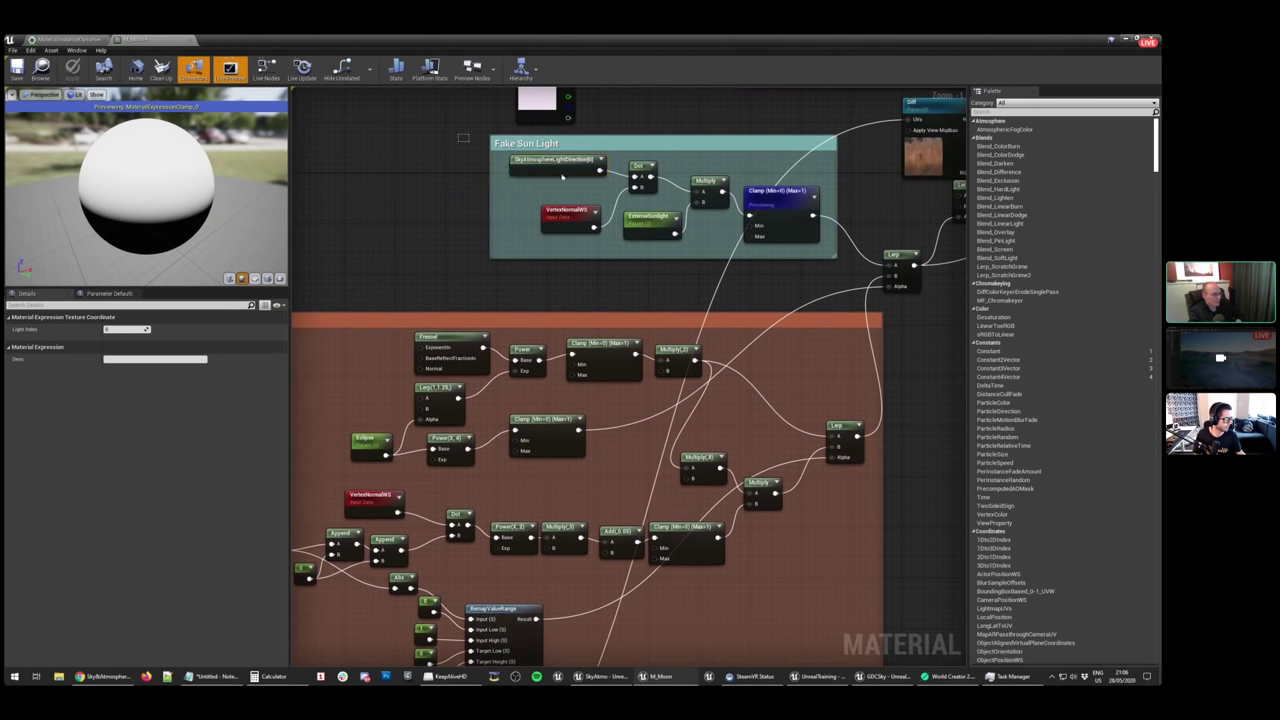
pyautogui.click(562, 176)
pyautogui.moveTo(900, 259); pyautogui.dragTo(712, 263, button='right')
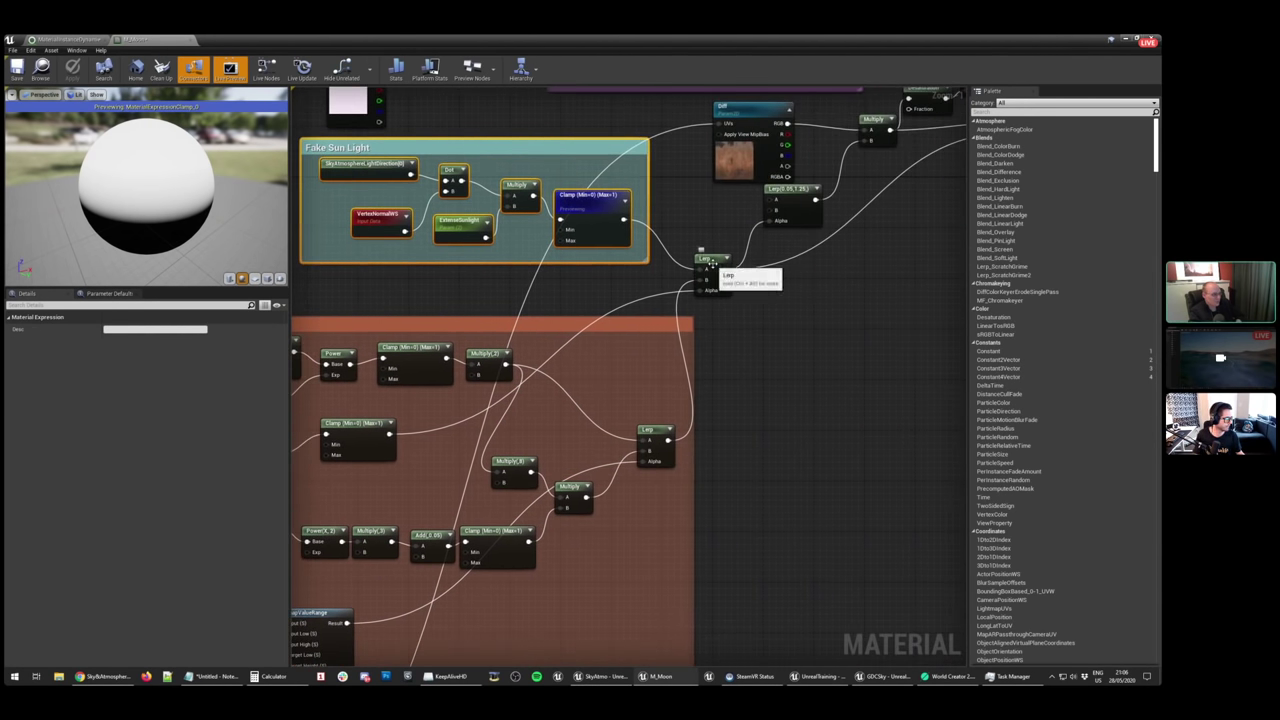
pyautogui.click(712, 263)
# Inspect the SunEclipsePosition parameter and the vertex normal nodes it works with in the Eclipse group
pyautogui.moveTo(322, 346); pyautogui.dragTo(750, 260, button='right')
pyautogui.scroll(1, 548, 400)
pyautogui.click(467, 469)
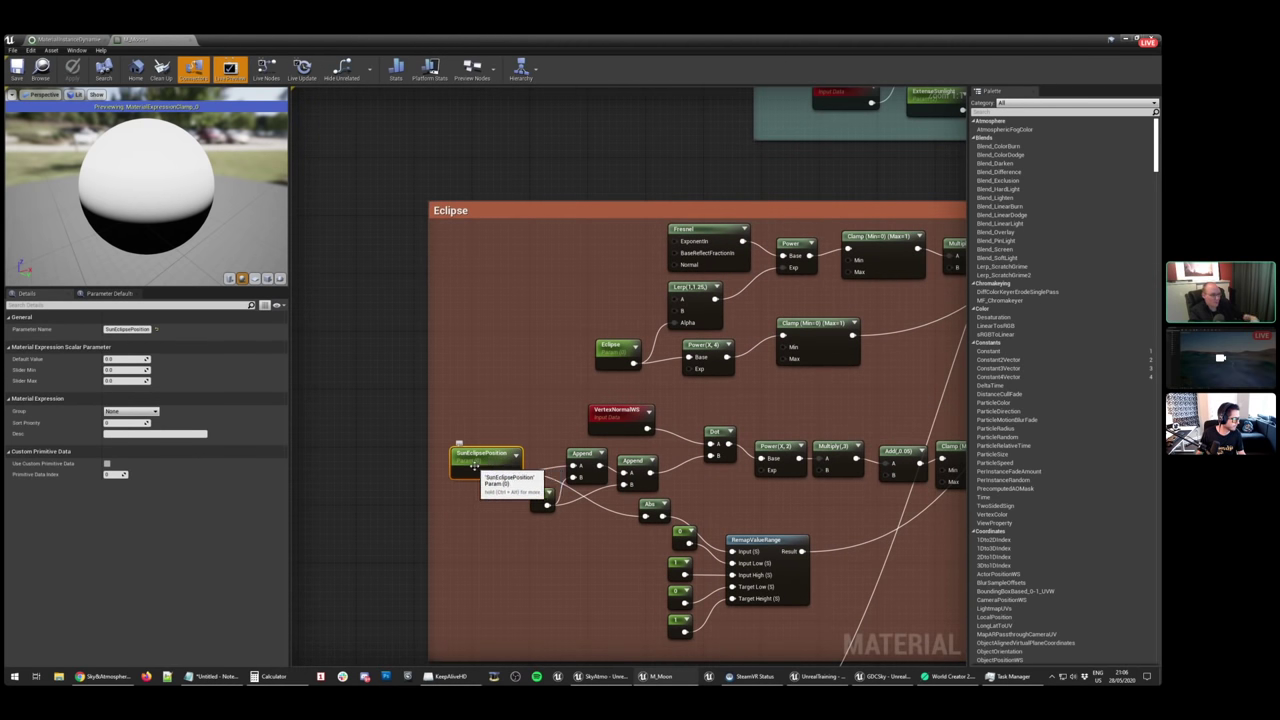
pyautogui.moveTo(543, 383); pyautogui.dragTo(361, 361, button='right')
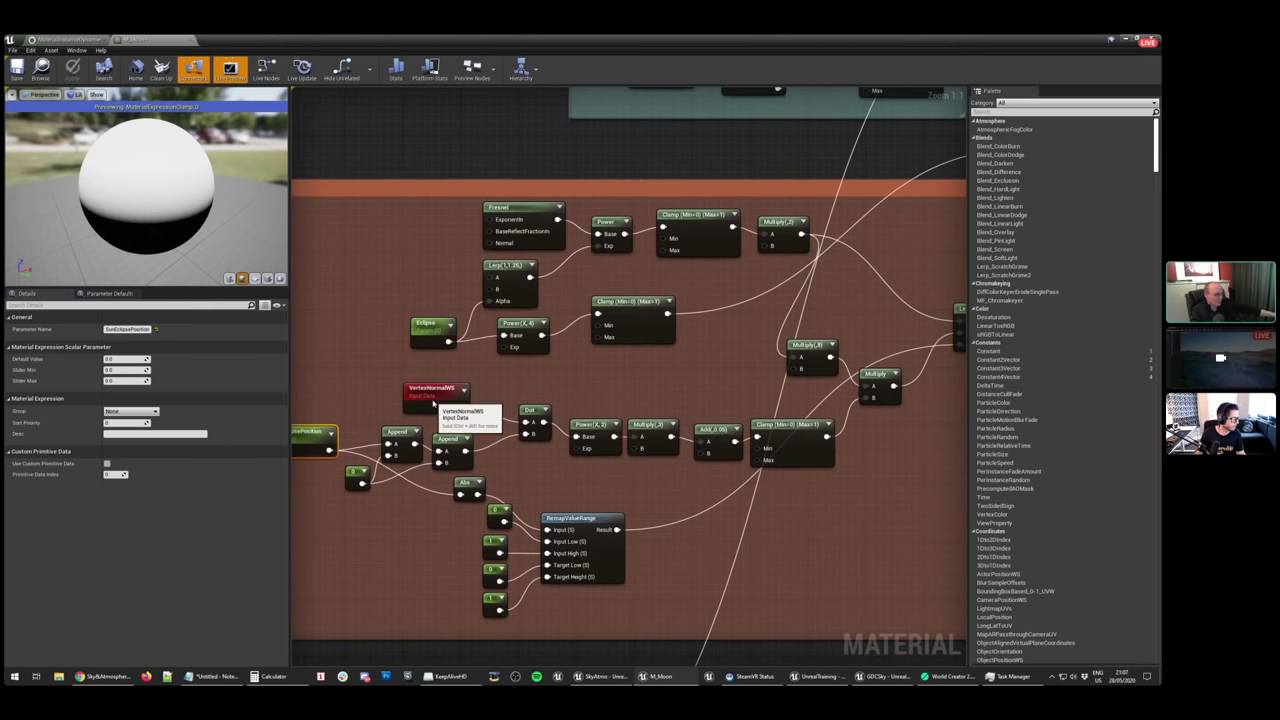
# Inspect the Dot node in the Eclipse group and the Camera Position input in the Light Time Alteration group
pyautogui.click(533, 412)
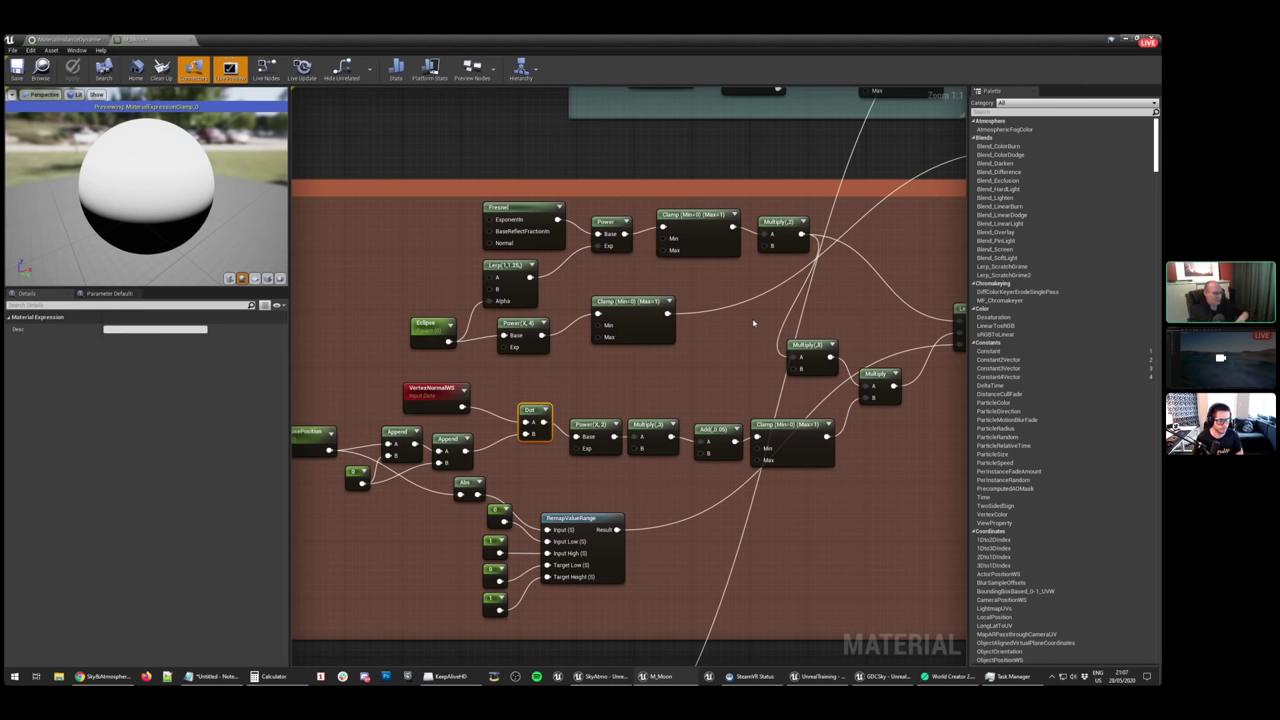
pyautogui.moveTo(831, 262); pyautogui.dragTo(697, 305, button='right')
pyautogui.moveTo(778, 200); pyautogui.dragTo(766, 503, button='right')
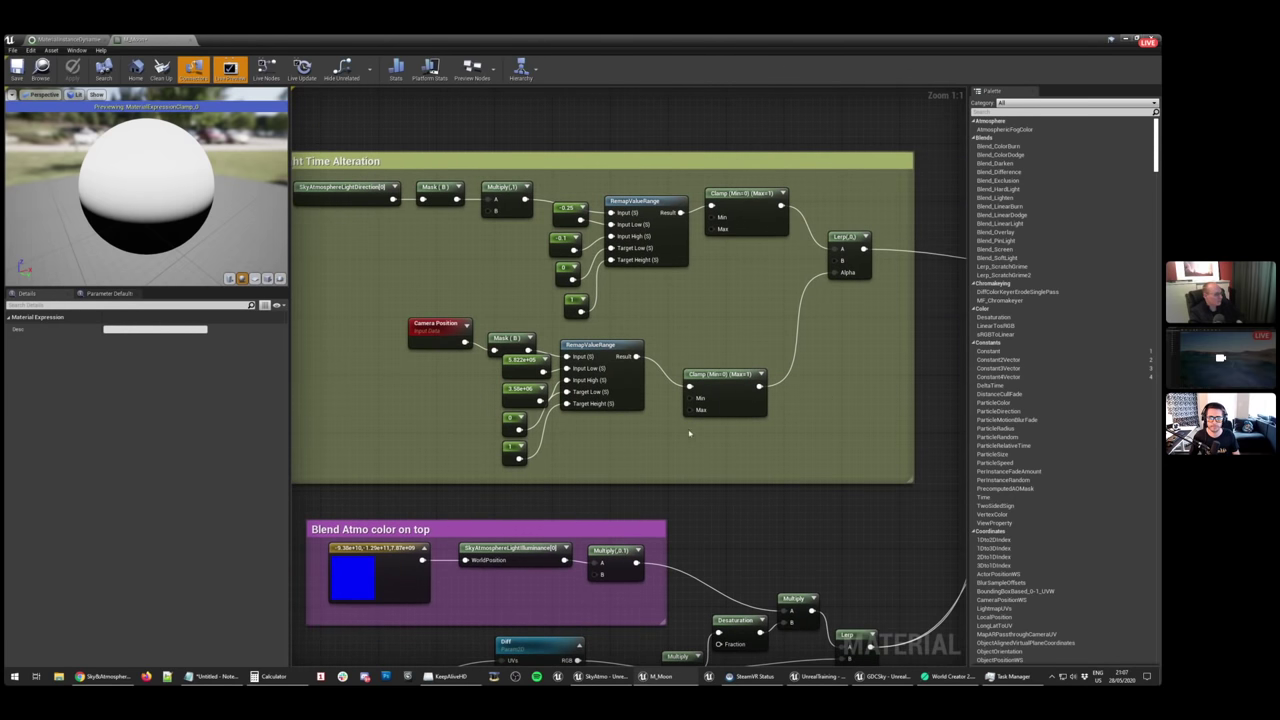
pyautogui.moveTo(790, 556); pyautogui.dragTo(831, 526, button='right')
pyautogui.moveTo(746, 280); pyautogui.dragTo(586, 260, button='right')
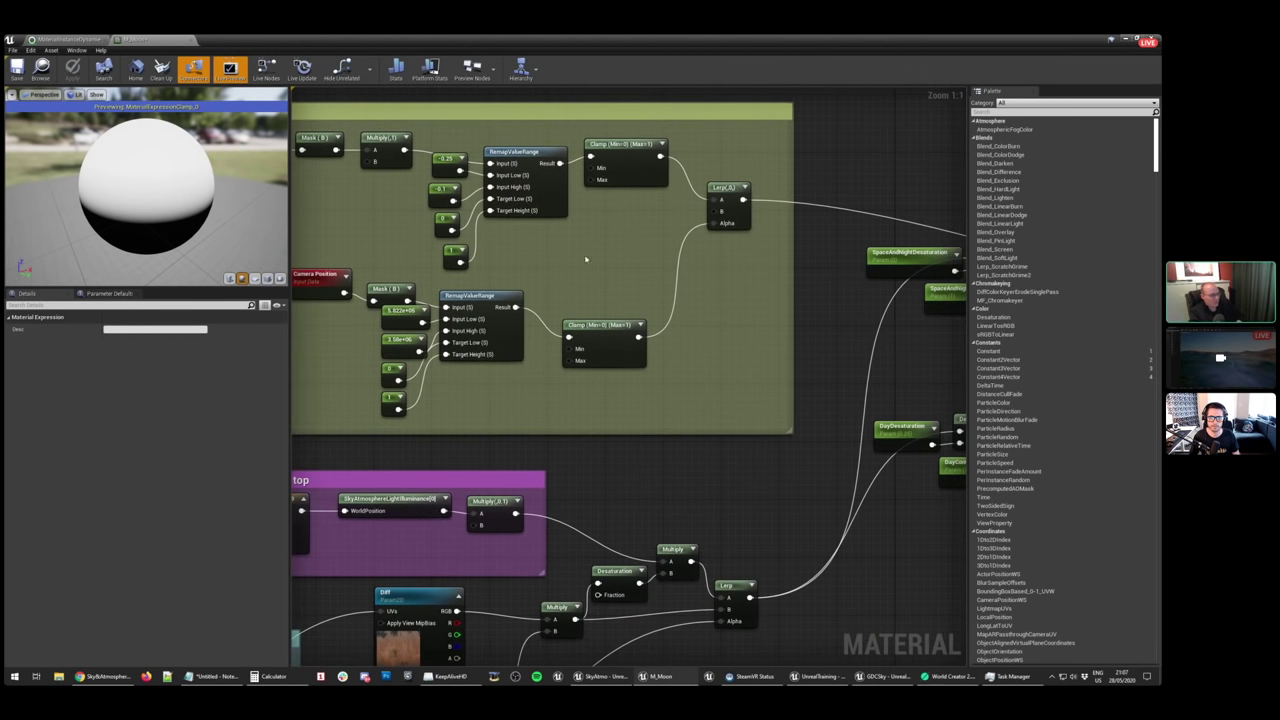
pyautogui.click(320, 281)
# Examine the NightColorOverlay, SpaceAndNightContrast and SpaceAndNightDesaturation parameters and trace the day and night branches to Emissive Color
pyautogui.moveTo(834, 419); pyautogui.dragTo(563, 411, button='right')
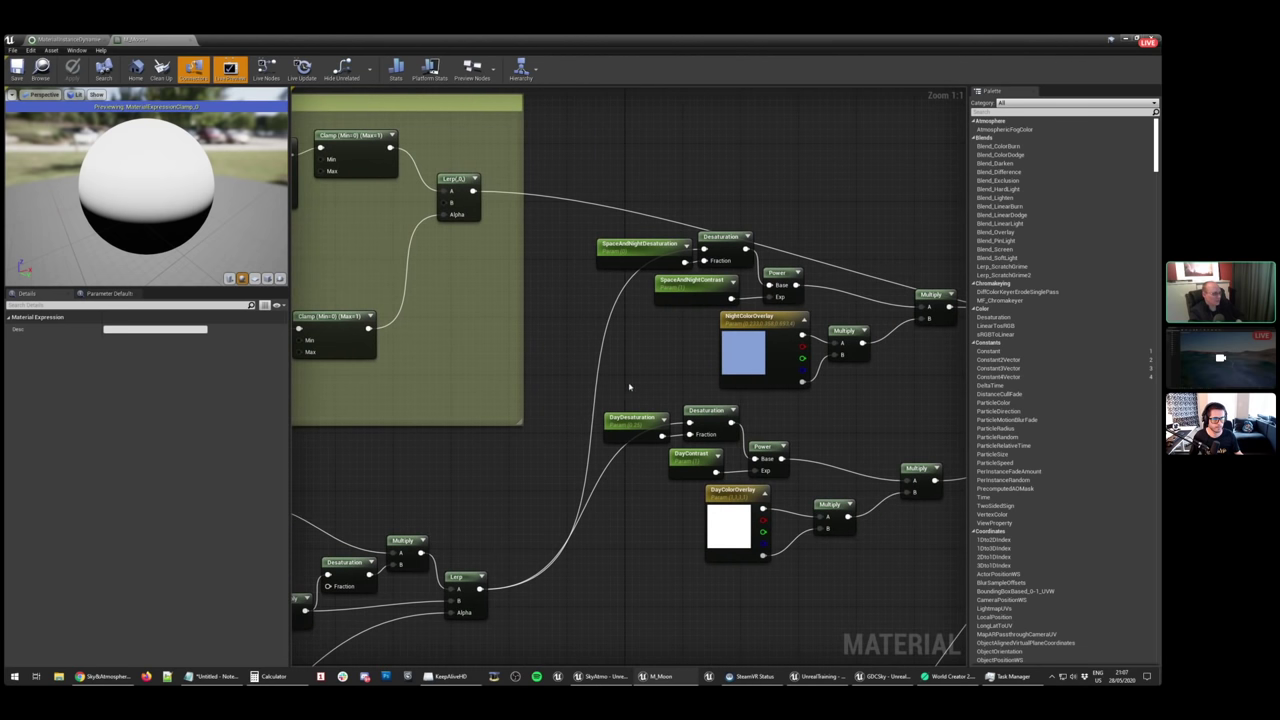
pyautogui.moveTo(629, 386); pyautogui.dragTo(515, 360, button='right')
pyautogui.click(626, 297)
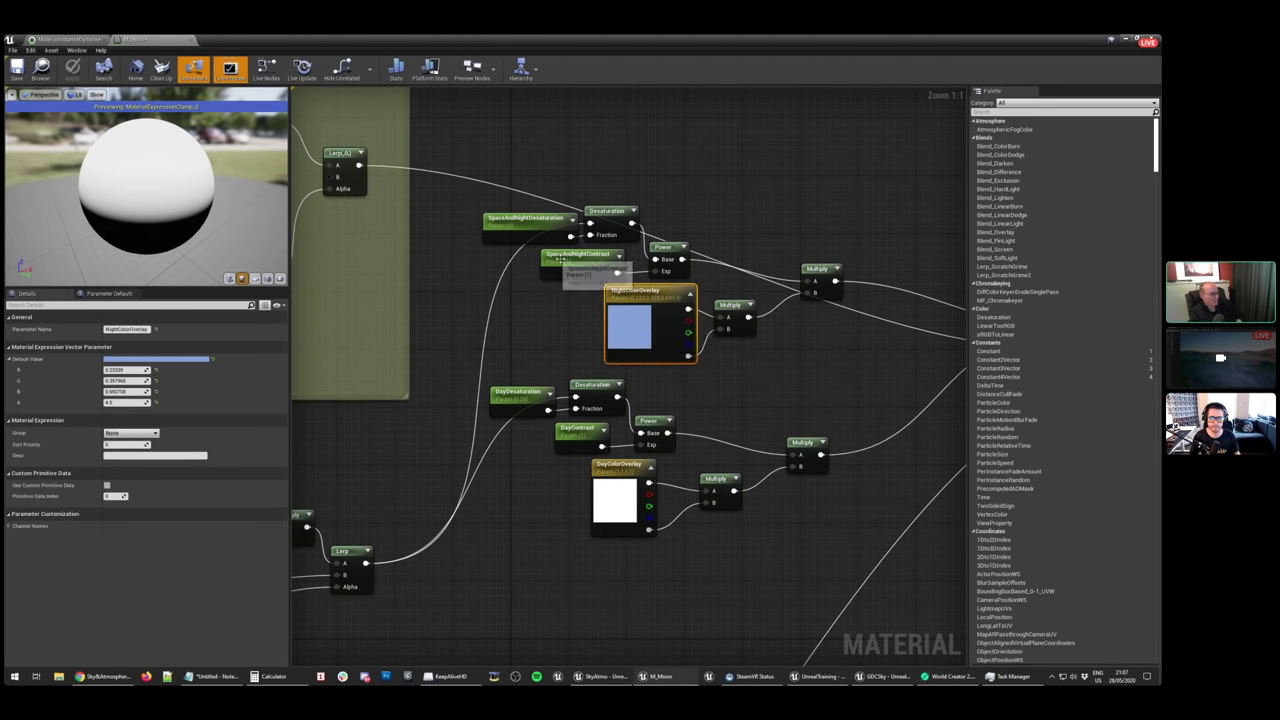
pyautogui.click(580, 258)
pyautogui.click(544, 229)
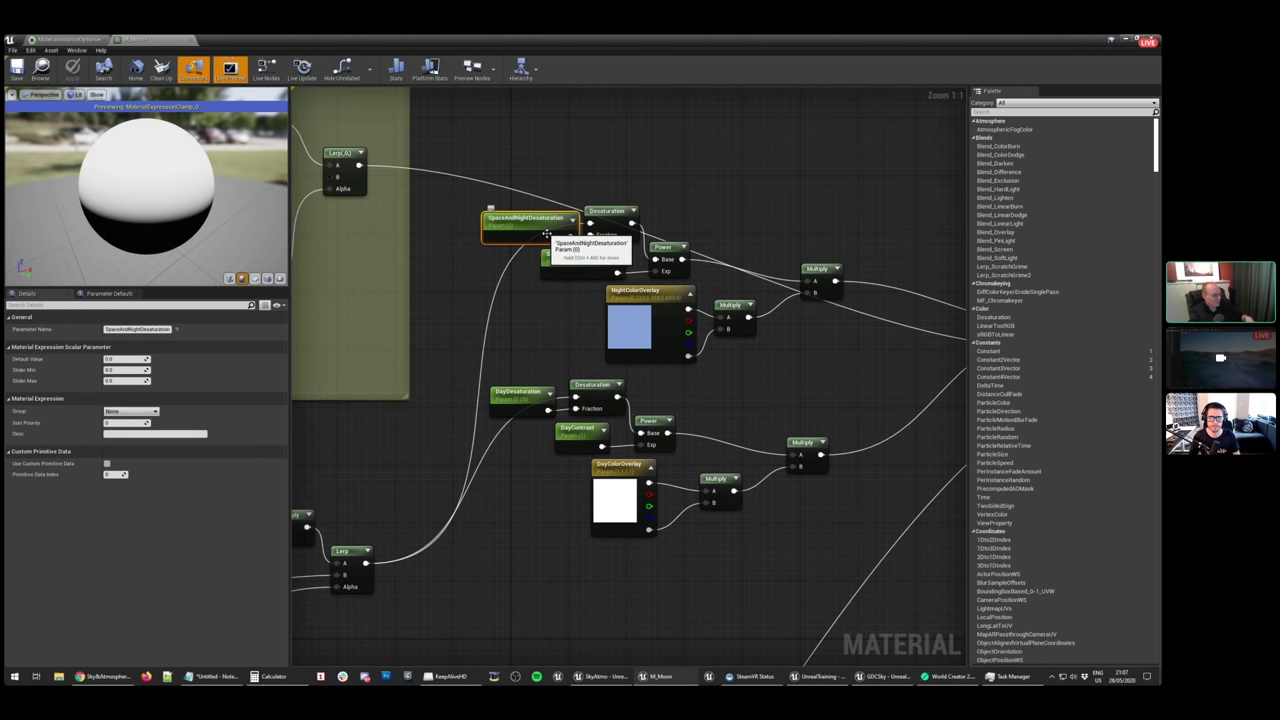
pyautogui.moveTo(800, 409); pyautogui.dragTo(212, 344, button='right')
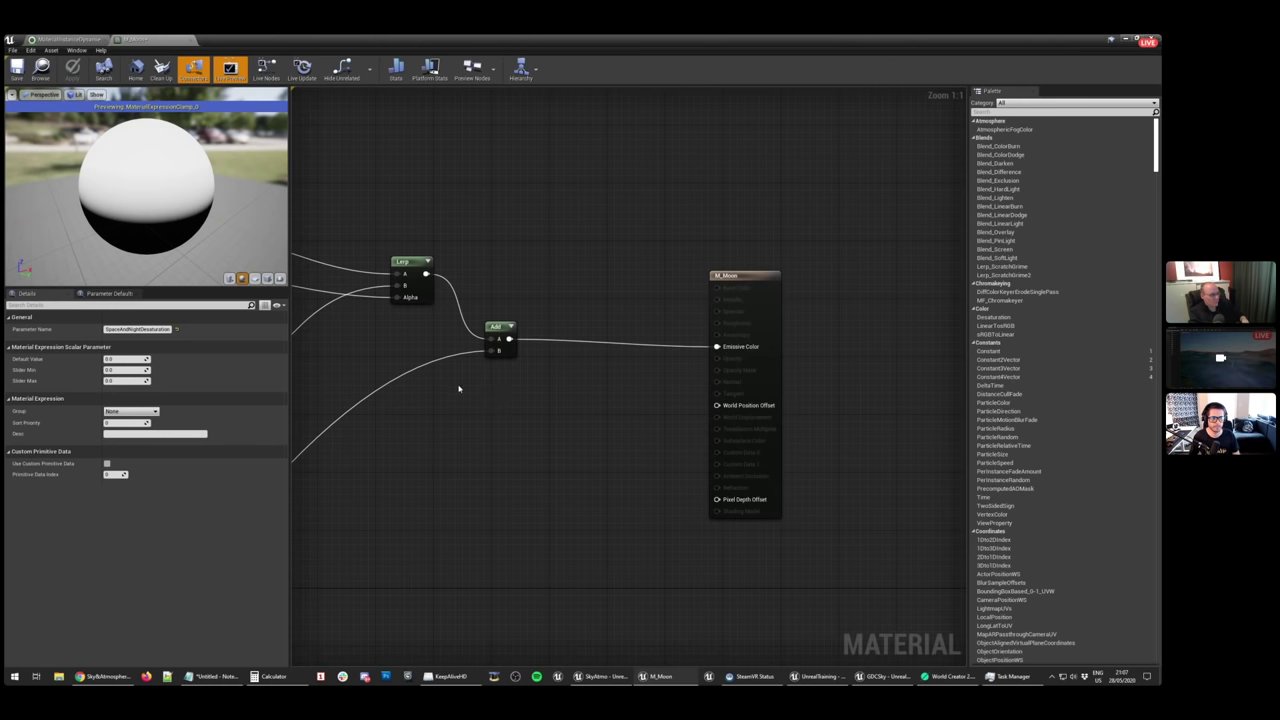
pyautogui.scroll(-4, 459, 388)
pyautogui.moveTo(480, 449); pyautogui.dragTo(786, 403, button='right')
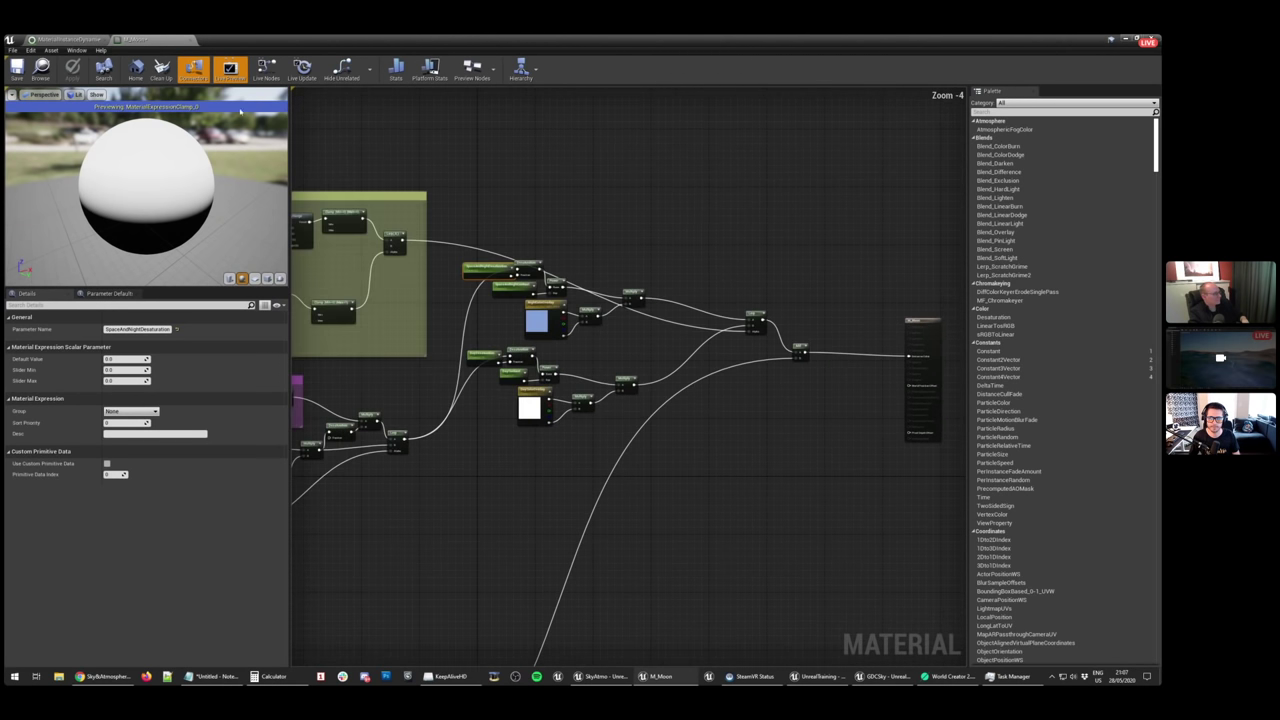
# Close both open material editor tabs and move the floating Details window off the level viewport
pyautogui.middleClick(143, 42)
pyautogui.middleClick(86, 40)
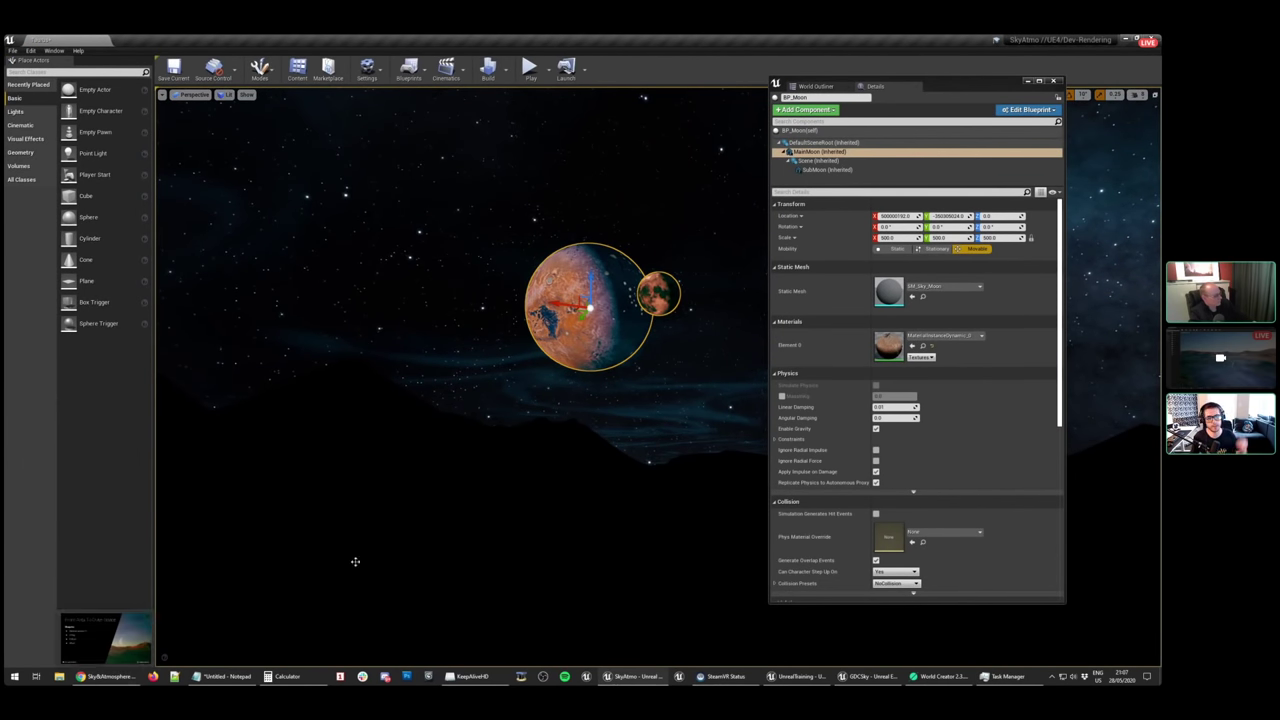
pyautogui.moveTo(935, 88); pyautogui.dragTo(891, 89)
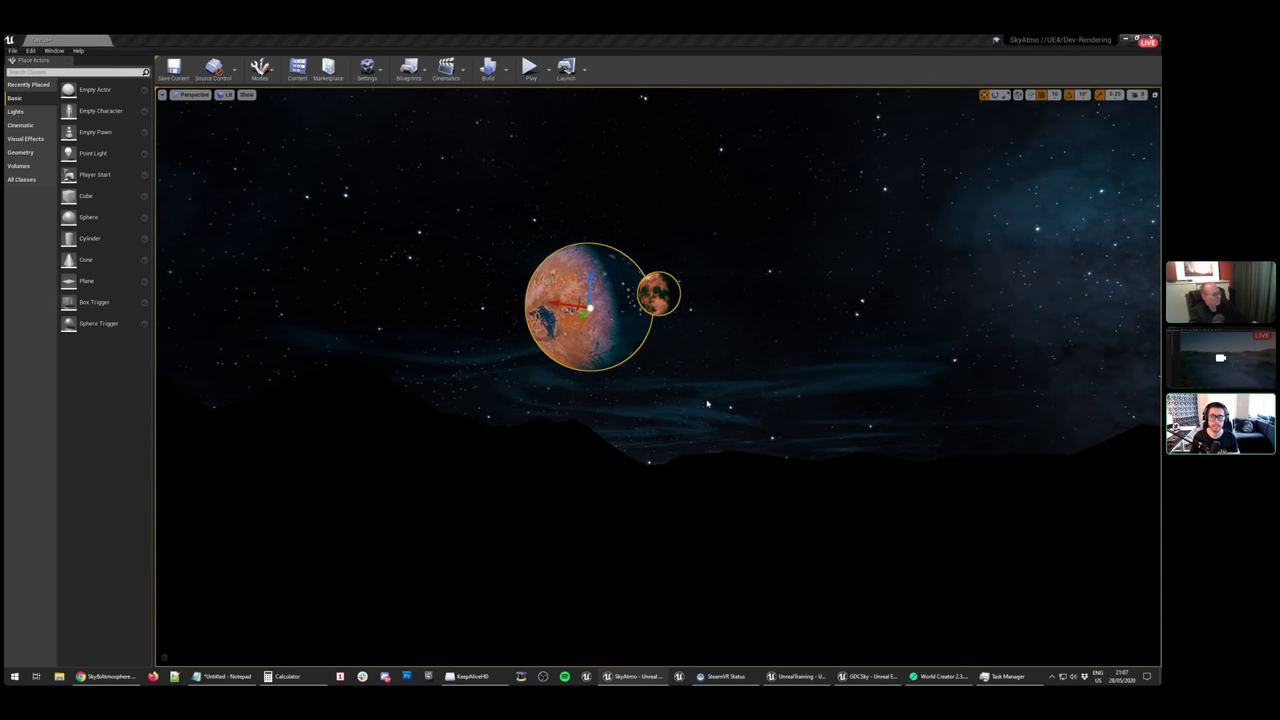
# Rotate the sun's directional light above the horizon so that daylight falls on the terrain and both moons
pyautogui.moveTo(706, 402); pyautogui.dragTo(650, 403, button='right')
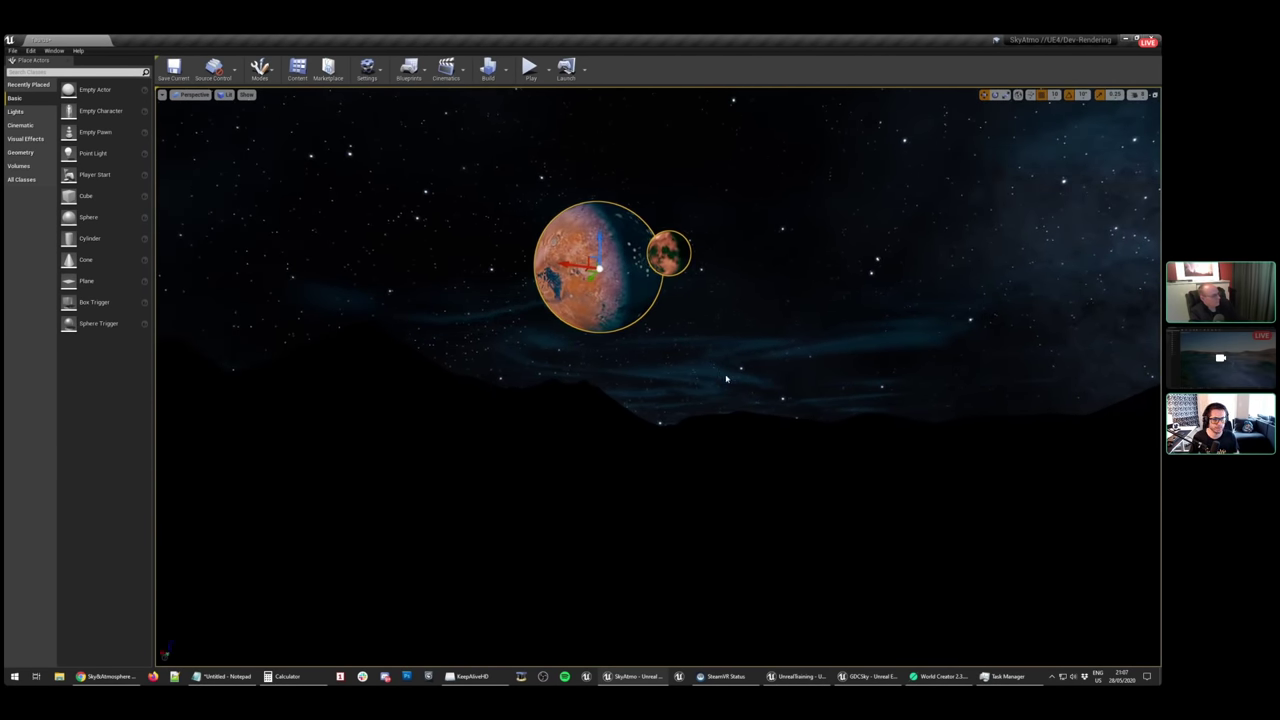
pyautogui.moveTo(726, 378); pyautogui.dragTo(617, 343, button='right')
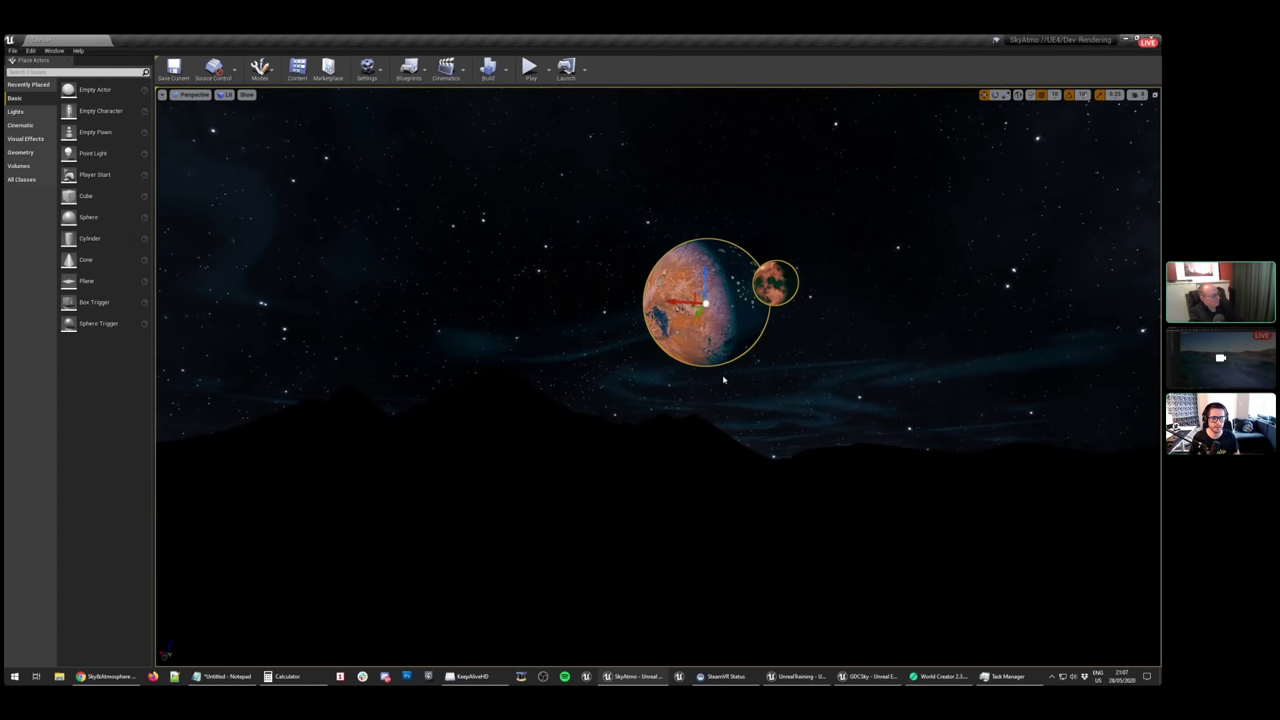
pyautogui.moveTo(724, 379); pyautogui.dragTo(718, 363, button='right')
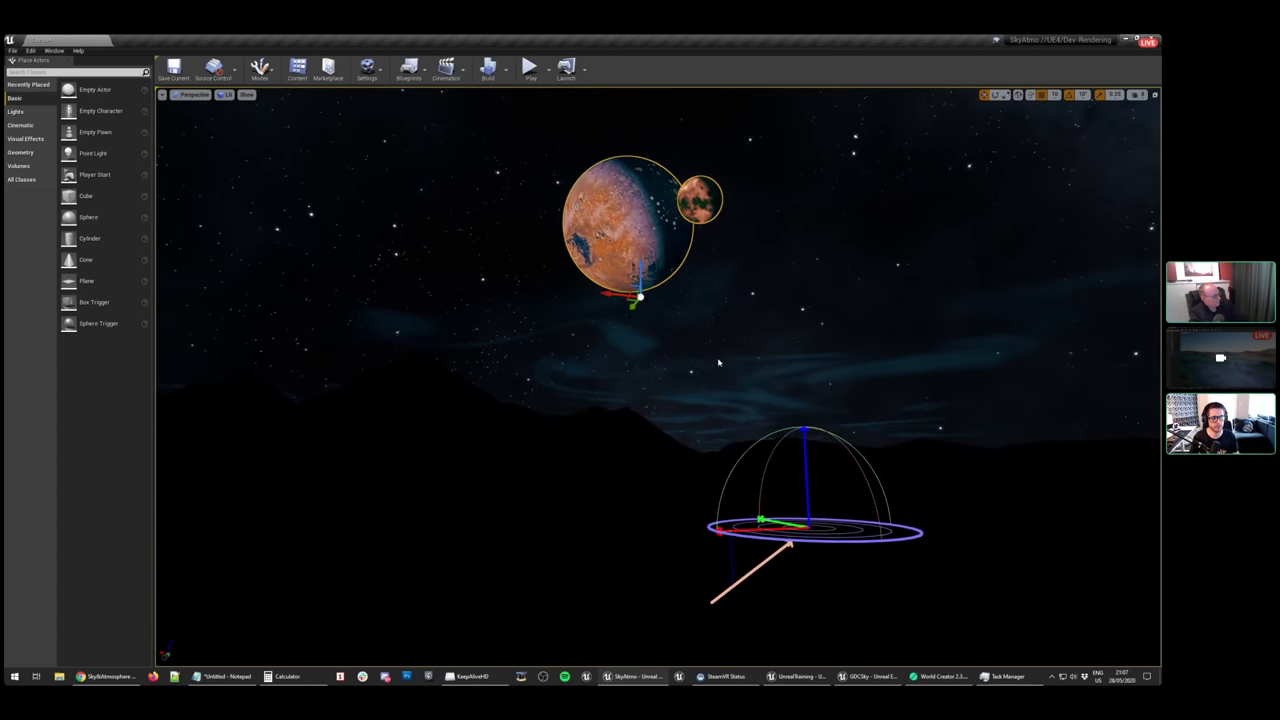
pyautogui.hotkey('ctrl', 'l')
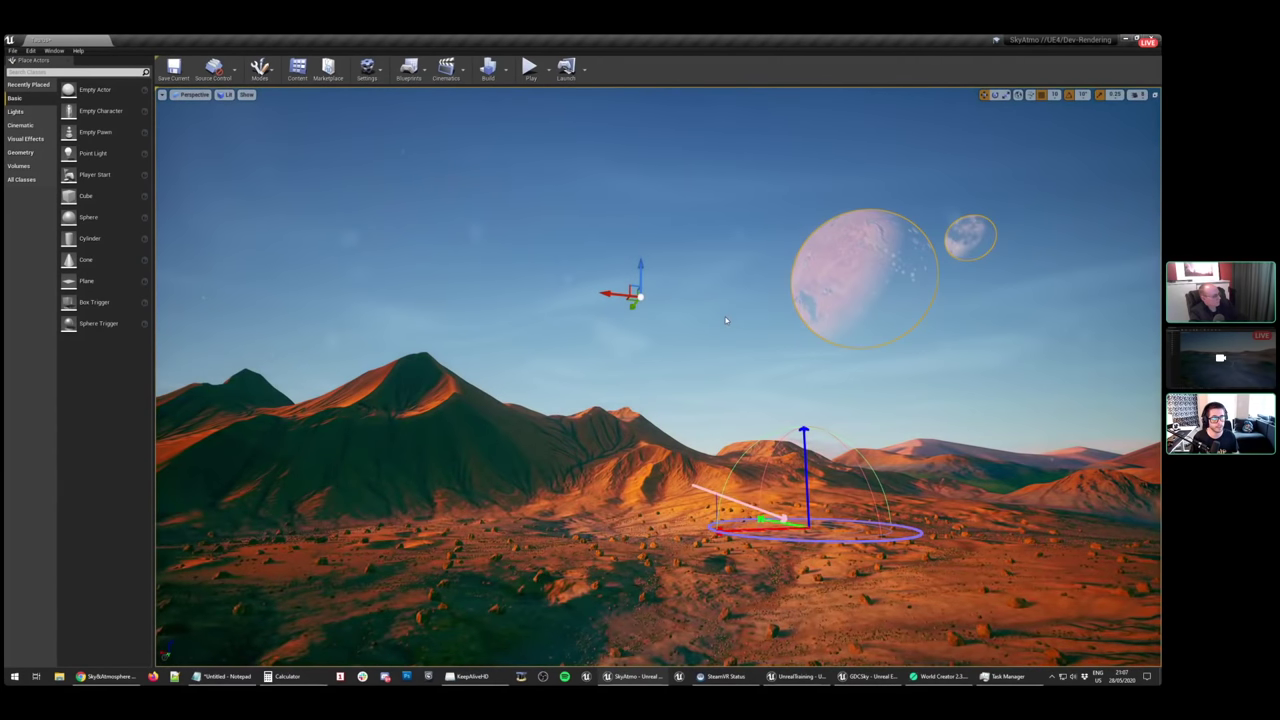
pyautogui.moveTo(726, 320); pyautogui.dragTo(950, 342, button='right')
pyautogui.hotkey('ctrl', 'shift', 'l')
pyautogui.moveTo(743, 315); pyautogui.dragTo(990, 332, button='right')
pyautogui.hotkey('ctrl', 'shift', 'l')
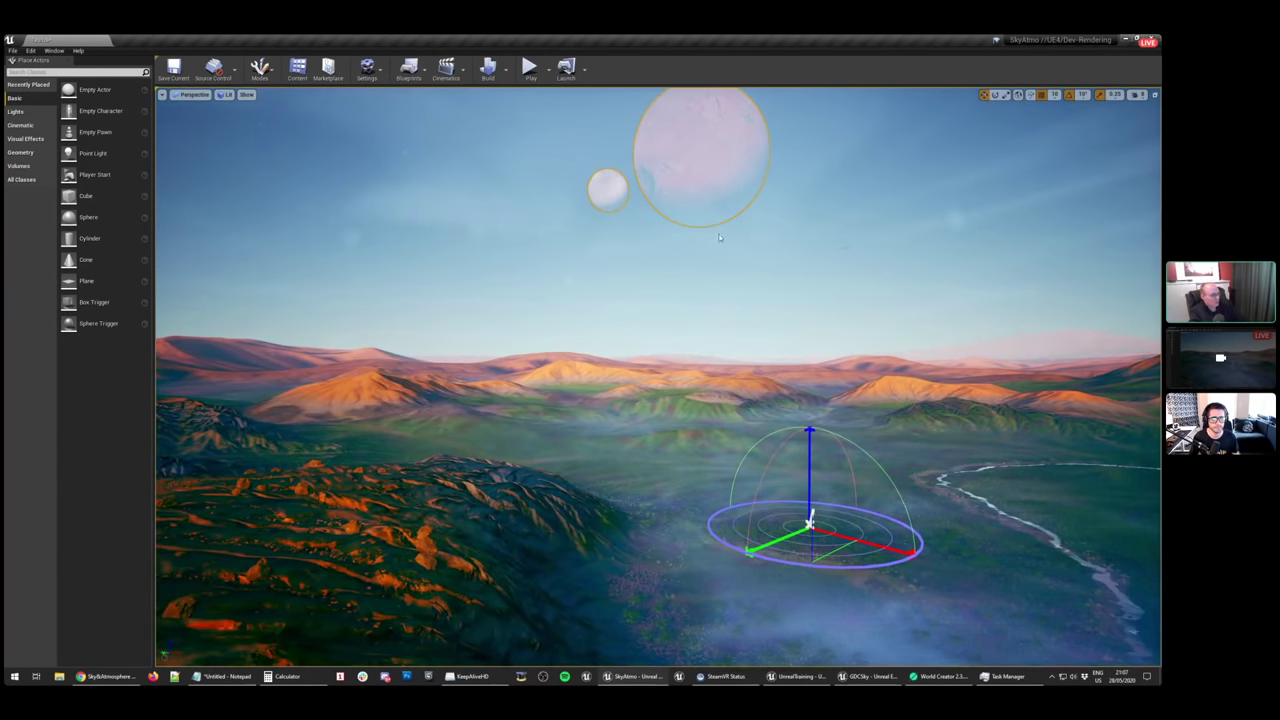
# Frame both moons above the river valley and deselect the moon actor
pyautogui.moveTo(756, 245); pyautogui.dragTo(698, 227, button='right')
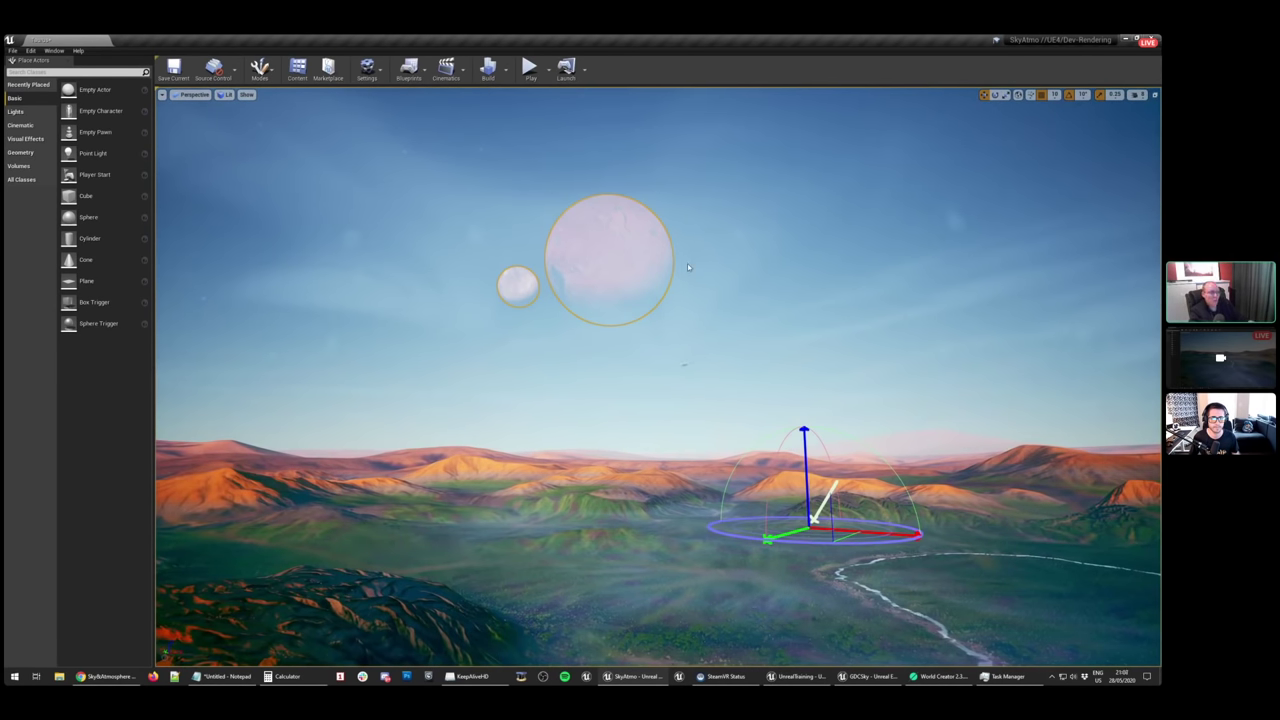
pyautogui.click(686, 265)
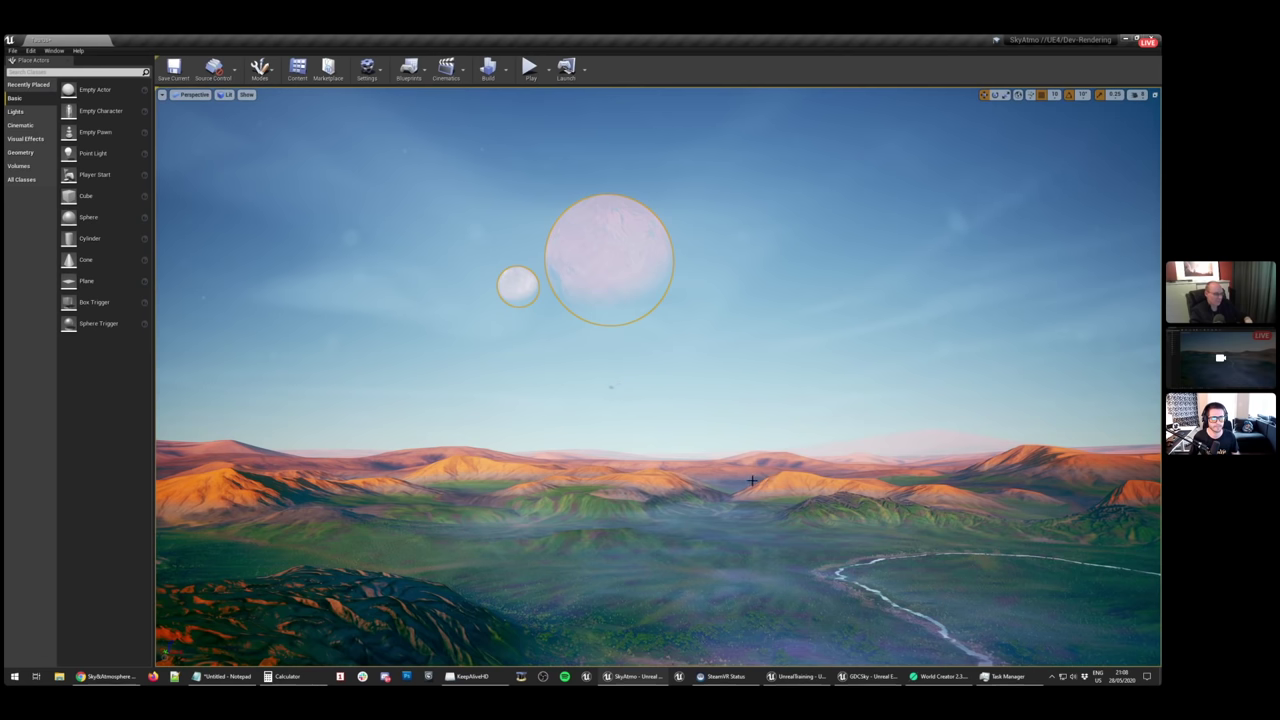
pyautogui.moveTo(757, 444)
pyautogui.mouseDown(button='right')
pyautogui.moveTo(723, 455)
pyautogui.moveTo(750, 464)
pyautogui.mouseUp(button='right')
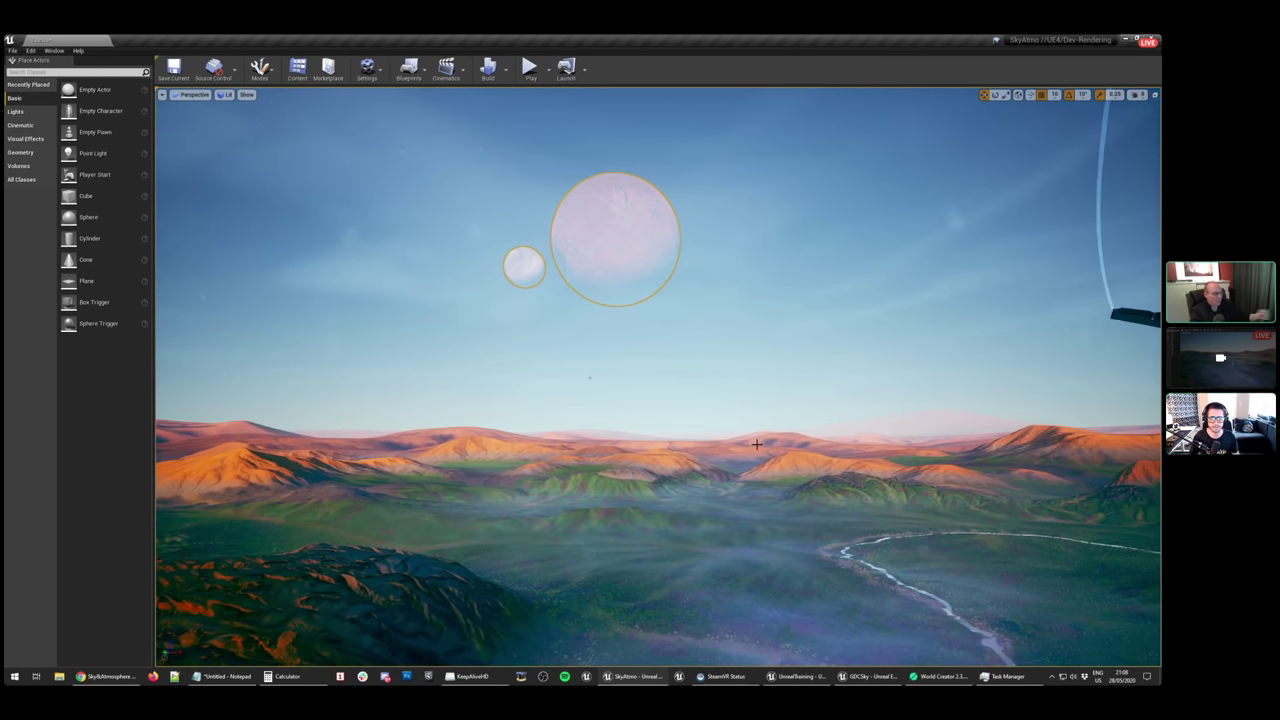
pyautogui.press('Escape')
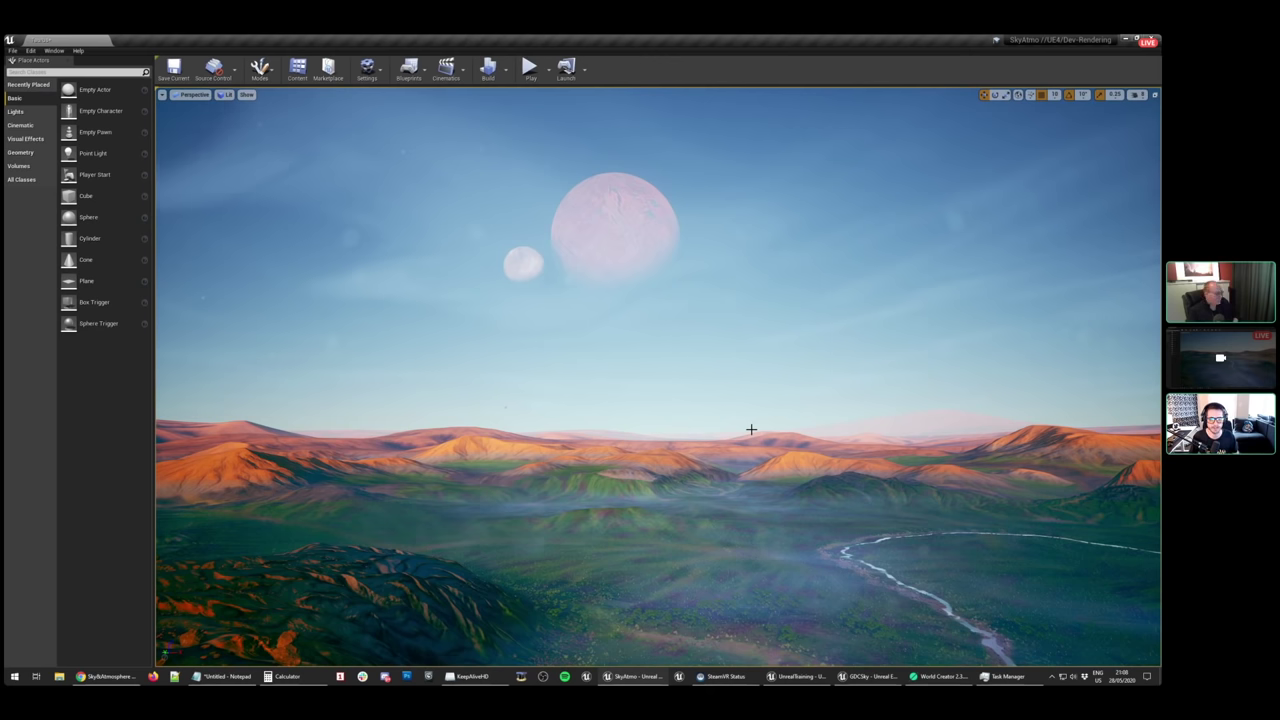
pyautogui.moveTo(738, 432); pyautogui.dragTo(684, 453, button='right')
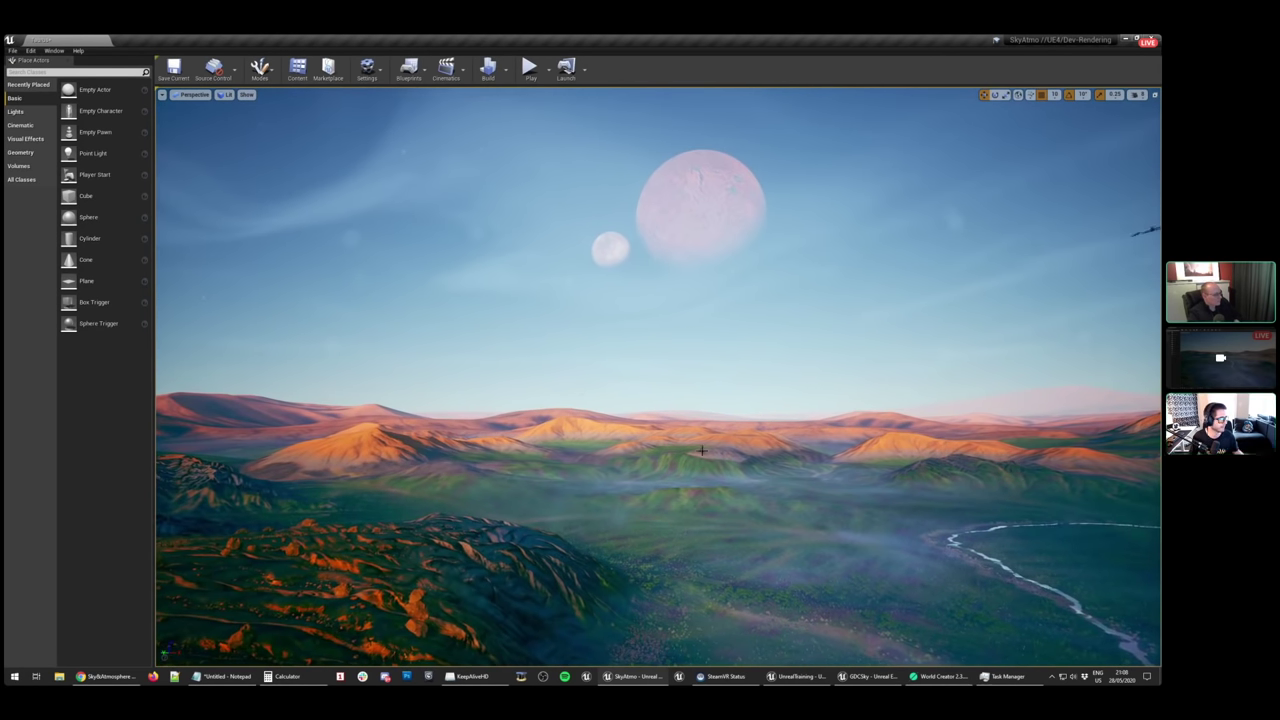
# Look at the Blueprint slide of the presentation and return to the level viewport
pyautogui.moveTo(125, 683)
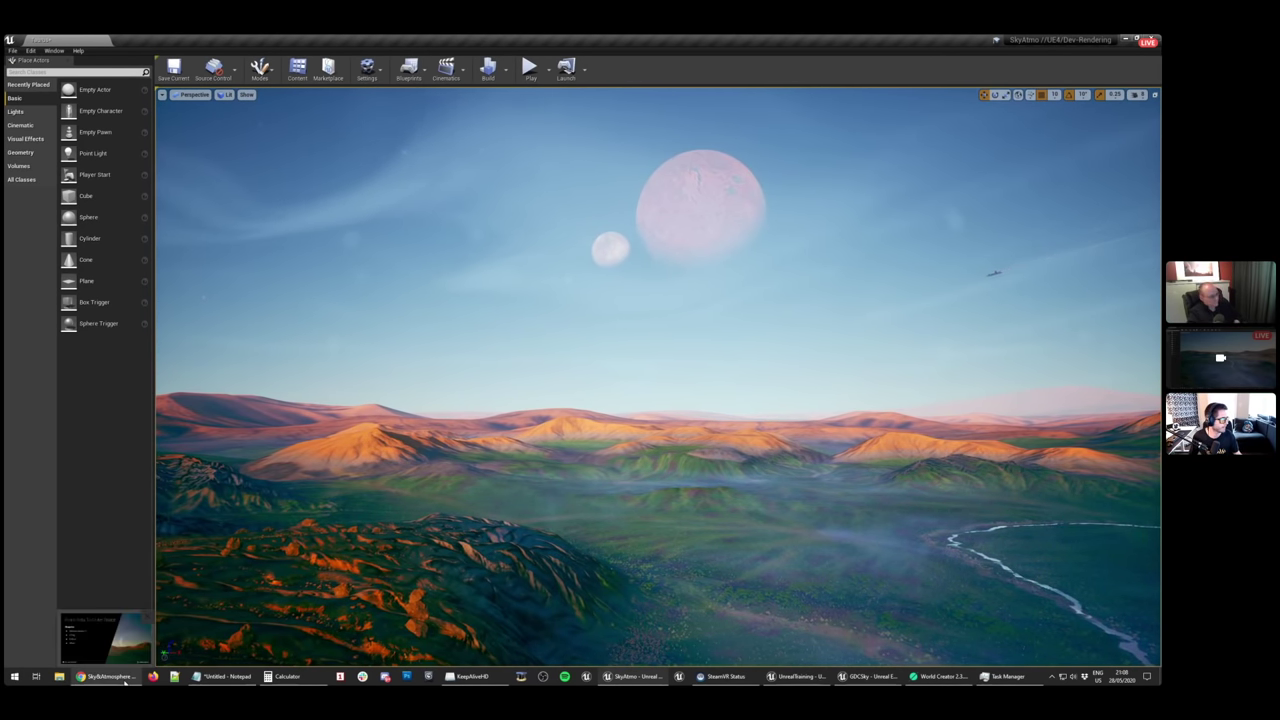
pyautogui.click(125, 683)
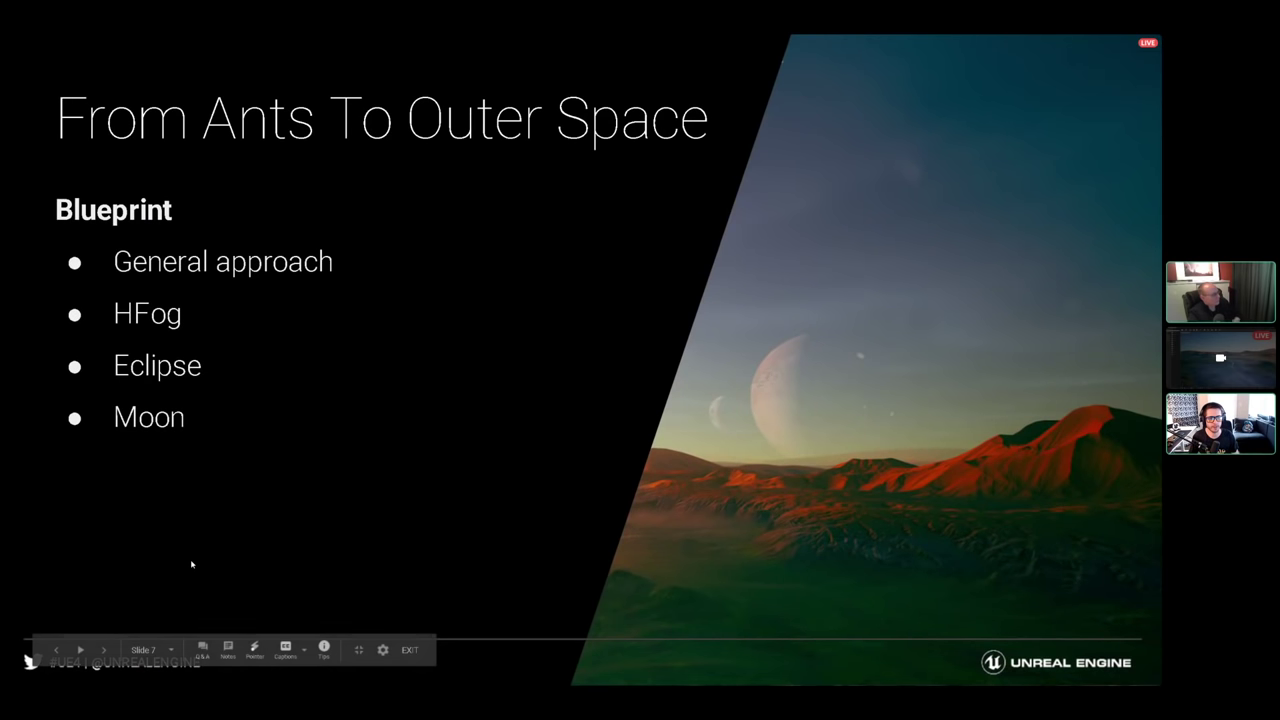
pyautogui.hotkey('alt', 'Tab')
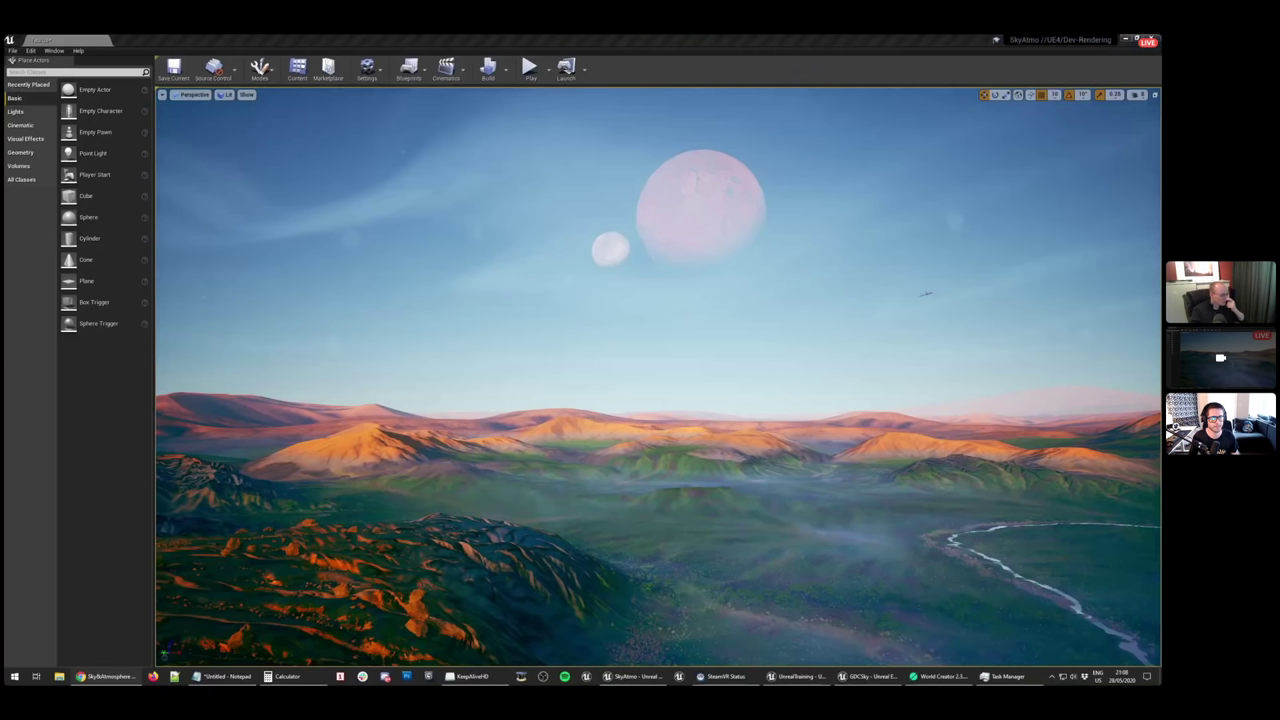
# Search Windows for dxdiag and launch the DirectX Diagnostic Tool
pyautogui.click(14, 676)
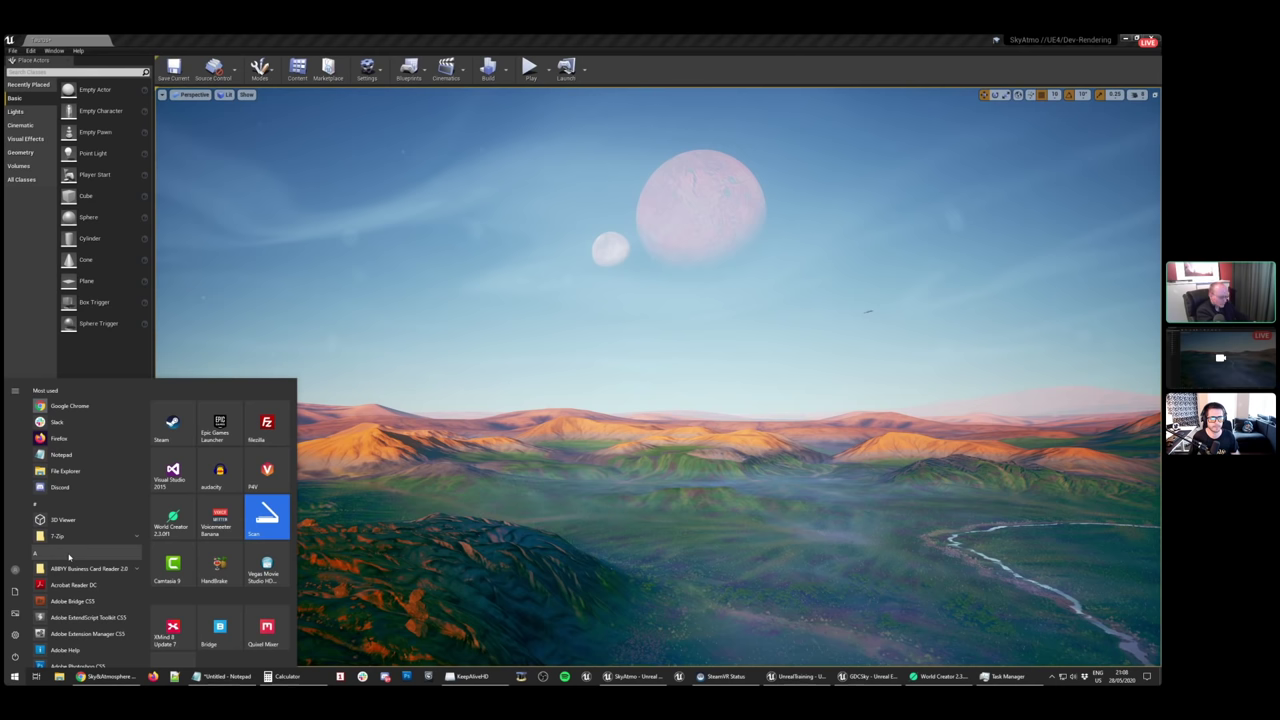
pyautogui.write('msc')
pyautogui.press('BackSpace')
pyautogui.press('BackSpace')
pyautogui.press('BackSpace')
pyautogui.write('dxd')
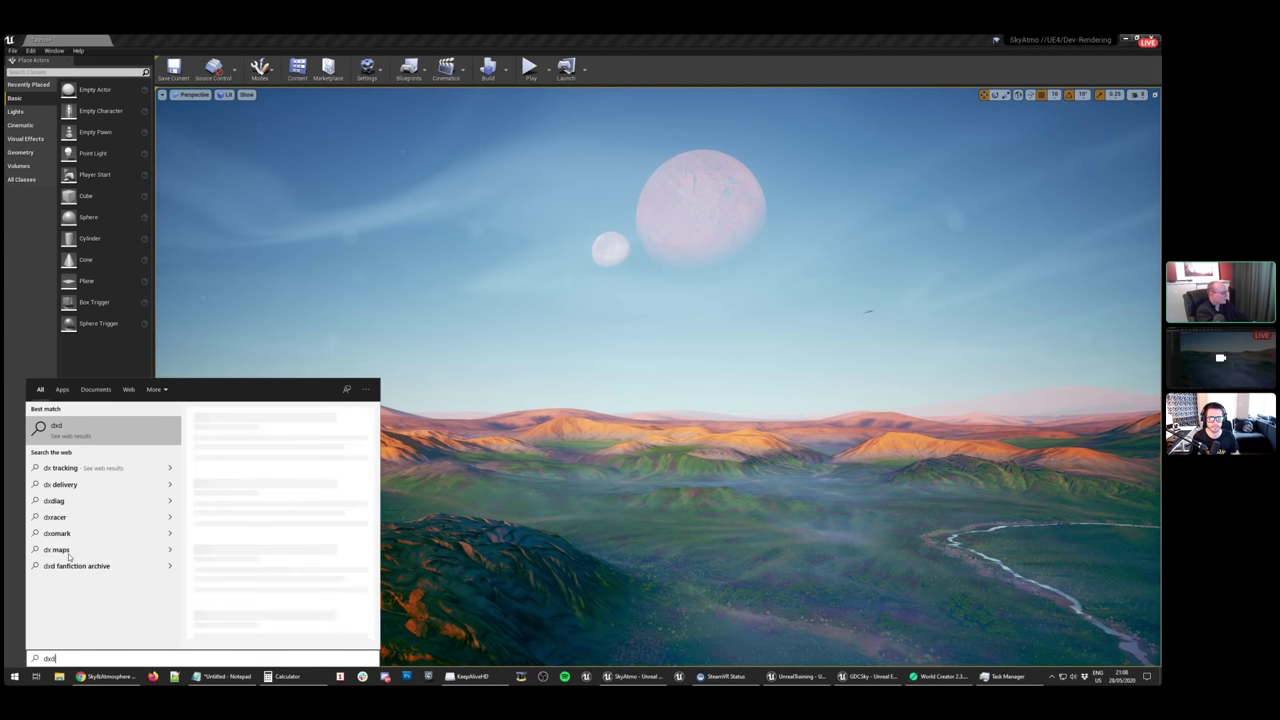
pyautogui.write('iag')
pyautogui.press('Return')
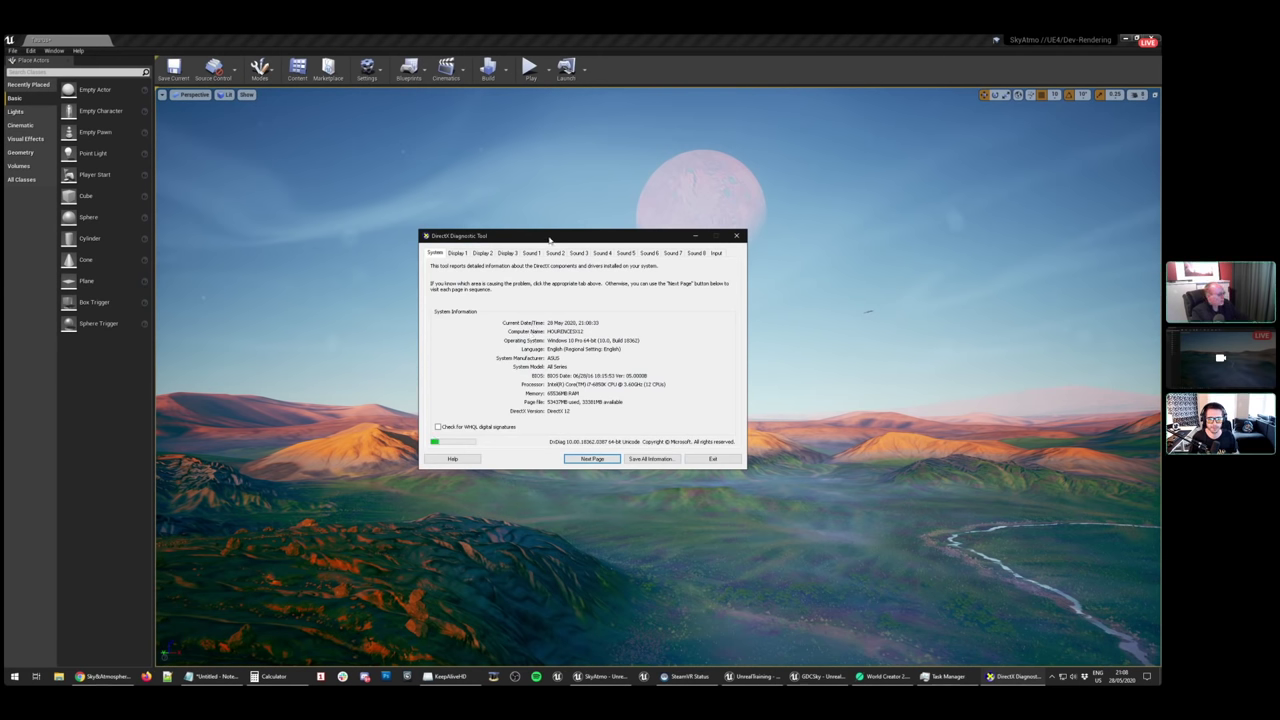
# Review the Display 1 graphics card details and the system information, and close the DirectX Diagnostic Tool
pyautogui.click(457, 254)
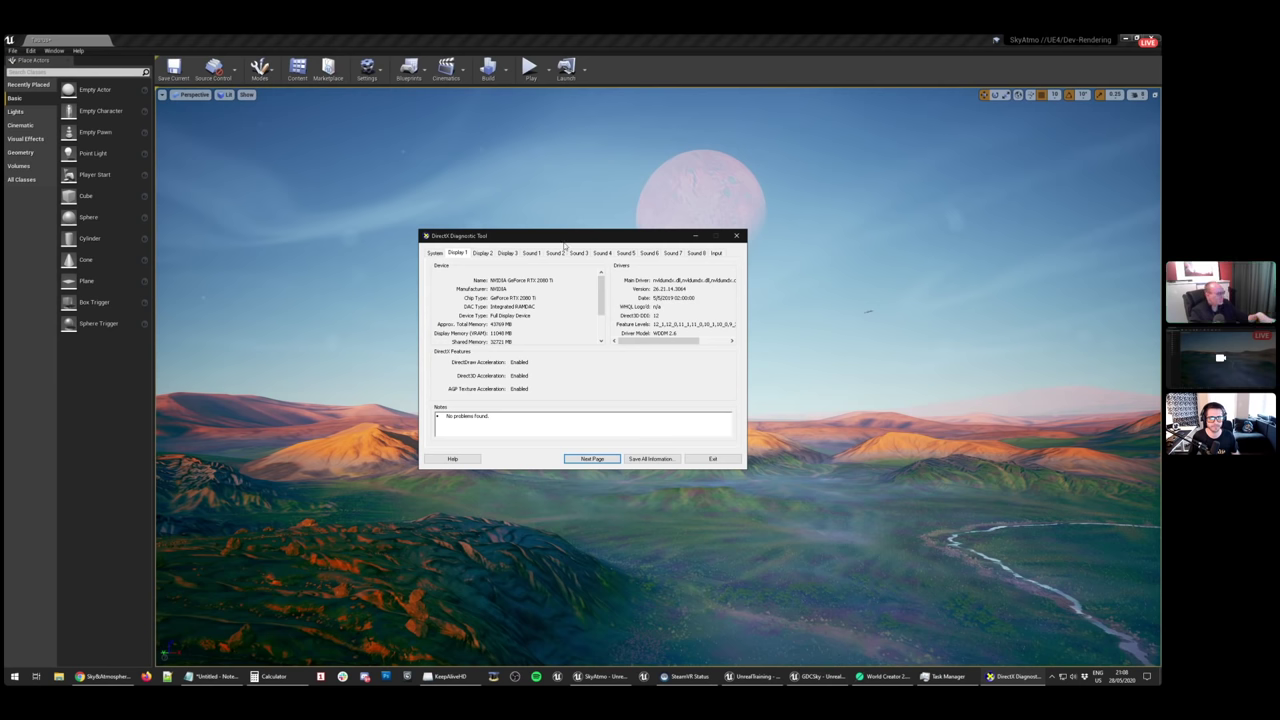
pyautogui.moveTo(564, 237); pyautogui.dragTo(708, 285)
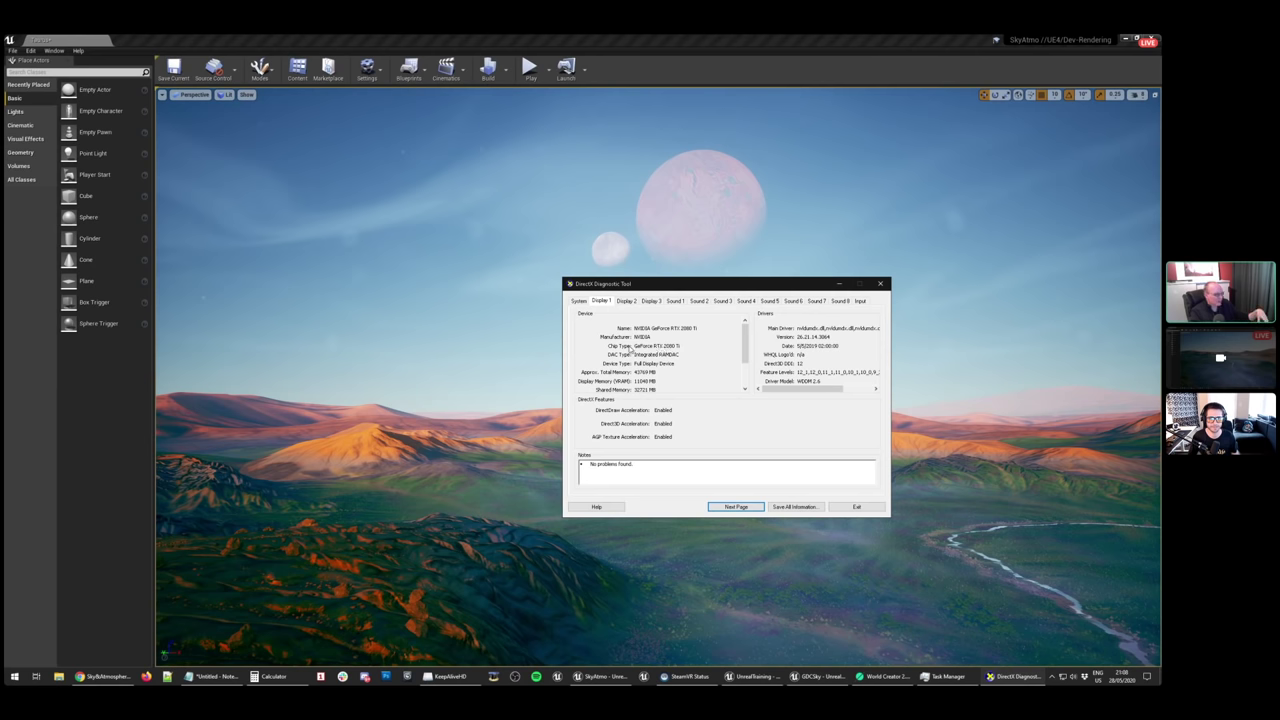
pyautogui.click(580, 301)
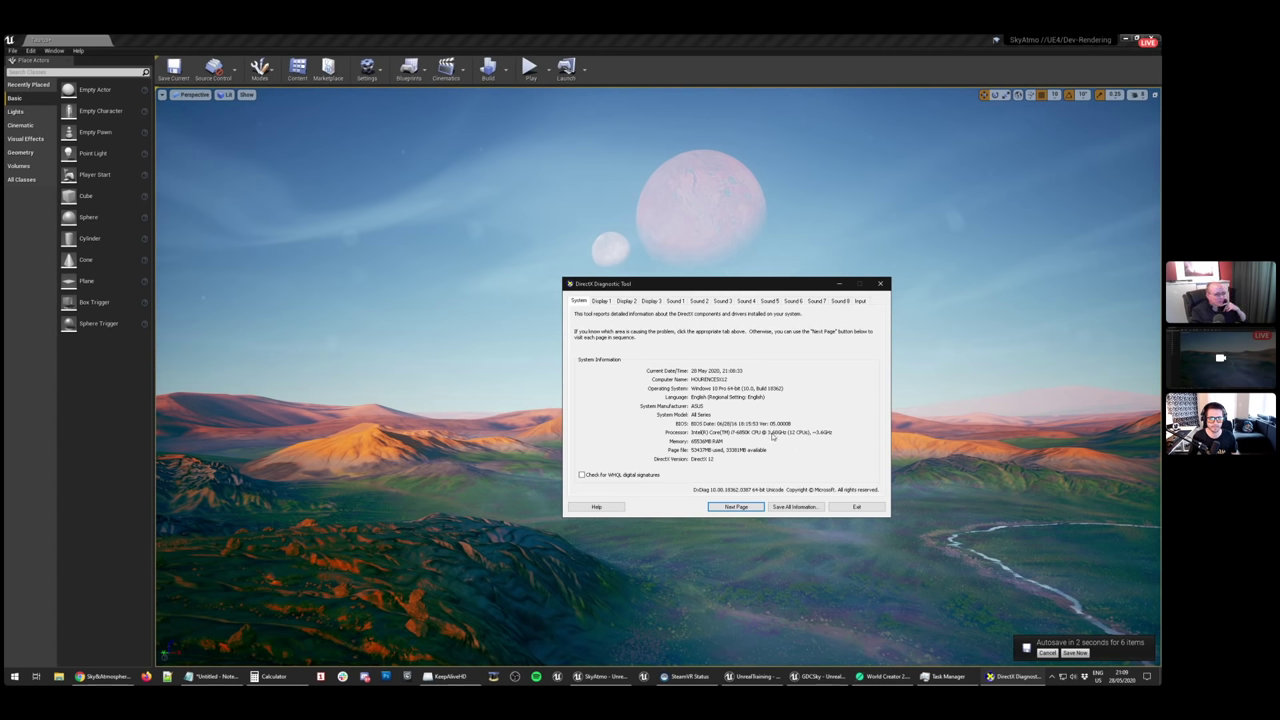
pyautogui.click(880, 285)
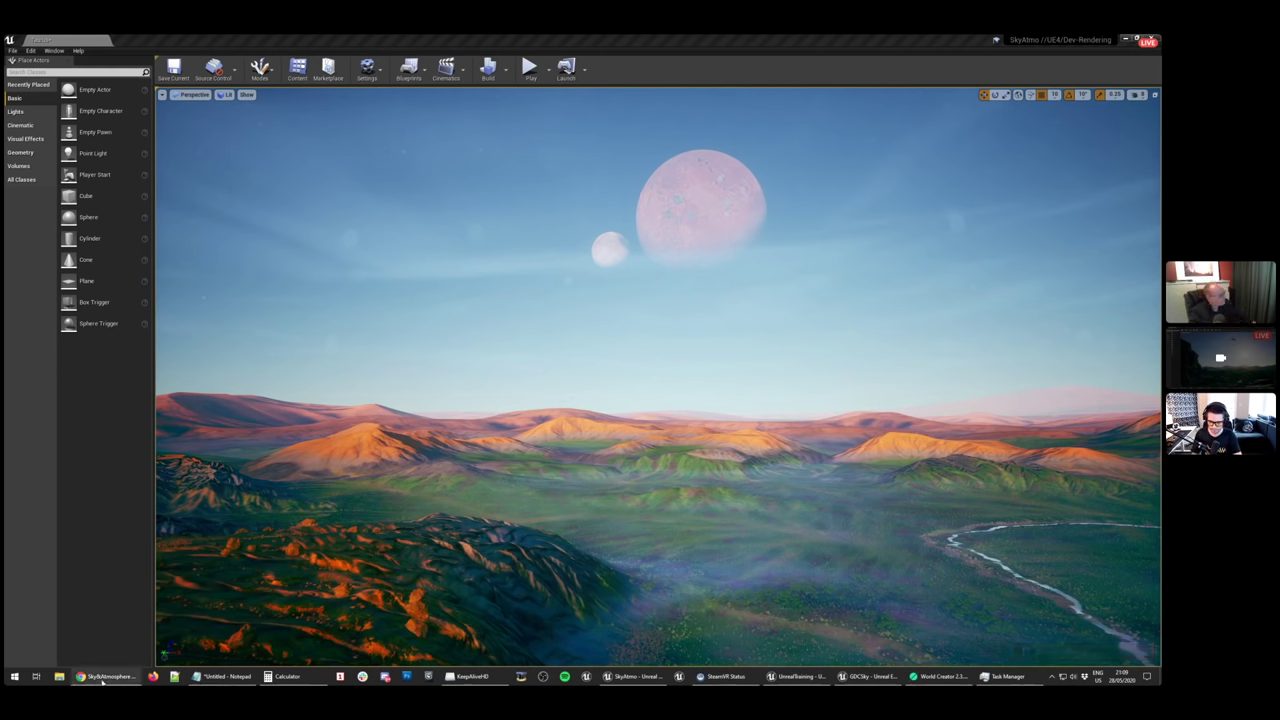
# Switch to the browser slideshow and advance from the Blueprint slide to the Moon/Stars slide
pyautogui.moveTo(104, 680)
pyautogui.click(100, 630)
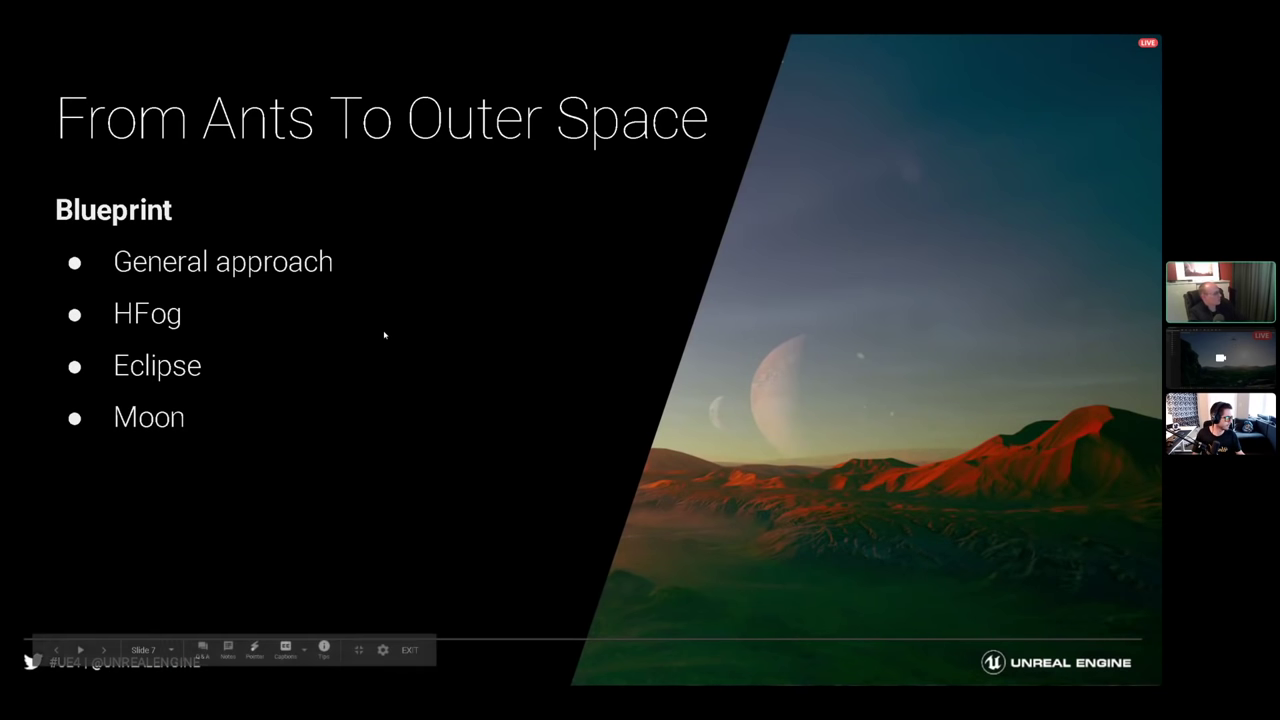
pyautogui.press('Right')
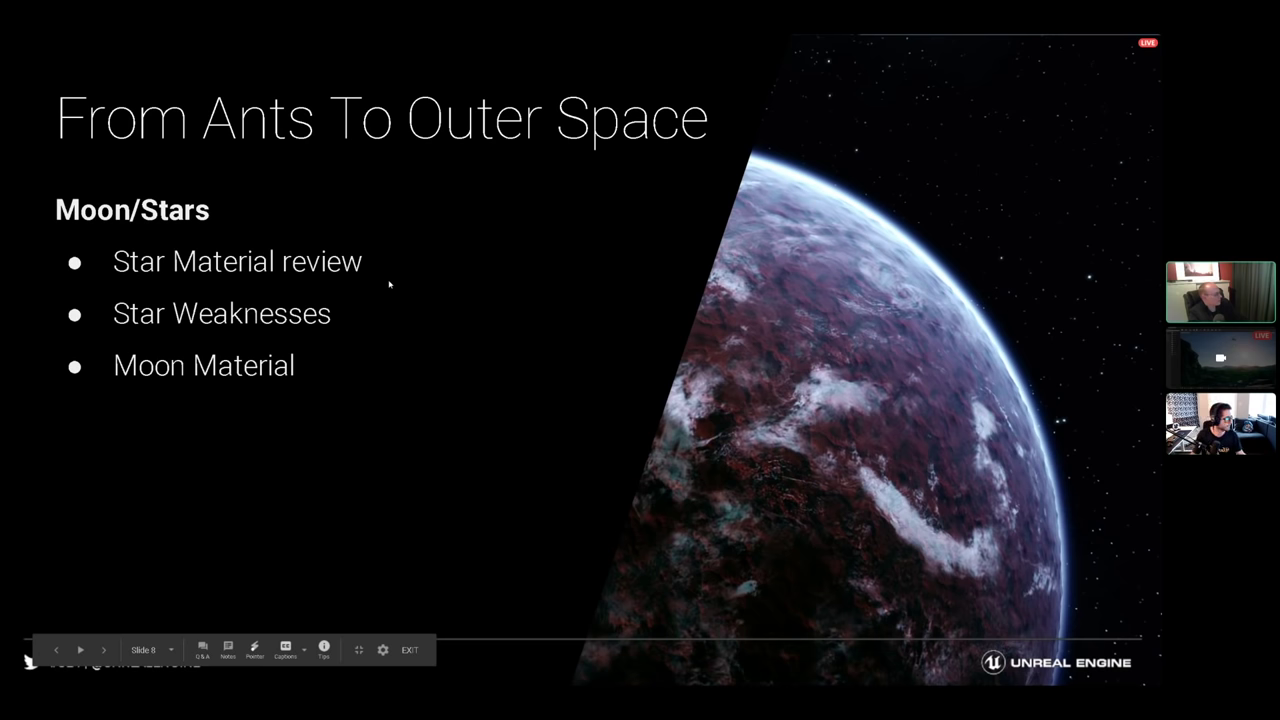
pyautogui.press('Left')
pyautogui.press('Right')
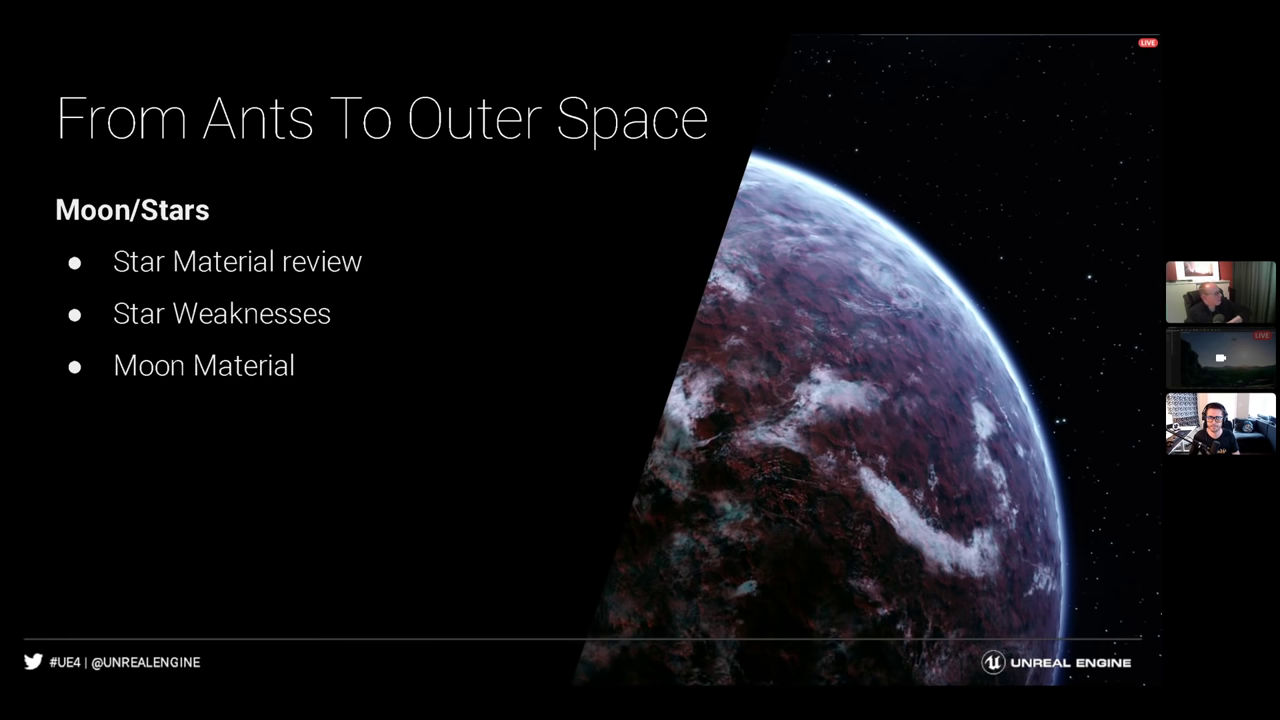
# Switch back to the SkyAtmo level in Unreal Editor and look around the sky with the two moons
pyautogui.hotkey('alt', 'Tab')
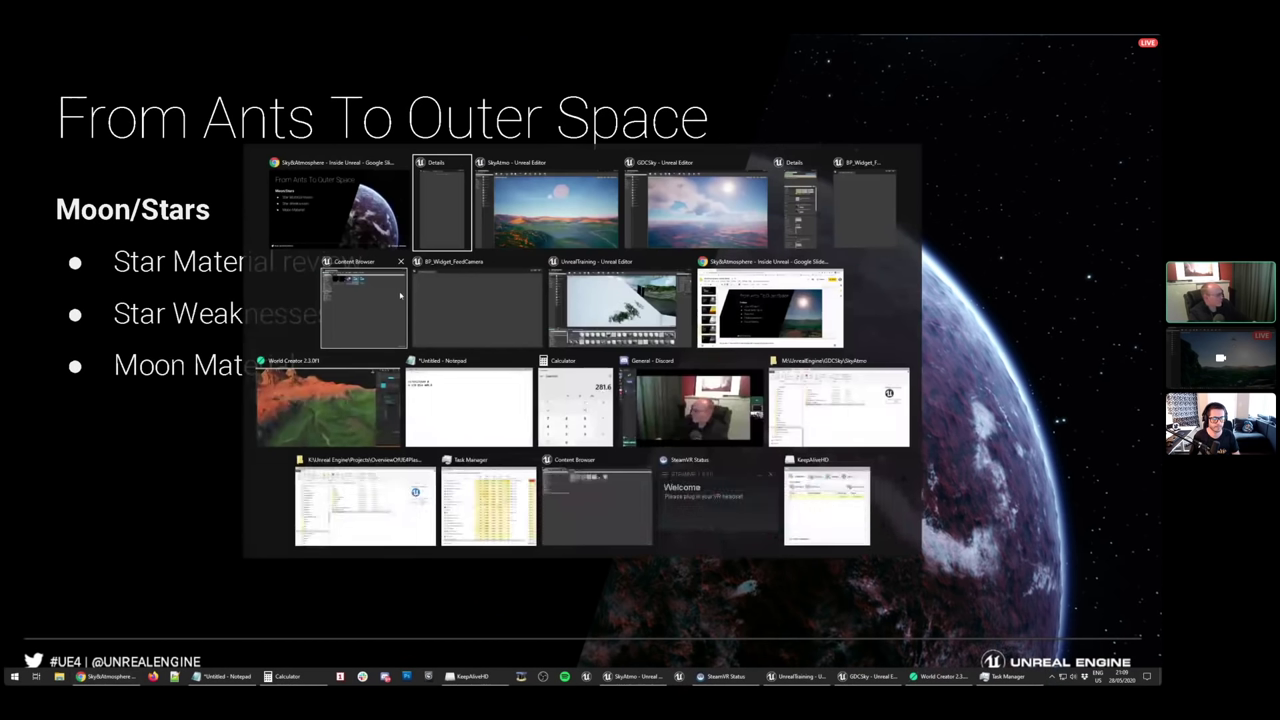
pyautogui.click(562, 217)
pyautogui.moveTo(708, 399); pyautogui.dragTo(1122, 258, button='right')
pyautogui.moveTo(707, 399); pyautogui.dragTo(672, 428, button='right')
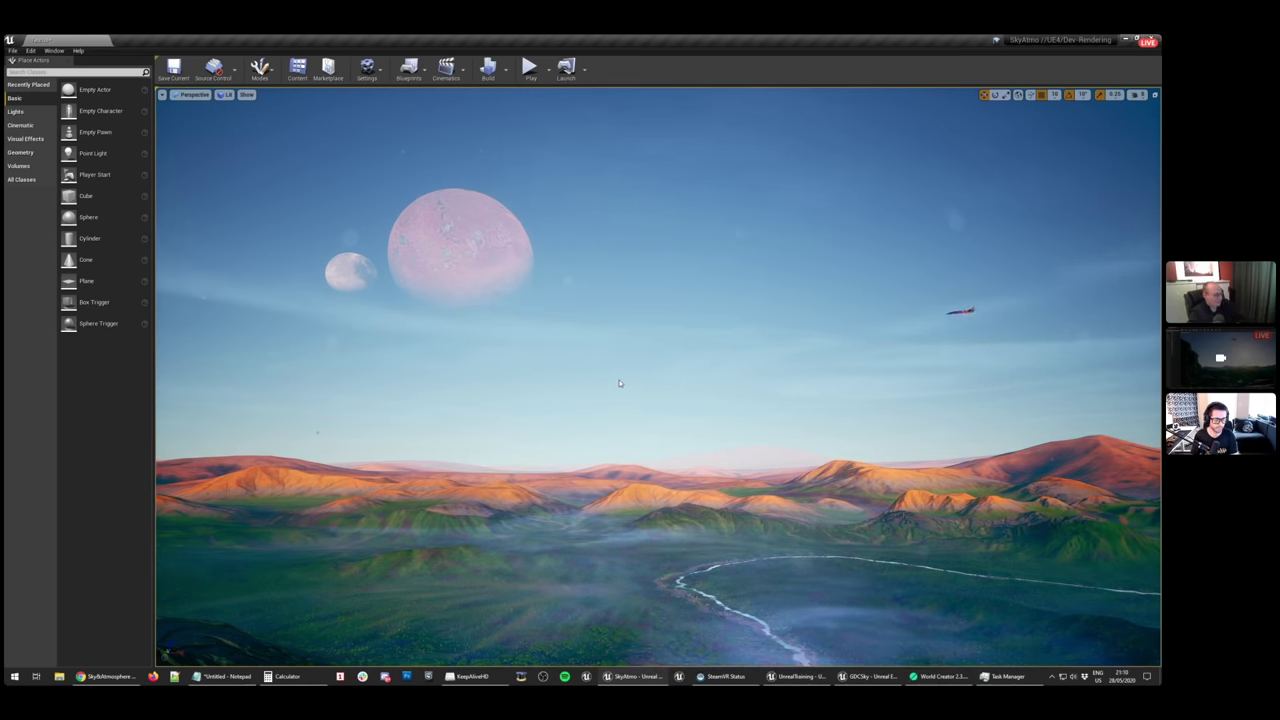
# Jump to the saved space camera bookmark and look around the planet, its two moons and the starry background
pyautogui.moveTo(620, 383); pyautogui.dragTo(656, 465, button='right')
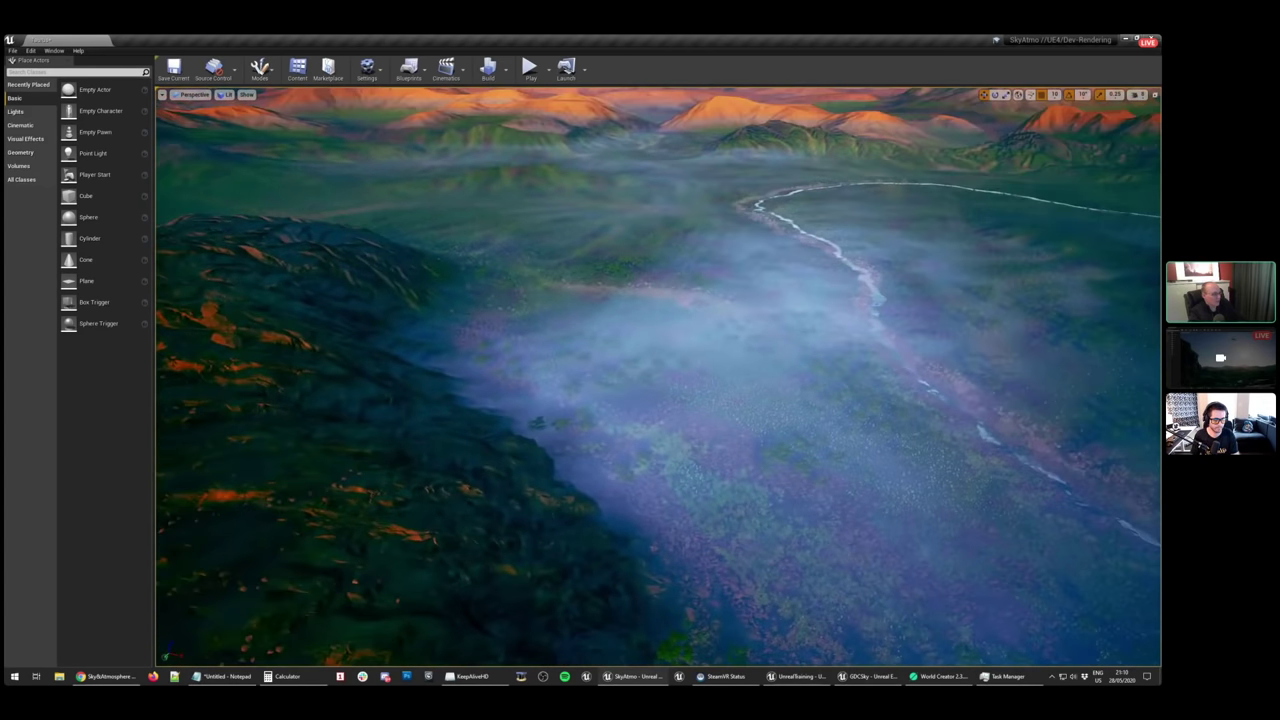
pyautogui.press('2')
pyautogui.press('3')
pyautogui.press('2')
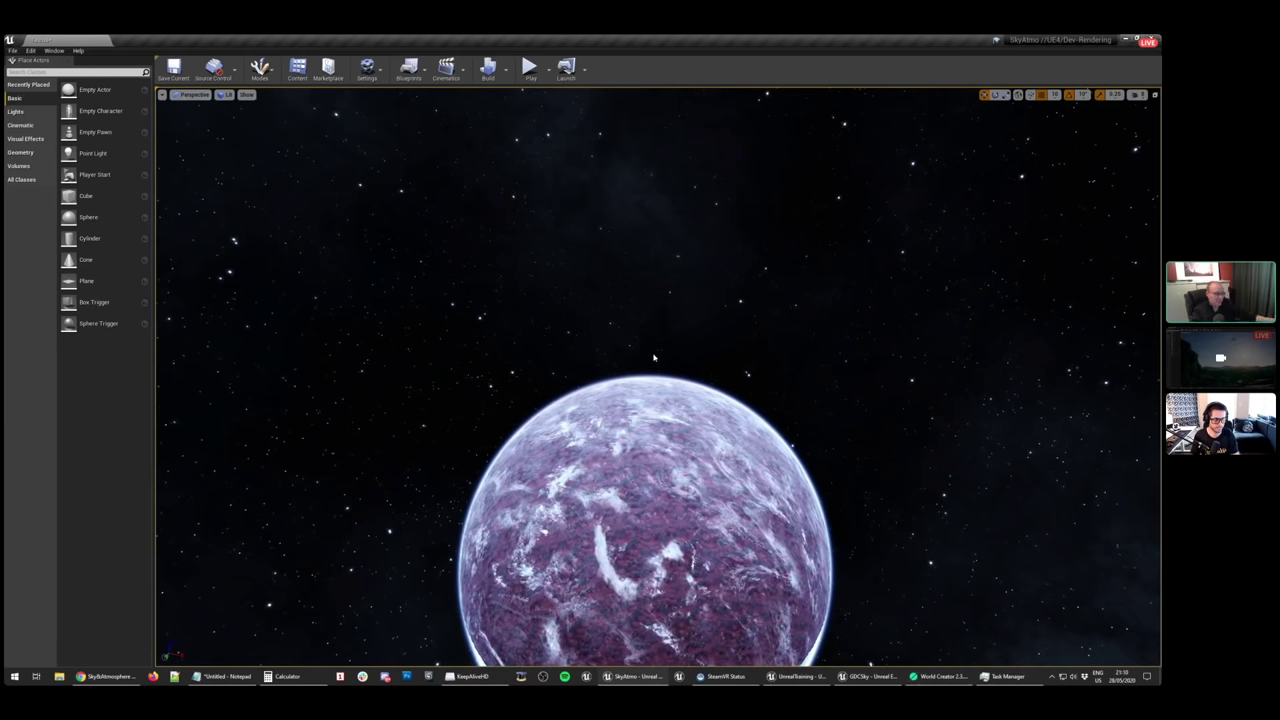
pyautogui.moveTo(655, 358); pyautogui.dragTo(778, 431, button='right')
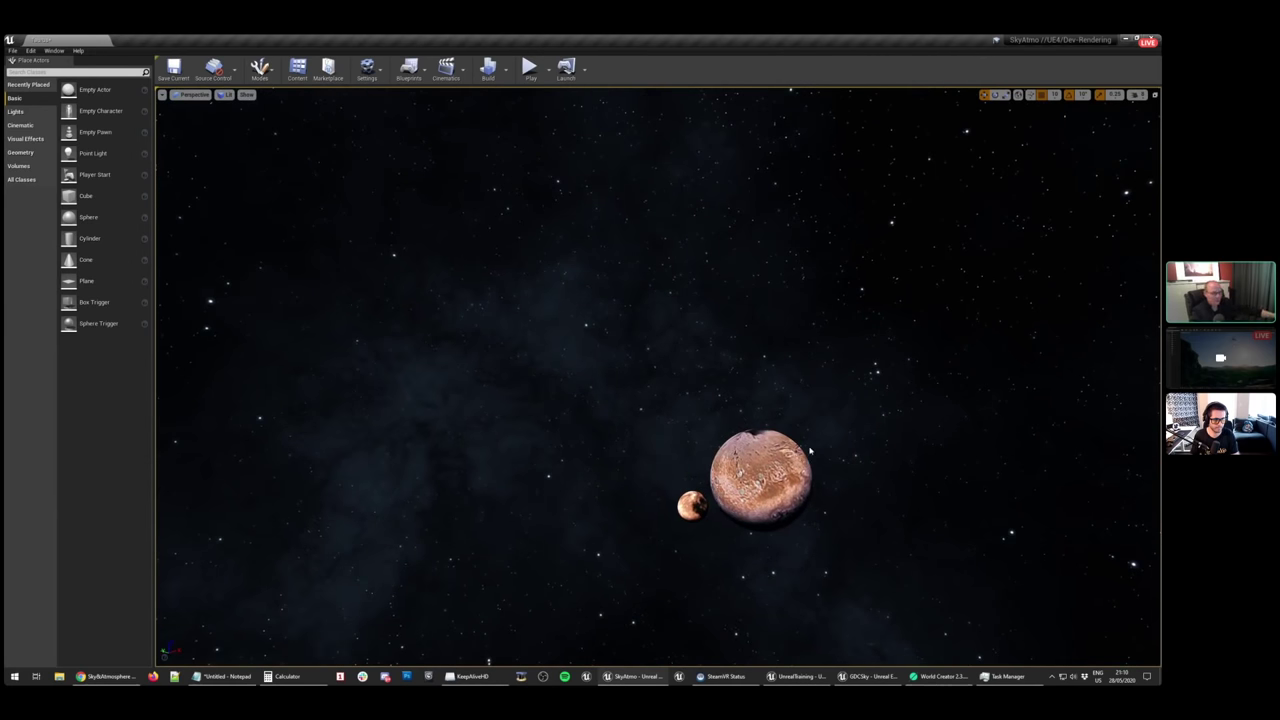
pyautogui.moveTo(810, 452); pyautogui.dragTo(850, 480, button='right')
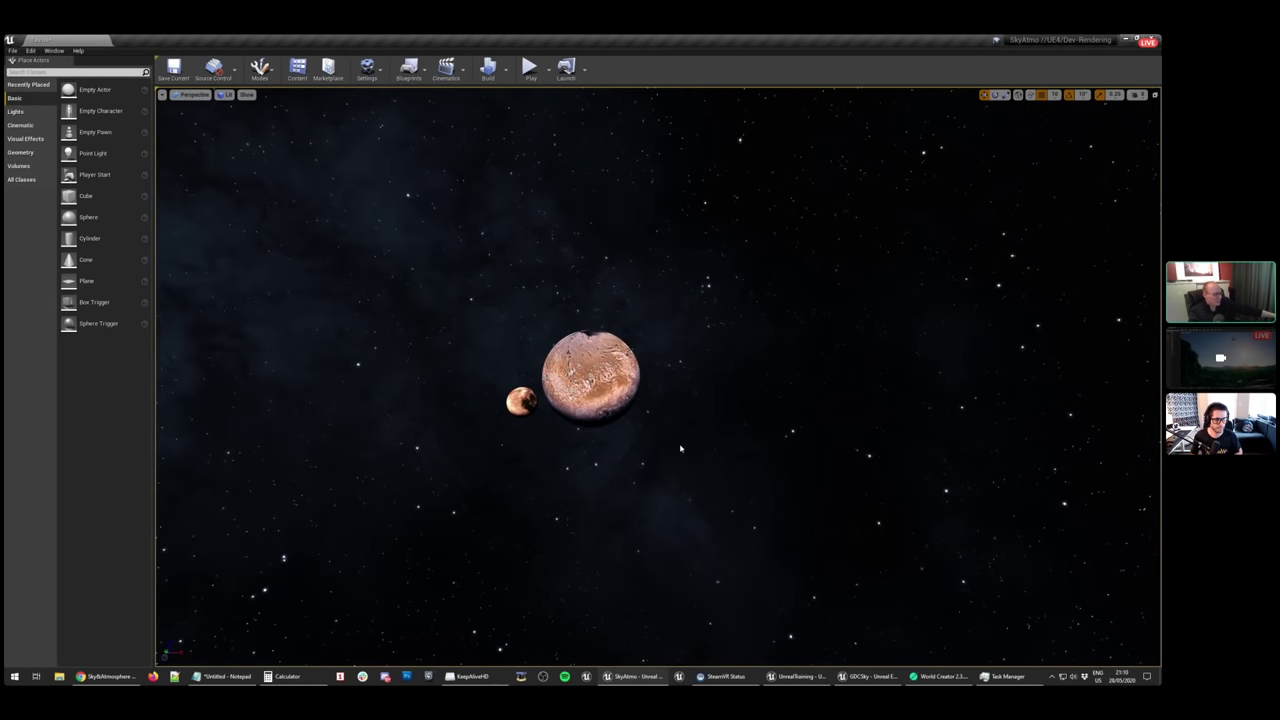
pyautogui.moveTo(711, 414)
pyautogui.mouseDown(button='right')
pyautogui.moveTo(665, 452)
pyautogui.moveTo(700, 426)
pyautogui.mouseUp(button='right')
pyautogui.moveTo(686, 312); pyautogui.dragTo(591, 334, button='right')
# Switch the viewport to Unlit to compare the planet and moons without lighting, and return it to Lit
pyautogui.click(226, 95)
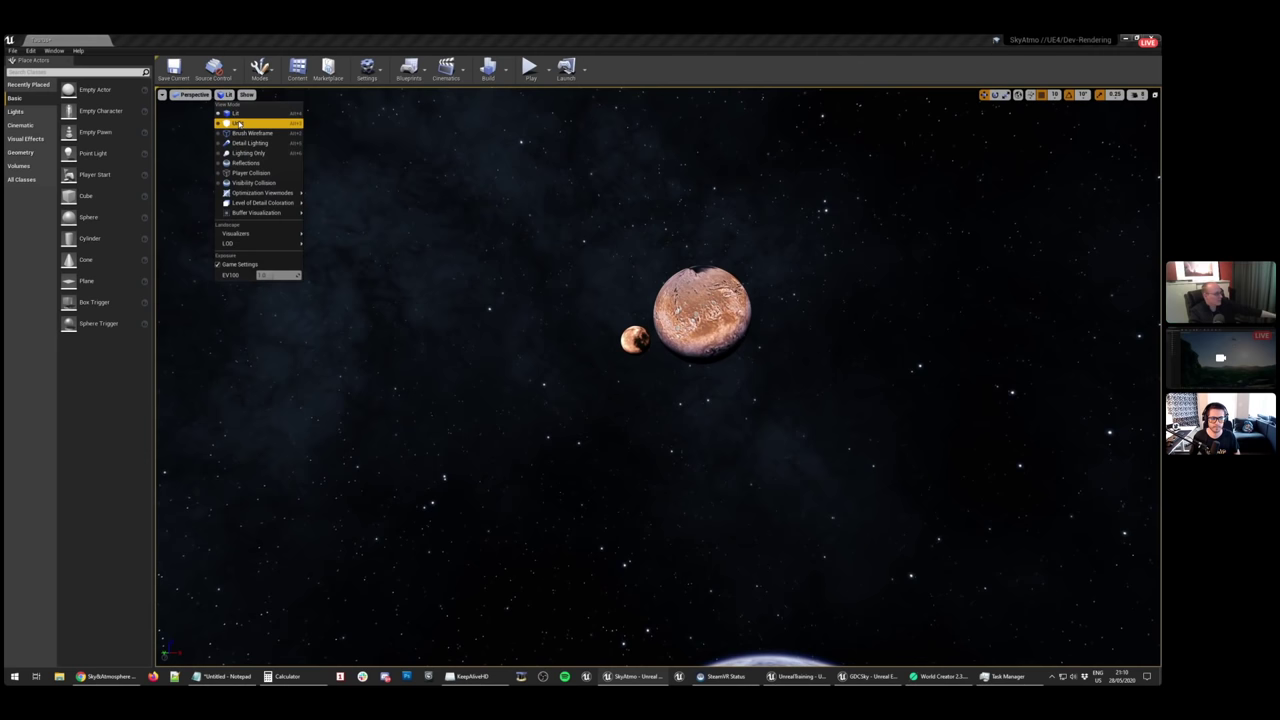
pyautogui.click(243, 125)
pyautogui.moveTo(424, 242); pyautogui.dragTo(423, 261, button='right')
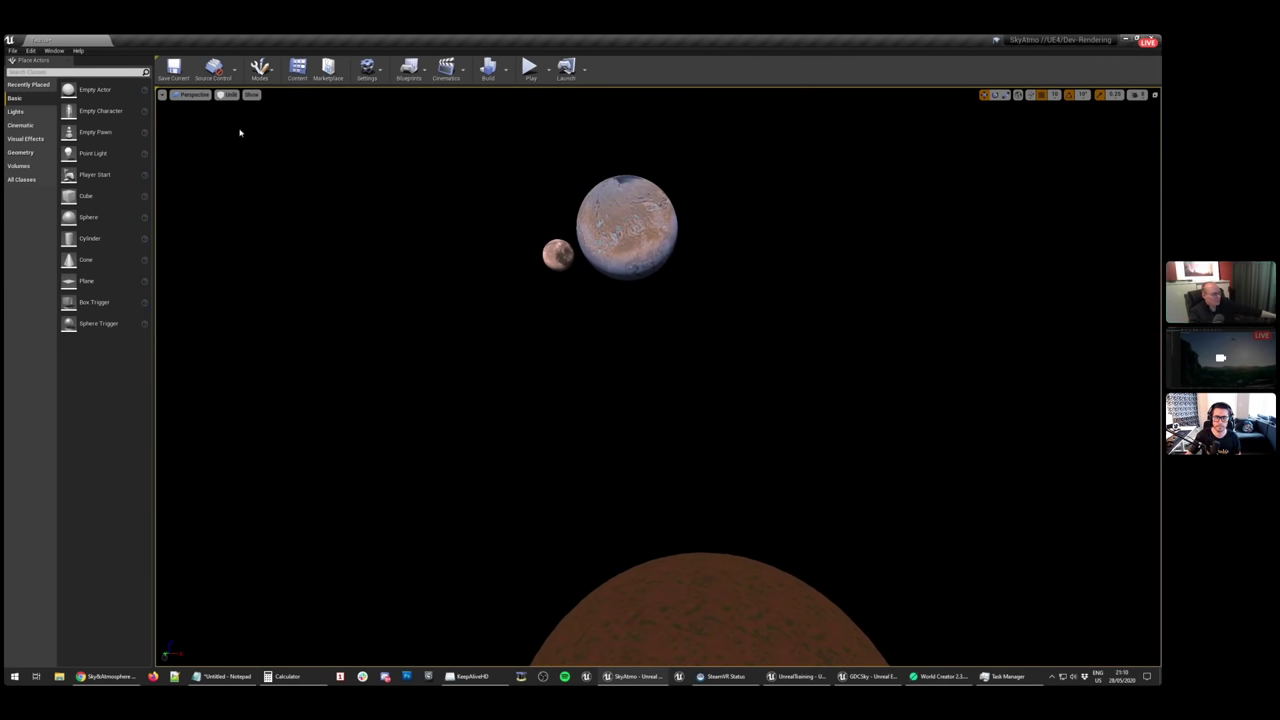
pyautogui.click(229, 95)
pyautogui.click(240, 112)
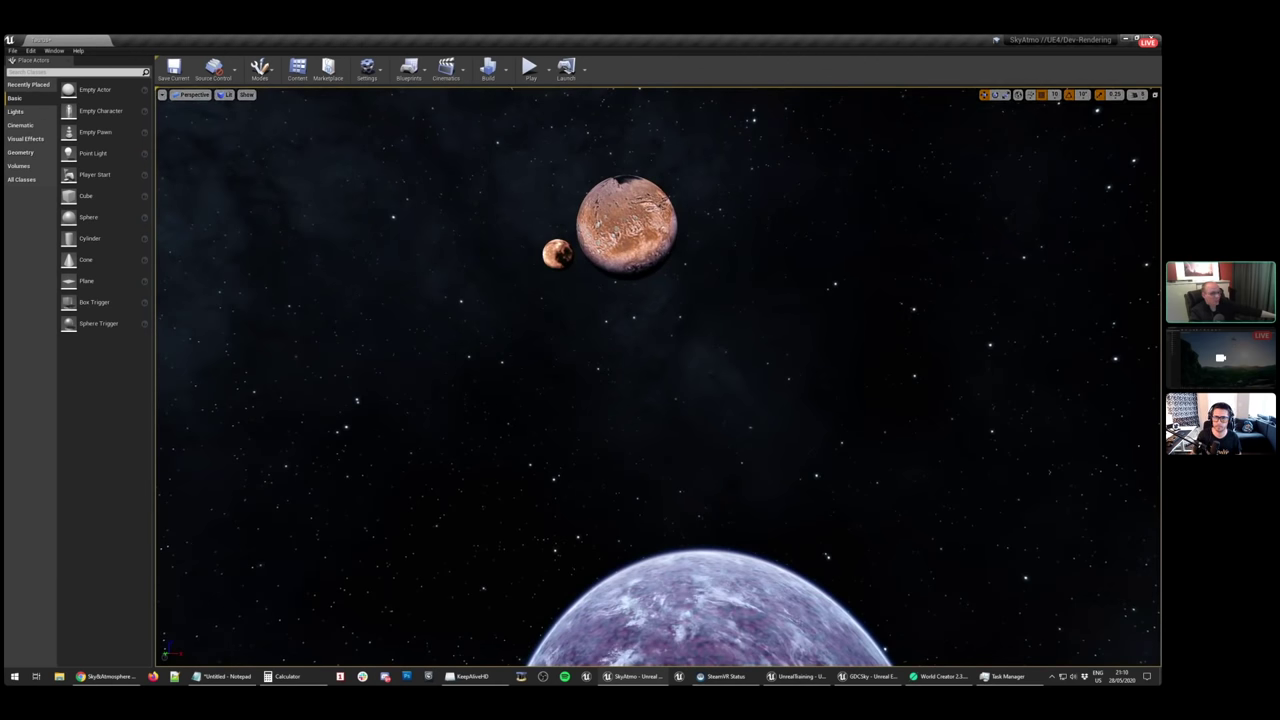
# Select the PostProcessVolume in the level and open its PP_Blendable post process material for editing
pyautogui.moveTo(1160, 88); pyautogui.dragTo(874, 84)
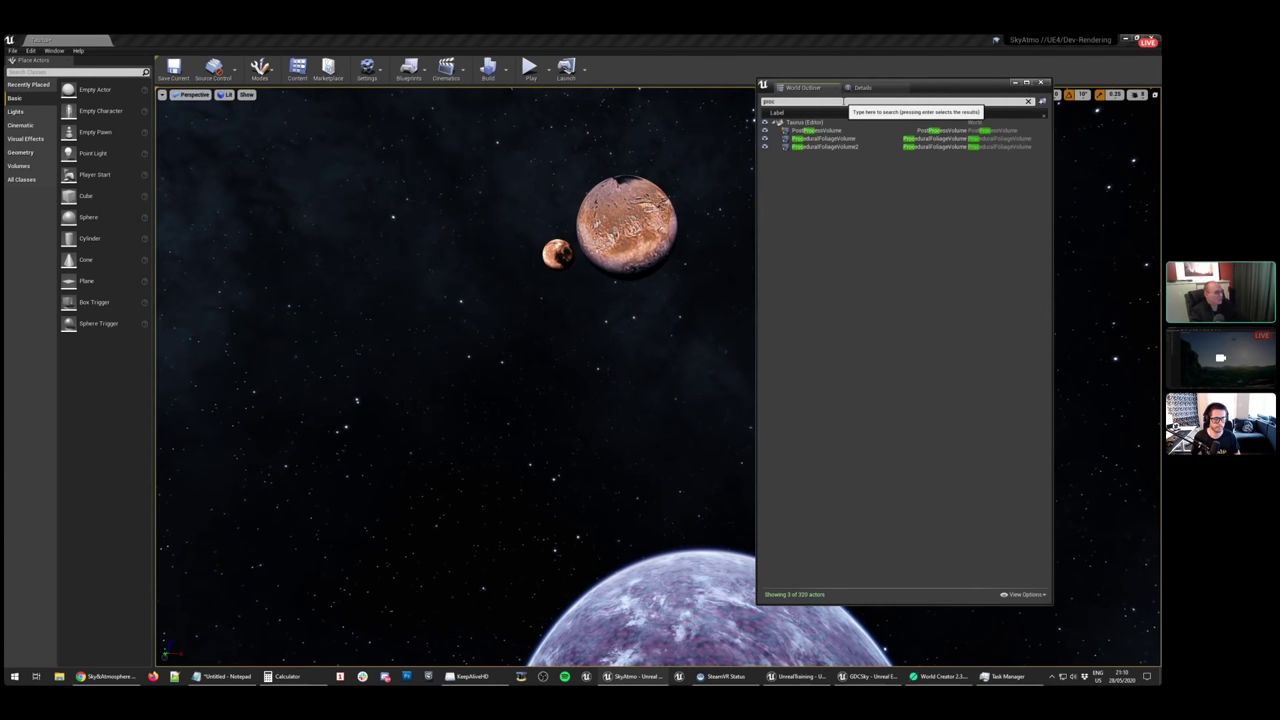
pyautogui.click(820, 130)
pyautogui.click(862, 87)
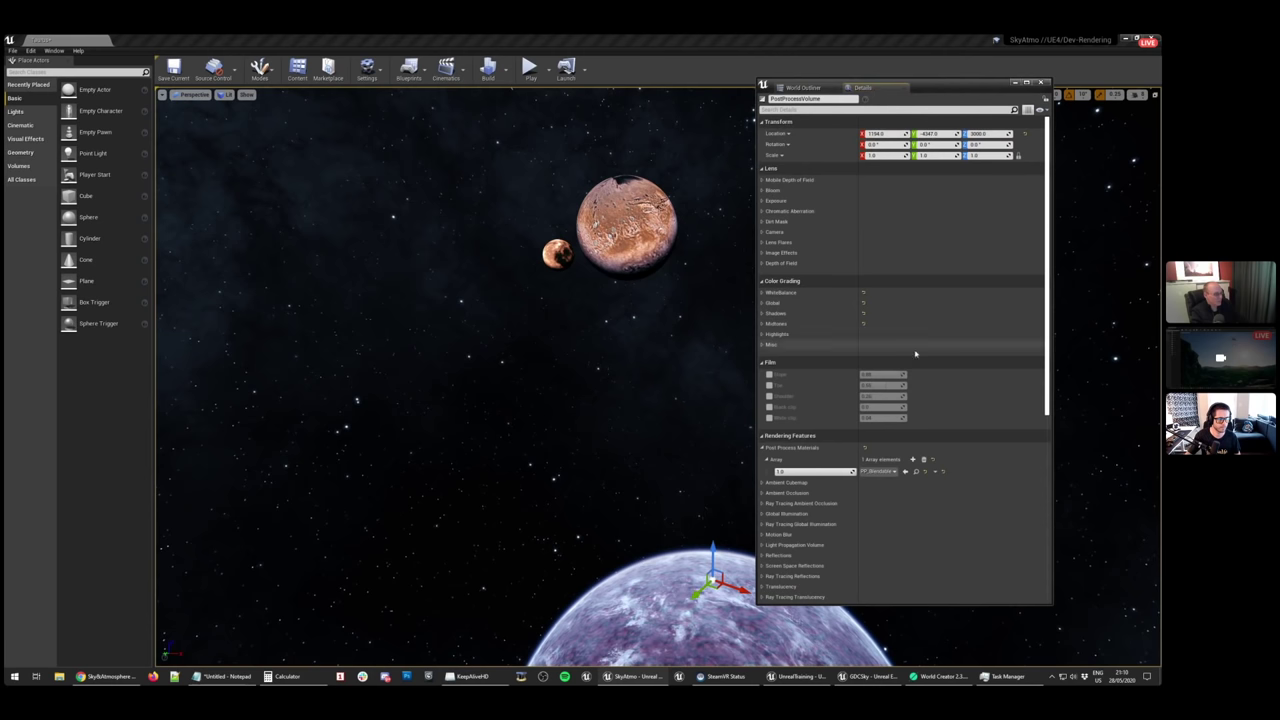
pyautogui.click(915, 472)
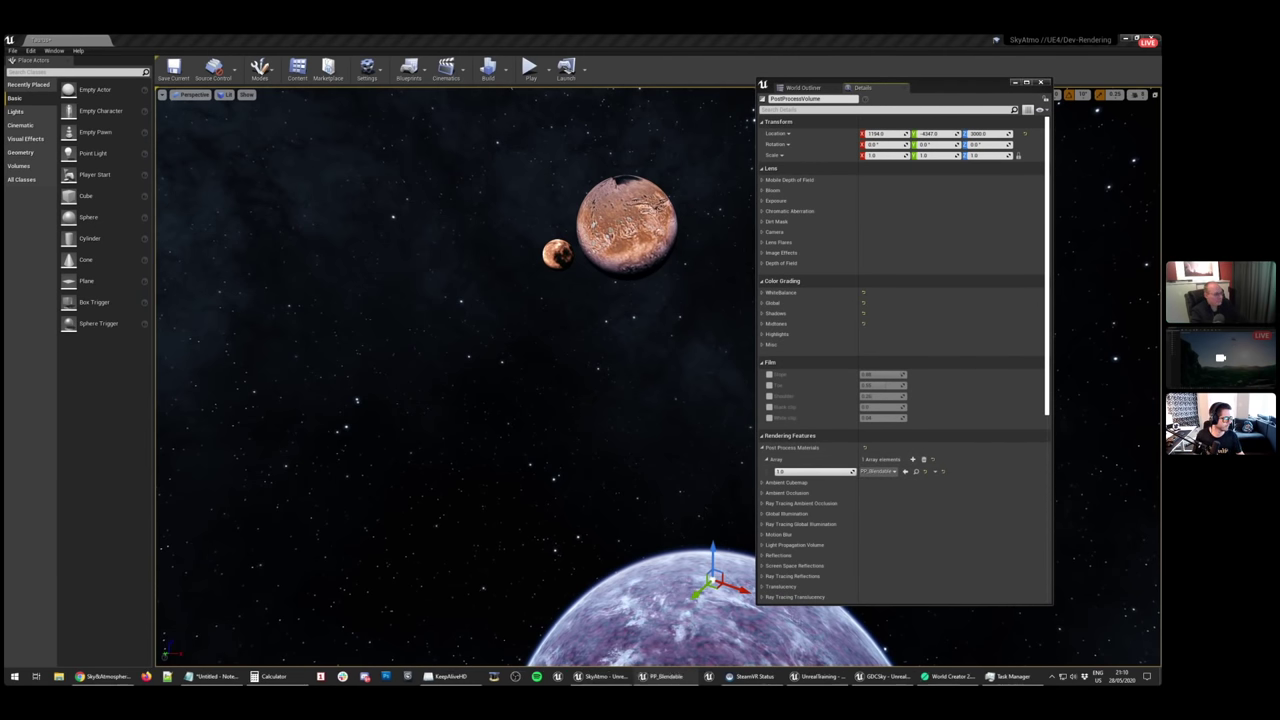
# Locate the star Texture Sample nodes in the material graph, inspect the first one's StarCubemapStarsPass1 cubemap, and close the texture
pyautogui.scroll(-8, 614, 240)
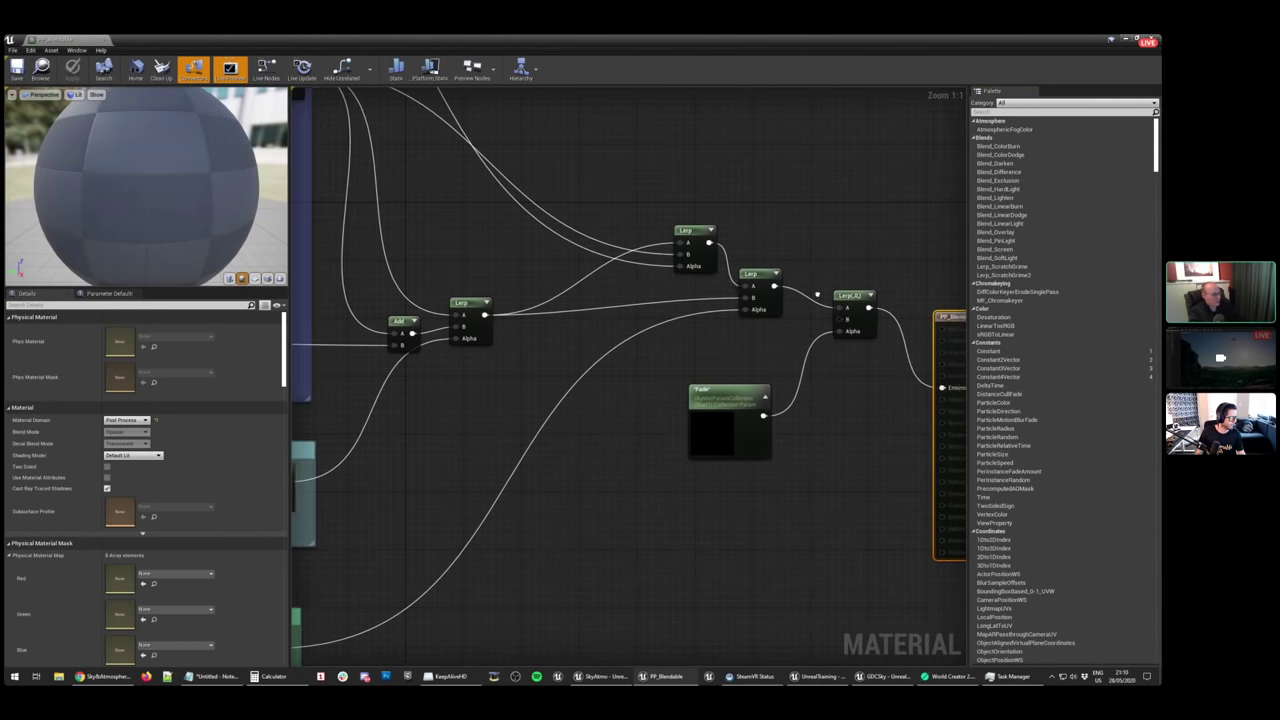
pyautogui.moveTo(637, 315); pyautogui.dragTo(675, 299, button='right')
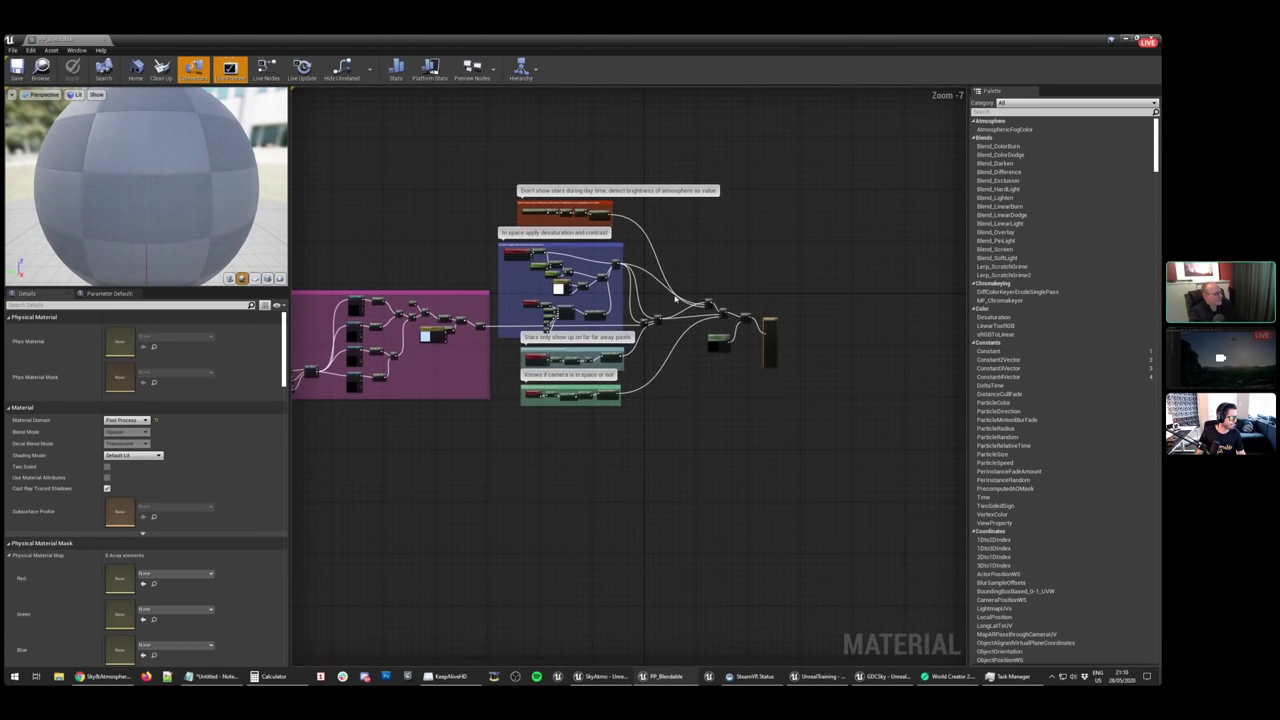
pyautogui.moveTo(453, 394); pyautogui.dragTo(637, 406, button='right')
pyautogui.scroll(7, 554, 357)
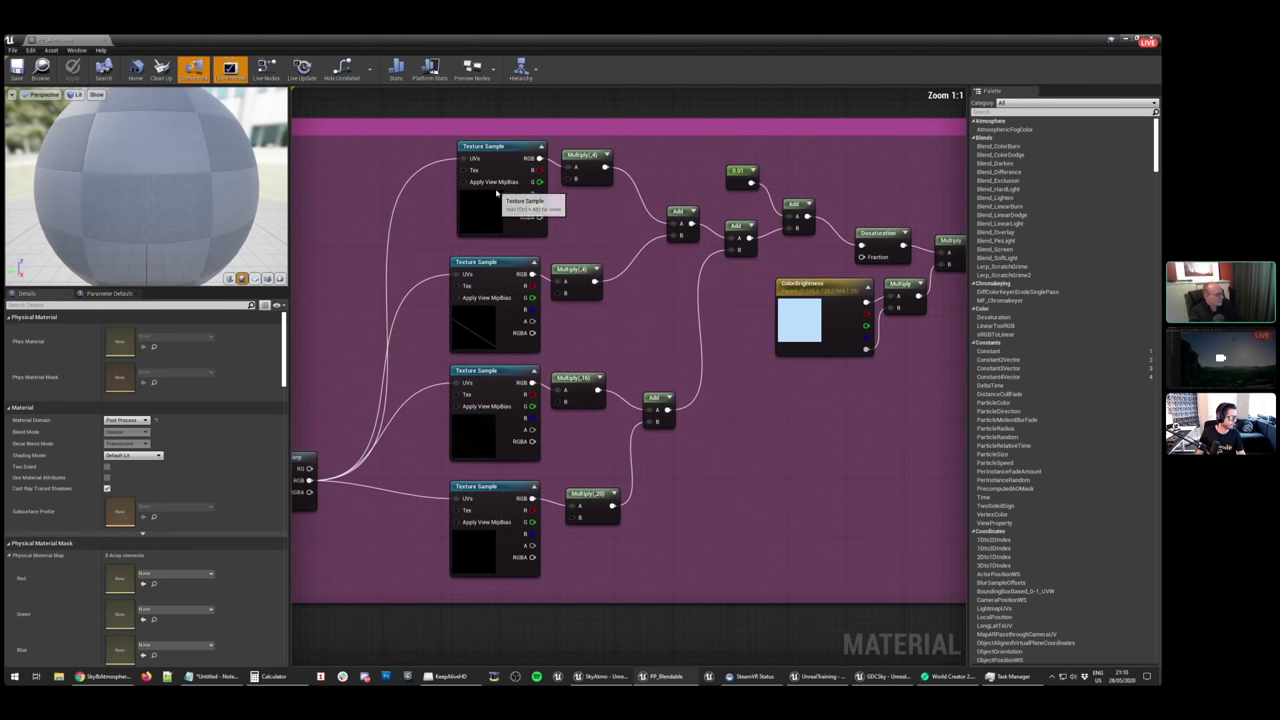
pyautogui.click(497, 195)
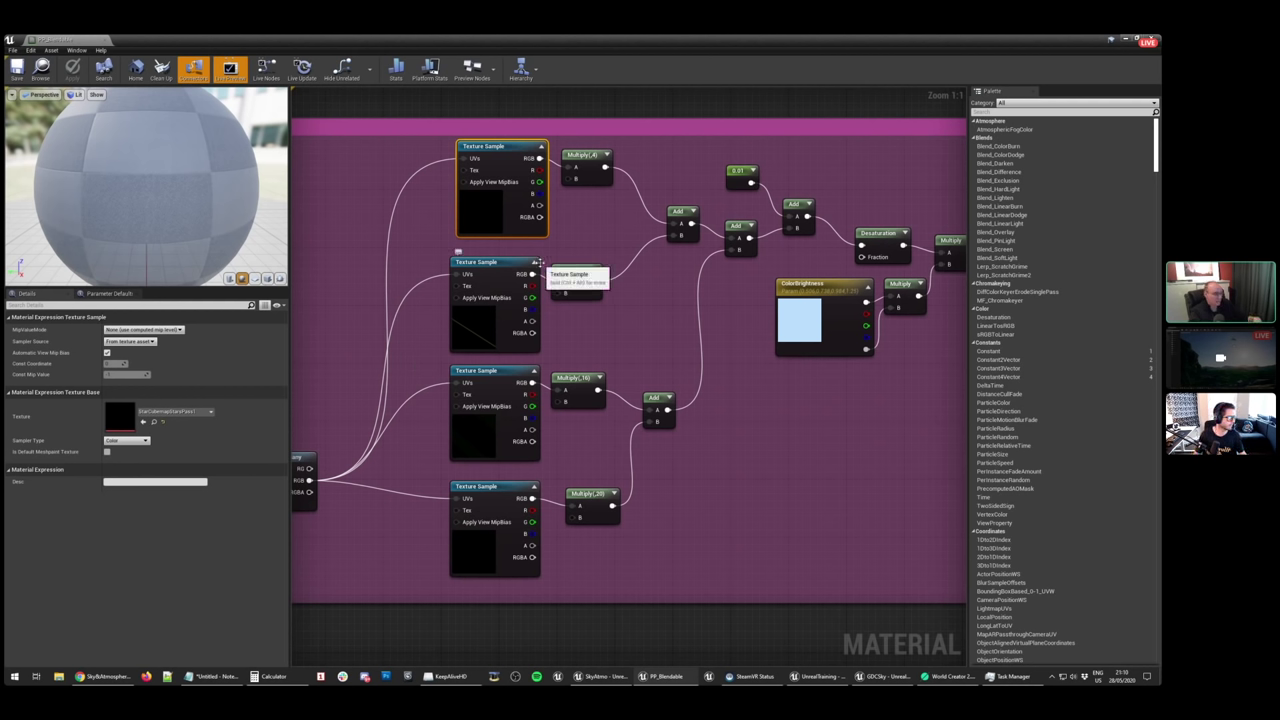
pyautogui.doubleClick(119, 416)
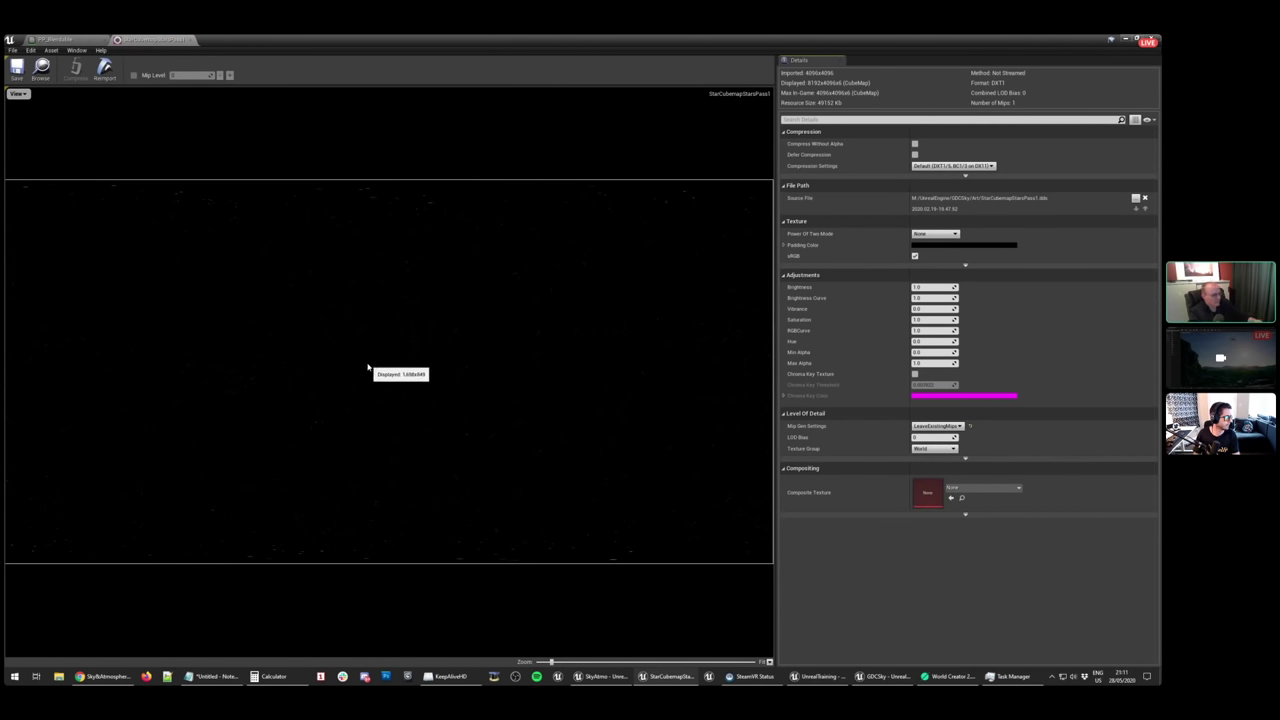
pyautogui.click(193, 39)
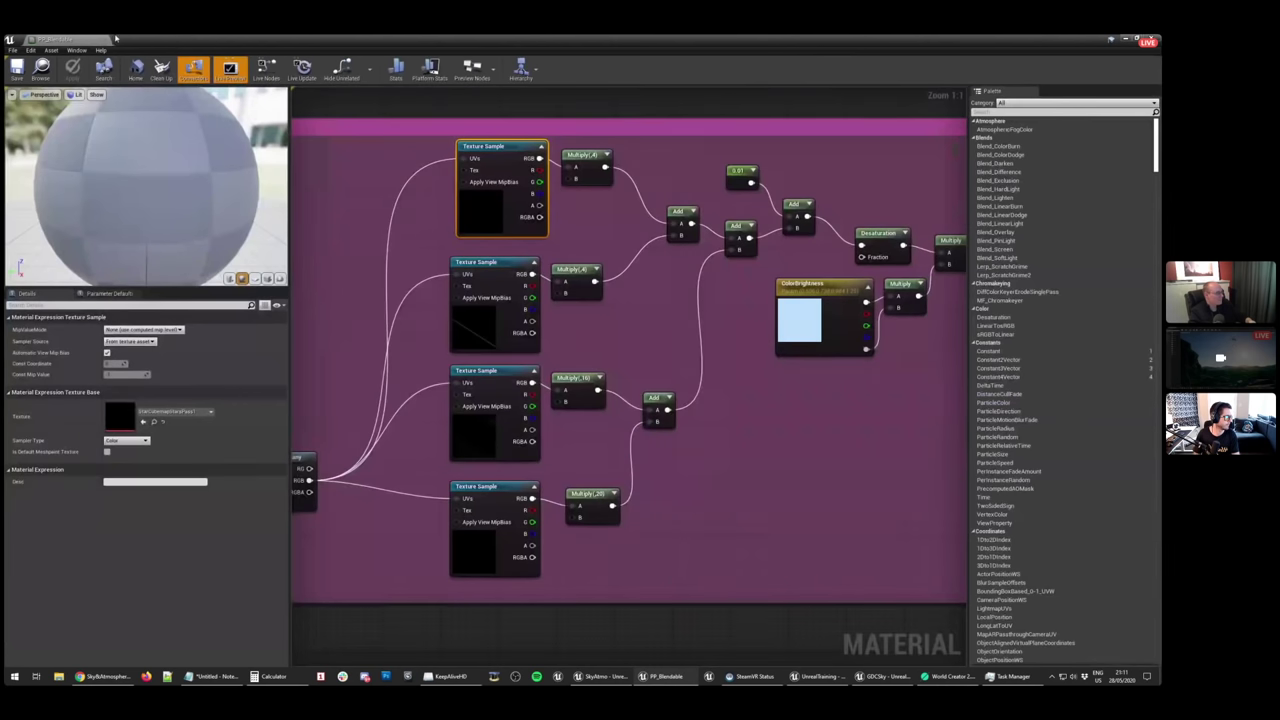
# Examine the second star Texture Sample and the SkyAtmosphereLightDirection and Reflection Vector nodes that feed the star texture coordinates
pyautogui.click(484, 323)
pyautogui.moveTo(368, 334); pyautogui.dragTo(521, 303, button='right')
pyautogui.moveTo(412, 412); pyautogui.dragTo(726, 377, button='right')
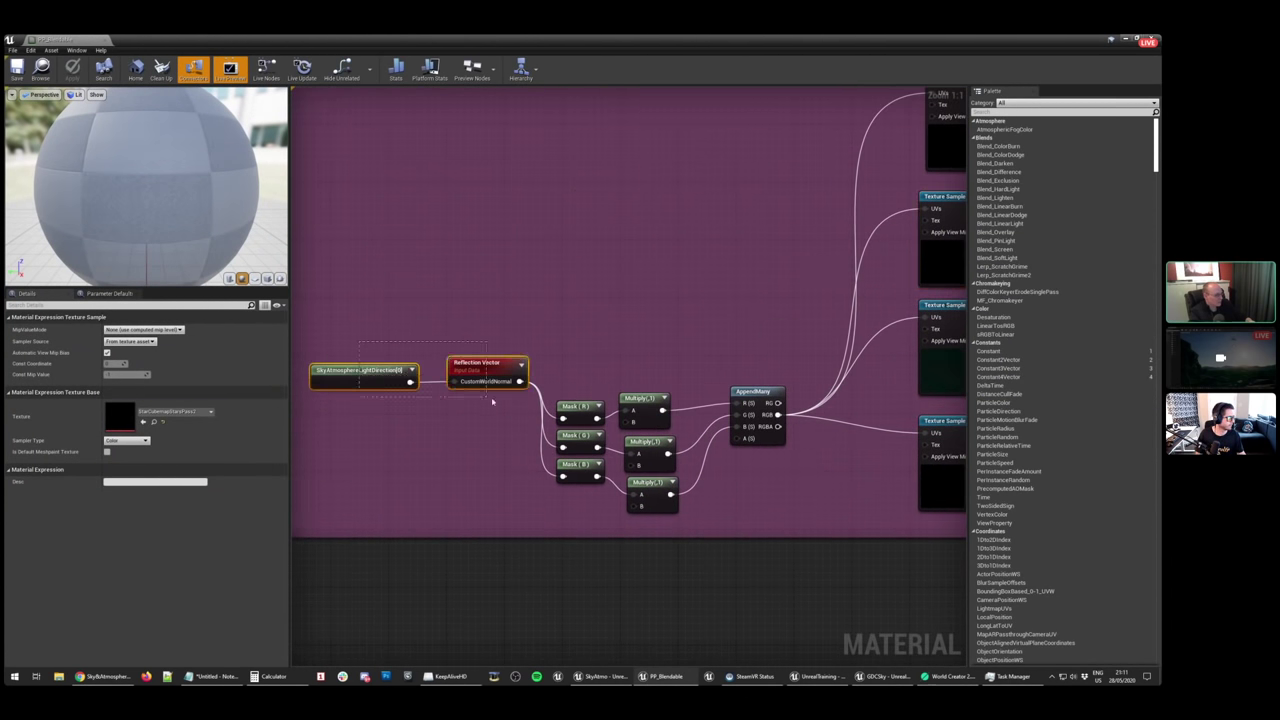
pyautogui.click(348, 378)
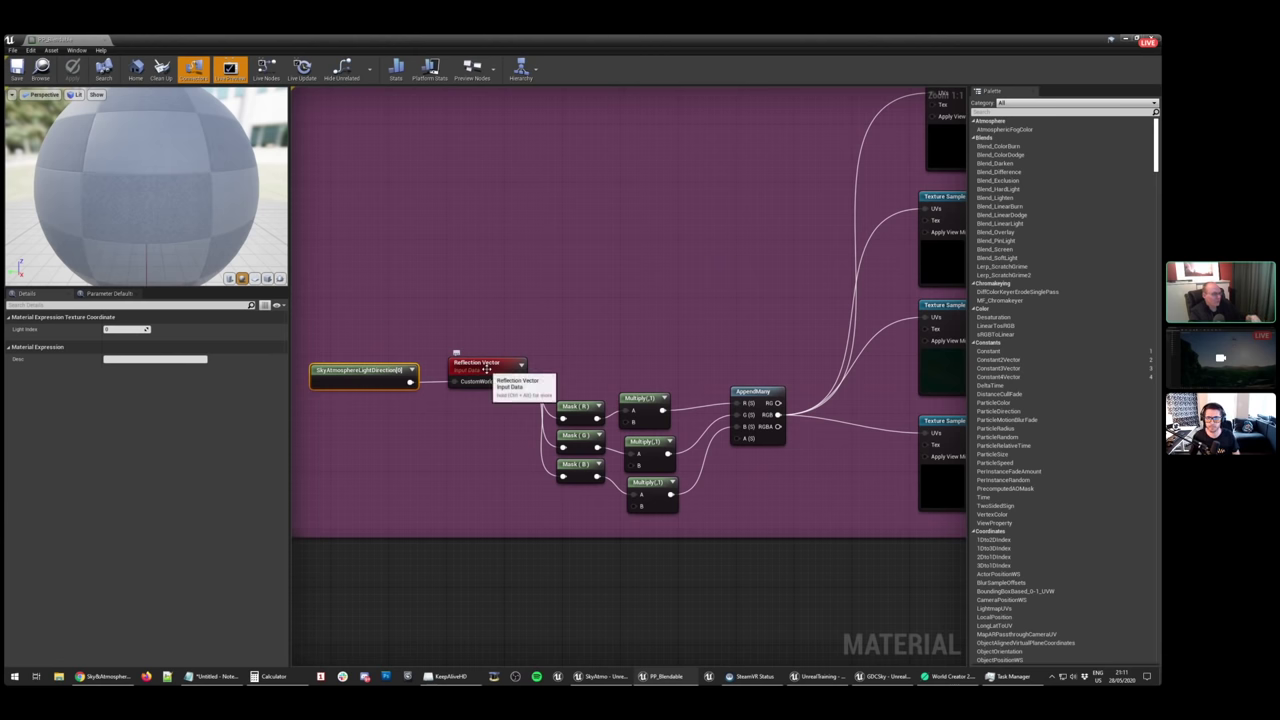
pyautogui.moveTo(487, 370); pyautogui.dragTo(404, 365, button='right')
pyautogui.moveTo(541, 318); pyautogui.dragTo(607, 310, button='right')
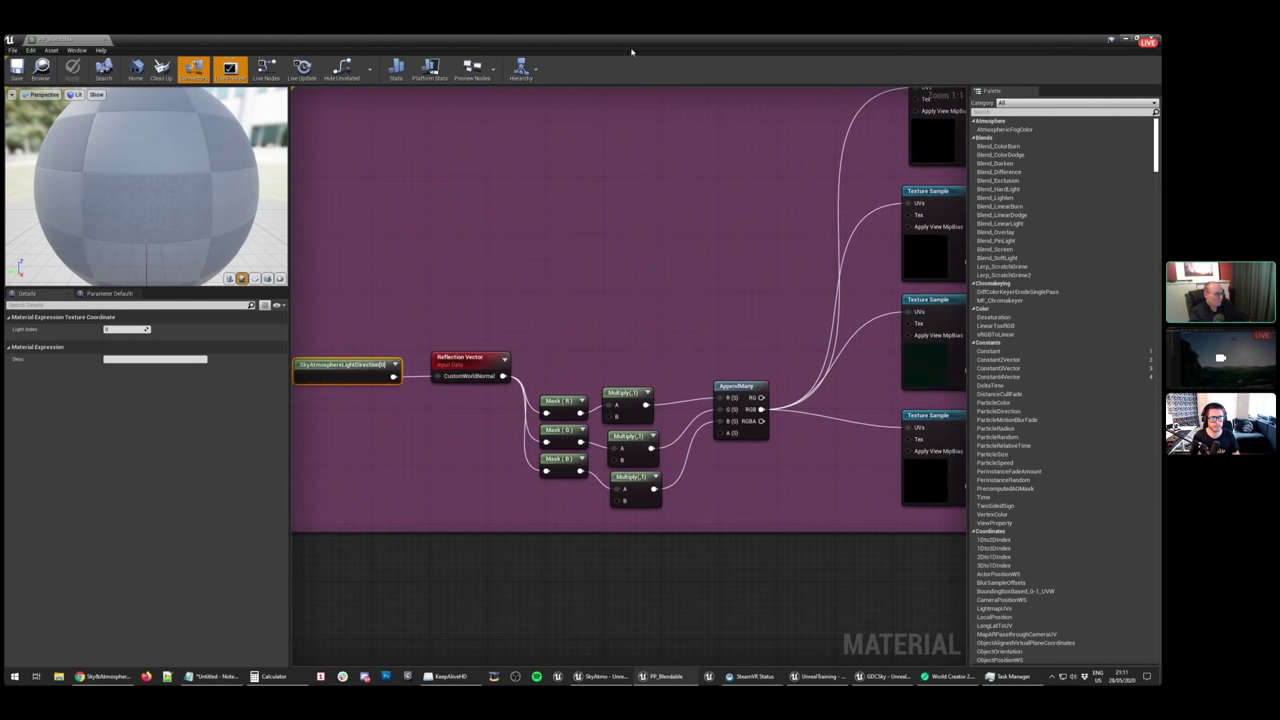
# Move the PP_Blendable window aside, look around the planet and stars in the level, and maximize the material window again
pyautogui.moveTo(682, 46); pyautogui.dragTo(1037, 176)
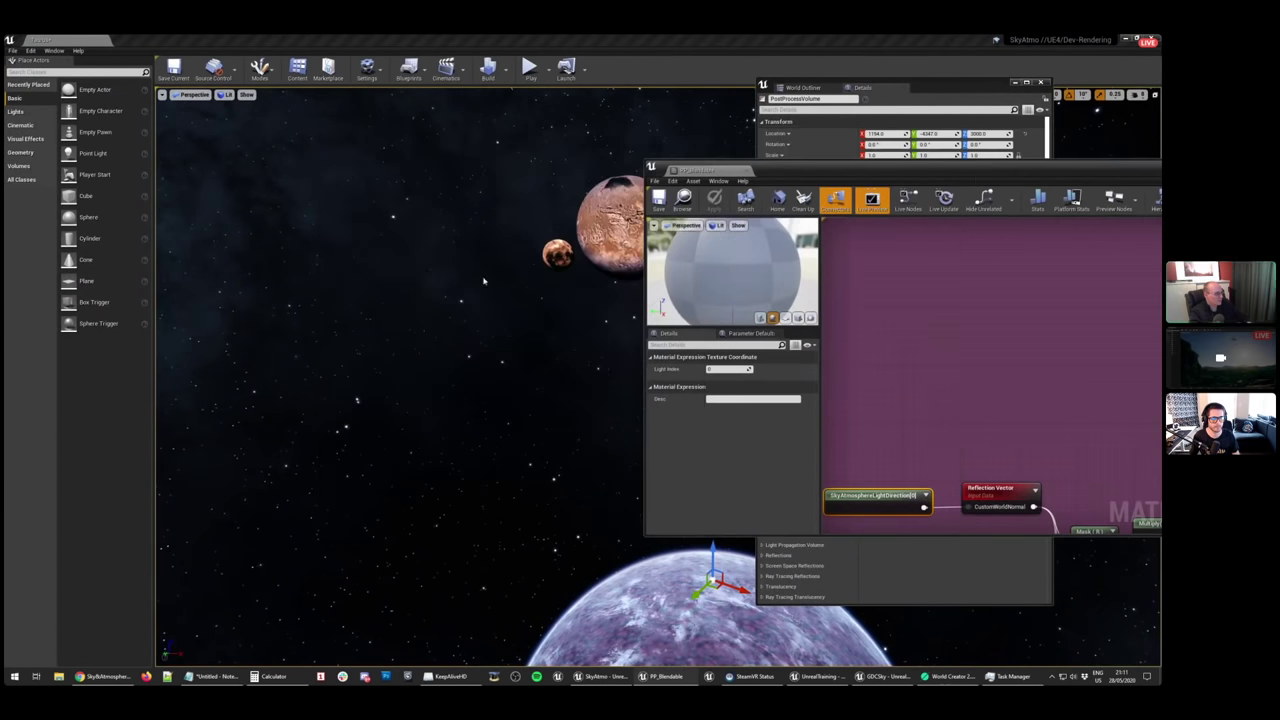
pyautogui.moveTo(424, 308)
pyautogui.mouseDown(button='right')
pyautogui.moveTo(572, 316)
pyautogui.moveTo(575, 305)
pyautogui.moveTo(409, 311)
pyautogui.moveTo(441, 303)
pyautogui.mouseUp(button='right')
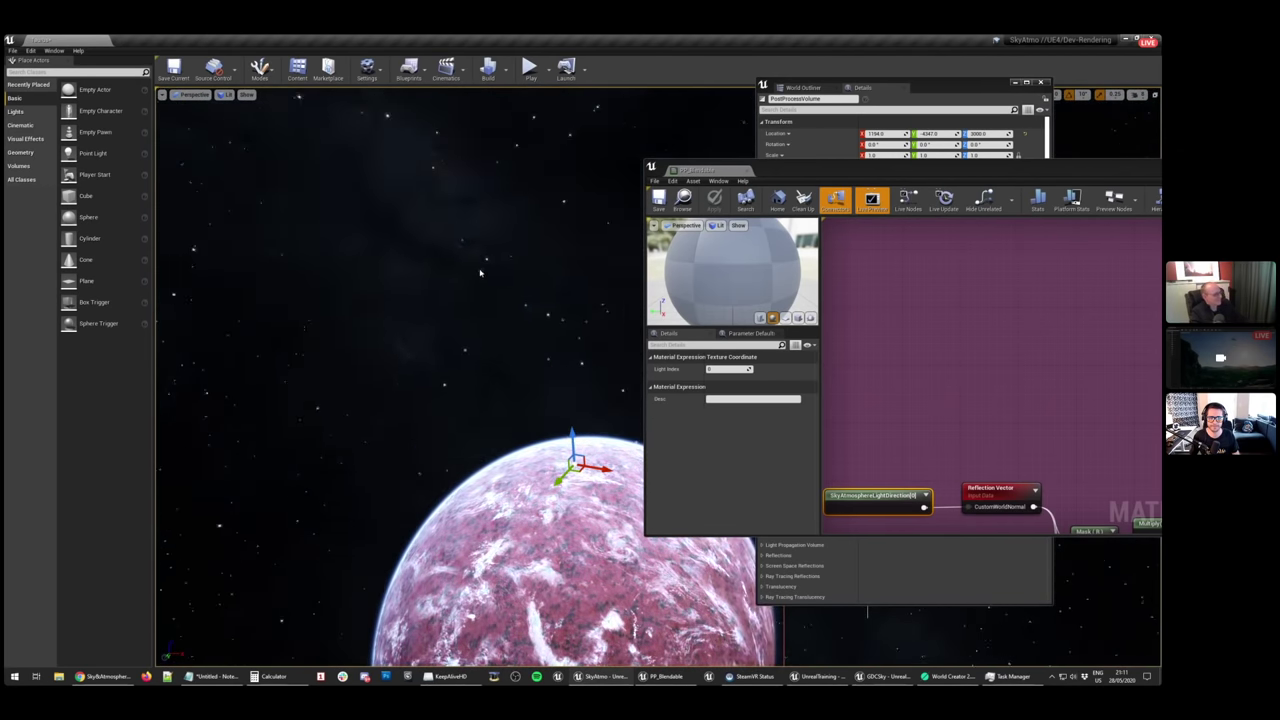
pyautogui.moveTo(857, 172); pyautogui.dragTo(486, 191)
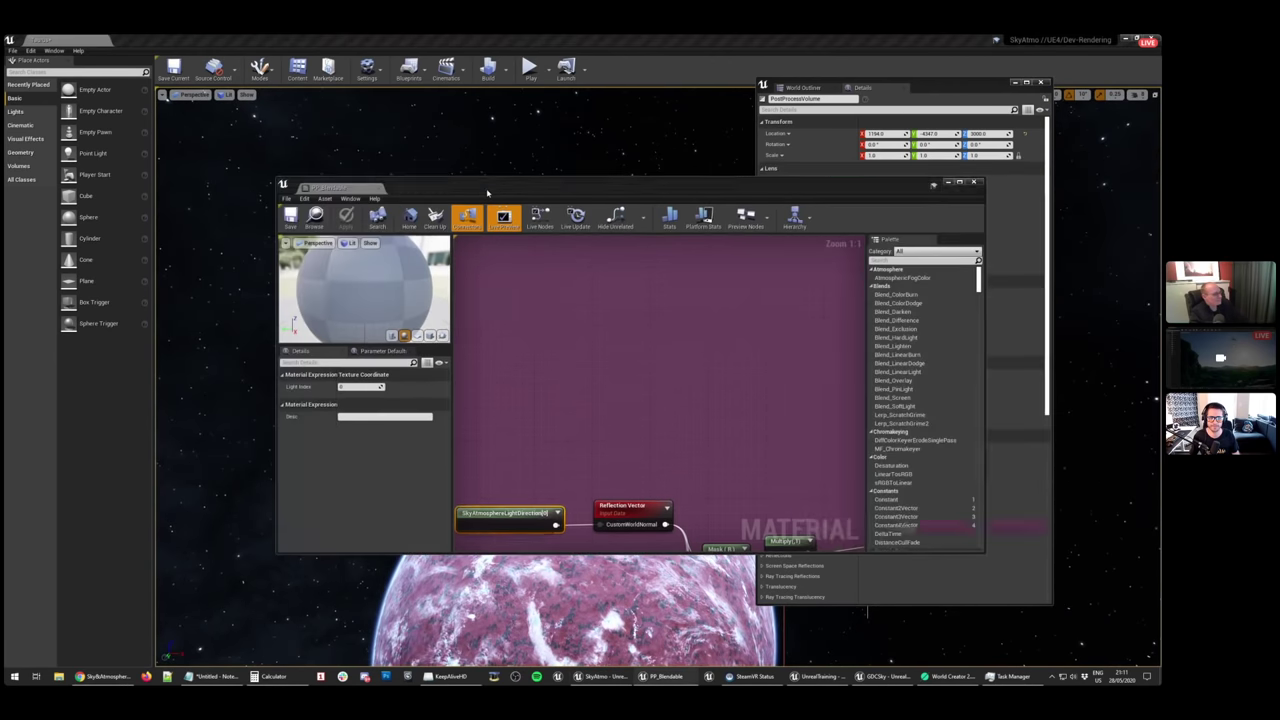
pyautogui.doubleClick(486, 191)
# Follow the star texture chain to the ColorBrightness parameter and inspect its properties
pyautogui.moveTo(686, 304); pyautogui.dragTo(281, 401, button='right')
pyautogui.moveTo(934, 408); pyautogui.dragTo(620, 408, button='right')
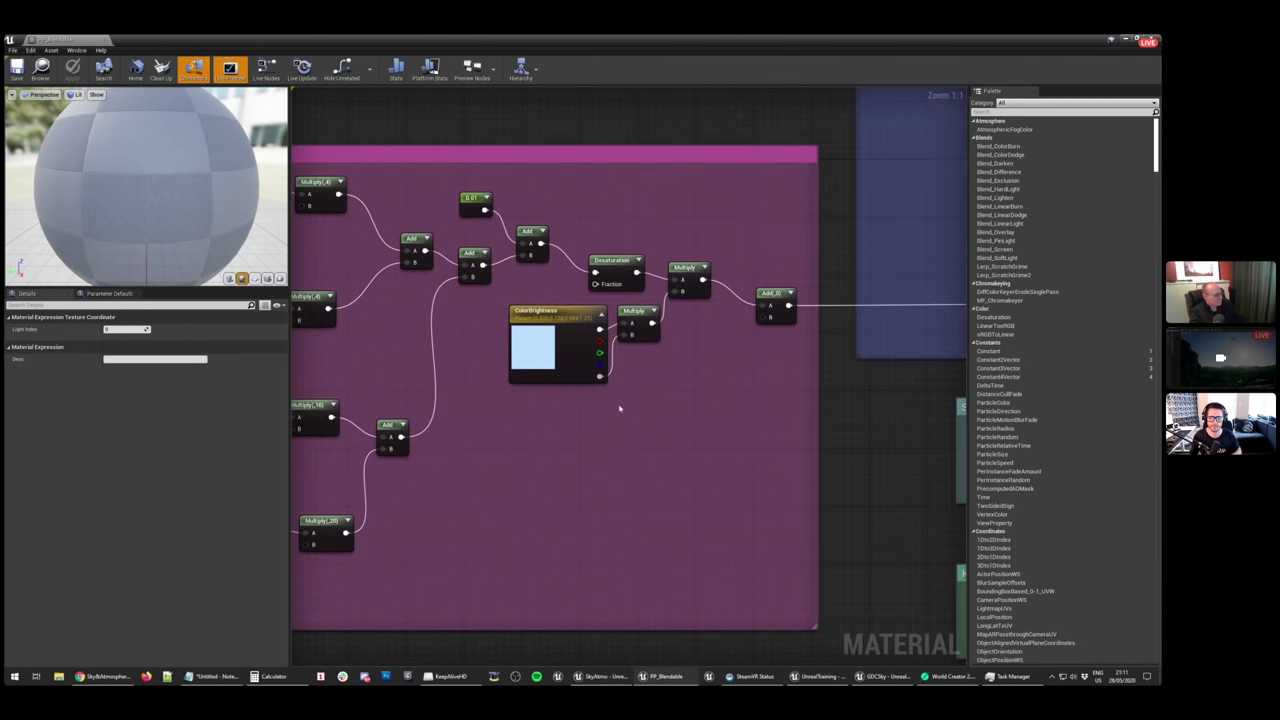
pyautogui.click(543, 354)
# Inspect the Camera Position, SpaceColorOverlay, SpaceContrast, SpaceDesaturation and PostProcessInput0 nodes in the "In space apply desaturation and contrast" group
pyautogui.moveTo(711, 393); pyautogui.dragTo(417, 392, button='right')
pyautogui.moveTo(763, 374); pyautogui.dragTo(590, 514, button='right')
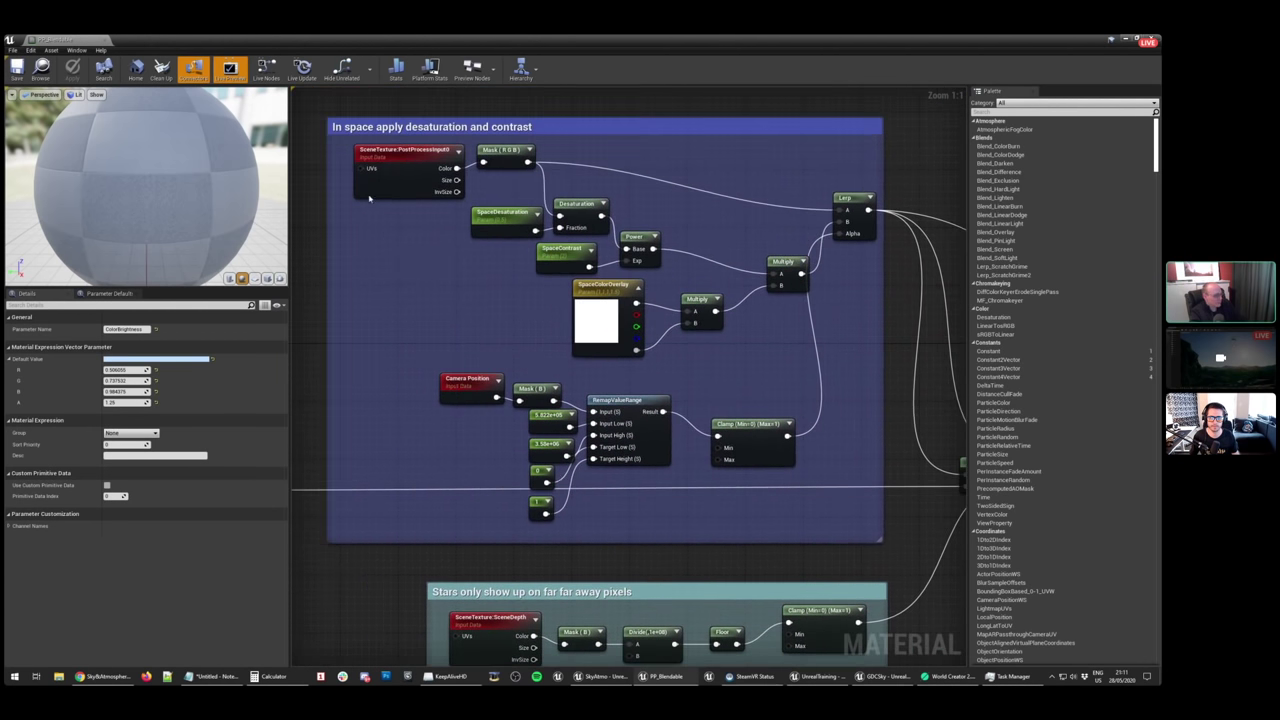
pyautogui.click(467, 397)
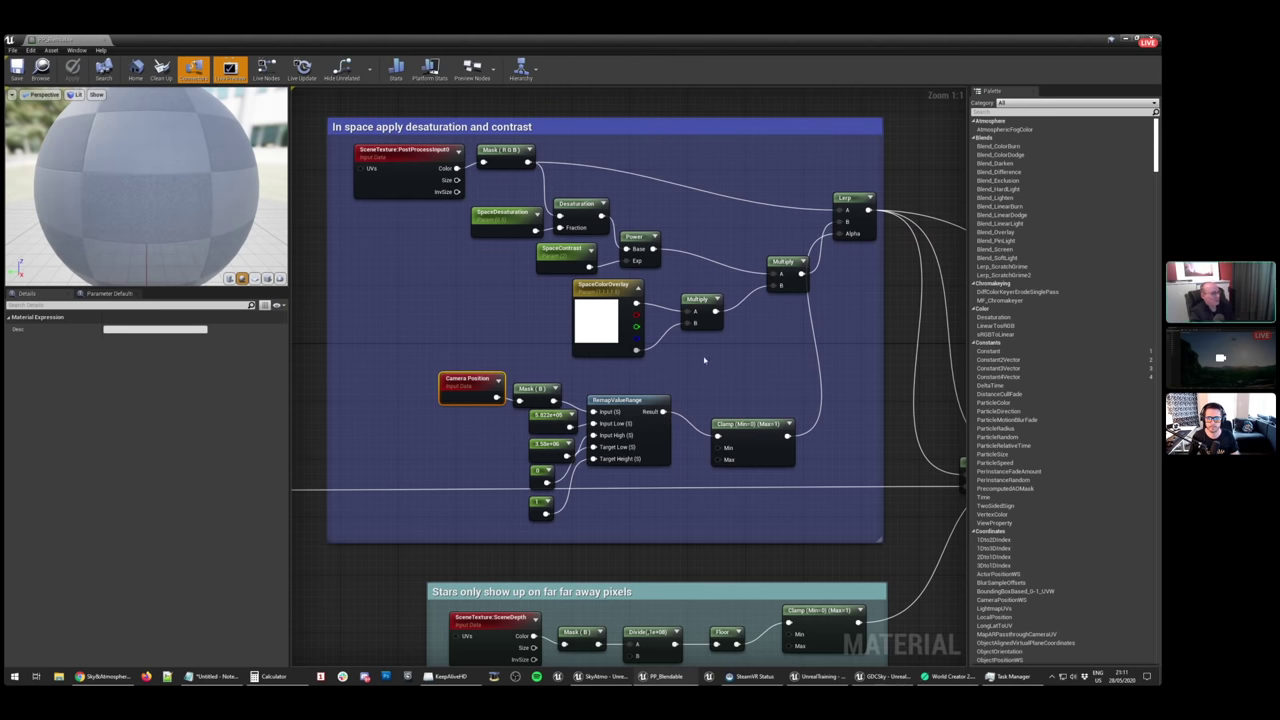
pyautogui.click(615, 325)
pyautogui.click(578, 262)
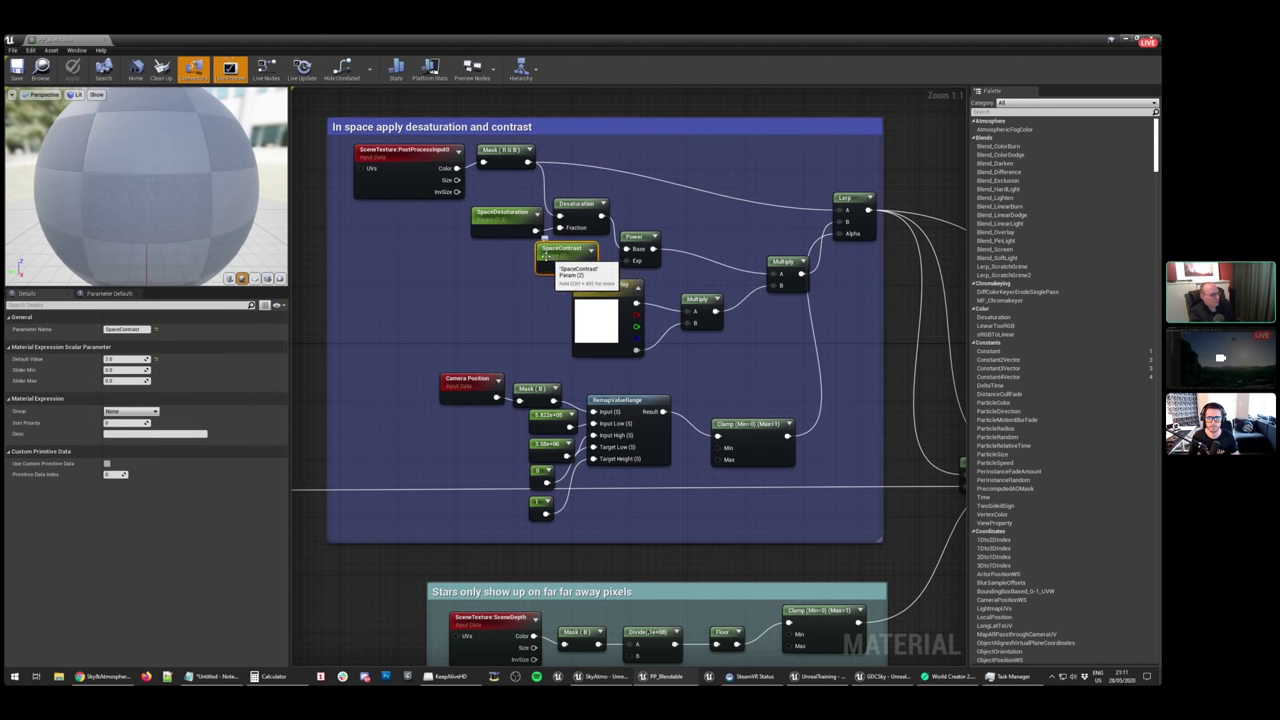
pyautogui.click(512, 222)
pyautogui.click(418, 167)
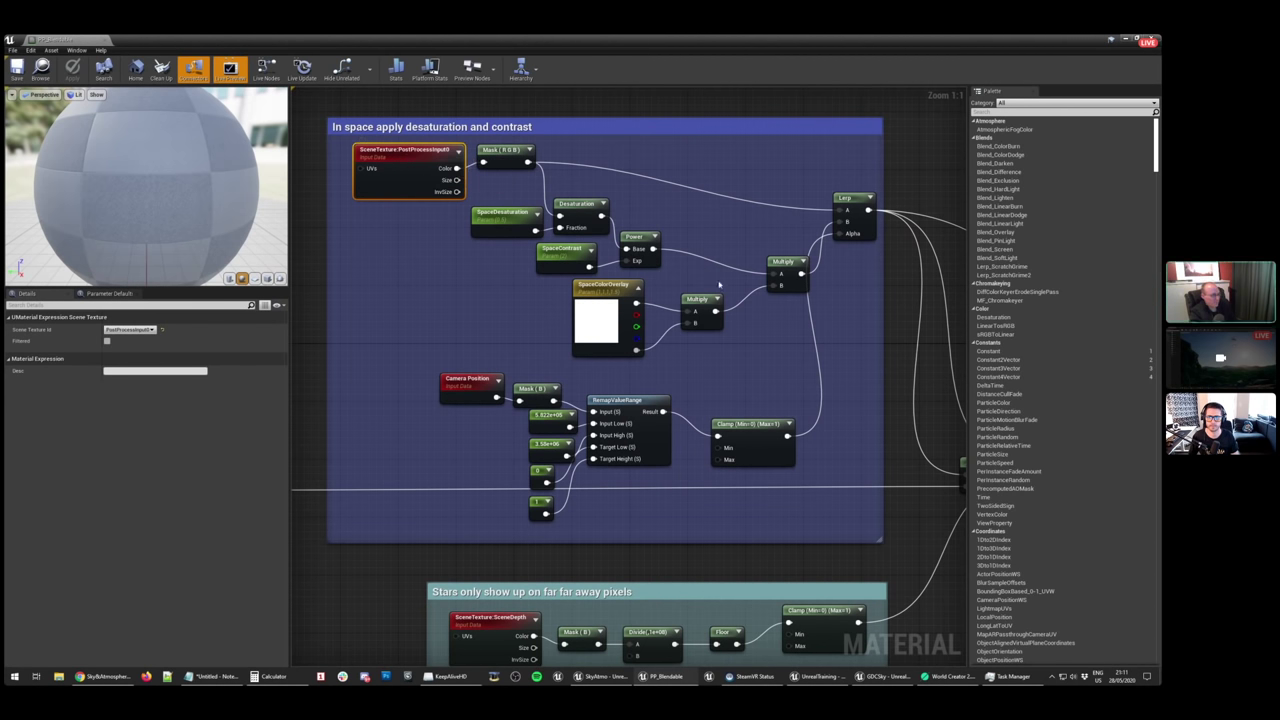
# Trace the clamped camera height into the Lerp and examine the "Don't show stars during day time" node group
pyautogui.moveTo(718, 285); pyautogui.dragTo(613, 282, button='right')
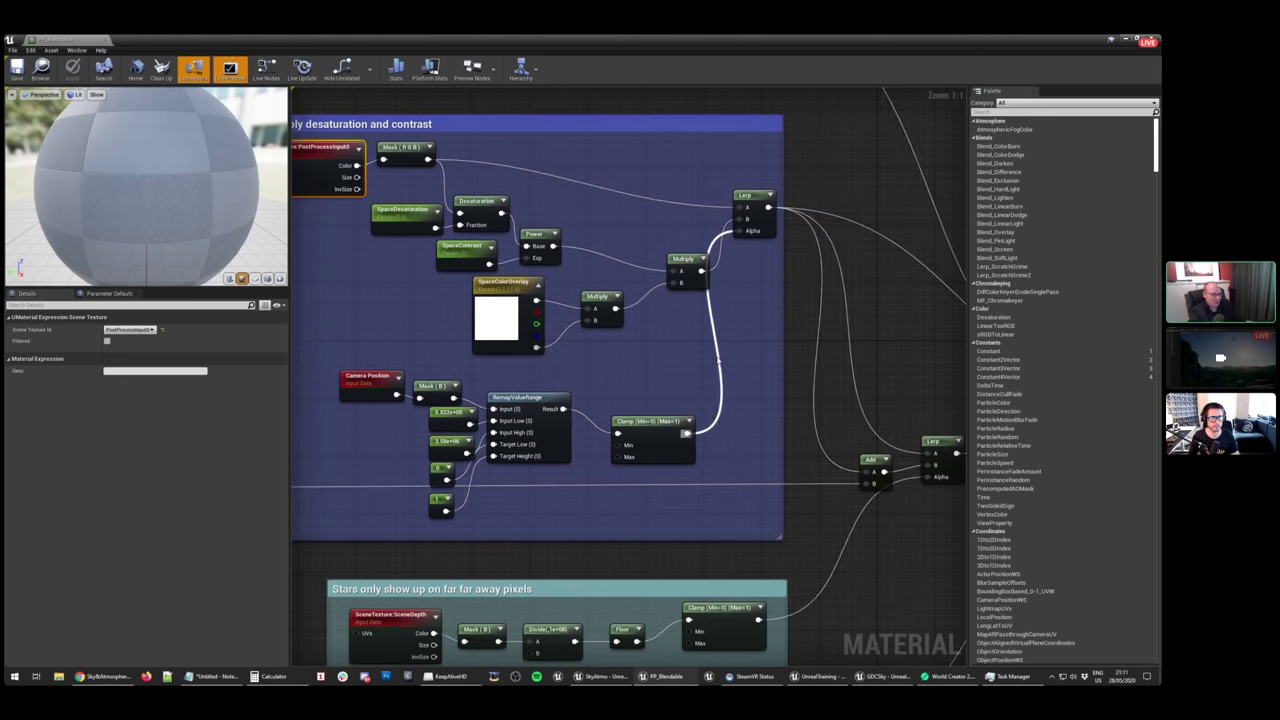
pyautogui.moveTo(903, 437); pyautogui.dragTo(873, 572, button='right')
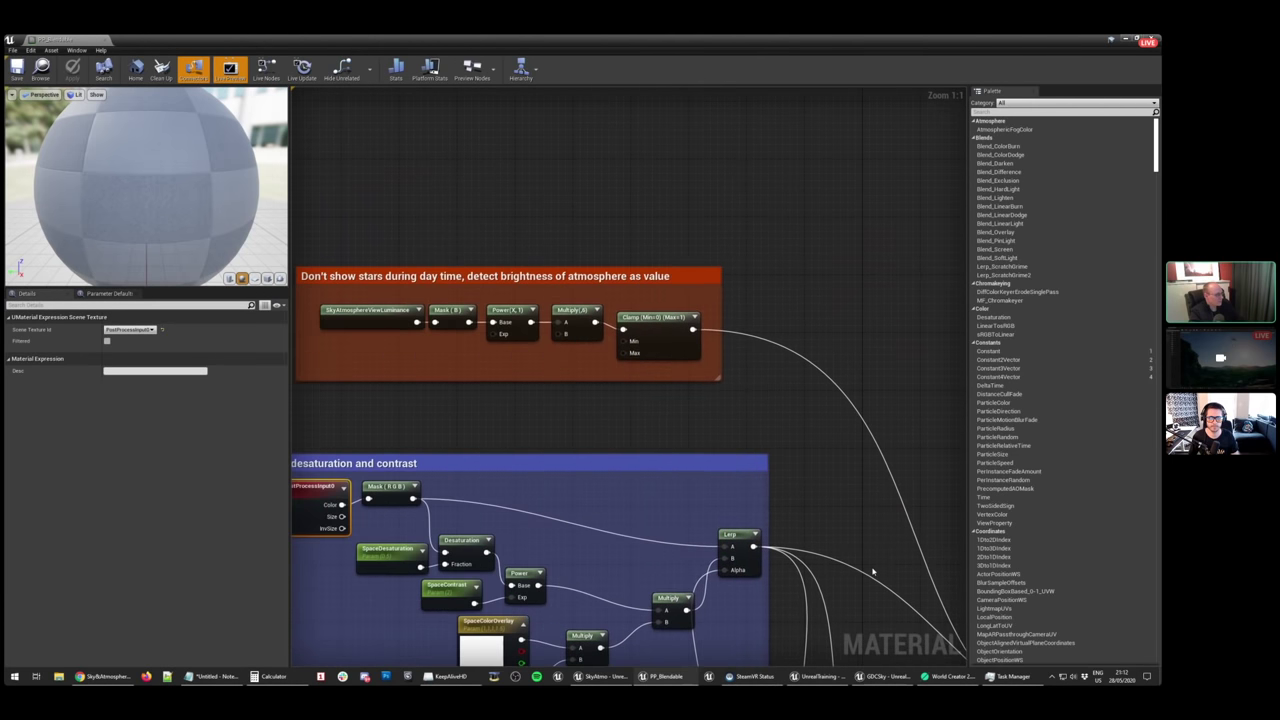
# Examine the nodes that hide stars during day time and follow their output to the Lerp that blends in sky colors
pyautogui.moveTo(485, 409); pyautogui.dragTo(540, 381, button='right')
pyautogui.moveTo(340, 202); pyautogui.dragTo(829, 373)
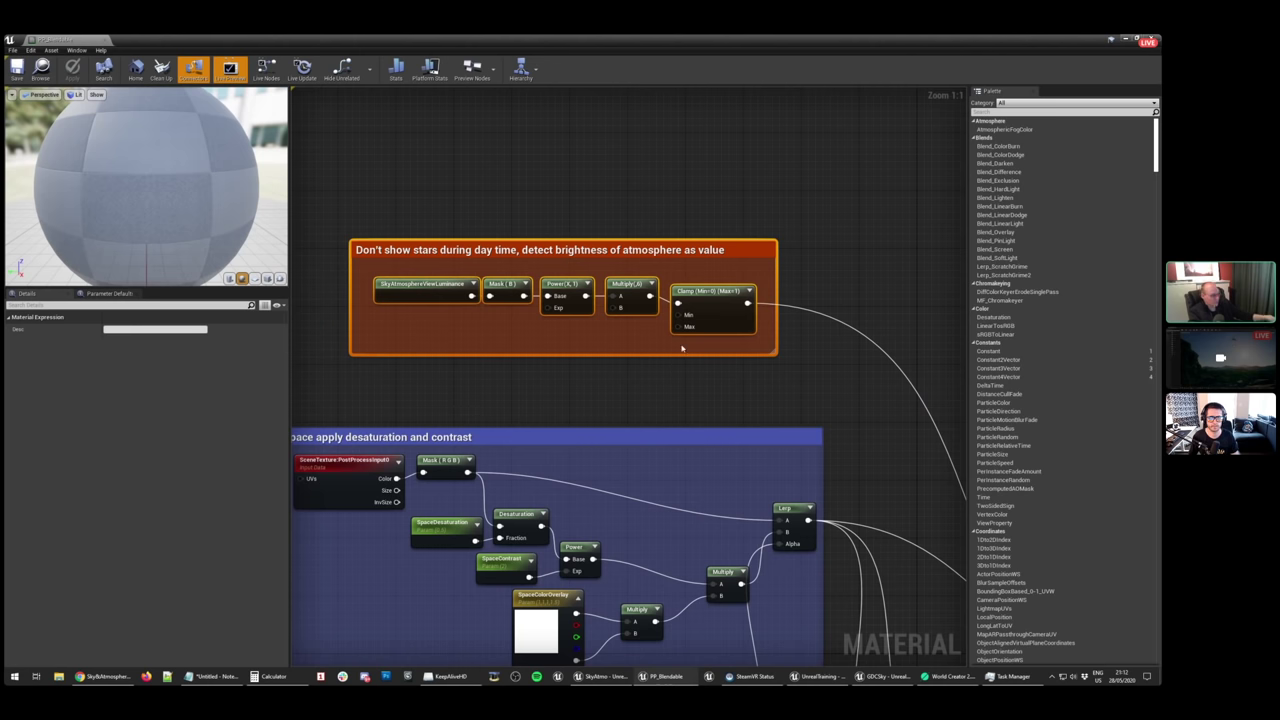
pyautogui.click(419, 295)
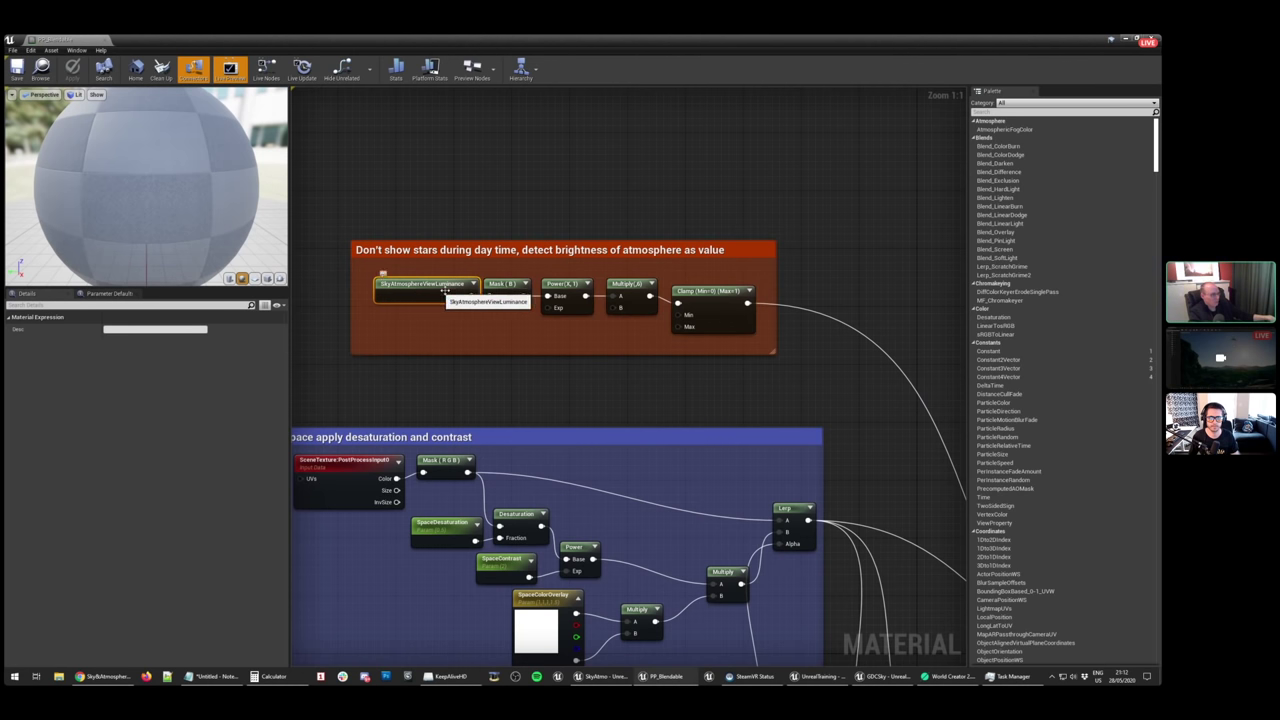
pyautogui.click(584, 307)
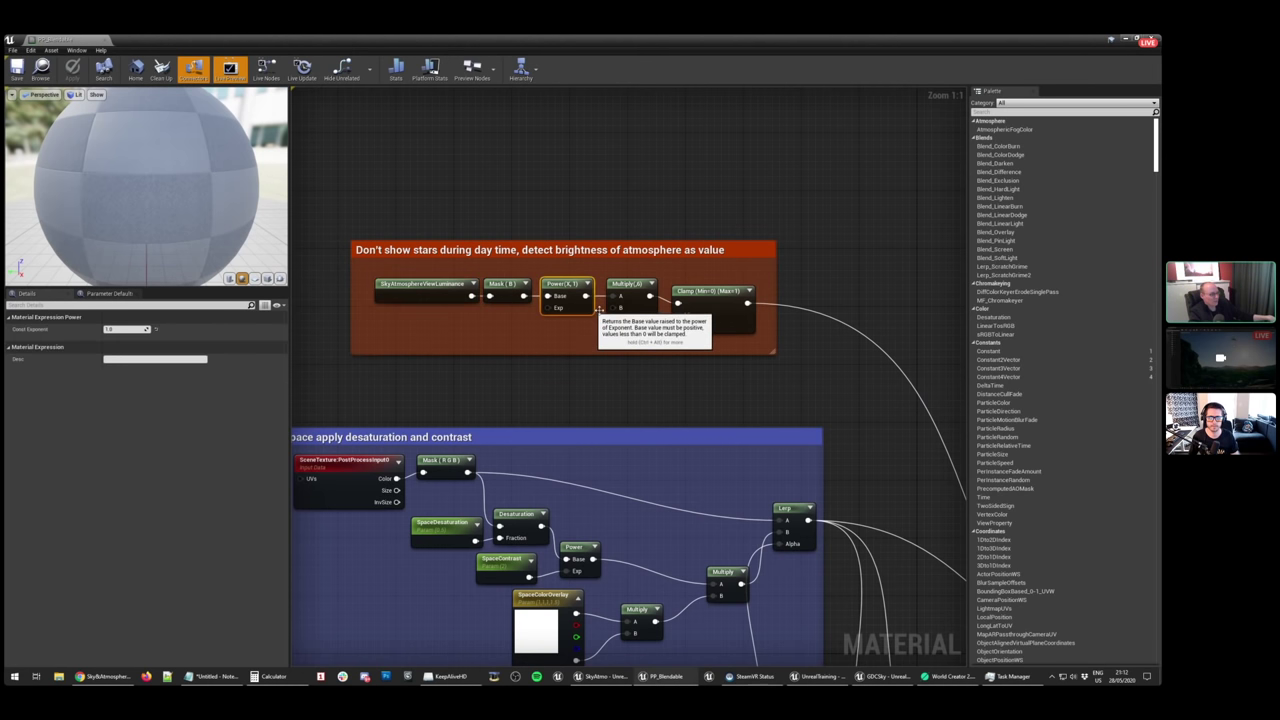
pyautogui.click(715, 312)
pyautogui.click(567, 291)
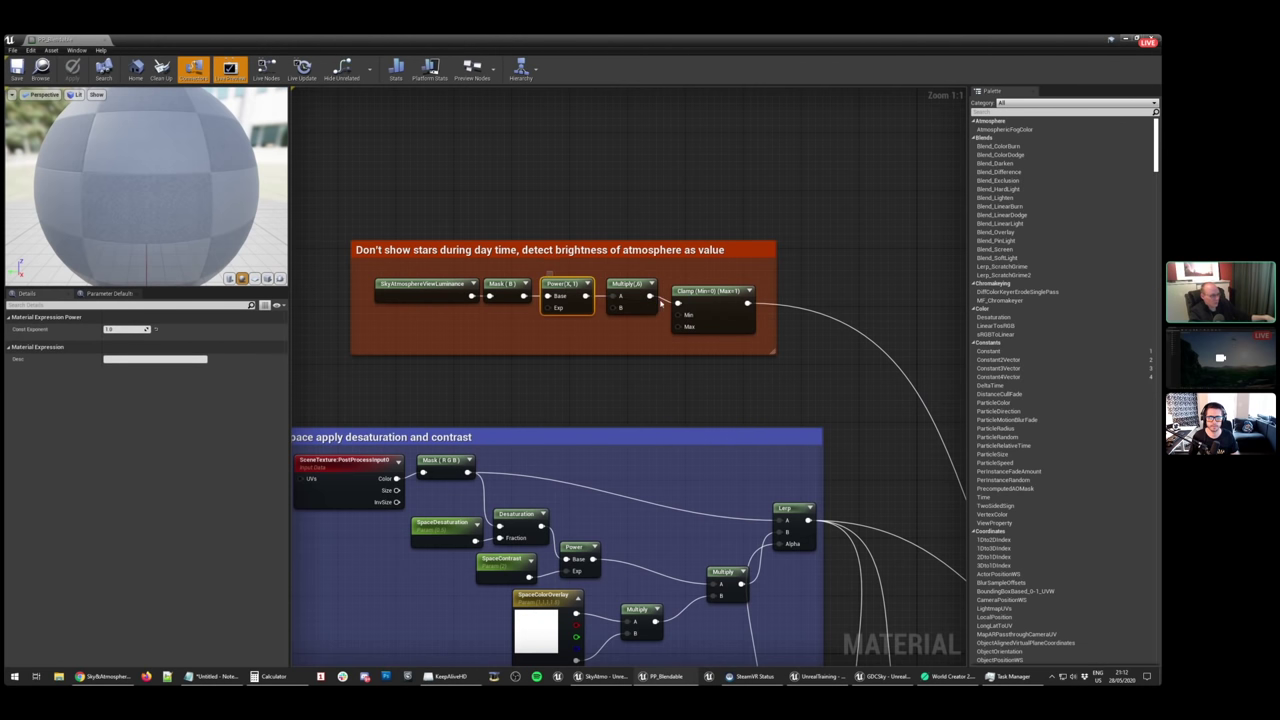
pyautogui.click(634, 292)
pyautogui.click(725, 308)
pyautogui.moveTo(862, 447); pyautogui.dragTo(377, 116, button='right')
pyautogui.click(722, 352)
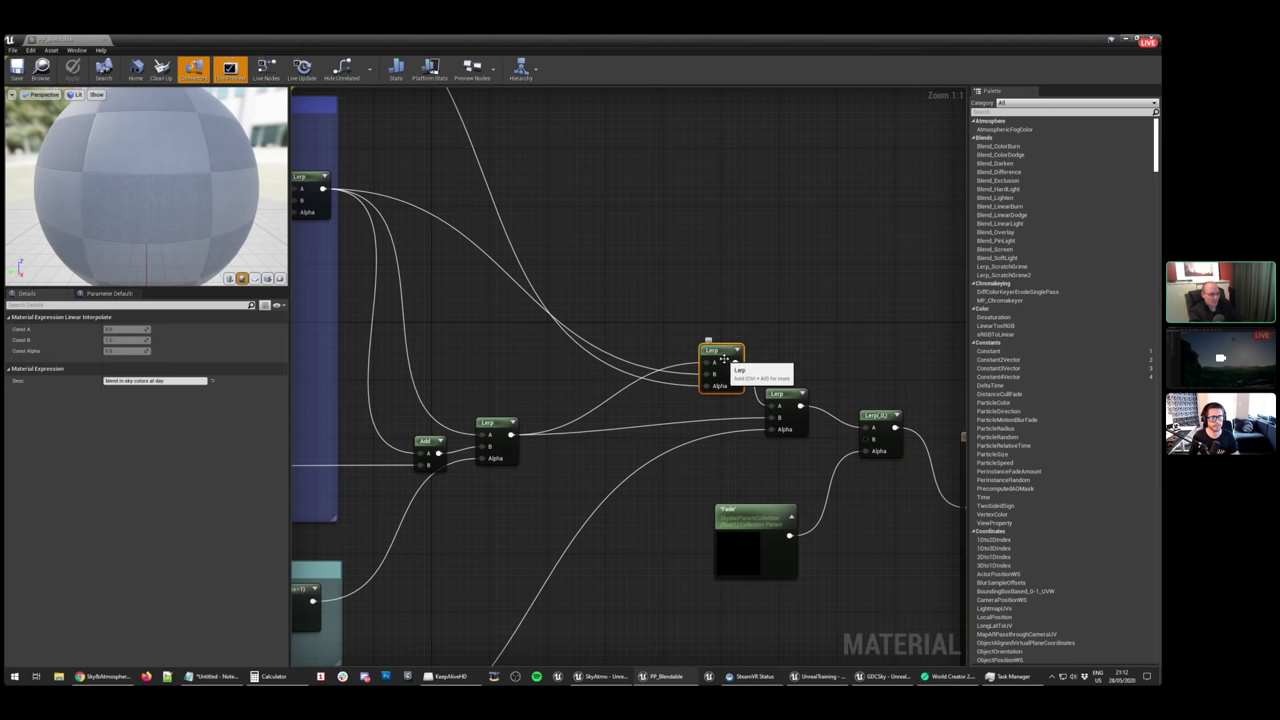
# Examine the "Knows if camera is in space or not" group and the neighbouring "Stars only show up on far far away pixels" group
pyautogui.moveTo(564, 240); pyautogui.dragTo(783, 225, button='right')
pyautogui.moveTo(814, 555); pyautogui.dragTo(878, 463, button='right')
pyautogui.moveTo(383, 334); pyautogui.dragTo(852, 489)
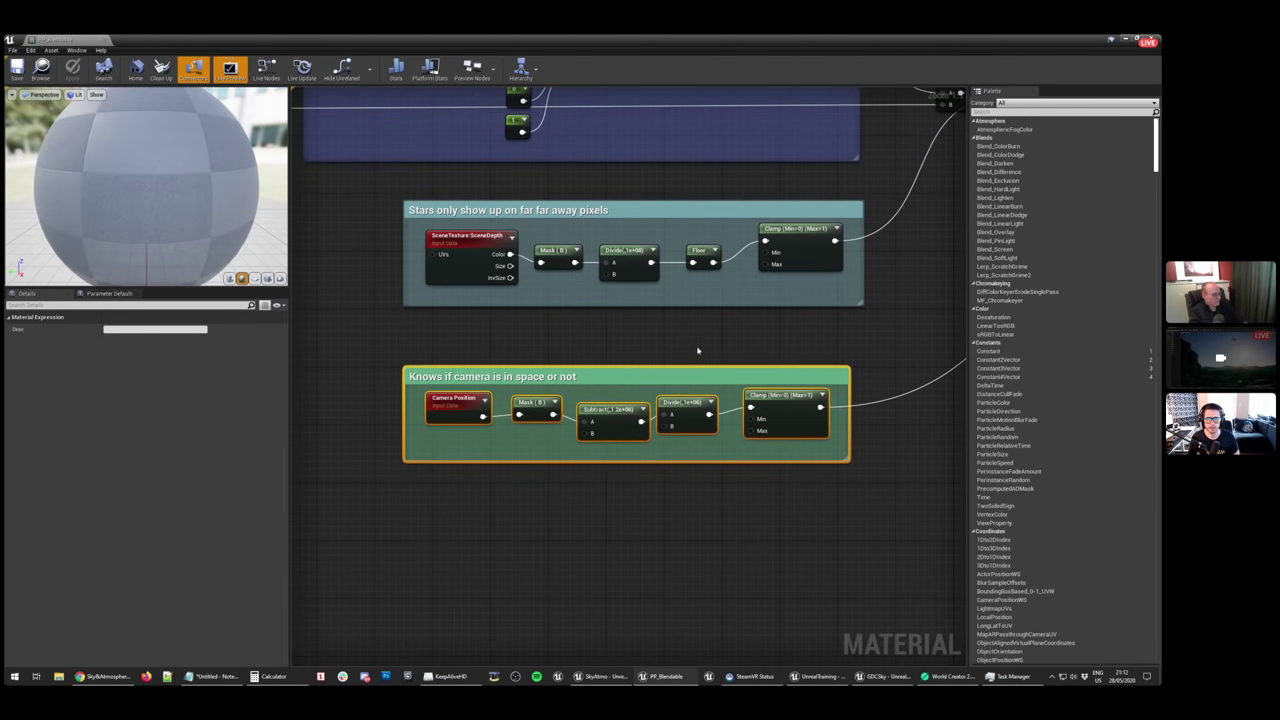
pyautogui.click(670, 330)
pyautogui.moveTo(660, 322); pyautogui.dragTo(683, 453, button='right')
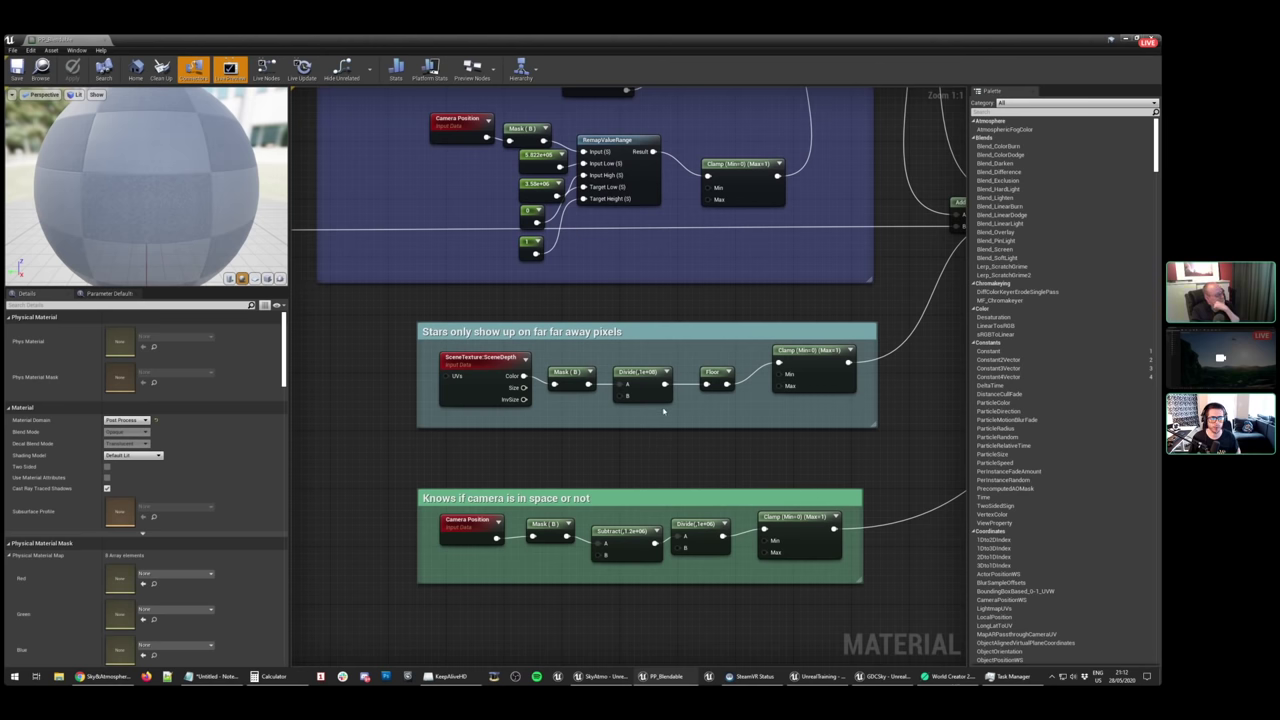
pyautogui.moveTo(601, 307); pyautogui.dragTo(499, 331, button='right')
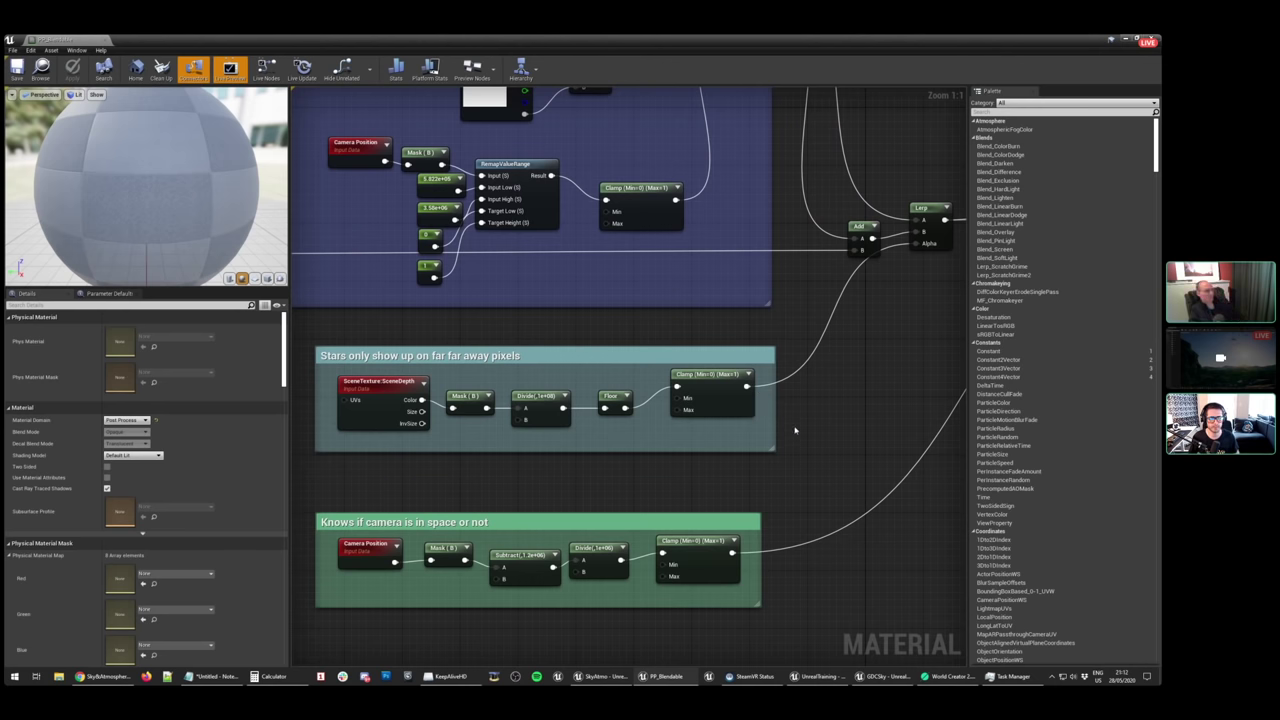
pyautogui.moveTo(805, 489); pyautogui.dragTo(745, 325, button='right')
# Search the available material nodes for the SkyAtmosphere expressions and review them without adding one
pyautogui.rightClick(720, 497)
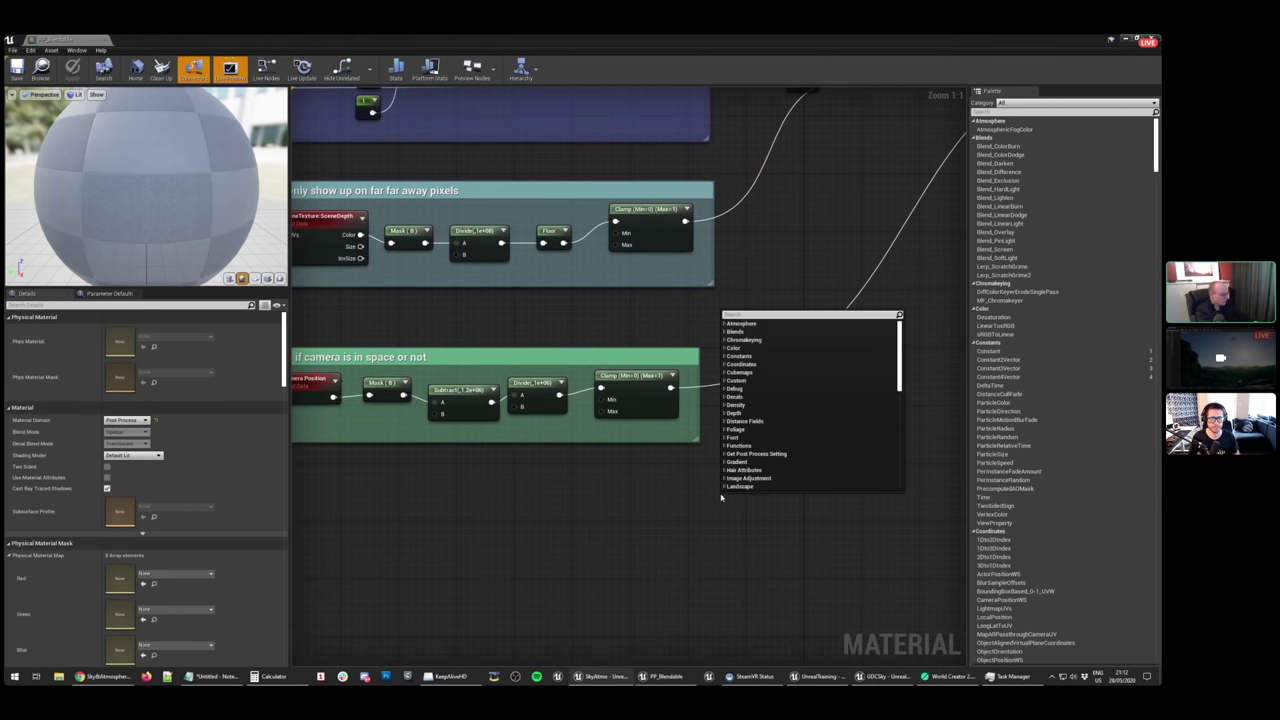
pyautogui.write('skyat')
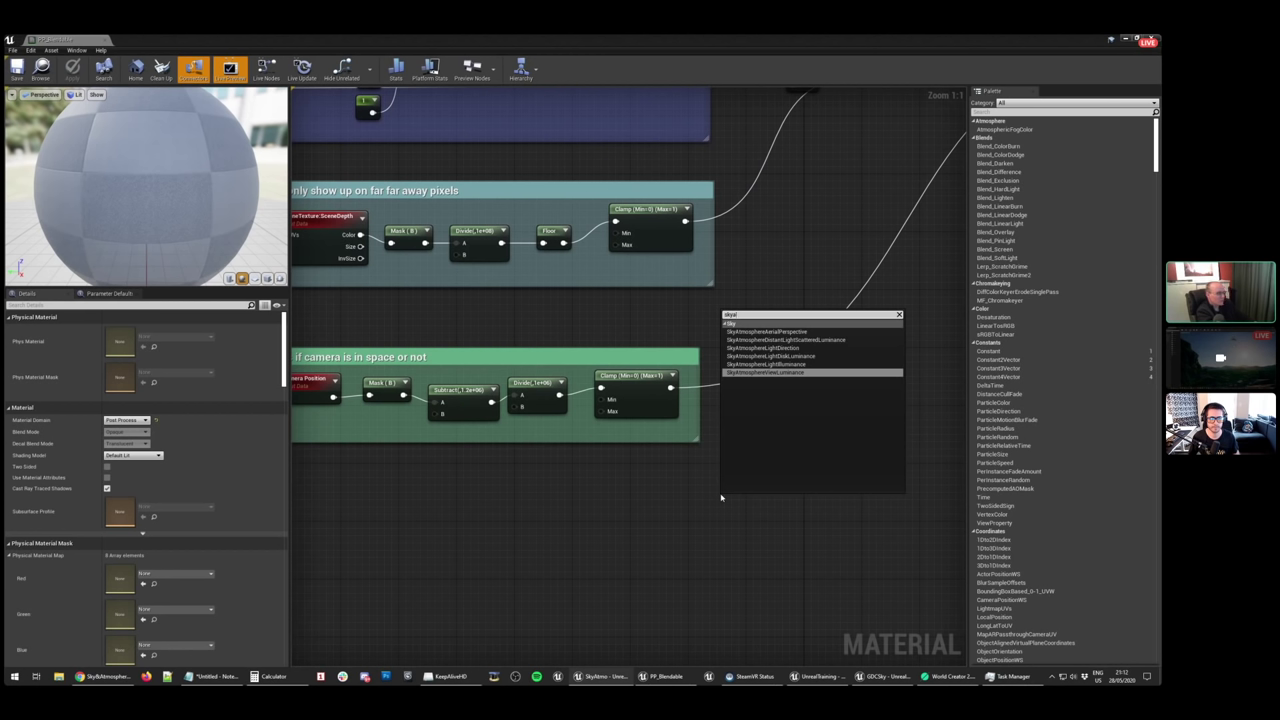
pyautogui.write('l')
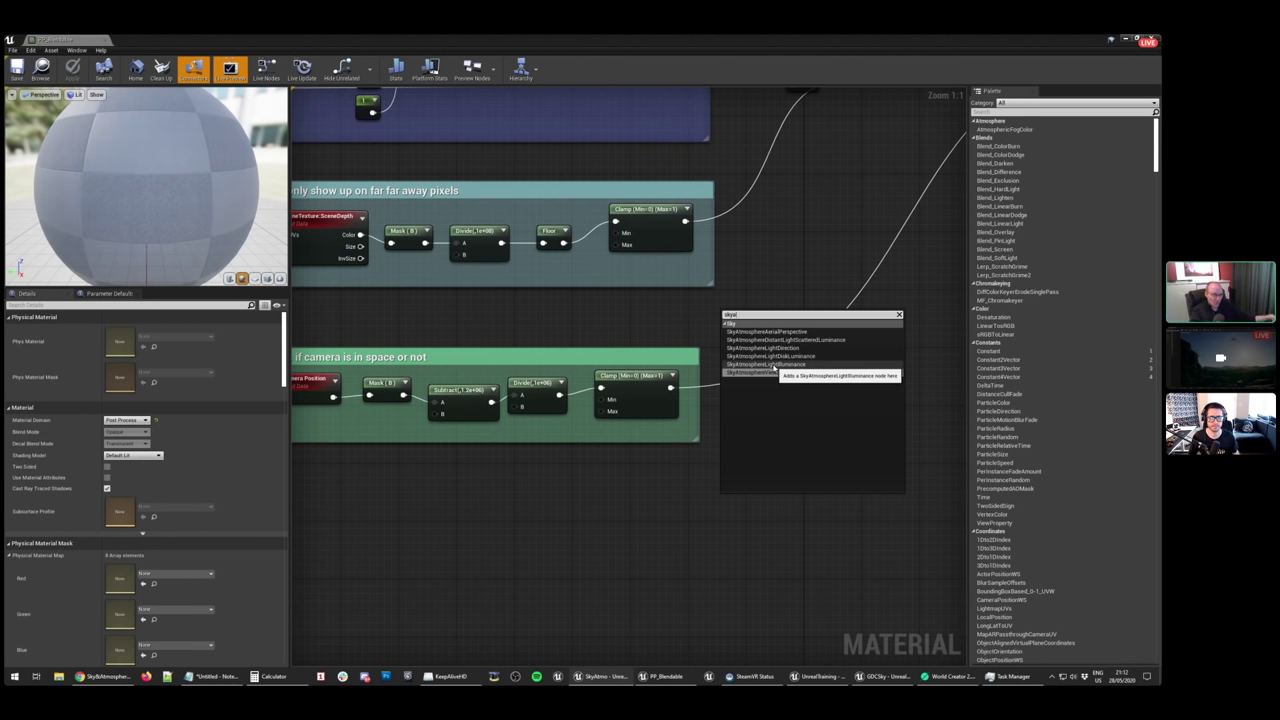
pyautogui.press('BackSpace')
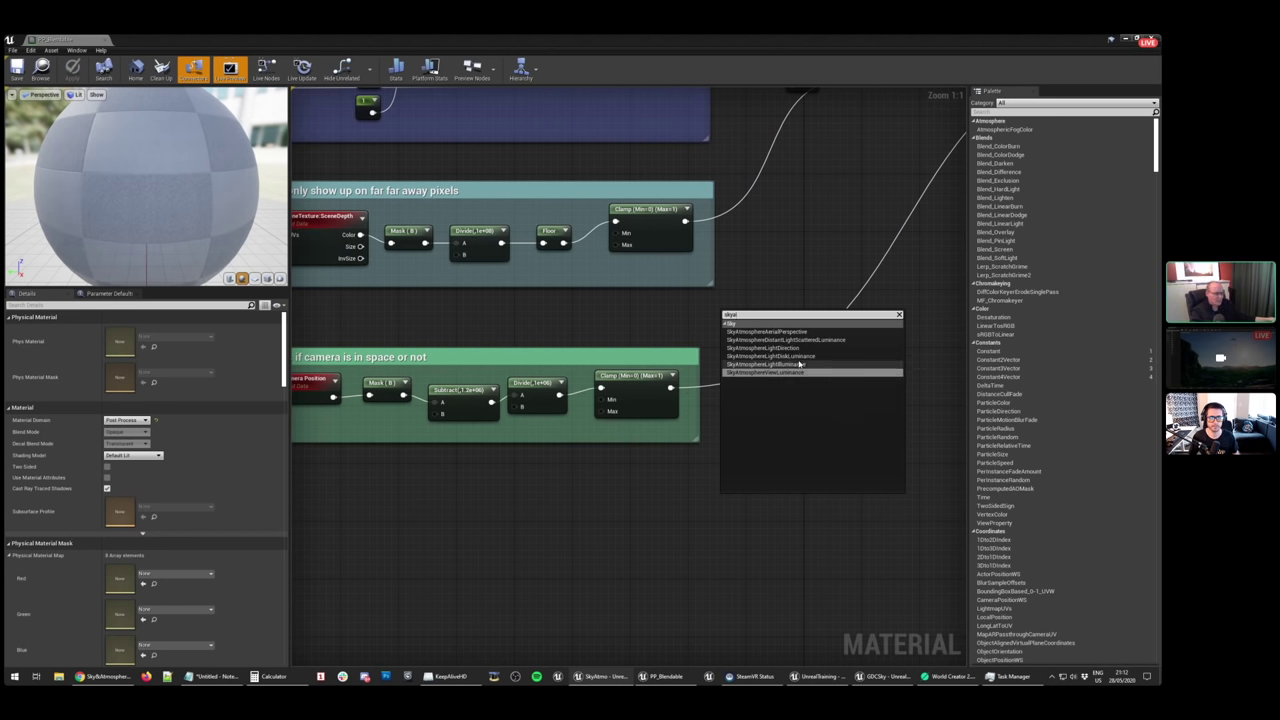
pyautogui.press('BackSpace')
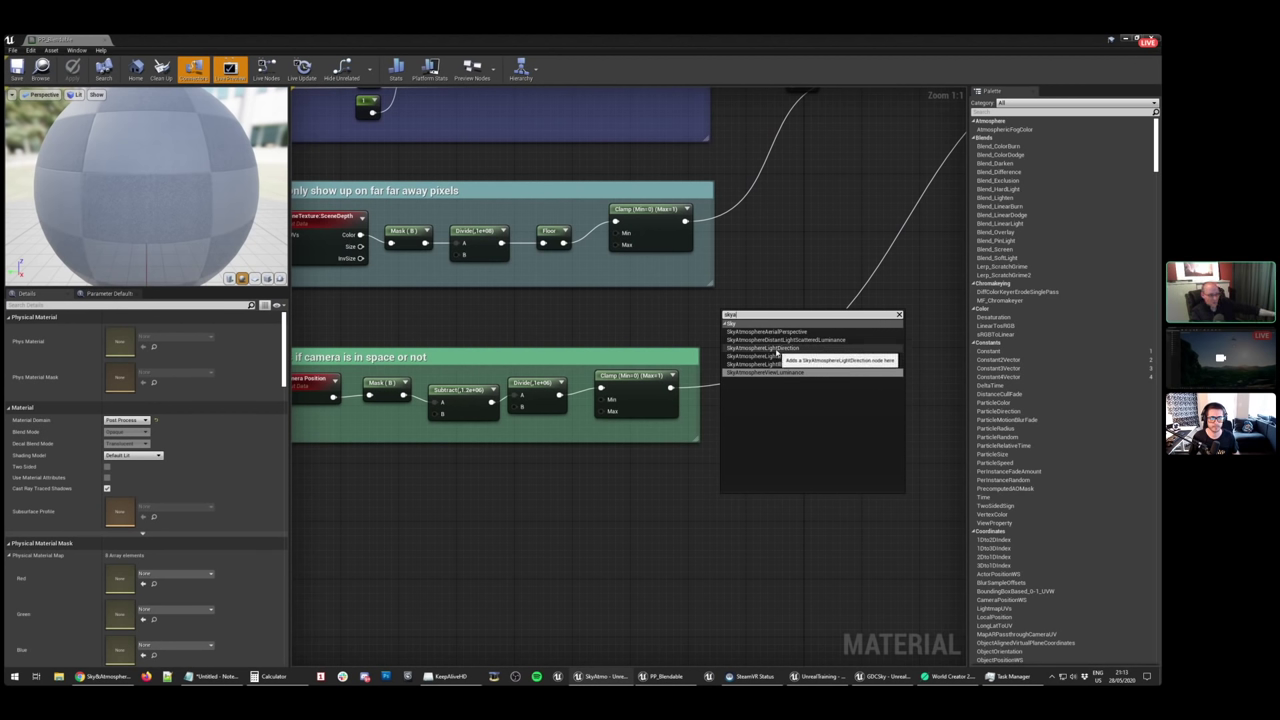
pyautogui.click(775, 286)
# Inspect the SceneDepth and Divide nodes in the far-away-pixels group, and survey the whole material graph
pyautogui.moveTo(745, 292); pyautogui.dragTo(834, 350, button='right')
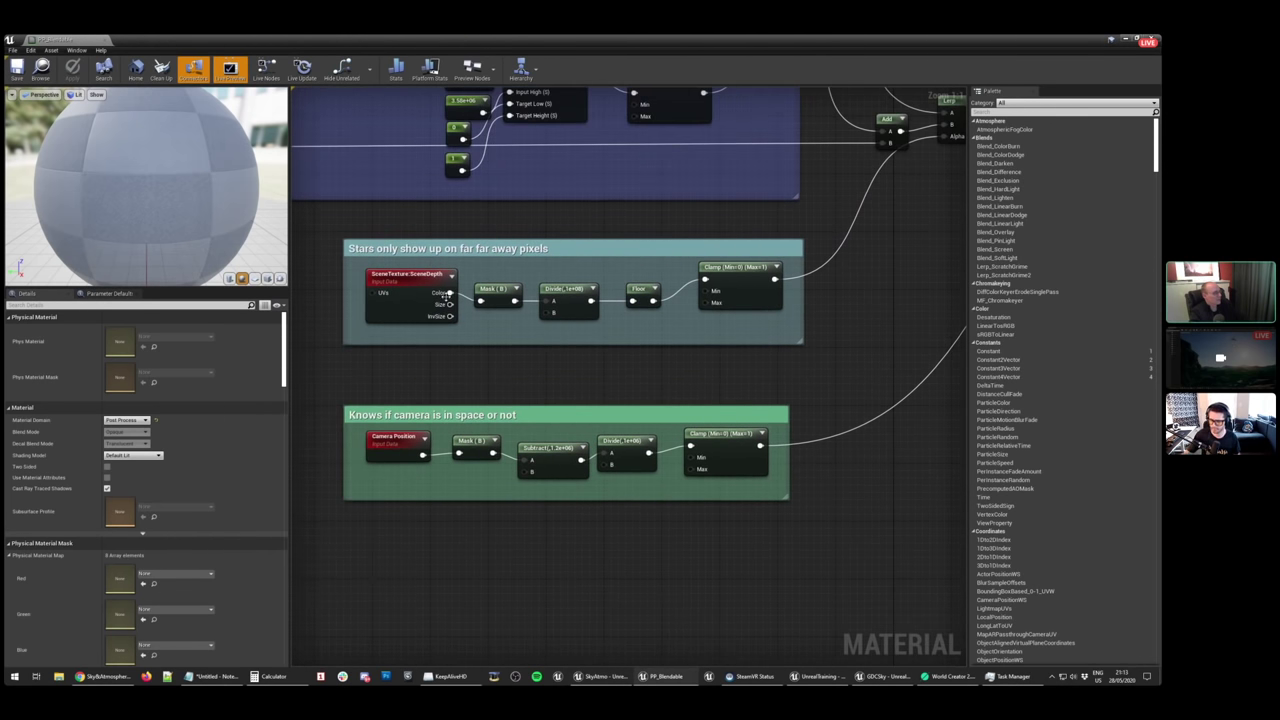
pyautogui.click(410, 288)
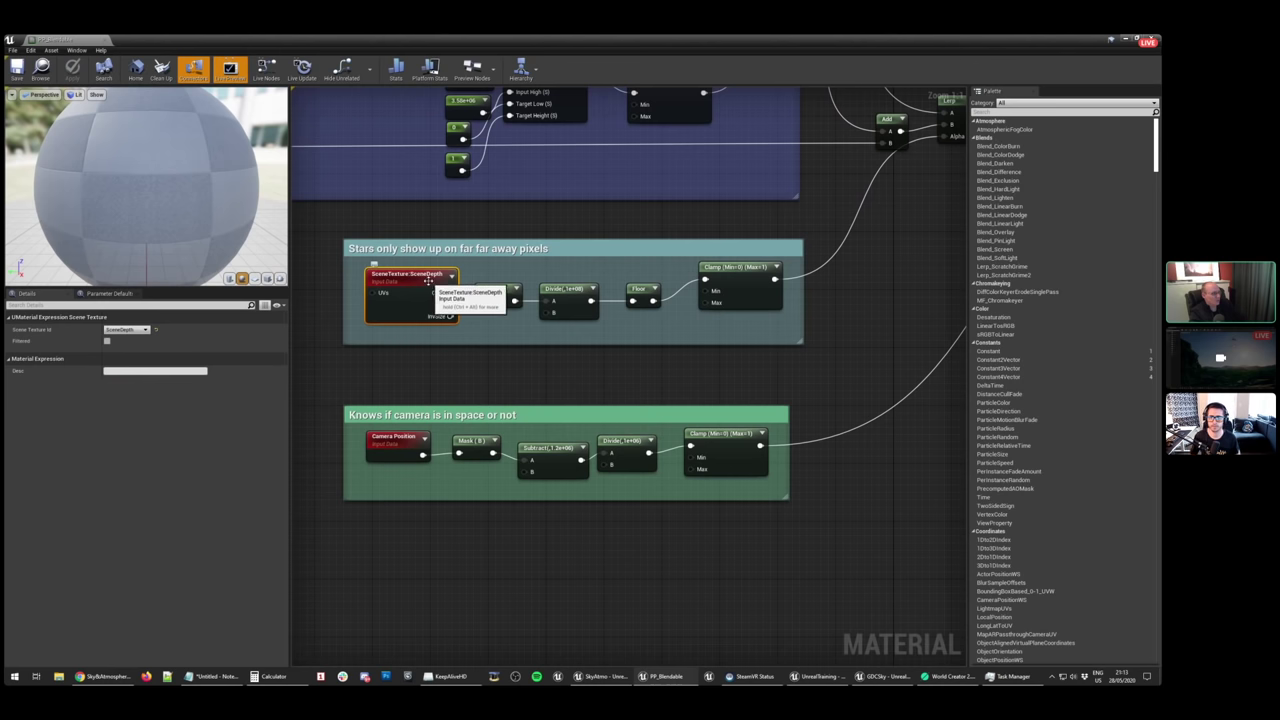
pyautogui.click(566, 292)
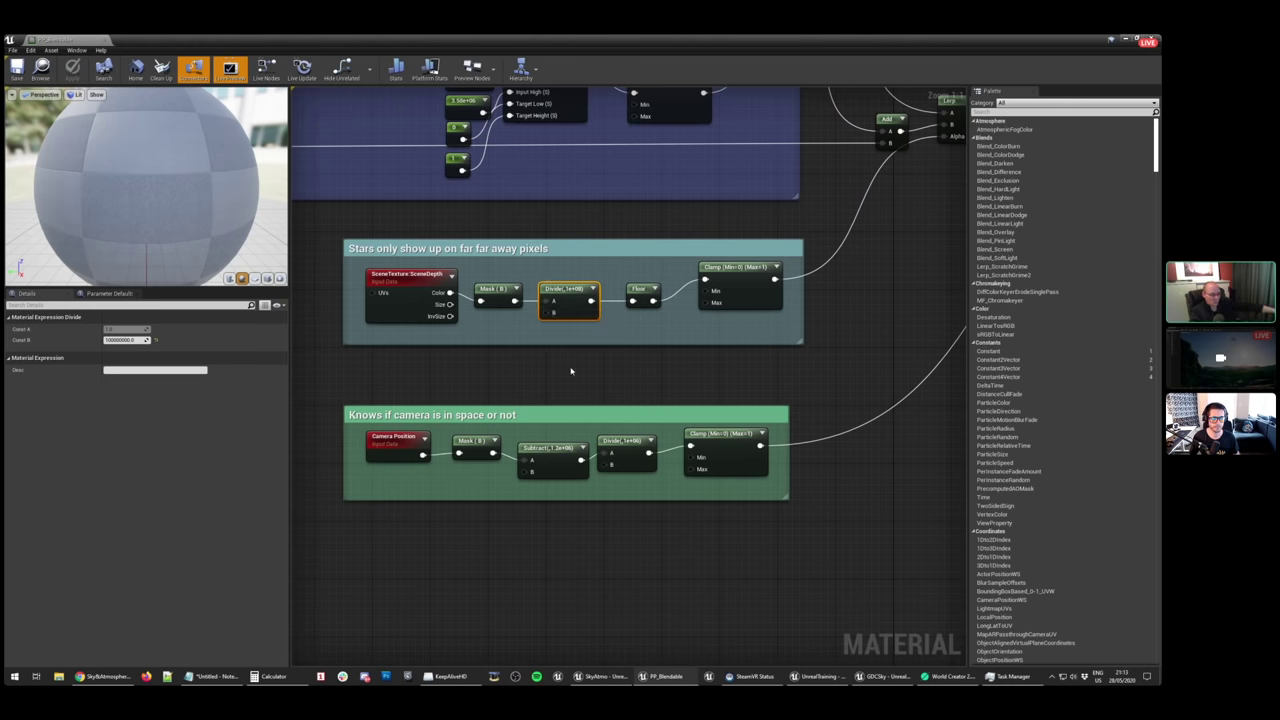
pyautogui.scroll(-8, 606, 237)
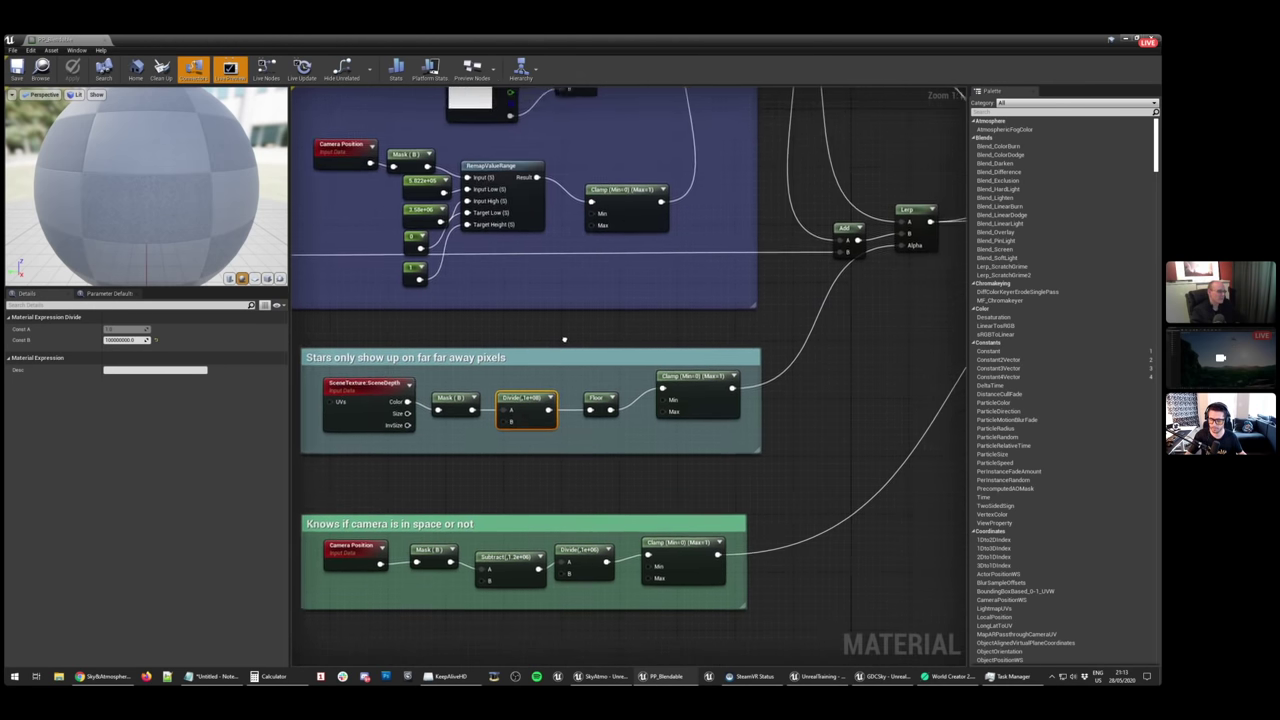
pyautogui.moveTo(701, 466); pyautogui.dragTo(785, 473, button='right')
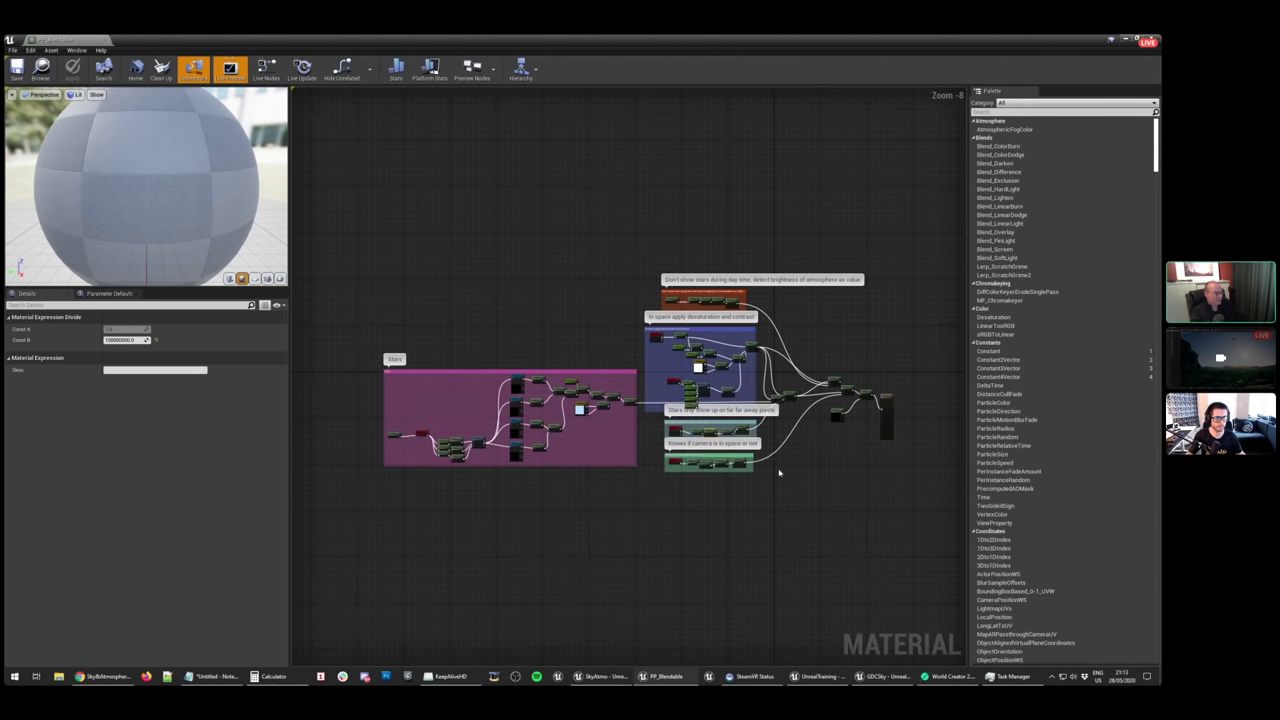
# Close the star material and the floating details window, and return the viewport to camera bookmark 1
pyautogui.click(76, 40)
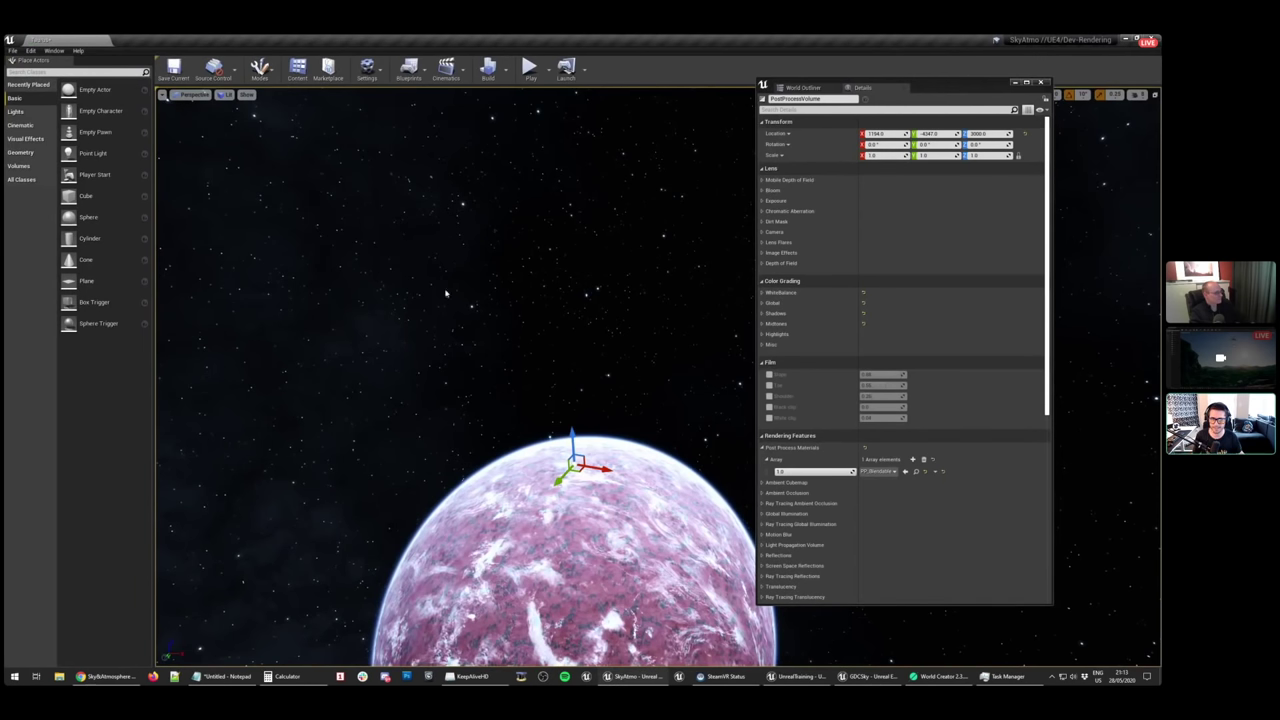
pyautogui.click(1040, 82)
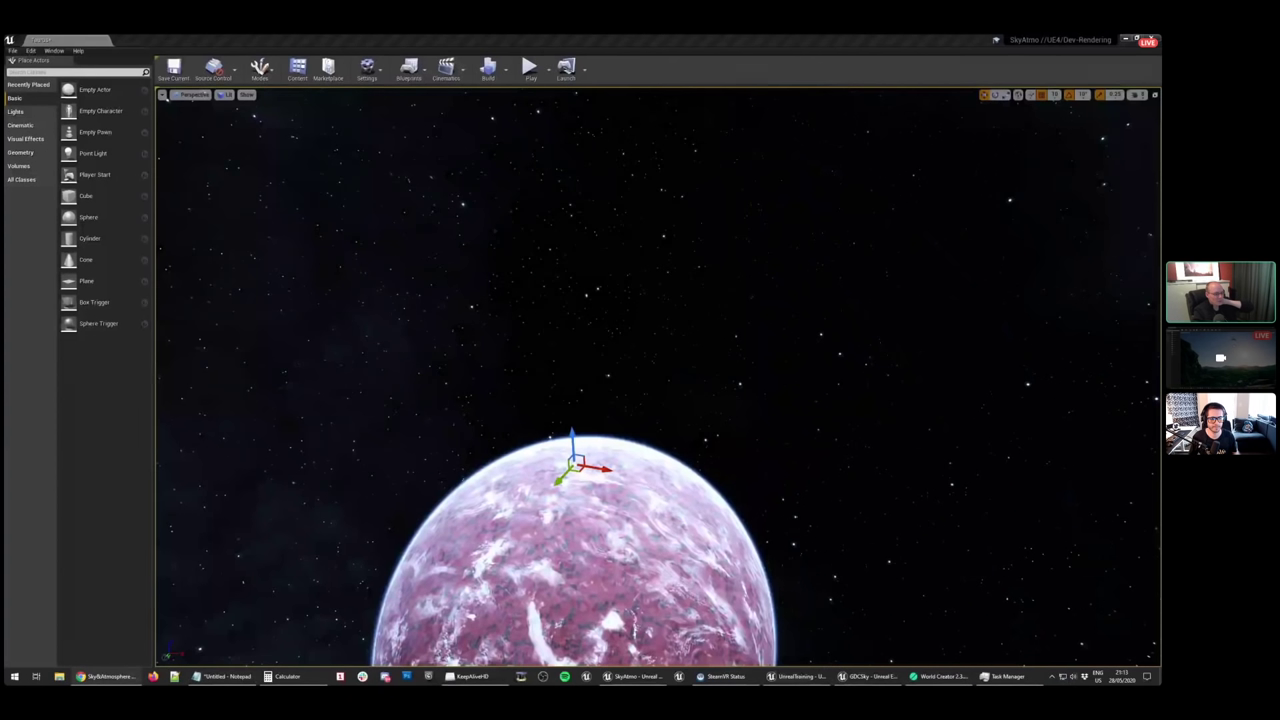
pyautogui.moveTo(791, 407); pyautogui.dragTo(600, 408, button='right')
pyautogui.press('1')
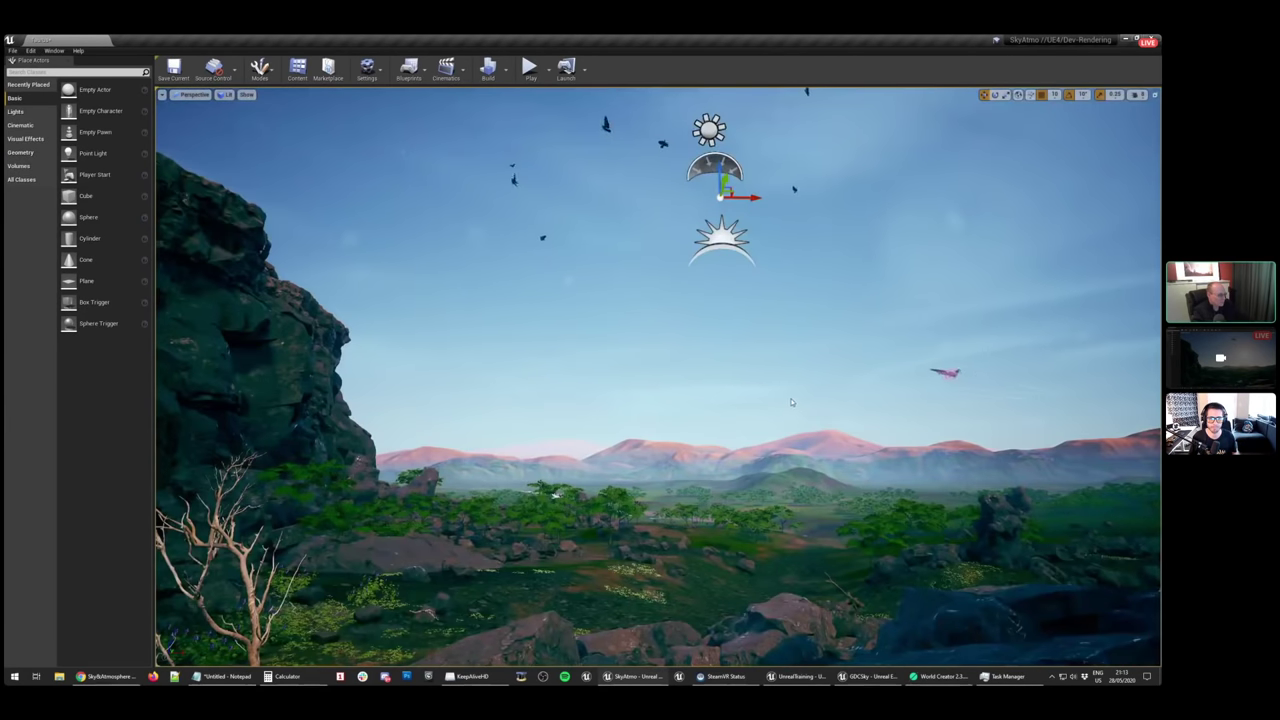
# Move the sun below the horizon for a starry night sky, and bring it back to a dusk glow
pyautogui.moveTo(789, 406); pyautogui.dragTo(791, 207, button='right')
pyautogui.press('w')
pyautogui.press('e')
pyautogui.hotkey('ctrl', 'l')
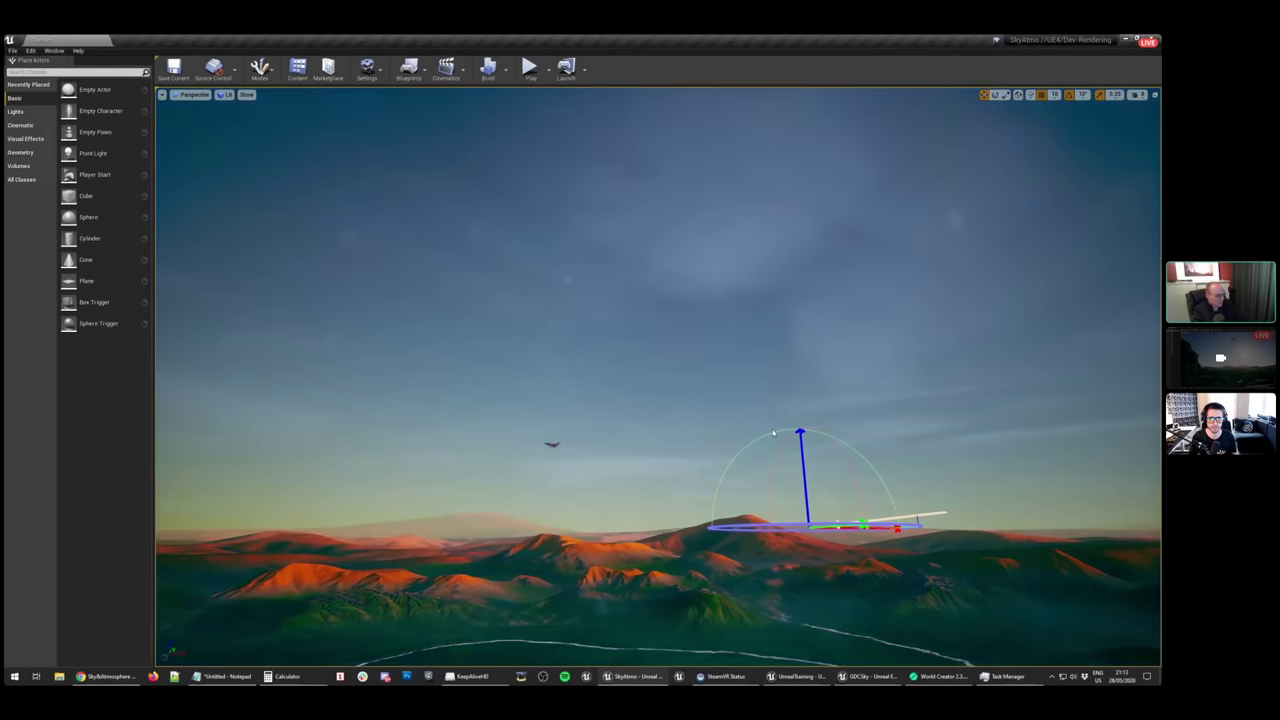
pyautogui.hotkey('ctrl', 'l')
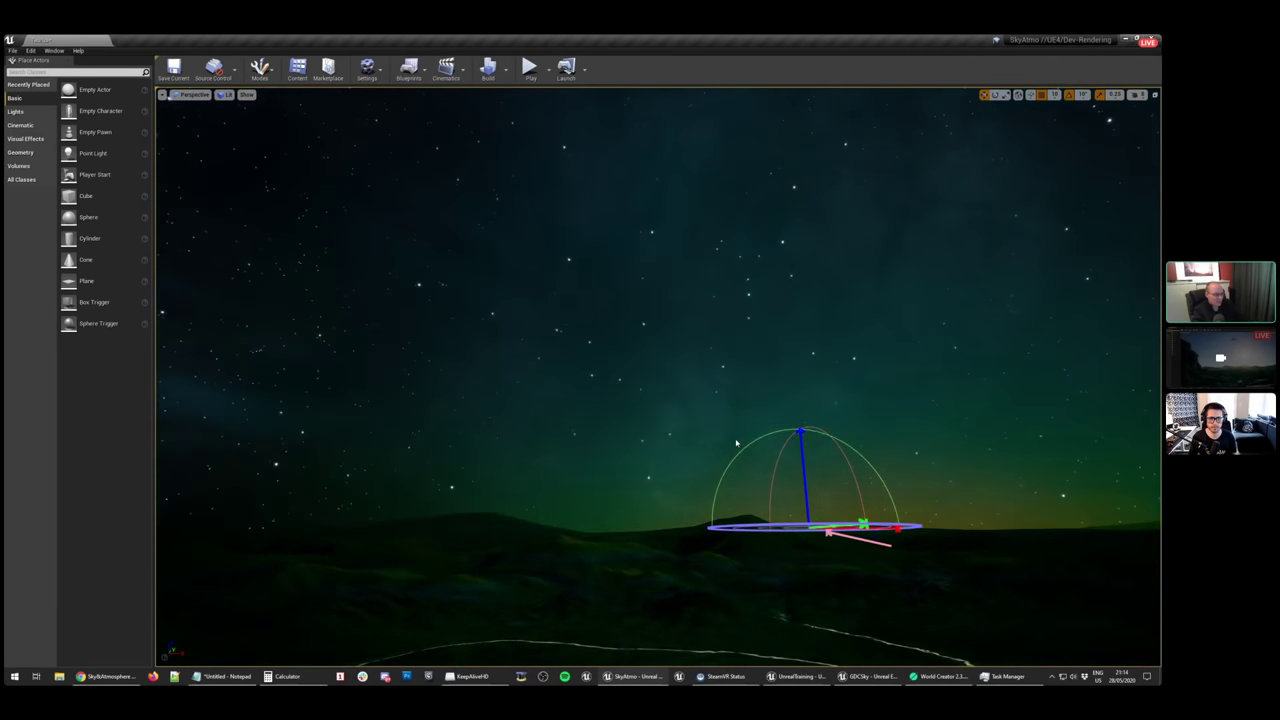
pyautogui.moveTo(730, 443); pyautogui.dragTo(730, 438, button='right')
pyautogui.hotkey('ctrl', 'l')
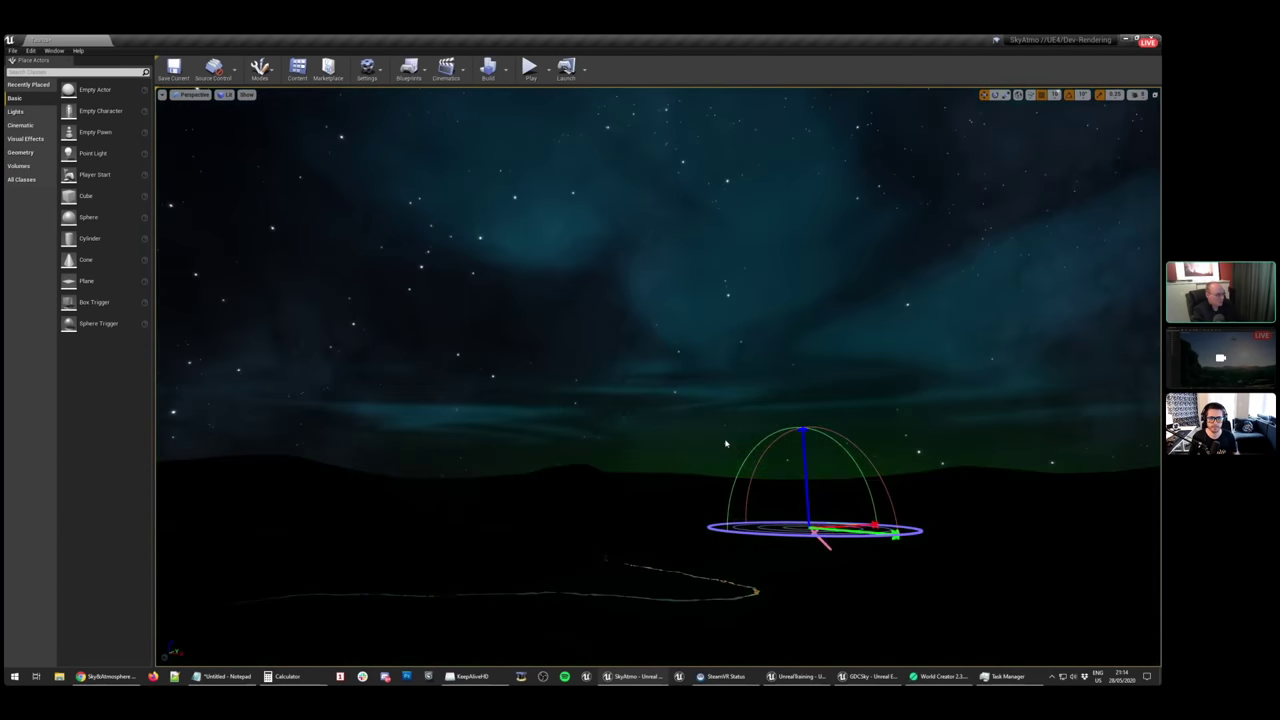
pyautogui.hotkey('ctrl', 'l')
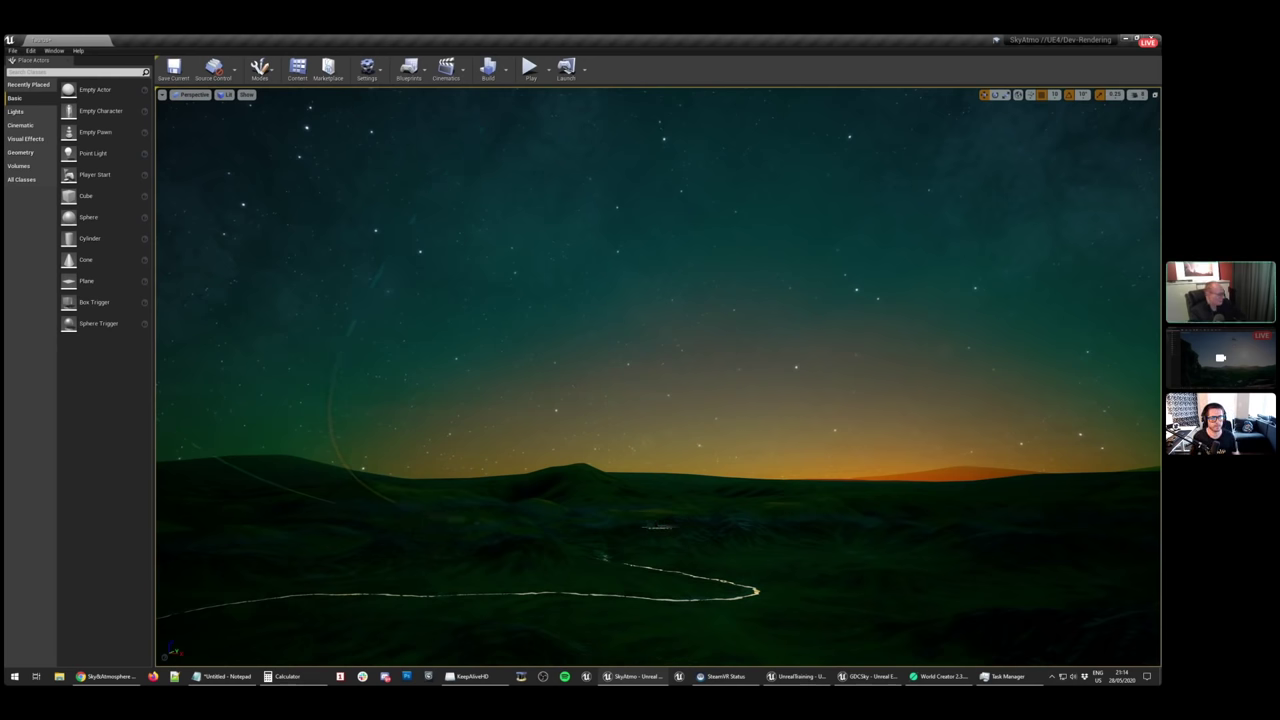
# Advance the slide presentation and switch to the GDCSky project in Unreal Editor
pyautogui.click(118, 678)
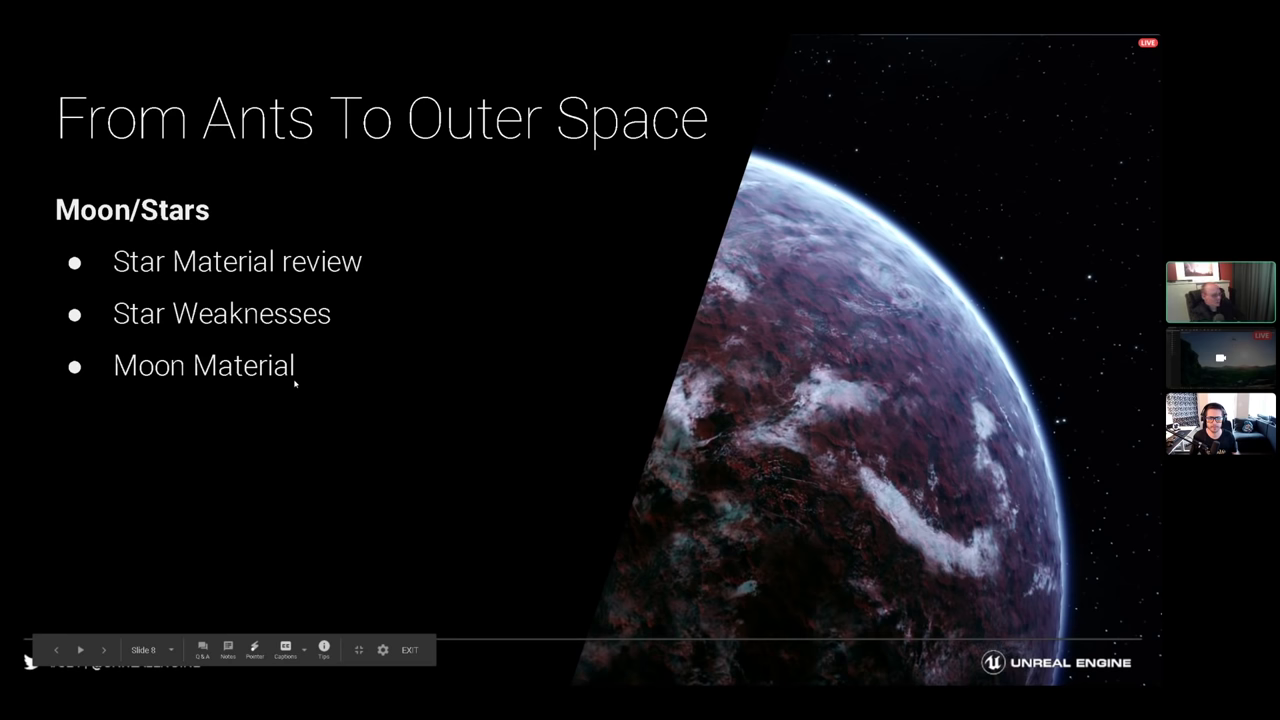
pyautogui.press('Right')
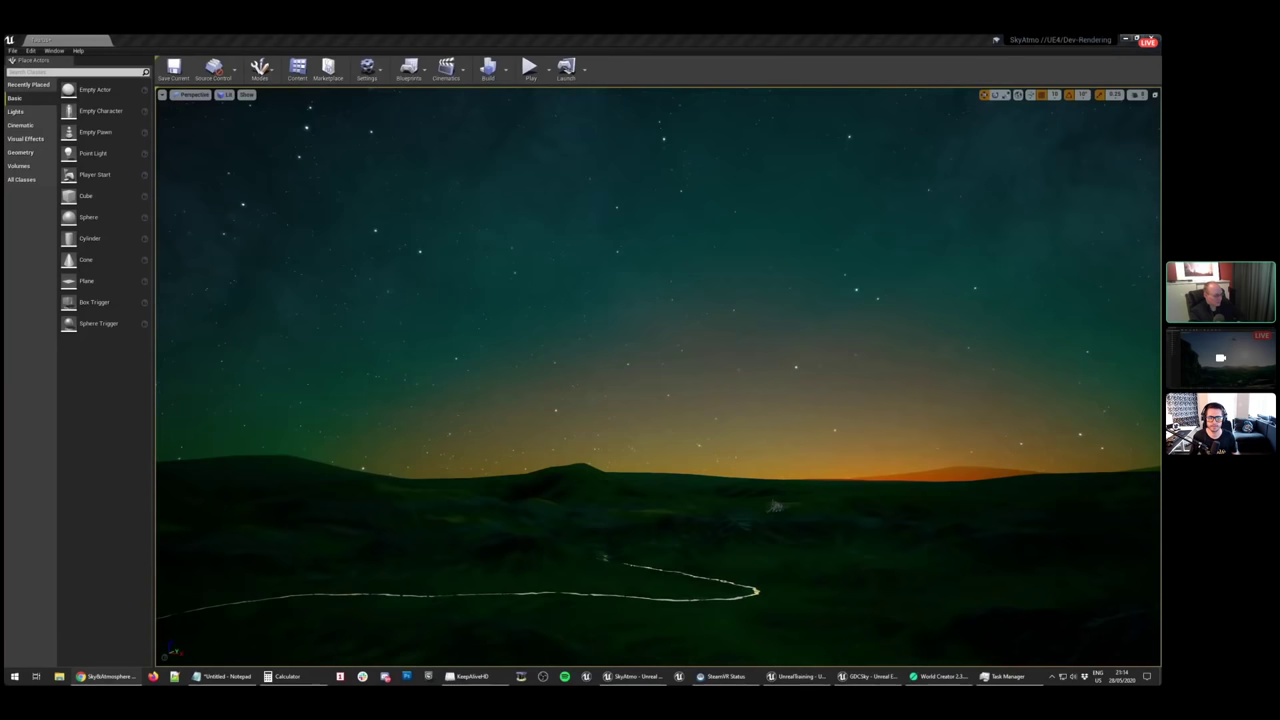
pyautogui.click(868, 677)
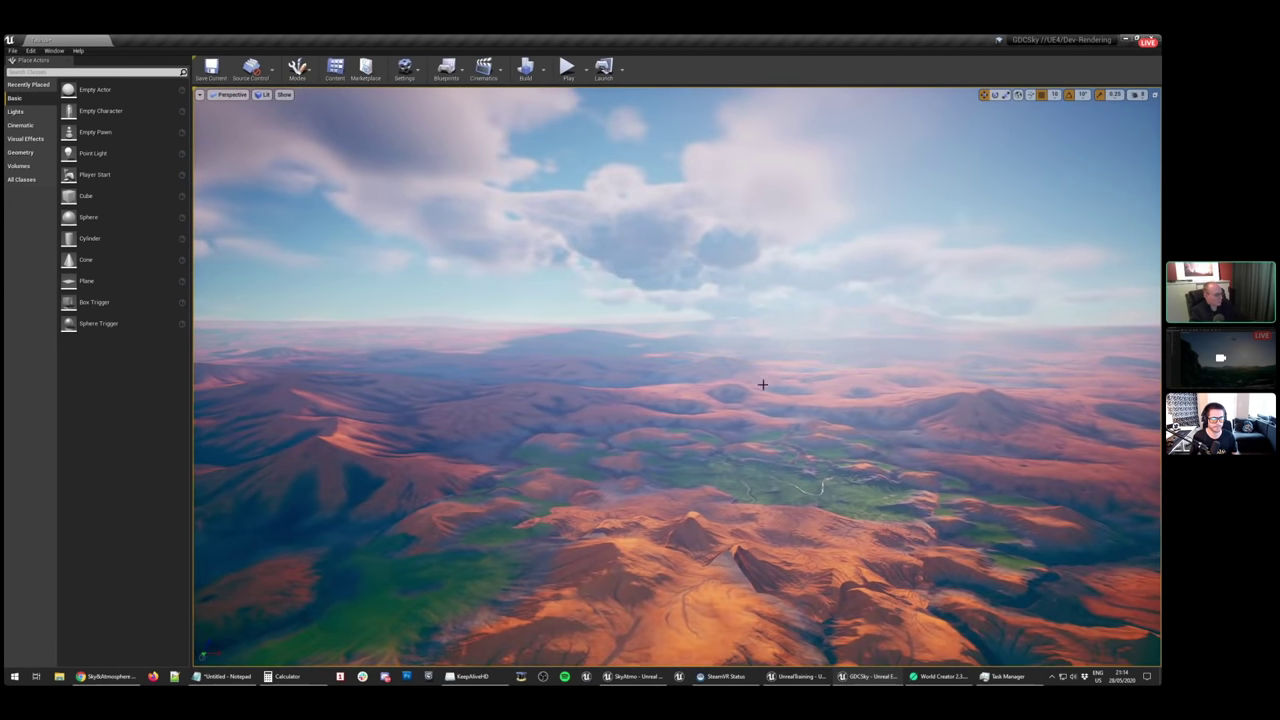
# Reposition the sun several times above the green valley to vary the lighting on the clouds and terrain
pyautogui.moveTo(763, 384); pyautogui.dragTo(968, 218, button='right')
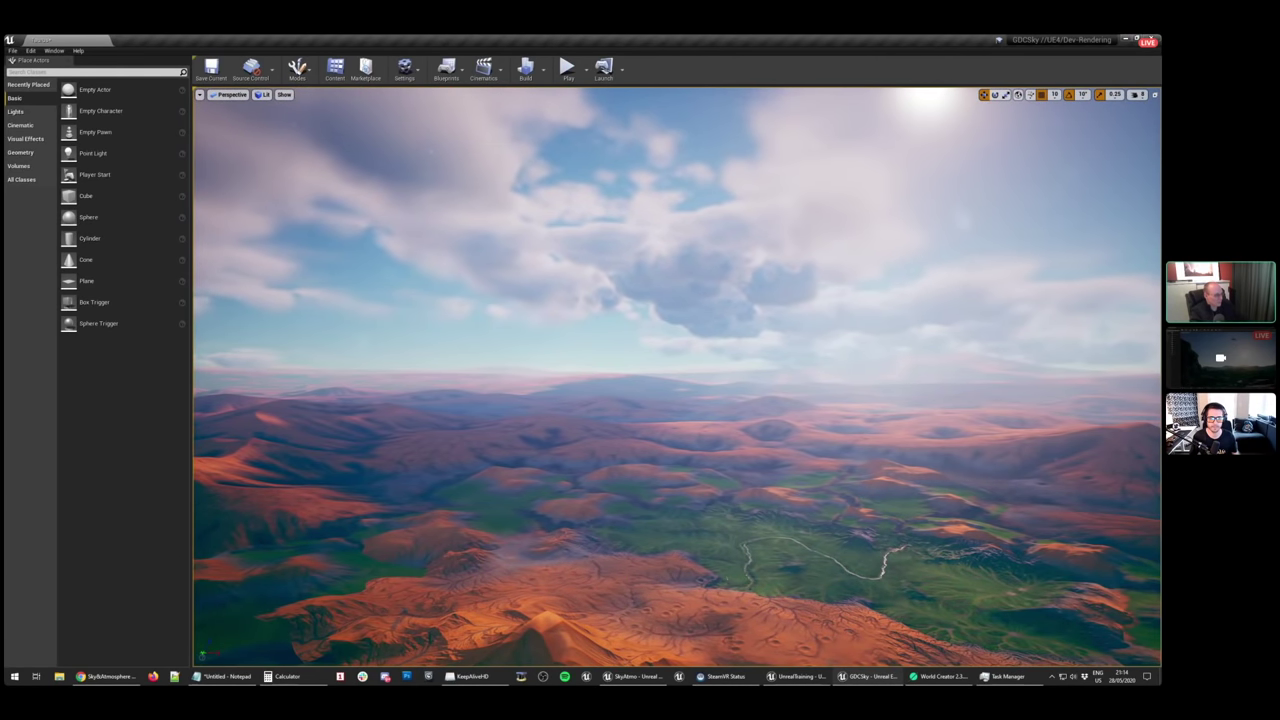
pyautogui.moveTo(838, 248); pyautogui.dragTo(880, 248, button='right')
pyautogui.hotkey('ctrl', 'l')
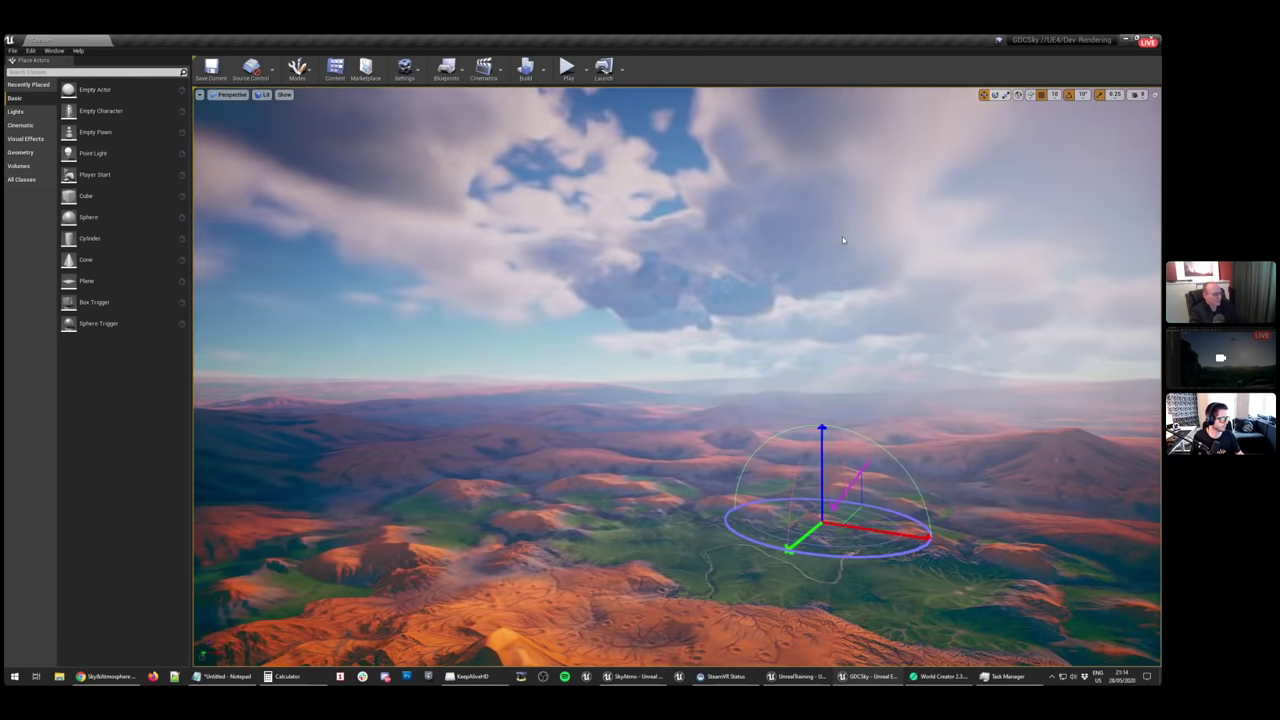
pyautogui.hotkey('ctrl', 'l')
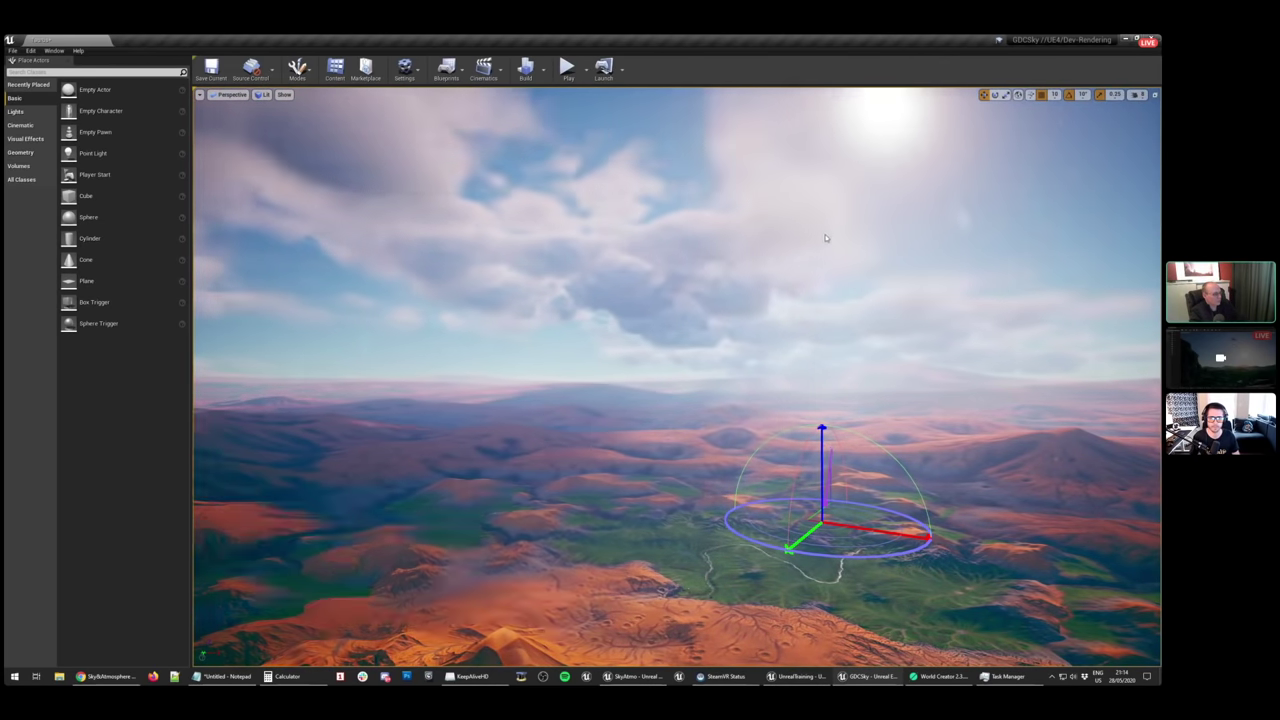
pyautogui.hotkey('ctrl', 'l')
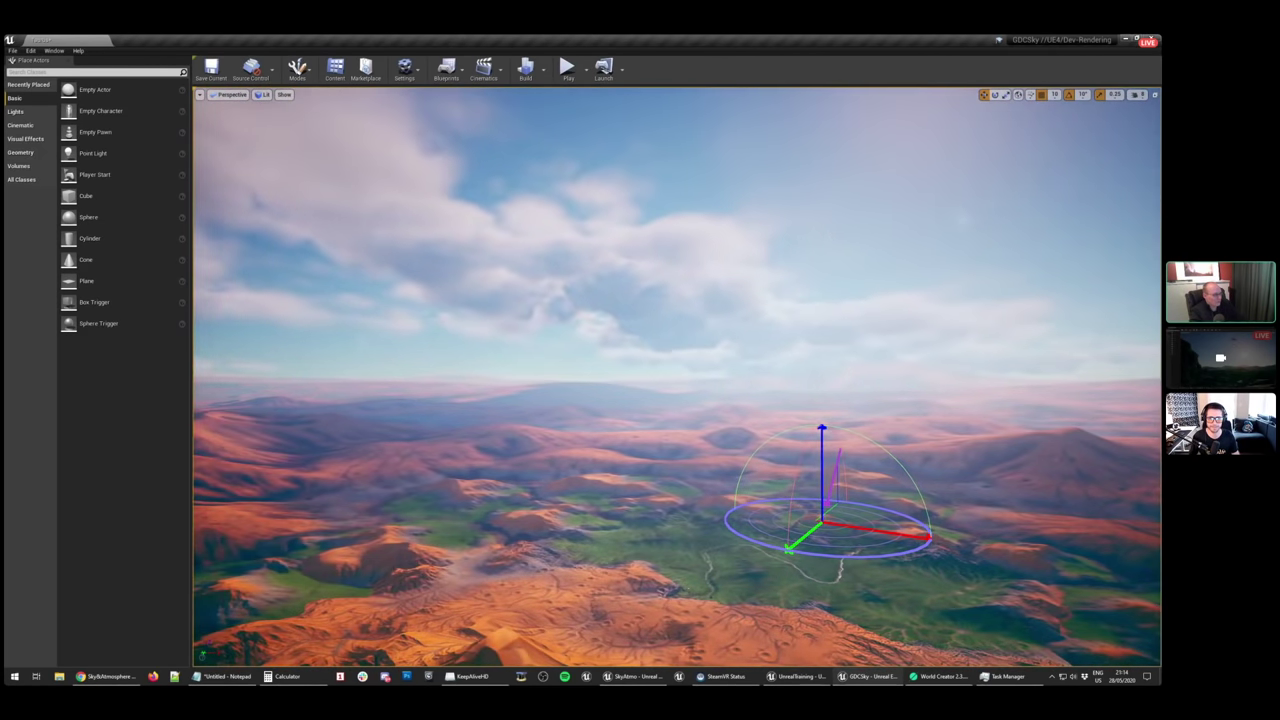
pyautogui.hotkey('ctrl', 'l')
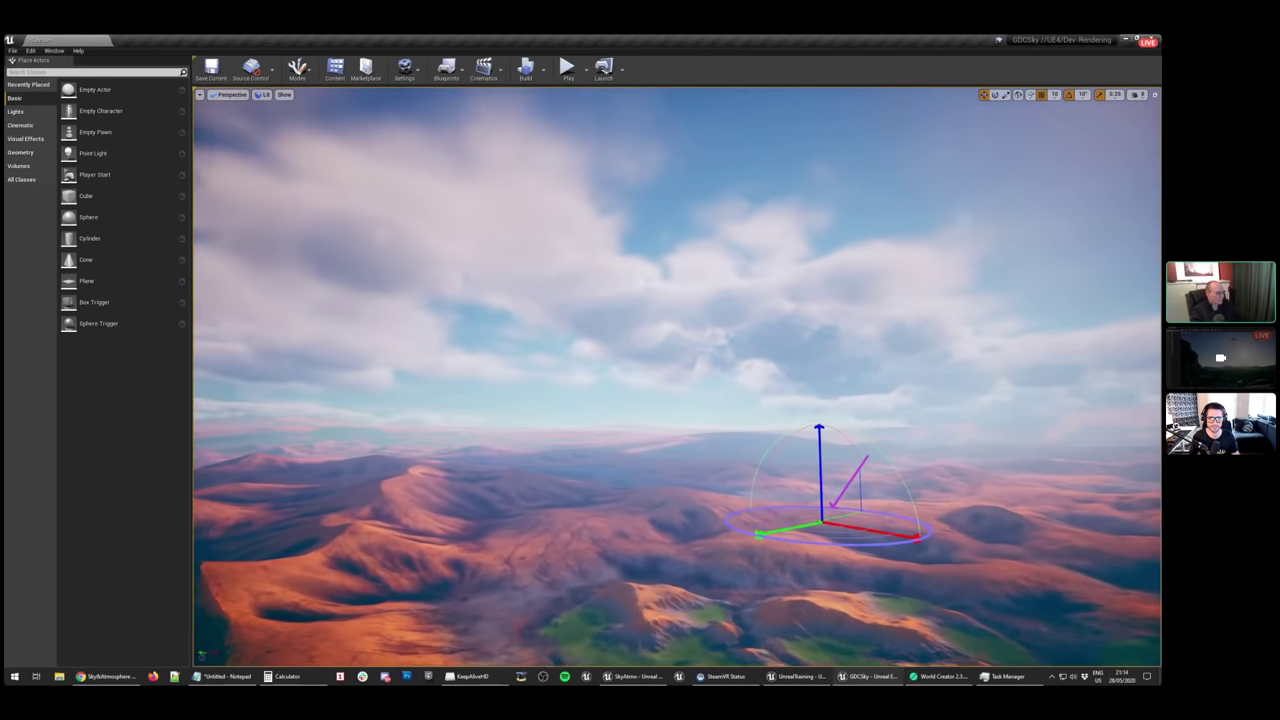
# Fly the camera over the orange mountains and shift the sun again to relight the landscape from there
pyautogui.moveTo(676, 376); pyautogui.dragTo(996, 426, button='right')
pyautogui.press('w')
pyautogui.hotkey('ctrl', 'l')
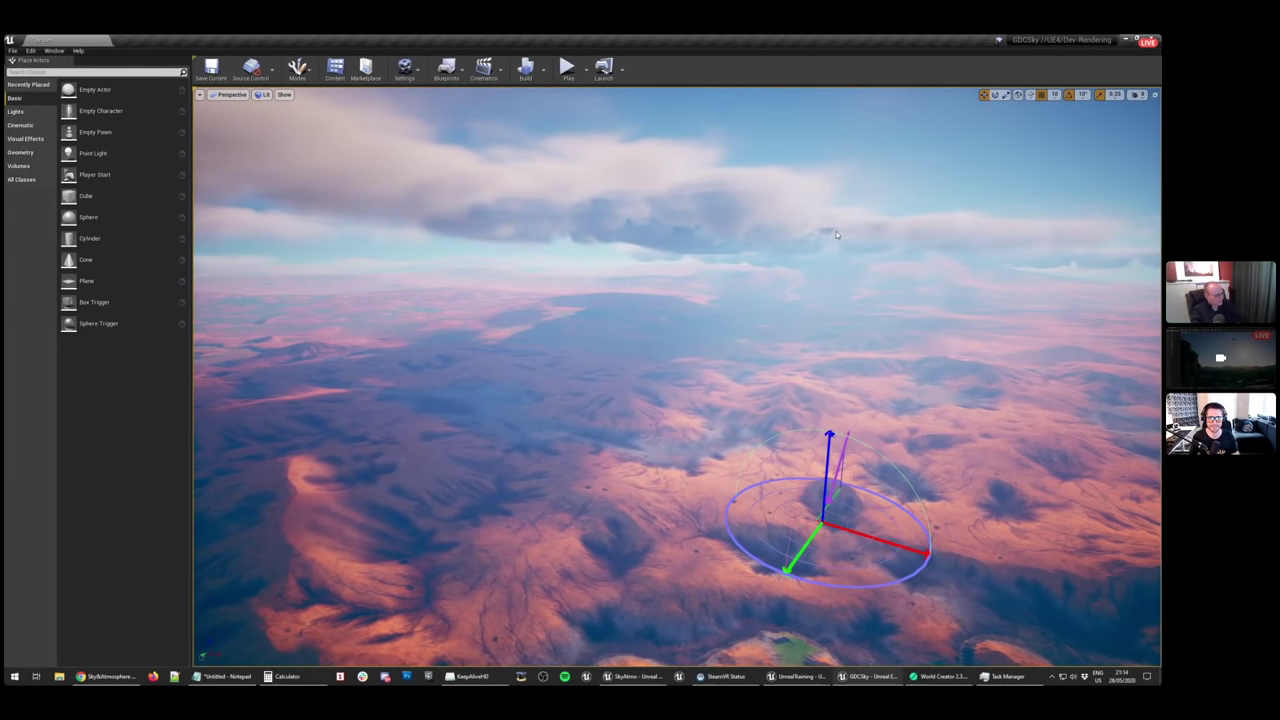
pyautogui.hotkey('ctrl', 'l')
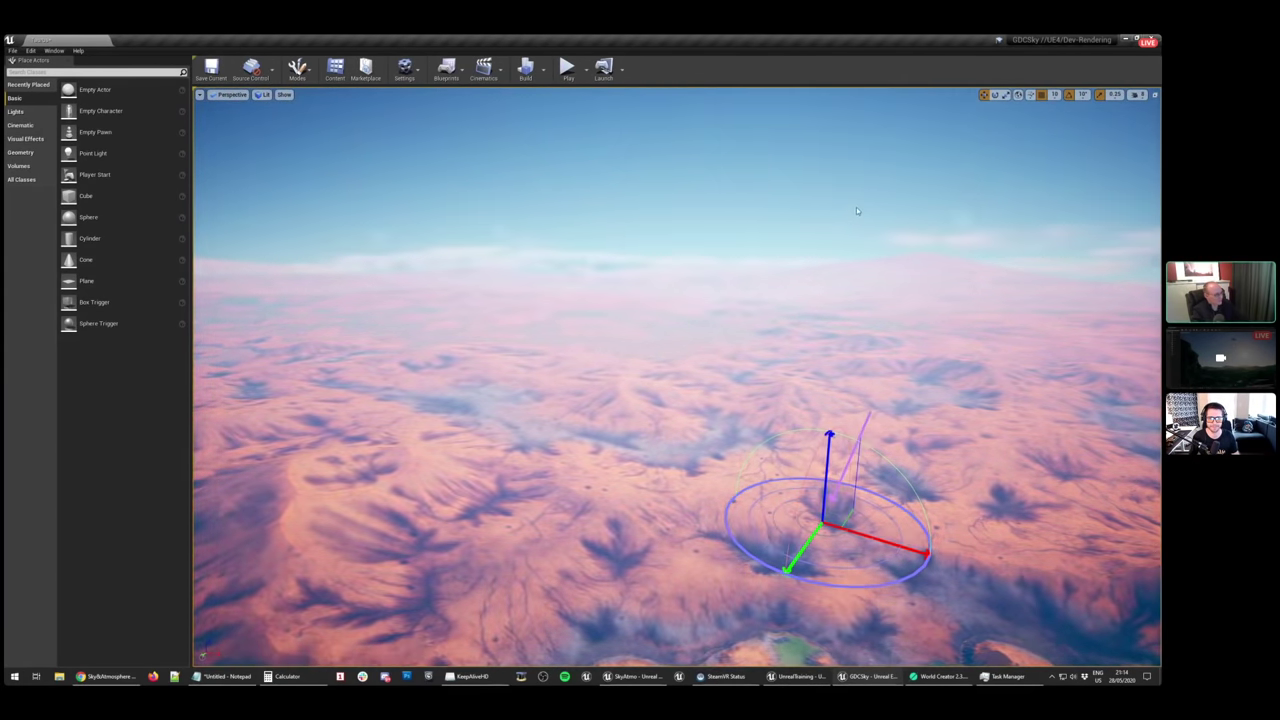
# Reposition the sun under the heavy cloud cover and fly over the orange hills to look up at the clouds
pyautogui.hotkey('ctrl', 'l')
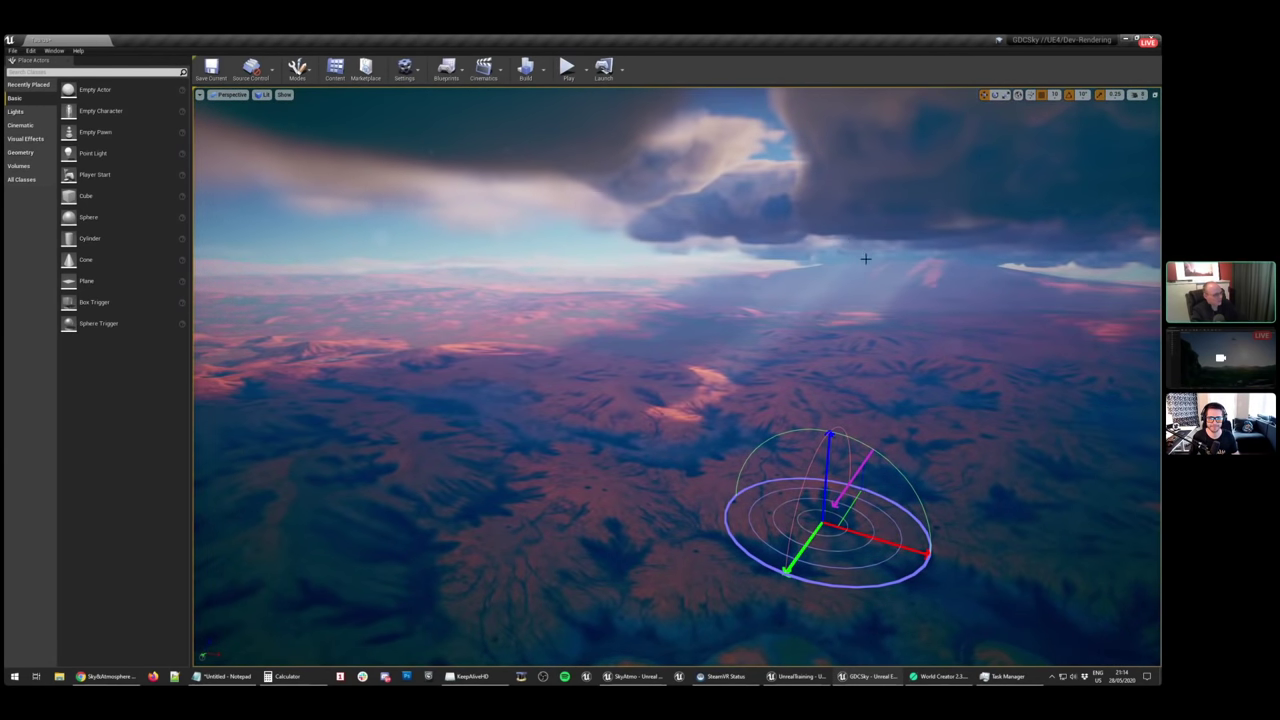
pyautogui.moveTo(768, 338); pyautogui.dragTo(1218, 292, button='right')
pyautogui.moveTo(760, 308); pyautogui.dragTo(734, 370, button='right')
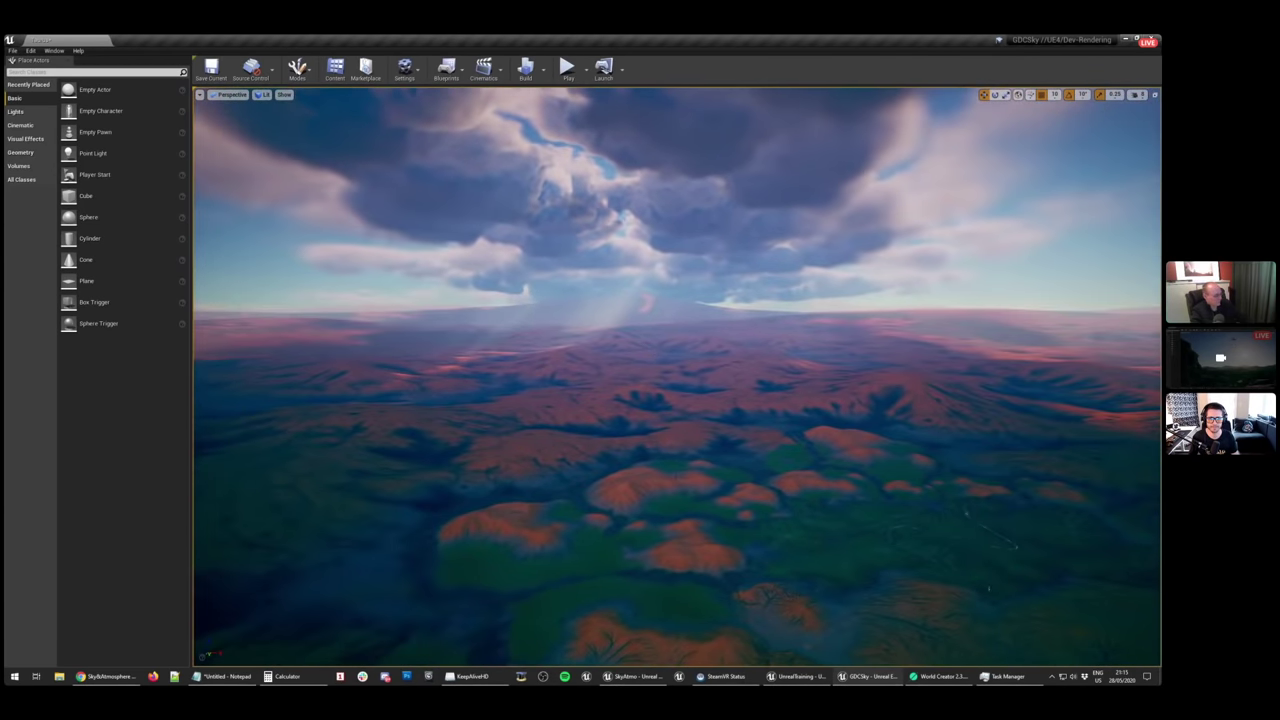
pyautogui.moveTo(657, 357); pyautogui.dragTo(657, 310, button='right')
pyautogui.hotkey('ctrl', 'l')
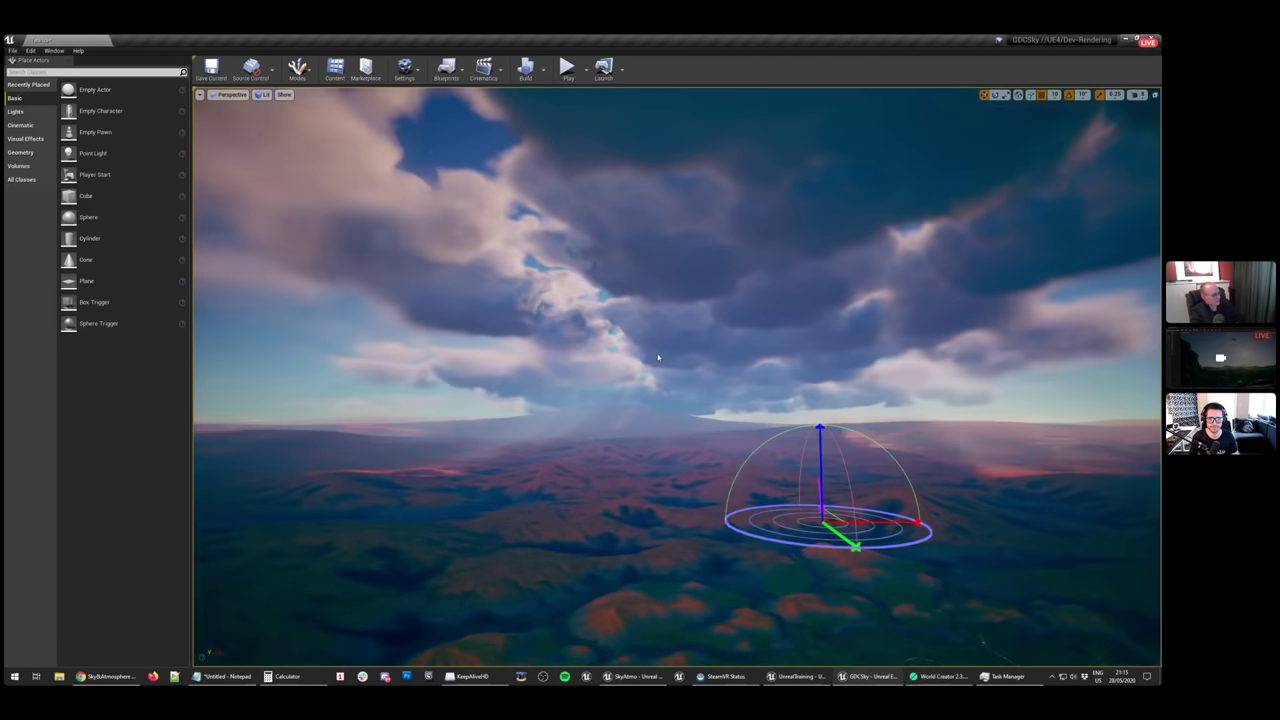
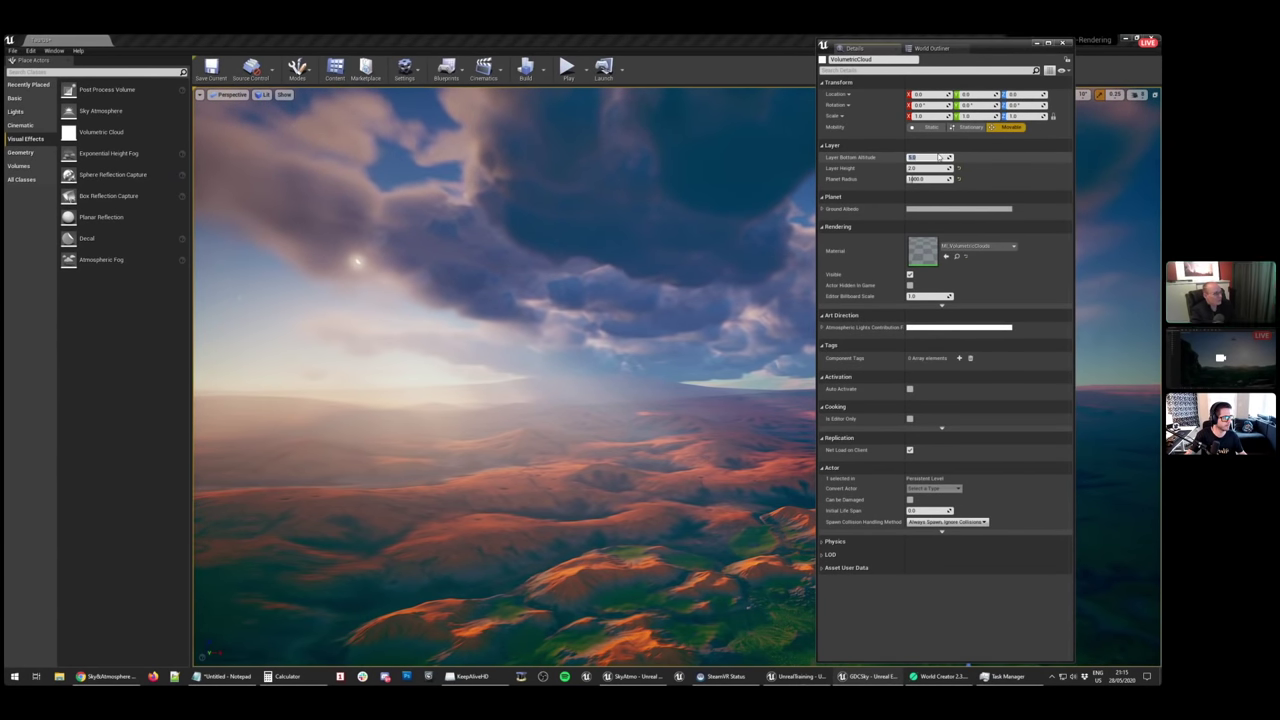
# Try a Layer Bottom Altitude of 2 on the VolumetricCloud actor, and raise it to 10
pyautogui.write('2')
pyautogui.press('Return')
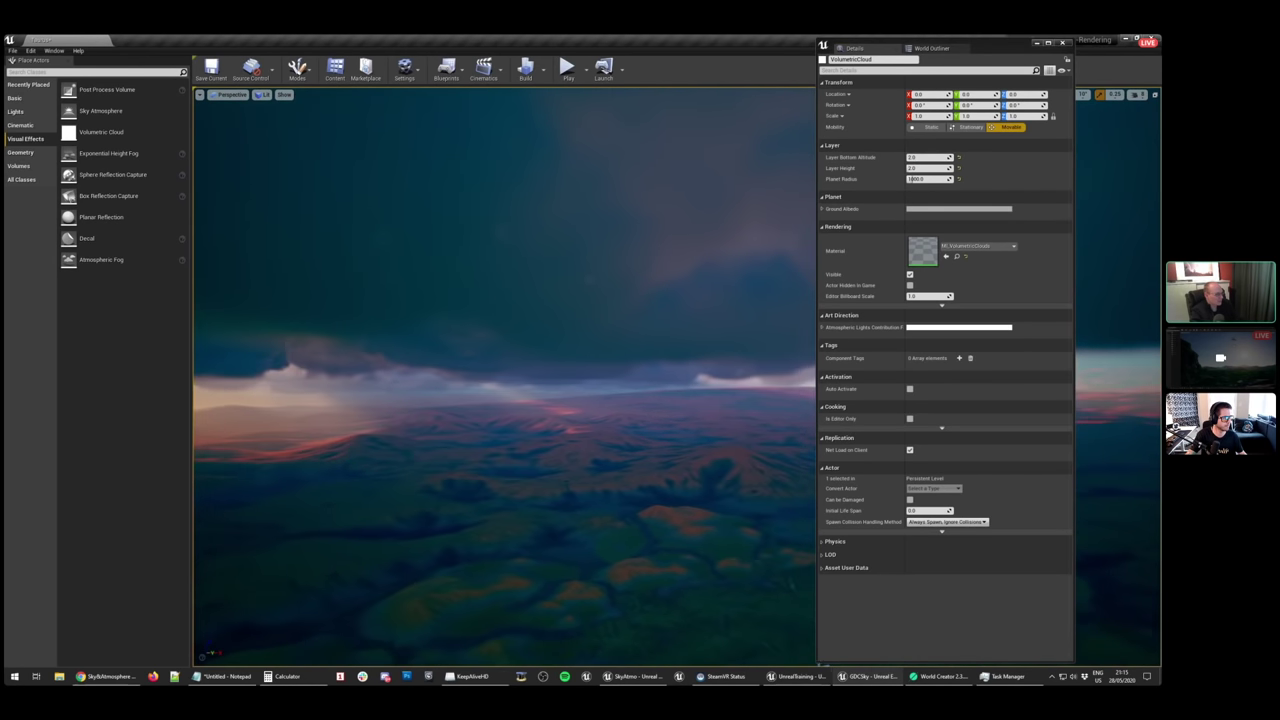
pyautogui.moveTo(640, 400); pyautogui.dragTo(640, 310, button='right')
pyautogui.click(928, 157)
pyautogui.write('10')
pyautogui.press('Return')
pyautogui.moveTo(975, 46); pyautogui.dragTo(1259, 56)
# Look up at the raised cloud layer and place the sun just above the horizon
pyautogui.moveTo(640, 400); pyautogui.dragTo(520, 400, button='right')
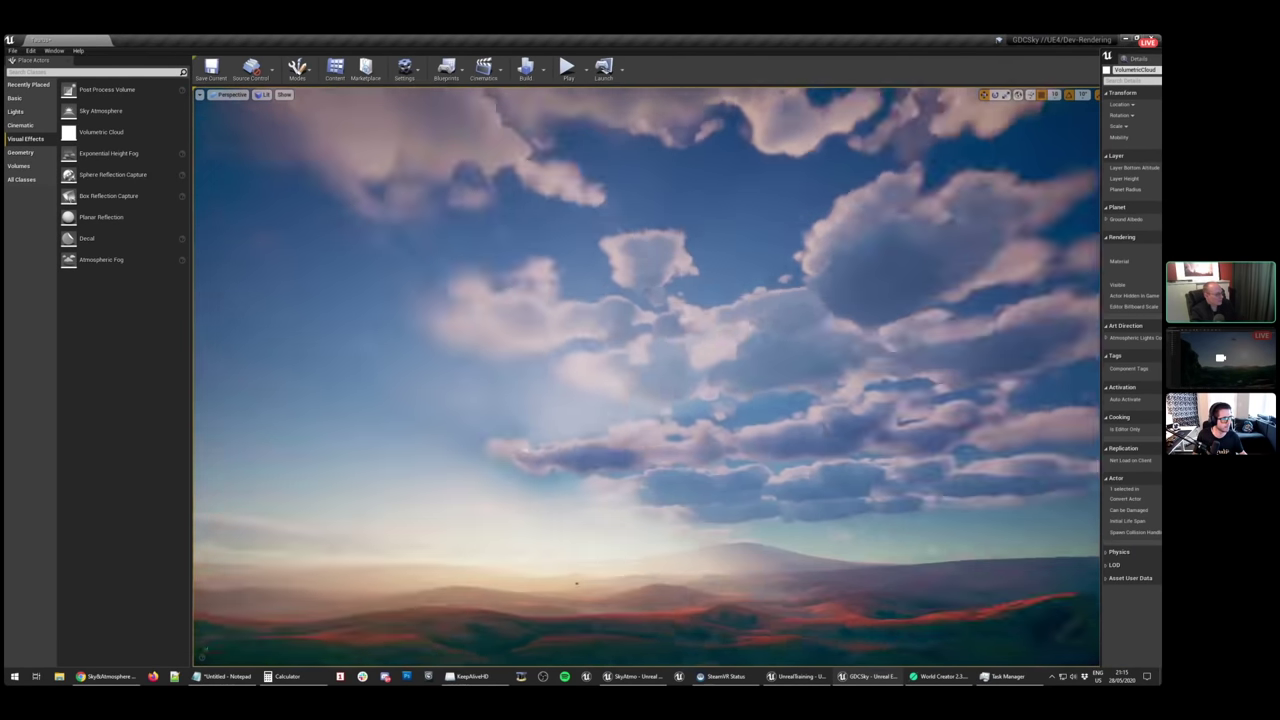
pyautogui.moveTo(841, 302)
pyautogui.mouseDown(button='right')
pyautogui.moveTo(812, 313)
pyautogui.moveTo(826, 292)
pyautogui.mouseUp(button='right')
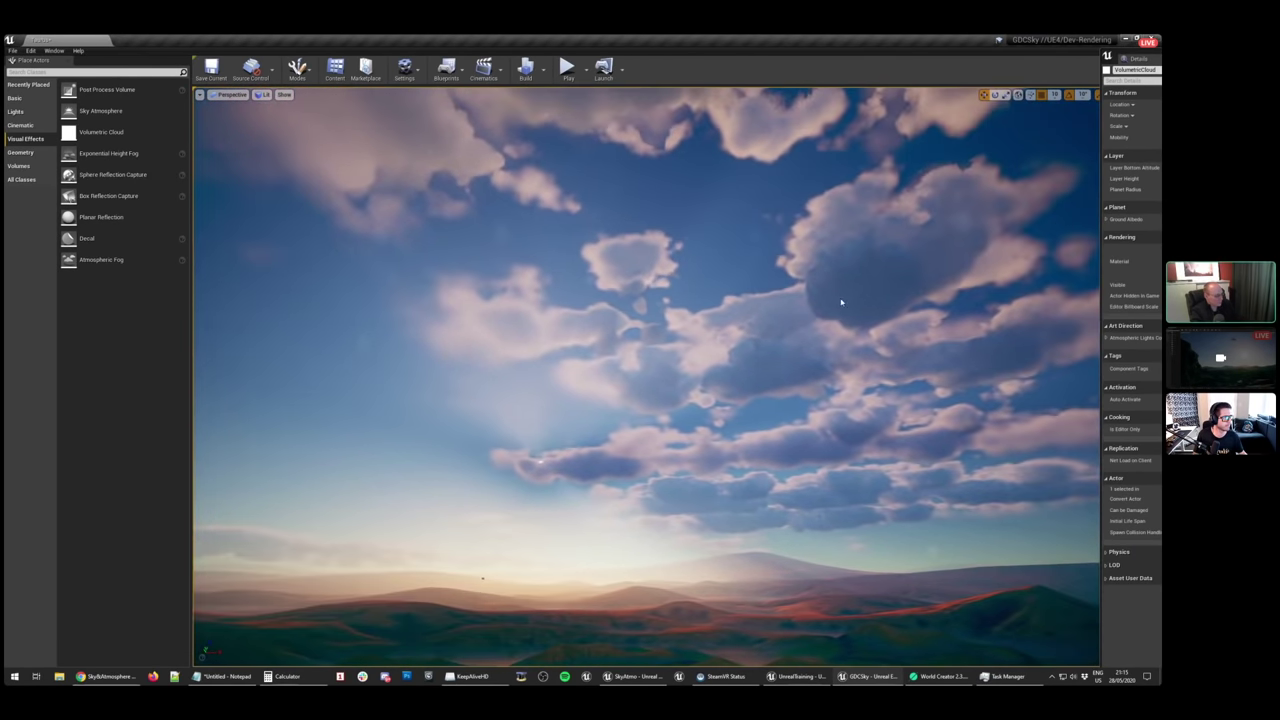
pyautogui.hotkey('ctrl', 'l')
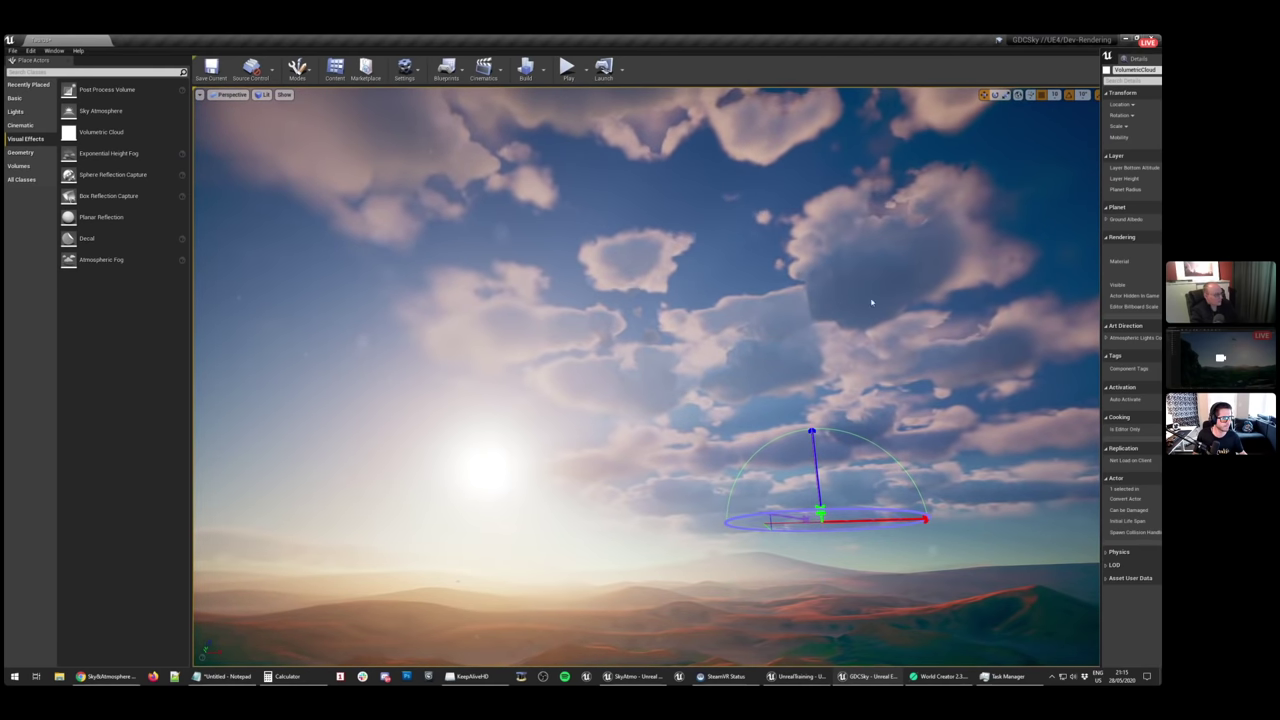
# Set the VolumetricCloud's Layer Height to 10 and look around at the thickened clouds
pyautogui.moveTo(1160, 62); pyautogui.dragTo(1044, 66)
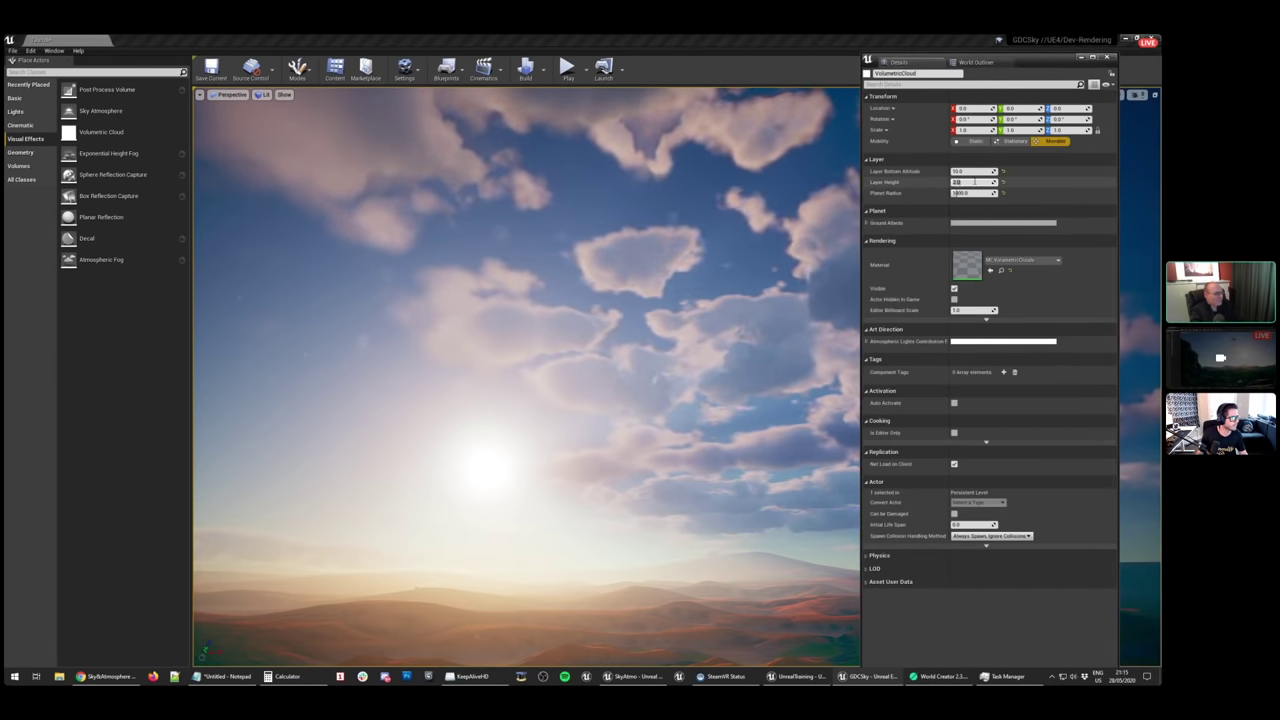
pyautogui.write('10')
pyautogui.press('Return')
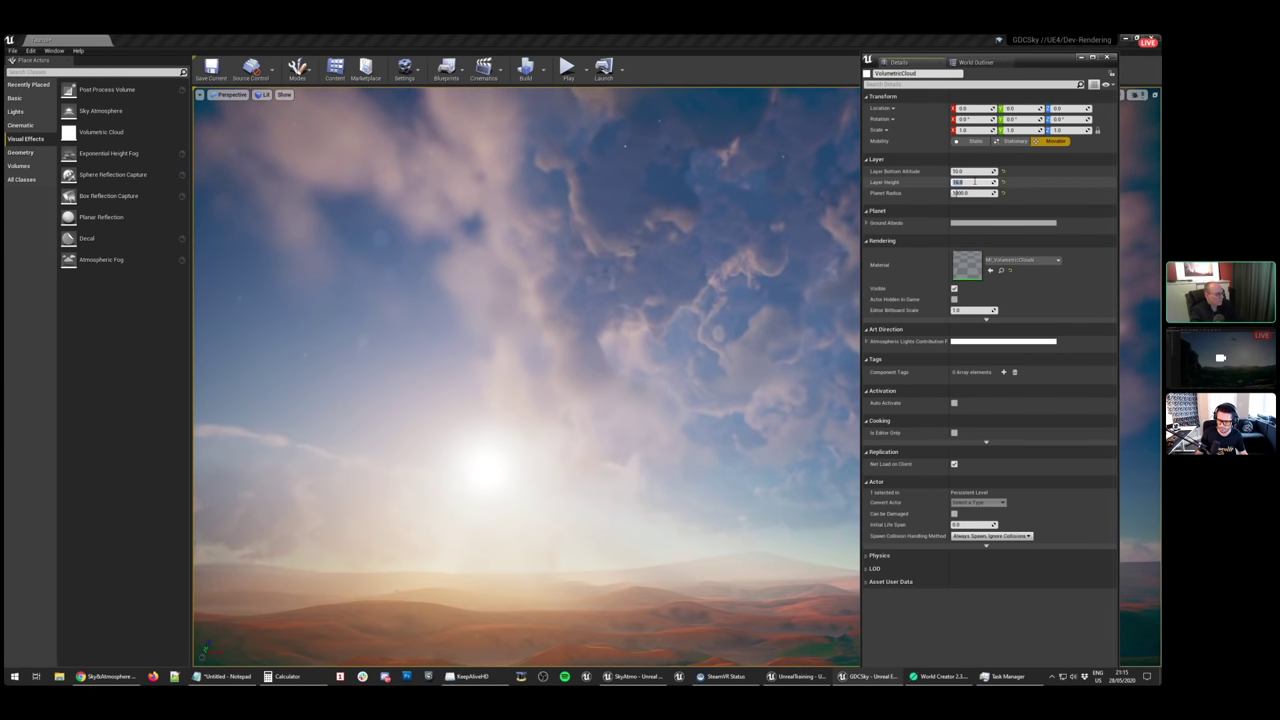
pyautogui.moveTo(1035, 66); pyautogui.dragTo(1160, 64)
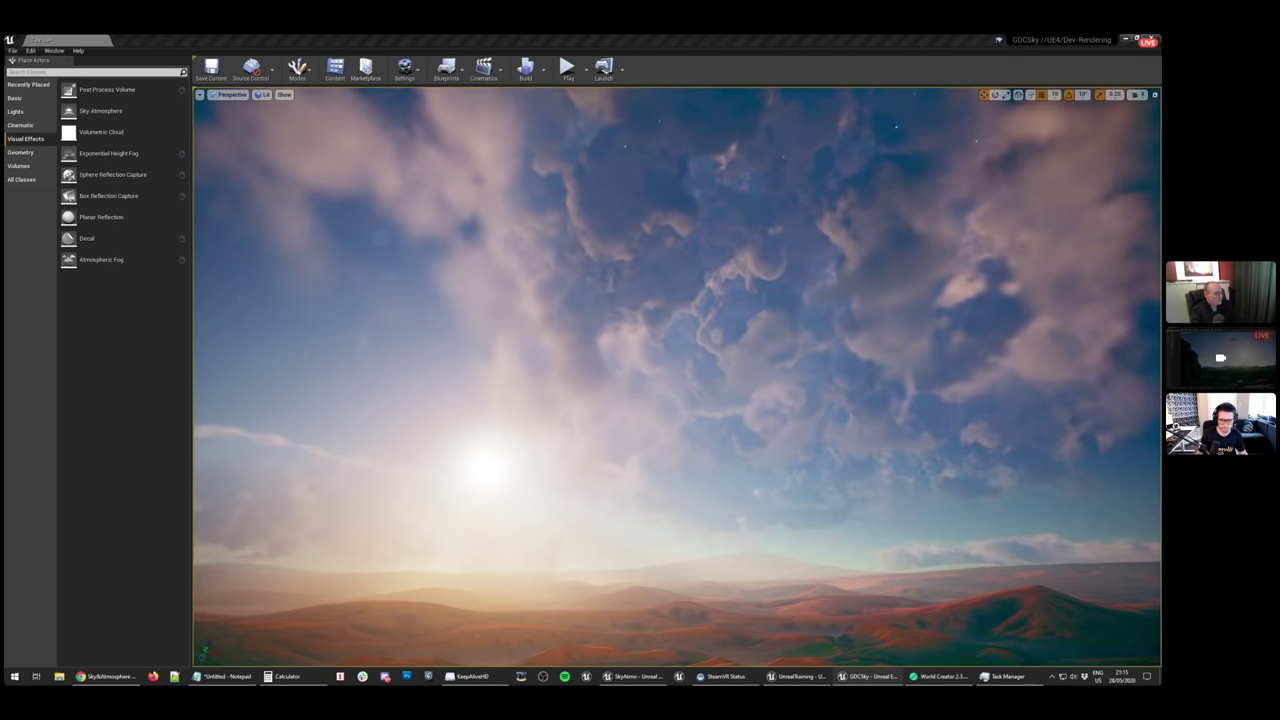
pyautogui.moveTo(676, 376); pyautogui.dragTo(206, 403, button='right')
pyautogui.moveTo(856, 308); pyautogui.dragTo(700, 325, button='right')
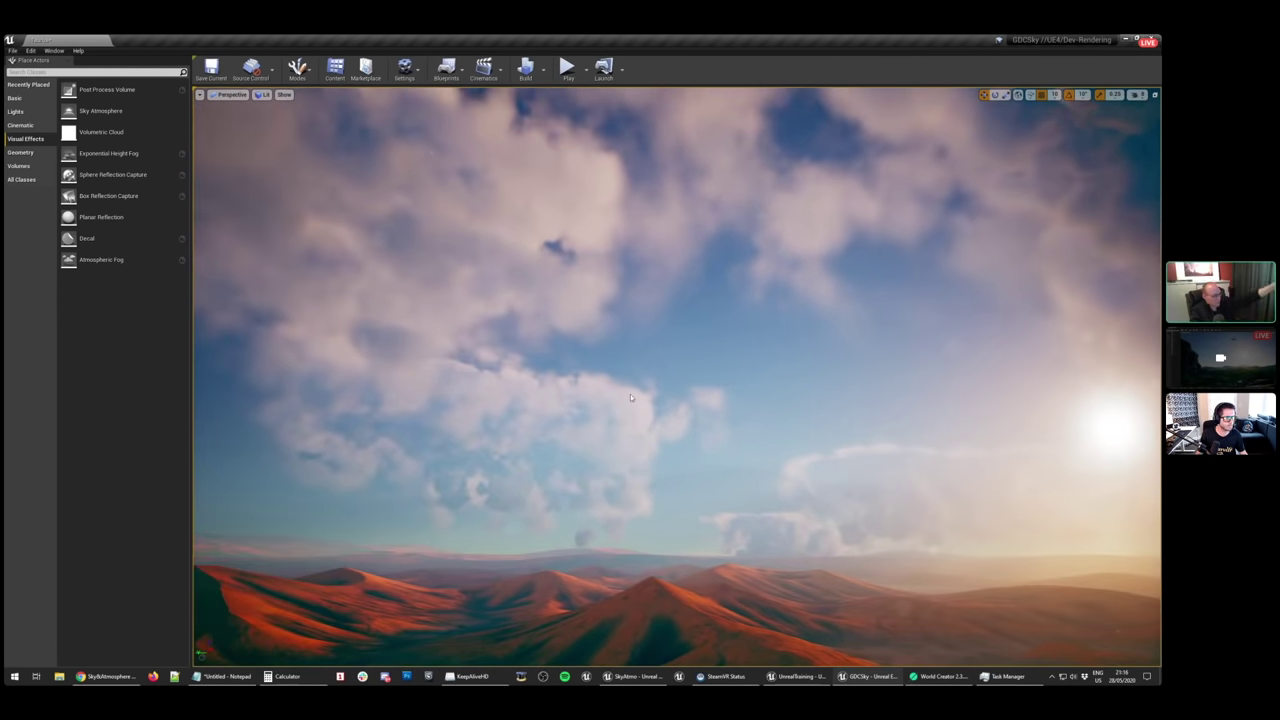
# Set the VolumetricCloud's Layer Height to 2 and view the clouds around the sun
pyautogui.moveTo(1279, 72); pyautogui.dragTo(1095, 72)
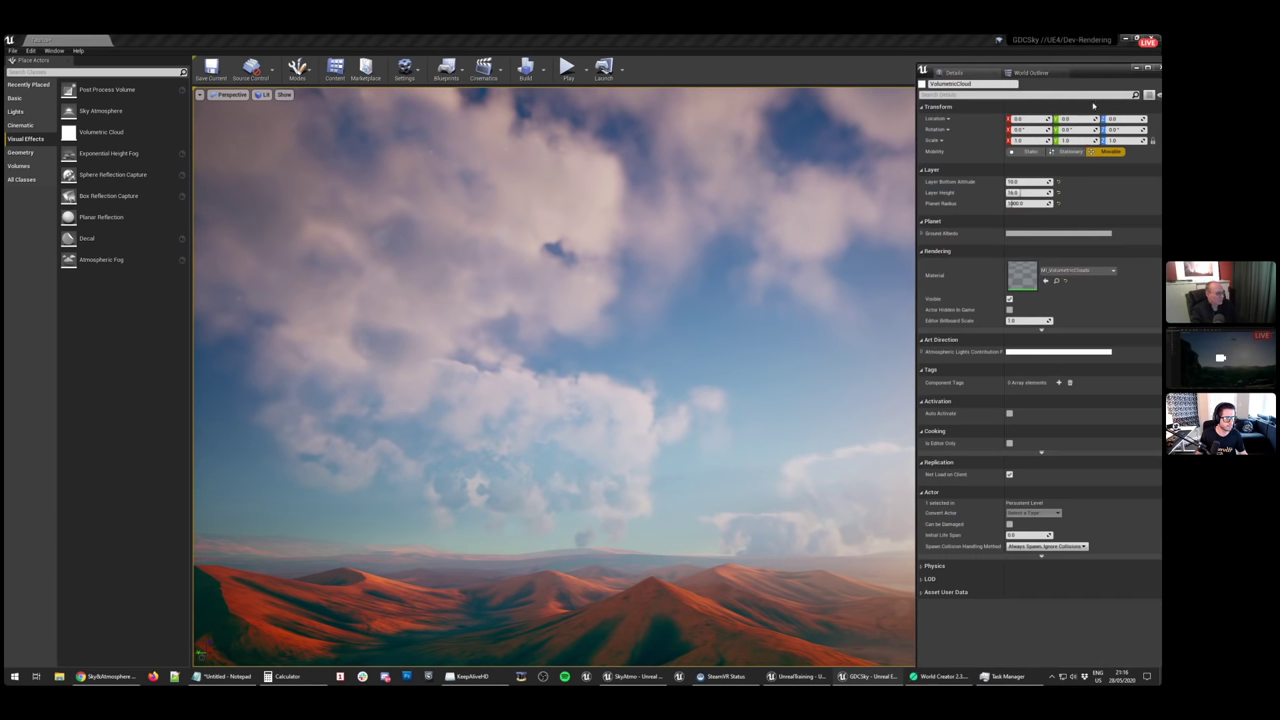
pyautogui.click(1031, 192)
pyautogui.write('2')
pyautogui.press('Return')
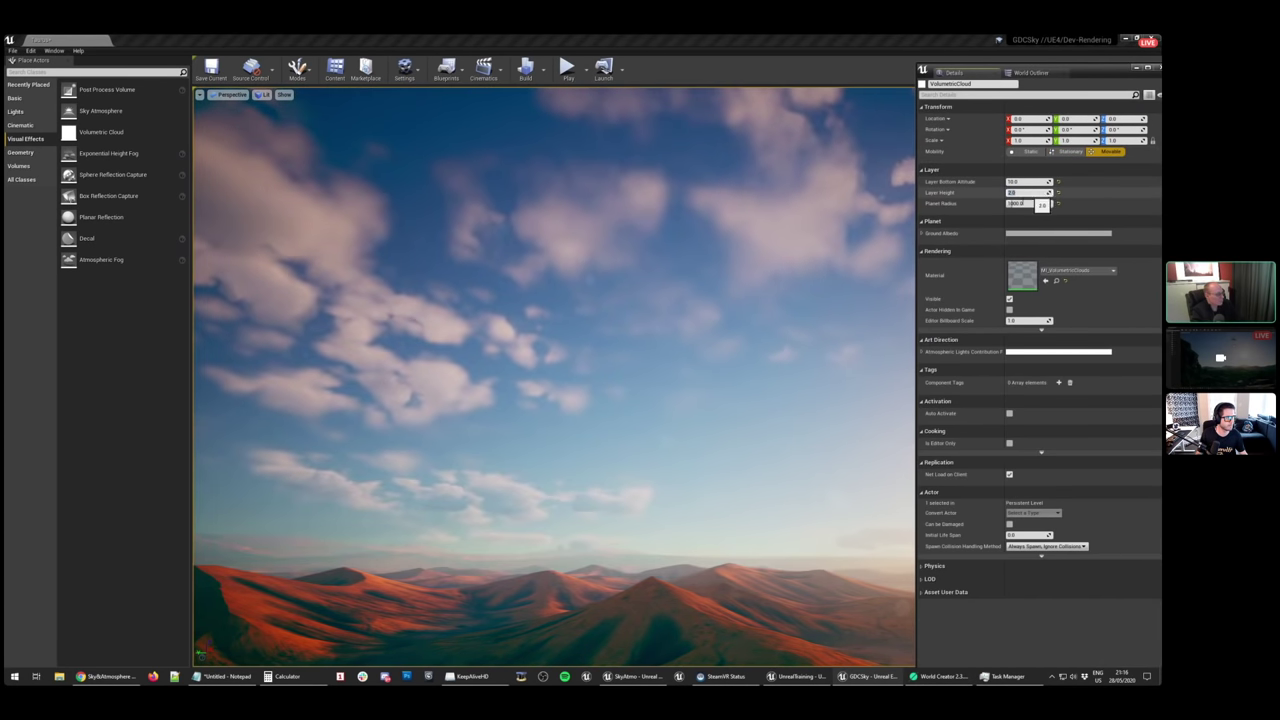
pyautogui.moveTo(760, 330); pyautogui.dragTo(903, 398, button='right')
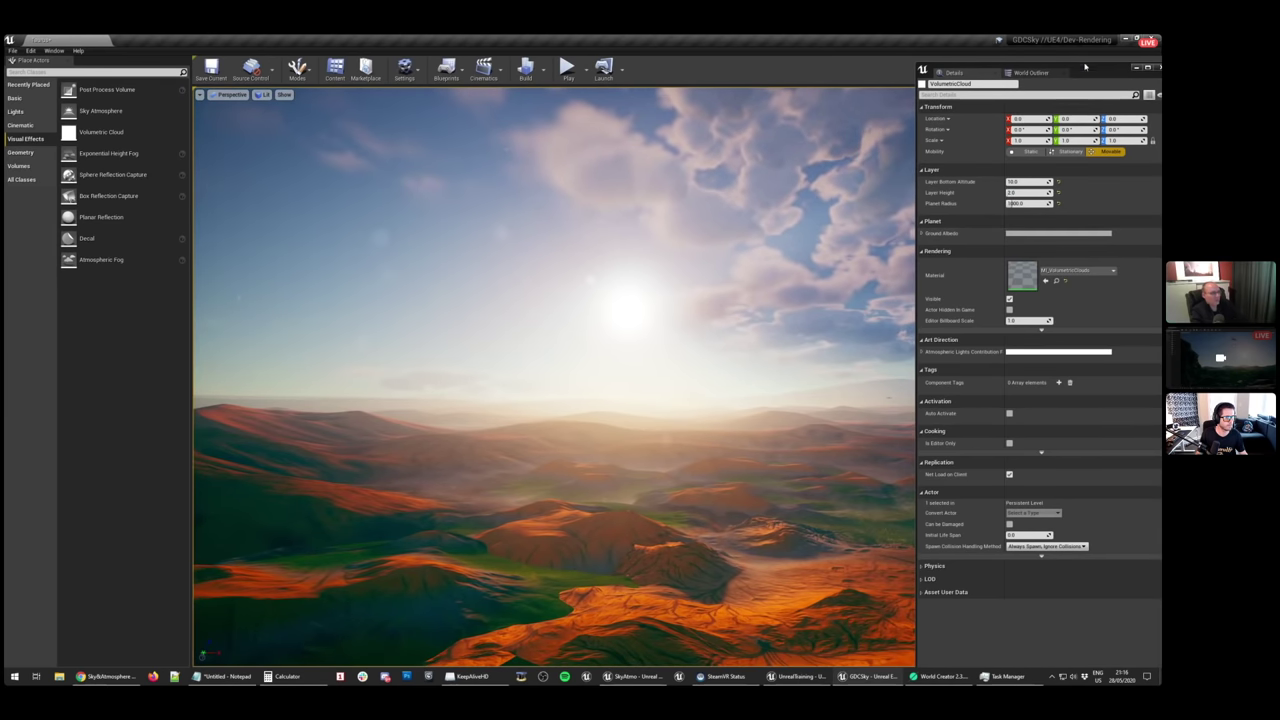
pyautogui.moveTo(1095, 72); pyautogui.dragTo(1279, 72)
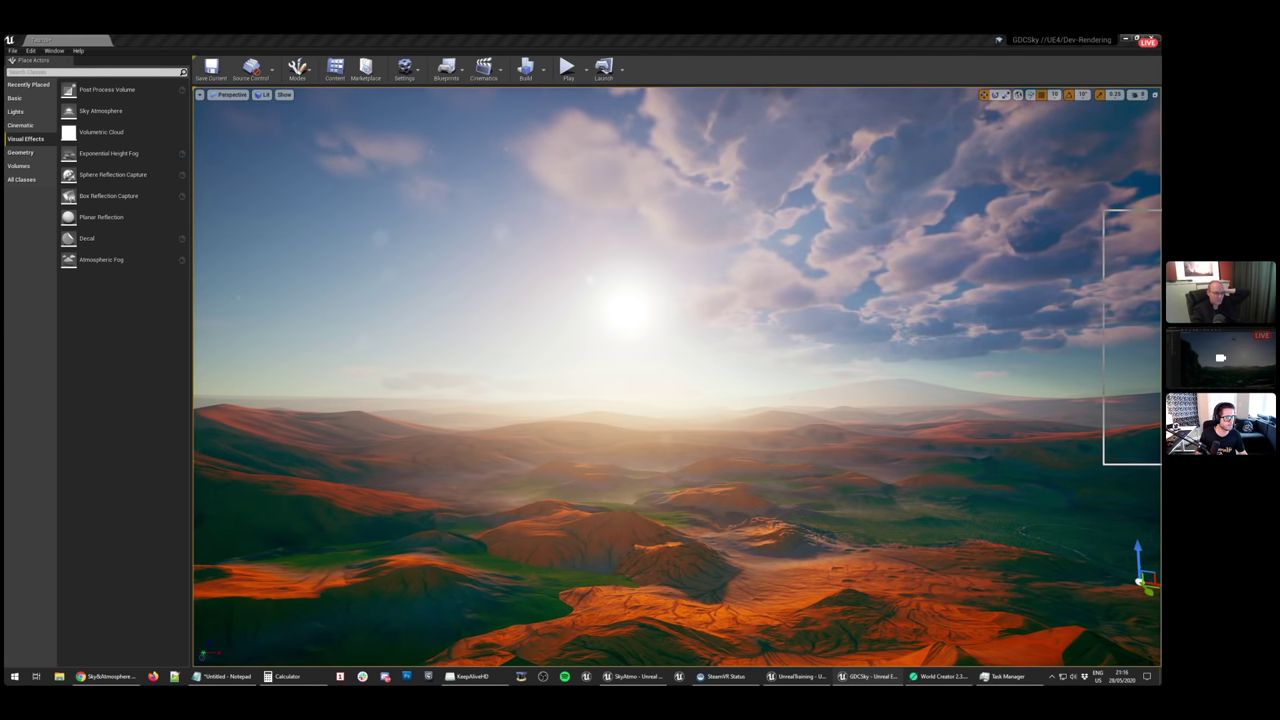
# Open the volumetric cloud material instance and its parent material, M_VolumetricCloudMaster, framing the nodes that feed the main output
pyautogui.doubleClick(637, 219)
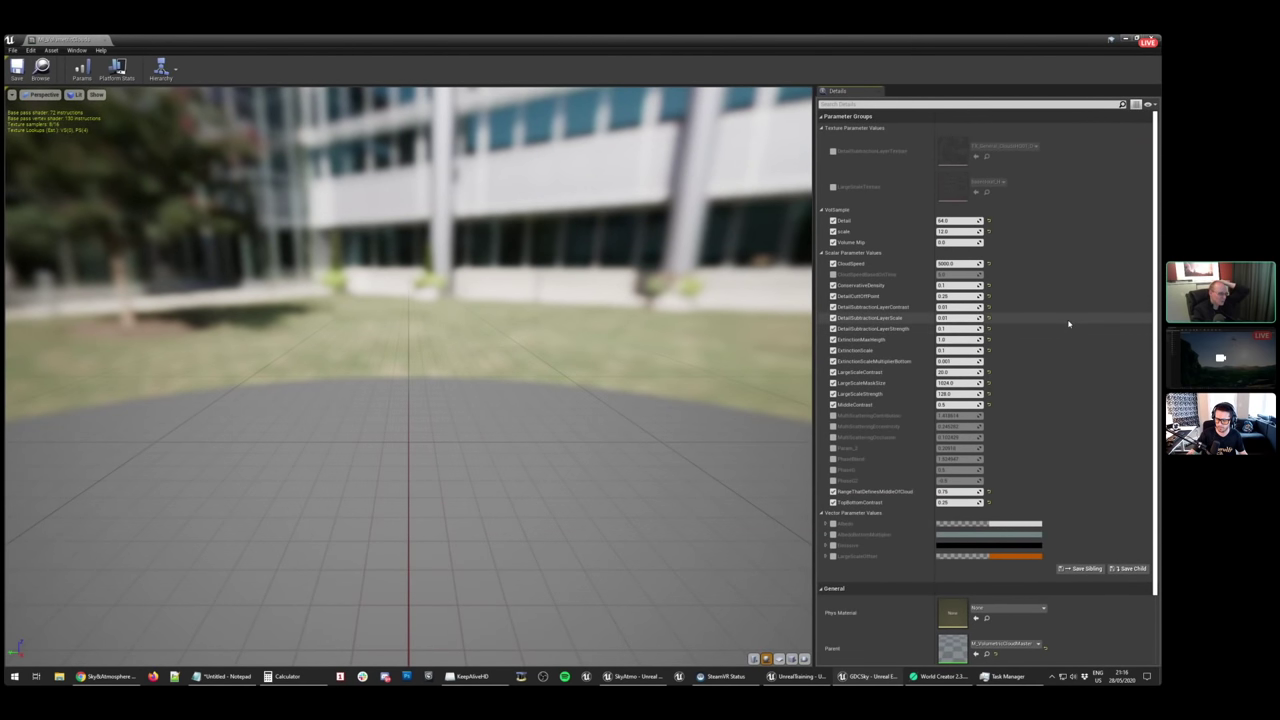
pyautogui.scroll(-3, 1065, 340)
pyautogui.doubleClick(951, 569)
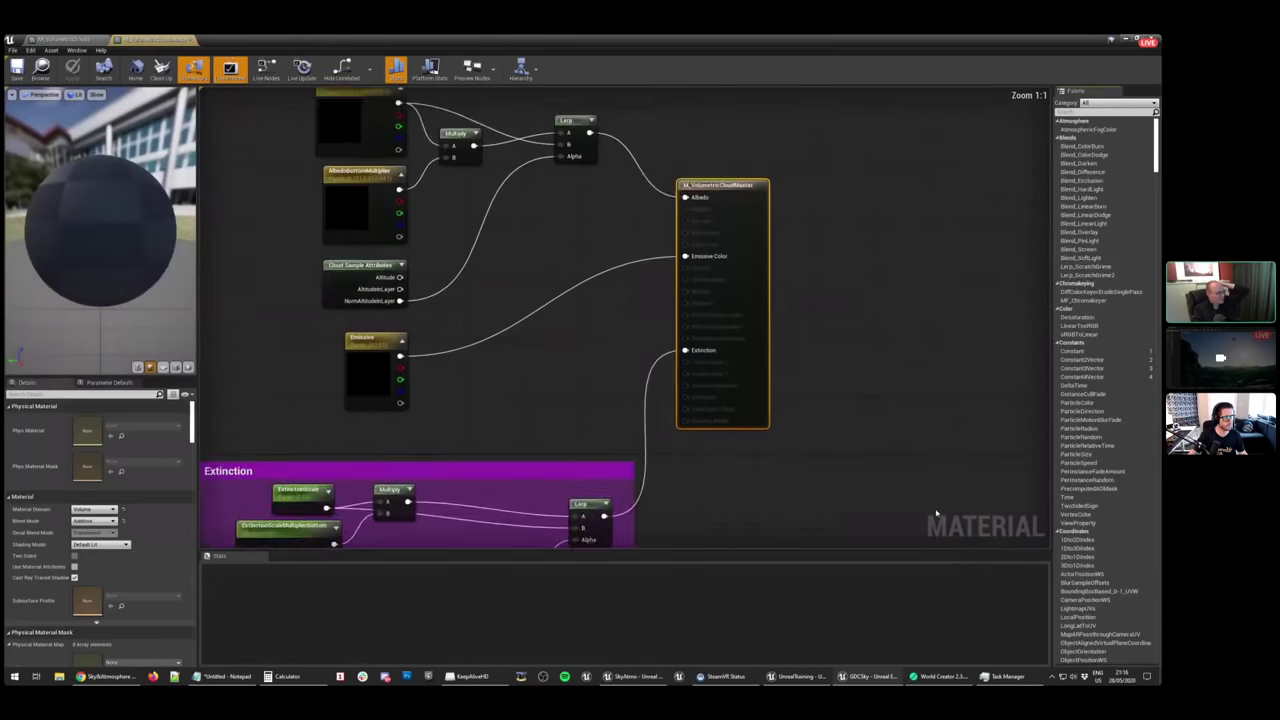
pyautogui.scroll(-3, 780, 380)
pyautogui.moveTo(615, 448); pyautogui.dragTo(657, 309, button='right')
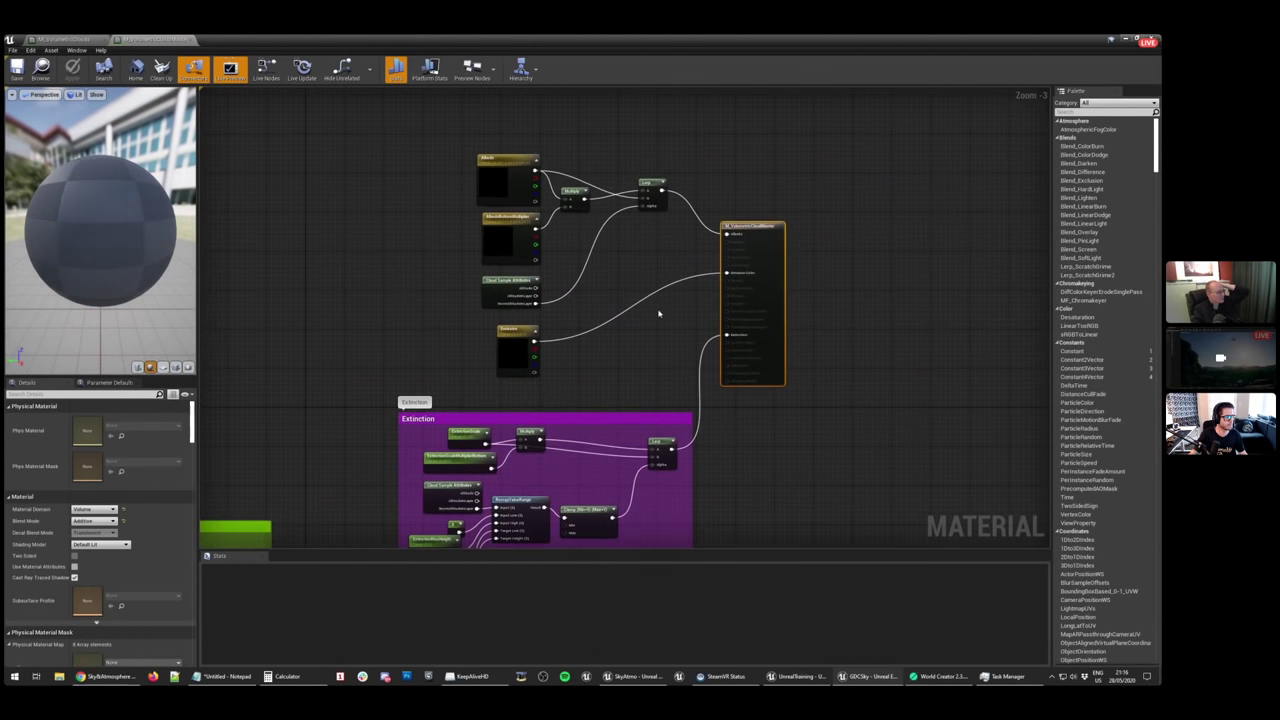
pyautogui.scroll(2, 645, 309)
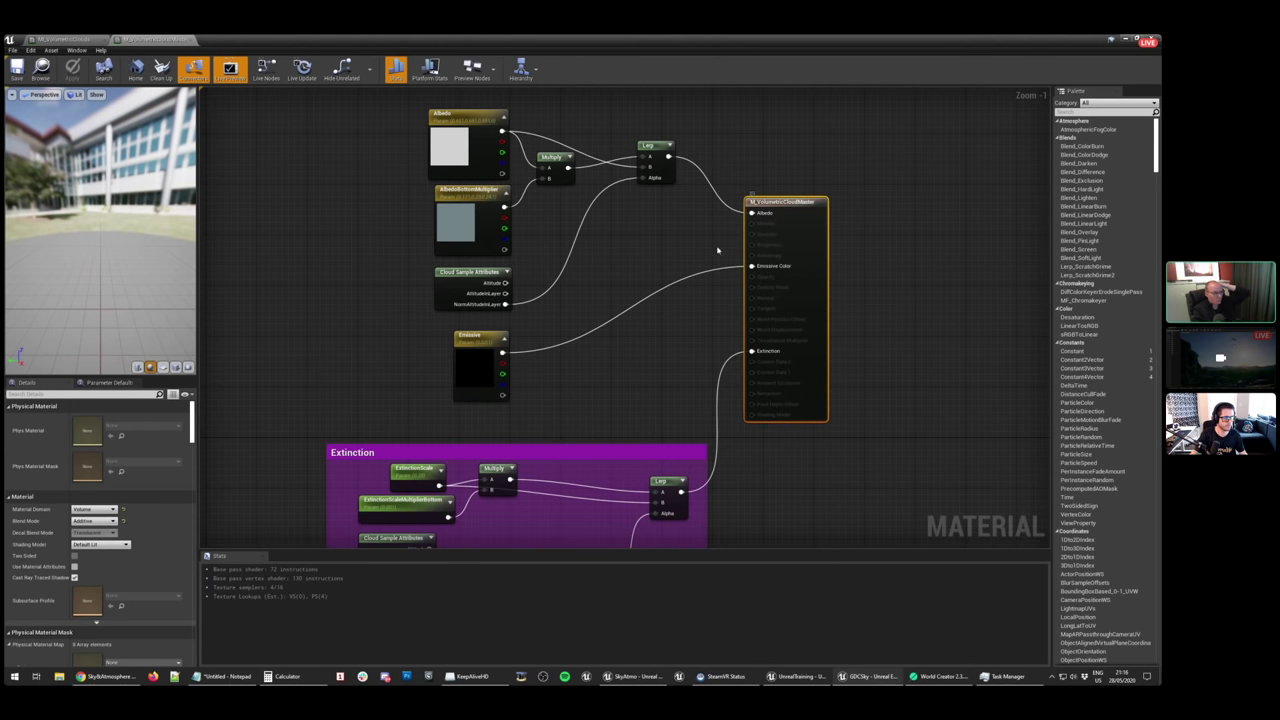
# Examine the Albedo, AlbedoBottomMultiplier and Emissive parameters that feed the cloud material's output
pyautogui.scroll(-4, 663, 340)
pyautogui.moveTo(398, 195); pyautogui.dragTo(689, 501)
pyautogui.scroll(6, 590, 338)
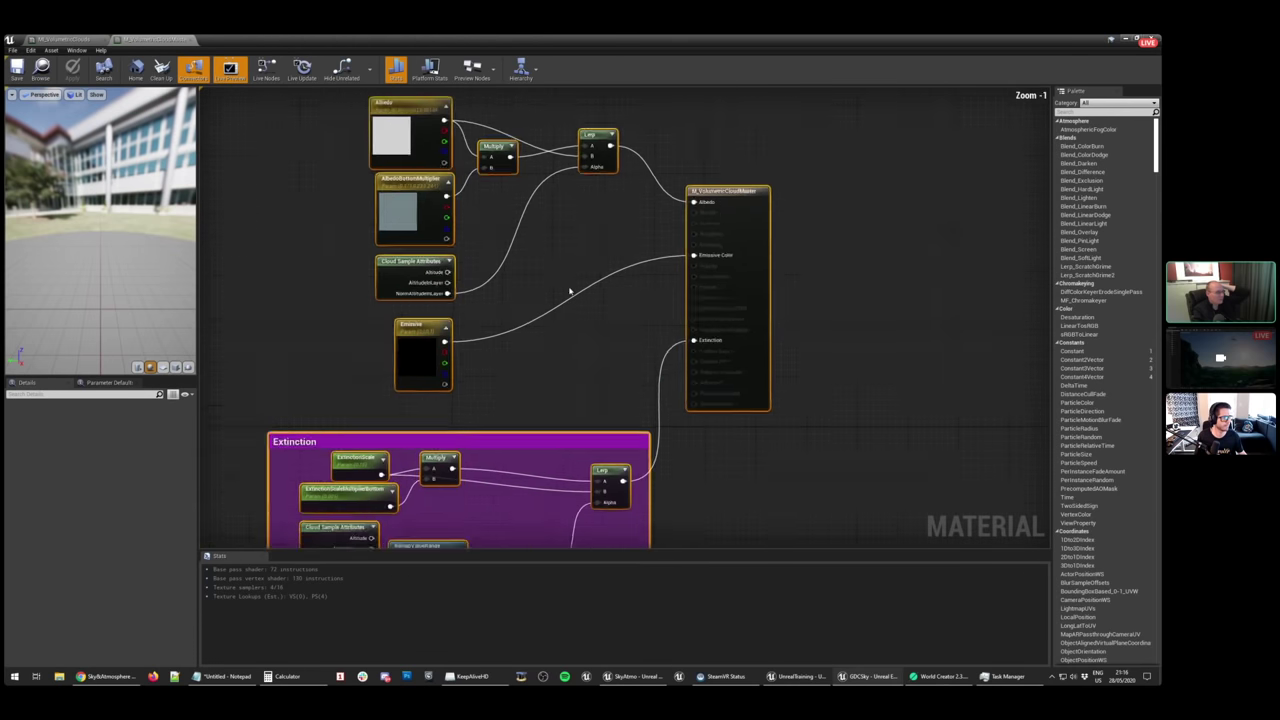
pyautogui.click(554, 242)
pyautogui.moveTo(553, 240); pyautogui.dragTo(555, 305, button='right')
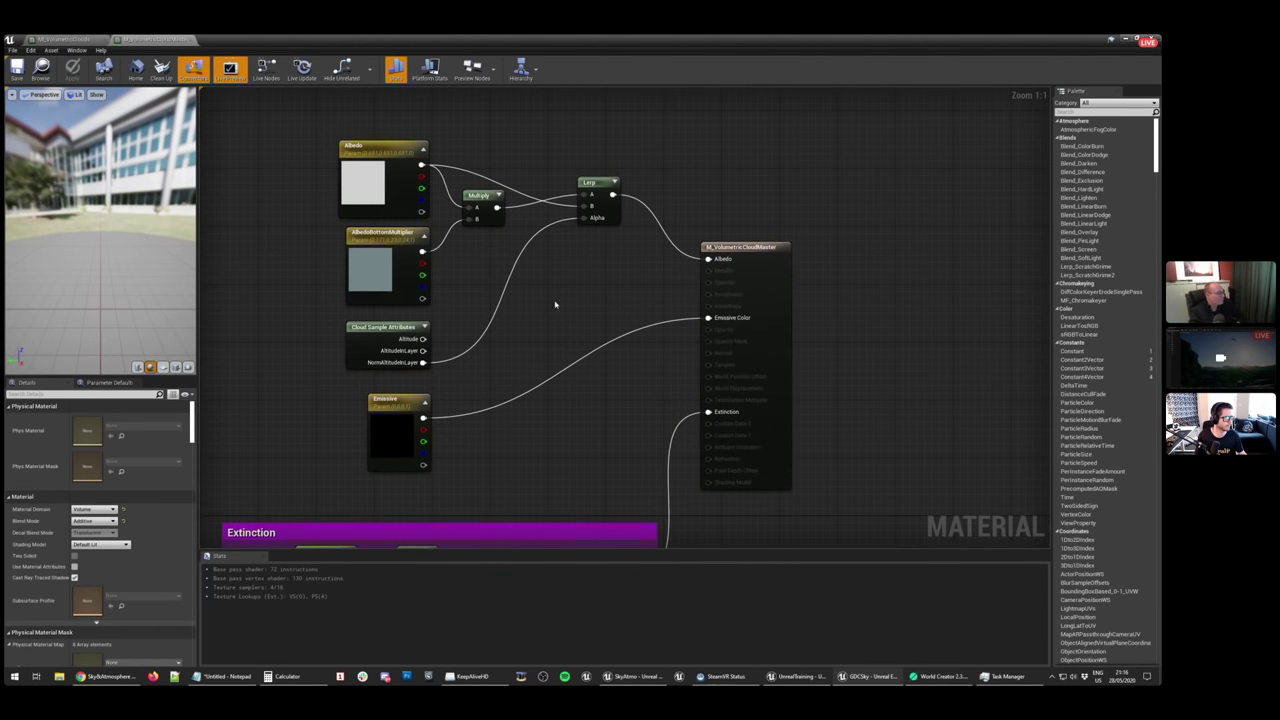
pyautogui.click(357, 194)
pyautogui.click(389, 280)
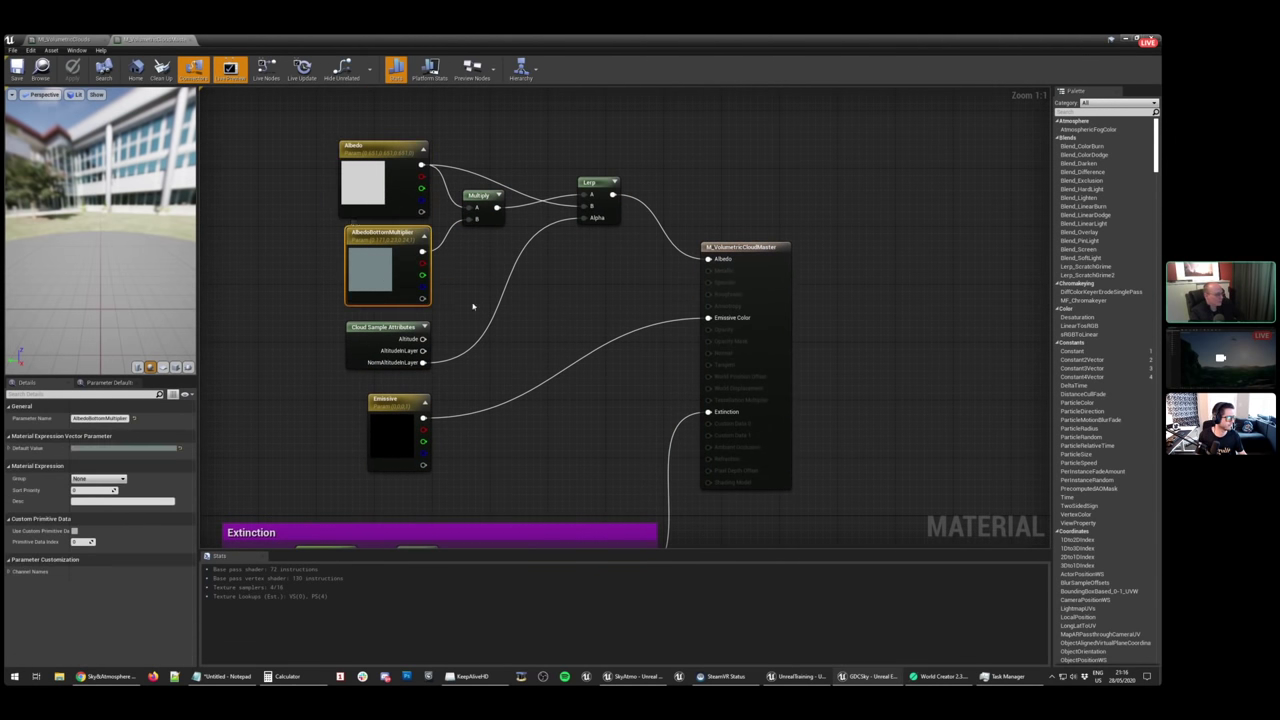
pyautogui.moveTo(493, 375); pyautogui.dragTo(448, 243, button='right')
pyautogui.click(330, 305)
# Inspect the Extinction group, including its ExtinctionMaxHeigth, Cloud Sample Attributes and RemapValueRange nodes
pyautogui.moveTo(442, 368); pyautogui.dragTo(563, 247, button='right')
pyautogui.moveTo(633, 217); pyautogui.dragTo(619, 149, button='right')
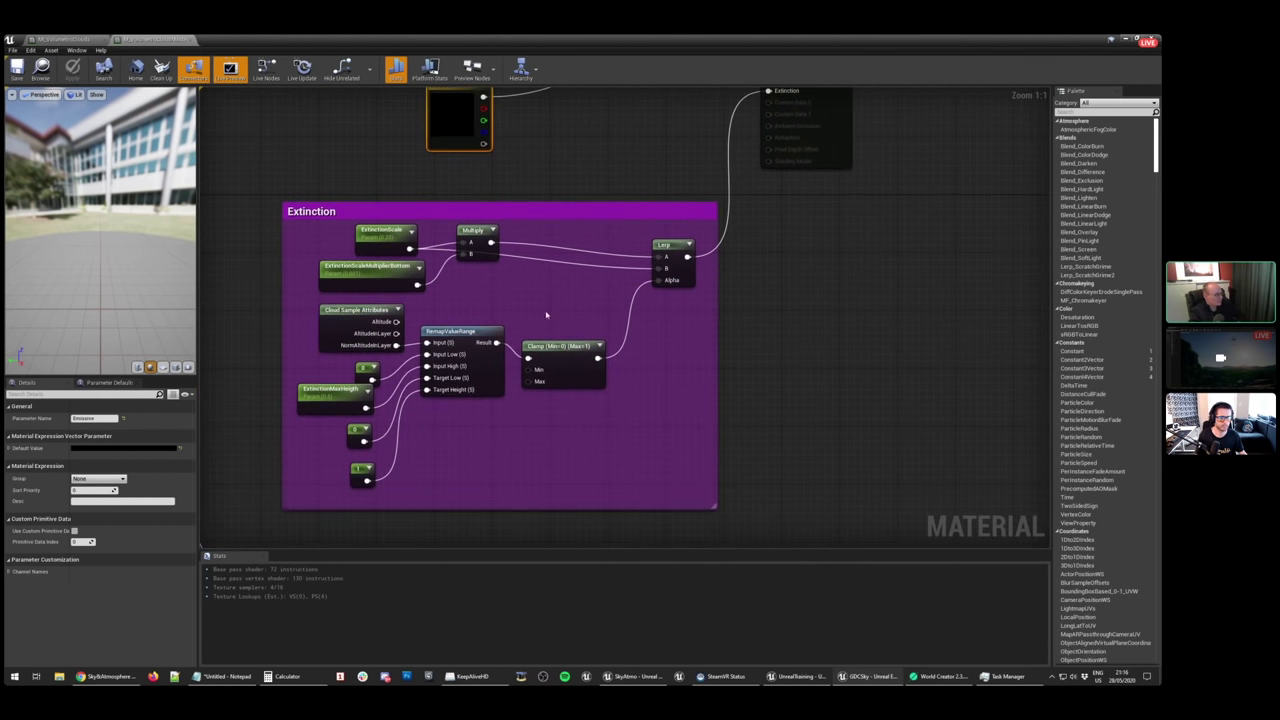
pyautogui.click(352, 405)
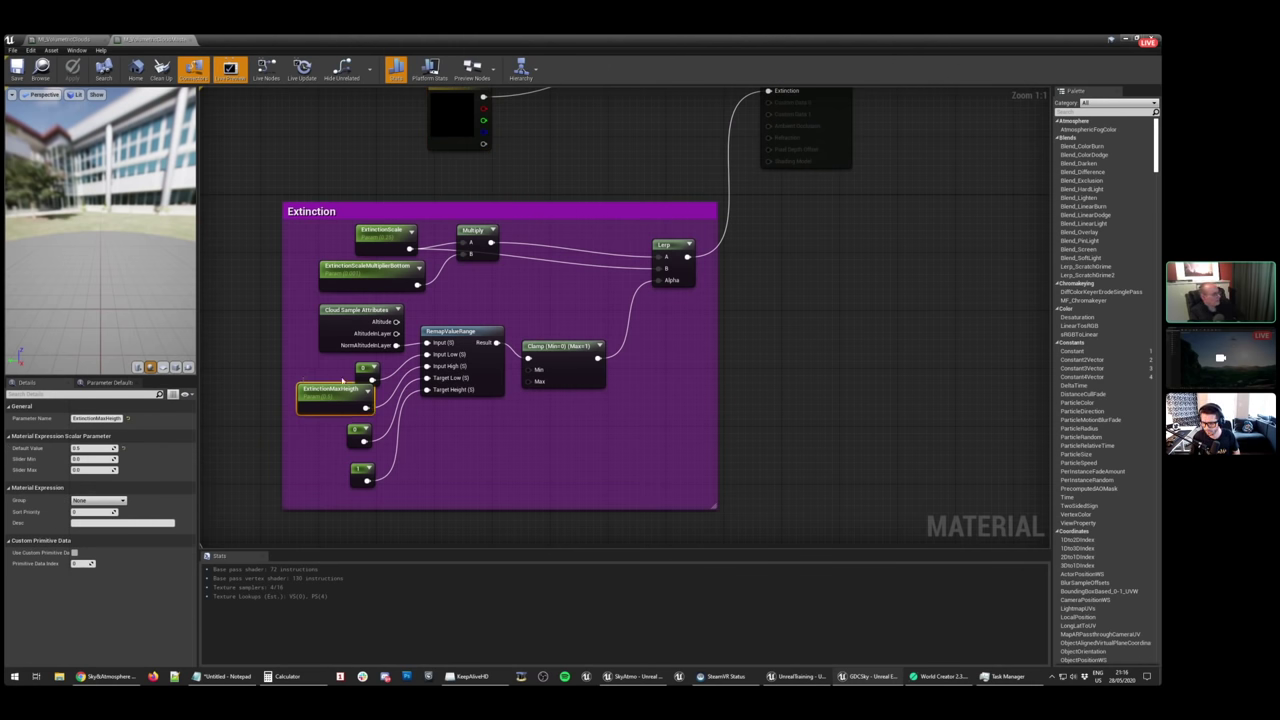
pyautogui.click(333, 316)
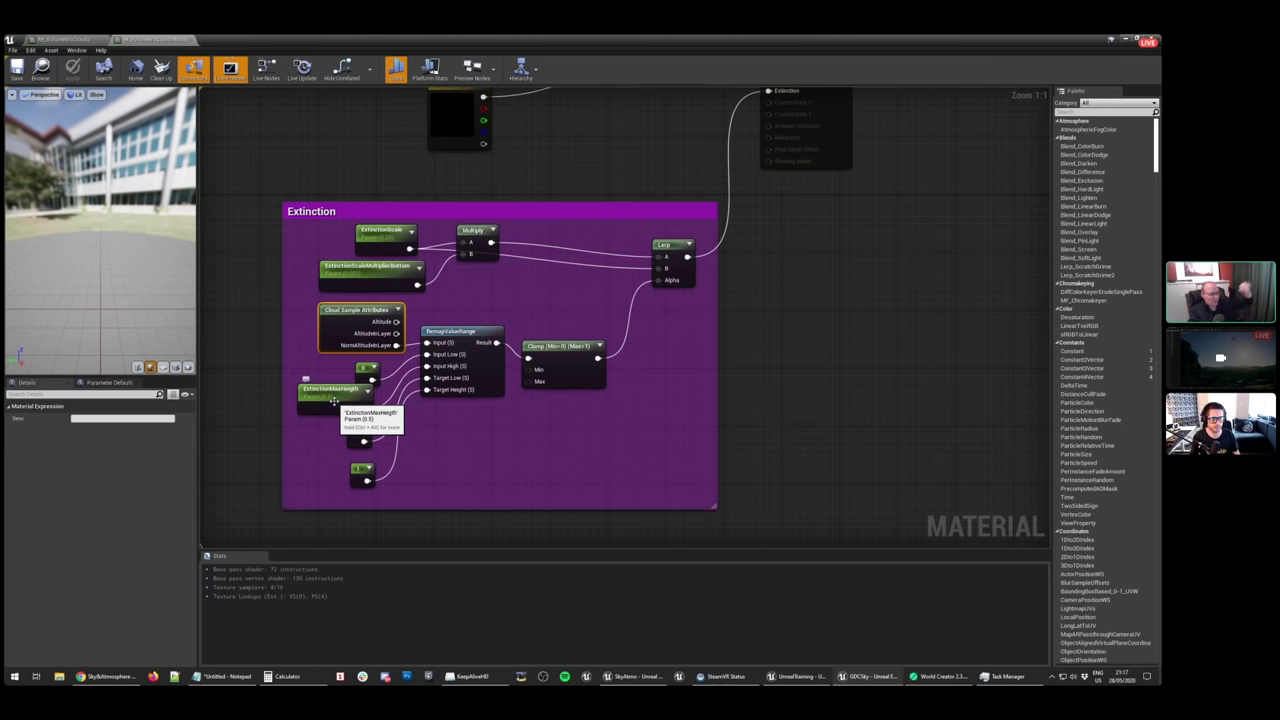
pyautogui.click(490, 362)
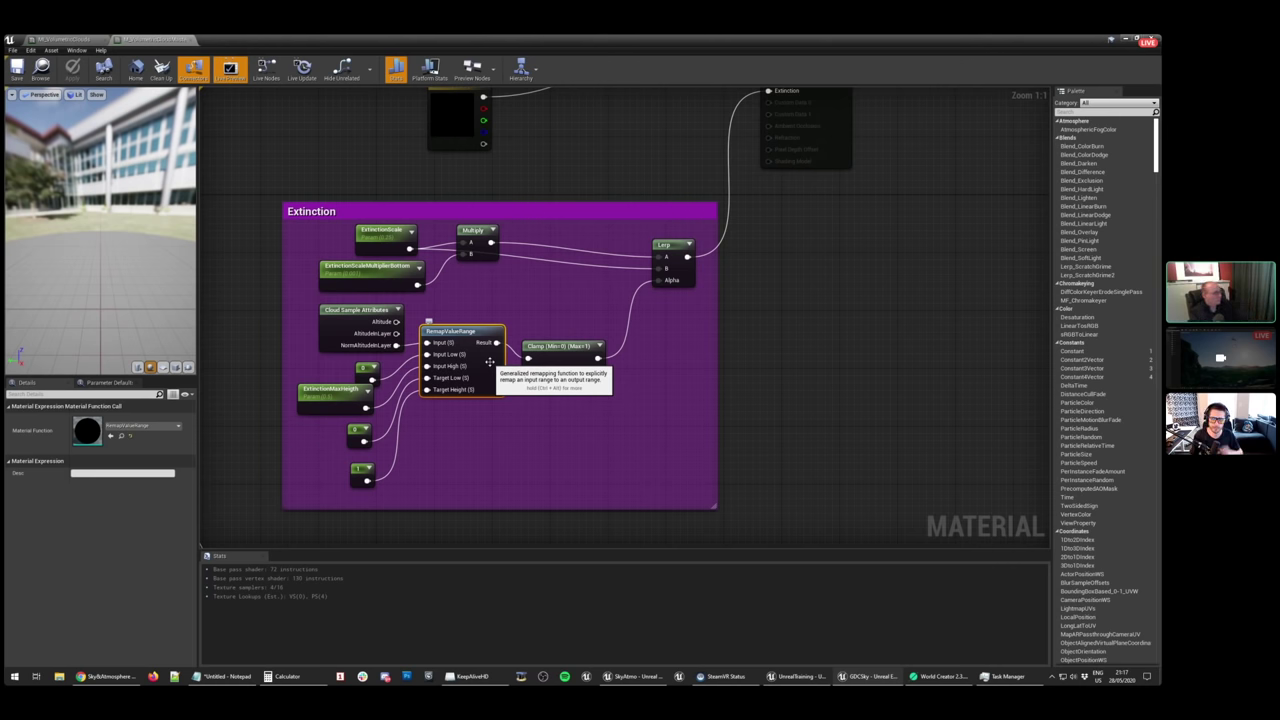
pyautogui.click(352, 346)
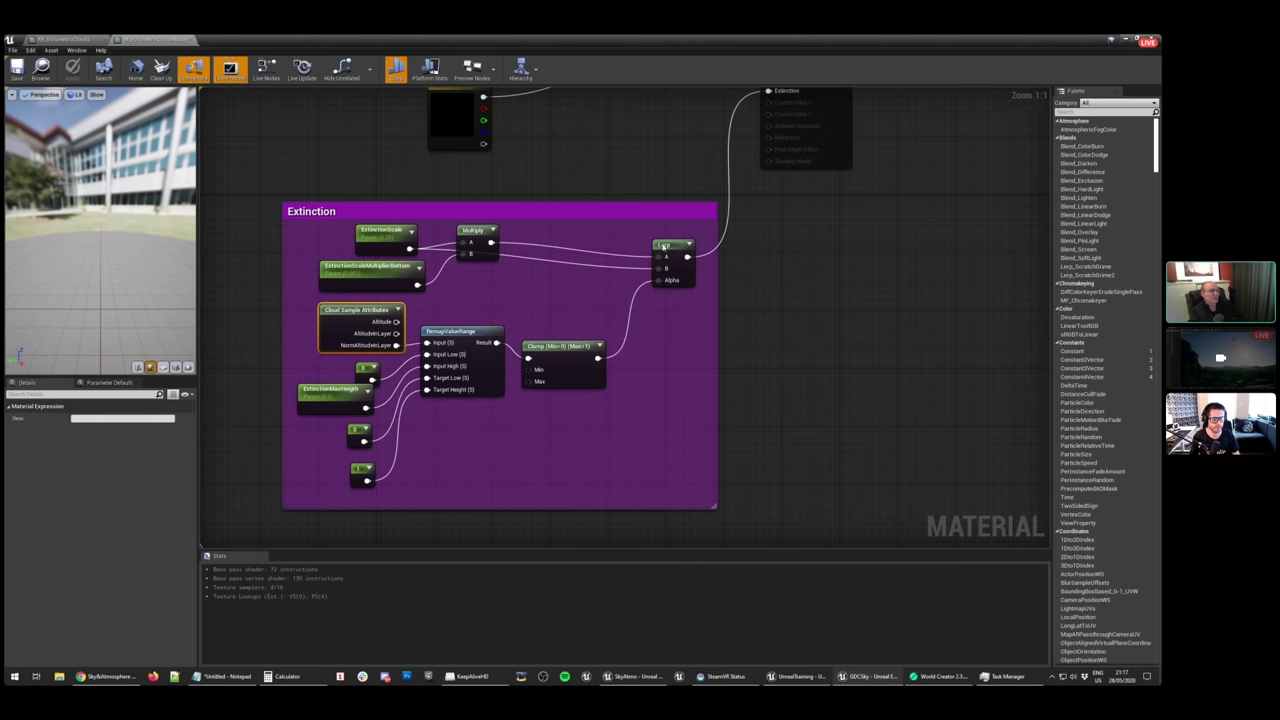
# Inspect the Volumetric Advanced node and select its phase and multi-scattering parameter nodes
pyautogui.moveTo(778, 518); pyautogui.dragTo(675, 88, button='right')
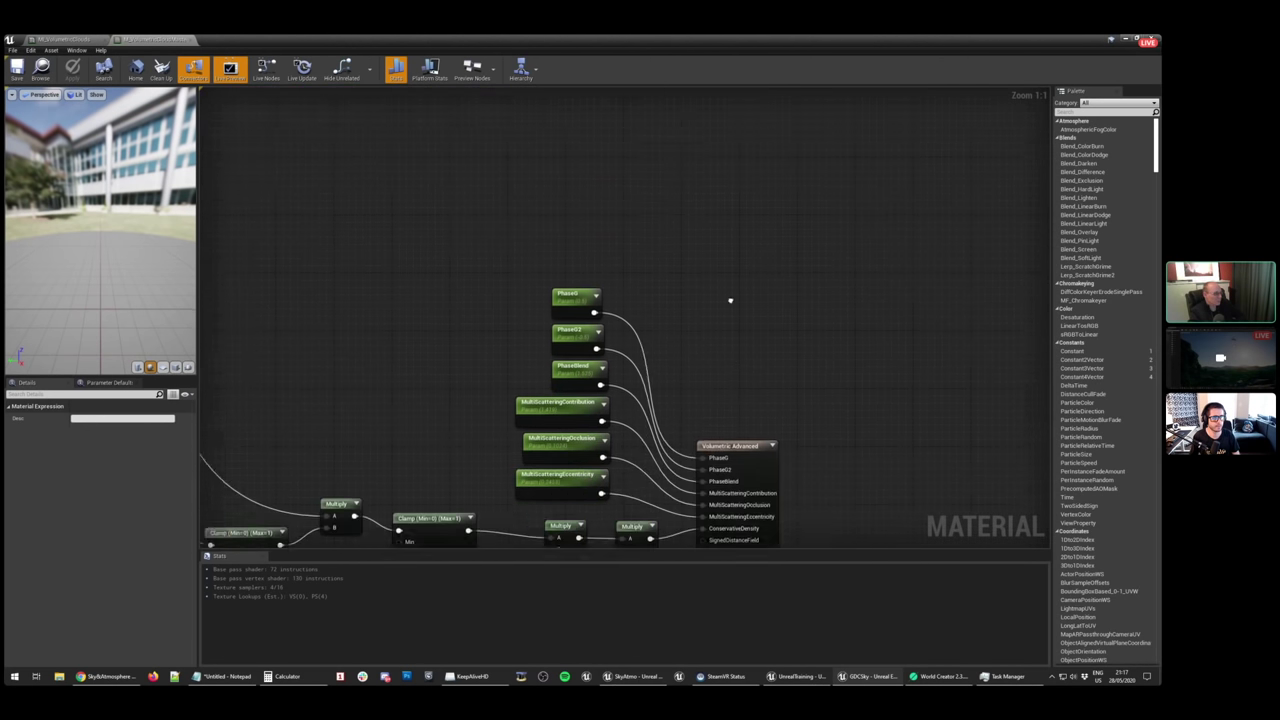
pyautogui.moveTo(731, 300); pyautogui.dragTo(660, 88, button='right')
pyautogui.click(664, 218)
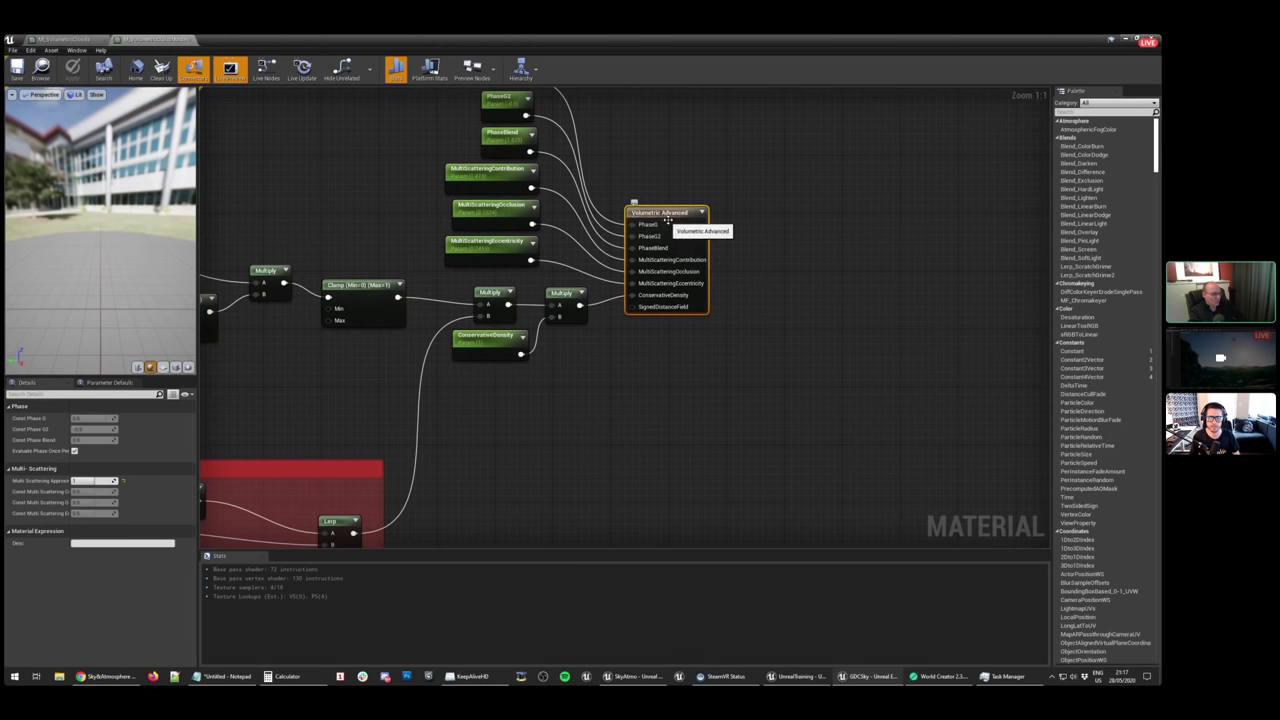
pyautogui.moveTo(597, 203); pyautogui.dragTo(600, 275, button='right')
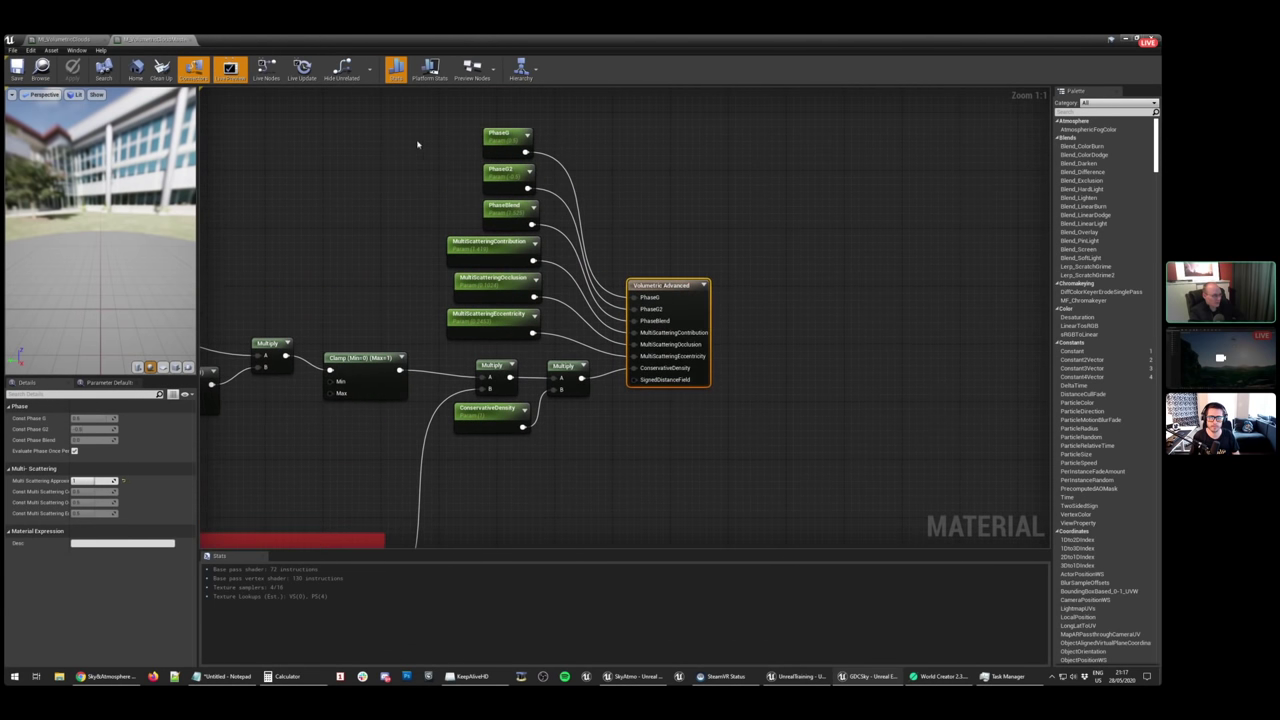
pyautogui.moveTo(407, 115); pyautogui.dragTo(540, 335)
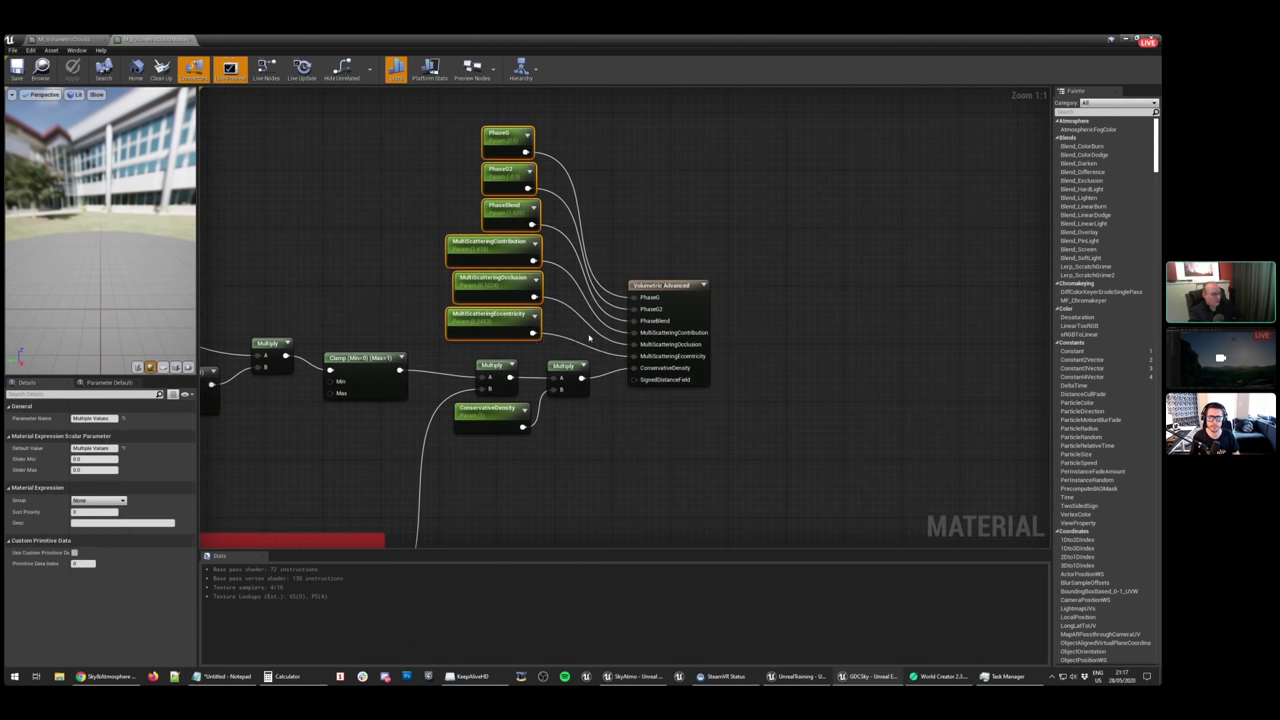
# Check the description of the ConservativeDensity input and survey the complete cloud material graph
pyautogui.moveTo(645, 374); pyautogui.dragTo(657, 323, button='right')
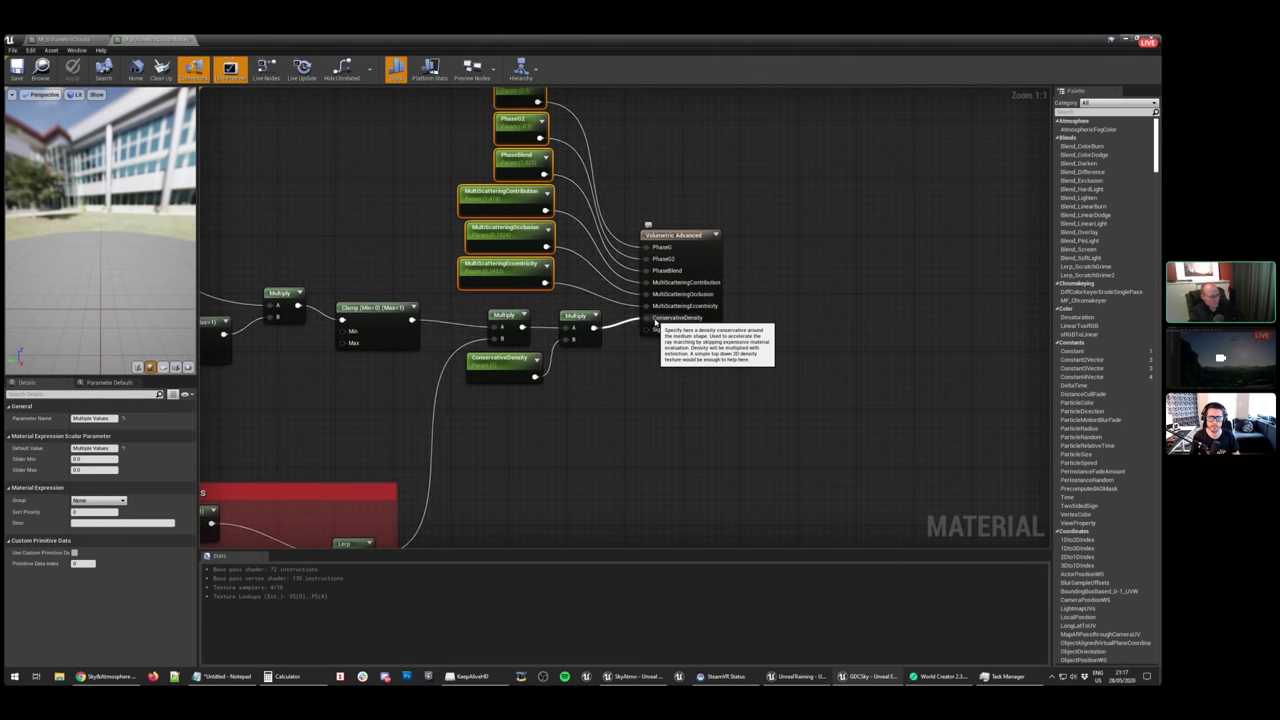
pyautogui.scroll(-7, 660, 318)
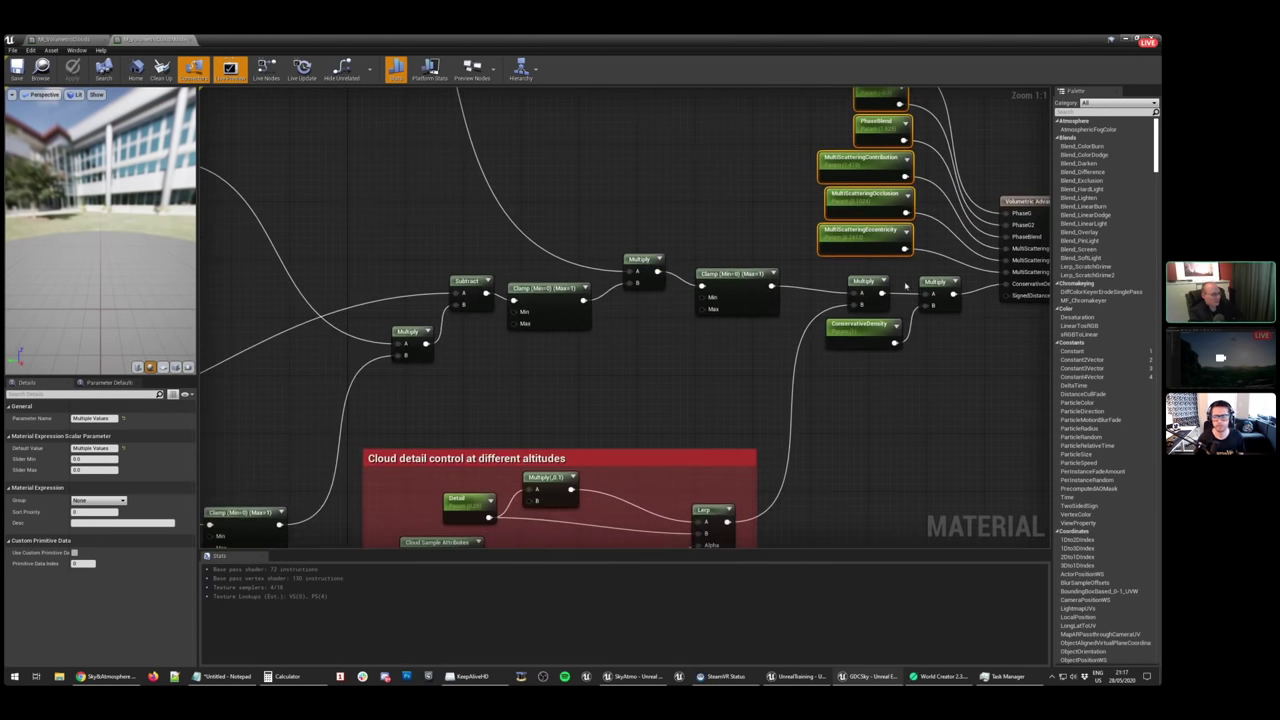
pyautogui.moveTo(220, 349); pyautogui.dragTo(312, 383, button='right')
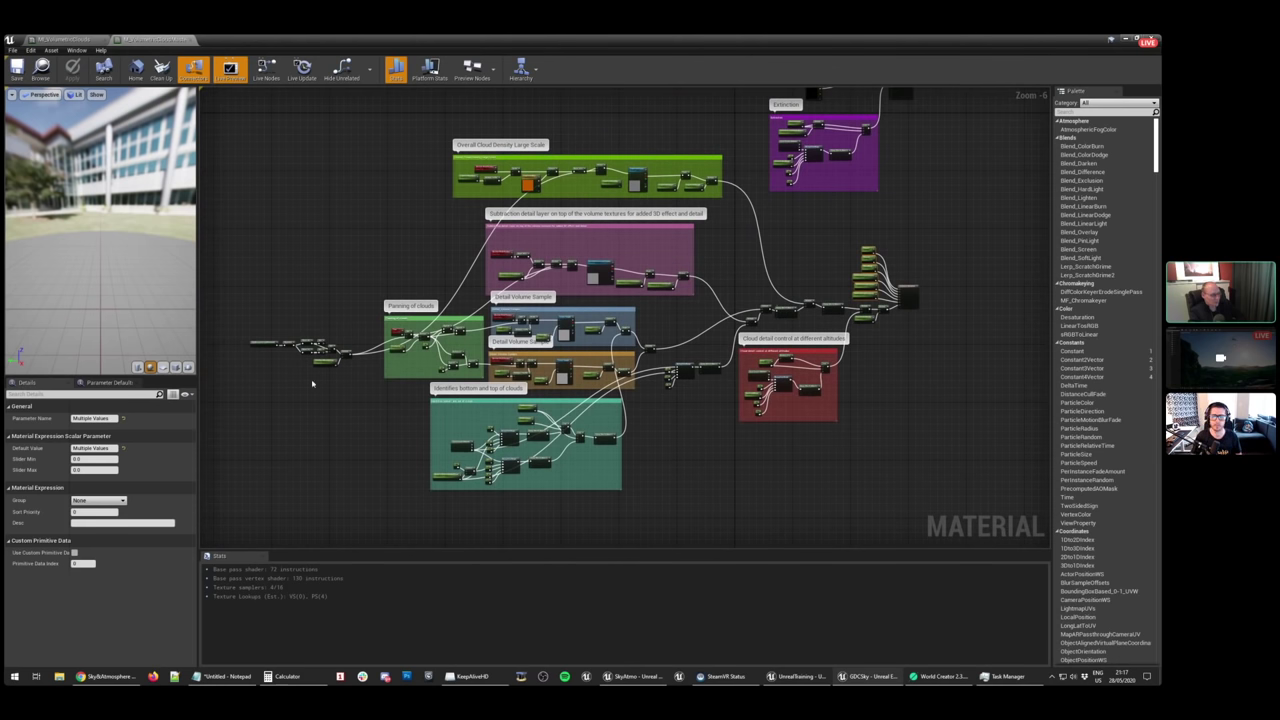
# Compare the Texture Sample nodes in the blue and orange Detail Volume Sample groups
pyautogui.moveTo(559, 337); pyautogui.dragTo(639, 314, button='right')
pyautogui.scroll(7, 640, 316)
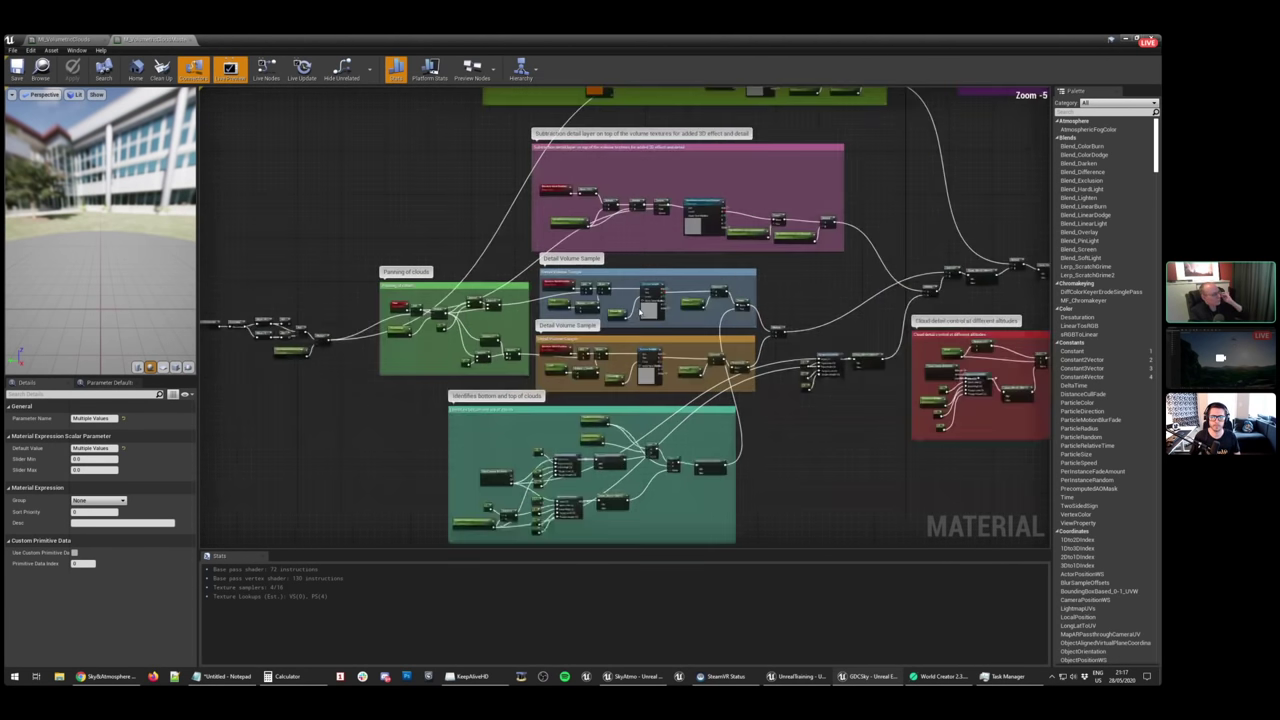
pyautogui.click(642, 318)
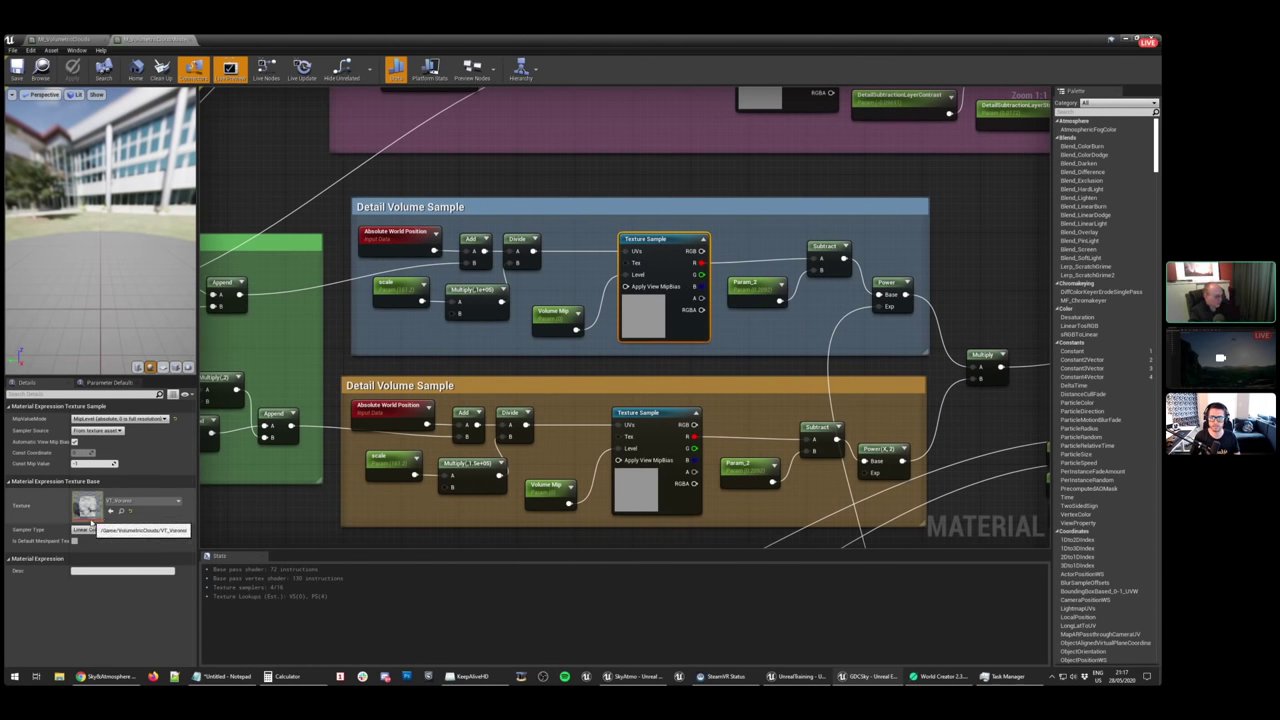
pyautogui.click(656, 494)
pyautogui.click(643, 321)
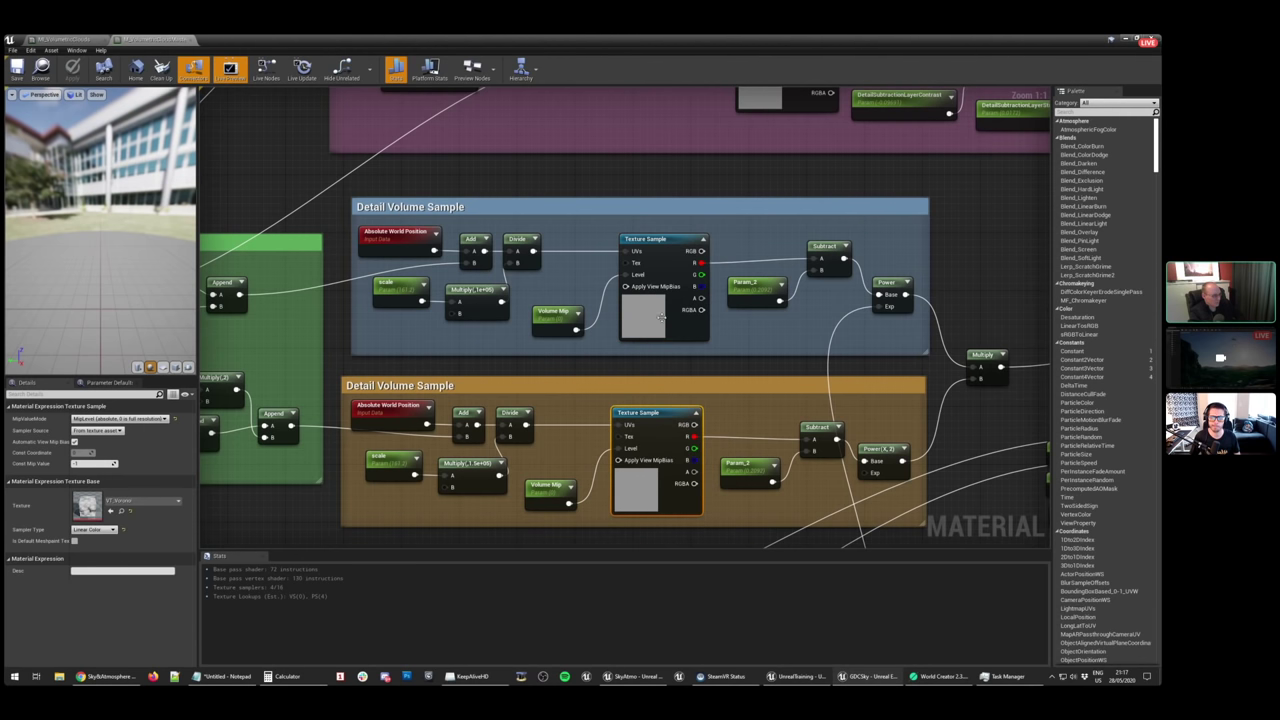
# Survey the nodes of both Detail Volume Sample groups, checking the Param_2 and Volume Mip parameters
pyautogui.moveTo(340, 188); pyautogui.dragTo(954, 510)
pyautogui.click(969, 429)
pyautogui.moveTo(880, 430); pyautogui.dragTo(873, 459, button='right')
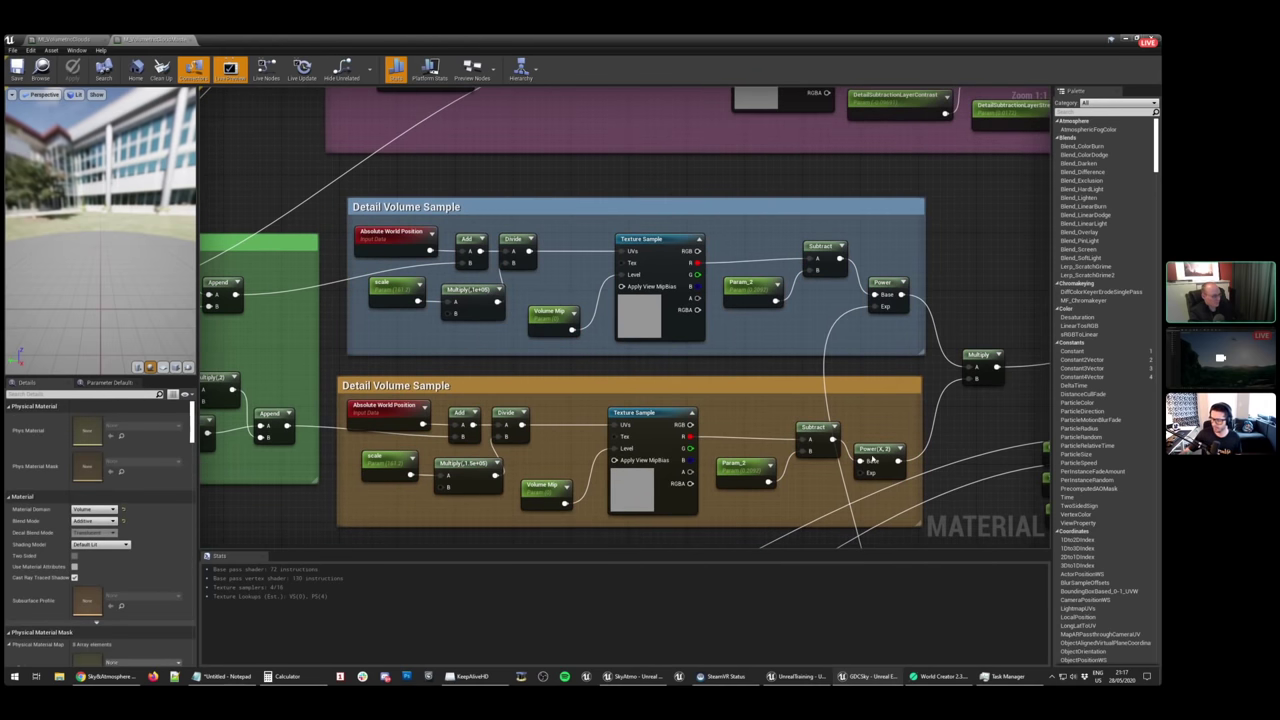
pyautogui.click(750, 290)
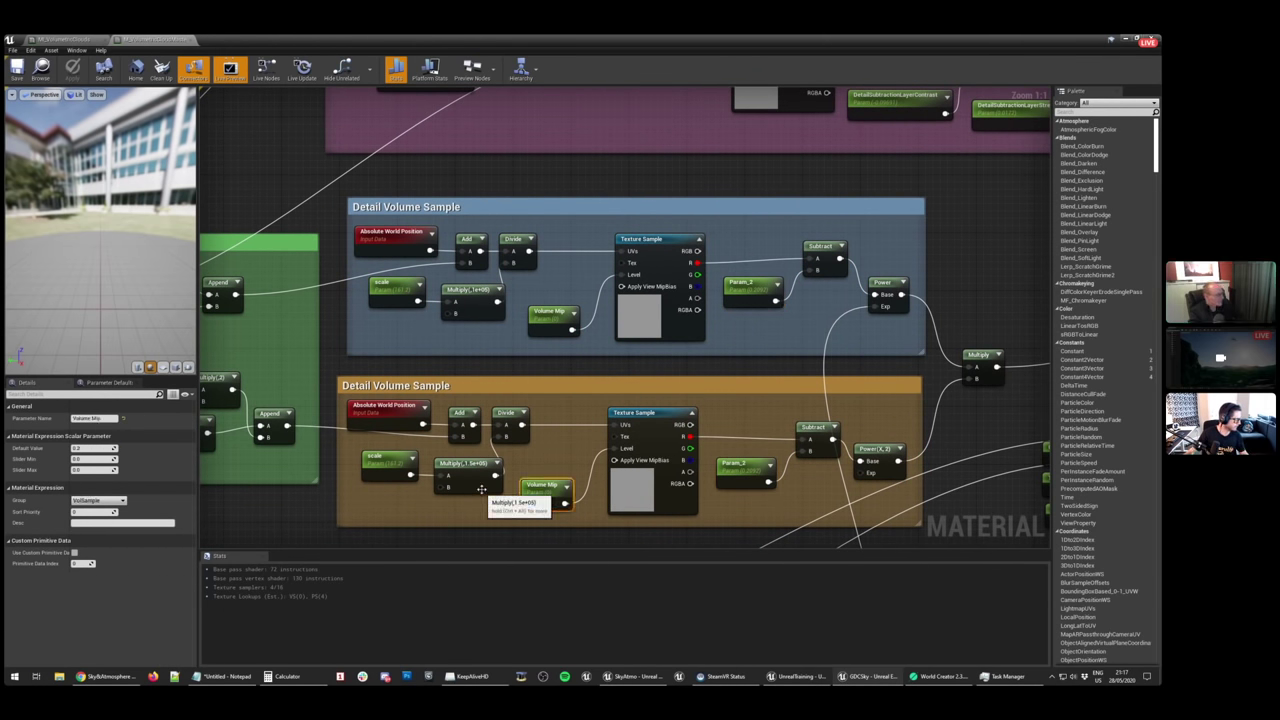
pyautogui.click(497, 376)
# Open the VT_Voronoi volume texture from the blue Detail Volume Sample group, view it, and return to the cloud material graph
pyautogui.doubleClick(641, 327)
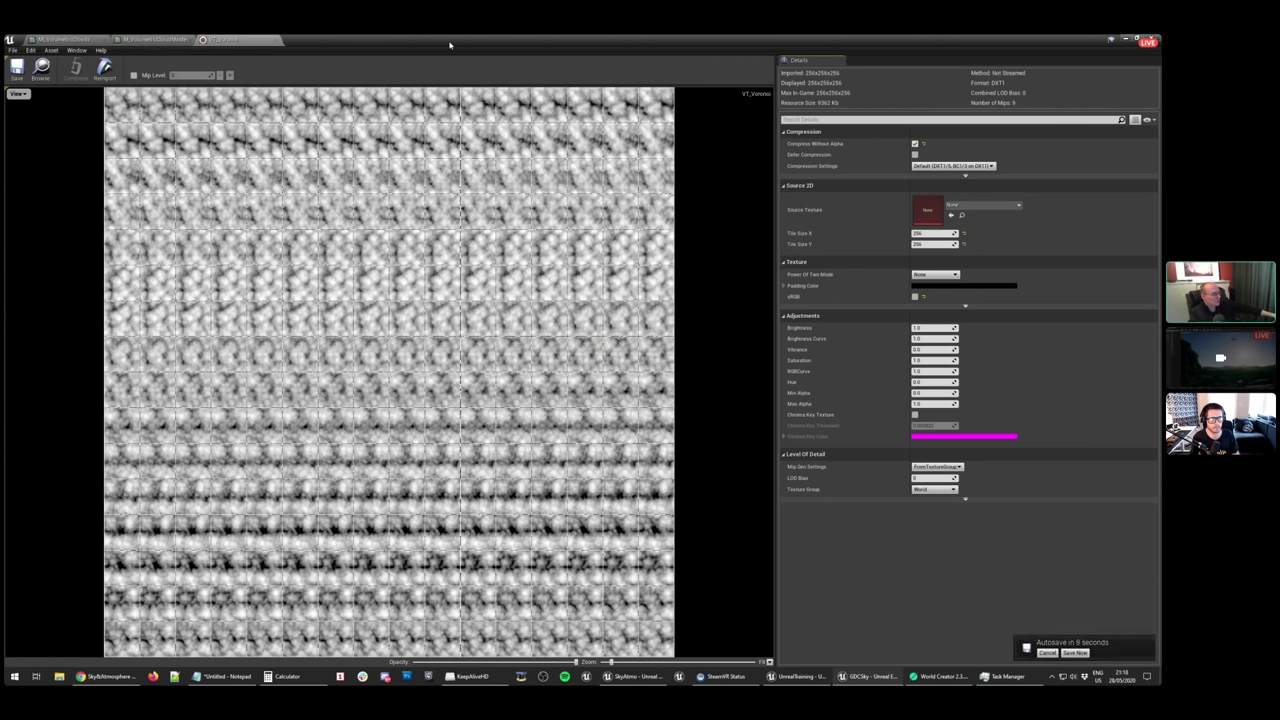
pyautogui.moveTo(449, 45); pyautogui.dragTo(596, 204)
pyautogui.doubleClick(758, 223)
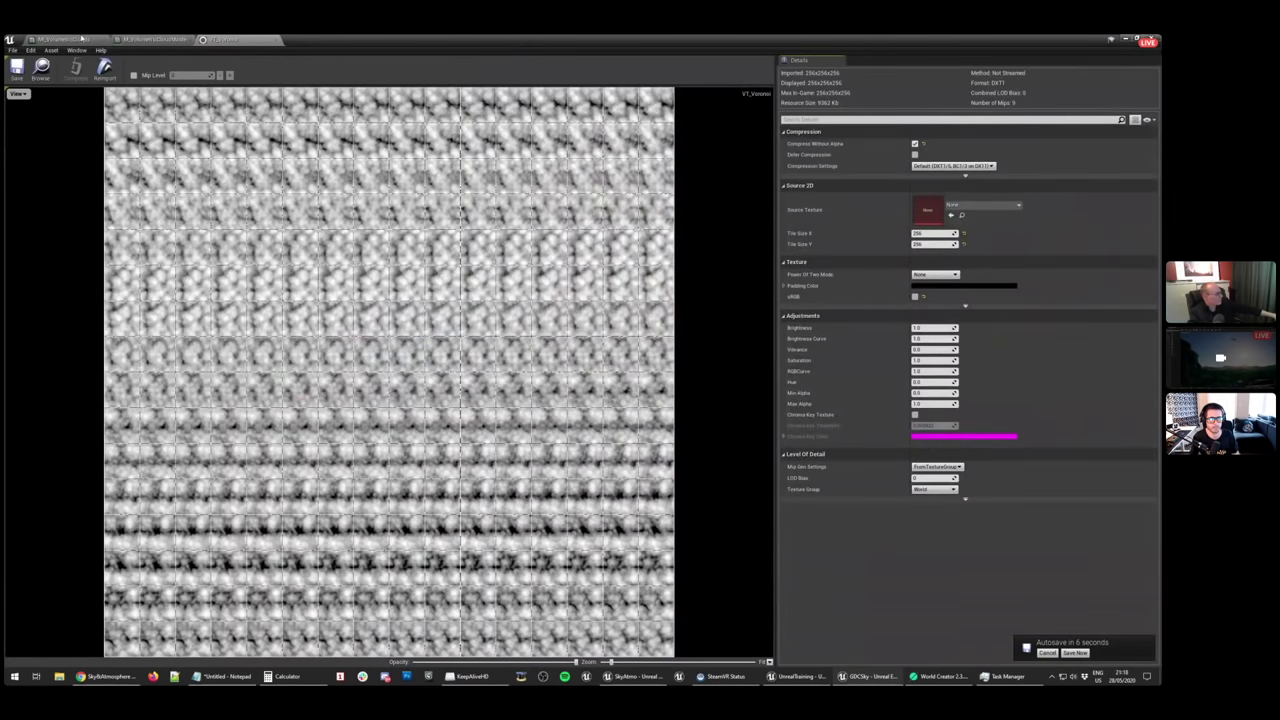
pyautogui.click(152, 40)
# Open the texture assigned to DetailSubtractionLayerTexture, view it without its alpha channel, and return to the material graph
pyautogui.moveTo(671, 164); pyautogui.dragTo(520, 375, button='right')
pyautogui.click(631, 291)
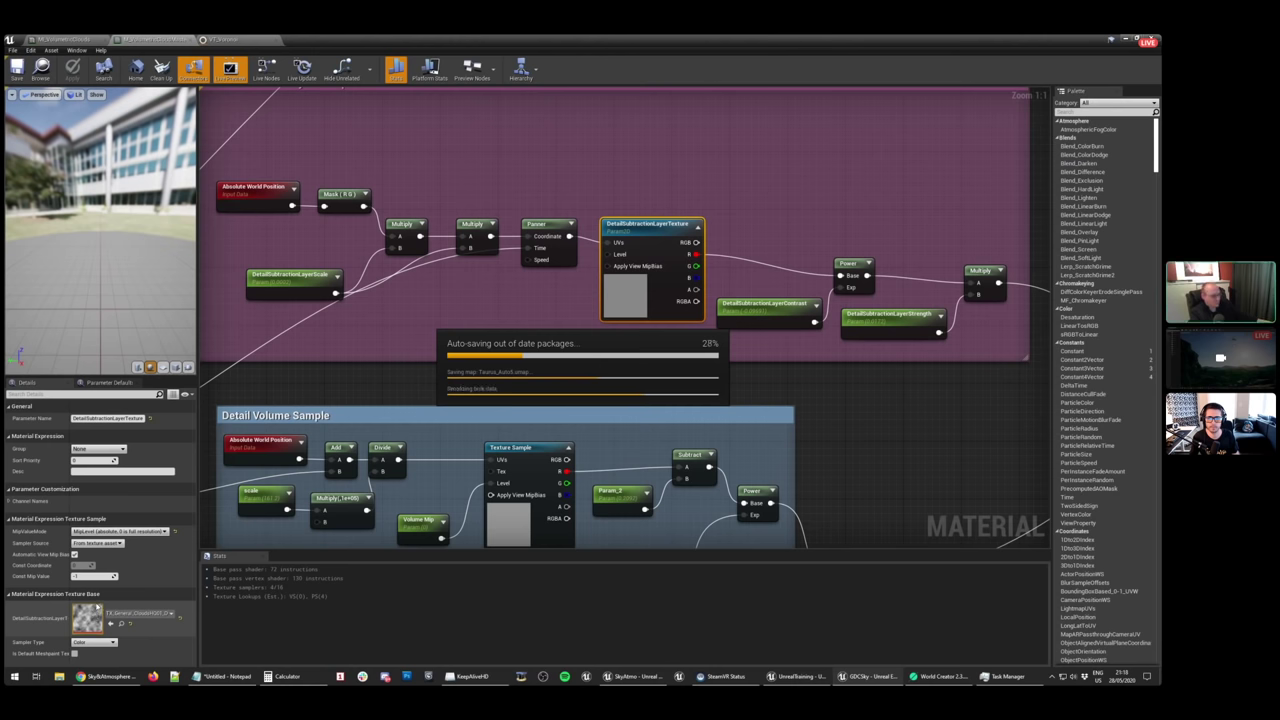
pyautogui.doubleClick(90, 615)
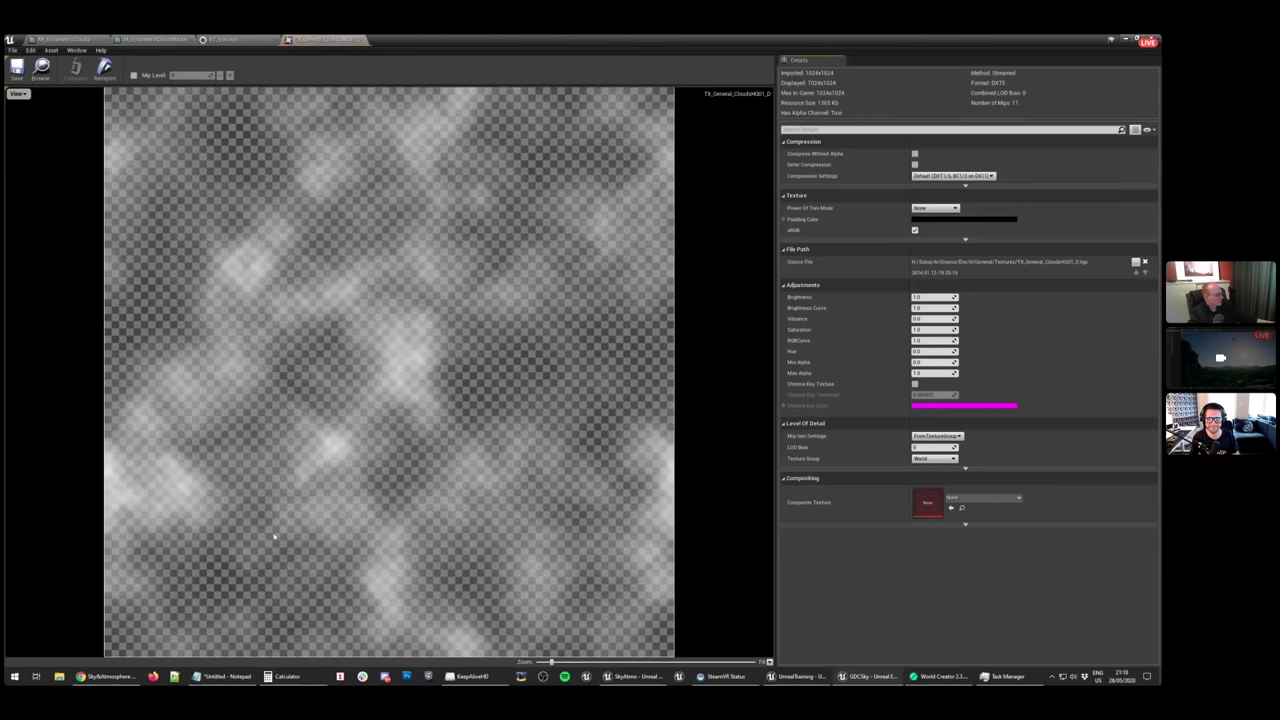
pyautogui.click(18, 93)
pyautogui.click(24, 142)
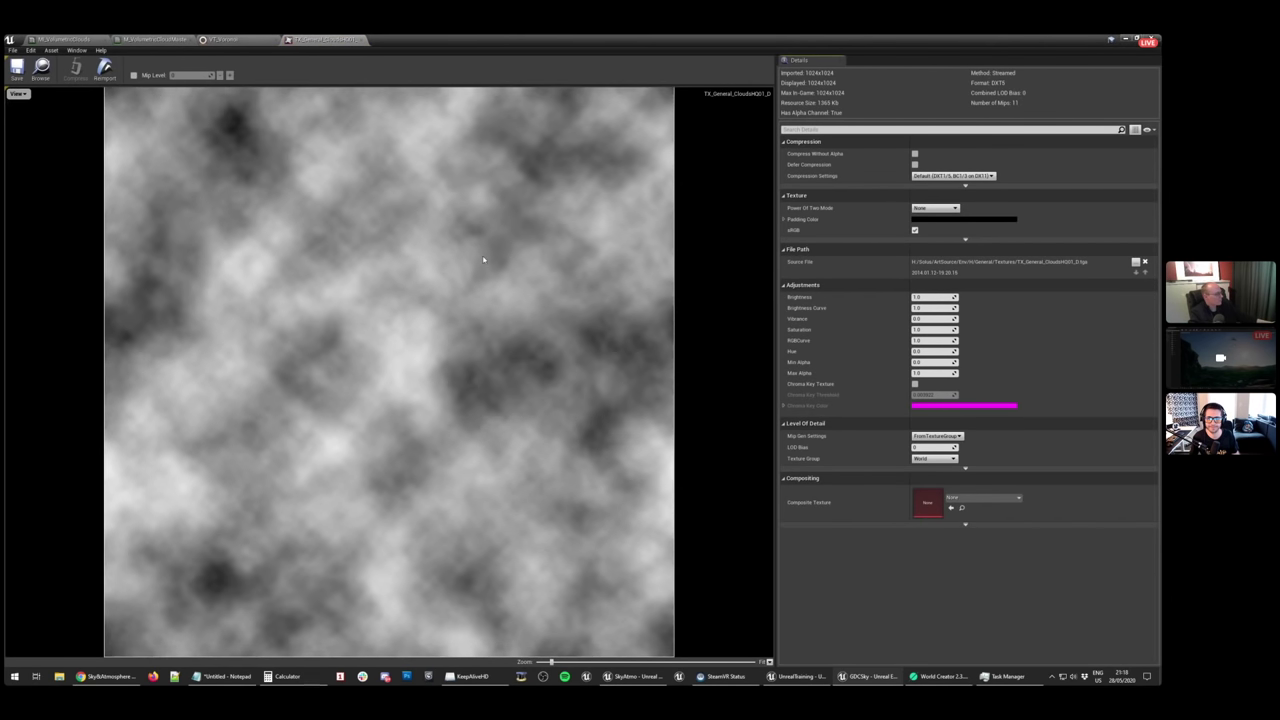
pyautogui.click(158, 38)
# Inspect the subtraction layer's Absolute World Position node and compare DetailSubtractionLayerTexture with the blue group's Texture Sample node
pyautogui.moveTo(258, 206); pyautogui.dragTo(330, 246, button='right')
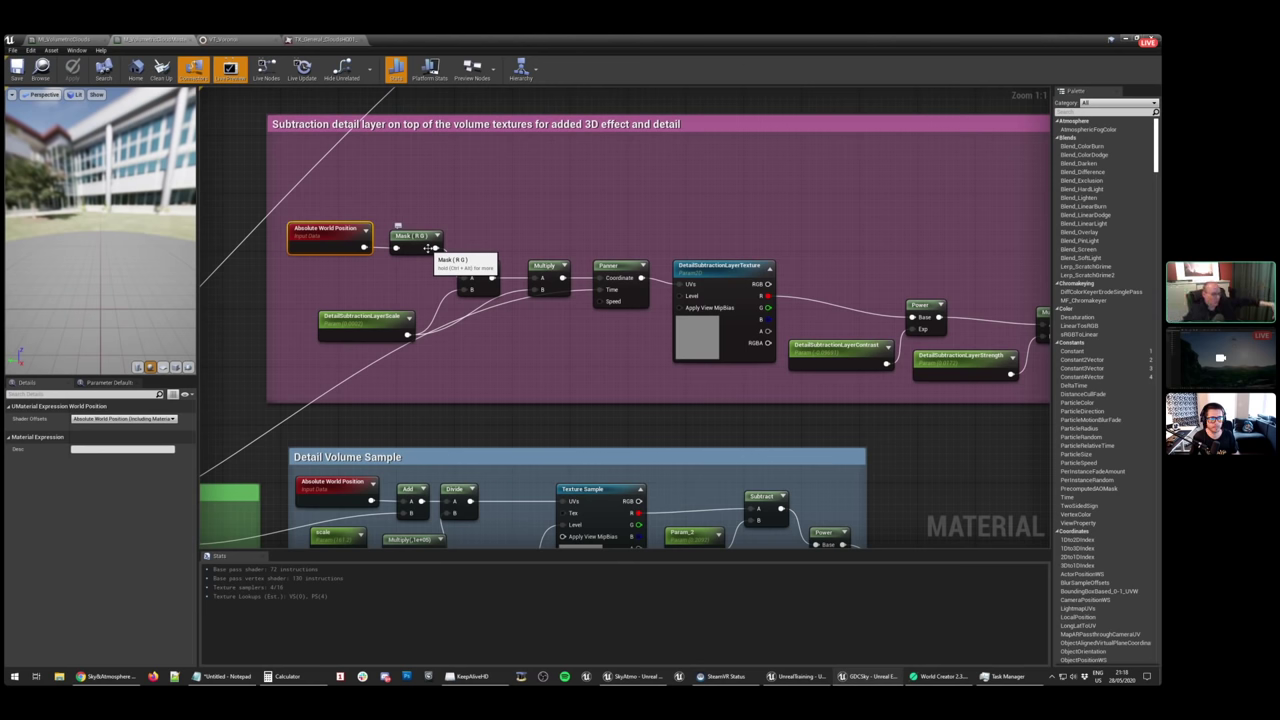
pyautogui.moveTo(653, 355); pyautogui.dragTo(569, 249, button='right')
pyautogui.click(502, 458)
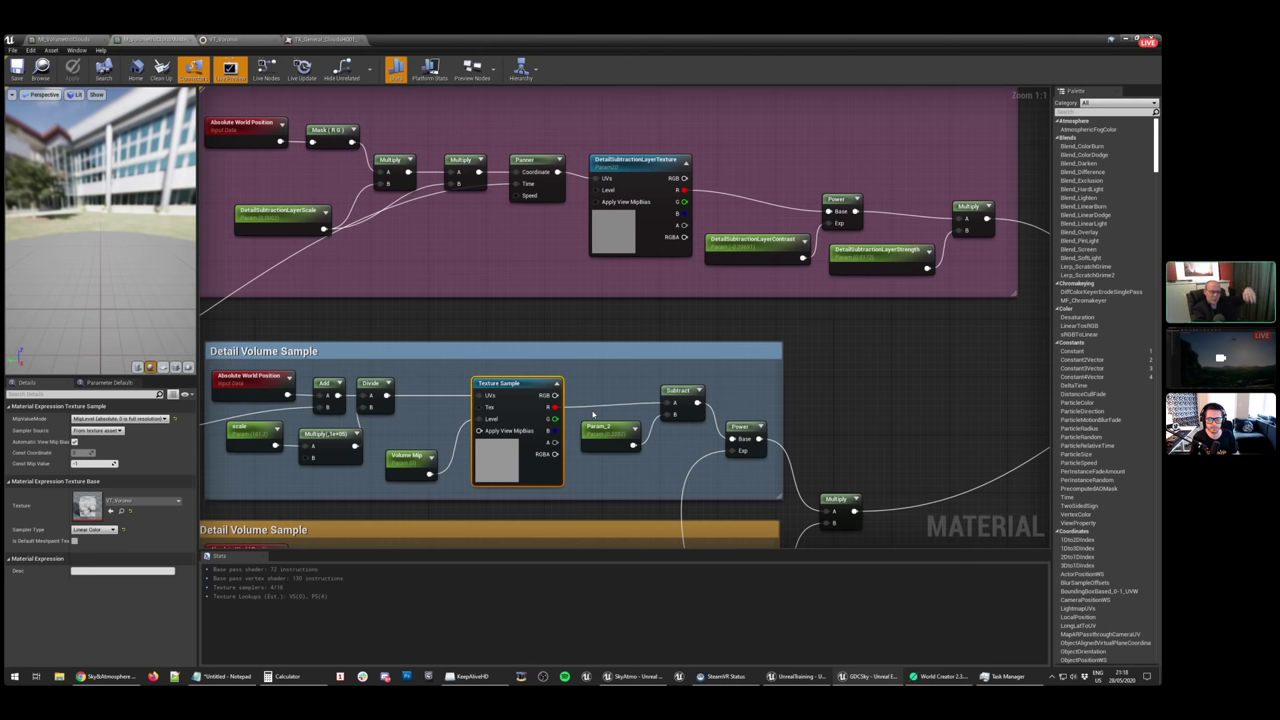
pyautogui.click(625, 221)
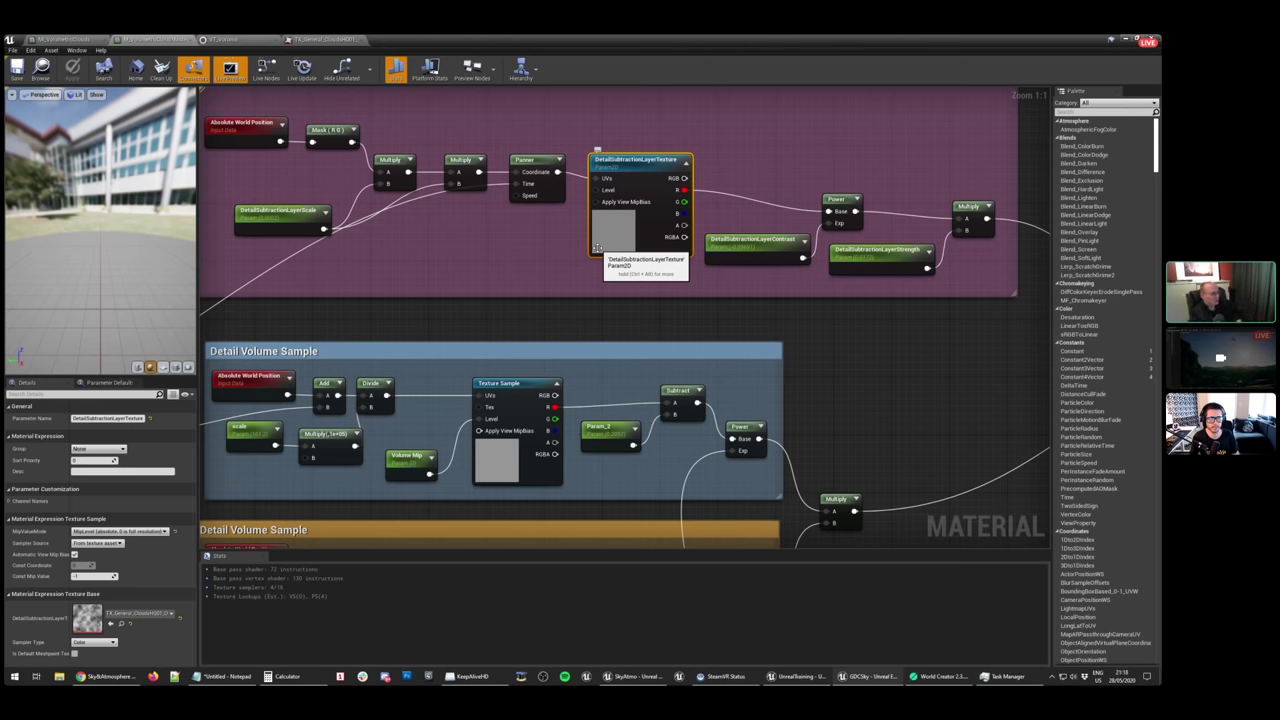
pyautogui.click(508, 452)
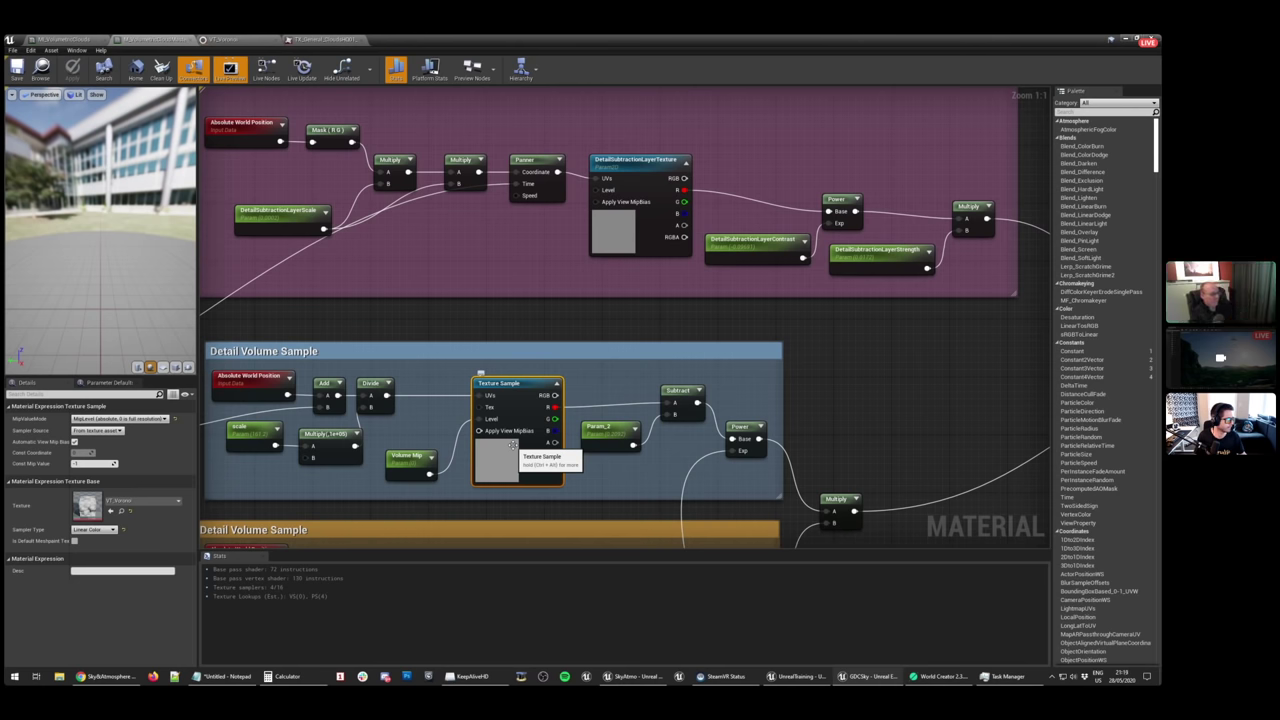
pyautogui.moveTo(512, 444); pyautogui.dragTo(674, 292, button='right')
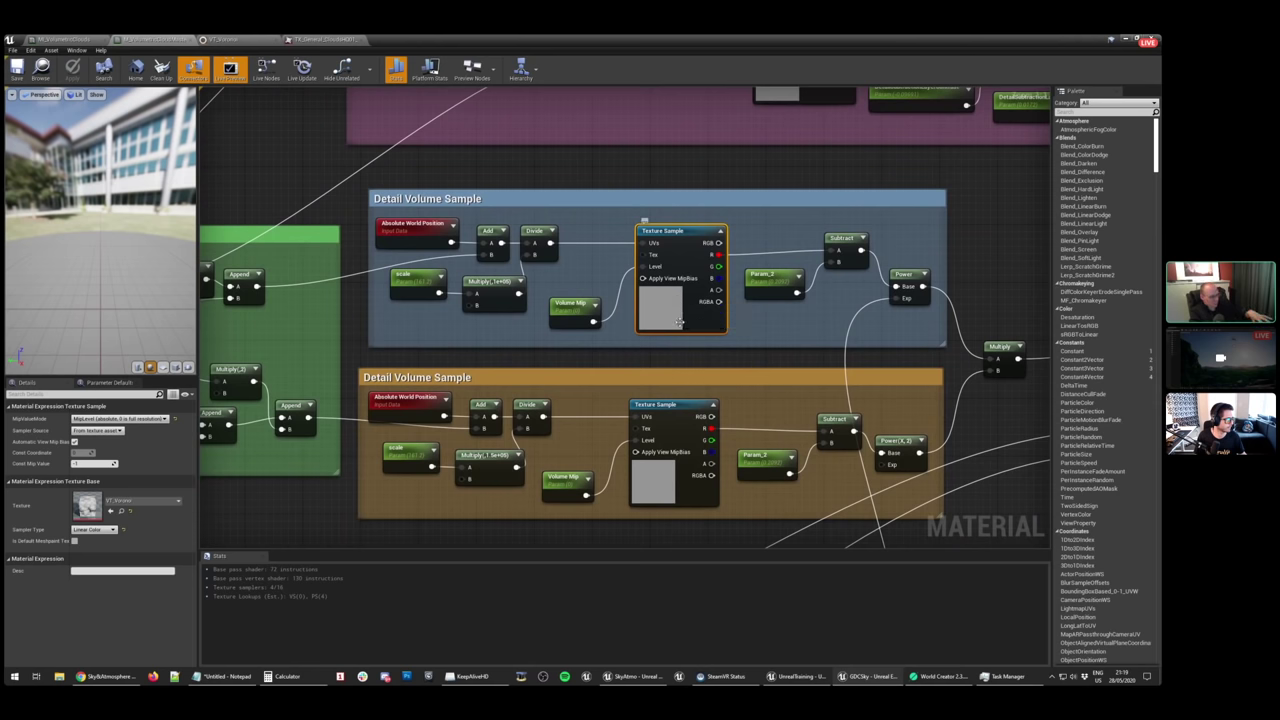
pyautogui.moveTo(711, 242); pyautogui.dragTo(659, 373, button='right')
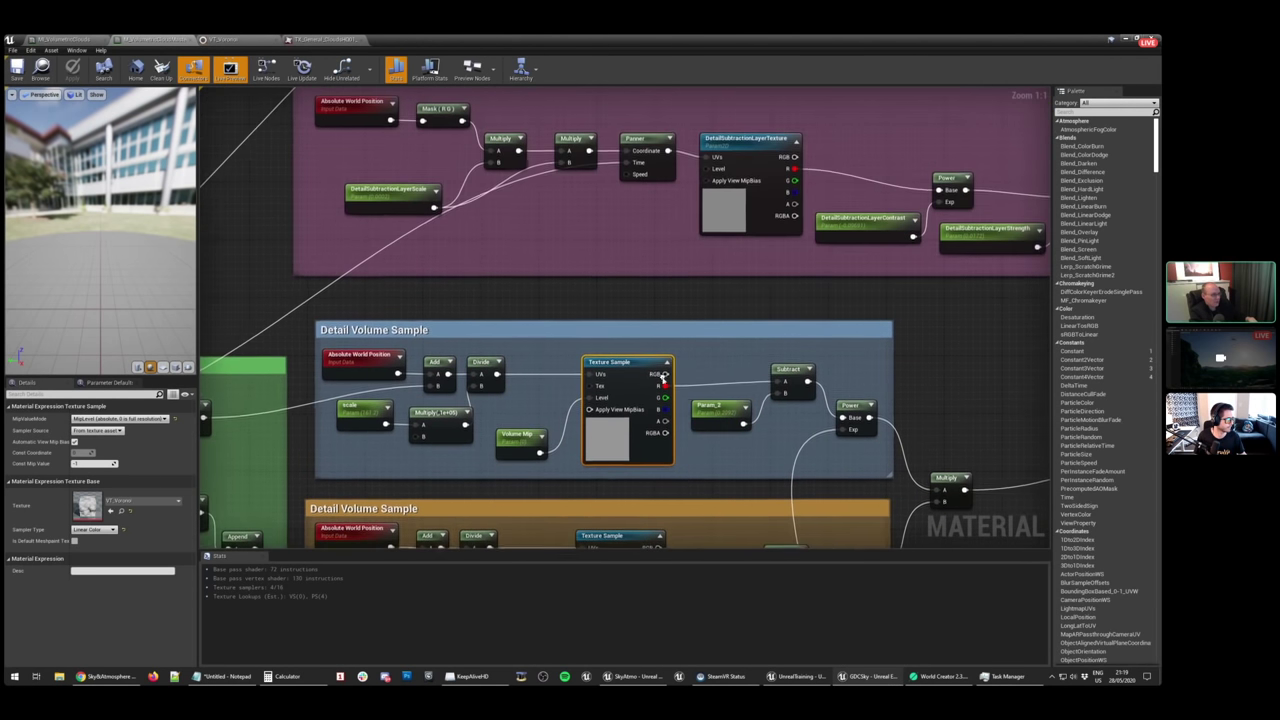
pyautogui.click(720, 196)
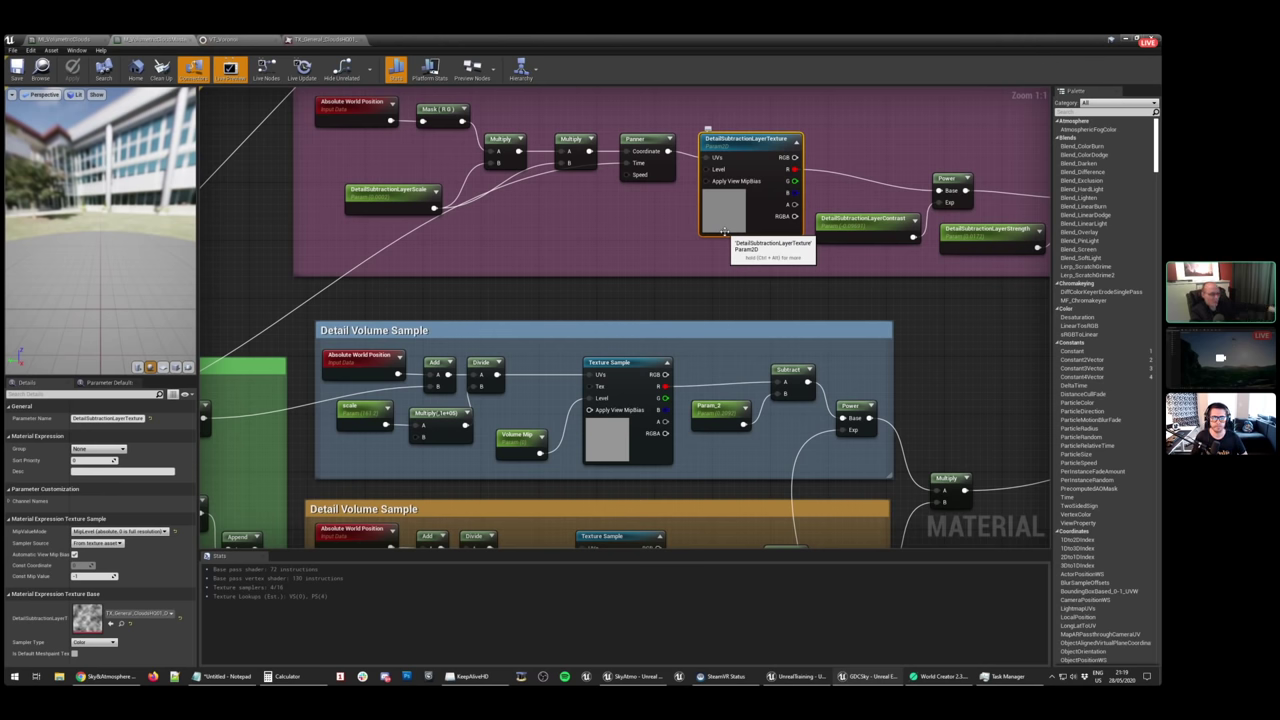
# Examine the Panning of clouds group's CloudSpeed parameter and the SkyAtmosphereLightDirection chain that feeds it
pyautogui.scroll(-8, 643, 277)
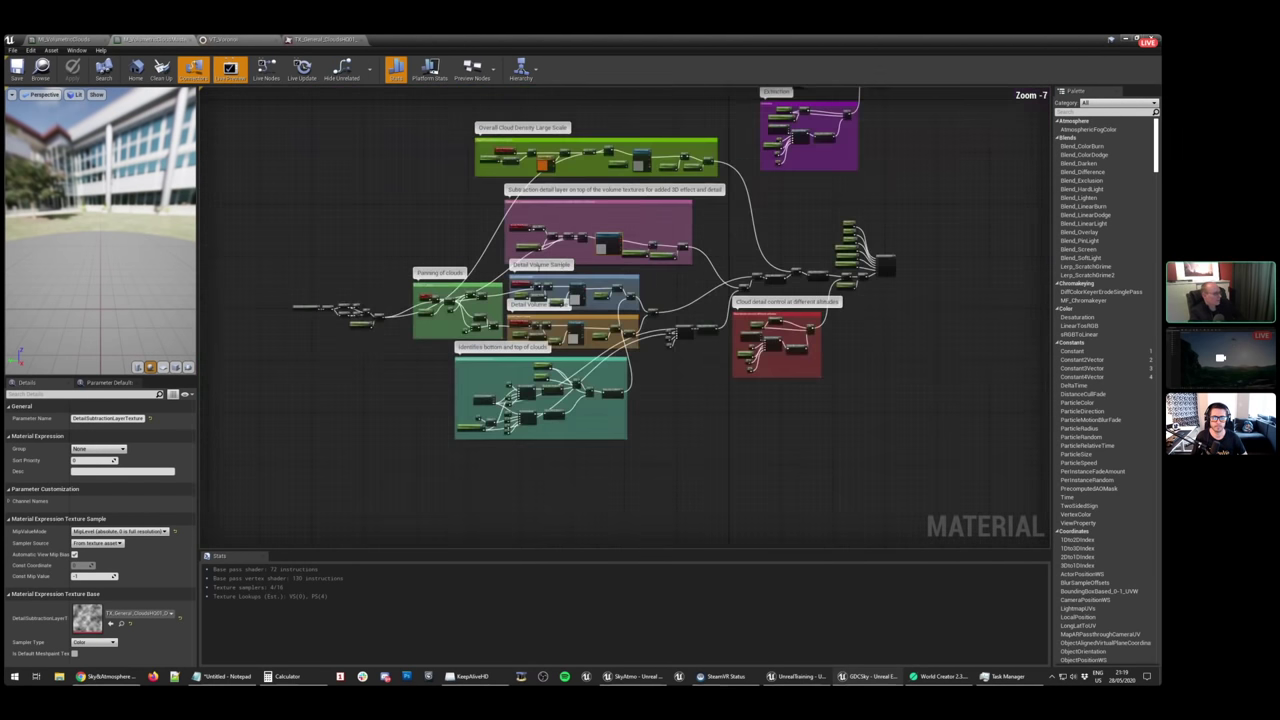
pyautogui.moveTo(460, 235); pyautogui.dragTo(491, 204, button='right')
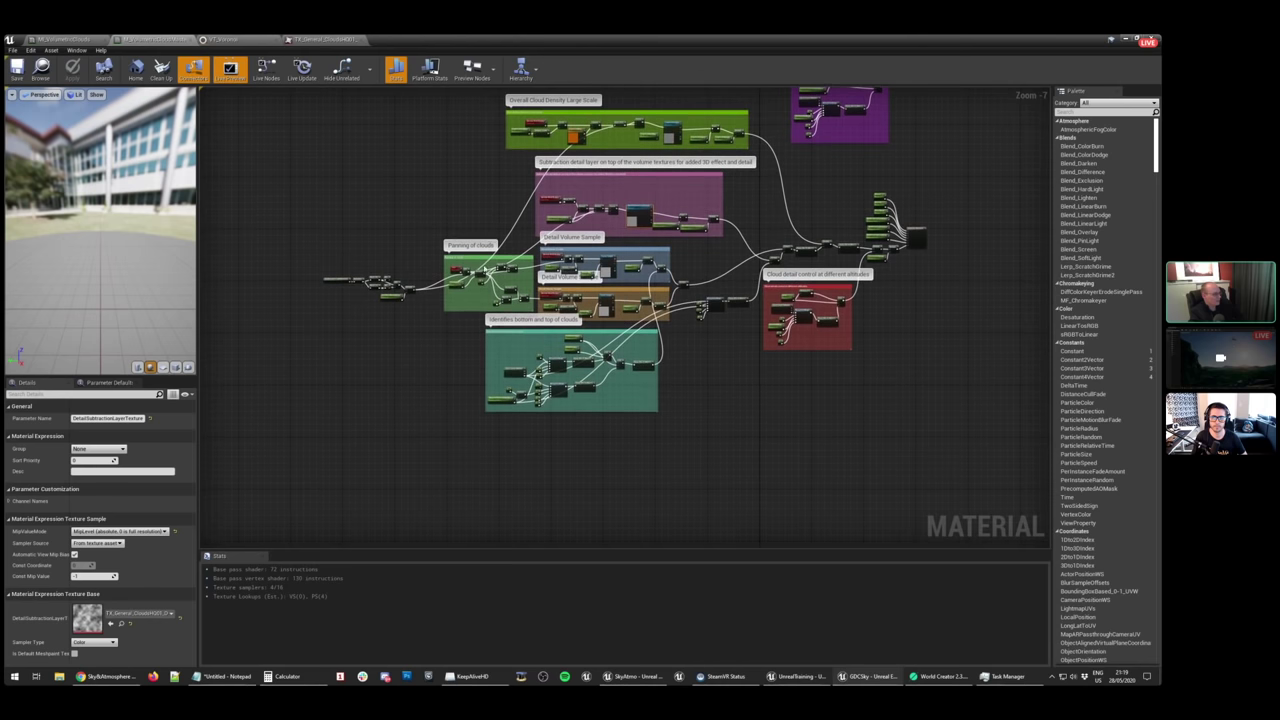
pyautogui.scroll(4, 465, 279)
pyautogui.scroll(3, 467, 284)
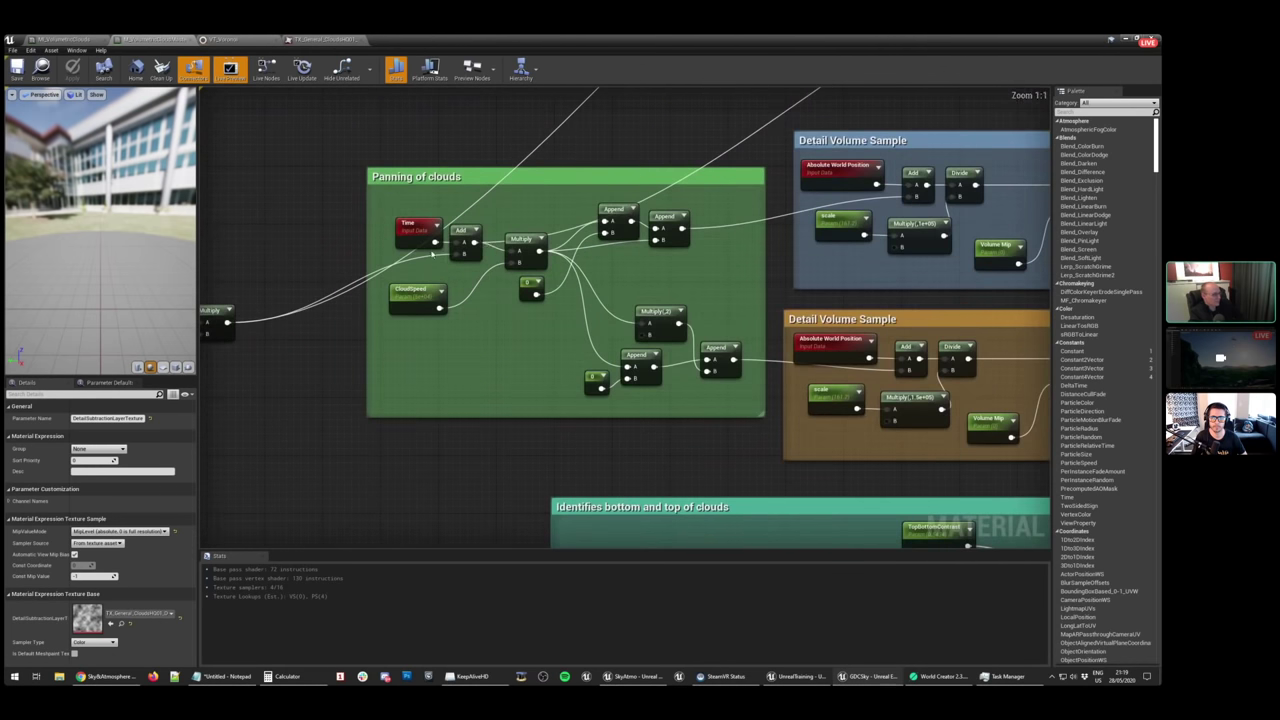
pyautogui.click(416, 290)
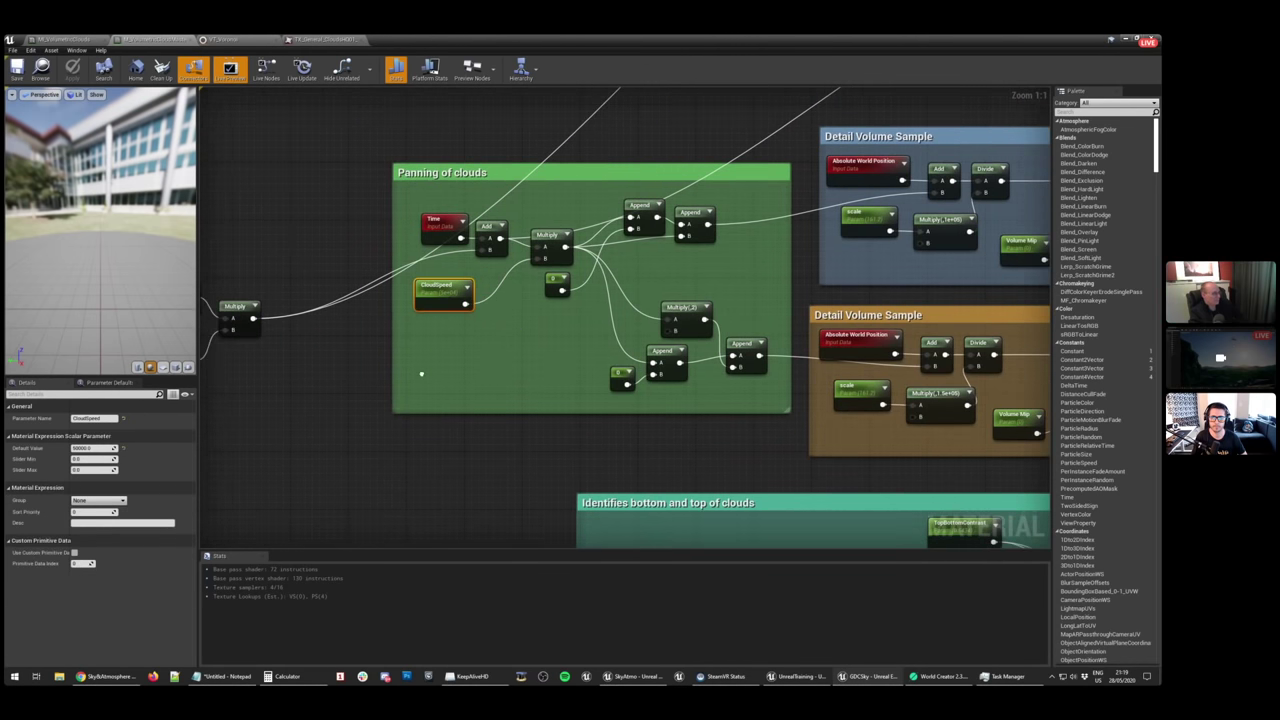
pyautogui.moveTo(420, 371); pyautogui.dragTo(829, 346, button='right')
pyautogui.click(417, 272)
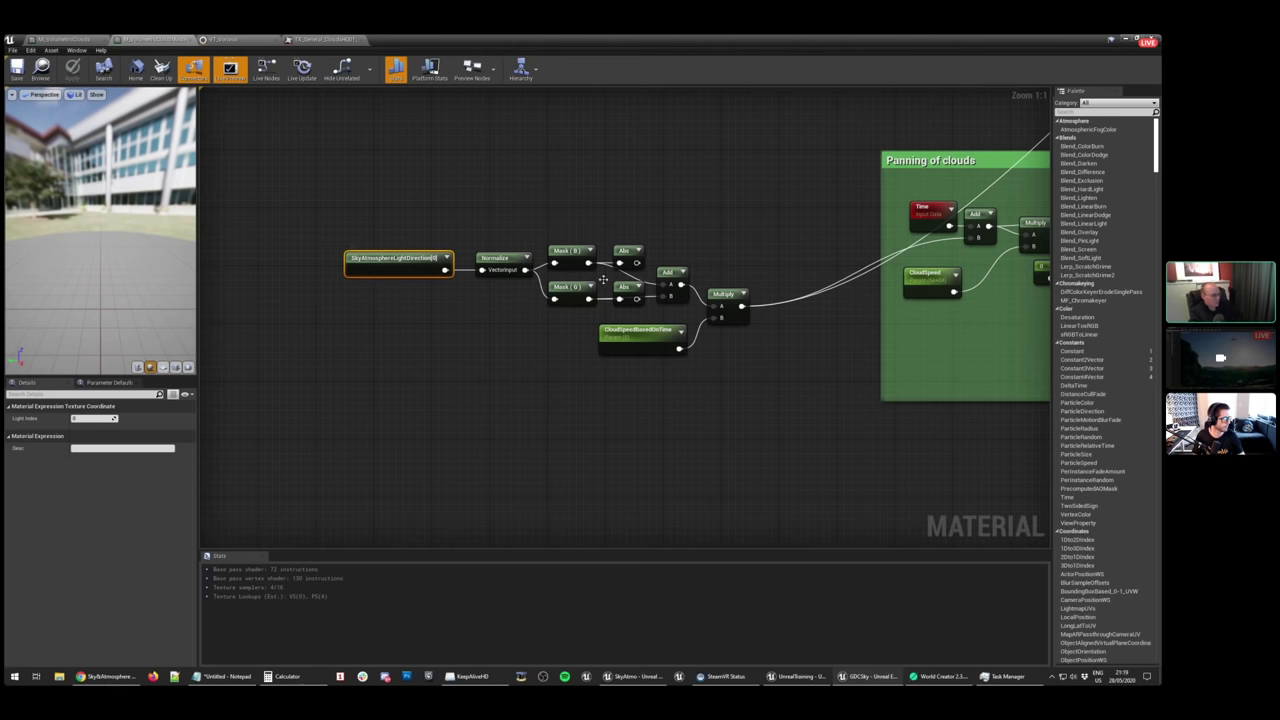
pyautogui.moveTo(796, 312); pyautogui.dragTo(467, 341, button='right')
# Examine the "Identifies bottom and top of clouds" group, checking TopBottomContrast and selecting the group's nodes
pyautogui.moveTo(913, 465); pyautogui.dragTo(554, 260, button='right')
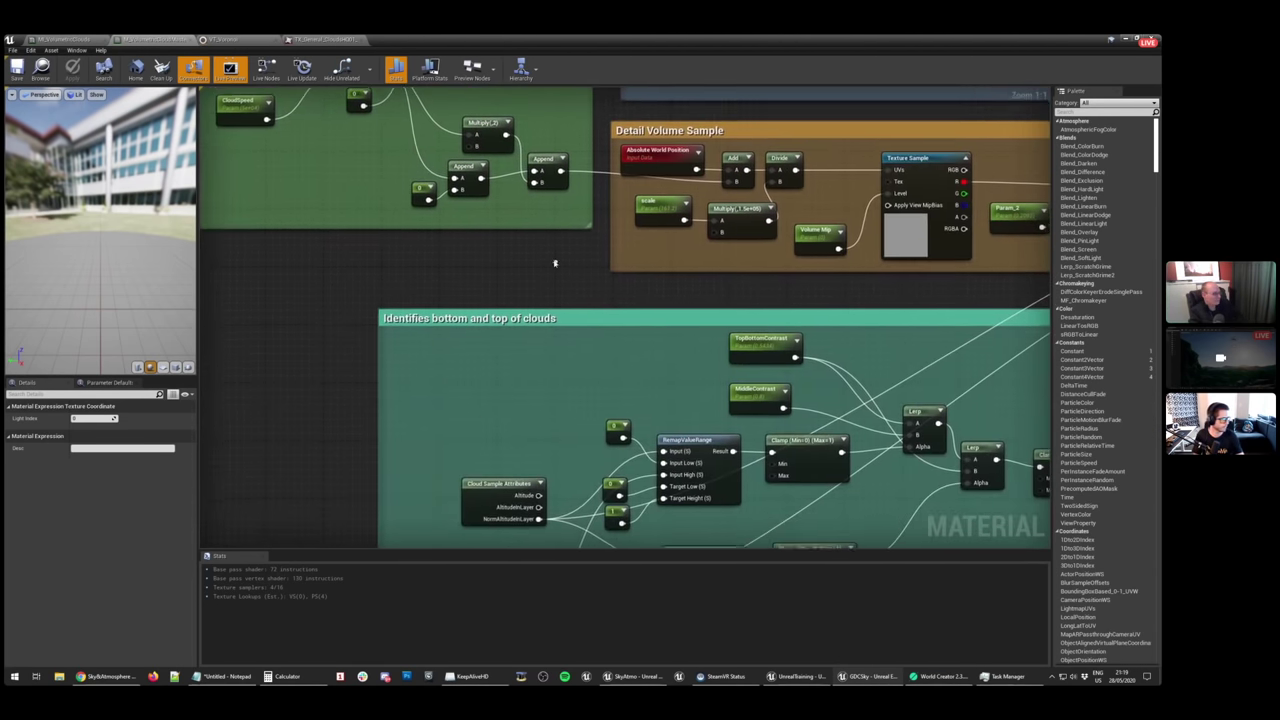
pyautogui.moveTo(631, 397); pyautogui.dragTo(512, 265, button='right')
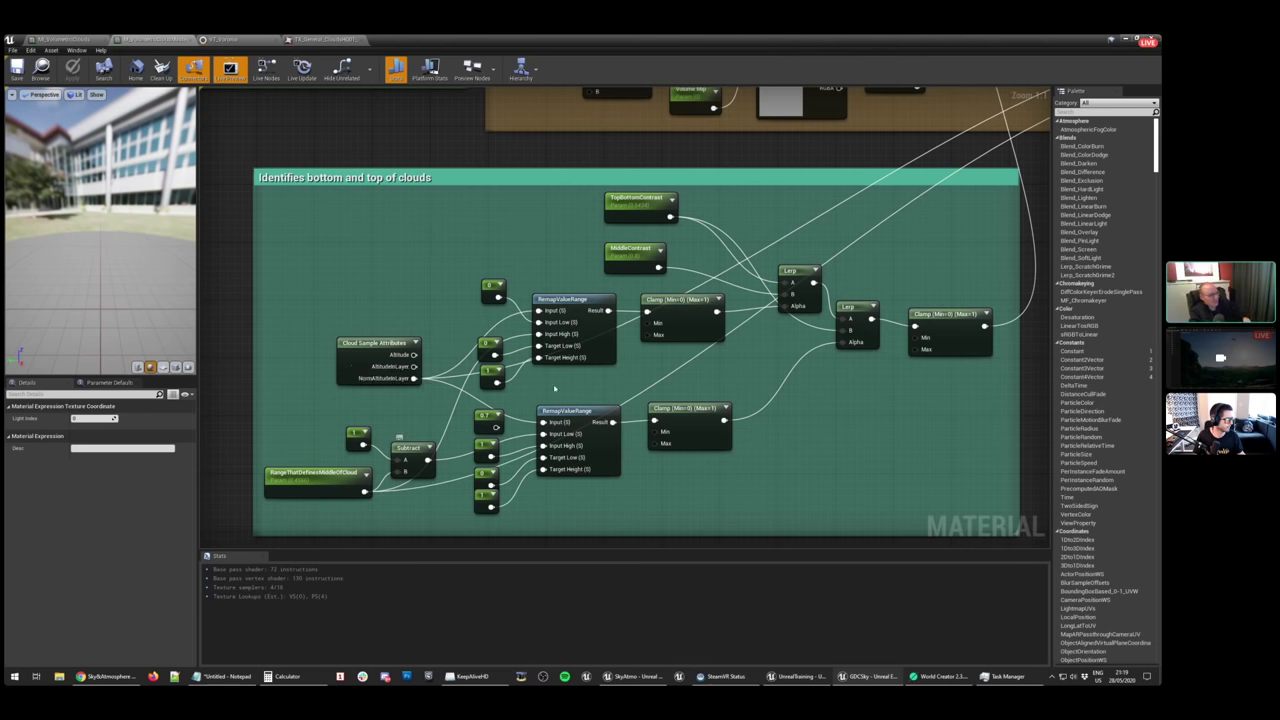
pyautogui.click(637, 217)
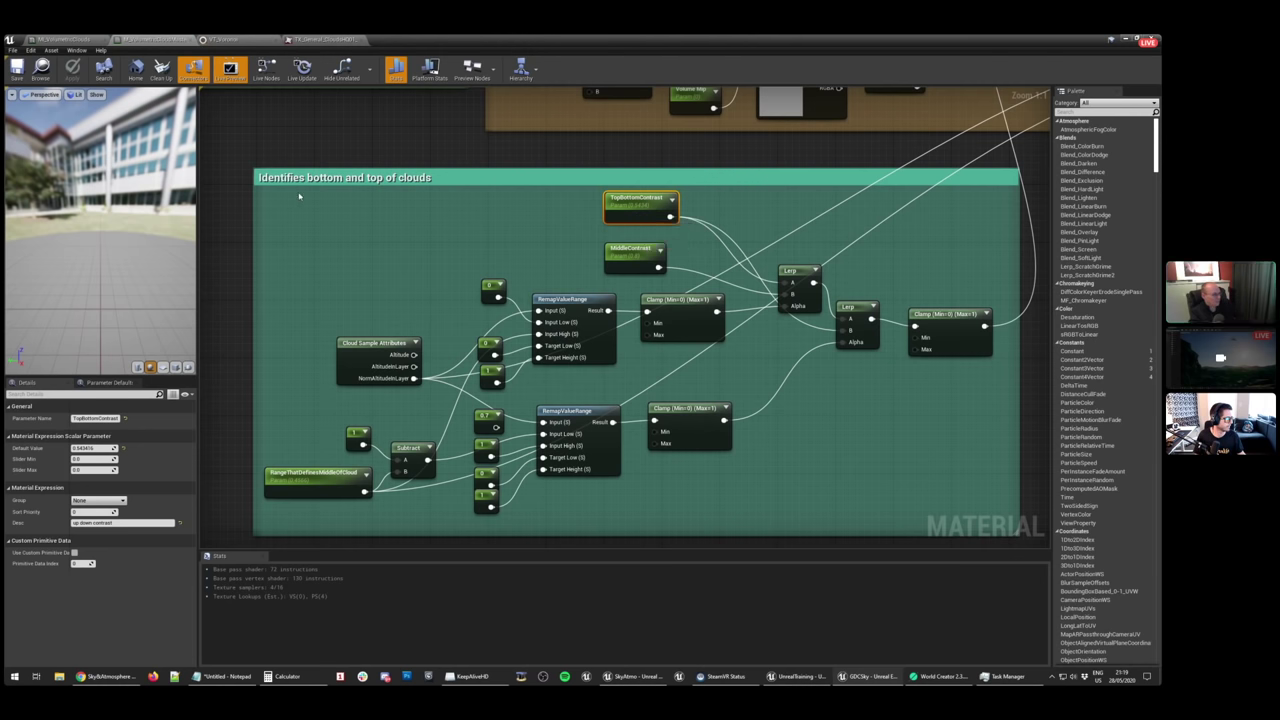
pyautogui.moveTo(300, 195); pyautogui.dragTo(869, 494)
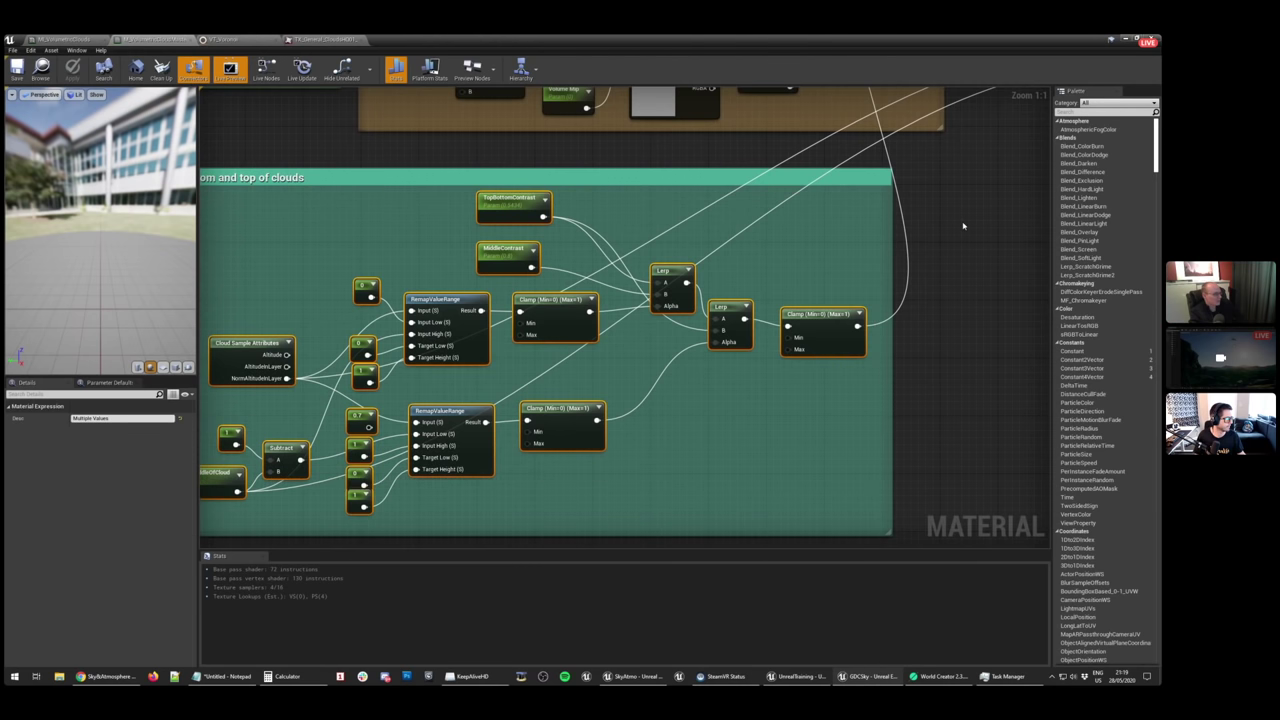
pyautogui.click(968, 172)
# Examine the "Cloud detail control at different altitudes" group by selecting all of its nodes, and clear the selection
pyautogui.moveTo(970, 165); pyautogui.dragTo(726, 470, button='right')
pyautogui.moveTo(875, 320); pyautogui.dragTo(610, 437, button='right')
pyautogui.moveTo(679, 416); pyautogui.dragTo(357, 177, button='right')
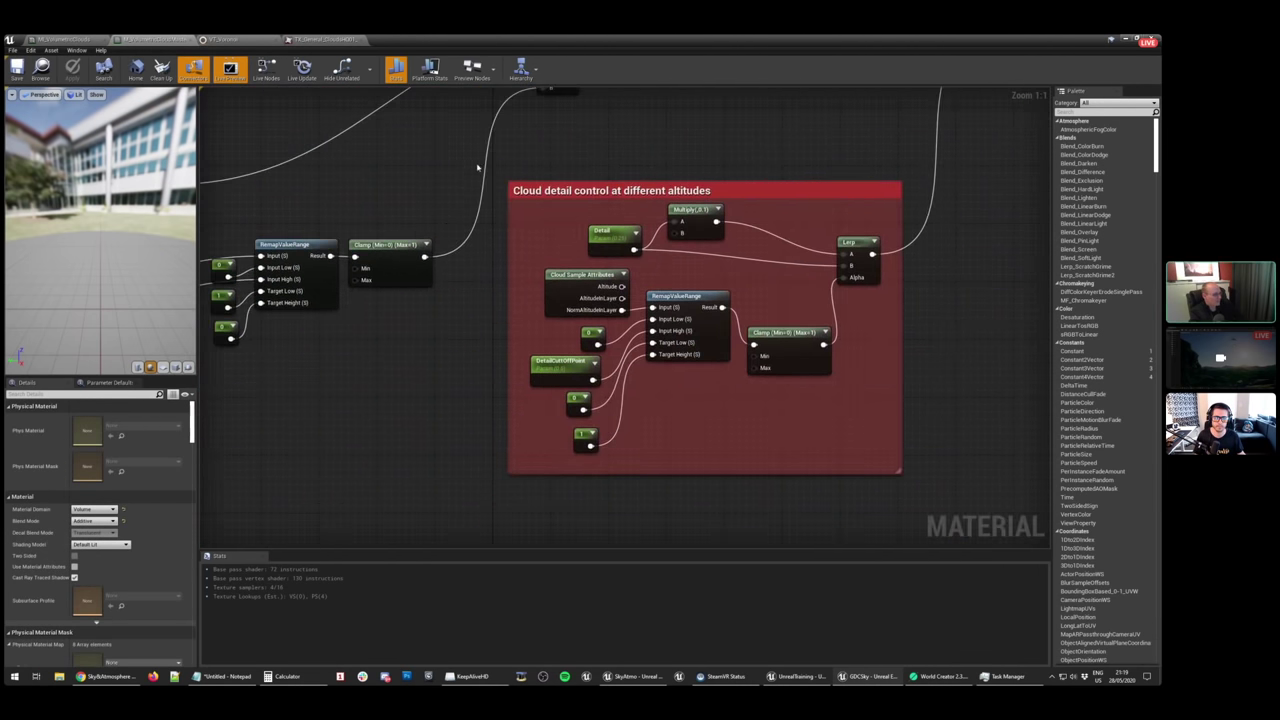
pyautogui.moveTo(484, 158); pyautogui.dragTo(912, 496)
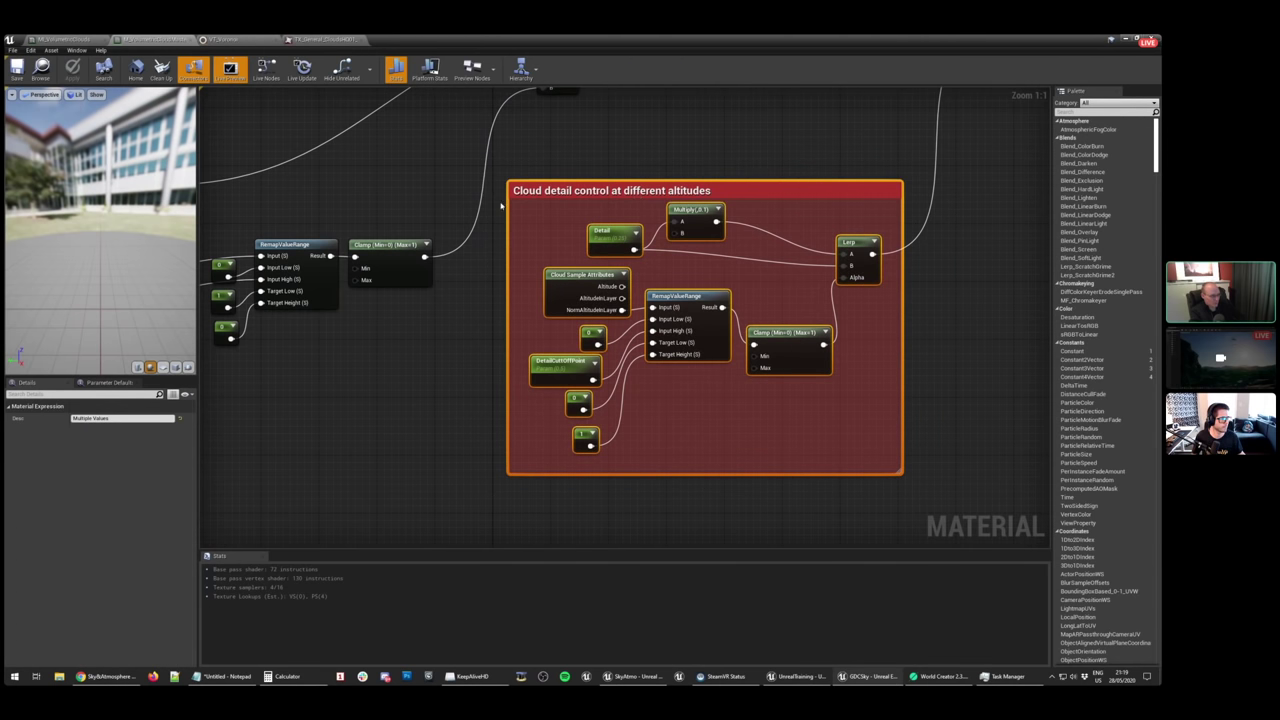
pyautogui.click(468, 183)
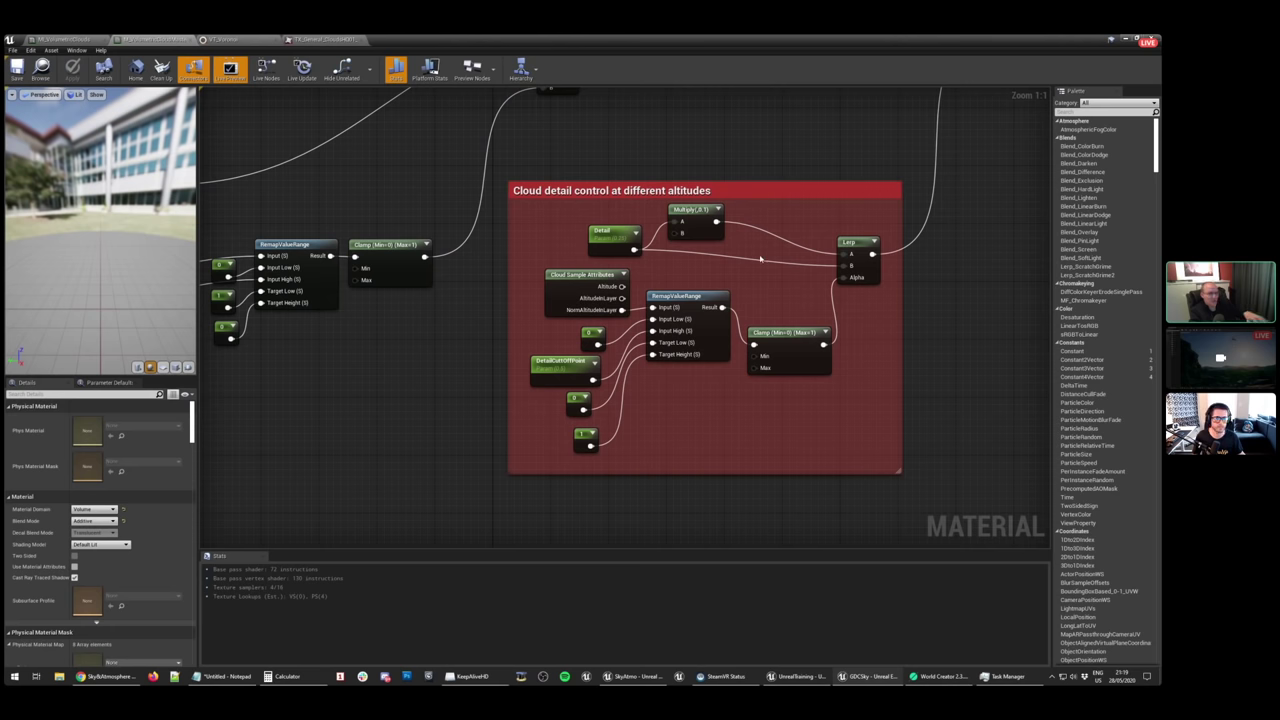
# Return to the detail layers and select DetailSubtractionLayerTexture, followed by the blue Detail Volume Sample group
pyautogui.moveTo(760, 245); pyautogui.dragTo(813, 482, button='right')
pyautogui.moveTo(548, 388); pyautogui.dragTo(926, 483, button='right')
pyautogui.click(611, 346)
pyautogui.moveTo(471, 394); pyautogui.dragTo(348, 307, button='right')
pyautogui.click(350, 319)
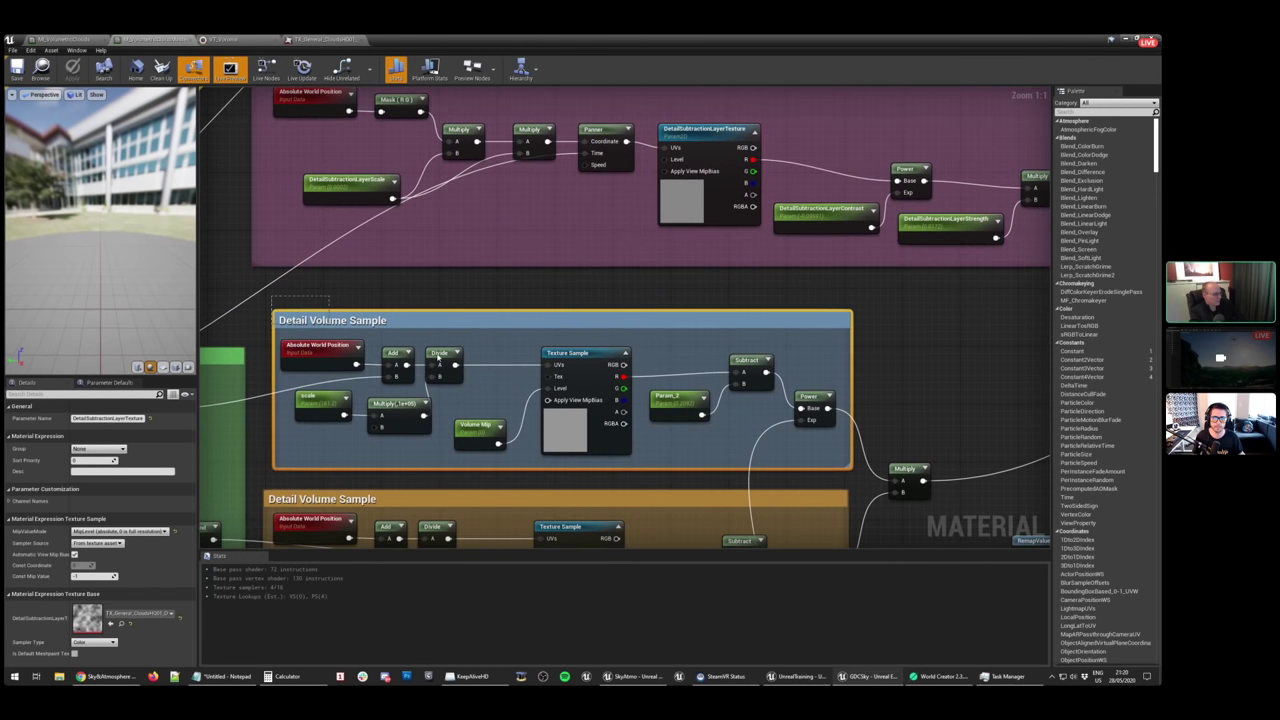
# Review DetailSubtractionLayerTexture's cloud texture again, and check the subtraction layer's Absolute World Position, contrast and strength nodes
pyautogui.moveTo(726, 292); pyautogui.dragTo(714, 427, button='right')
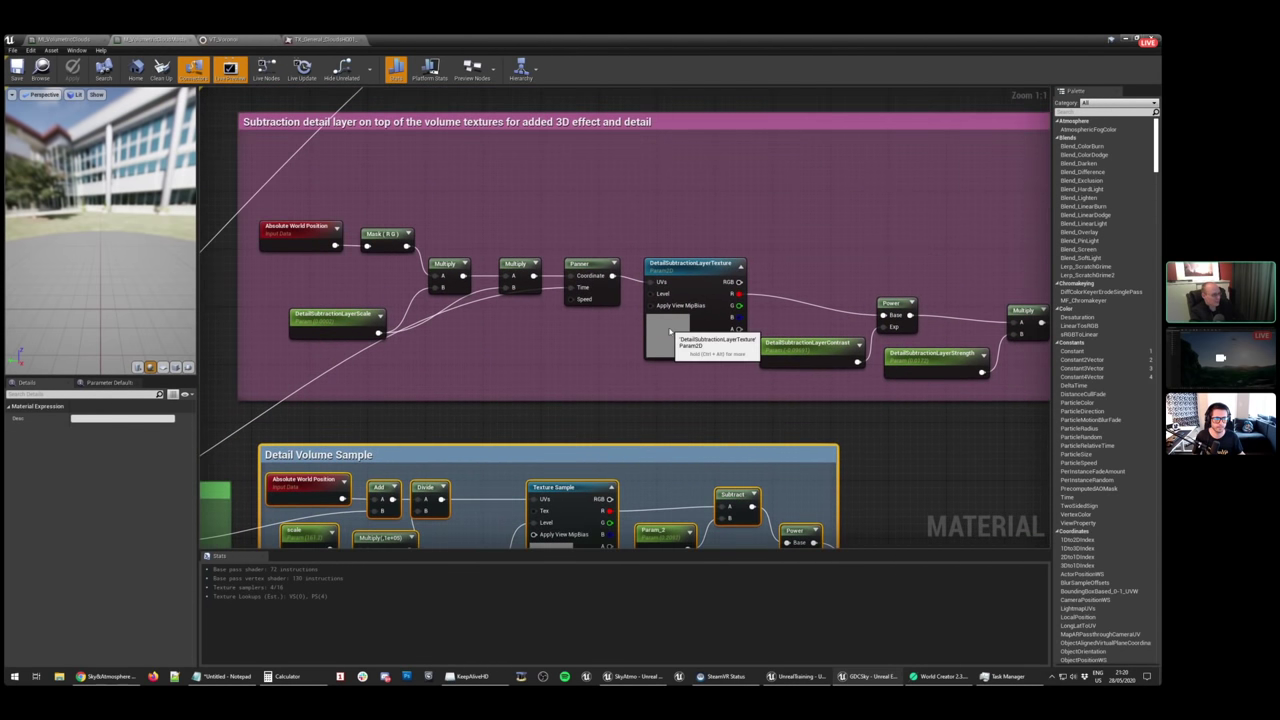
pyautogui.click(683, 325)
pyautogui.doubleClick(88, 621)
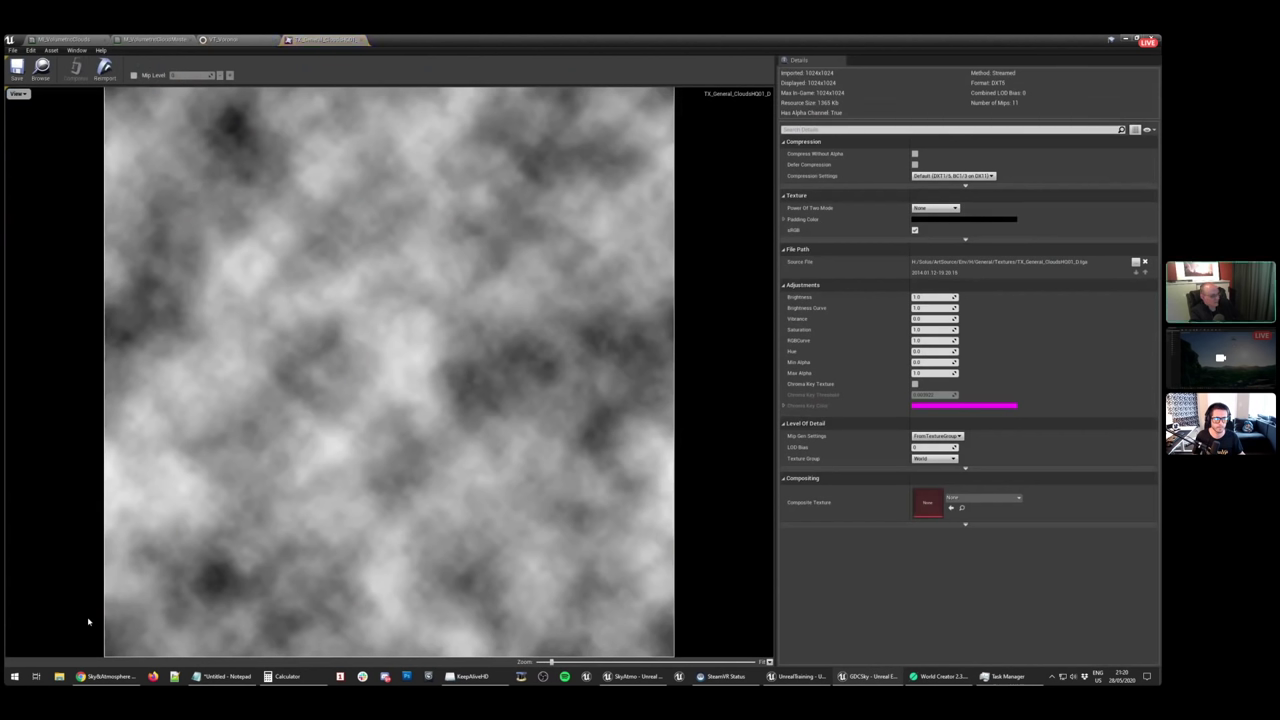
pyautogui.click(150, 40)
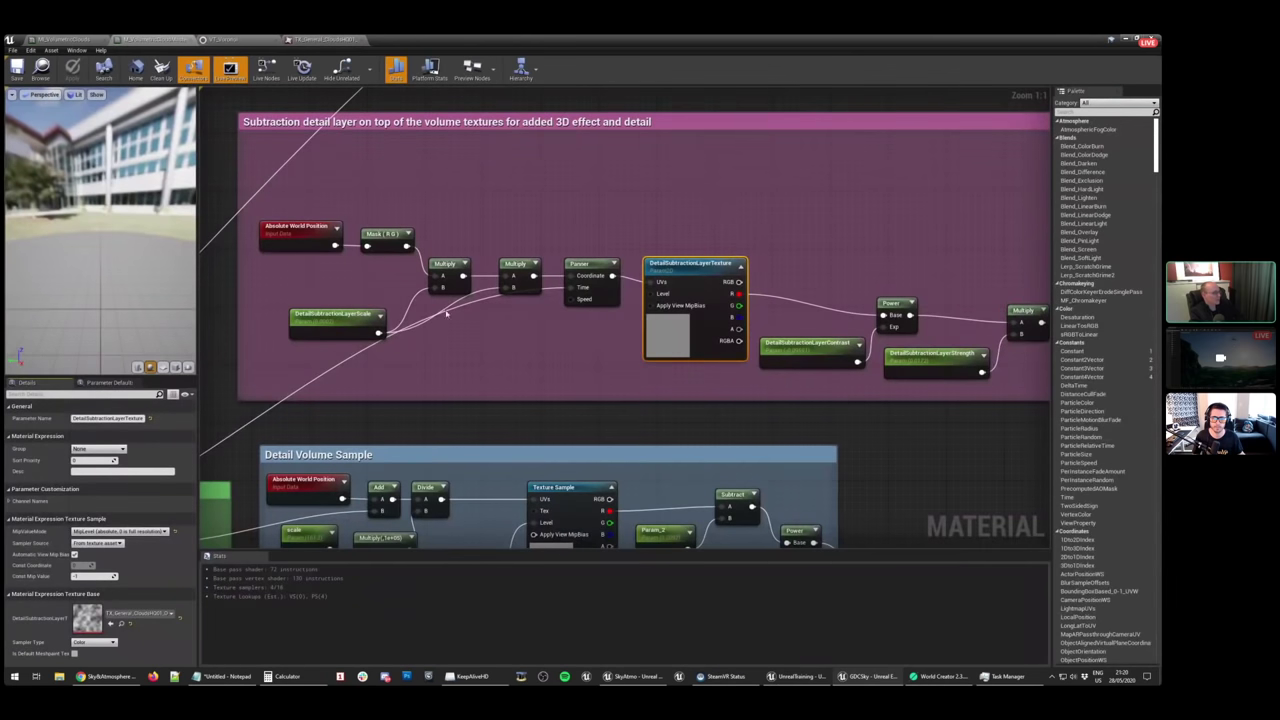
pyautogui.click(319, 236)
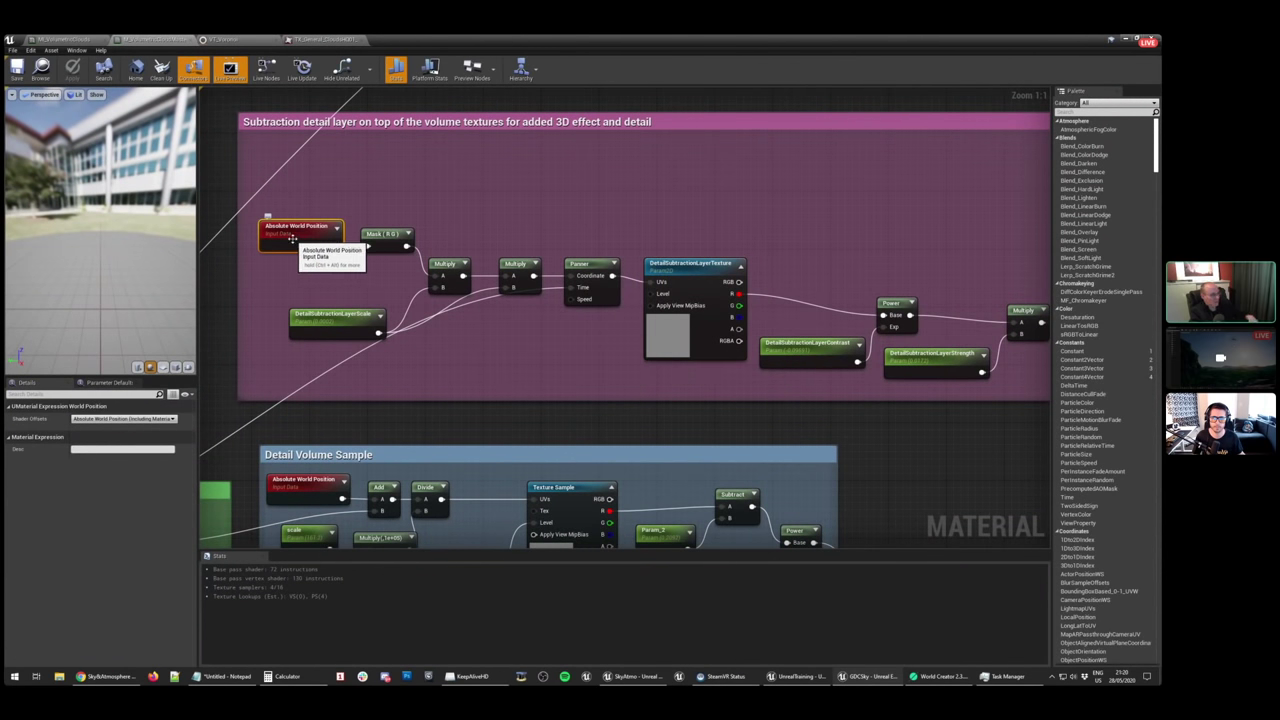
pyautogui.moveTo(848, 277); pyautogui.dragTo(678, 350, button='right')
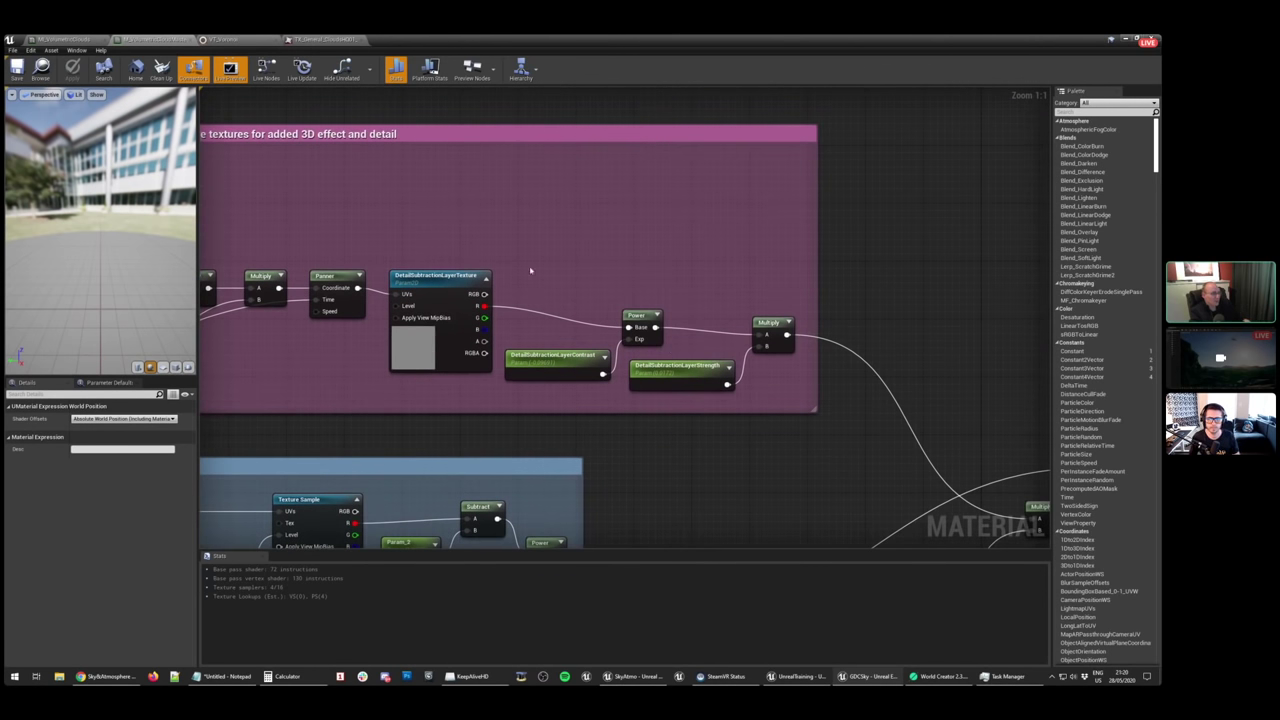
# Trace the detail layers from DetailSubtractionLayerTexture through the combining Multiply, Subtract and Clamp nodes to the Volumetric Advanced node, selecting each part
pyautogui.moveTo(641, 424); pyautogui.dragTo(795, 283, button='right')
pyautogui.click(457, 420)
pyautogui.click(603, 202)
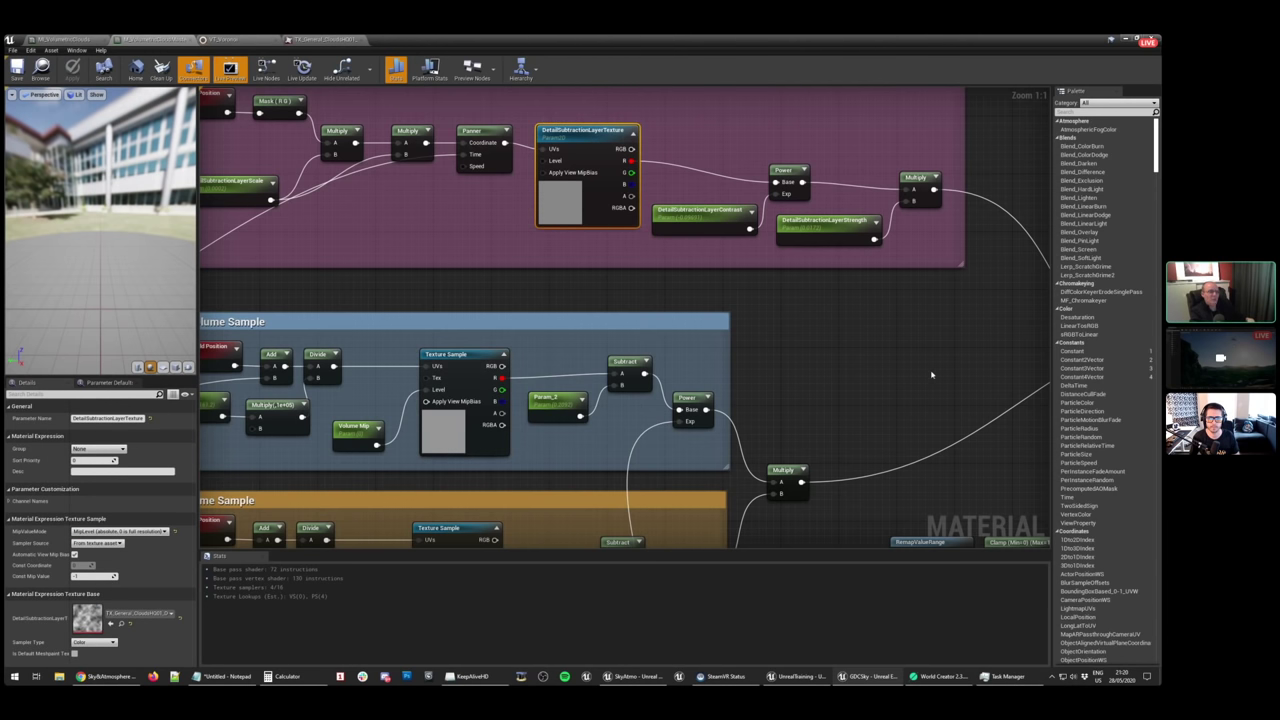
pyautogui.moveTo(935, 365); pyautogui.dragTo(360, 373, button='right')
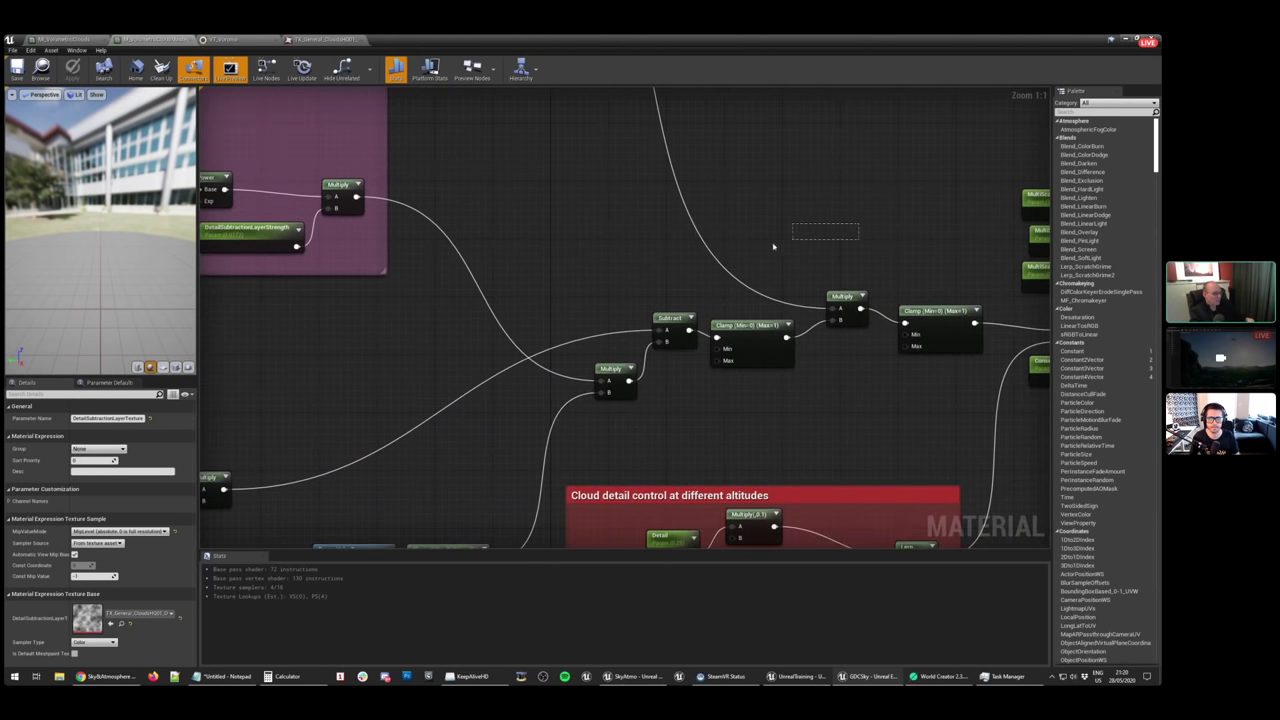
pyautogui.moveTo(773, 247); pyautogui.dragTo(766, 249)
pyautogui.moveTo(766, 249); pyautogui.dragTo(522, 274, button='right')
pyautogui.moveTo(210, 254); pyautogui.dragTo(737, 412)
pyautogui.moveTo(737, 412); pyautogui.dragTo(691, 473, button='right')
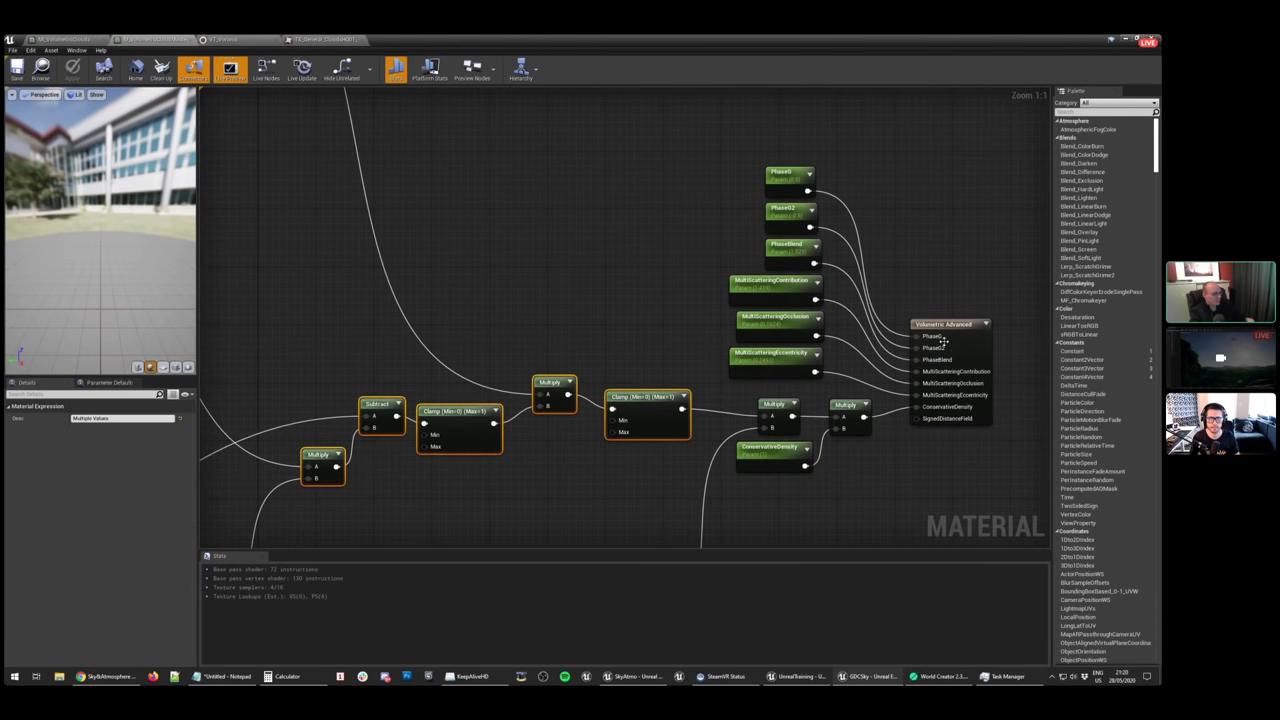
pyautogui.click(942, 343)
# Inspect LargeScaleTexture in the "Overall Cloud Density Large Scale" group, view its cloud texture asset, and return to the master material
pyautogui.moveTo(506, 260); pyautogui.dragTo(987, 487, button='right')
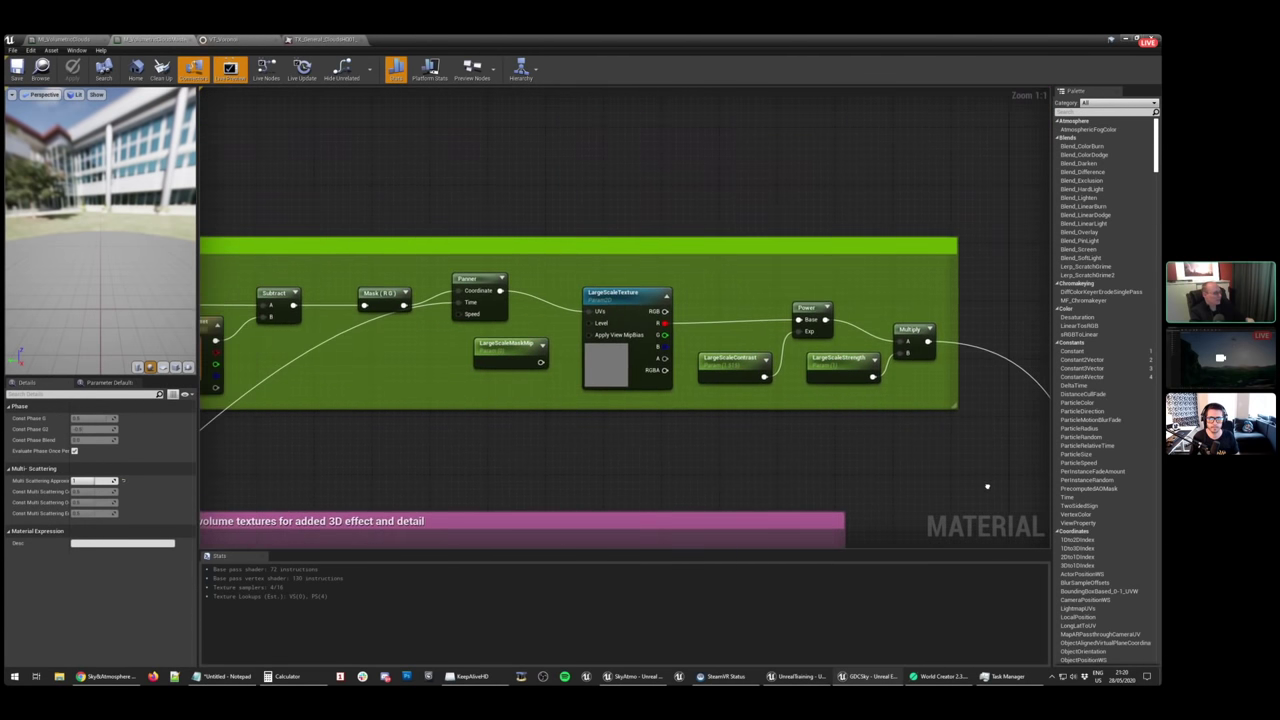
pyautogui.moveTo(673, 460); pyautogui.dragTo(1002, 474, button='right')
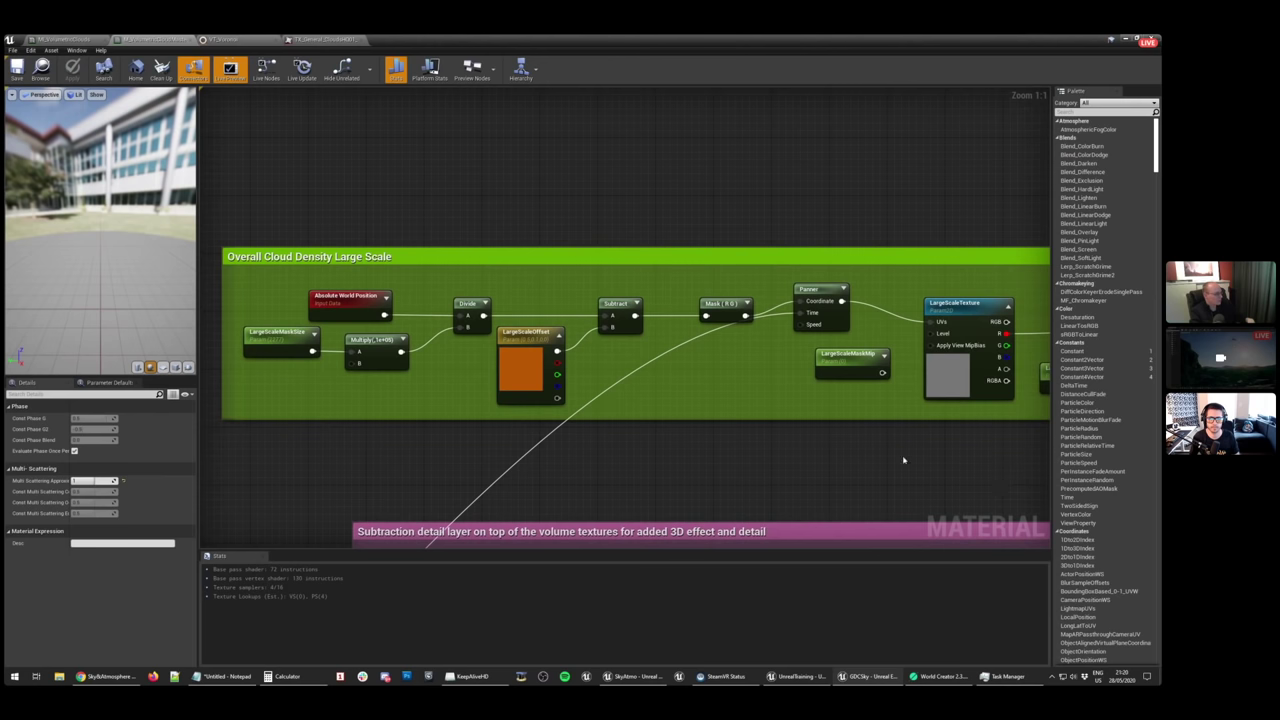
pyautogui.click(950, 365)
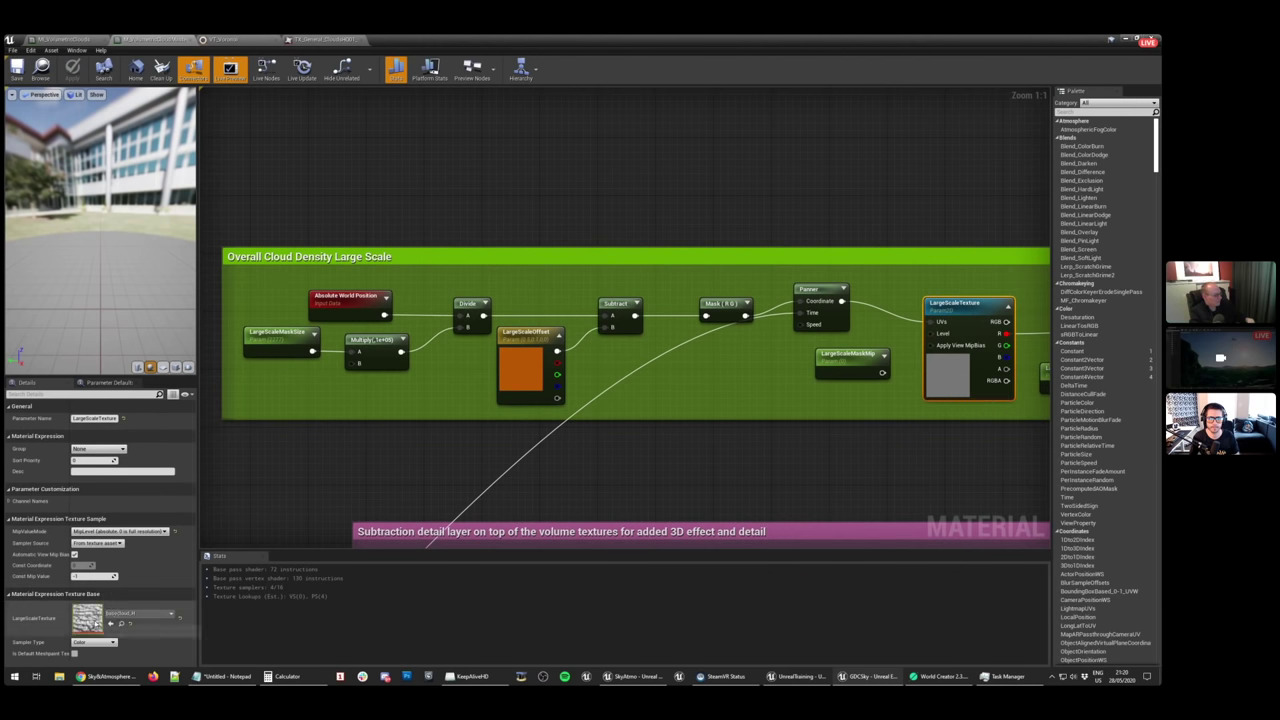
pyautogui.doubleClick(89, 619)
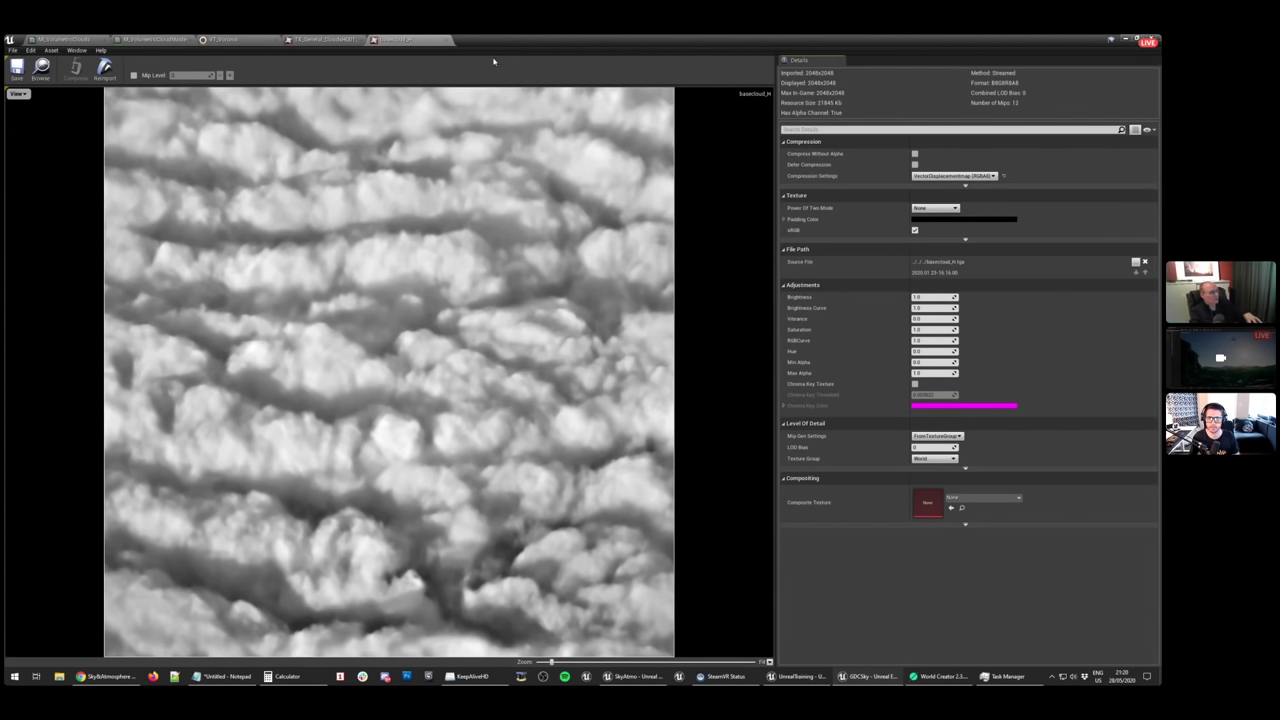
pyautogui.click(190, 38)
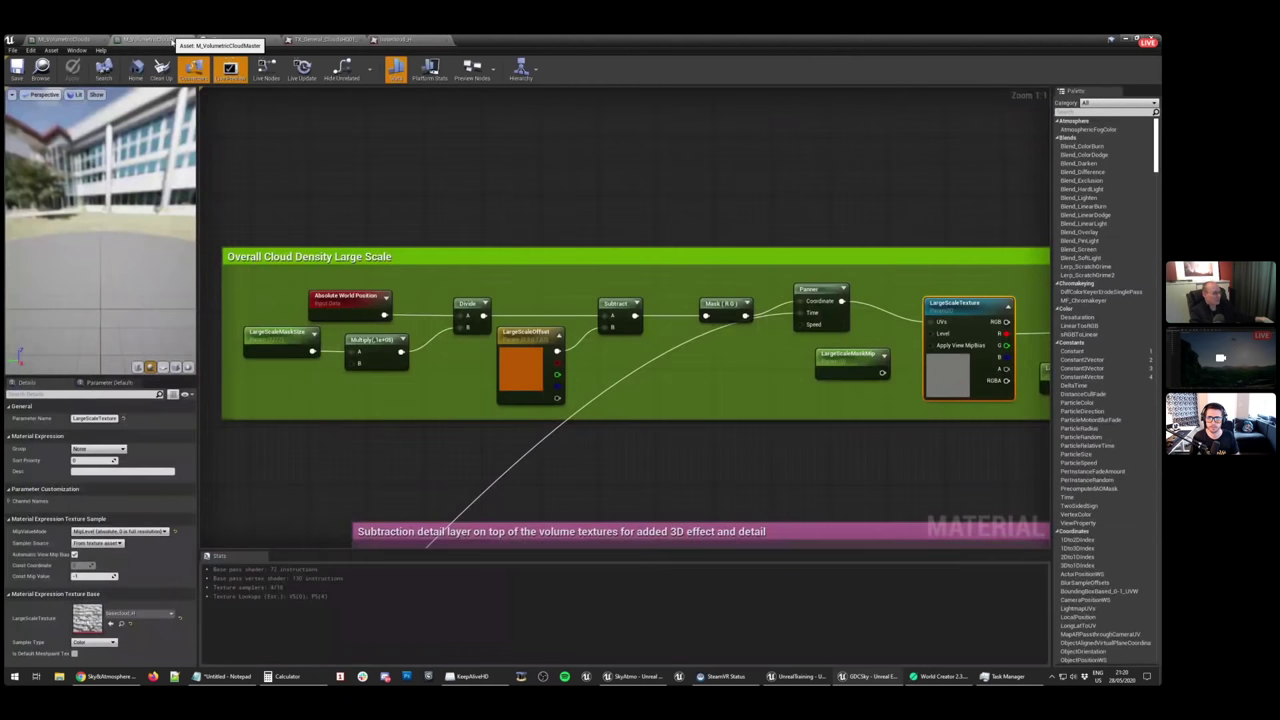
# Check the large-scale group's Absolute World Position, LargeScaleContrast, Power and LargeScaleStrength nodes
pyautogui.click(345, 310)
pyautogui.moveTo(737, 354); pyautogui.dragTo(308, 330, button='right')
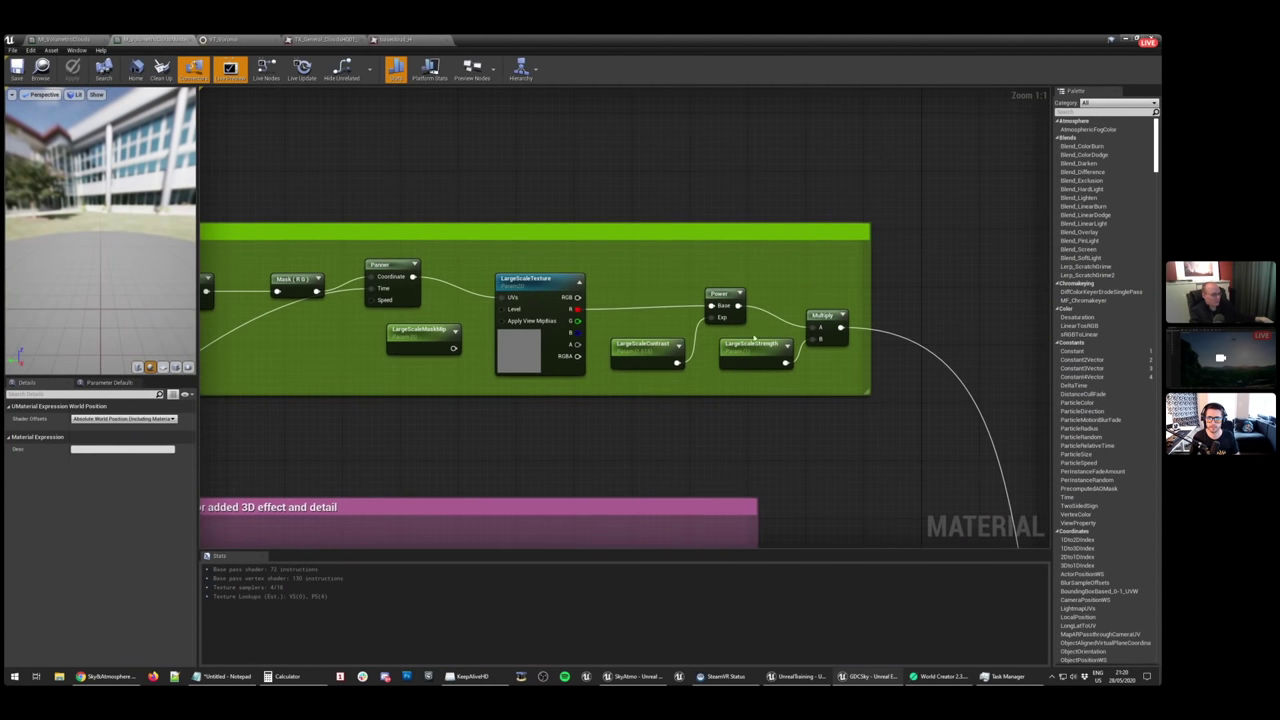
pyautogui.click(645, 346)
pyautogui.click(718, 292)
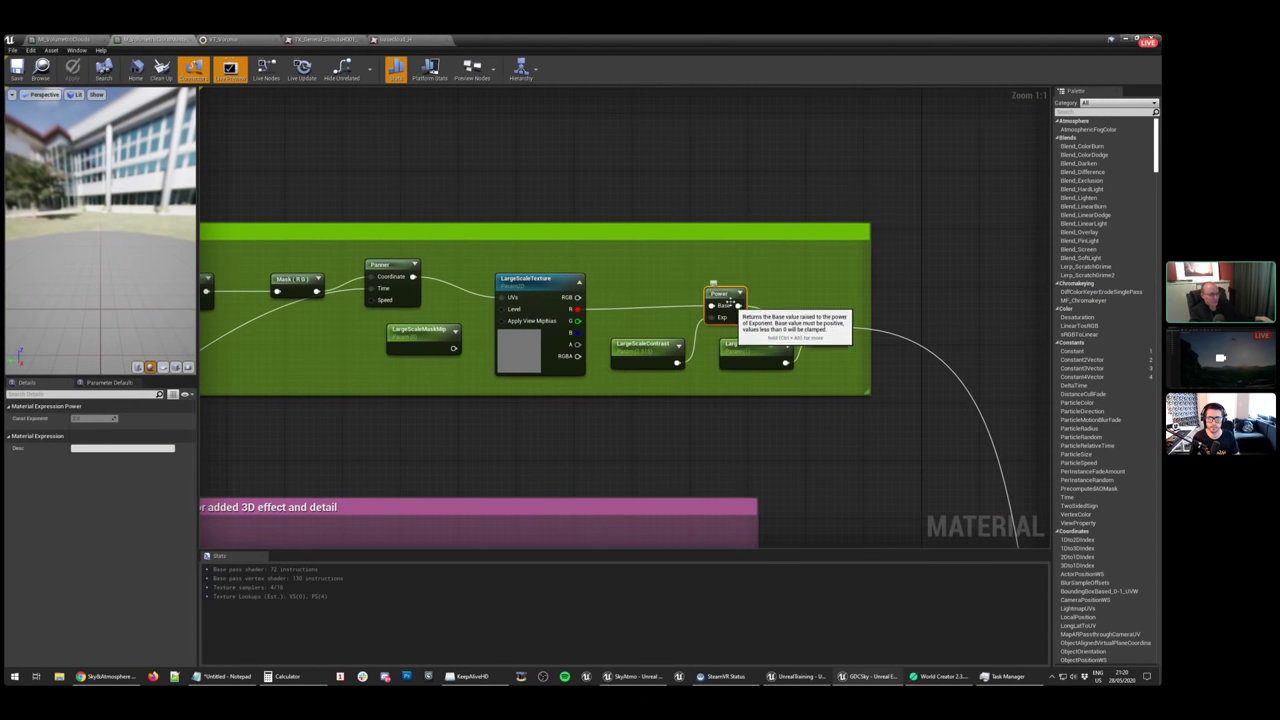
pyautogui.click(755, 366)
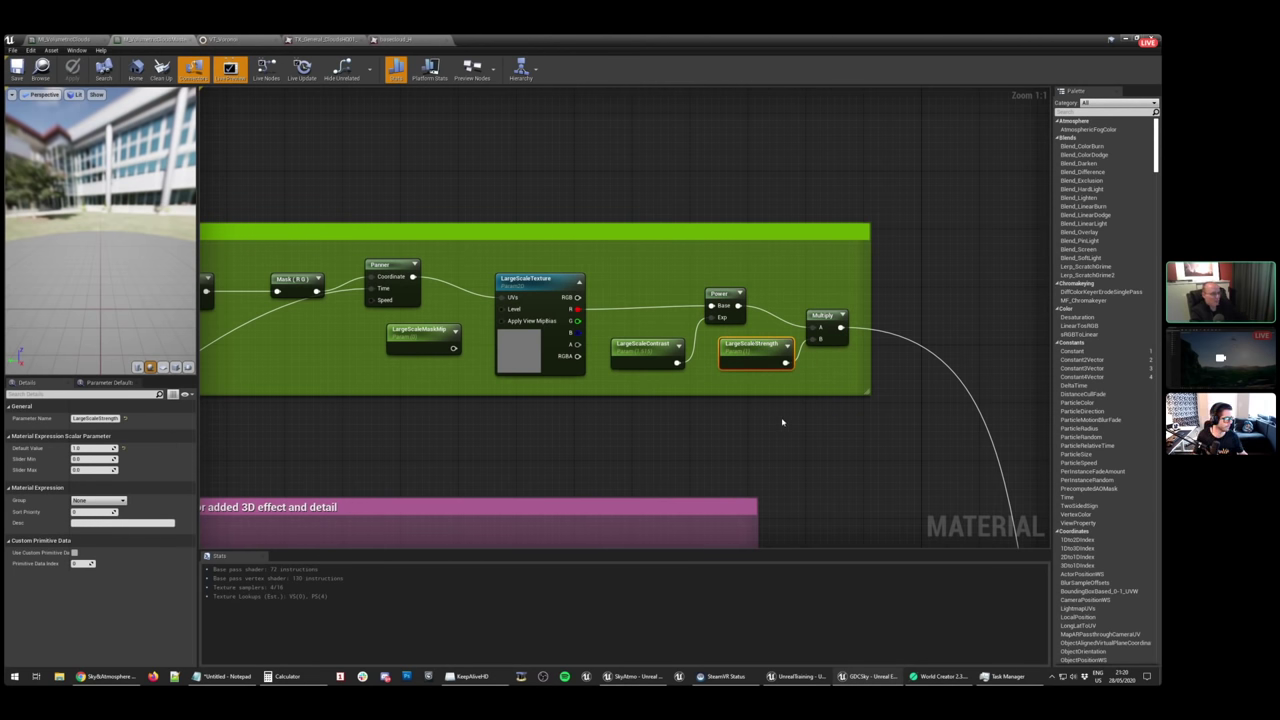
# Review the overall layout of the cloud material's node groups, select the central detail groups together, and clear the selection
pyautogui.scroll(-7, 750, 430)
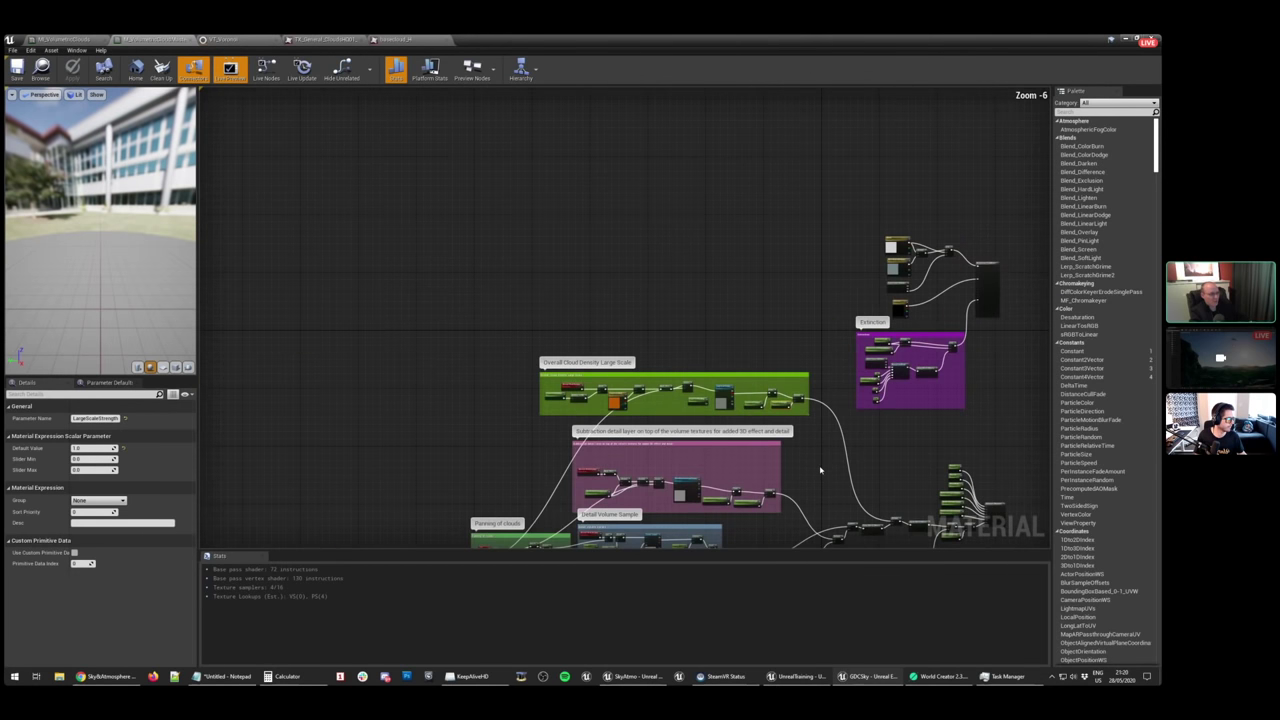
pyautogui.scroll(-1, 751, 320)
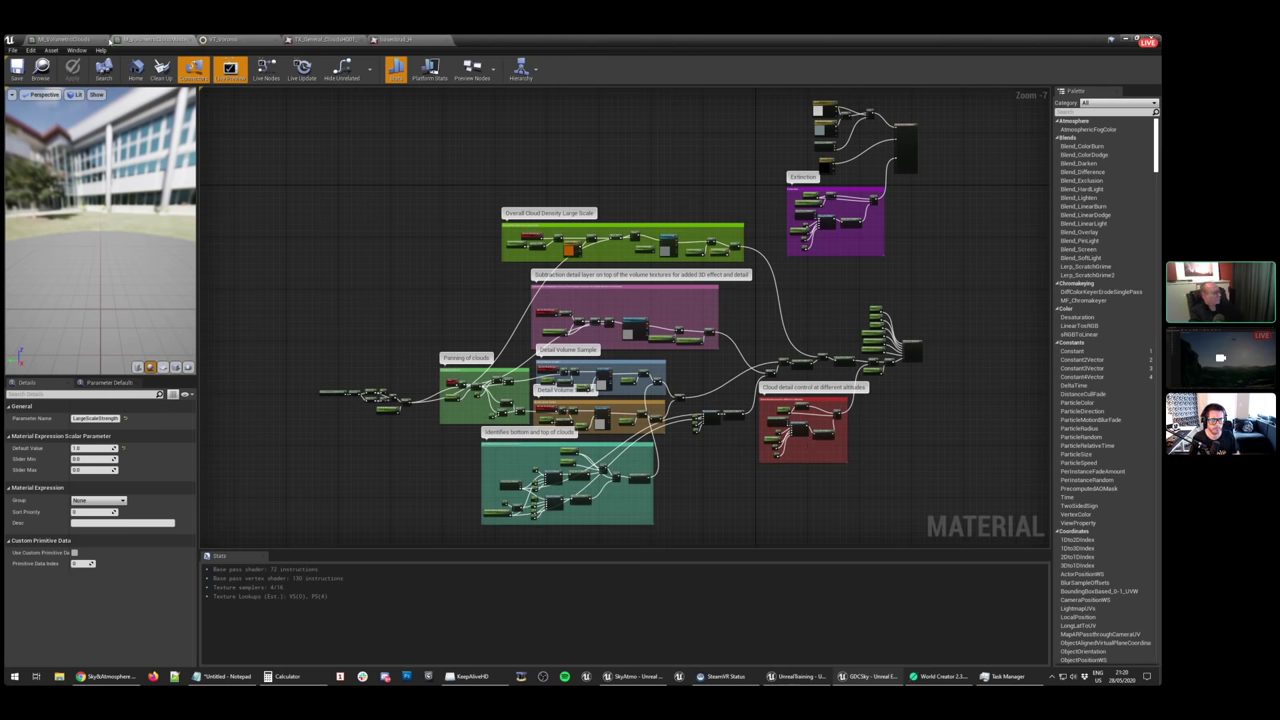
pyautogui.scroll(2, 546, 398)
pyautogui.moveTo(549, 396); pyautogui.dragTo(514, 326, button='right')
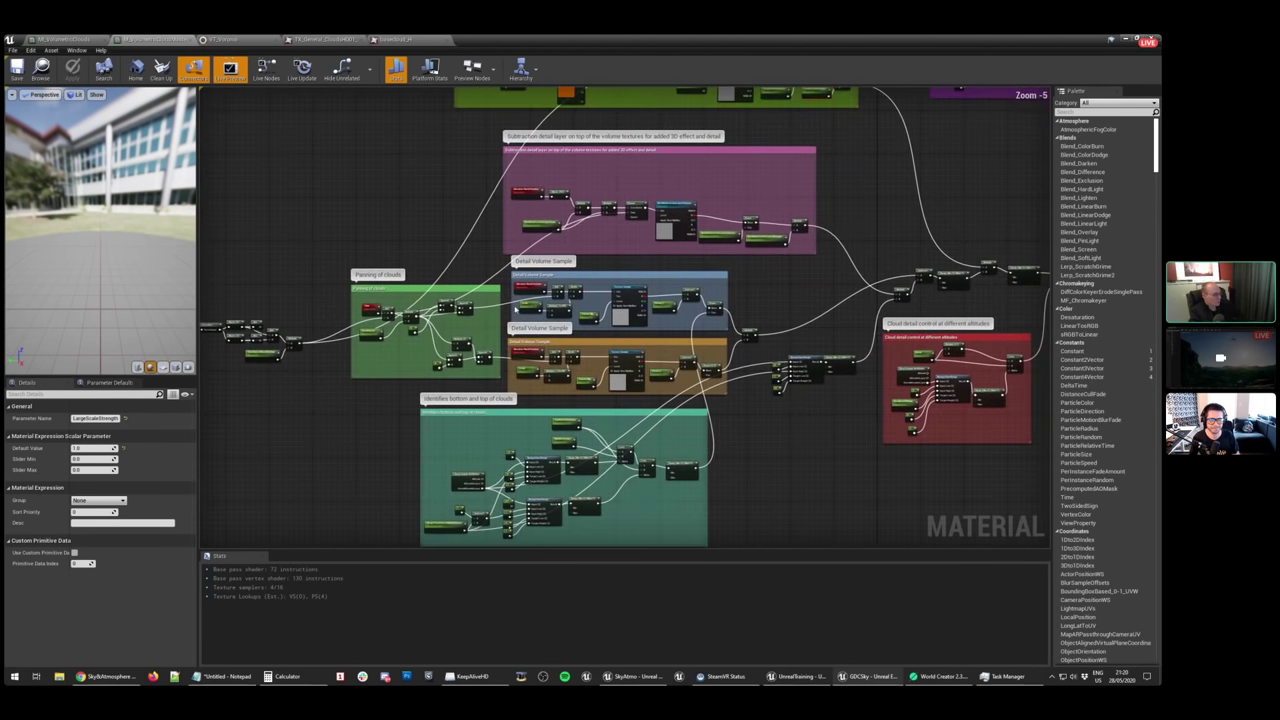
pyautogui.scroll(2, 514, 258)
pyautogui.moveTo(454, 189); pyautogui.dragTo(371, 224, button='right')
pyautogui.scroll(-2, 371, 226)
pyautogui.moveTo(363, 175); pyautogui.dragTo(733, 363)
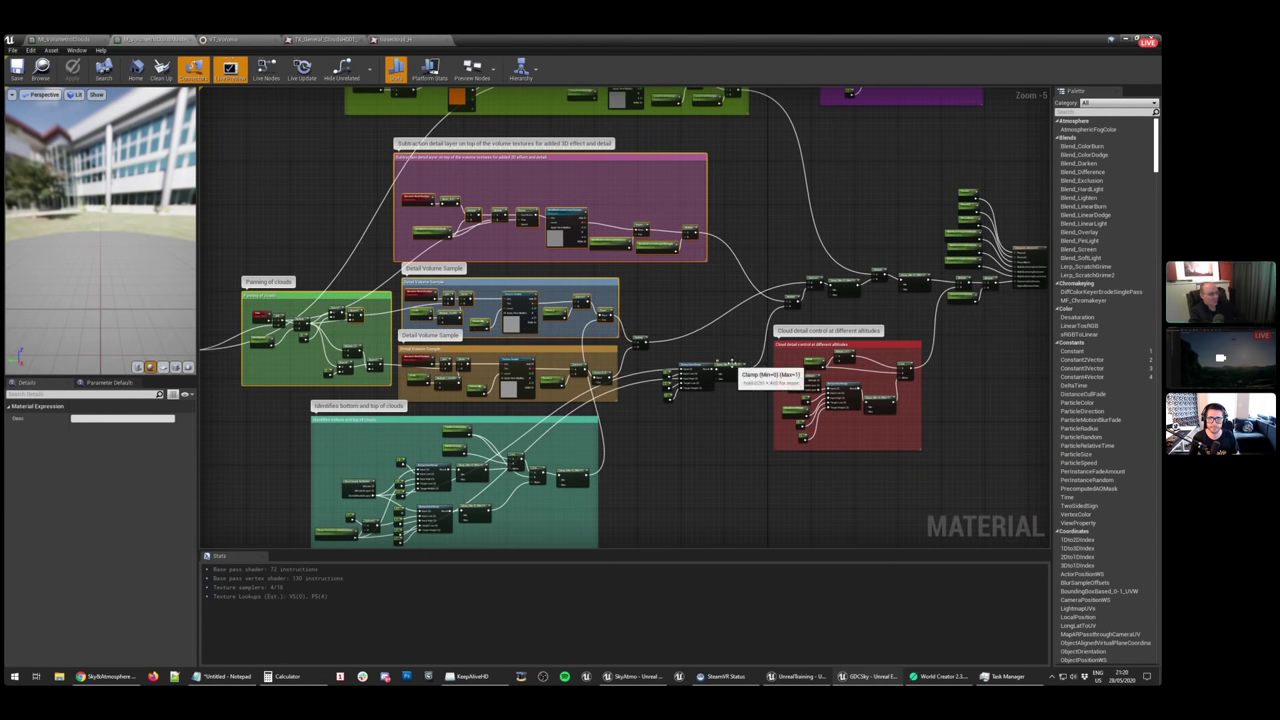
pyautogui.click(695, 298)
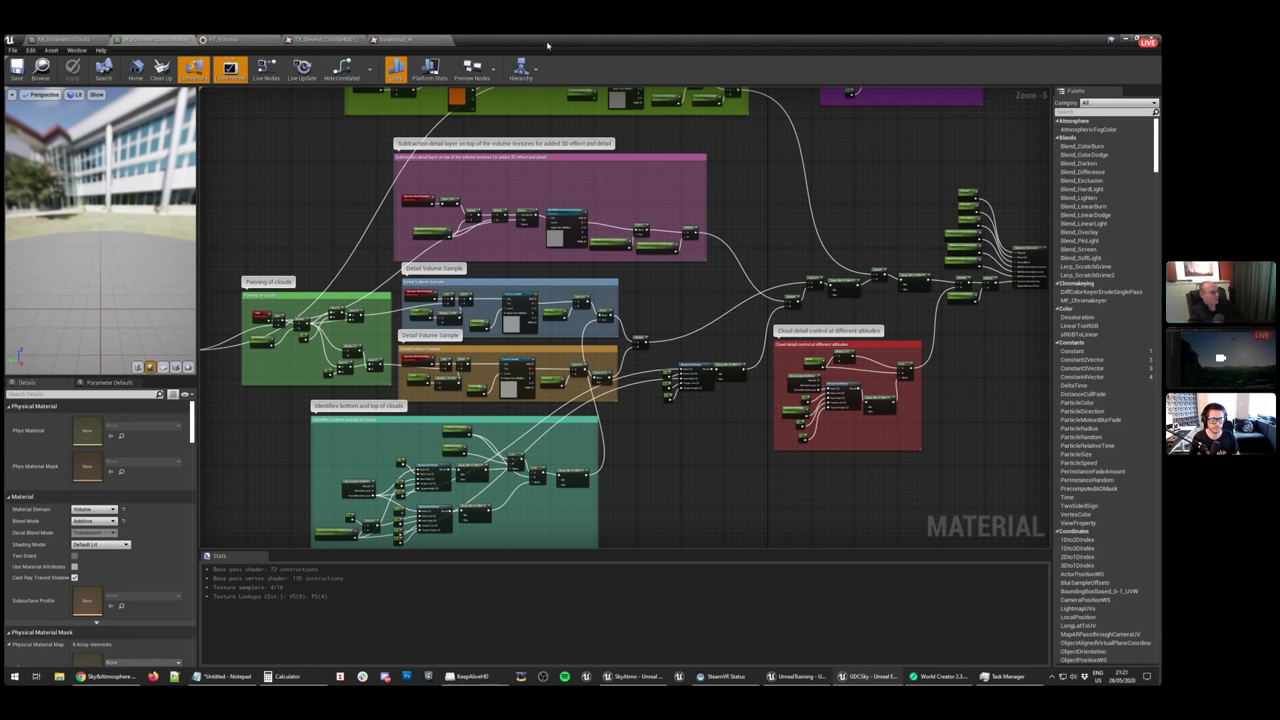
# Close the cloud material windows and assign the selected MI_VolumetricClouds_Experiment material to the VolumetricCloud actor
pyautogui.moveTo(549, 41); pyautogui.dragTo(757, 225)
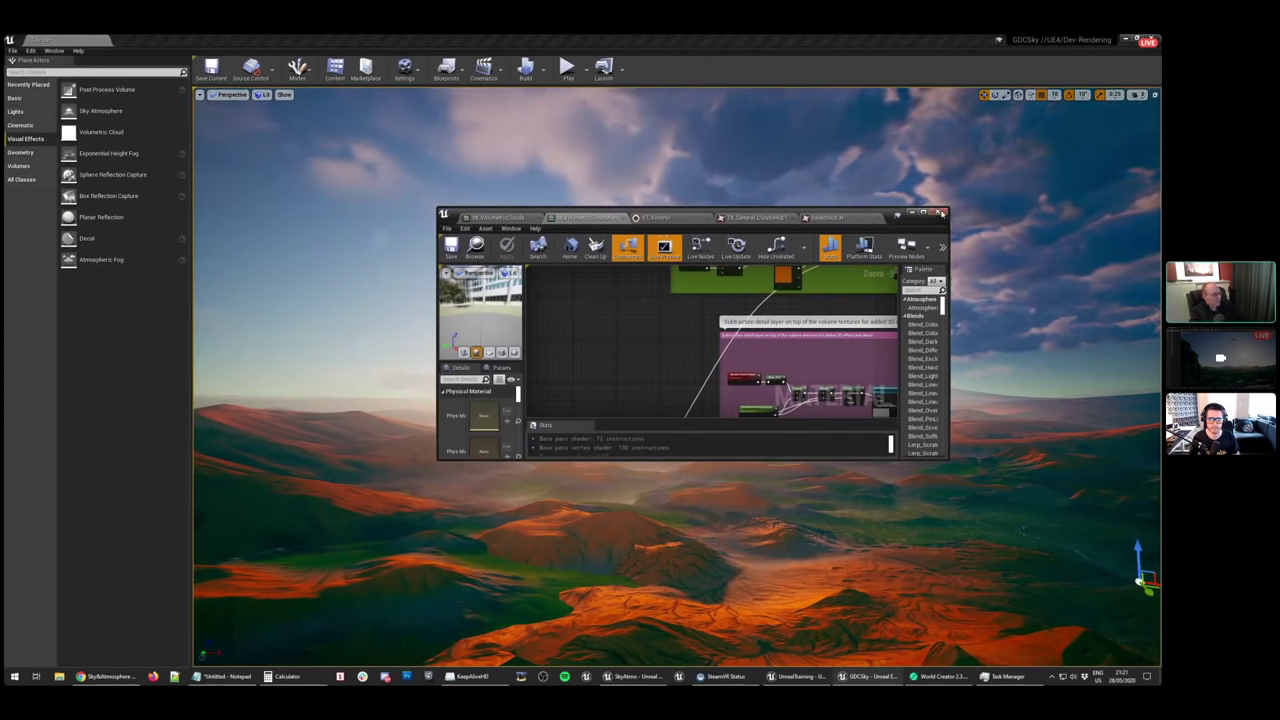
pyautogui.moveTo(968, 219); pyautogui.dragTo(1020, 192, button='right')
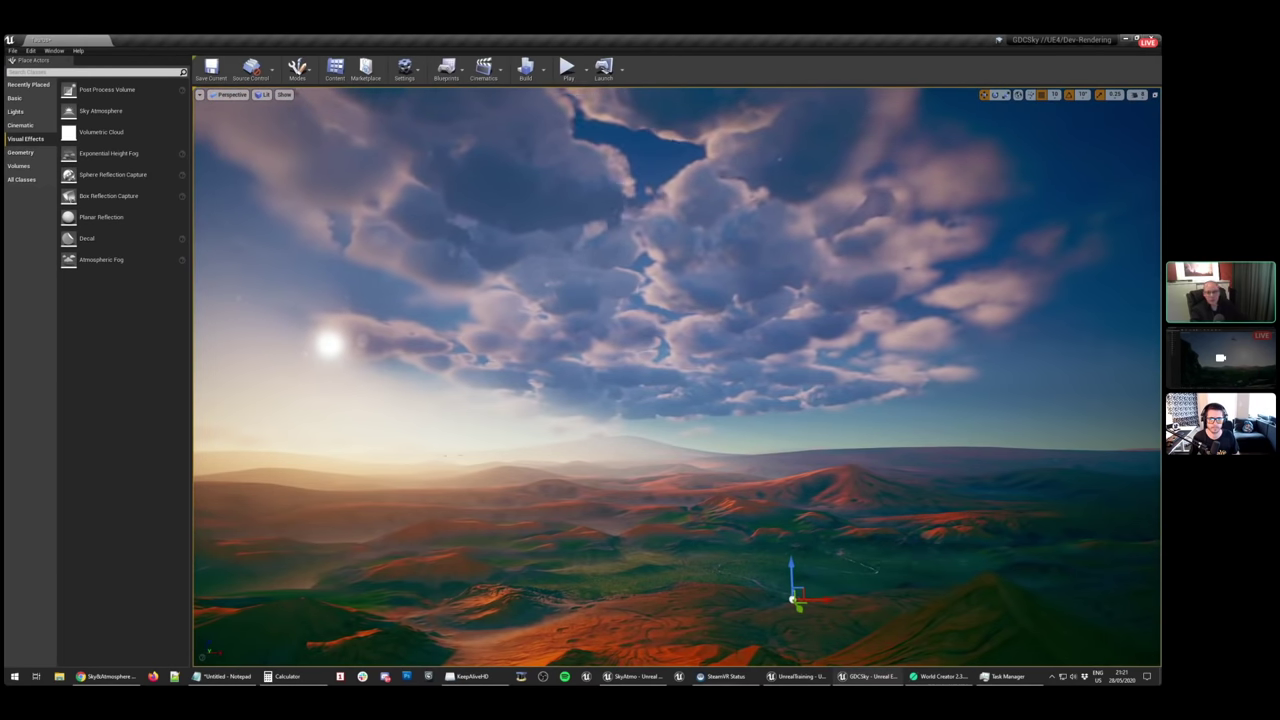
pyautogui.moveTo(1160, 53); pyautogui.dragTo(940, 53)
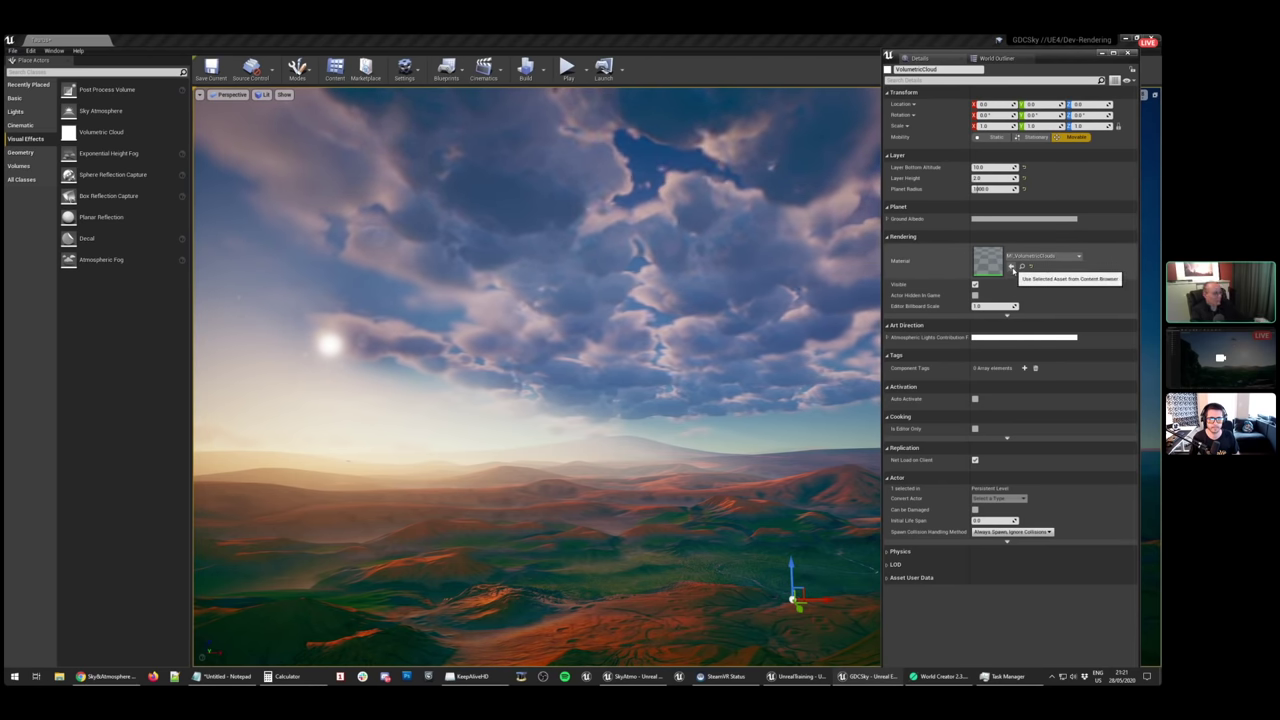
pyautogui.click(1011, 267)
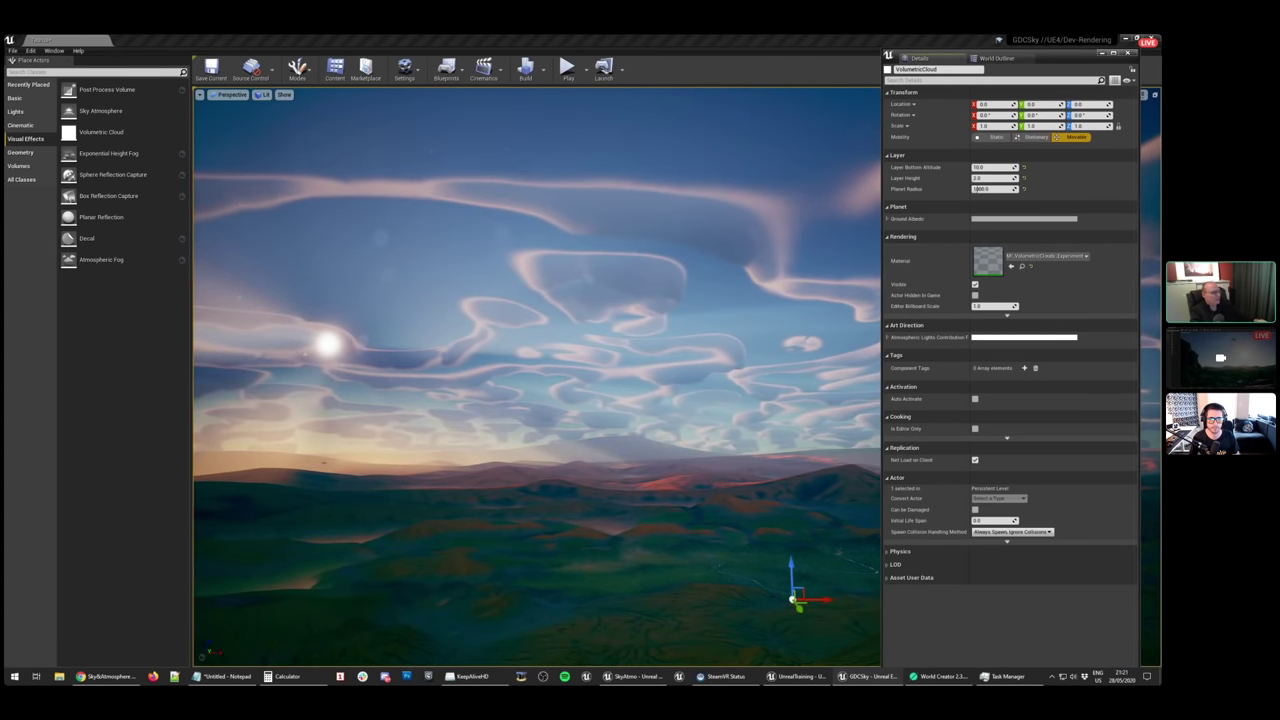
pyautogui.click(1128, 53)
pyautogui.moveTo(781, 381); pyautogui.dragTo(530, 325, button='right')
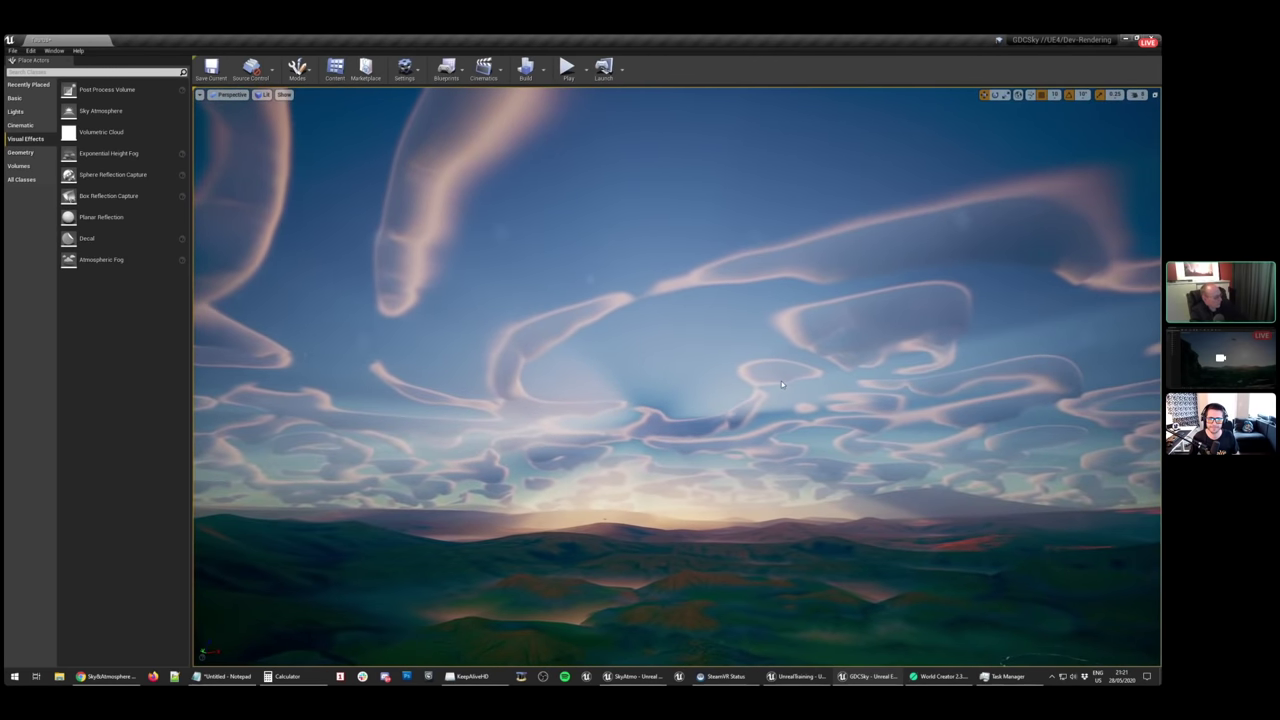
# Raise the sun higher above the horizon to light the clouds with daylight
pyautogui.hotkey('ctrl', 'l')
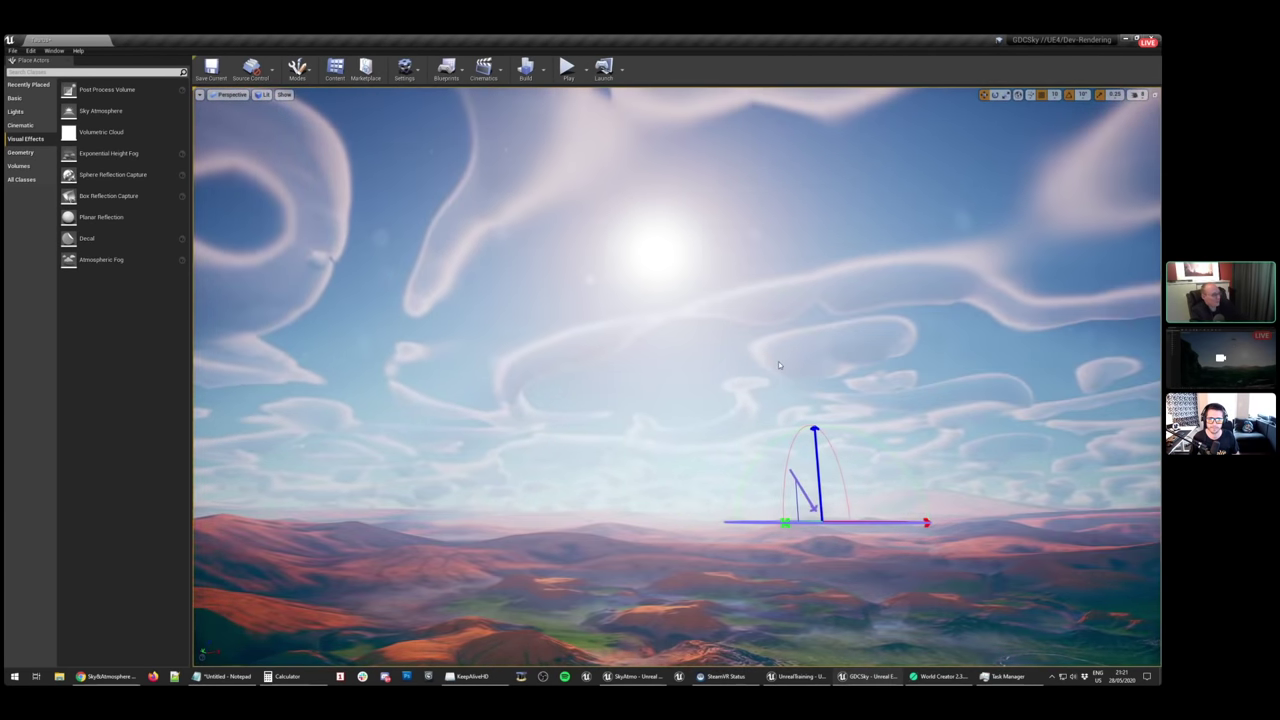
pyautogui.moveTo(778, 361); pyautogui.dragTo(756, 329, button='right')
pyautogui.press('d')
pyautogui.hotkey('ctrl', 'l')
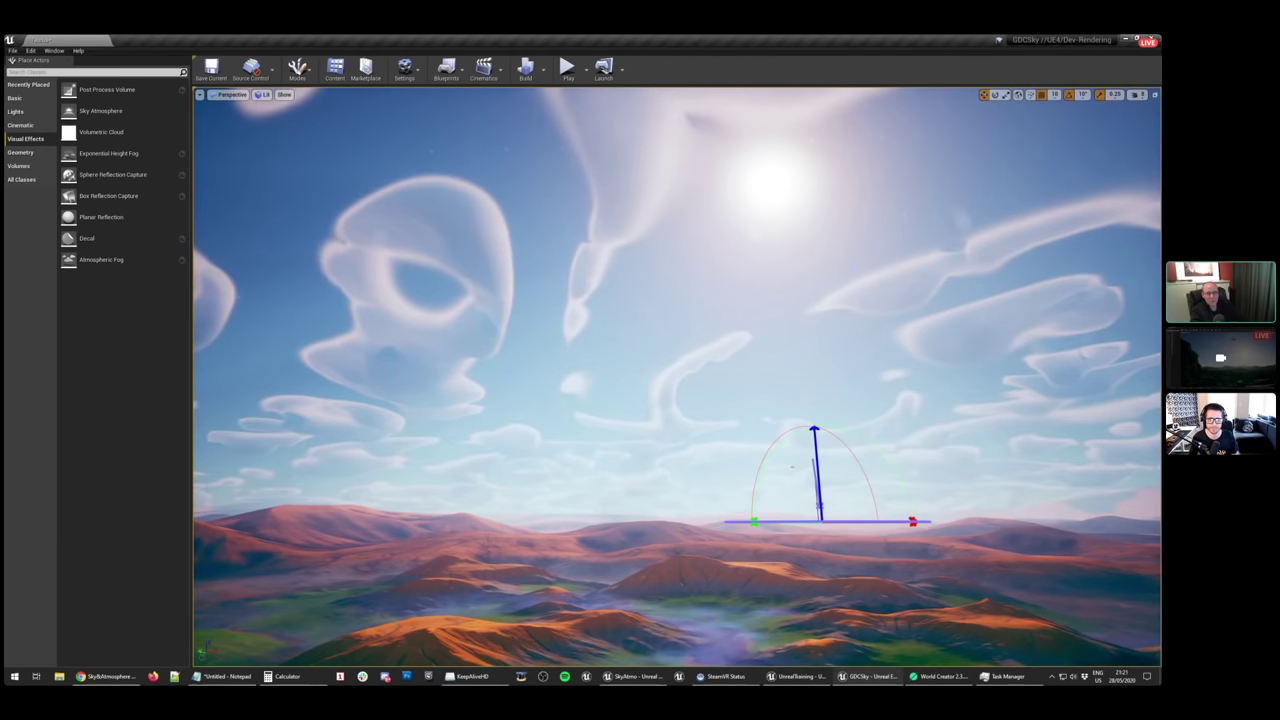
# Arrange the cloud material instance editor as a narrow window over the level viewport, and widen its parameter details
pyautogui.moveTo(786, 222); pyautogui.dragTo(854, 142)
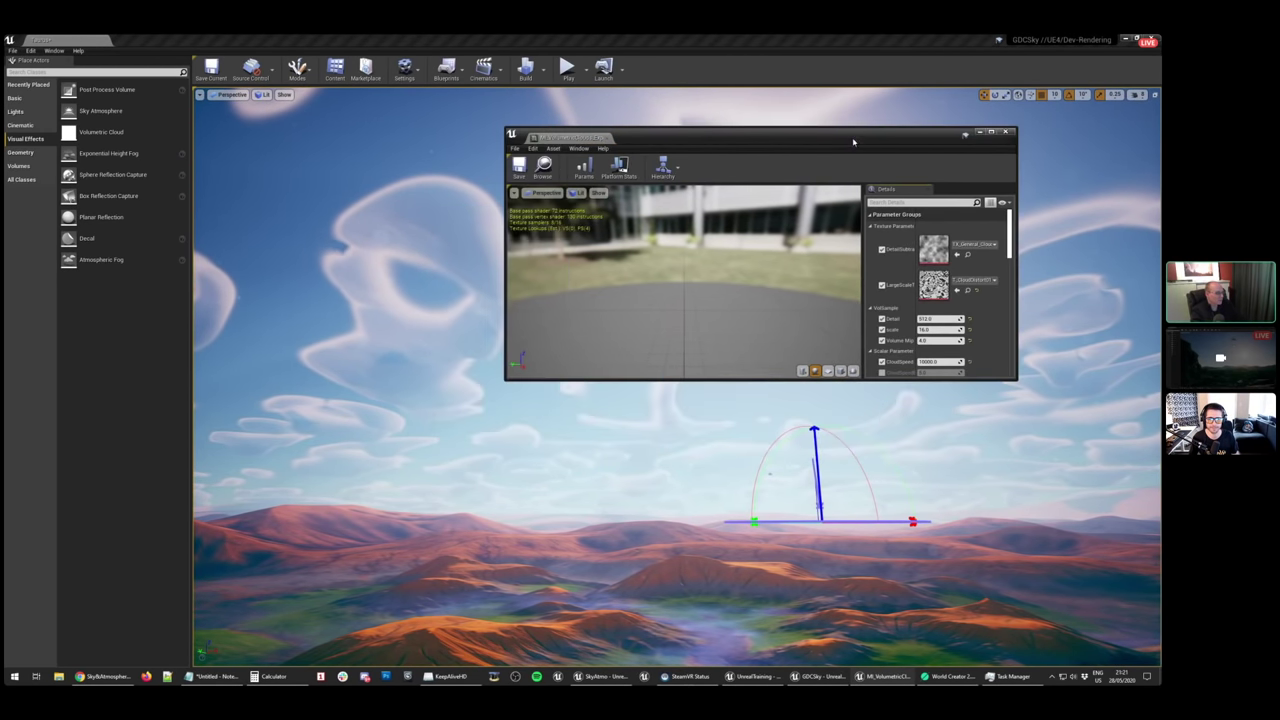
pyautogui.click(537, 404)
pyautogui.moveTo(510, 385); pyautogui.dragTo(778, 642)
pyautogui.moveTo(928, 141); pyautogui.dragTo(958, 124)
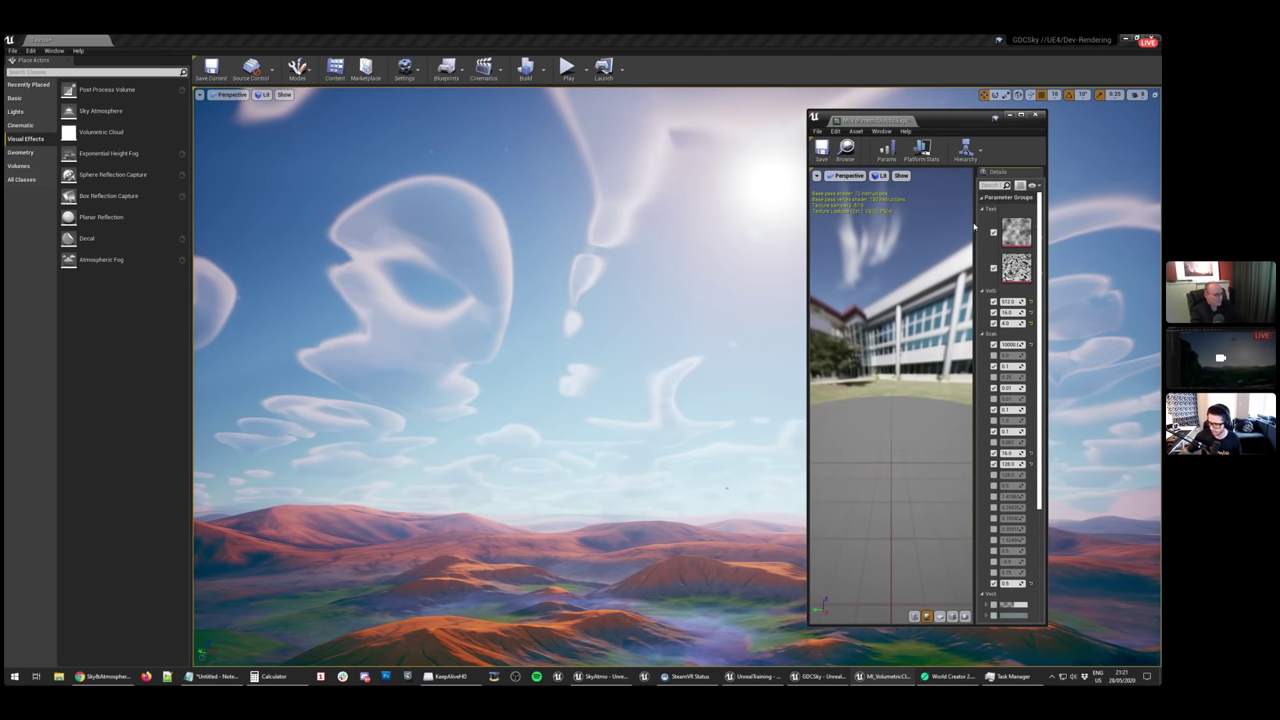
pyautogui.moveTo(974, 250); pyautogui.dragTo(878, 258)
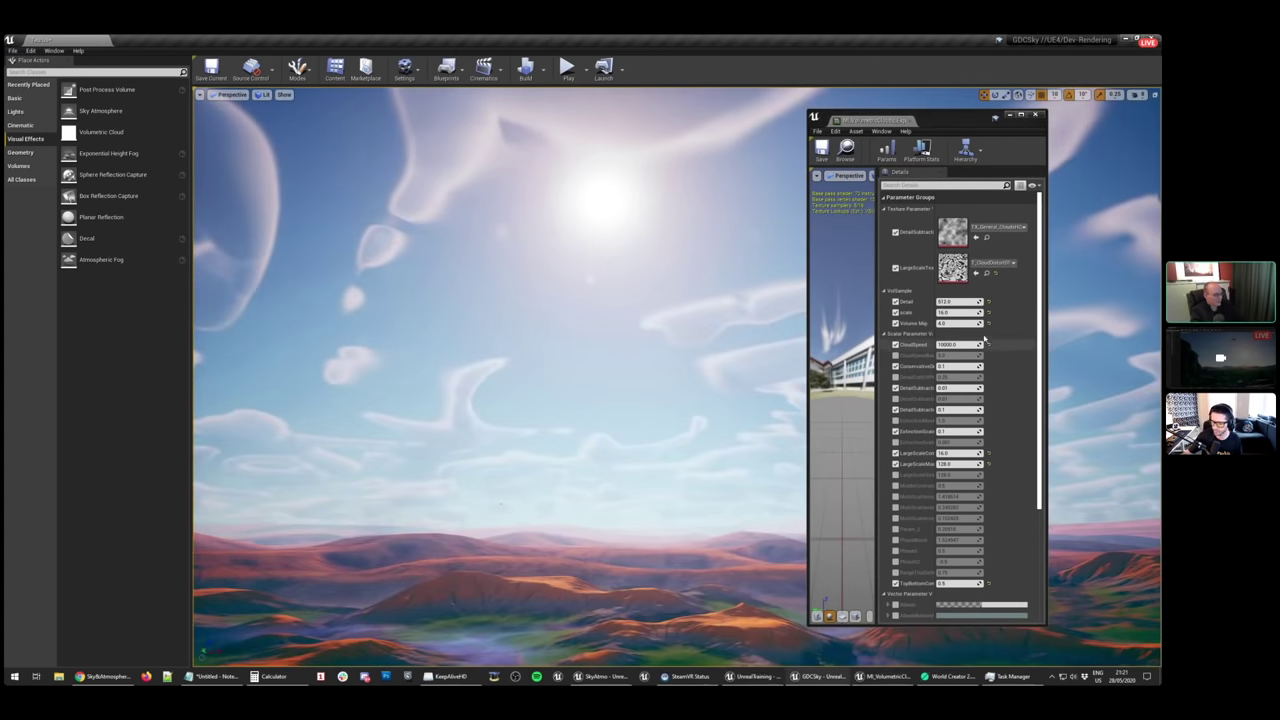
# Set the cloud material instance's Volume Mip to 0 and look up at the clouds
pyautogui.click(958, 313)
pyautogui.click(940, 323)
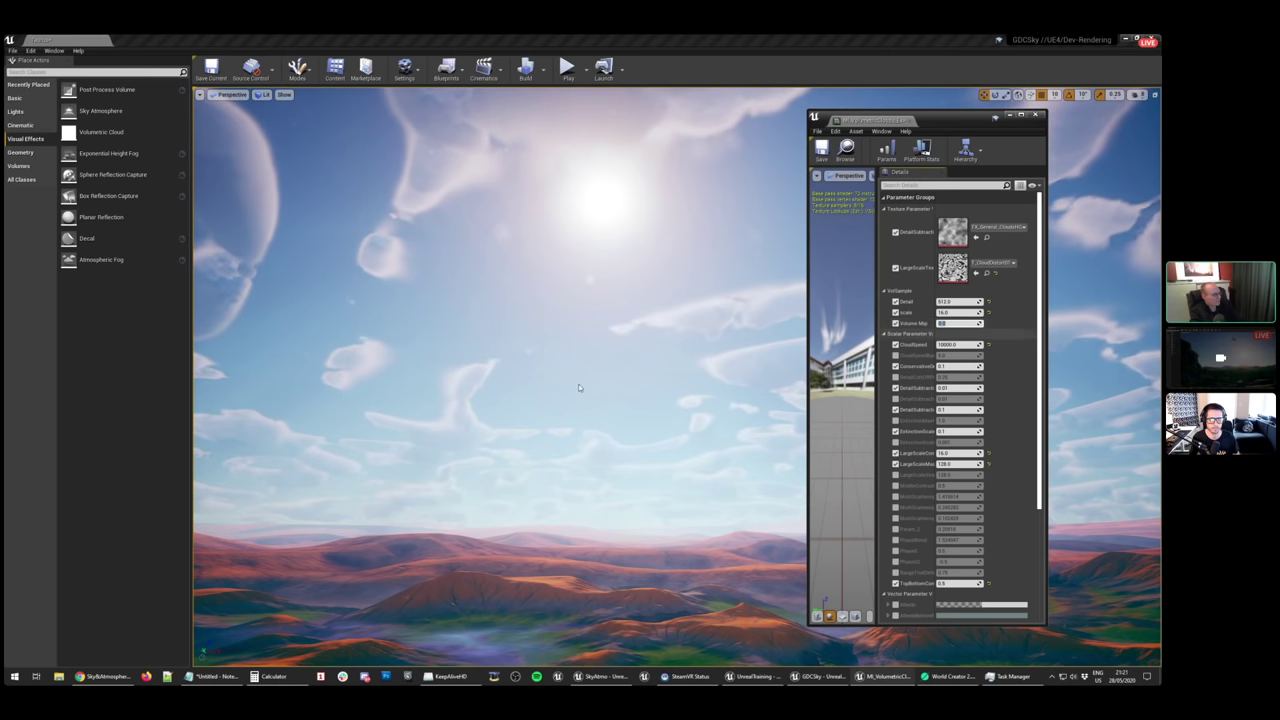
pyautogui.moveTo(580, 386); pyautogui.dragTo(594, 219, button='right')
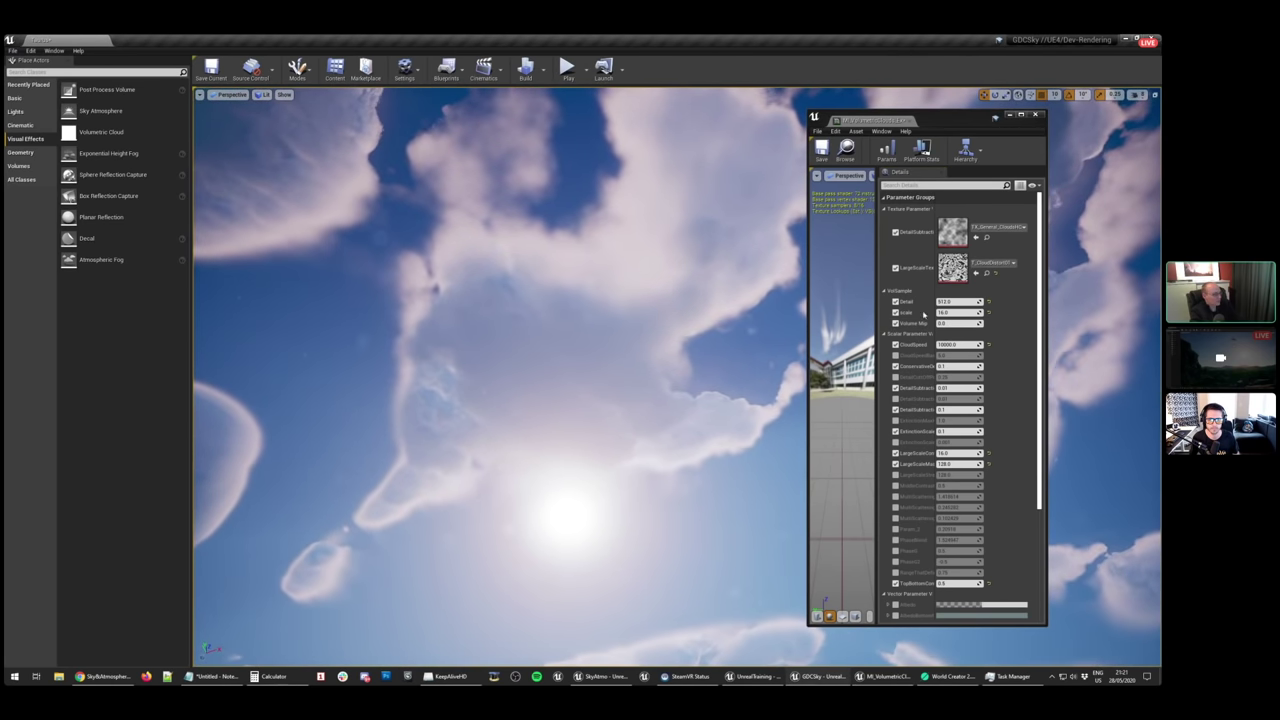
# Try a different CloudSpeed on the cloud material instance, and set it back to 10000
pyautogui.click(955, 312)
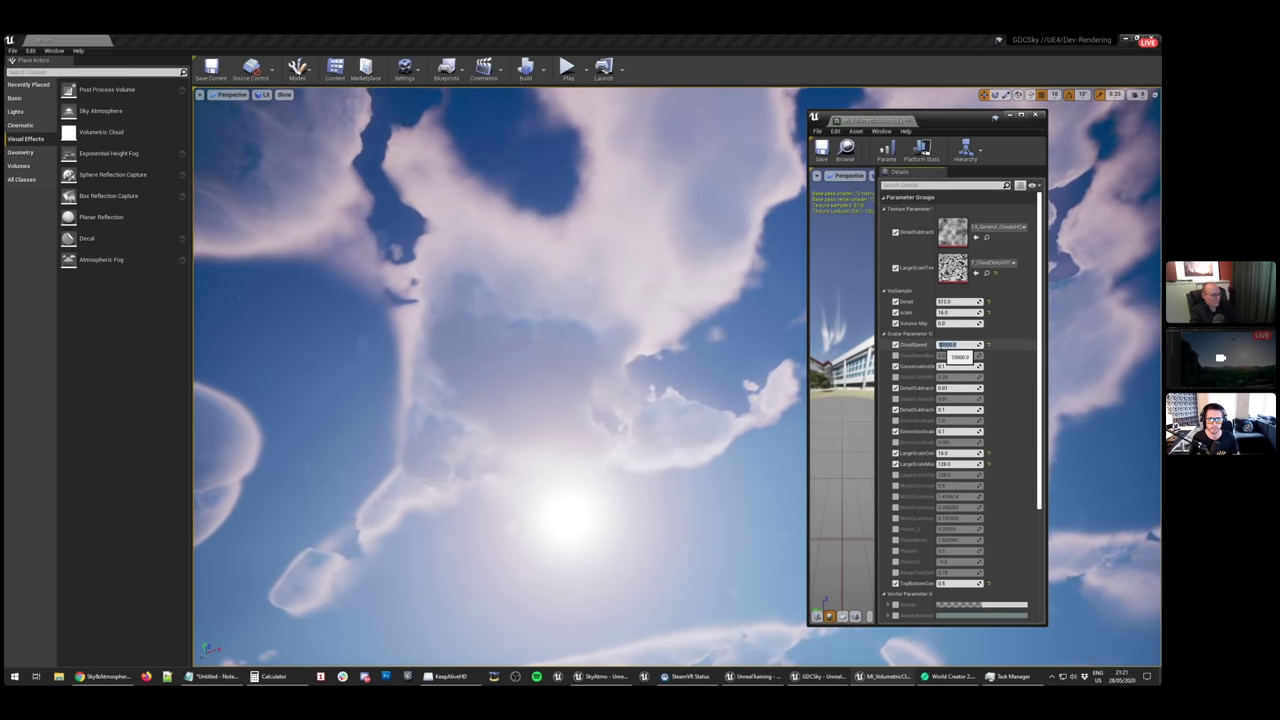
pyautogui.click(960, 345)
pyautogui.moveTo(646, 440); pyautogui.dragTo(646, 590, button='right')
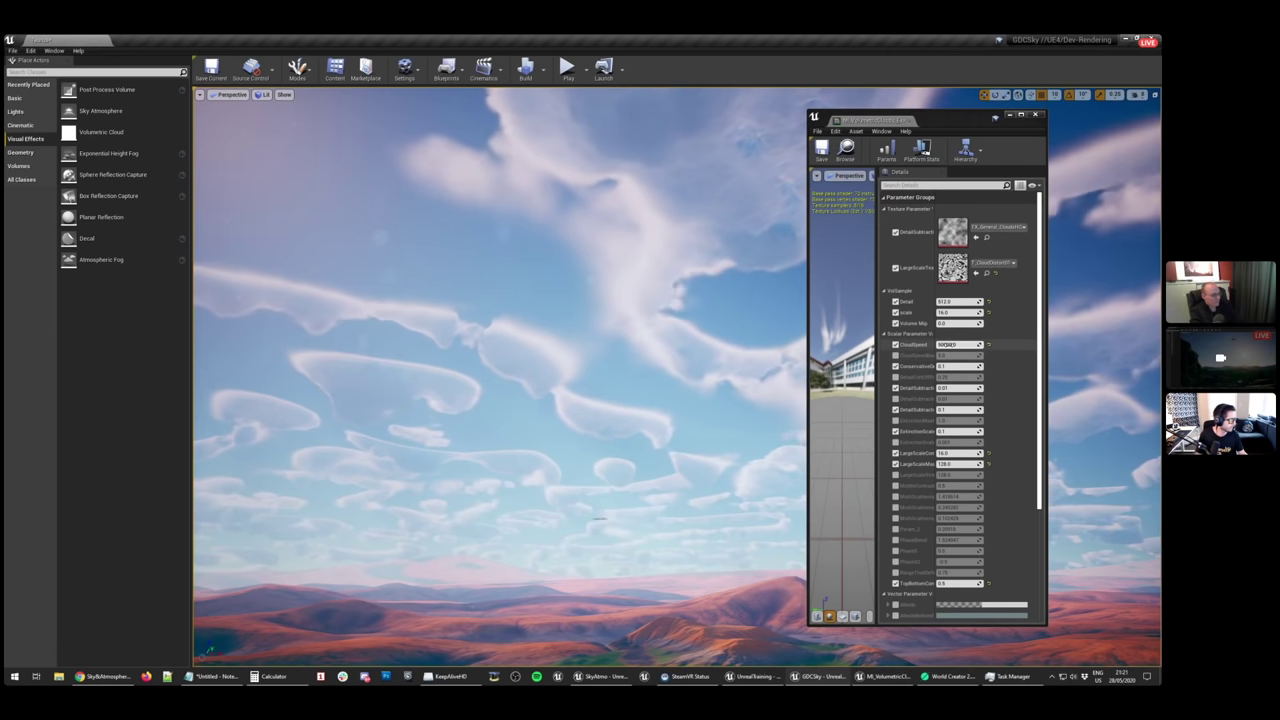
pyautogui.click(957, 345)
pyautogui.press('Return')
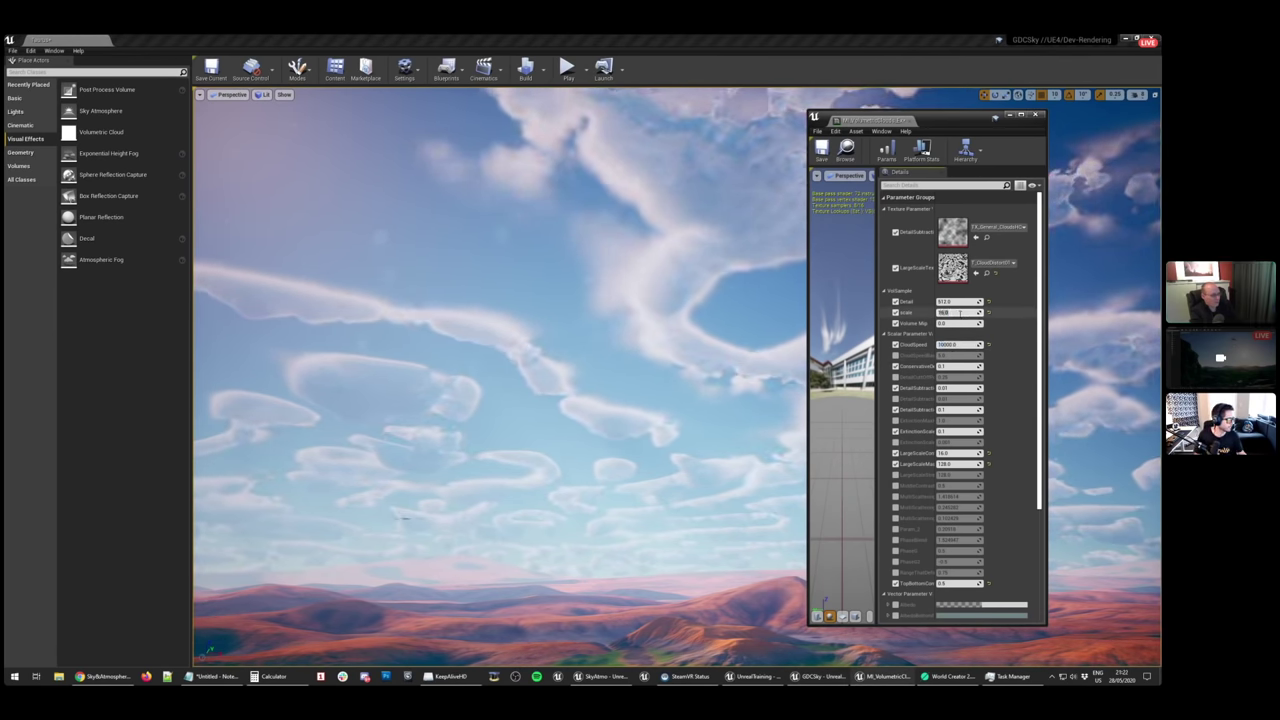
# Try the cloud volume sample scale at 4 and 8, and set it to 12
pyautogui.press('Return')
pyautogui.moveTo(770, 300); pyautogui.dragTo(770, 185, button='right')
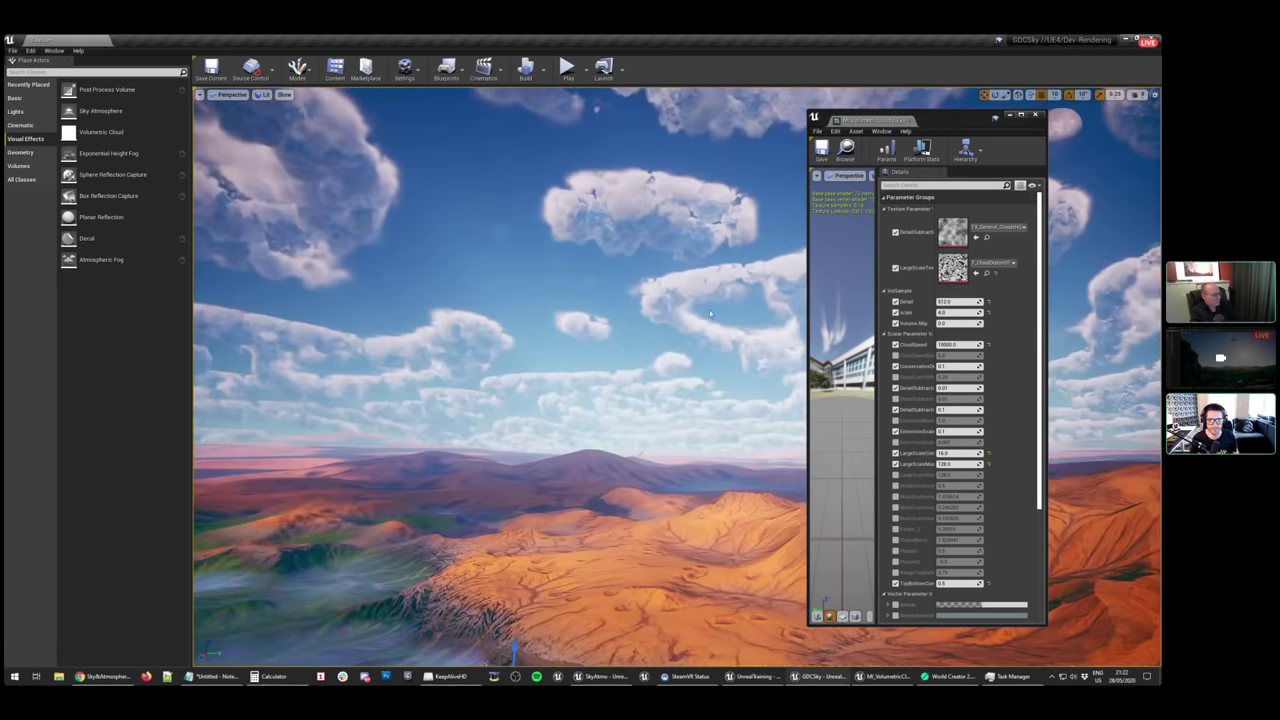
pyautogui.click(961, 313)
pyautogui.write('8')
pyautogui.press('Return')
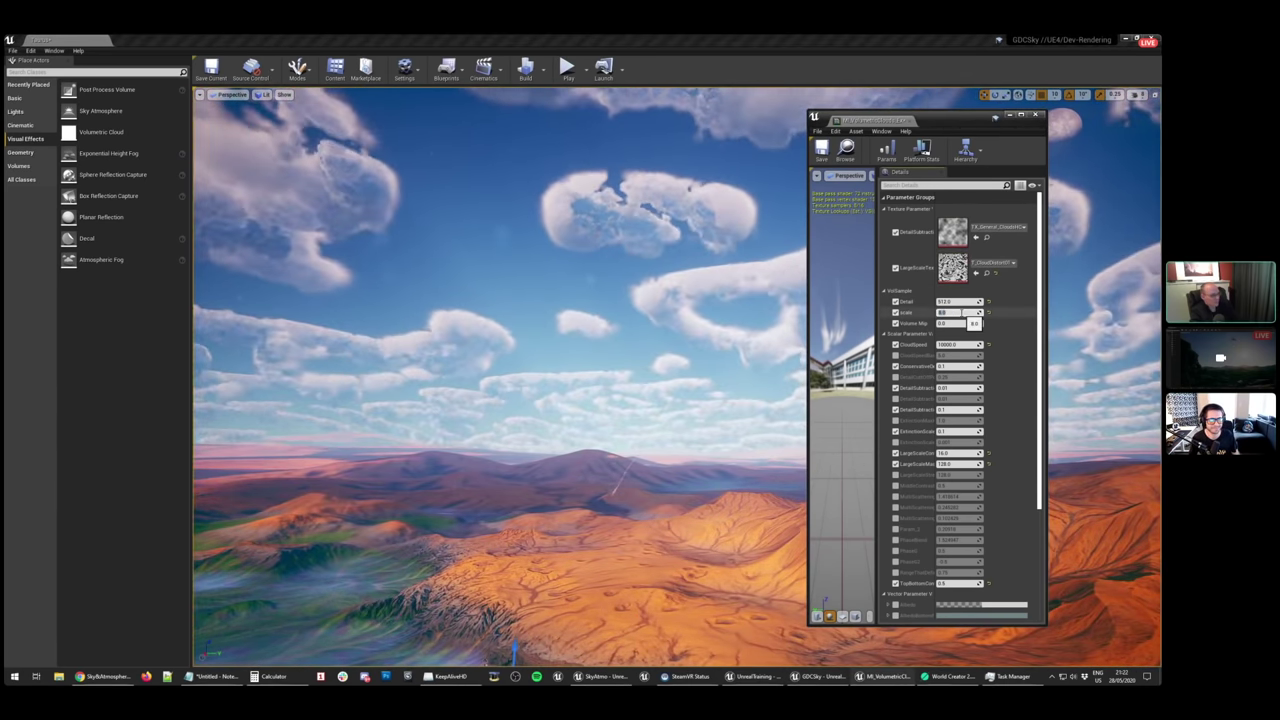
pyautogui.write('12')
pyautogui.press('Return')
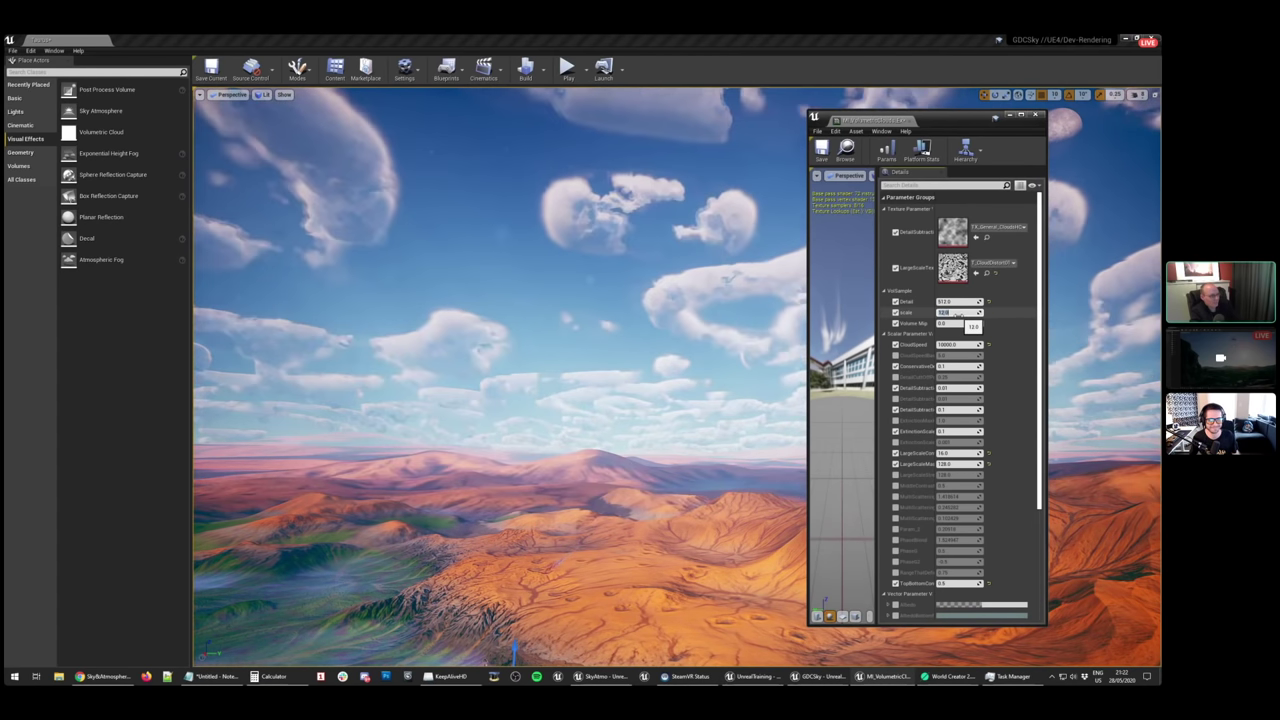
pyautogui.moveTo(700, 340); pyautogui.dragTo(460, 340, button='right')
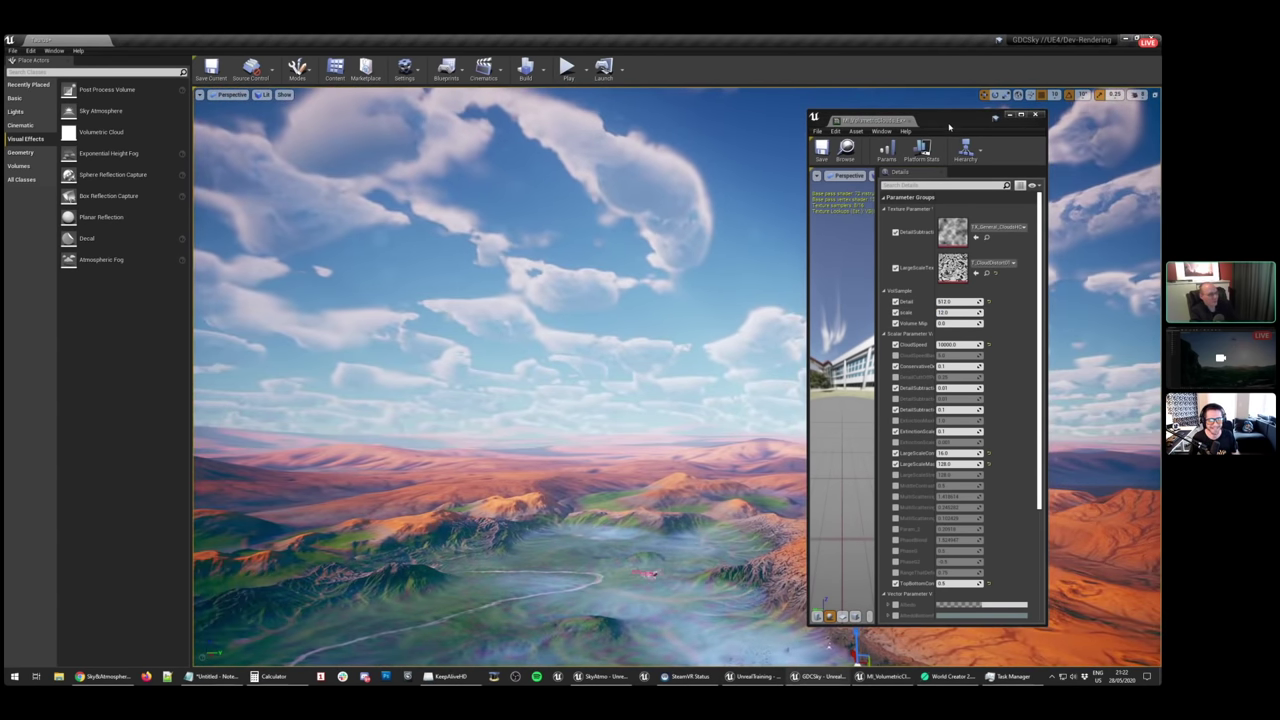
# Move the cloud material instance window aside, look over the clouds from below, and delete the volumetric cloud from the level
pyautogui.moveTo(951, 125); pyautogui.dragTo(1279, 135)
pyautogui.moveTo(851, 289); pyautogui.dragTo(1060, 95, button='right')
pyautogui.press('w')
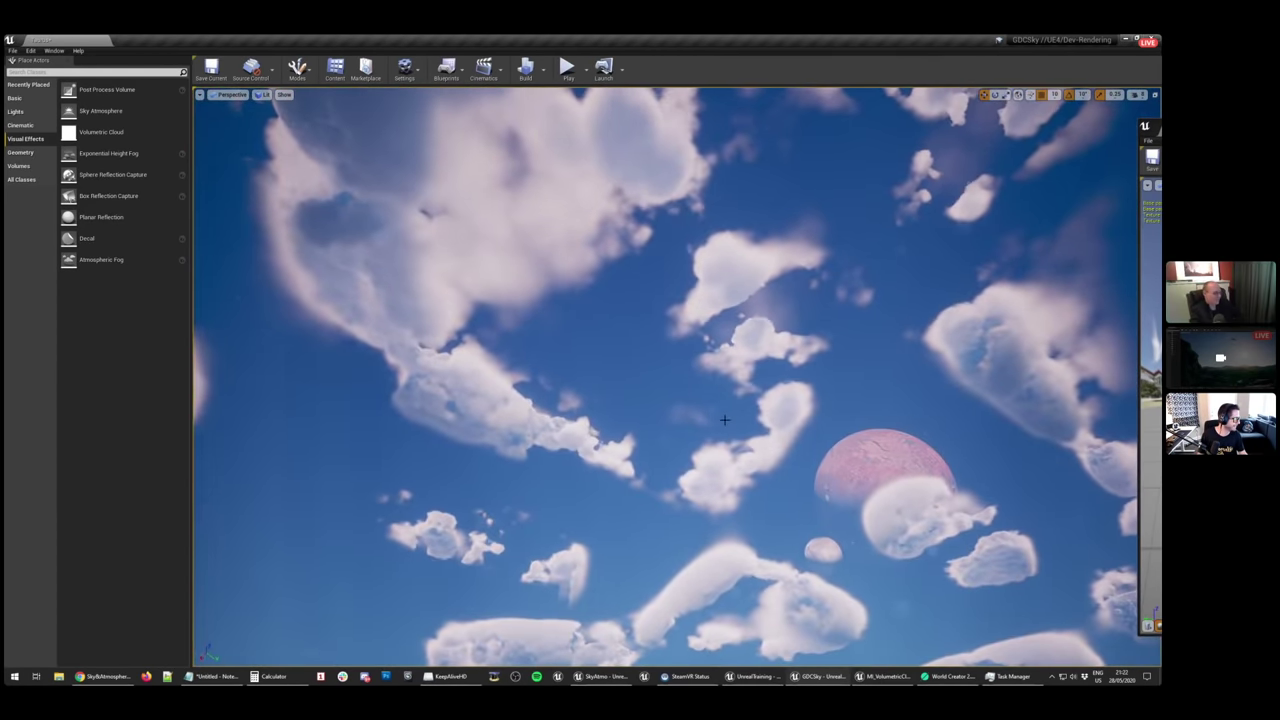
pyautogui.moveTo(725, 420); pyautogui.dragTo(860, 530, button='right')
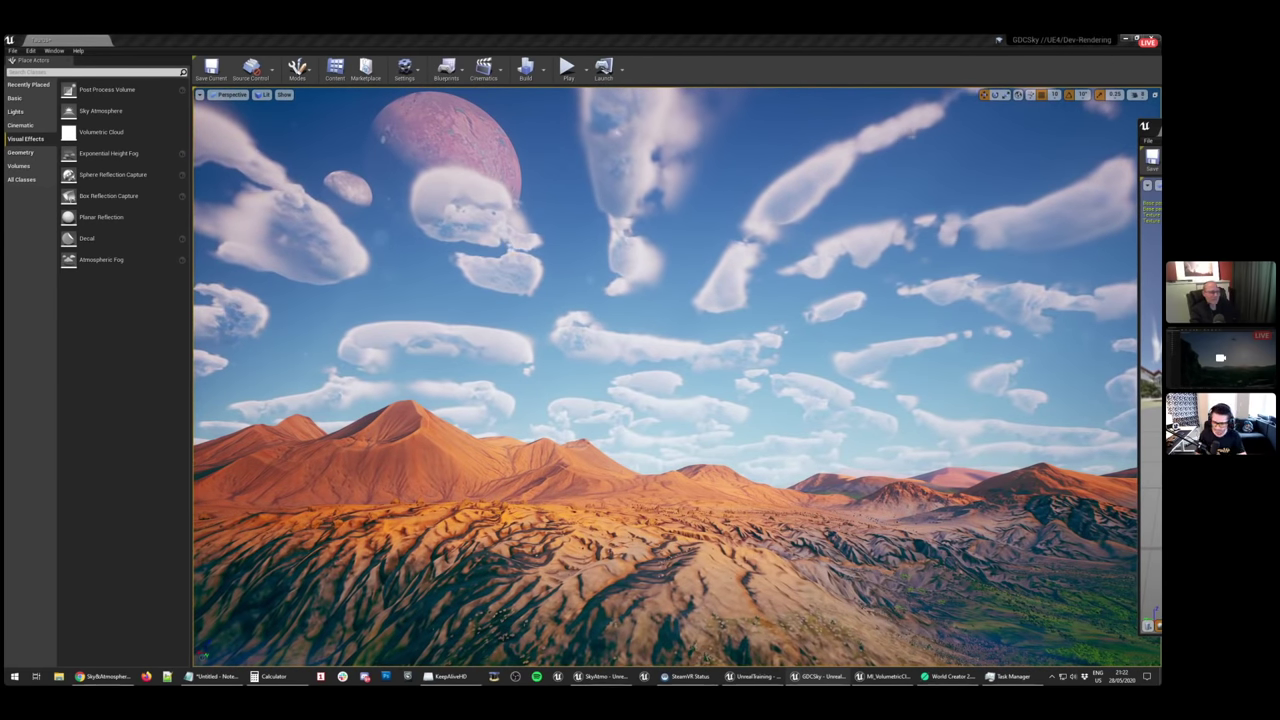
pyautogui.press('Delete')
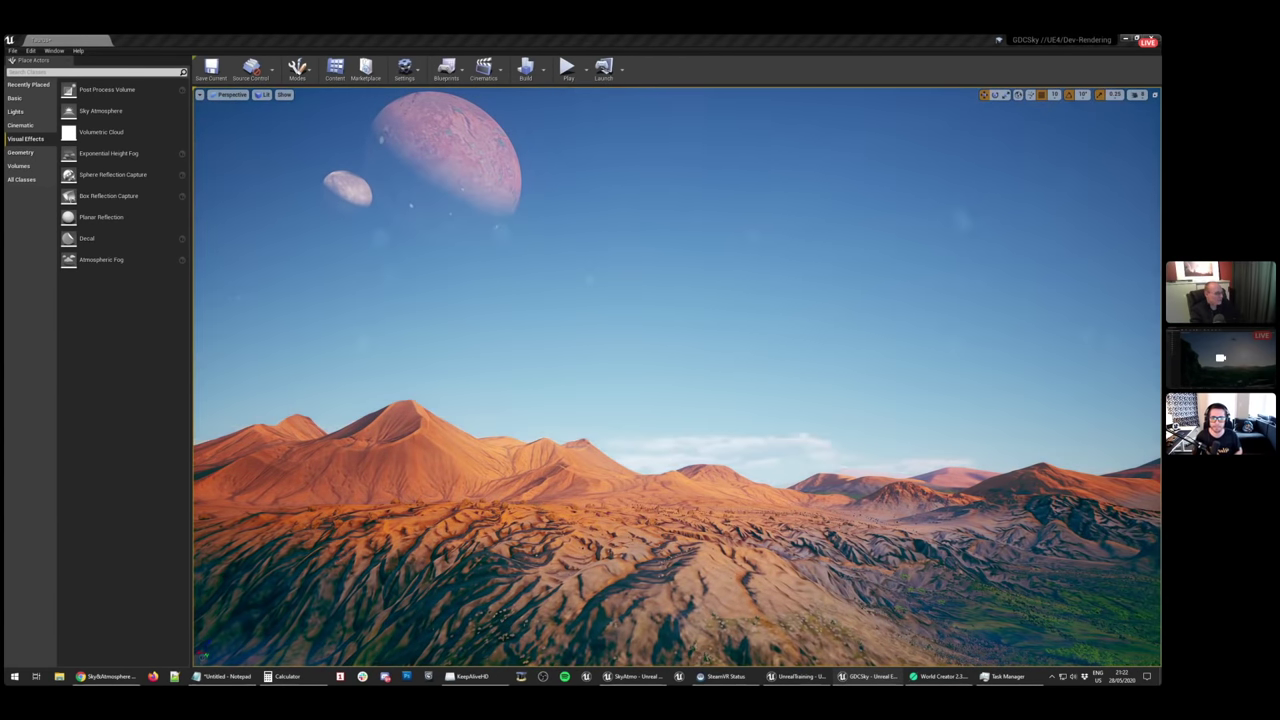
pyautogui.moveTo(788, 364); pyautogui.dragTo(900, 338, button='right')
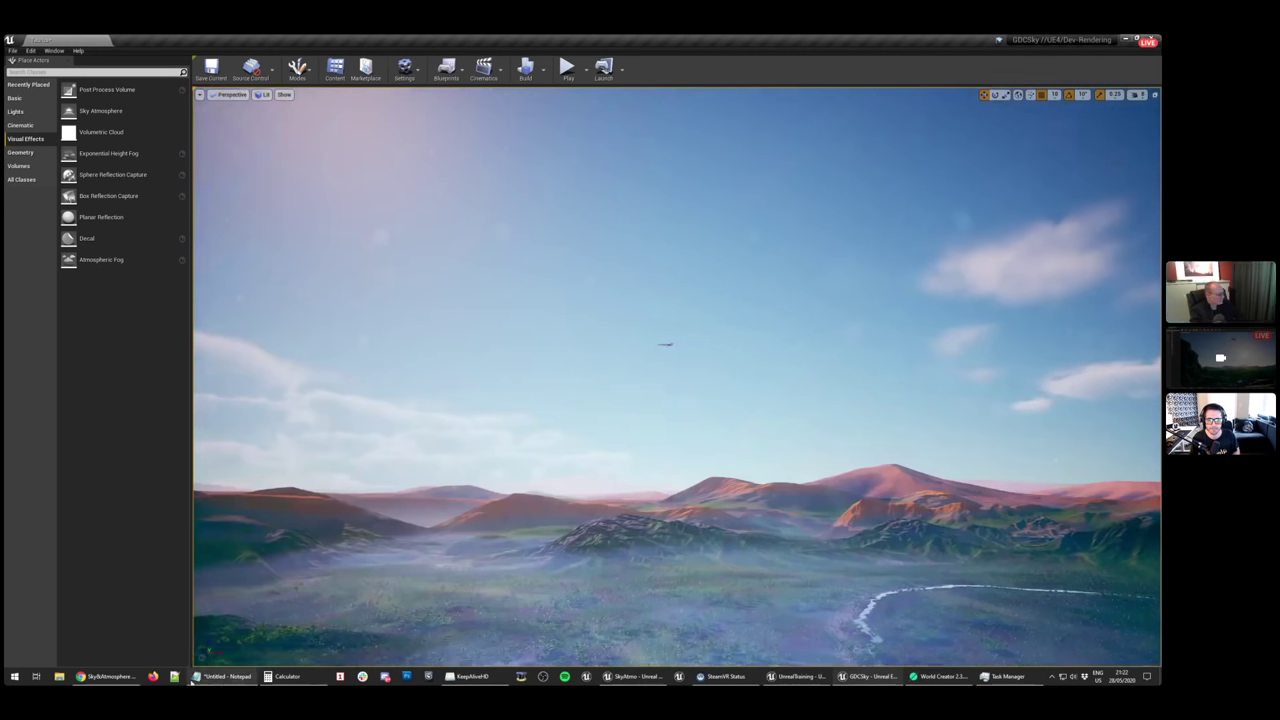
# Switch to the presentation in Chrome, advance to the "Additional" slide, and switch back to the GDCSky project in Unreal Editor
pyautogui.click(110, 676)
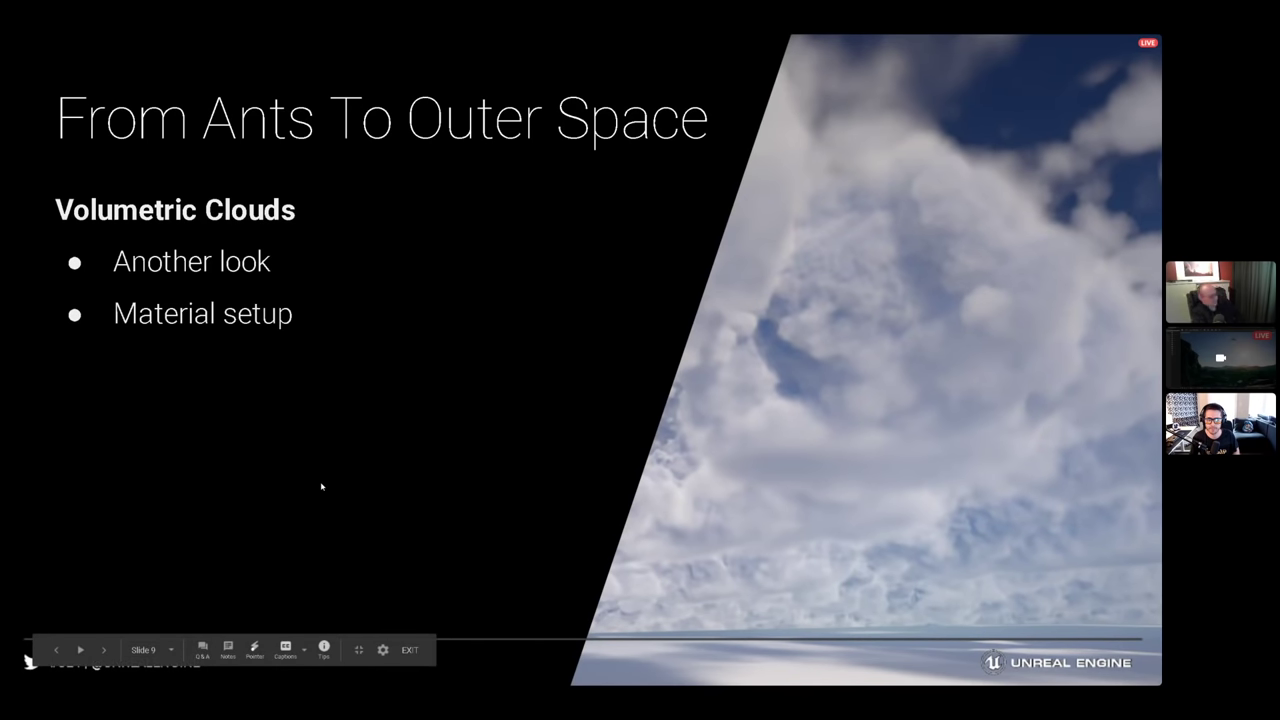
pyautogui.press('Right')
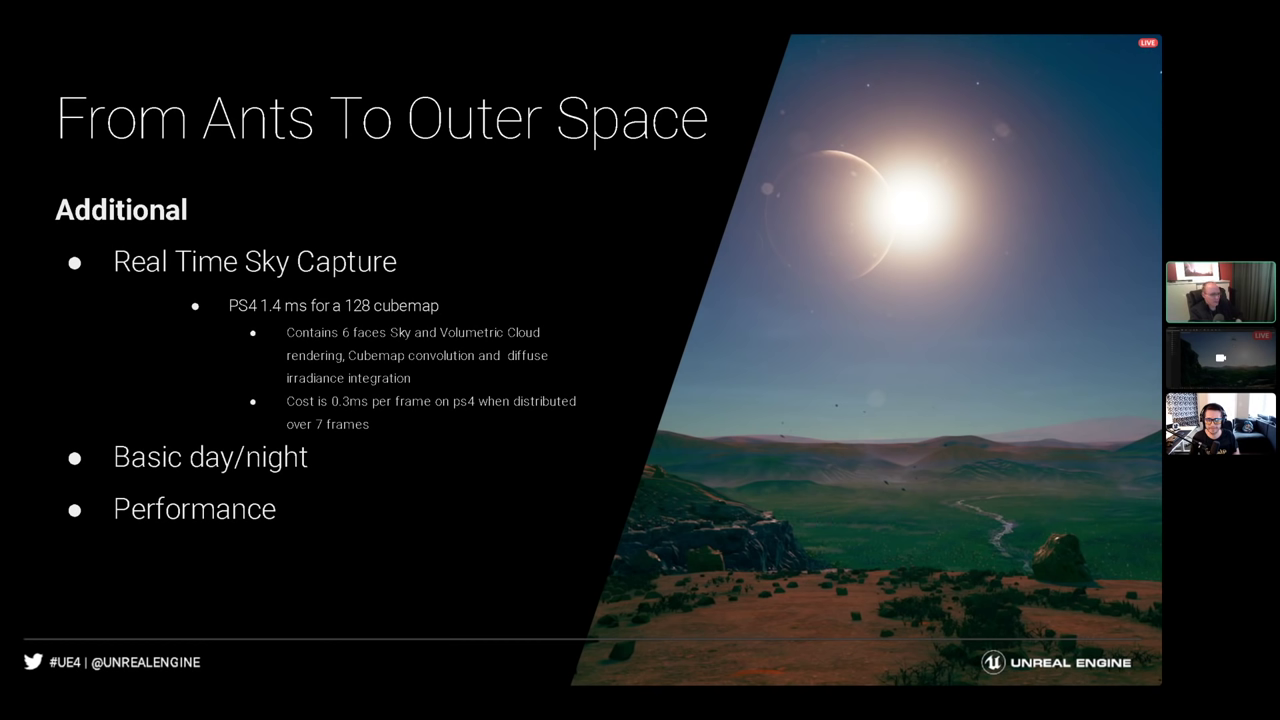
pyautogui.hotkey('alt', 'Tab')
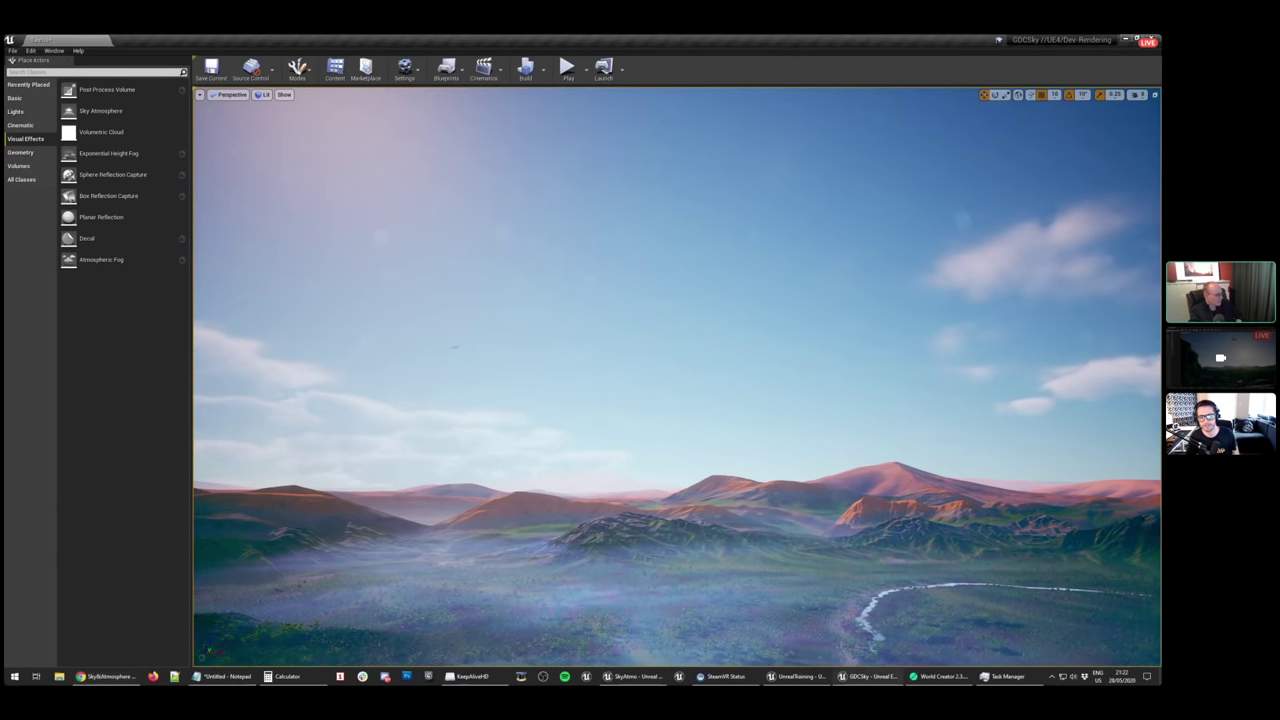
# Switch to the SkyAtmo project and raise the sun above the horizon to light the landscape
pyautogui.moveTo(634, 343); pyautogui.dragTo(420, 450, button='right')
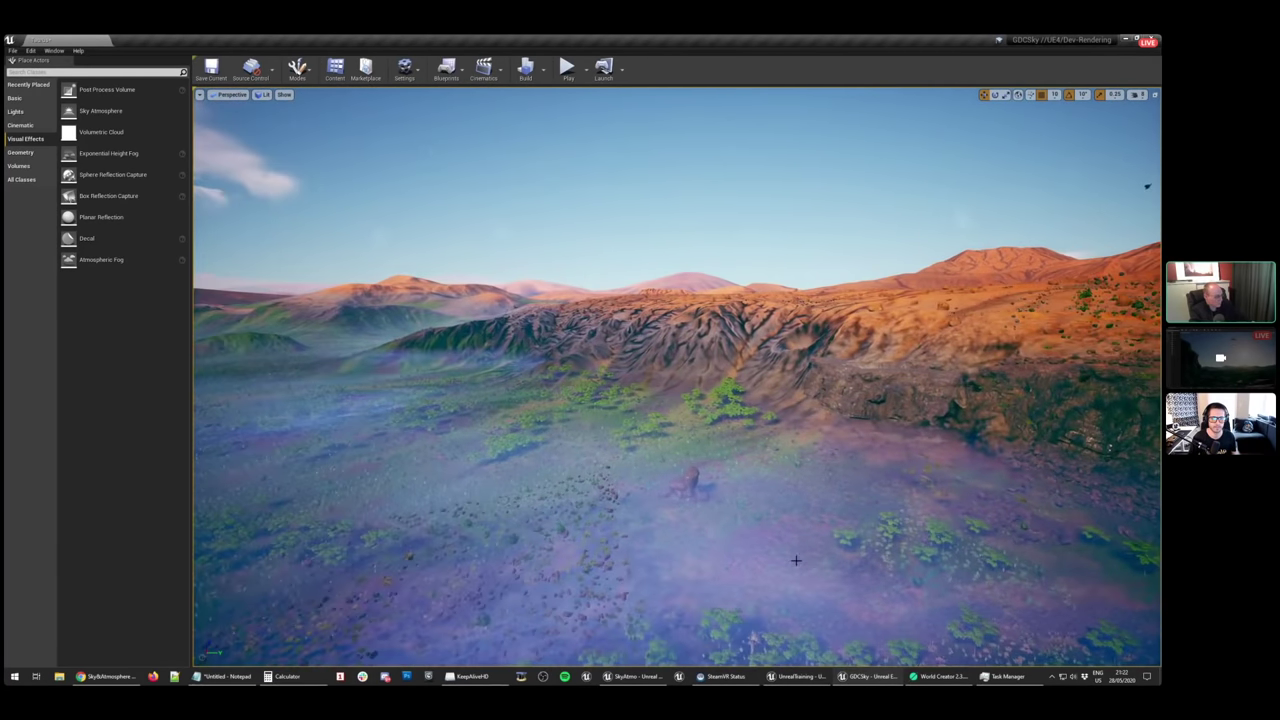
pyautogui.click(632, 676)
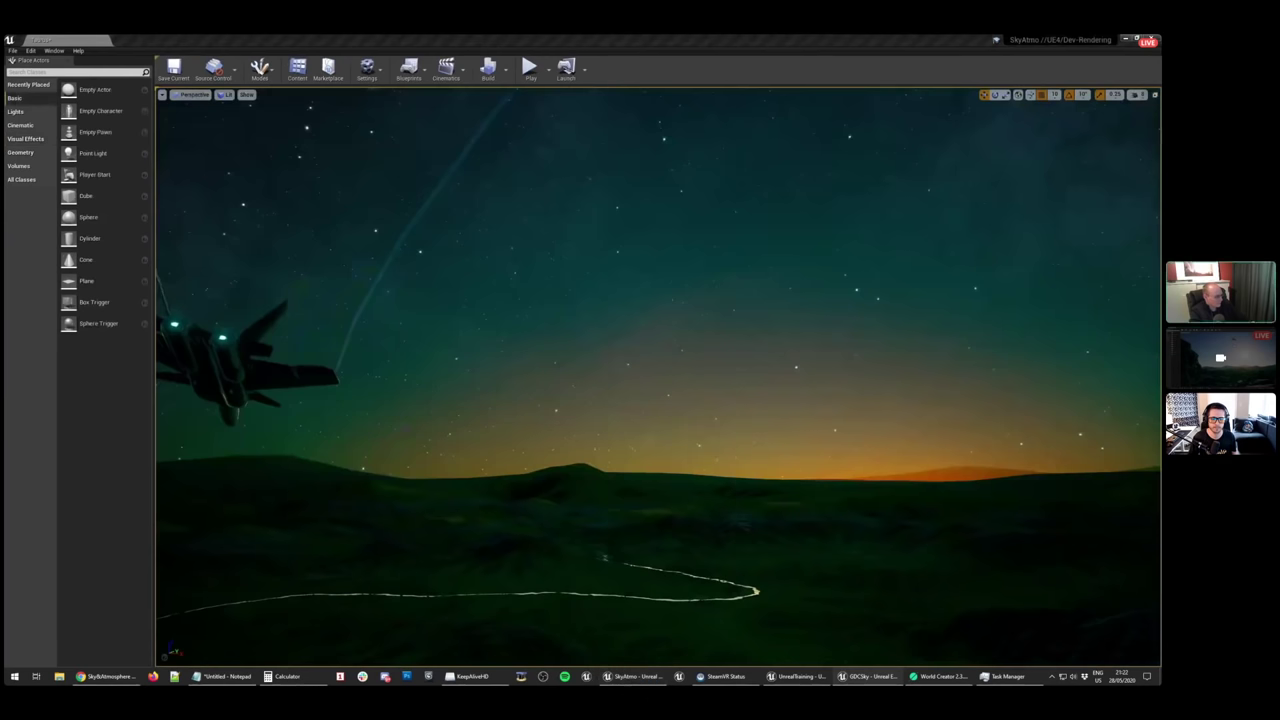
pyautogui.hotkey('ctrl', 'l')
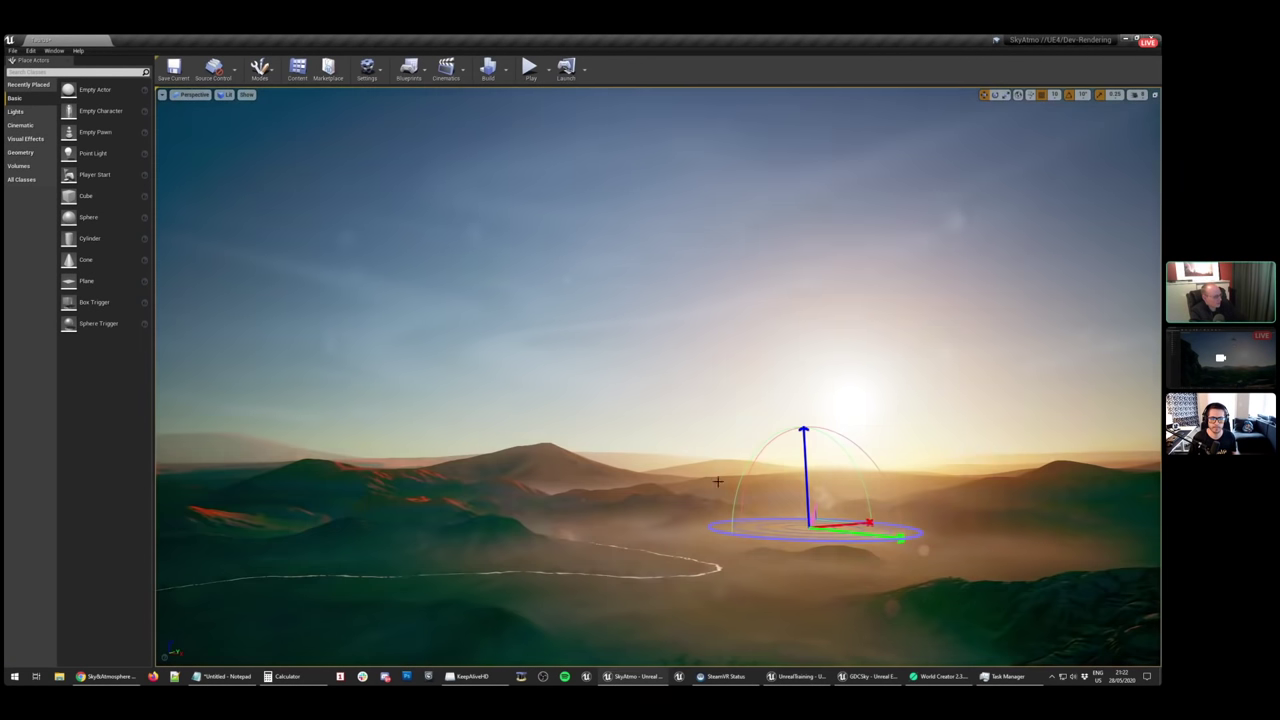
pyautogui.moveTo(711, 480); pyautogui.dragTo(250, 622, button='right')
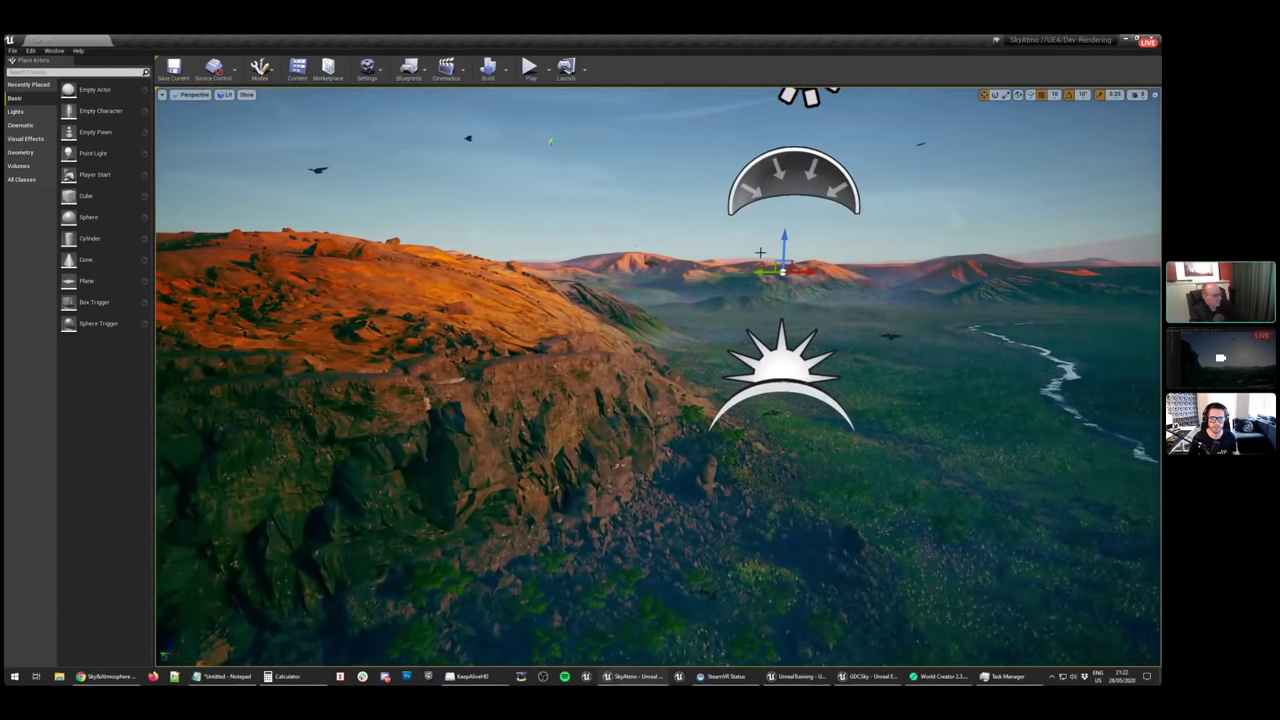
# Select the sky light, place its details window over the viewport, and frame the light actors above the valley
pyautogui.click(794, 185)
pyautogui.moveTo(1158, 150); pyautogui.dragTo(960, 94)
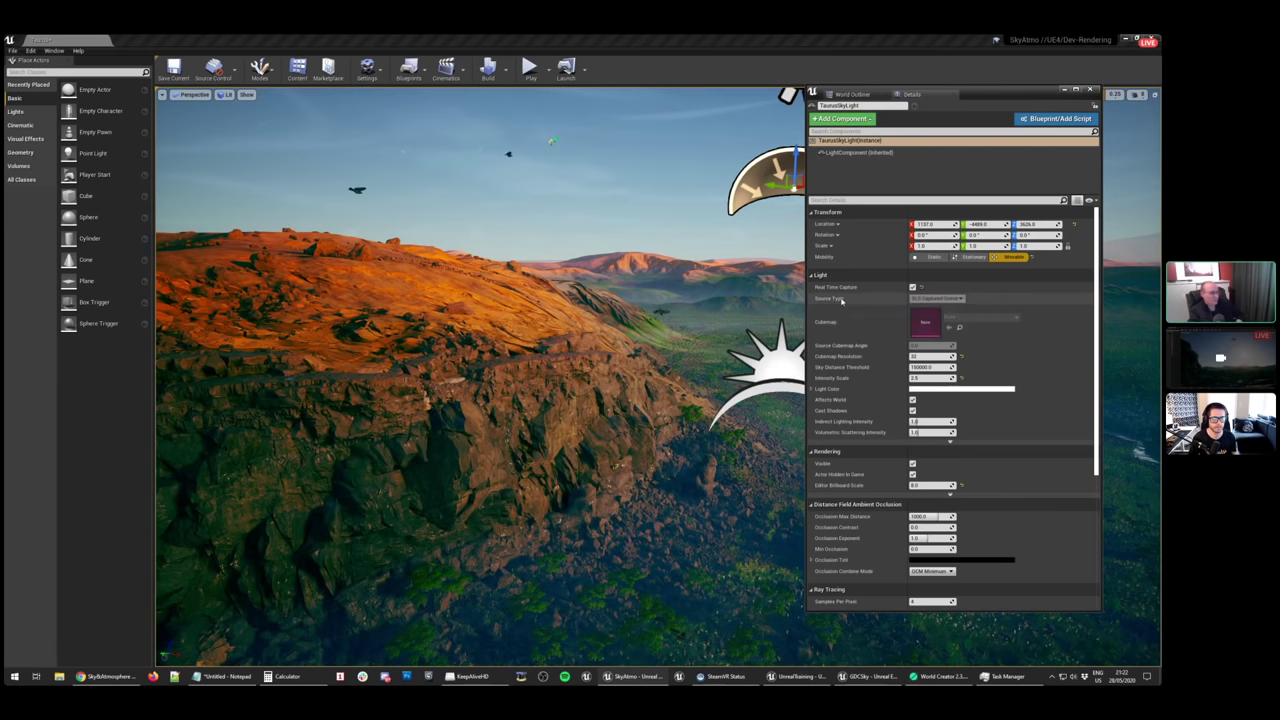
pyautogui.moveTo(854, 291)
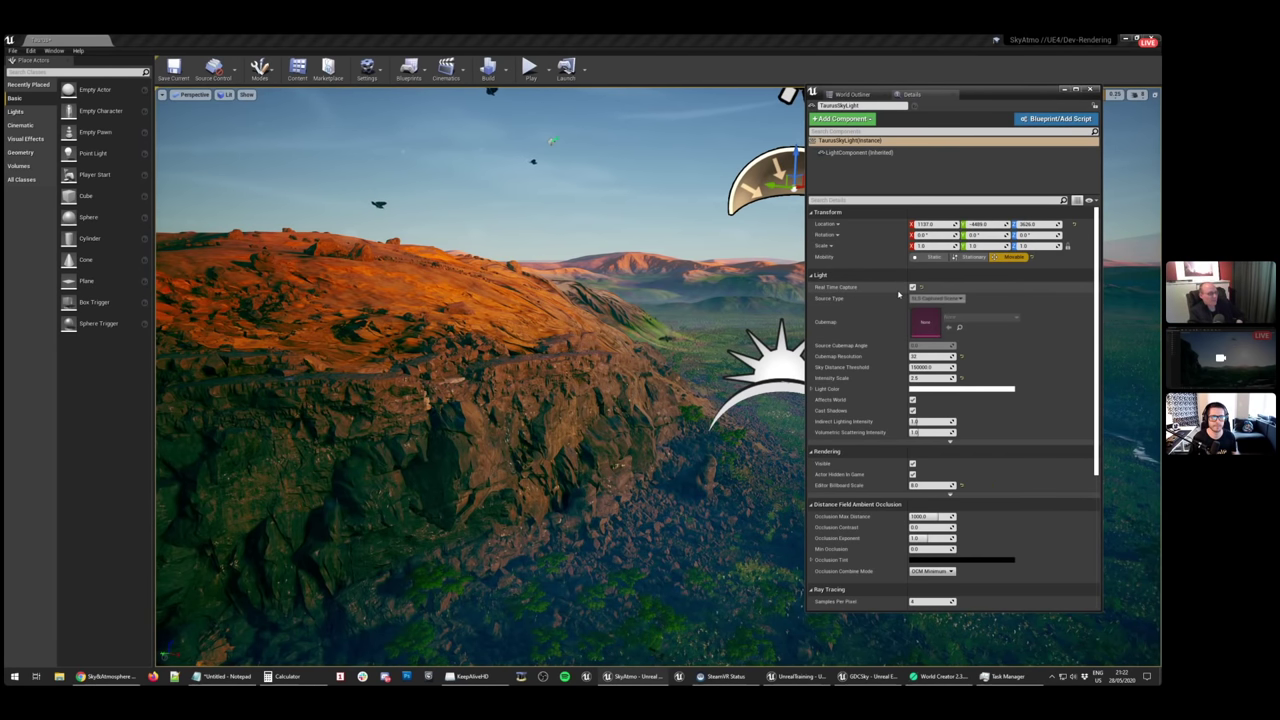
pyautogui.moveTo(700, 300); pyautogui.dragTo(850, 255, button='right')
pyautogui.moveTo(618, 326); pyautogui.dragTo(690, 326, button='right')
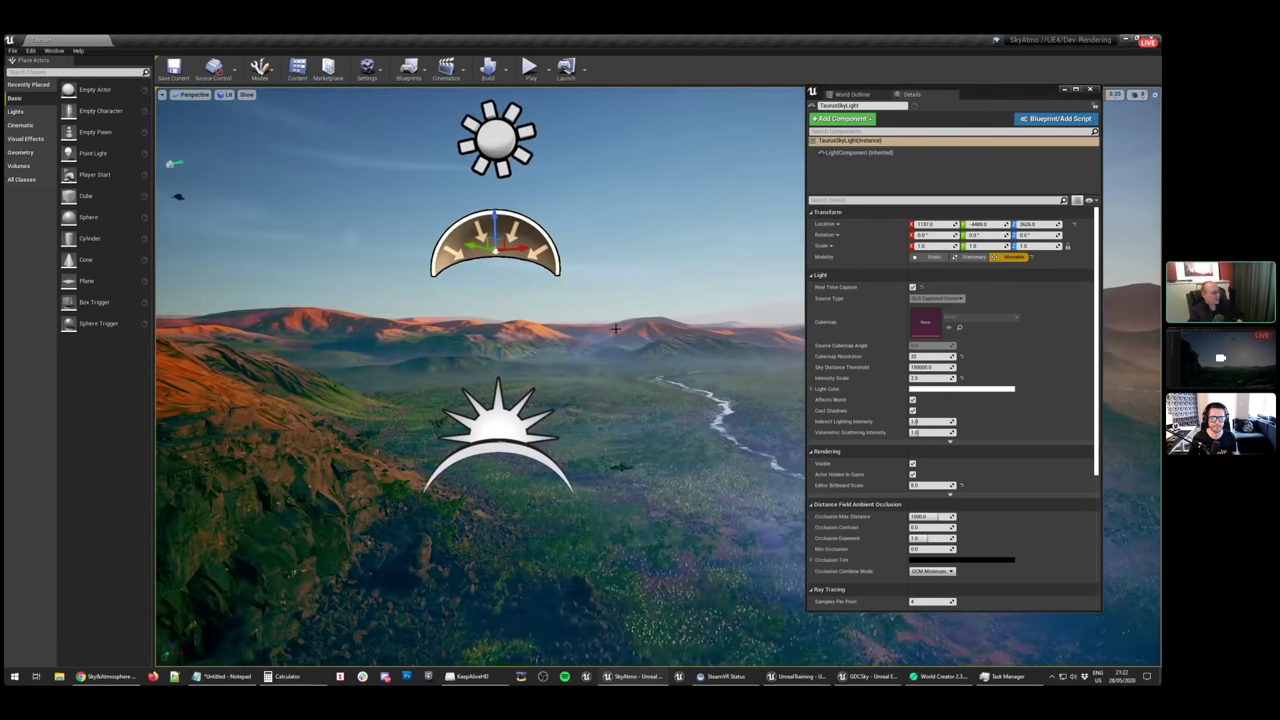
pyautogui.moveTo(604, 340); pyautogui.dragTo(623, 357, button='right')
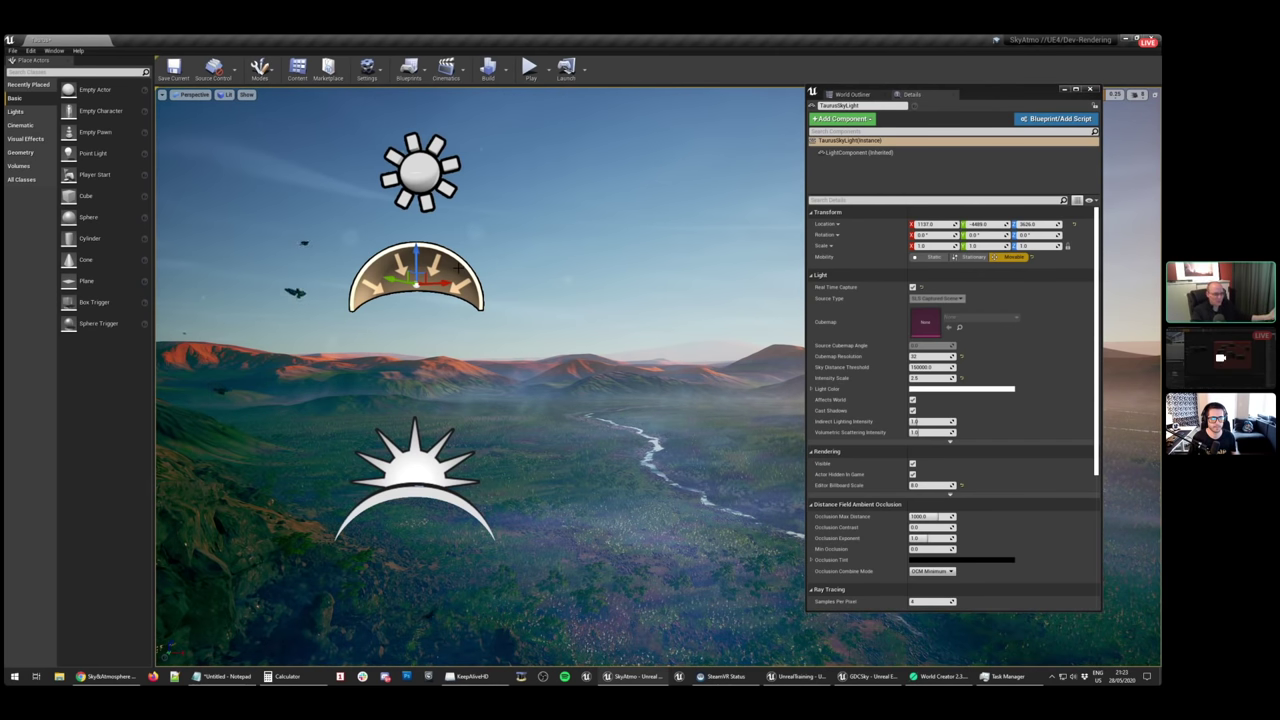
# Try switching the sky light's Real Time Capture off, and leave it enabled
pyautogui.moveTo(843, 288)
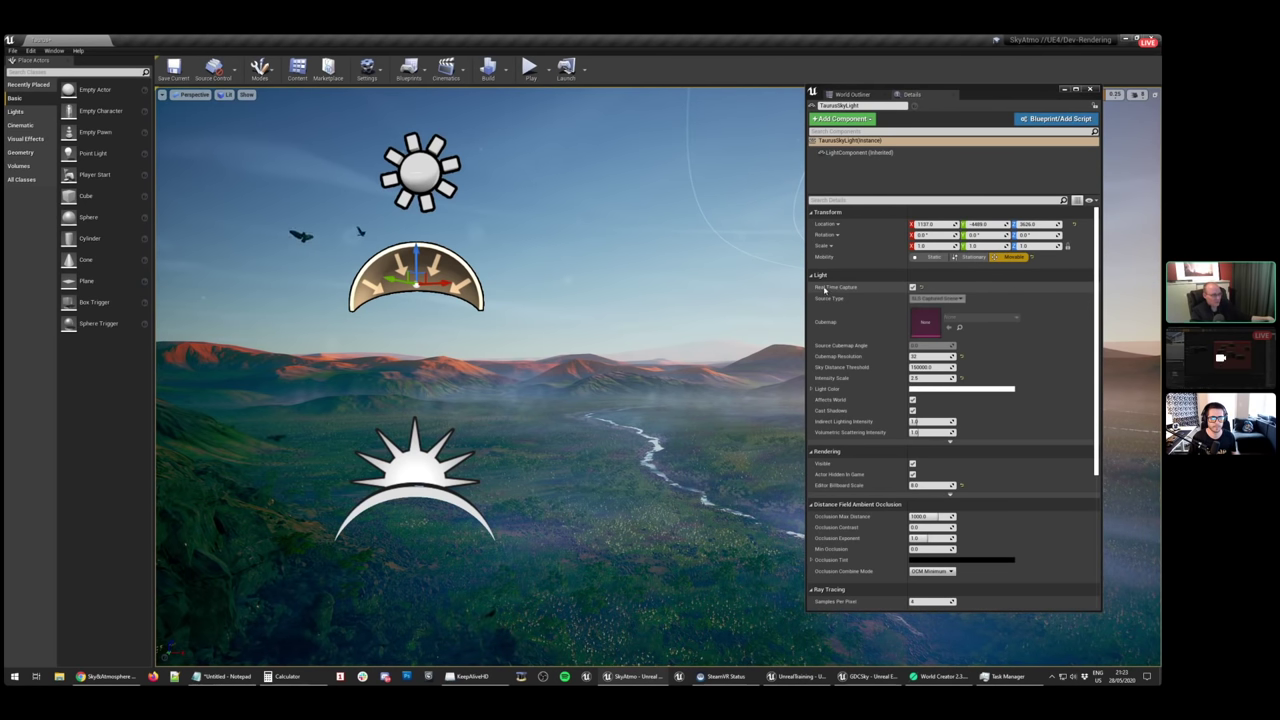
pyautogui.click(912, 287)
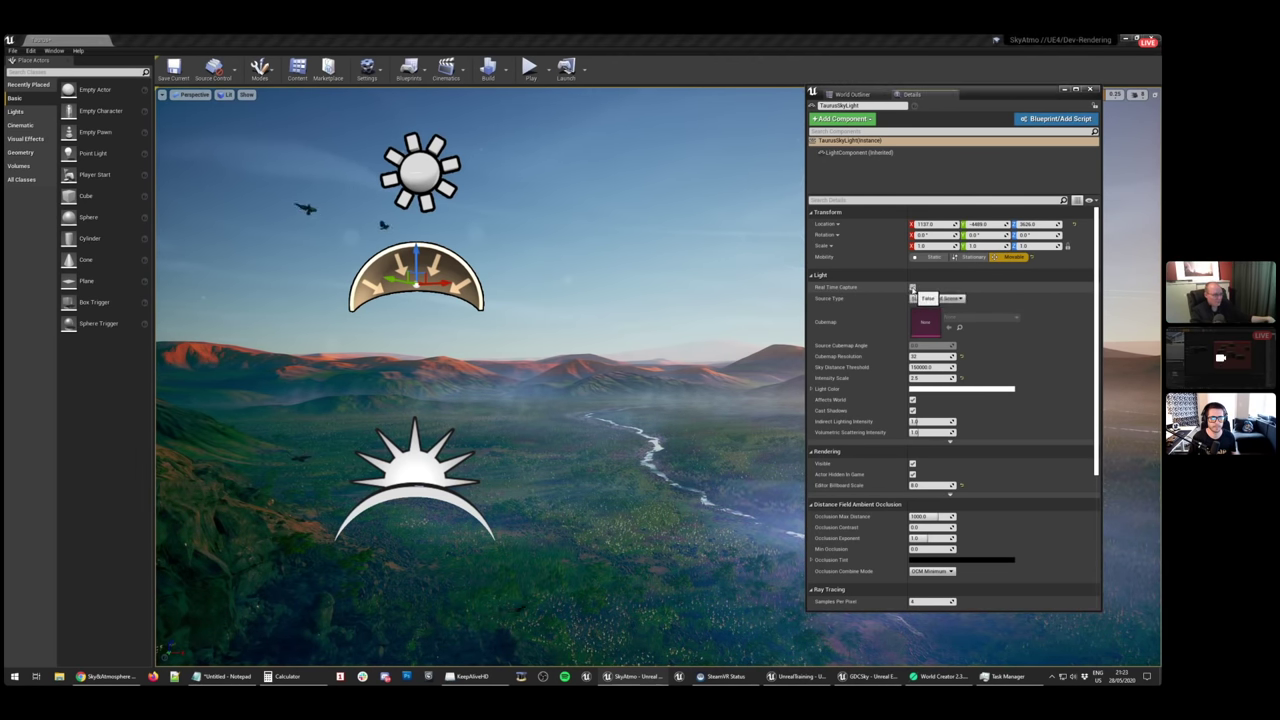
pyautogui.click(912, 287)
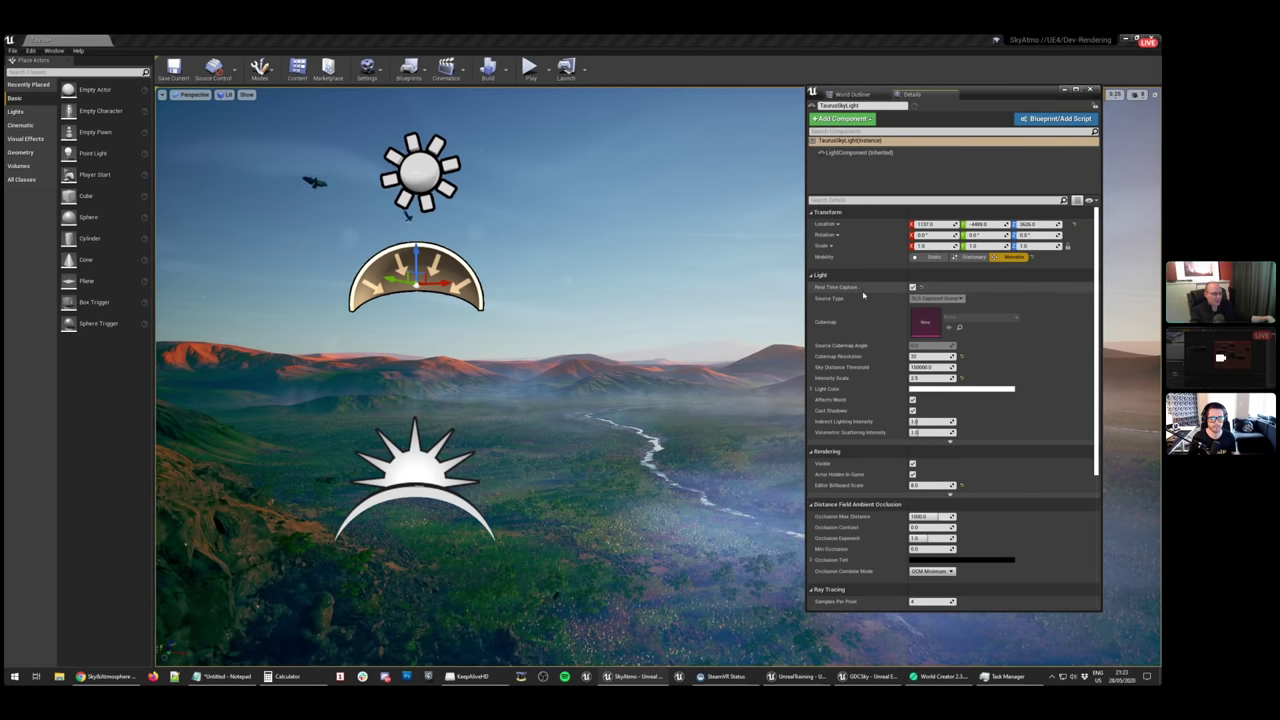
# Rotate the sun below the horizon for a night sky and back up to a daytime position over the valley
pyautogui.moveTo(694, 328); pyautogui.dragTo(905, 316, button='right')
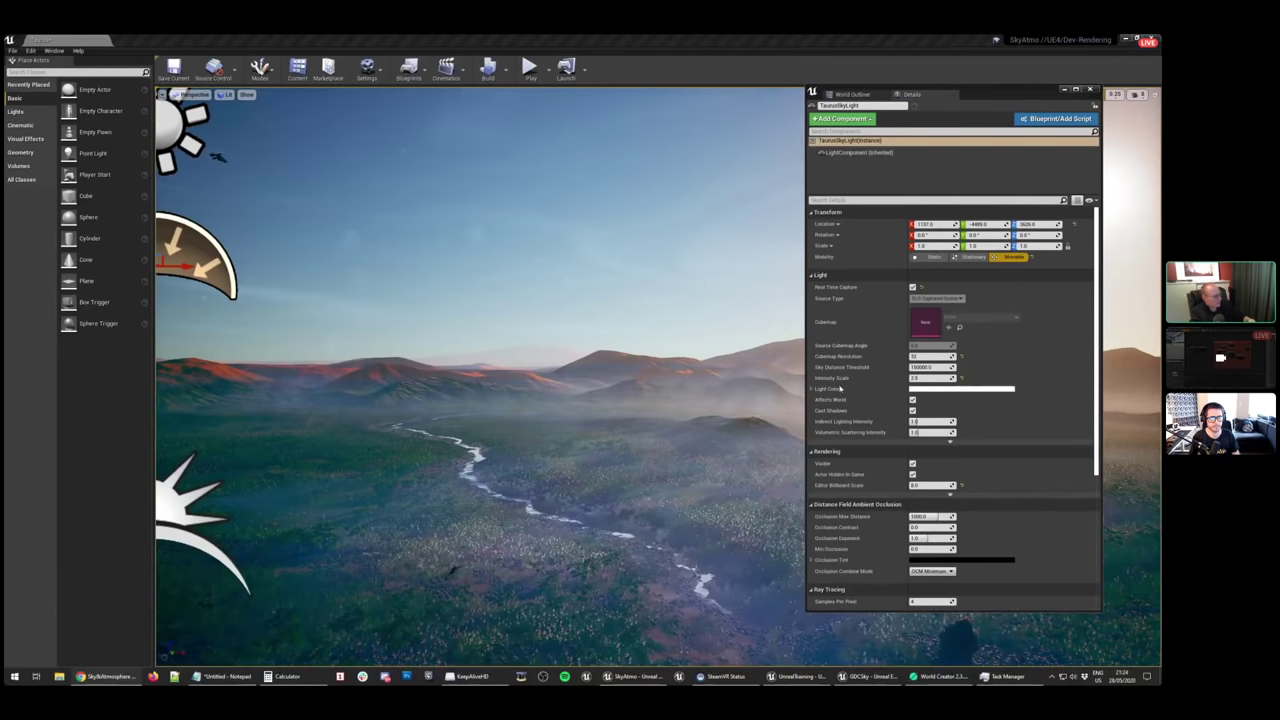
pyautogui.moveTo(734, 323); pyautogui.dragTo(826, 280, button='right')
pyautogui.hotkey('ctrl', 'l')
pyautogui.hotkey('ctrl', 'l')
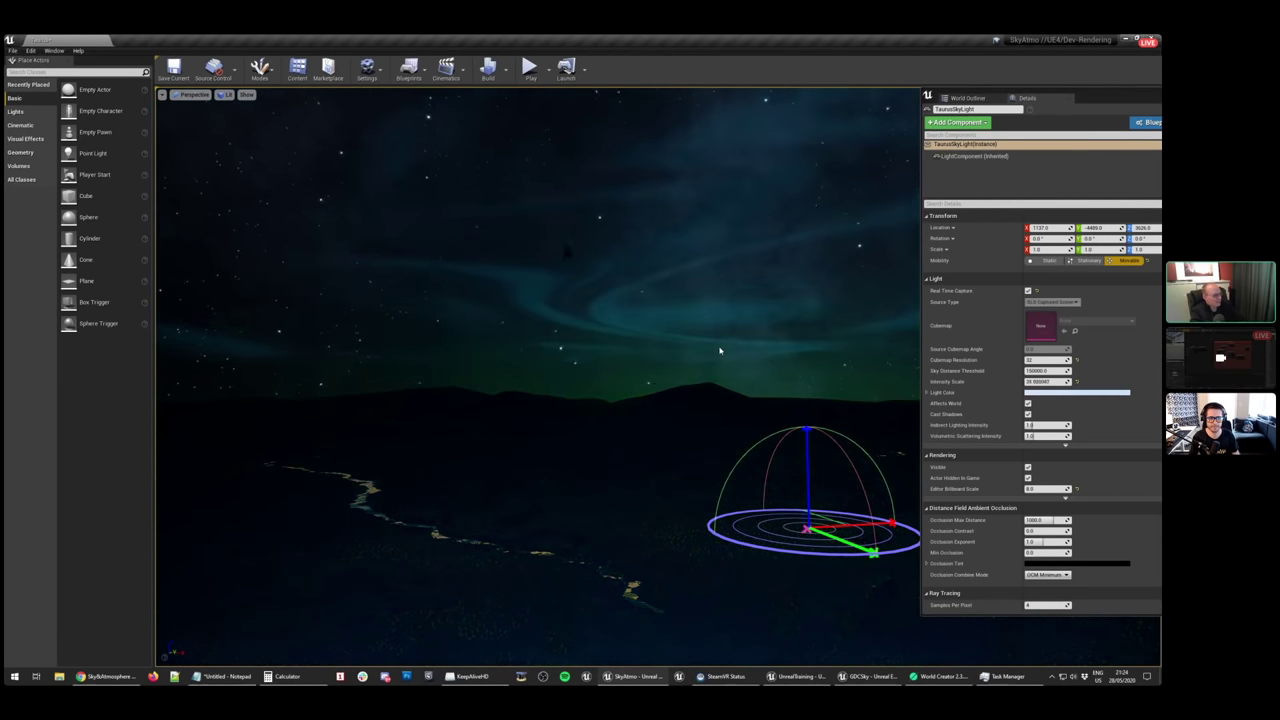
pyautogui.moveTo(578, 228); pyautogui.dragTo(680, 274, button='right')
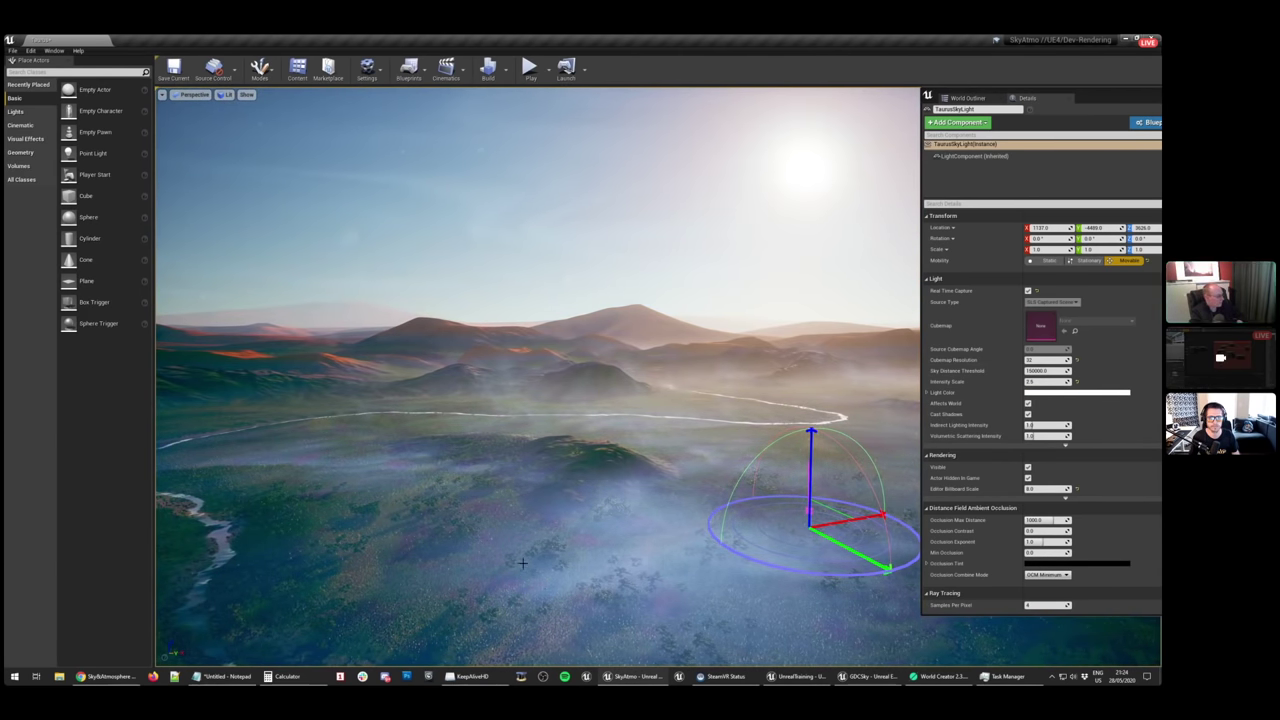
# Consult the "Additional" slide, return to the SkyAtmo project, and create an empty new level without saving the Taurus map
pyautogui.press('g')
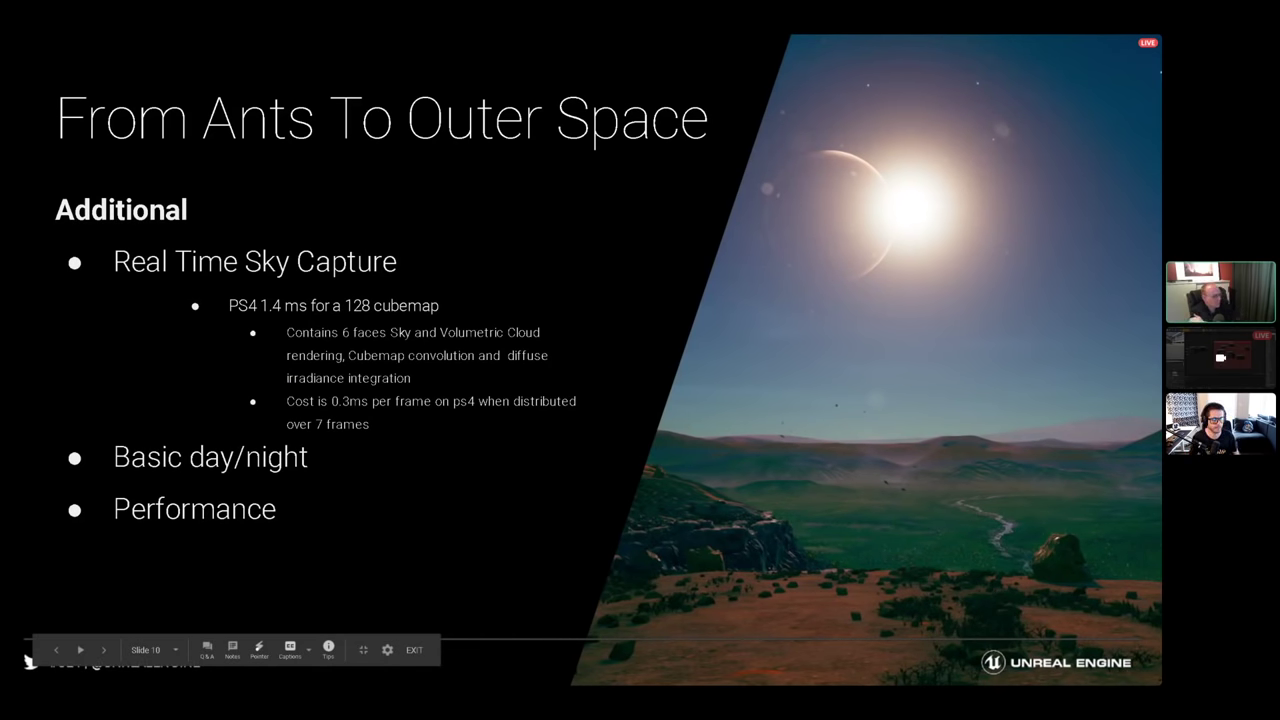
pyautogui.hotkey('alt', 'Tab')
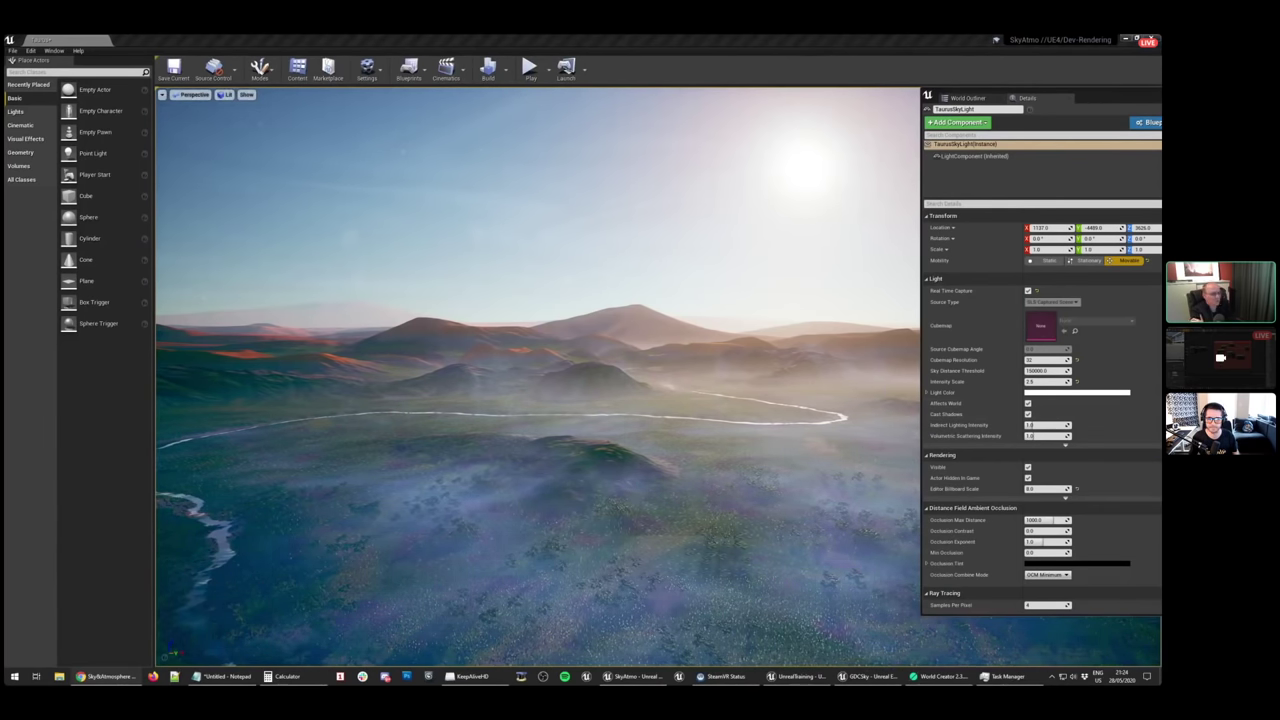
pyautogui.click(13, 50)
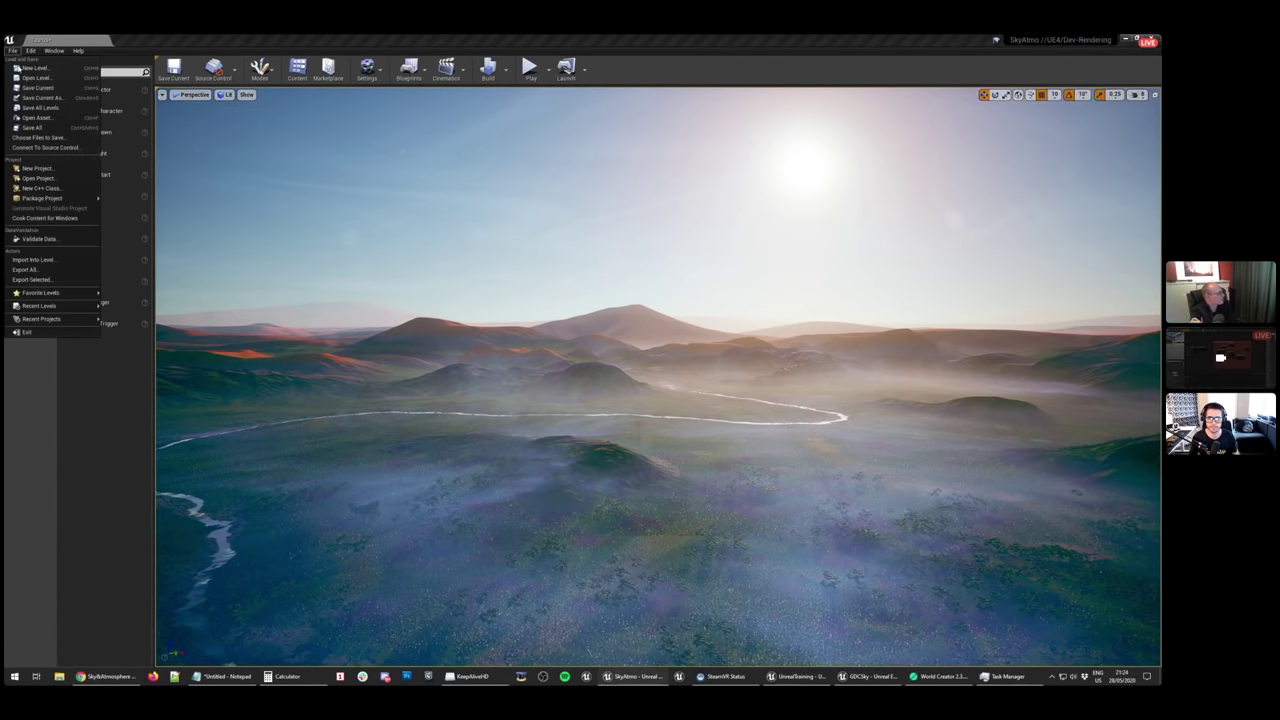
pyautogui.click(28, 68)
pyautogui.click(510, 385)
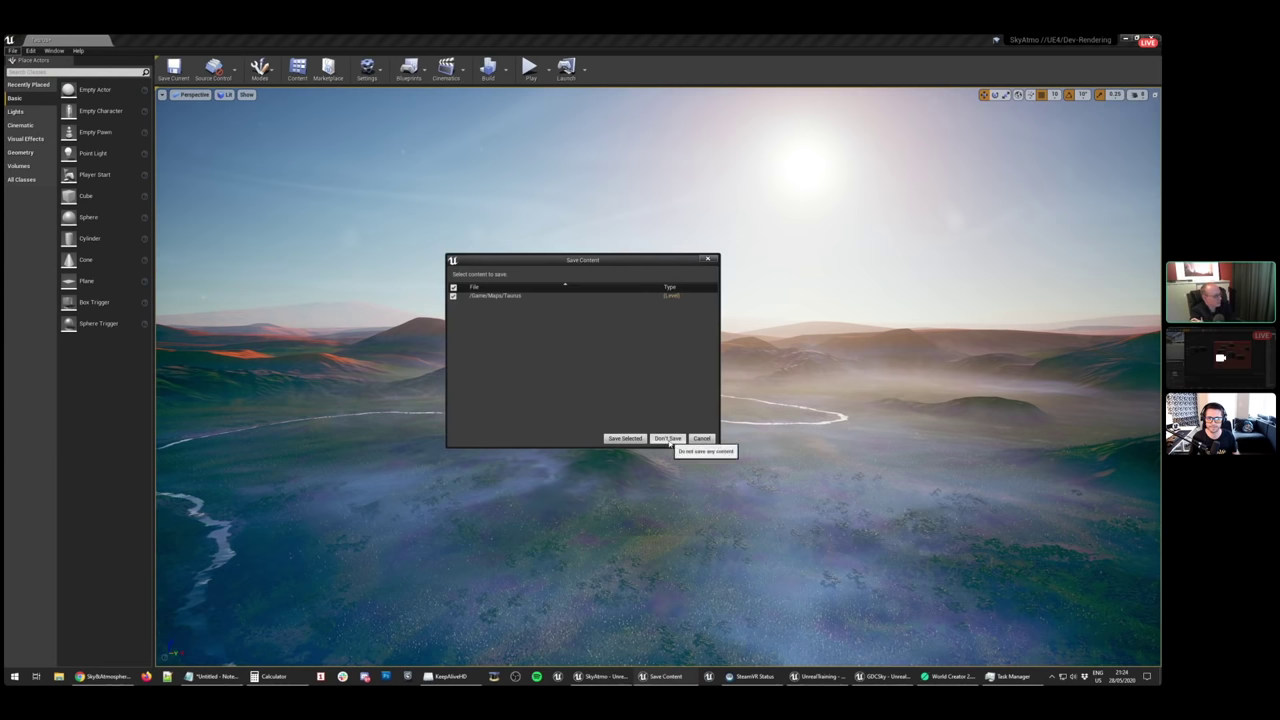
pyautogui.click(668, 439)
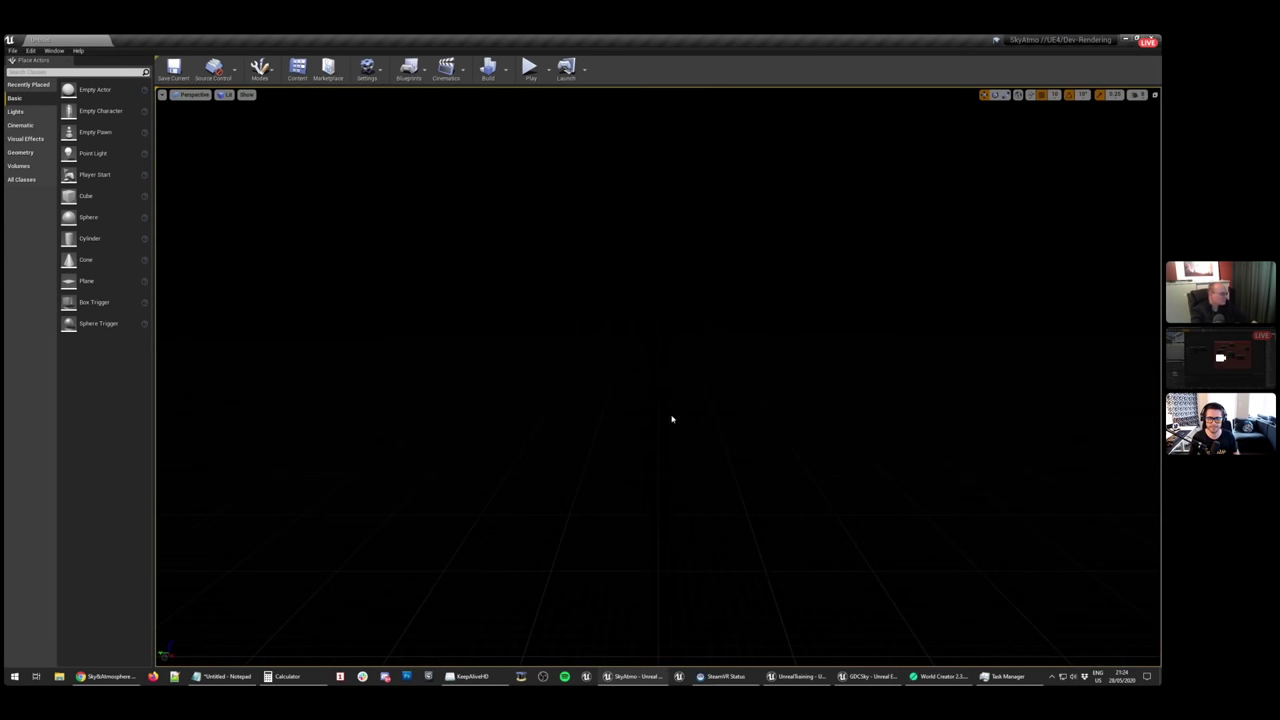
# Place a cube in the middle of the empty level and bring its details window fully into view
pyautogui.moveTo(86, 196); pyautogui.dragTo(662, 472)
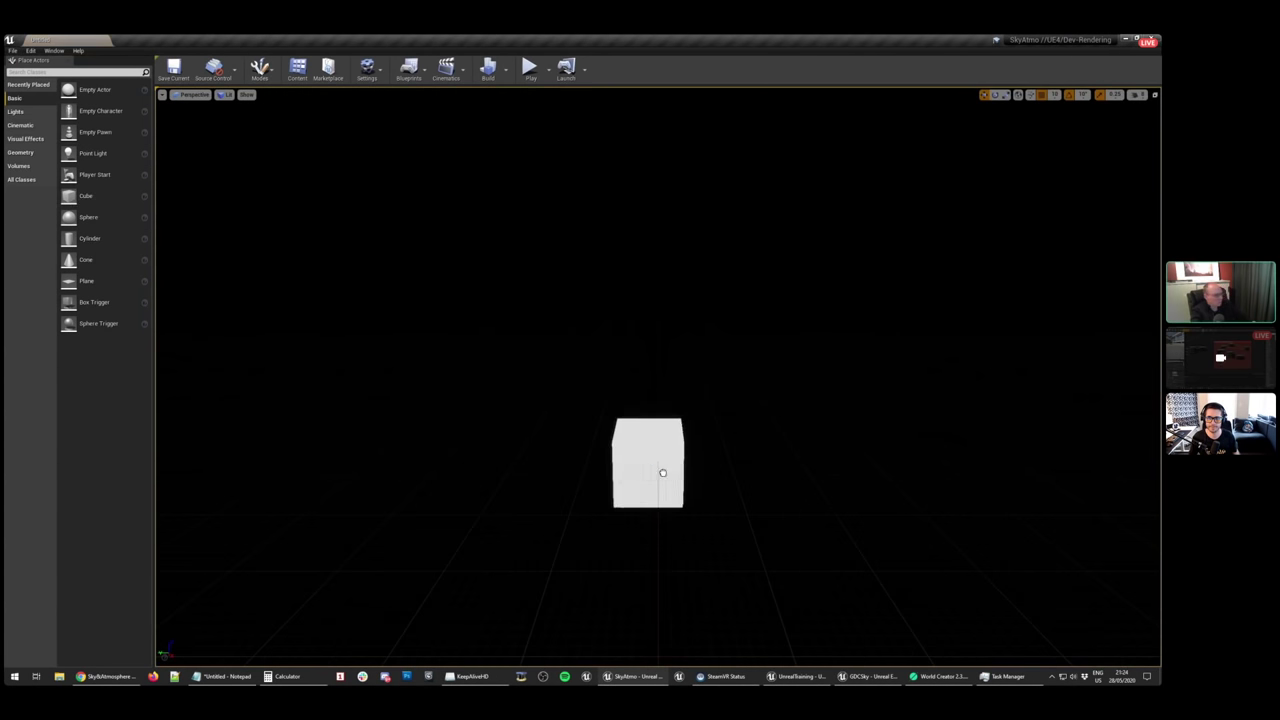
pyautogui.hotkey('alt', 'Tab')
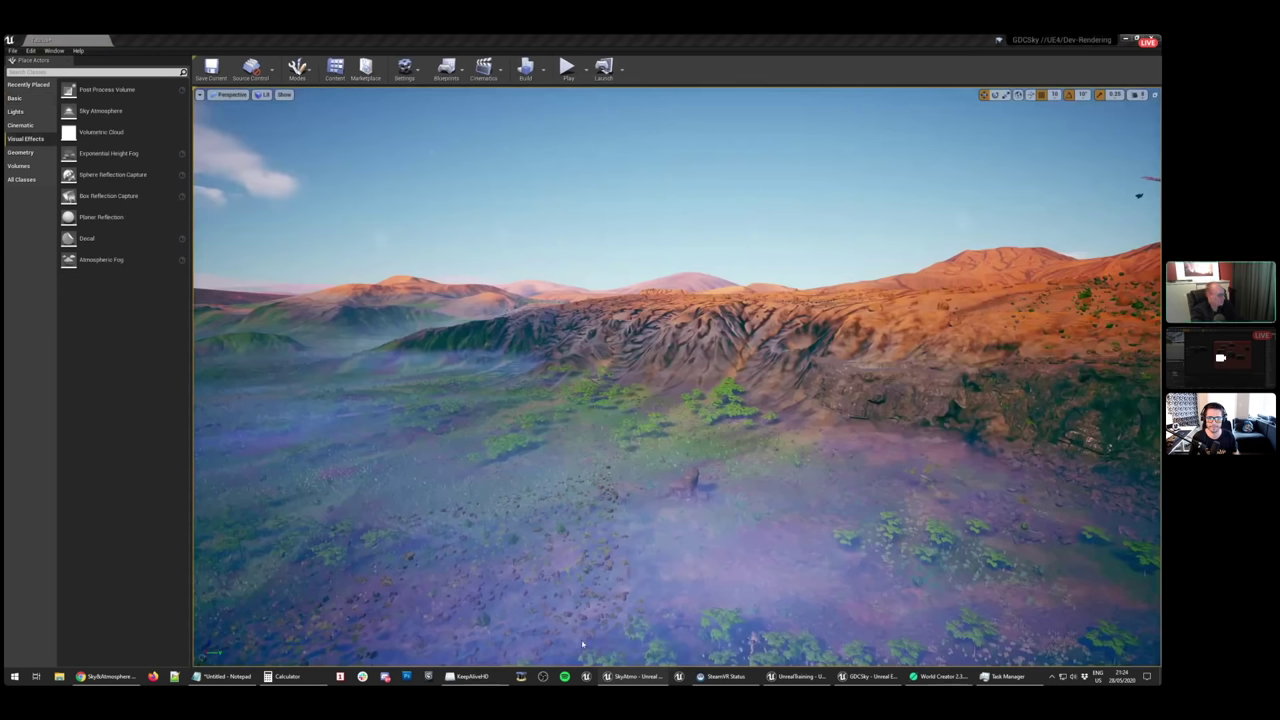
pyautogui.hotkey('alt', 'Tab')
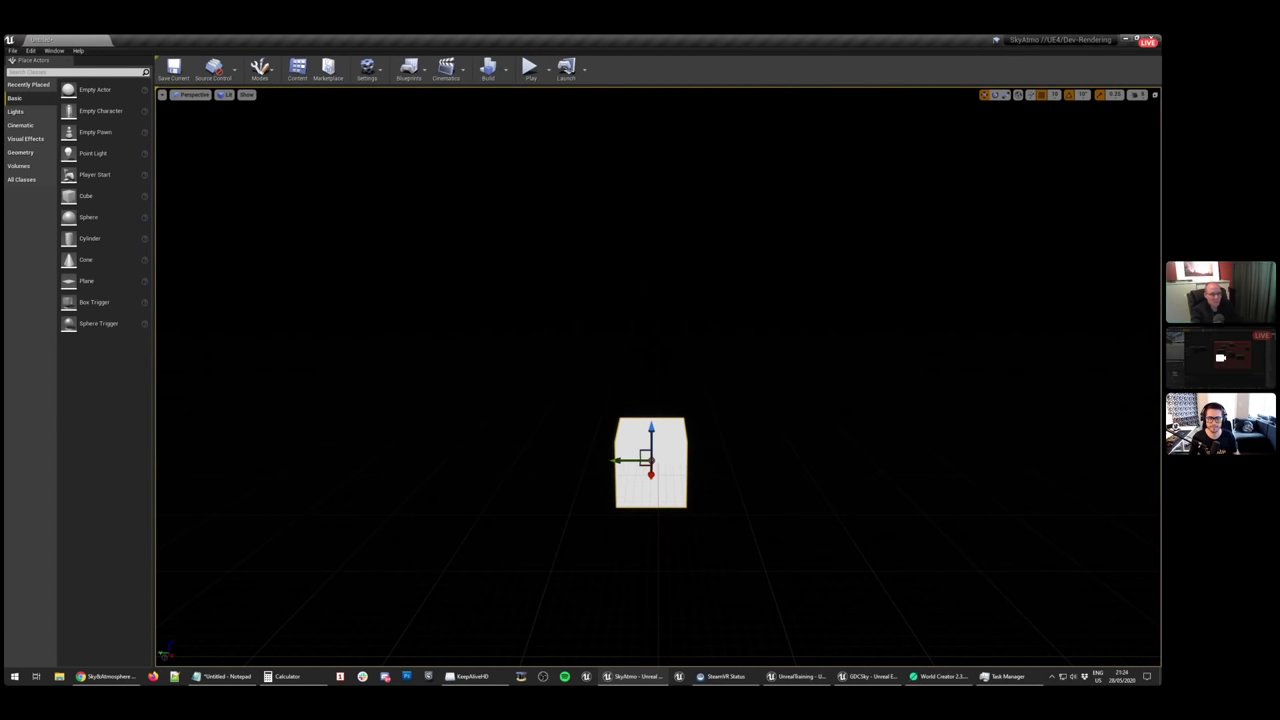
pyautogui.doubleClick(668, 445)
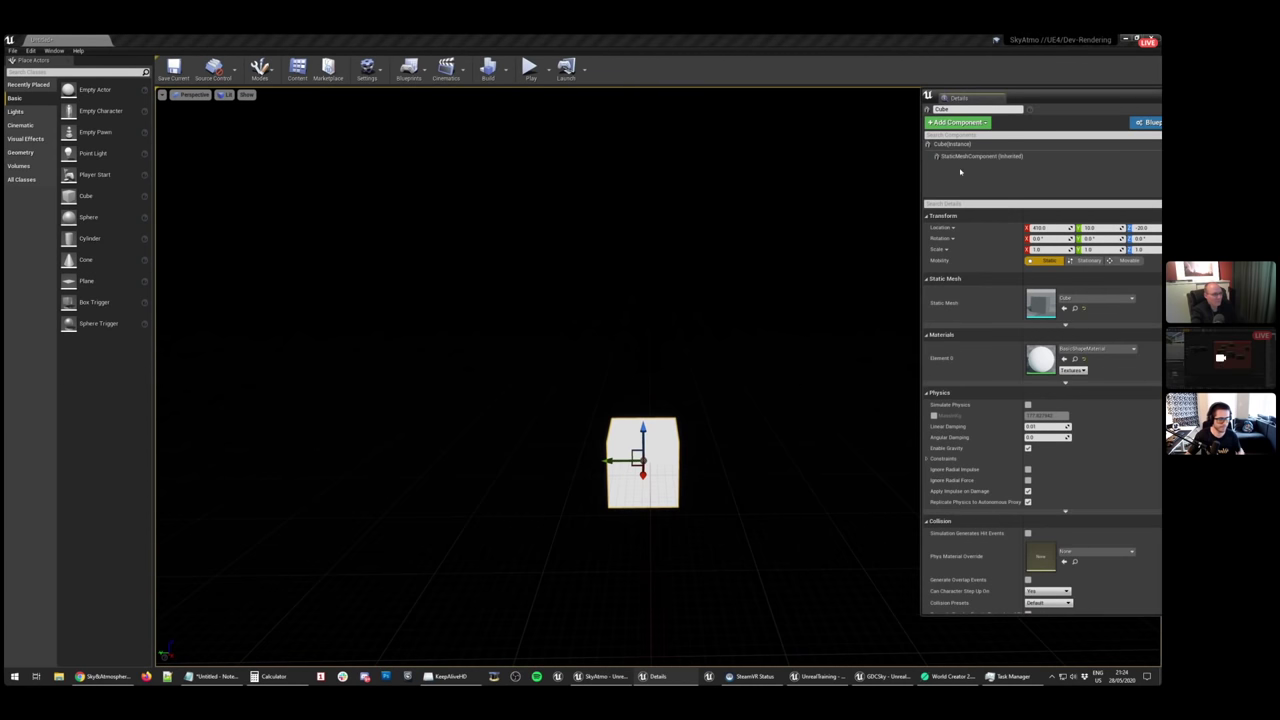
pyautogui.moveTo(1068, 101); pyautogui.dragTo(968, 105)
# Scale the cube to 64 in X and Y and 1 in Z, making it a flat ground slab
pyautogui.click(945, 253)
pyautogui.write('64')
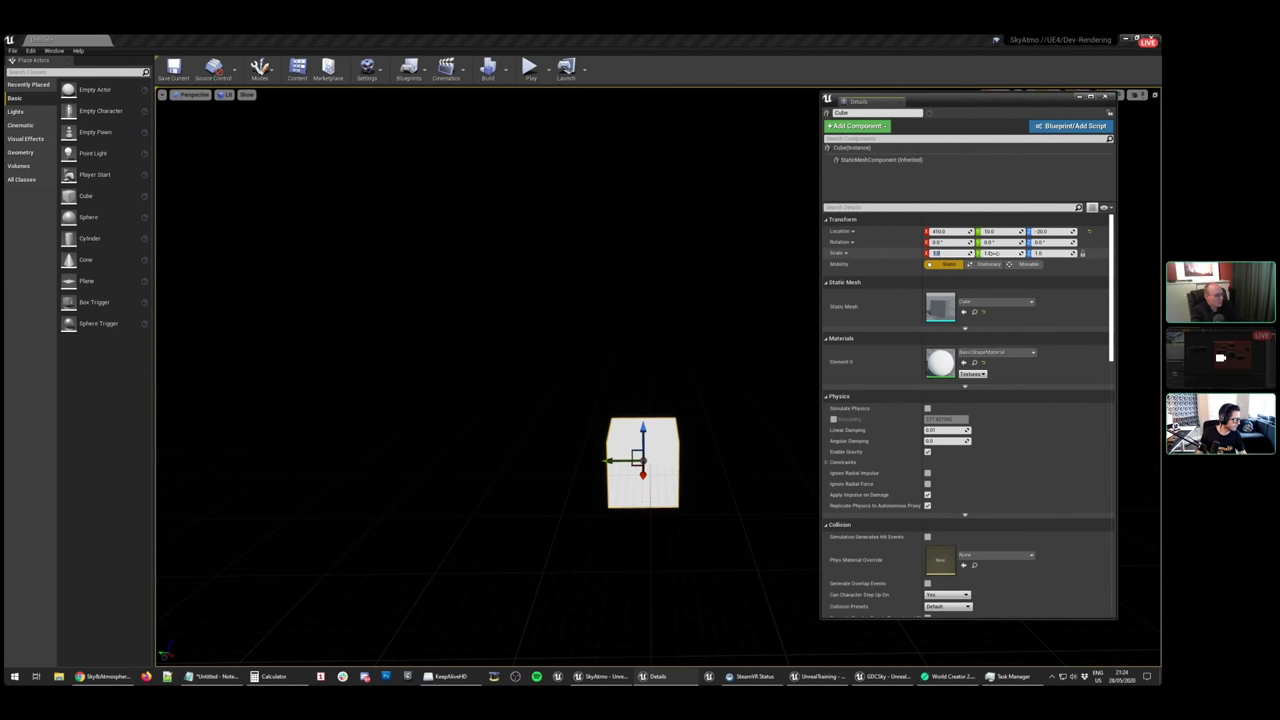
pyautogui.press('Return')
pyautogui.press('Return')
pyautogui.click(1083, 254)
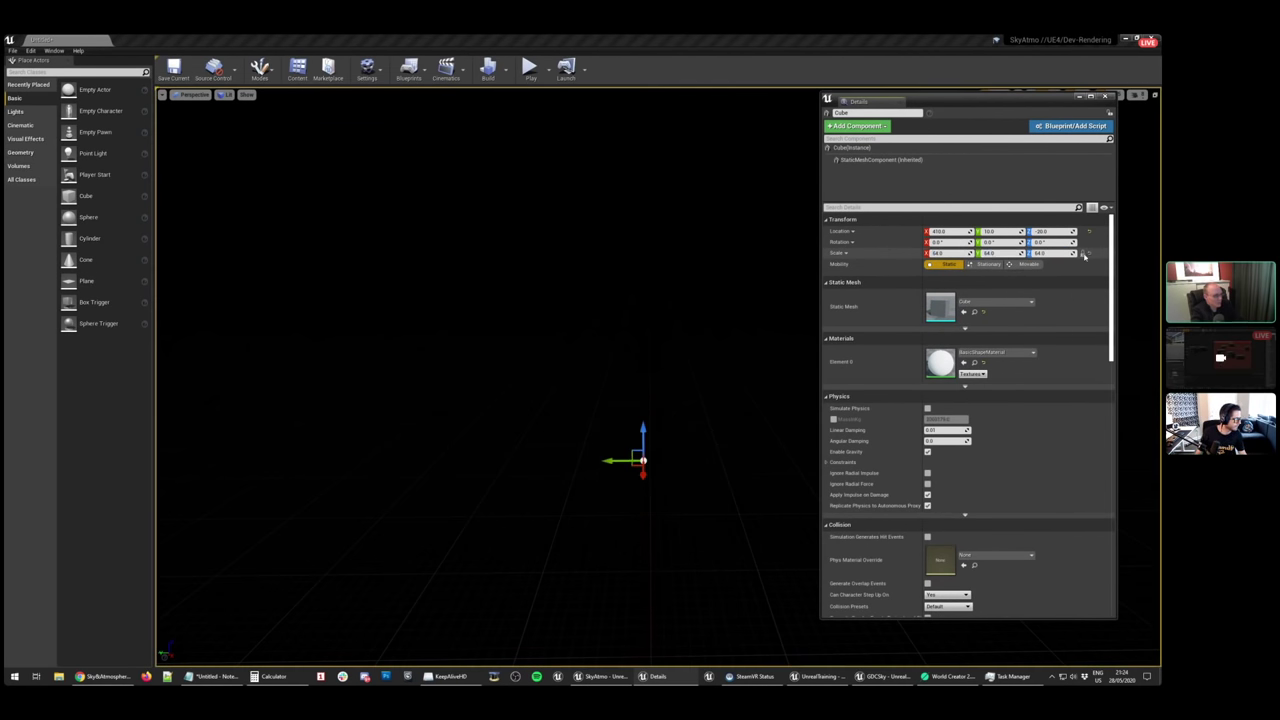
pyautogui.press('Return')
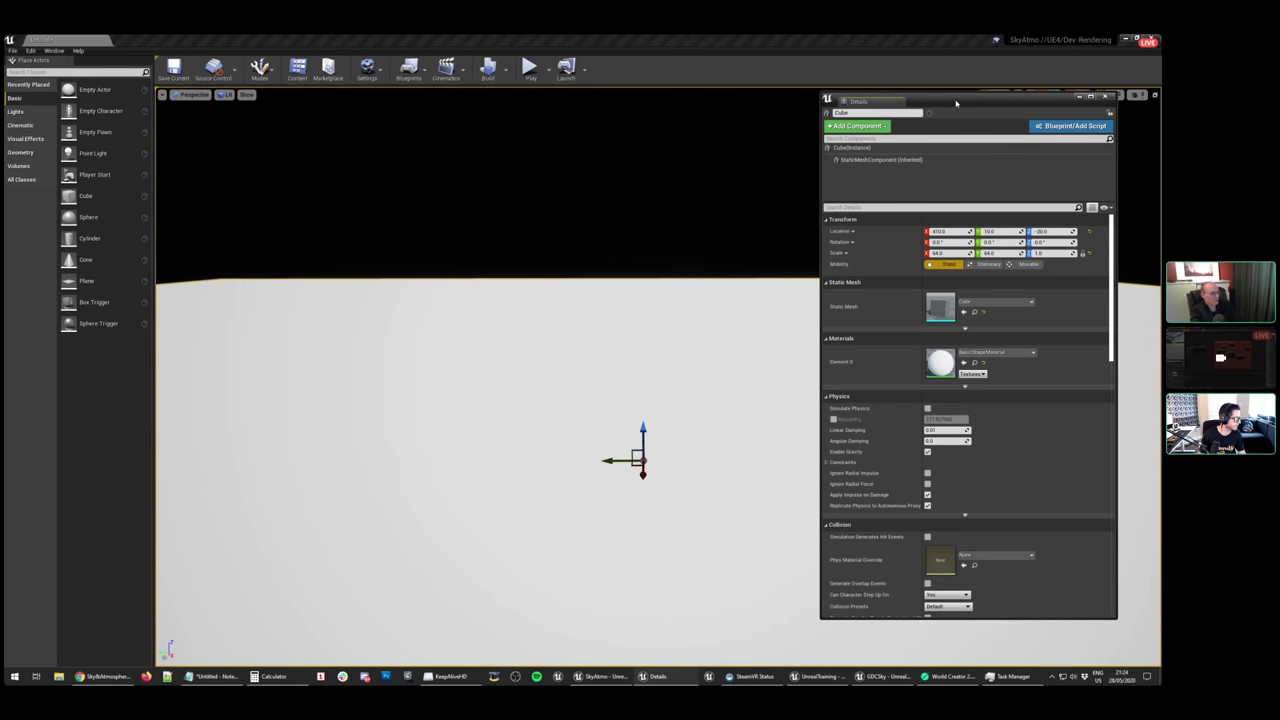
# Move the details window aside and place a Sky Atmosphere actor above the slab
pyautogui.moveTo(957, 103); pyautogui.dragTo(1085, 105)
pyautogui.moveTo(694, 244)
pyautogui.mouseDown(button='right')
pyautogui.moveTo(694, 280)
pyautogui.moveTo(680, 250)
pyautogui.mouseUp(button='right')
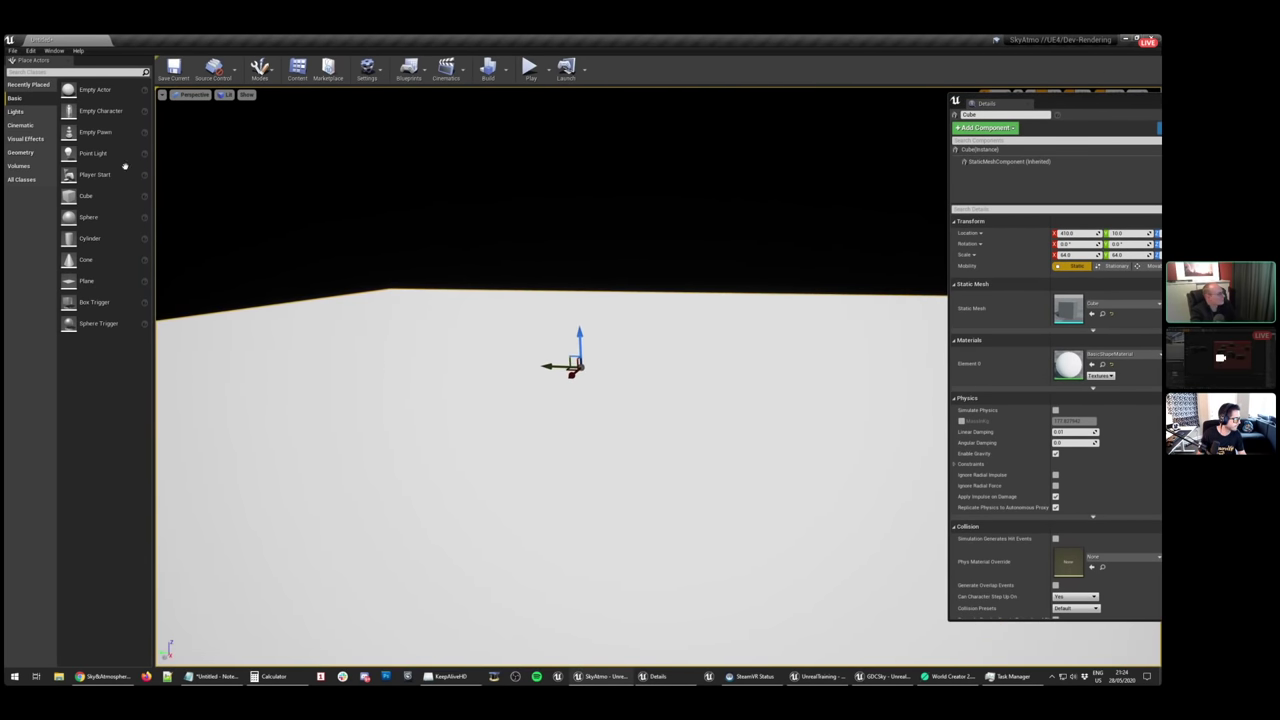
pyautogui.click(26, 138)
pyautogui.moveTo(100, 111); pyautogui.dragTo(370, 323)
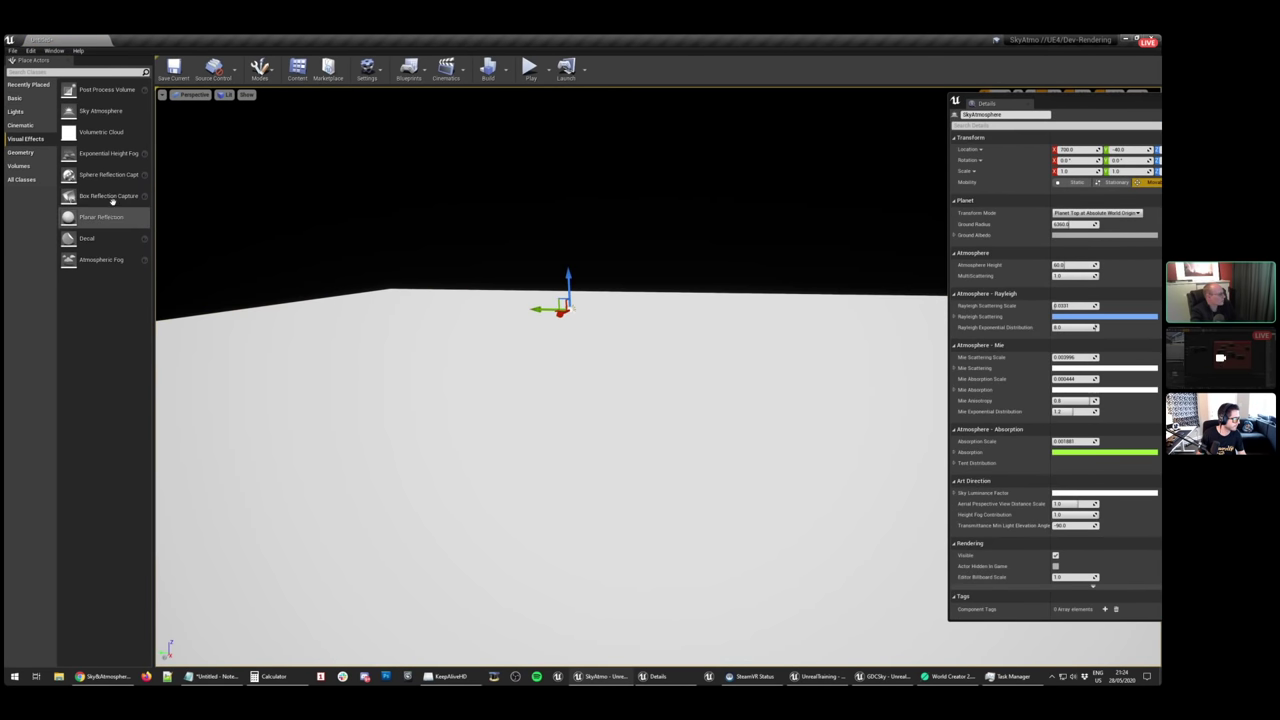
# Place a Directional Light above the slab and enable it as the Atmosphere Sun Light
pyautogui.click(15, 111)
pyautogui.moveTo(92, 90); pyautogui.dragTo(578, 242)
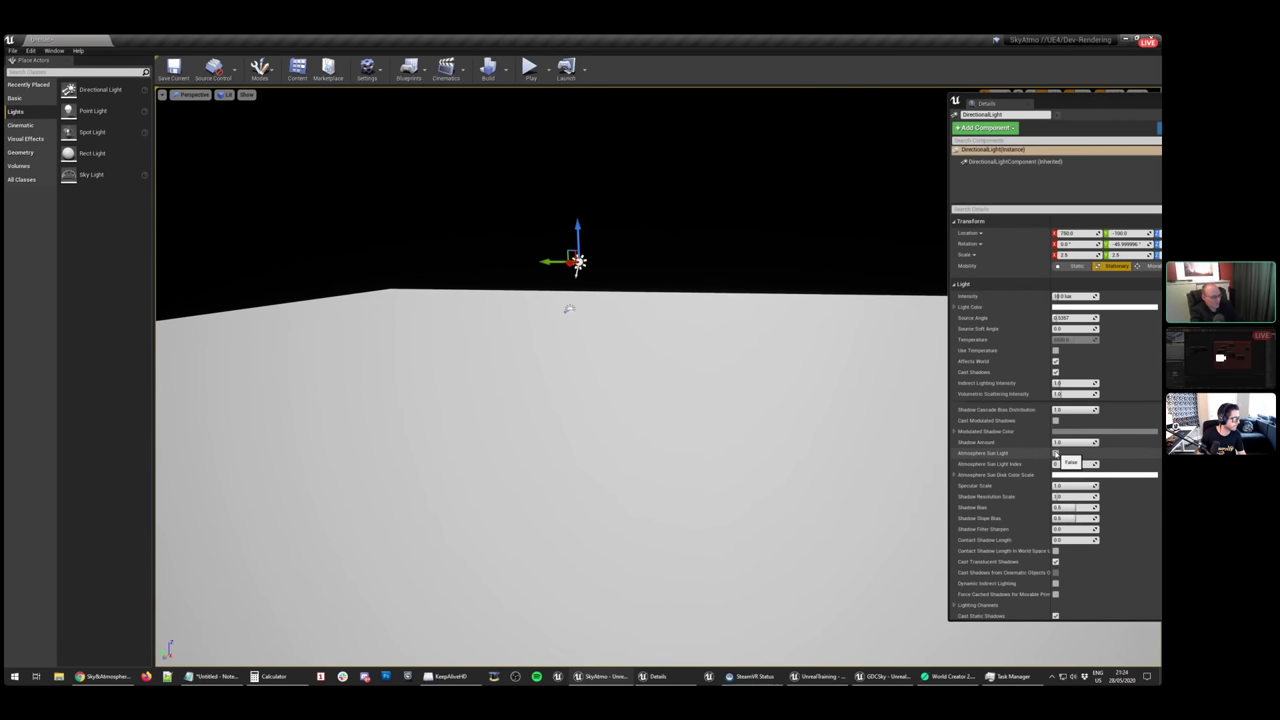
pyautogui.click(1055, 453)
pyautogui.moveTo(732, 465); pyautogui.dragTo(844, 269, button='right')
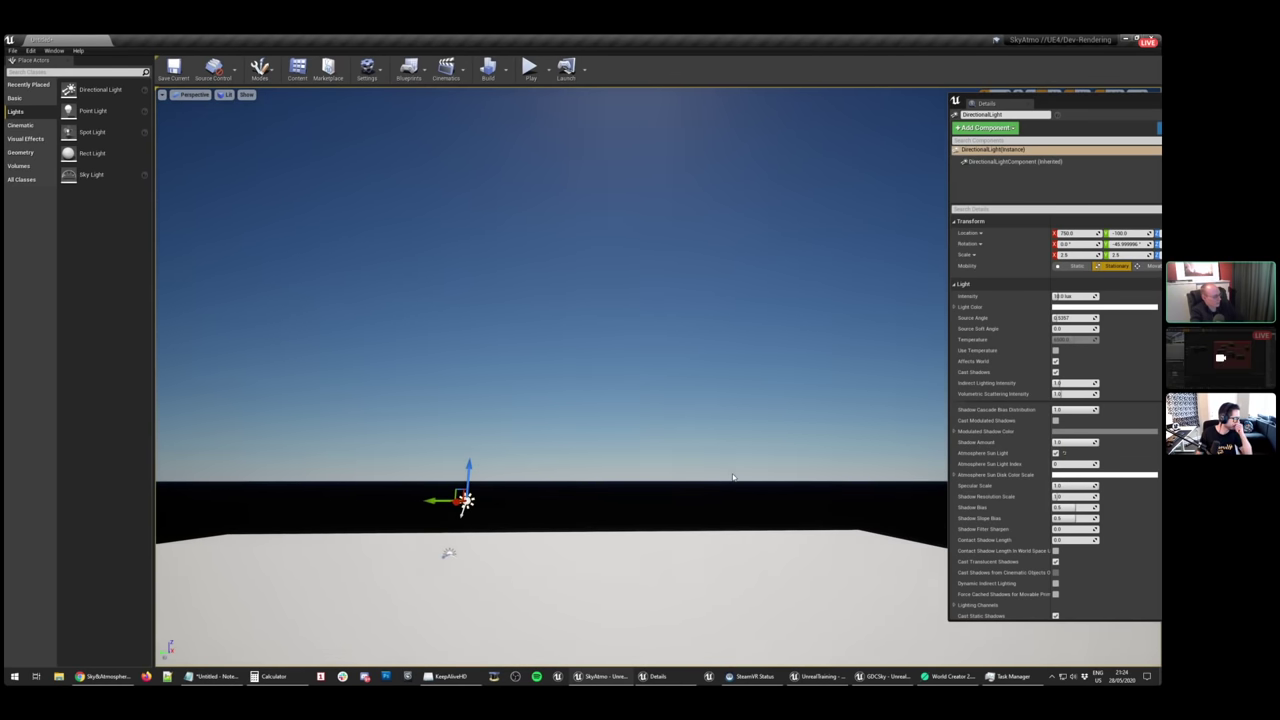
# Sweep the sun down below the horizon and back, leaving it low above the horizon with the slab in view
pyautogui.hotkey('ctrl', 'l')
pyautogui.hotkey('ctrl', 'l')
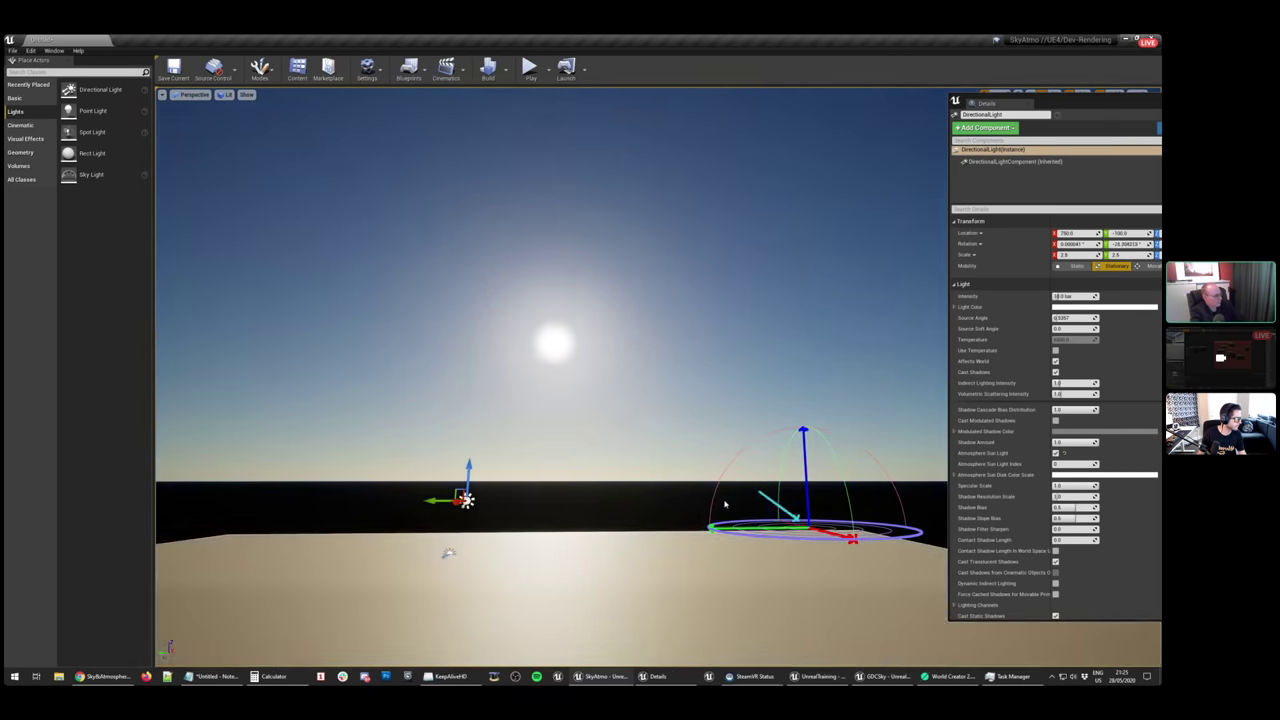
pyautogui.hotkey('ctrl', 'l')
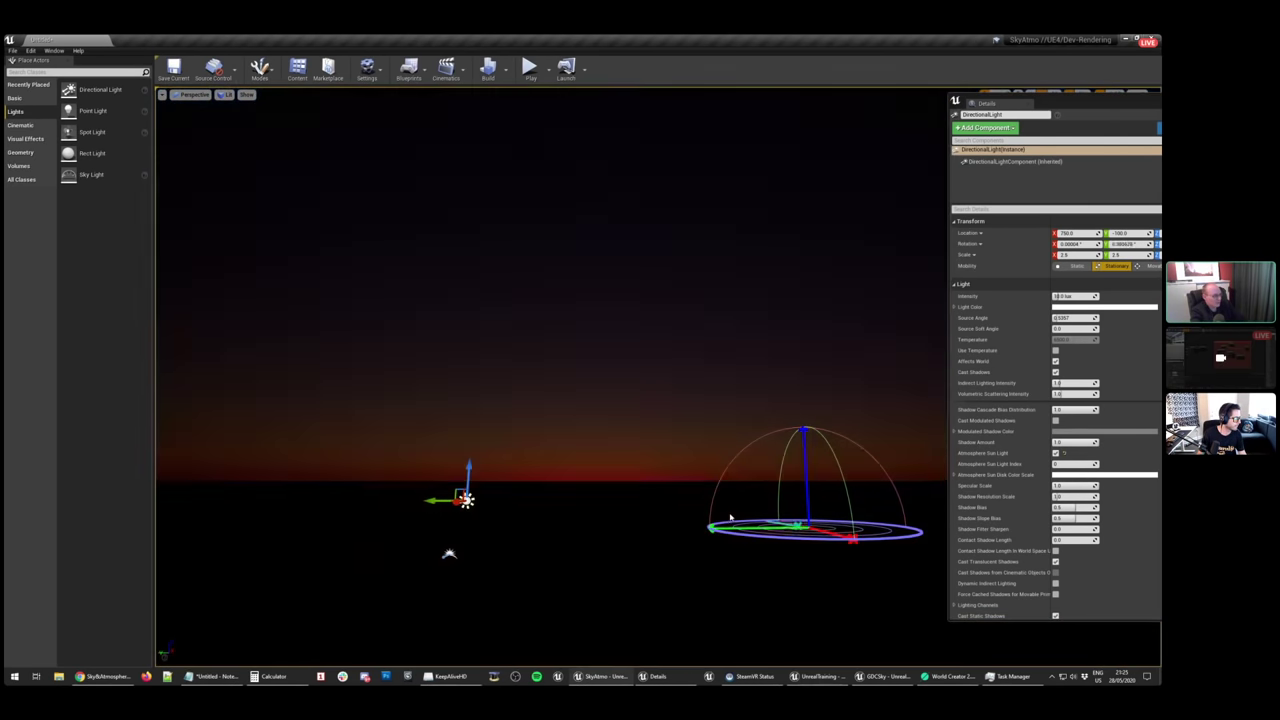
pyautogui.hotkey('ctrl', 'l')
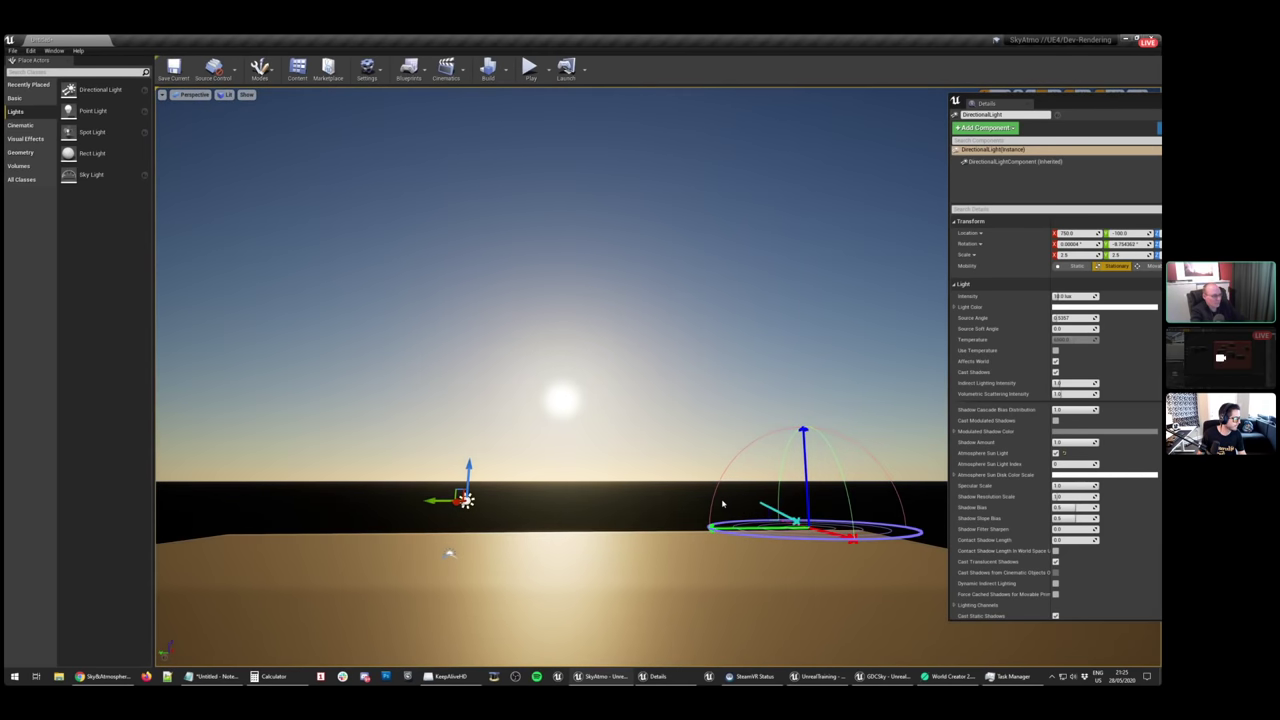
pyautogui.moveTo(723, 503); pyautogui.dragTo(723, 540, button='right')
pyautogui.moveTo(610, 443); pyautogui.dragTo(557, 475, button='right')
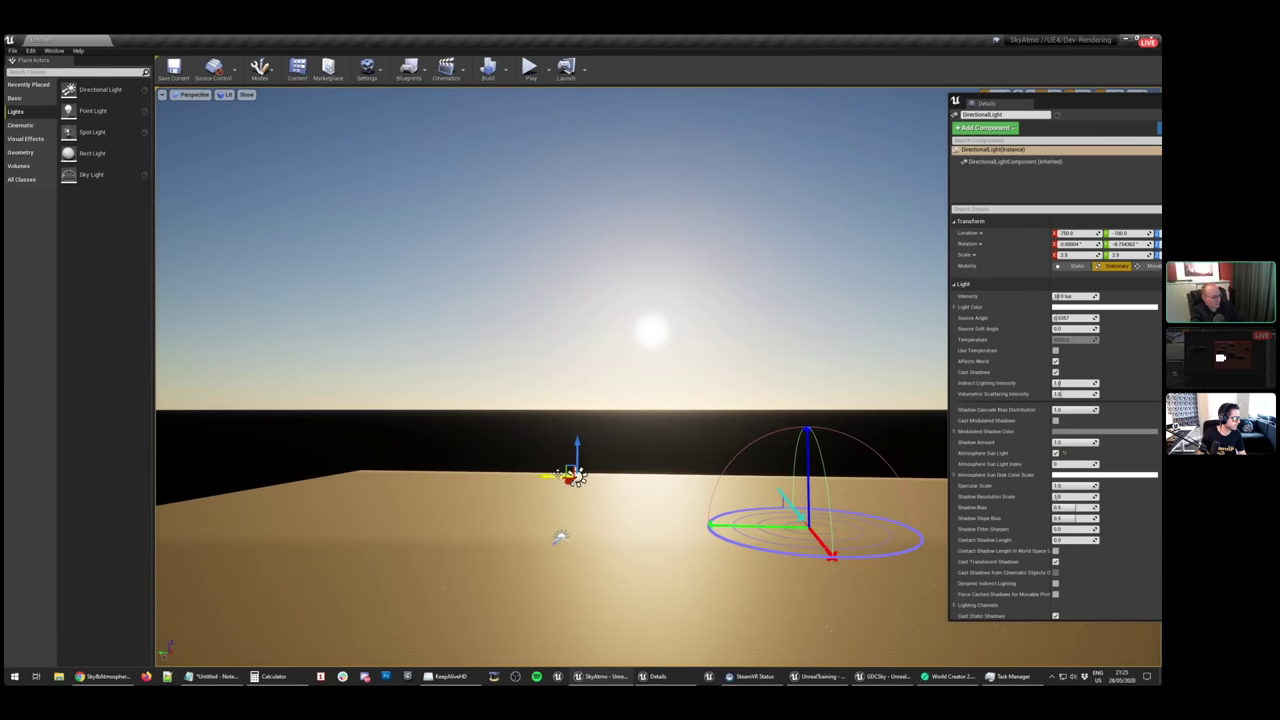
# Open the Level Blueprint, add a reference to the directional light and attach an AddActorWorldRotation node to it
pyautogui.click(410, 68)
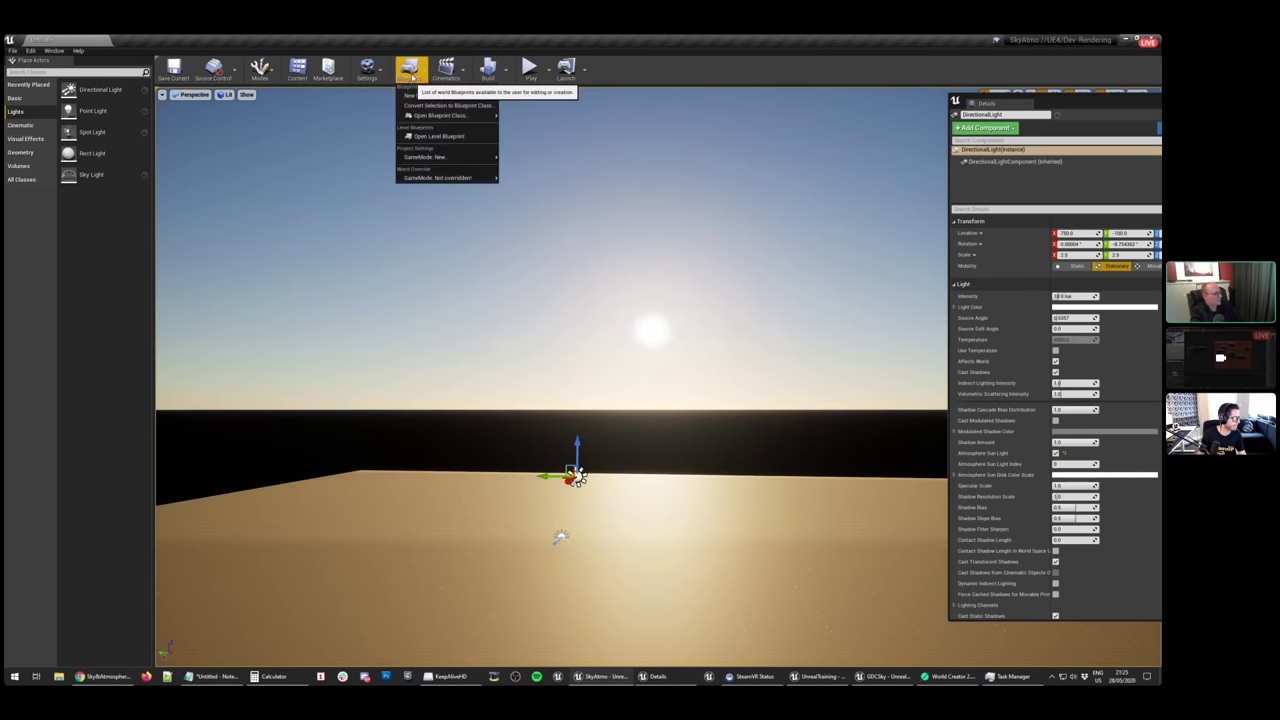
pyautogui.click(427, 139)
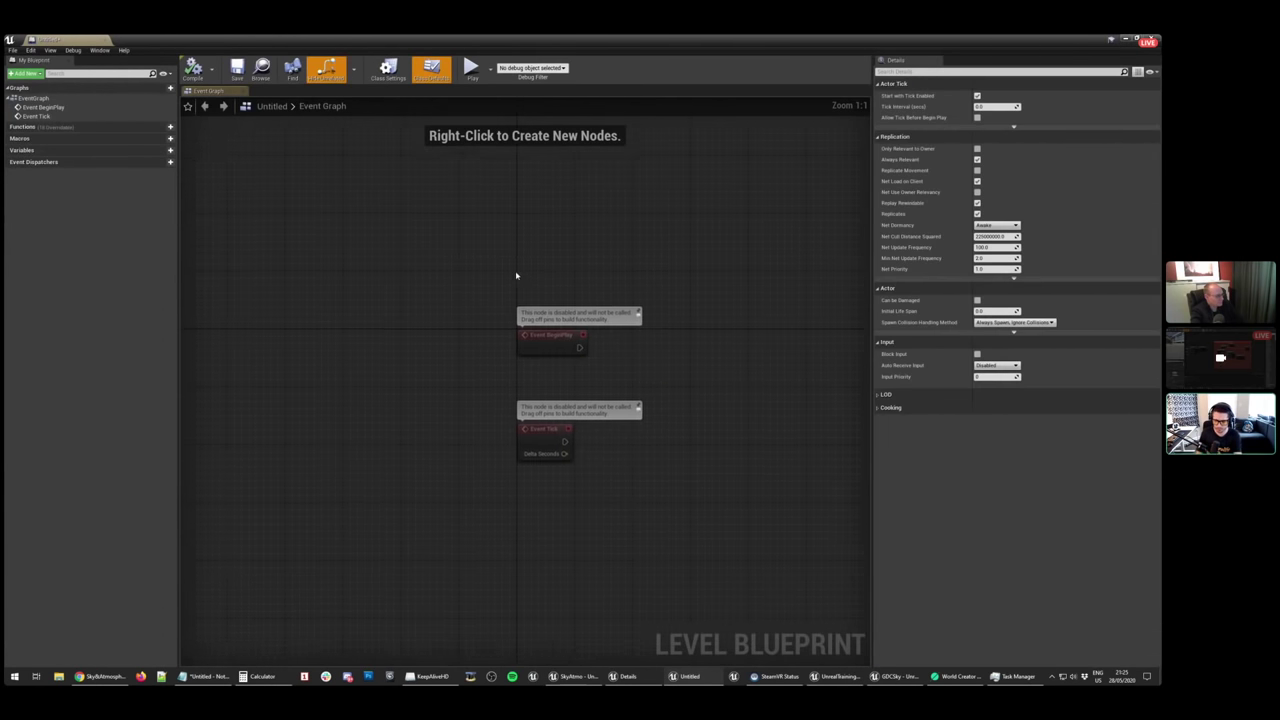
pyautogui.rightClick(455, 410)
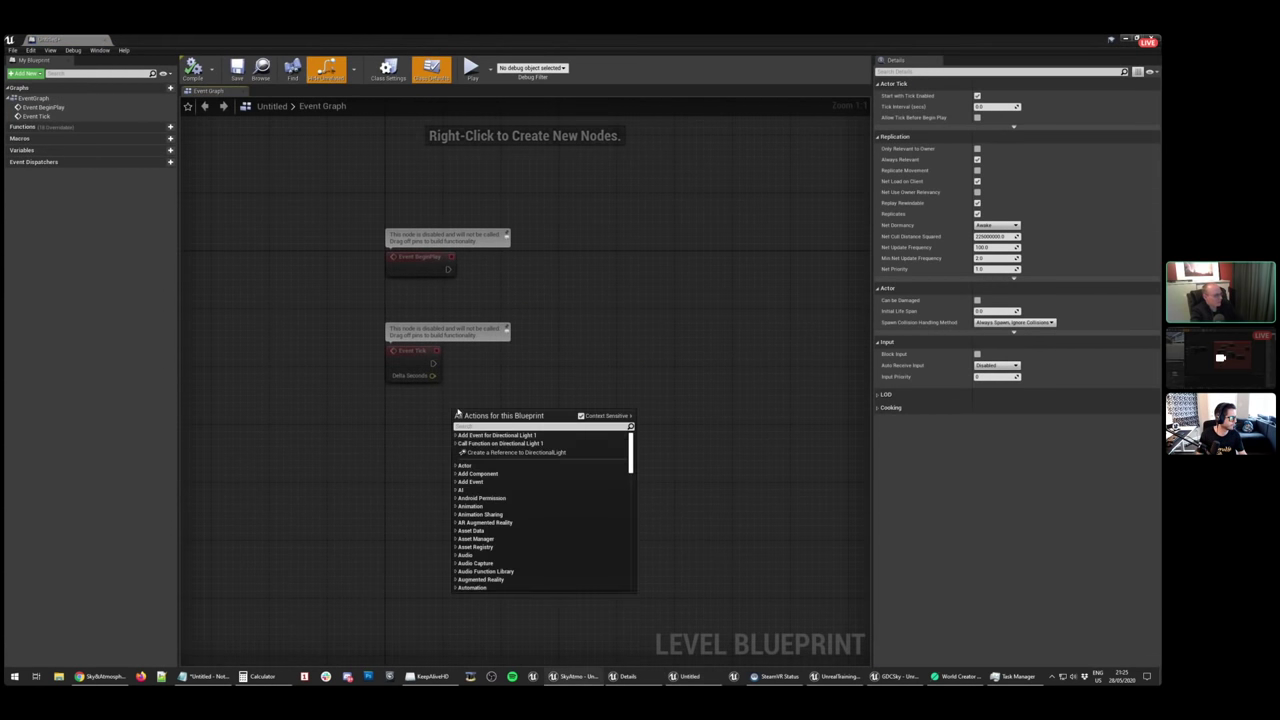
pyautogui.click(490, 454)
pyautogui.moveTo(521, 418); pyautogui.dragTo(607, 367)
pyautogui.write('add')
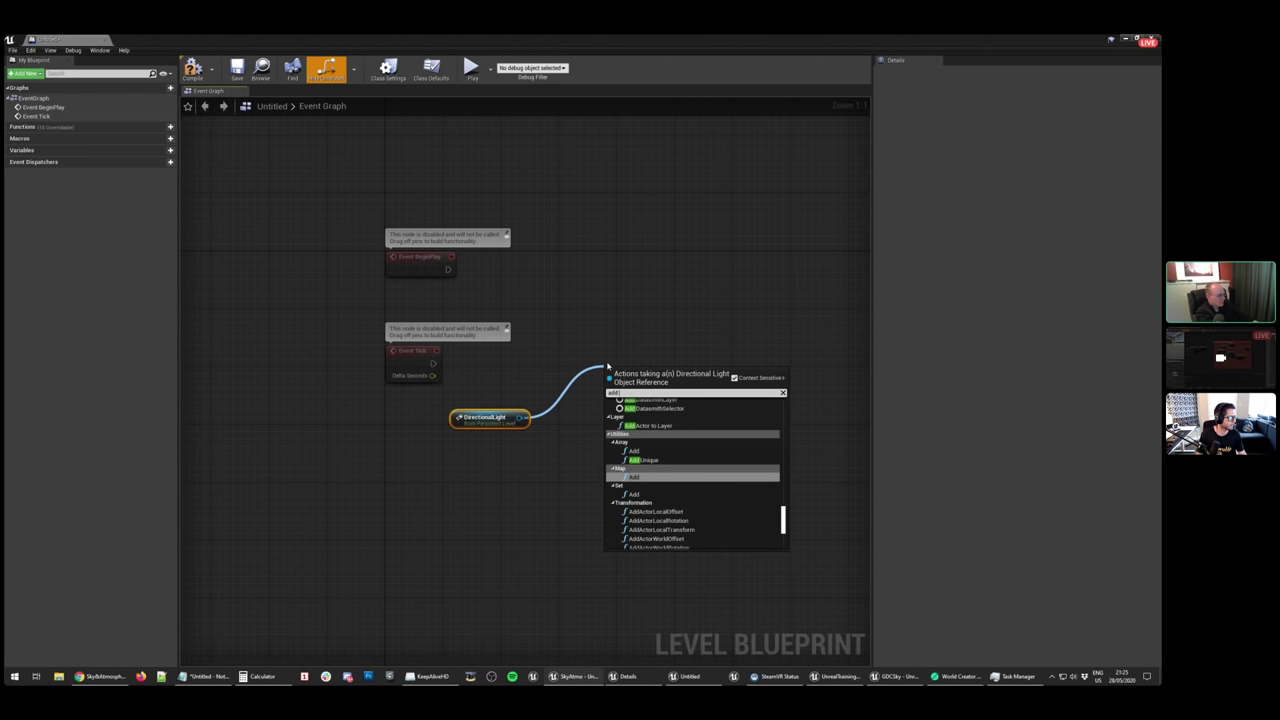
pyautogui.write(' actor rot')
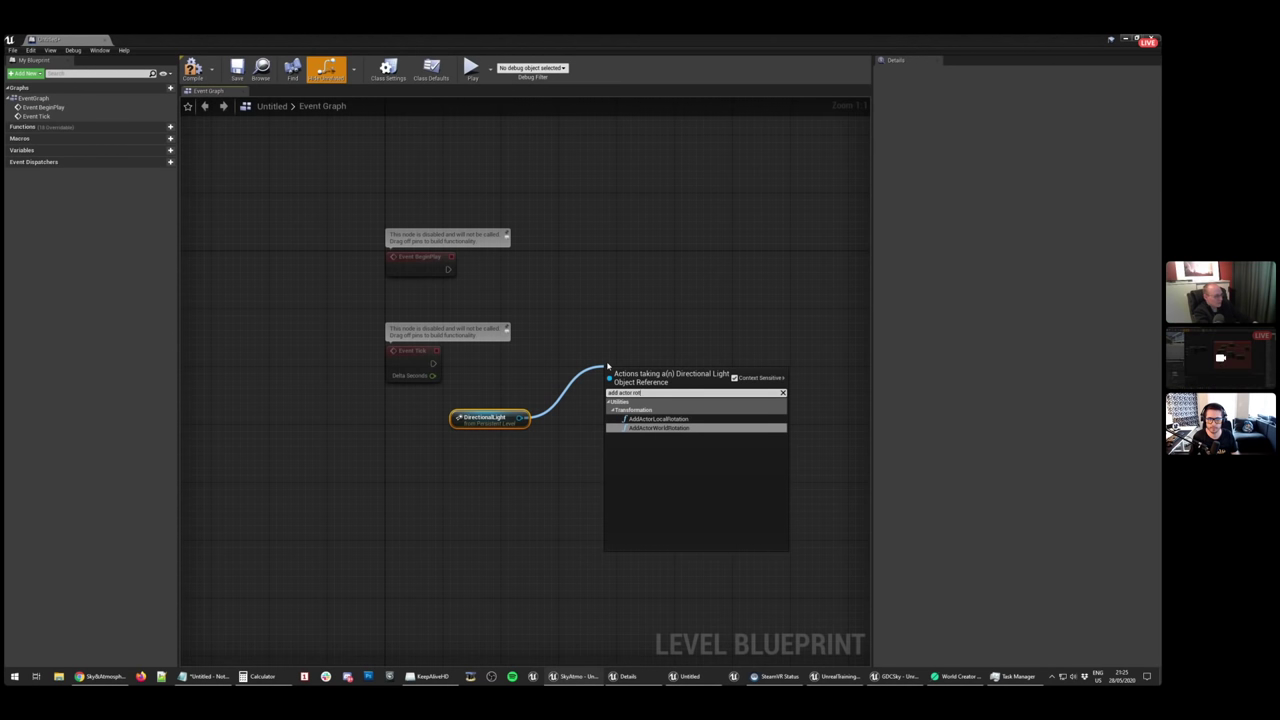
pyautogui.press('Return')
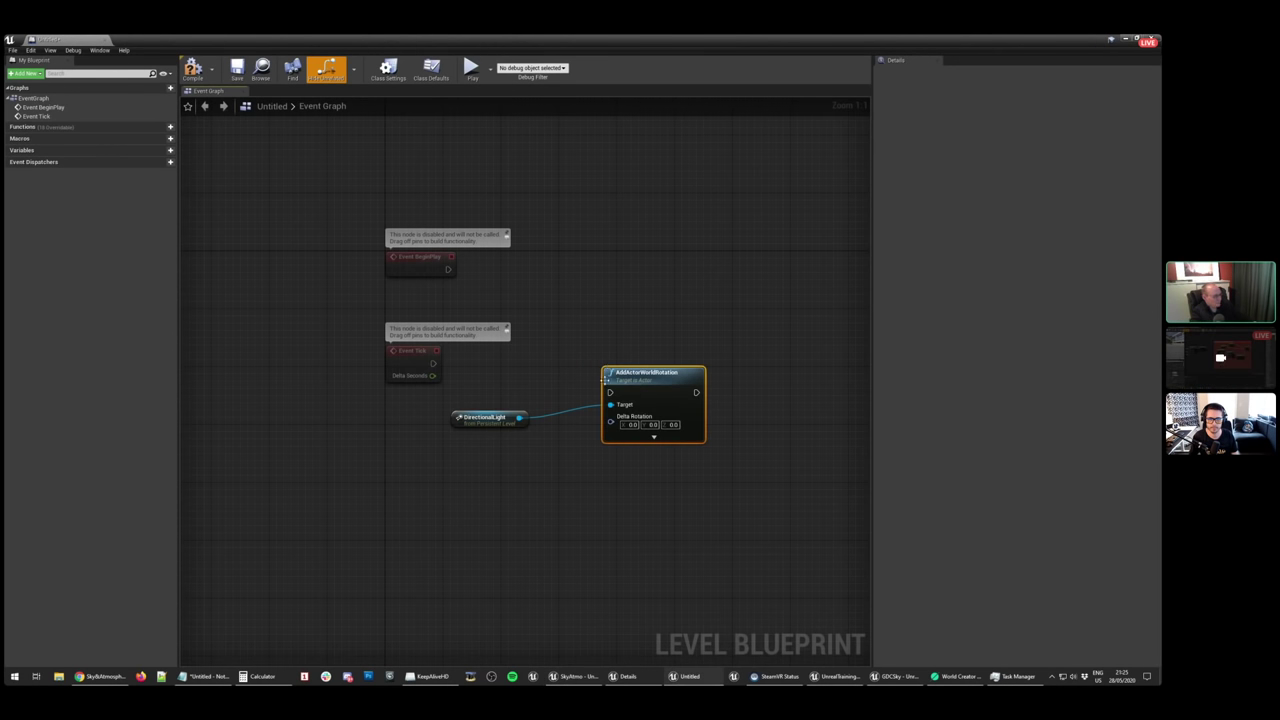
# Connect Event Tick to the AddActorWorldRotation node, arrange the nodes, and set Delta Rotation X to 0.25
pyautogui.moveTo(609, 392); pyautogui.dragTo(432, 363)
pyautogui.click(457, 420)
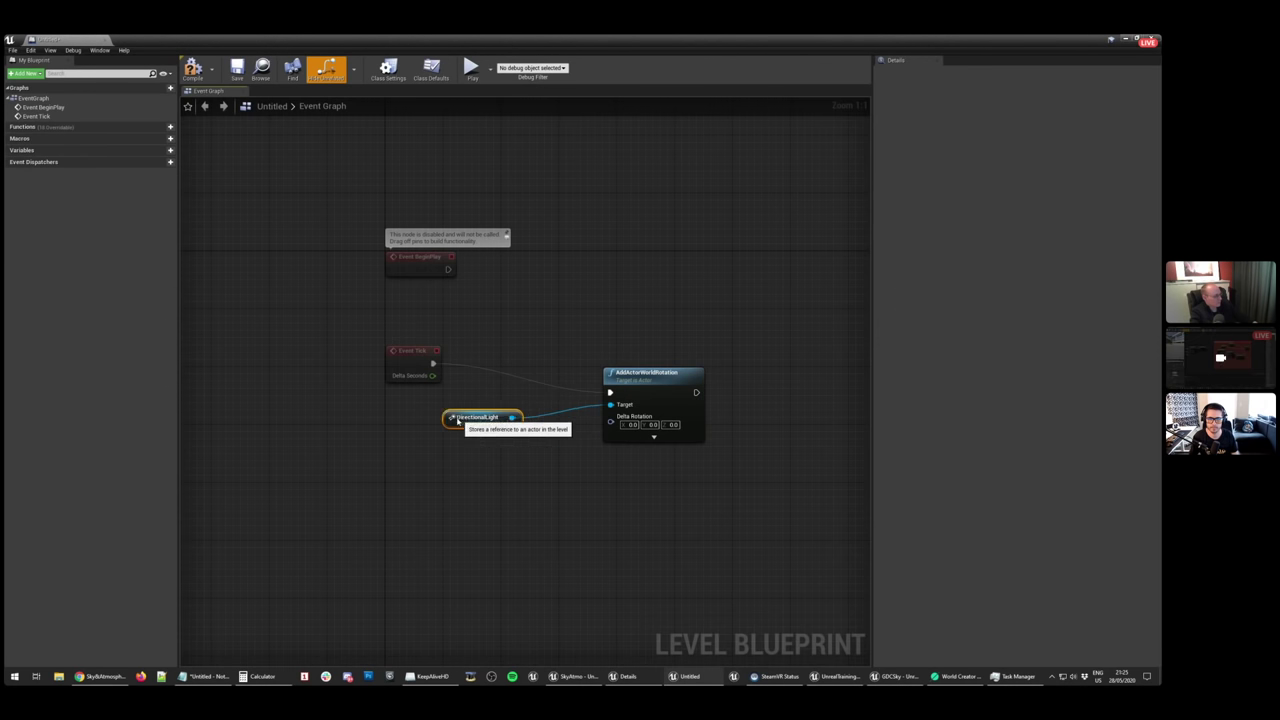
pyautogui.moveTo(457, 420); pyautogui.dragTo(407, 413)
pyautogui.moveTo(642, 393); pyautogui.dragTo(560, 376)
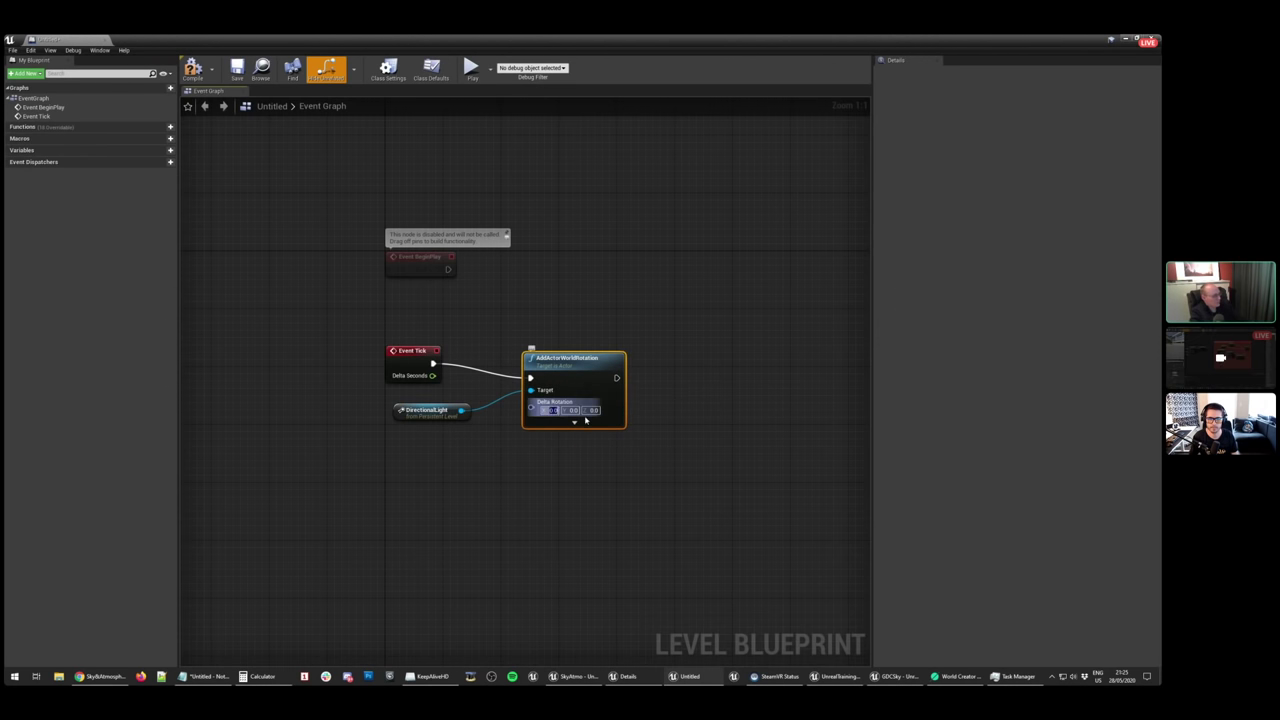
pyautogui.write('0.25')
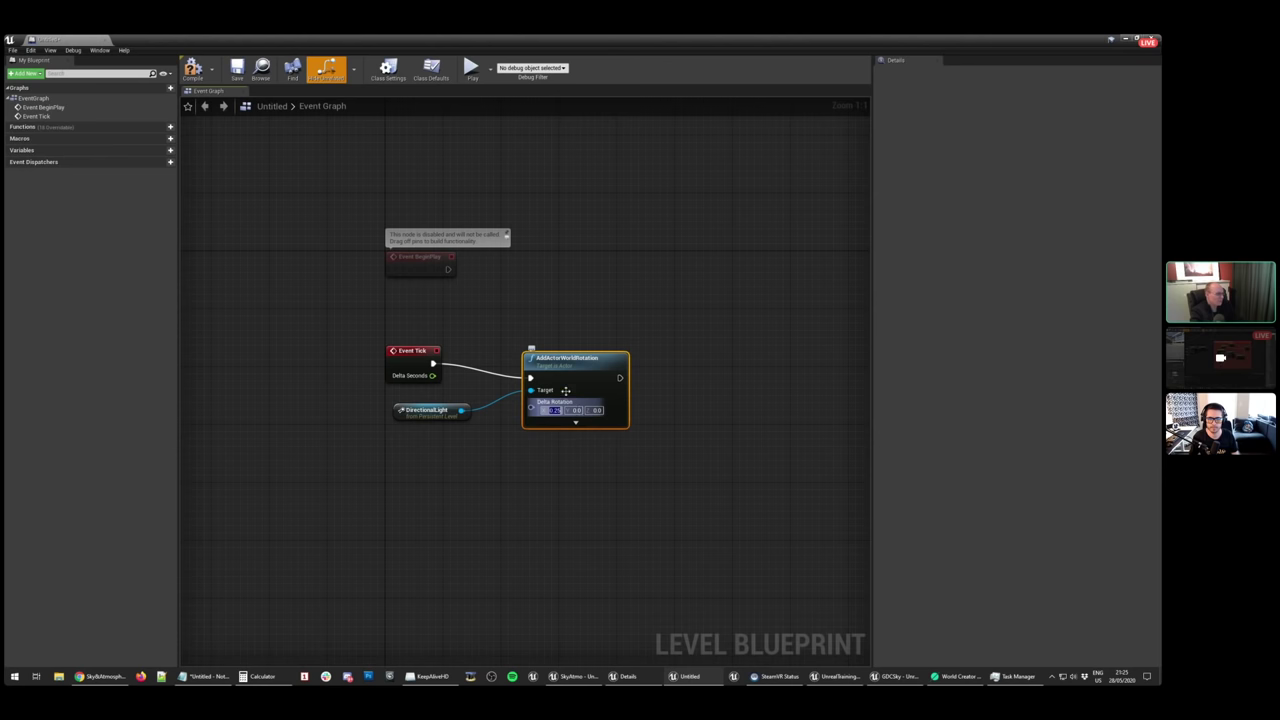
pyautogui.moveTo(567, 372); pyautogui.dragTo(552, 371)
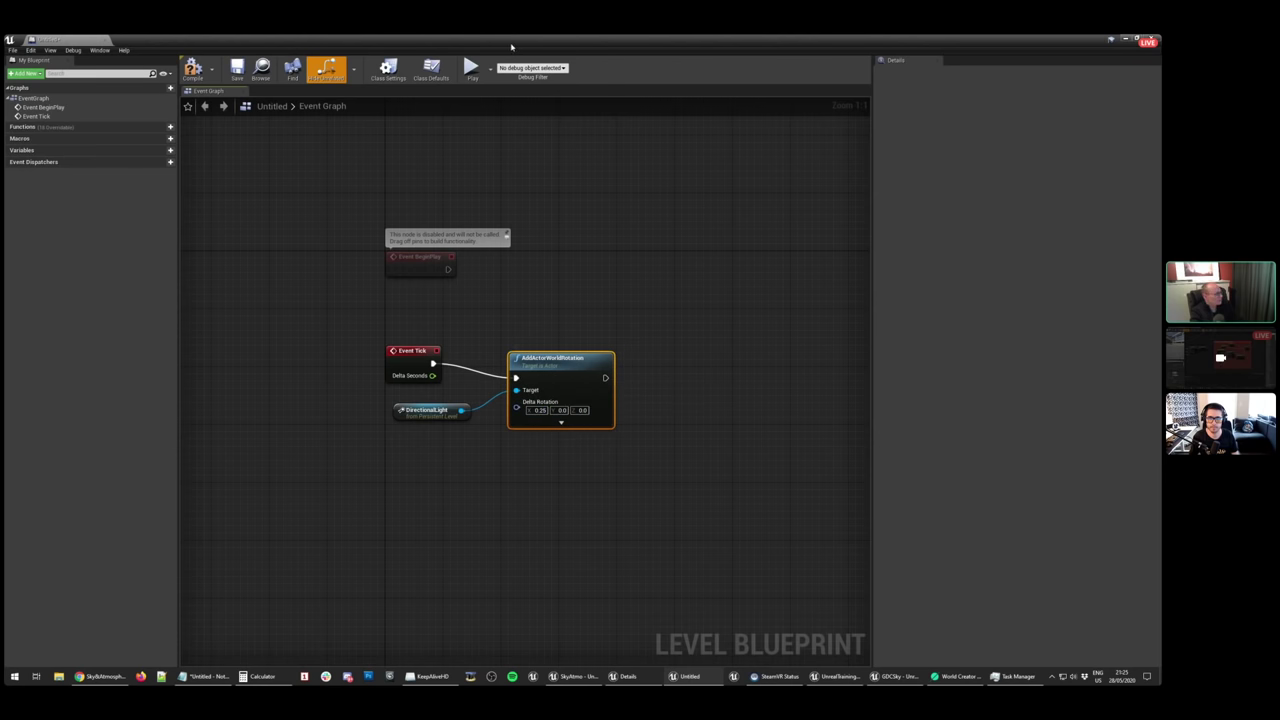
# Restore the blueprint window to a smaller size, compile the Level Blueprint, and move the window off the level view
pyautogui.doubleClick(511, 46)
pyautogui.moveTo(660, 193); pyautogui.dragTo(685, 158)
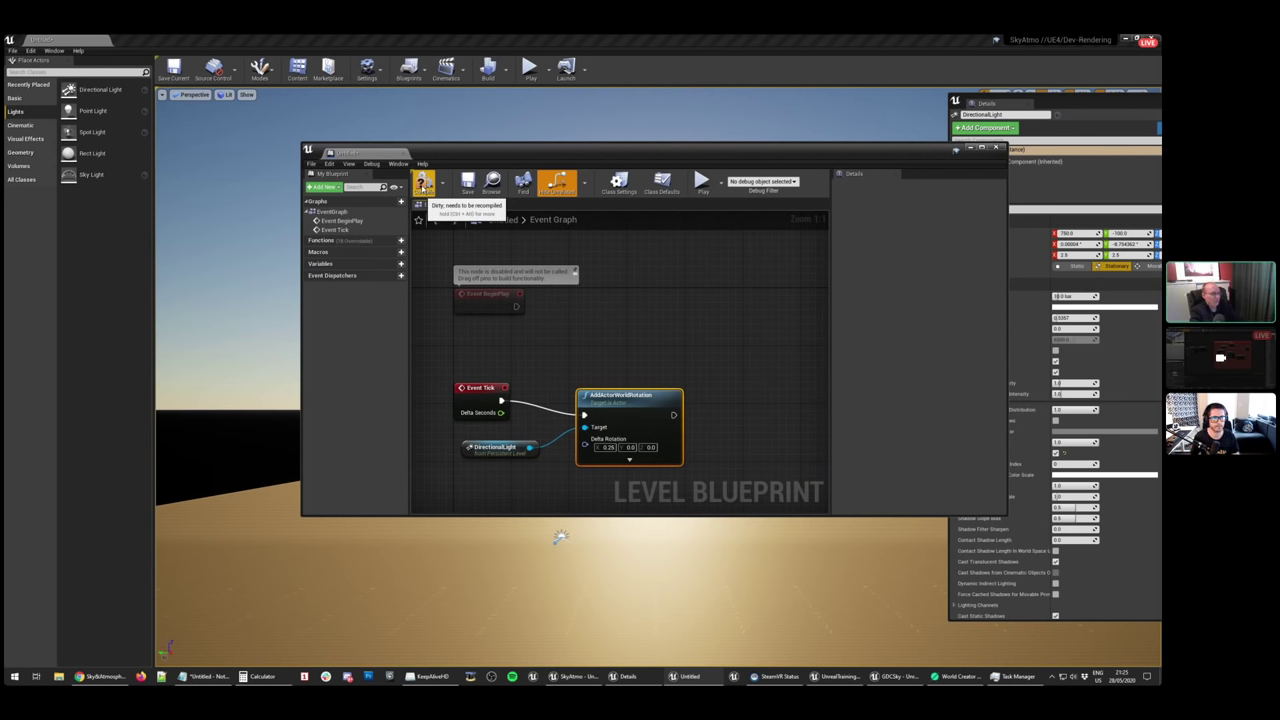
pyautogui.click(423, 182)
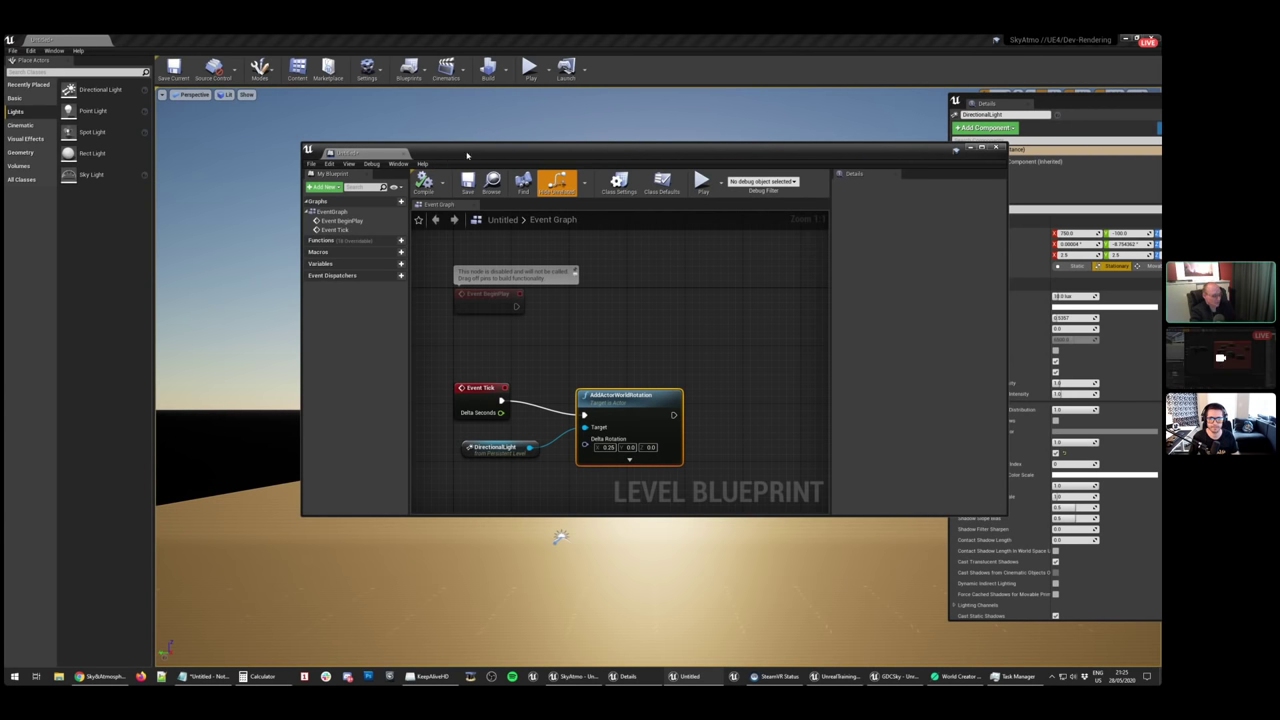
pyautogui.moveTo(467, 155); pyautogui.dragTo(1279, 135)
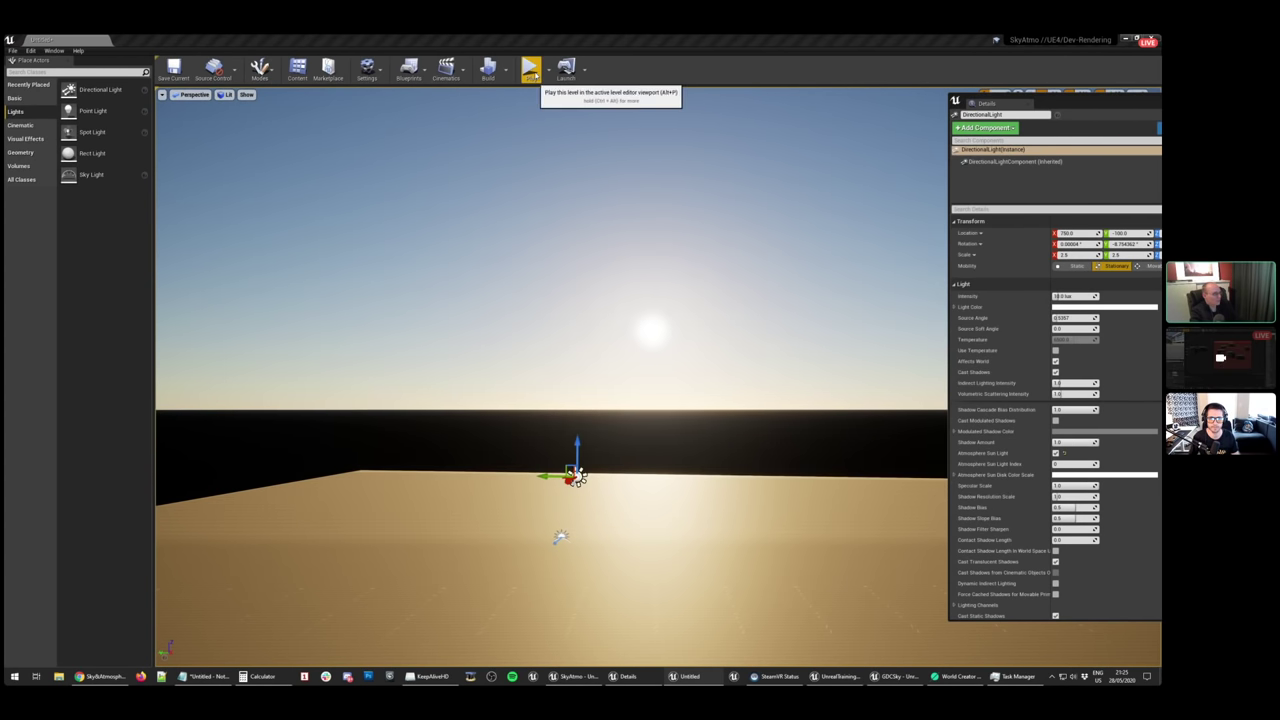
# Play the level to test the sun rotation, stop the session and close the message log
pyautogui.click(529, 67)
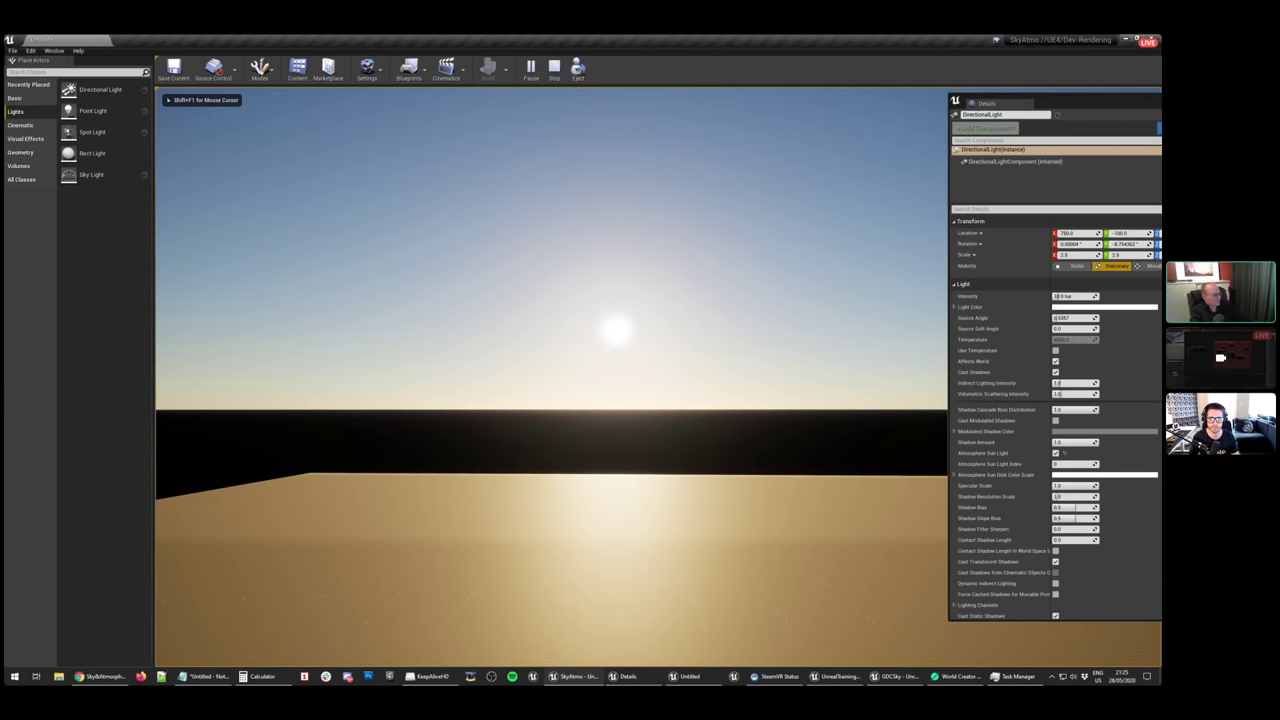
pyautogui.press('Escape')
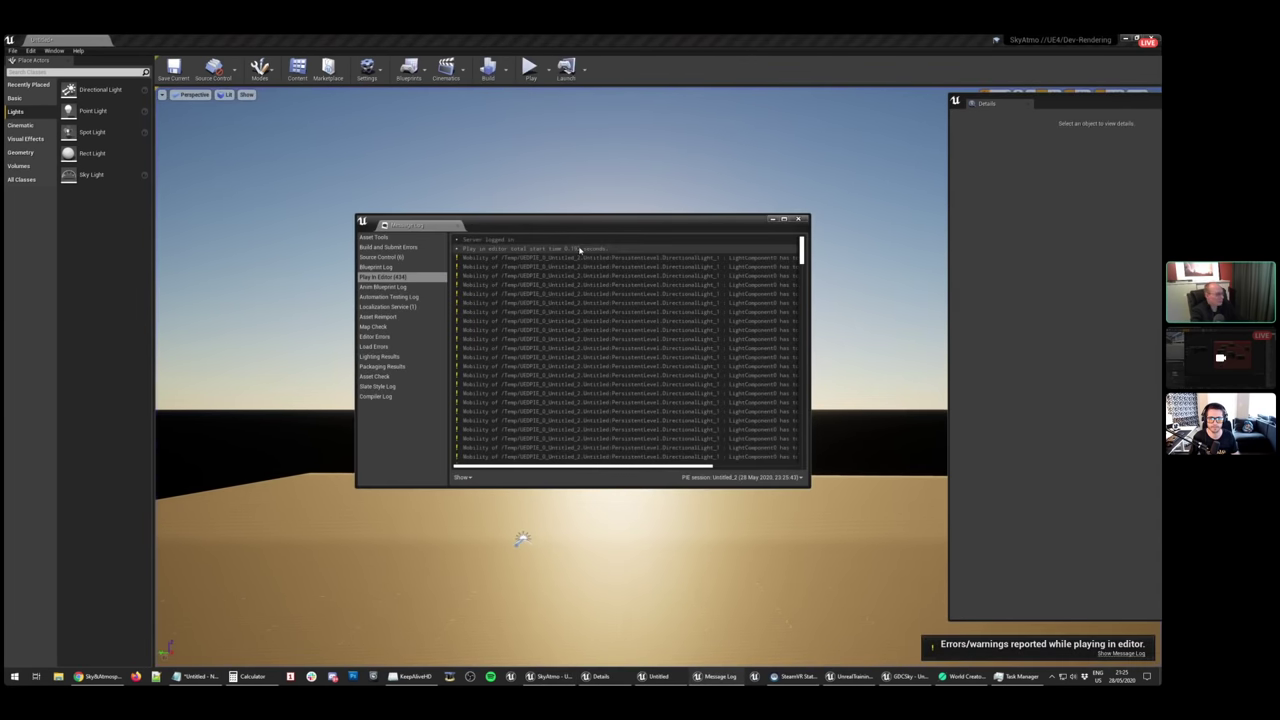
pyautogui.middleClick(426, 229)
# Set the directional light's mobility to Movable, play the level again to test the rotating sun, and stop it
pyautogui.click(539, 478)
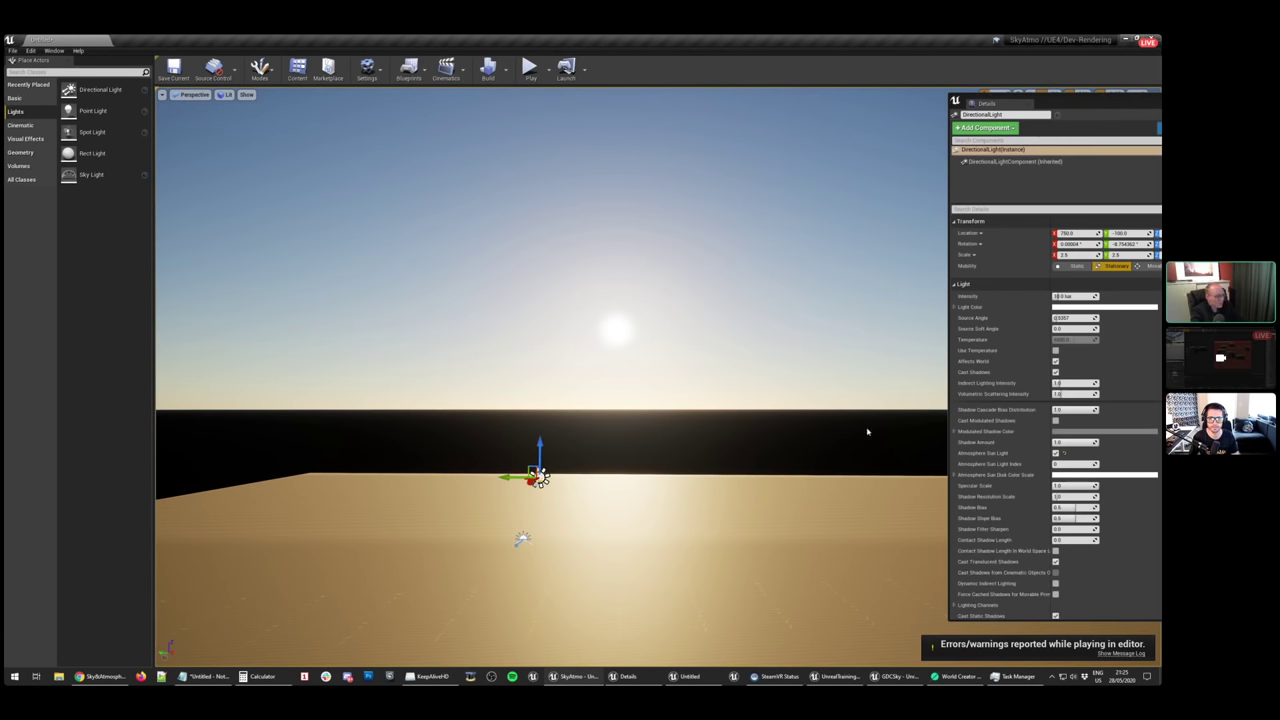
pyautogui.click(529, 67)
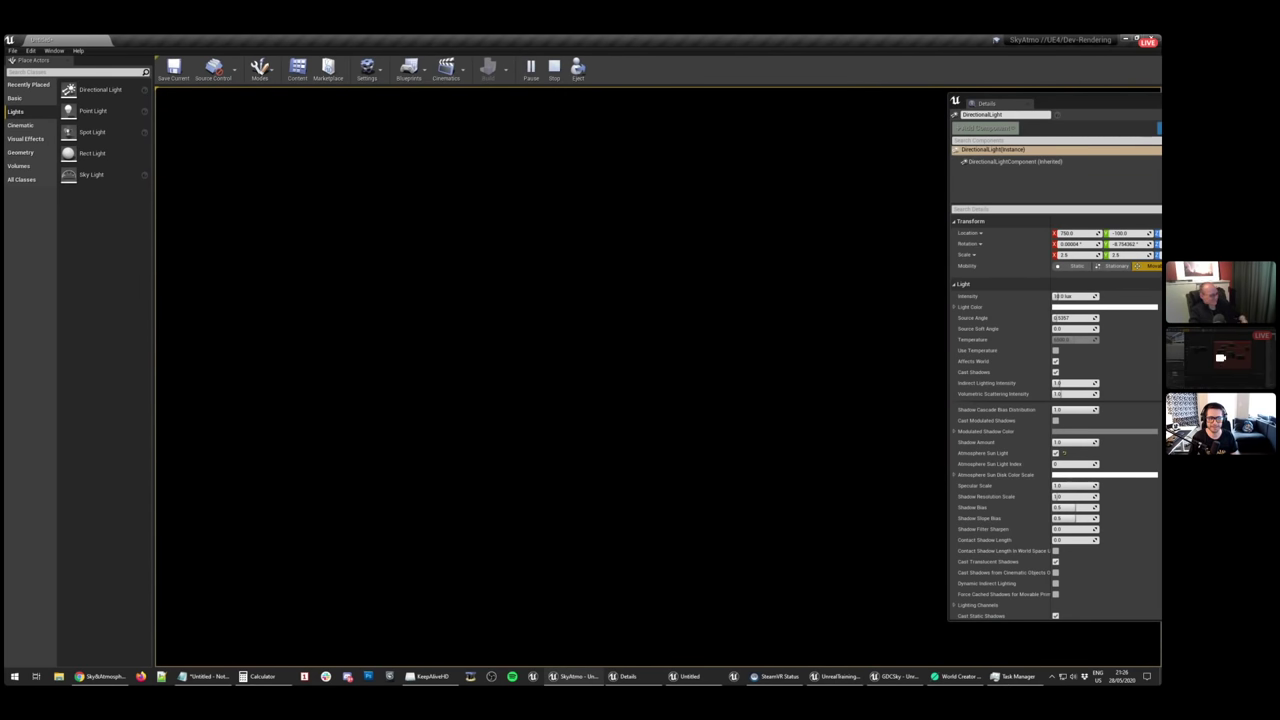
pyautogui.press('Escape')
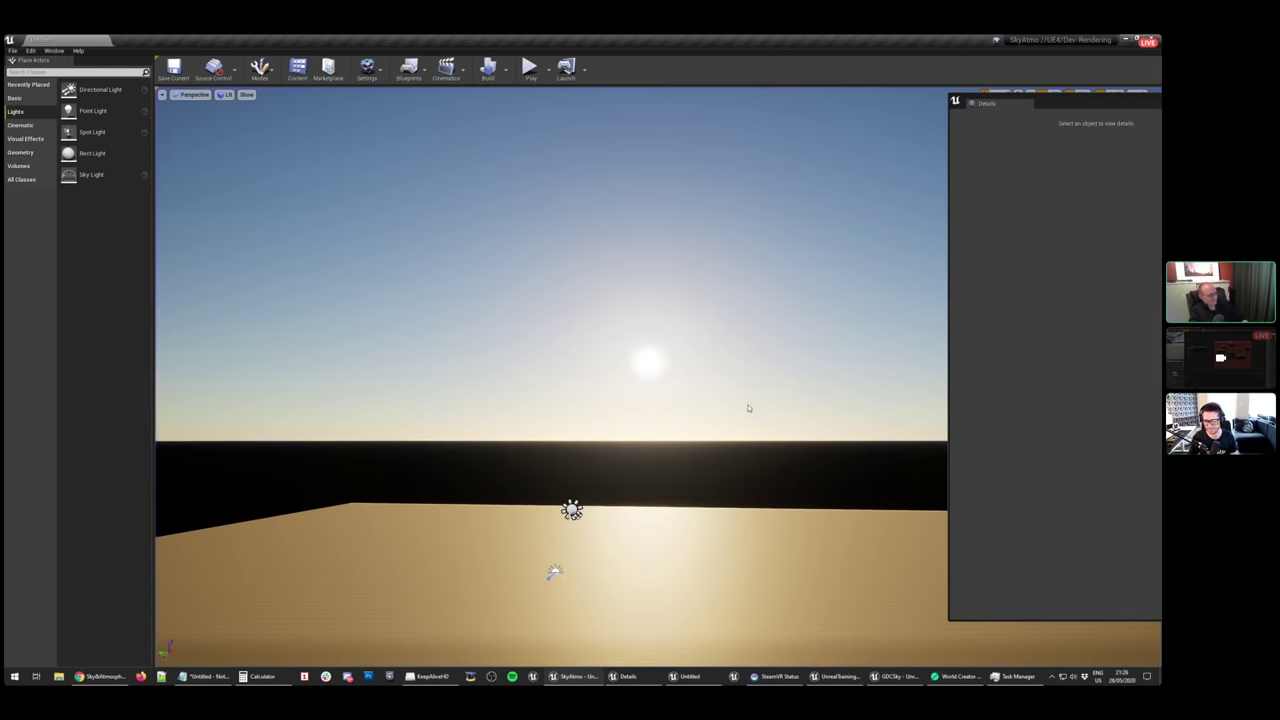
pyautogui.moveTo(748, 408); pyautogui.dragTo(685, 405, button='right')
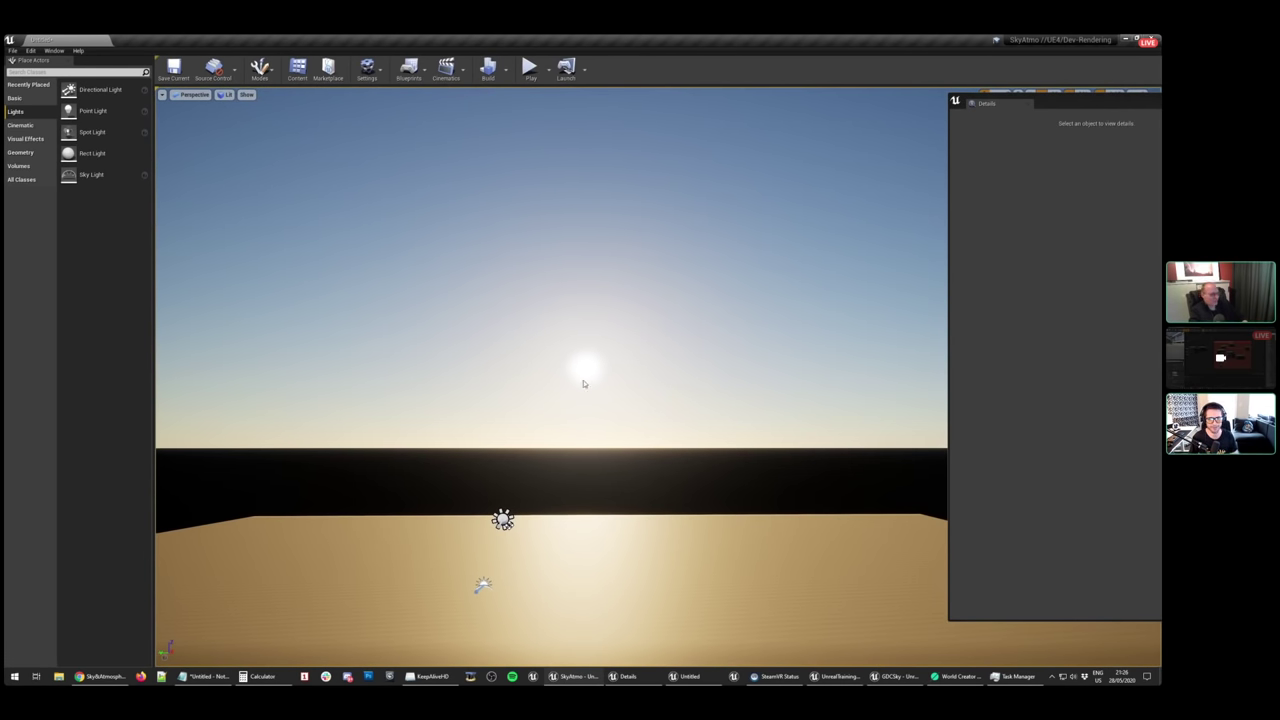
# Bring the Level Blueprint back to review its sun rotation graph, and close it
pyautogui.moveTo(1279, 155); pyautogui.dragTo(554, 156)
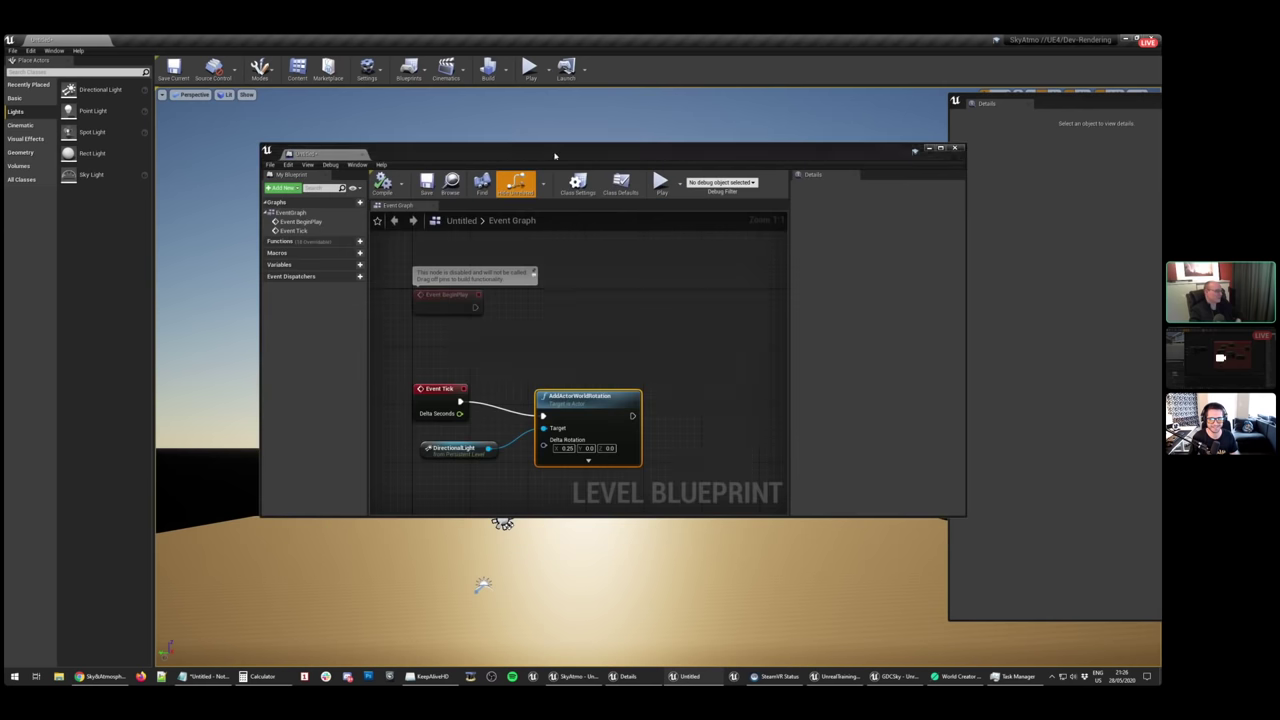
pyautogui.moveTo(559, 460); pyautogui.dragTo(578, 431, button='right')
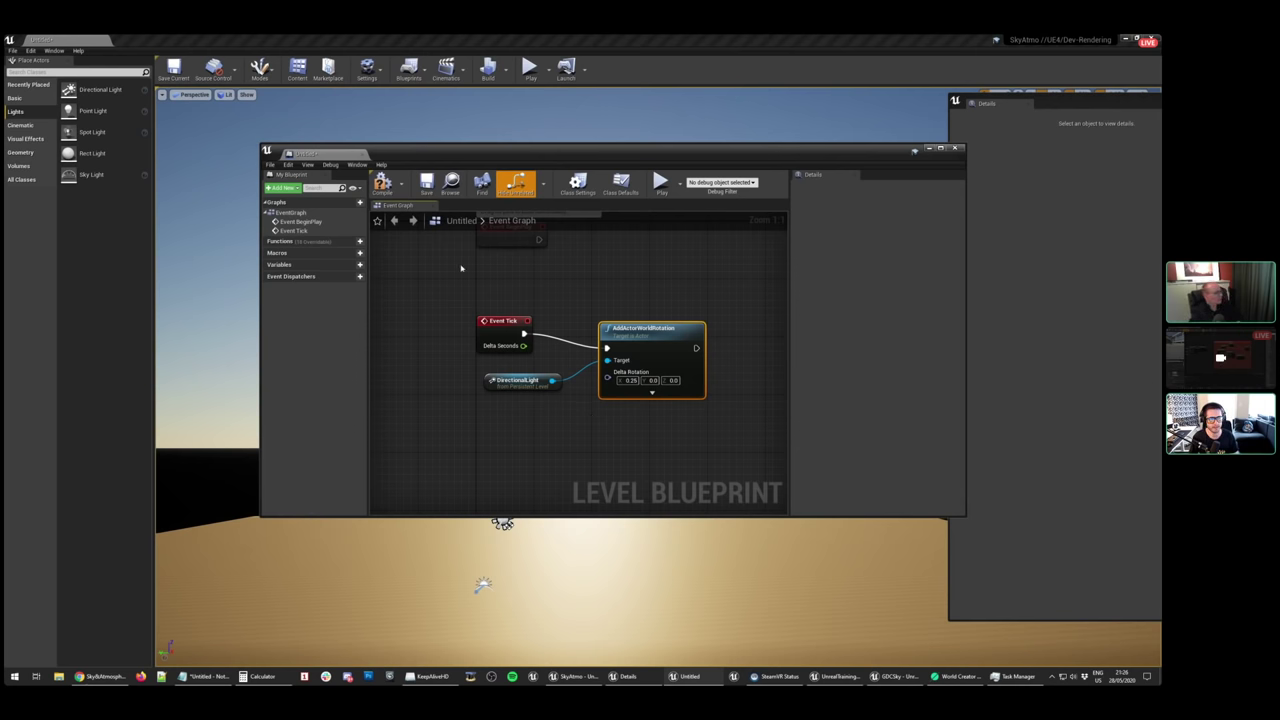
pyautogui.moveTo(725, 159); pyautogui.dragTo(599, 193)
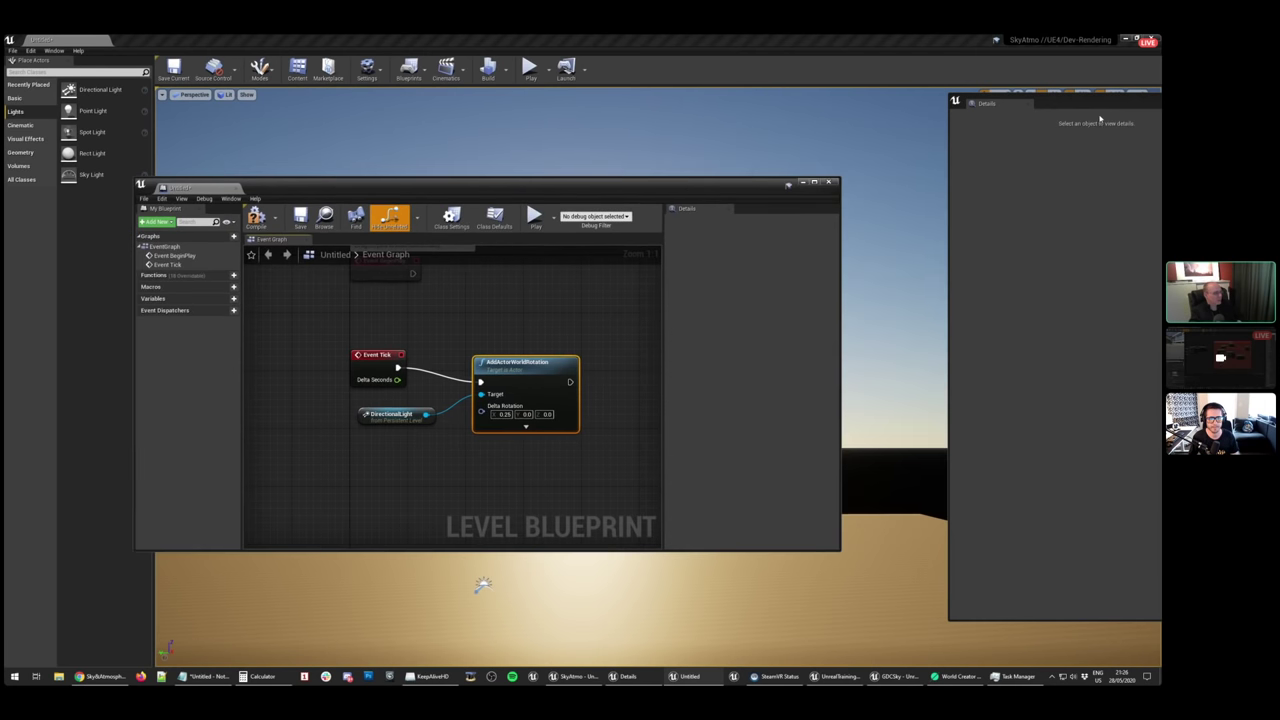
pyautogui.moveTo(1074, 104); pyautogui.dragTo(1108, 151)
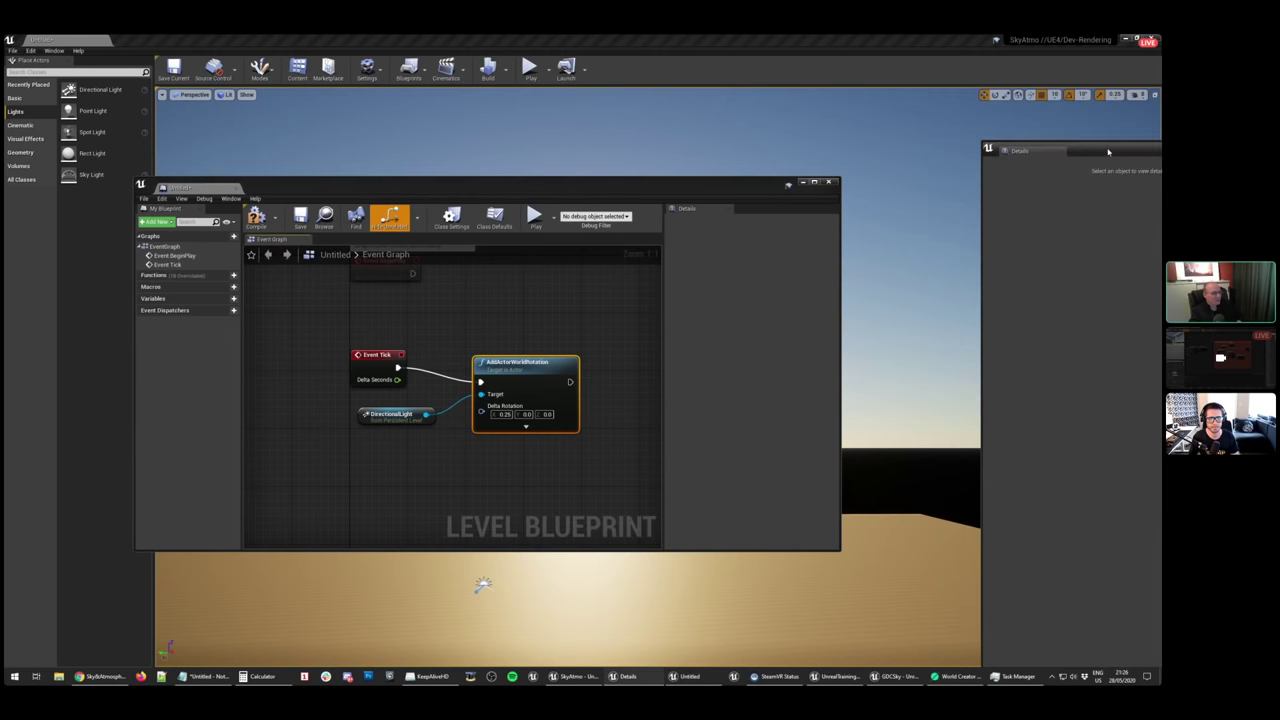
pyautogui.click(828, 182)
# Select the directional light, bring its details window fully into view and look through its properties
pyautogui.click(502, 519)
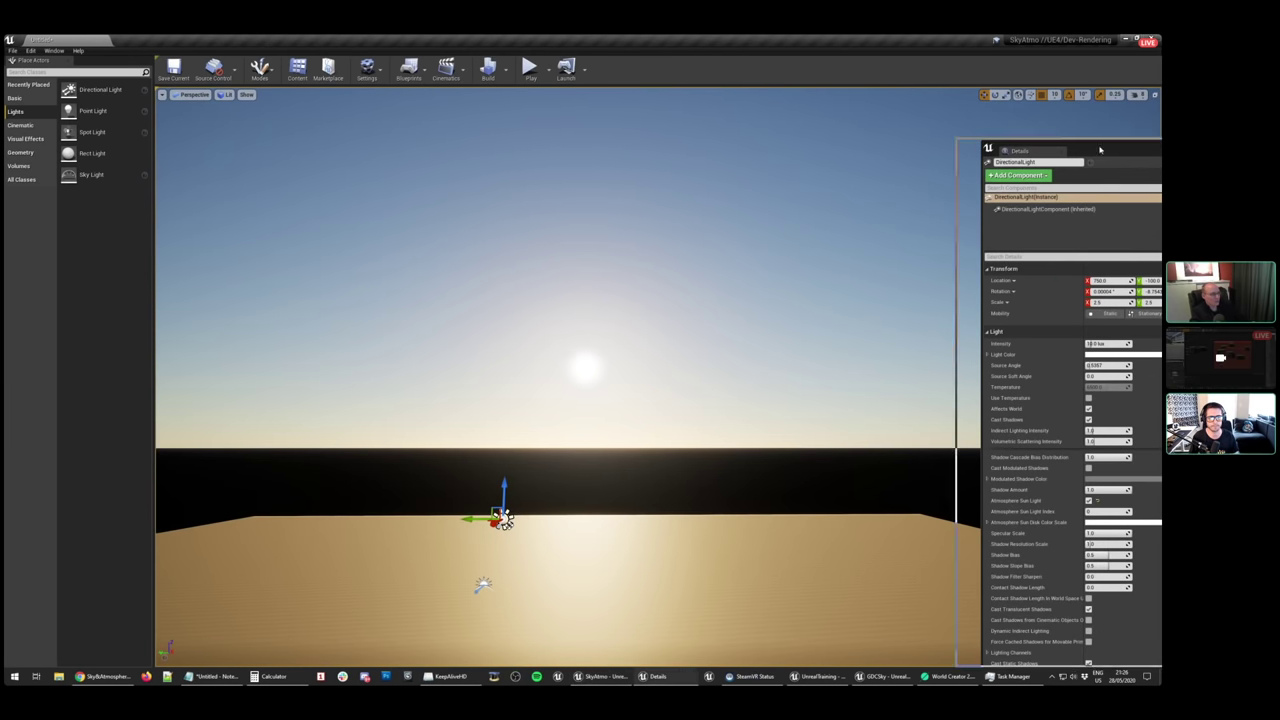
pyautogui.moveTo(1040, 150); pyautogui.dragTo(860, 127)
pyautogui.scroll(-15, 862, 399)
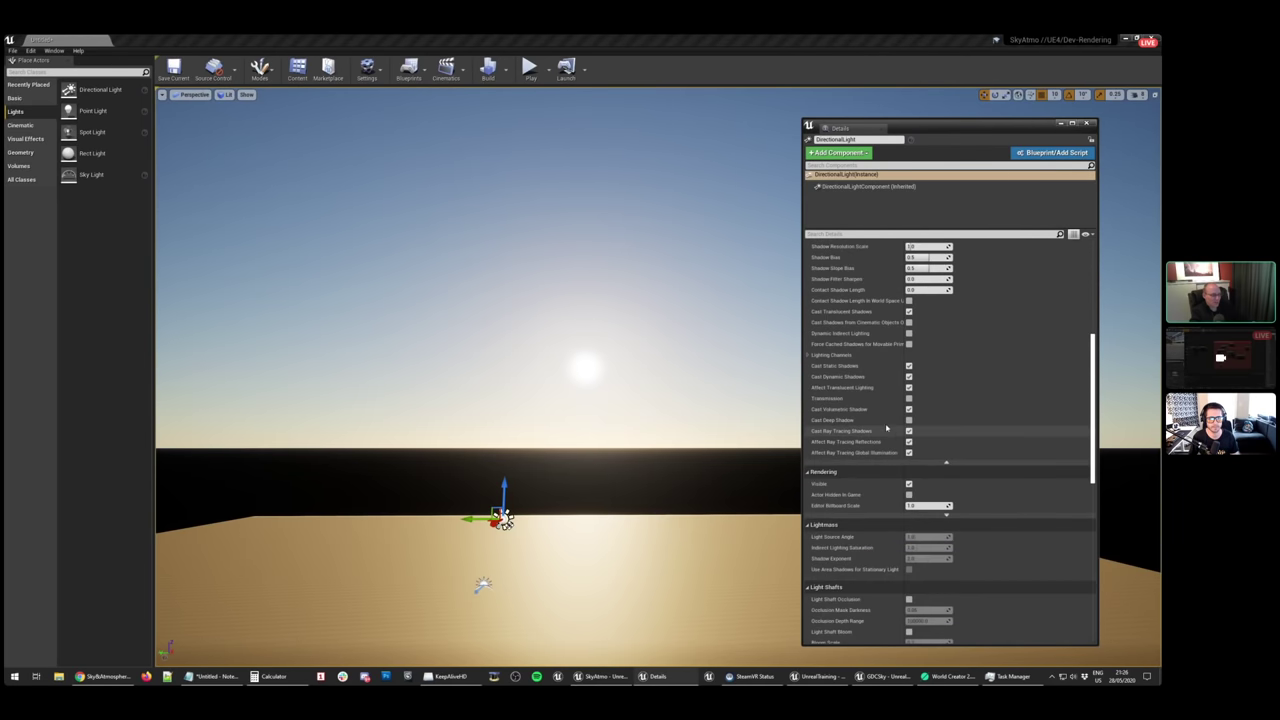
pyautogui.scroll(-3, 888, 429)
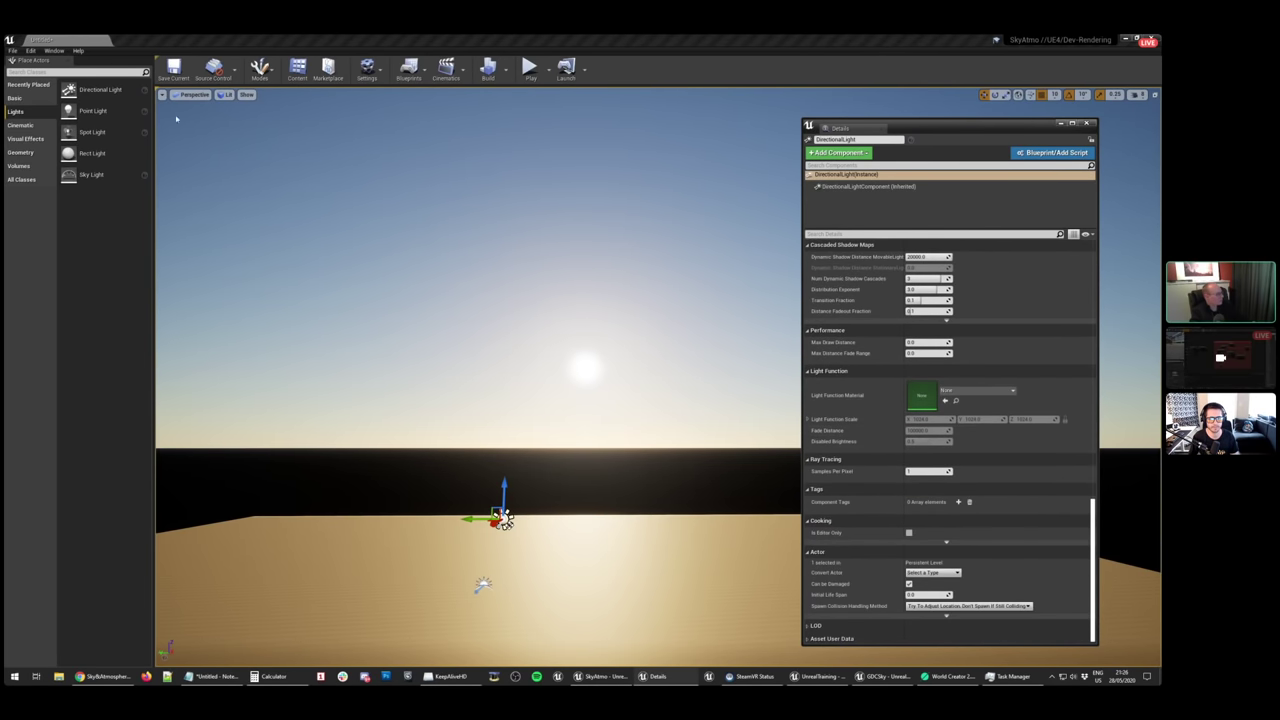
# Open the plugin browser, search the built-in plugins for light and look through the matches
pyautogui.click(30, 50)
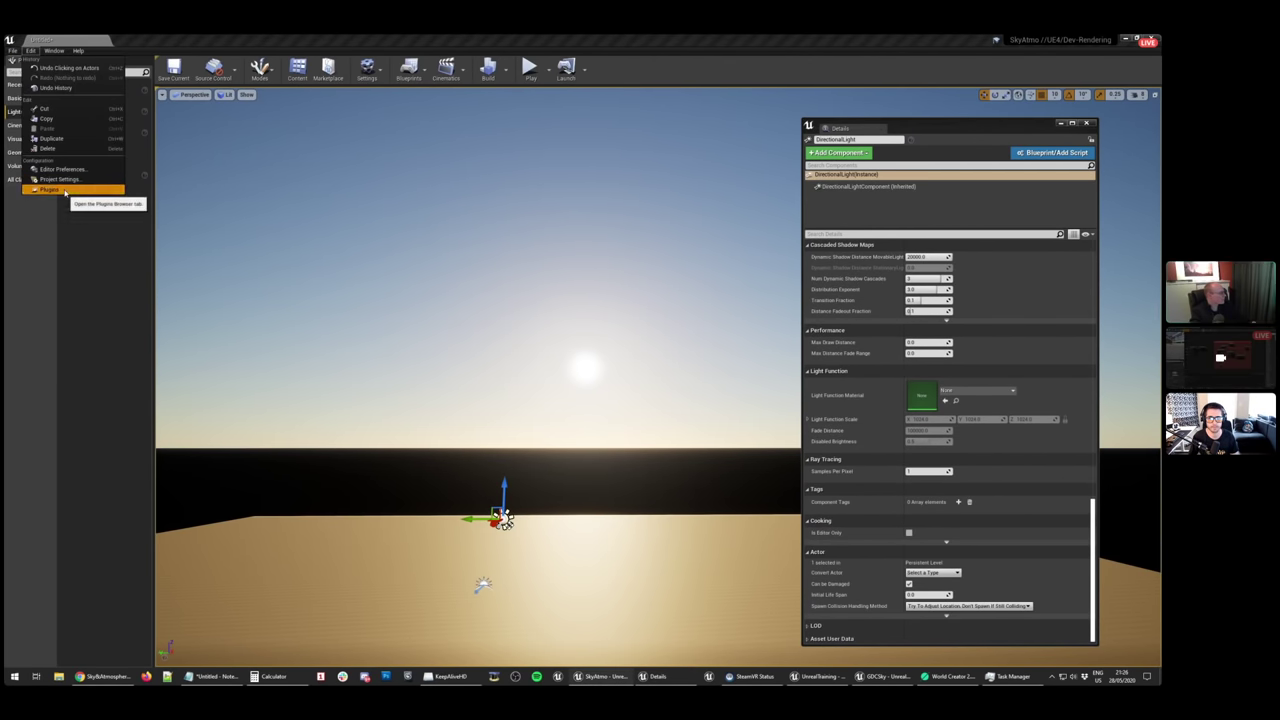
pyautogui.click(50, 189)
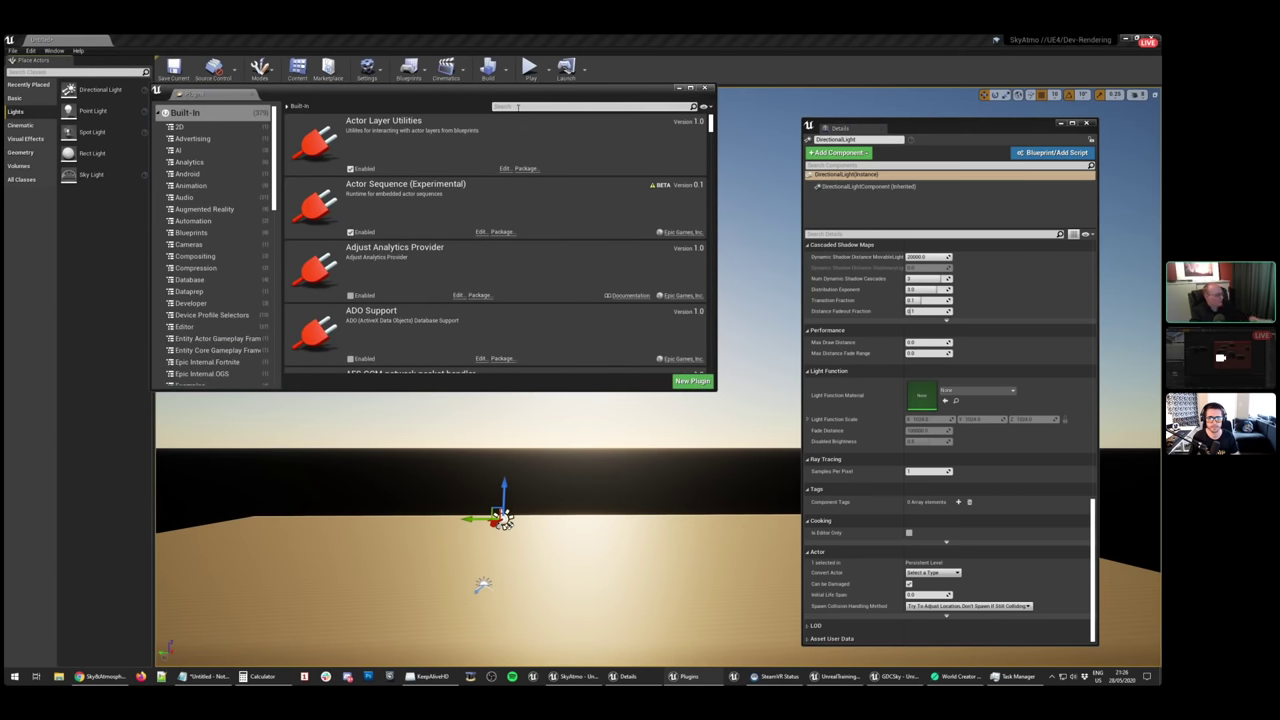
pyautogui.click(517, 107)
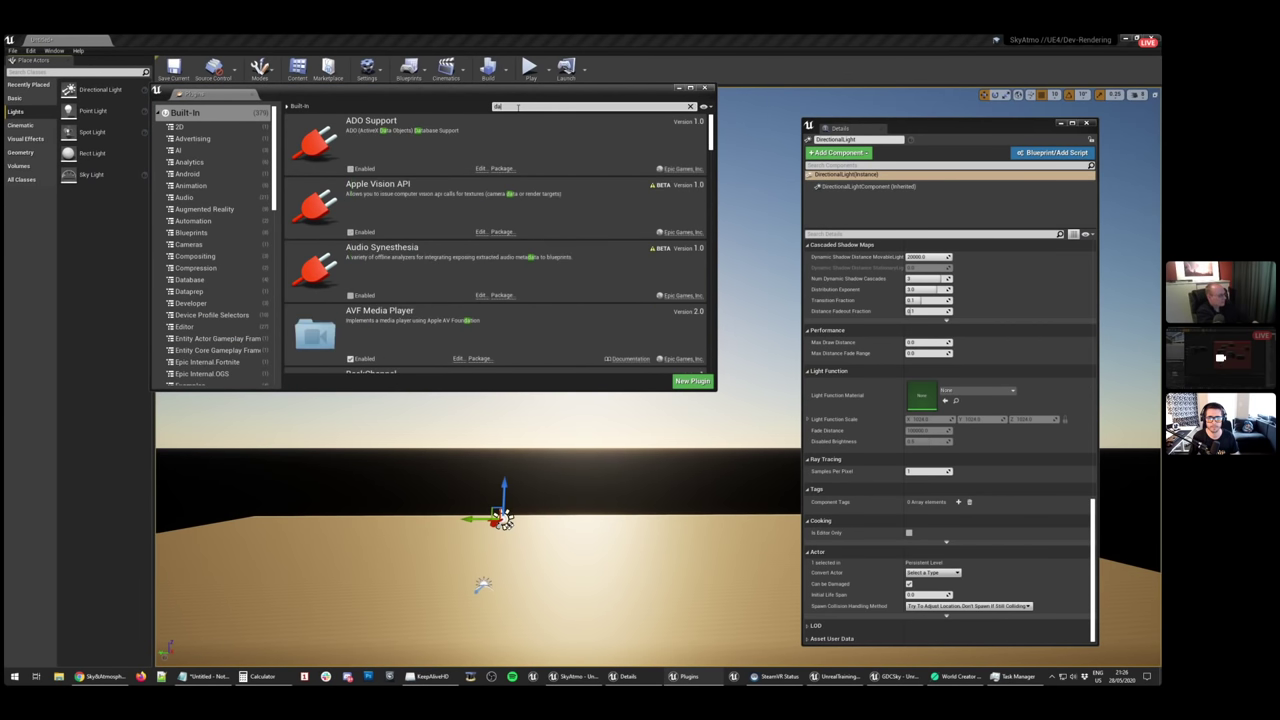
pyautogui.write('light')
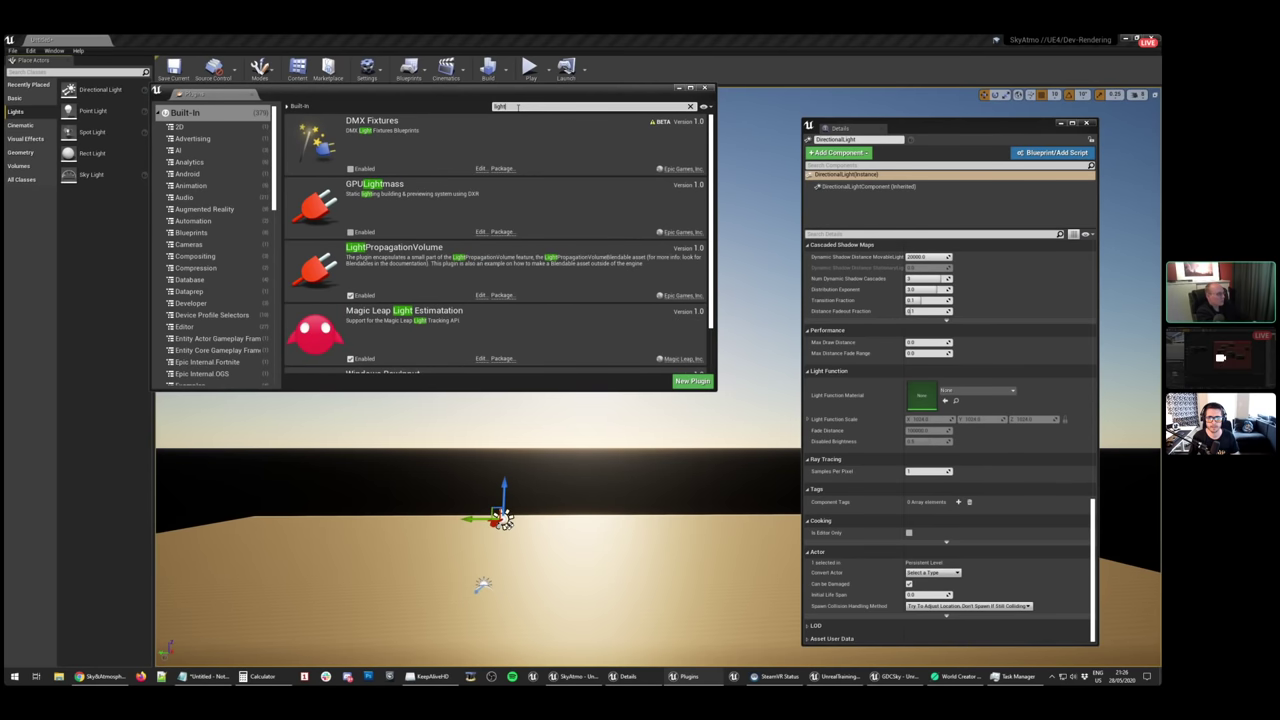
pyautogui.scroll(-2, 533, 252)
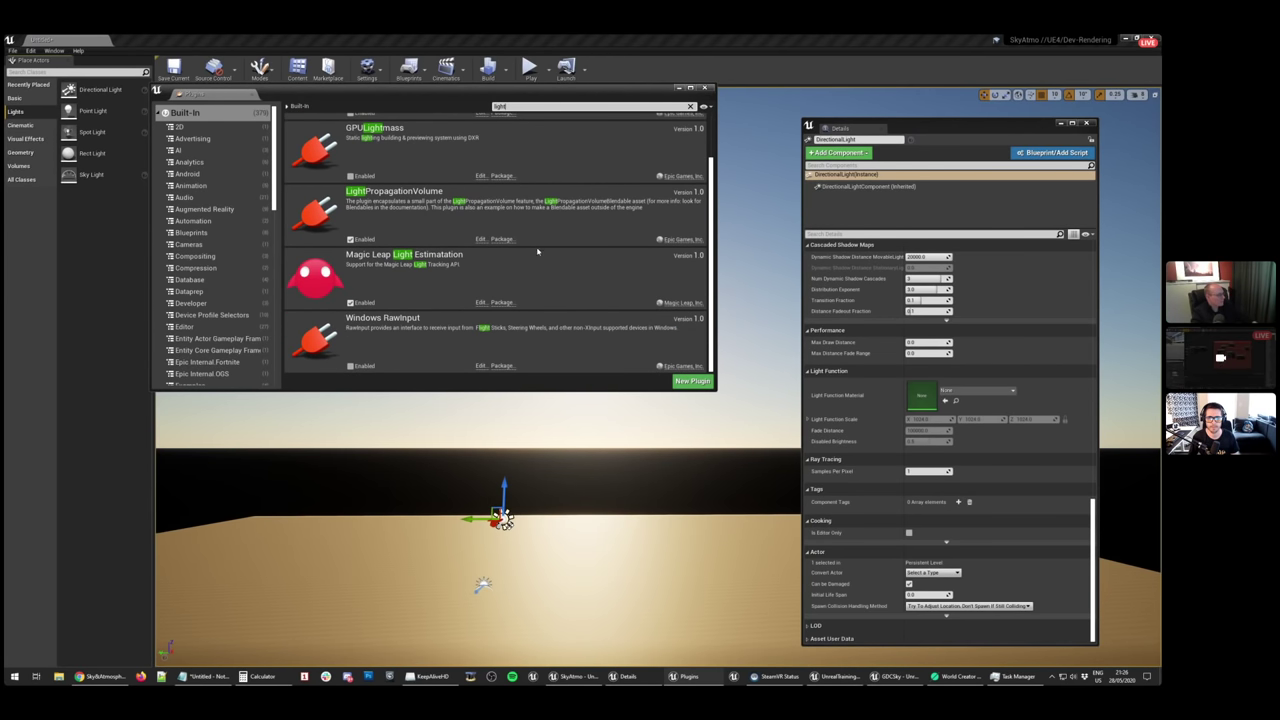
pyautogui.scroll(2, 522, 177)
# Replace the plugin search with geo, and clear the search again
pyautogui.doubleClick(499, 107)
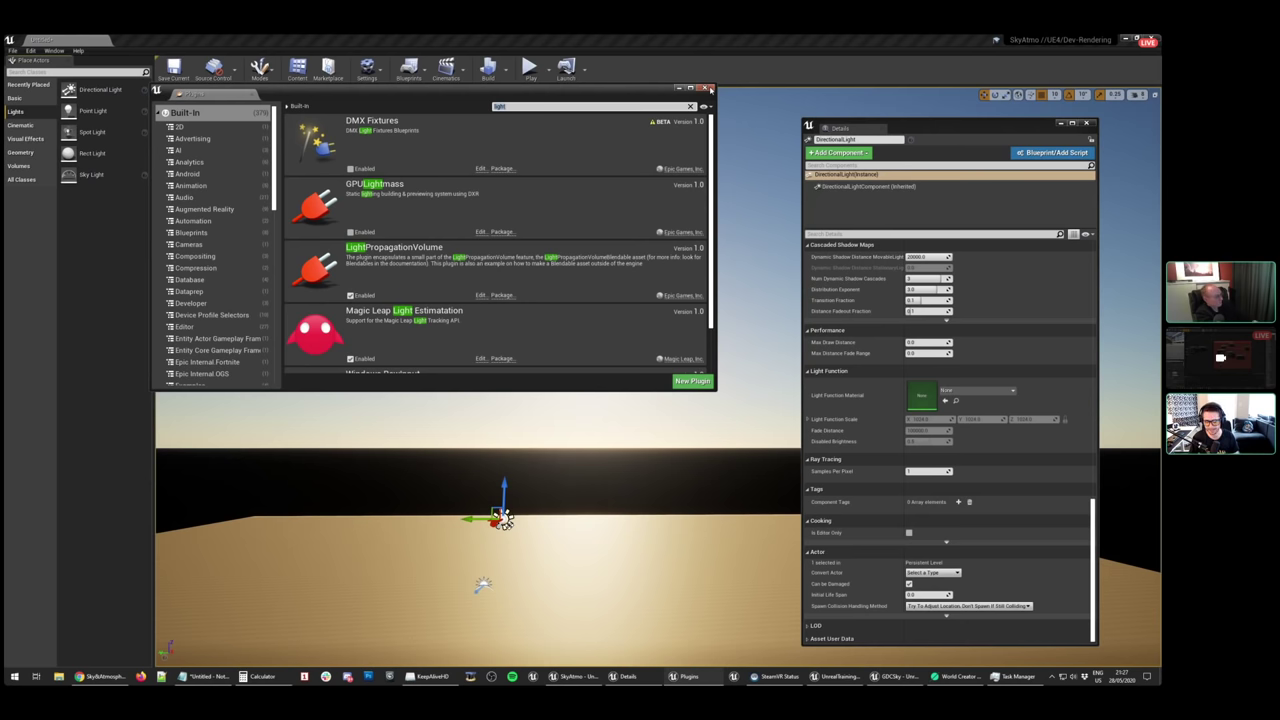
pyautogui.press('BackSpace')
pyautogui.press('BackSpace')
pyautogui.press('BackSpace')
pyautogui.press('BackSpace')
pyautogui.press('BackSpace')
pyautogui.write('geo')
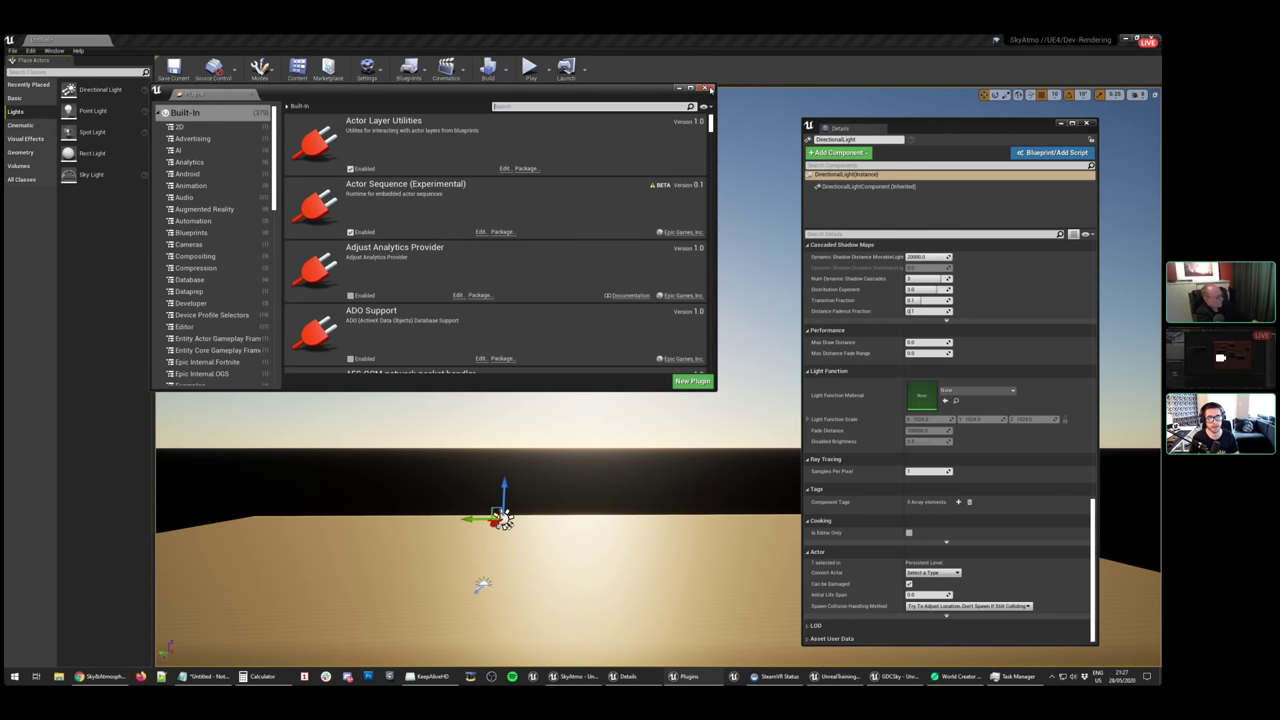
pyautogui.press('BackSpace')
pyautogui.press('BackSpace')
pyautogui.press('BackSpace')
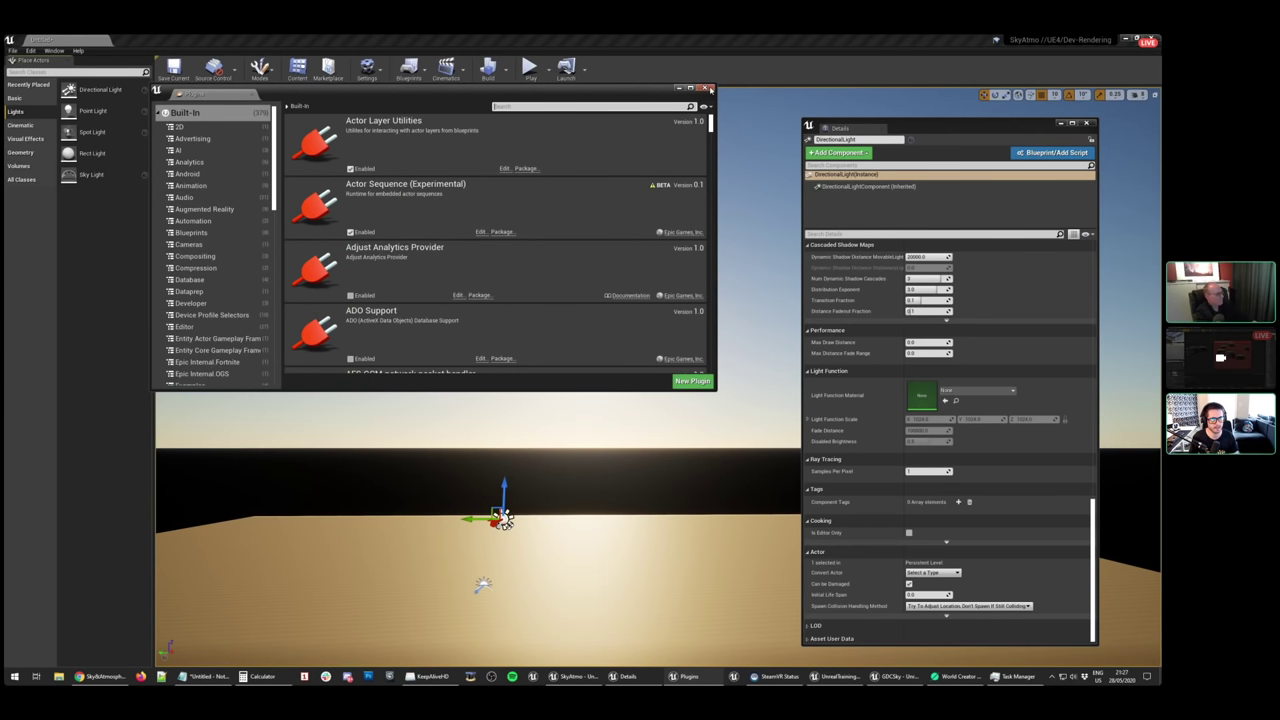
# Show engine content in the content browser and search the Engine Content folder for sky
pyautogui.moveTo(1160, 136); pyautogui.dragTo(523, 92)
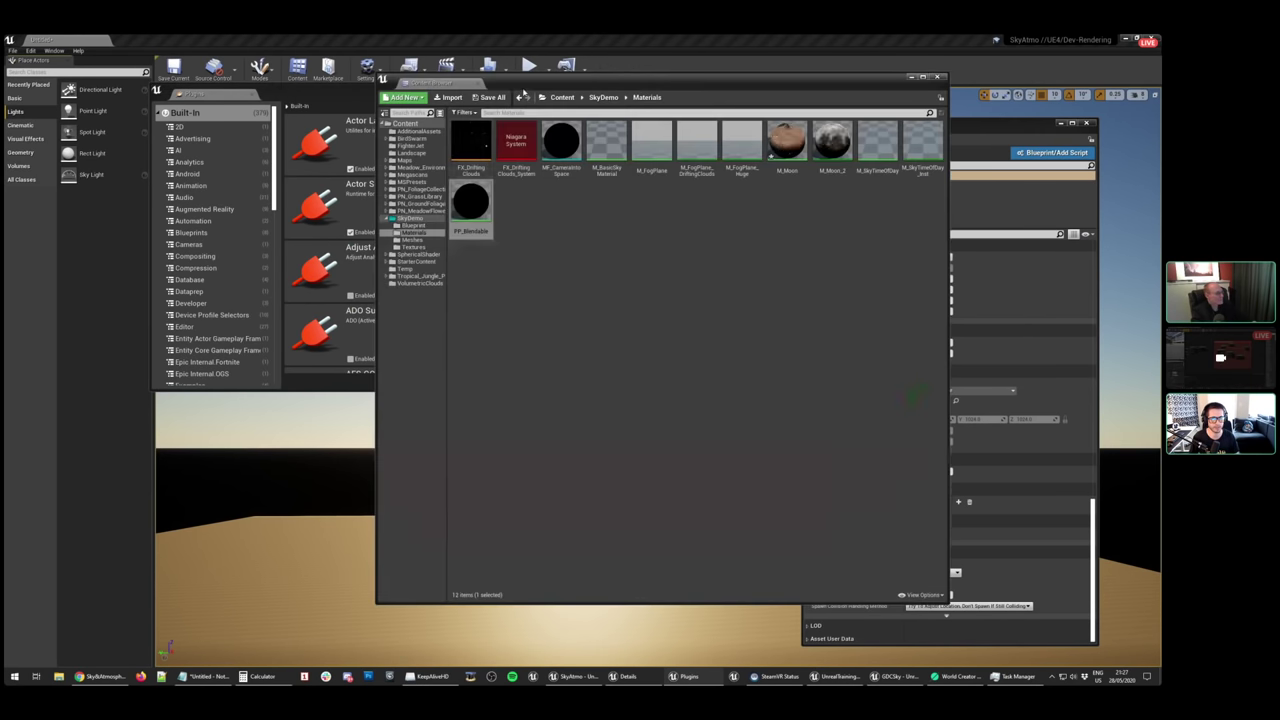
pyautogui.click(903, 594)
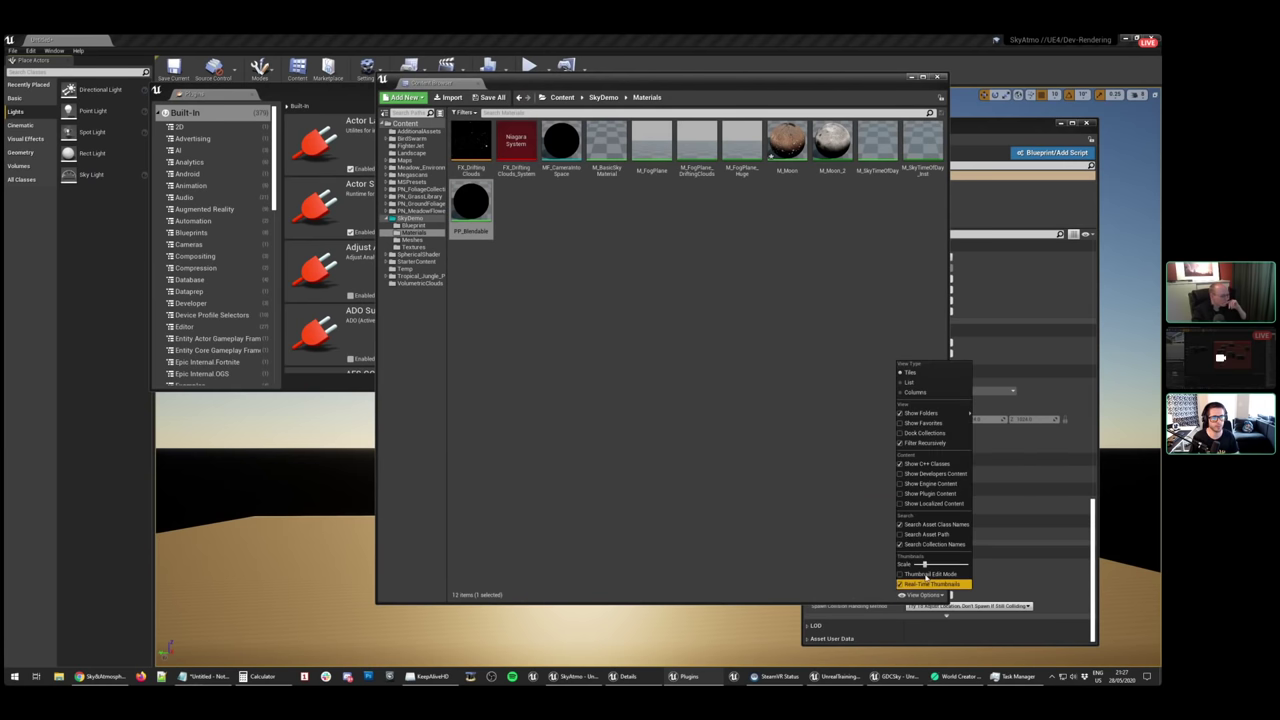
pyautogui.click(927, 497)
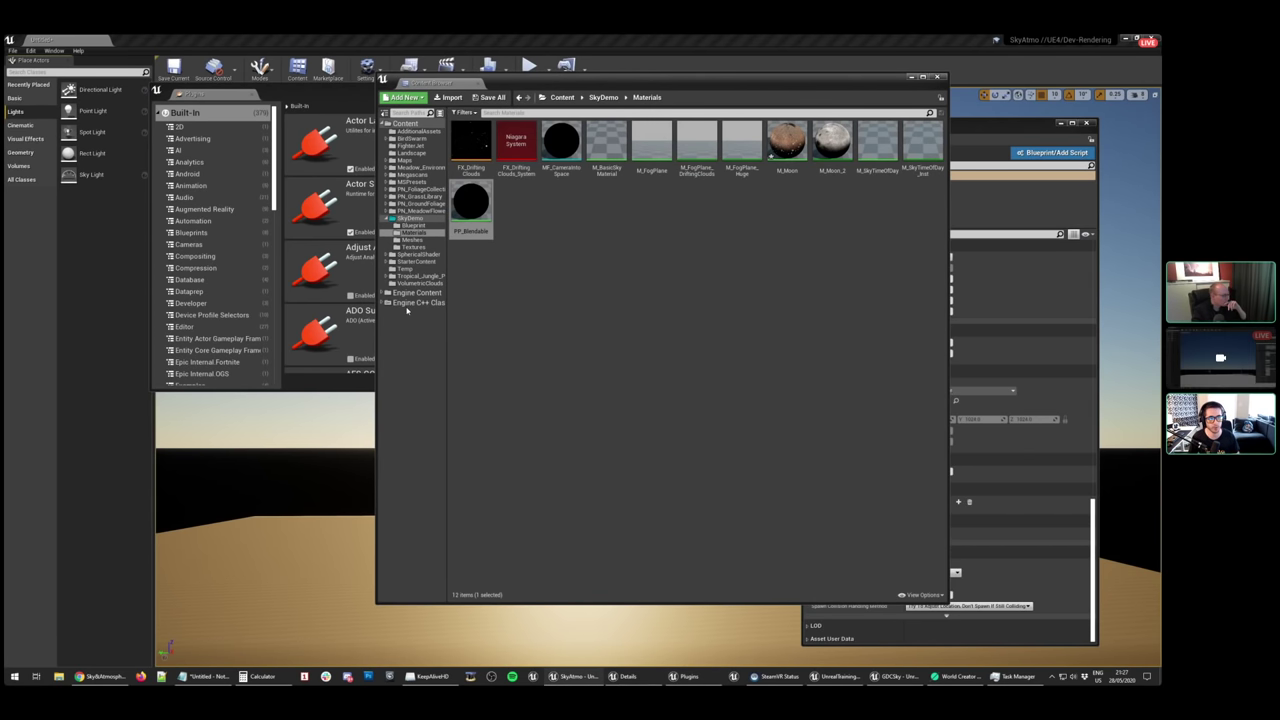
pyautogui.click(415, 292)
pyautogui.click(552, 112)
pyautogui.write('sky')
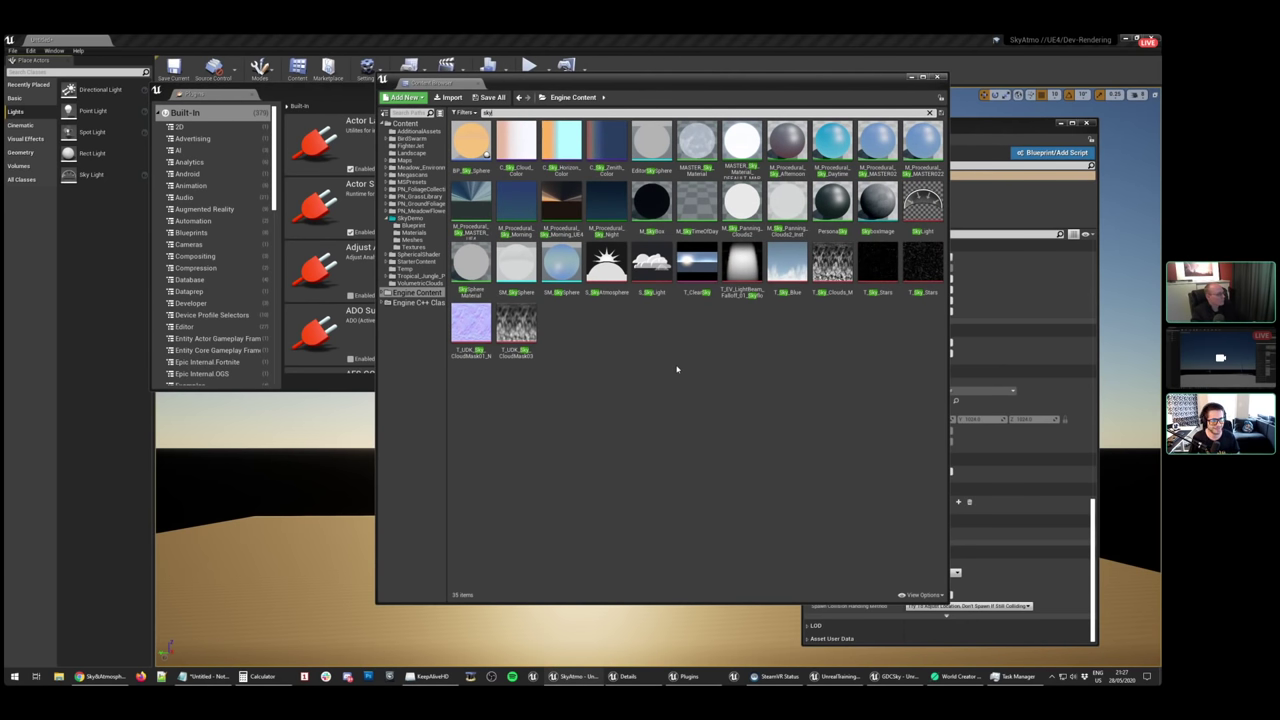
# Search the plugins for sun and enable the Sun Position Calculator plugin
pyautogui.click(328, 105)
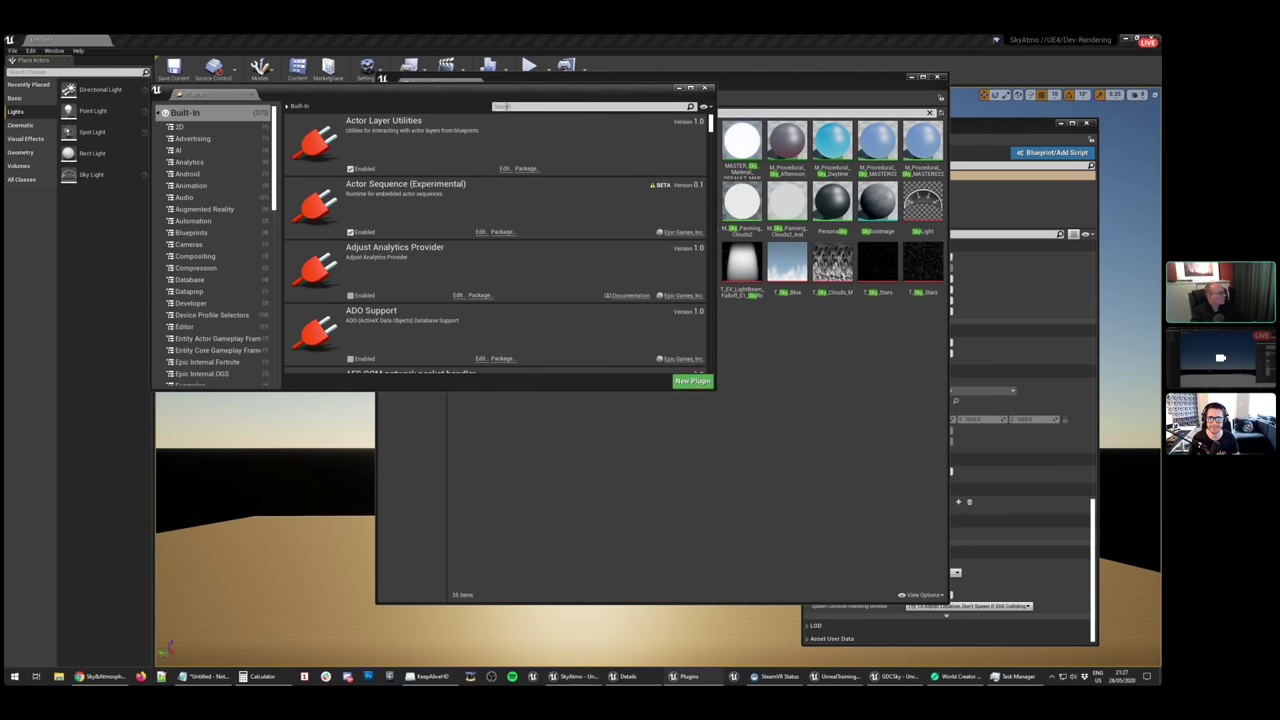
pyautogui.click(522, 105)
pyautogui.write('sun')
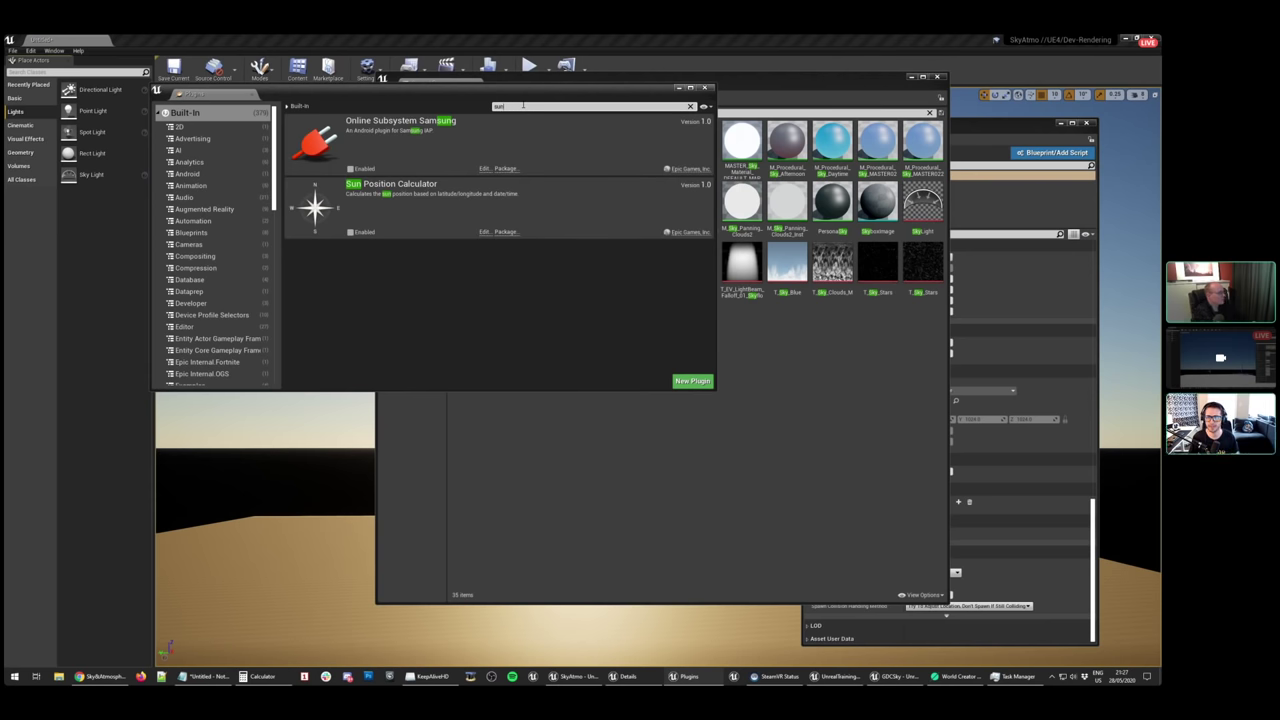
pyautogui.click(350, 233)
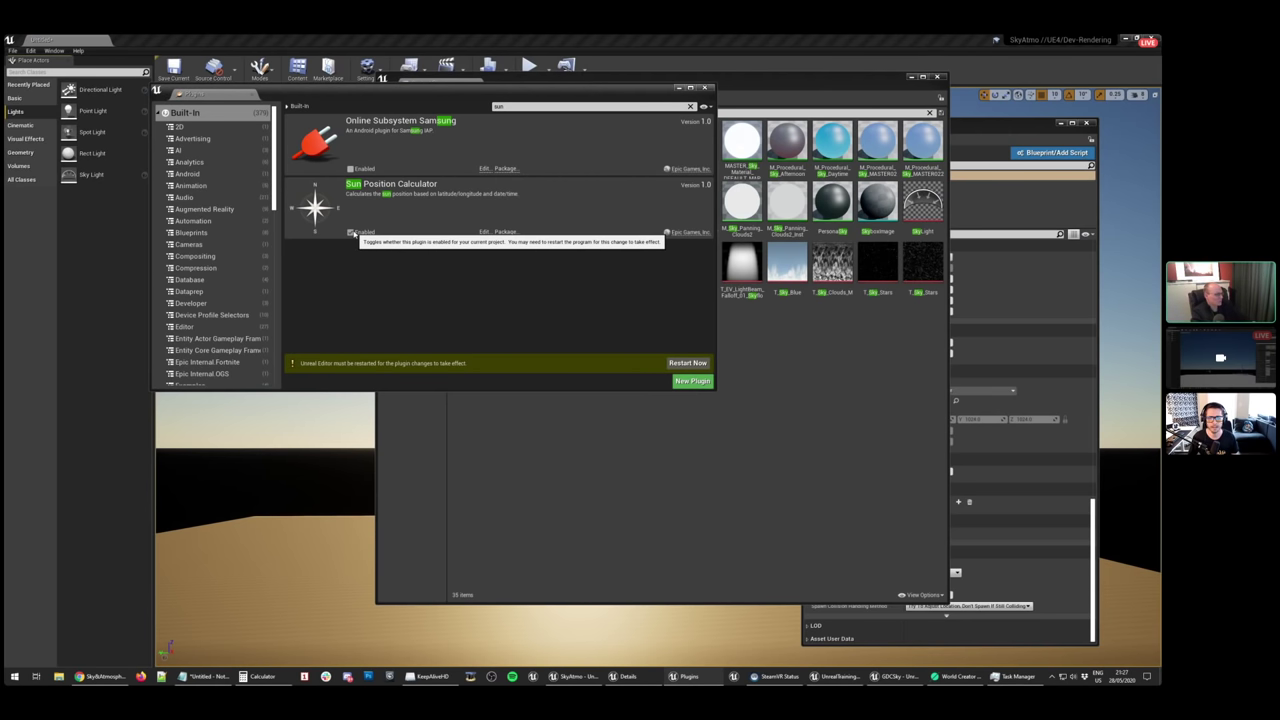
pyautogui.click(687, 363)
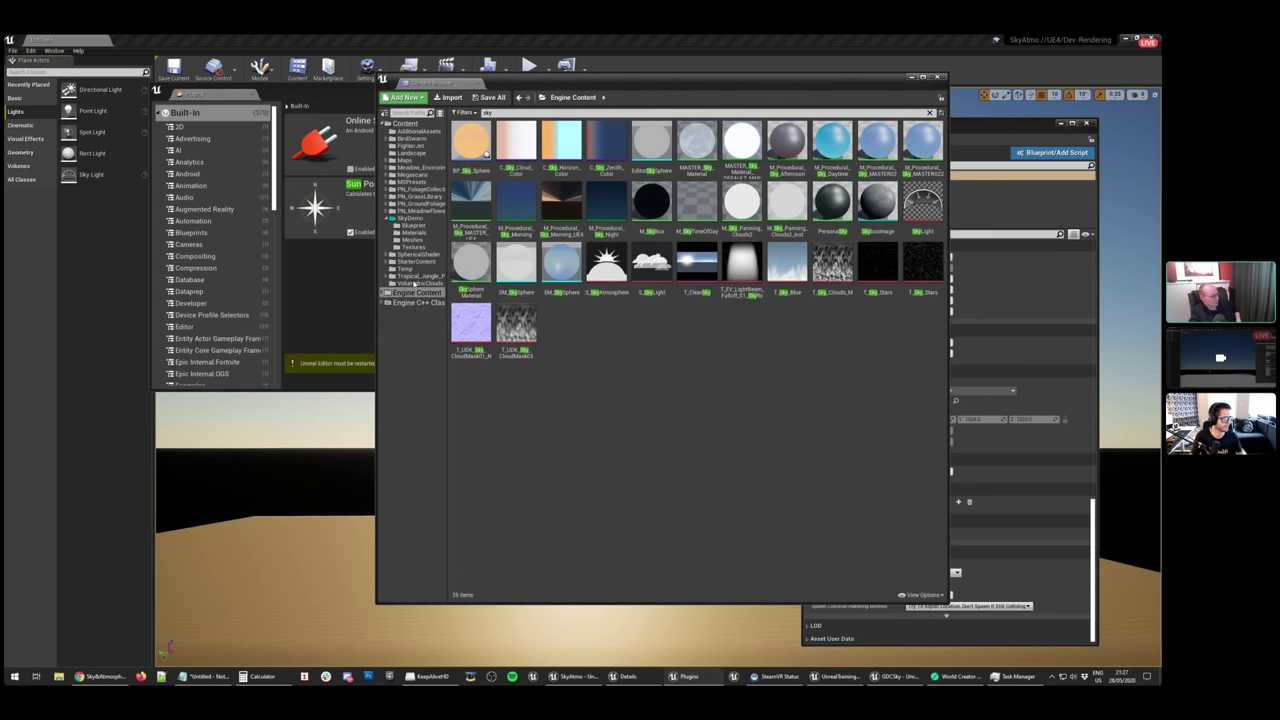
# Bring the plugin browser back to the front, and close both it and the content browser
pyautogui.click(342, 288)
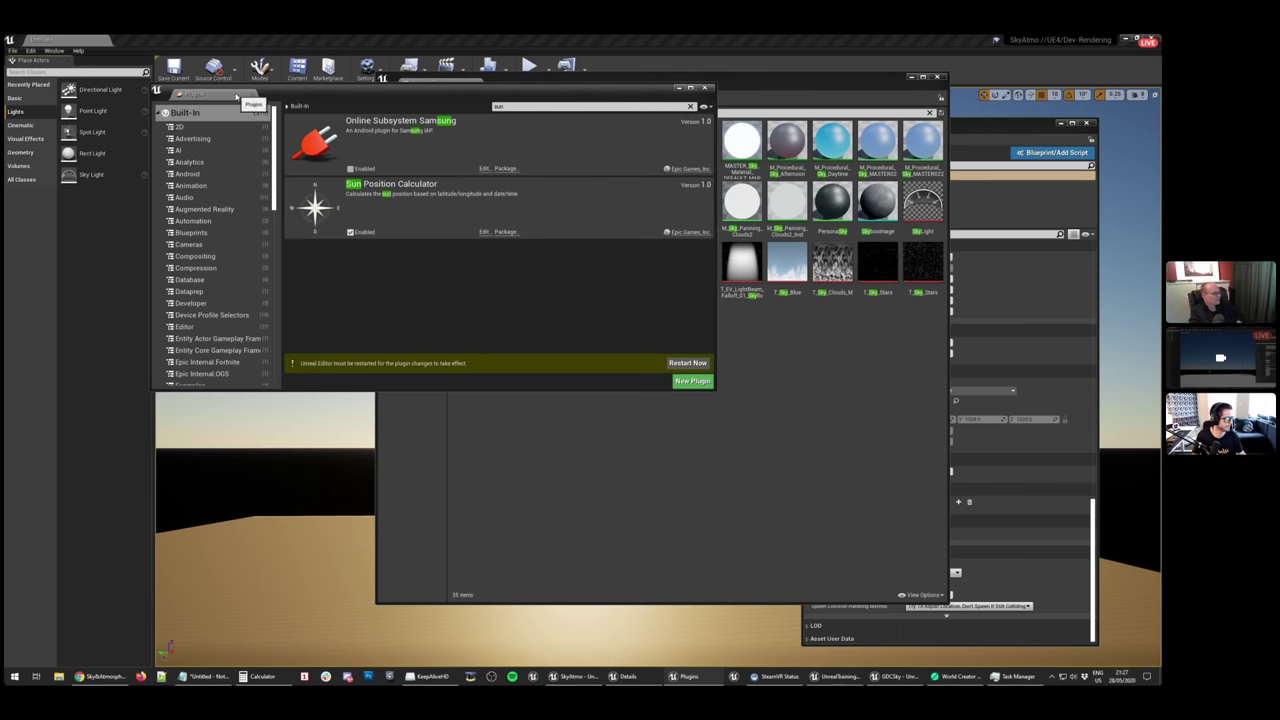
pyautogui.click(237, 96)
pyautogui.moveTo(510, 80); pyautogui.dragTo(413, 88)
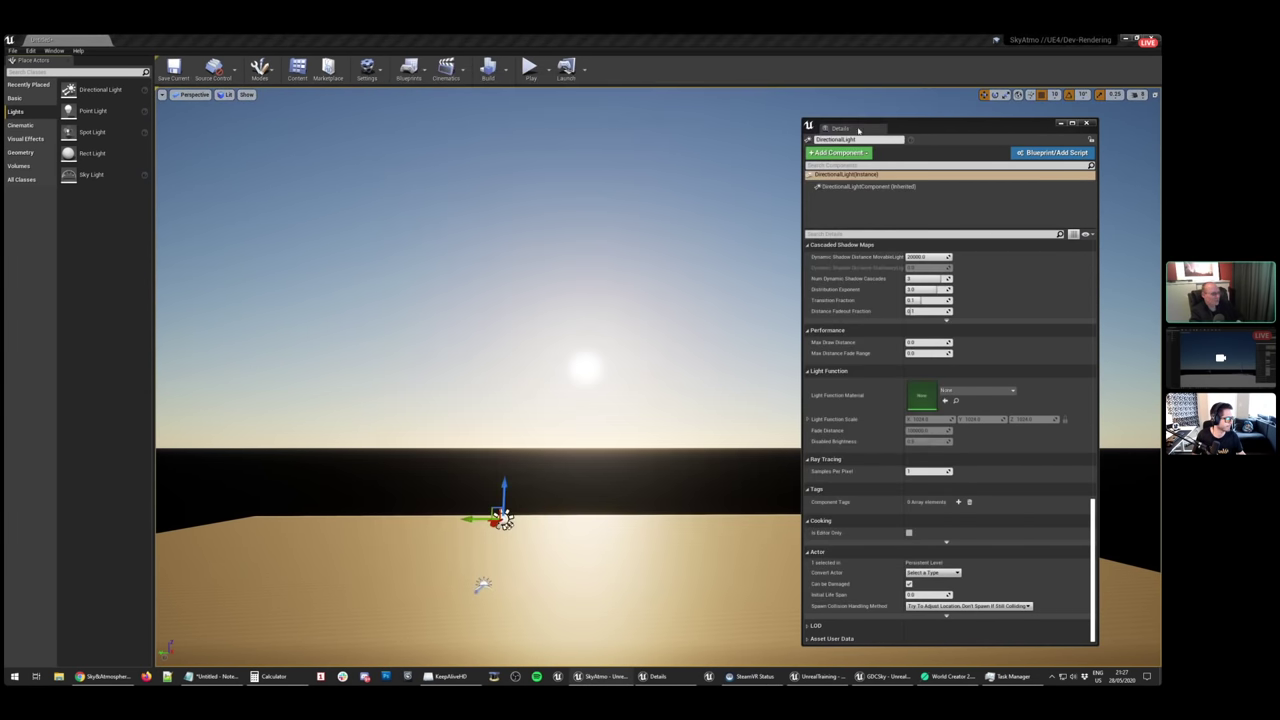
# Move the directional light's details window aside to view the sun above the floor, and close the window
pyautogui.moveTo(957, 131); pyautogui.dragTo(1028, 131)
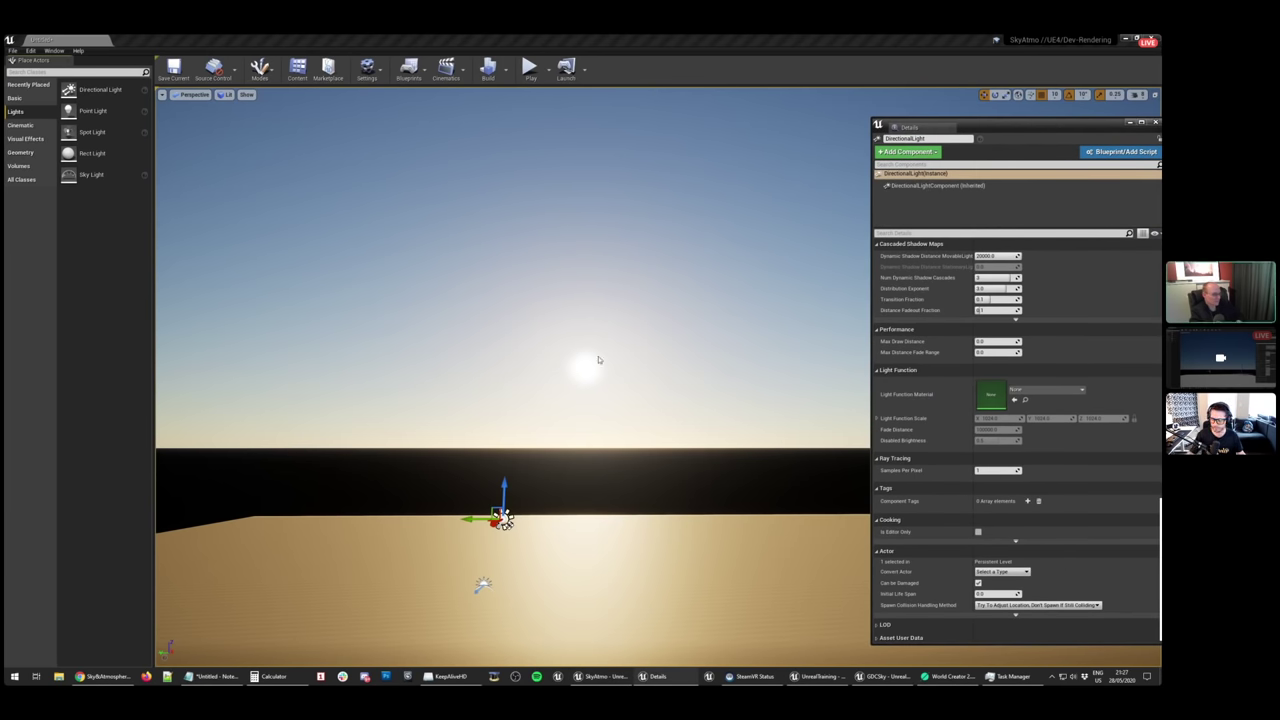
pyautogui.press('w')
pyautogui.moveTo(594, 499)
pyautogui.mouseDown(button='right')
pyautogui.moveTo(573, 507)
pyautogui.moveTo(668, 513)
pyautogui.moveTo(602, 509)
pyautogui.mouseUp(button='right')
pyautogui.press('s')
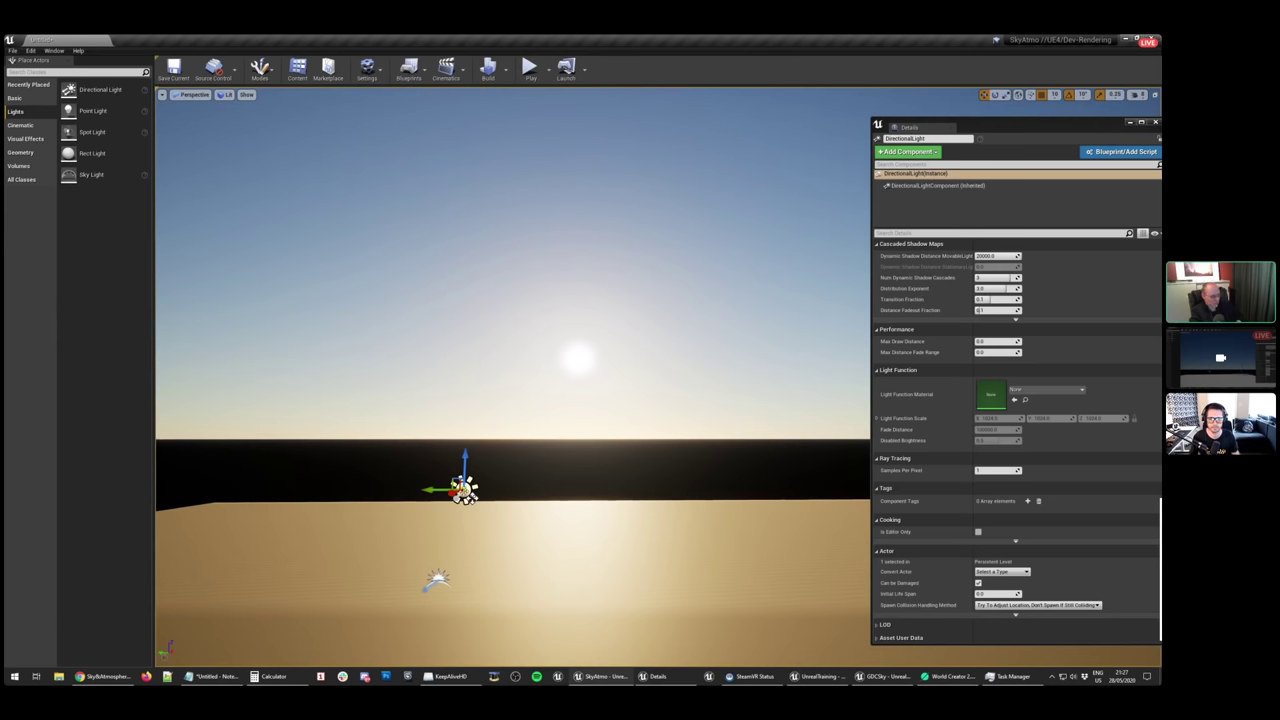
pyautogui.moveTo(500, 488); pyautogui.dragTo(530, 494, button='right')
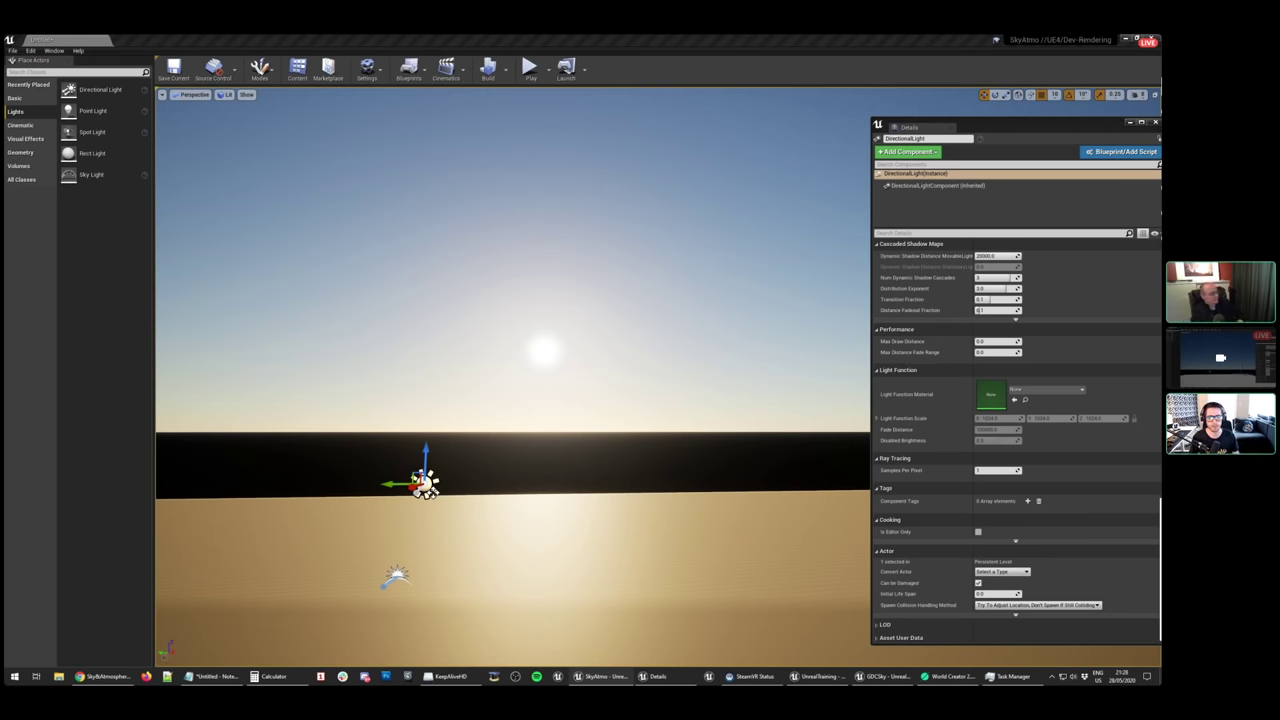
pyautogui.moveTo(1053, 144); pyautogui.dragTo(959, 146)
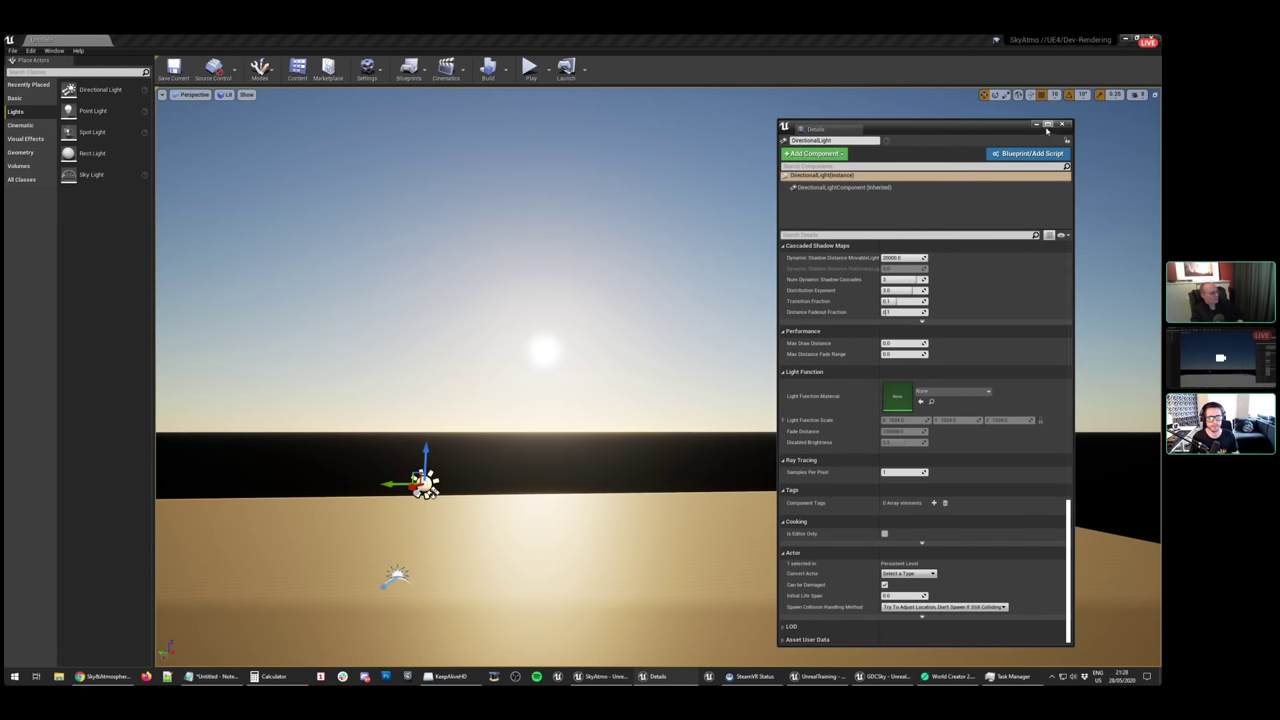
pyautogui.click(1061, 124)
# Open the landscape demo level from the recent levels without saving the untitled level
pyautogui.click(12, 50)
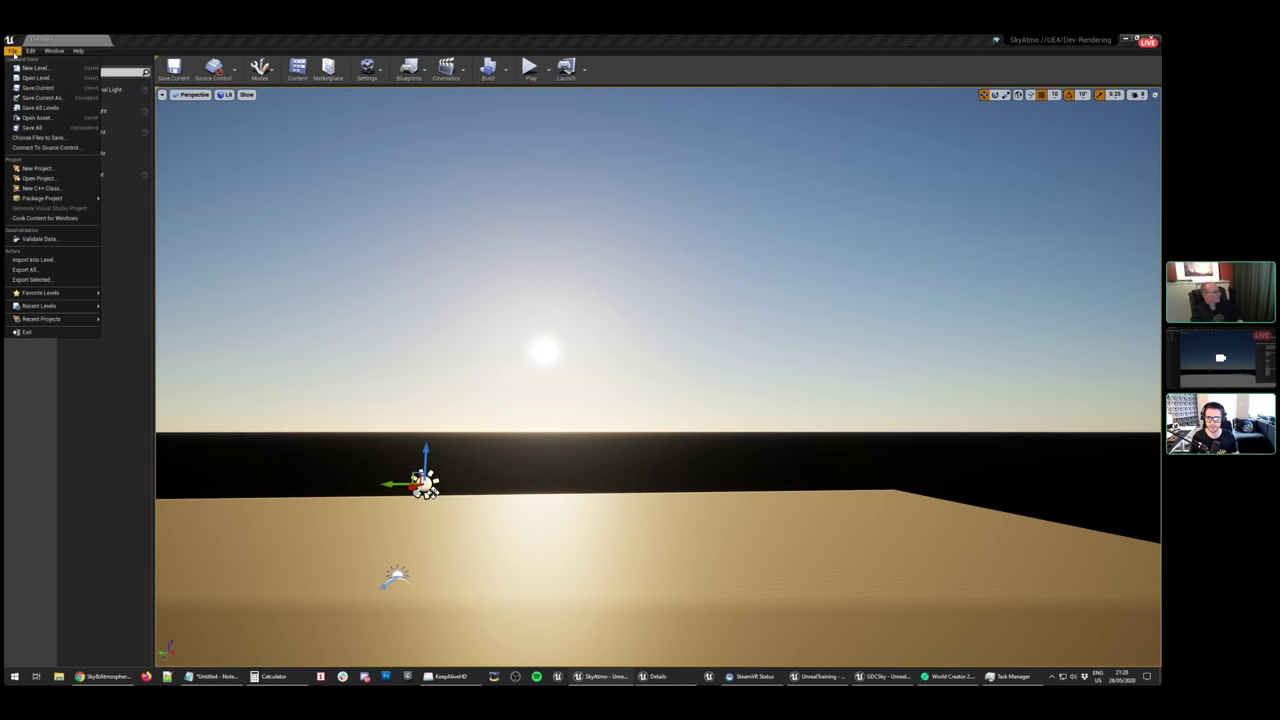
pyautogui.click(221, 306)
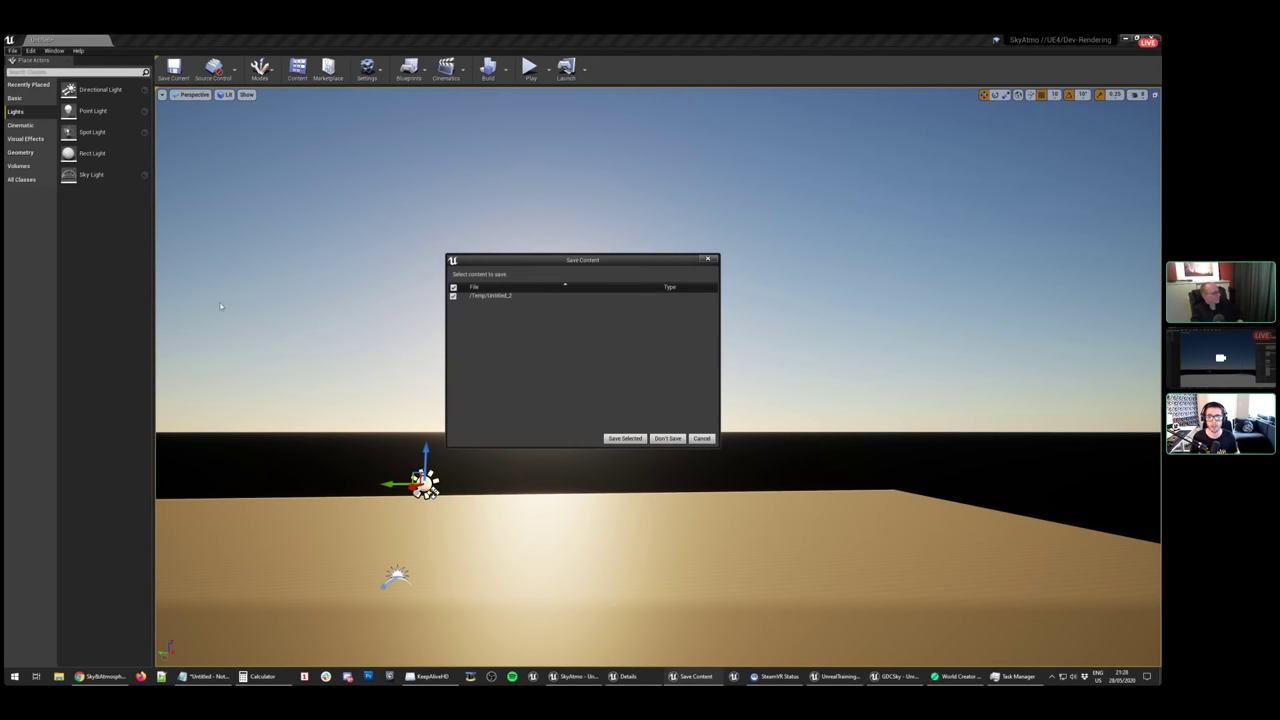
pyautogui.click(667, 439)
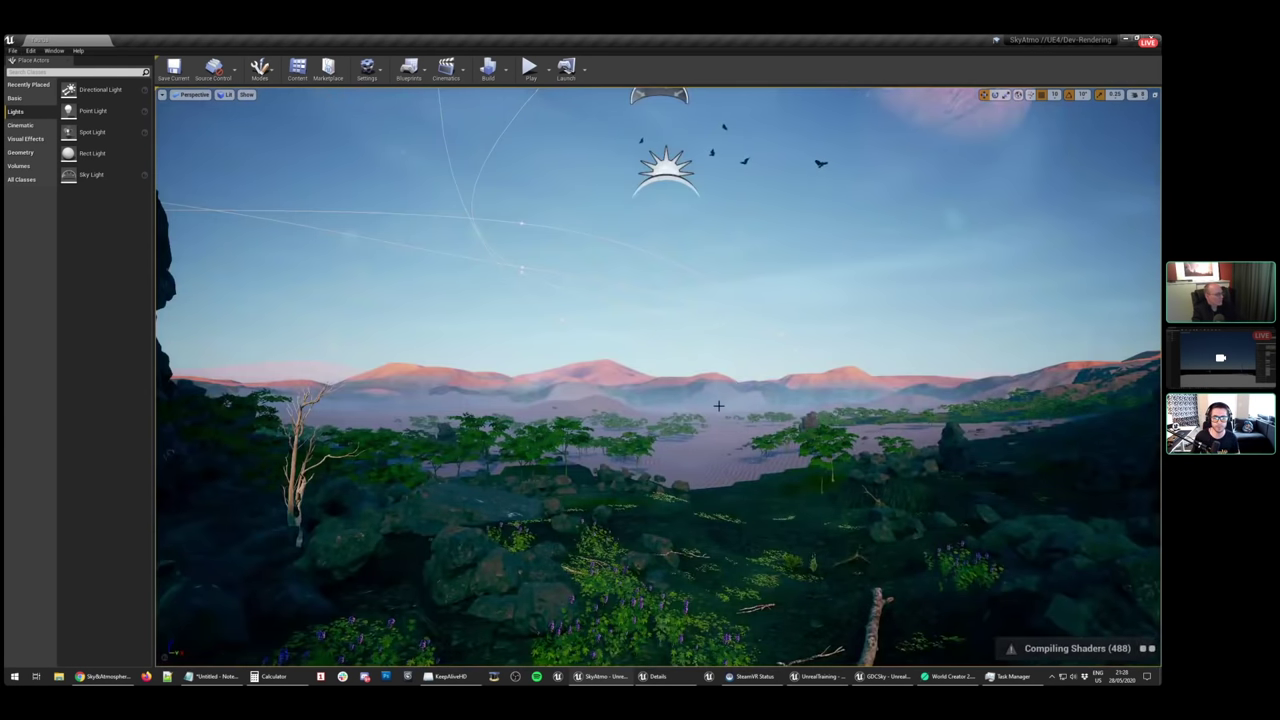
# Fly over the misty valley and the rocky ridge to examine the level's atmosphere, fog and sunset lighting
pyautogui.press('w')
pyautogui.moveTo(718, 405); pyautogui.dragTo(935, 405, button='right')
pyautogui.moveTo(820, 400); pyautogui.dragTo(753, 361, button='right')
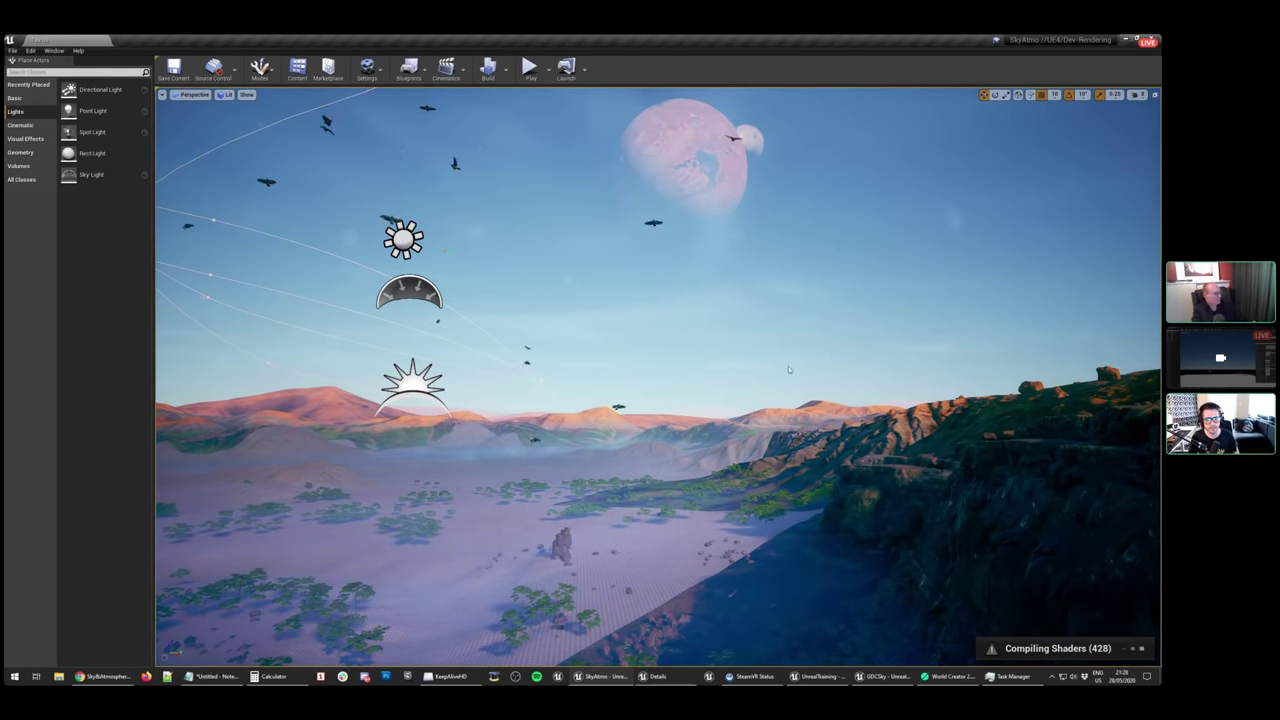
pyautogui.moveTo(788, 366); pyautogui.dragTo(602, 396, button='right')
pyautogui.press('w')
pyautogui.press('s')
pyautogui.press('w')
pyautogui.press('s')
pyautogui.press('w')
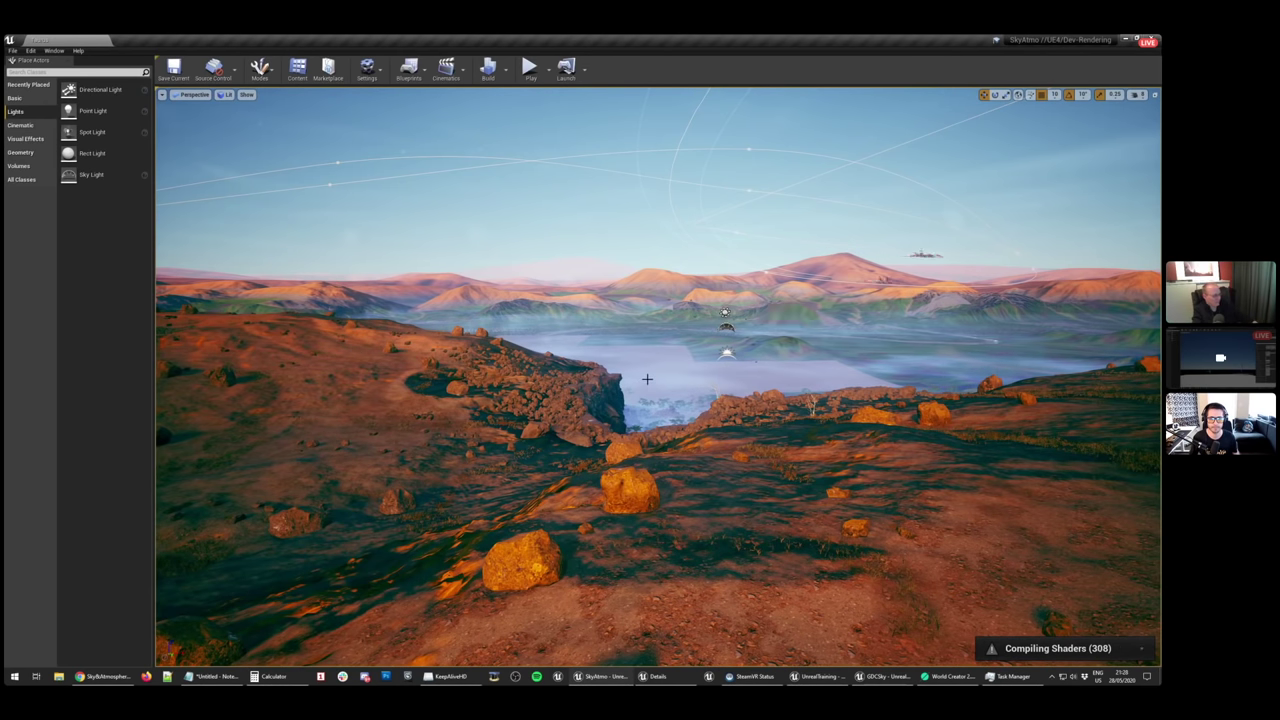
pyautogui.moveTo(715, 405); pyautogui.dragTo(824, 408, button='right')
pyautogui.press('w')
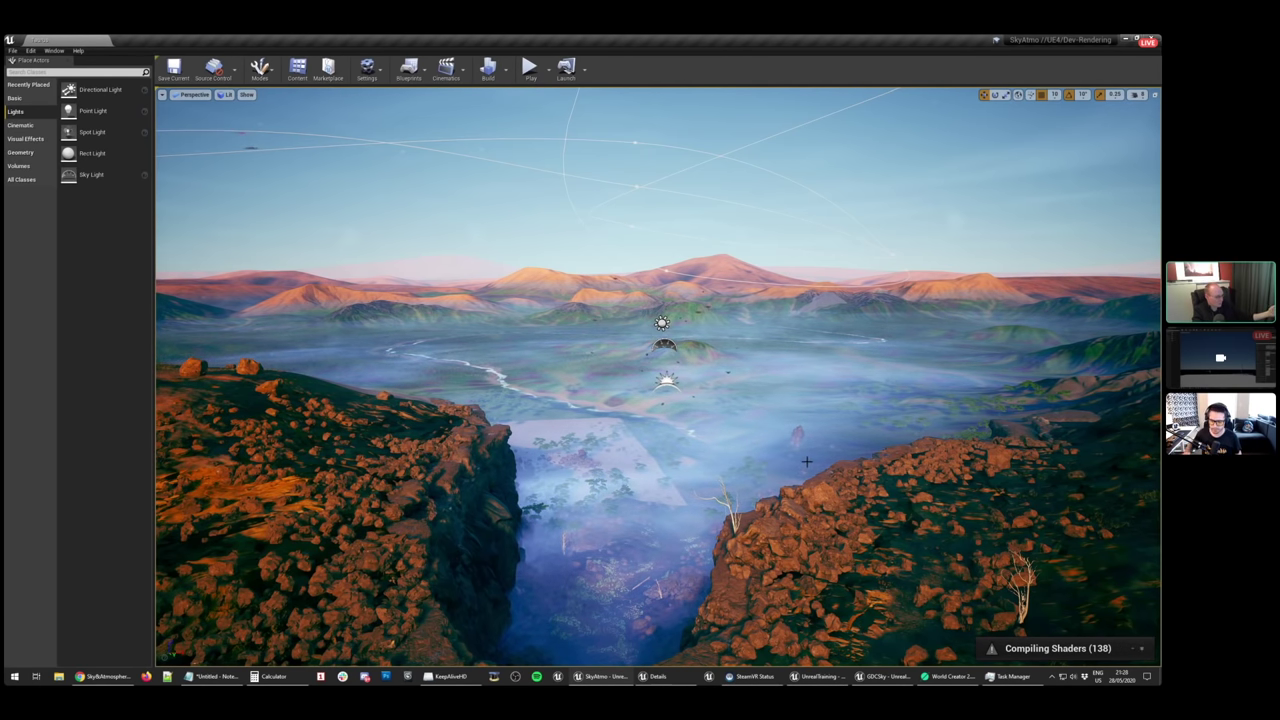
# Rise above the terrain to examine the haze over the distant mountains and the moons in the sky
pyautogui.moveTo(810, 432); pyautogui.dragTo(872, 446, button='right')
pyautogui.press('w')
pyautogui.press('q')
pyautogui.press('e')
pyautogui.press('e')
pyautogui.press('s')
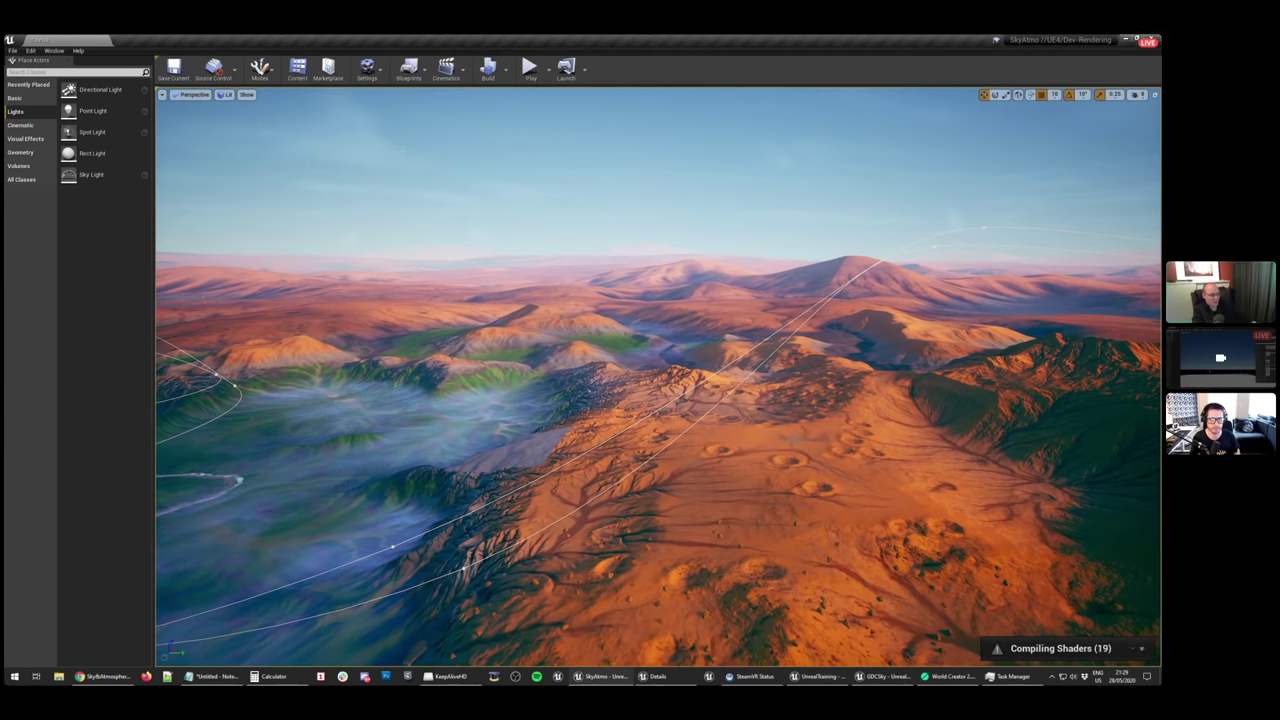
pyautogui.moveTo(718, 432); pyautogui.dragTo(637, 343, button='right')
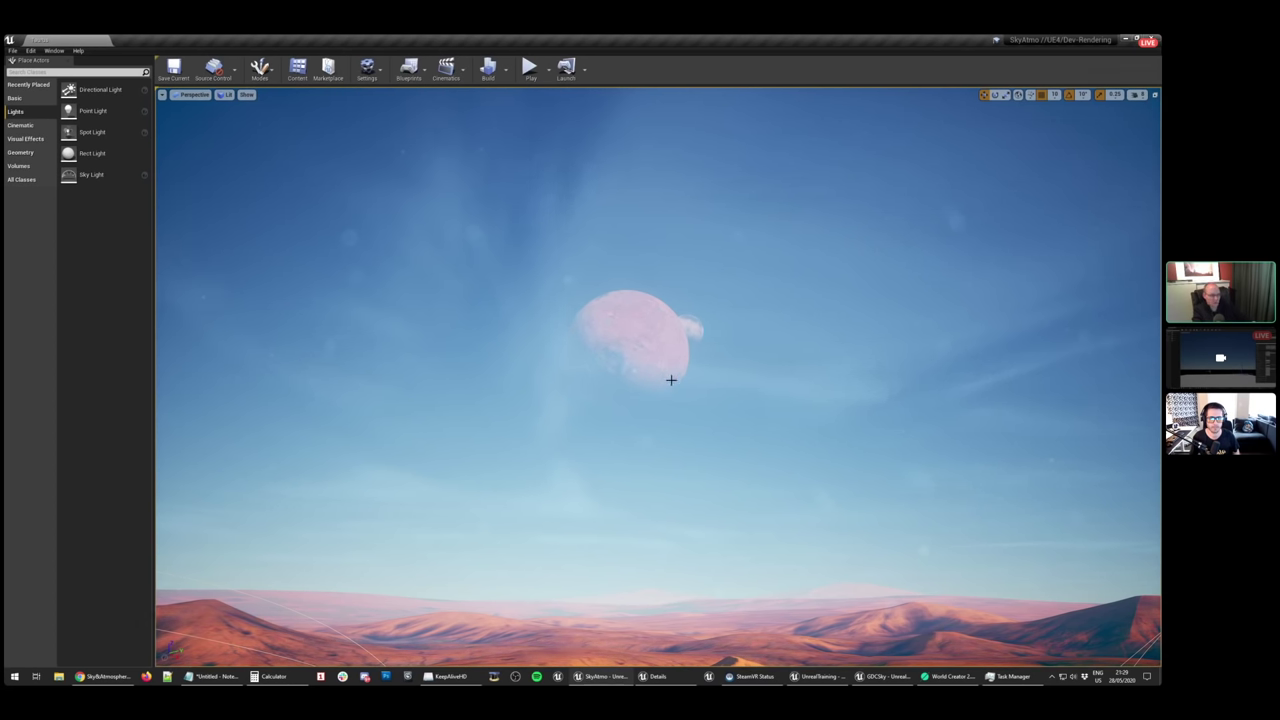
pyautogui.moveTo(726, 387)
pyautogui.mouseDown(button='right')
pyautogui.moveTo(740, 450)
pyautogui.moveTo(726, 387)
pyautogui.mouseUp(button='right')
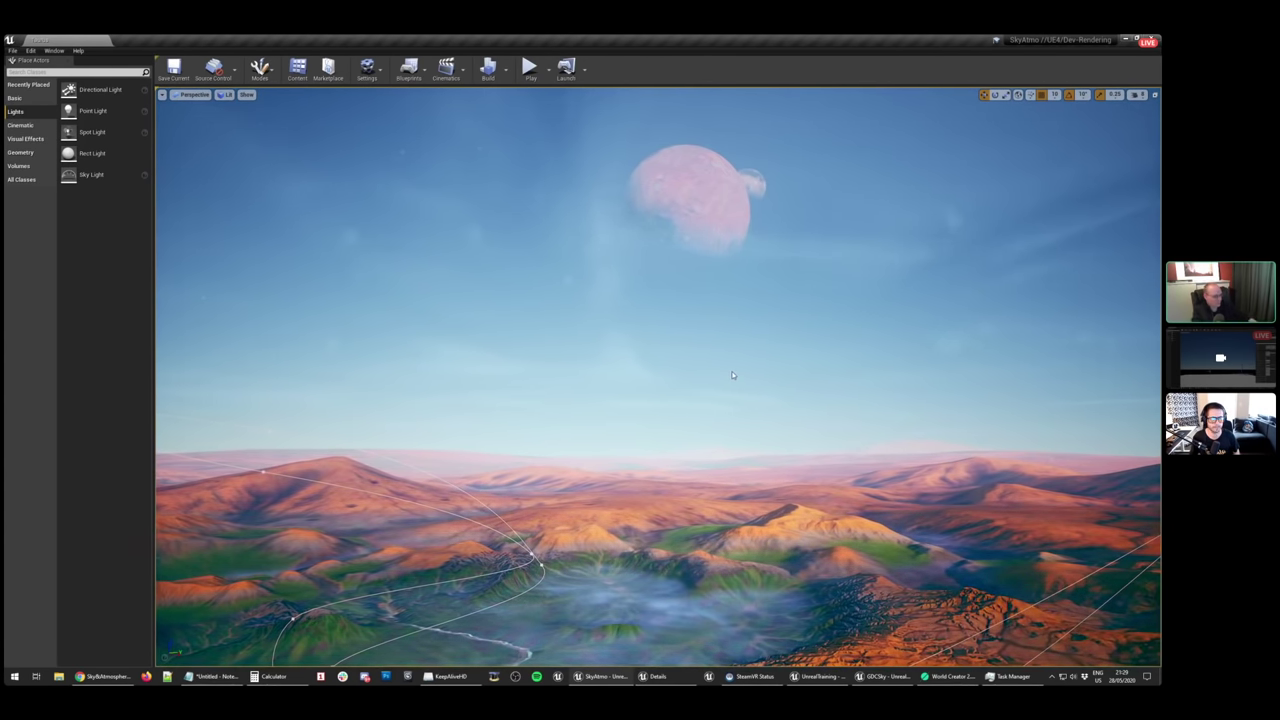
# Fly up out of the atmosphere and view the whole planet from space
pyautogui.moveTo(725, 413)
pyautogui.mouseDown(button='right')
pyautogui.moveTo(730, 466)
pyautogui.moveTo(736, 432)
pyautogui.moveTo(760, 432)
pyautogui.moveTo(700, 500)
pyautogui.moveTo(656, 500)
pyautogui.moveTo(646, 478)
pyautogui.moveTo(656, 494)
pyautogui.moveTo(692, 498)
pyautogui.moveTo(710, 433)
pyautogui.mouseUp(button='right')
pyautogui.press('w')
pyautogui.press('e')
pyautogui.press('e')
pyautogui.press('s')
pyautogui.press('w')
pyautogui.press('s')
pyautogui.press('w')
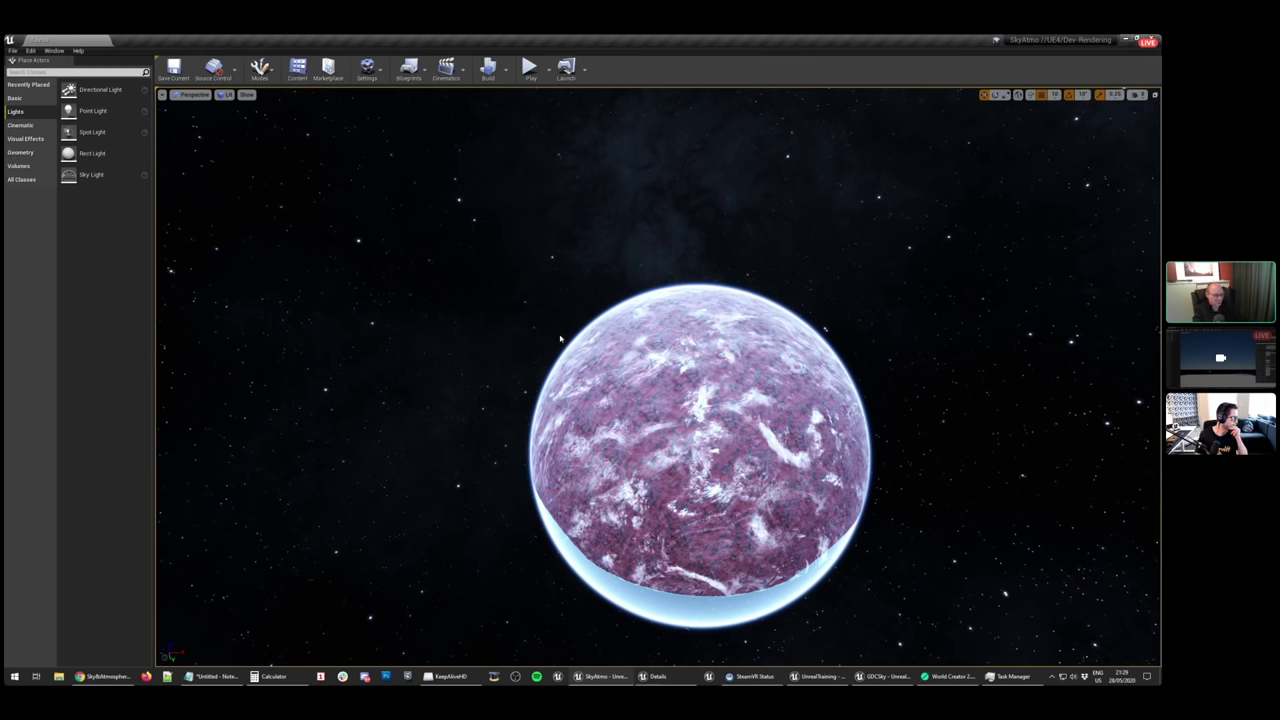
# Examine the planet from space, switching between camera bookmarks 1 and 2, and return to the valley view at bookmark 1
pyautogui.moveTo(560, 338); pyautogui.dragTo(677, 594, button='right')
pyautogui.press('w')
pyautogui.press('s')
pyautogui.press('1')
pyautogui.press('w')
pyautogui.press('2')
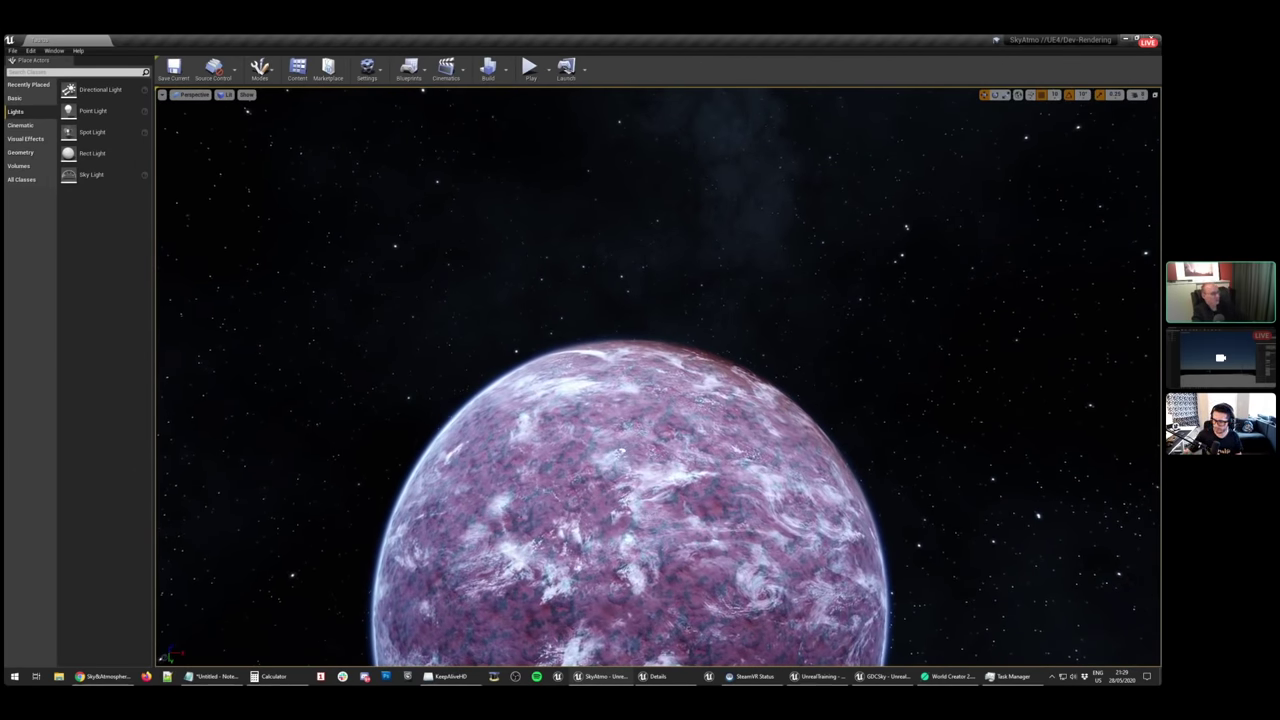
pyautogui.moveTo(618, 390); pyautogui.dragTo(960, 400, button='right')
pyautogui.moveTo(742, 392); pyautogui.dragTo(897, 194, button='right')
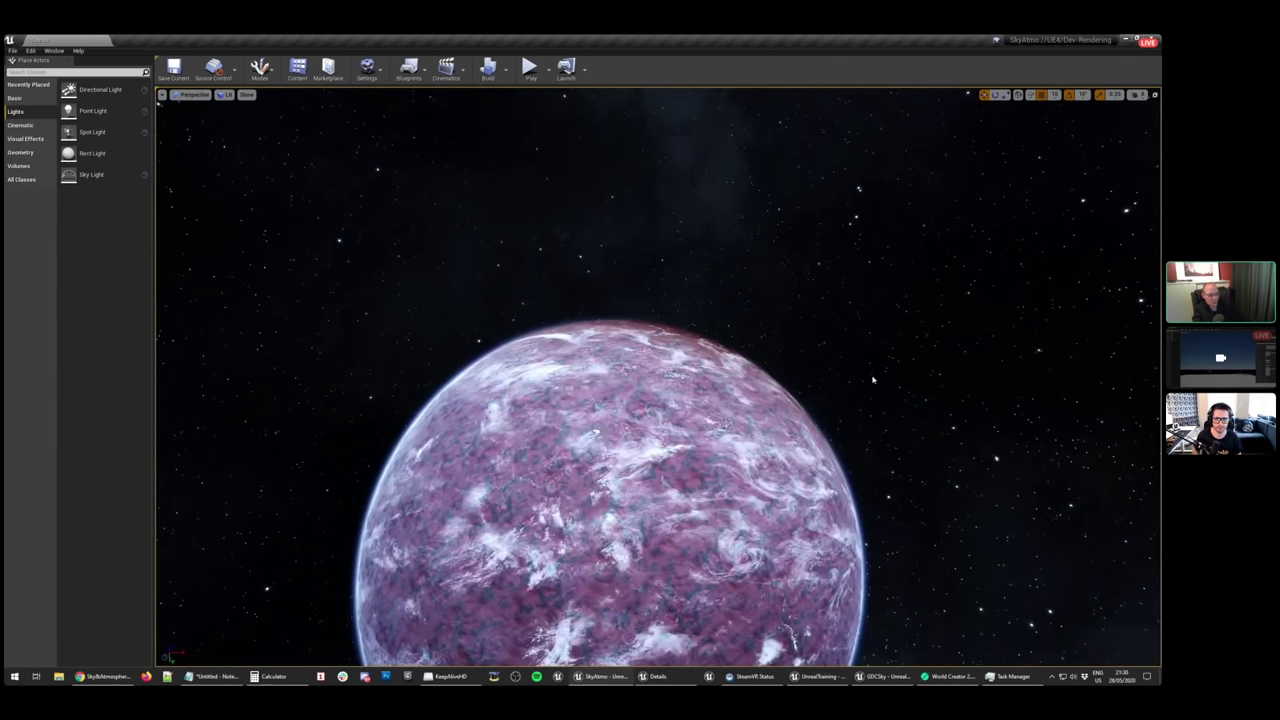
pyautogui.press('1')
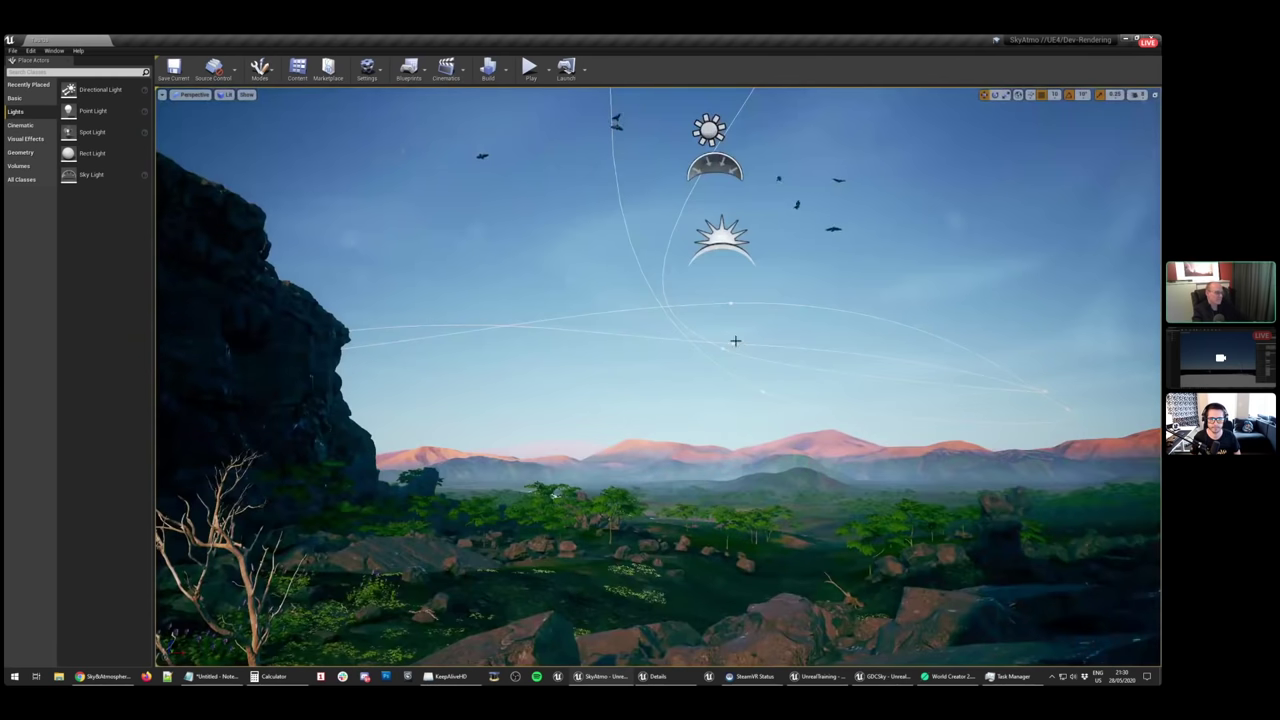
# Fly over the shaded valley and up to the sunlit orange ridge to examine the fog, distant mountains and moons
pyautogui.press('w')
pyautogui.moveTo(734, 340); pyautogui.dragTo(760, 455, button='right')
pyautogui.moveTo(683, 348); pyautogui.dragTo(704, 348, button='right')
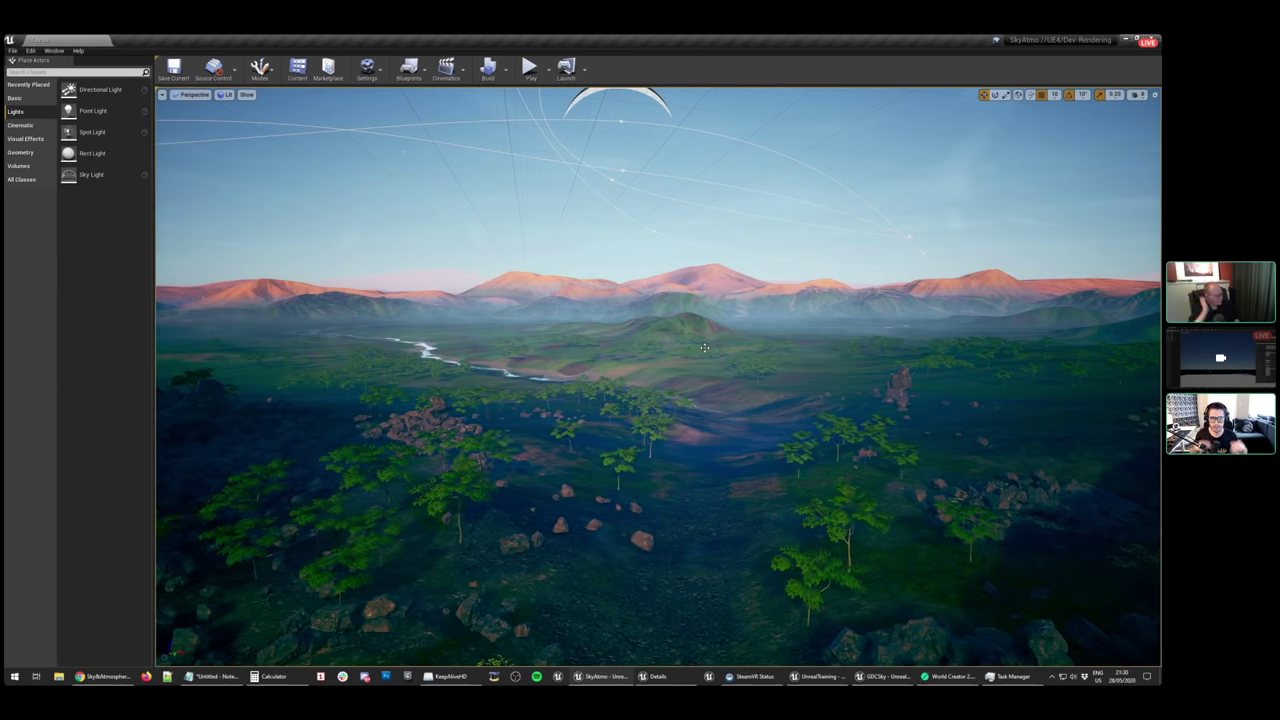
pyautogui.press('s')
pyautogui.moveTo(683, 348)
pyautogui.mouseDown(button='right')
pyautogui.moveTo(650, 348)
pyautogui.moveTo(660, 370)
pyautogui.moveTo(650, 350)
pyautogui.moveTo(760, 300)
pyautogui.moveTo(682, 347)
pyautogui.mouseUp(button='right')
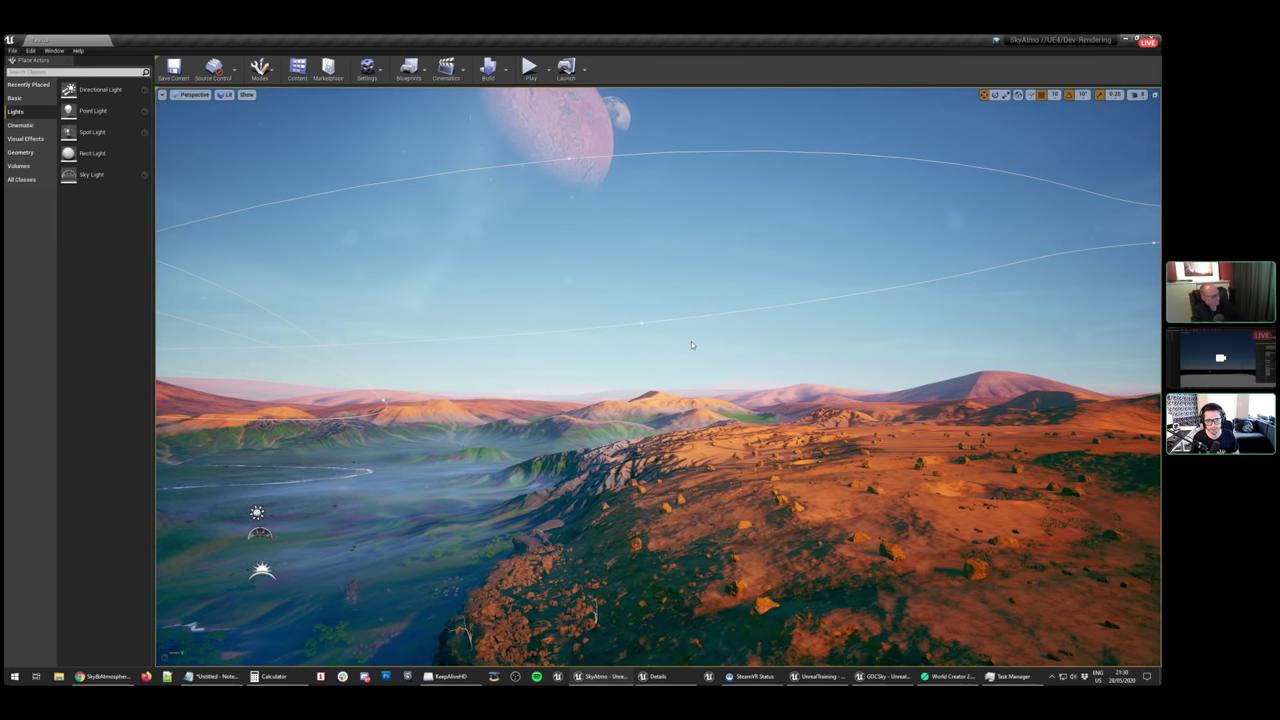
# Rotate the level's atmosphere light slightly with the interactive sun gizmo to shift the terrain lighting and the moons
pyautogui.hotkey('ctrl', 'l')
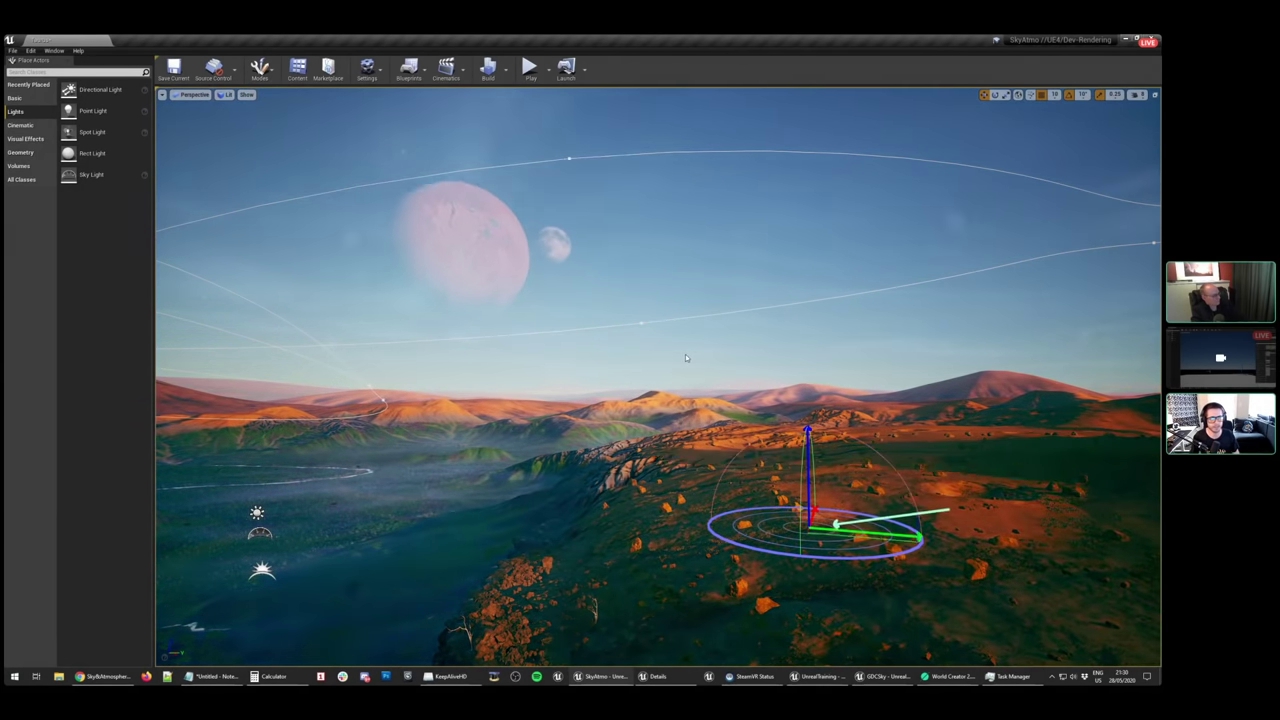
pyautogui.moveTo(686, 357); pyautogui.dragTo(690, 343)
pyautogui.moveTo(690, 343); pyautogui.dragTo(726, 357, button='right')
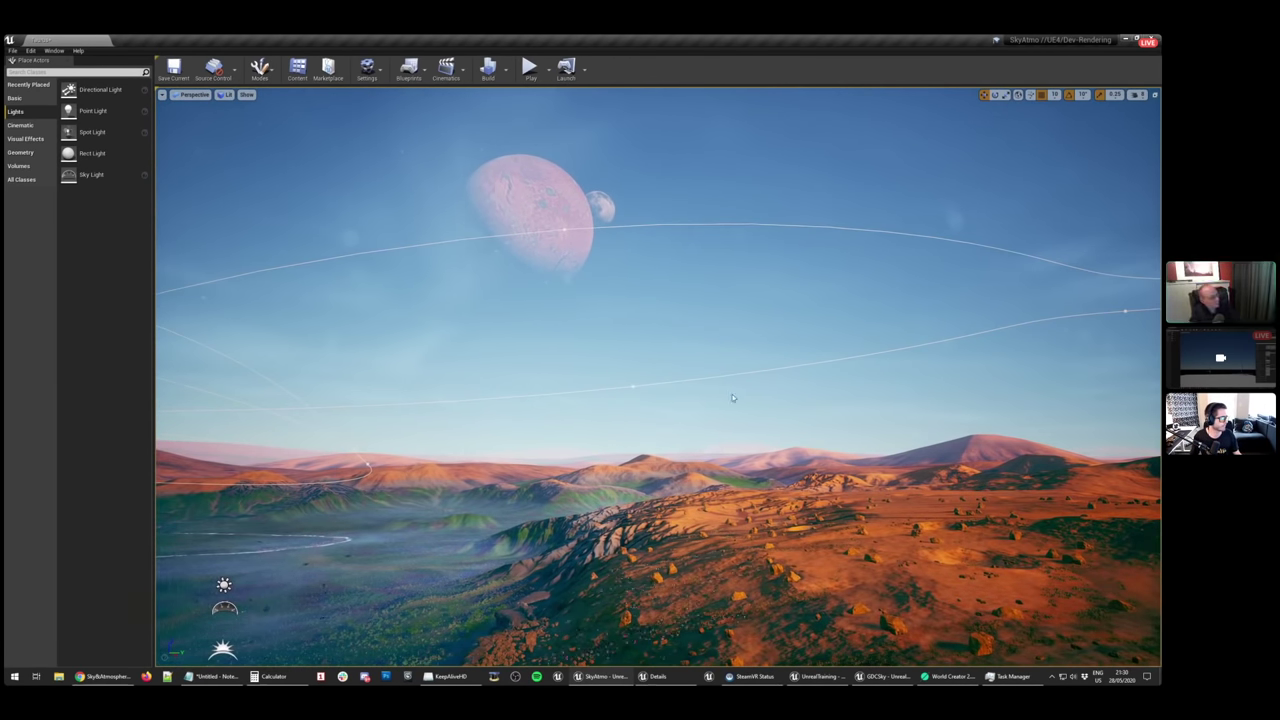
# Fly up through the atmosphere into space and examine the cratered moons up close
pyautogui.moveTo(658, 377); pyautogui.dragTo(640, 234, button='right')
pyautogui.press('w')
pyautogui.press('s')
pyautogui.press('w')
pyautogui.press('w')
pyautogui.press('w')
pyautogui.press('w')
pyautogui.moveTo(811, 437); pyautogui.dragTo(788, 450, button='right')
pyautogui.press('s')
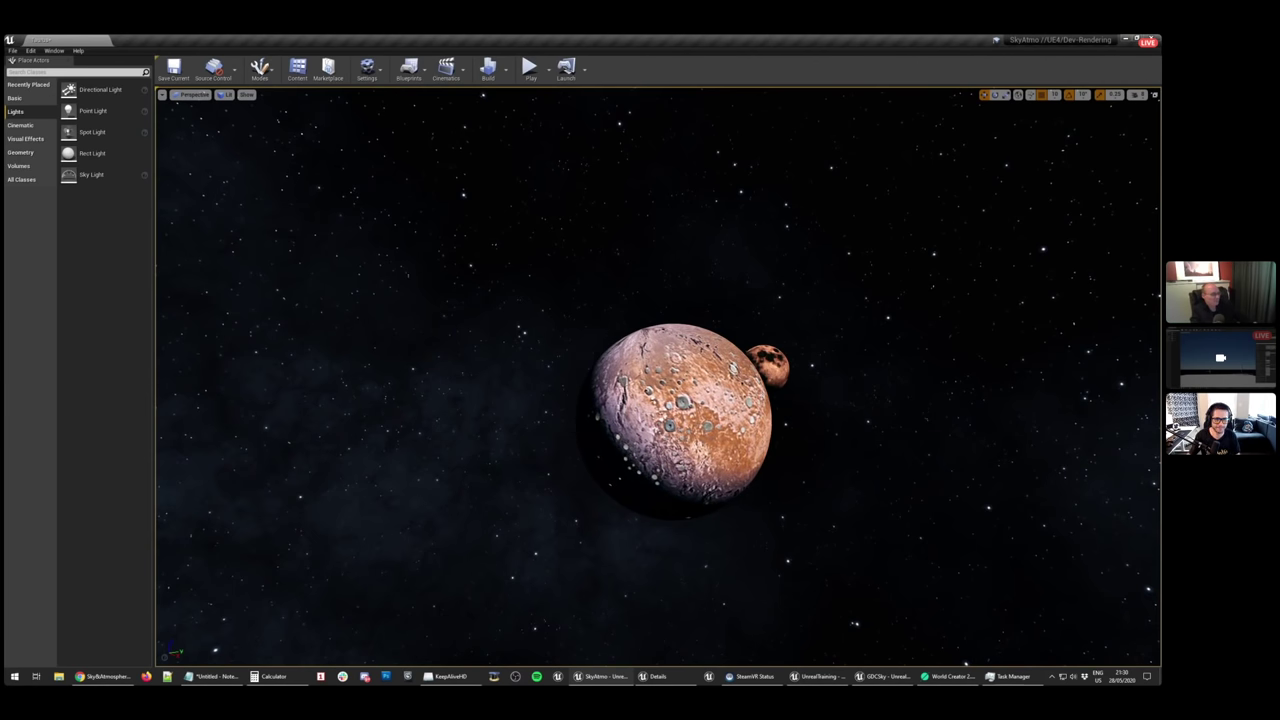
# Return from space to the valley view at camera bookmark 1 and look over the cliffs, ridge and fog
pyautogui.press('s')
pyautogui.moveTo(658, 376); pyautogui.dragTo(685, 560, button='right')
pyautogui.press('w')
pyautogui.press('1')
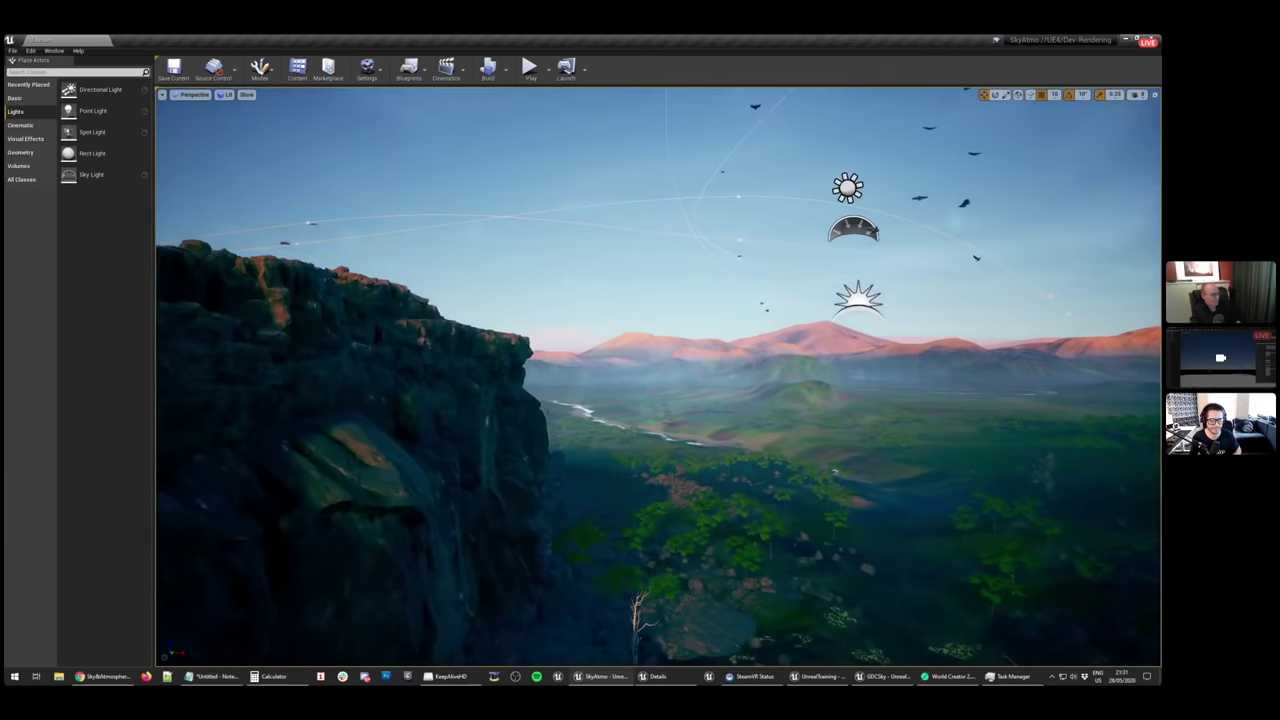
pyautogui.moveTo(657, 376); pyautogui.dragTo(955, 255, button='right')
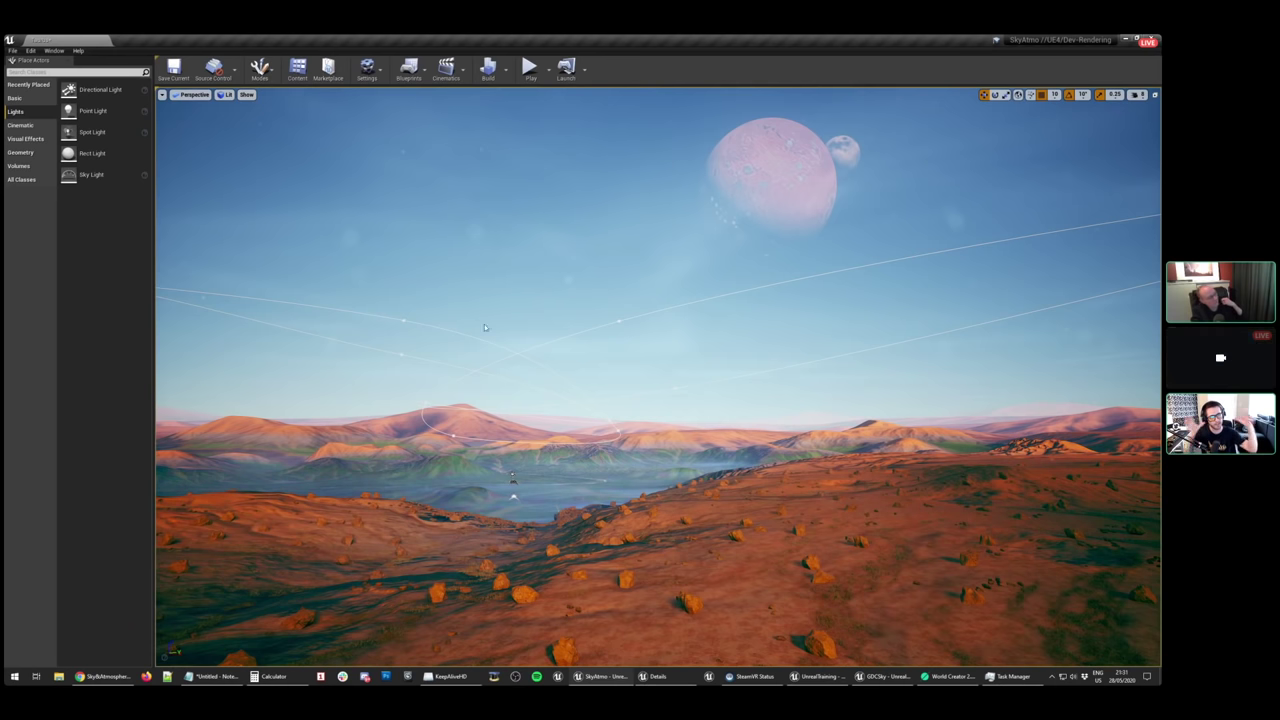
pyautogui.press('w')
pyautogui.moveTo(657, 376); pyautogui.dragTo(657, 450, button='right')
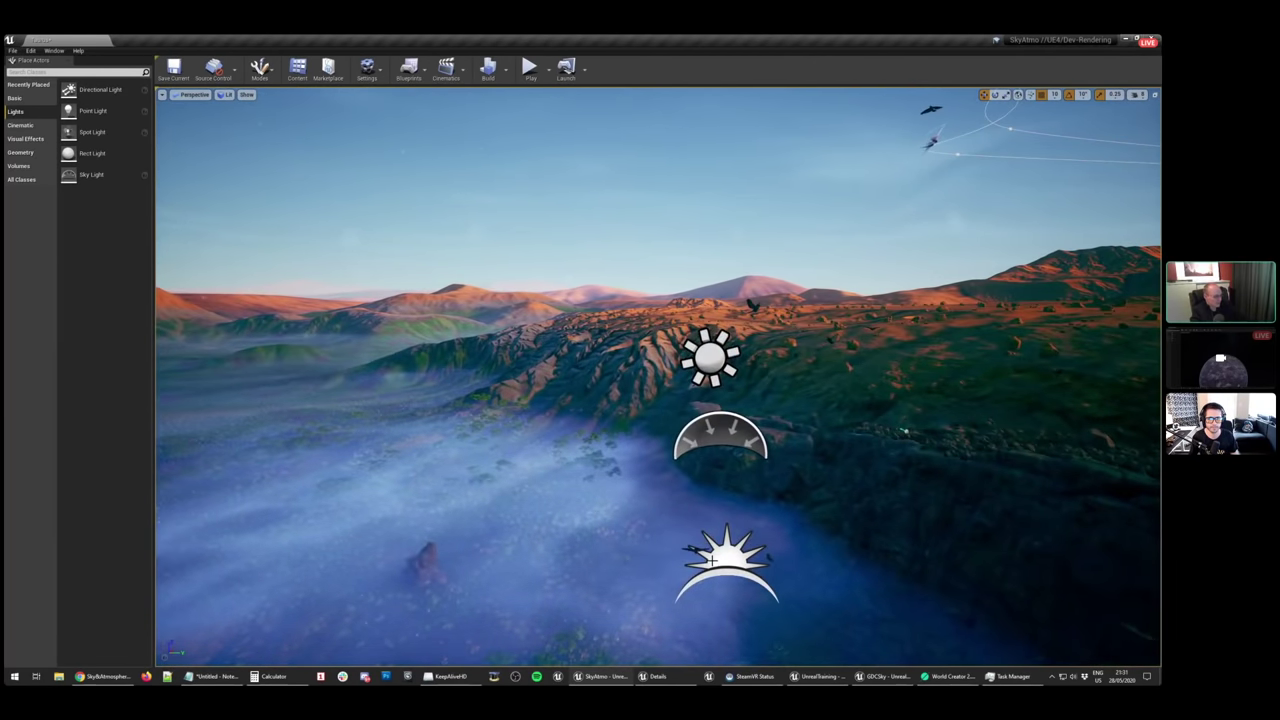
# Inspect the Ground Radius in the details of the level's Sky Atmosphere actor
pyautogui.click(712, 560)
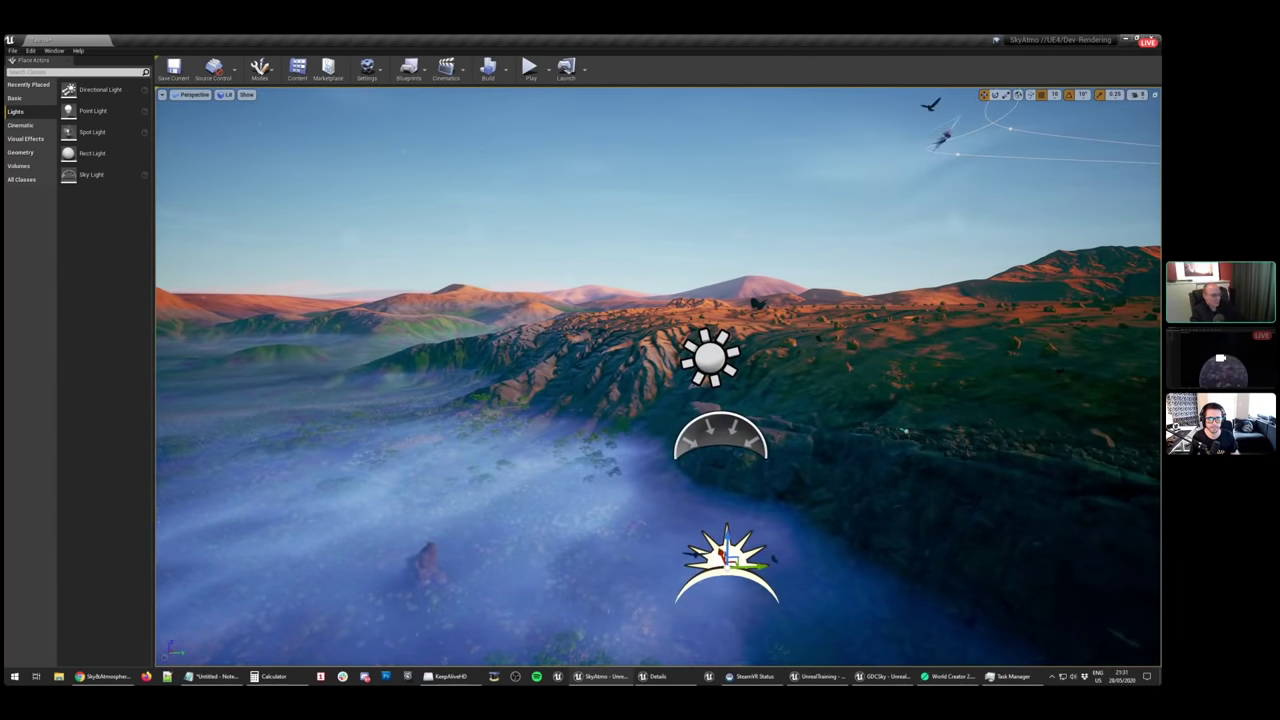
pyautogui.click(658, 676)
pyautogui.scroll(5, 1010, 293)
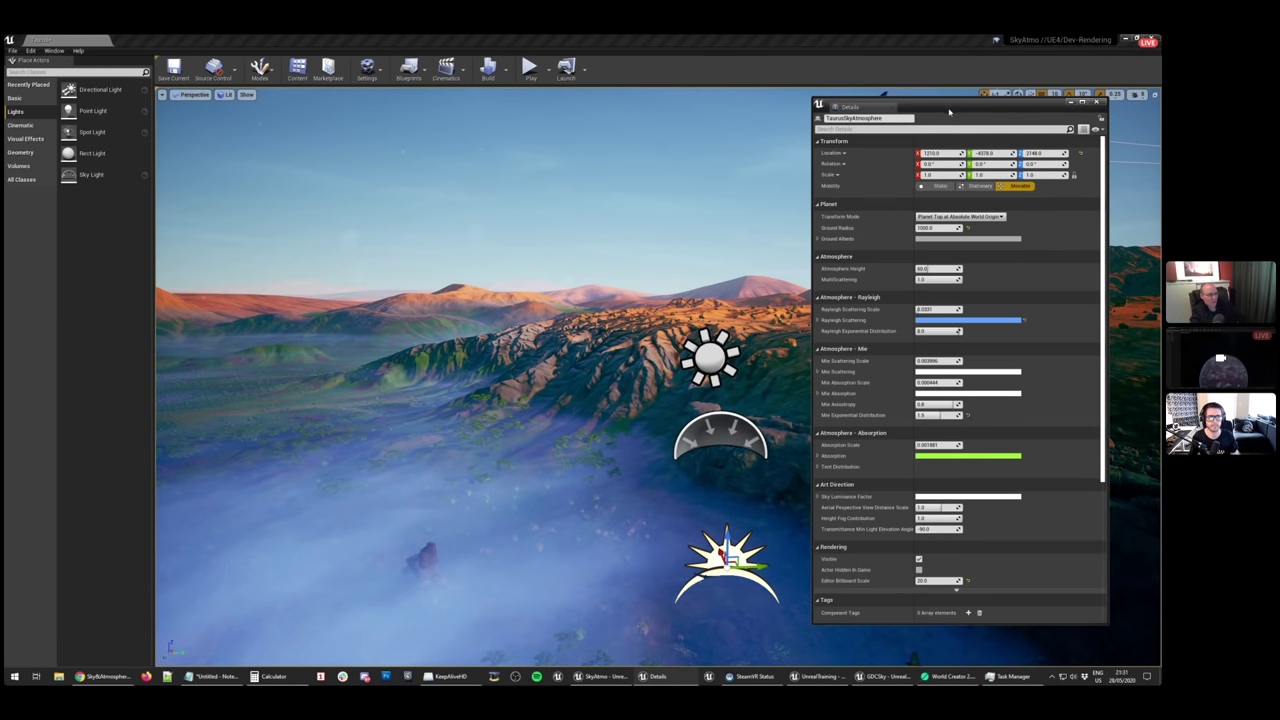
pyautogui.click(942, 228)
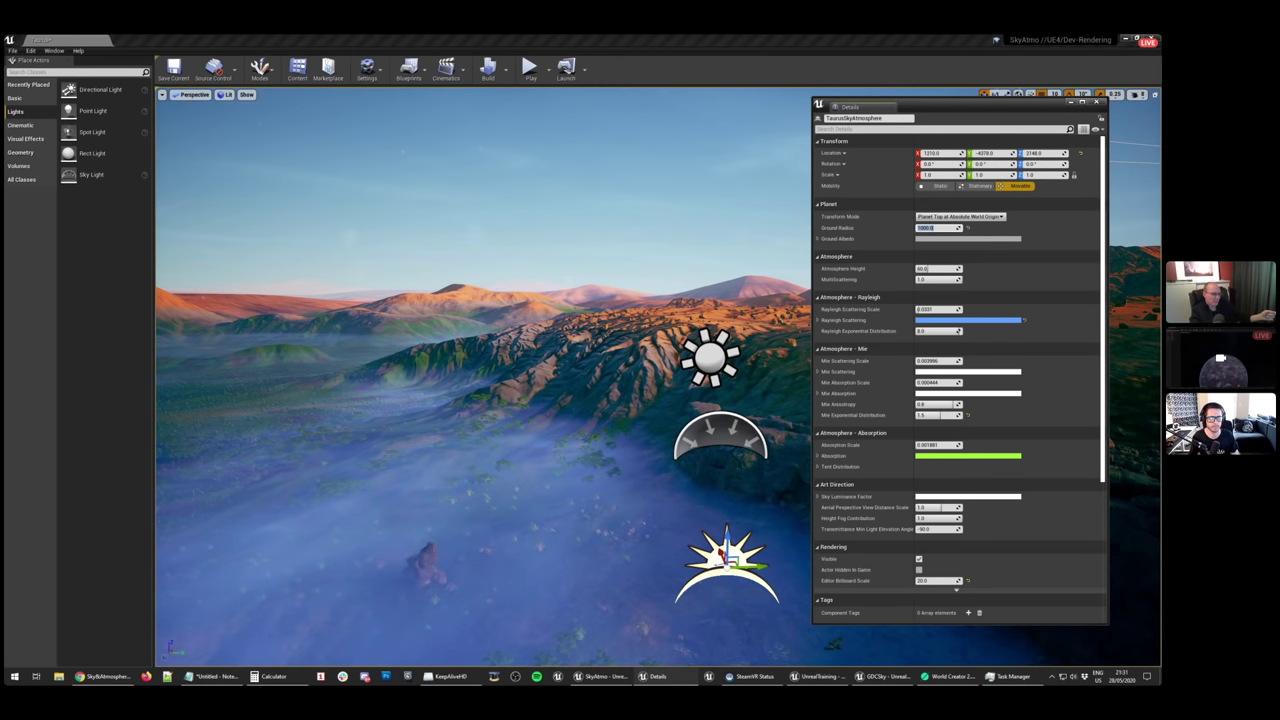
pyautogui.click(1070, 102)
# Fly over the orange mountains and out into space to examine the planet's full size and curvature
pyautogui.press('w')
pyautogui.moveTo(880, 240); pyautogui.dragTo(900, 258, button='right')
pyautogui.moveTo(628, 253); pyautogui.dragTo(628, 253, button='right')
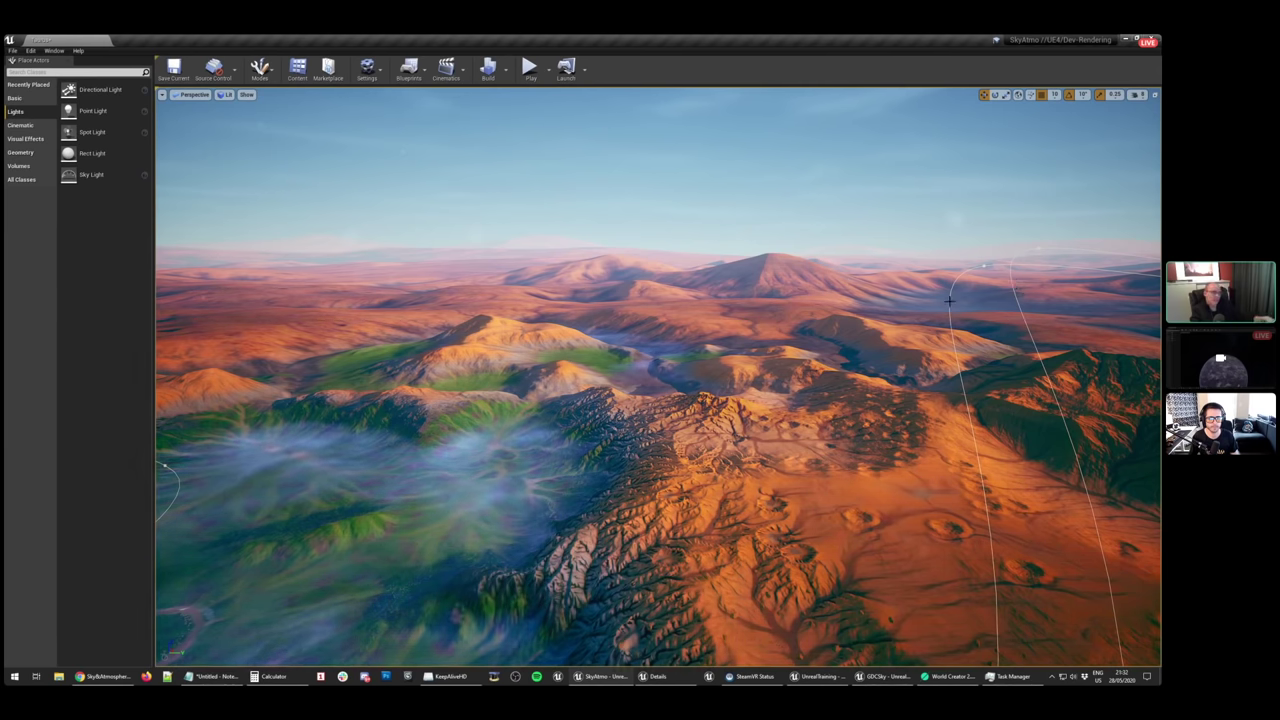
pyautogui.moveTo(949, 300); pyautogui.dragTo(978, 306, button='right')
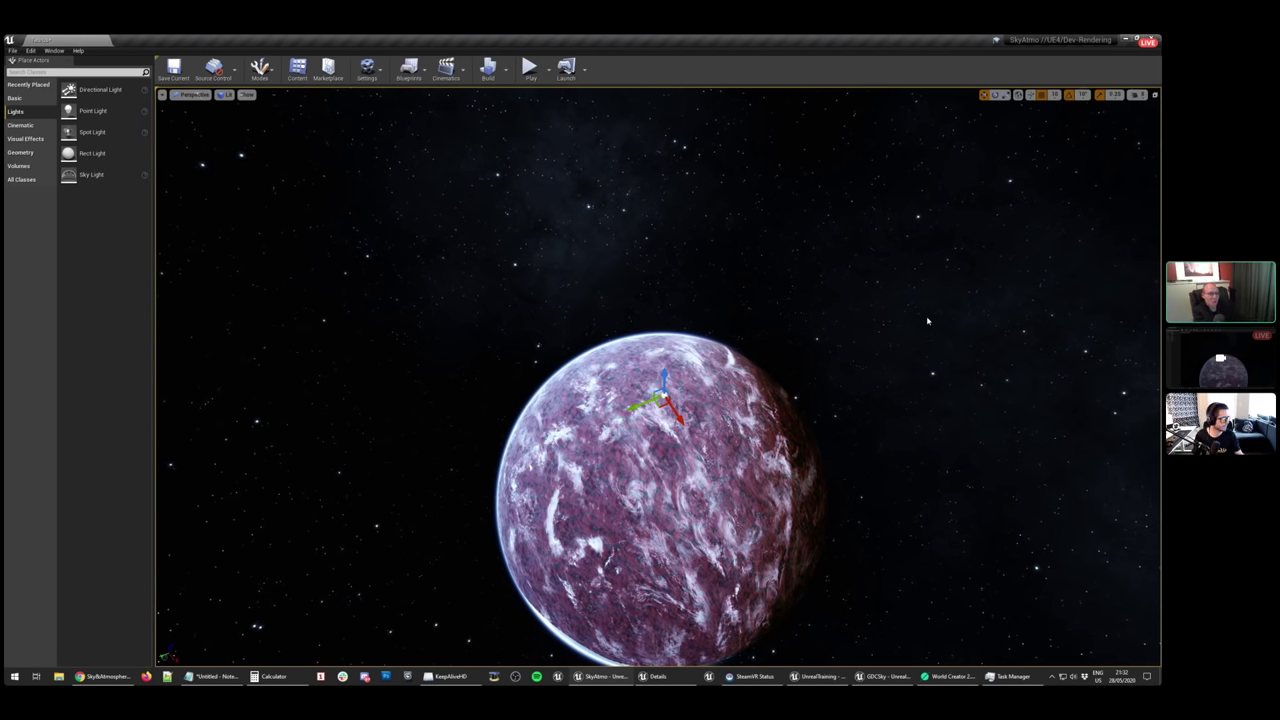
pyautogui.moveTo(843, 398); pyautogui.dragTo(785, 343, button='right')
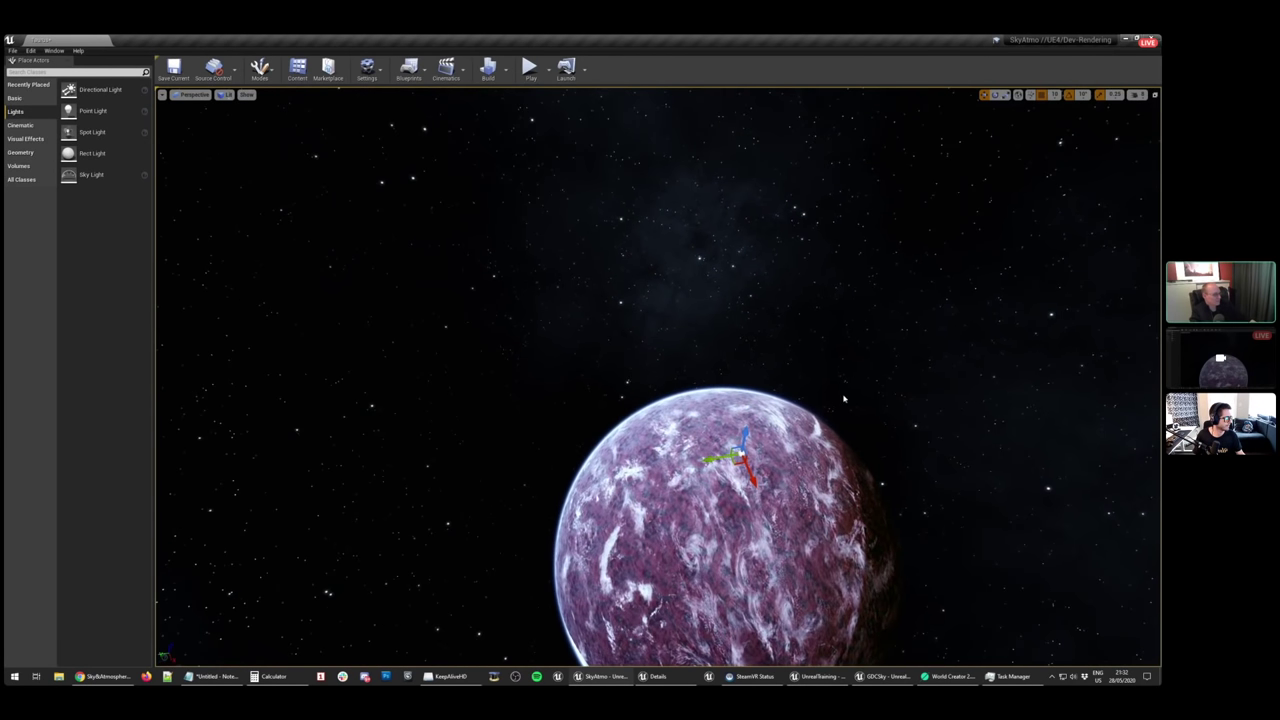
# Return to camera bookmark 1 and survey the misty river valley and surrounding mountains from high above
pyautogui.press('1')
pyautogui.press('e')
pyautogui.moveTo(823, 408); pyautogui.dragTo(1035, 474, button='right')
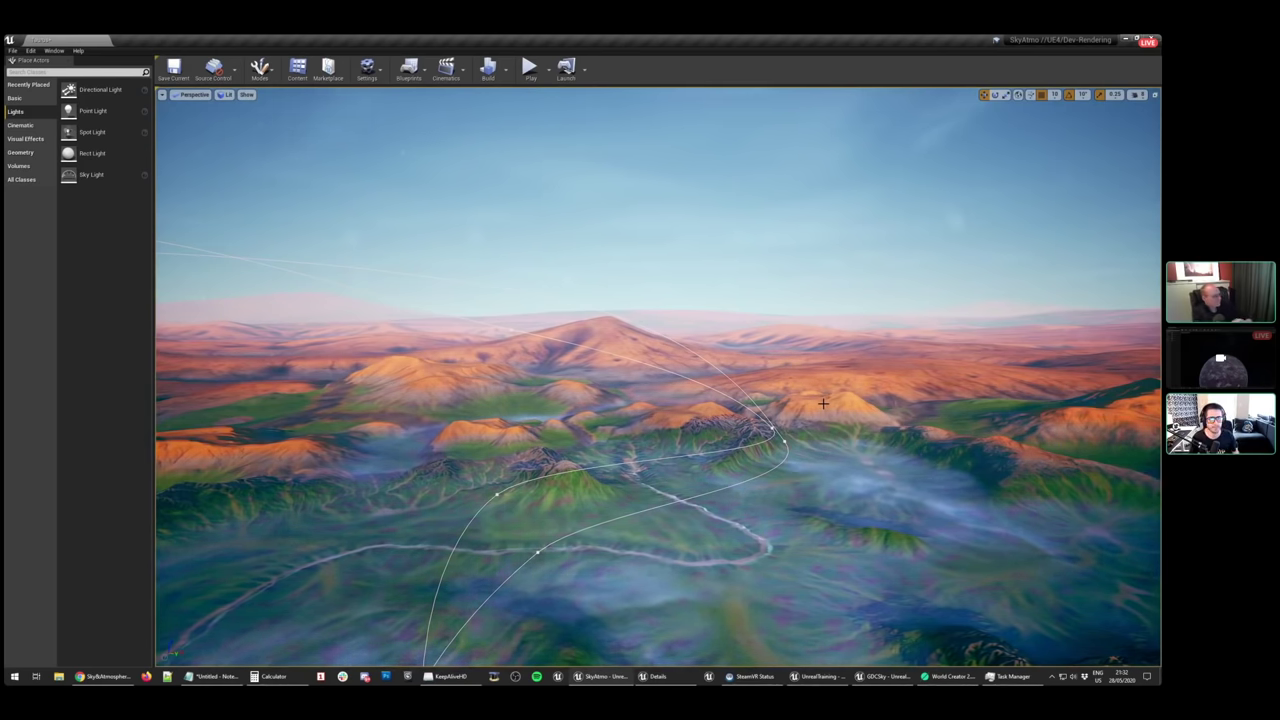
pyautogui.moveTo(823, 403); pyautogui.dragTo(642, 331, button='right')
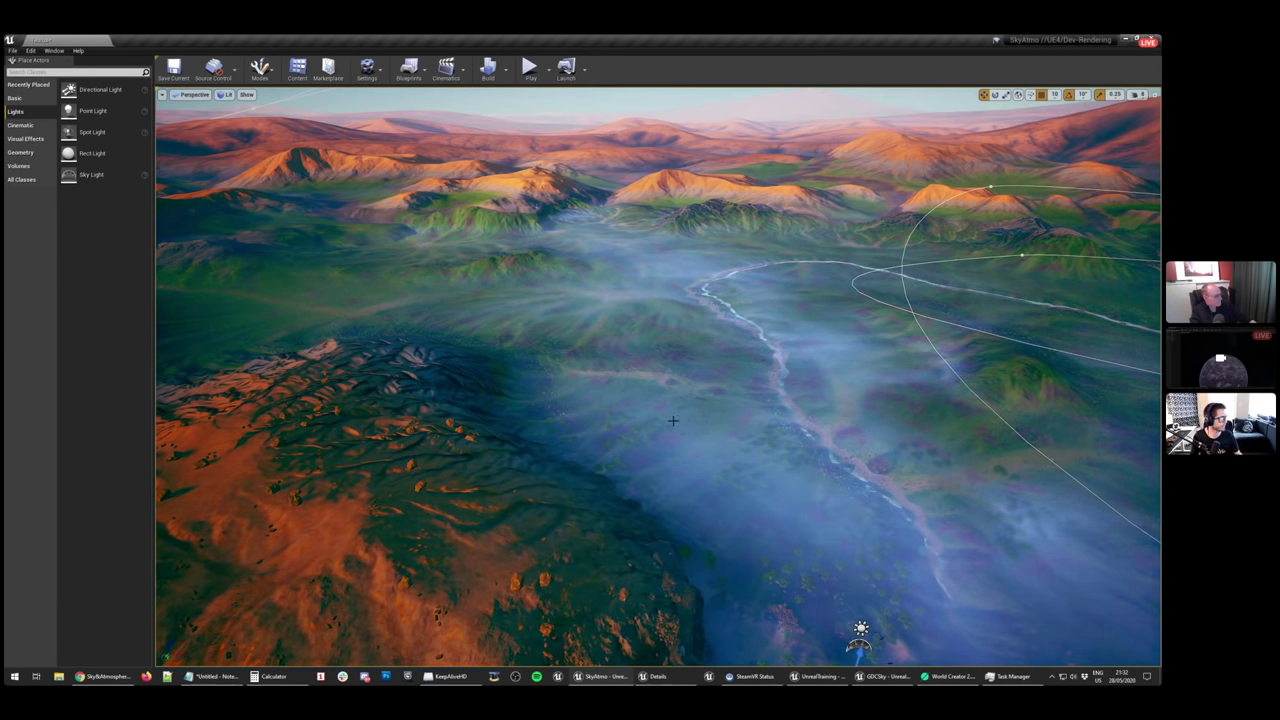
pyautogui.moveTo(642, 331); pyautogui.dragTo(590, 330, button='right')
pyautogui.moveTo(675, 421)
pyautogui.mouseDown(button='right')
pyautogui.moveTo(700, 418)
pyautogui.moveTo(672, 404)
pyautogui.mouseUp(button='right')
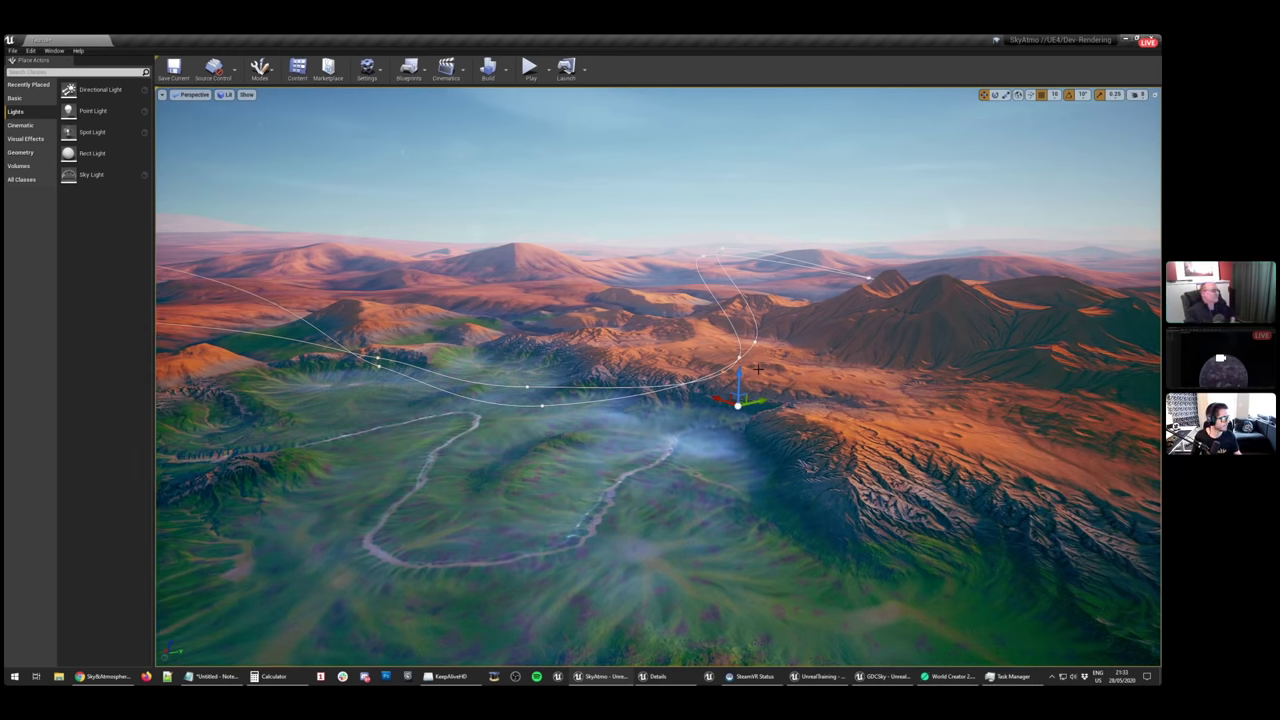
# Descend to ground level among the trees and flowers in the valley, and rise back above the meadow
pyautogui.press('w')
pyautogui.moveTo(727, 518); pyautogui.dragTo(727, 518, button='right')
pyautogui.press('q')
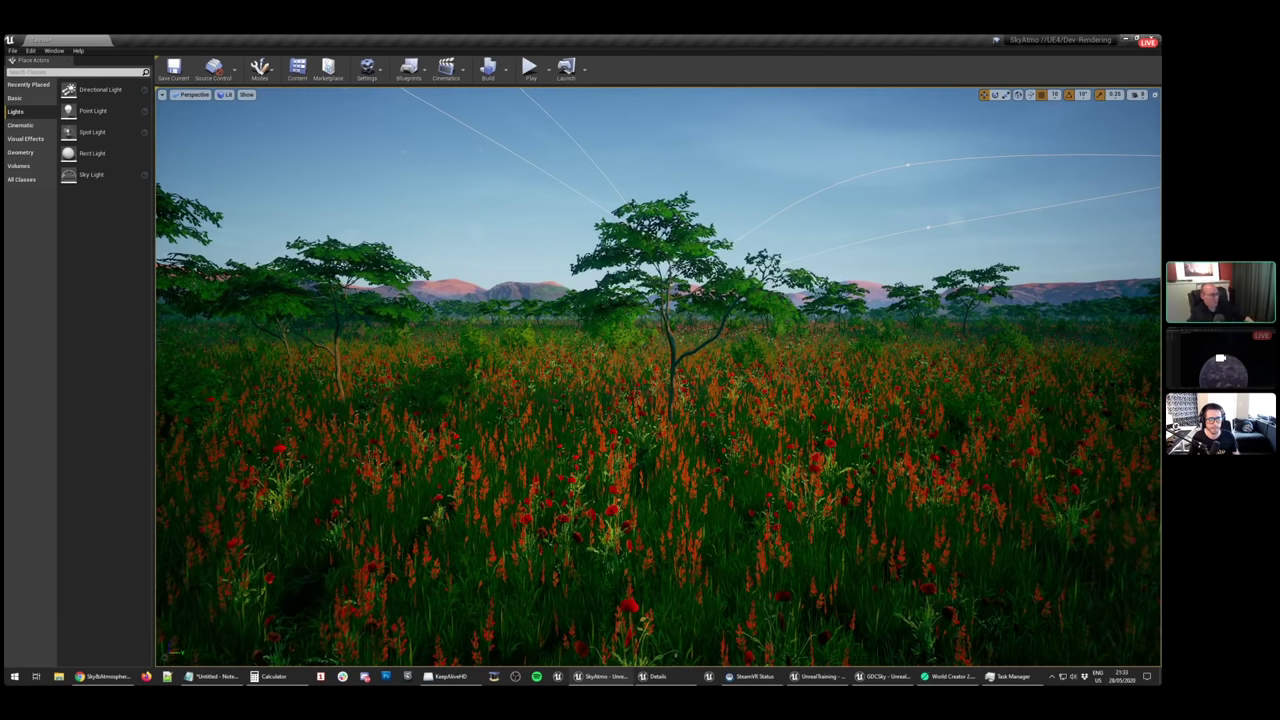
pyautogui.press('e')
pyautogui.moveTo(595, 416); pyautogui.dragTo(575, 406, button='right')
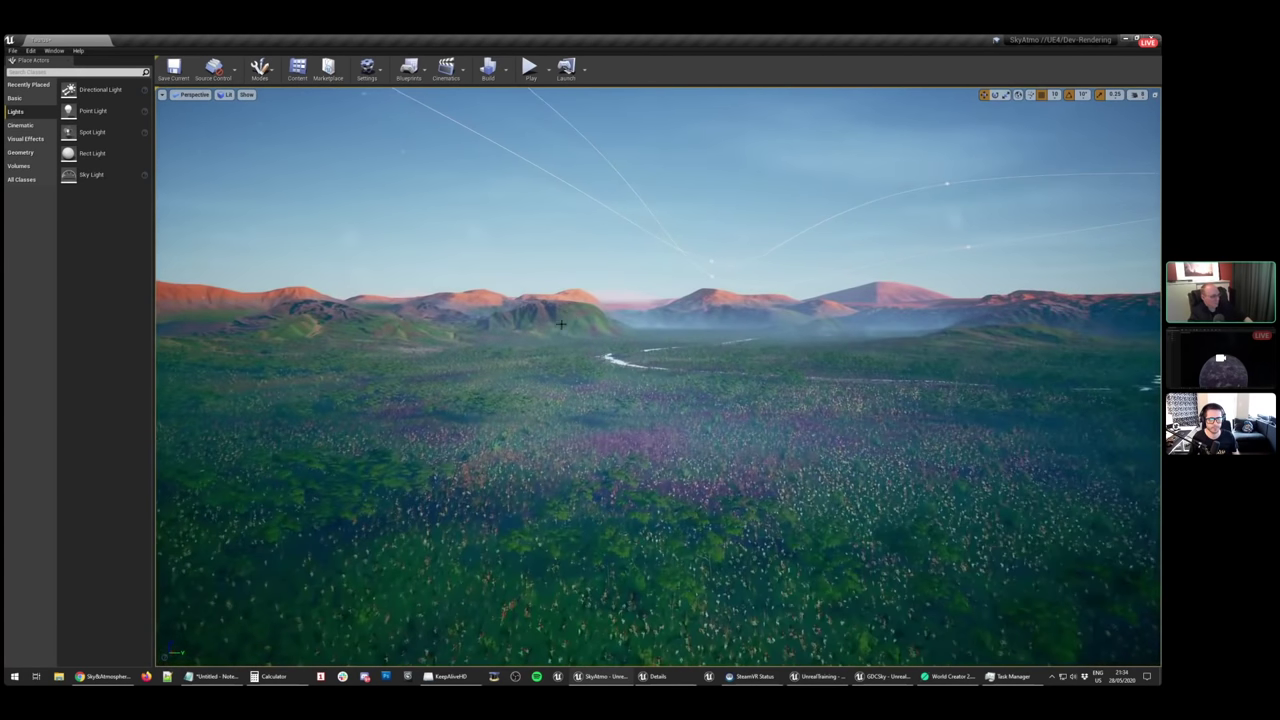
# Fly low over the flower meadow toward the hazy mountains and examine the foliage against the bright sun
pyautogui.moveTo(660, 428); pyautogui.dragTo(948, 482, button='right')
pyautogui.press('w')
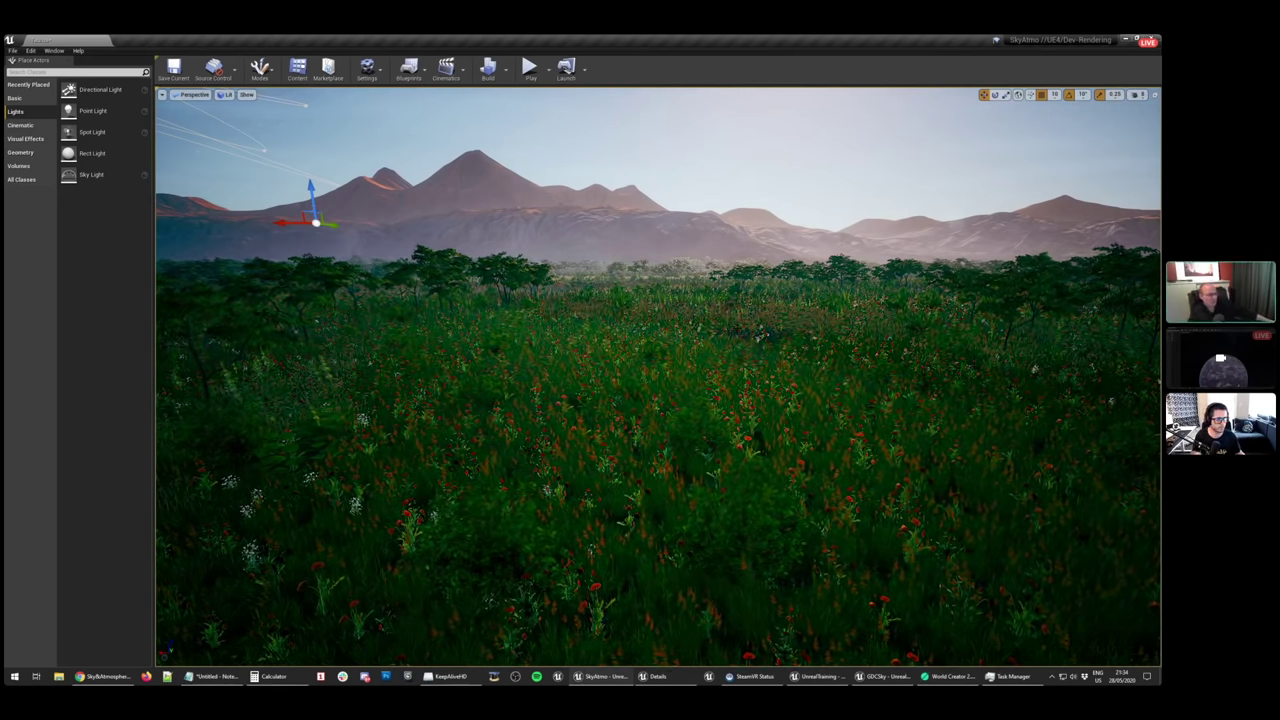
pyautogui.moveTo(738, 319); pyautogui.dragTo(728, 275, button='right')
pyautogui.press('q')
pyautogui.press('e')
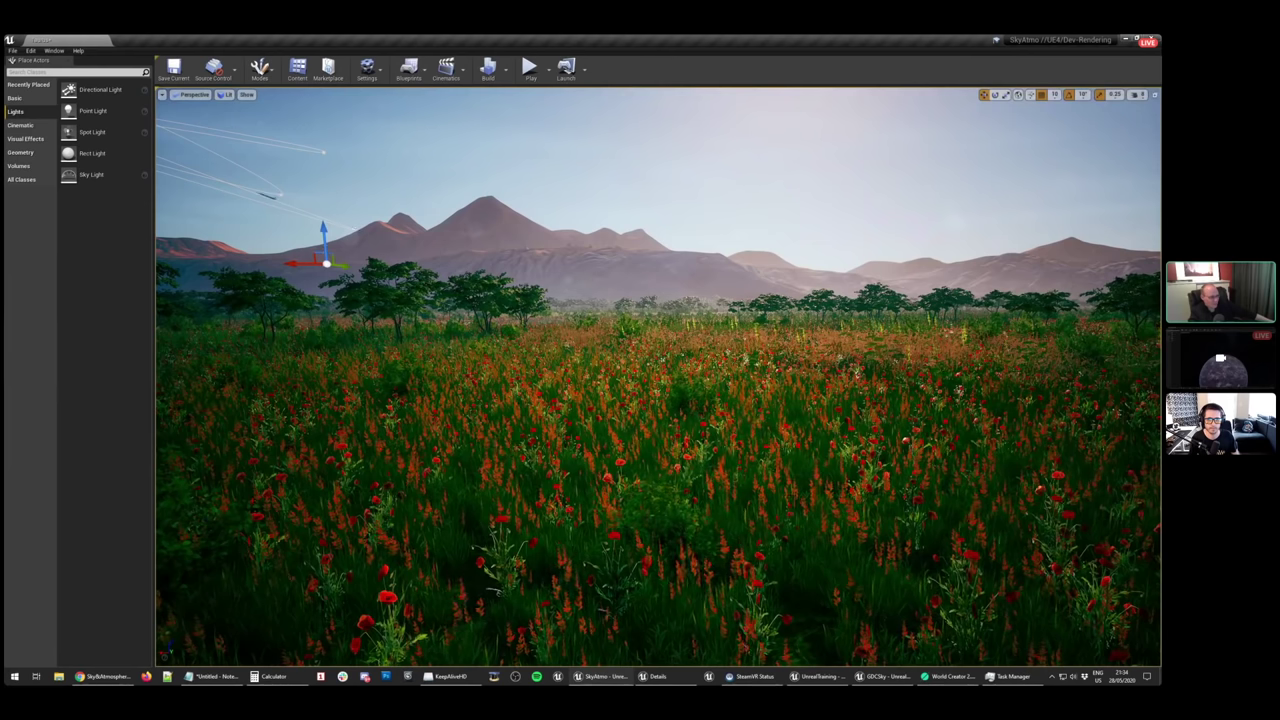
pyautogui.moveTo(682, 273); pyautogui.dragTo(882, 296, button='right')
pyautogui.press('w')
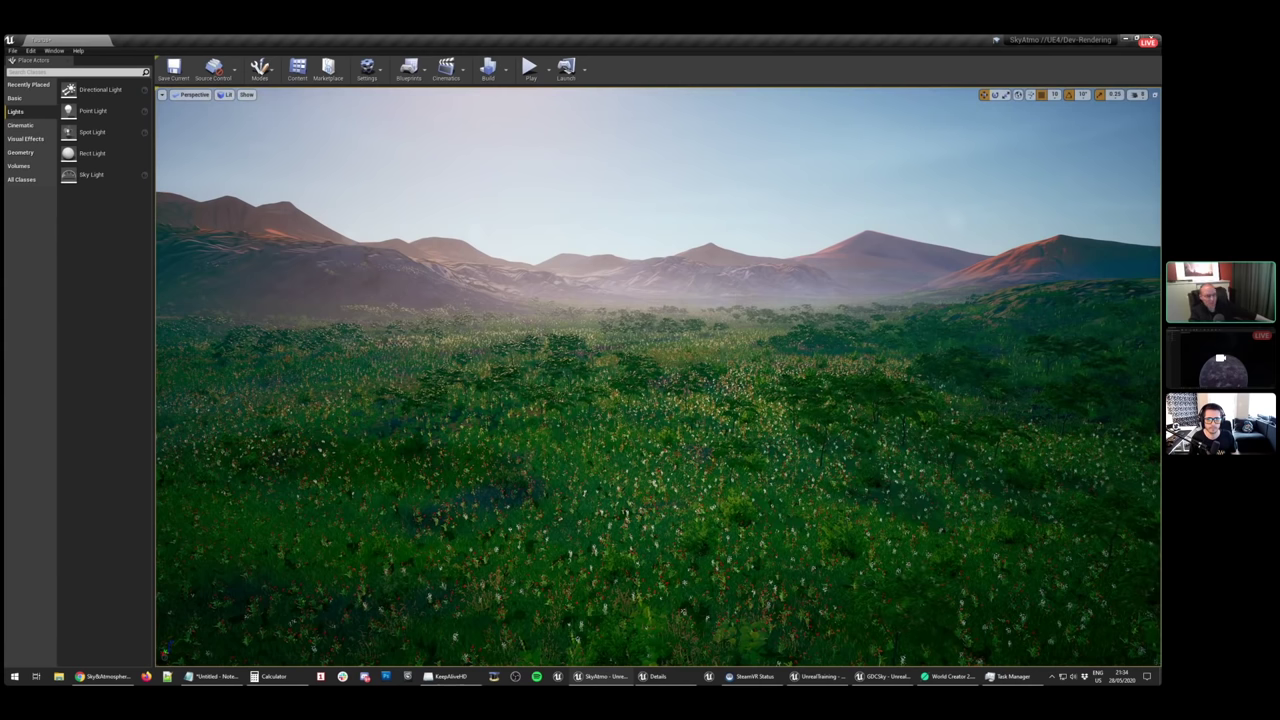
pyautogui.moveTo(720, 347); pyautogui.dragTo(708, 307, button='right')
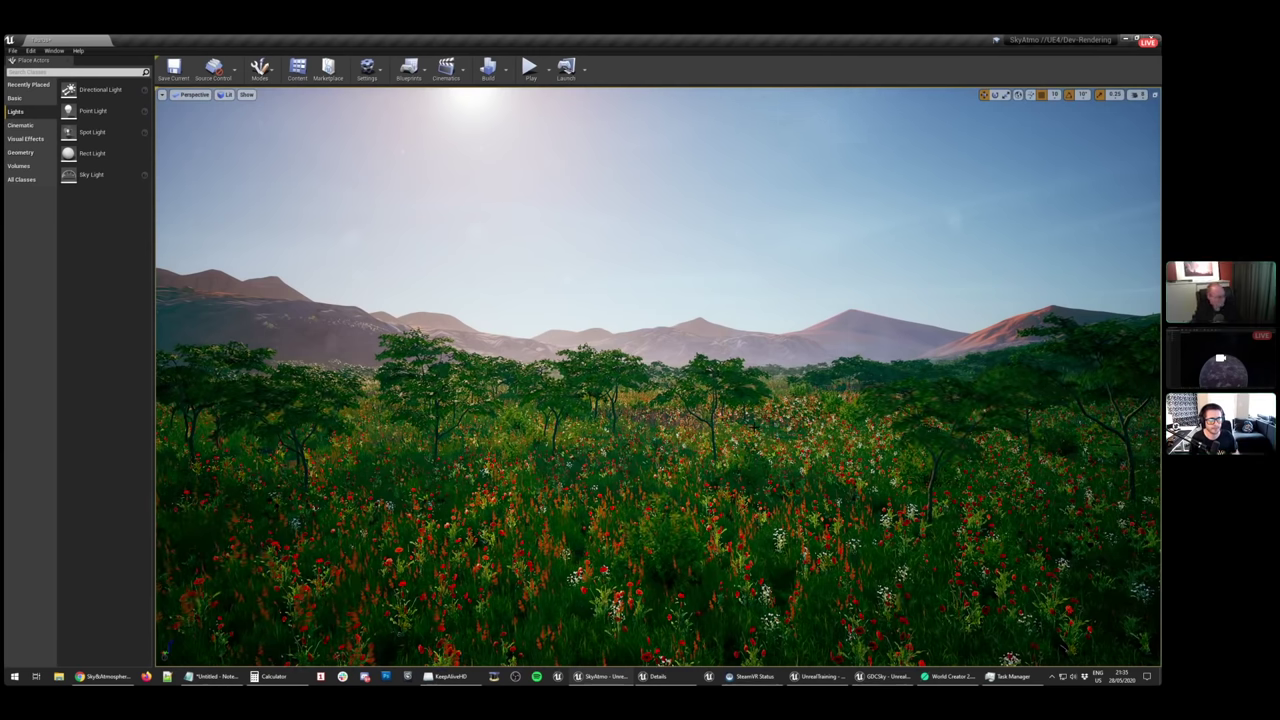
# Switch the viewport to the Shader Complexity view mode
pyautogui.click(226, 94)
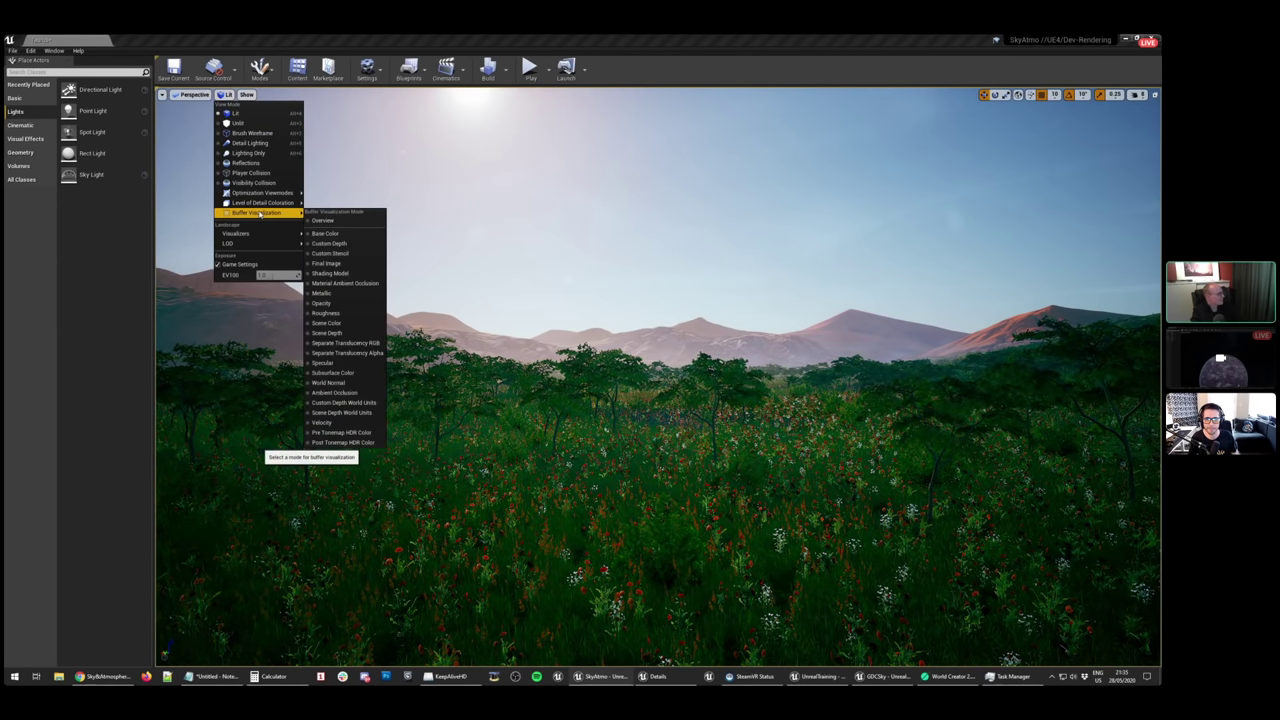
pyautogui.moveTo(261, 202)
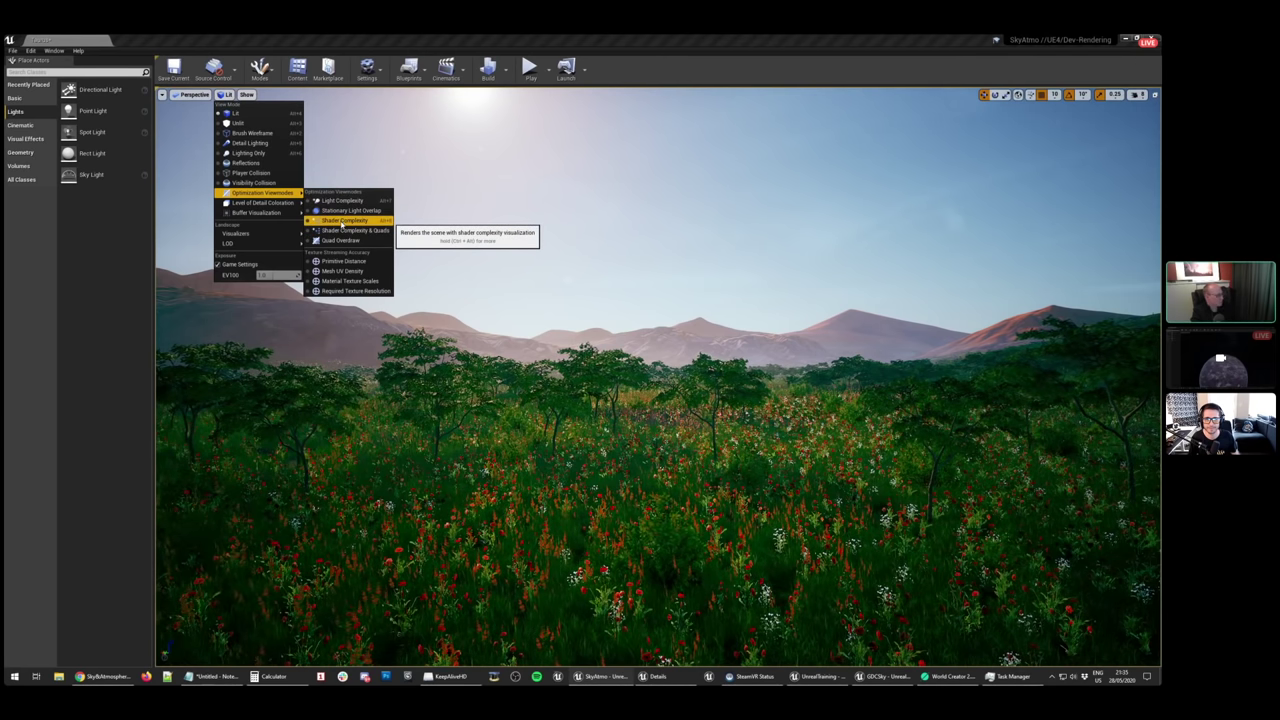
pyautogui.click(342, 221)
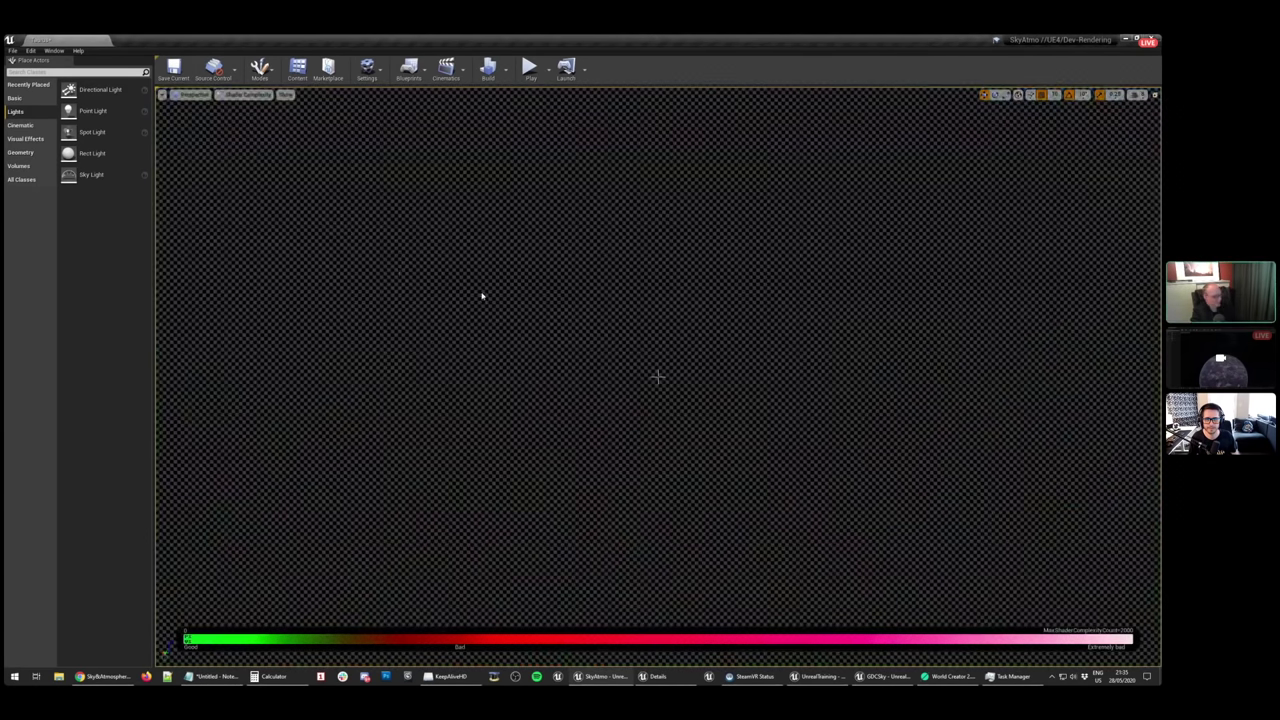
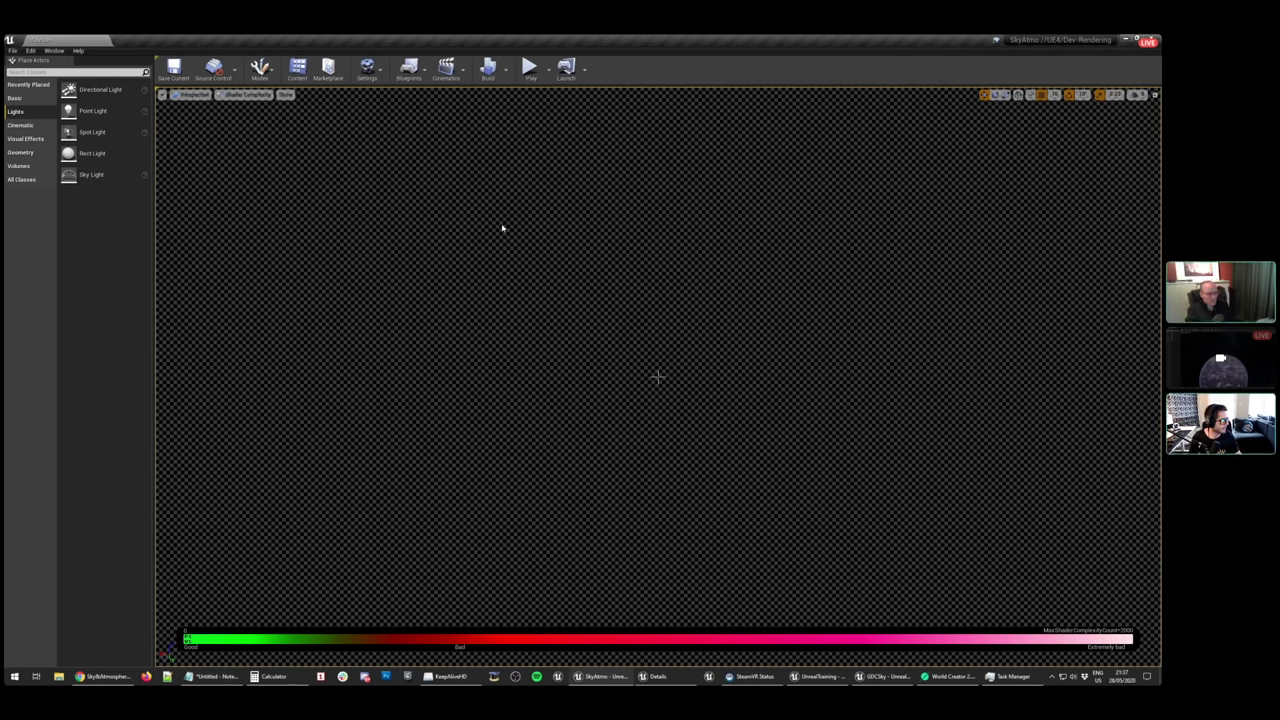
# Set the viewport back to Lit and reapply the Shader Complexity view mode
pyautogui.click(256, 100)
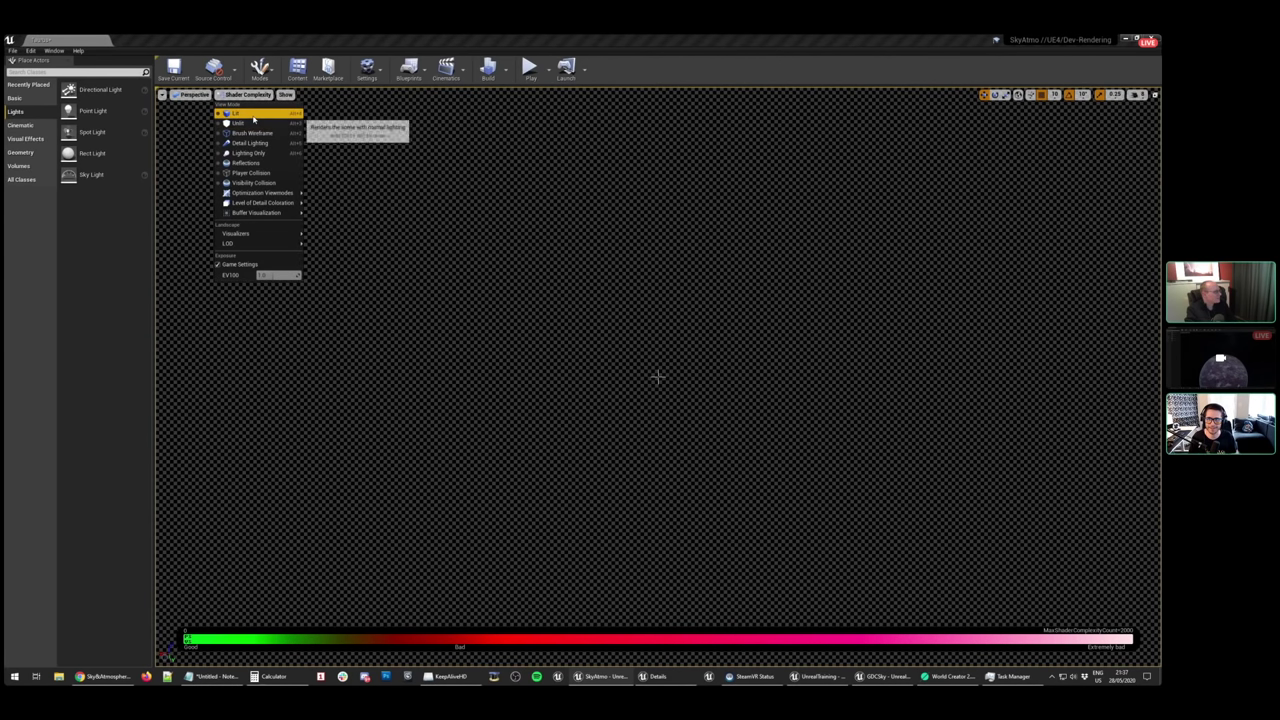
pyautogui.click(250, 123)
pyautogui.click(224, 94)
pyautogui.moveTo(262, 203)
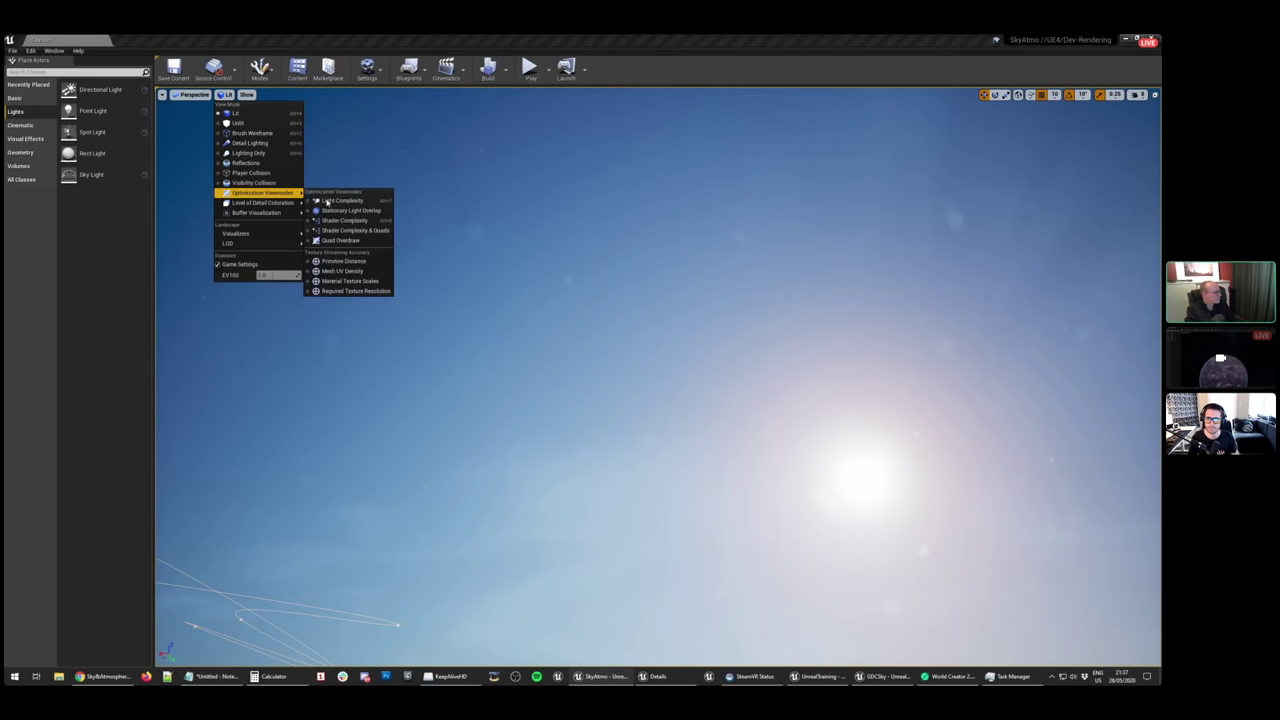
pyautogui.click(344, 221)
# Try the Shader Complexity & Quads view mode and restore the Lit view
pyautogui.click(247, 94)
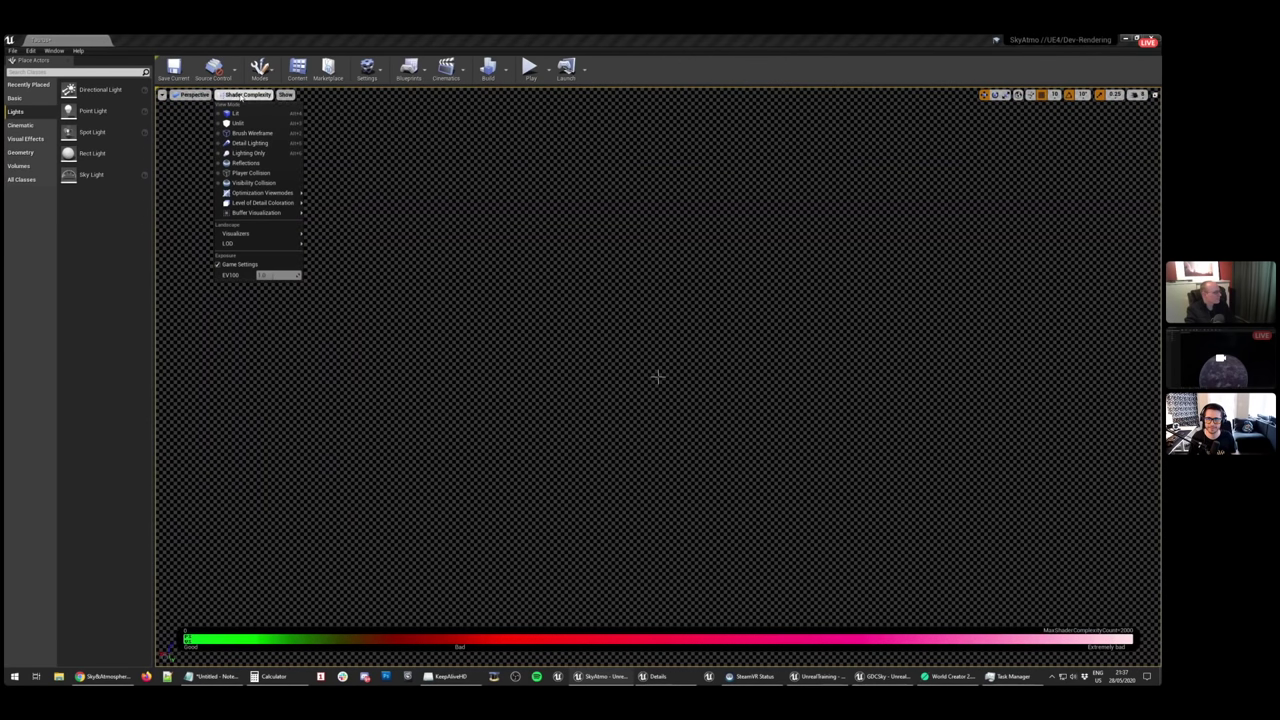
pyautogui.click(345, 230)
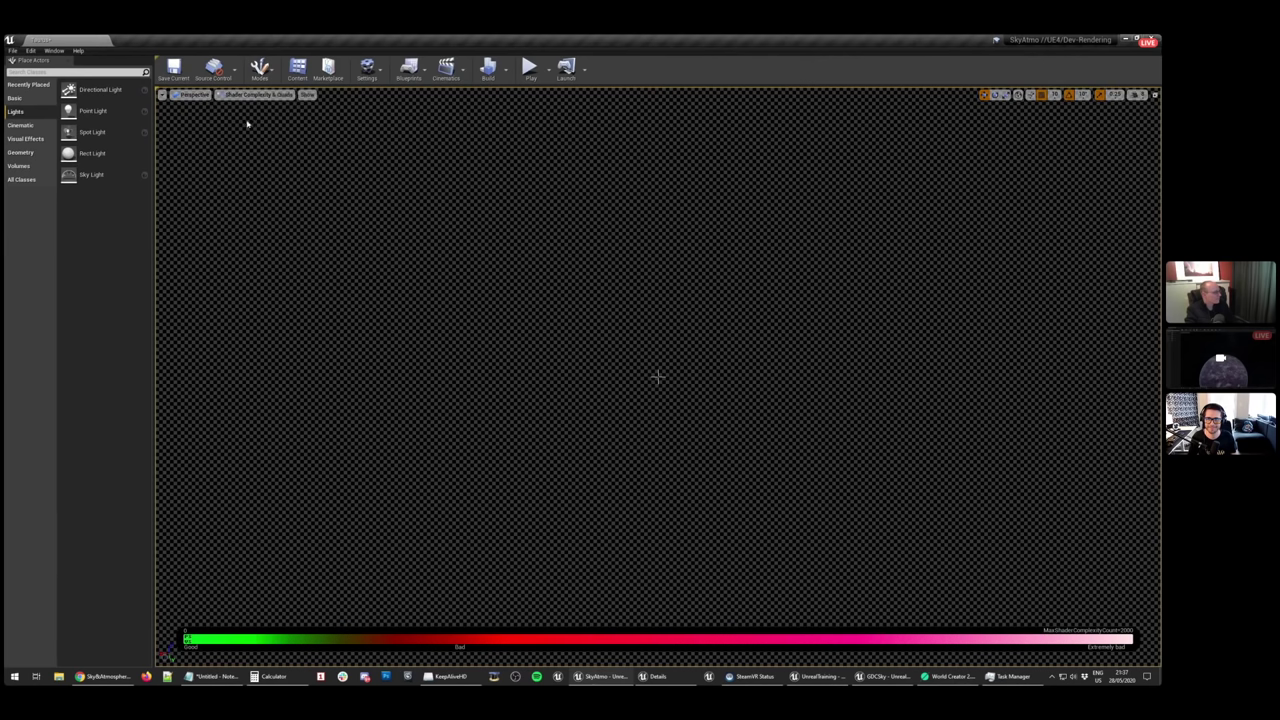
pyautogui.click(237, 97)
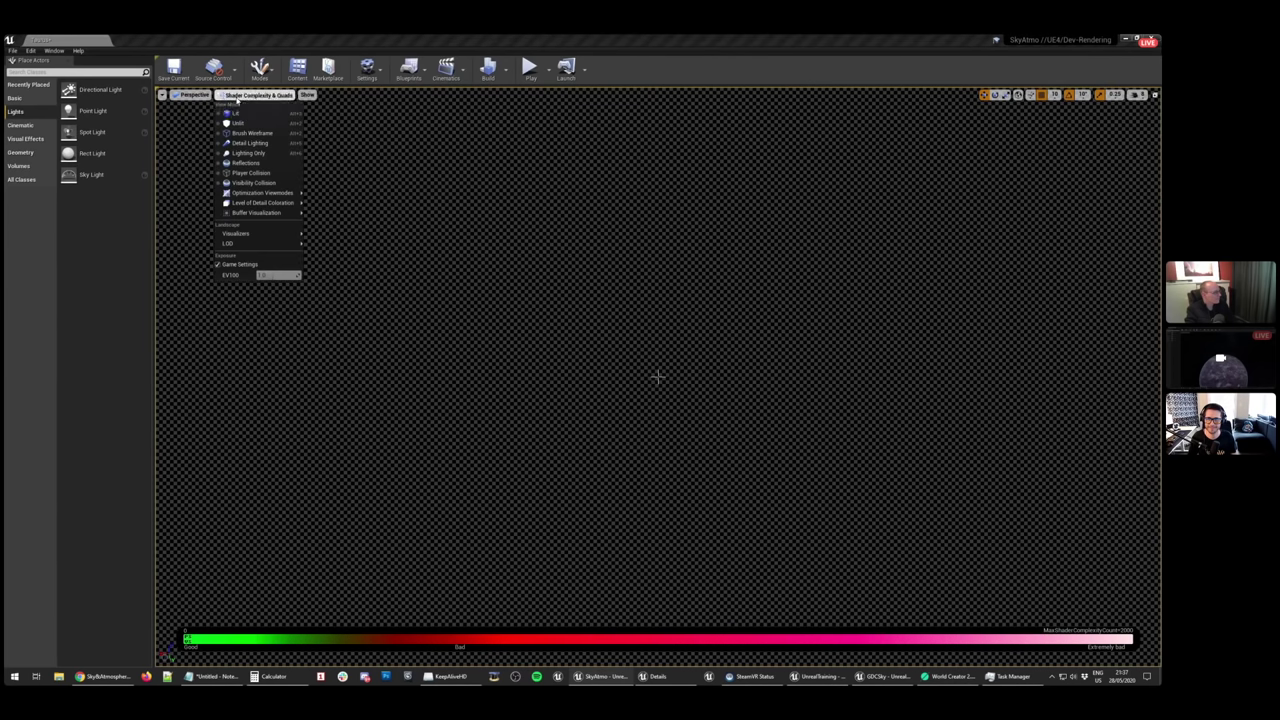
pyautogui.click(248, 115)
# Fly to an overview of the misty river valley with the moon in the sky, and cancel the pending autosave
pyautogui.press('w')
pyautogui.moveTo(657, 376); pyautogui.dragTo(540, 388, button='right')
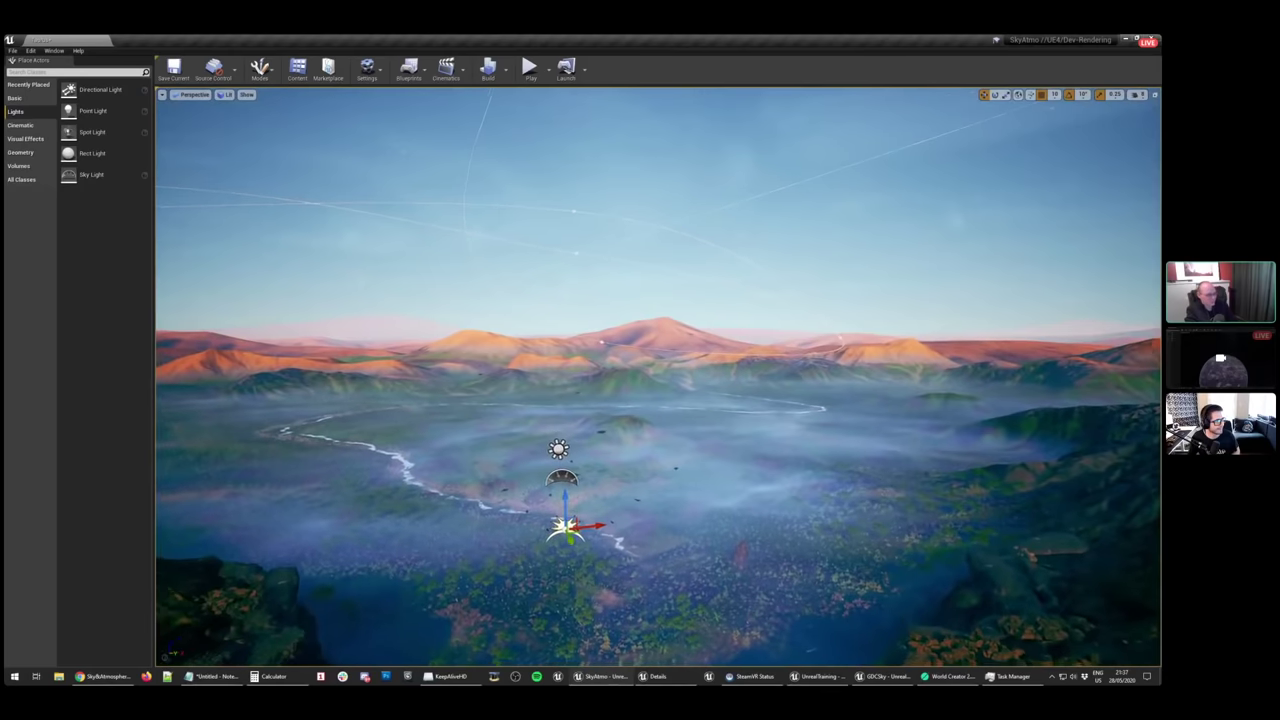
pyautogui.moveTo(589, 337); pyautogui.dragTo(680, 287, button='right')
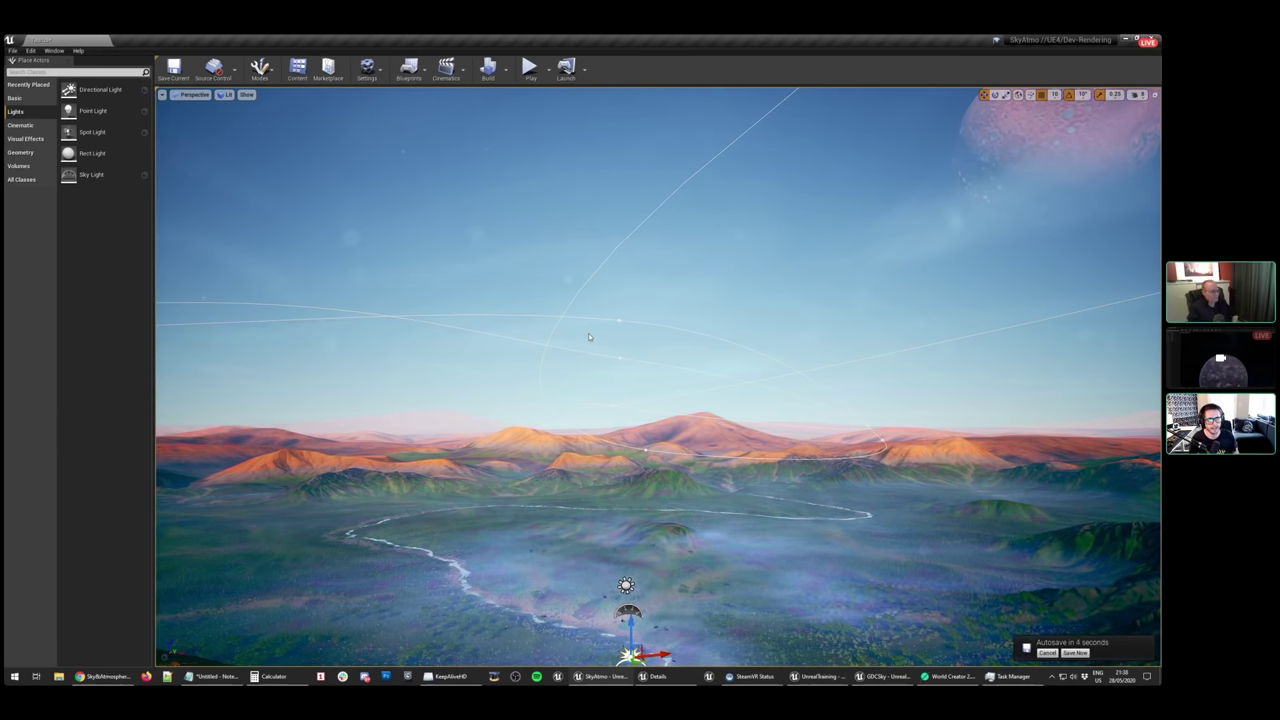
pyautogui.click(1048, 652)
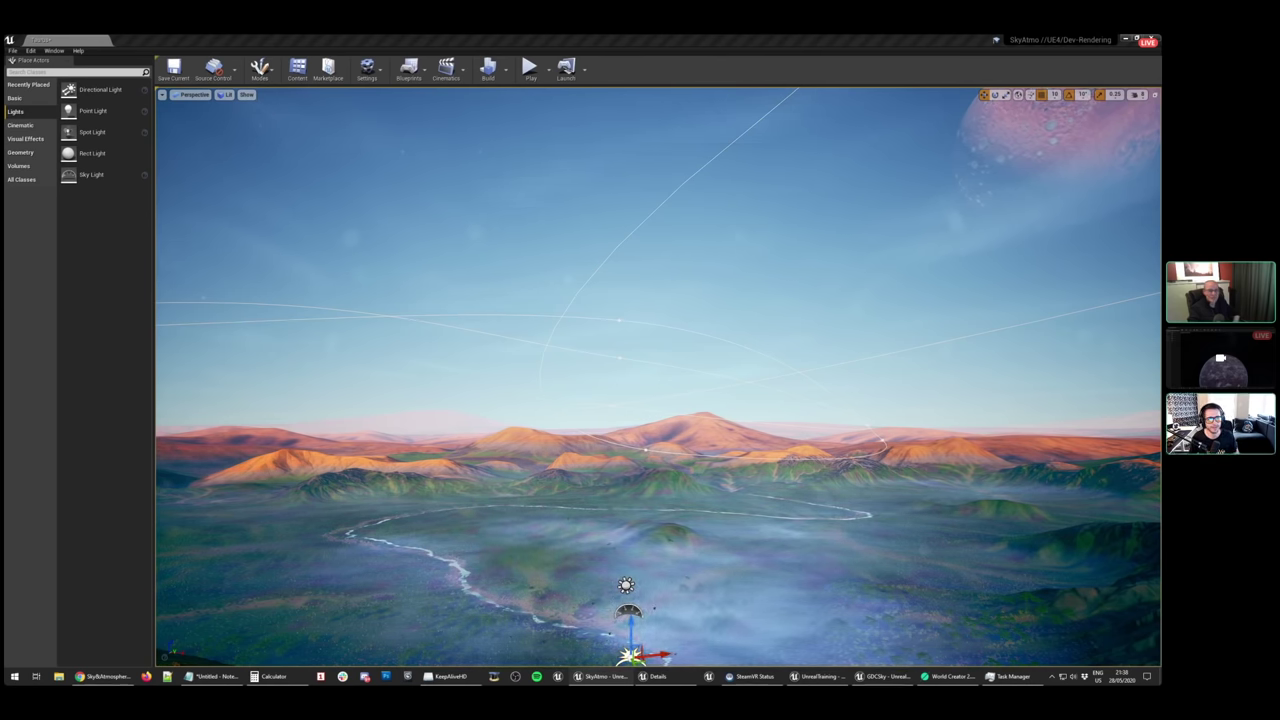
# Open the BP_TaurusDirectionalLight blueprint from the SkyDemo Blueprint folder and examine its full construction script with Hide Unrelated off
pyautogui.moveTo(1158, 118); pyautogui.dragTo(757, 105)
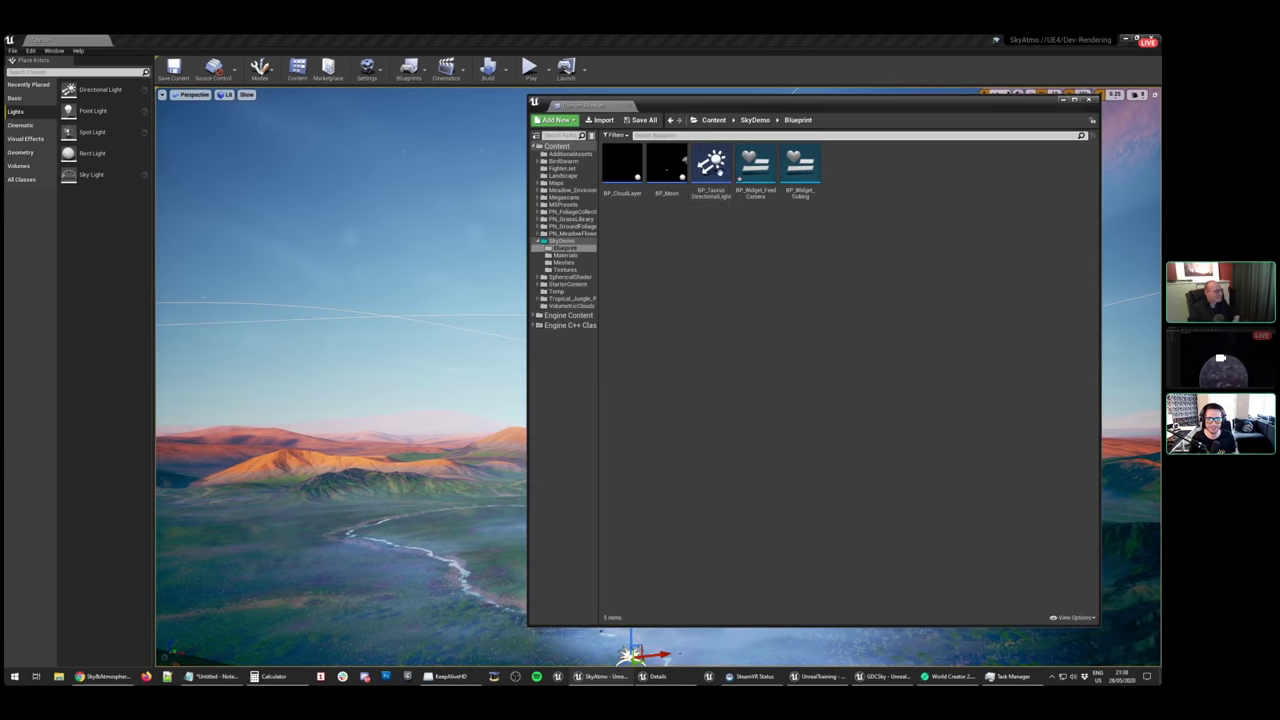
pyautogui.doubleClick(711, 165)
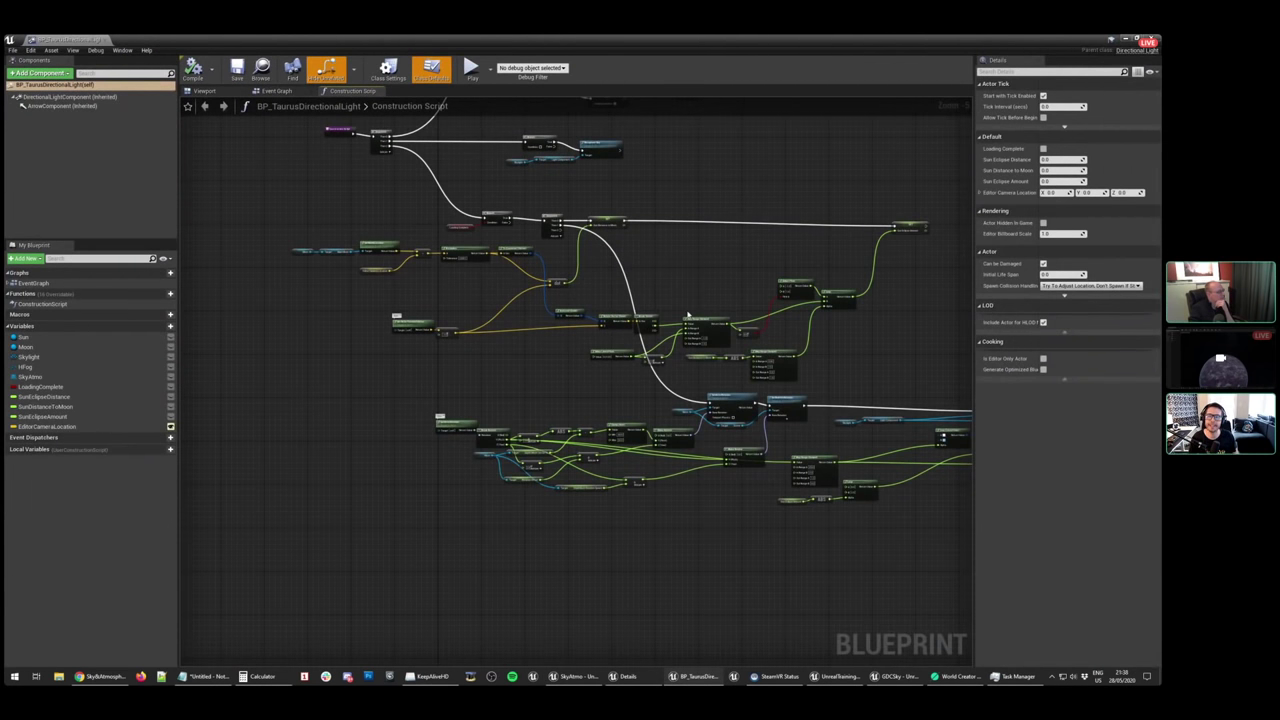
pyautogui.click(690, 321)
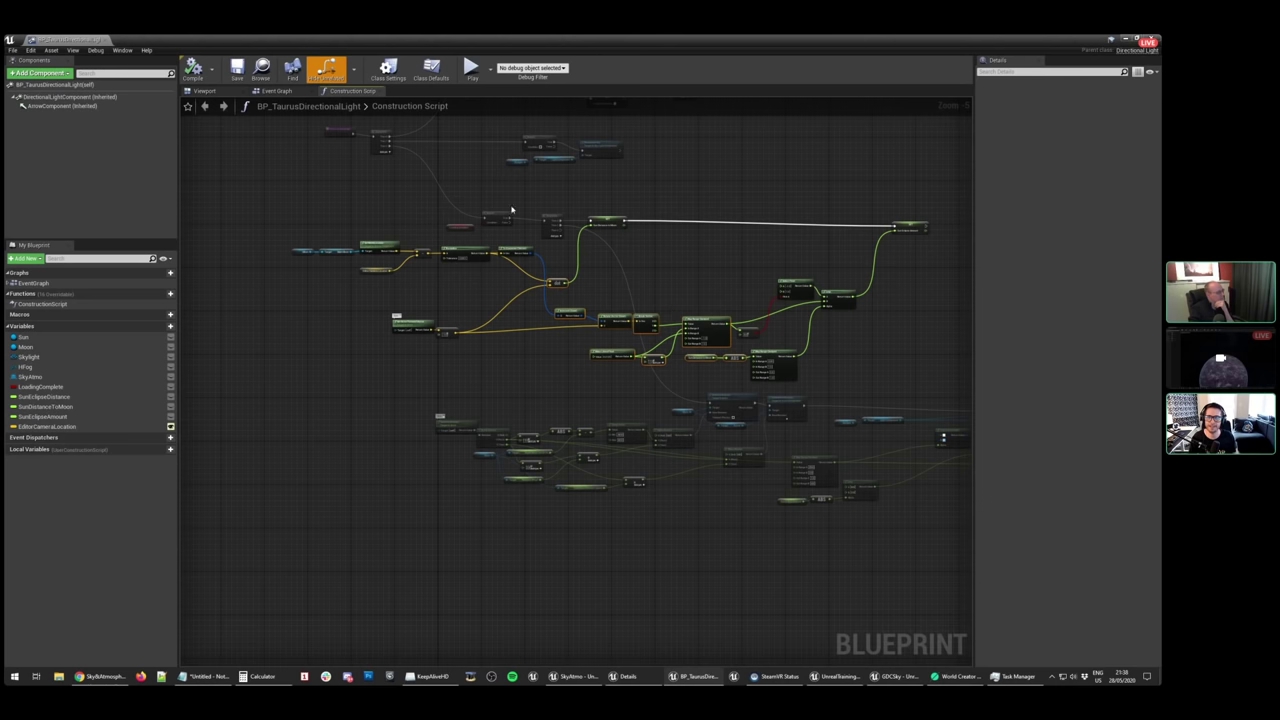
pyautogui.click(326, 70)
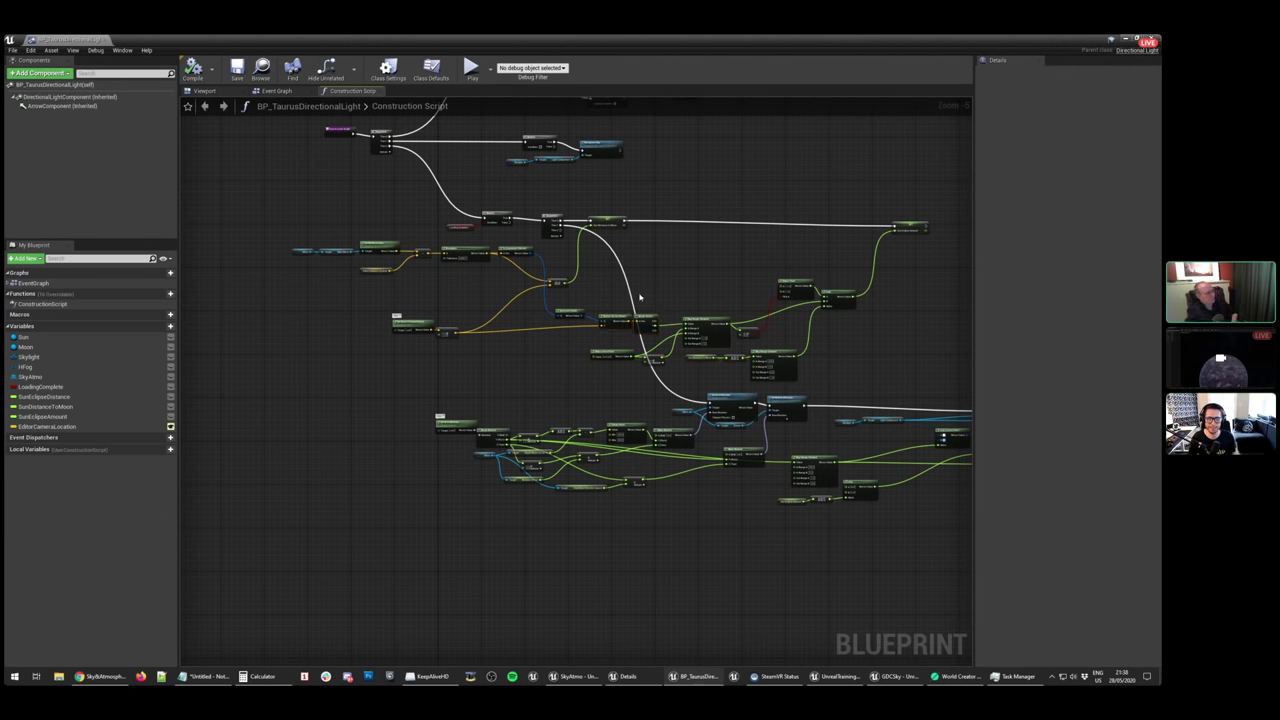
pyautogui.scroll(6, 640, 297)
pyautogui.moveTo(750, 522); pyautogui.dragTo(663, 486, button='right')
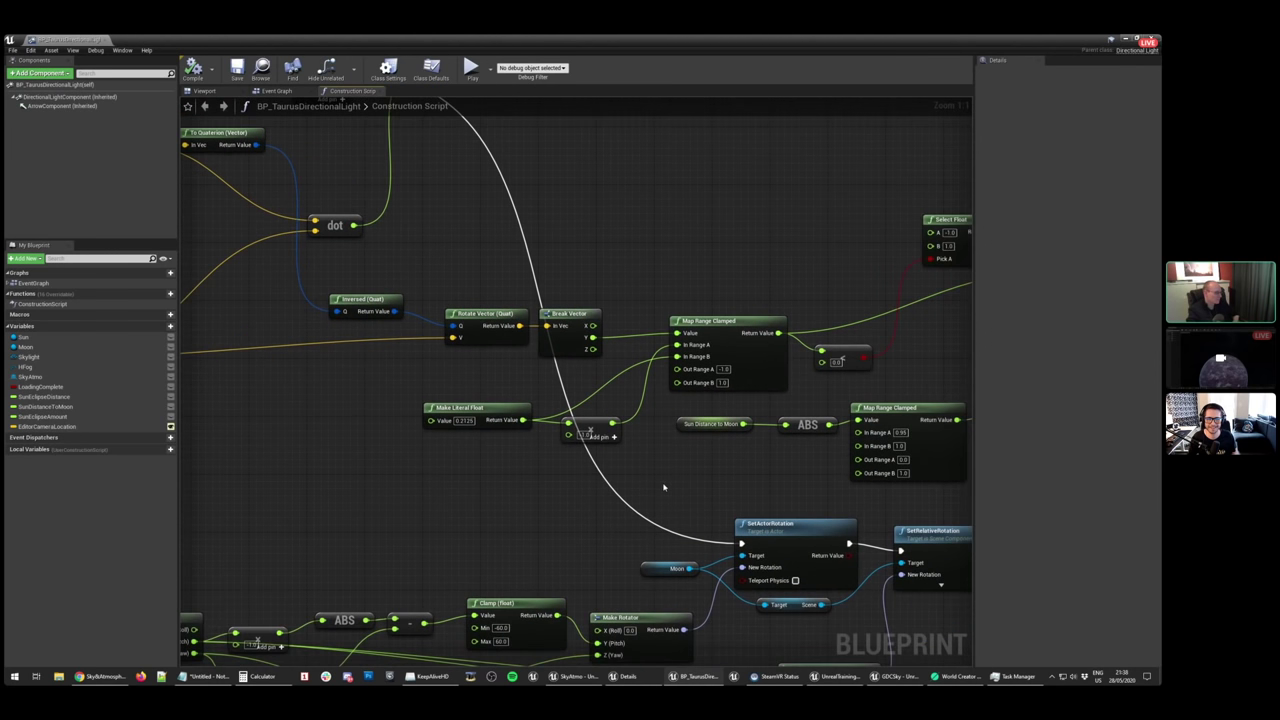
# Isolate the selected nodes' connections with Hide Unrelated, restore the full graph, and return to the unobstructed level viewport
pyautogui.click(326, 70)
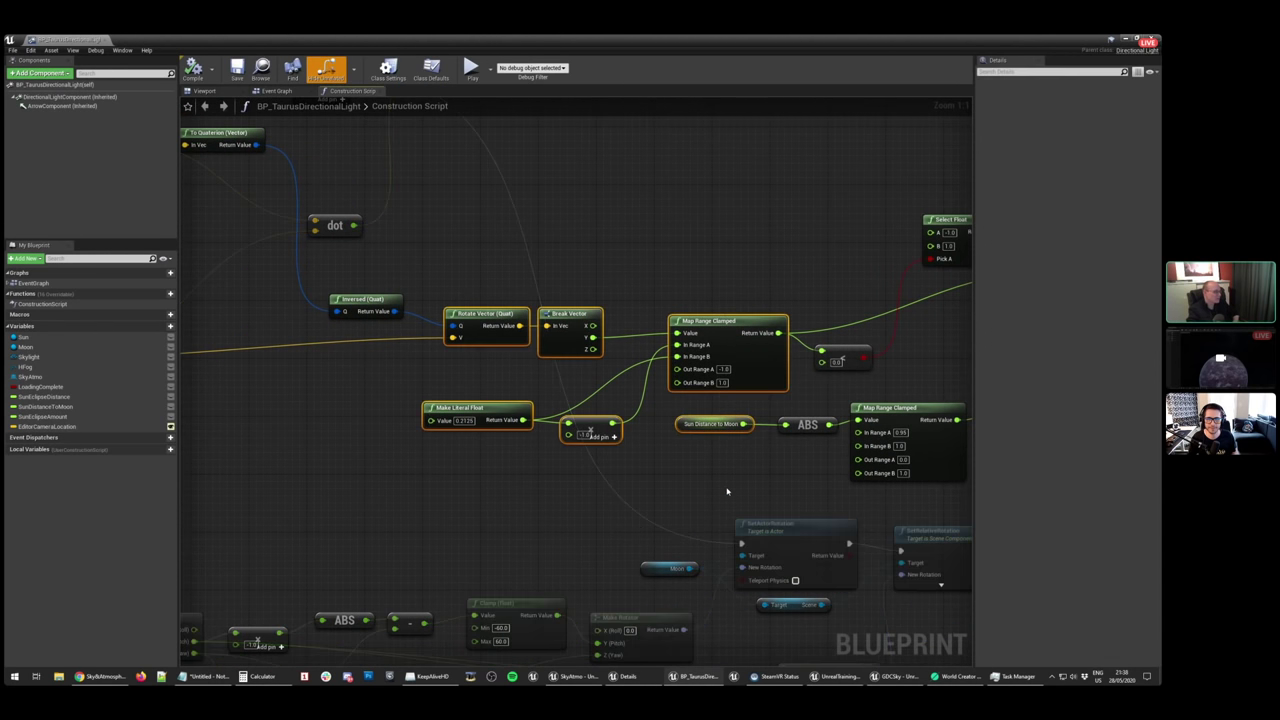
pyautogui.scroll(-6, 700, 475)
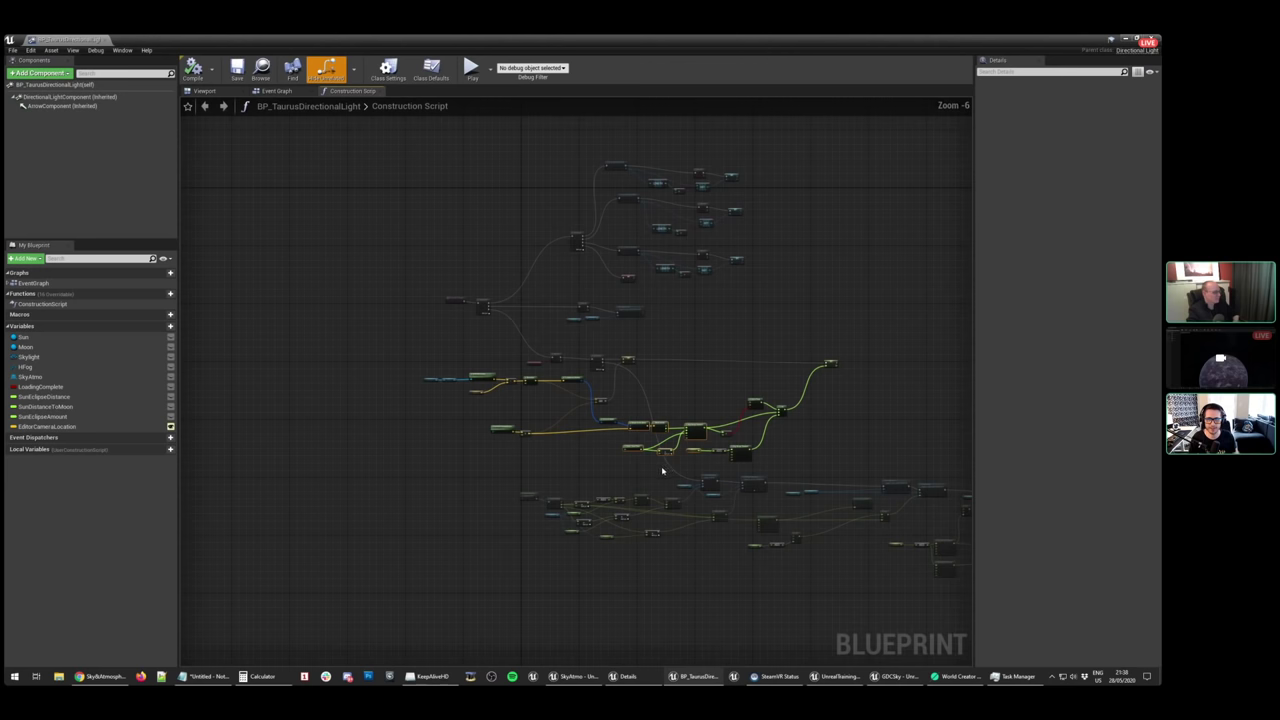
pyautogui.moveTo(643, 366); pyautogui.dragTo(548, 347, button='right')
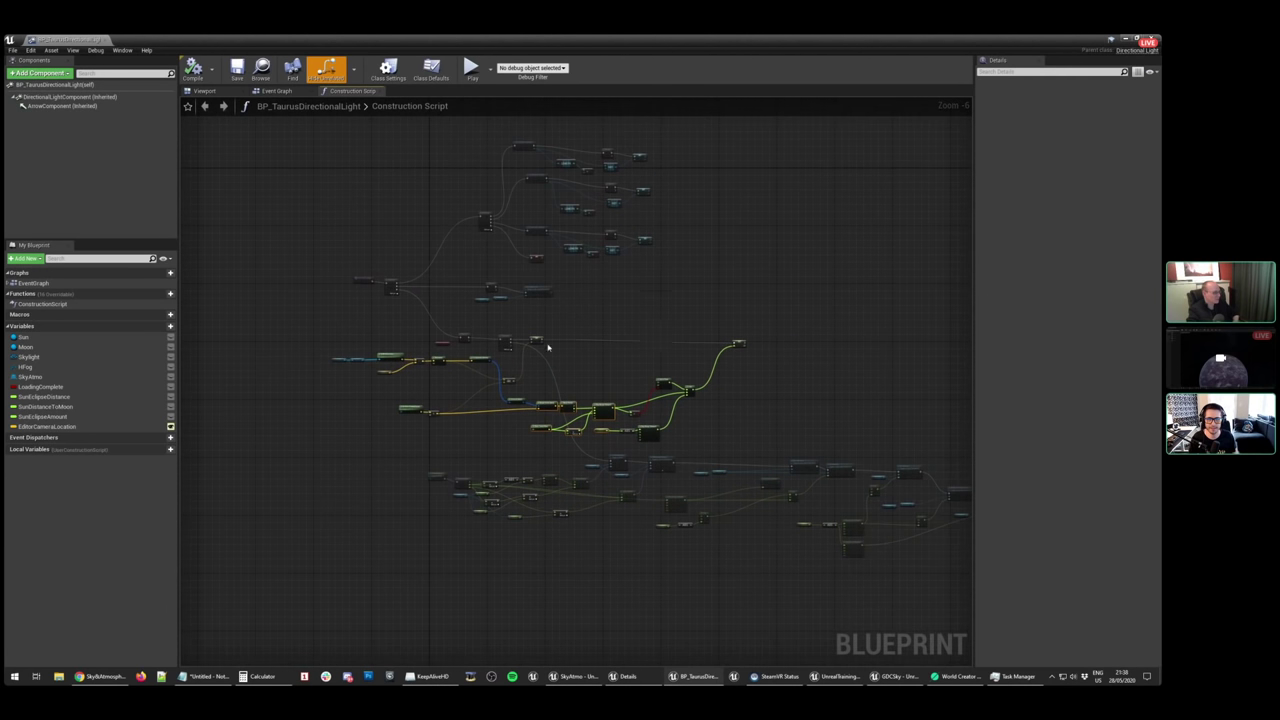
pyautogui.click(329, 73)
pyautogui.scroll(6, 468, 298)
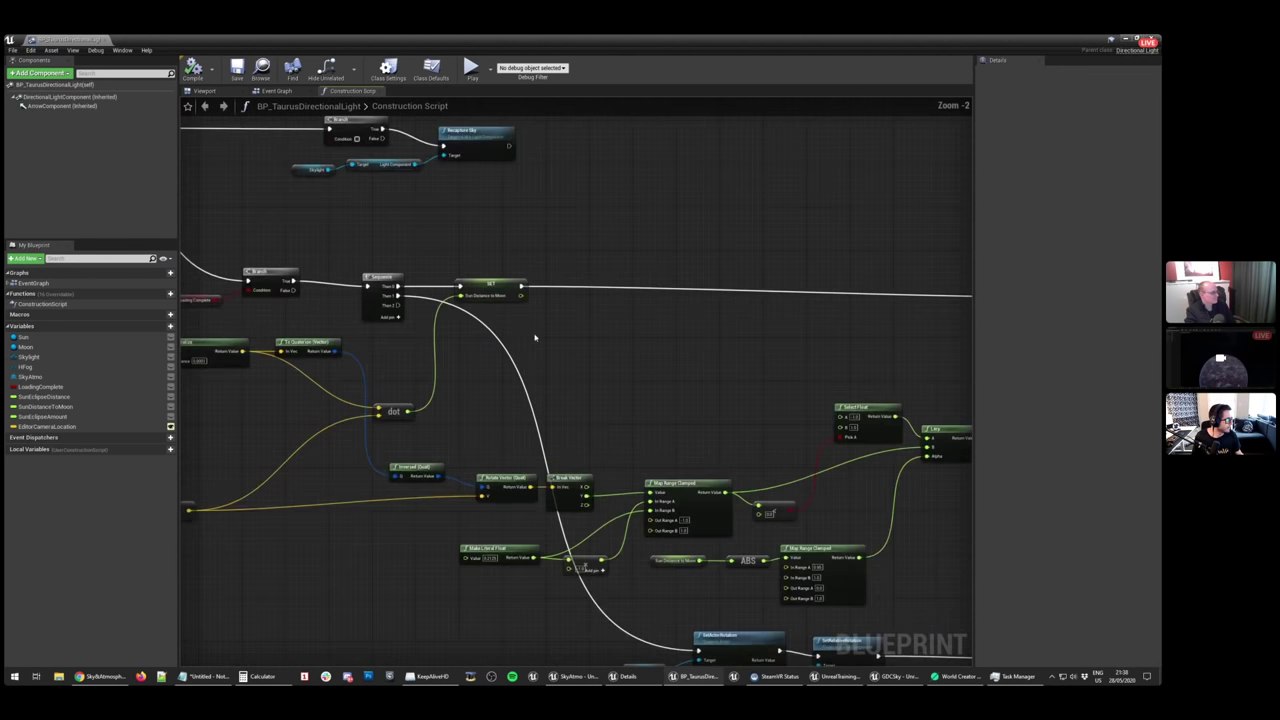
pyautogui.click(152, 39)
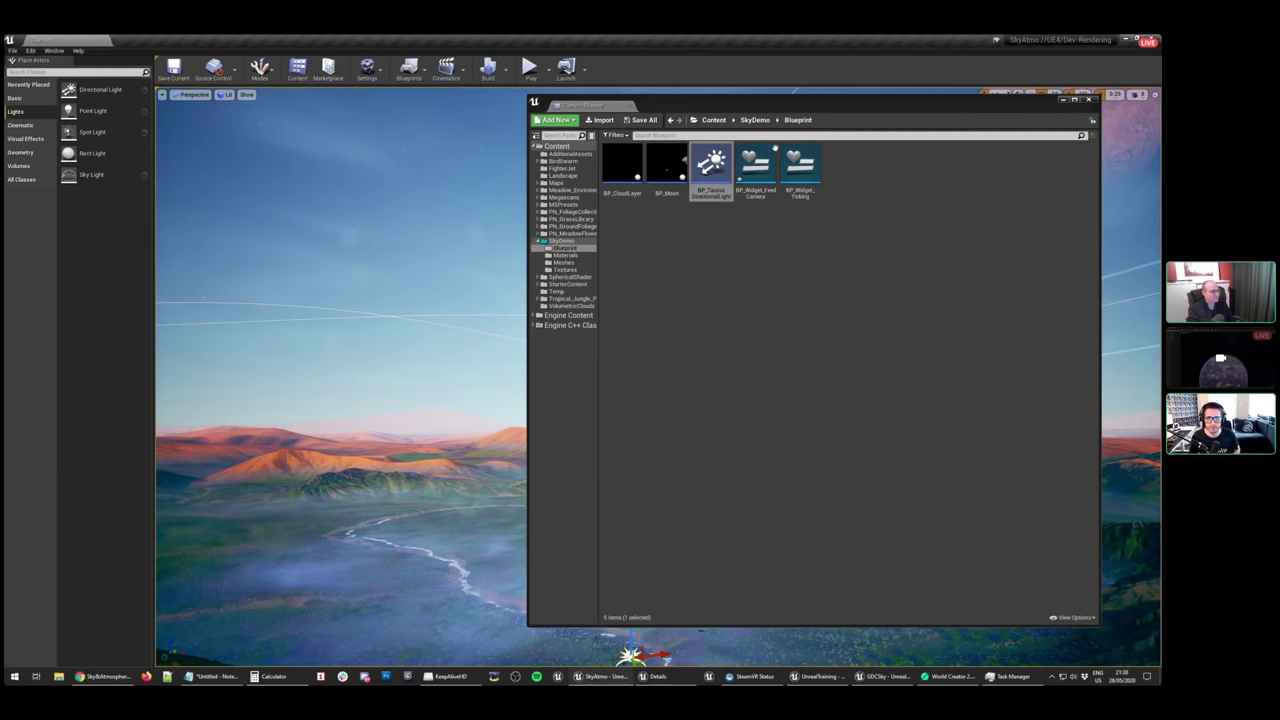
pyautogui.moveTo(746, 107); pyautogui.dragTo(1160, 140)
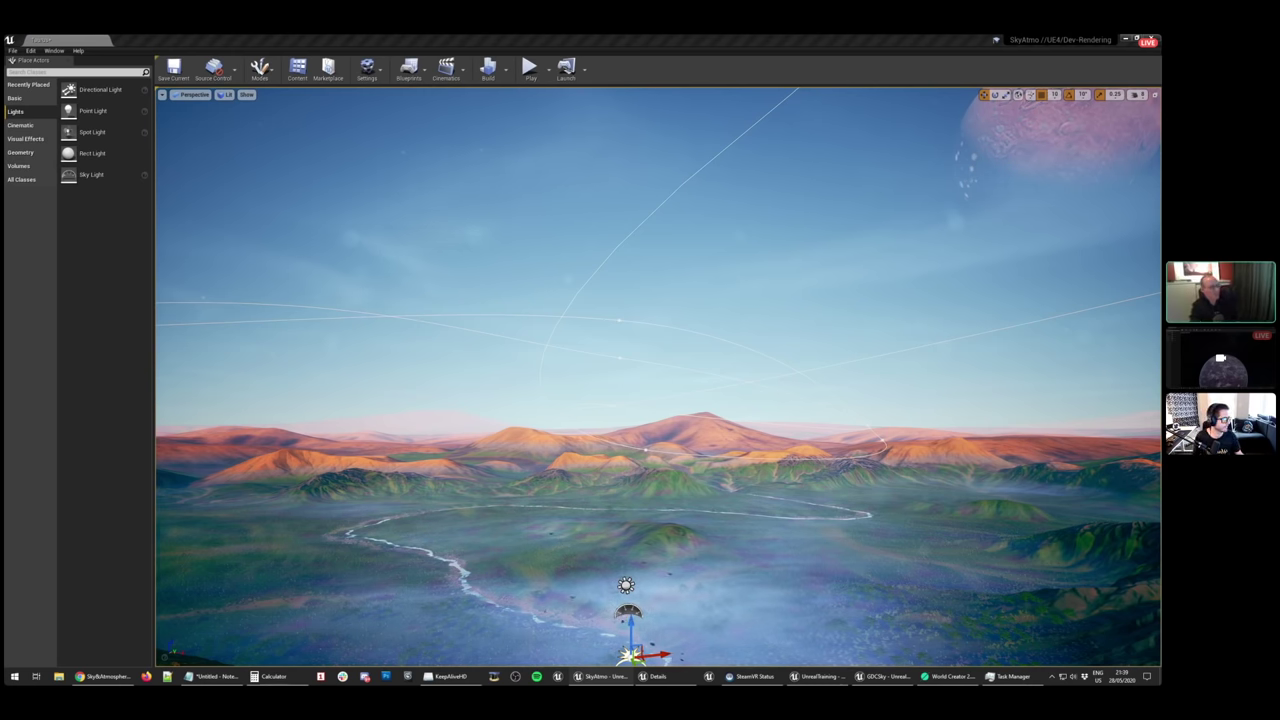
# Show the World Outliner, filter it by "dir" and select the BP_TaurusDirectionalLight actor
pyautogui.click(658, 676)
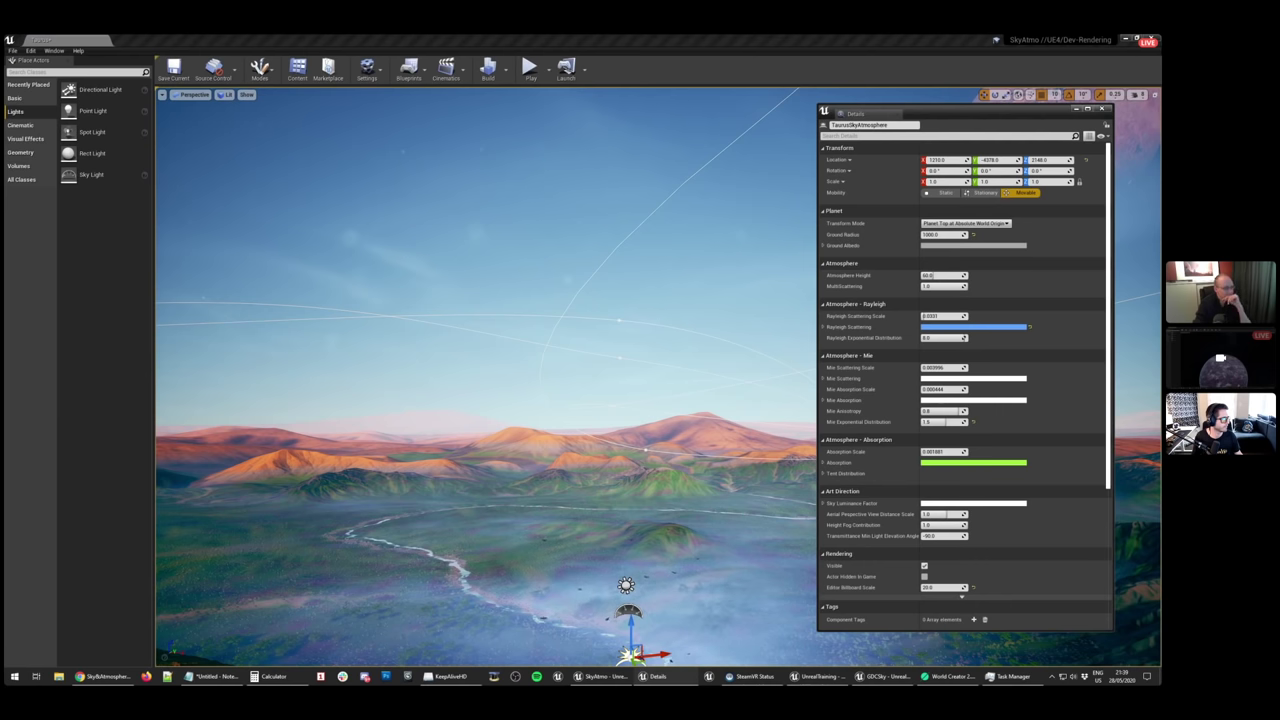
pyautogui.moveTo(935, 113); pyautogui.dragTo(1279, 113)
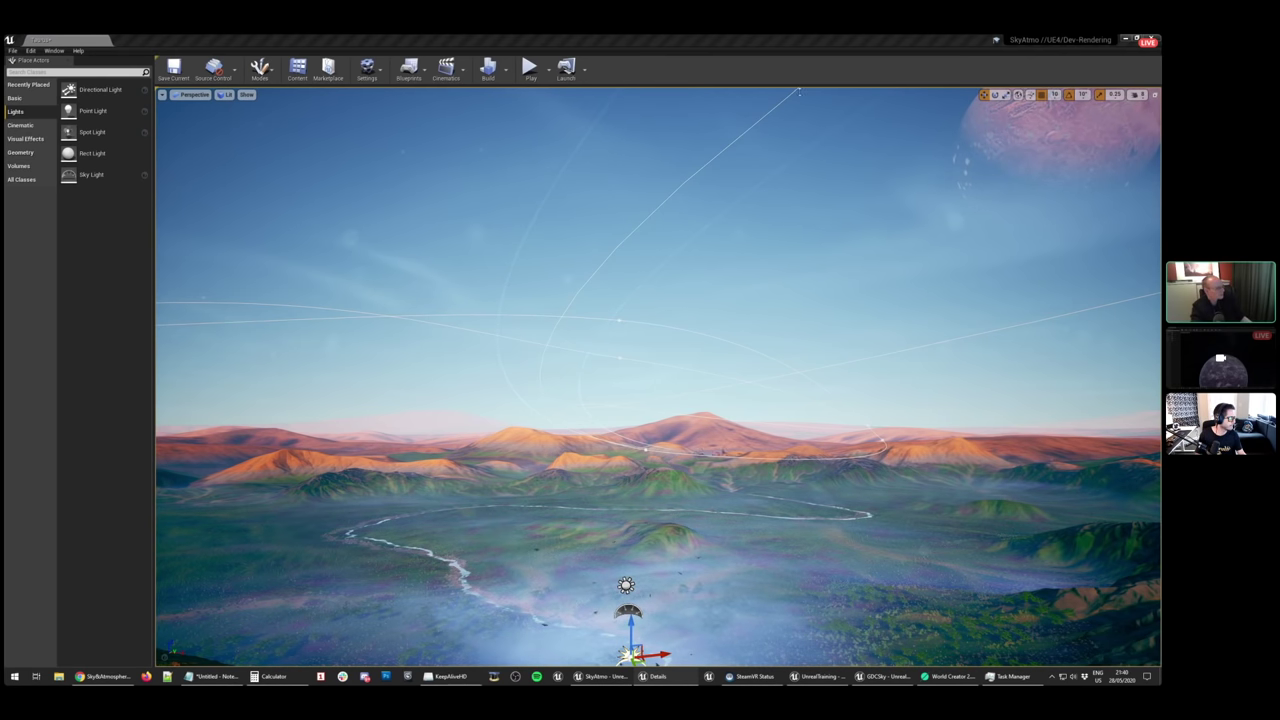
pyautogui.click(54, 50)
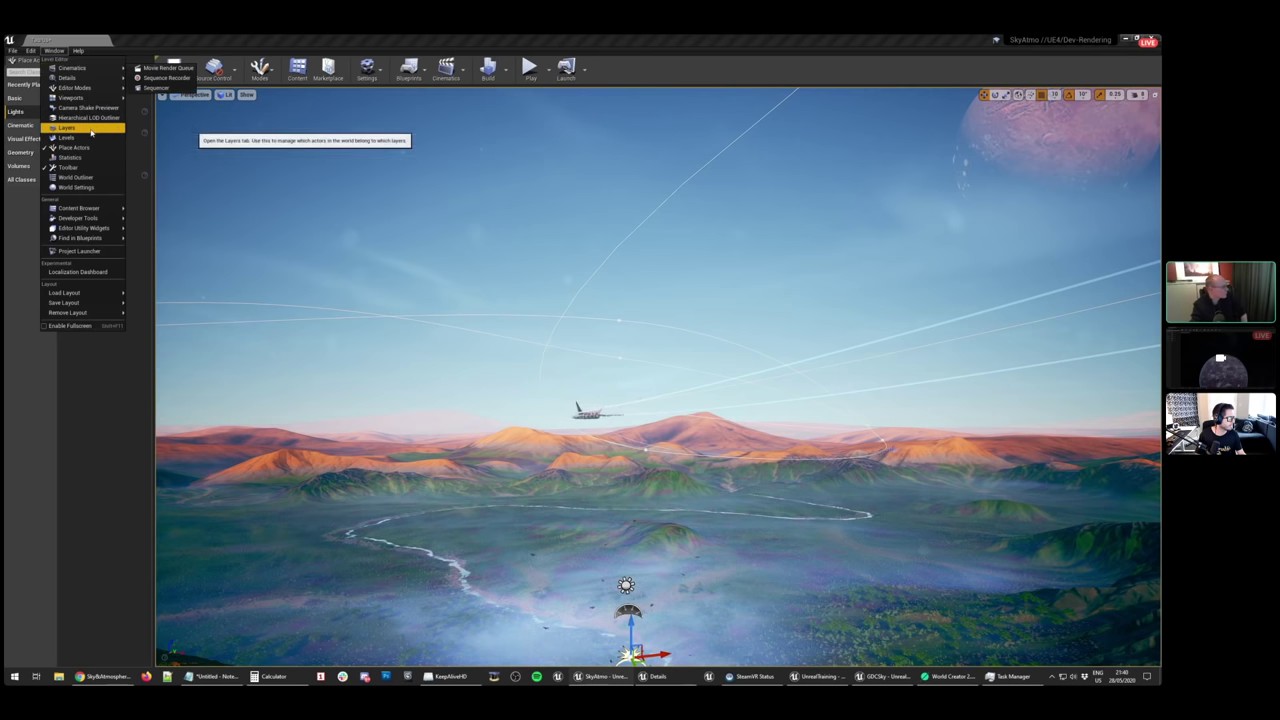
pyautogui.click(75, 177)
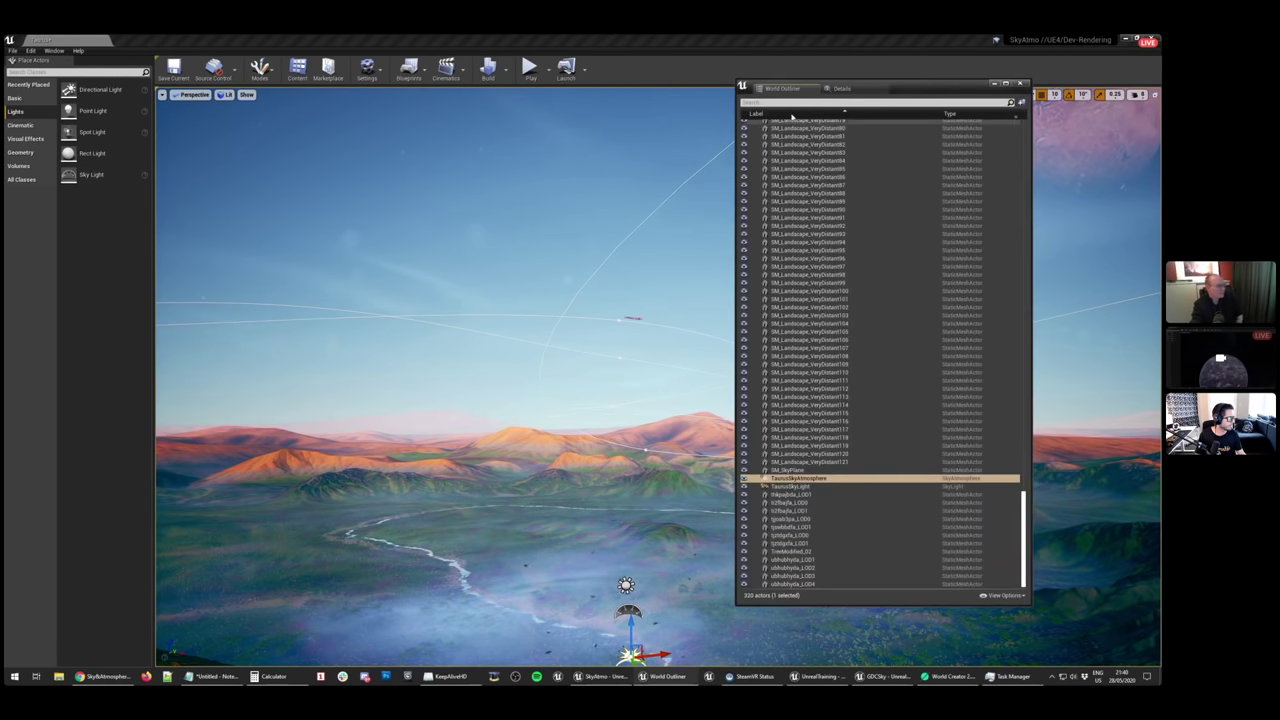
pyautogui.click(788, 103)
pyautogui.write('sky')
pyautogui.press('BackSpace')
pyautogui.press('BackSpace')
pyautogui.press('BackSpace')
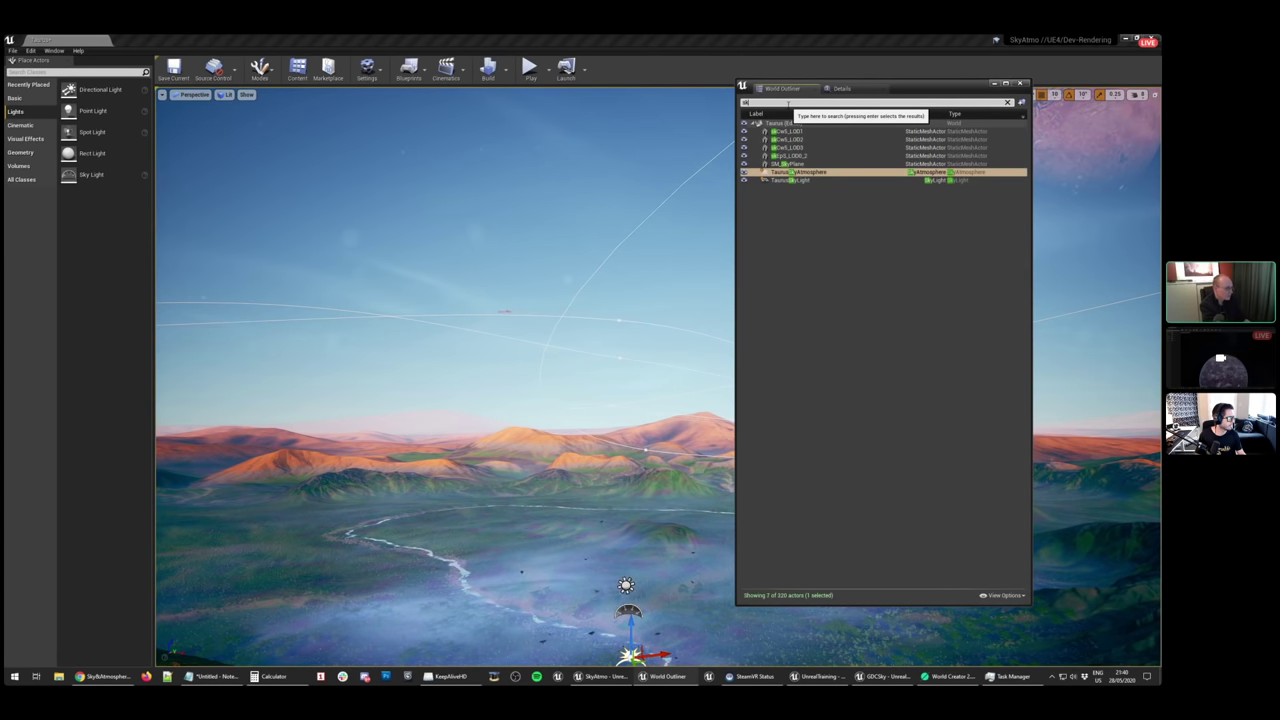
pyautogui.write('dir')
pyautogui.click(845, 131)
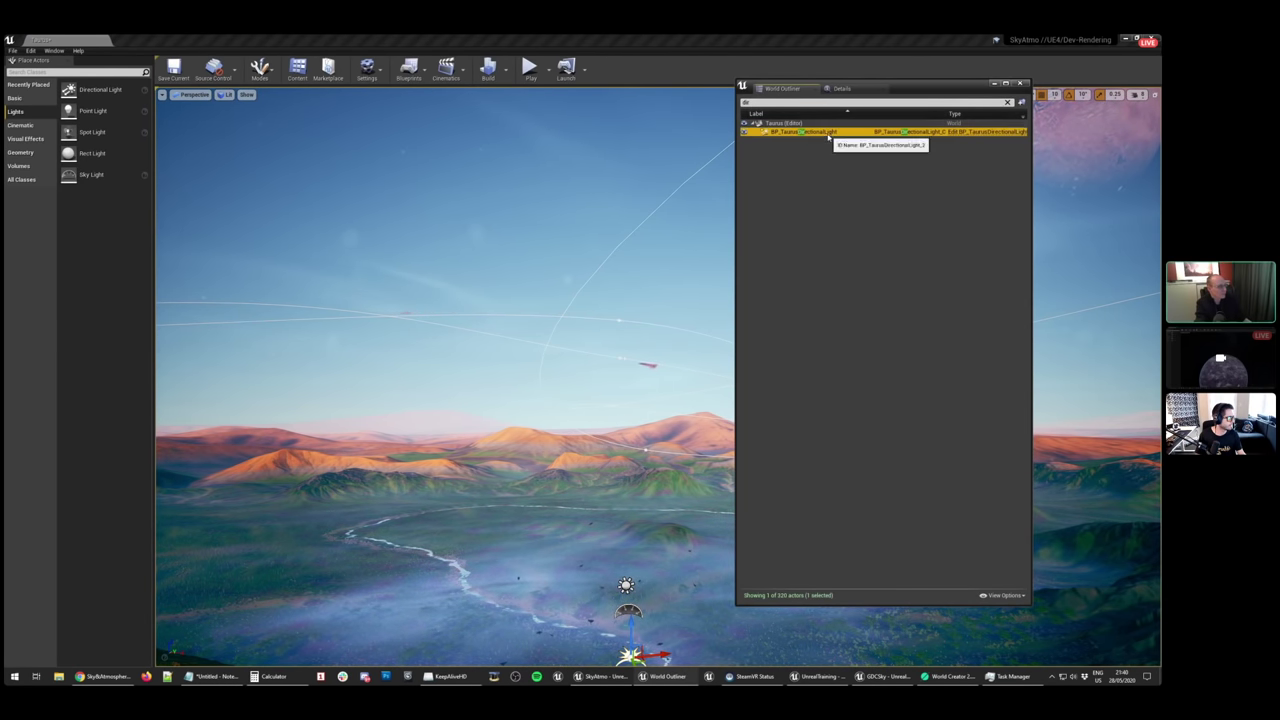
# Examine the selected light's advanced settings around Atmosphere Sun Light Index, keeping the Details window clear of the viewport's centre
pyautogui.click(842, 88)
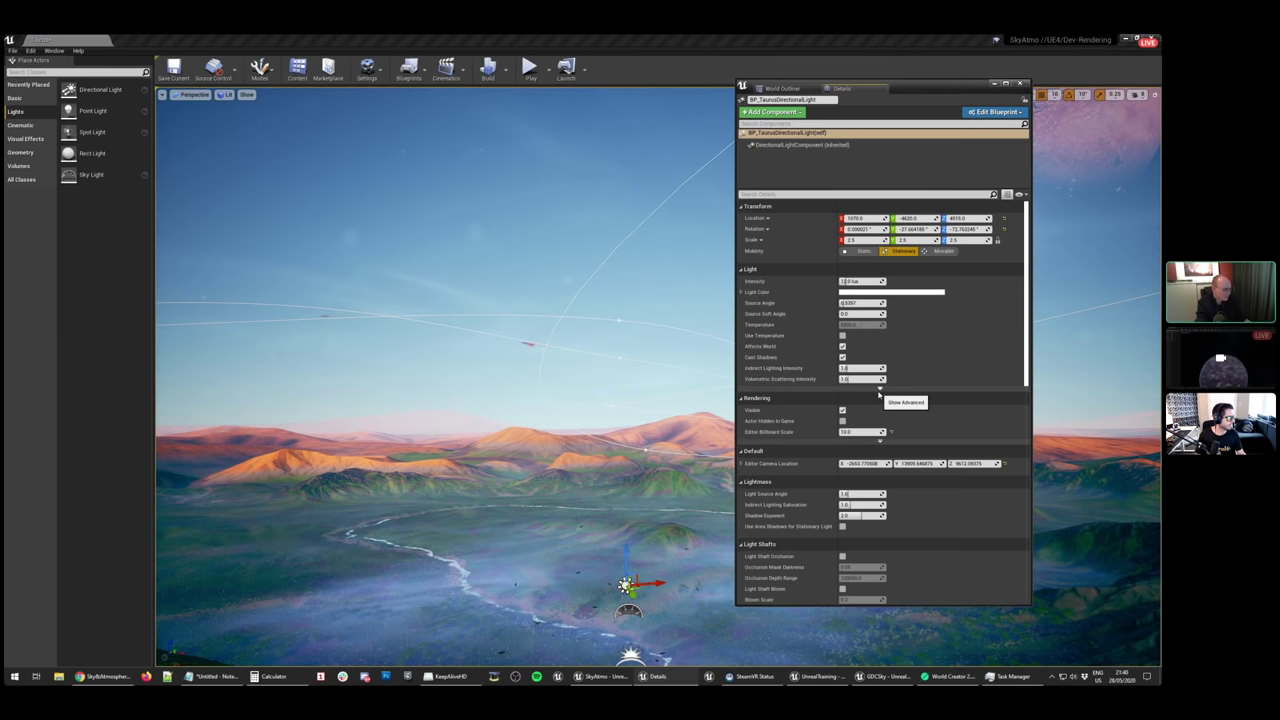
pyautogui.click(879, 389)
pyautogui.scroll(-1, 770, 405)
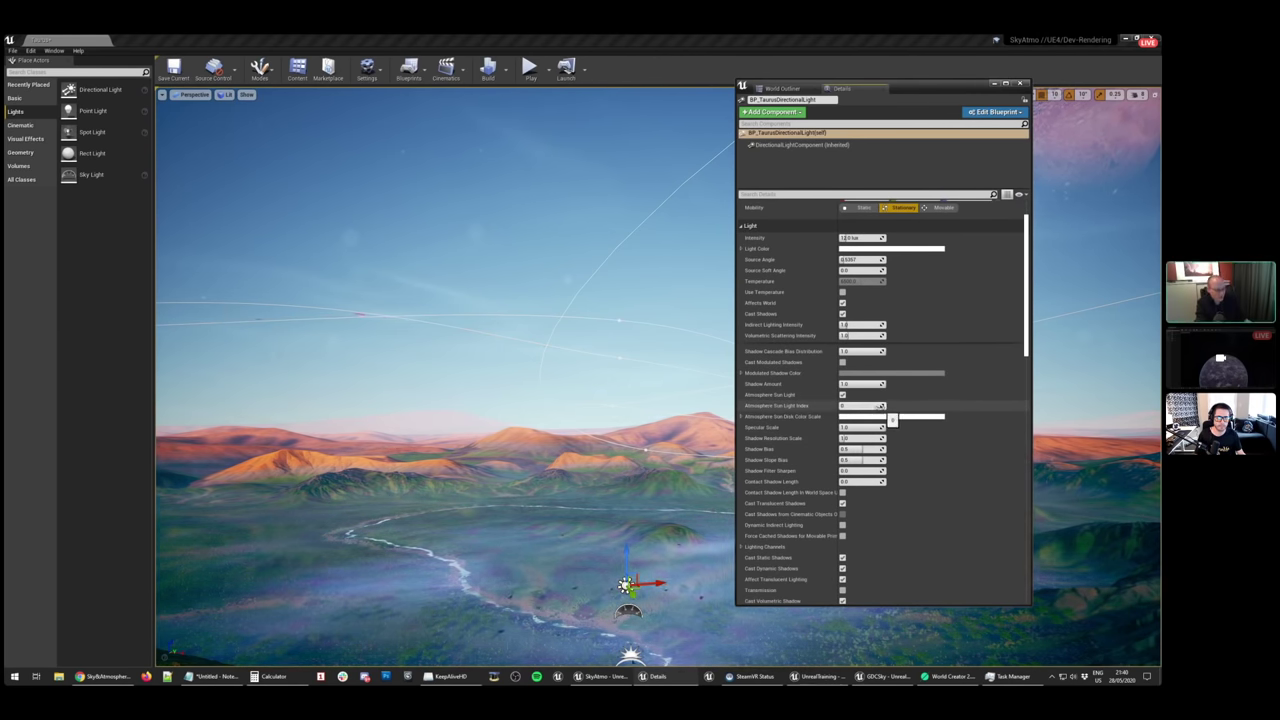
pyautogui.click(877, 405)
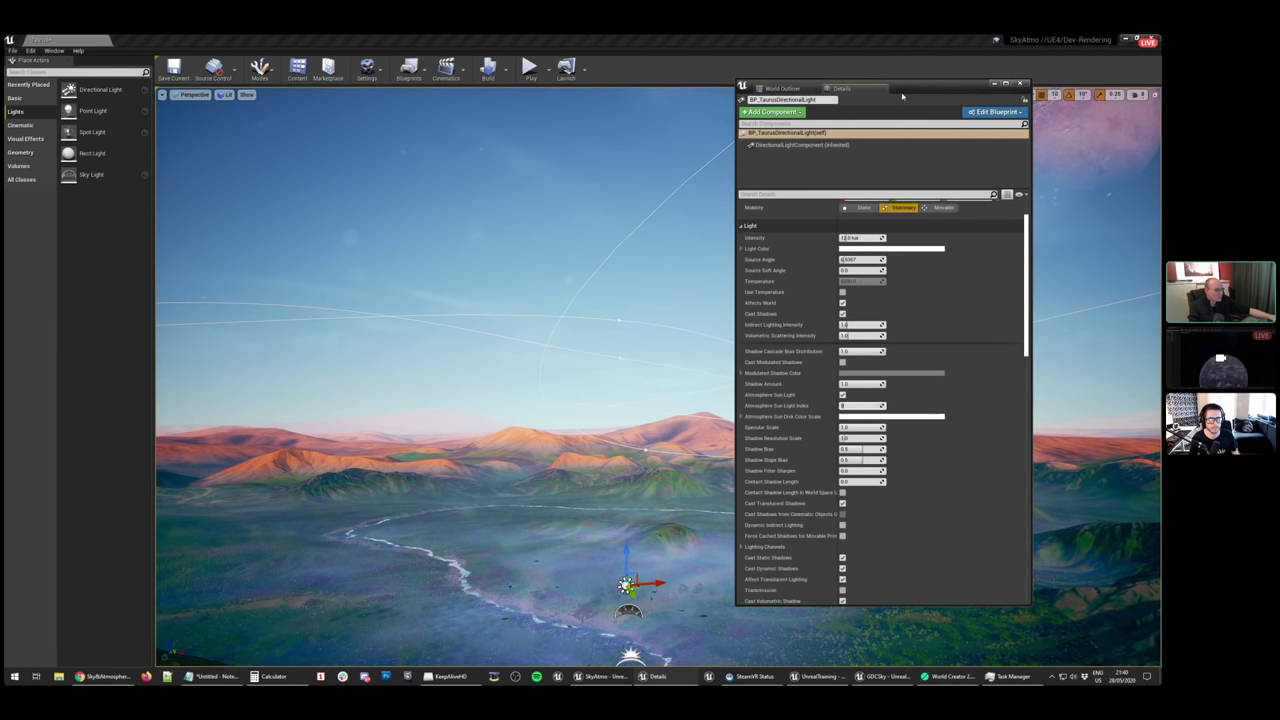
pyautogui.moveTo(905, 90); pyautogui.dragTo(1143, 97)
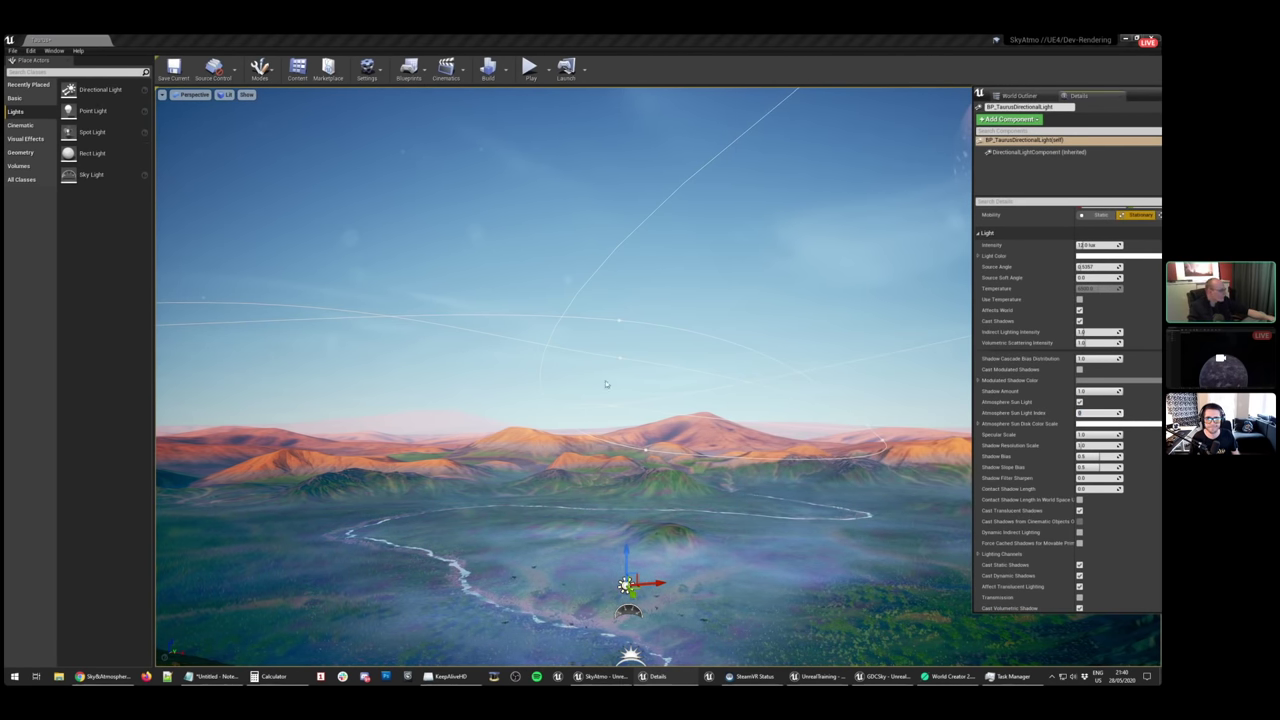
# Add a second Directional Light to the level beside the river in the valley
pyautogui.moveTo(606, 383); pyautogui.dragTo(698, 471, button='right')
pyautogui.press('w')
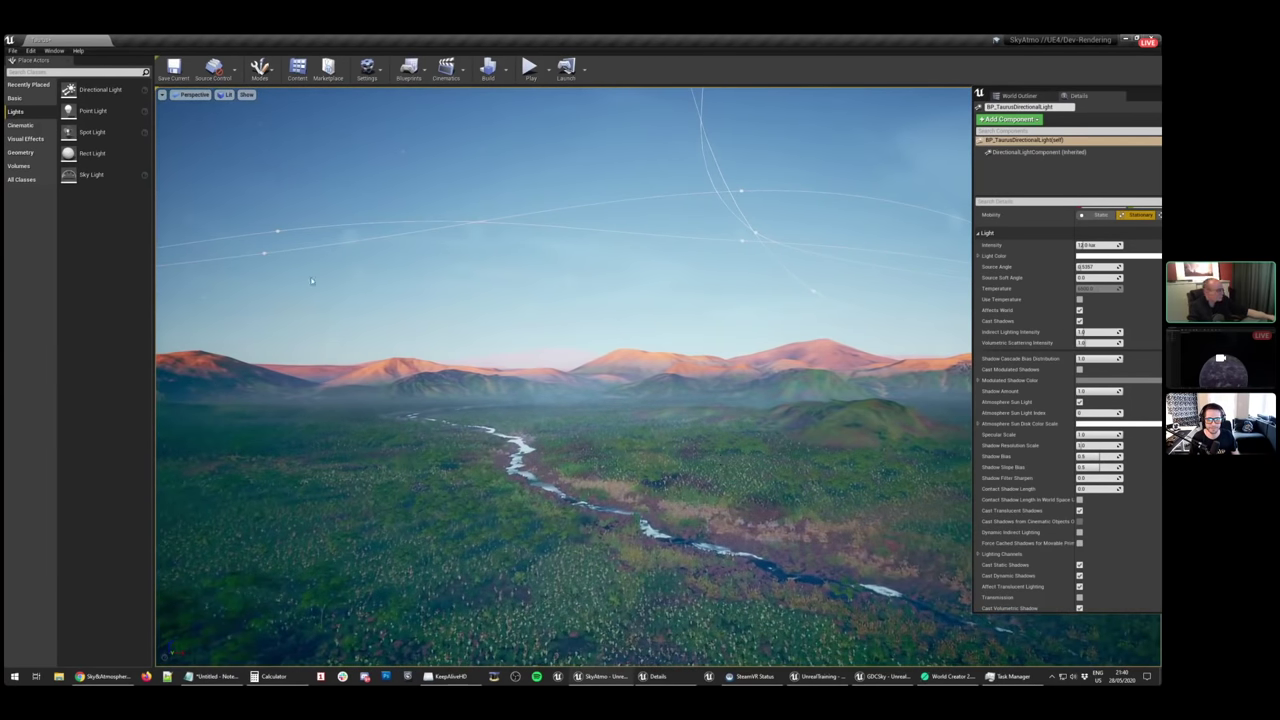
pyautogui.moveTo(100, 89); pyautogui.dragTo(598, 560)
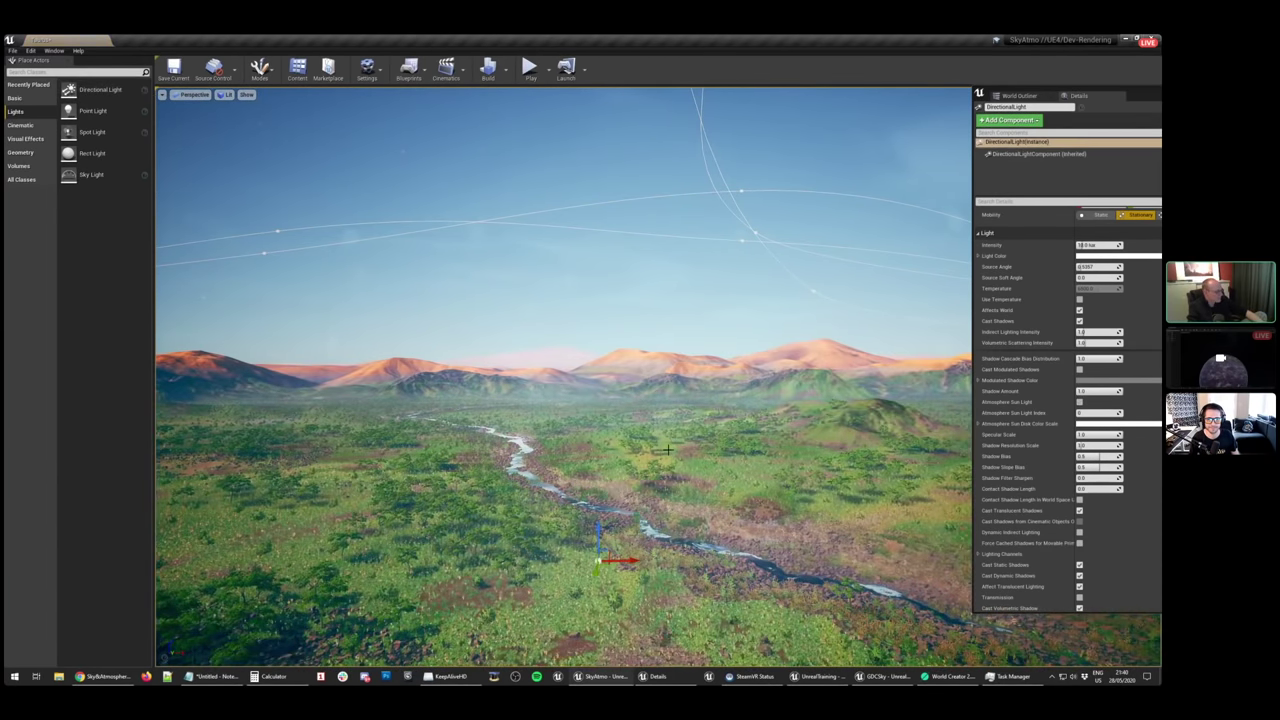
pyautogui.press('s')
pyautogui.moveTo(668, 450); pyautogui.dragTo(710, 452, button='right')
pyautogui.press('w')
pyautogui.press('s')
pyautogui.press('w')
pyautogui.press('s')
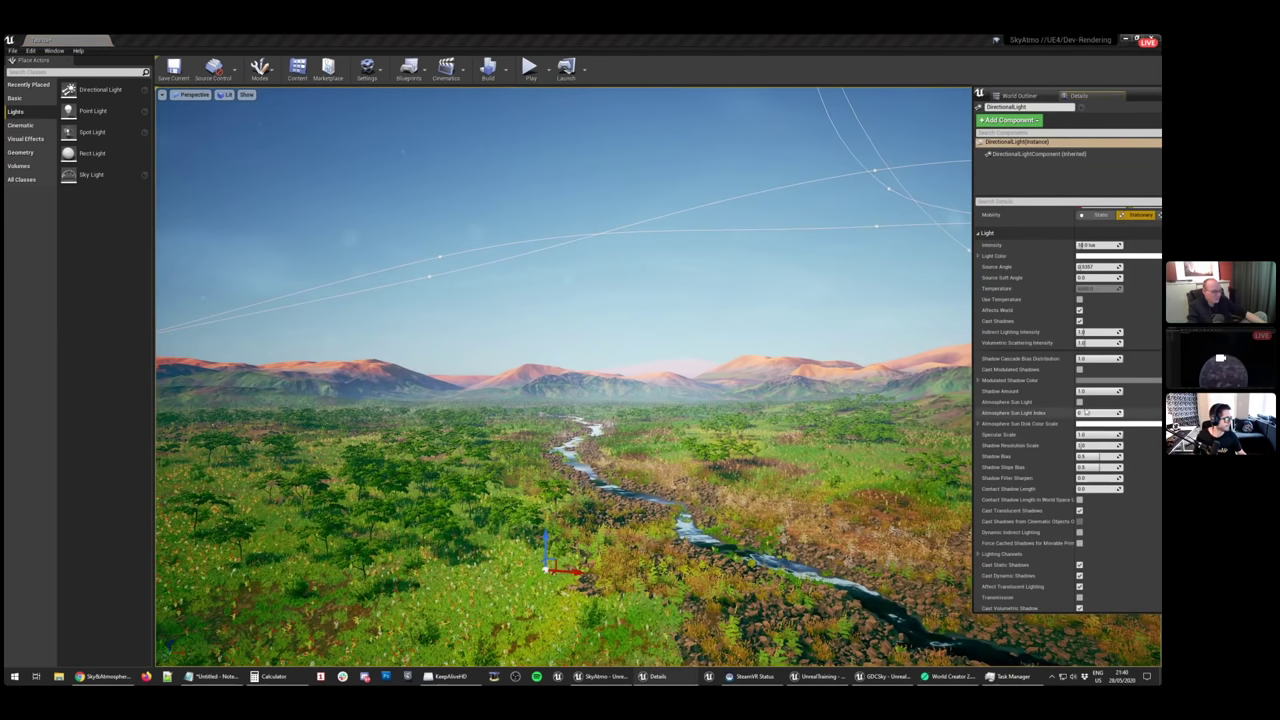
# Enable Atmosphere Sun Light on the new directional light with Atmosphere Sun Light Index 1, and look up at both suns
pyautogui.click(1080, 401)
pyautogui.press('Return')
pyautogui.moveTo(700, 450); pyautogui.dragTo(380, 280, button='right')
pyautogui.moveTo(560, 370); pyautogui.dragTo(745, 403, button='right')
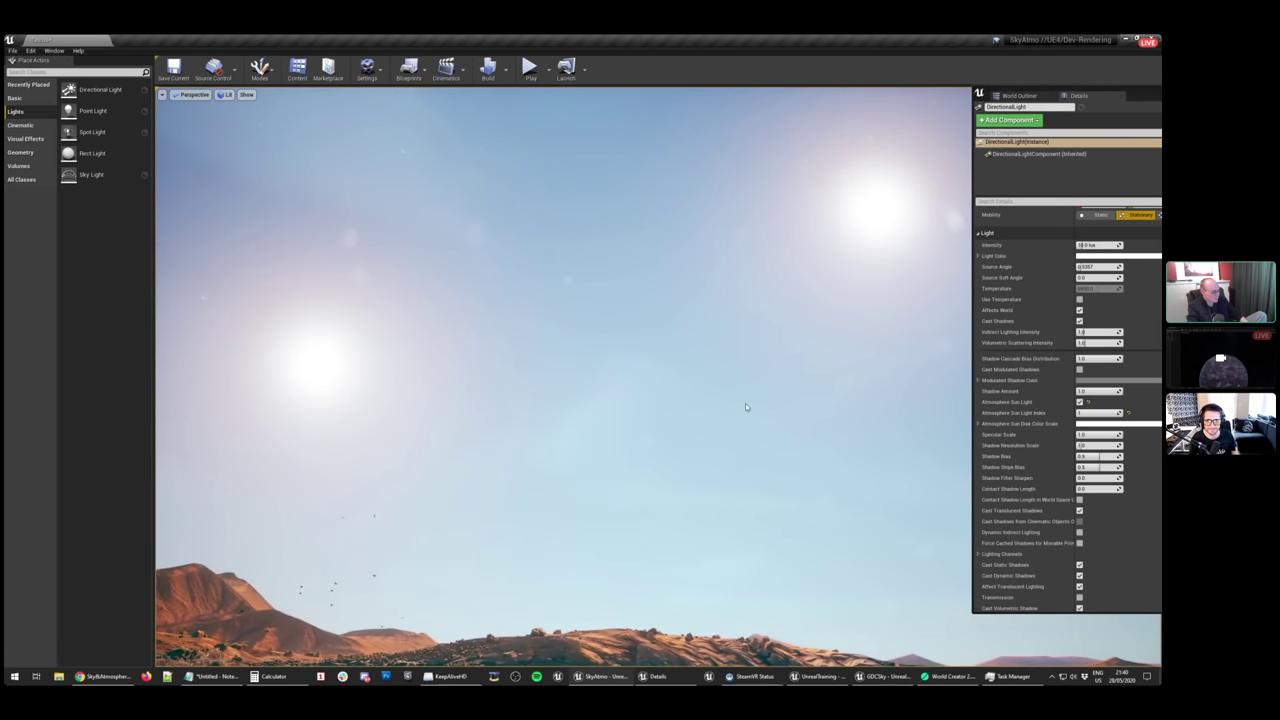
# Try different Source Angle values on the second directional light and shrink its sun disk to about 0.19
pyautogui.moveTo(1156, 97); pyautogui.dragTo(1082, 96)
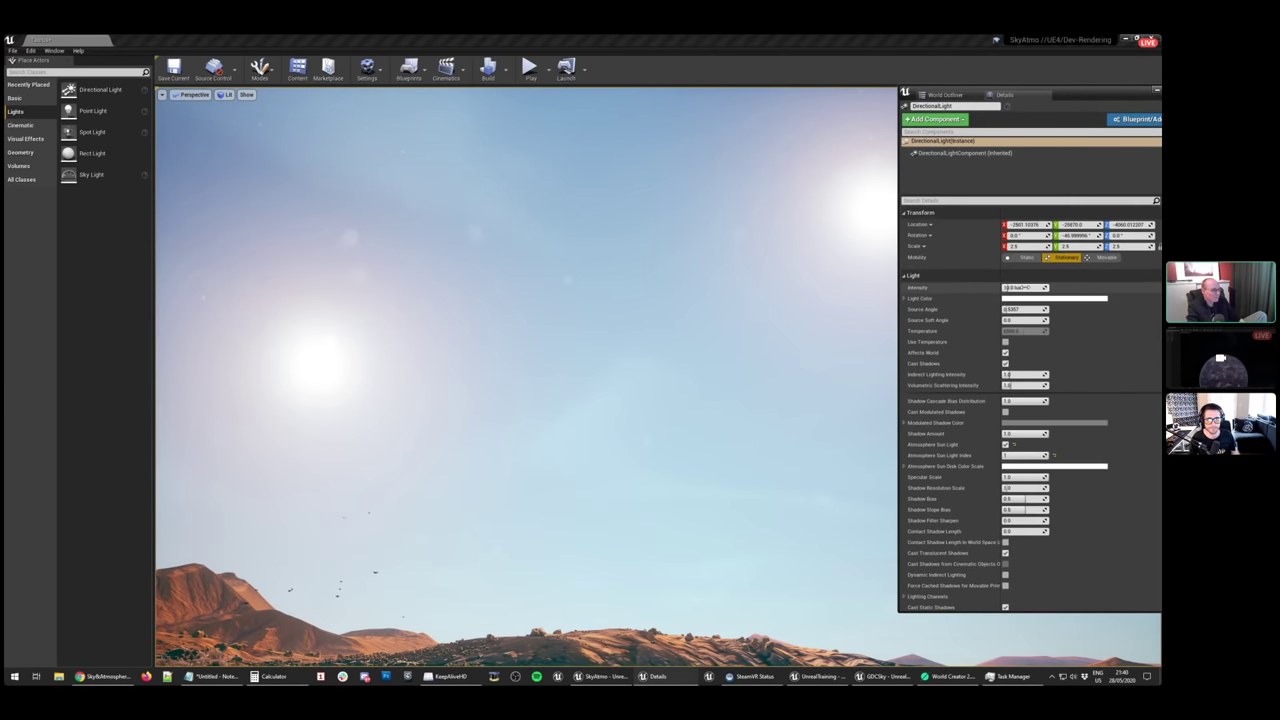
pyautogui.moveTo(1029, 311); pyautogui.dragTo(1031, 311)
pyautogui.moveTo(760, 350); pyautogui.dragTo(830, 340, button='right')
pyautogui.moveTo(729, 267); pyautogui.dragTo(755, 267, button='right')
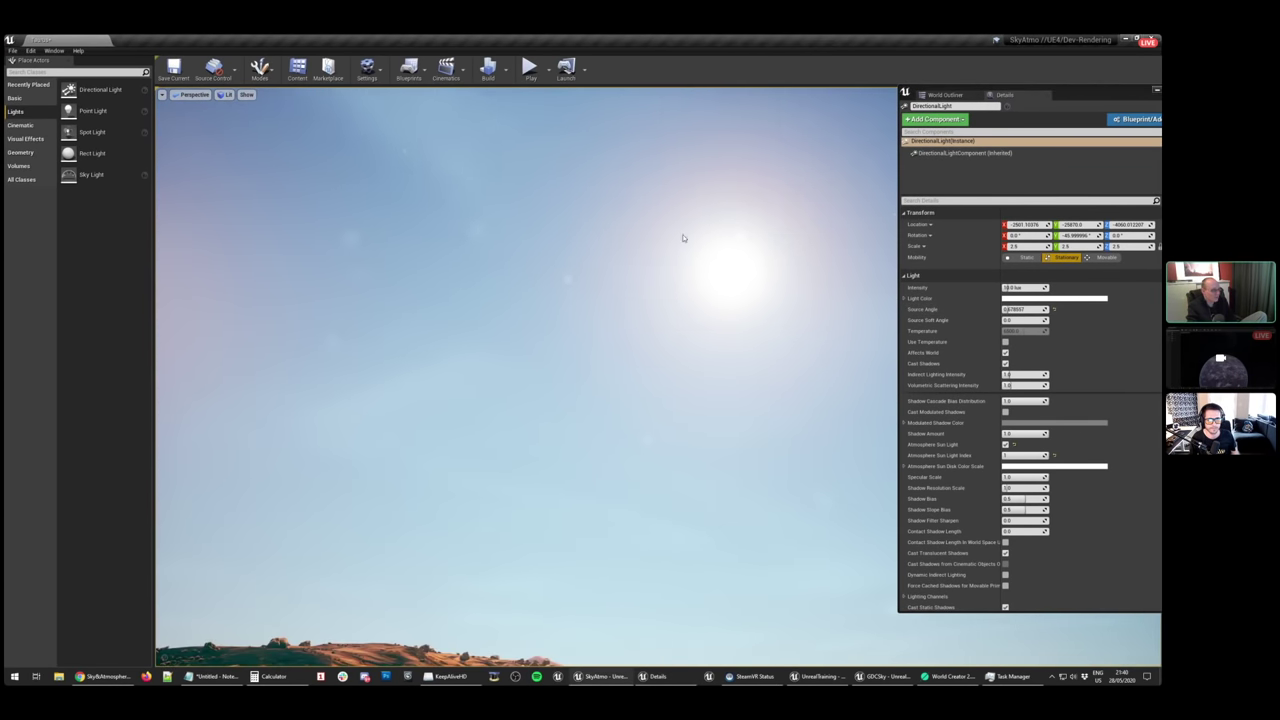
pyautogui.moveTo(1014, 310)
pyautogui.mouseDown()
pyautogui.moveTo(1030, 310)
pyautogui.moveTo(1006, 309)
pyautogui.mouseUp()
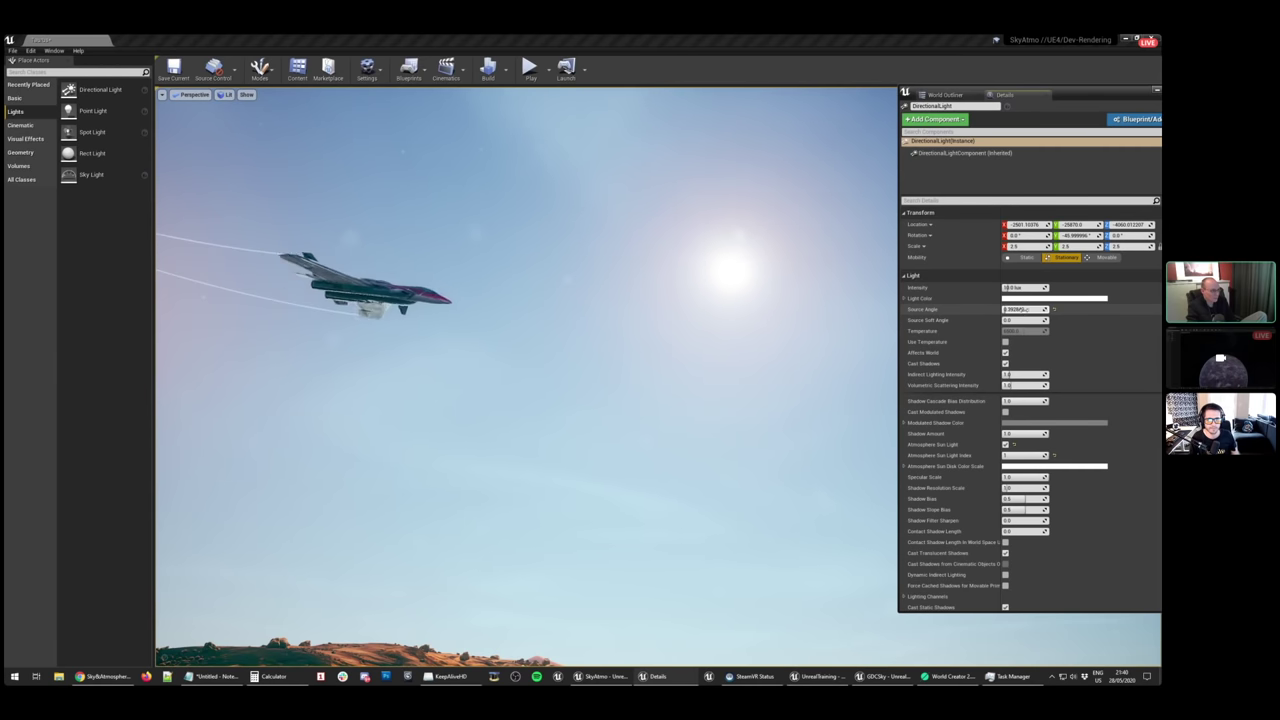
pyautogui.moveTo(729, 267); pyautogui.dragTo(771, 366, button='right')
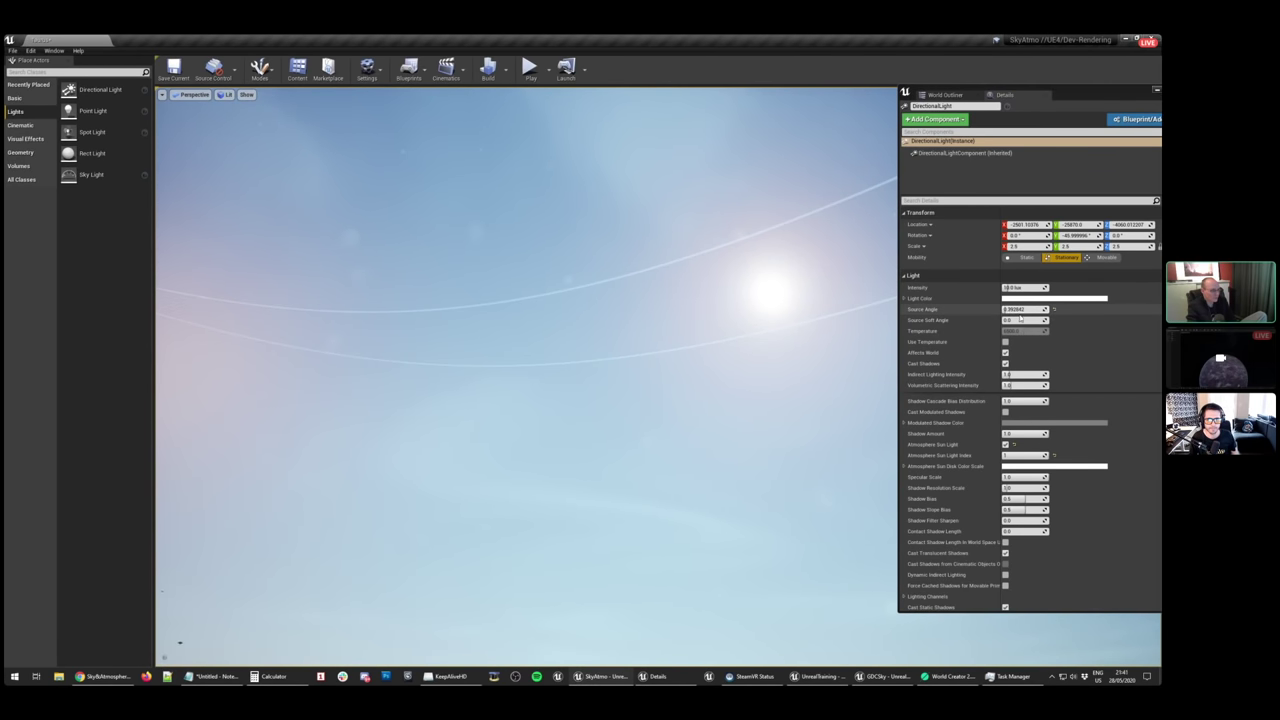
pyautogui.moveTo(1010, 309); pyautogui.dragTo(996, 310)
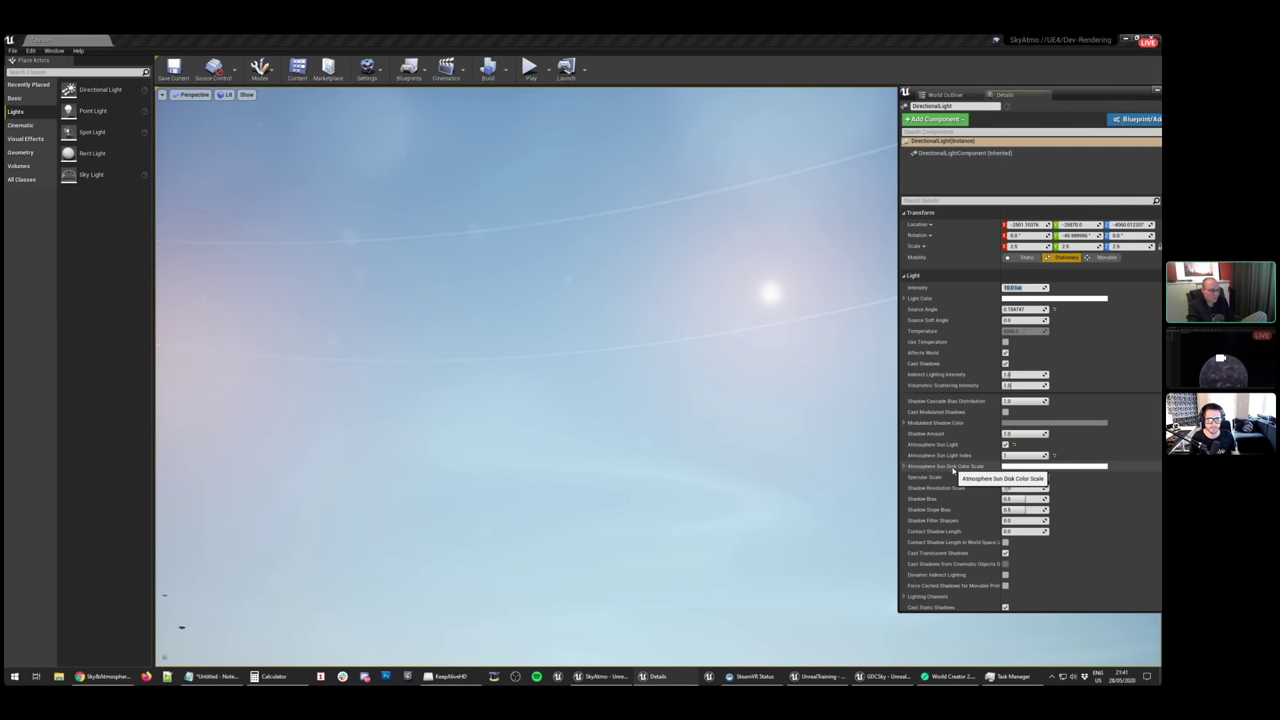
# Set the second light's Atmosphere Sun Disk Color Scale to cyan and view both suns together
pyautogui.click(1030, 469)
pyautogui.moveTo(888, 497); pyautogui.dragTo(845, 484)
pyautogui.click(966, 643)
pyautogui.moveTo(701, 443); pyautogui.dragTo(639, 514, button='right')
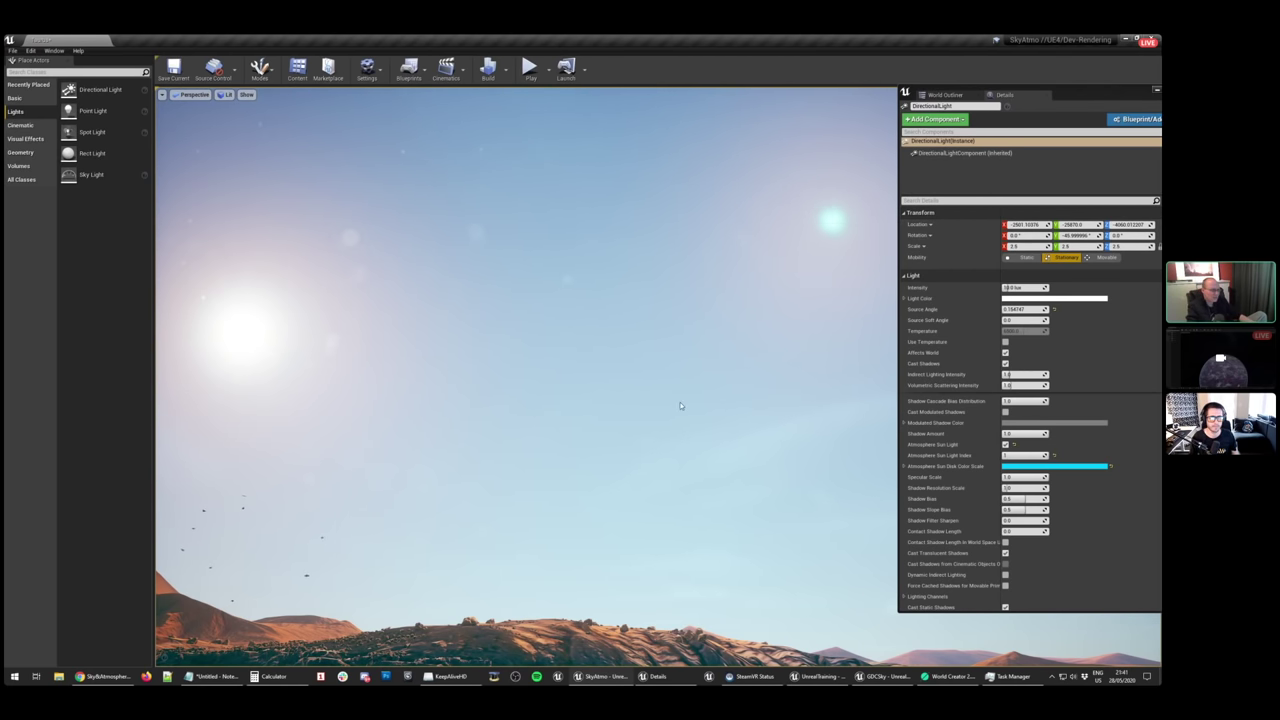
pyautogui.moveTo(678, 403)
pyautogui.mouseDown(button='right')
pyautogui.moveTo(678, 560)
pyautogui.moveTo(677, 403)
pyautogui.mouseUp(button='right')
pyautogui.press('w')
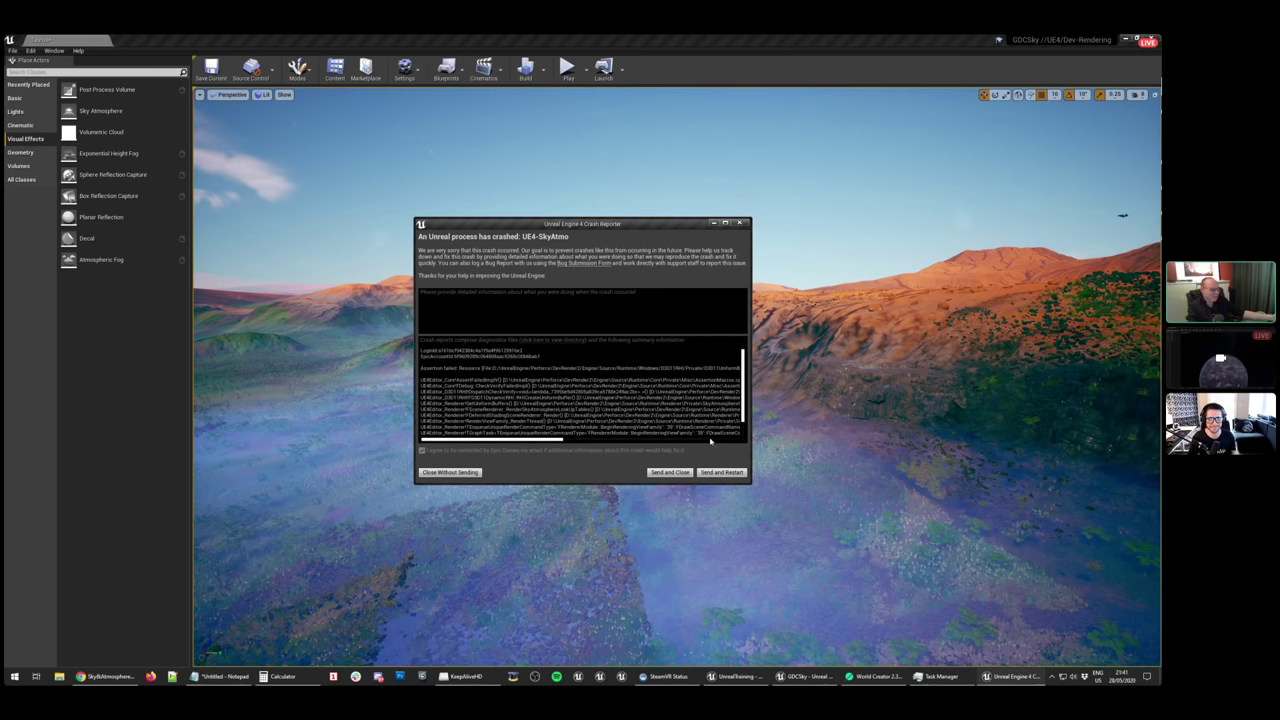
# Submit the SkyAtmo crash report and dismiss the Missing Modules dialog to return to the GDCSky level's misty valley
pyautogui.click(672, 471)
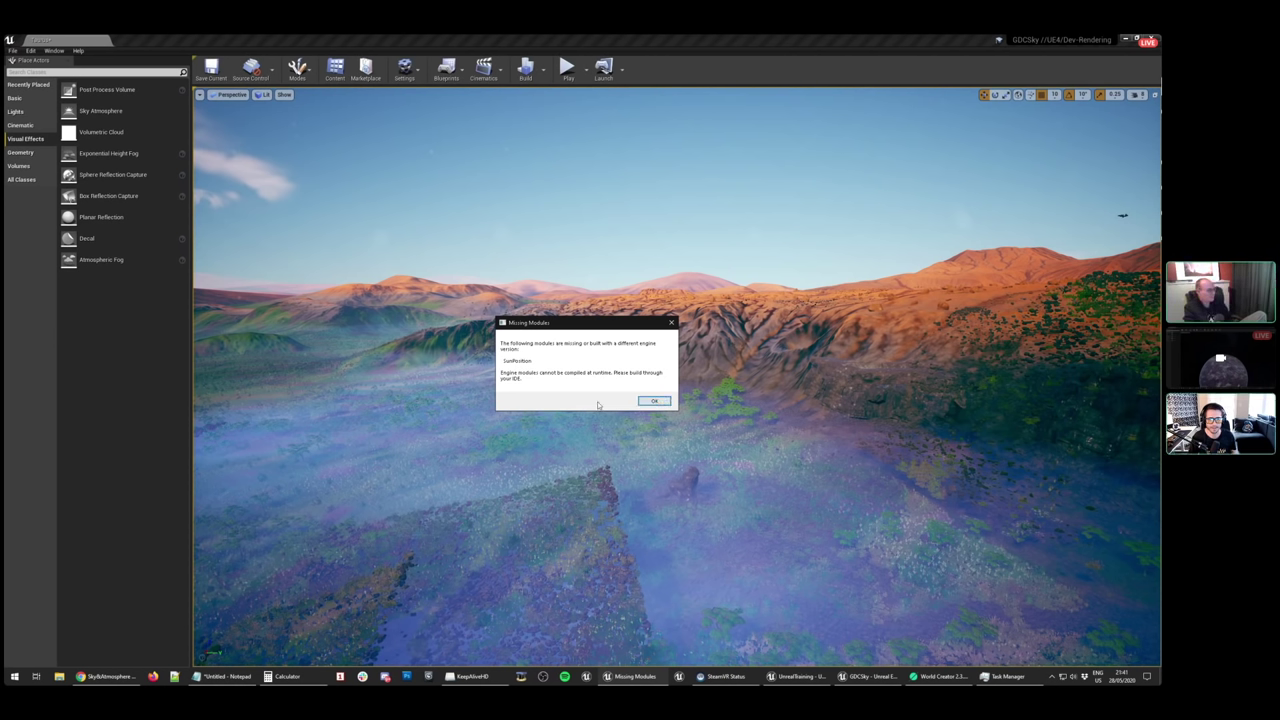
pyautogui.click(654, 402)
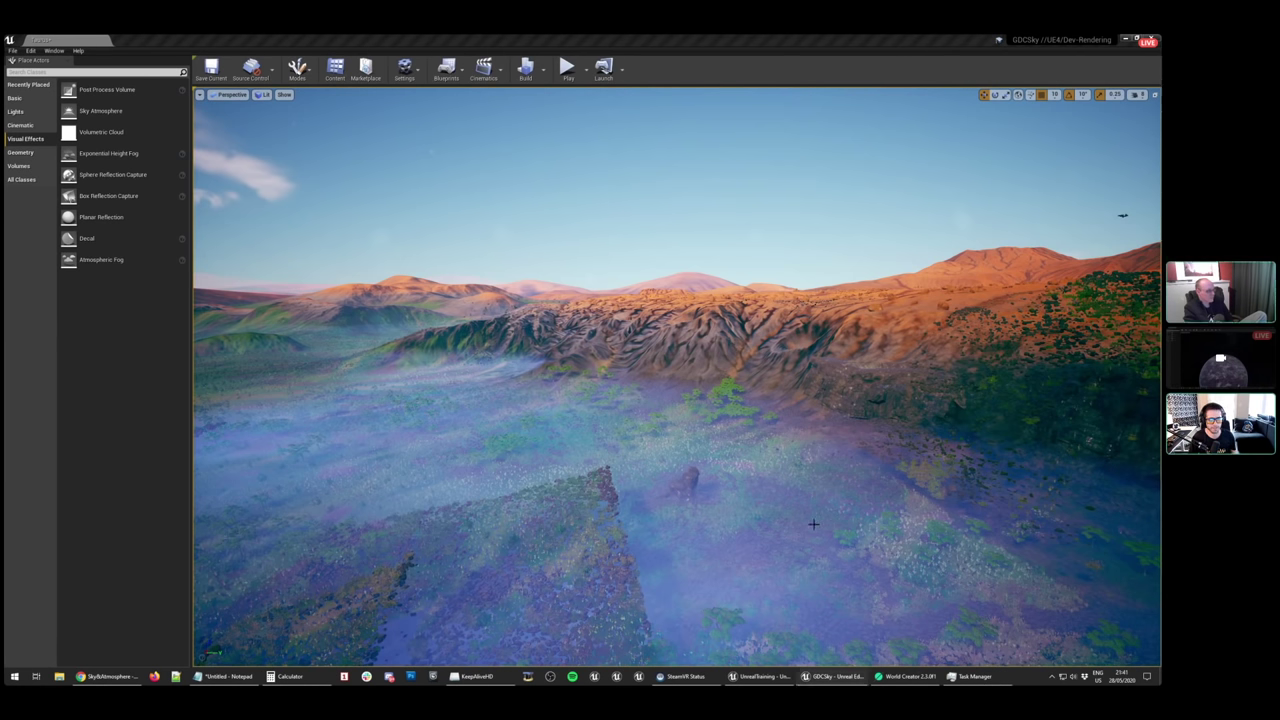
pyautogui.moveTo(814, 523); pyautogui.dragTo(205, 572, button='right')
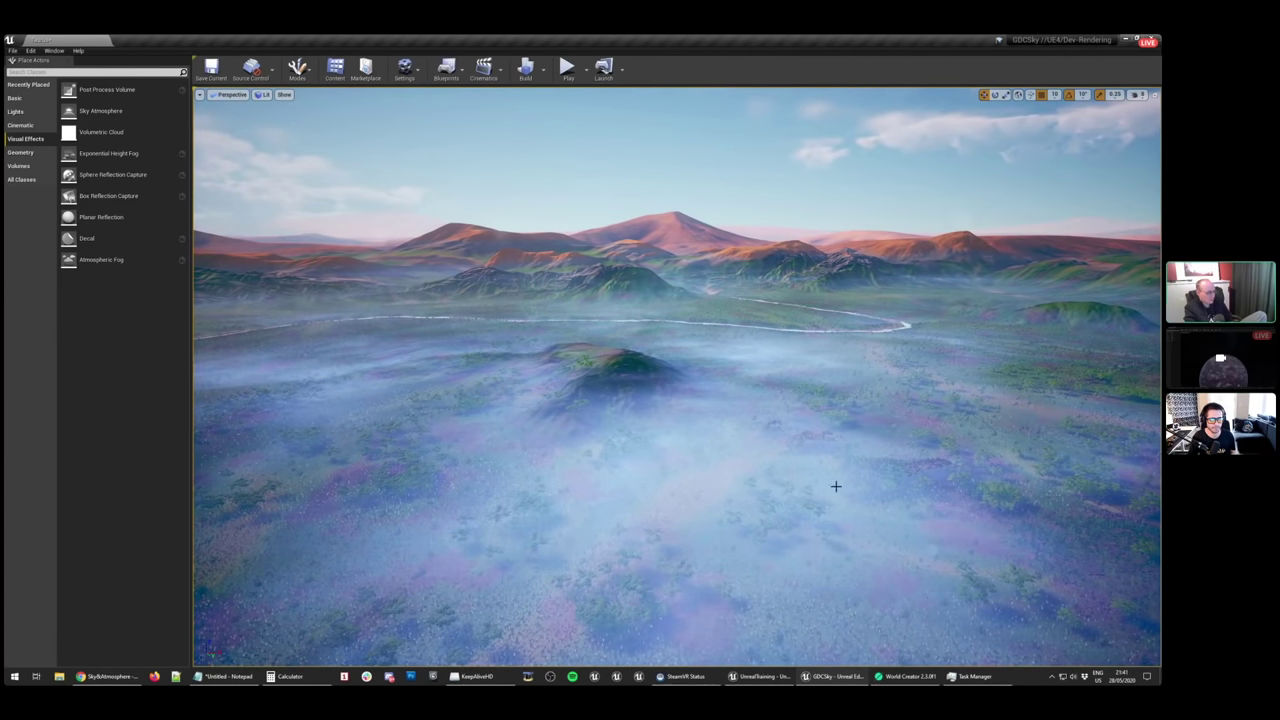
# Look around the GDCSky level at the misty valley, orange mountains, two moons, sun and flying aircraft
pyautogui.moveTo(827, 514); pyautogui.dragTo(827, 470, button='right')
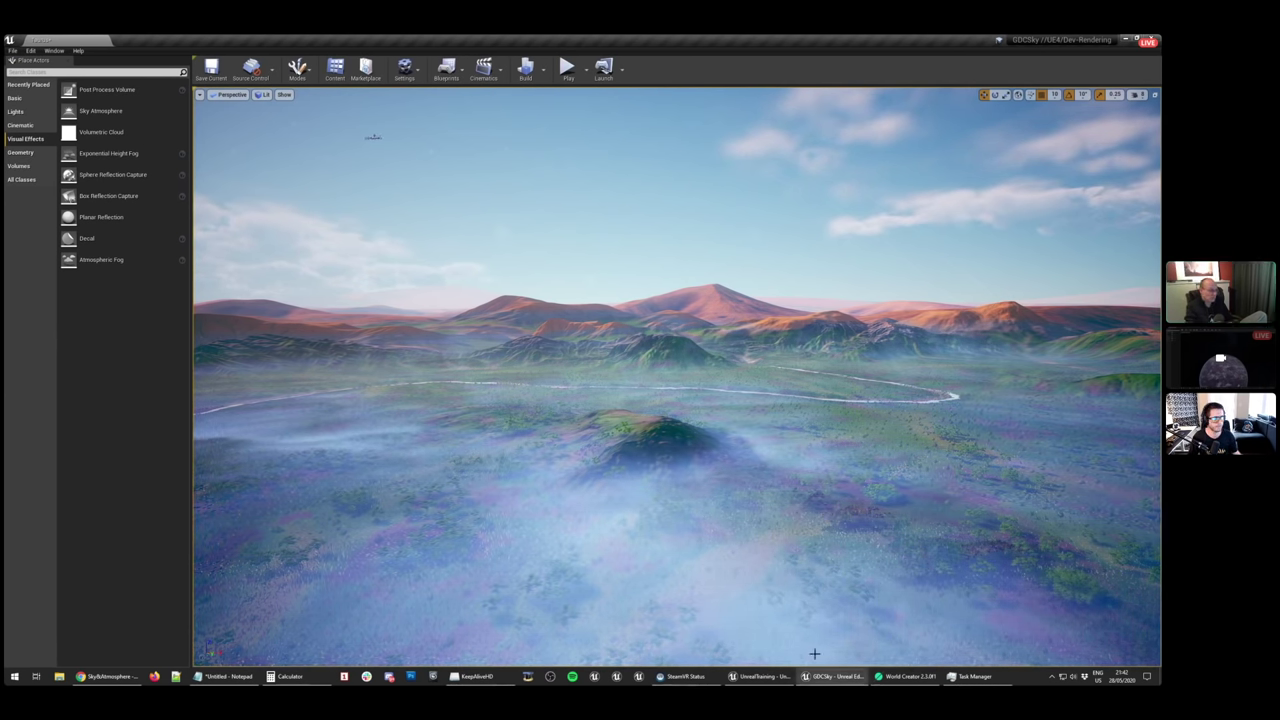
pyautogui.moveTo(823, 608); pyautogui.dragTo(577, 236, button='right')
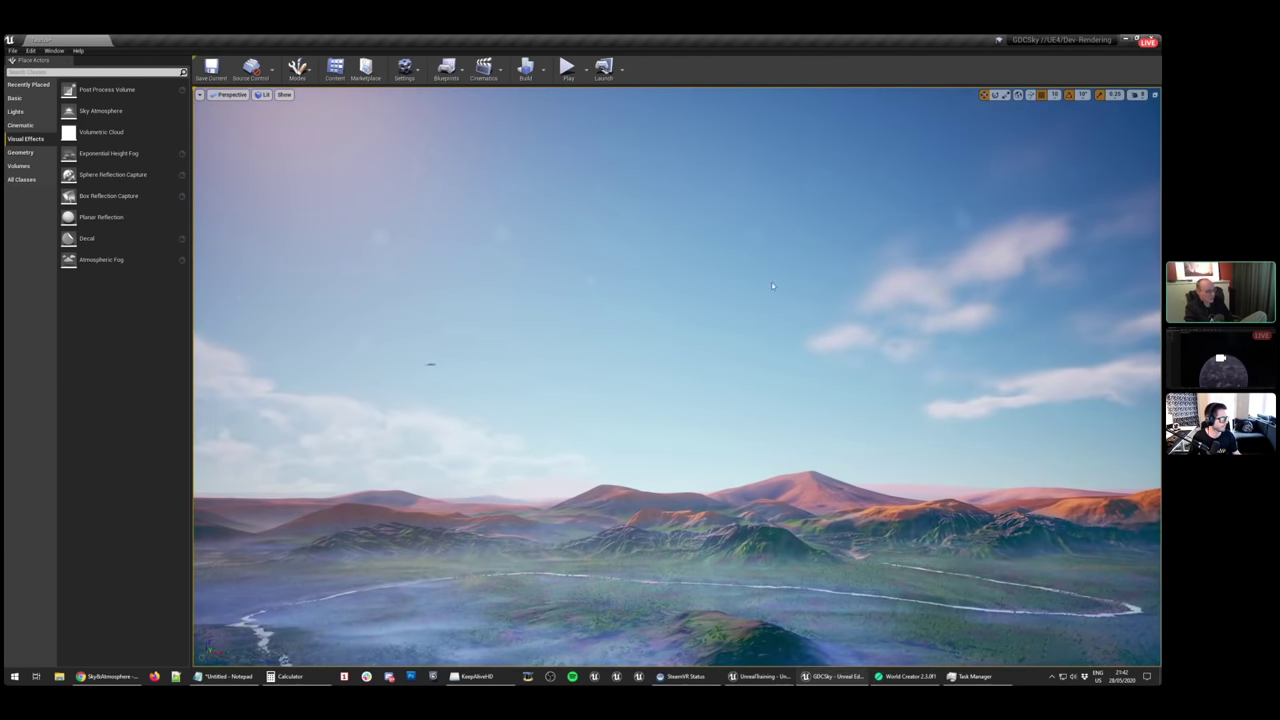
pyautogui.moveTo(660, 245); pyautogui.dragTo(663, 300, button='right')
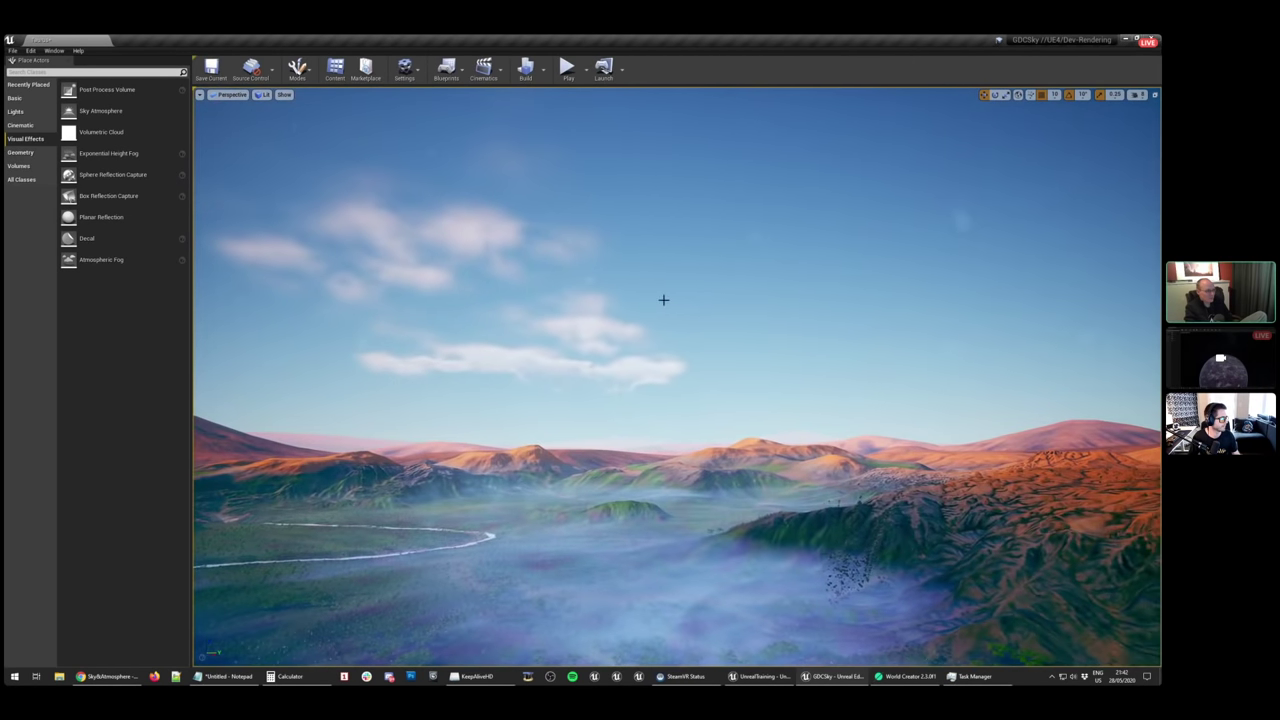
pyautogui.moveTo(679, 644); pyautogui.dragTo(1070, 590, button='right')
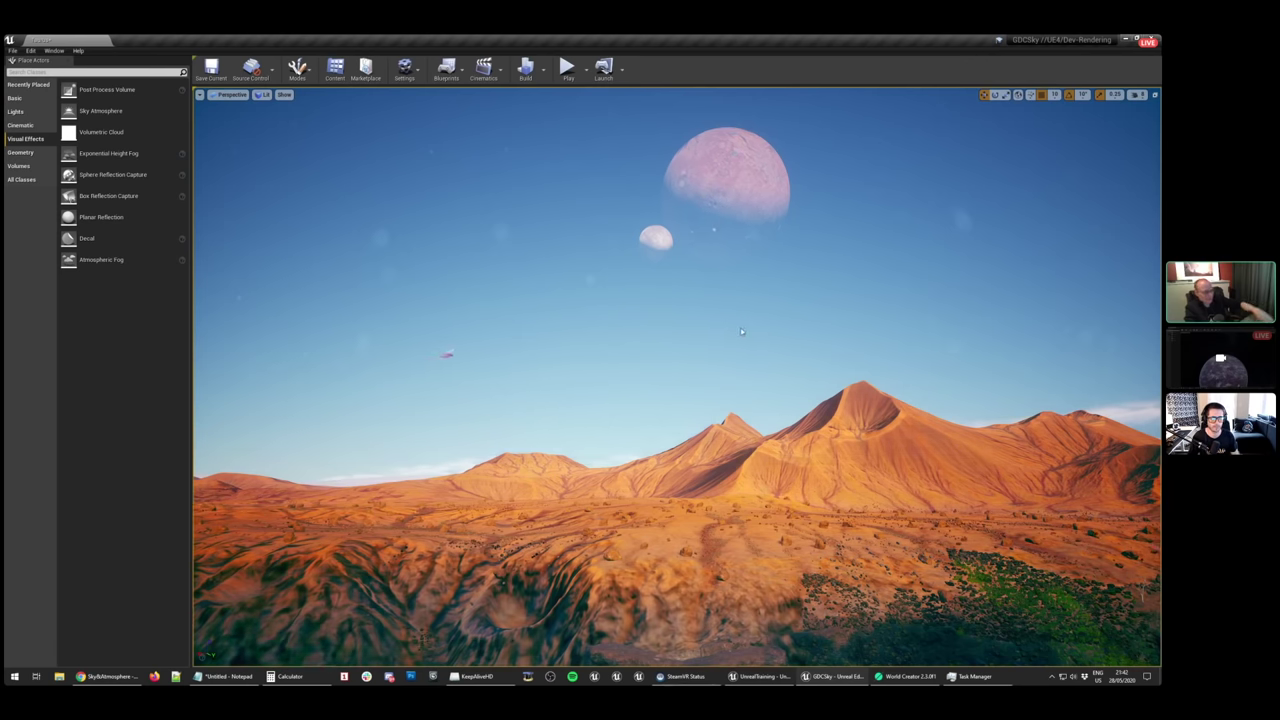
pyautogui.moveTo(741, 331); pyautogui.dragTo(644, 362, button='right')
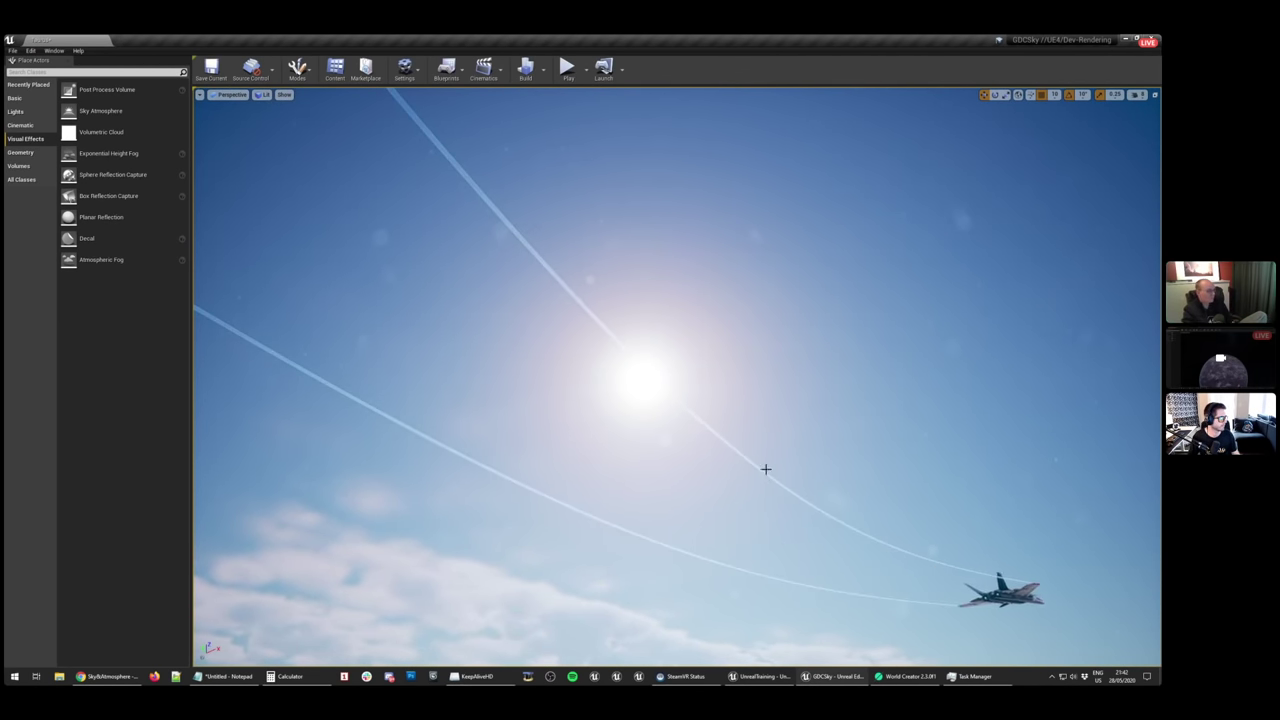
pyautogui.moveTo(751, 449); pyautogui.dragTo(748, 428, button='right')
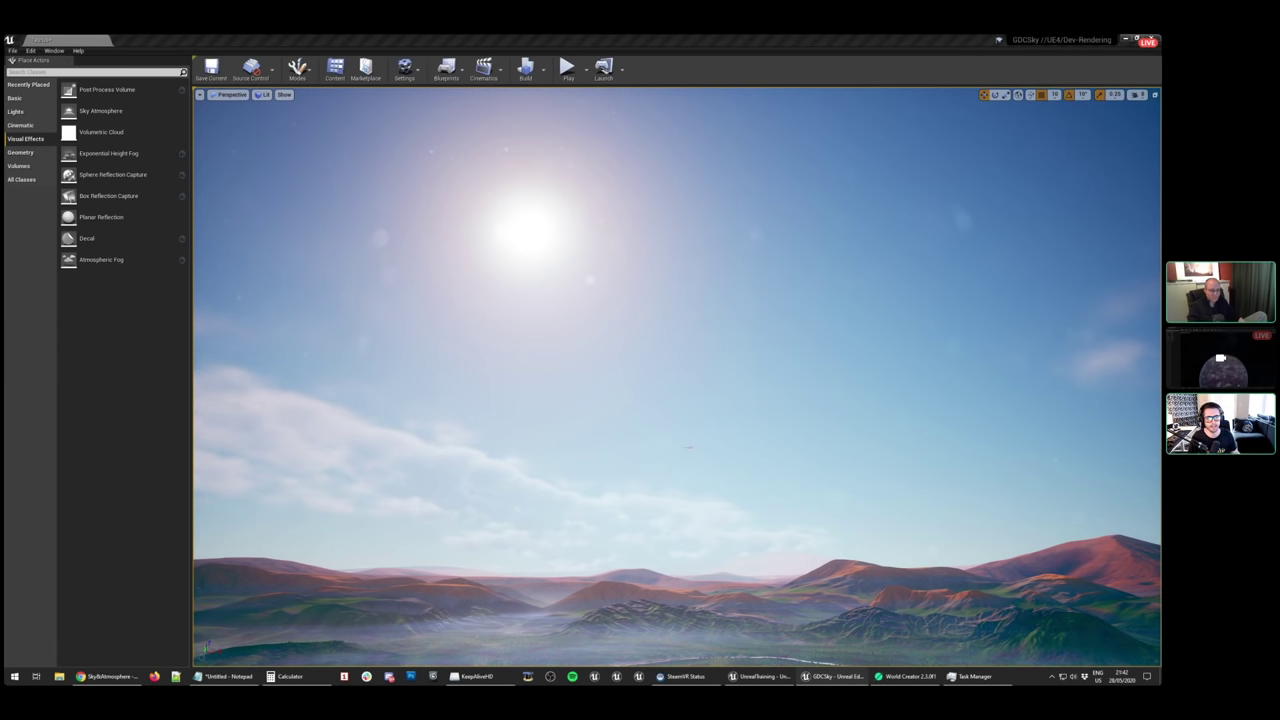
# Discard the untitled Notepad note and delete the SunPosition plugin entry from the SkyAtmo.uproject file
pyautogui.click(228, 676)
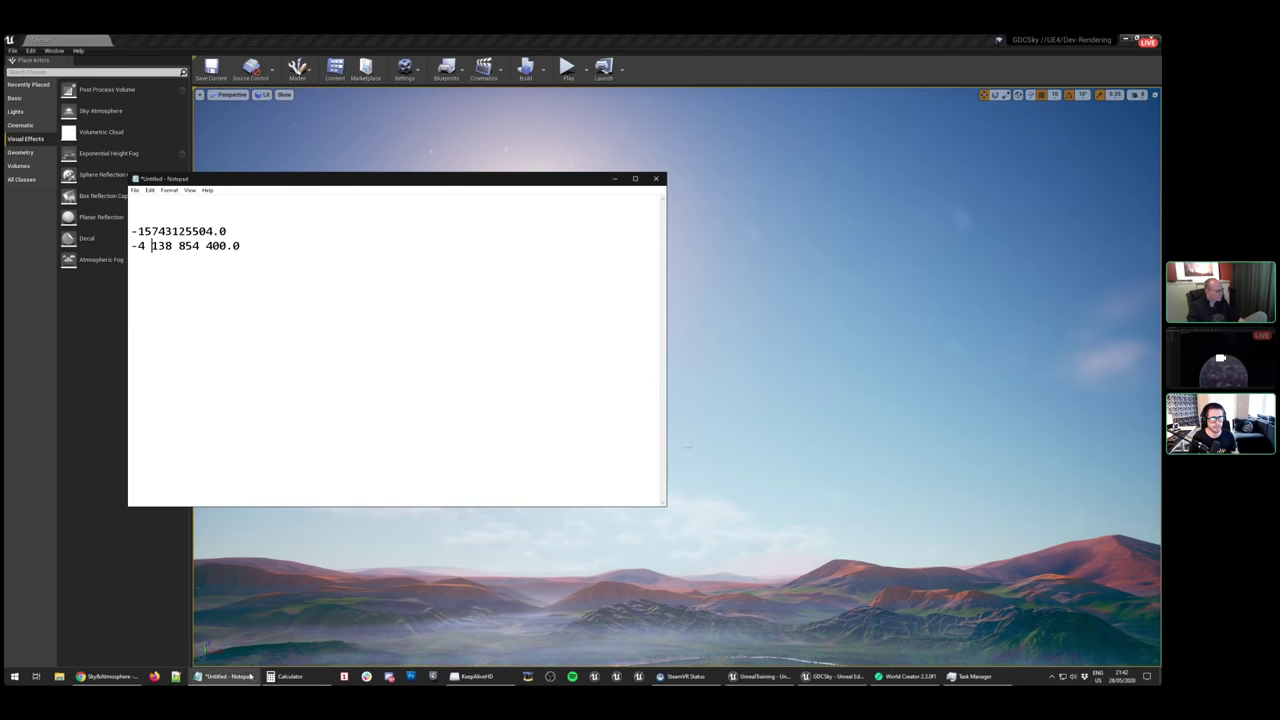
pyautogui.hotkey('alt', 'F4')
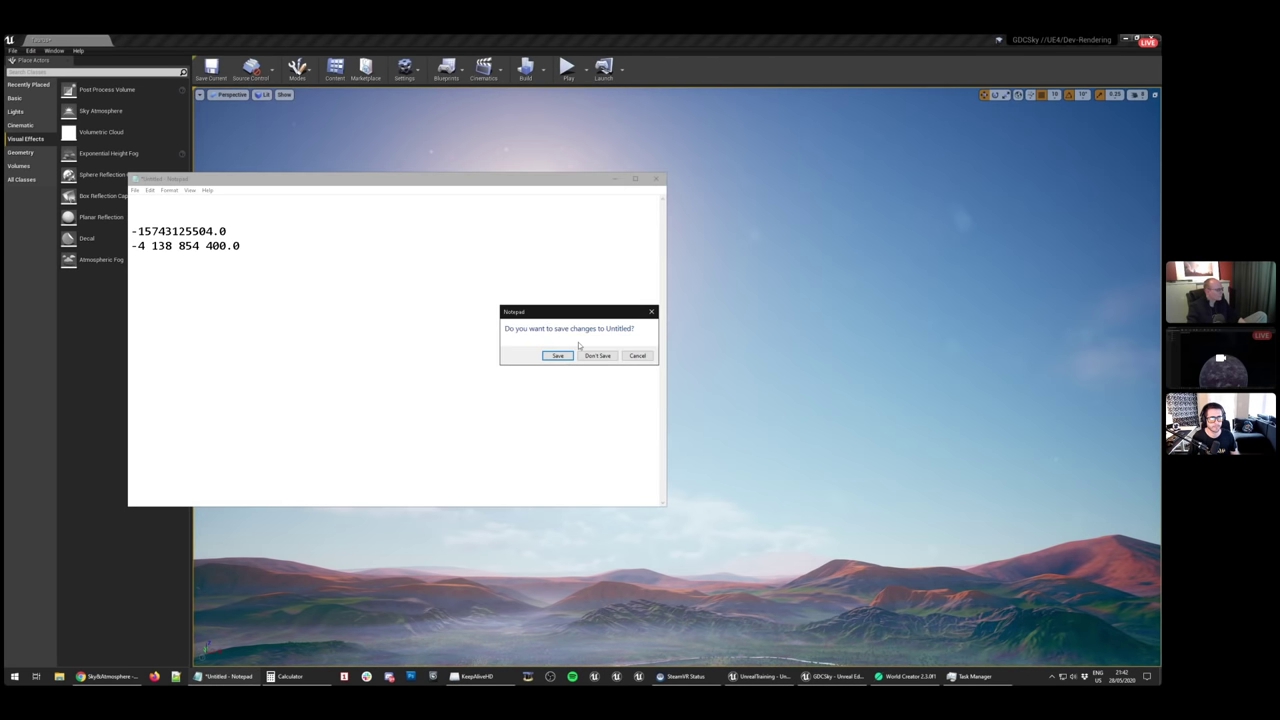
pyautogui.click(595, 355)
pyautogui.moveTo(479, 186); pyautogui.dragTo(923, 196)
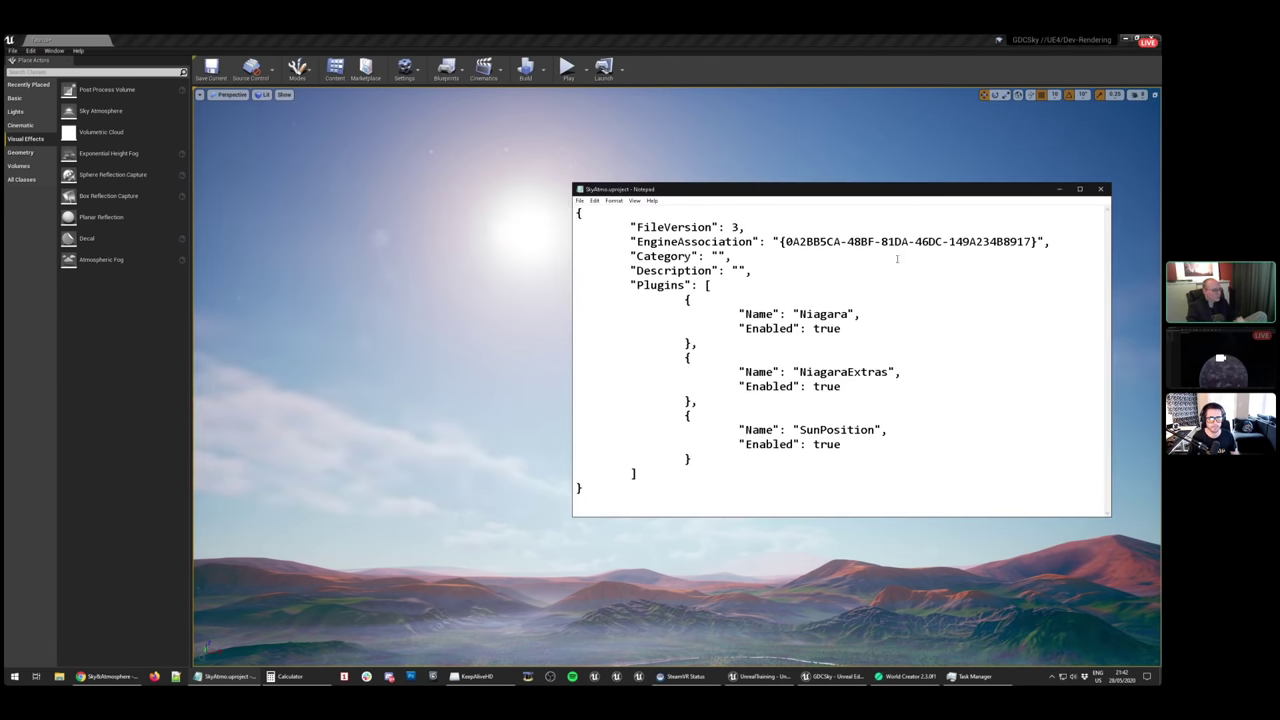
pyautogui.moveTo(694, 459); pyautogui.dragTo(577, 414)
pyautogui.press('Delete')
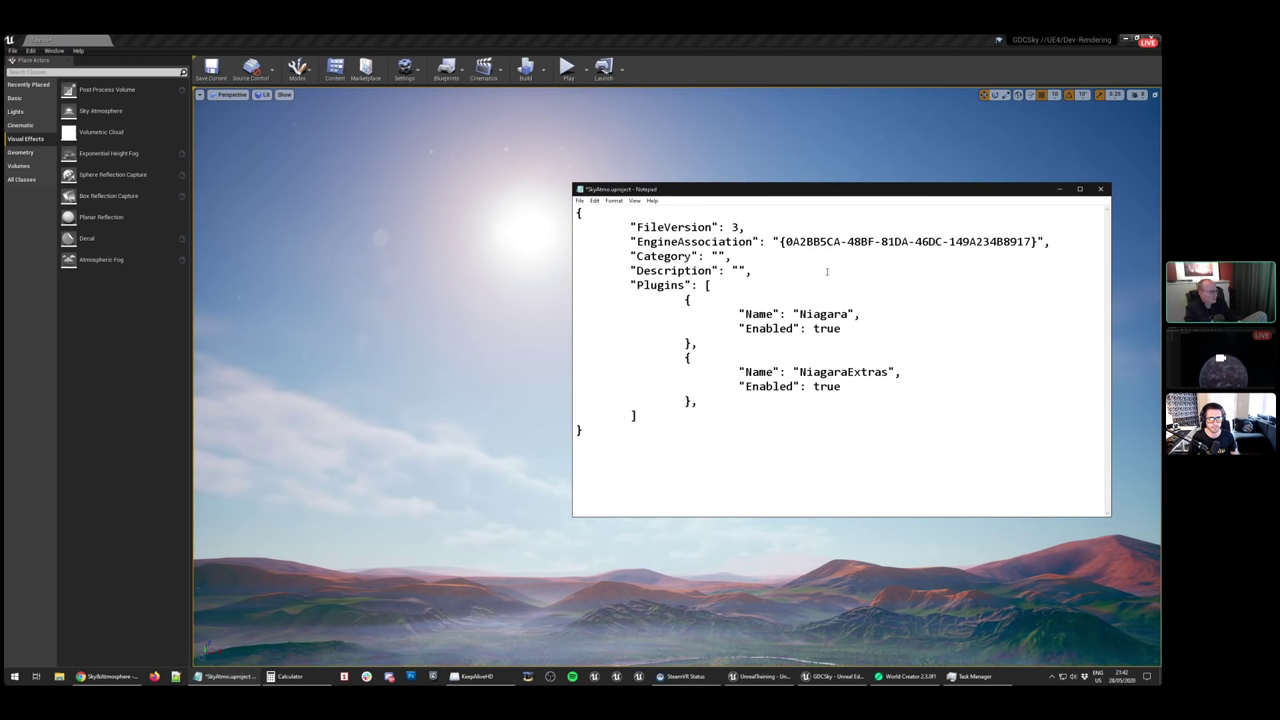
# Return to the GDCSky level, fly over the valley, and lower the sun close to the hills on the horizon
pyautogui.click(788, 69)
pyautogui.moveTo(788, 300); pyautogui.dragTo(578, 350, button='right')
pyautogui.press('a')
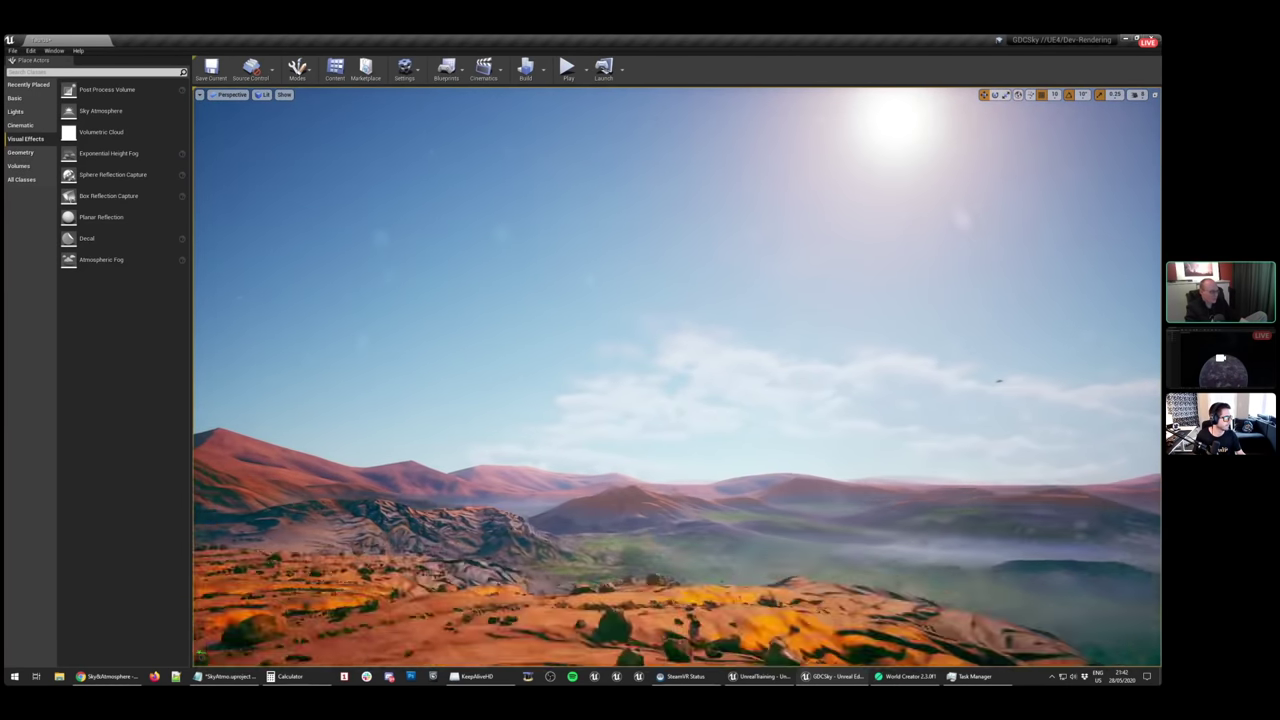
pyautogui.moveTo(998, 381); pyautogui.dragTo(832, 313, button='right')
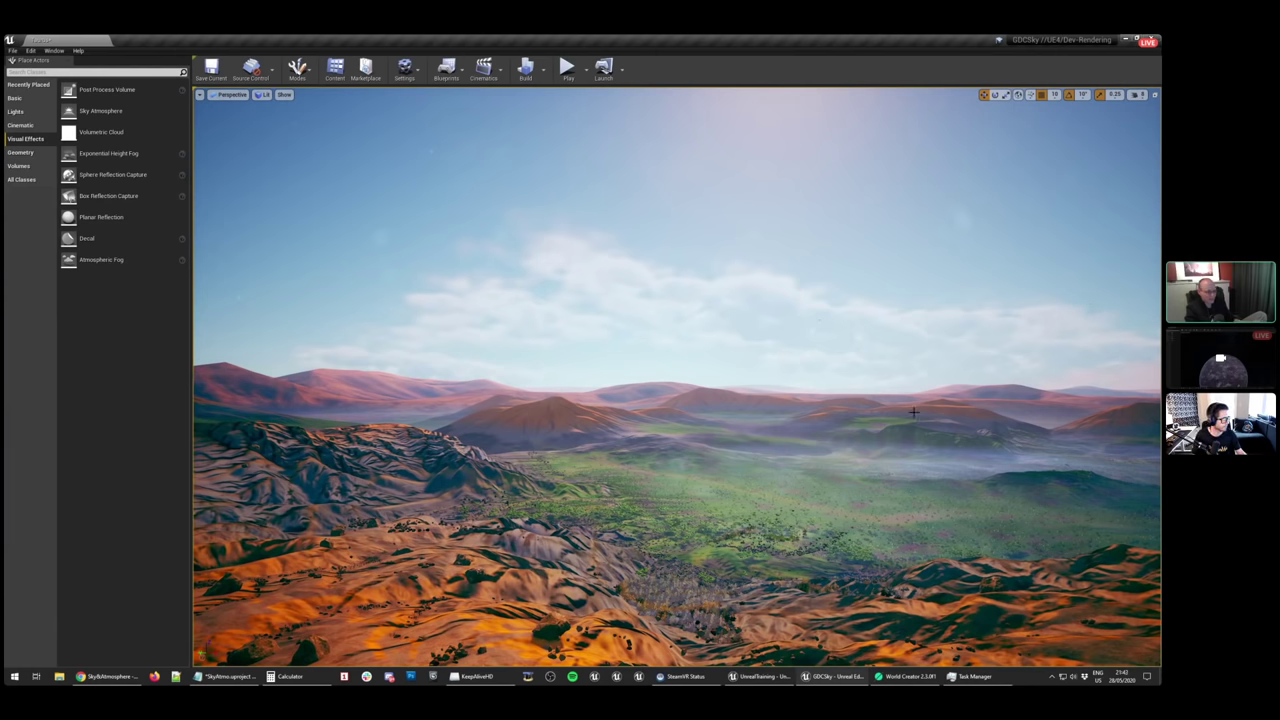
pyautogui.moveTo(913, 411); pyautogui.dragTo(916, 404, button='right')
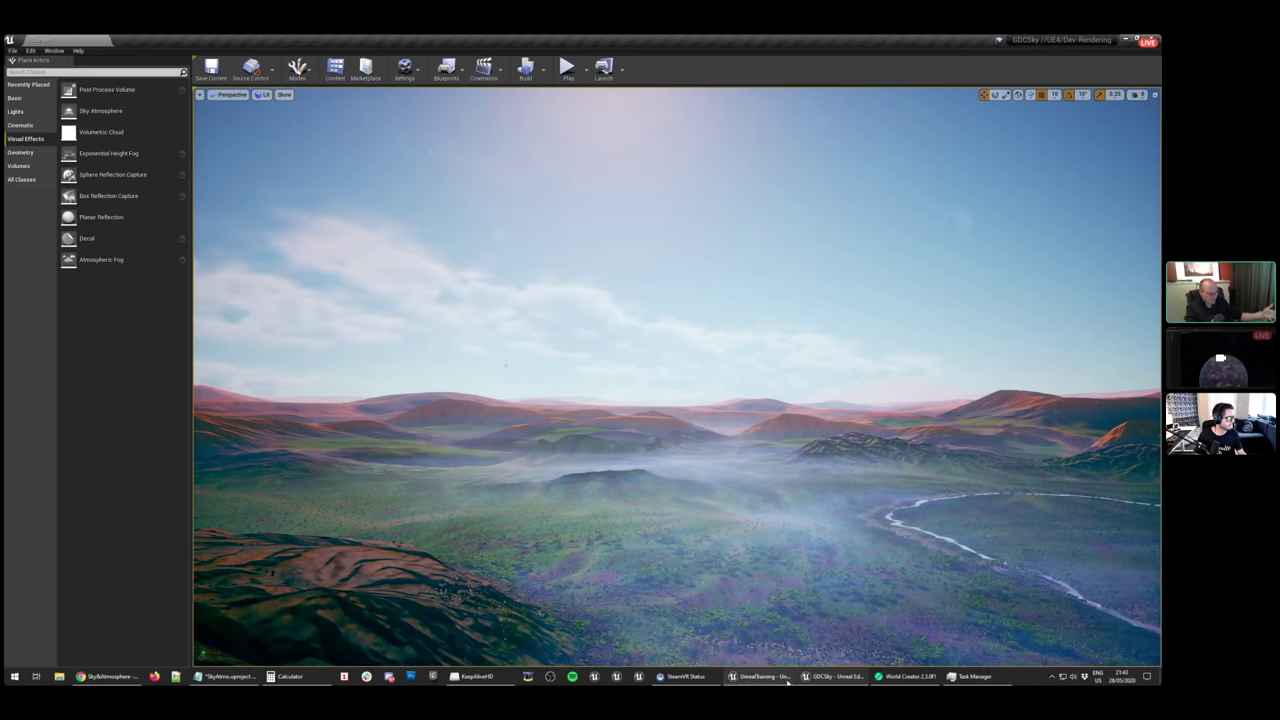
pyautogui.moveTo(832, 541); pyautogui.dragTo(840, 492, button='right')
pyautogui.hotkey('ctrl', 'l')
pyautogui.hotkey('ctrl', 'l')
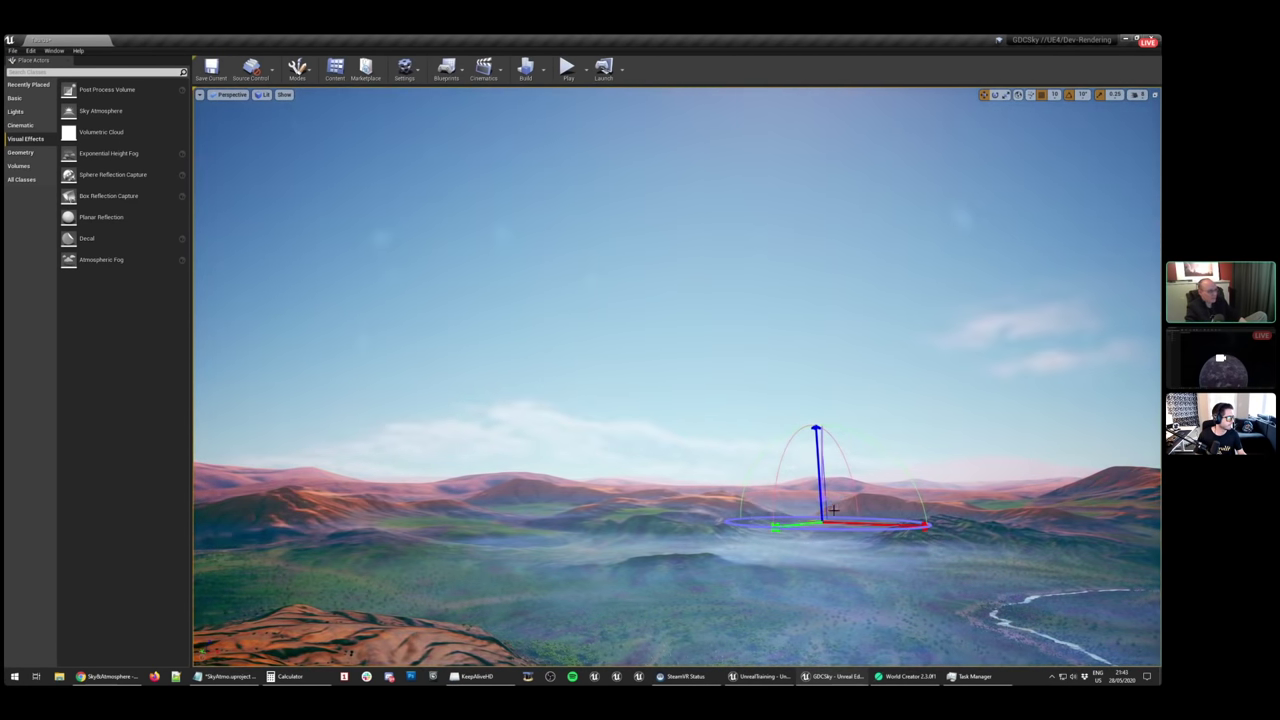
pyautogui.hotkey('ctrl', 'l')
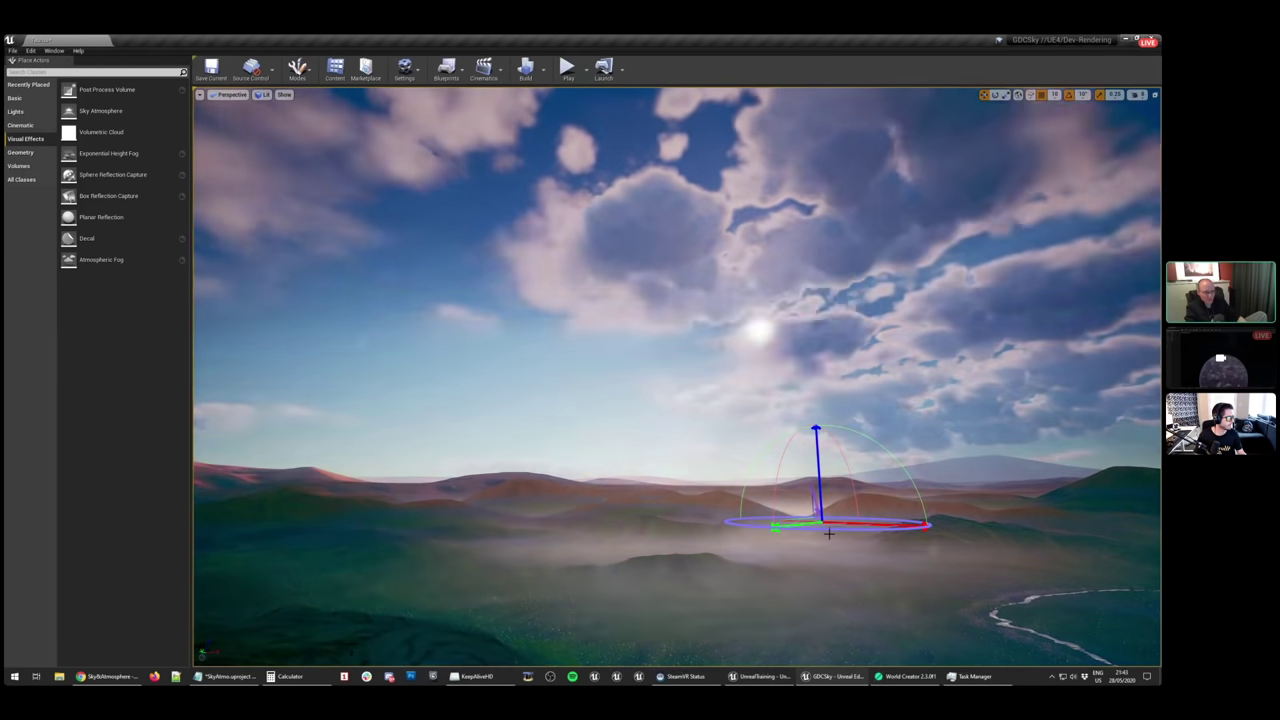
pyautogui.hotkey('ctrl', 'l')
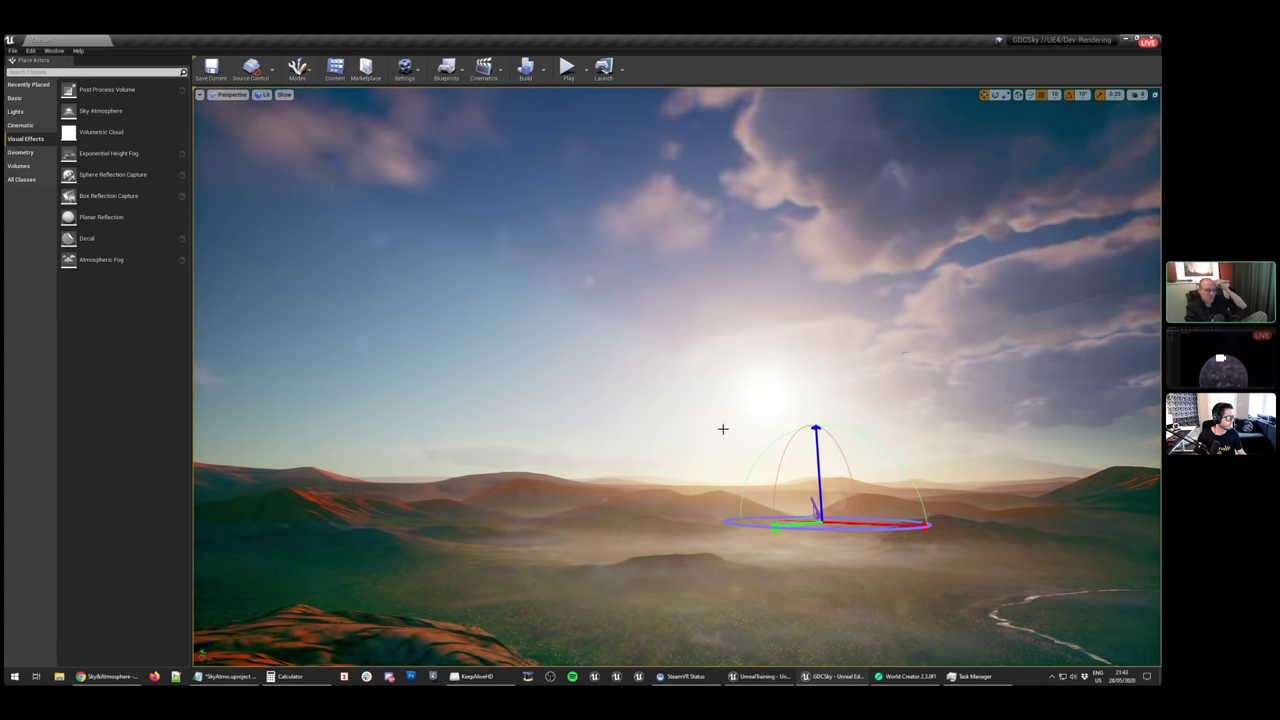
# Look up at the clouds around the low sun, raise the sun high above the valley, and clear the light's rotation gizmo
pyautogui.moveTo(723, 429); pyautogui.dragTo(907, 254, button='right')
pyautogui.press('g')
pyautogui.moveTo(757, 399); pyautogui.dragTo(756, 435, button='right')
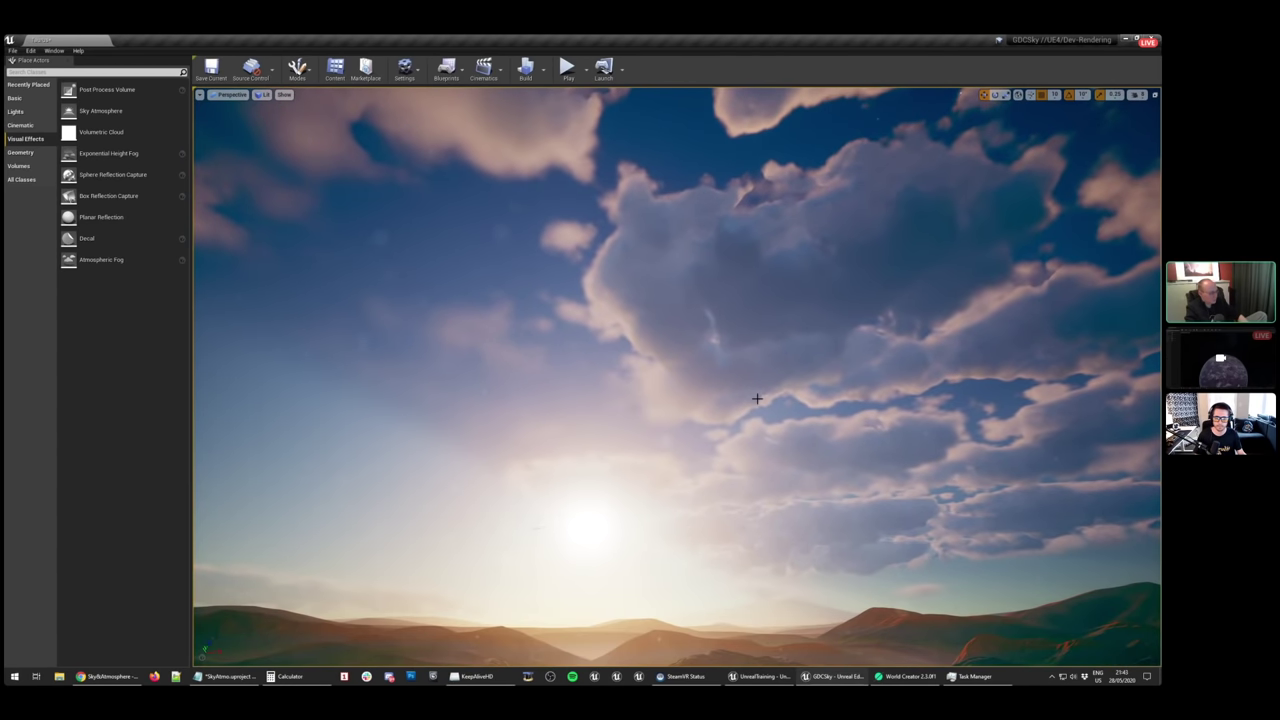
pyautogui.hotkey('ctrl', 'l')
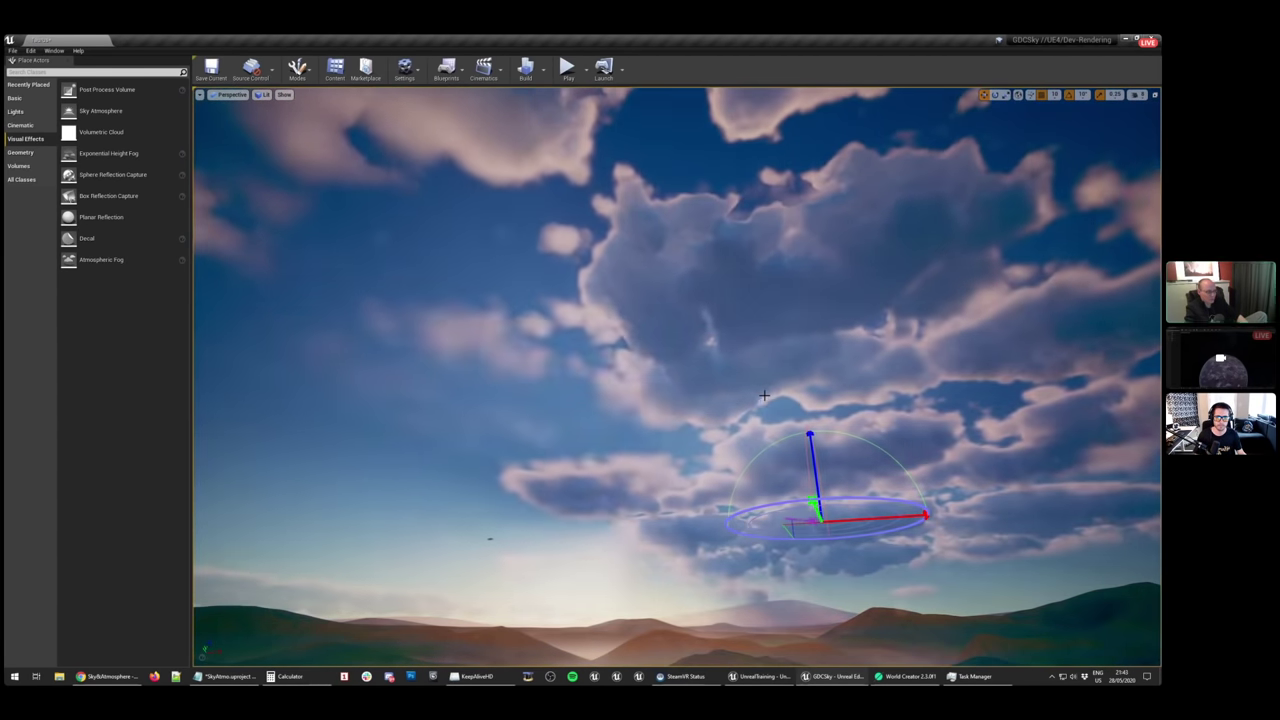
pyautogui.hotkey('ctrl', 'l')
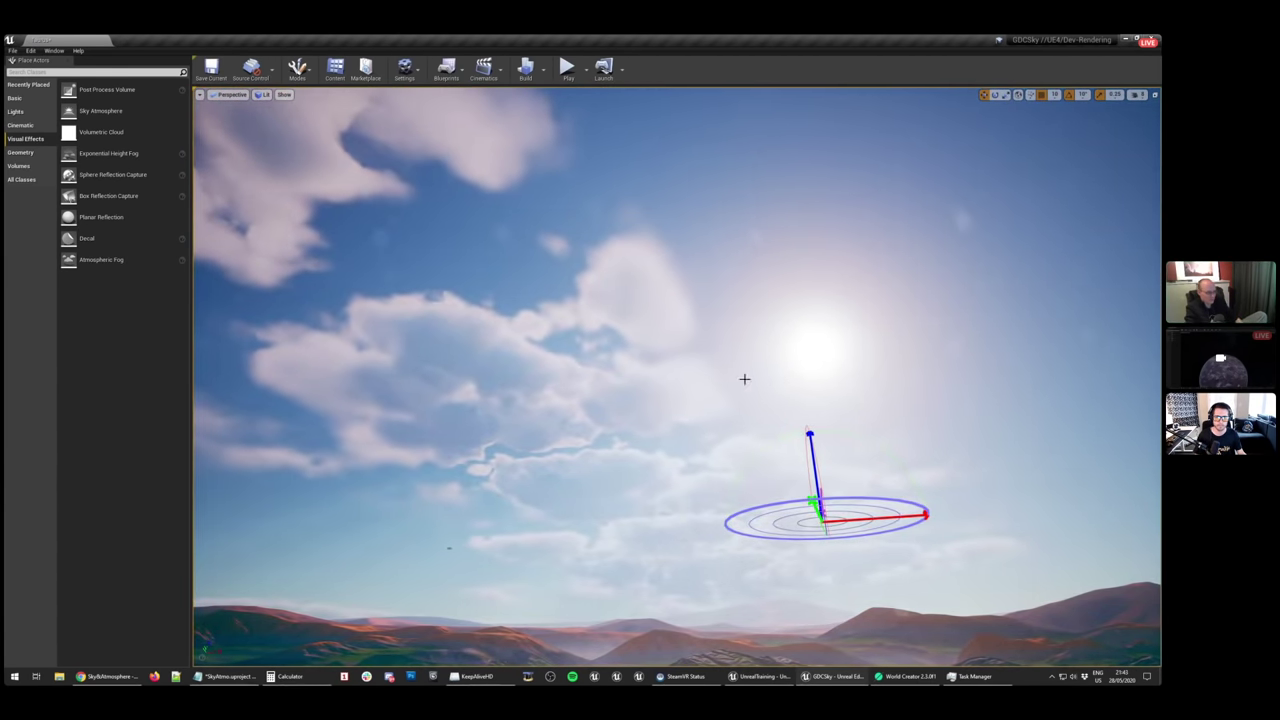
pyautogui.moveTo(744, 379); pyautogui.dragTo(714, 366, button='right')
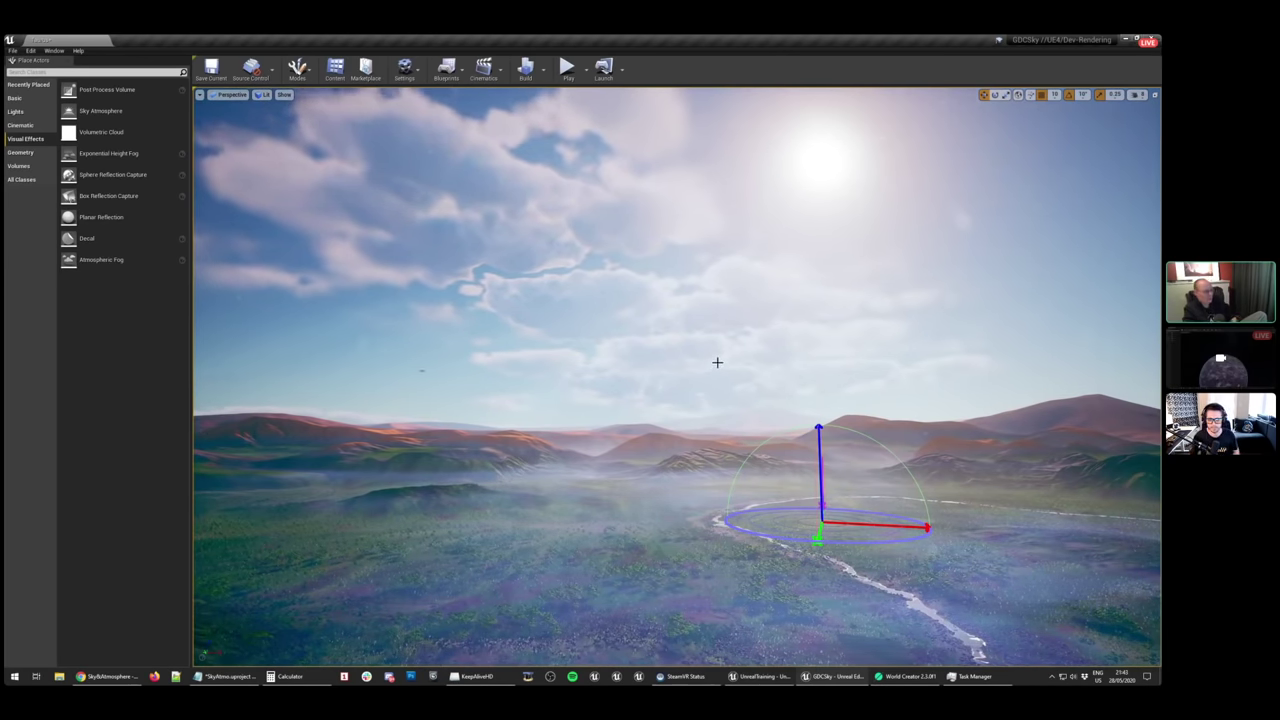
pyautogui.press('Escape')
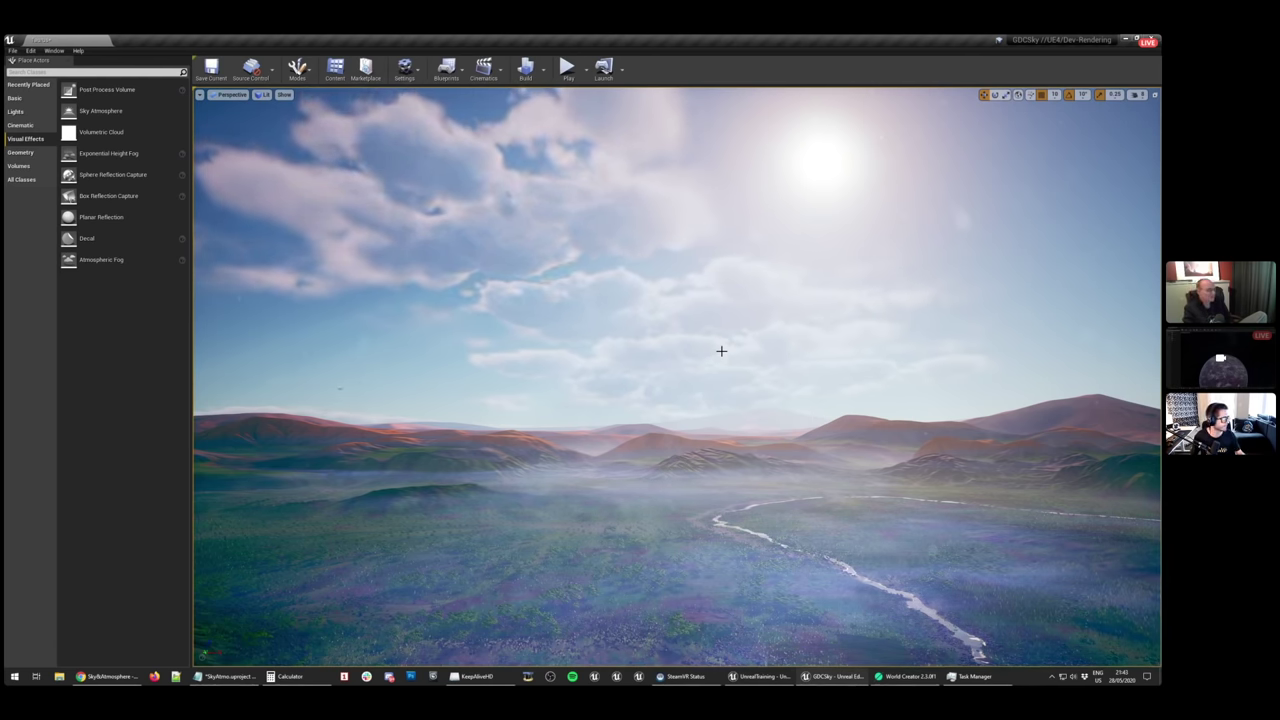
# Close the edited SkyAtmo.uproject file and dismiss the shared data cache prompt while the second editor starts
pyautogui.click(228, 676)
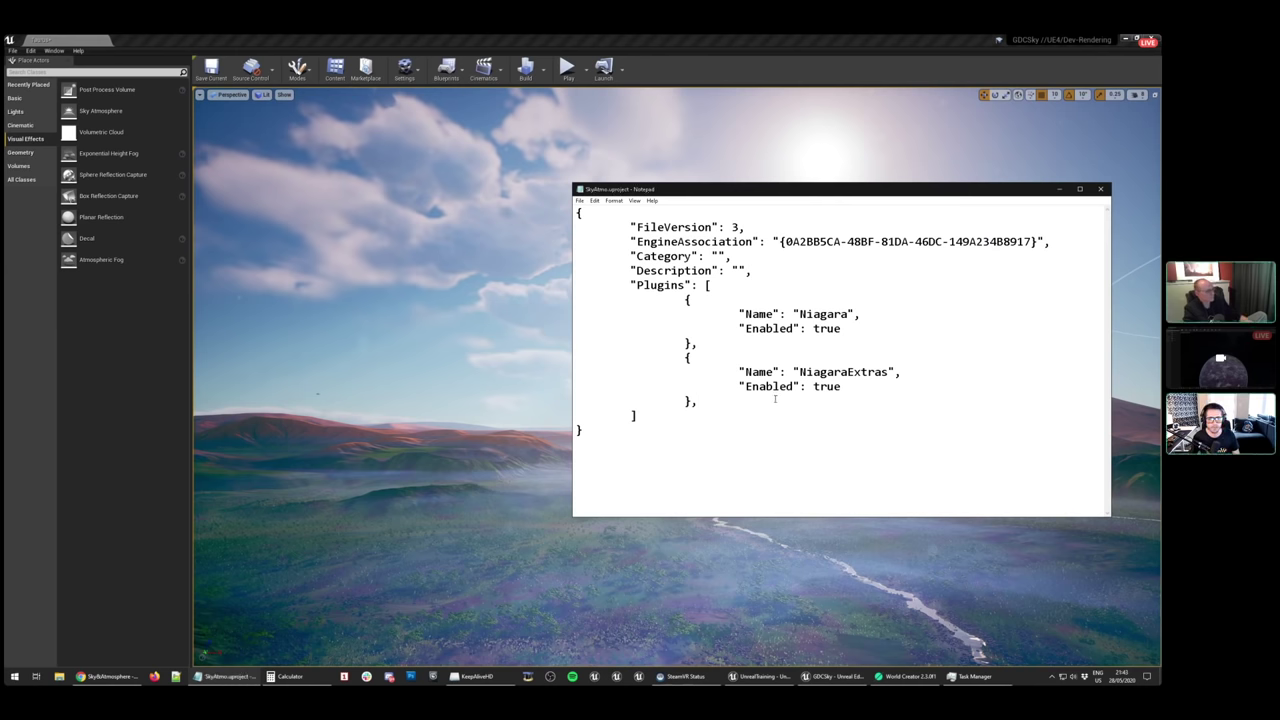
pyautogui.click(1100, 189)
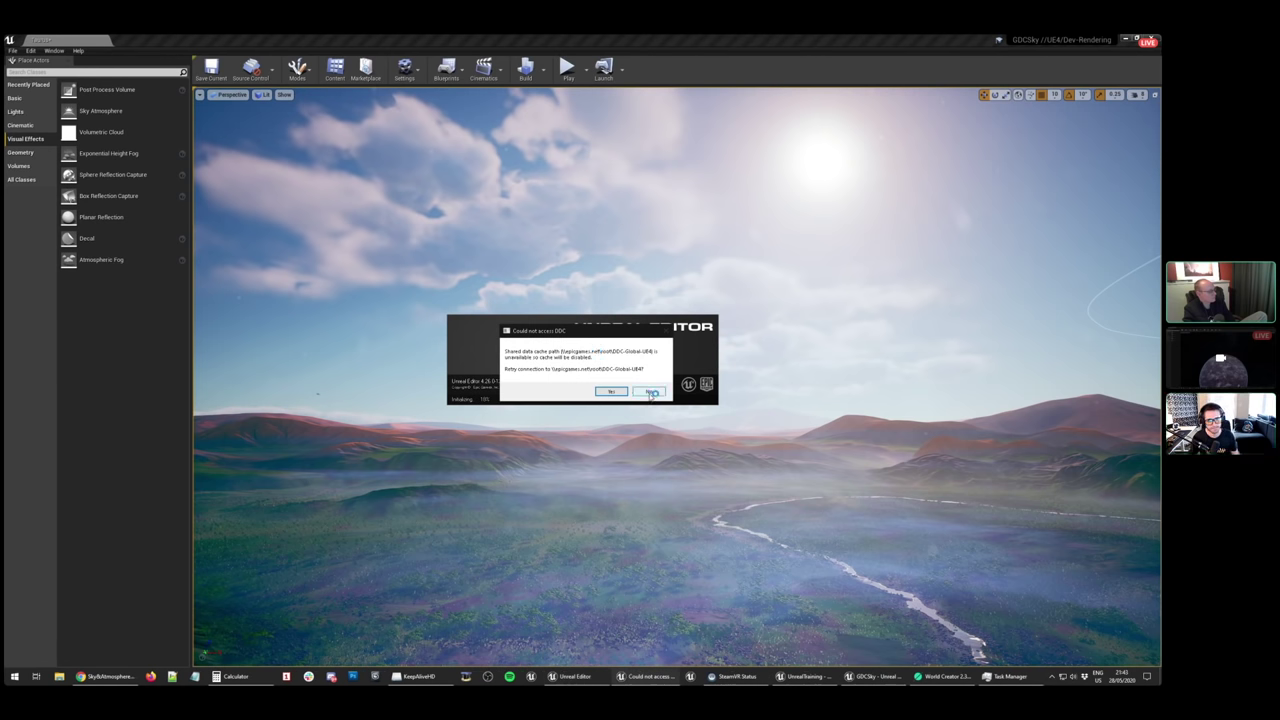
pyautogui.click(607, 390)
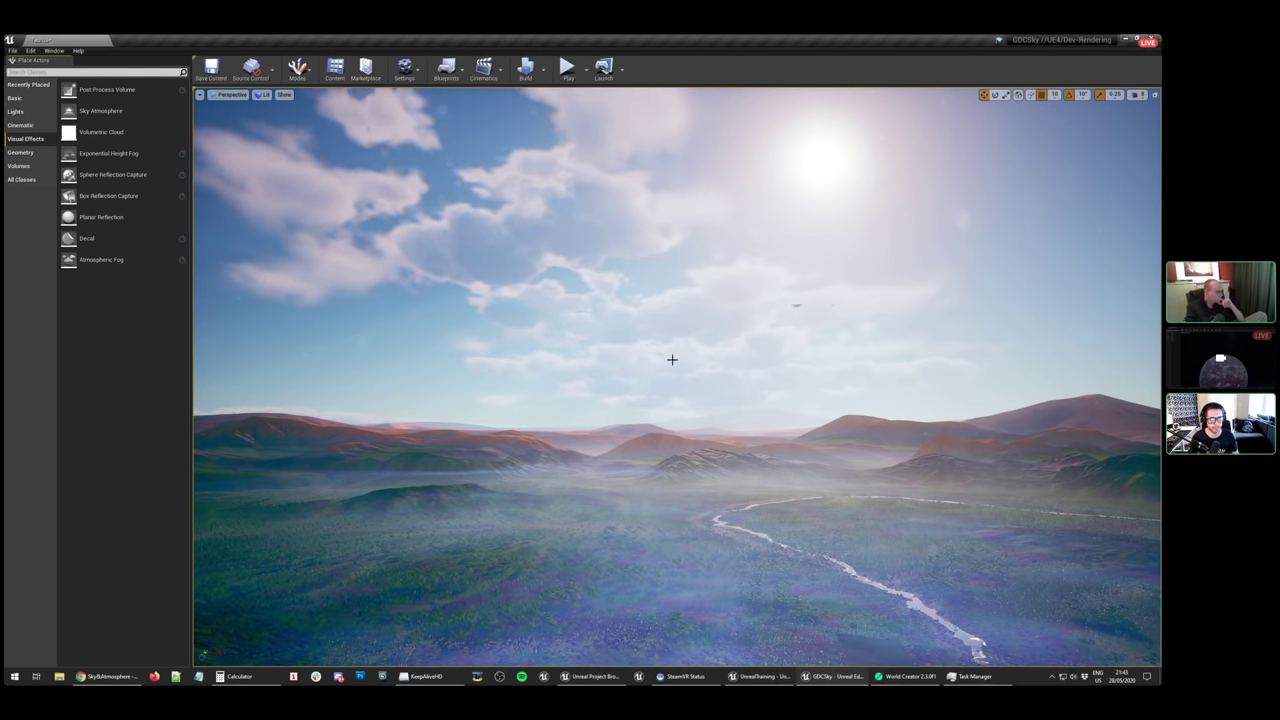
# Look around the sunlit clouds and the moon above the GDCSky valley
pyautogui.moveTo(661, 369); pyautogui.dragTo(889, 264, button='right')
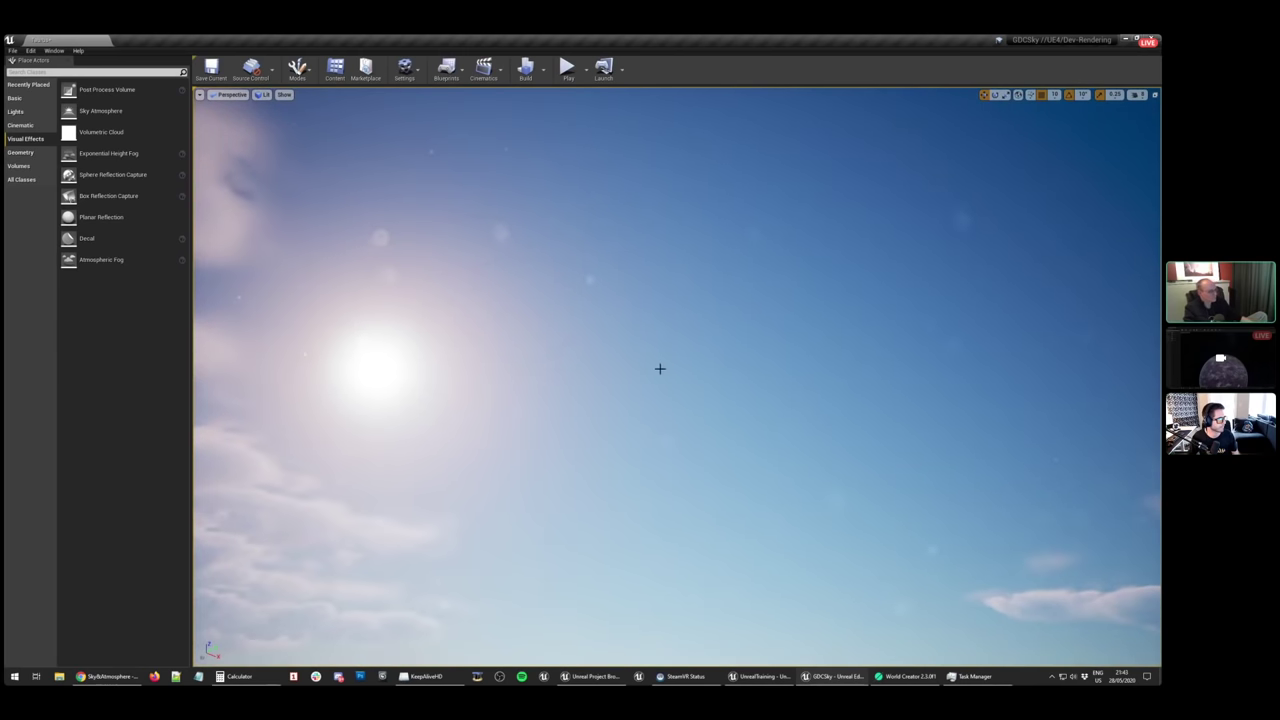
pyautogui.moveTo(786, 396); pyautogui.dragTo(986, 431, button='right')
pyautogui.moveTo(660, 366); pyautogui.dragTo(660, 366, button='right')
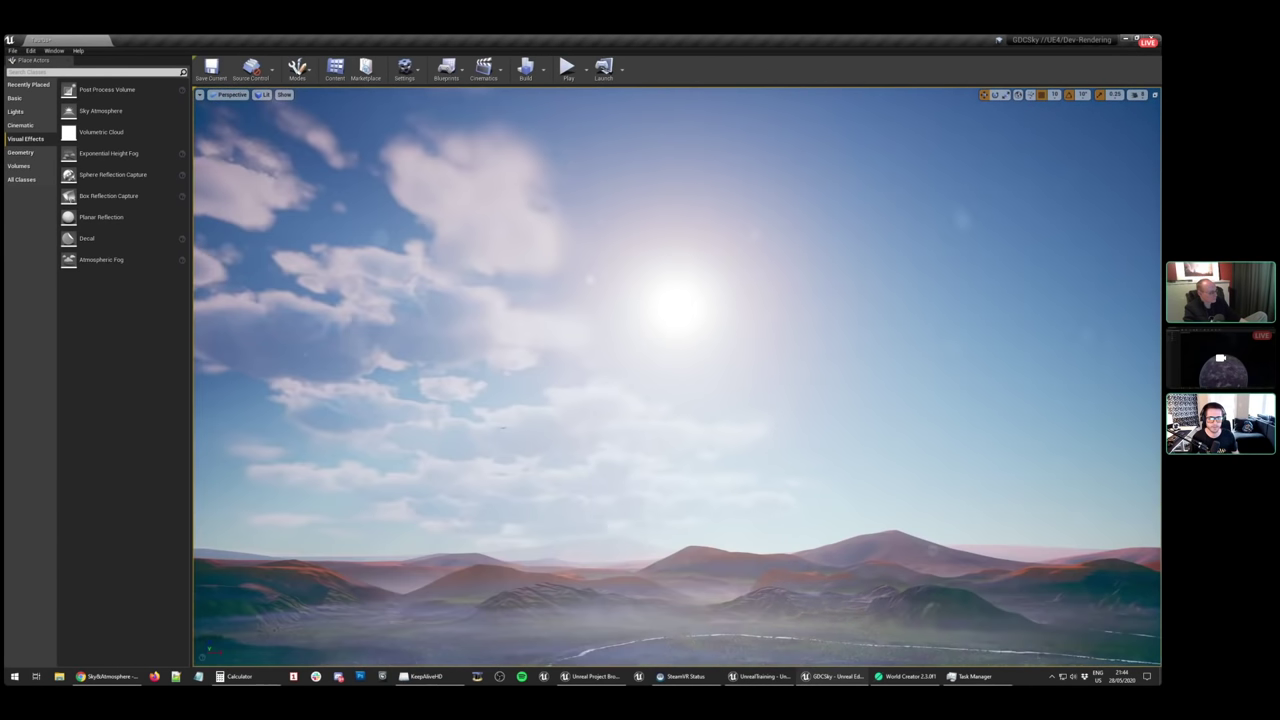
pyautogui.moveTo(791, 390); pyautogui.dragTo(760, 600, button='right')
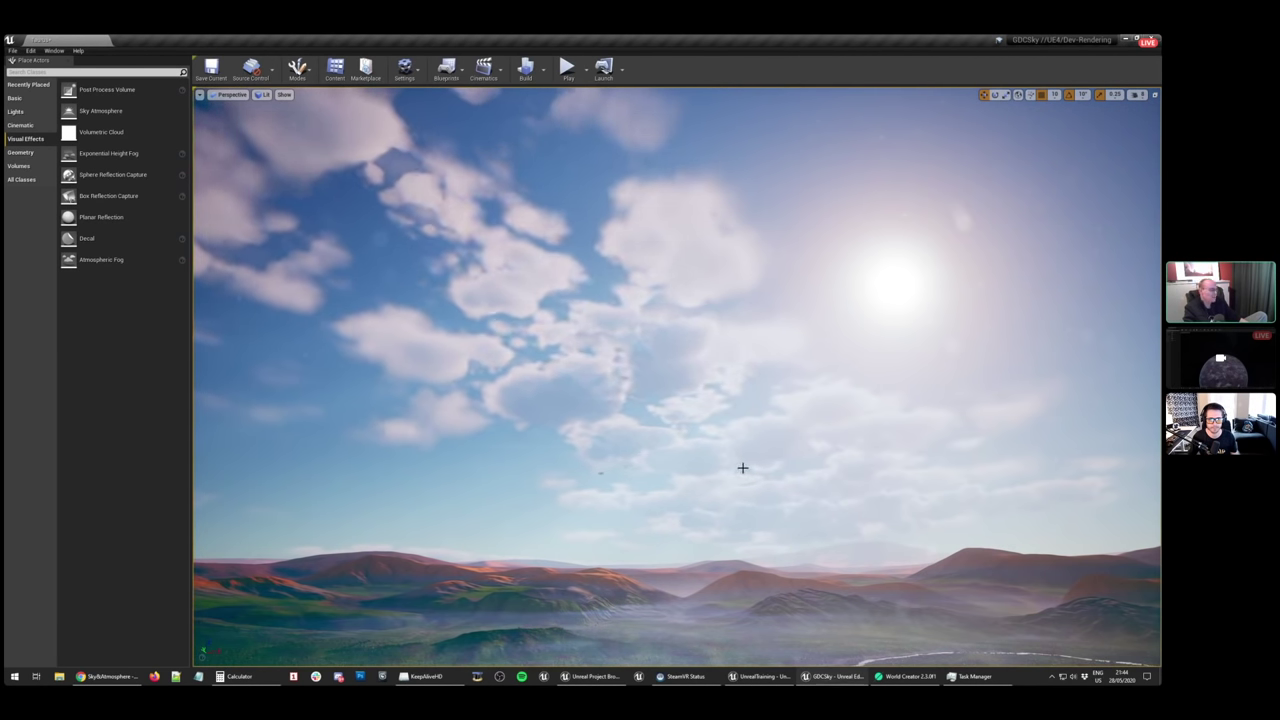
pyautogui.moveTo(742, 467); pyautogui.dragTo(511, 426, button='right')
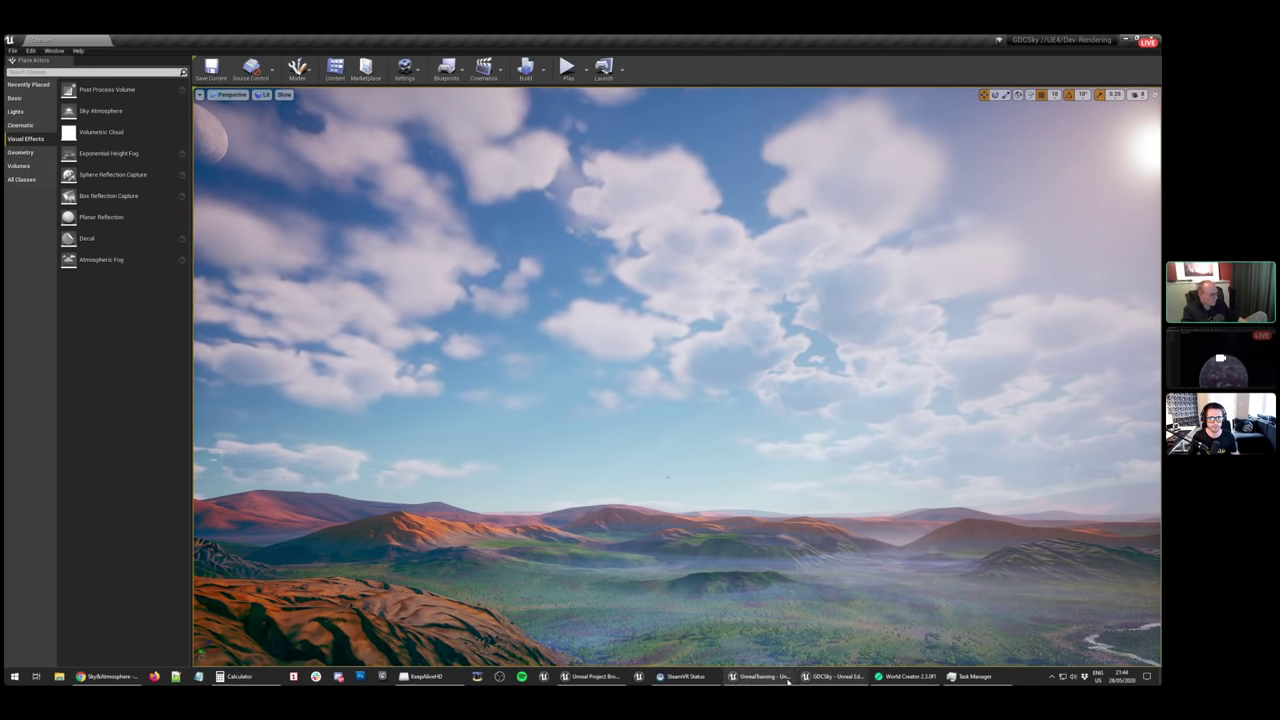
# Open the SkyAtmo project from the Unreal Project Browser's full project list, skipping version conversion
pyautogui.click(594, 676)
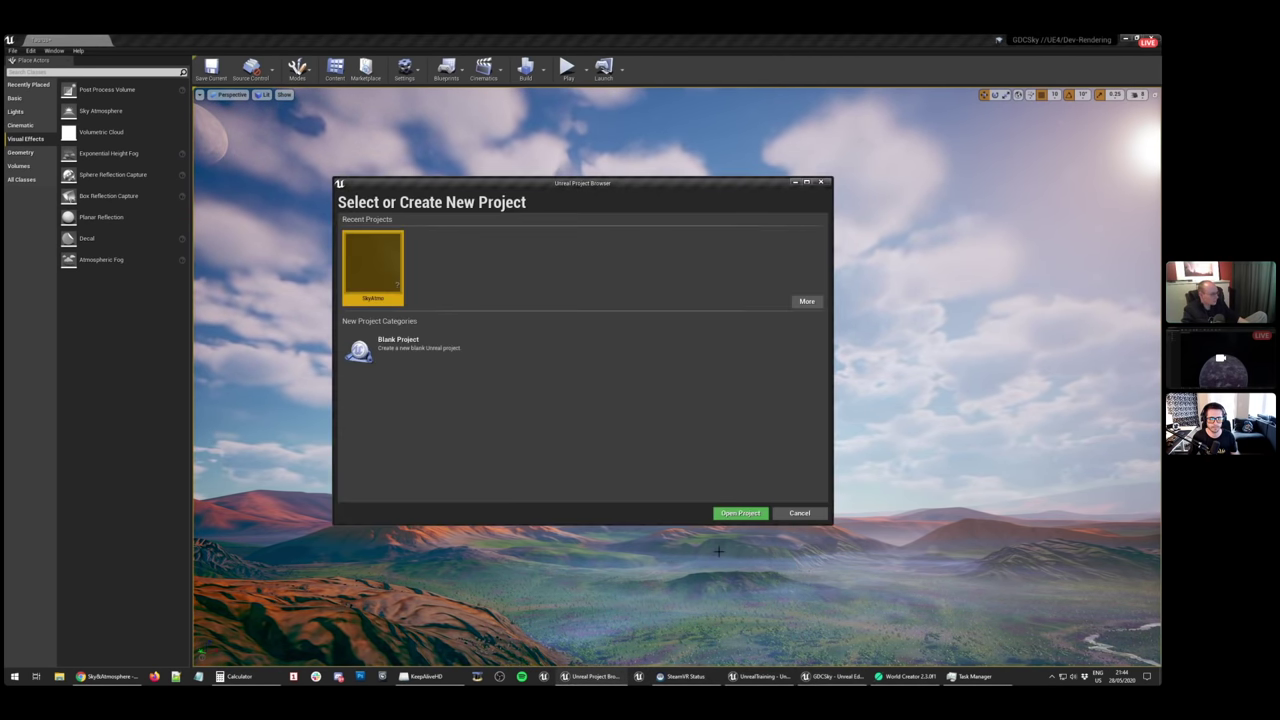
pyautogui.click(806, 301)
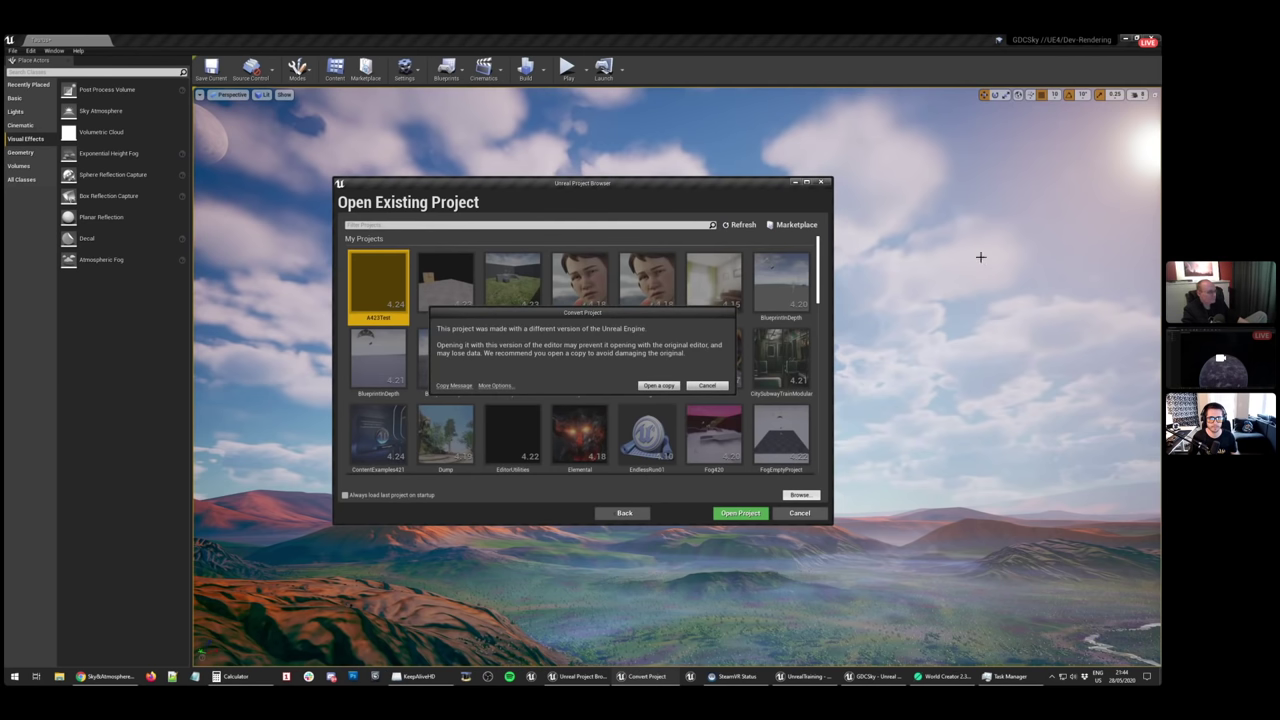
pyautogui.click(495, 385)
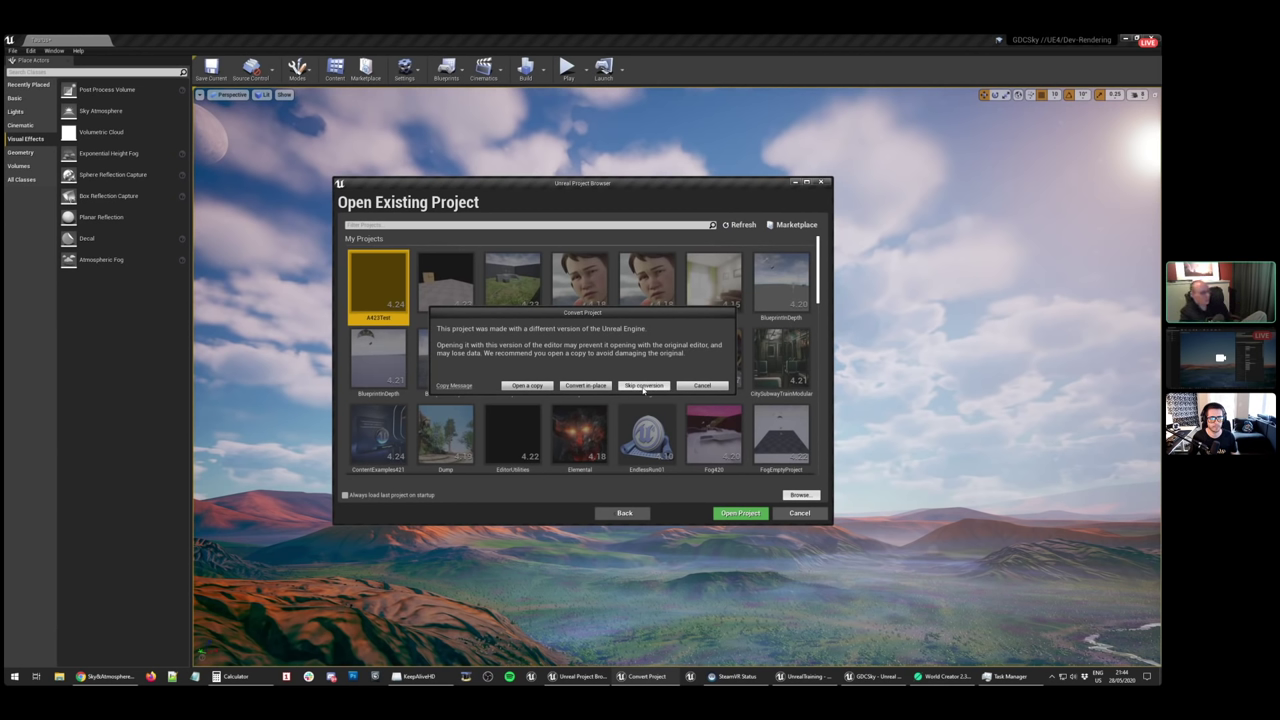
pyautogui.click(644, 386)
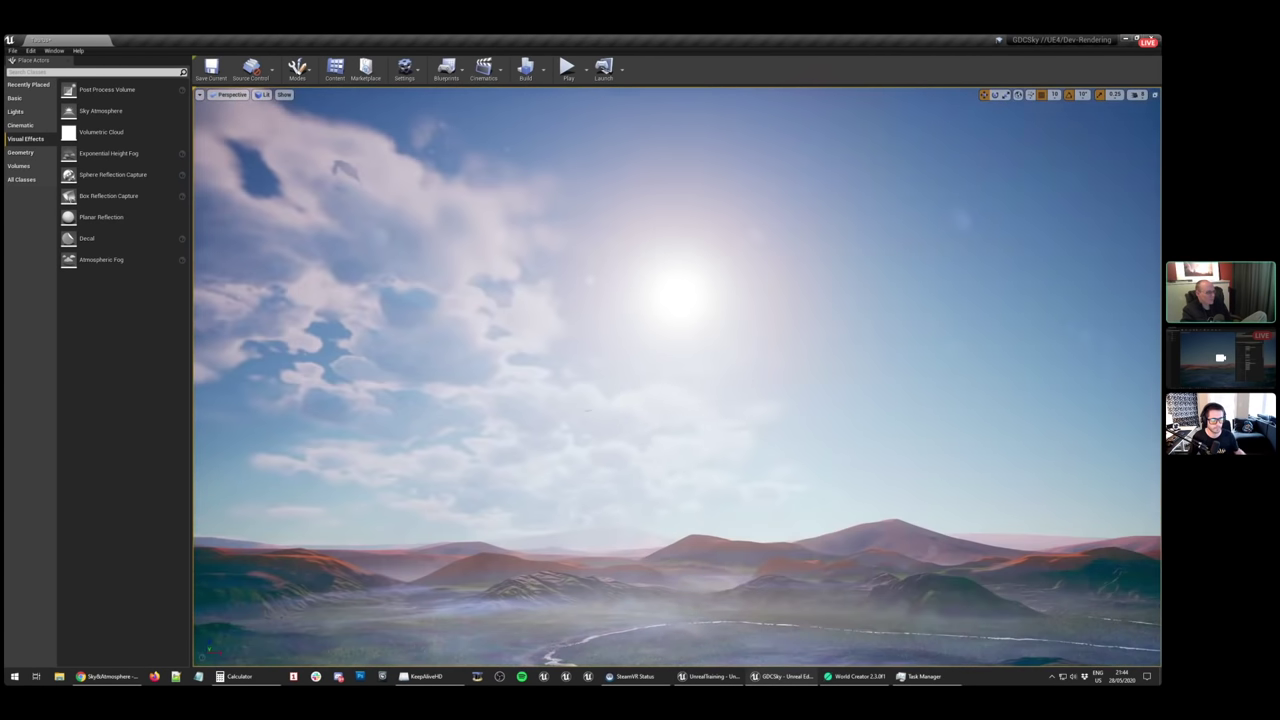
# View the clouds over the valley while SkyAtmo loads, and decline retrying the shared data cache connection
pyautogui.moveTo(744, 386); pyautogui.dragTo(564, 386, button='right')
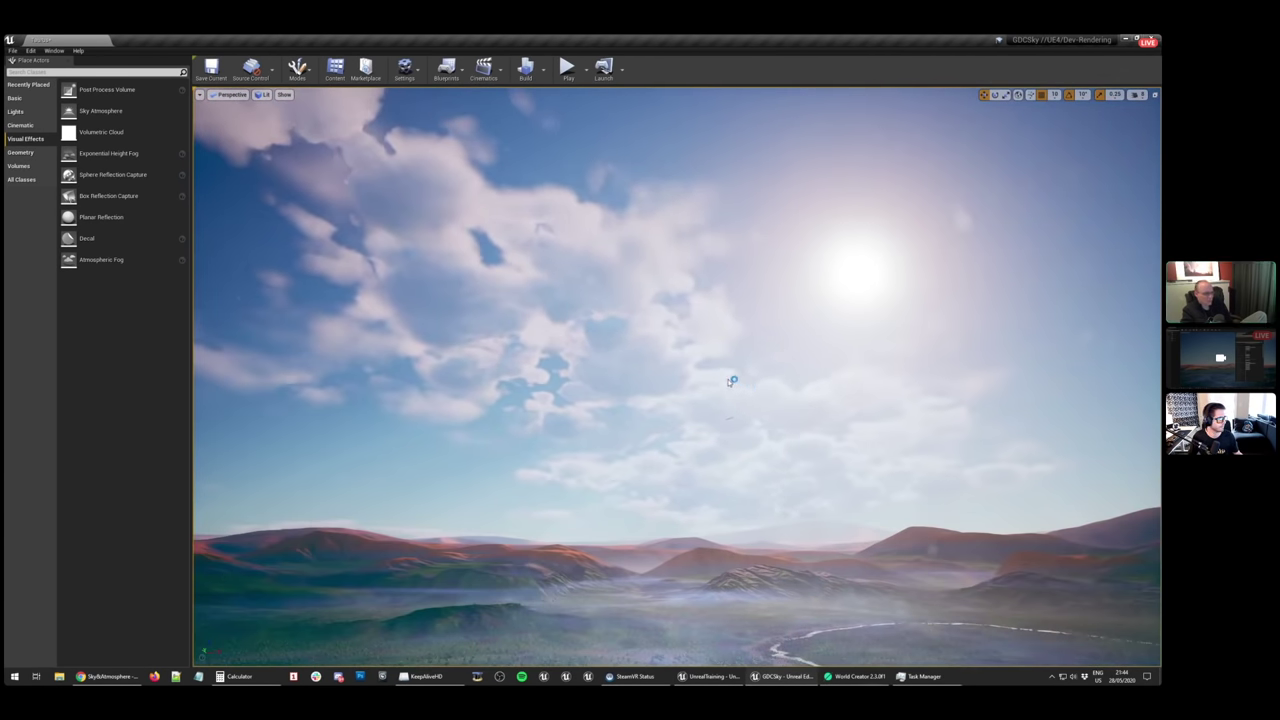
pyautogui.moveTo(612, 309)
pyautogui.mouseDown(button='right')
pyautogui.moveTo(580, 325)
pyautogui.moveTo(614, 309)
pyautogui.mouseUp(button='right')
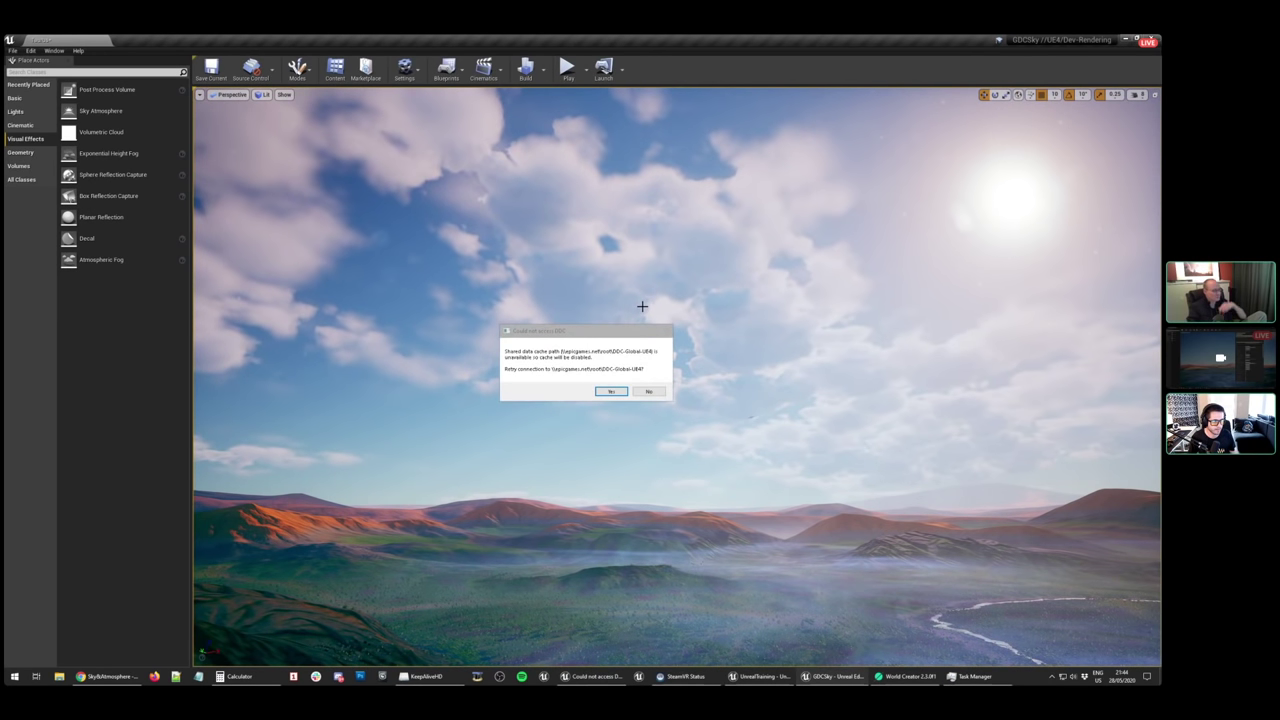
pyautogui.click(647, 391)
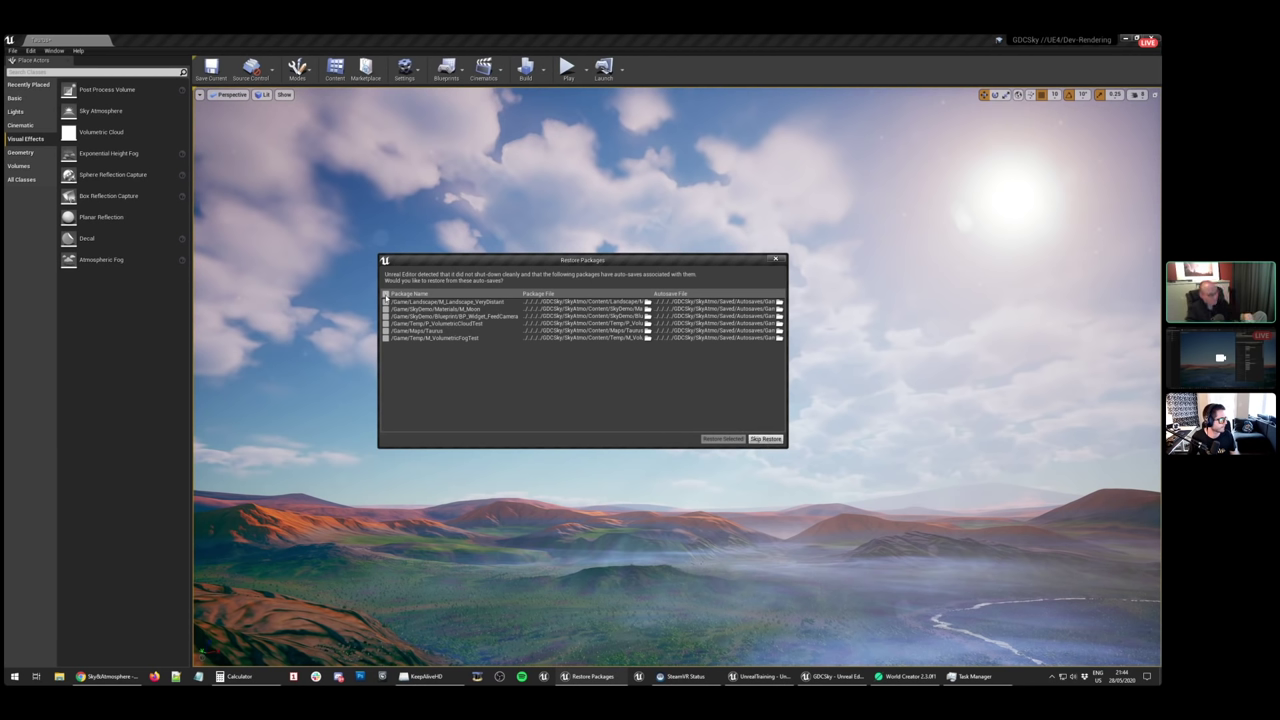
# Skip restoring the auto-saved packages and tab the World Outliner together with the Details panel in the SkyAtmo editor
pyautogui.click(385, 295)
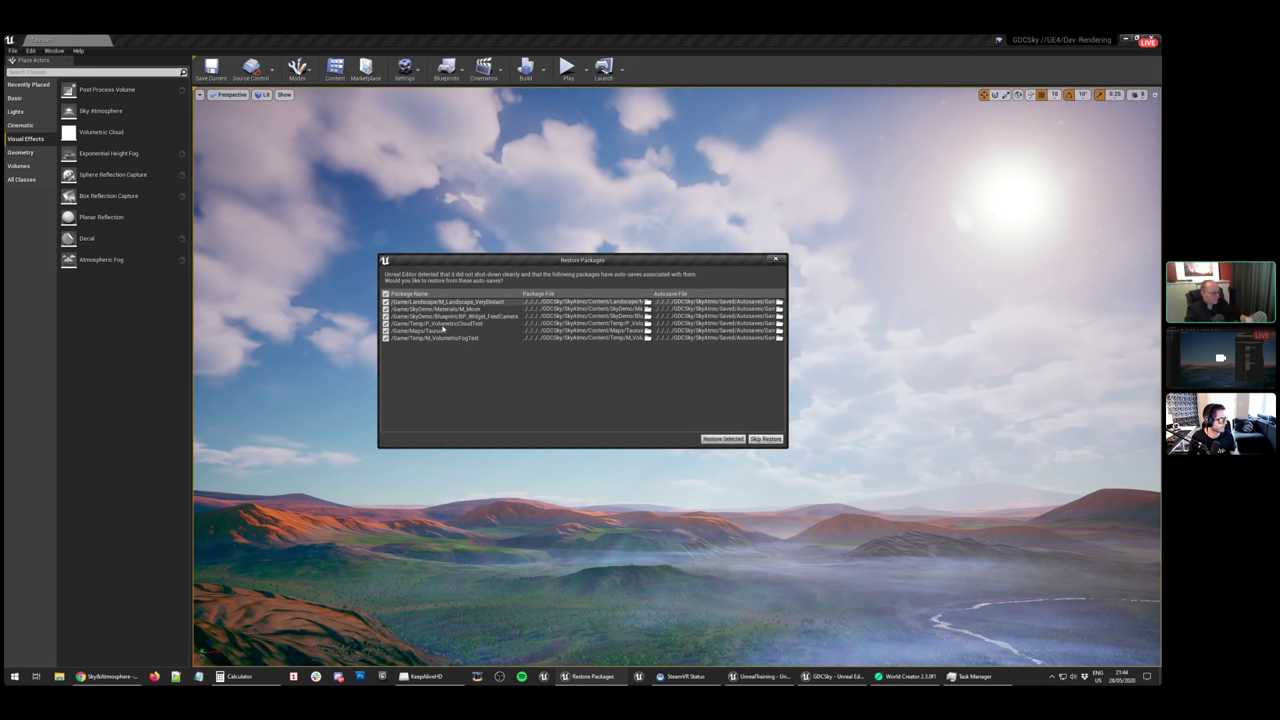
pyautogui.click(766, 439)
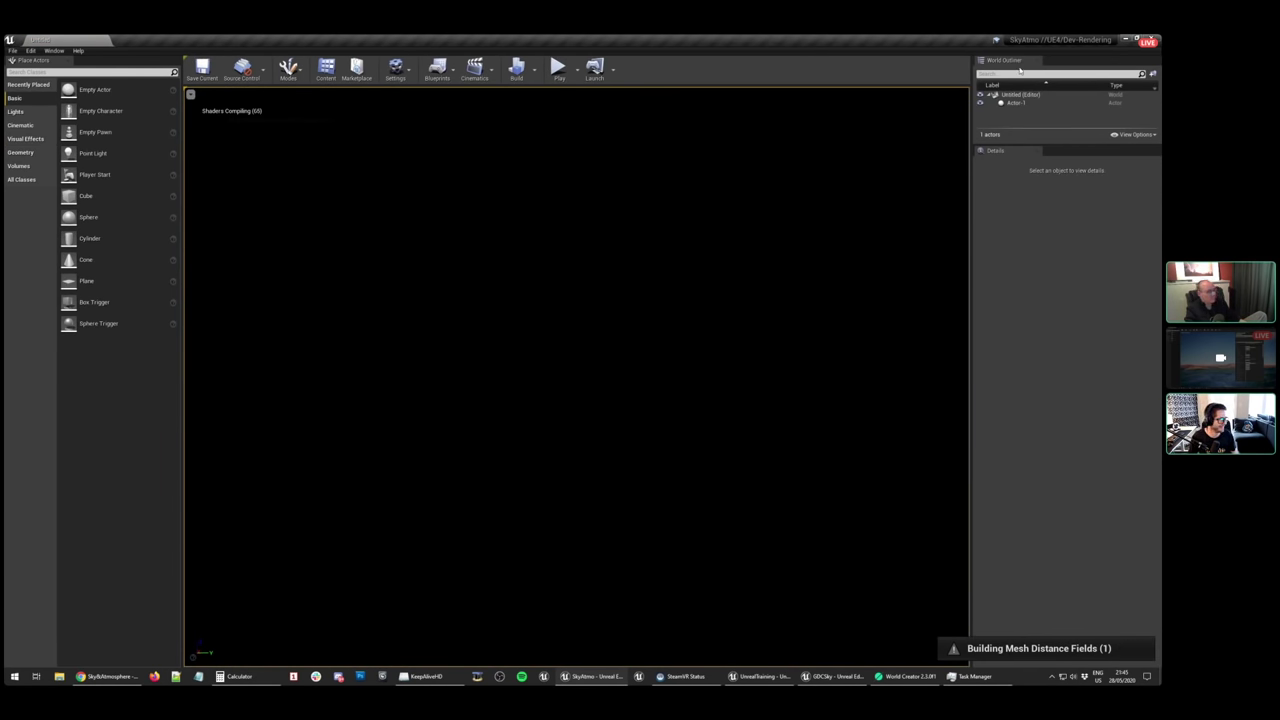
pyautogui.moveTo(1020, 69); pyautogui.dragTo(1088, 70)
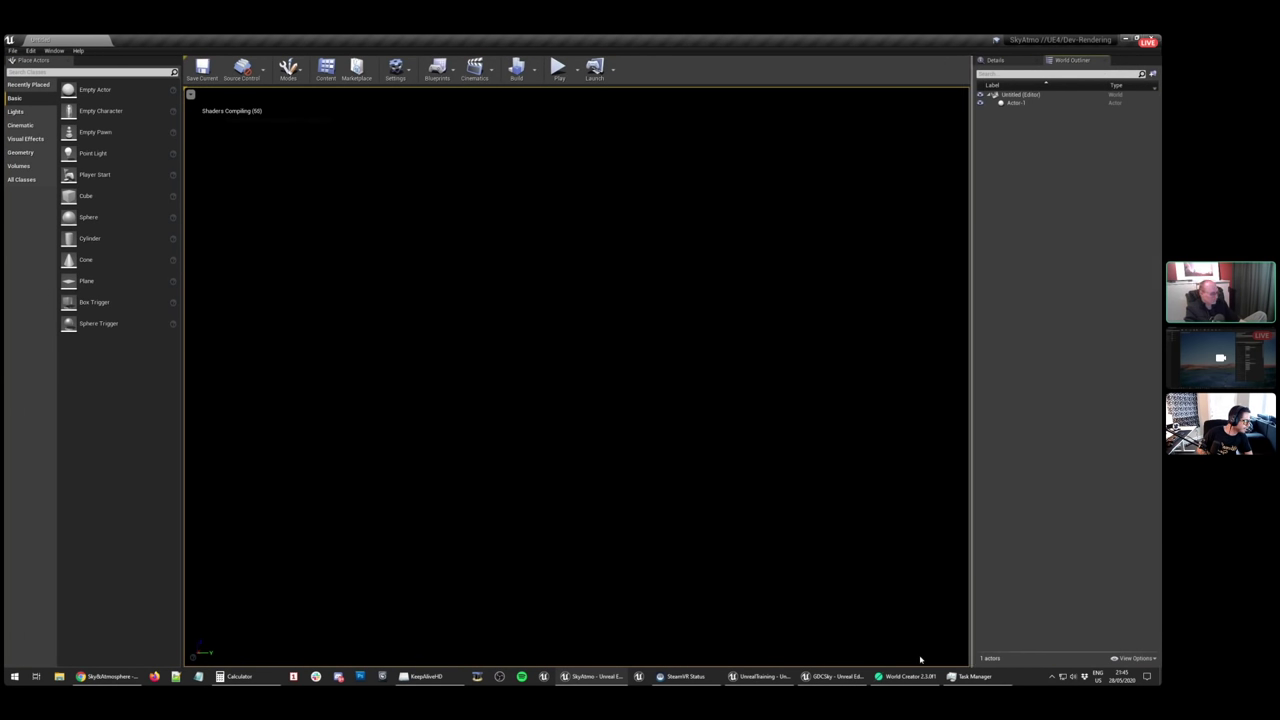
# Switch to the GDCSky editor and look around the drifting clouds, the sun and the misty river valley
pyautogui.click(596, 681)
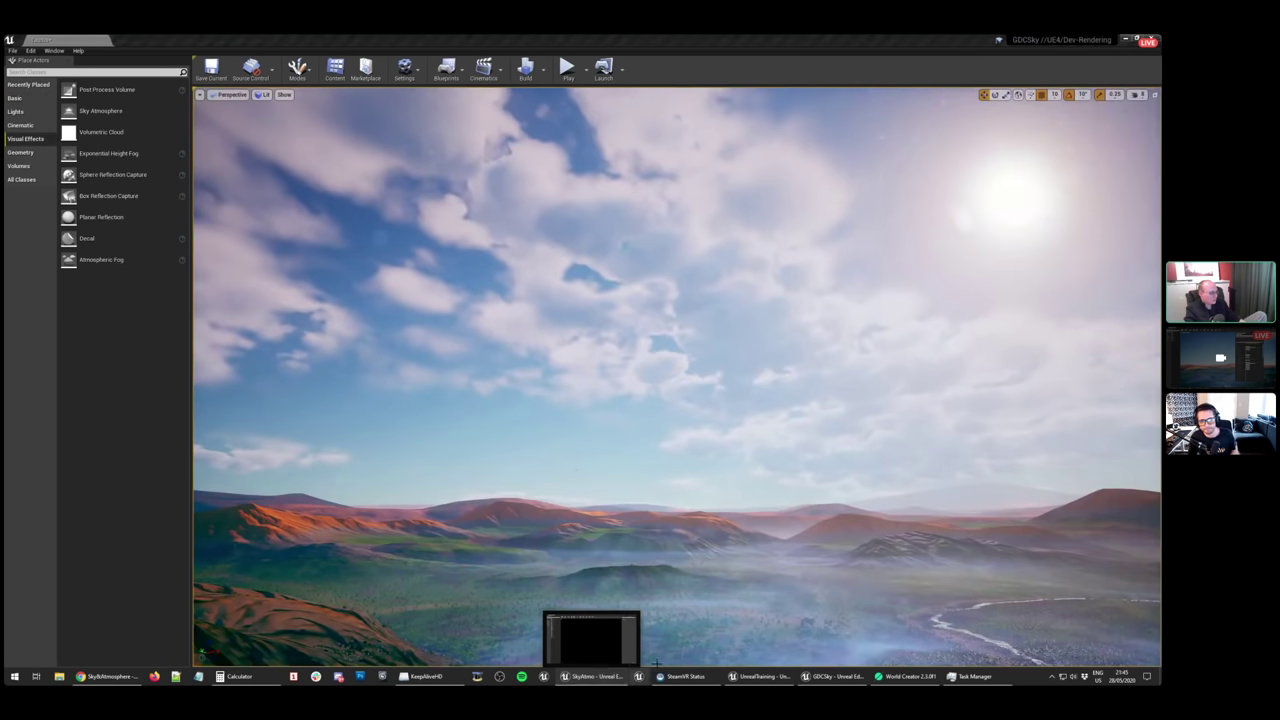
pyautogui.moveTo(680, 352); pyautogui.dragTo(662, 275, button='right')
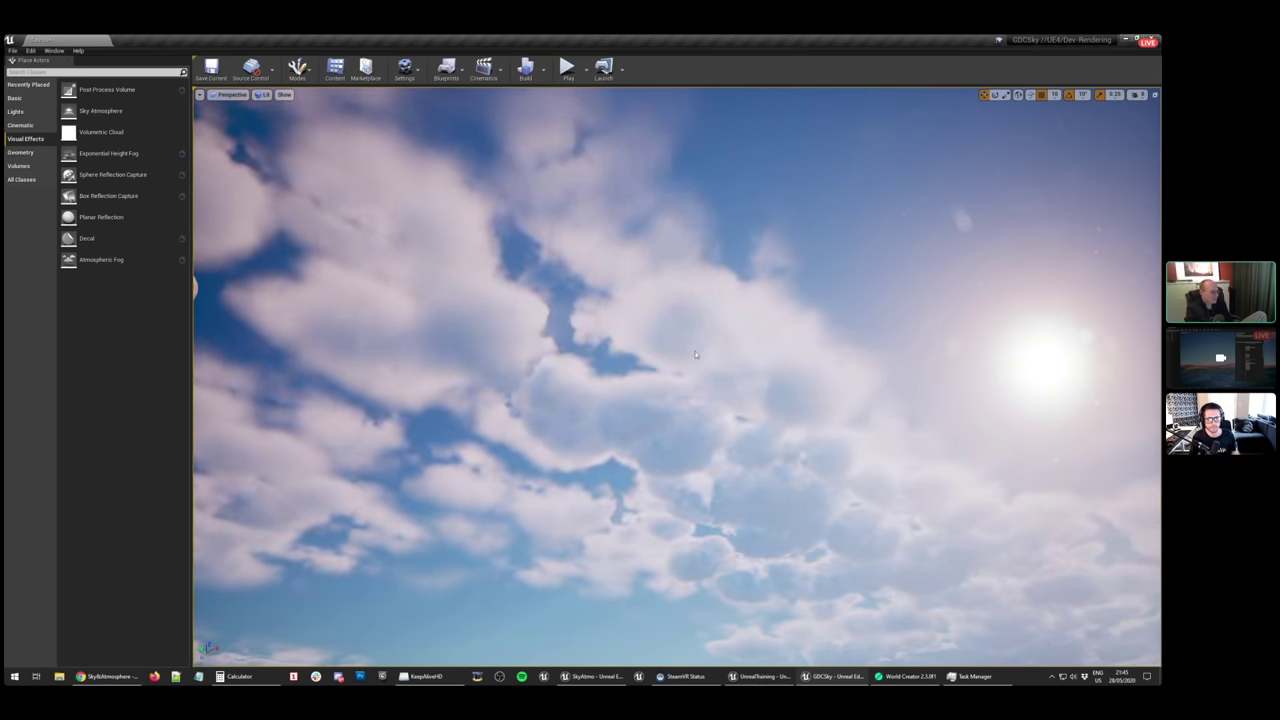
pyautogui.moveTo(680, 351); pyautogui.dragTo(450, 606, button='right')
pyautogui.press('a')
pyautogui.press('a')
pyautogui.moveTo(580, 580); pyautogui.dragTo(725, 421, button='right')
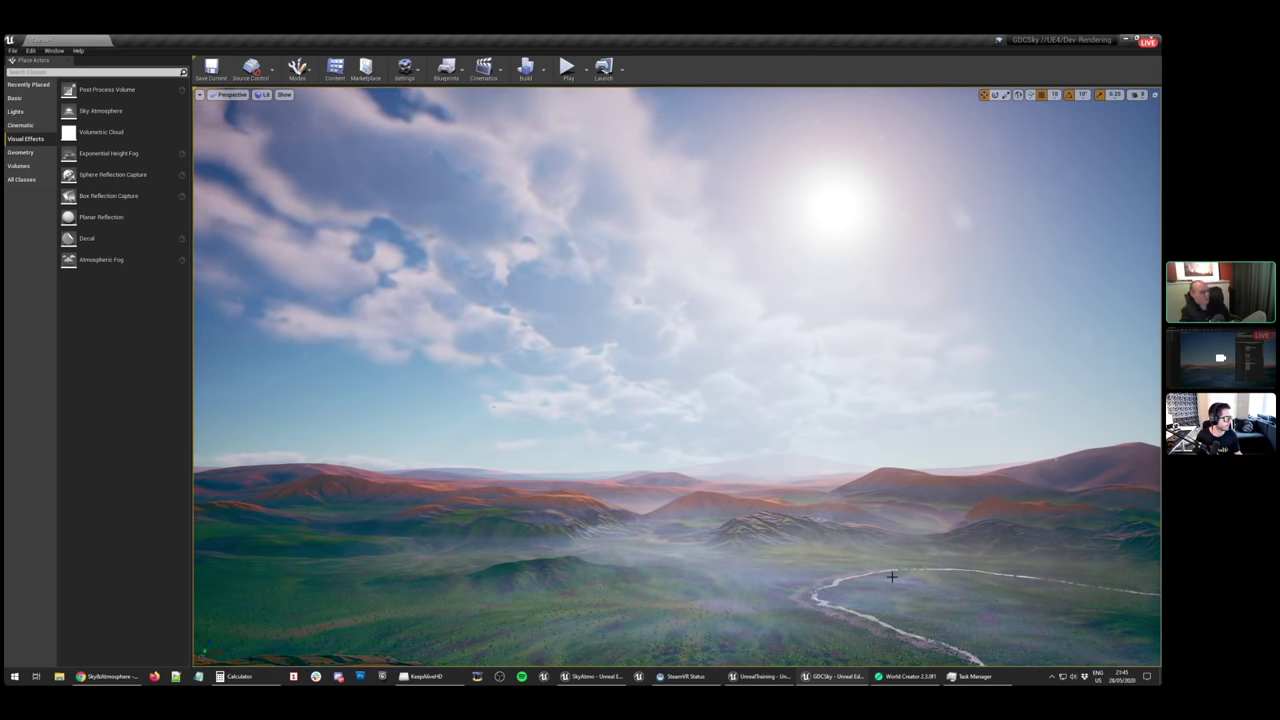
pyautogui.moveTo(900, 437); pyautogui.dragTo(1006, 427, button='right')
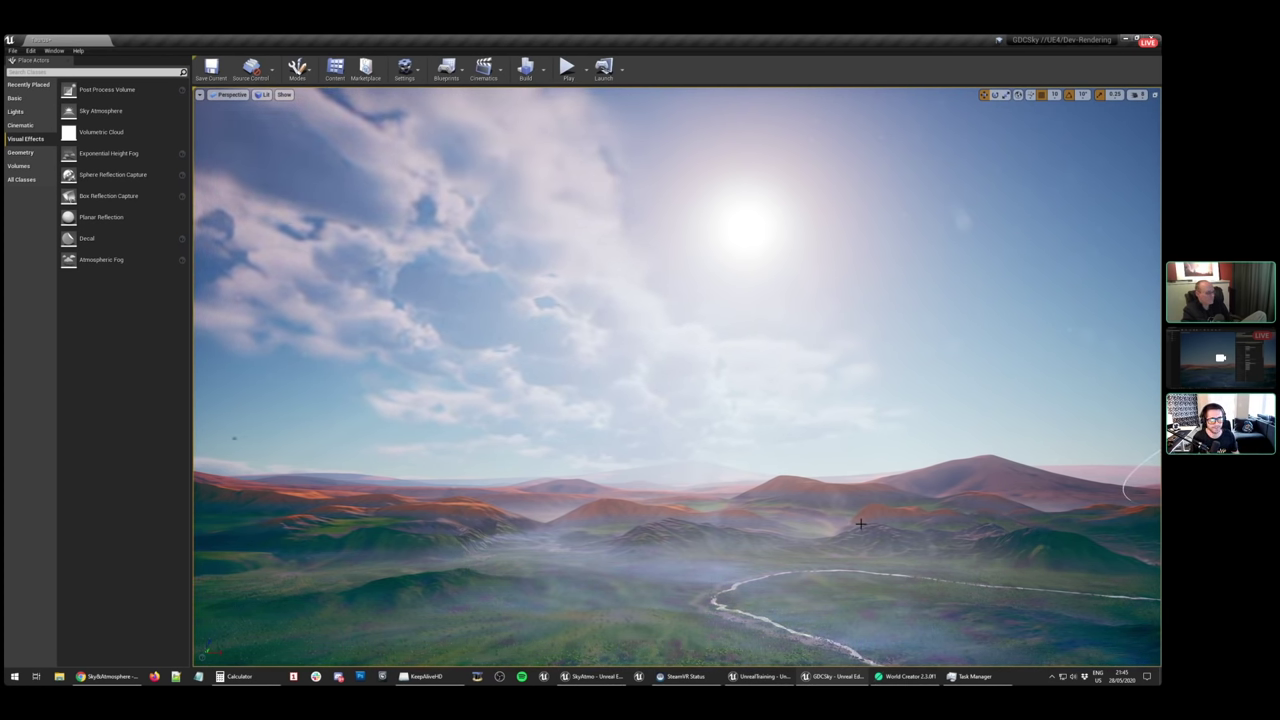
# Return to the SkyAtmo editor and open the Taurus level from the recent levels
pyautogui.click(597, 677)
pyautogui.click(13, 50)
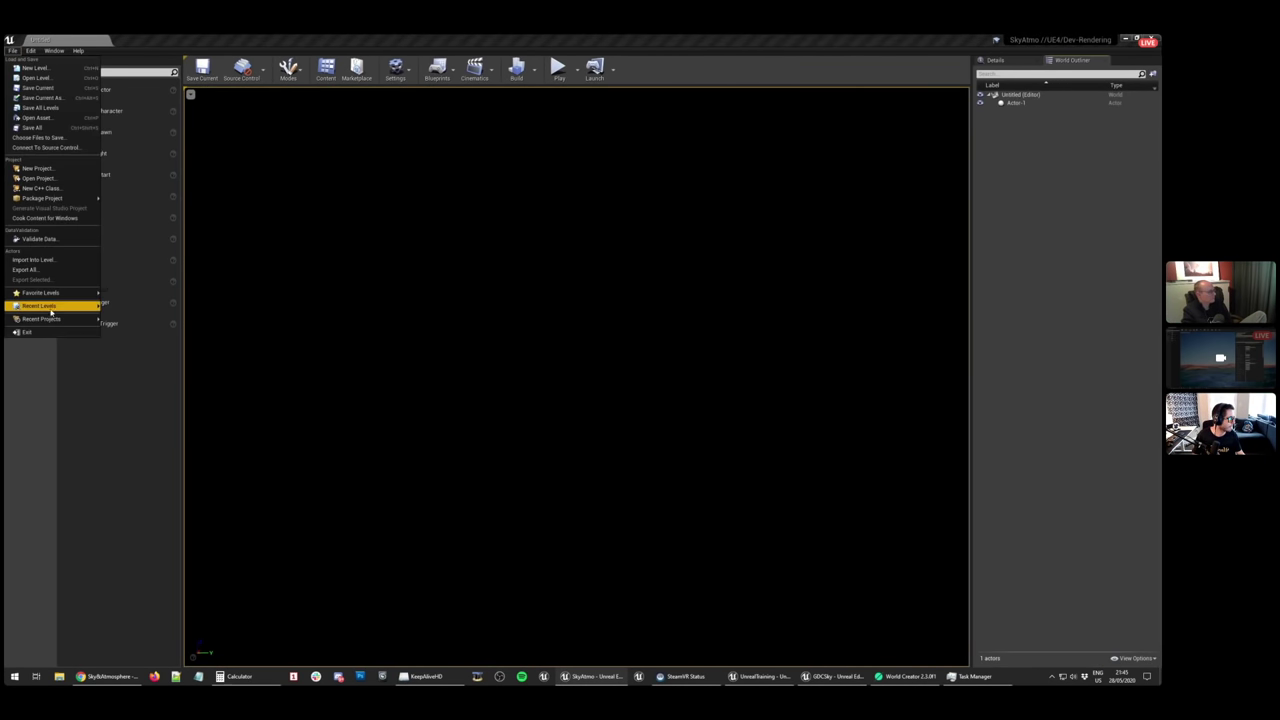
pyautogui.click(711, 309)
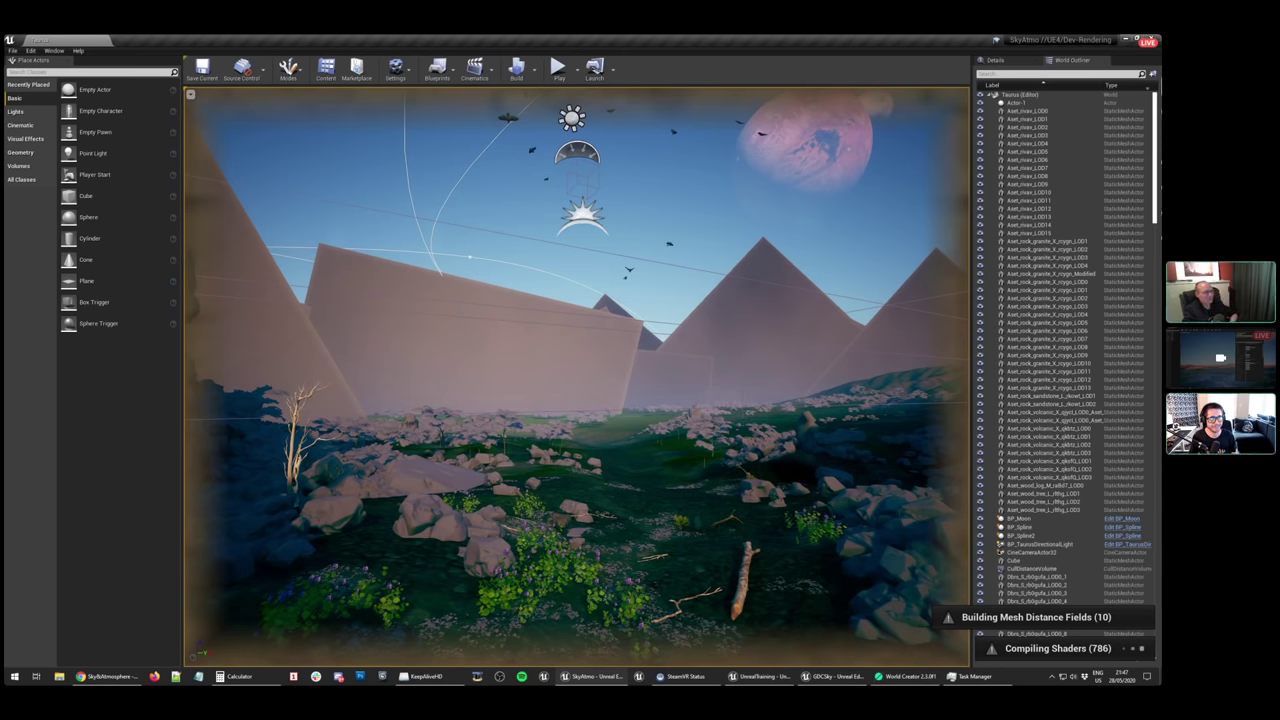
# View the Taurus landscape from higher up, select a volcanic rock mesh, and bring up the Windows taskbar options
pyautogui.press('e')
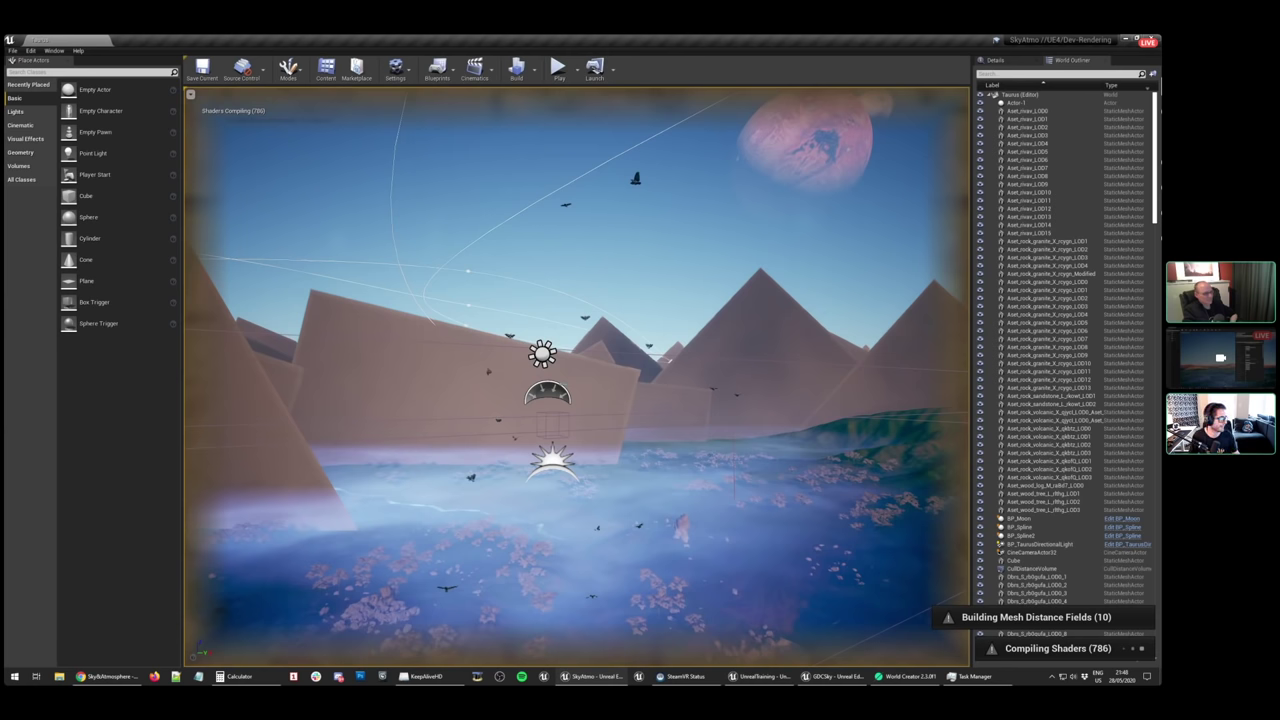
pyautogui.click(724, 592)
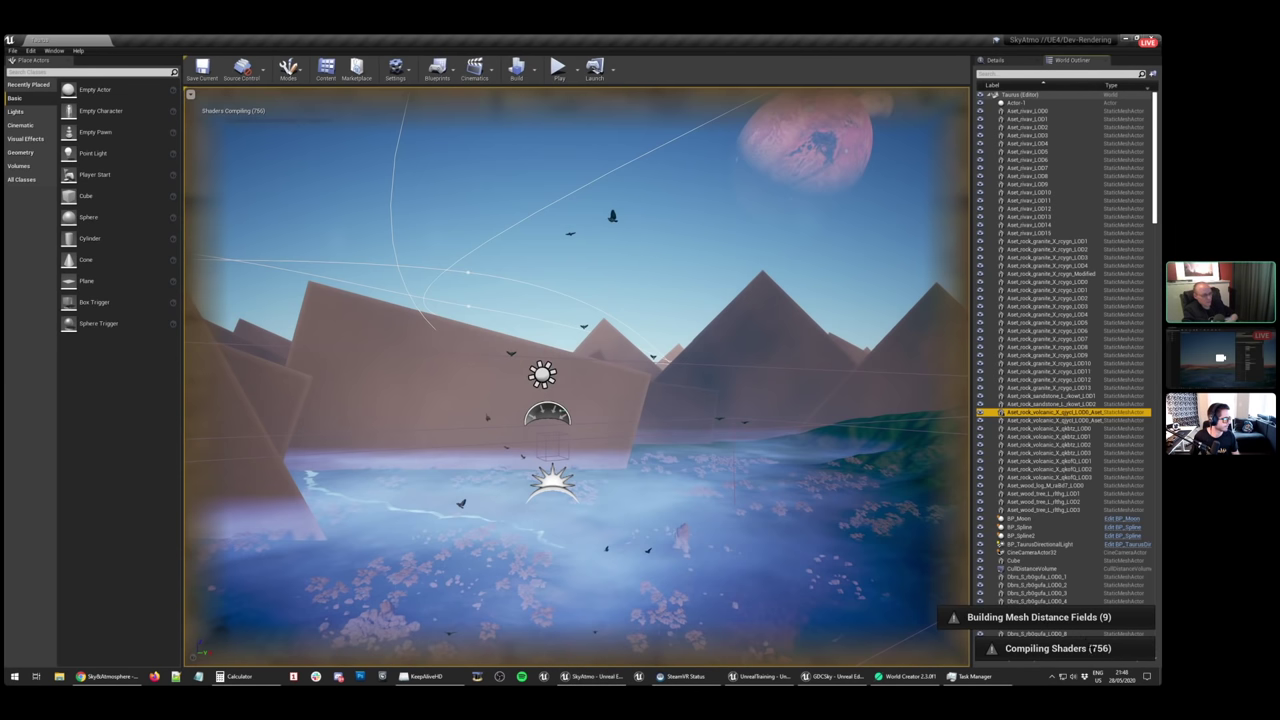
pyautogui.rightClick(1122, 679)
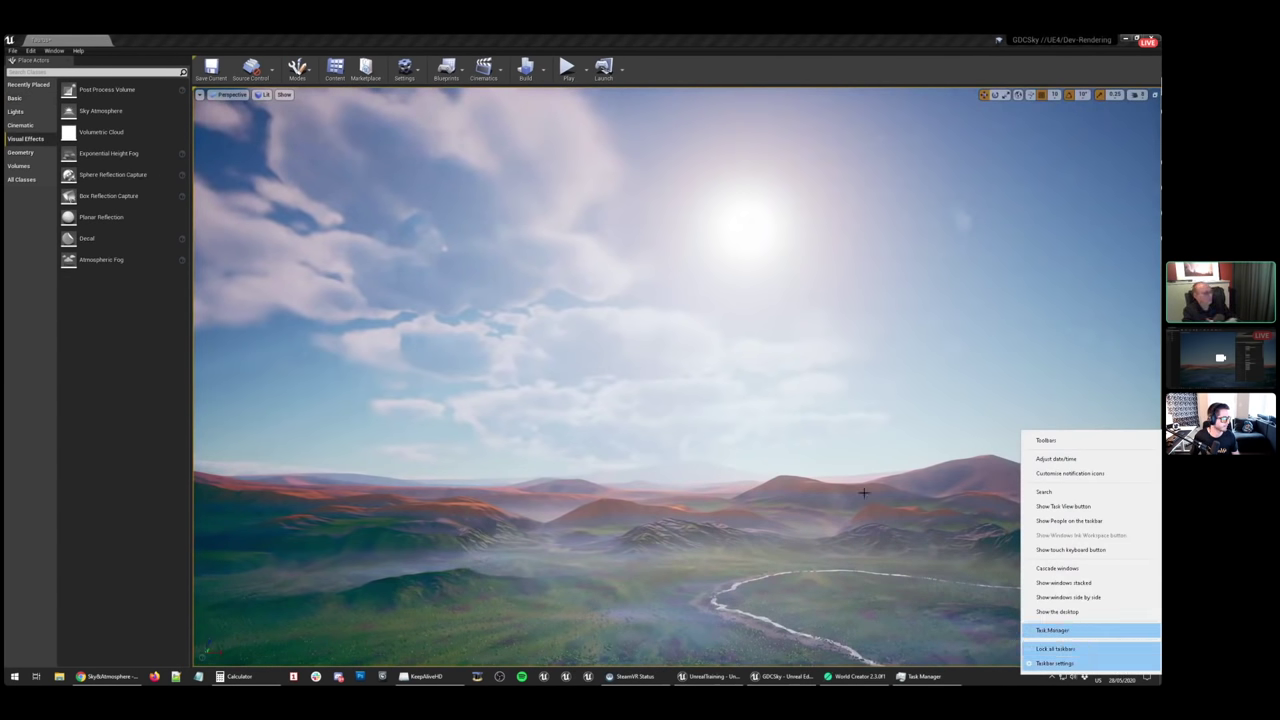
# Review the GDCSky Landscape's LOD, material, tessellation, lighting and collision settings, moving the Details window aside
pyautogui.click(740, 60)
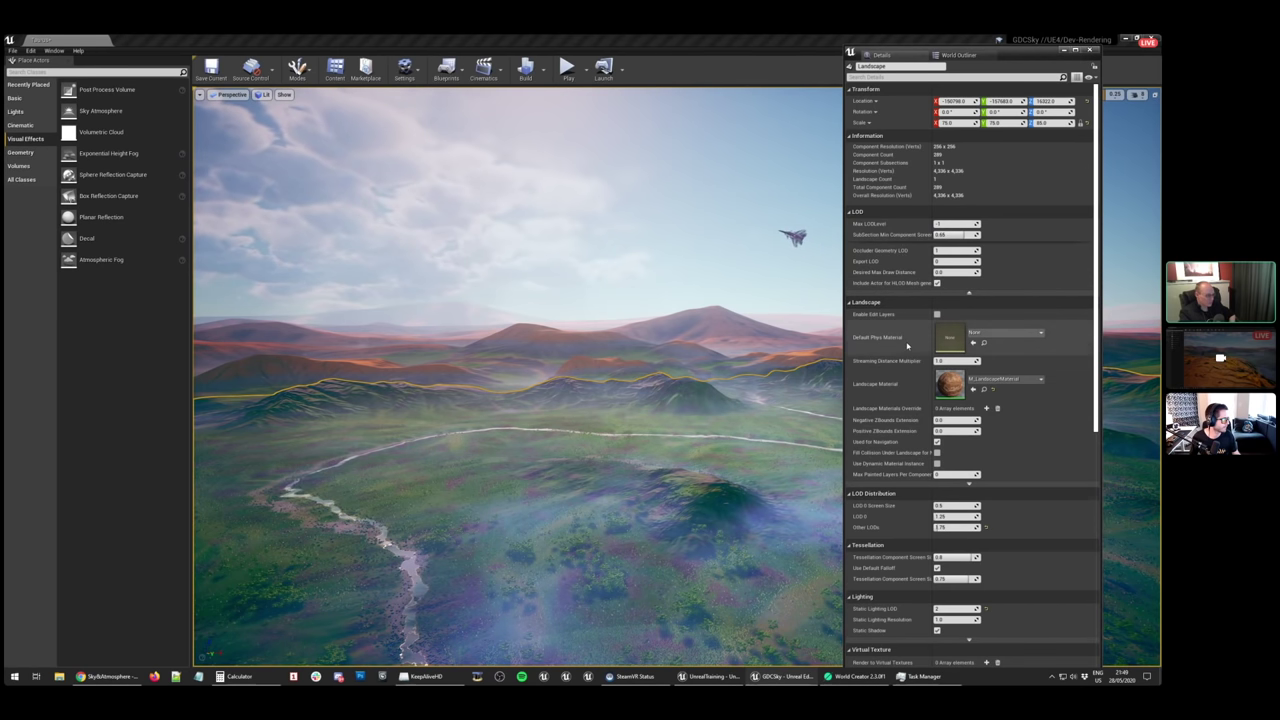
pyautogui.scroll(-4, 906, 330)
pyautogui.scroll(-5, 908, 352)
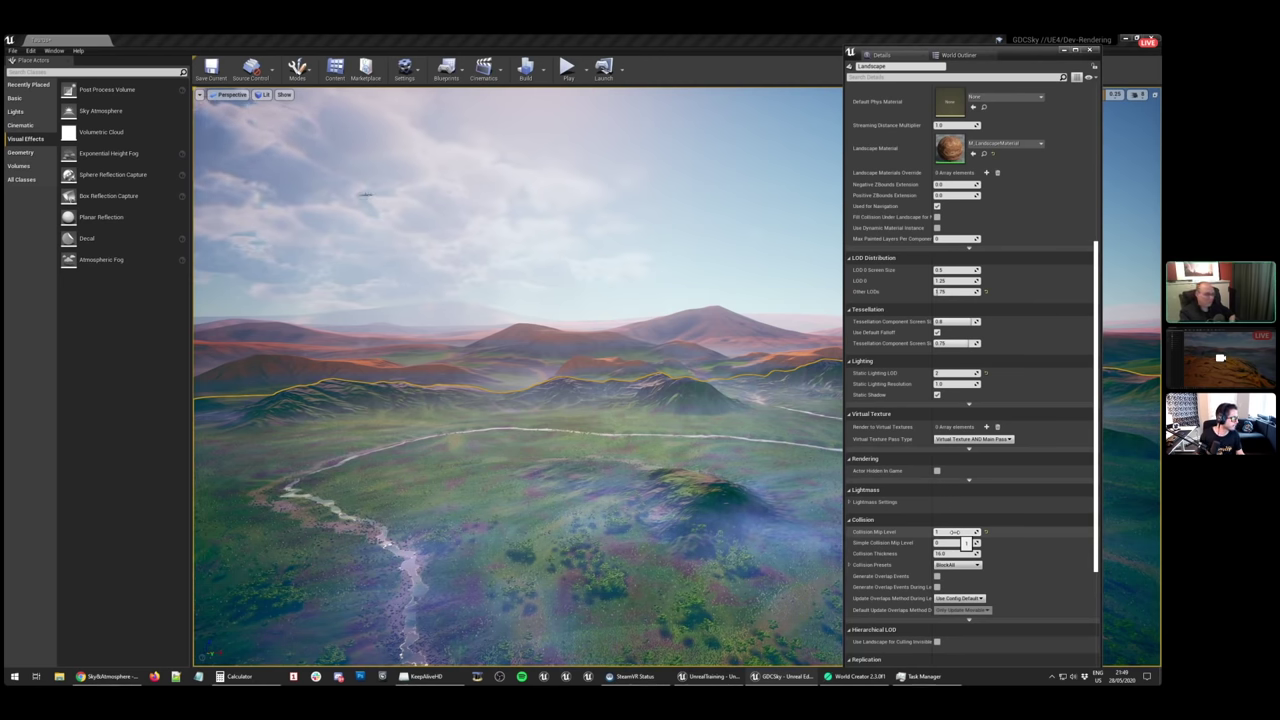
pyautogui.scroll(2, 948, 543)
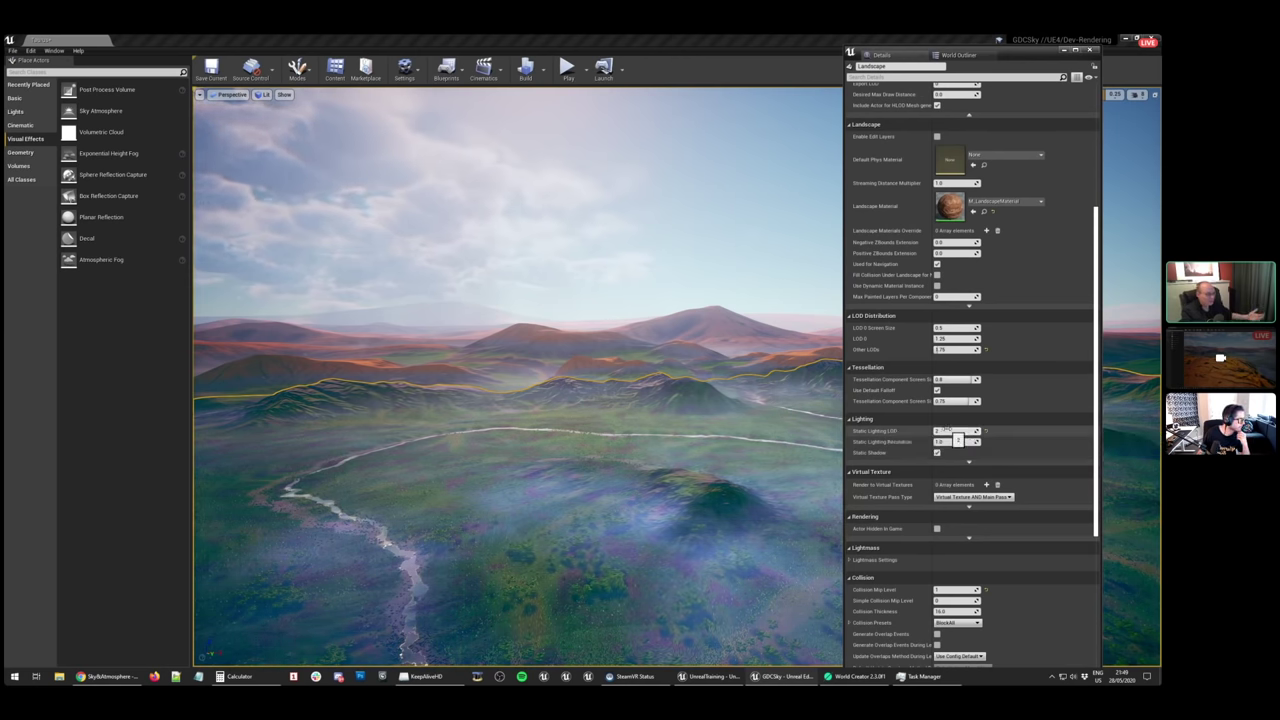
pyautogui.scroll(2, 858, 412)
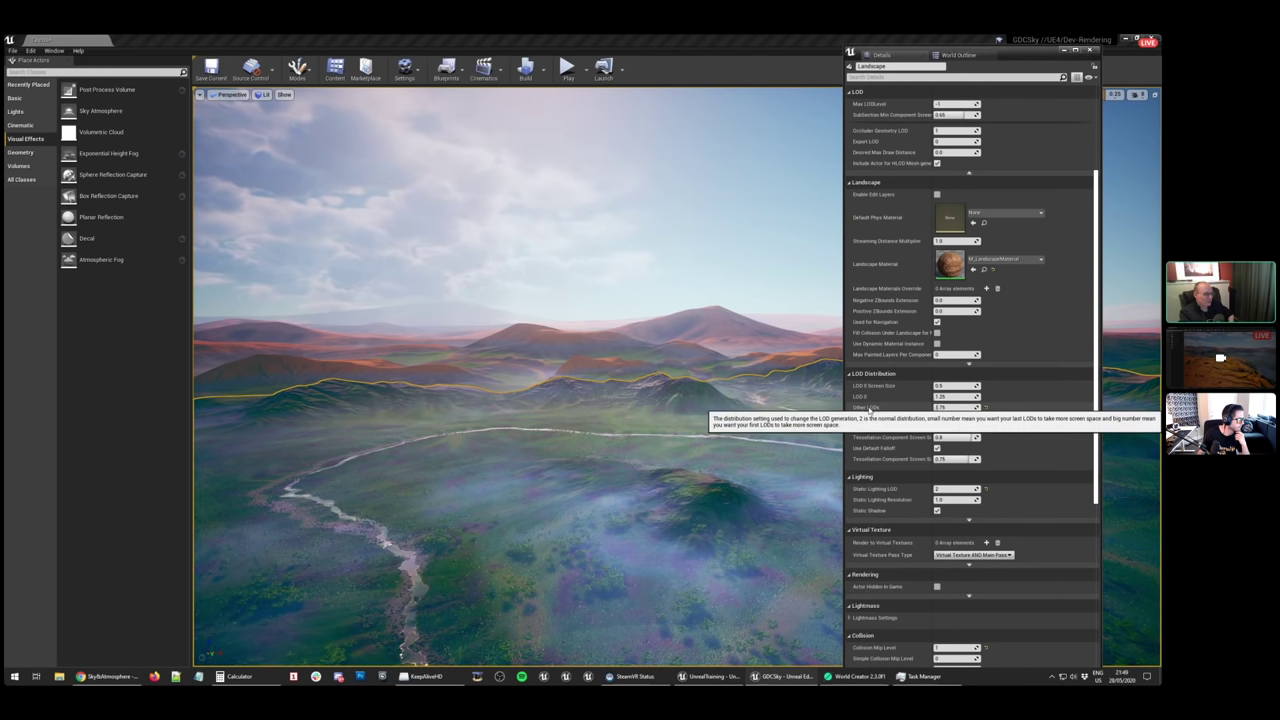
pyautogui.scroll(4, 900, 399)
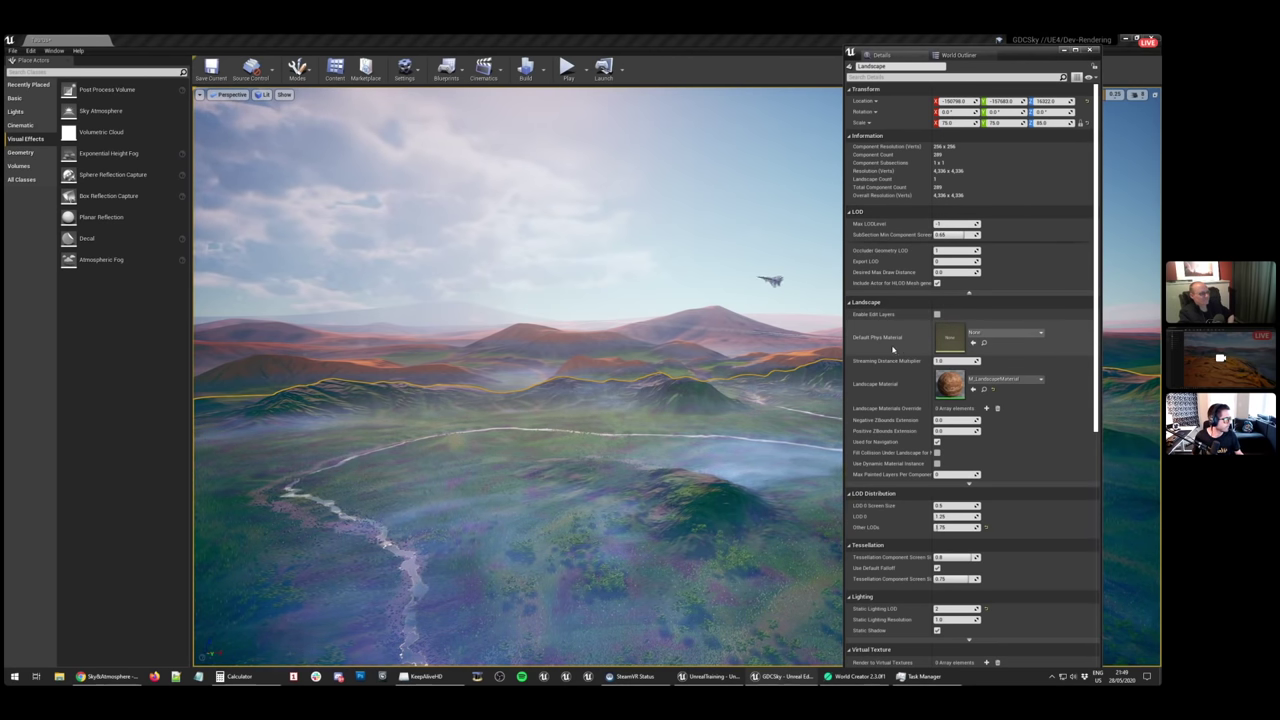
pyautogui.scroll(-2, 893, 349)
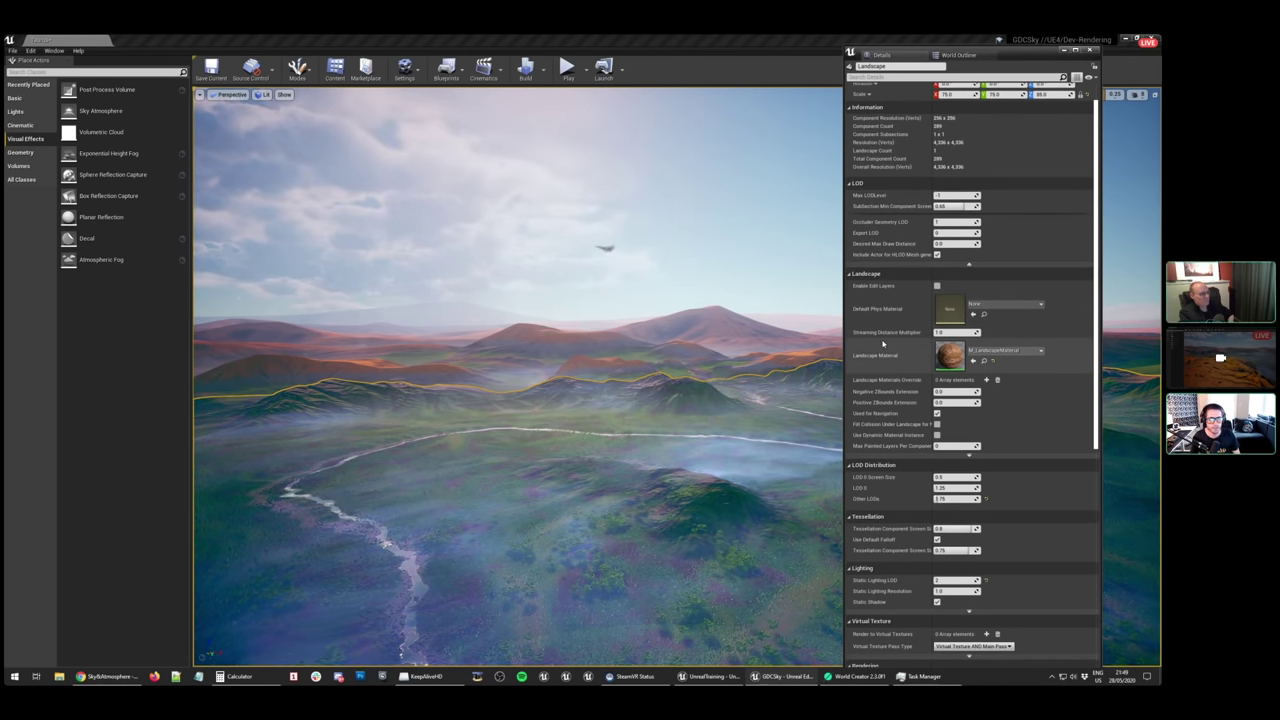
pyautogui.scroll(-1, 882, 343)
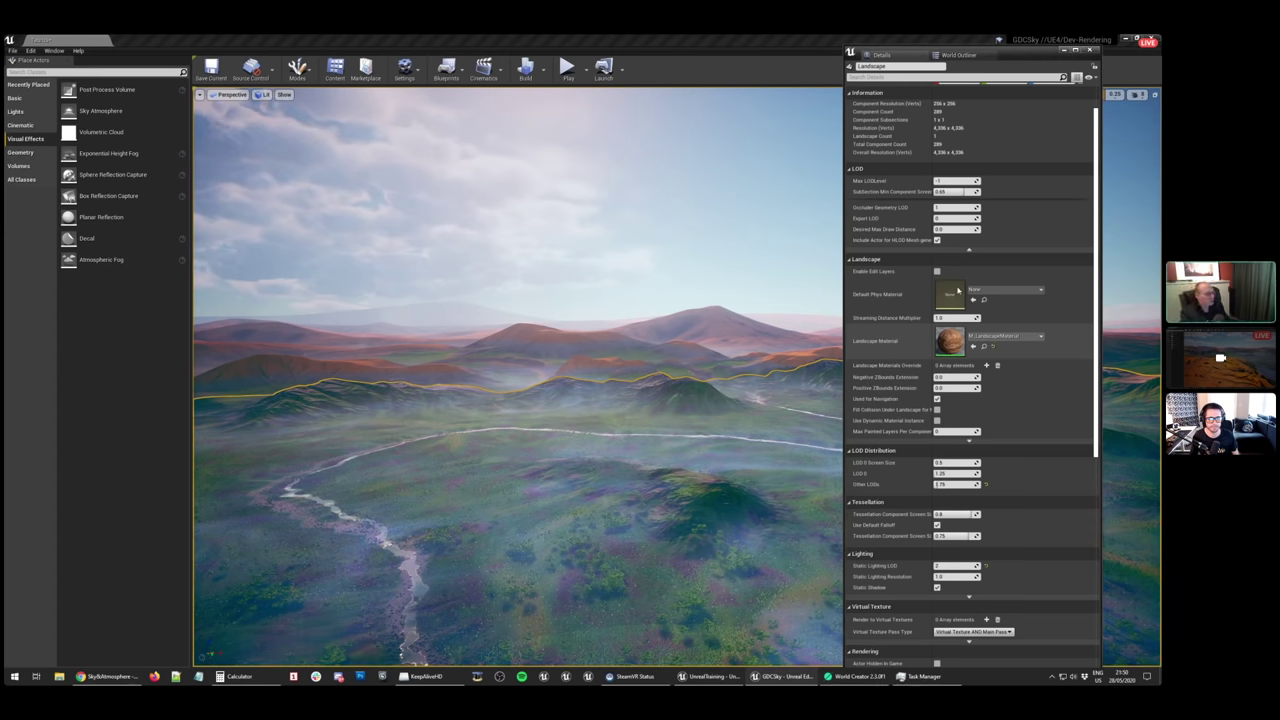
pyautogui.moveTo(1016, 57); pyautogui.dragTo(1079, 53)
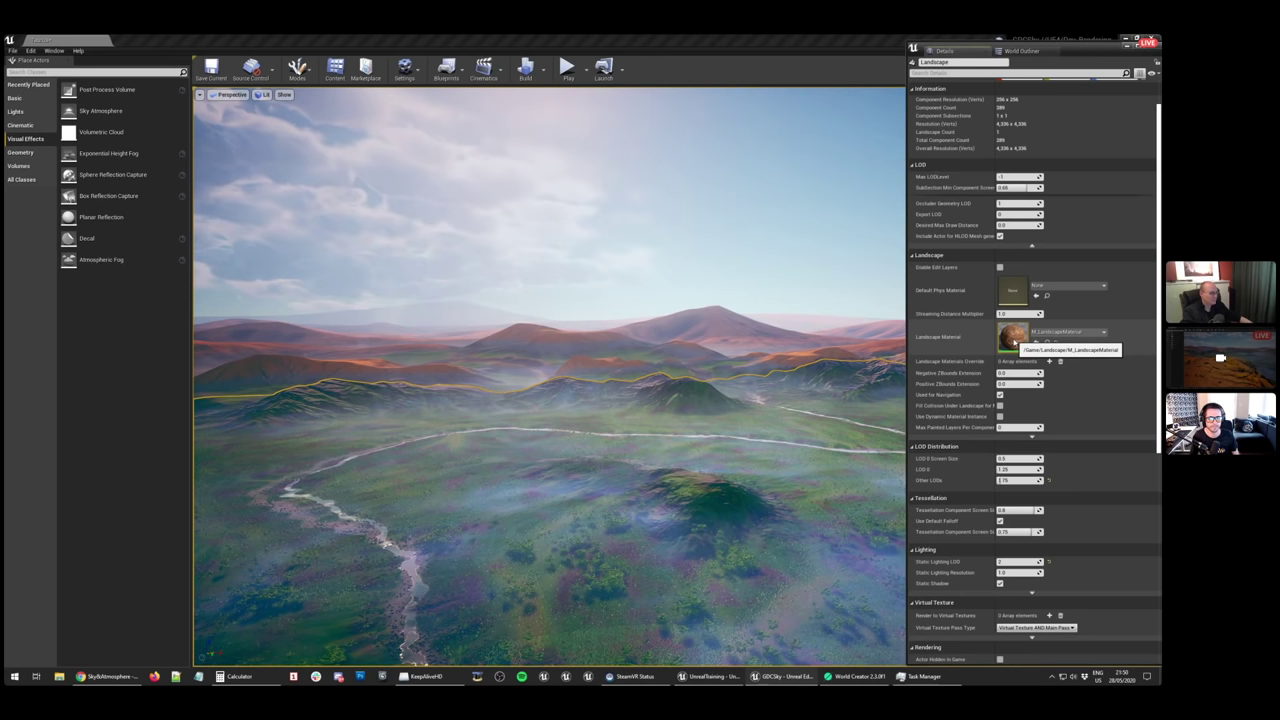
# Open M_LandscapeMaterial in a maximized Material Editor and inspect its texture samples and Layer Blend node
pyautogui.doubleClick(1014, 338)
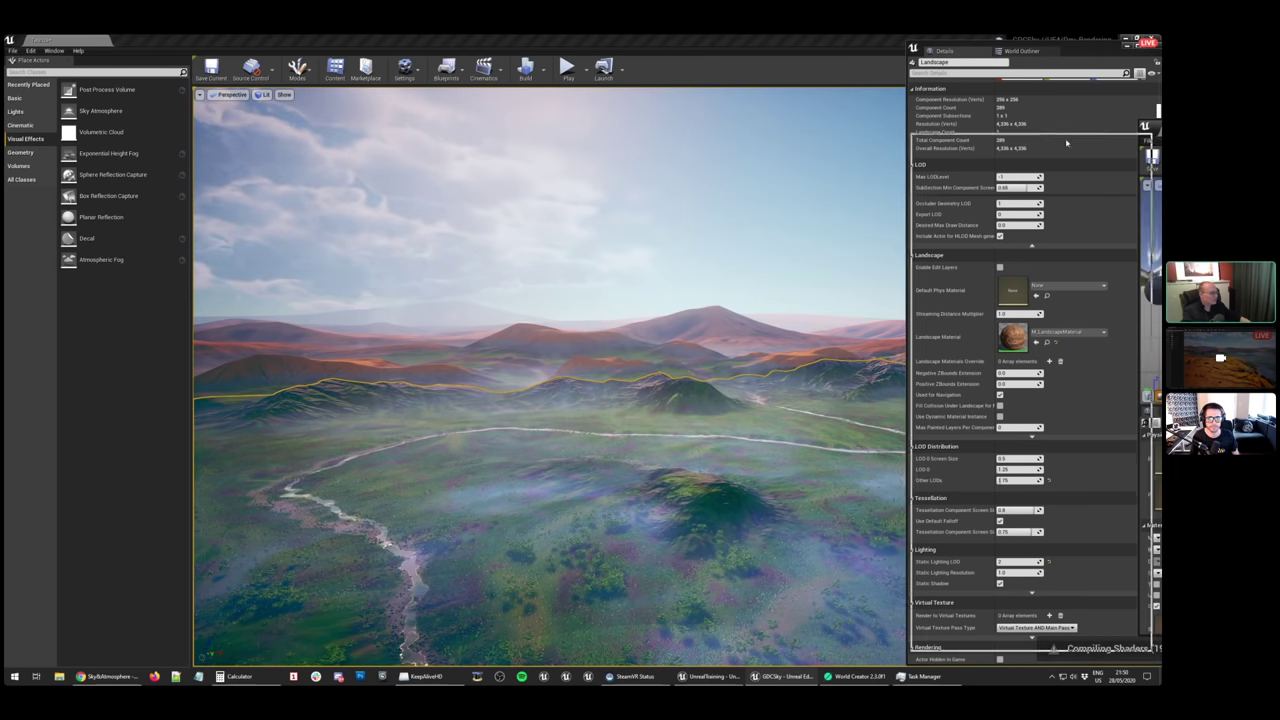
pyautogui.moveTo(1066, 143); pyautogui.dragTo(645, 146)
pyautogui.doubleClick(645, 146)
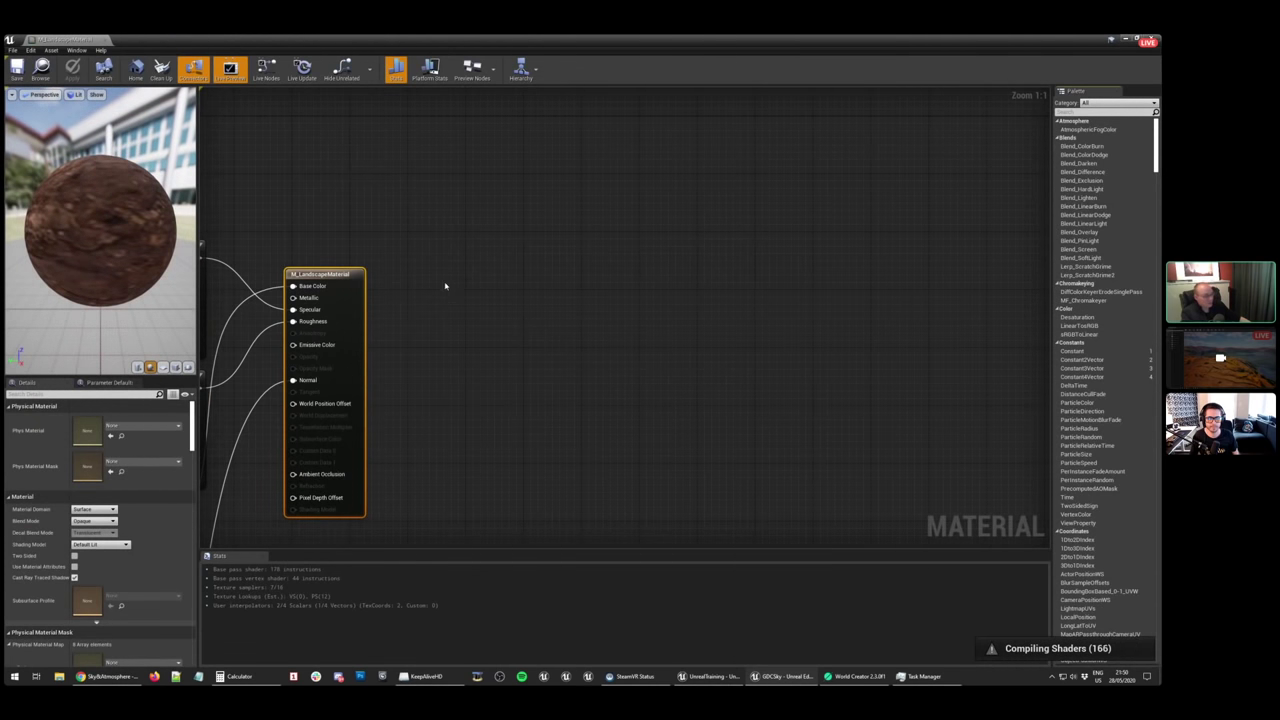
pyautogui.moveTo(418, 254); pyautogui.dragTo(823, 240, button='right')
pyautogui.moveTo(357, 426); pyautogui.dragTo(794, 411, button='right')
pyautogui.moveTo(504, 305); pyautogui.dragTo(835, 200, button='right')
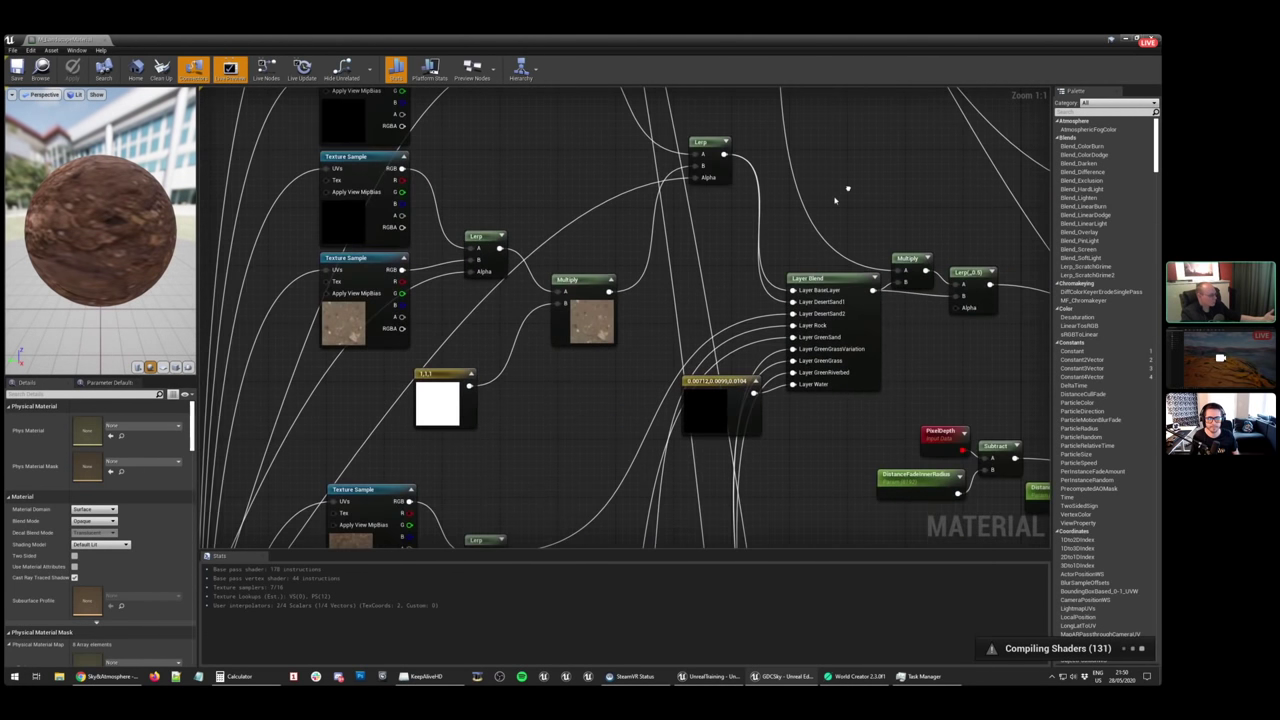
# Open the pjEur_4K_Albedo texture from its sample node and expand the advanced texture and compression settings to view the maximum texture size
pyautogui.click(365, 318)
pyautogui.doubleClick(91, 512)
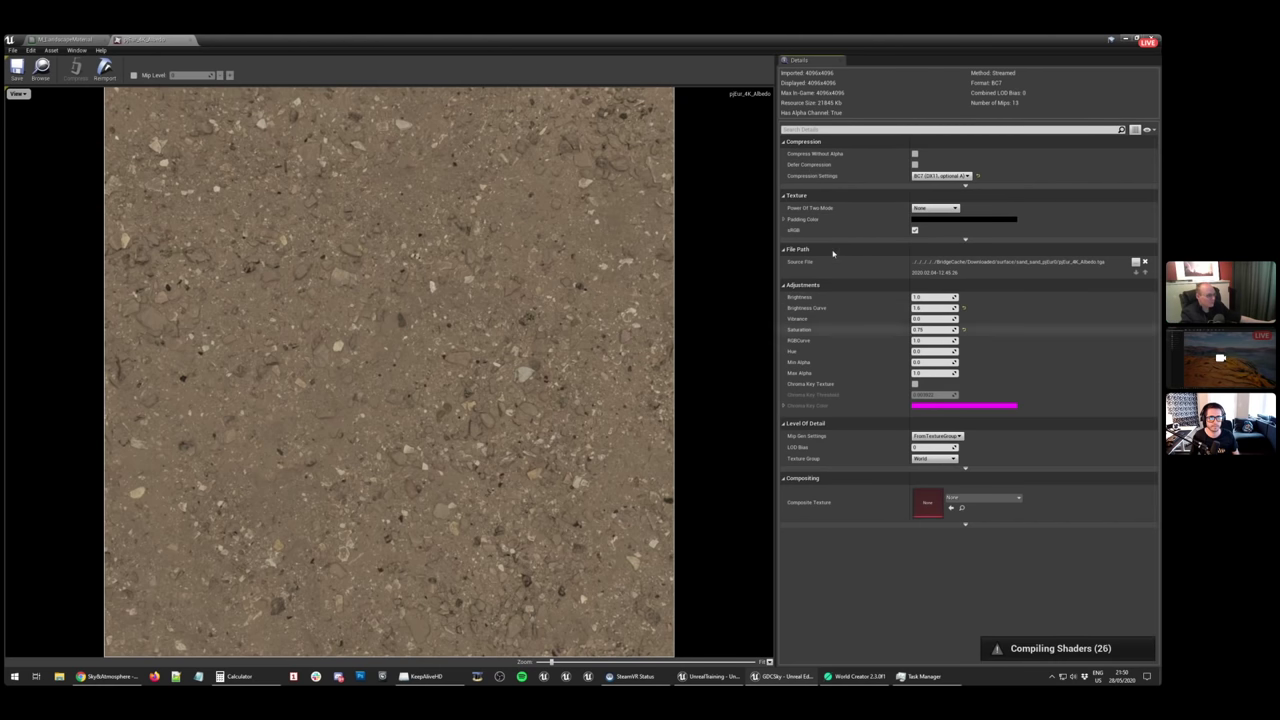
pyautogui.click(863, 241)
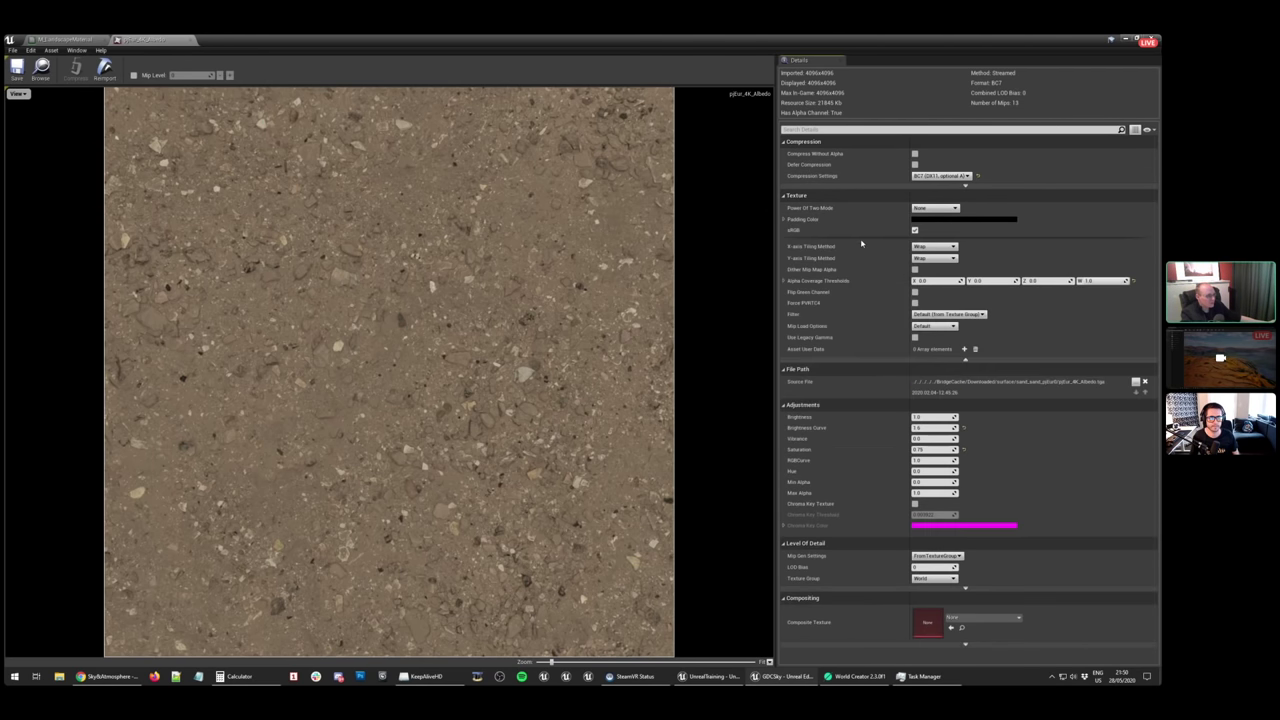
pyautogui.click(880, 186)
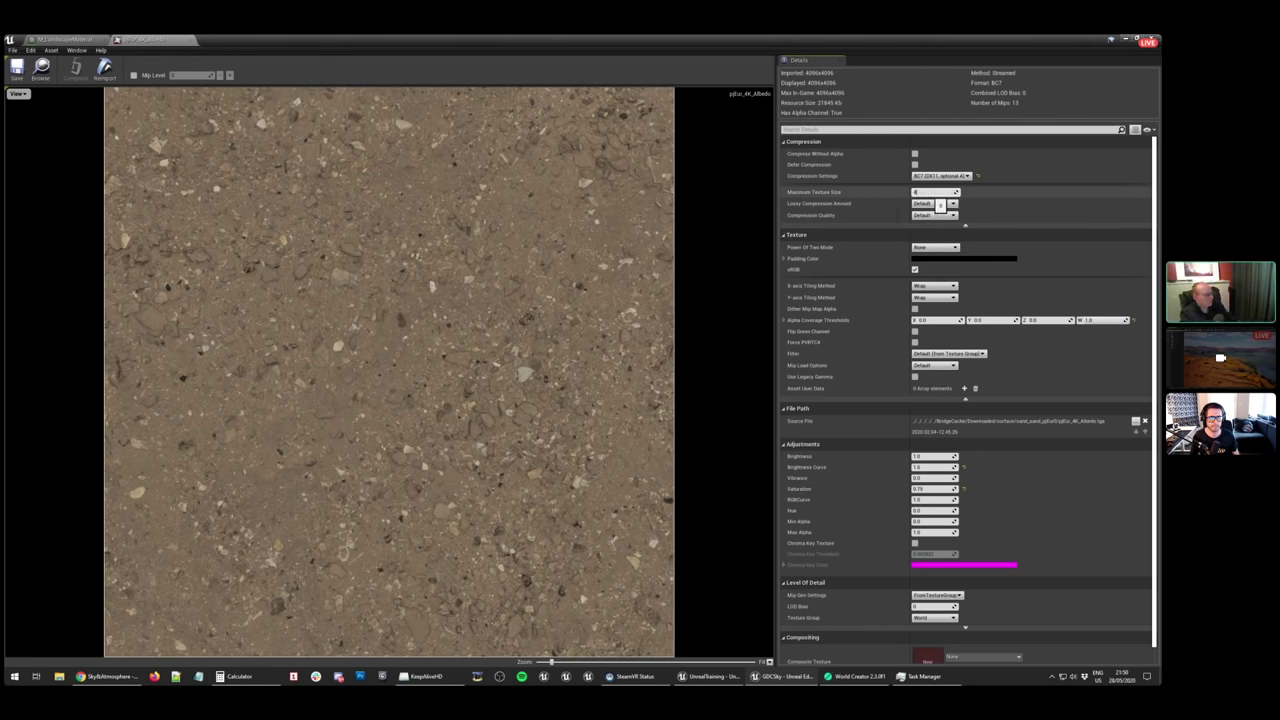
pyautogui.press('Return')
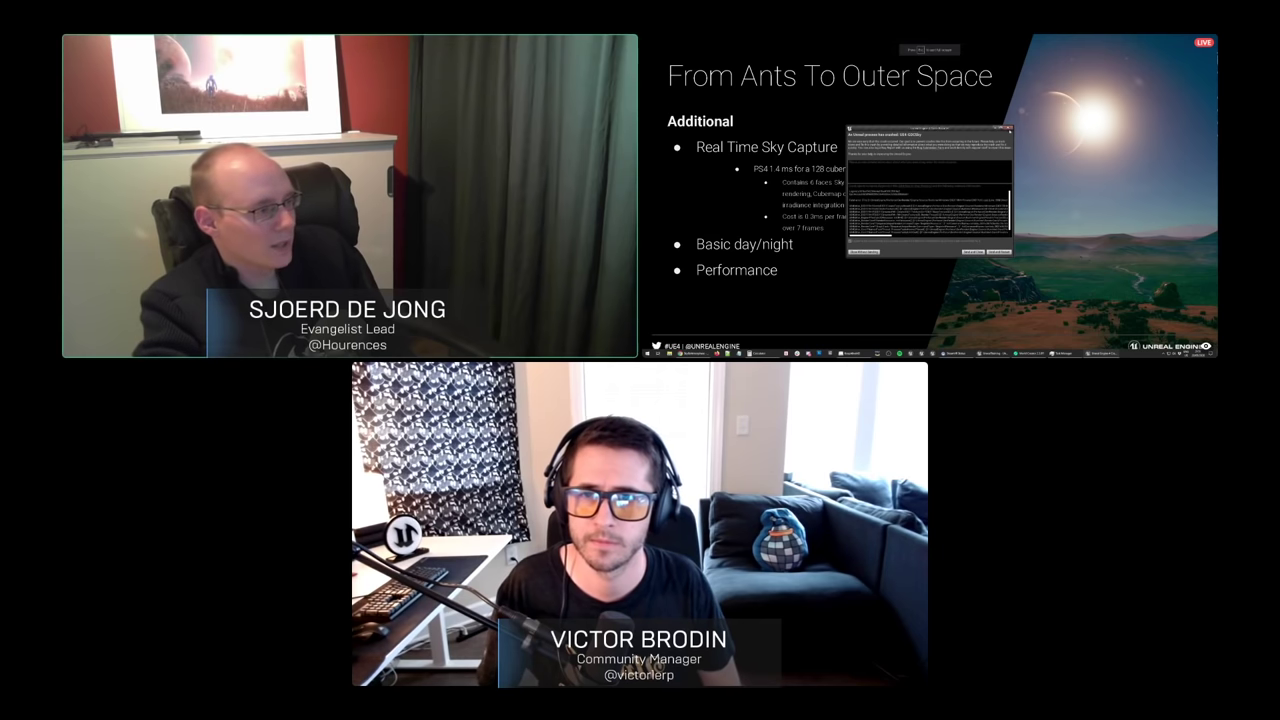
# Close the crash report window covering the presentation slide
pyautogui.click(1006, 128)
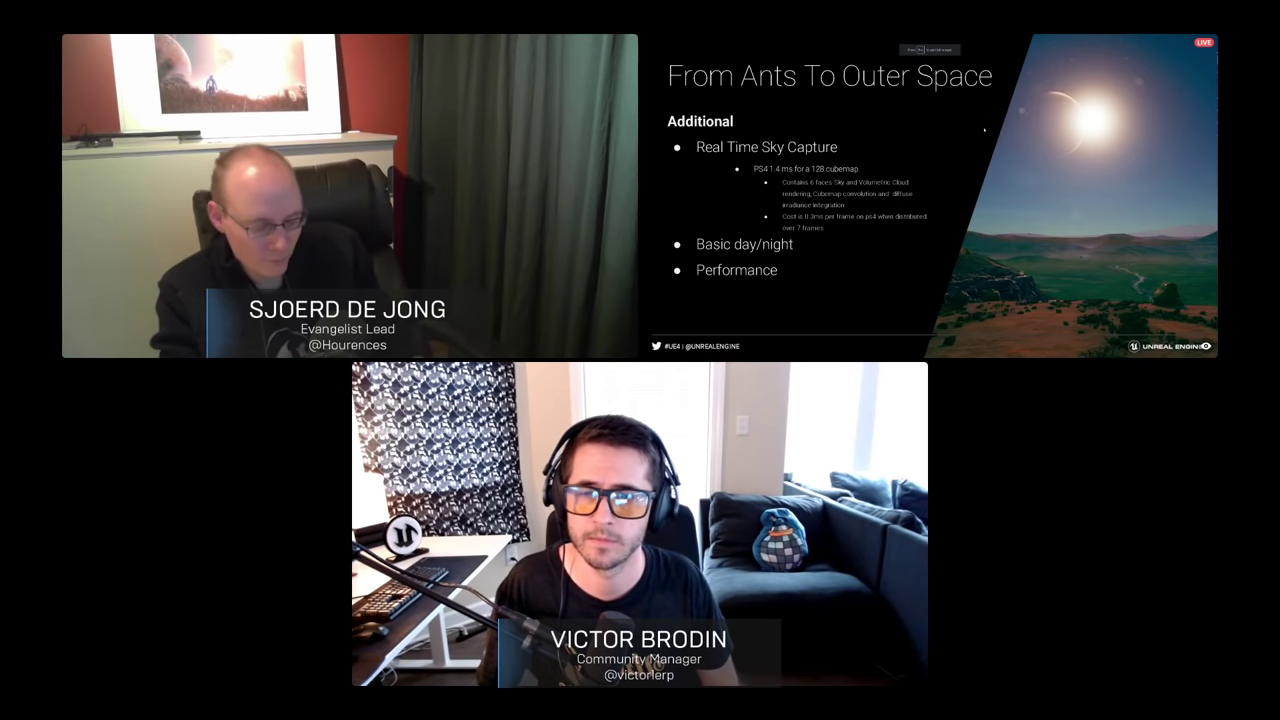